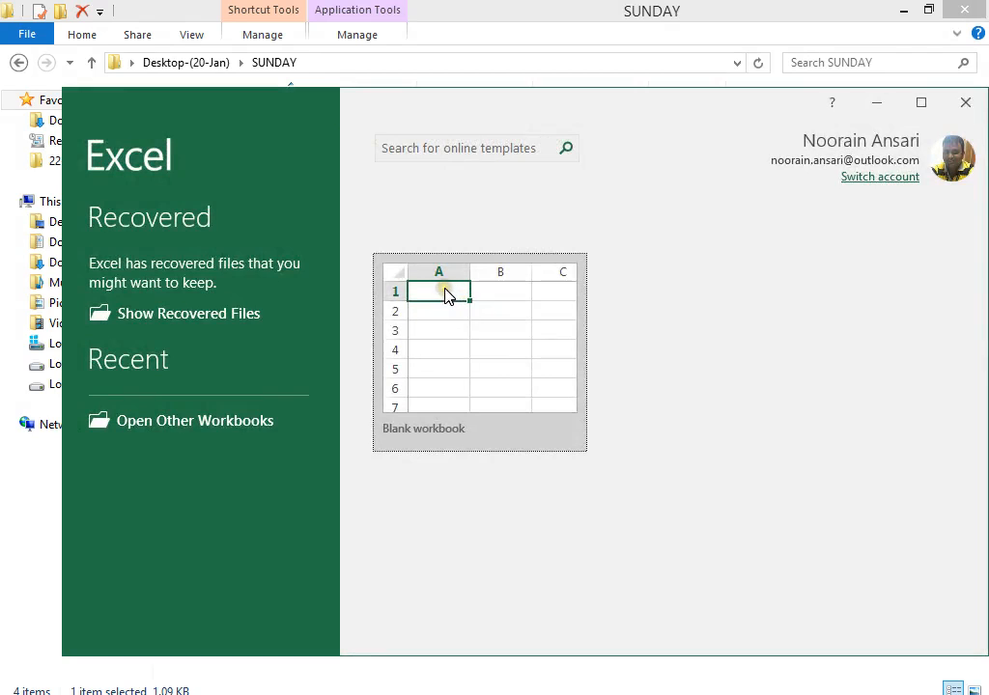
Start a blank workbook, keep the recovered files to view later, and maximize the Excel window.
left_click(445, 296)
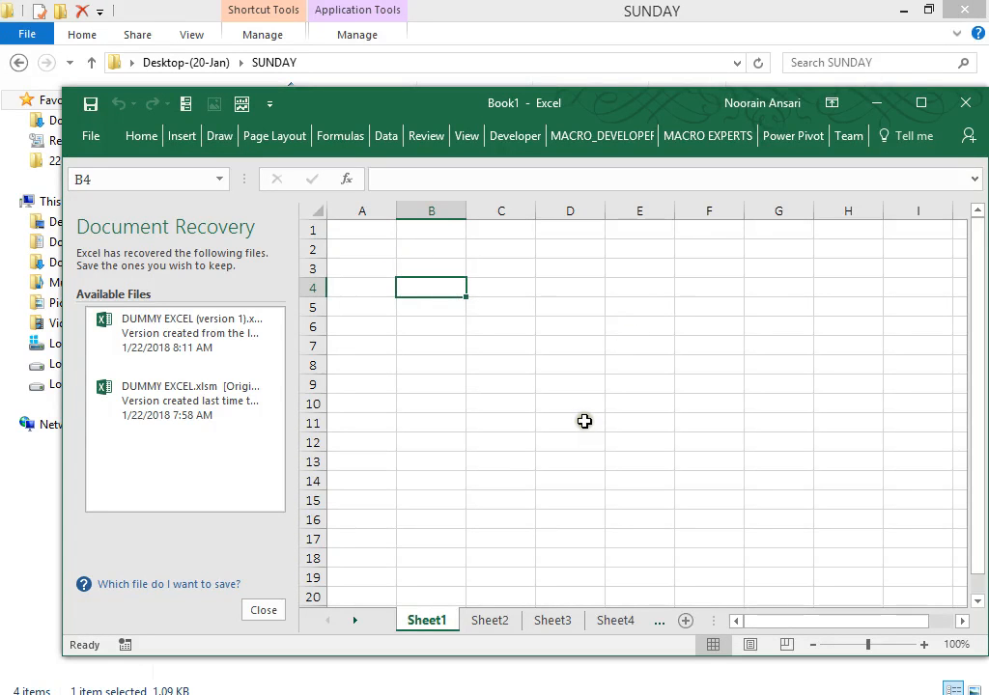
left_click(257, 611)
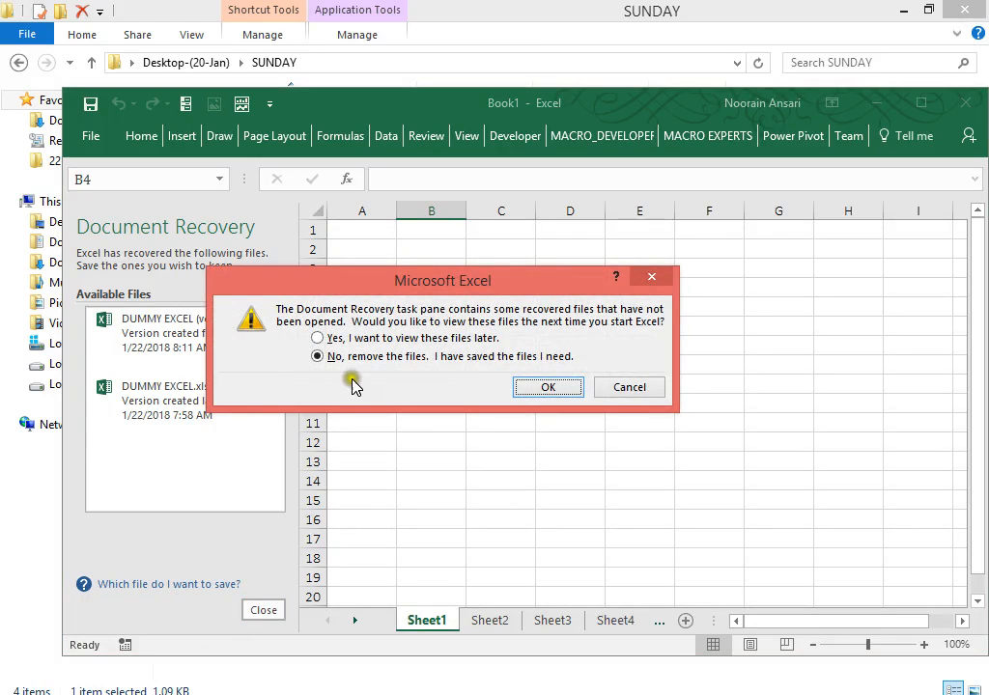
left_click(335, 340)
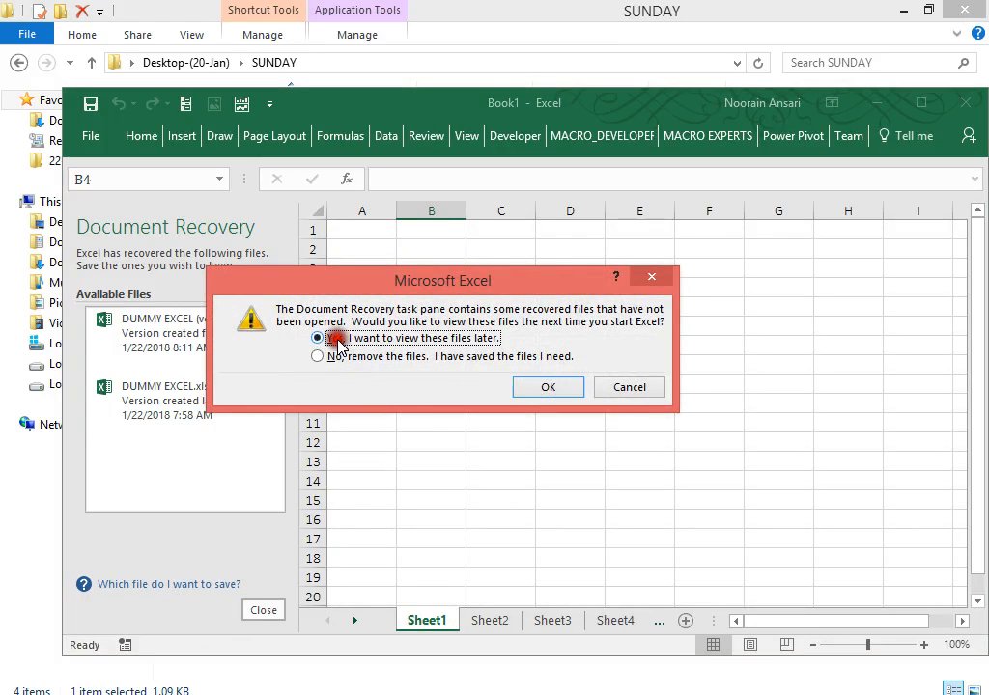
left_click(526, 394)
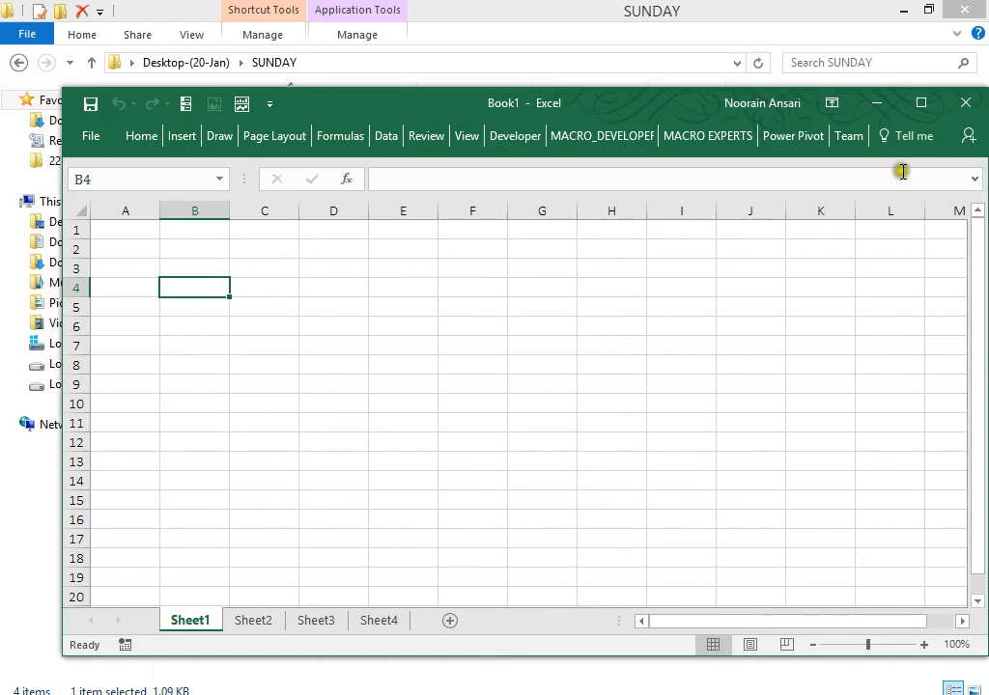
left_click(922, 103)
Select D1:J3 and apply Merge & Center to make it one cell.
left_click(485, 173)
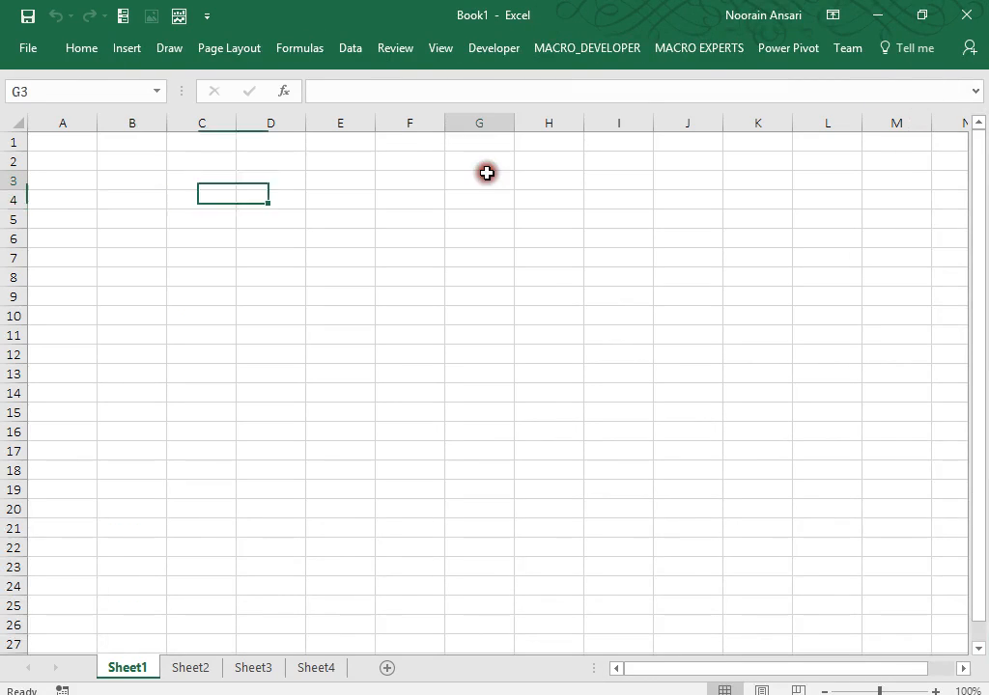
left_click(296, 139)
key("shift+Down")
key("shift+Down")
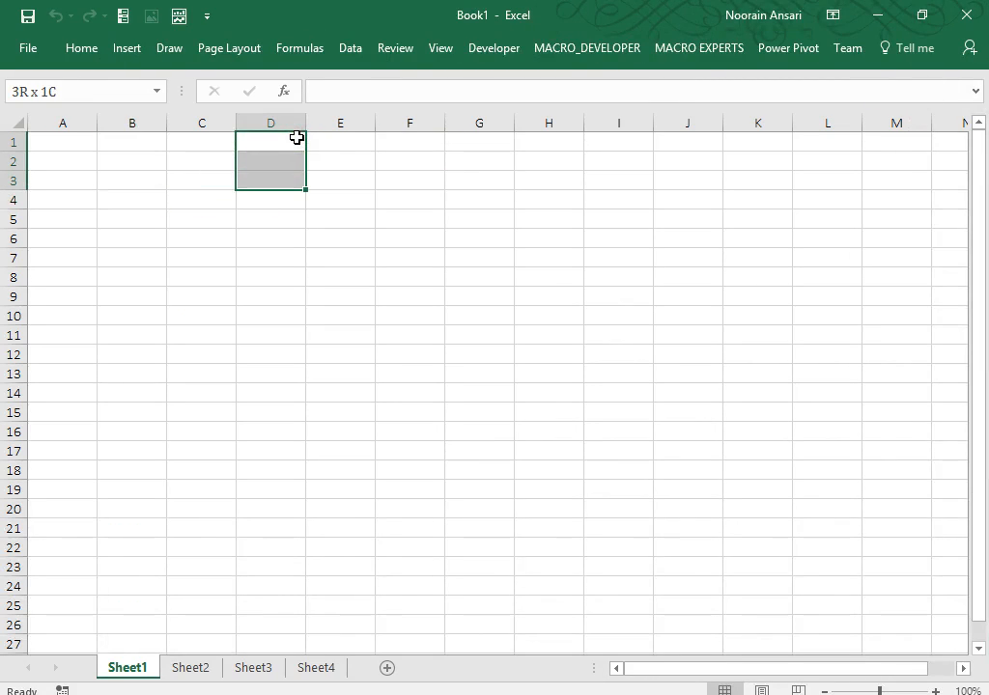
key("shift+Right")
key("shift+Right")
key("shift+Right")
key("shift+Right")
key("shift+Right")
key("shift+Right")
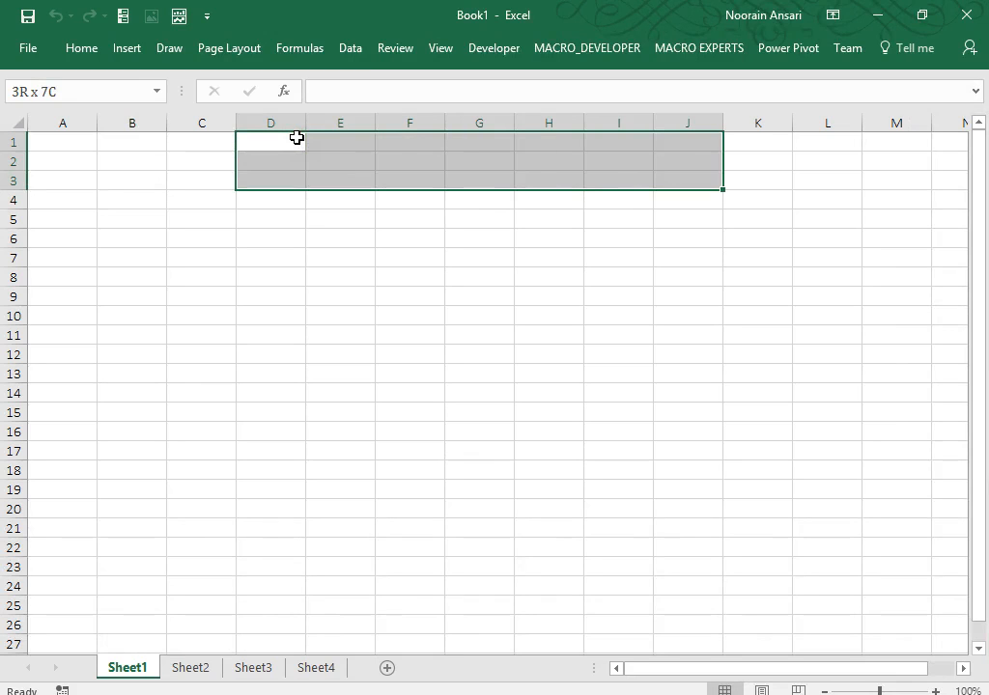
key("shift+Left")
key("shift+Right")
left_click(80, 48)
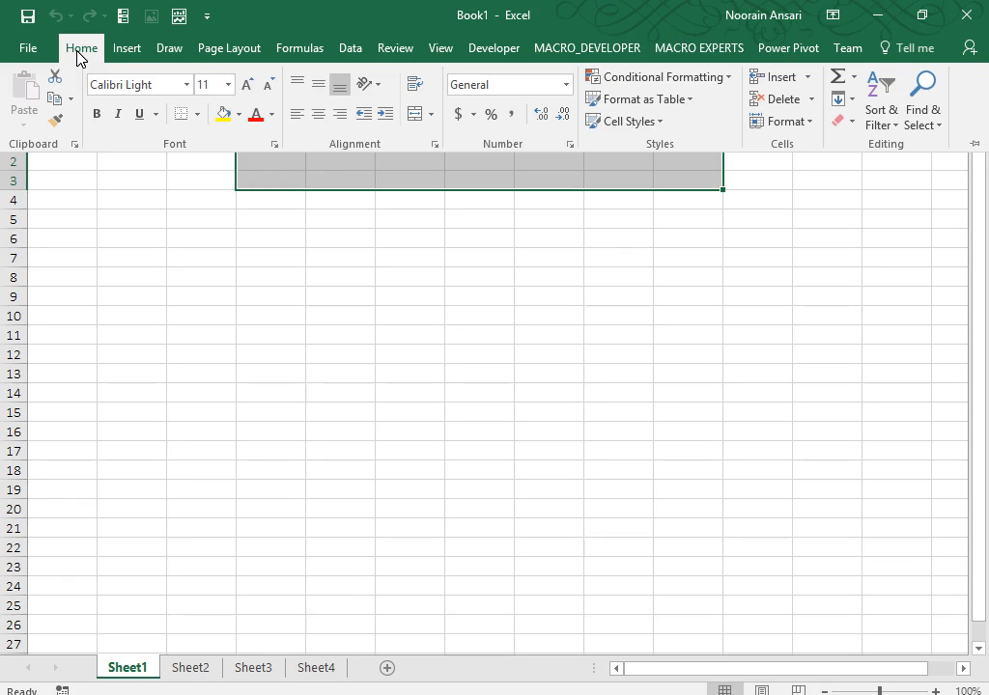
left_click(414, 115)
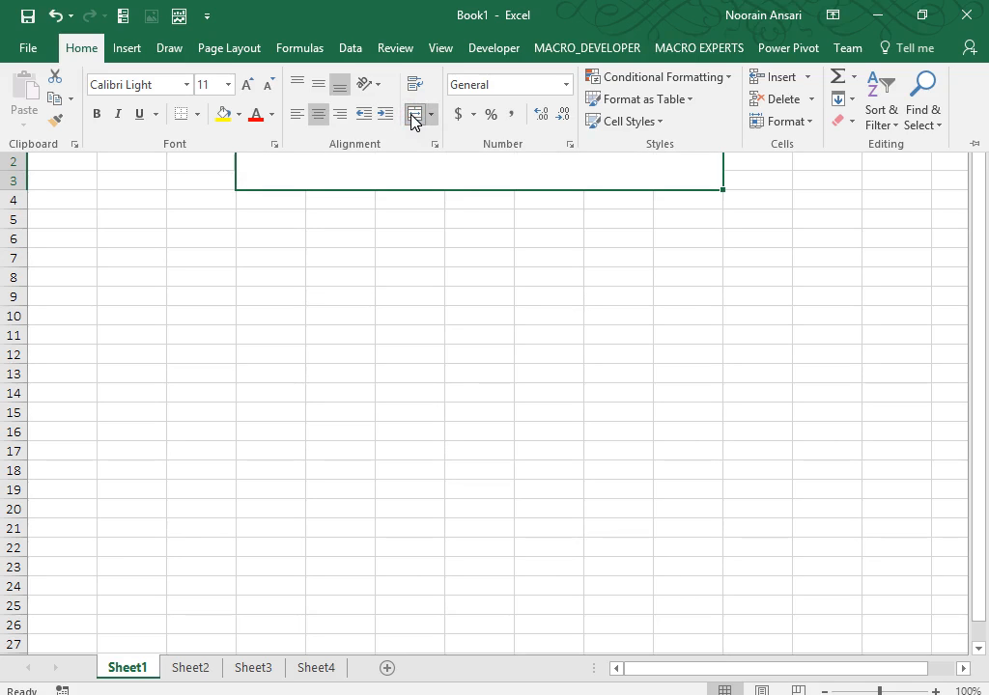
left_click(376, 183)
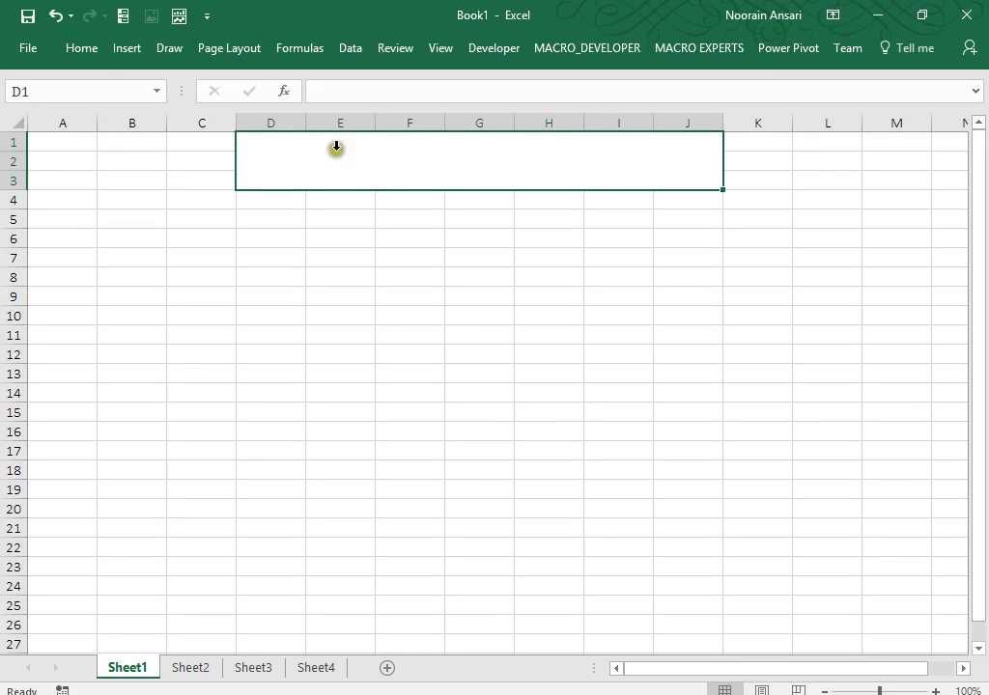
Give the merged D1:J3 cell a Thick Outside Border.
left_click(83, 48)
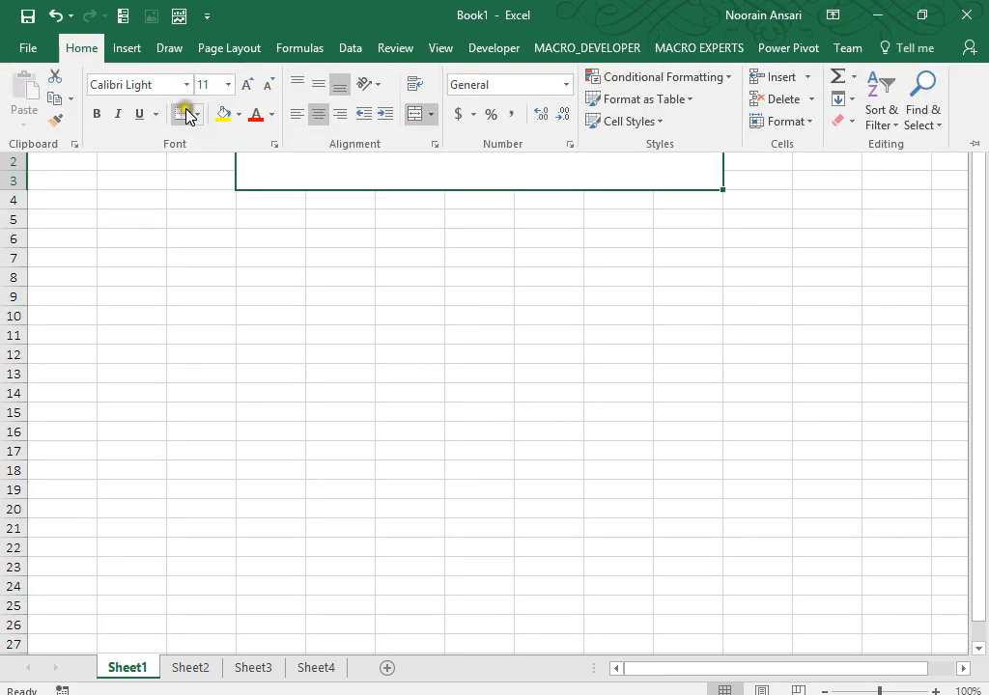
left_click(198, 114)
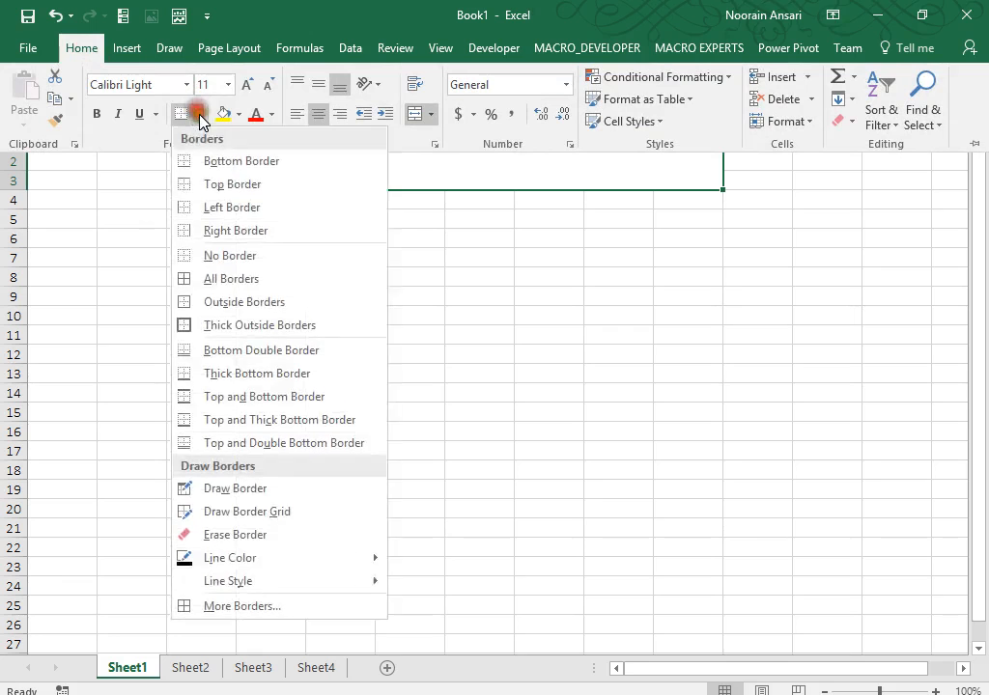
left_click(205, 330)
left_click(381, 243)
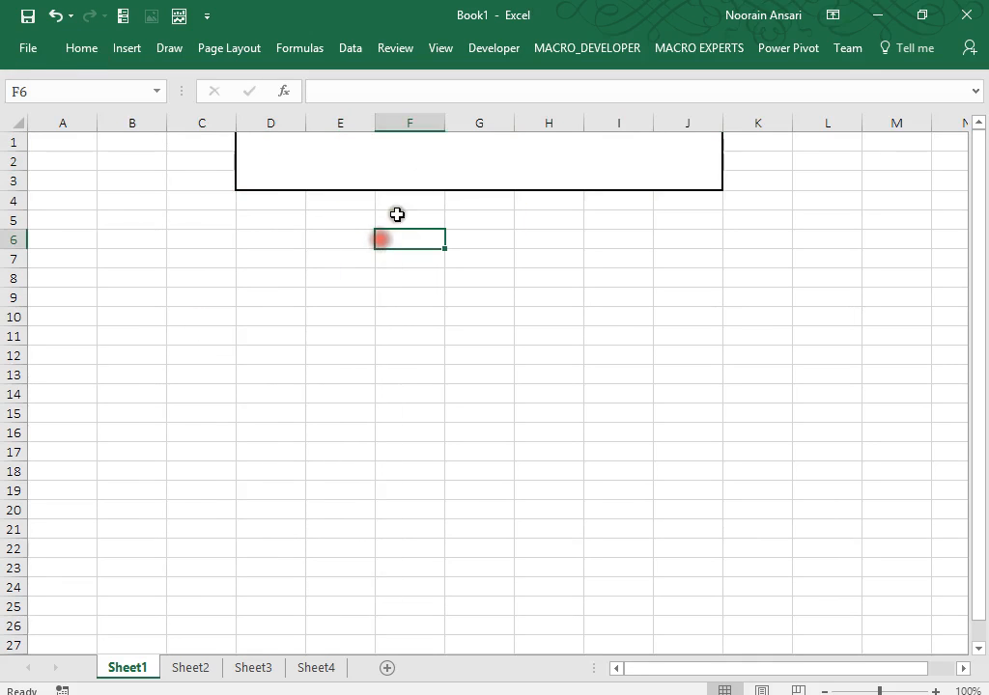
left_click(426, 170)
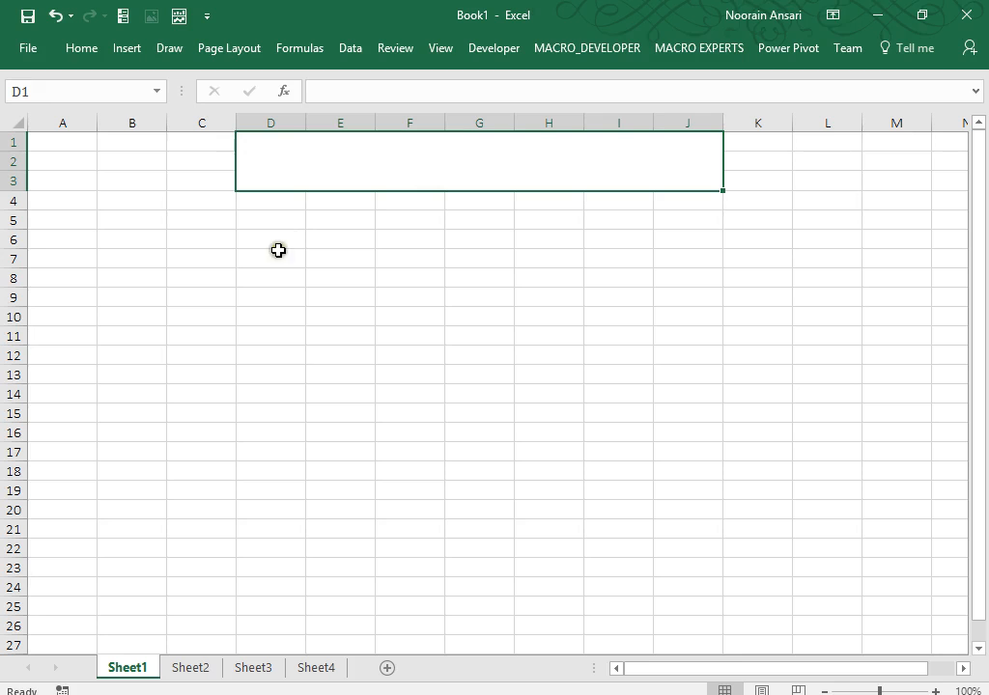
Enter the formula =A1:A10 in cell D9.
left_click(279, 300)
type("=")
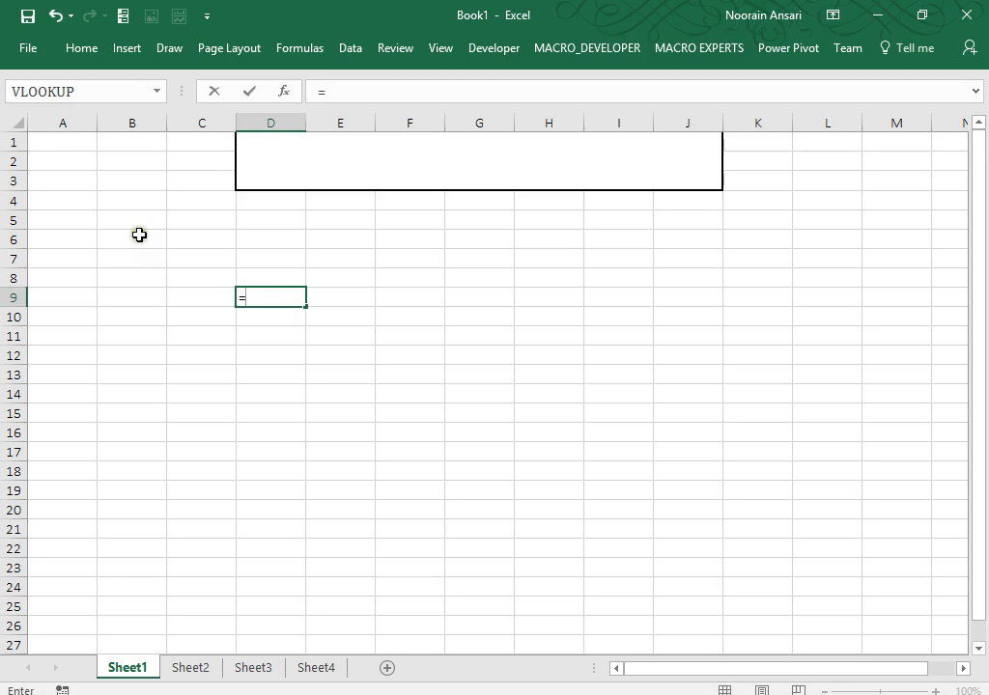
left_click_drag(88, 144, 77, 318)
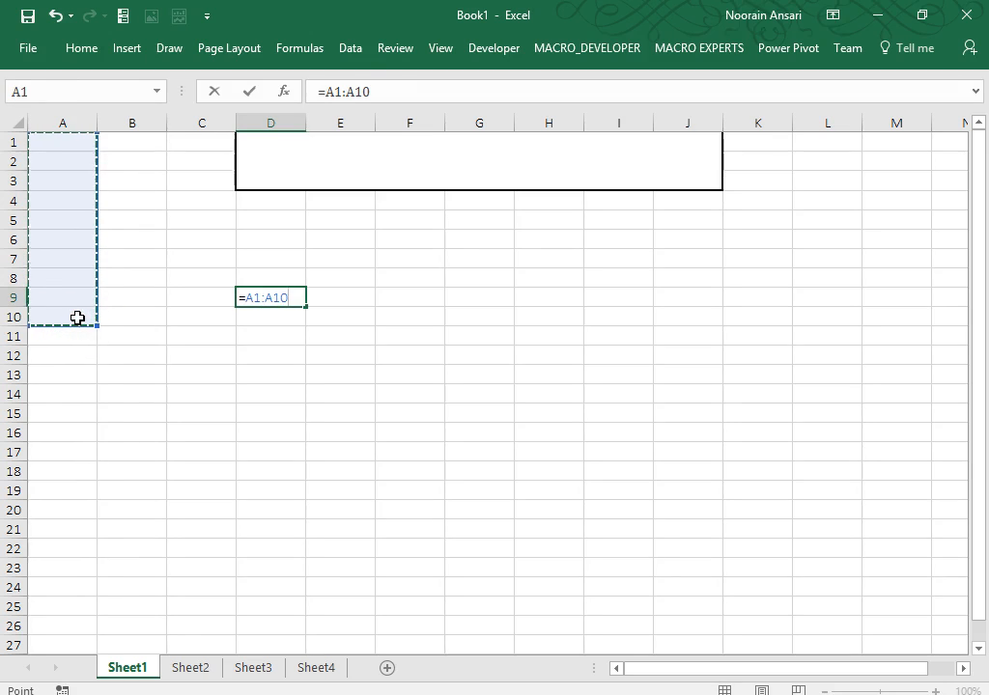
left_click(238, 297)
key("Return")
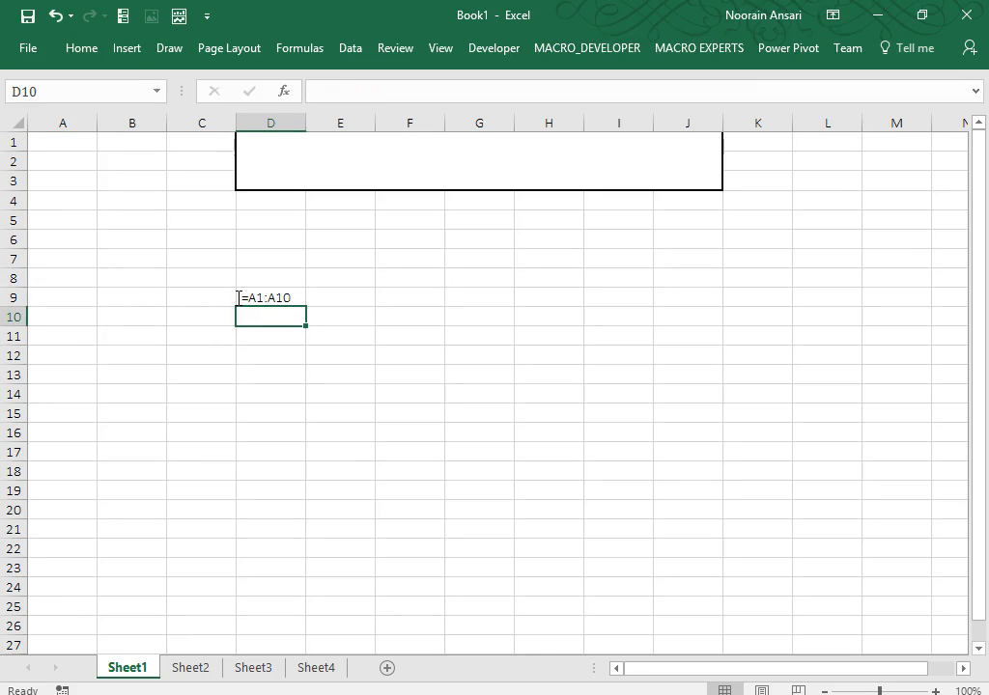
Name the range A1:A10 'Myrange' using the Name Box.
left_click_drag(83, 147, 79, 309)
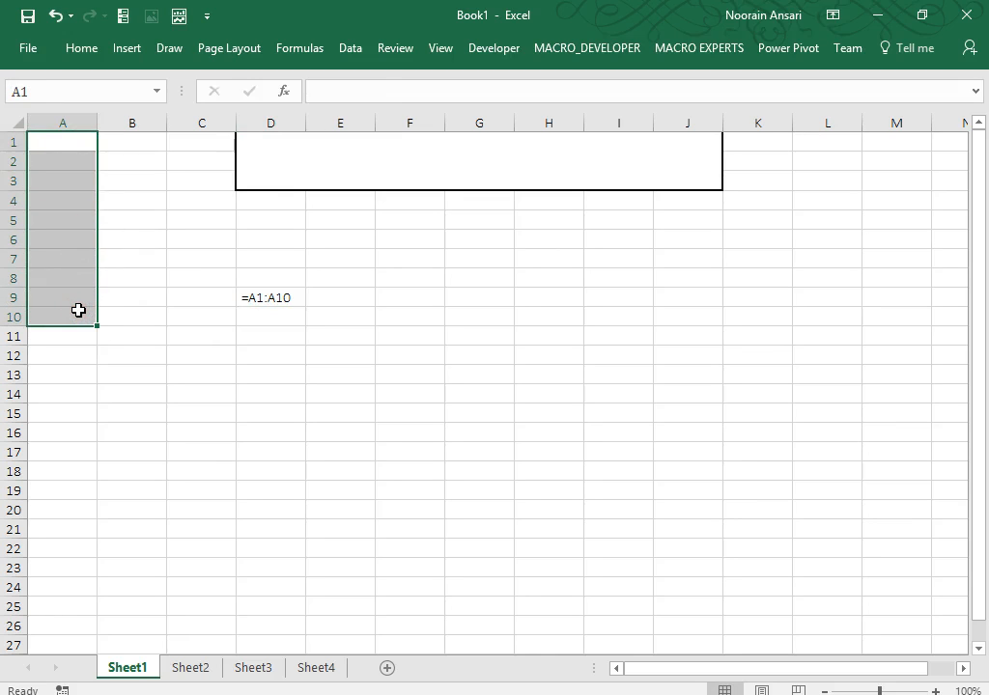
left_click(67, 84)
type("Myrange")
key("Return")
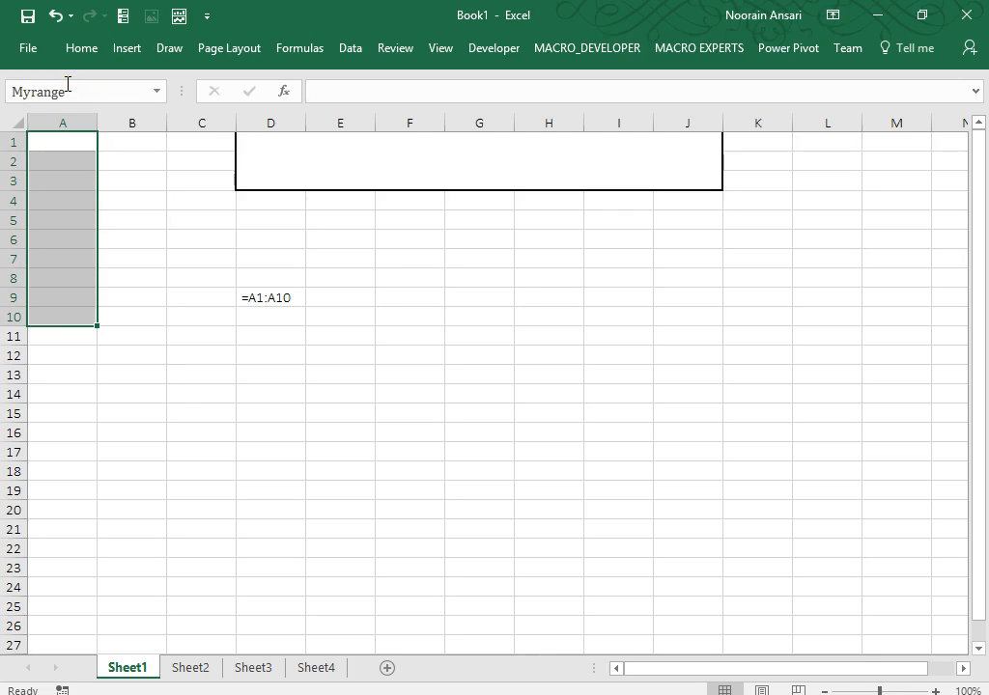
Put =RANDBETWEEN(1,100) in A1 and fill it down through A10.
left_click(66, 135)
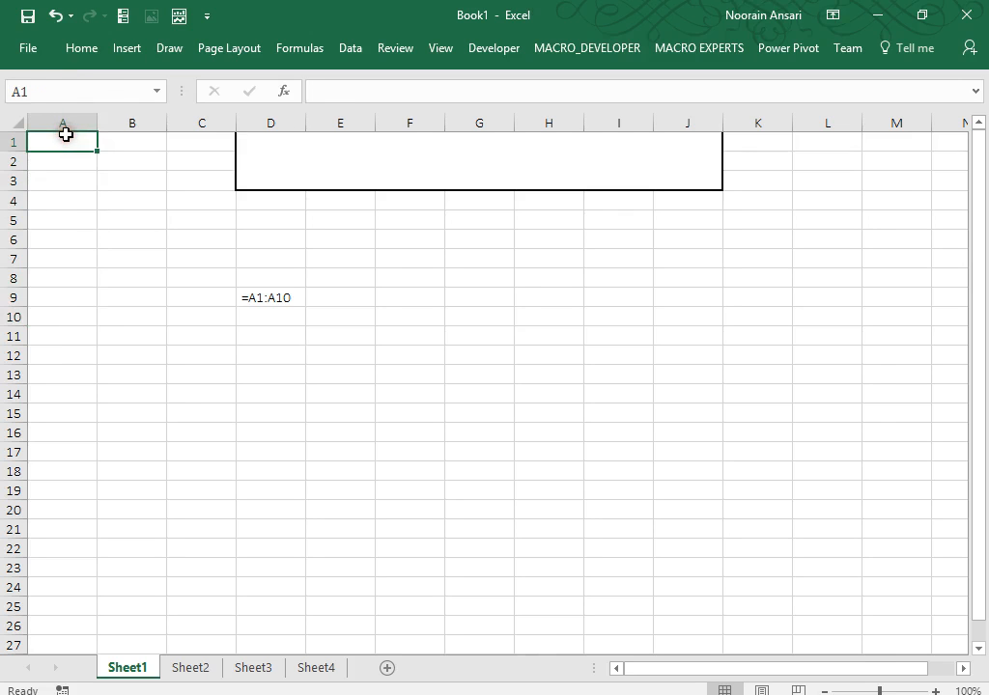
type("=ran")
key("Down")
key("Tab")
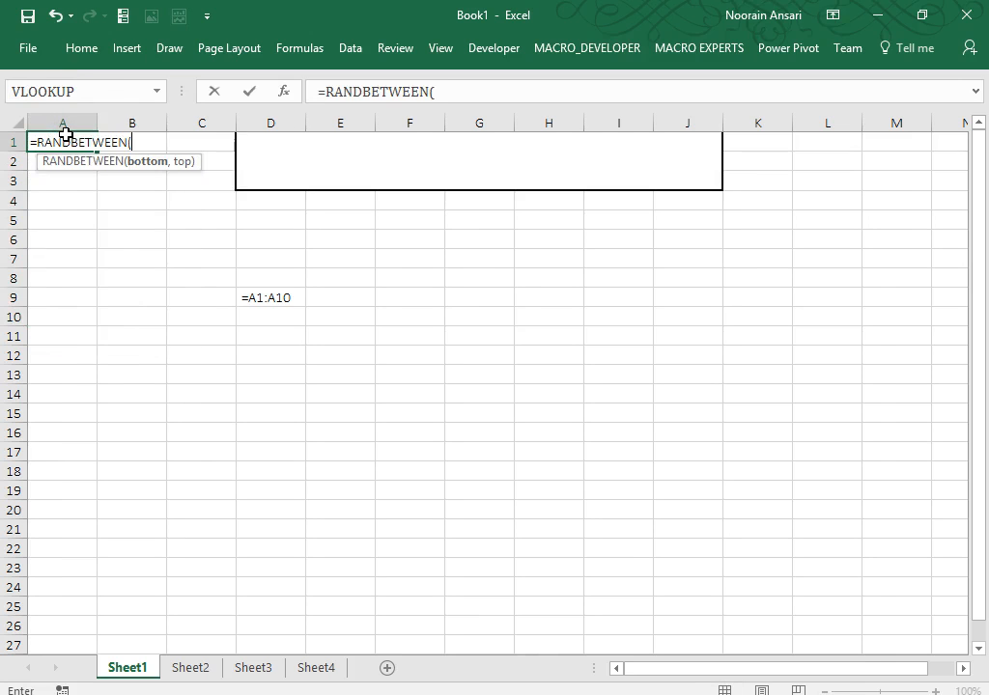
type("1,100)")
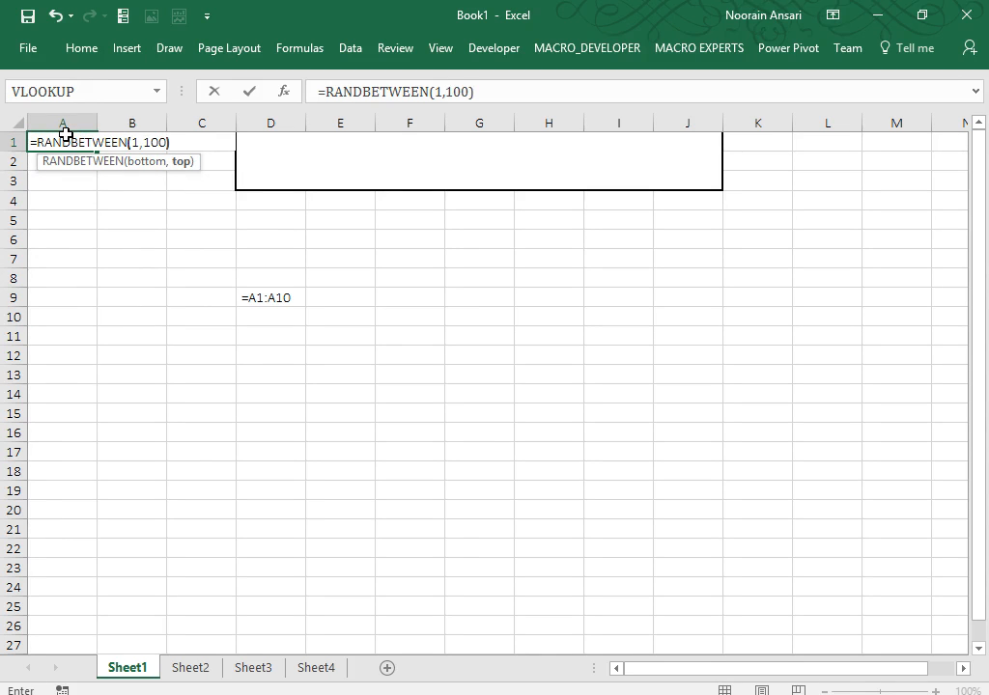
key("ctrl+Return")
key("shift+Down")
key("shift+Down")
key("shift+Down")
key("shift+Down")
key("shift+Down")
key("shift+Down")
key("shift+Down")
key("shift+Down")
key("shift+Down")
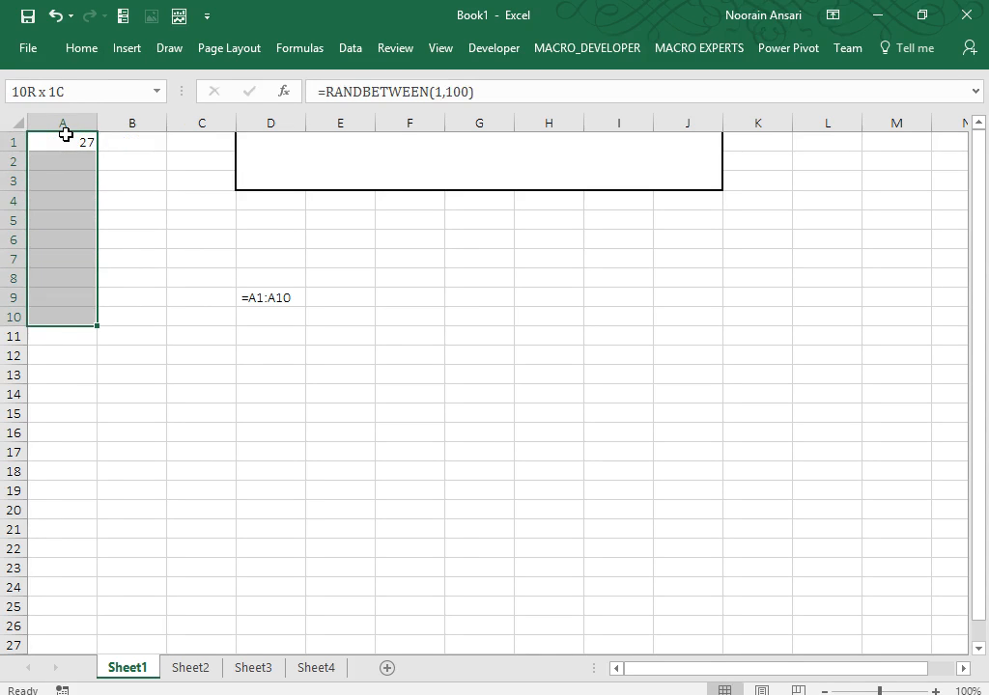
key("ctrl+d")
key("Down")
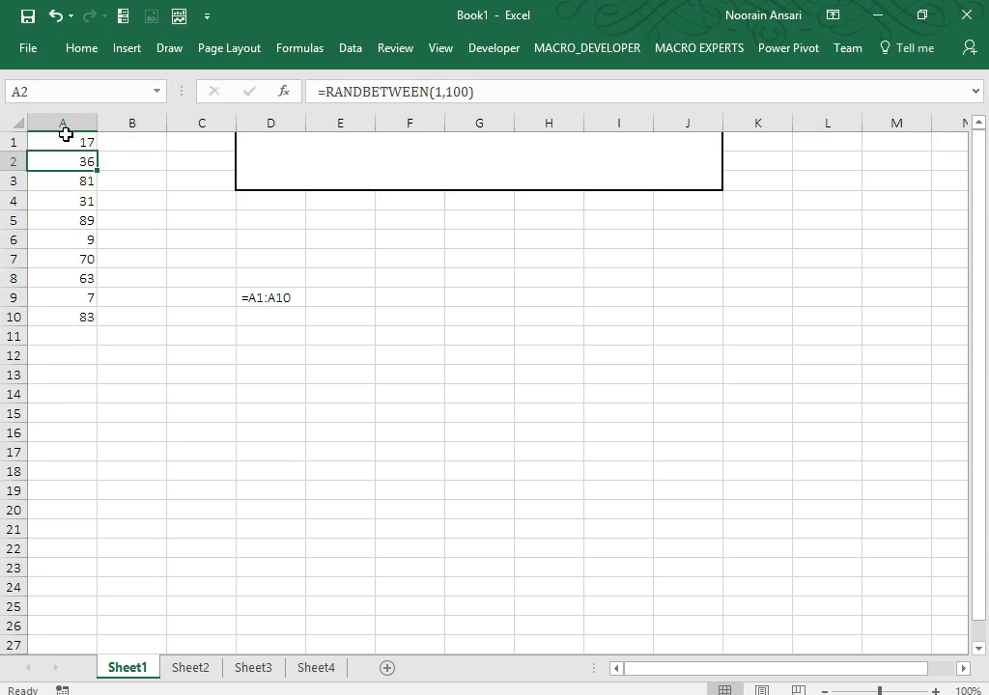
On Sheet3, enter a formula in I8 referencing Sheet1 A1:A10, then clear it.
left_click(253, 671)
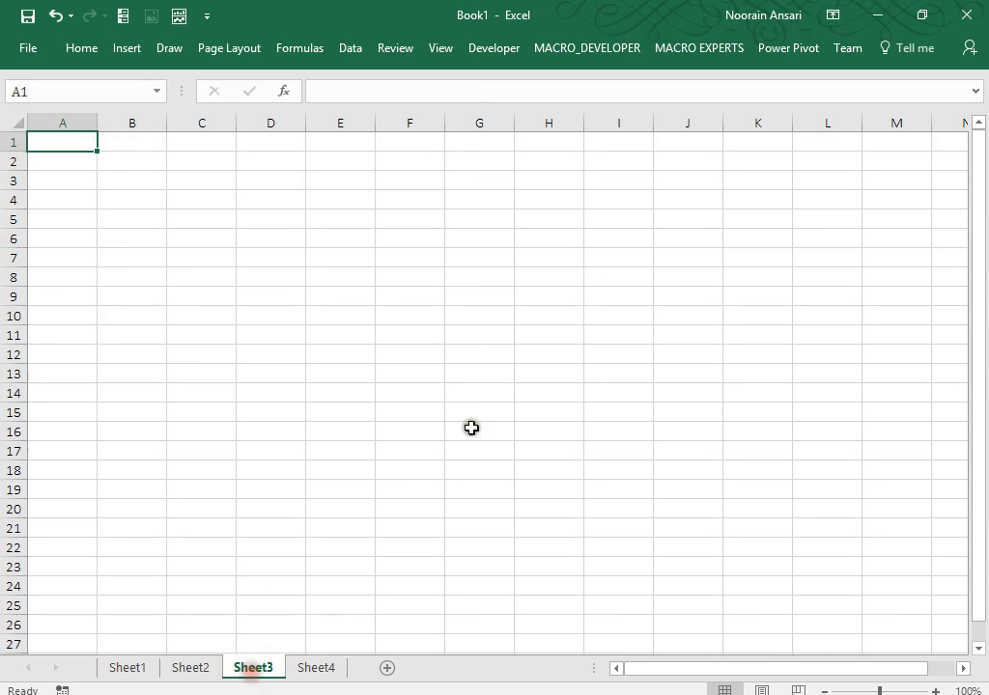
left_click(615, 273)
type("=")
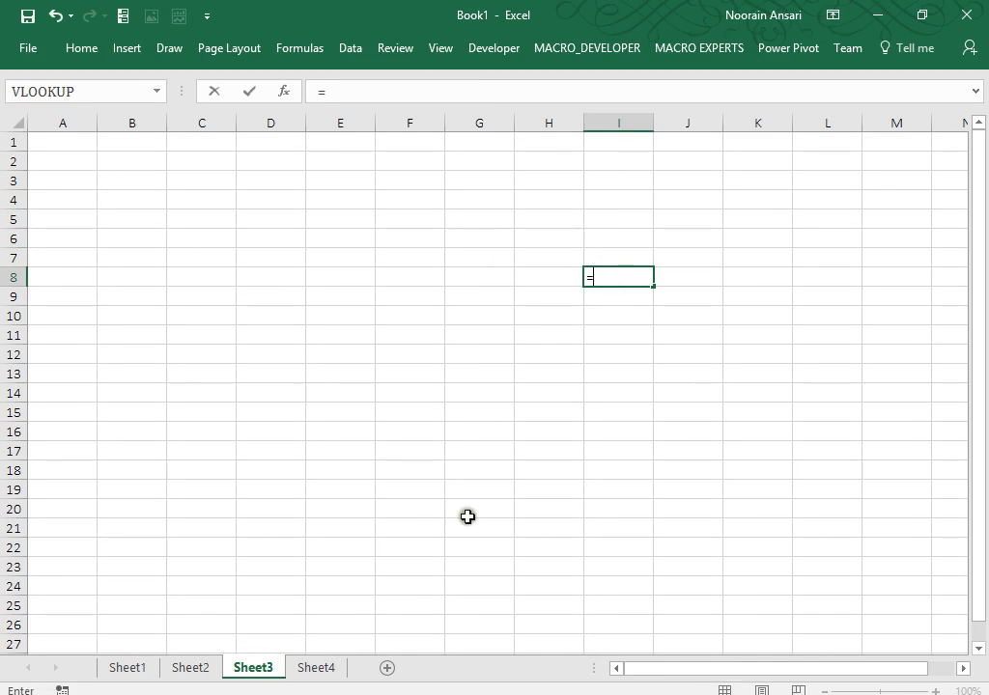
left_click(139, 670)
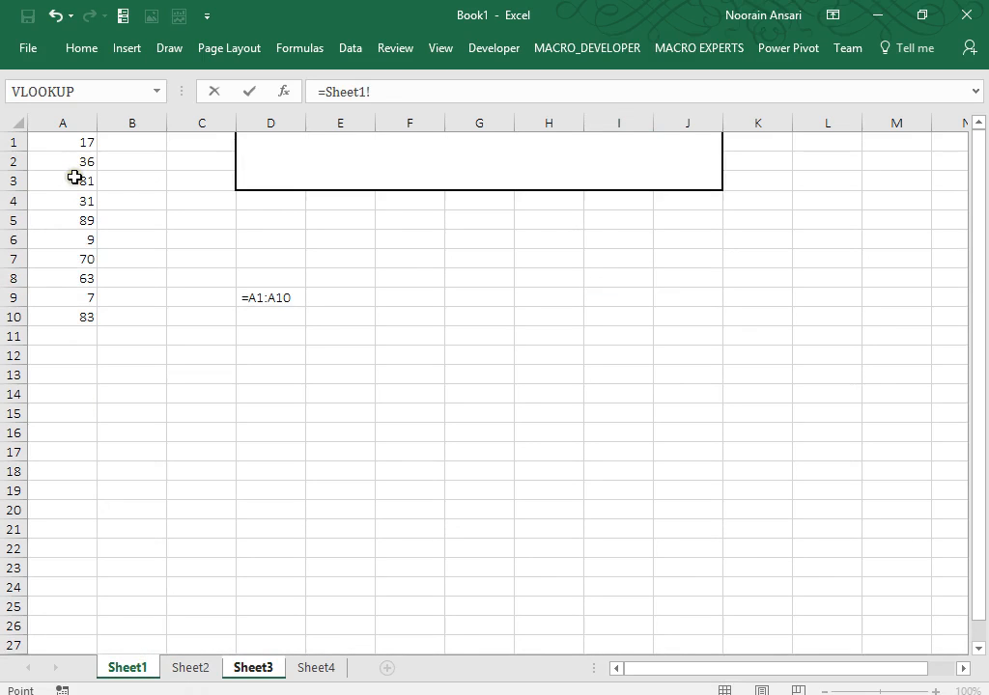
left_click_drag(77, 137, 77, 311)
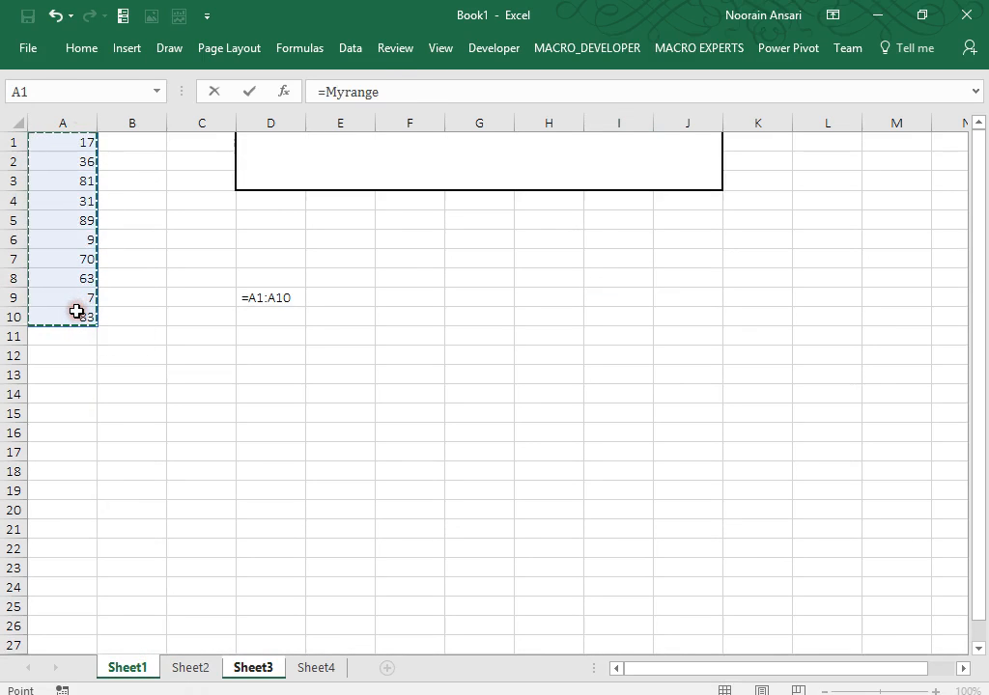
key("Return")
key("Up")
key("shift+Down")
key("shift+Down")
key("shift+Down")
key("shift+Down")
key("shift+Down")
key("shift+Down")
key("shift+Down")
key("shift+Down")
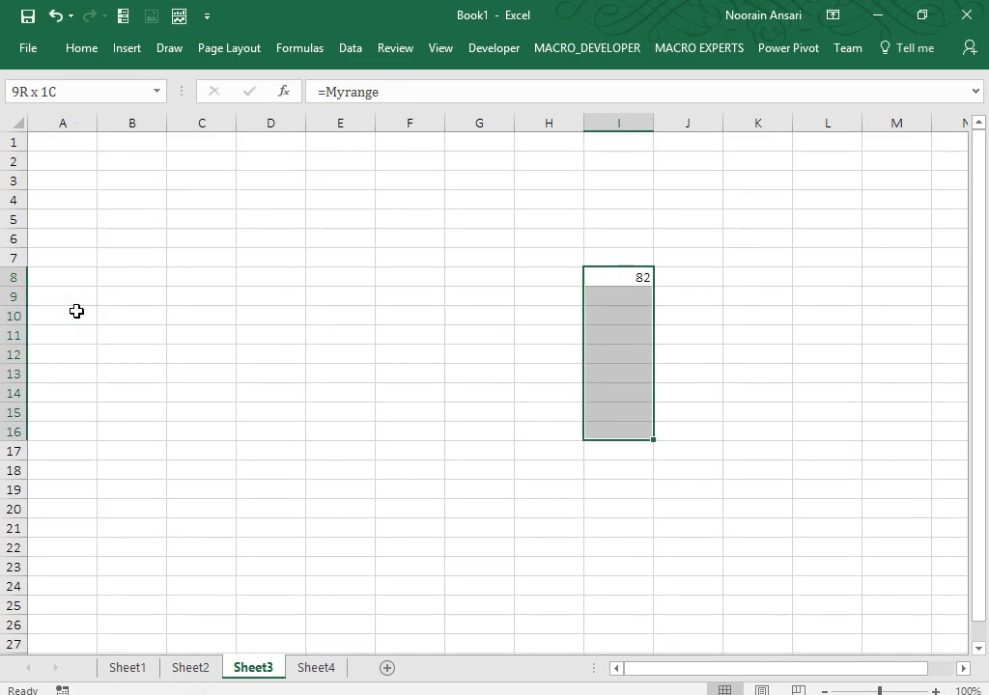
key("Up")
key("Down")
key("Delete")
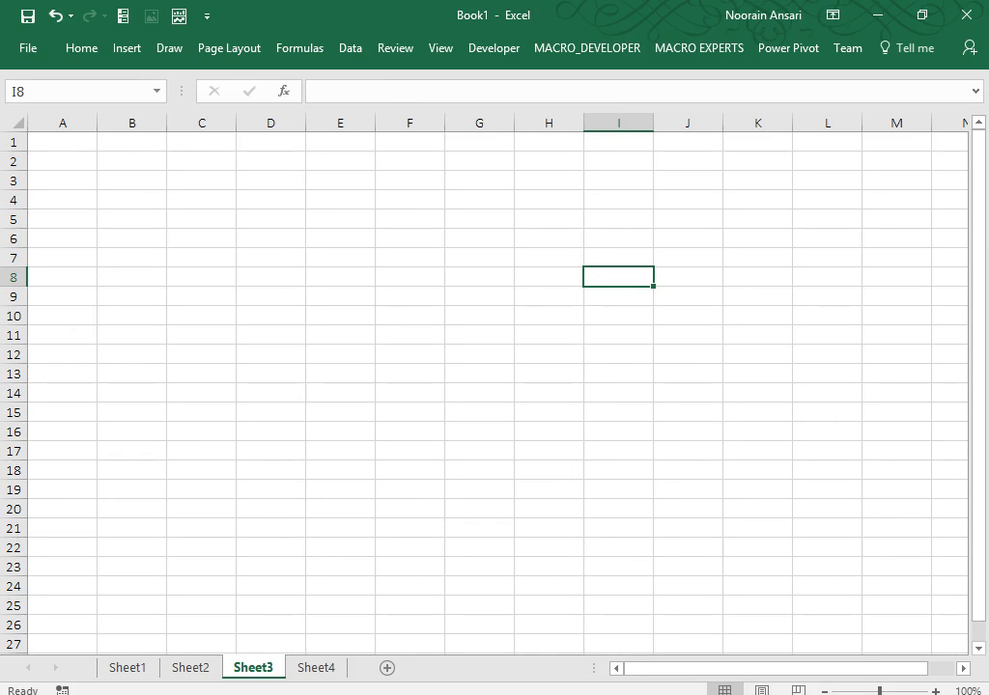
On Sheet4, enter =Myrange as an array formula across H11:H20.
left_click(314, 668)
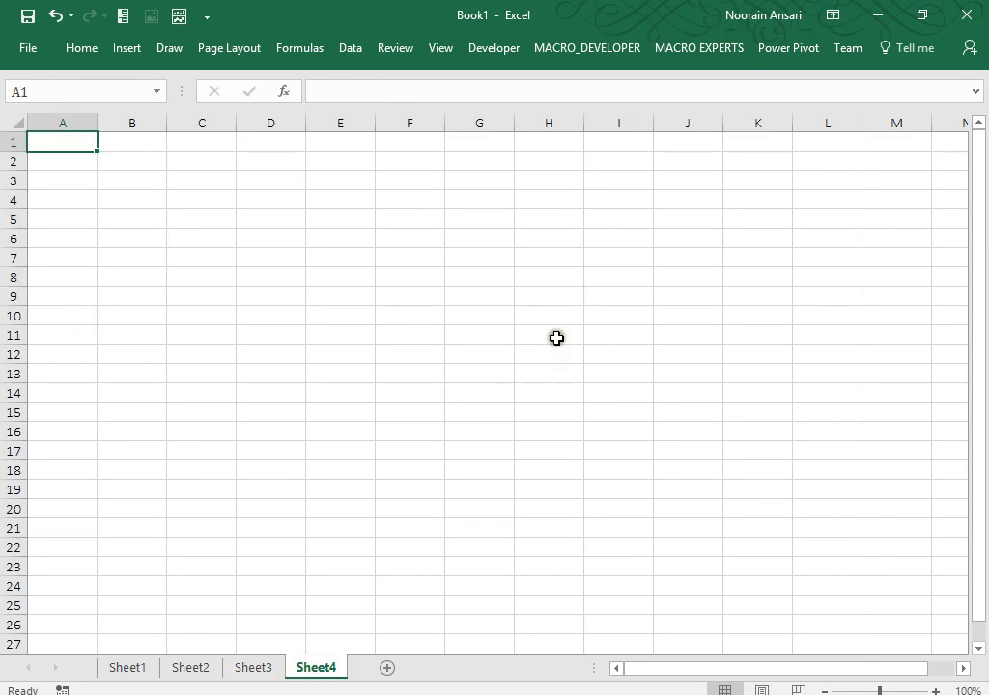
left_click_drag(556, 336, 545, 512)
type("=")
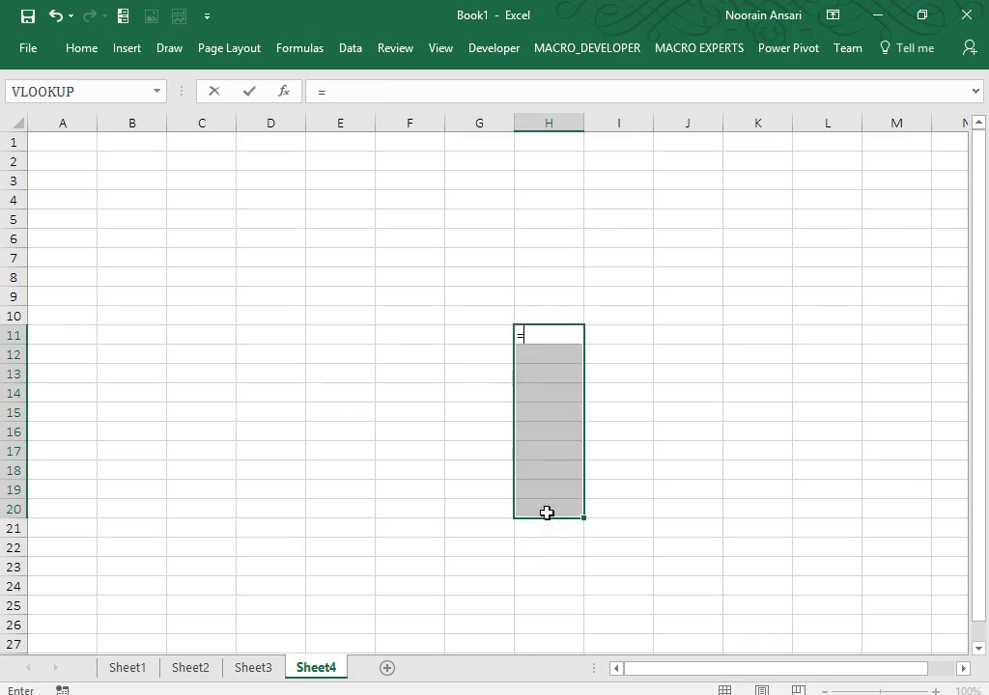
type("my")
key("Tab")
key("ctrl+shift+Return")
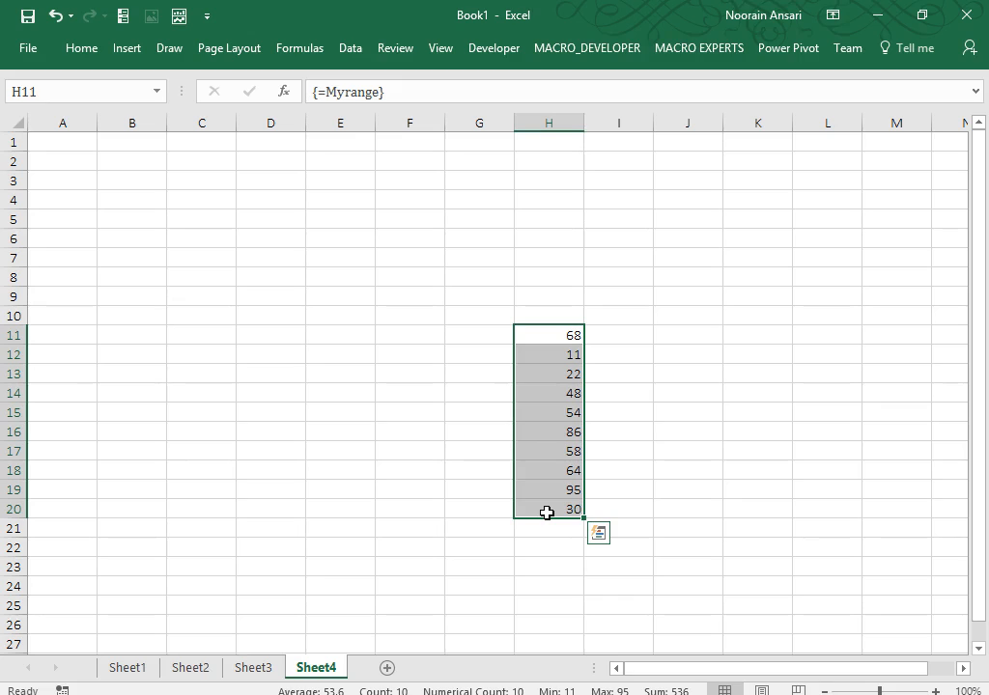
key("Delete")
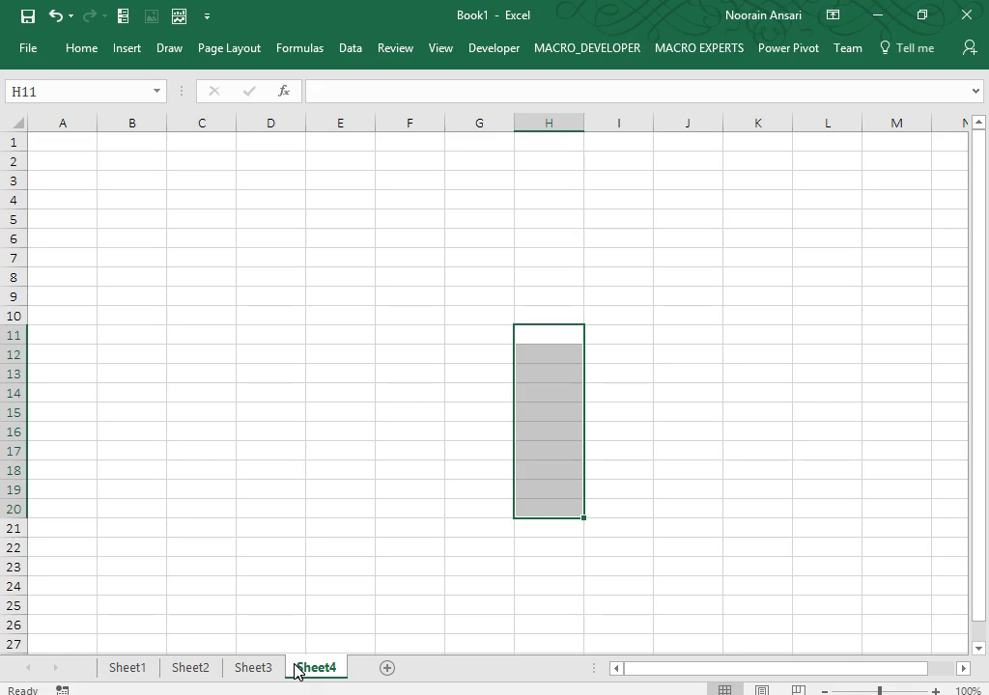
Type the heading 'NAMING RANGE' into the merged D1:J3 block on Sheet1.
left_click(125, 668)
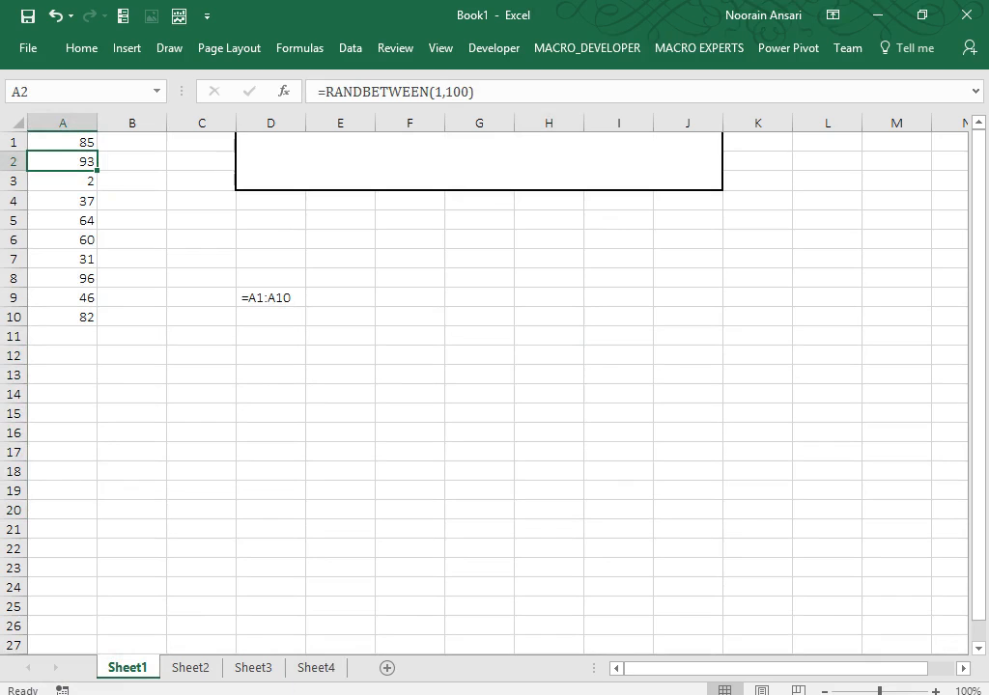
double_click(347, 184)
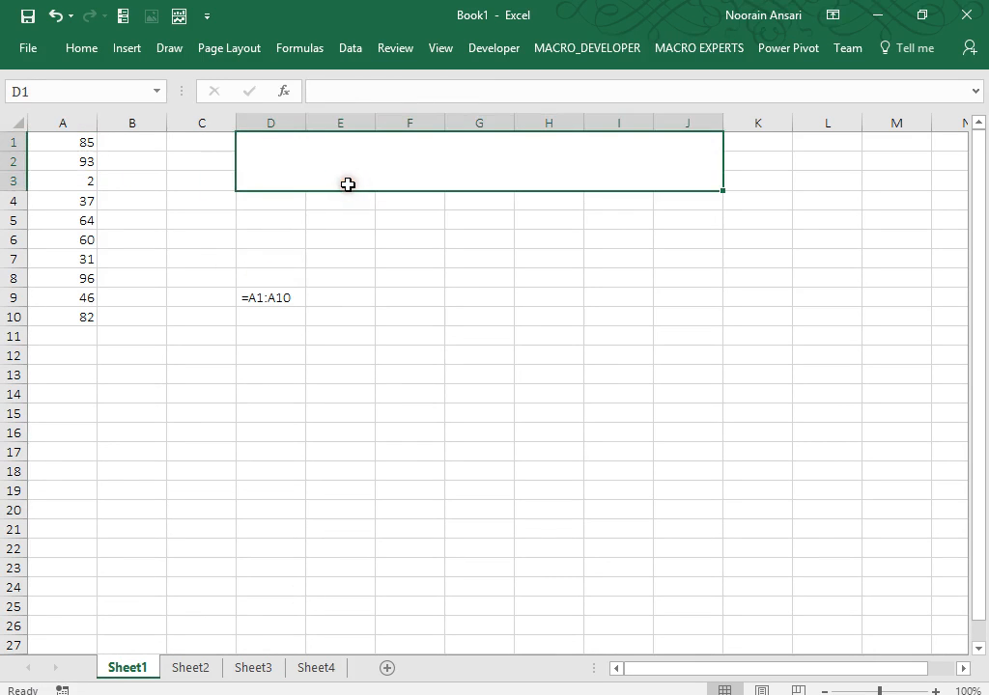
type("NAMING RANGE")
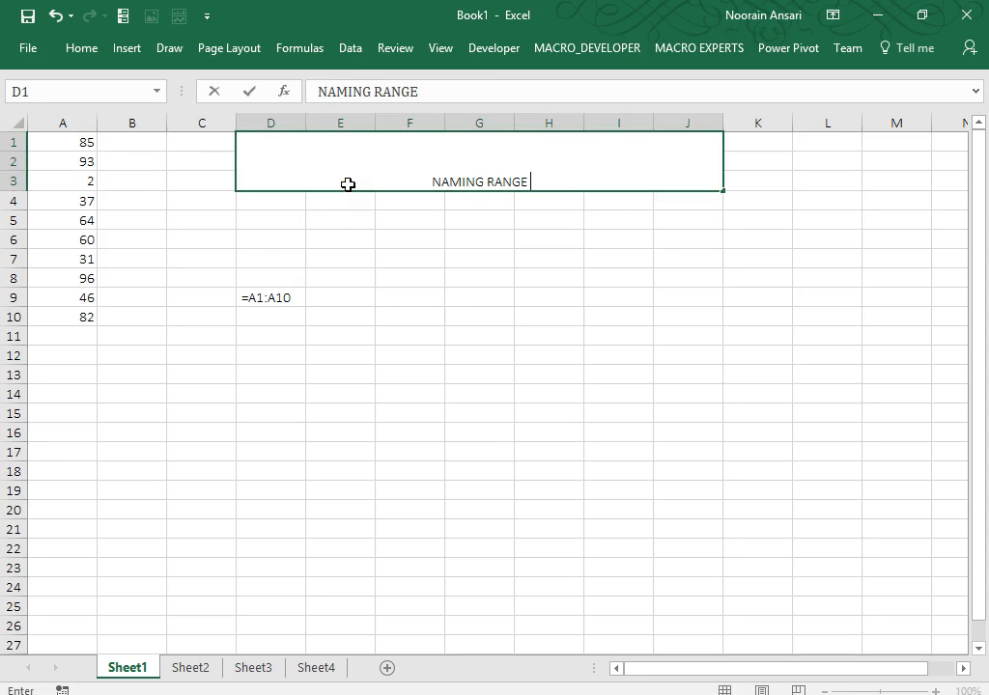
key("Return")
left_click(346, 184)
Middle-align the heading, apply the Title cell style, and make it bold.
left_click(81, 50)
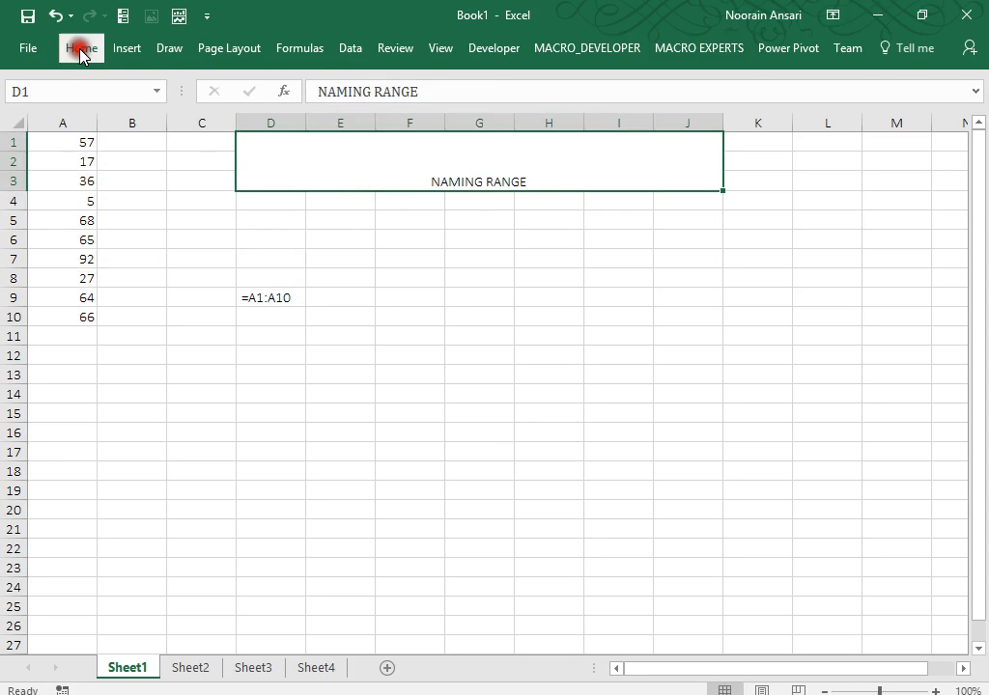
left_click(322, 87)
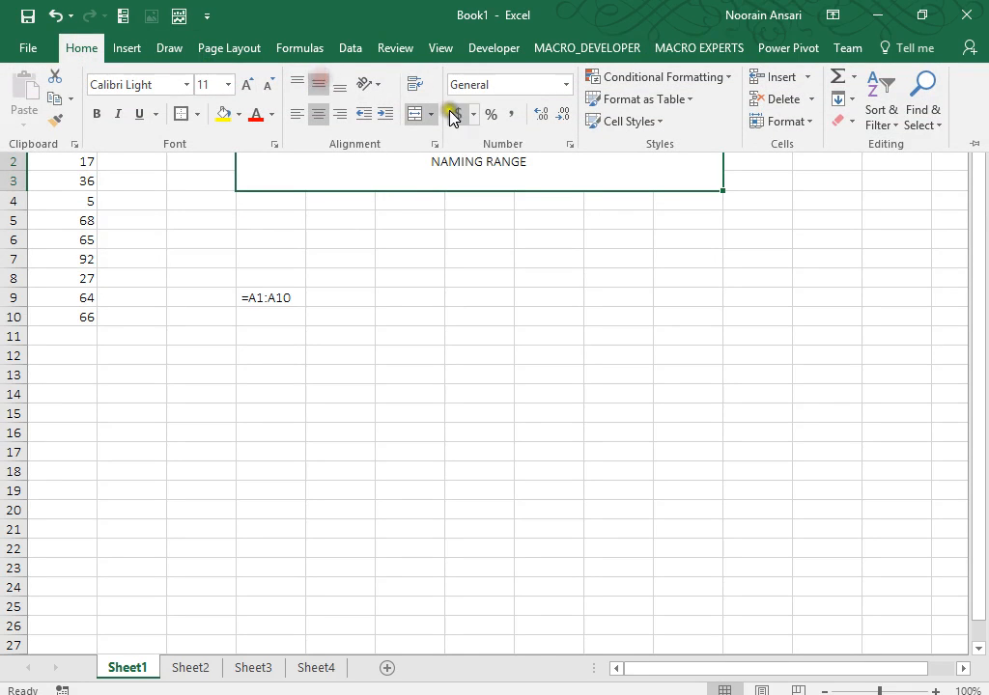
left_click(656, 124)
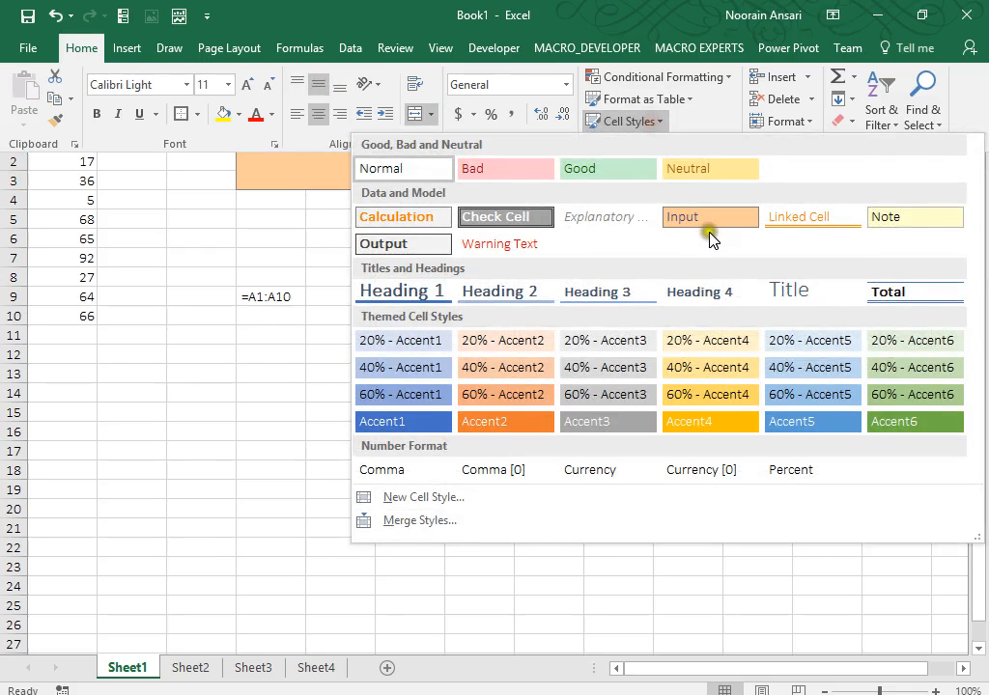
left_click(778, 289)
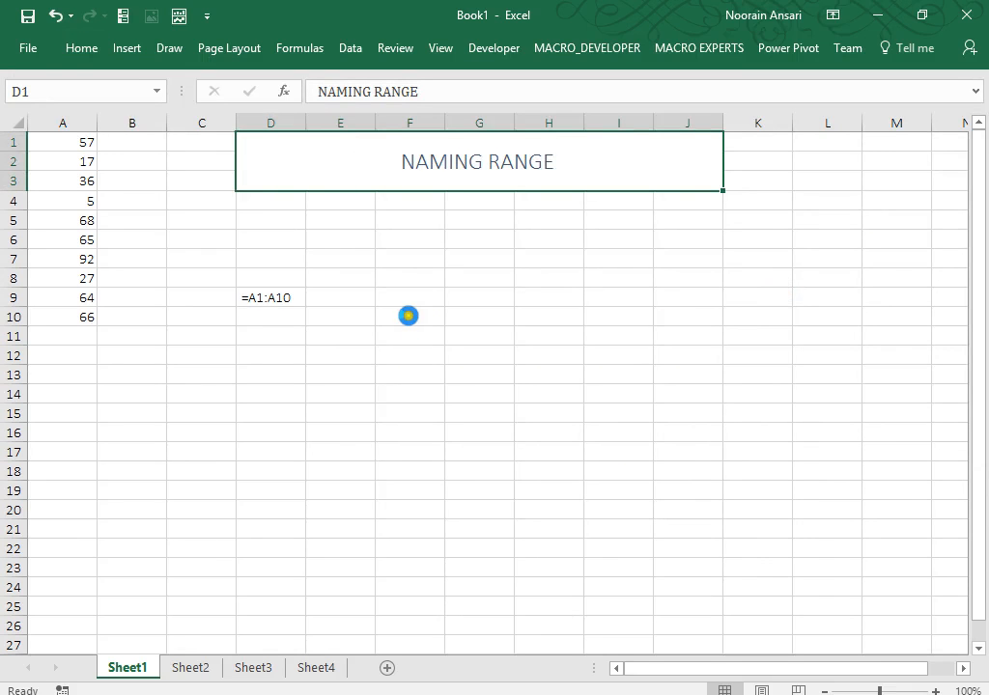
key("ctrl+b")
left_click(242, 296)
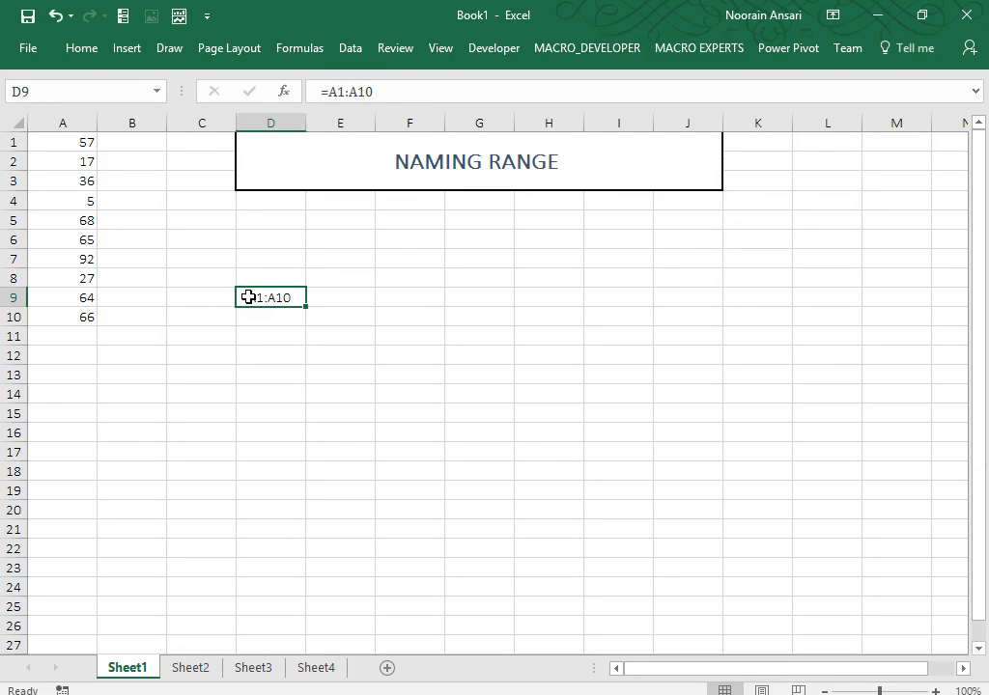
Clear D9, label D7 'Naming range(Define name)', and autofit column D.
key("Delete")
key("Up")
key("Up")
type("N")
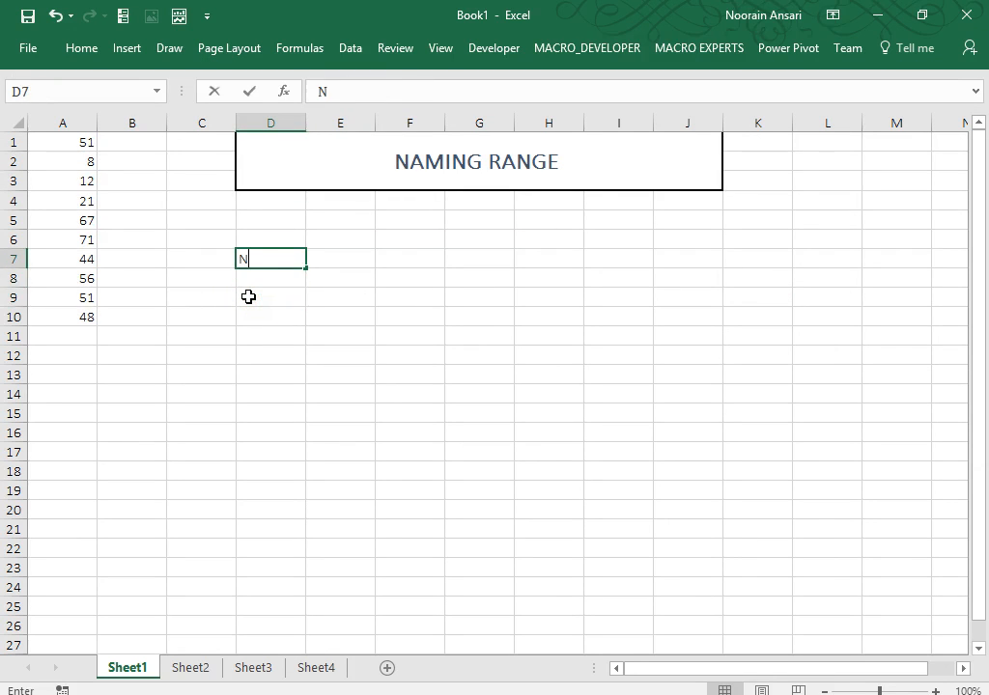
type("aming range")
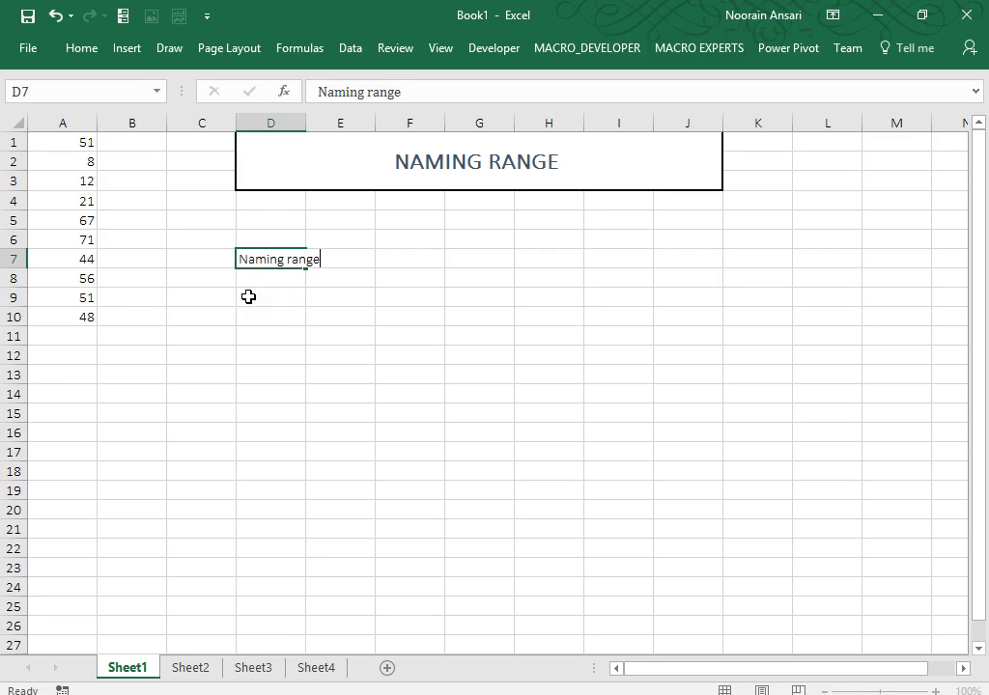
key("Return")
key("Up")
key("F2")
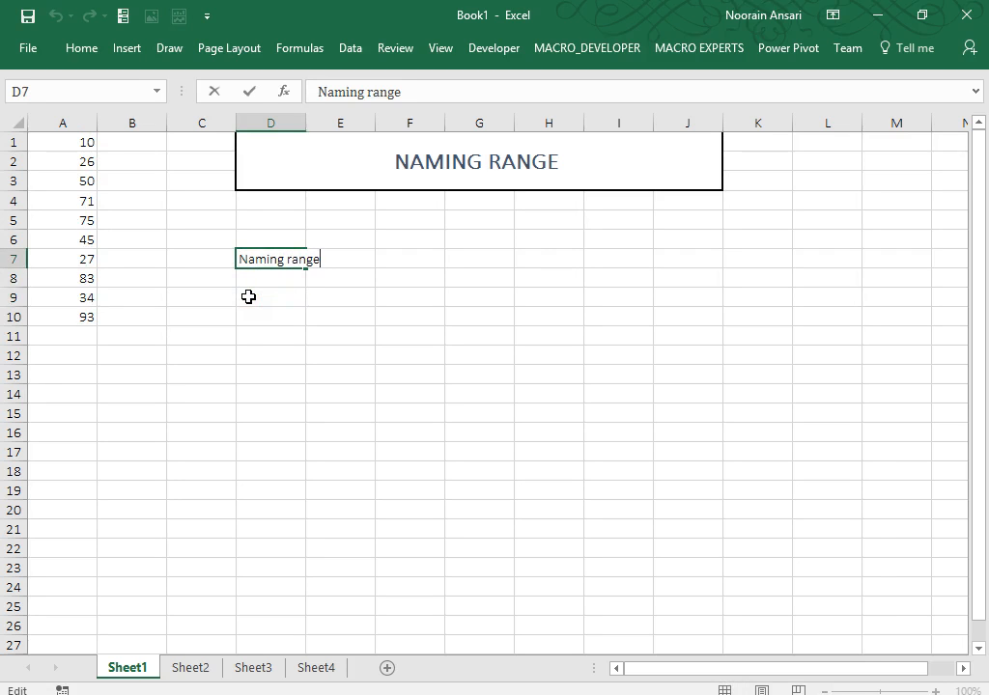
type("(Define")
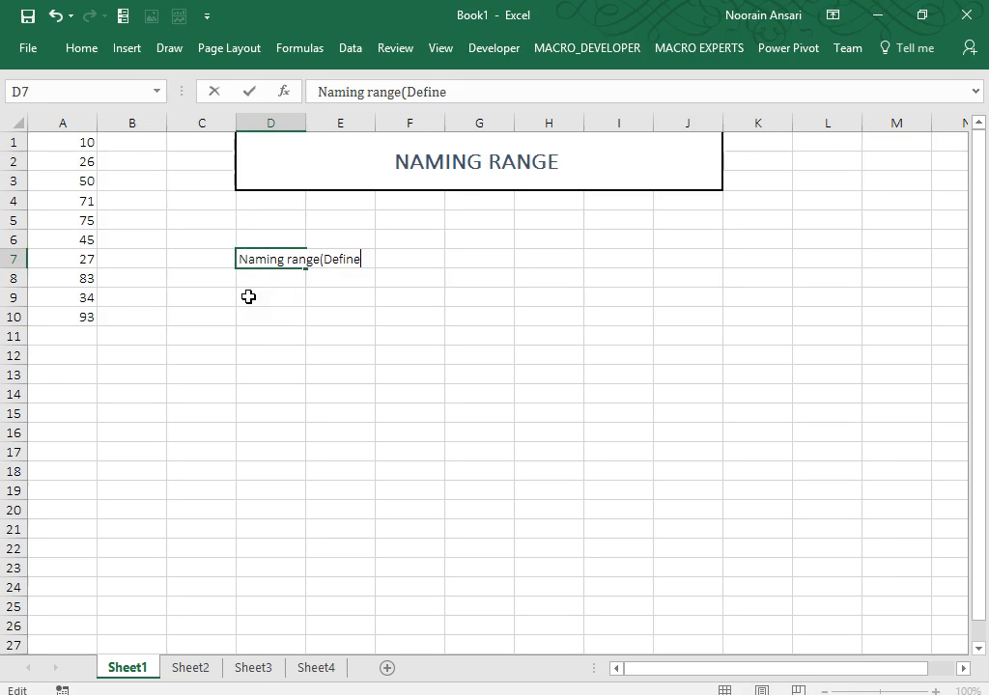
type(" name)")
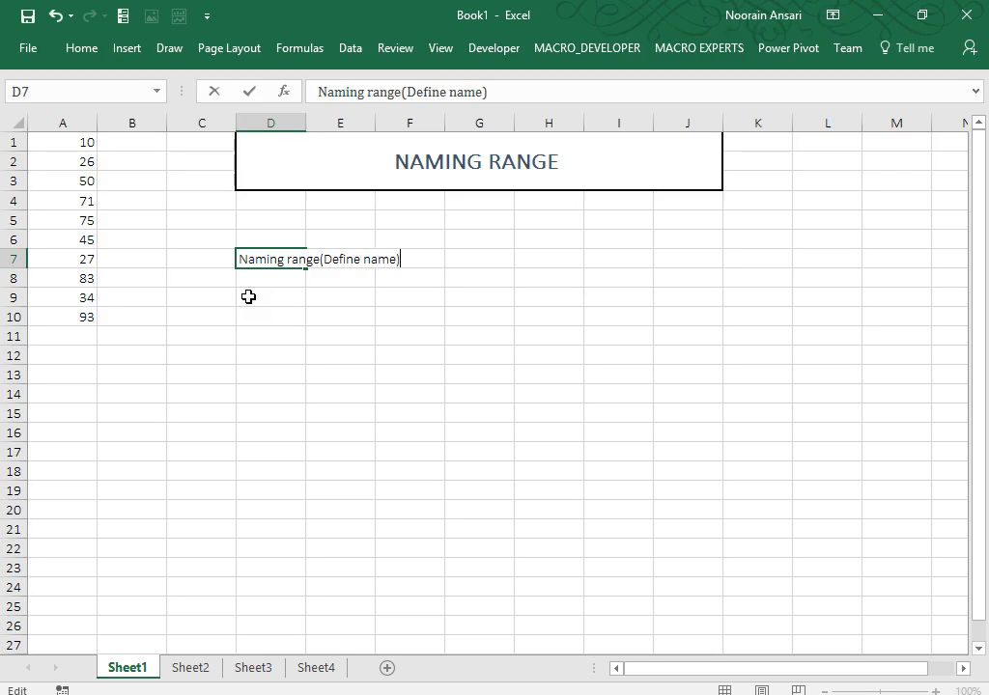
key("Return")
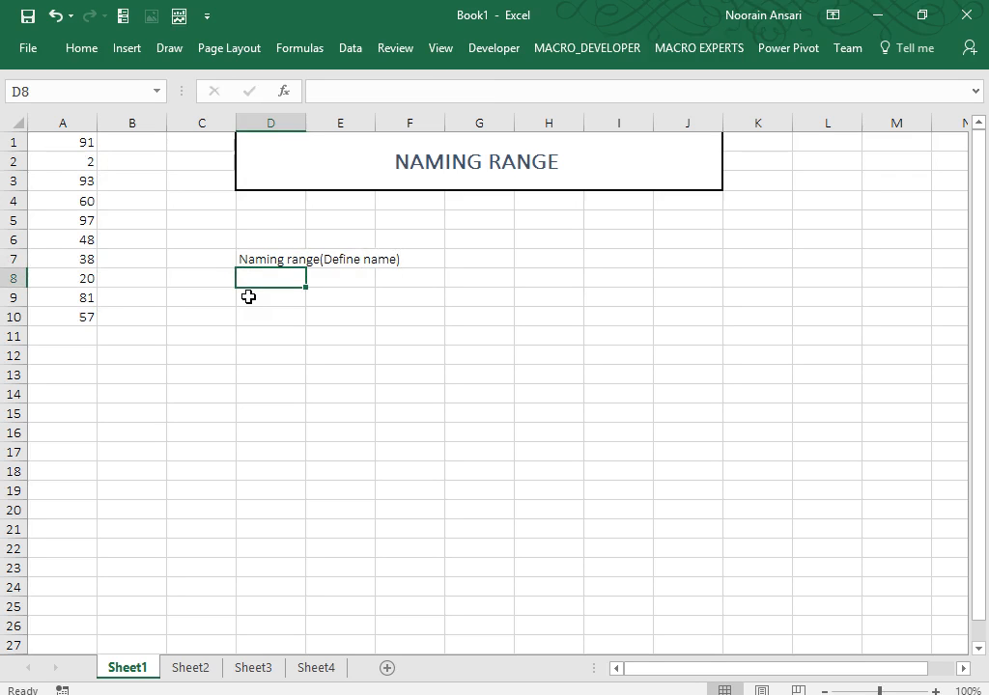
double_click(311, 122)
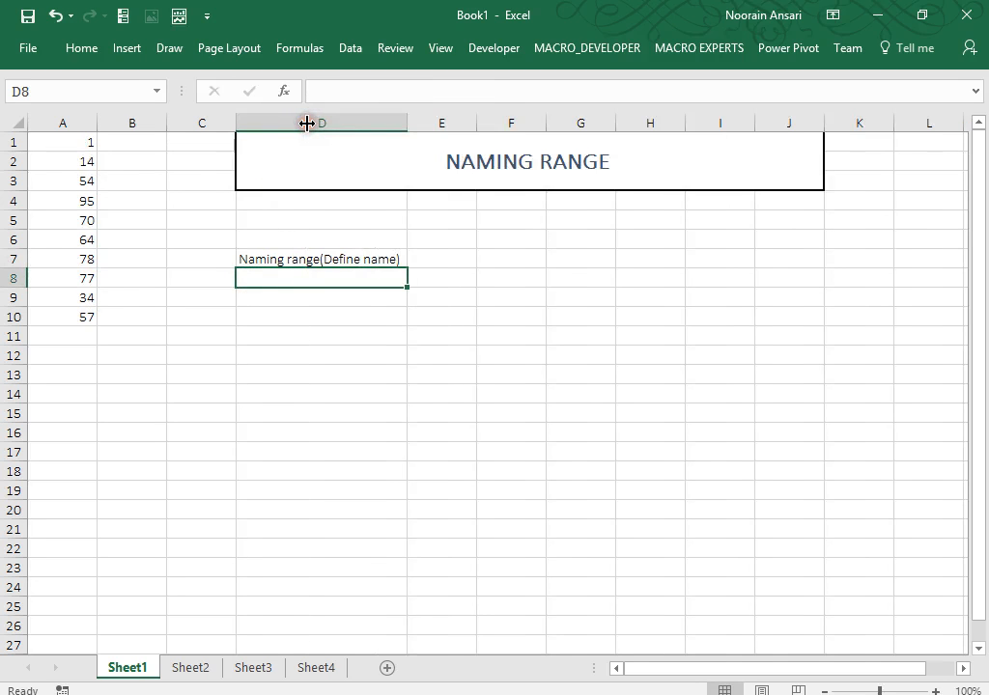
Enter 'When we provide a name of specific range' in E7.
left_click(449, 258)
type("When")
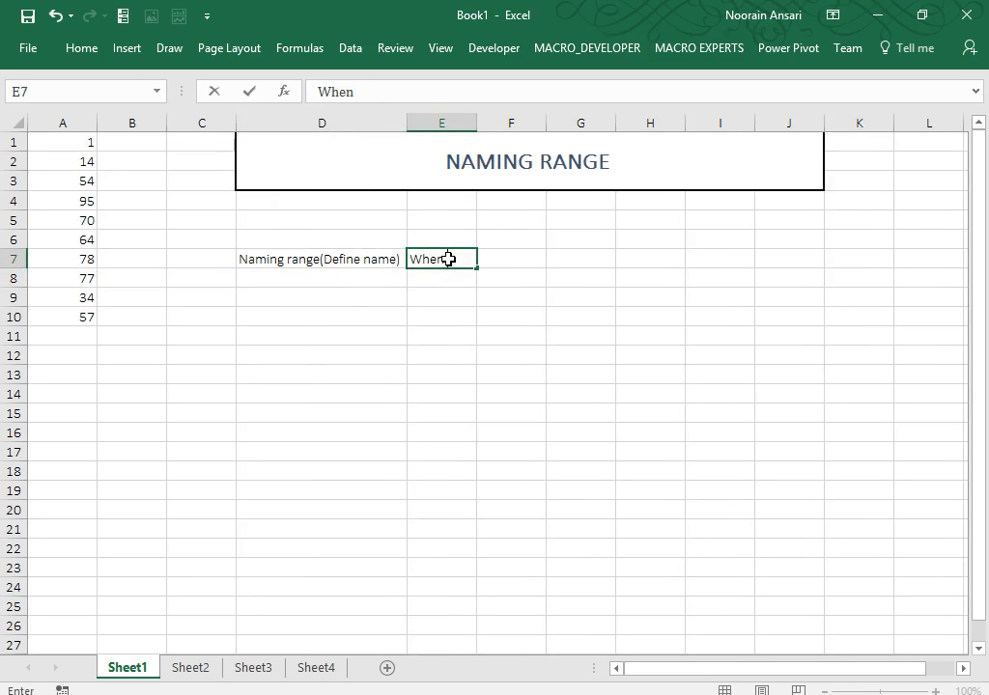
type(" we provi")
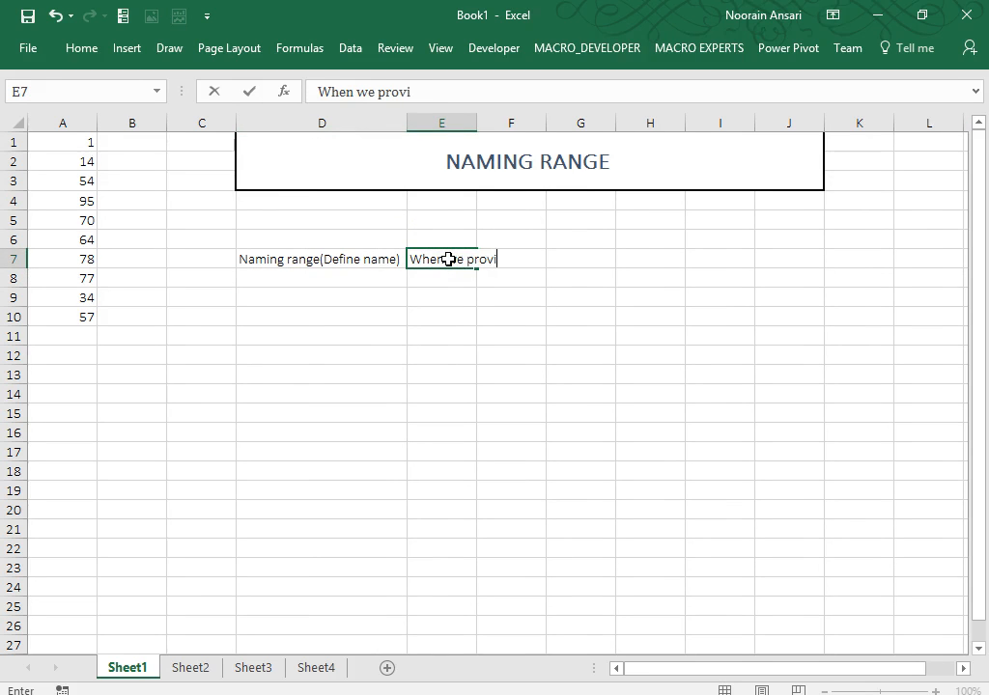
type("de a name of")
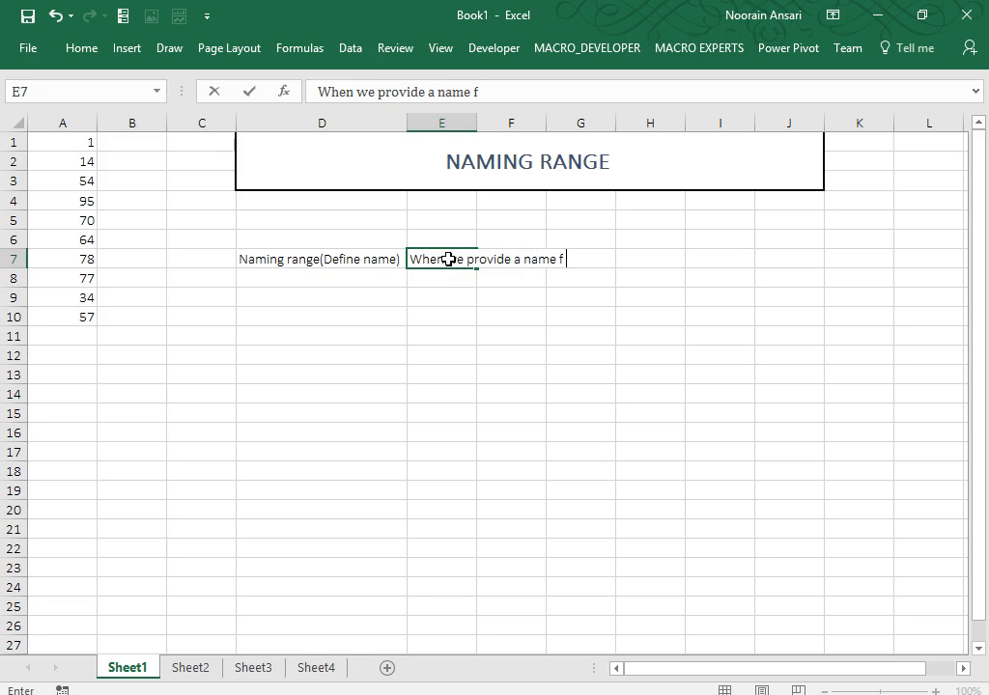
key("BackSpace")
type("of specific range")
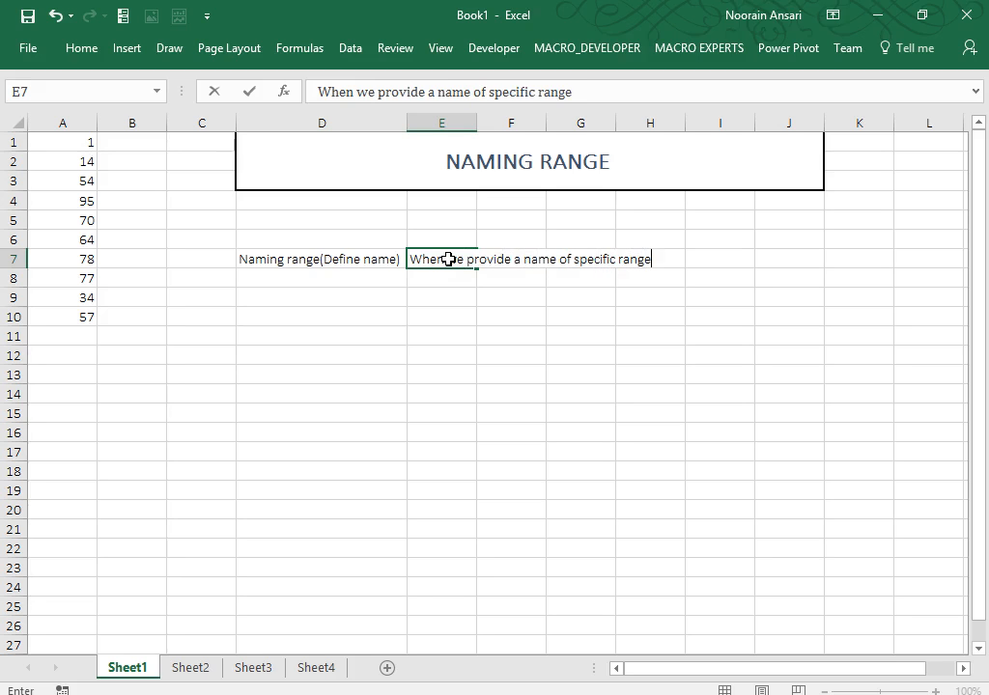
key("Return")
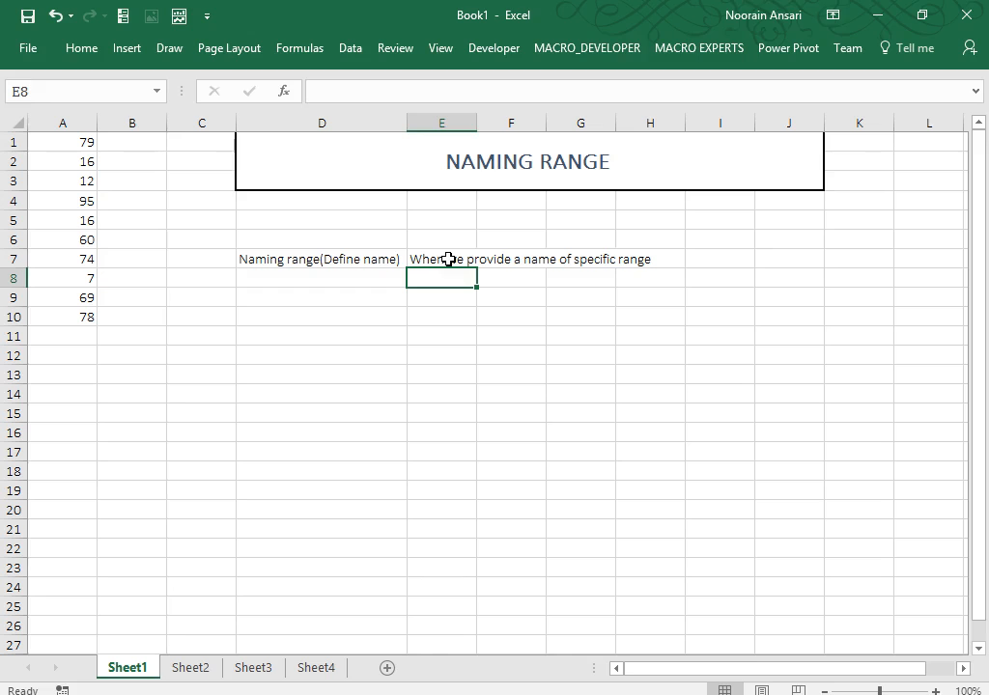
Enter 'Types of Naming range' in D9, with Workbook in E9 and Worksheet in E10.
key("Down")
key("Left")
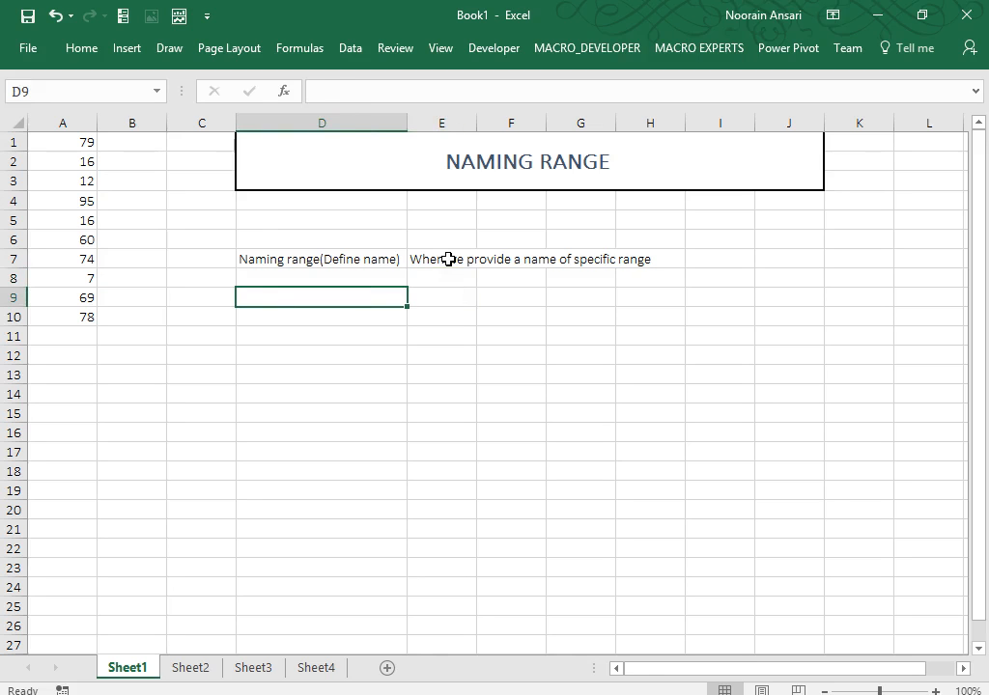
type("Types of Nam")
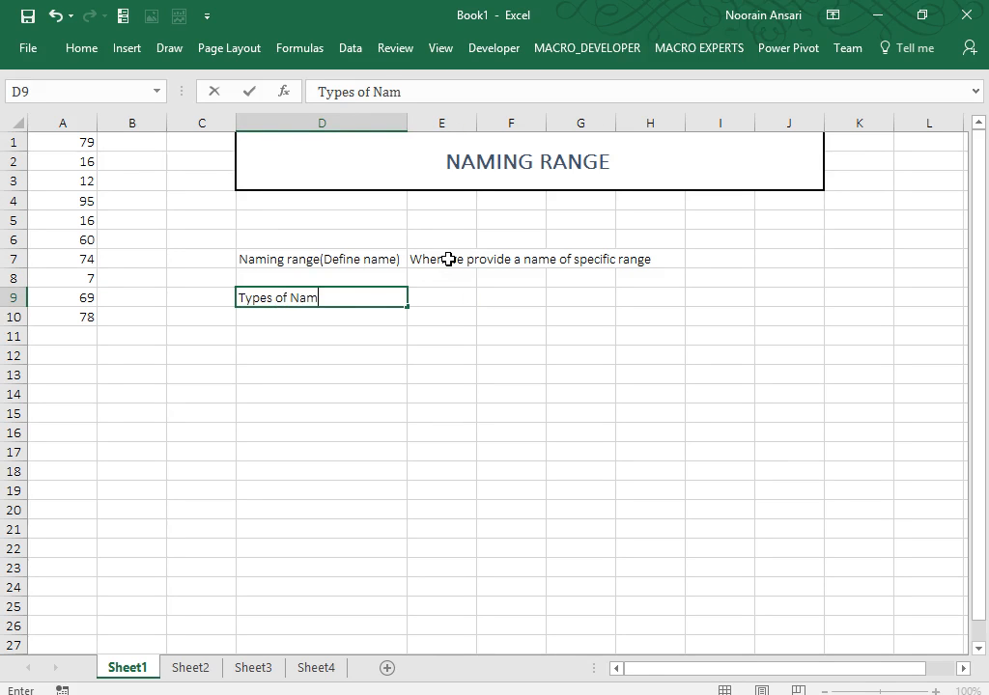
type("ing range")
key("Return")
key("Up")
key("Right")
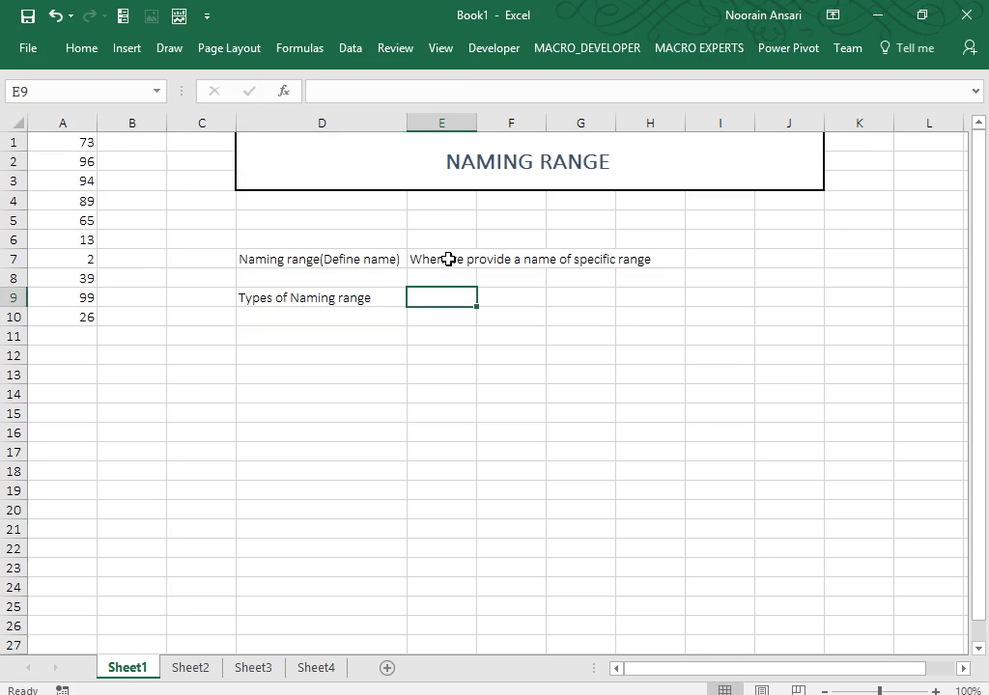
type("Wok")
key("BackSpace")
type("r")
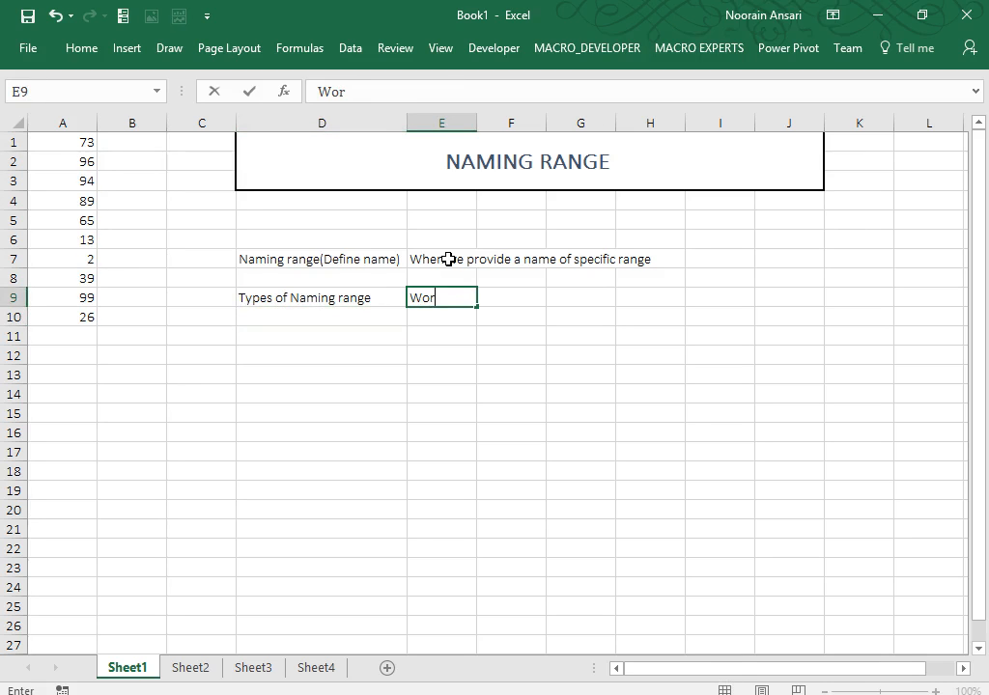
type("kbook")
key("Return")
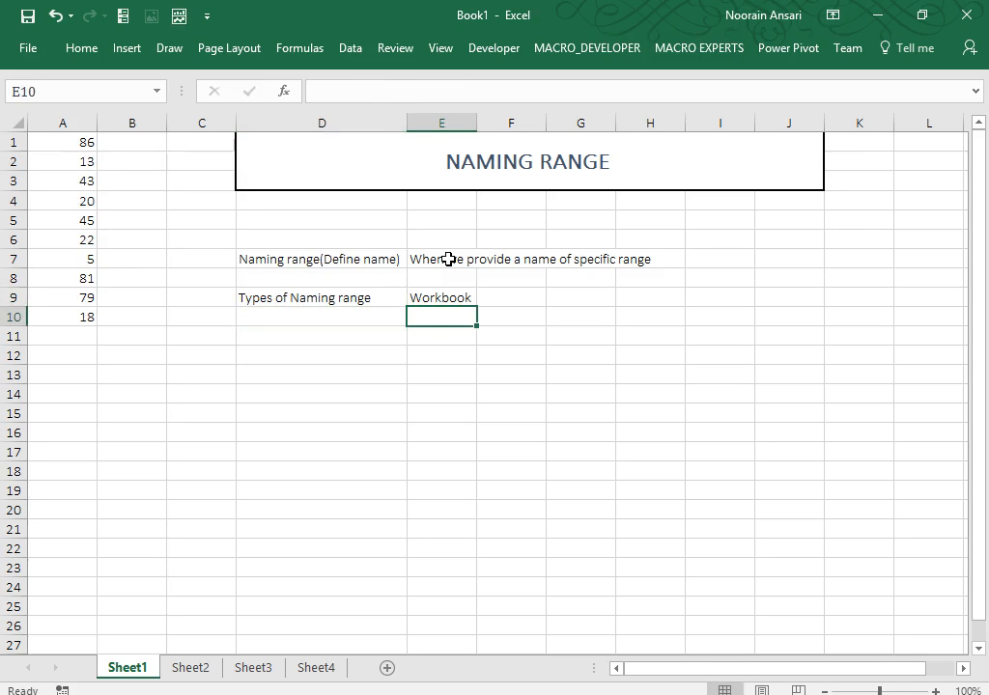
type("Worksheet")
key("Return")
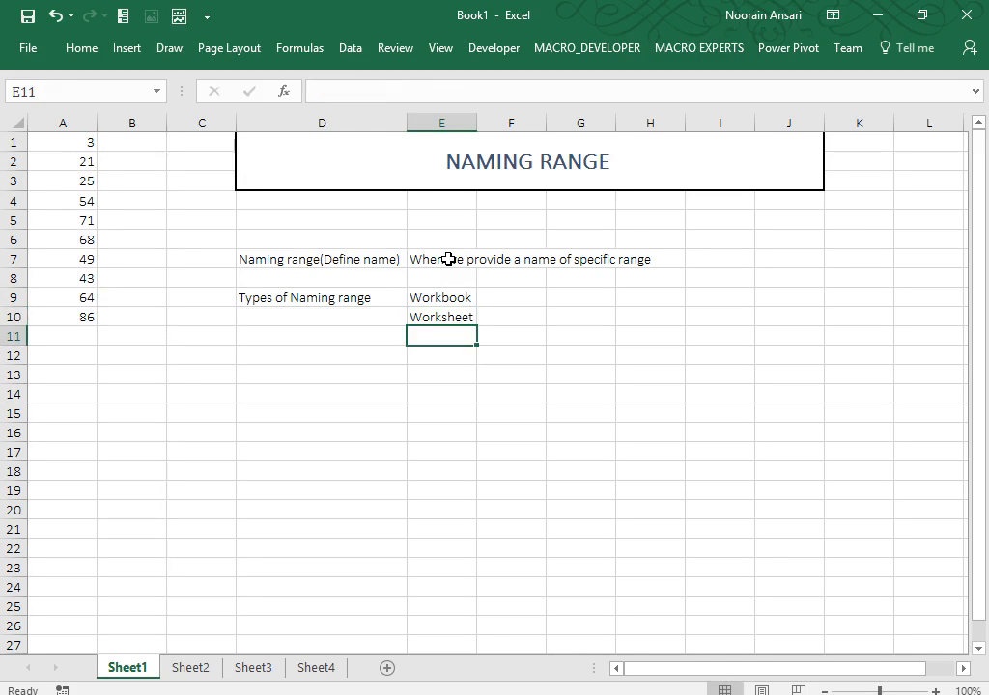
Label F9 '(Public)' and F10 '(Local)' beside the two naming types.
key("Up")
key("Up")
key("Right")
type("(")
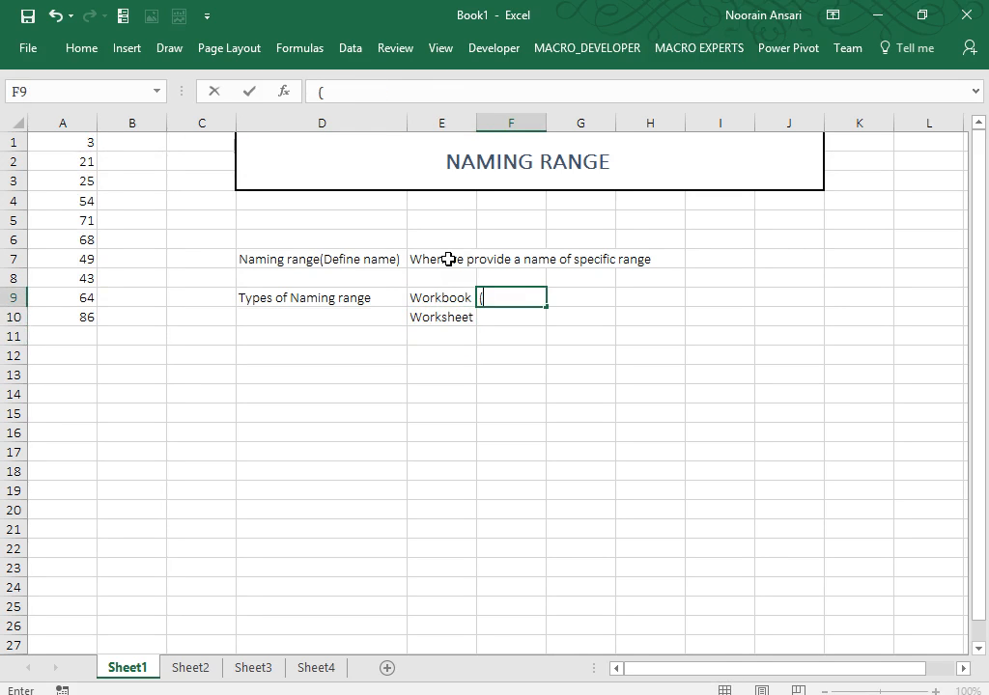
type("Public)")
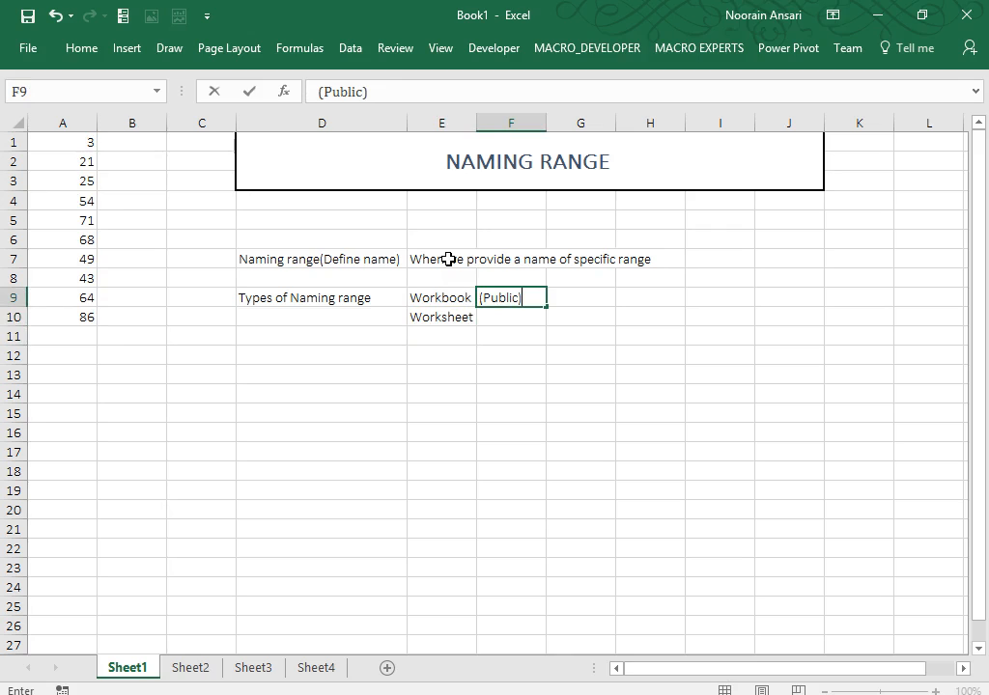
key("Return")
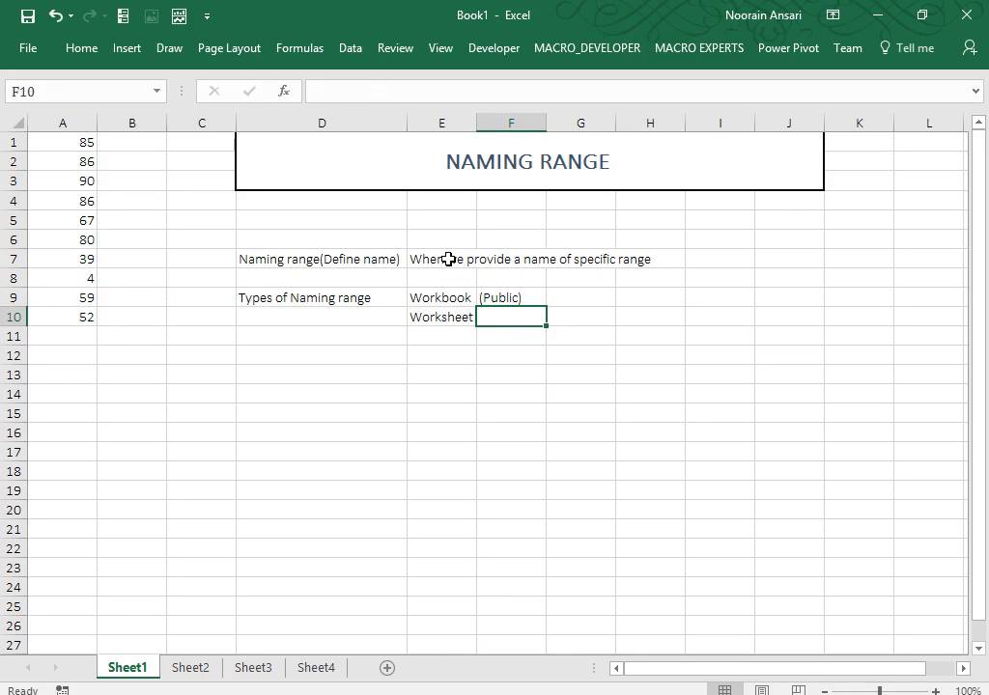
type("(")
key("BackSpace")
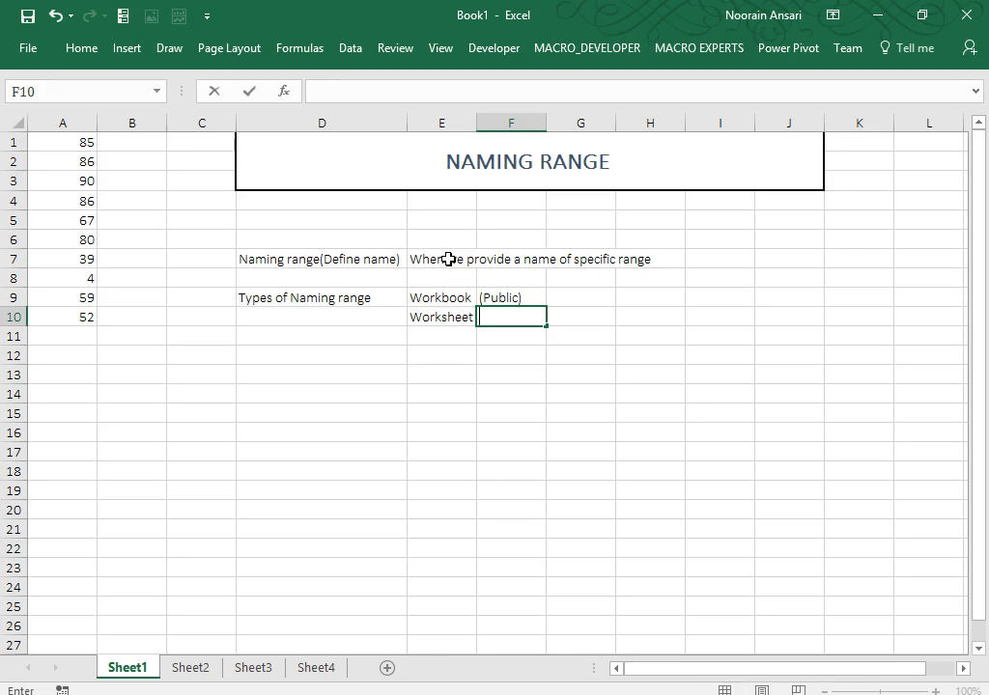
type("(Local)")
key("ctrl+Return")
key("Return")
key("Up")
key("shift+Up")
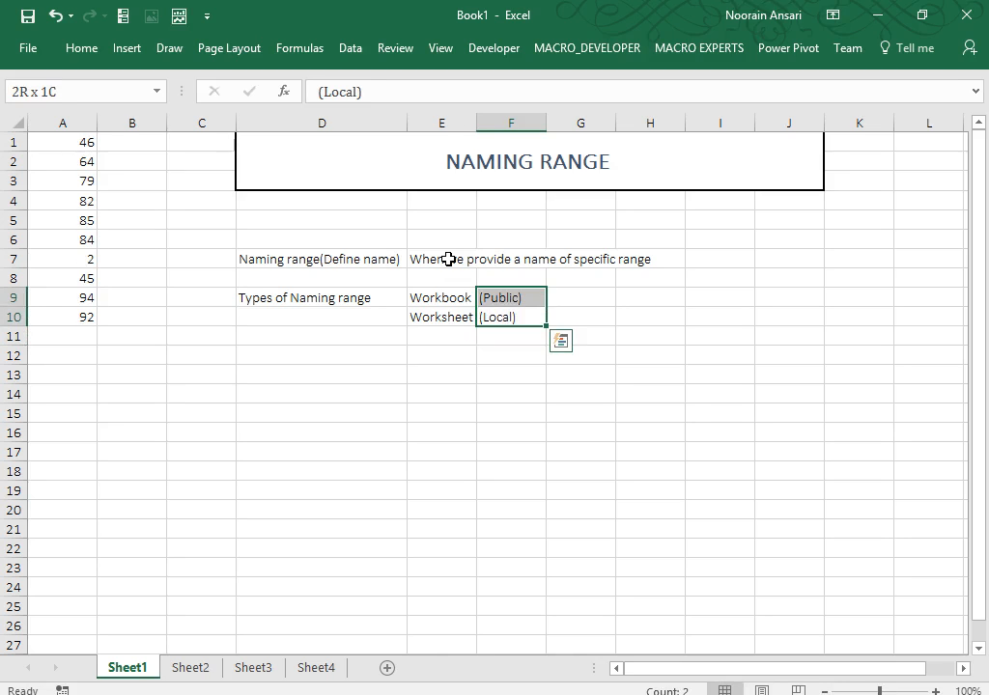
key("Up")
key("Down")
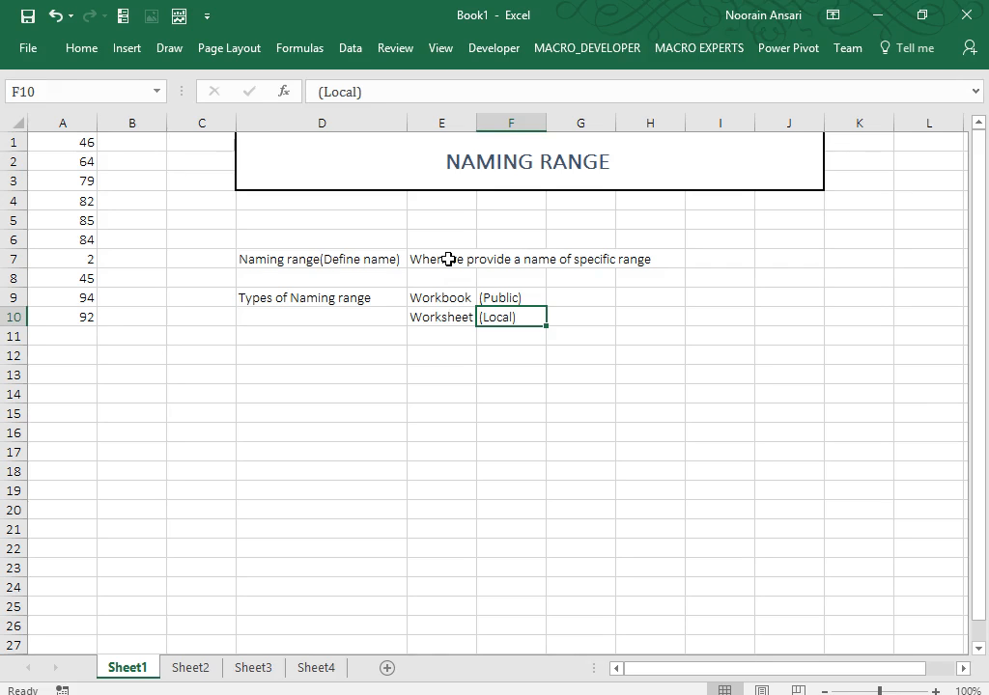
key("Up")
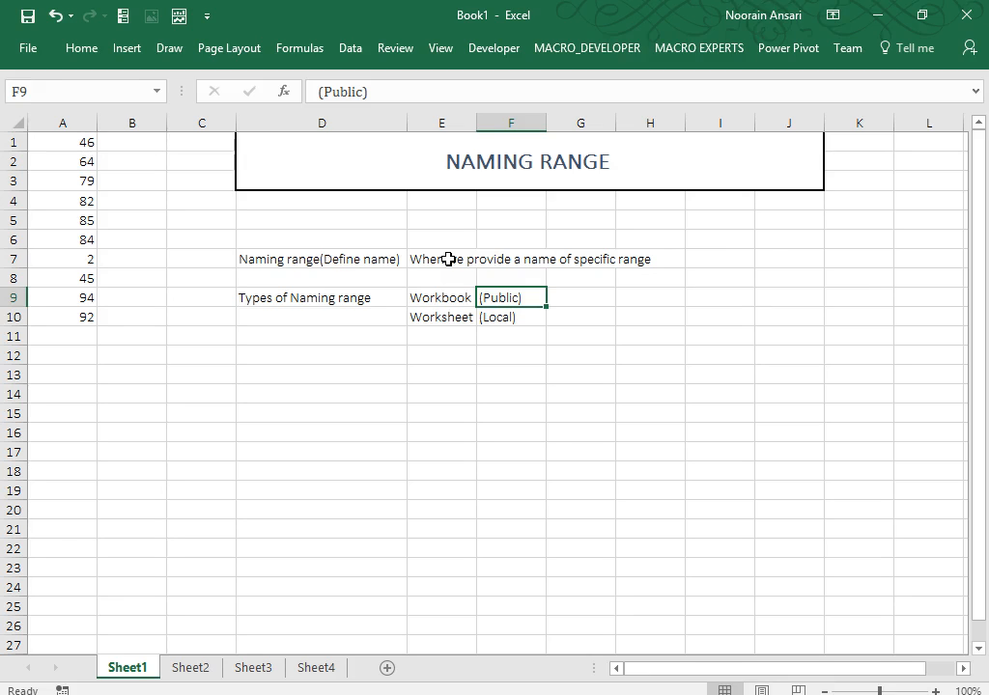
key("Right")
Enter 'Applicable for all worksheet' in G9 and 'Applicable for specific worksheet' in G10.
type("Appl")
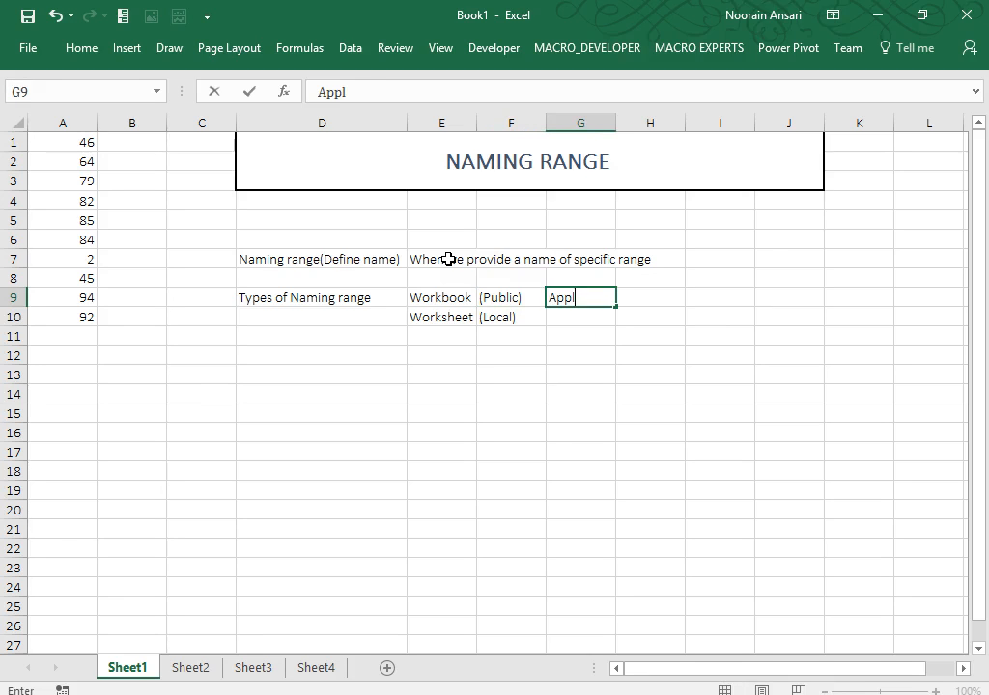
type("icable for ")
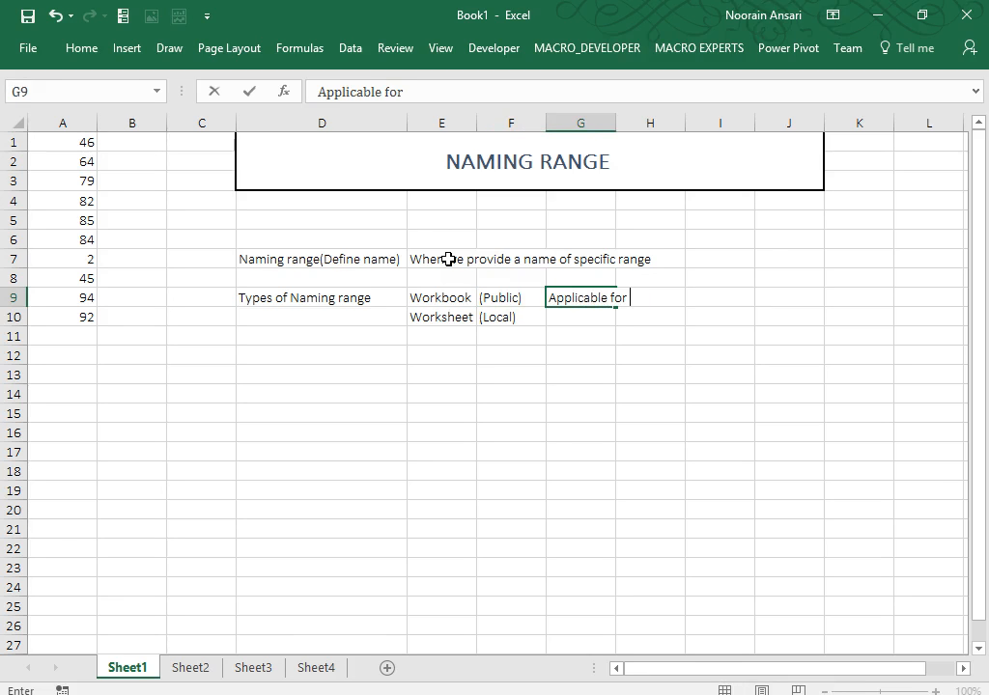
type("all workshe")
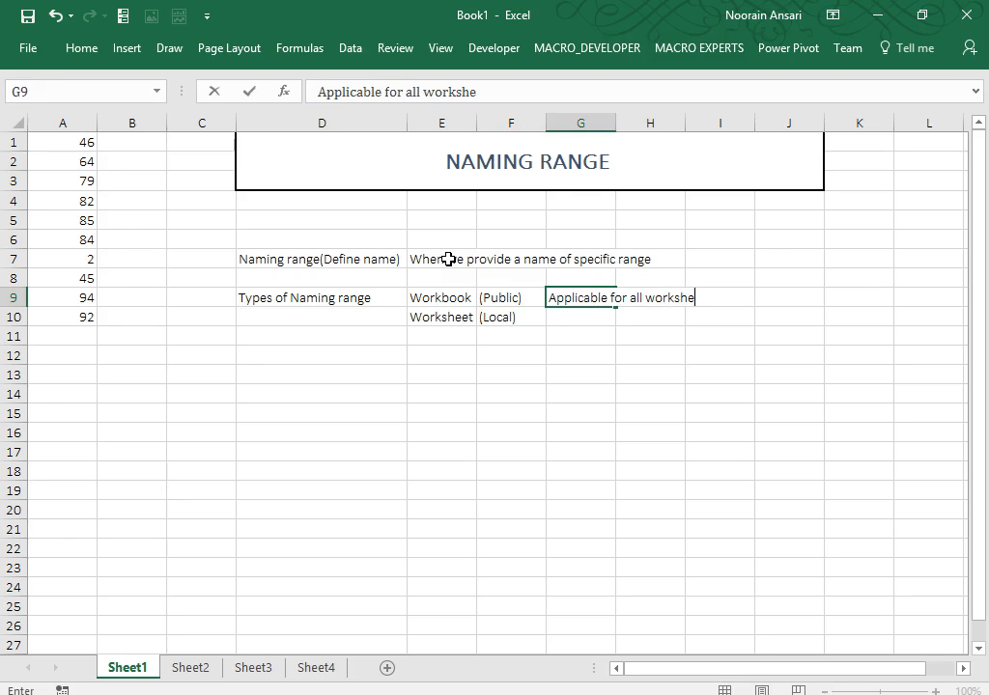
type("et")
key("Return")
type("Applic")
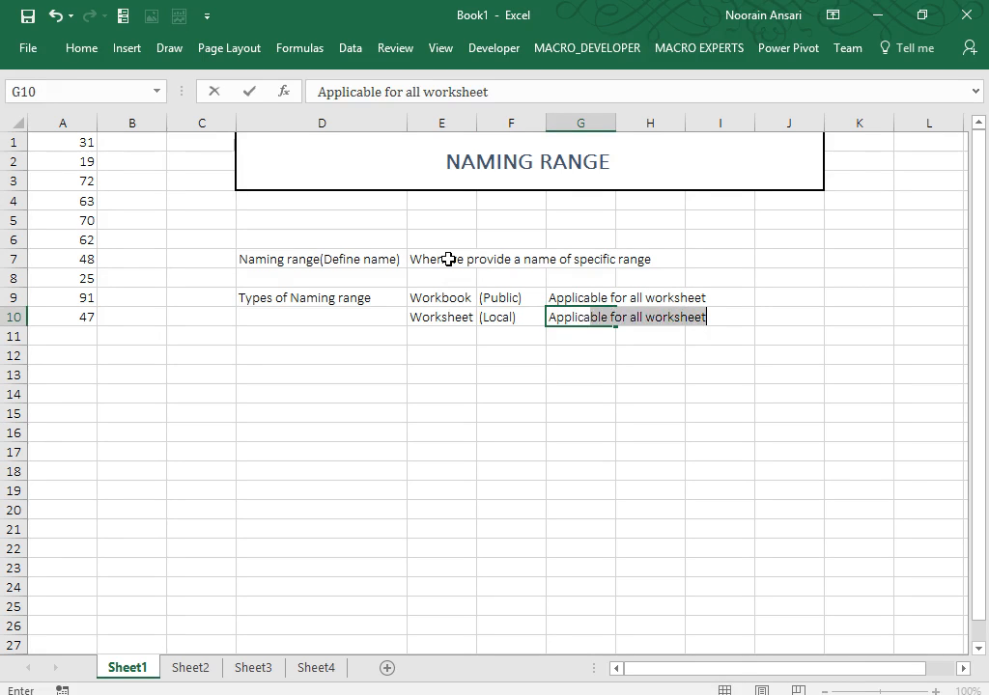
type("able for spe")
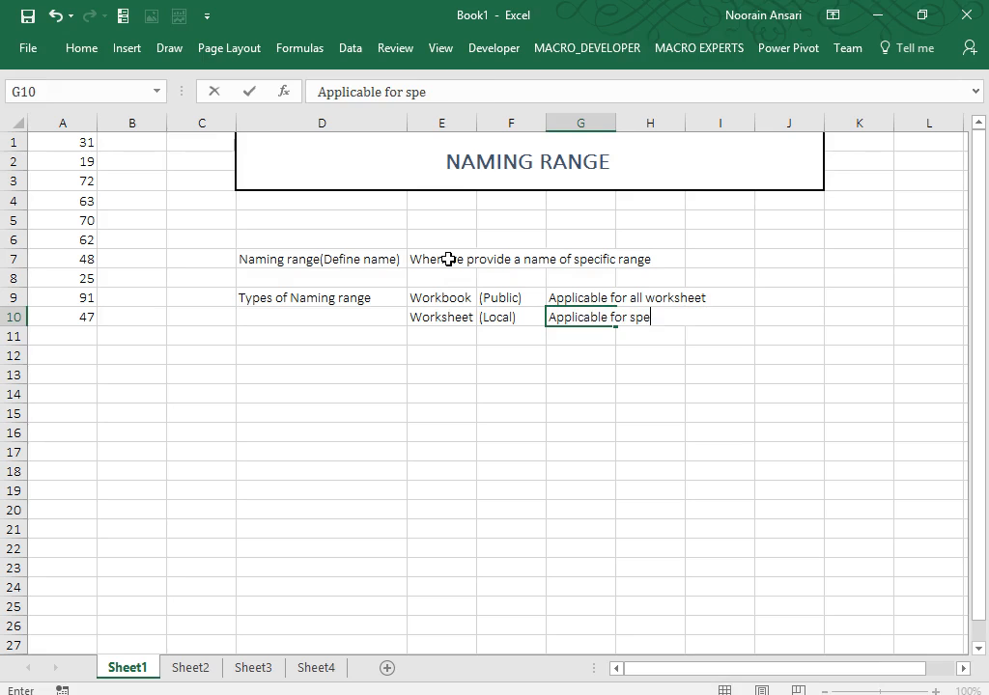
type("cific workshee")
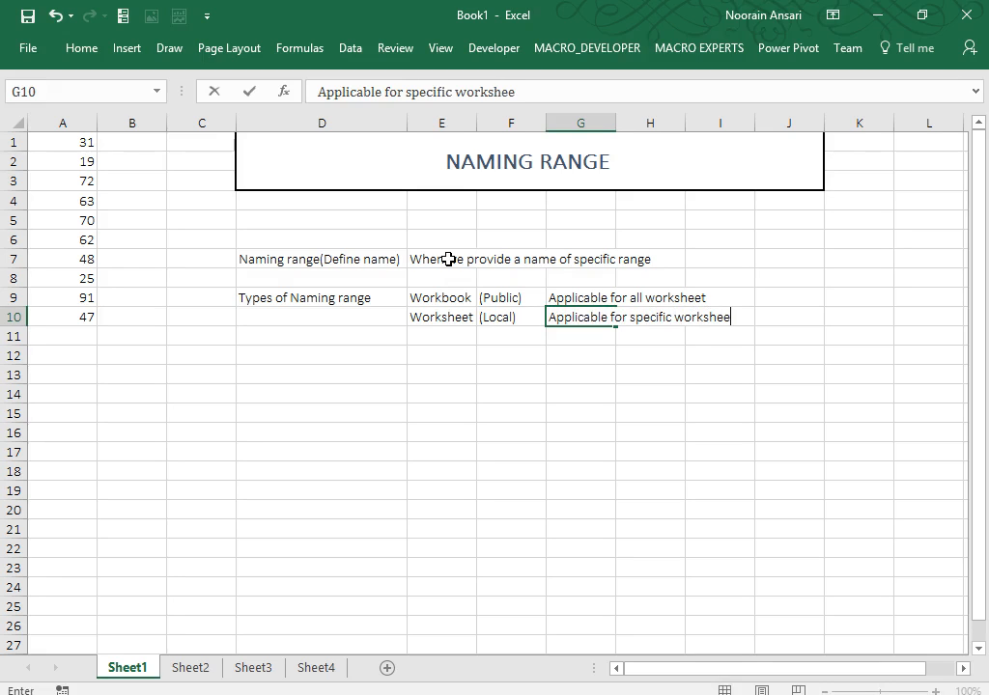
type("t")
key("Return")
key("Up")
key("Up")
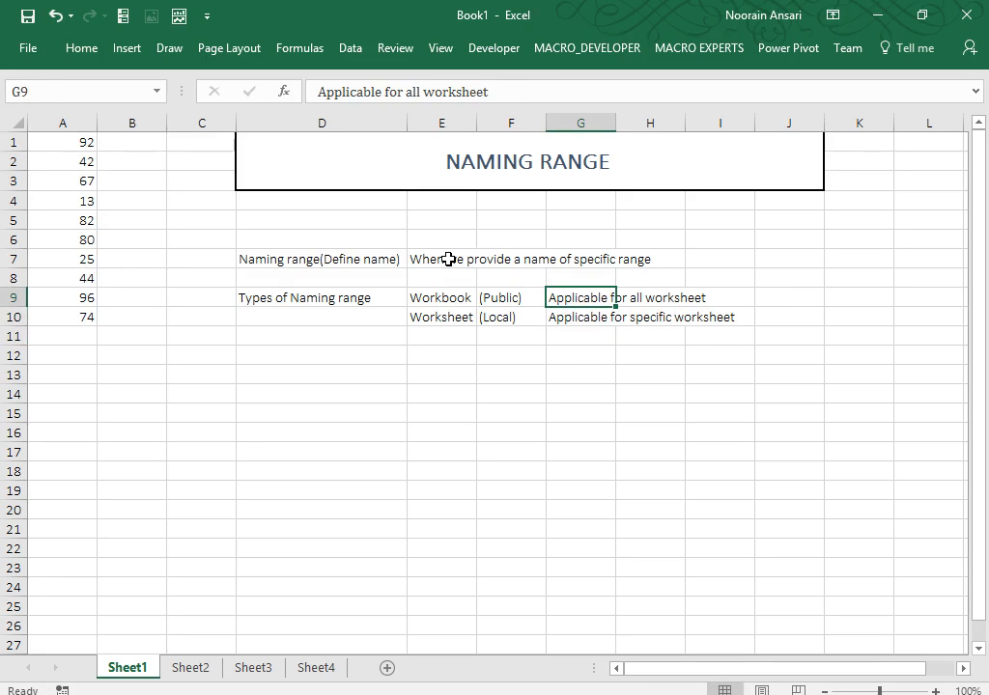
key("shift+Left")
key("shift+Left")
key("shift+Left")
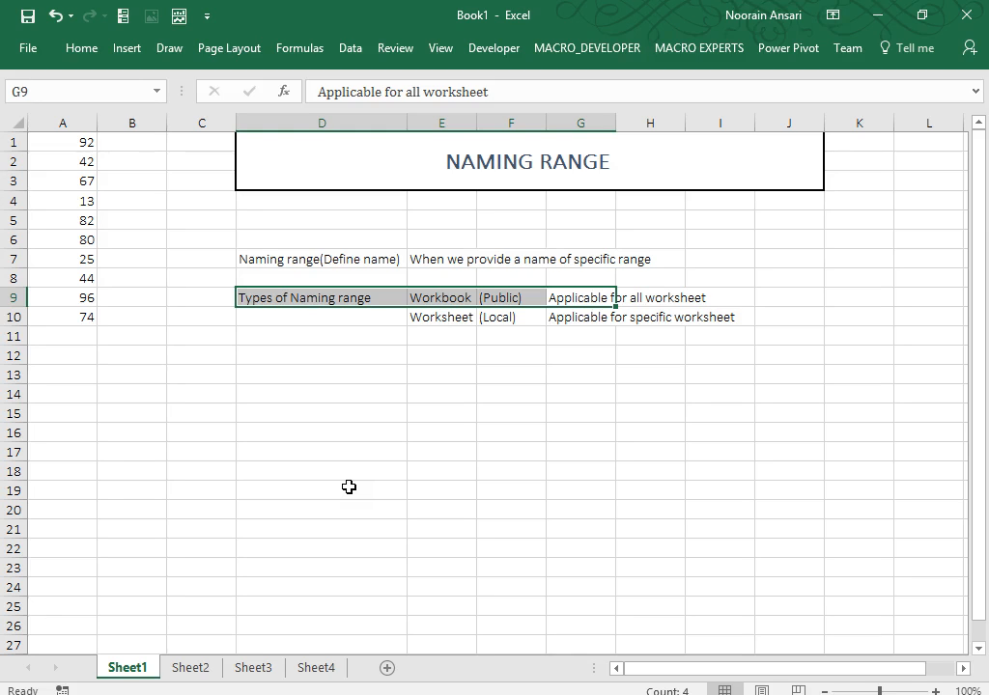
Edit the F9 label so it reads '(Public-Default)'.
key("Up")
key("Down")
key("Left")
key("Left")
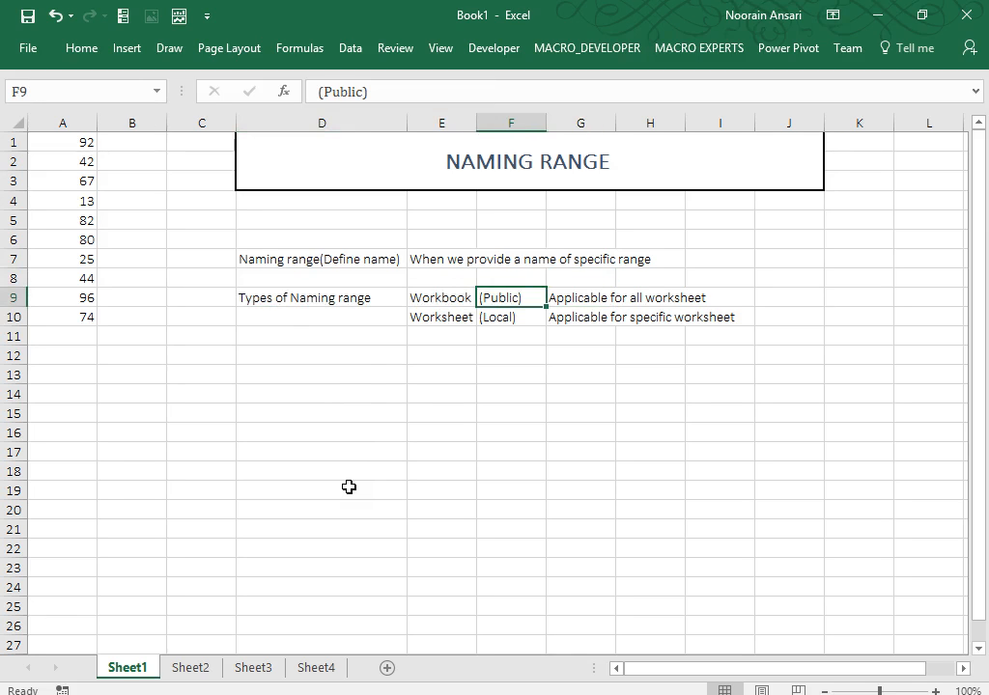
key("Right")
key("F2")
key("BackSpace")
type("-")
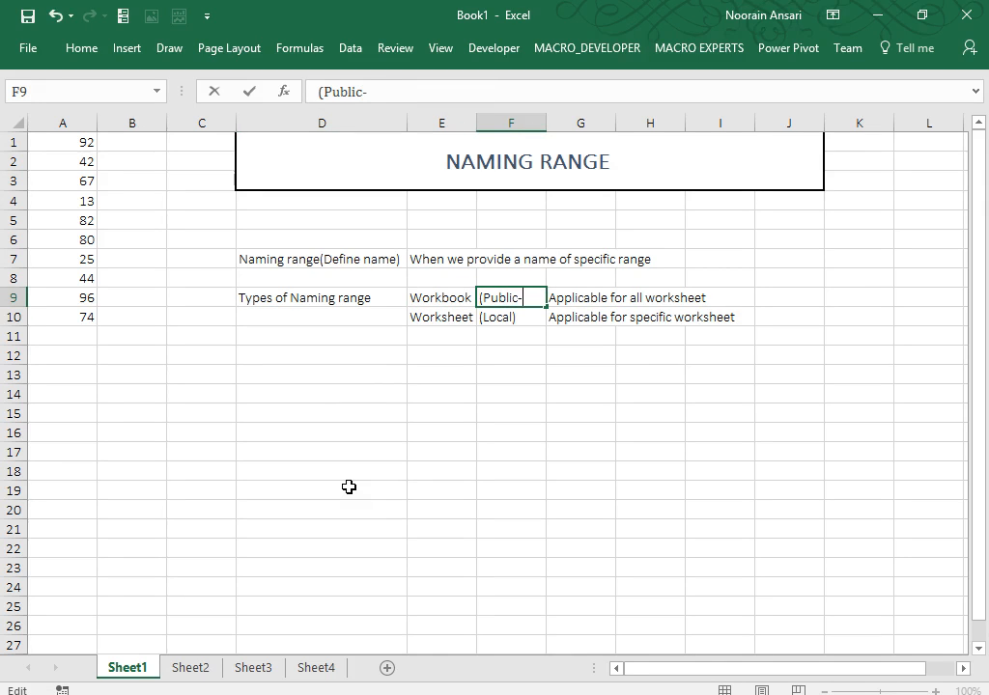
type("Defualt")
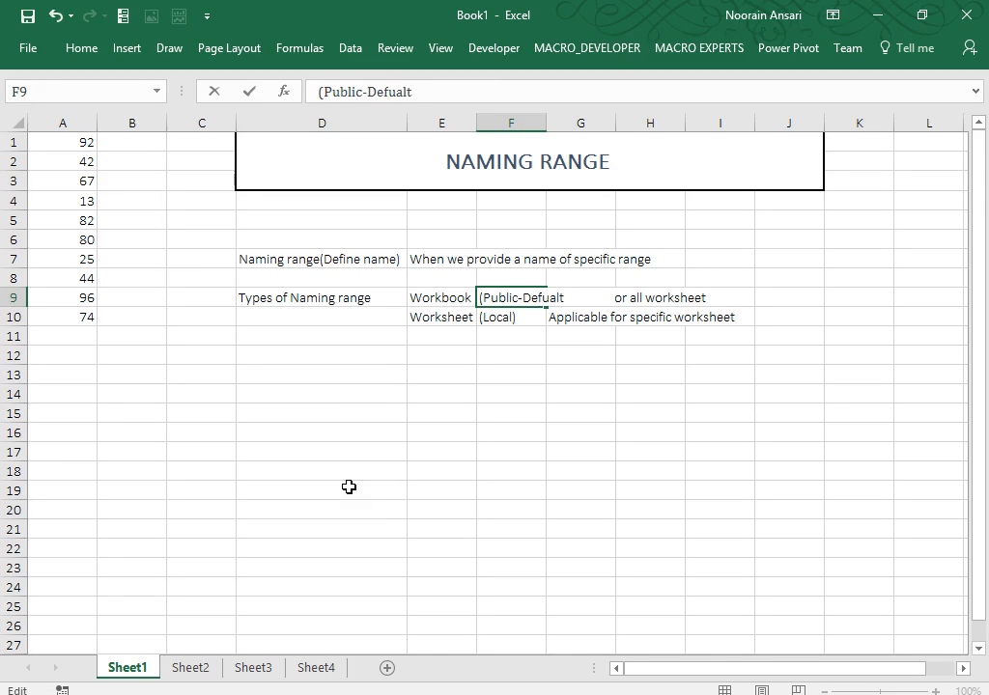
key("BackSpace")
key("BackSpace")
key("BackSpace")
key("BackSpace")
type("ault)")
key("Return")
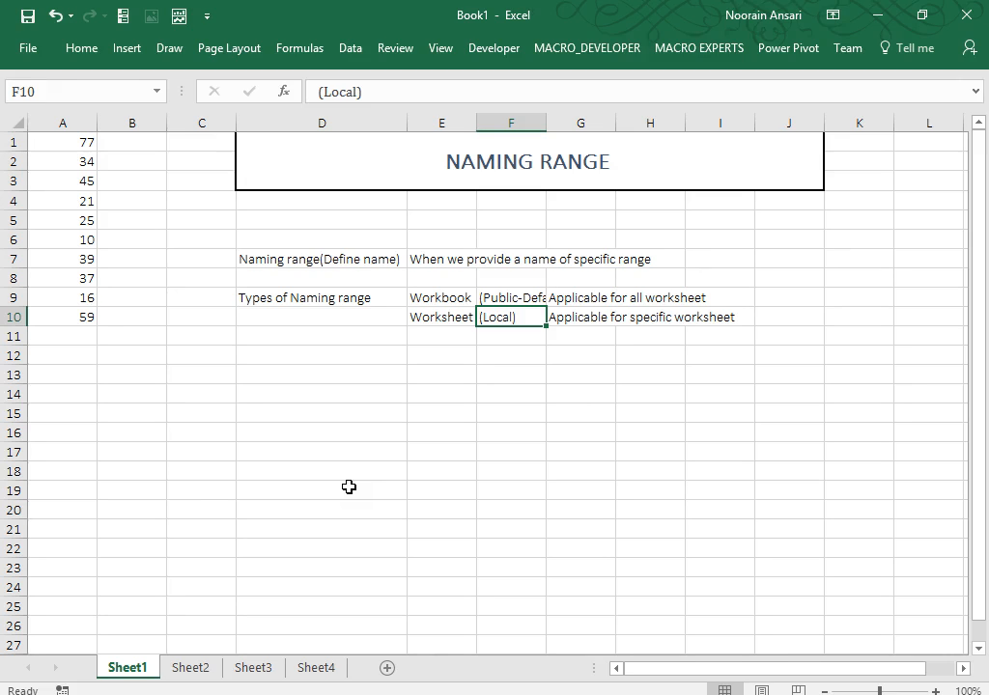
key("Down")
key("Down")
key("Left")
key("Left")
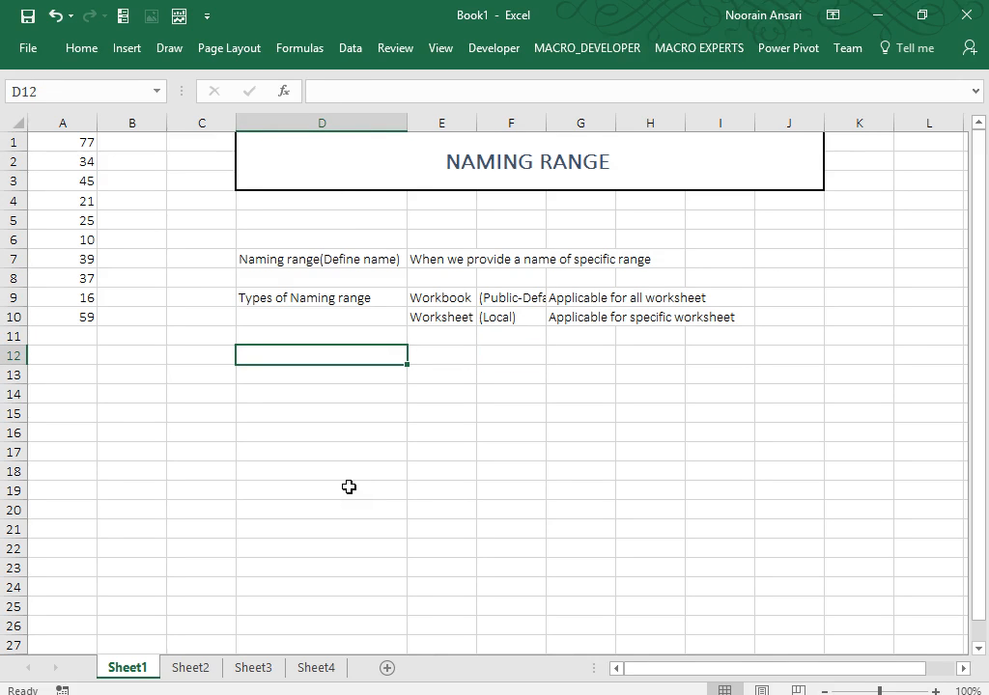
Enter 'way to create naming range' in D12 and make it bold.
type("wa")
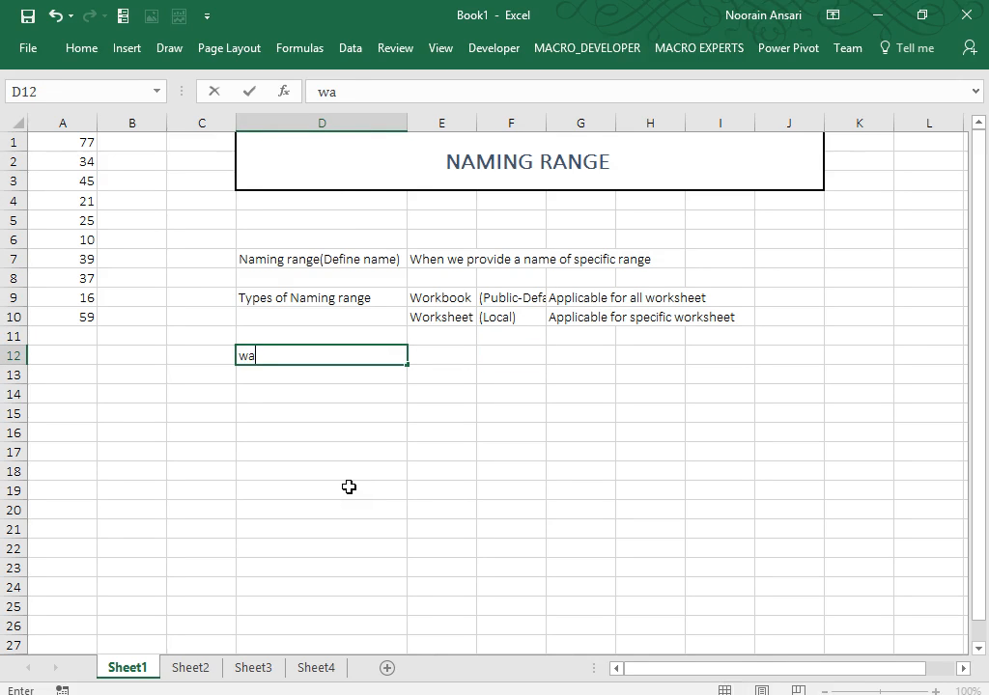
type("y to create naming range")
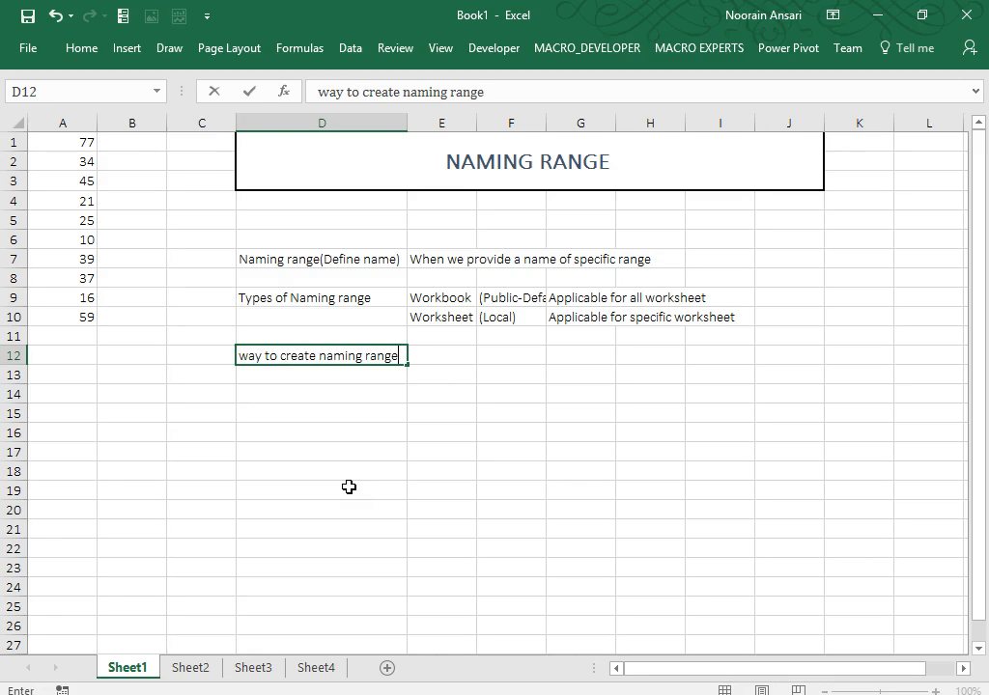
key("ctrl+Return")
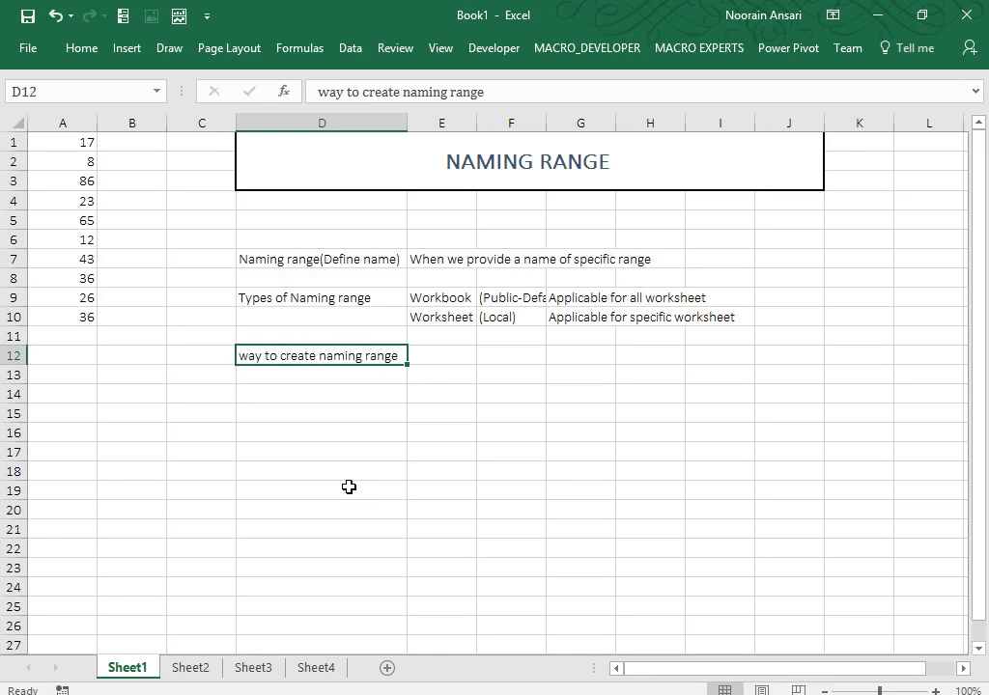
key("ctrl+b")
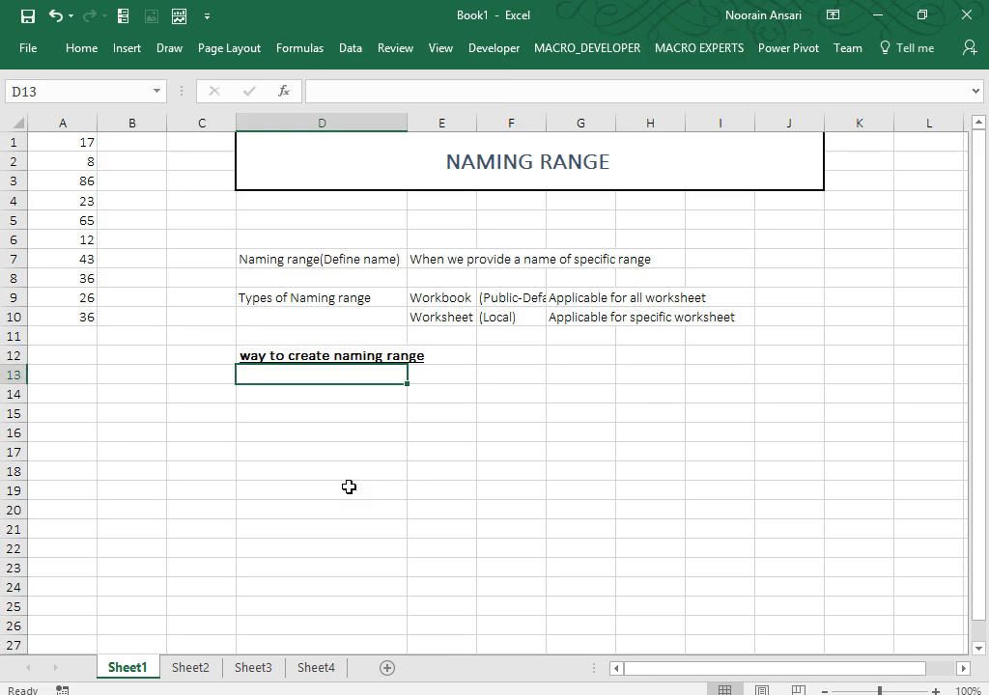
left_click_drag(455, 371, 447, 517)
right_click(448, 419)
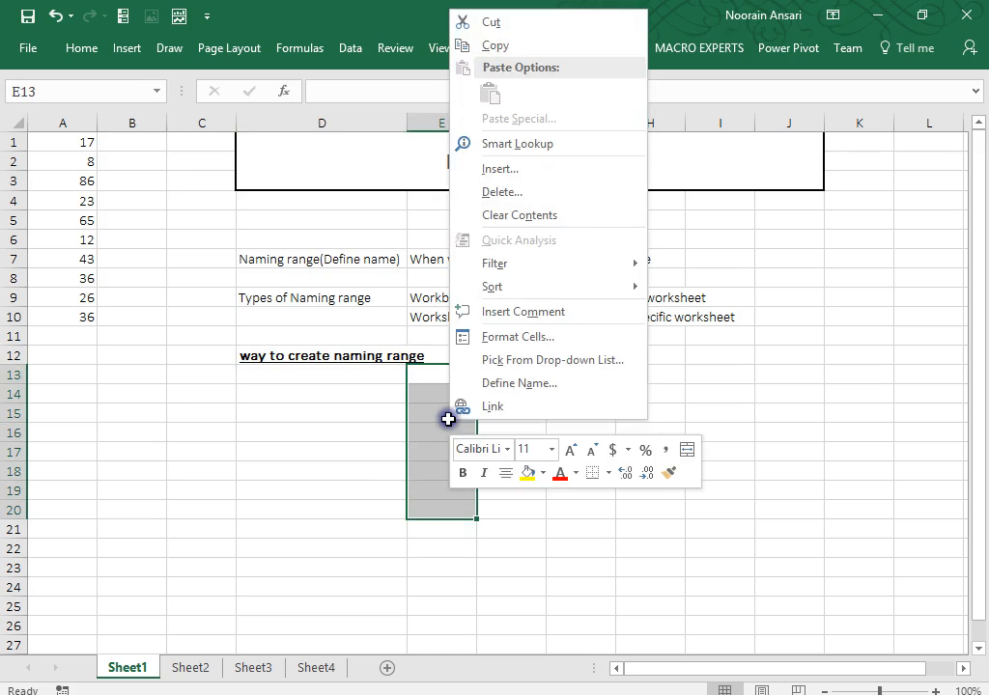
left_click(518, 383)
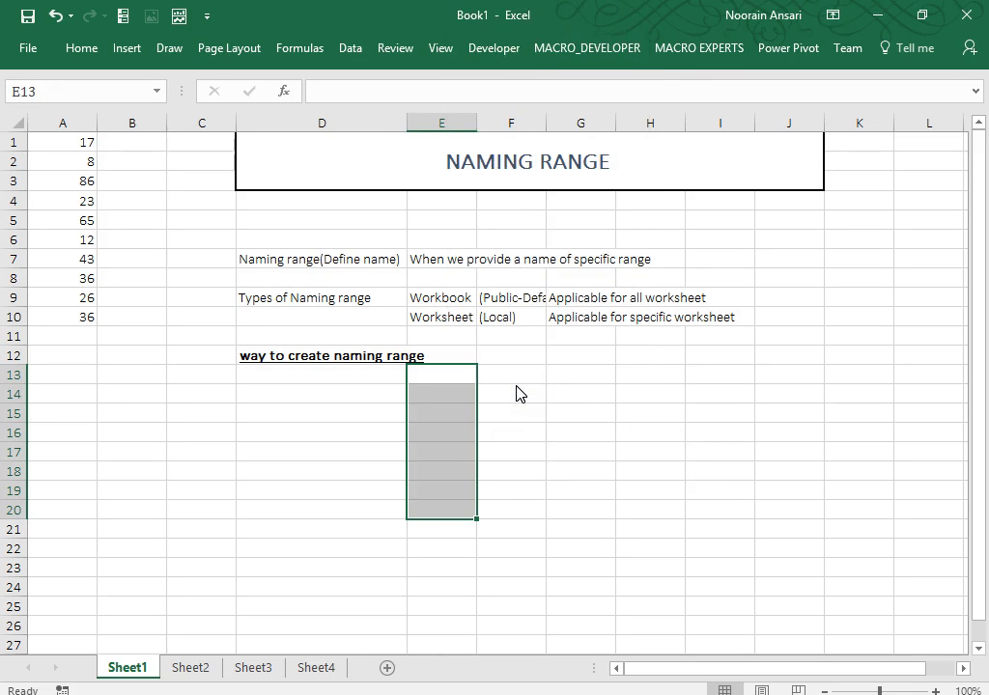
left_click(447, 375)
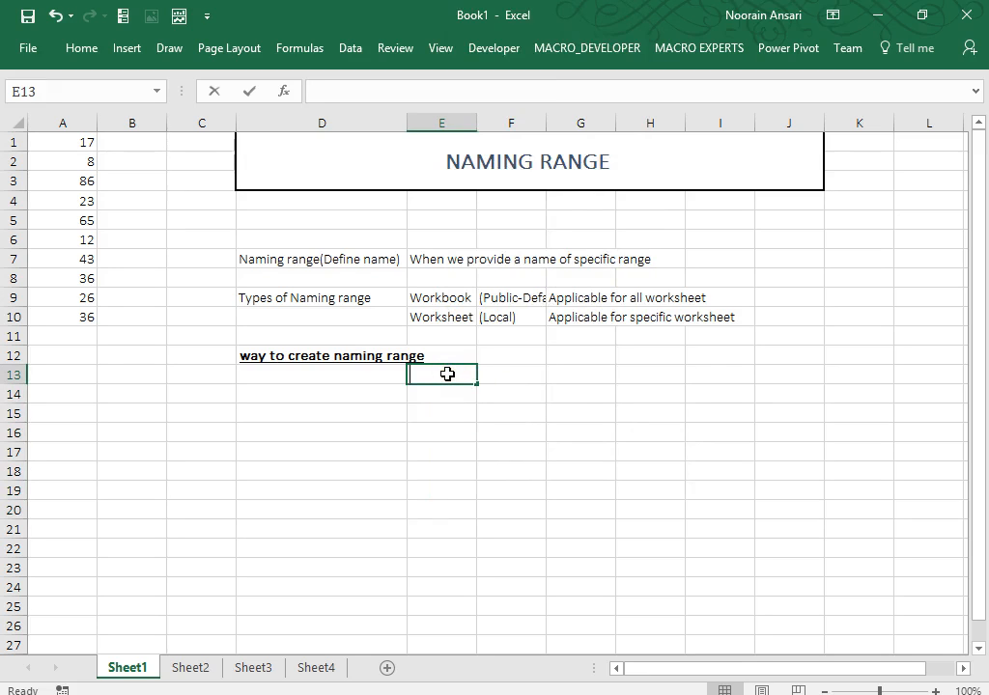
Enter 'a). Right click-> Define Name', 'b). Using Name Box' and 'c). Formula->define Name' in E13:E15.
type("a). Right")
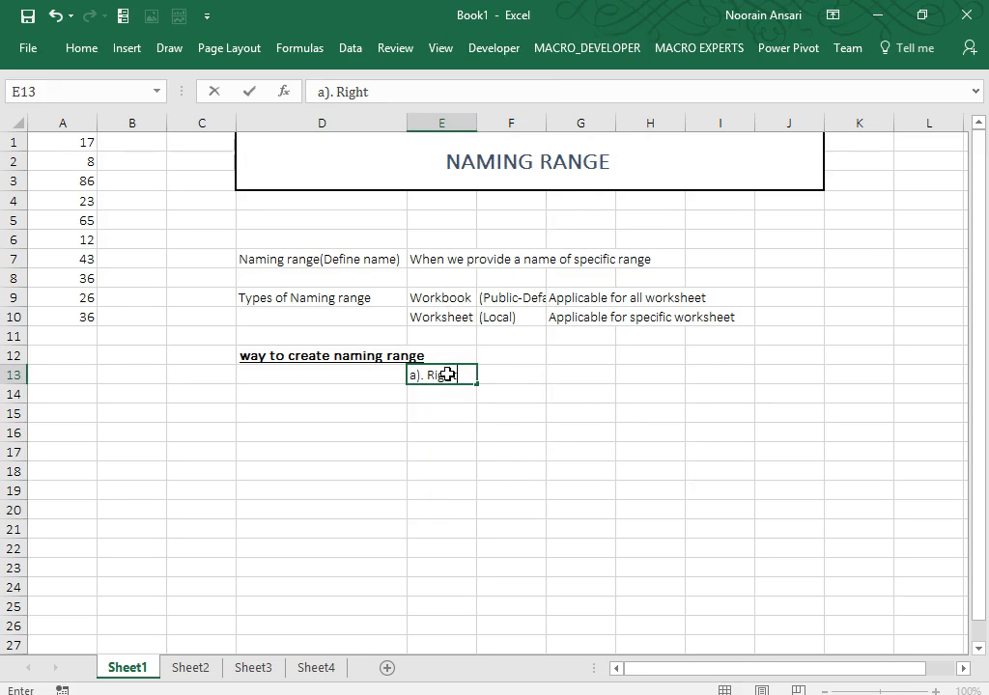
type(" click-> Define ")
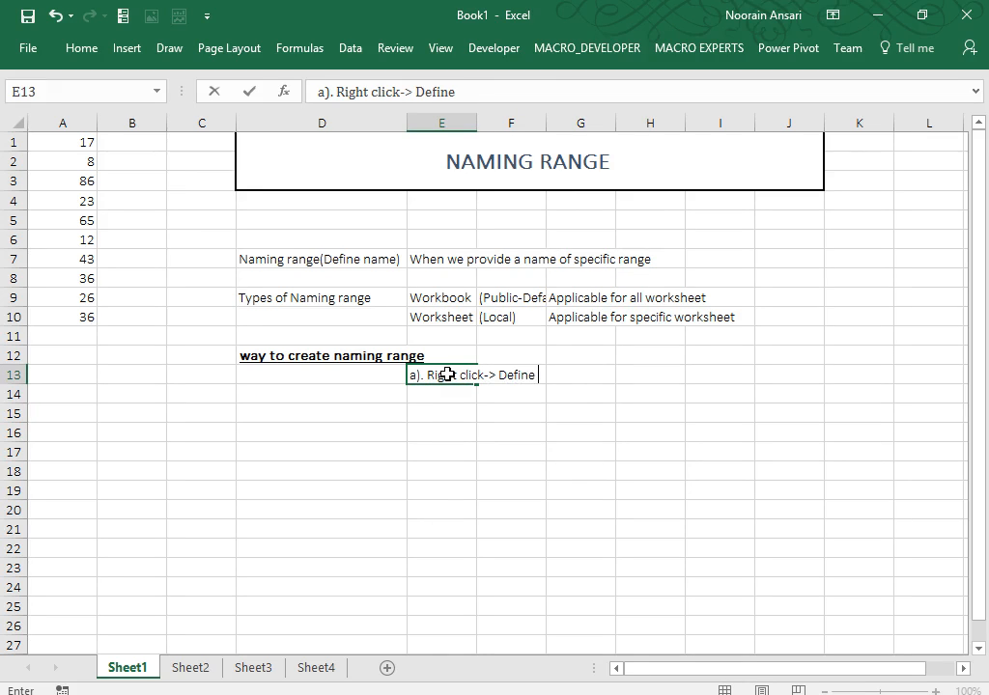
type("Name")
key("Return")
type("b")
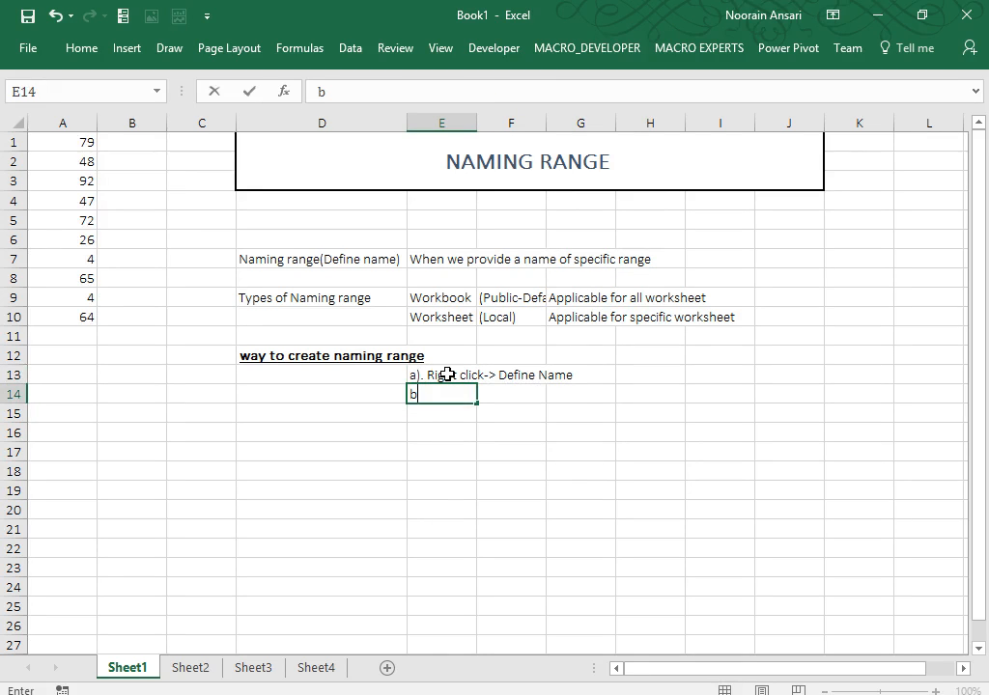
type(").")
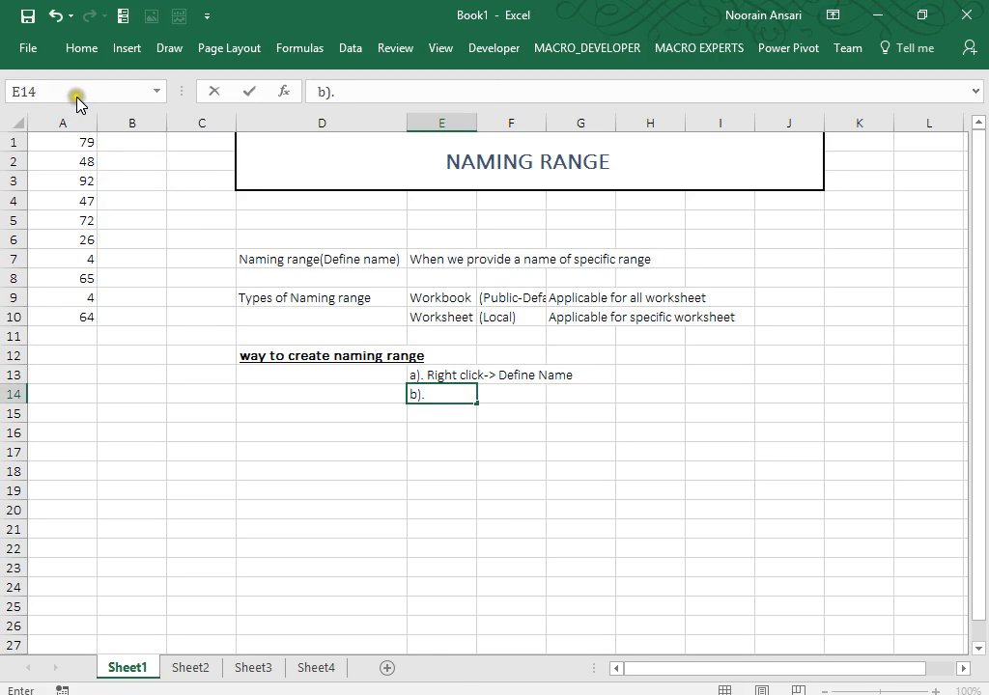
type(" NameBox")
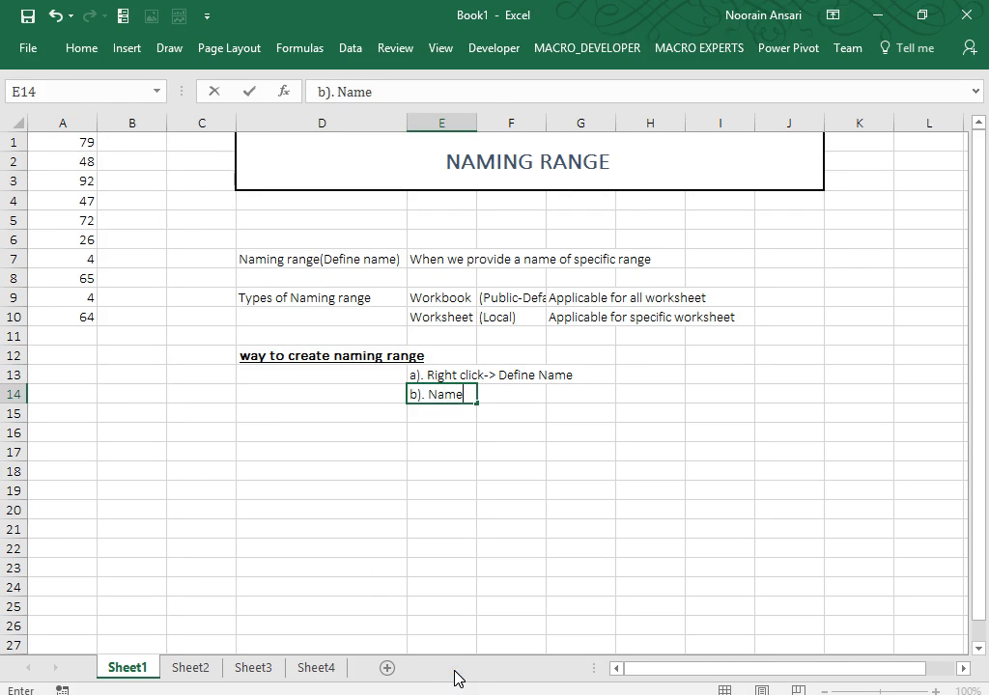
key("BackSpace")
key("BackSpace")
key("BackSpace")
key("BackSpace")
key("BackSpace")
key("BackSpace")
key("BackSpace")
type("Using Name Box")
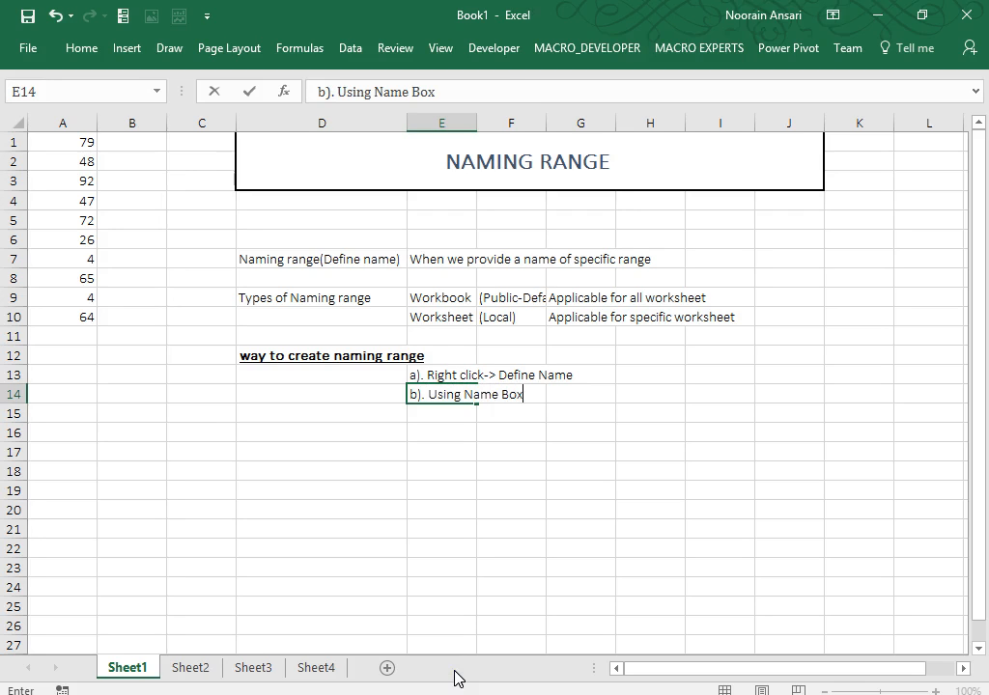
key("Return")
type("c")
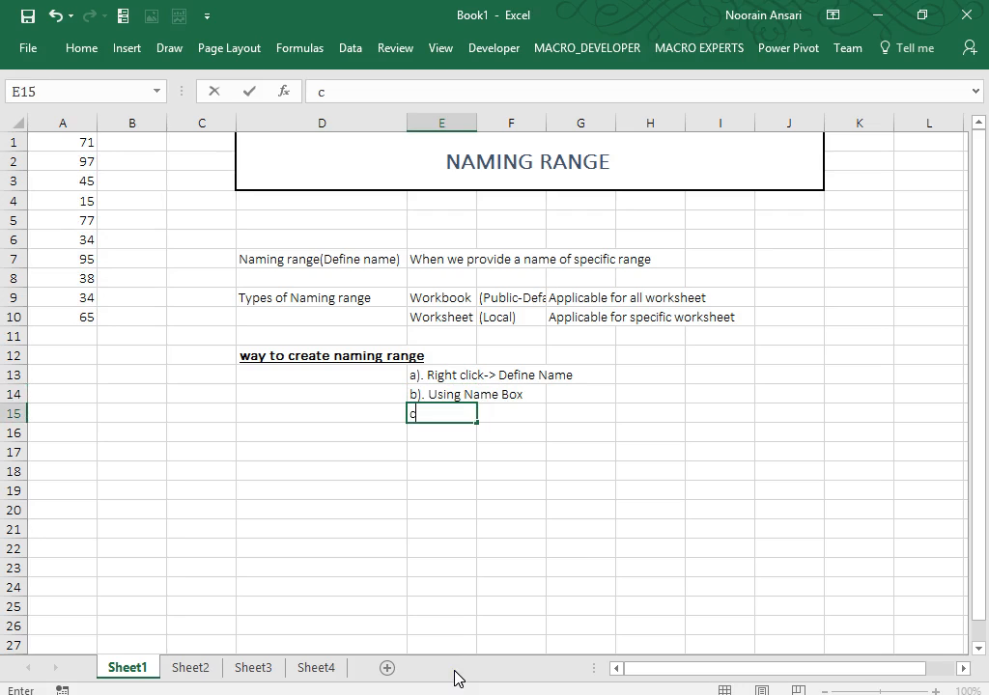
type("). Formula->define Name")
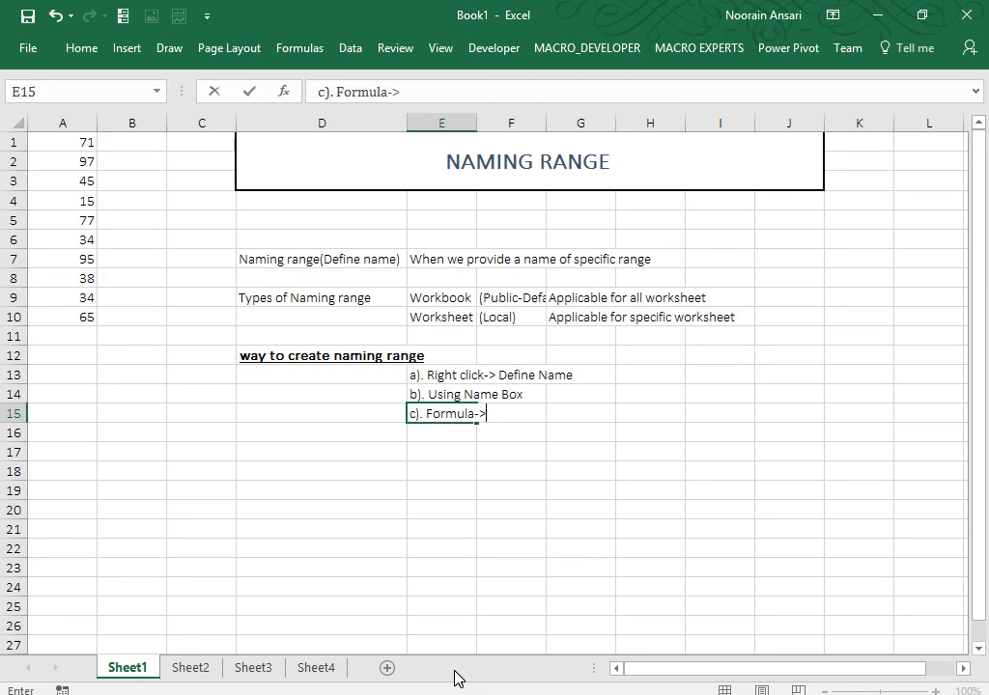
key("Return")
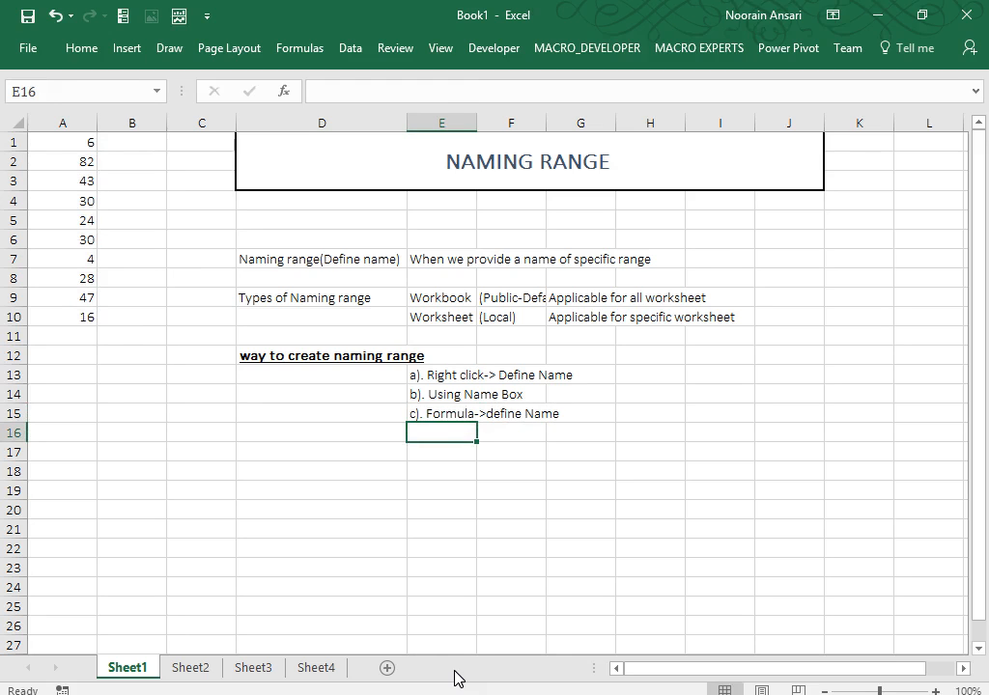
left_click(286, 46)
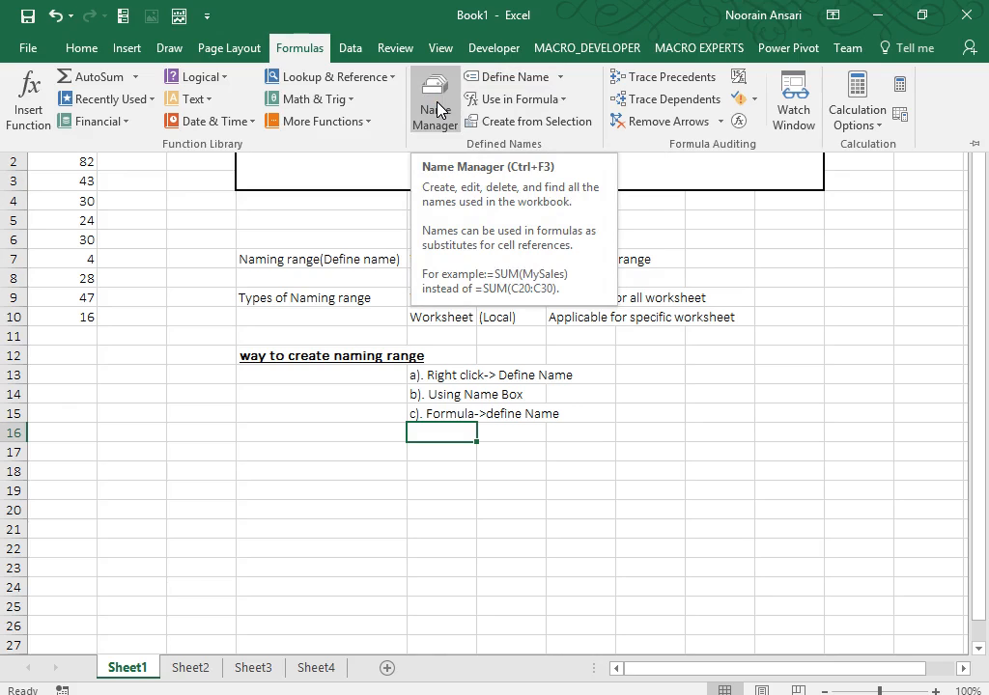
left_click(488, 351)
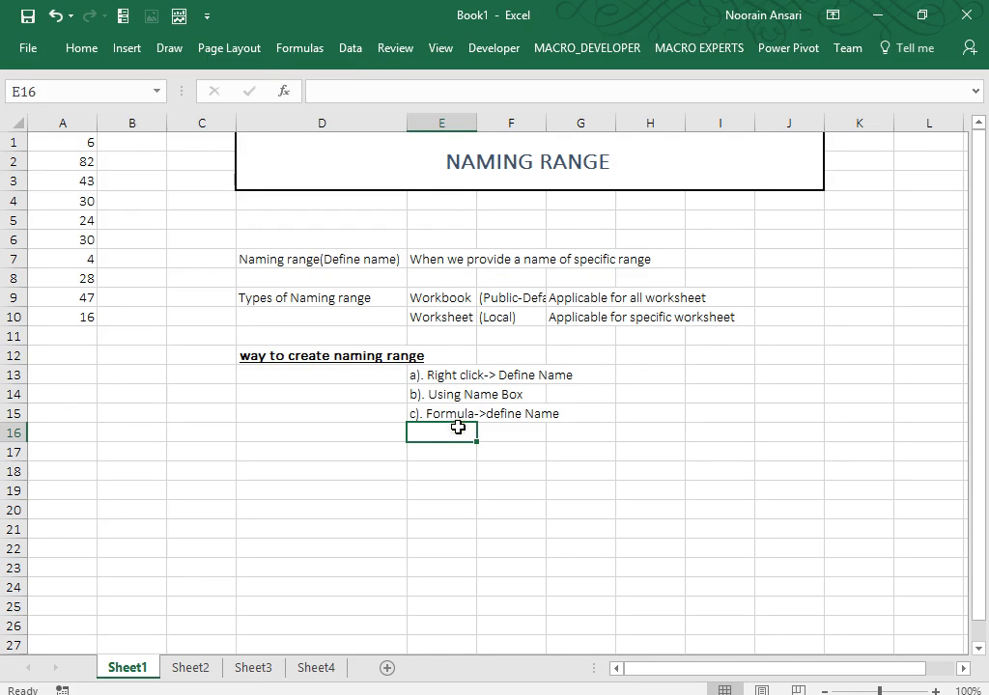
Add 'd). Ctrl+F3' in E16 and italicise the four method notes in E13:E16.
type("d). Ct")
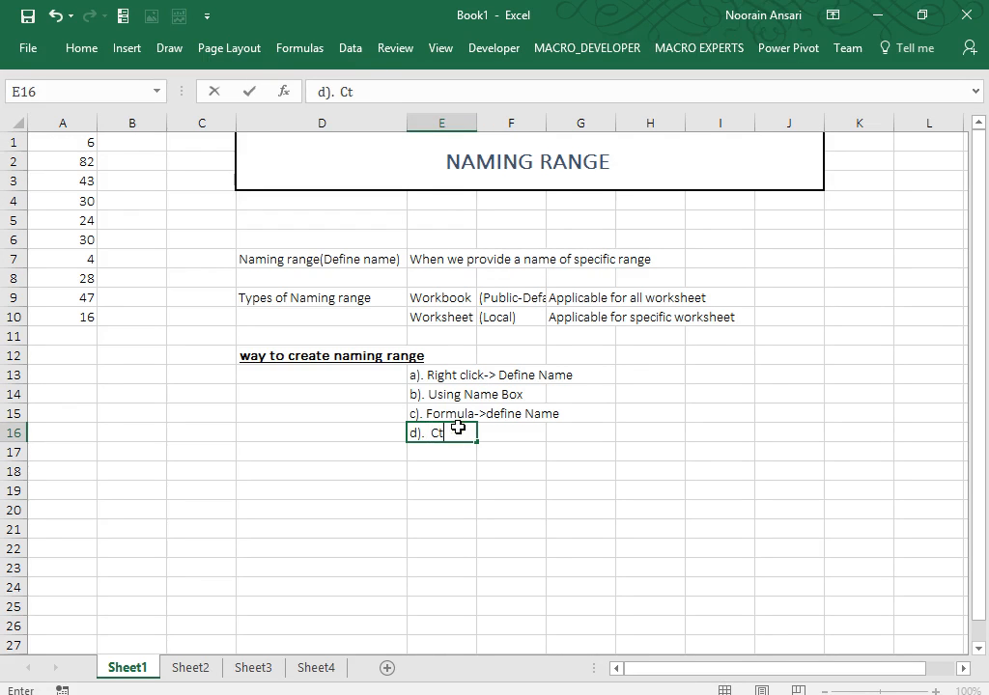
type("rl+F3")
key("Return")
left_click(458, 428)
key("shift+Up")
key("shift+Up")
key("shift+Up")
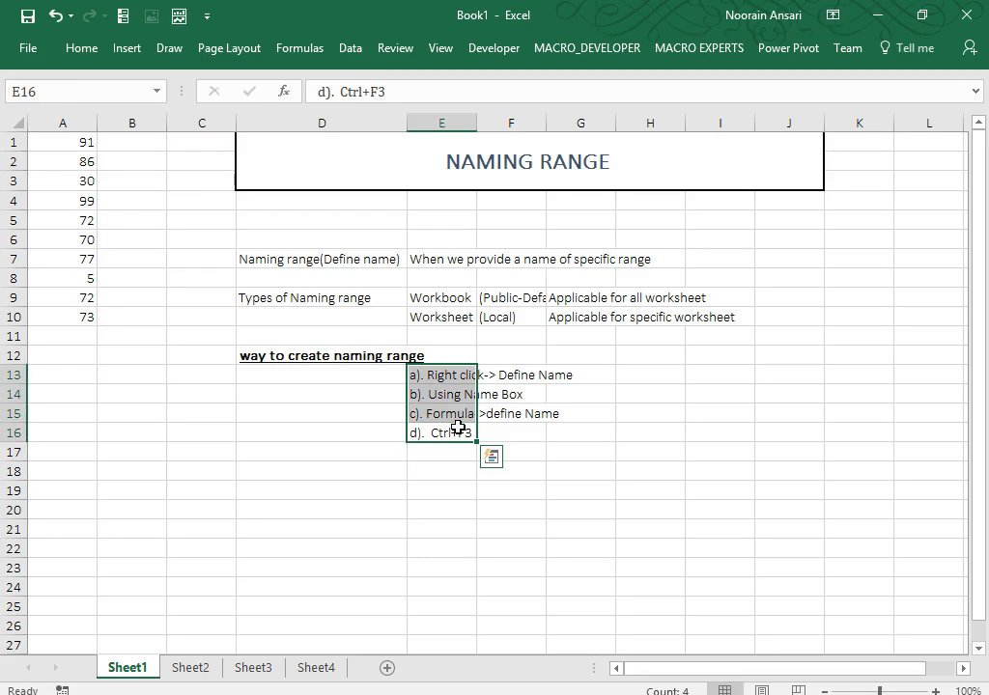
key("ctrl+i")
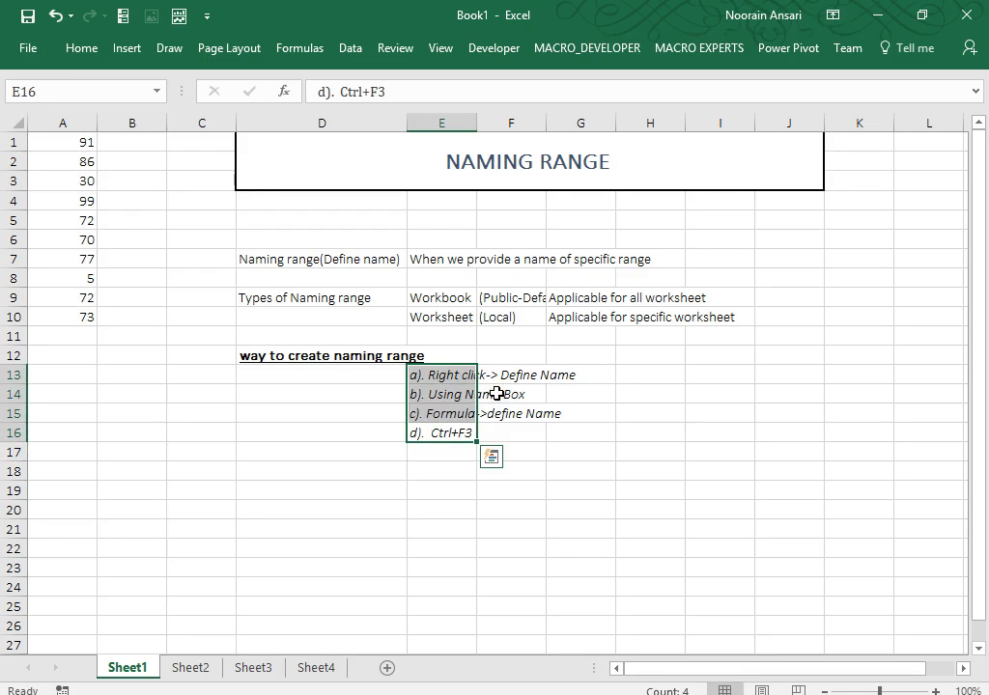
left_click(381, 479)
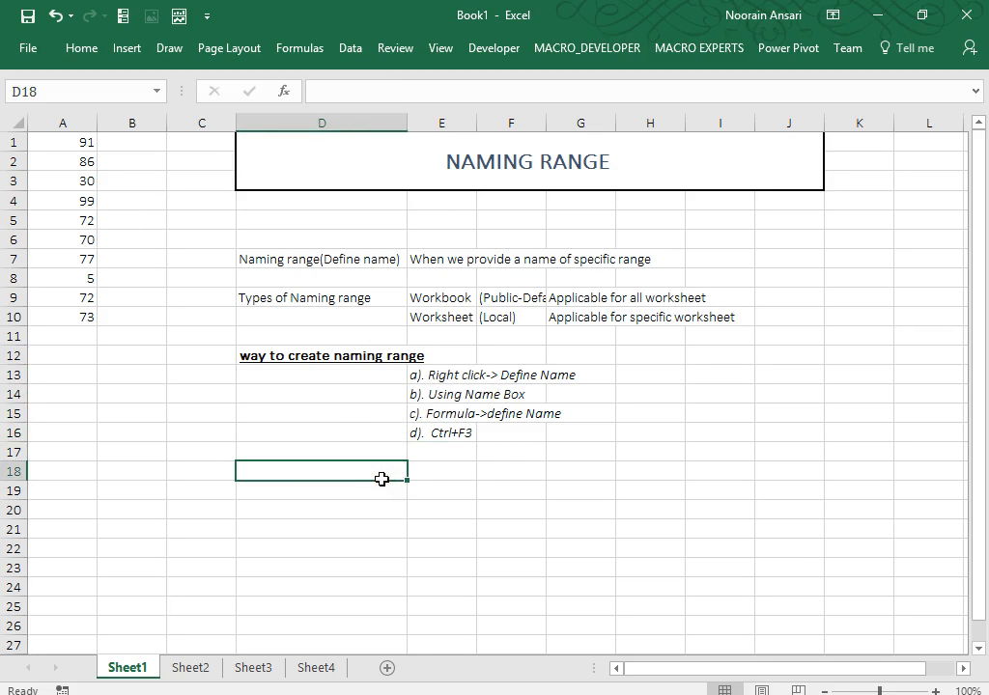
Type 'Rule of Naming Convention' in D18 and make it bold and underlined.
type("Rule ")
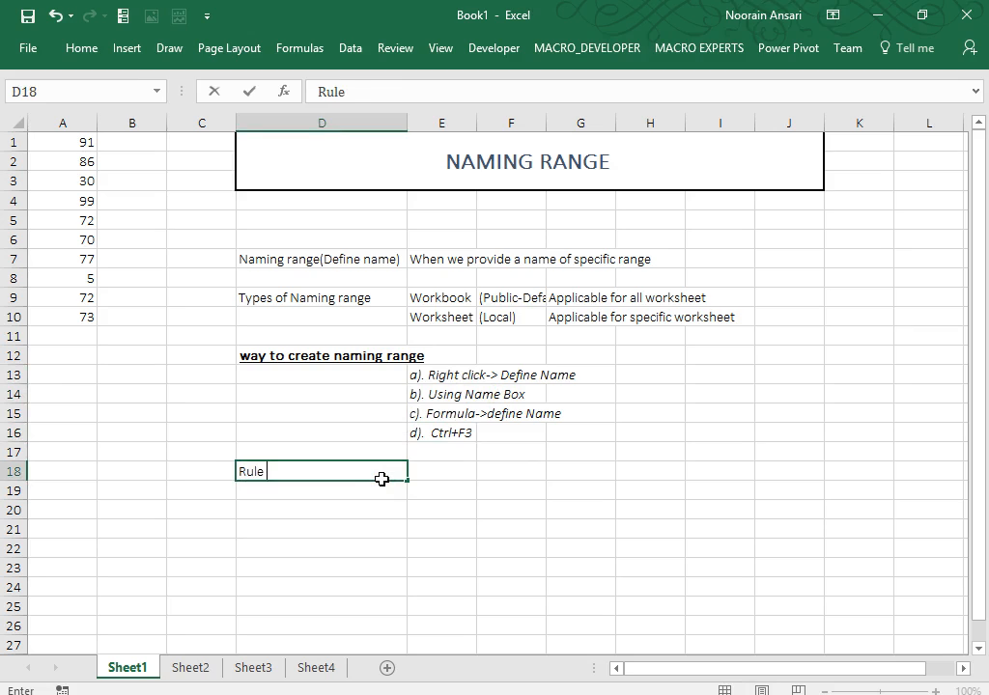
type("of Naming ")
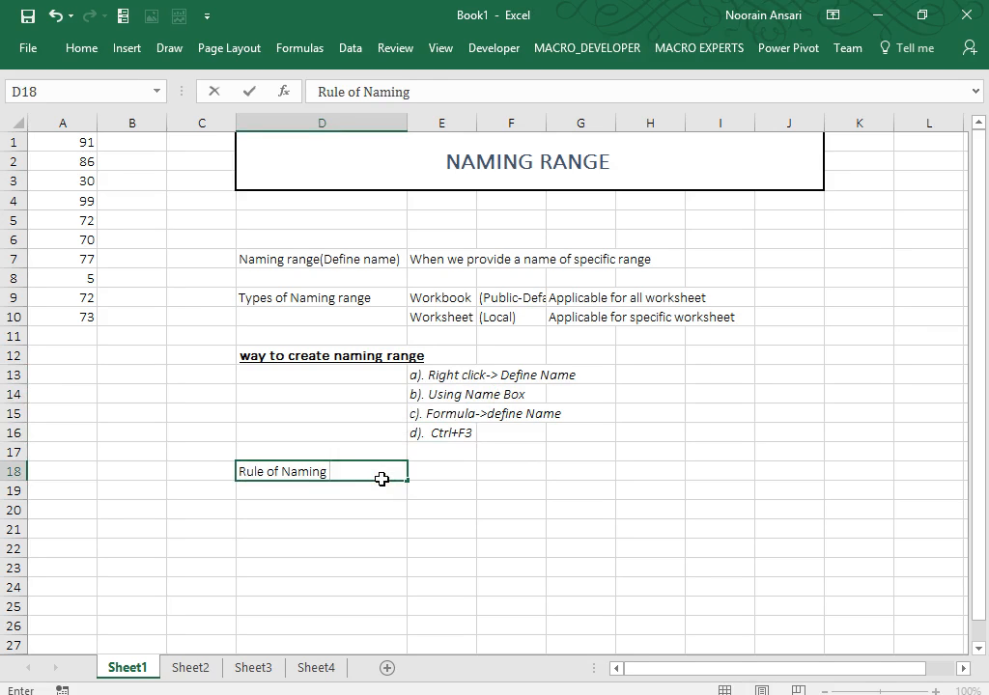
type("Convention")
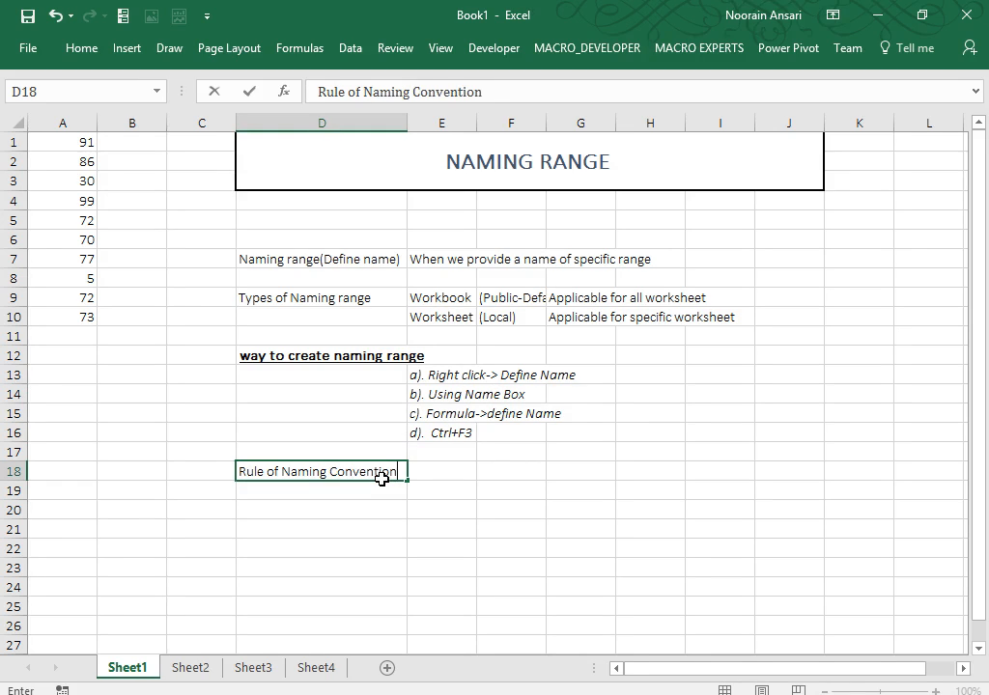
key("Return")
left_click(381, 479)
key("ctrl+b")
type("u")
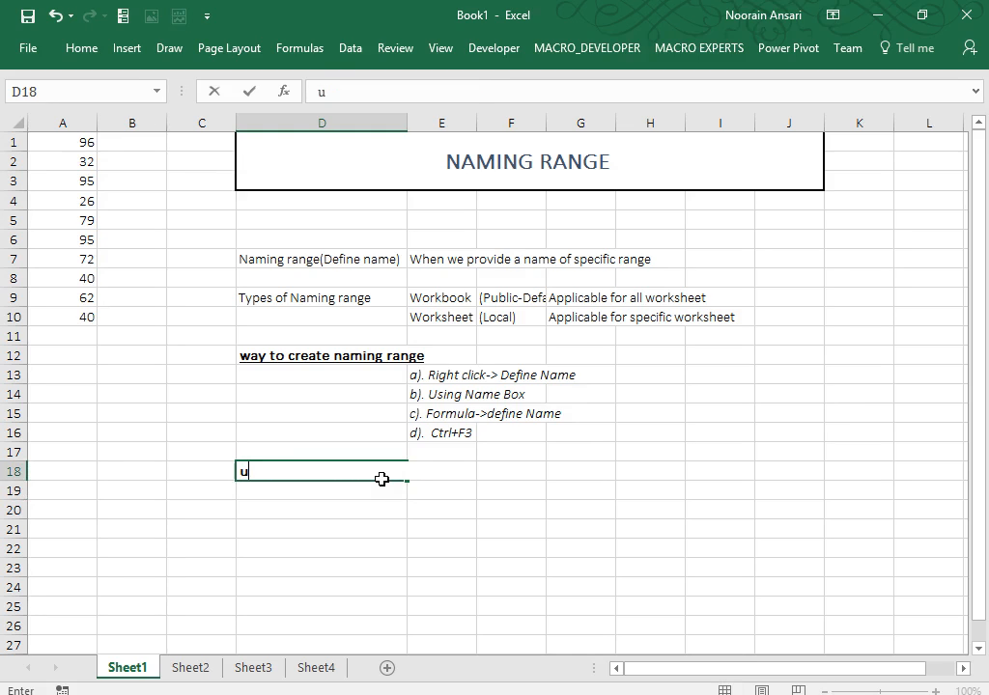
key("Escape")
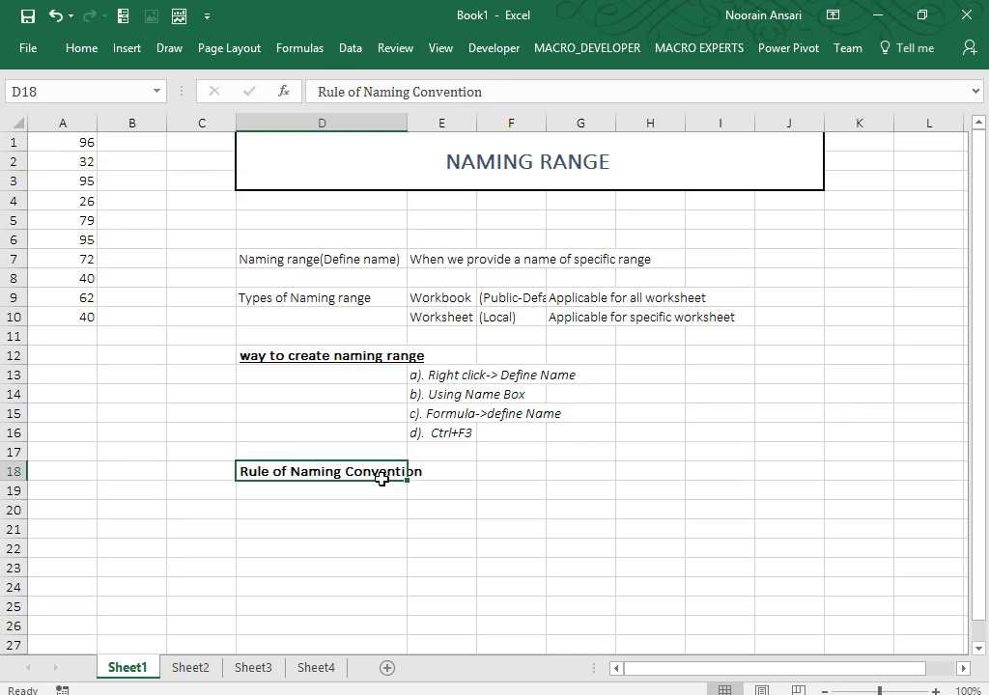
key("ctrl+u")
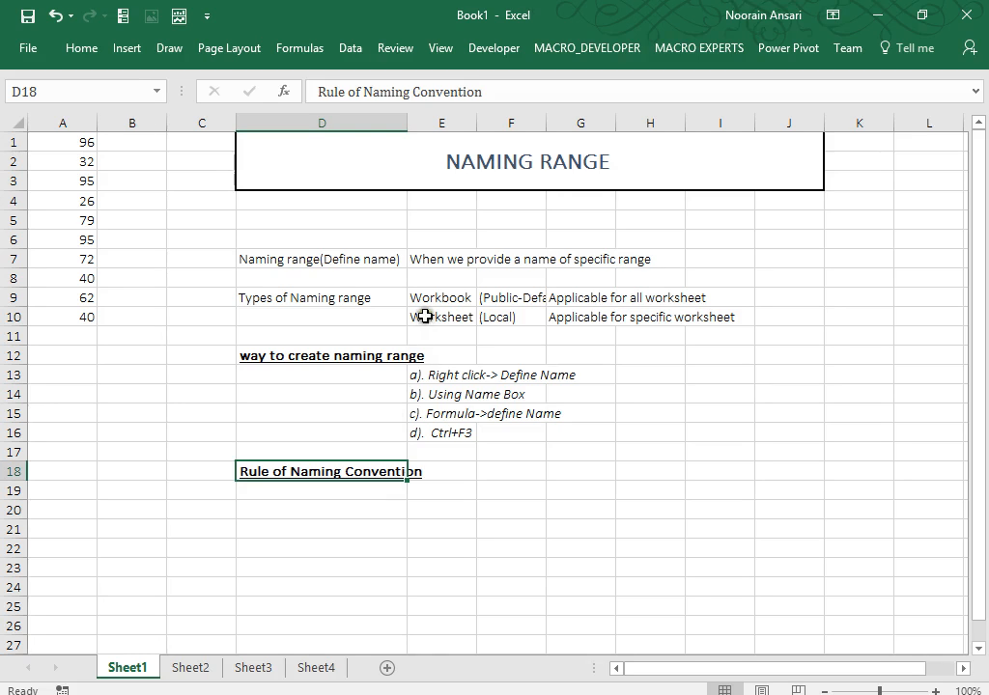
Widen column D to 24.00 so the D18 heading fits.
left_click_drag(407, 123, 429, 122)
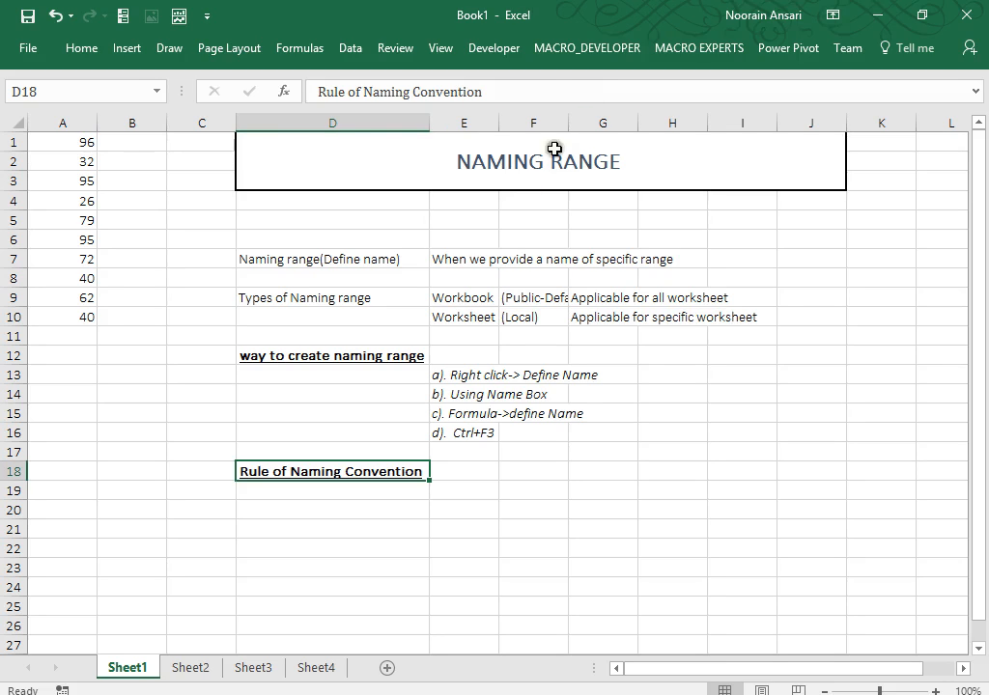
Enter rule 'a). Name should be alpha-numeric or only alpha' in E20.
left_click(483, 512)
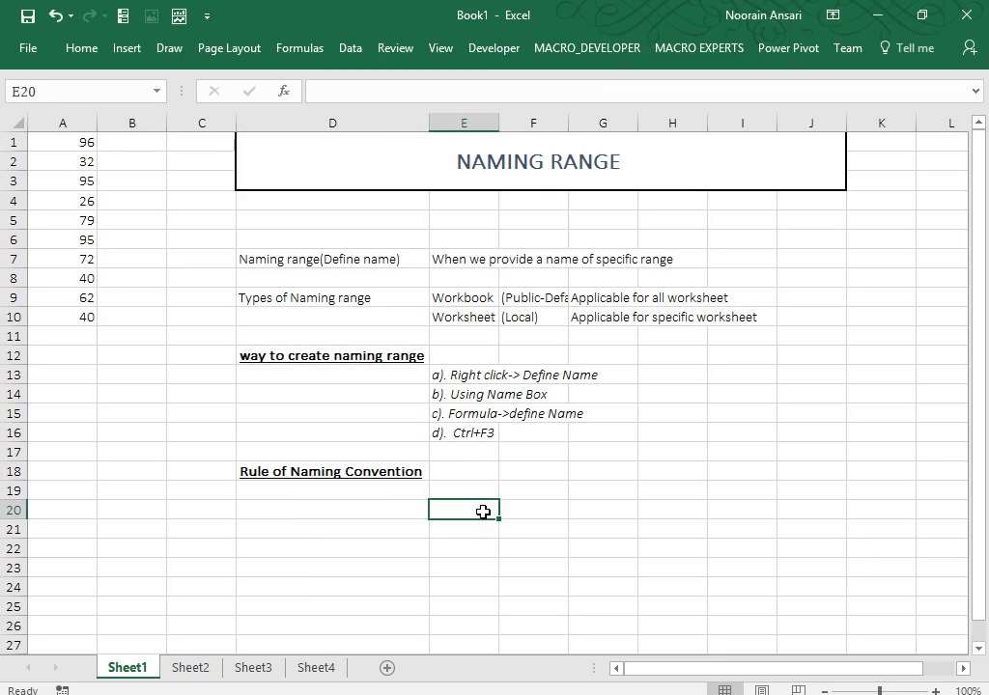
key("Up")
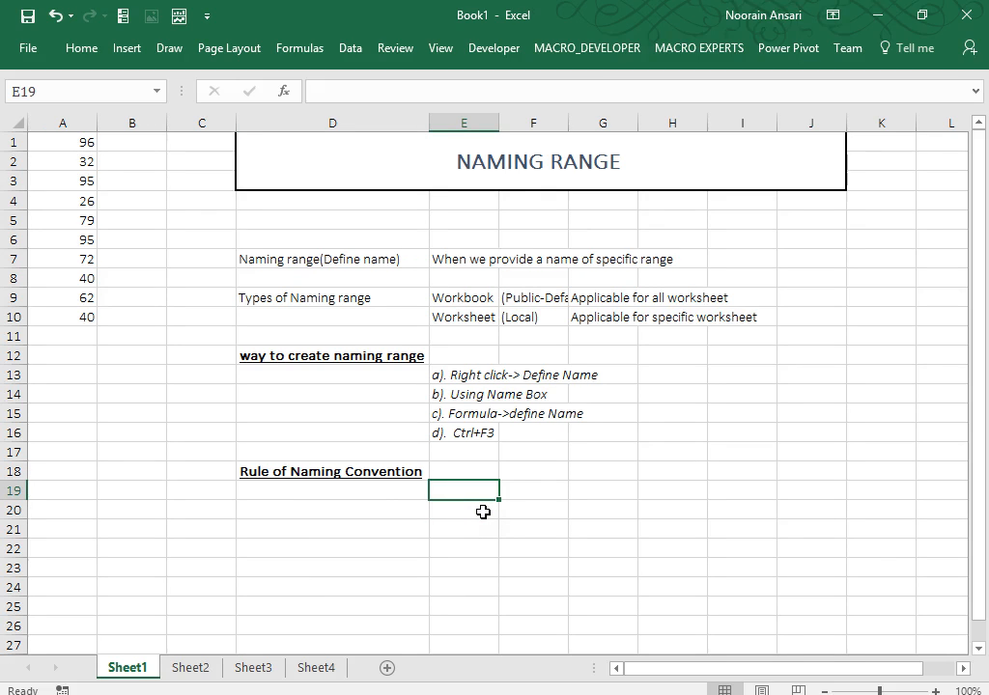
left_click(483, 512)
type("a).")
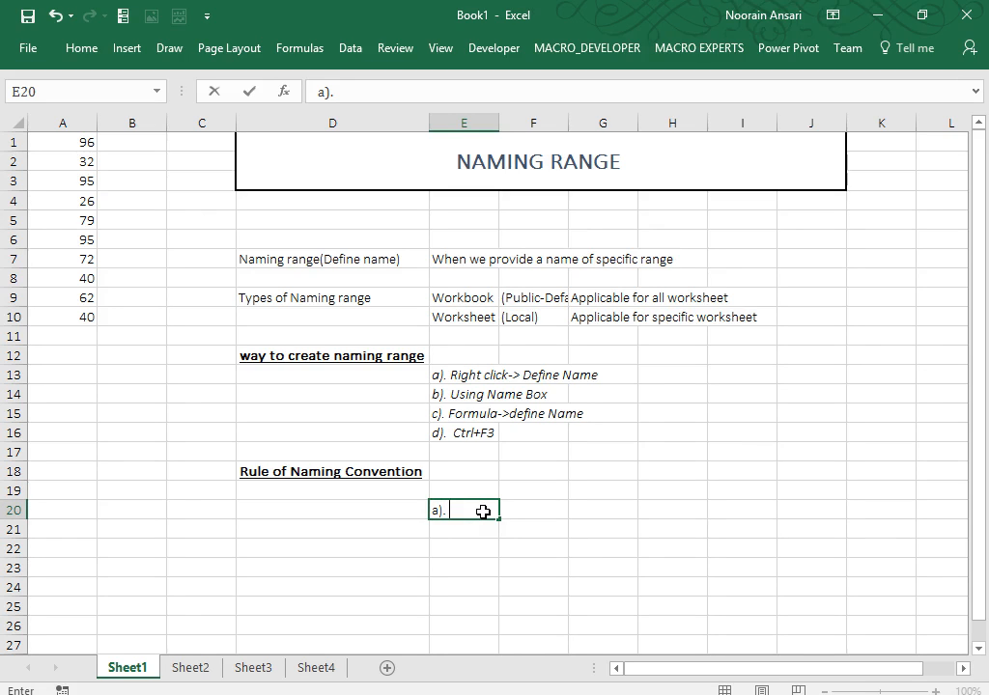
type("Name should be alp")
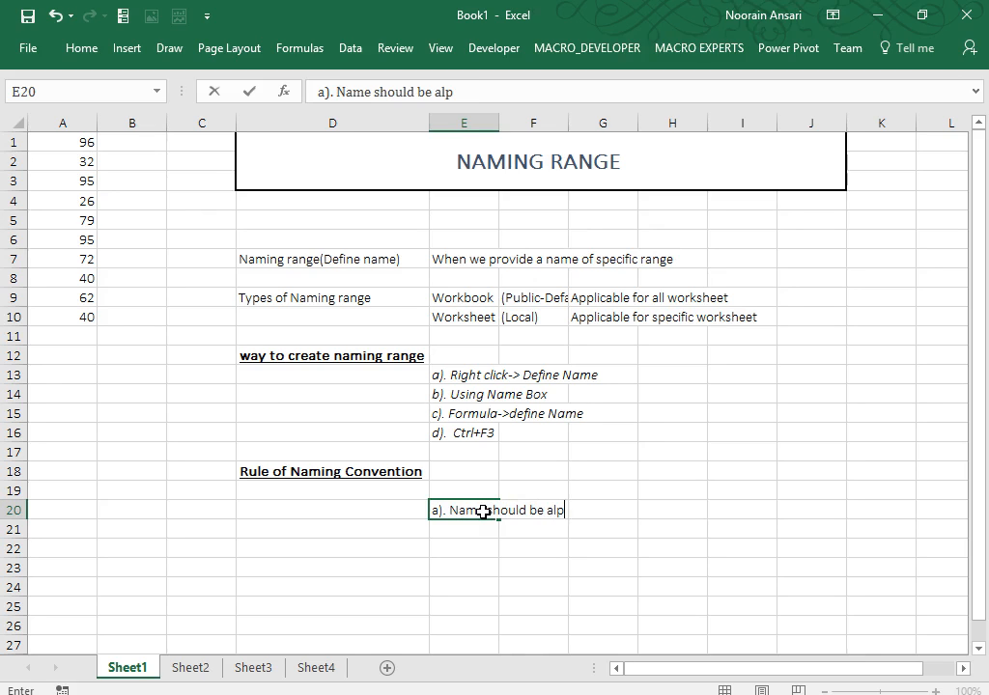
type("ha-numeric or onl")
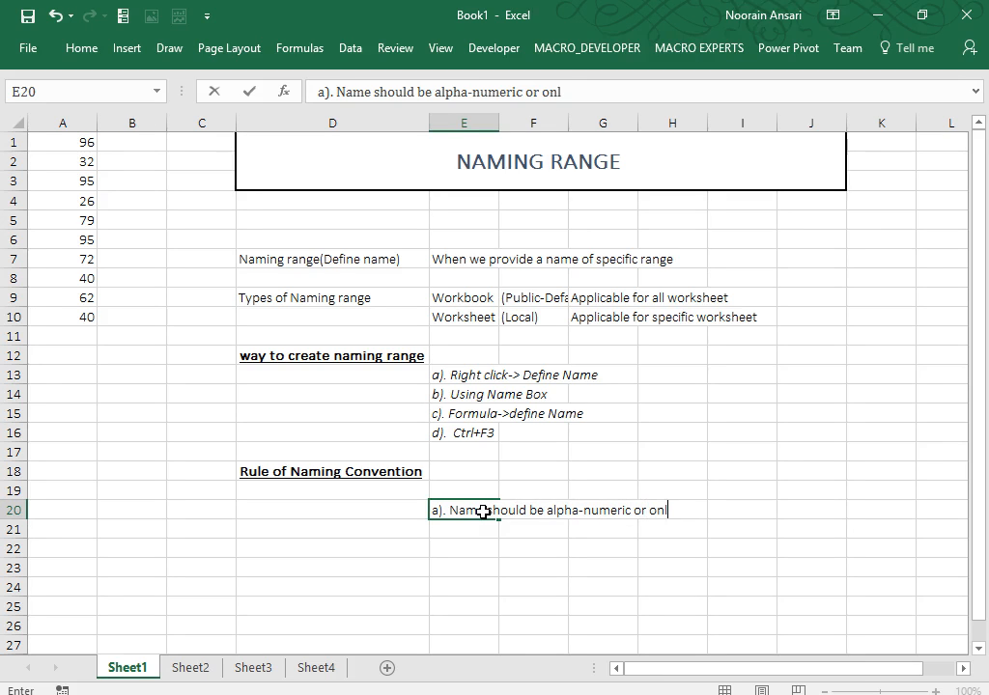
type("y alpha")
key("Return")
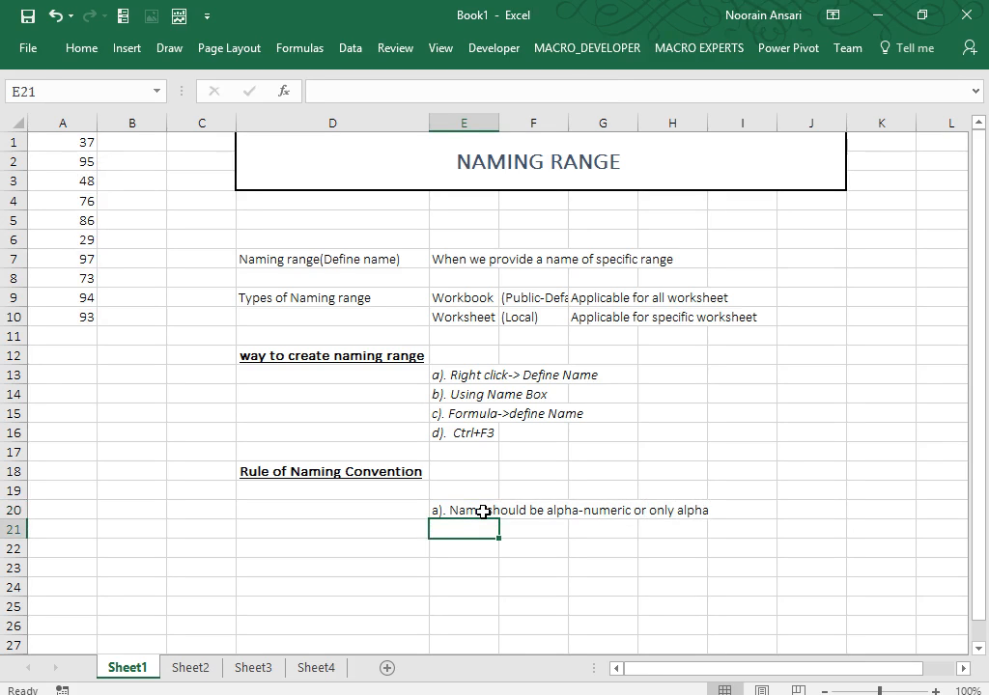
Add examples 'ex. abc133,abc' in E21 and 'Invalid : 123abc,123' in E22.
type("ex. abc133,")
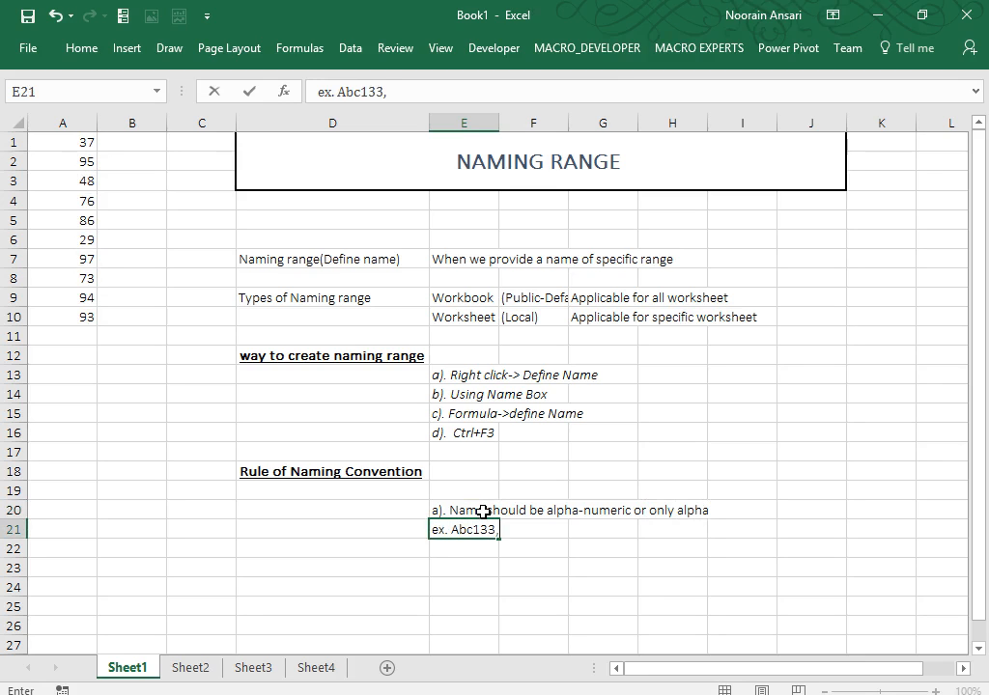
type("abc")
key("Return")
key("Return")
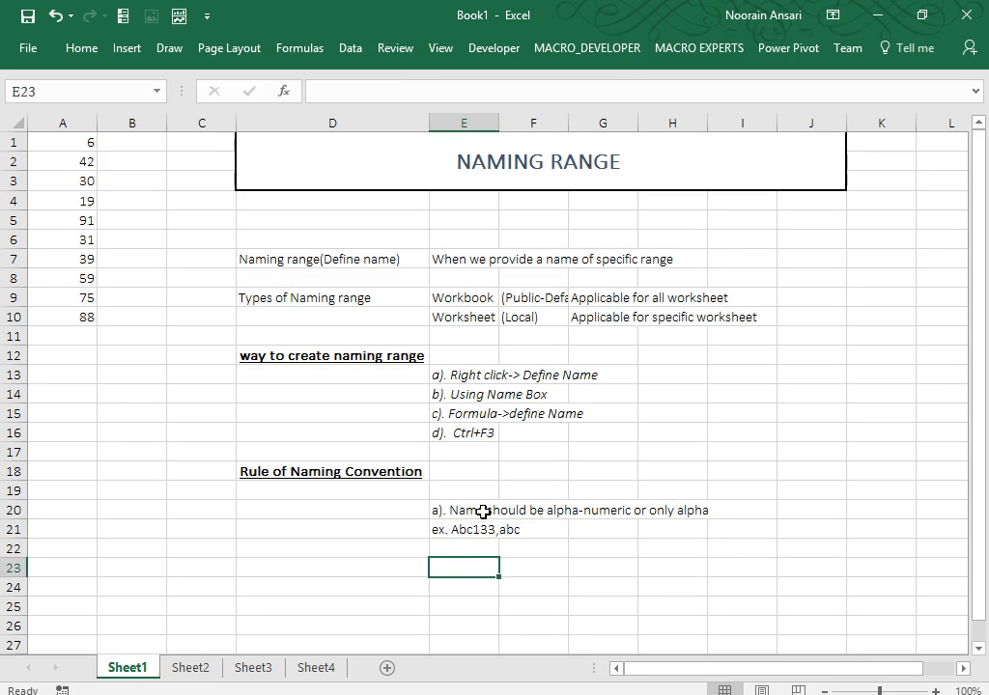
key("Up")
type("Invalid ")
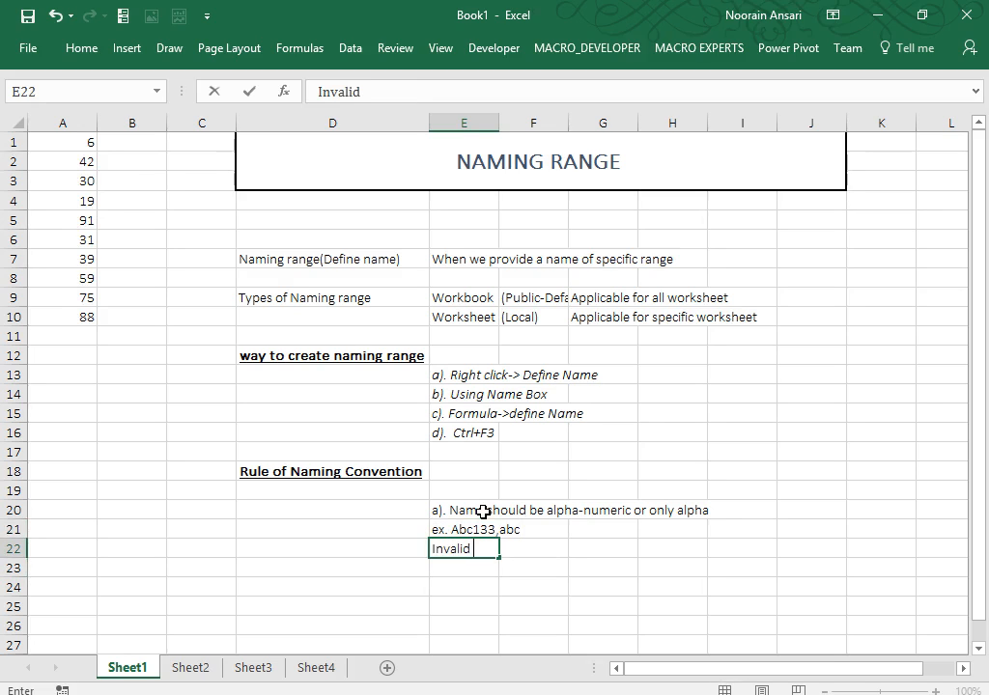
type(": 123abc,123")
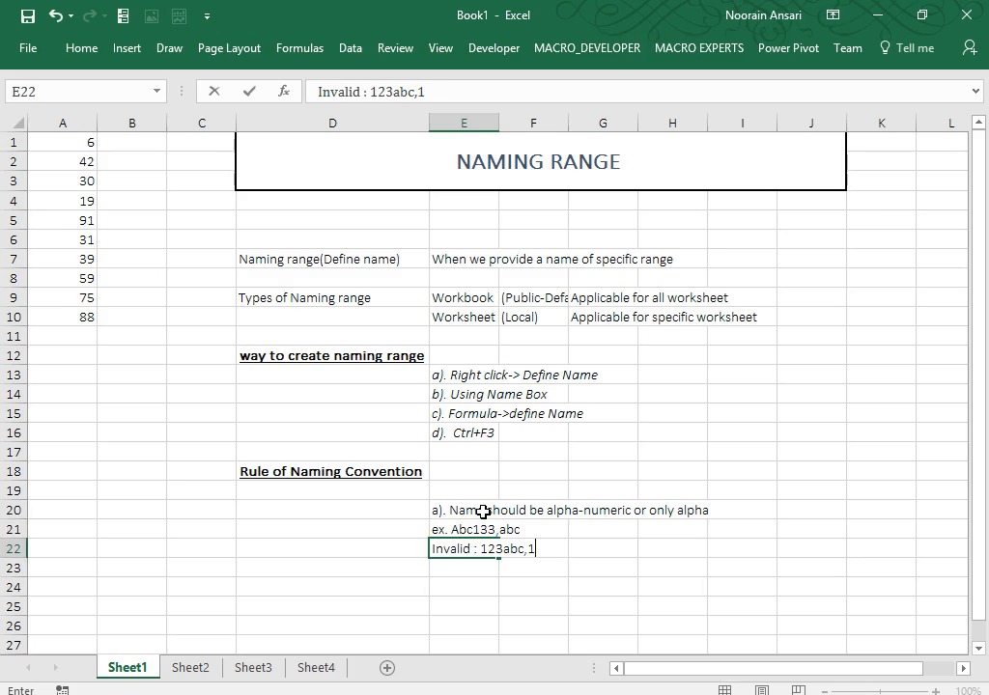
key("Return")
key("Return")
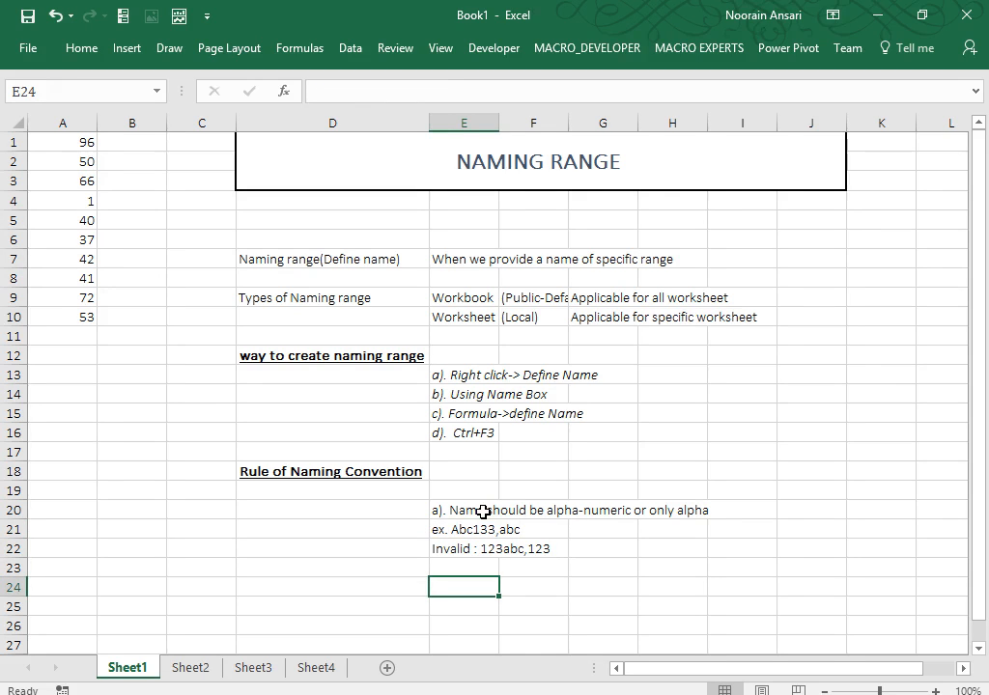
Enter 'b). Avoid space between keyword' in E24 with 'ex My range' in E25.
type("b). Av")
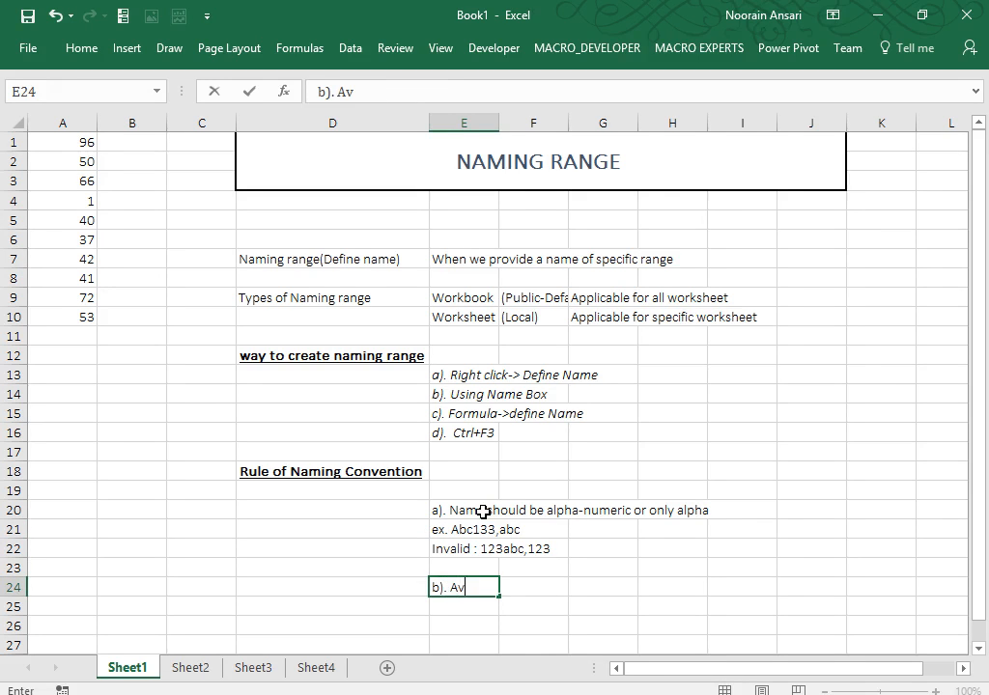
type("oid space ")
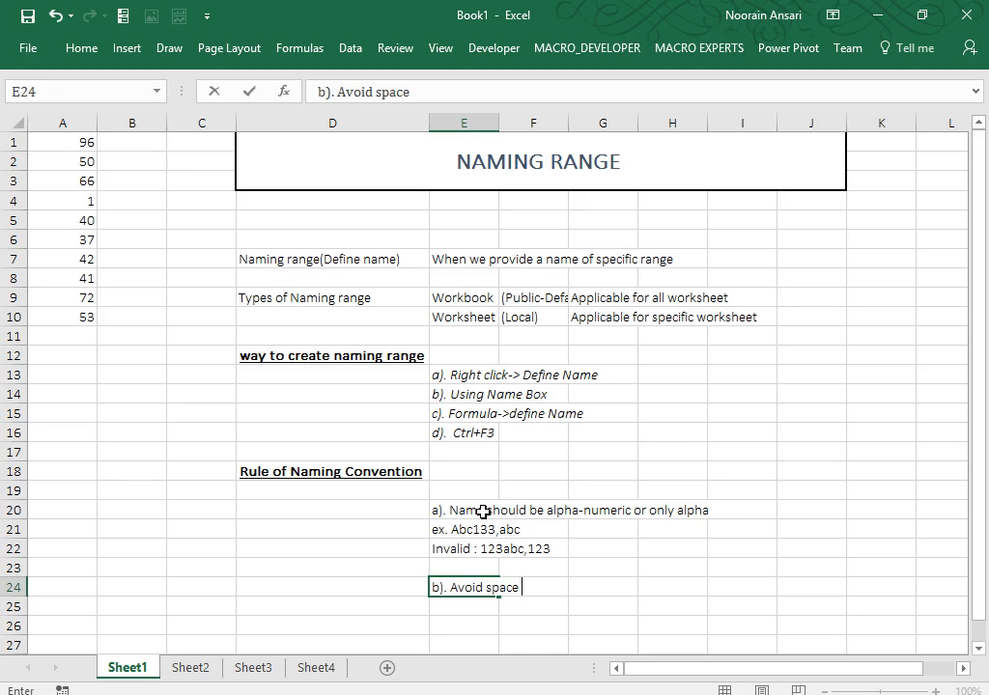
type("between keyword")
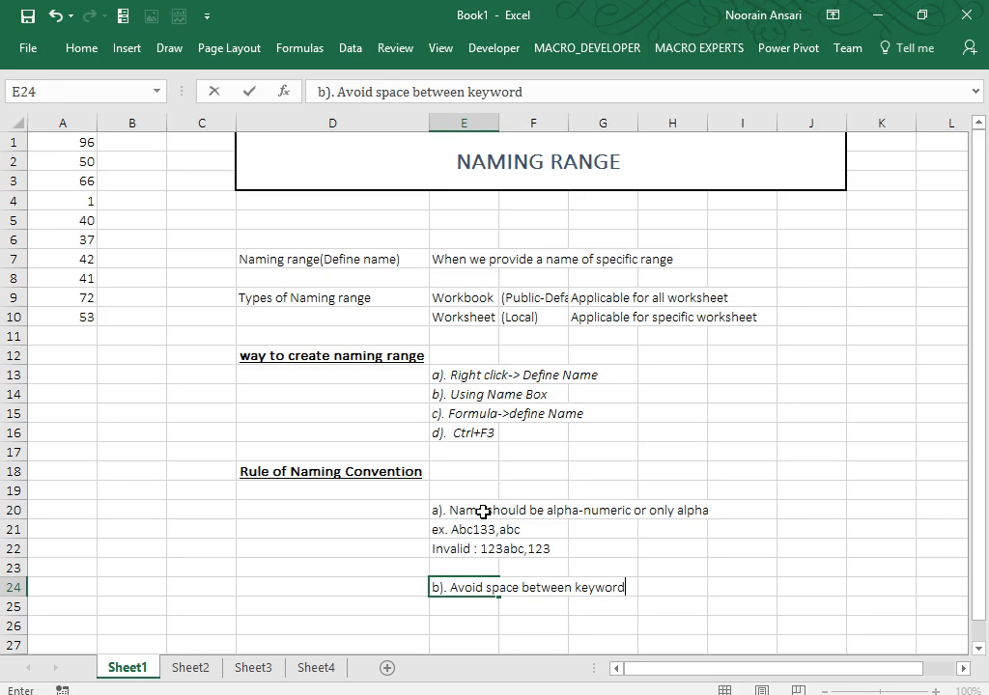
key("Return")
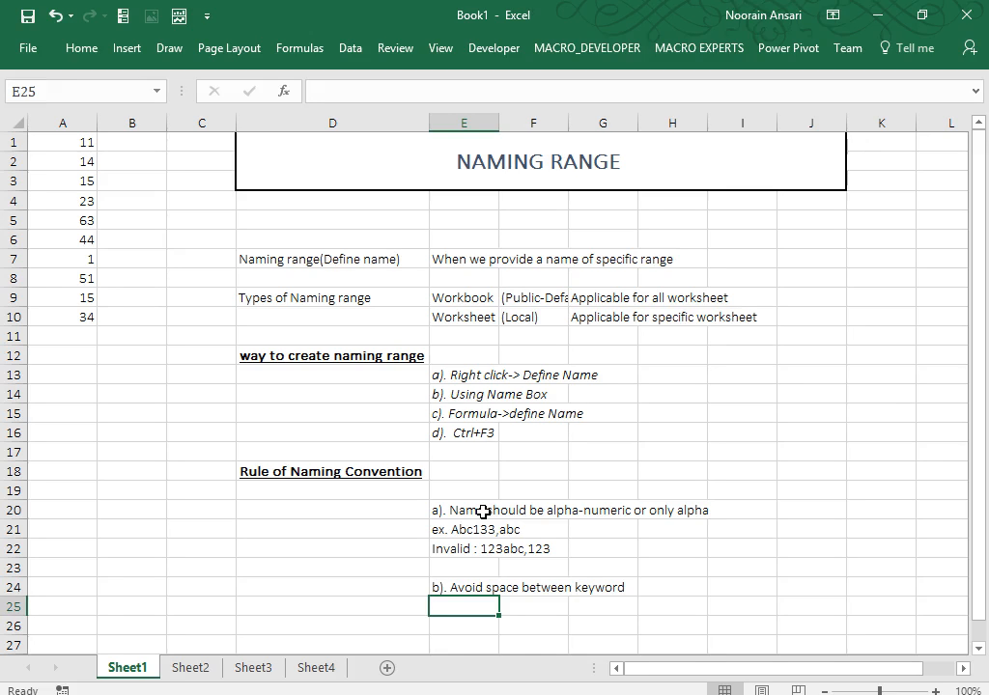
type("ex")
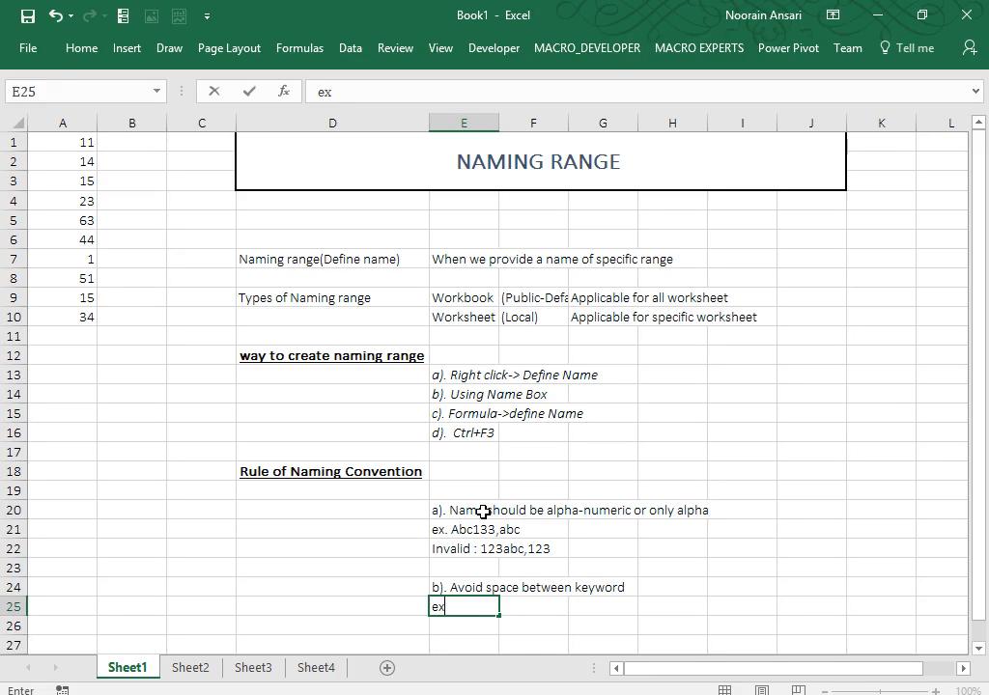
type(" My range")
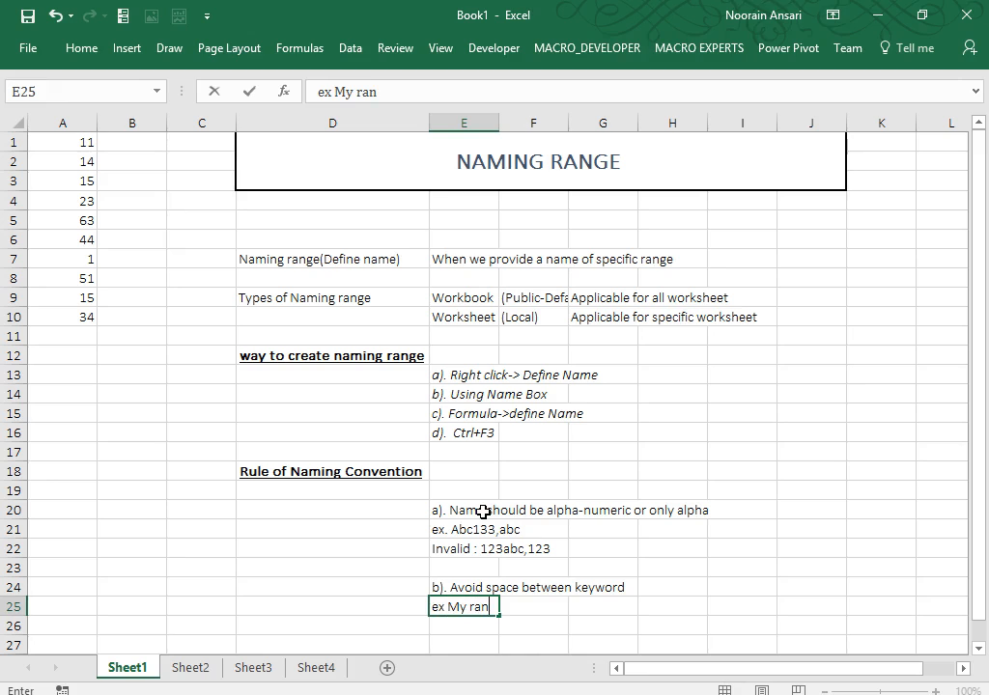
key("BackSpace")
type("ge")
key("Return")
key("Up")
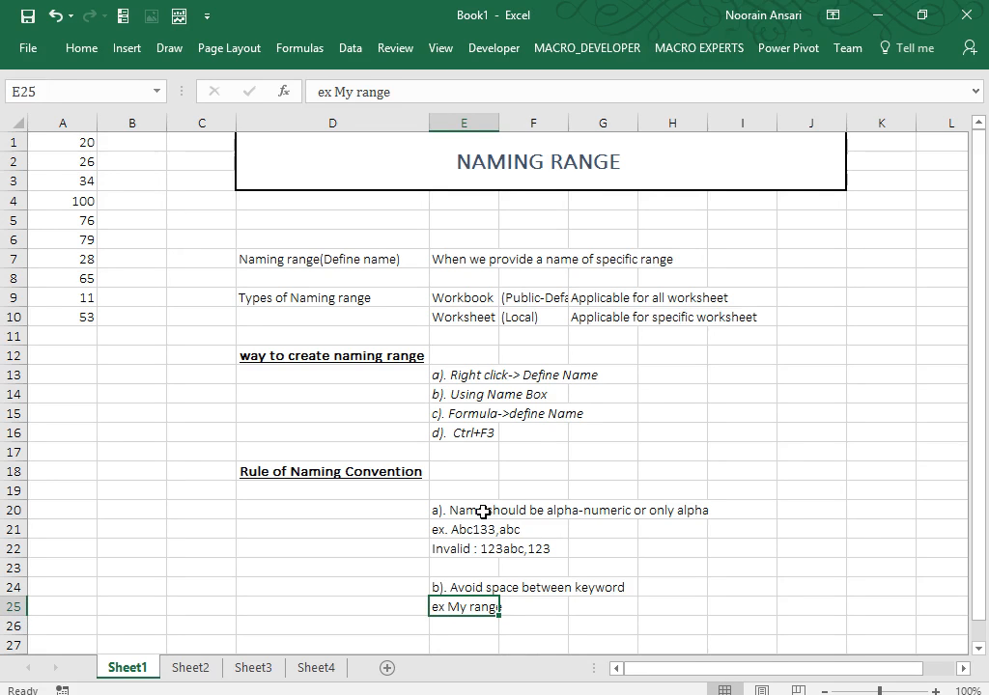
key("Down")
key("Down")
Type rule c) about avoiding special characters except underscore into E27.
type("c).")
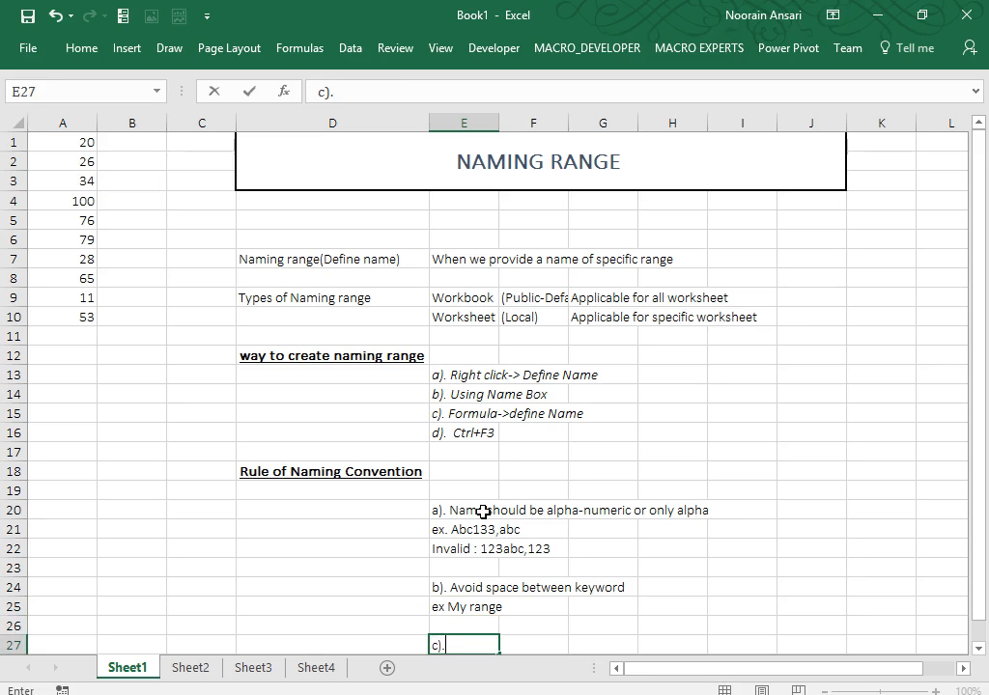
key("Return")
key("Up")
key("F2")
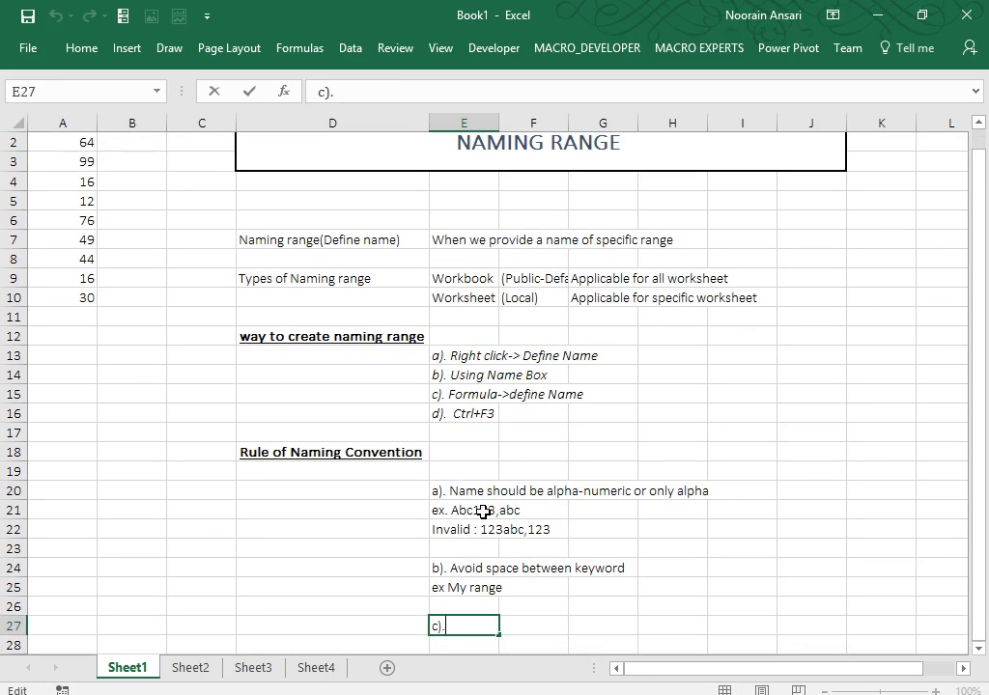
type("Avoid space")
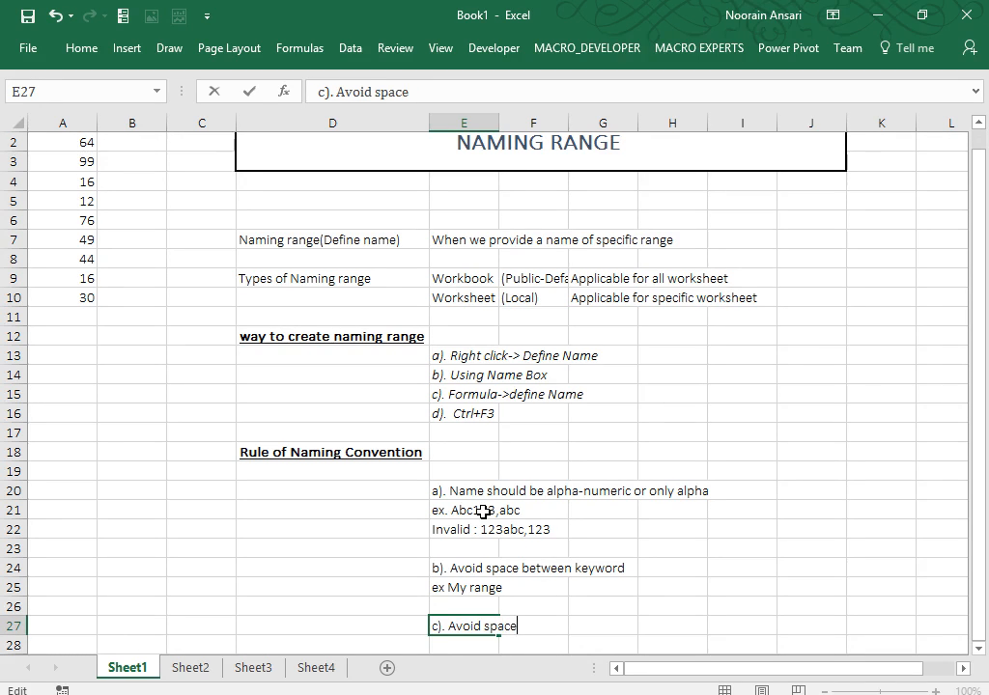
key("BackSpace")
key("BackSpace")
key("BackSpace")
type("ecai")
key("BackSpace")
key("BackSpace")
type("ial characters ")
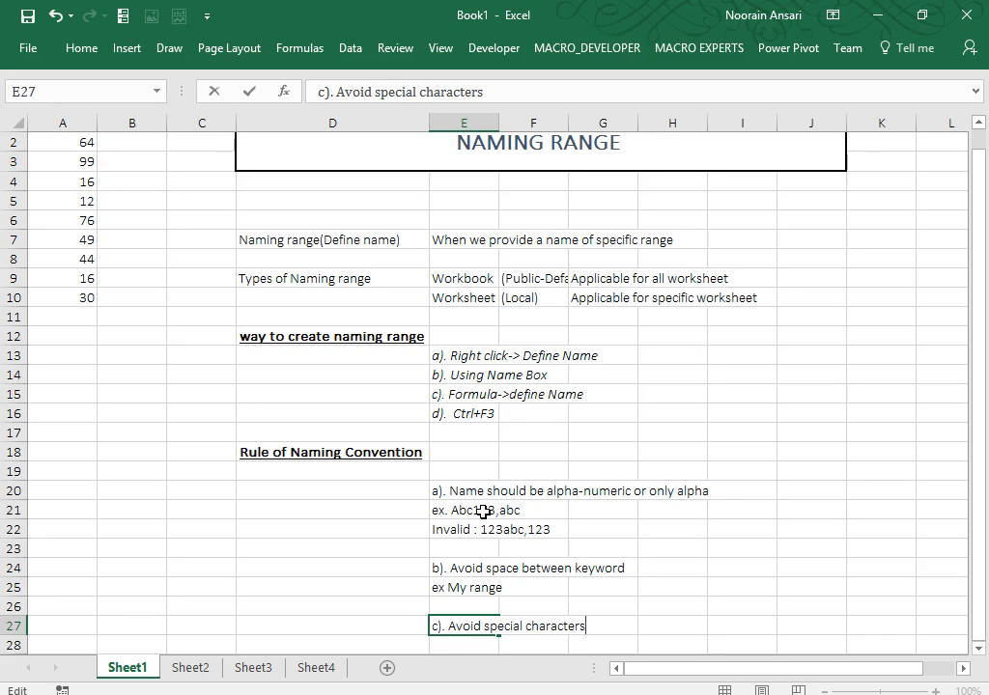
type("except _*")
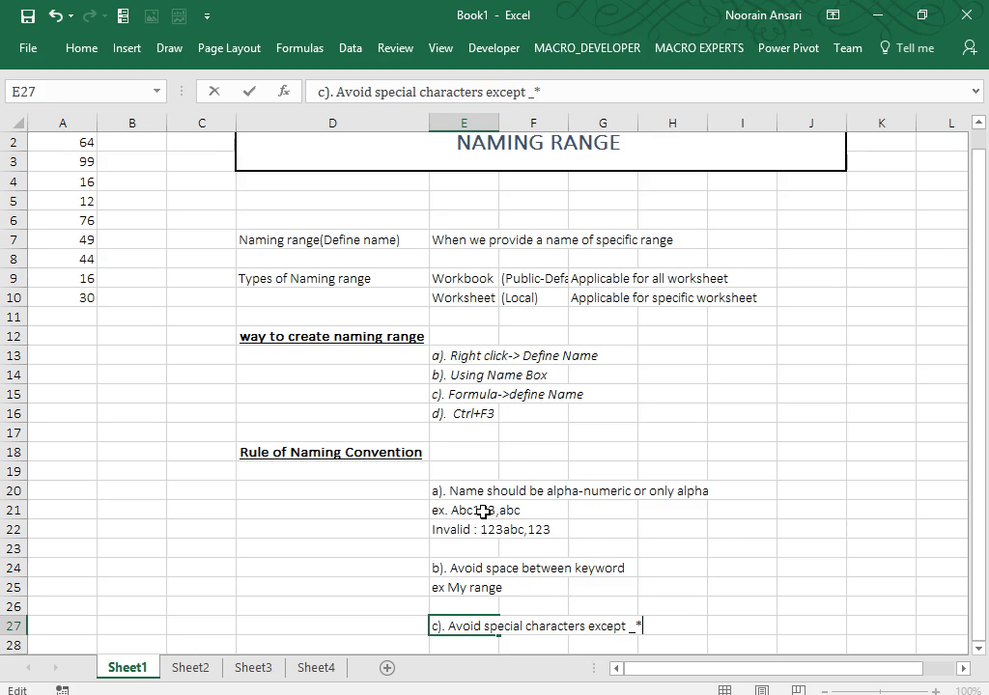
key("BackSpace")
type("(under")
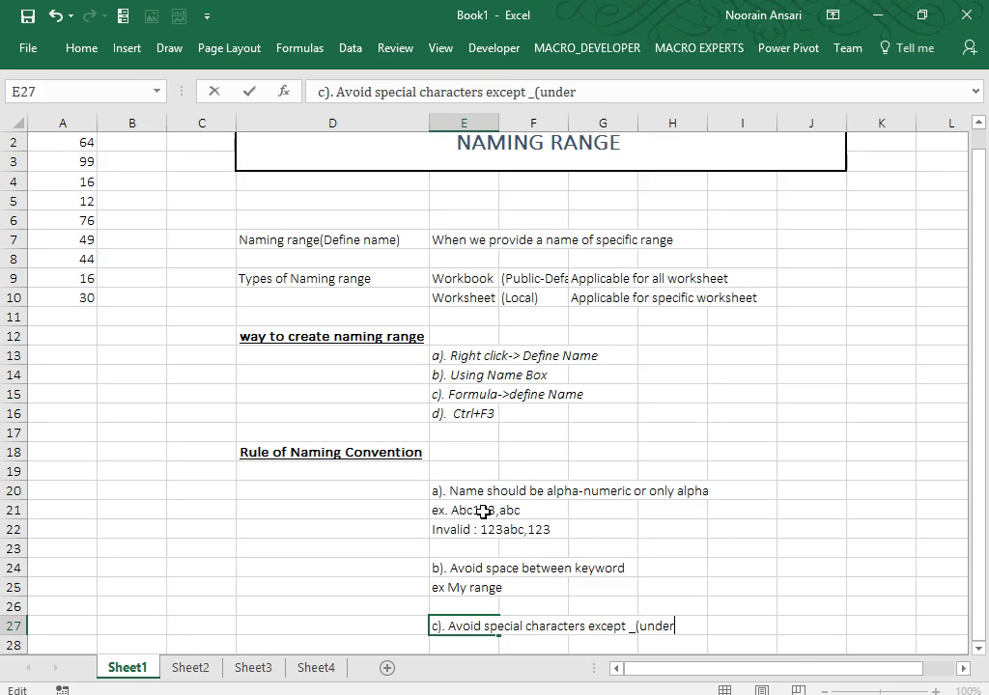
type("score0")
key("Return")
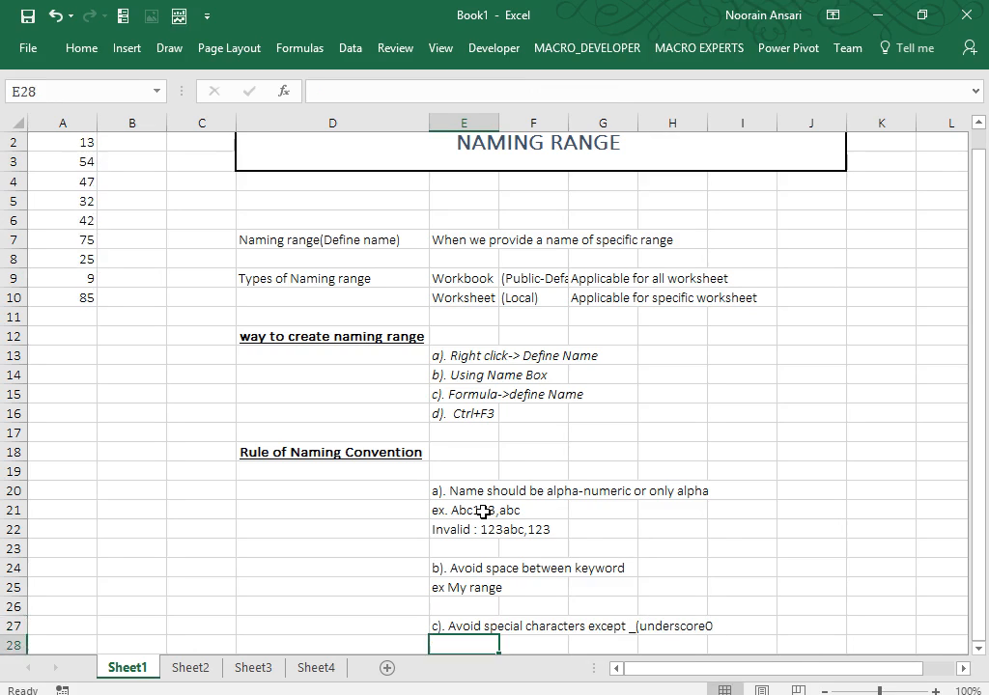
Correct rule c)'s ending so it reads 'except _(underscore)'.
key("Up")
key("F2")
key("BackSpace")
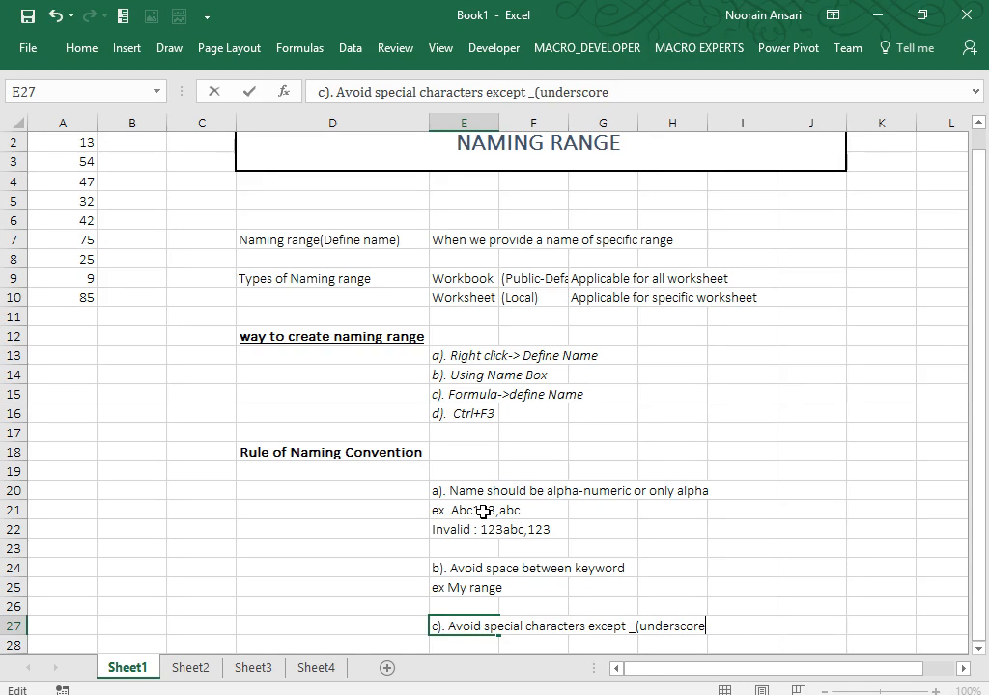
type(")")
key("Return")
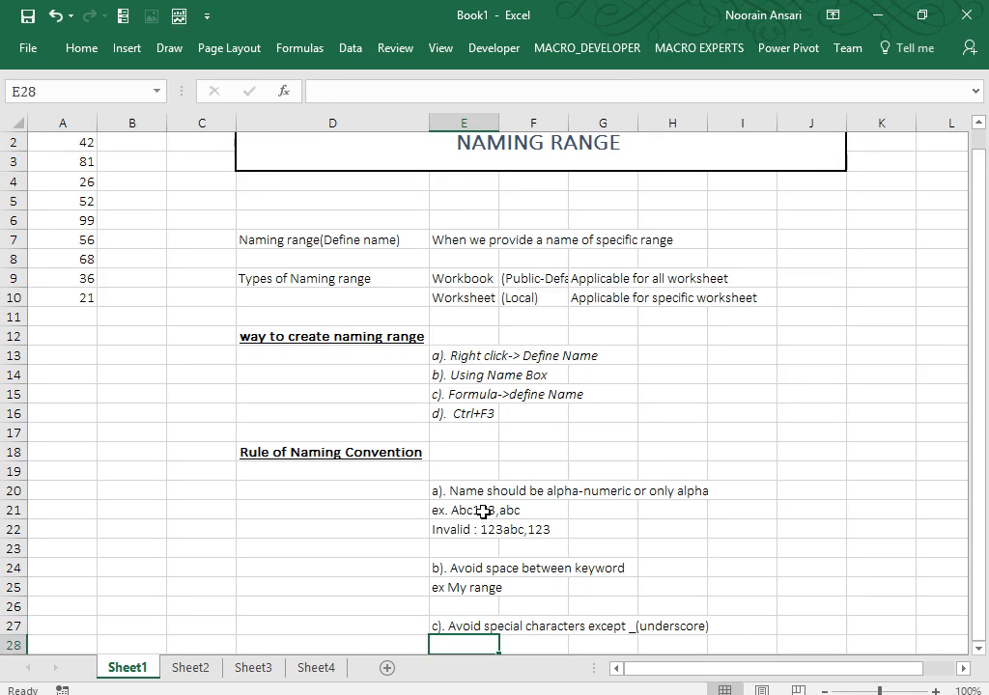
Add 'ex. My&Range (invalid)' and 'My_Range' in E28:E29, then begin rule d) in E31.
type("ex.")
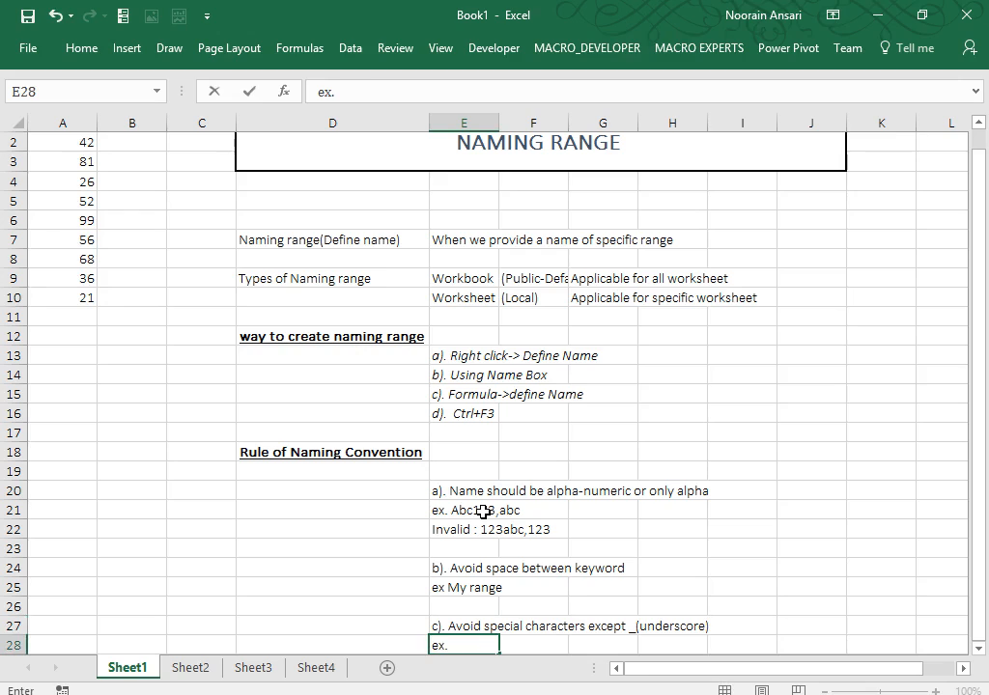
type(" My&Range (")
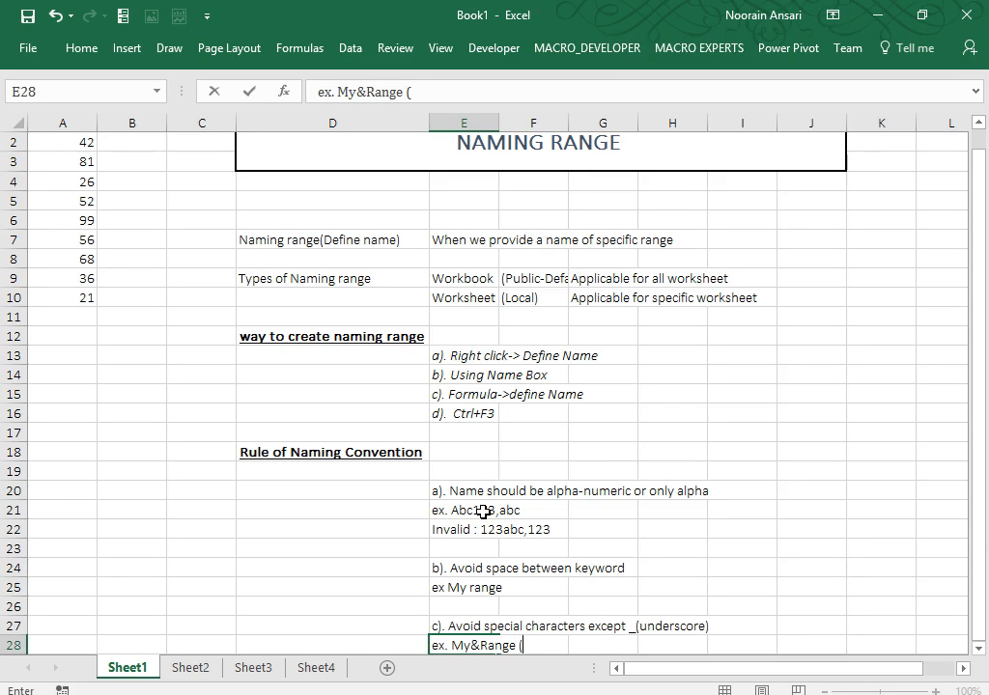
type("invalid)")
key("Return")
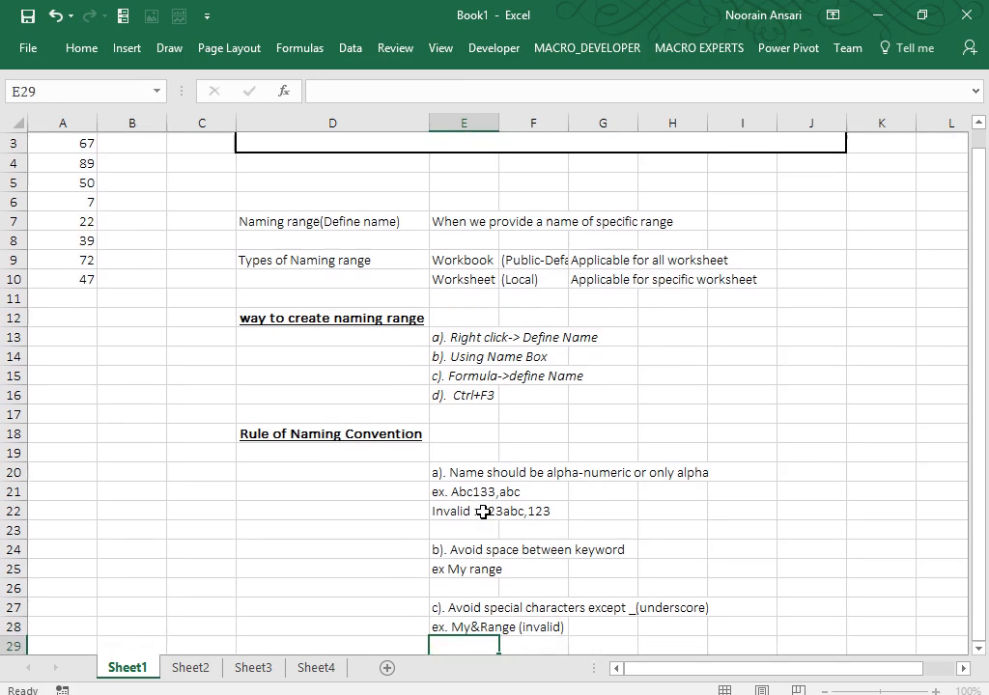
type("My_Range")
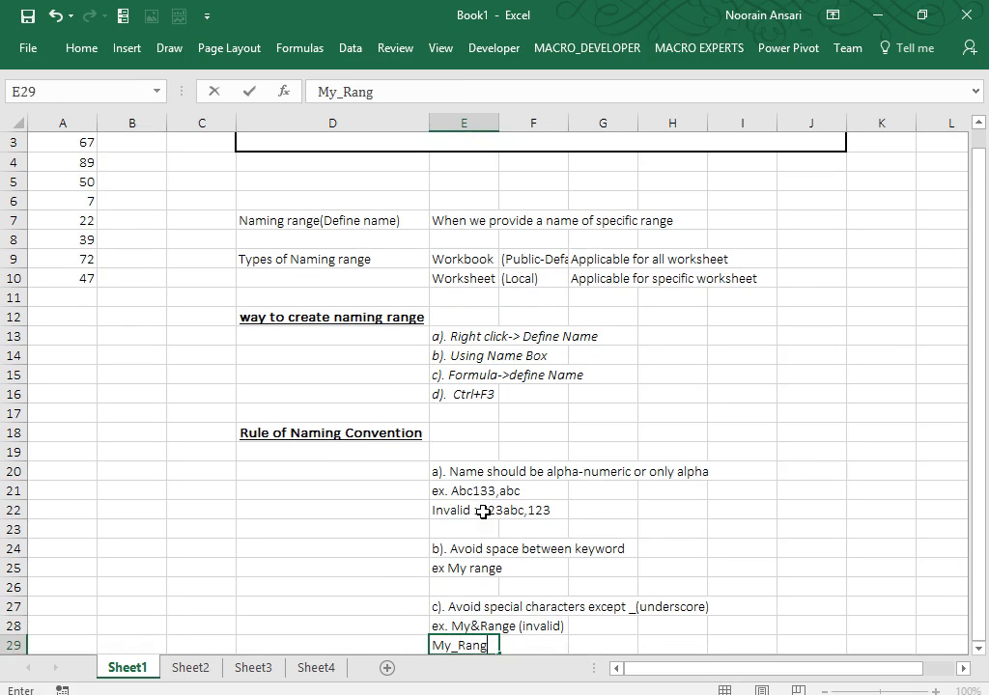
key("Return")
key("Down")
key("Down")
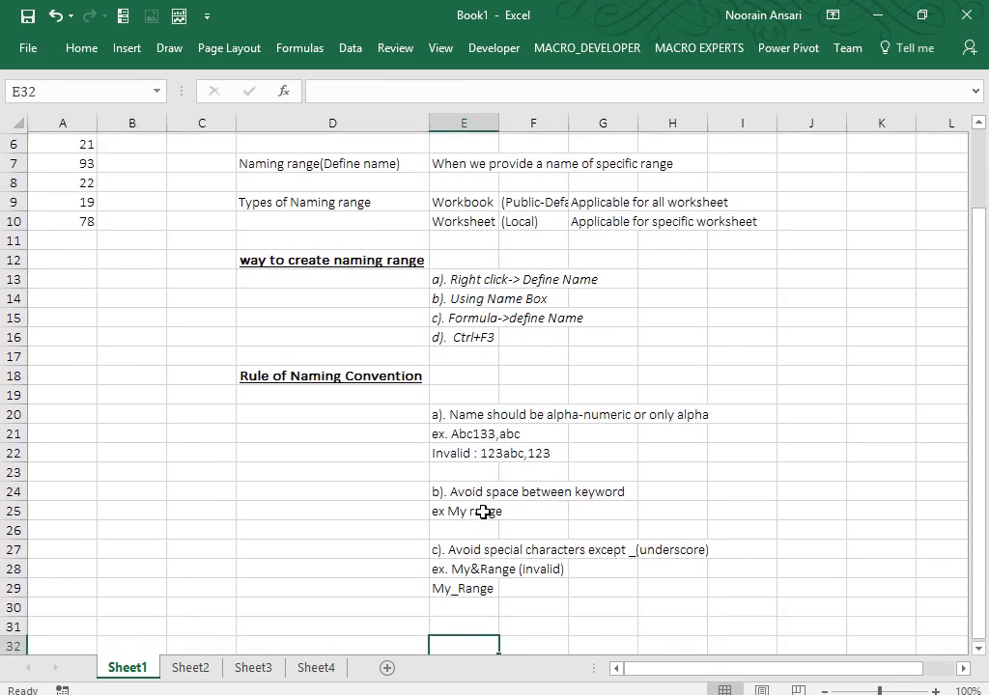
key("Up")
type("d).")
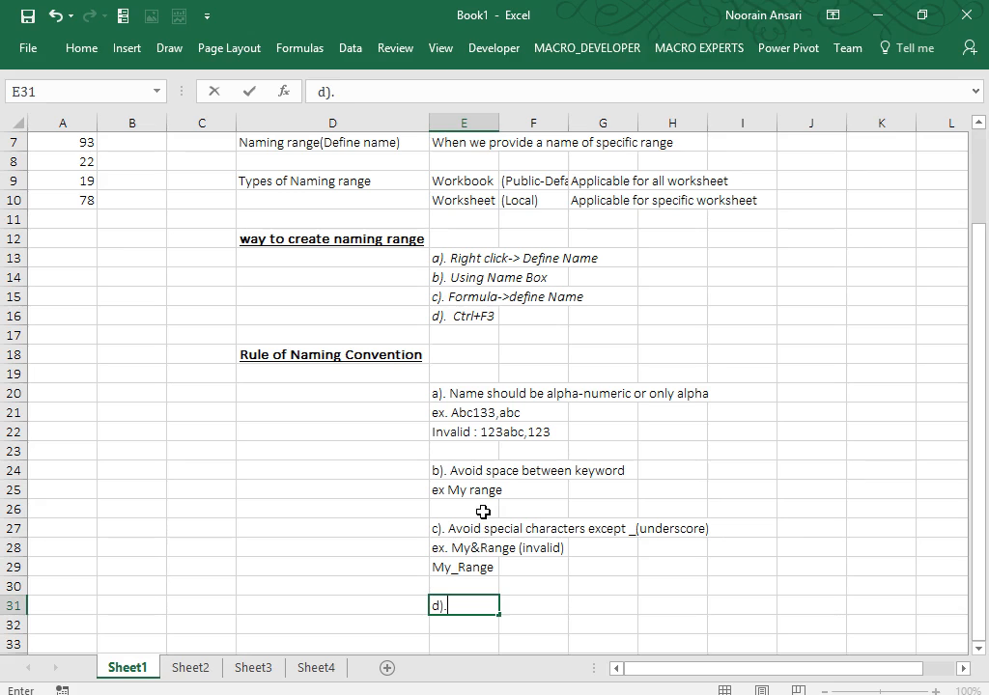
type("Avoid system de")
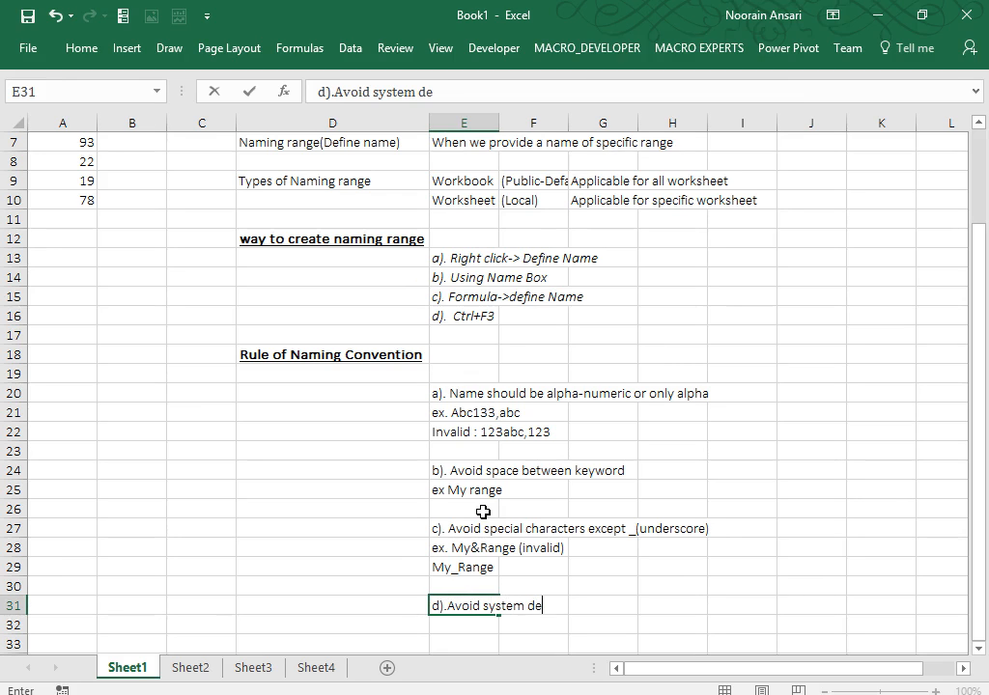
Finish rule d) 'Avoid system defined keyword/reserved/systemtaic word' in E31 with 'ex. vlookup,hlookup,max,min etc' below.
type("fined keywor")
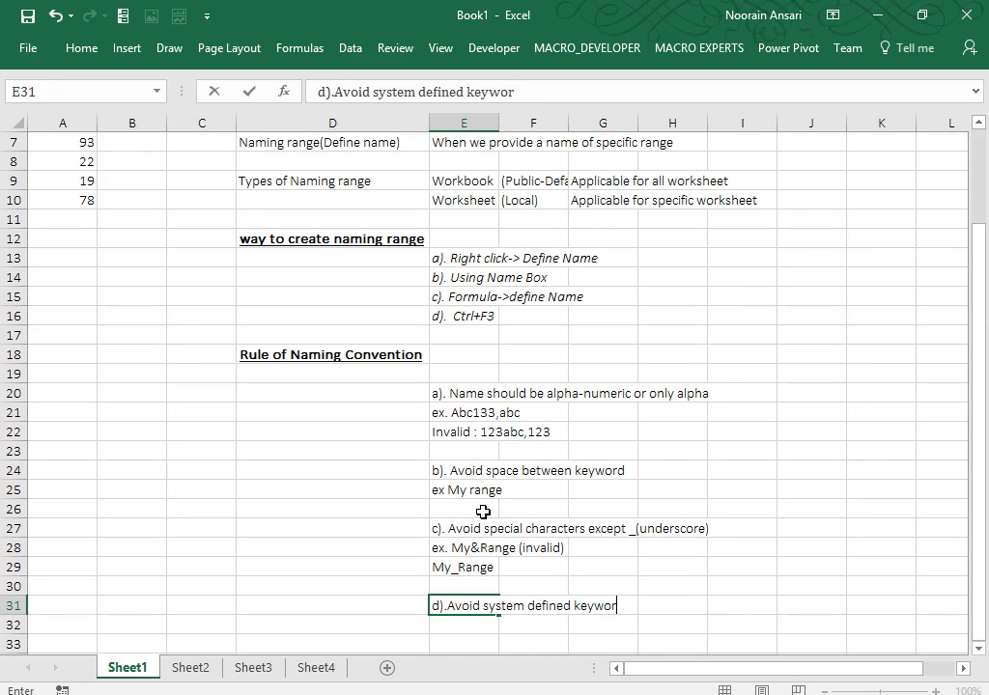
type("d/reserv")
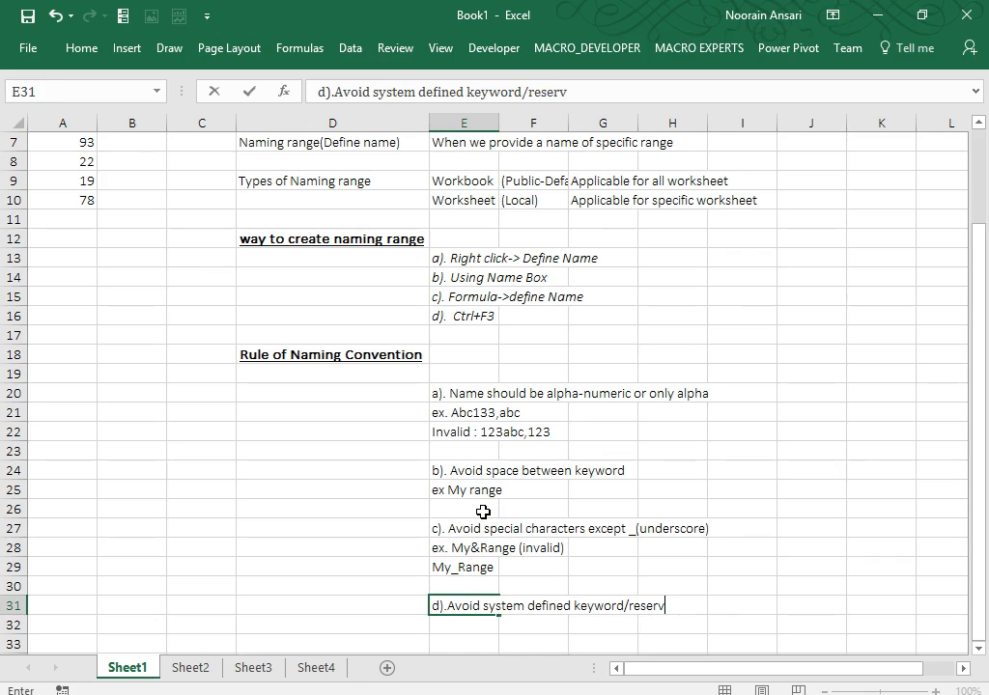
type("ed/system")
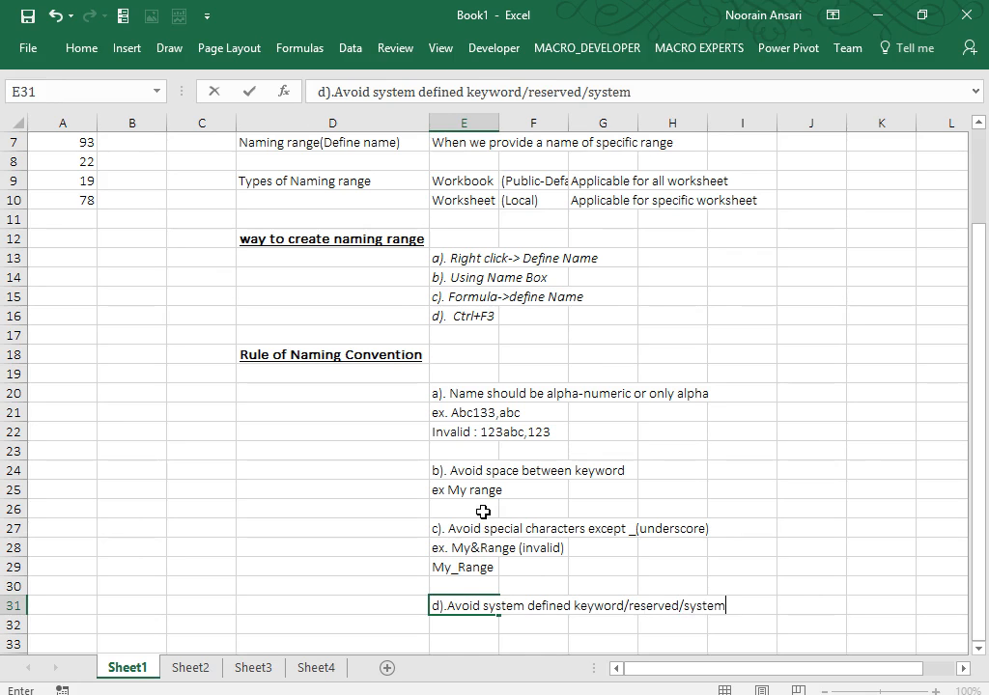
type("taic word")
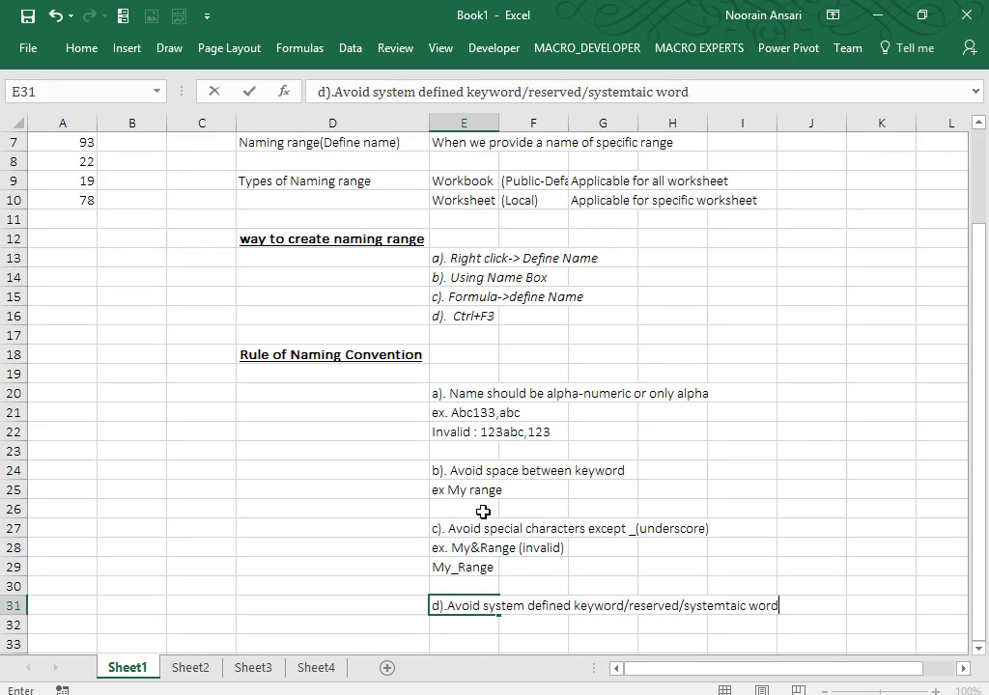
key("Return")
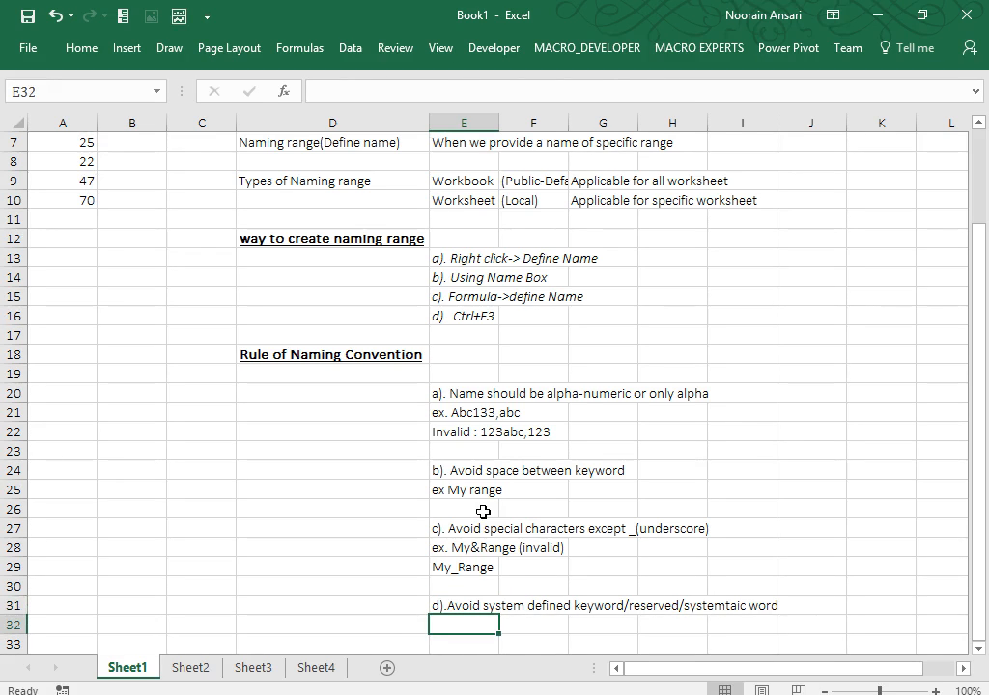
type("ex. v")
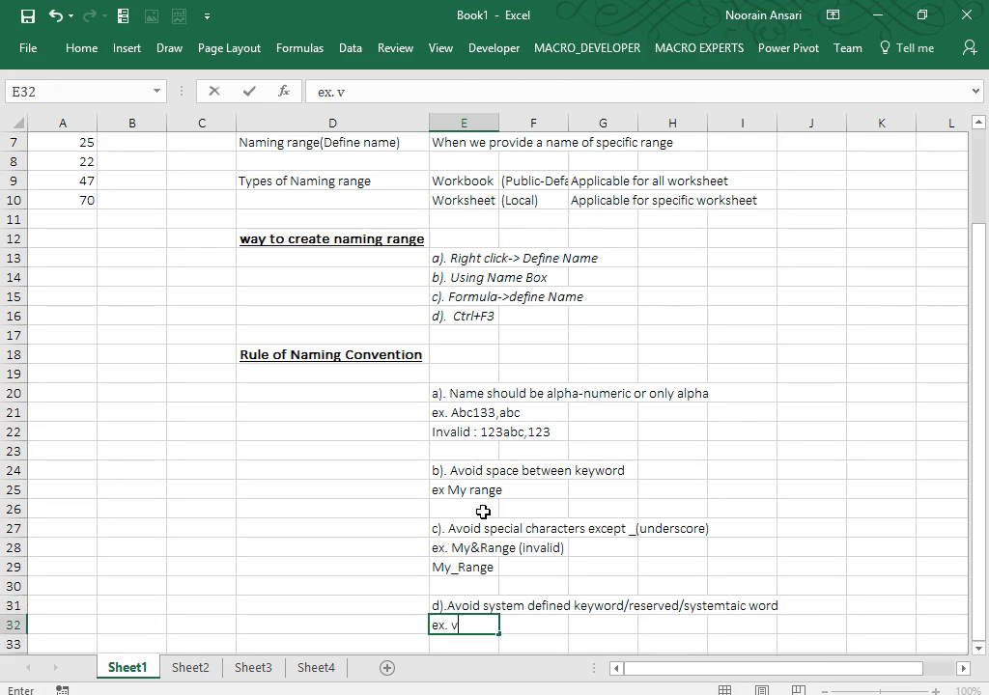
type("lookup")
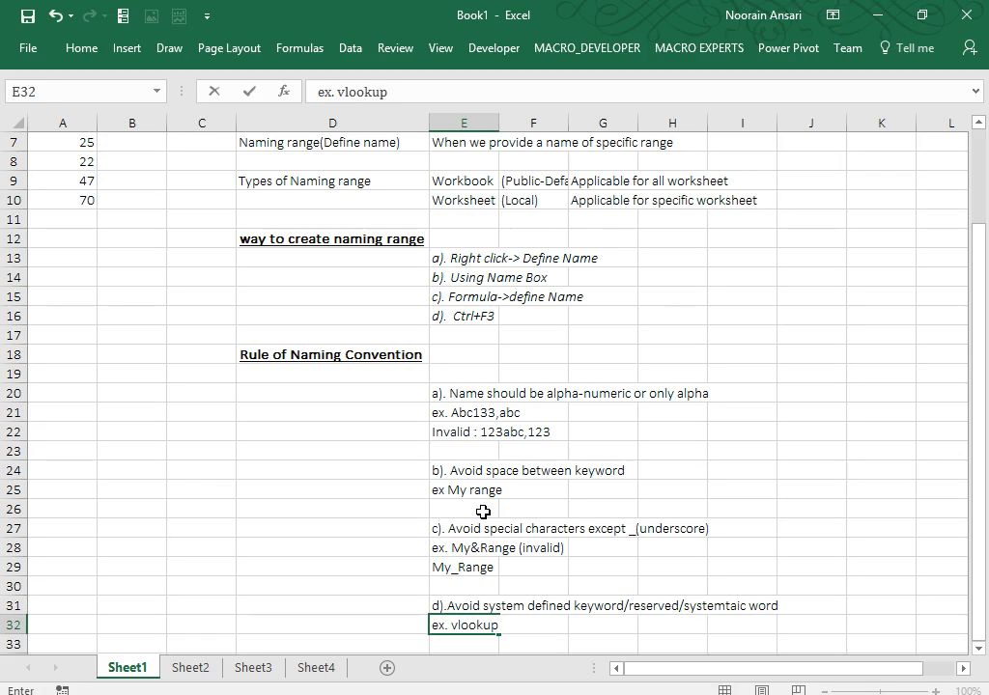
type(",hlooku")
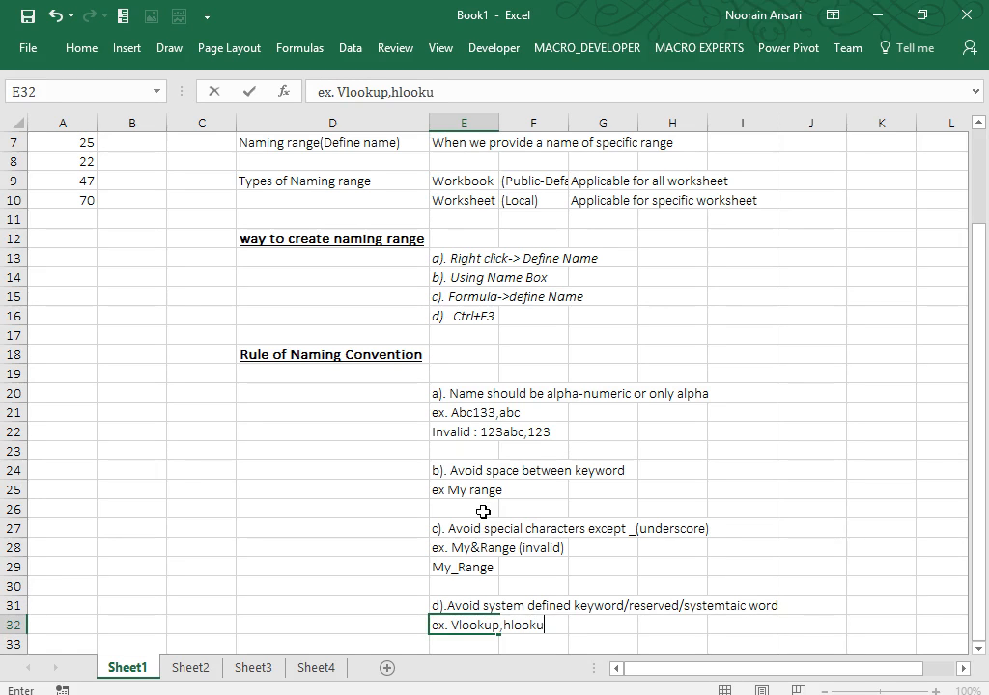
type("p,max,mi")
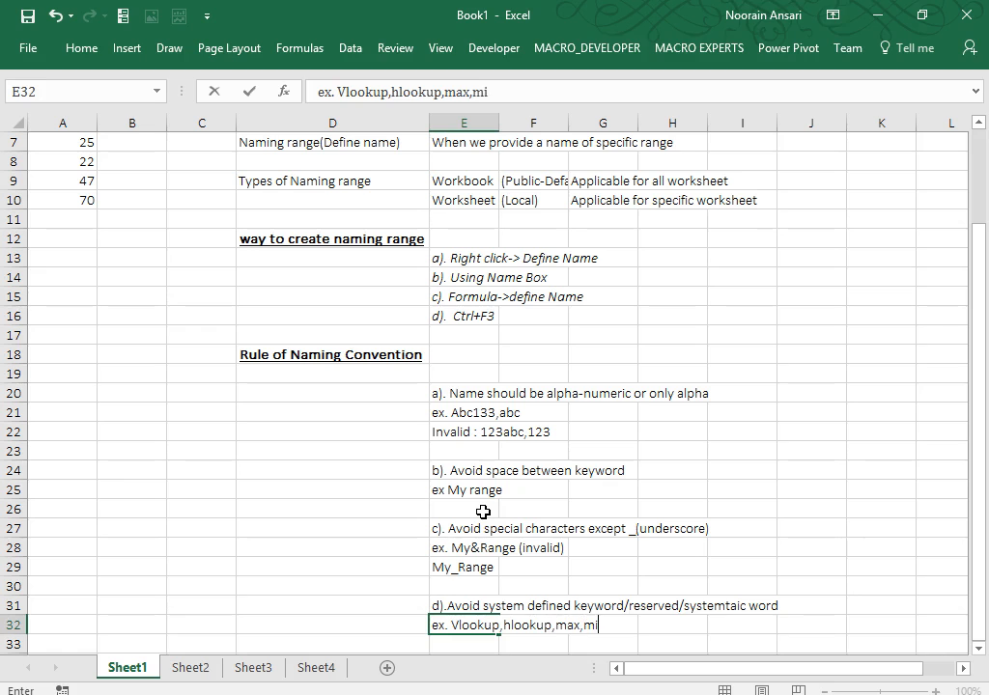
type("n etc")
key("Return")
key("Return")
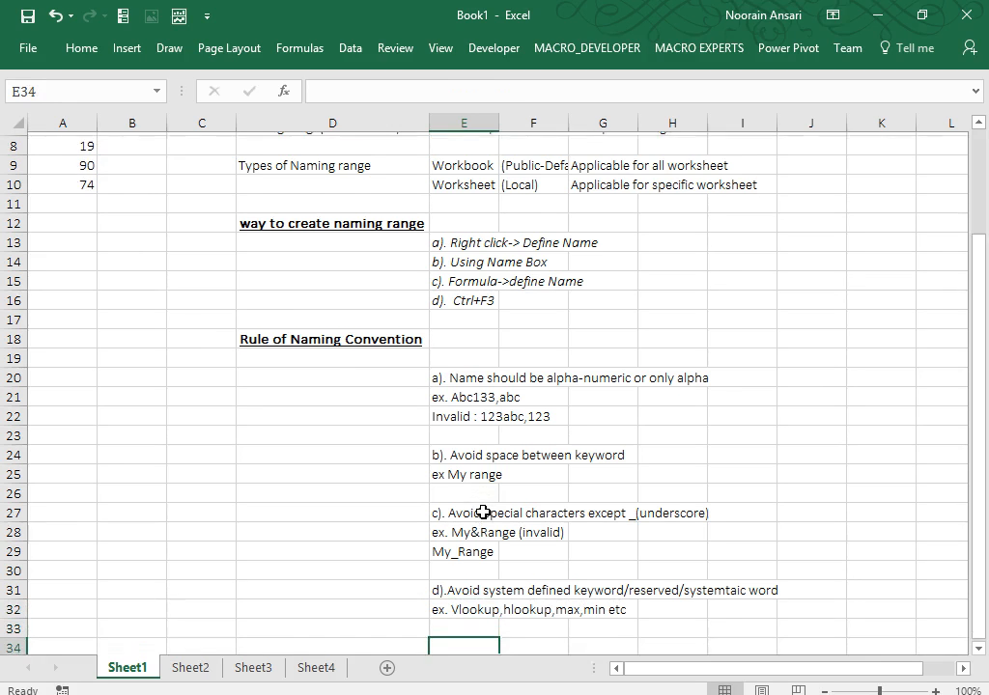
key("Down")
key("Down")
key("Down")
key("Down")
key("Down")
key("Up")
key("Up")
key("Up")
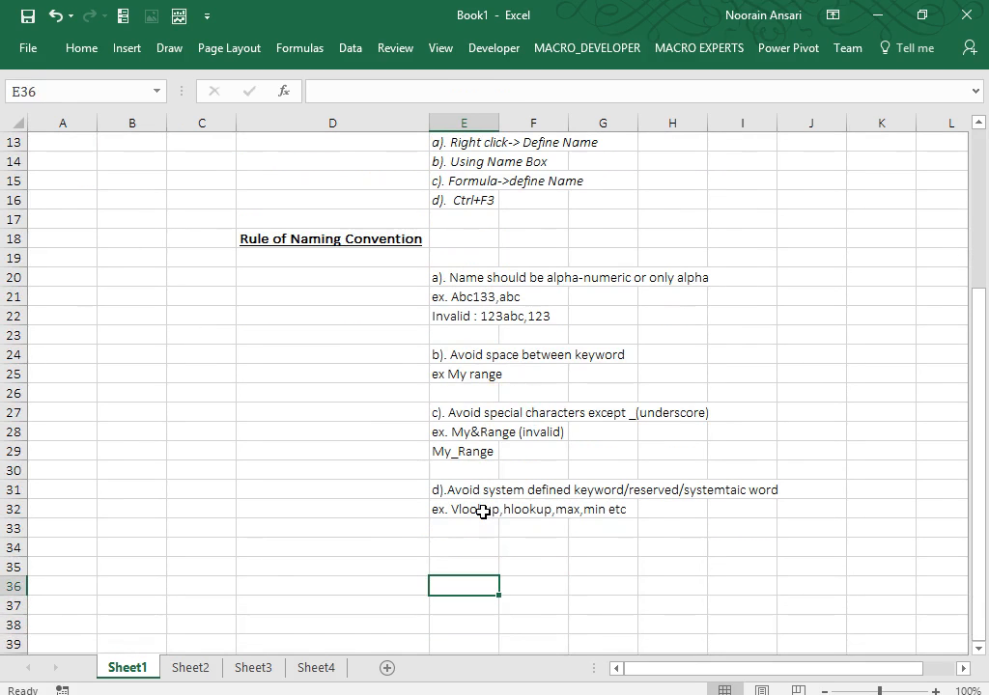
Type 'e). Not more than 255 characters' into E34 as the fifth rule.
key("Up")
key("Up")
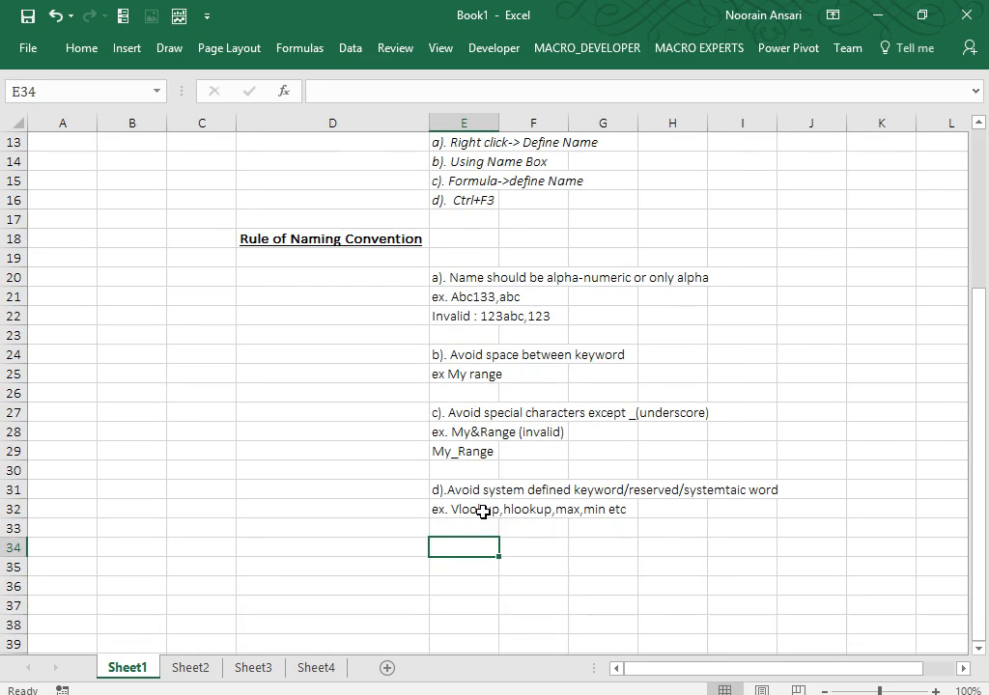
type("e).")
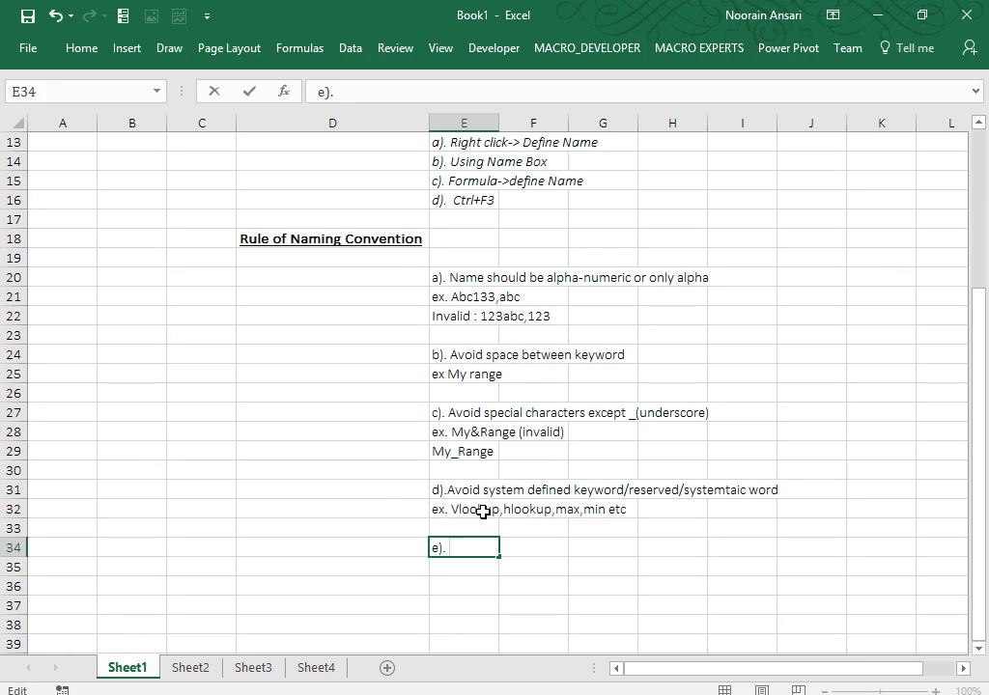
type("Not more than")
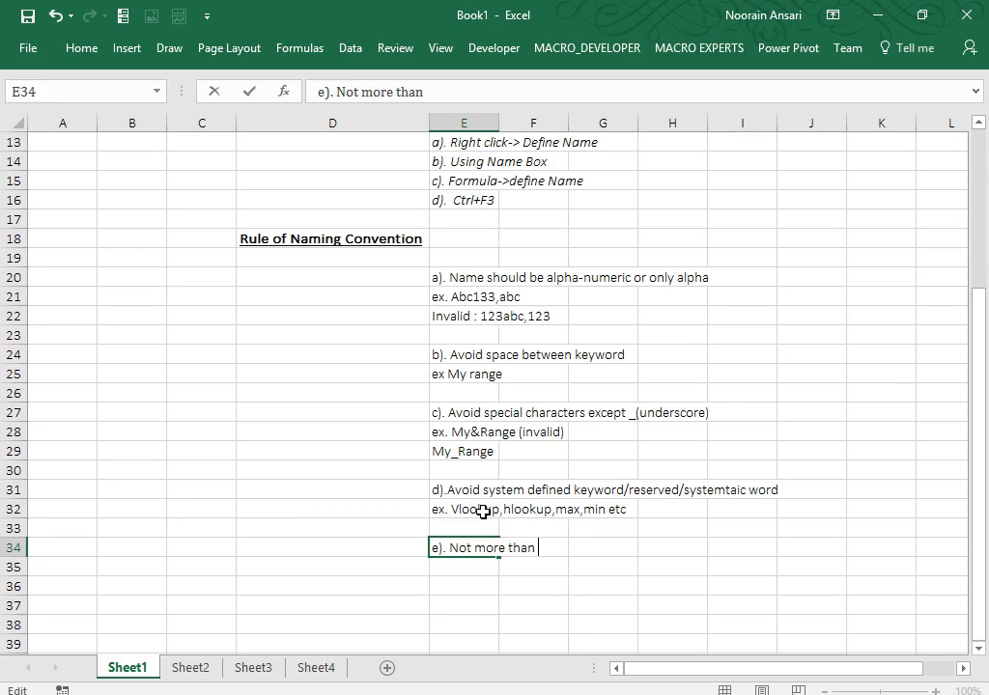
type(" 255")
type("character")
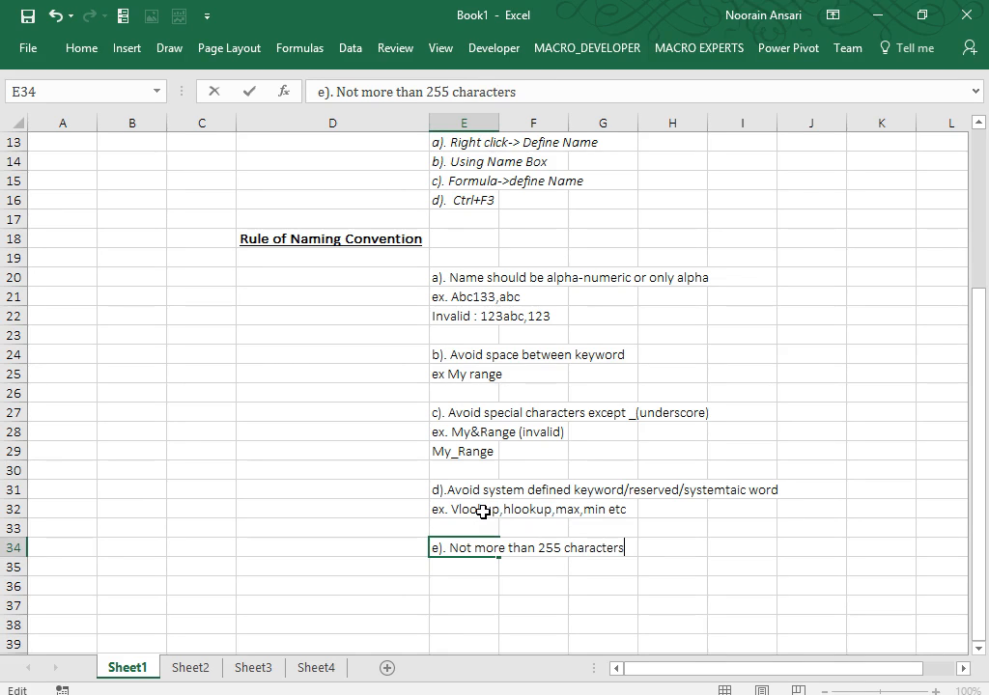
type("s")
key("Return")
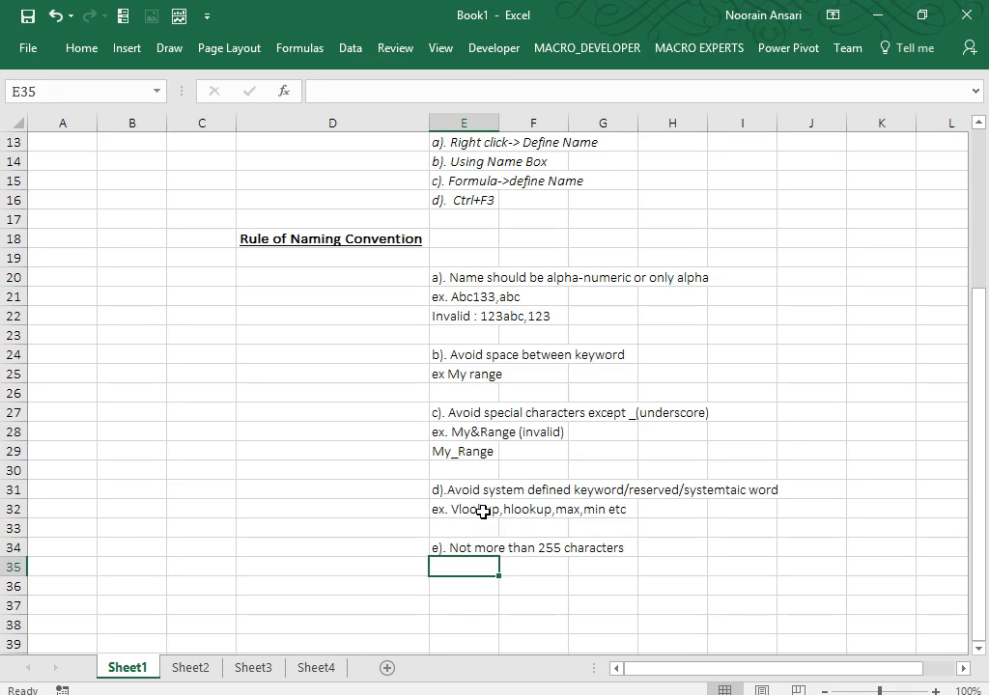
key("Up")
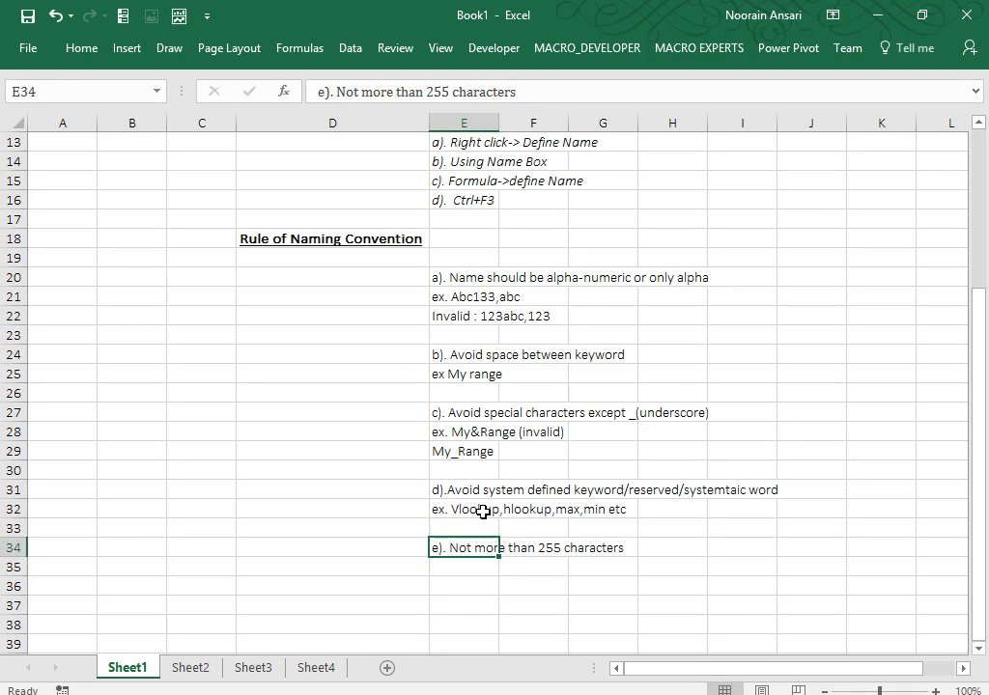
key("Up")
key("Up")
key("Up")
key("Up")
key("Up")
key("Up")
key("Up")
key("Up")
key("Up")
key("Up")
key("Up")
key("Up")
key("Up")
key("Up")
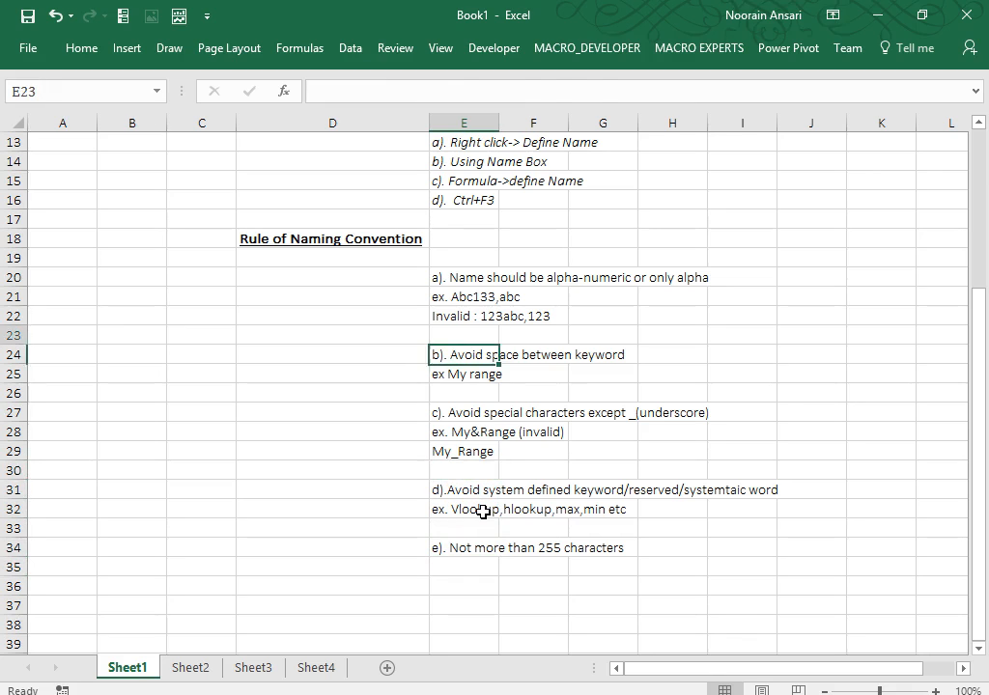
Select the rules and examples in E20:E34 and make them italic.
key("shift+Down")
key("shift+Down")
key("shift+Down")
key("shift+Down")
key("shift+Down")
key("shift+Down")
key("shift+Down")
key("shift+Down")
key("shift+Down")
key("shift+Down")
key("shift+Down")
key("shift+Down")
key("shift+Down")
key("shift+Down")
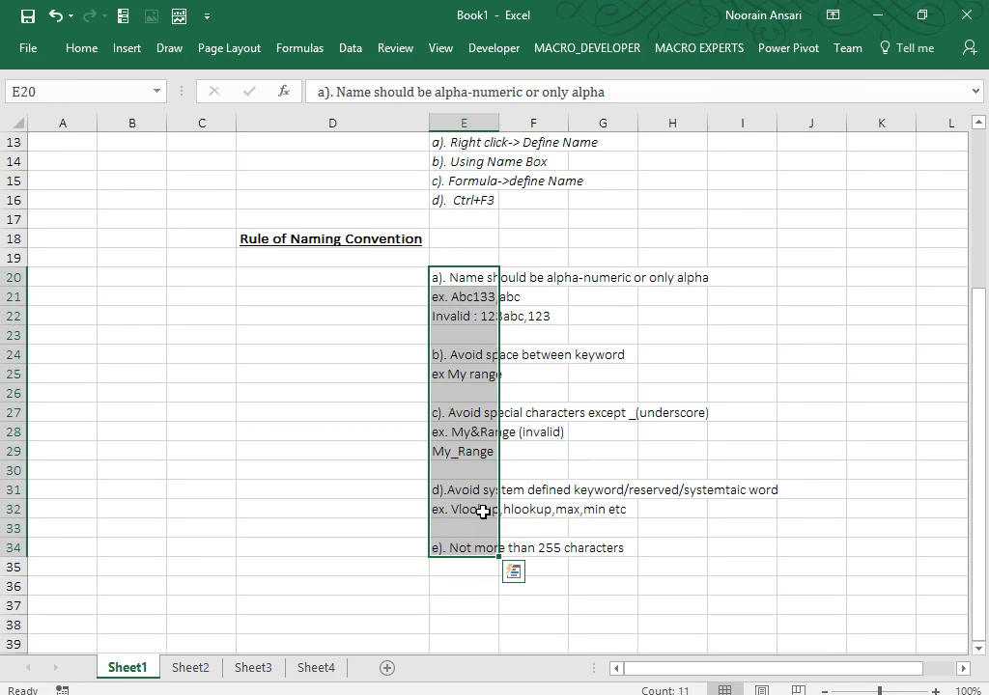
key("ctrl+i")
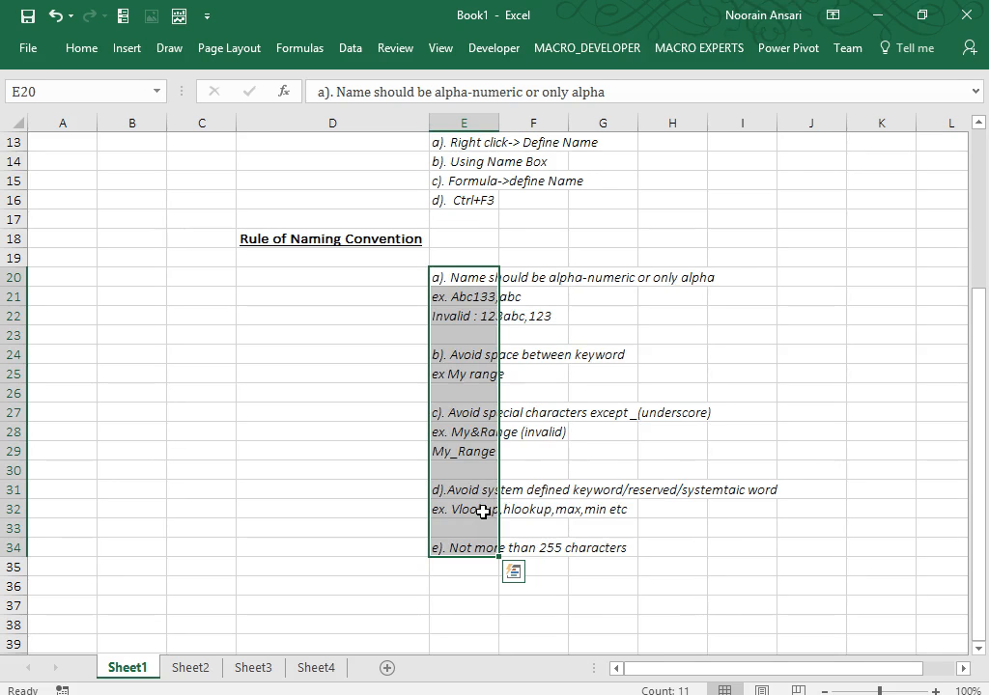
key("Return")
key("Down")
key("Down")
key("Down")
key("Down")
key("Down")
key("Down")
key("Down")
key("Down")
key("Down")
key("Down")
key("Down")
key("Down")
key("Down")
key("Down")
key("Down")
key("Down")
key("Down")
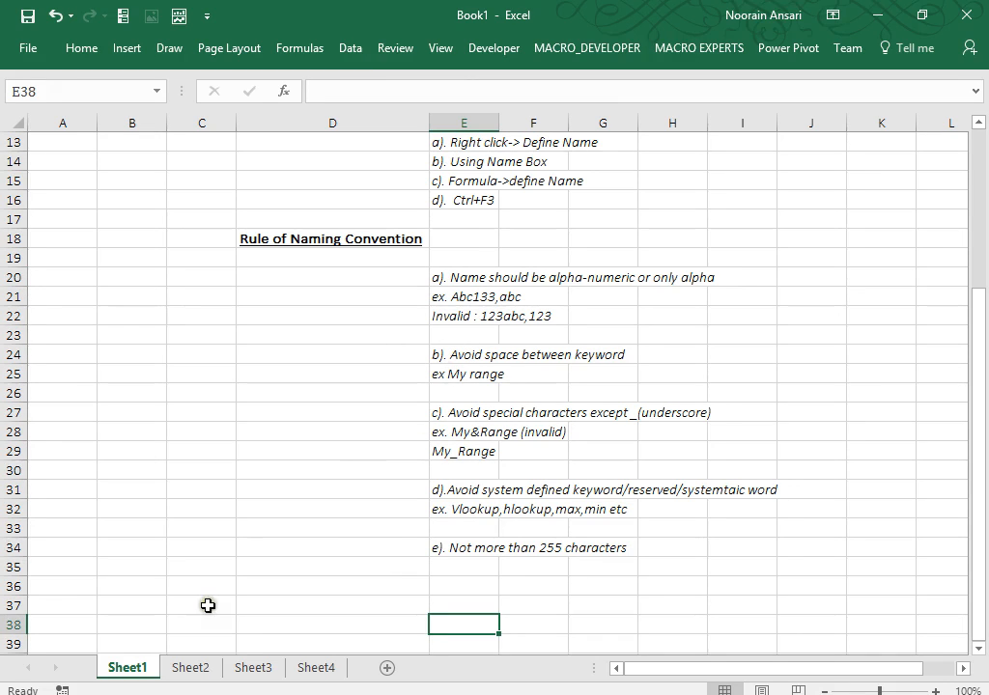
Rename the Sheet1 tab to SummarySheet and move back through column D.
right_click(127, 667)
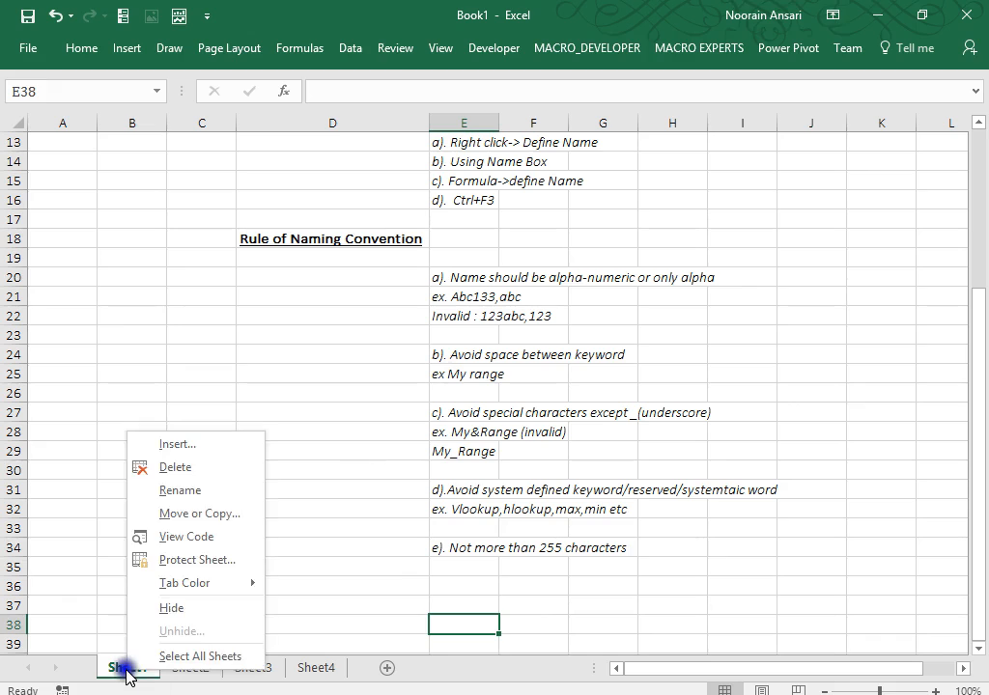
left_click(197, 494)
type("SummarySheet")
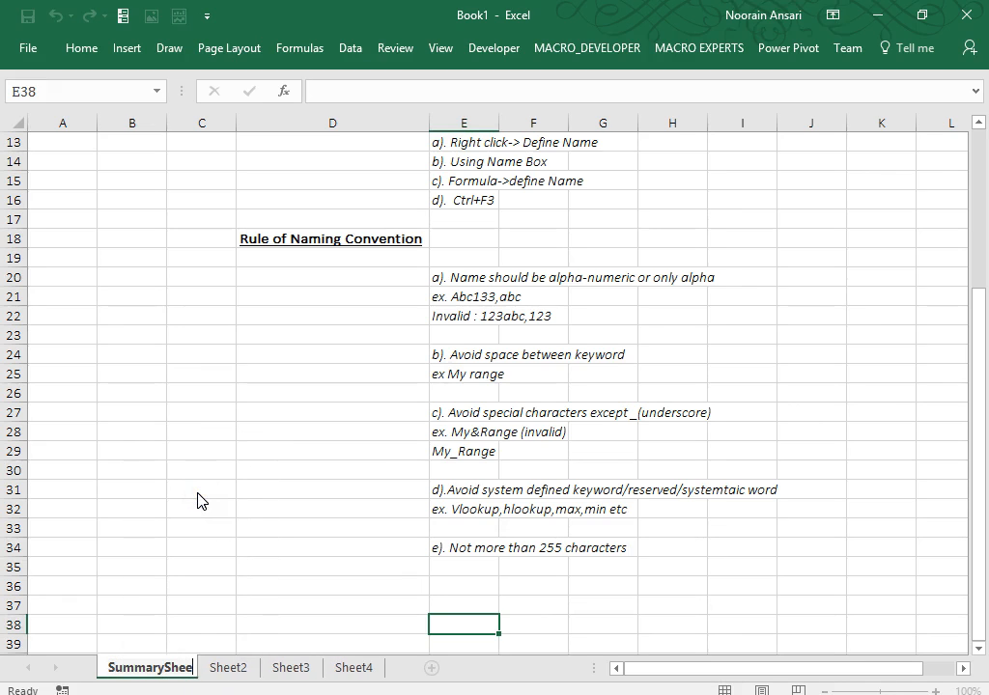
key("Return")
key("Left")
key("Up")
key("Up")
key("Up")
key("Up")
key("Up")
key("Up")
key("Up")
key("Up")
key("Up")
key("Up")
key("Up")
key("Up")
key("Up")
key("Up")
key("Up")
key("Up")
key("Up")
key("Up")
key("Up")
key("Up")
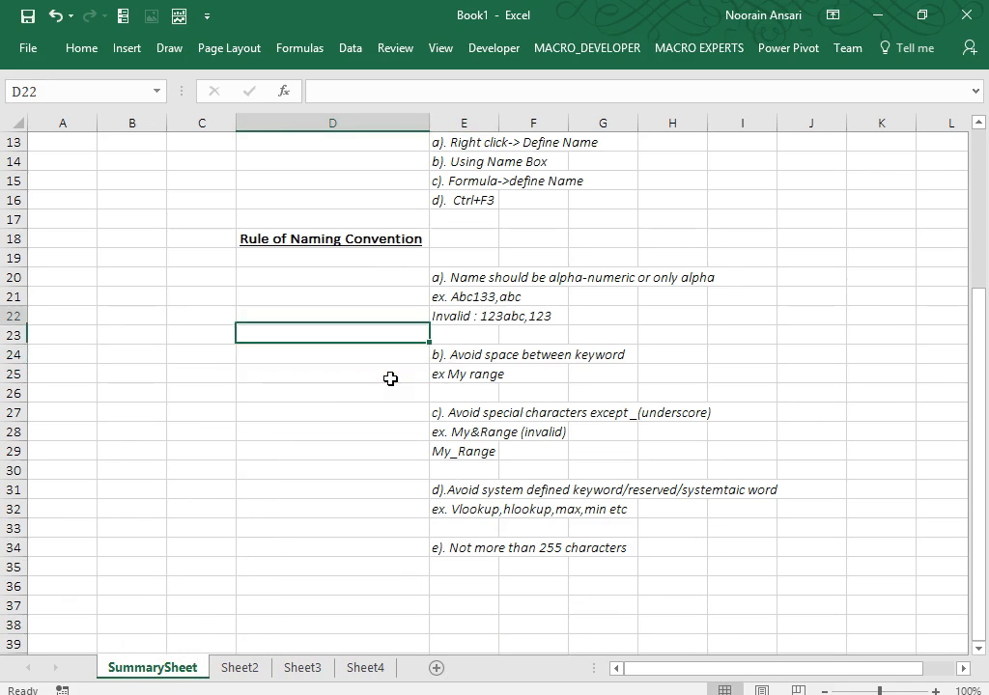
key("Down")
key("Down")
key("Down")
key("Down")
key("Down")
key("Down")
key("Down")
key("Down")
key("Down")
key("Down")
key("Down")
key("Down")
key("Down")
key("Down")
key("Down")
key("Down")
key("Down")
key("Down")
key("Down")
key("Down")
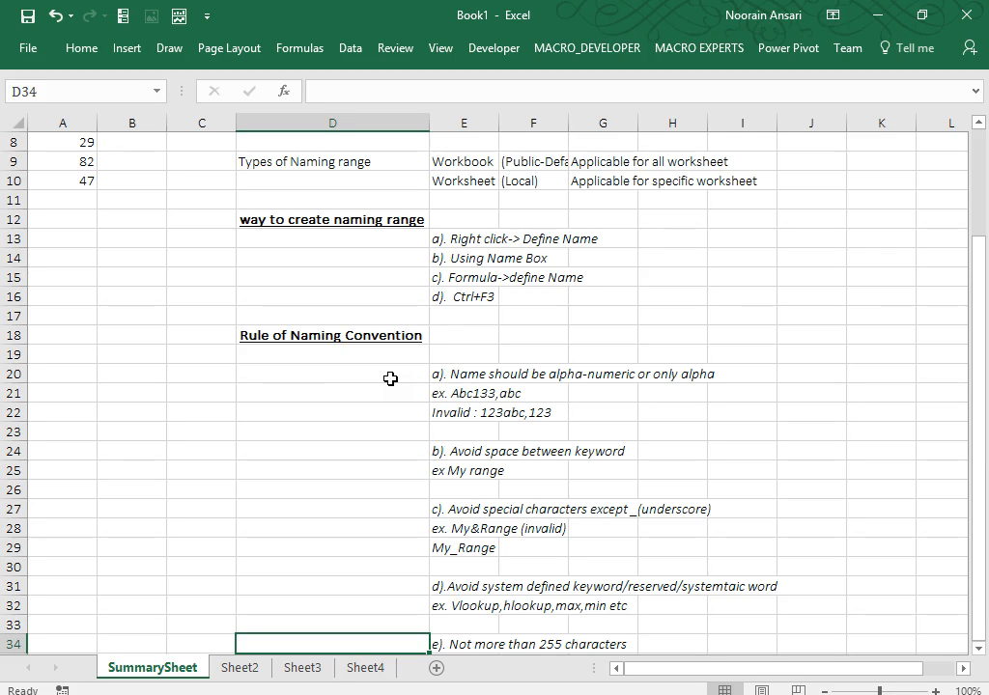
Rename the Sheet2 tab to NamingRange-1.
right_click(243, 666)
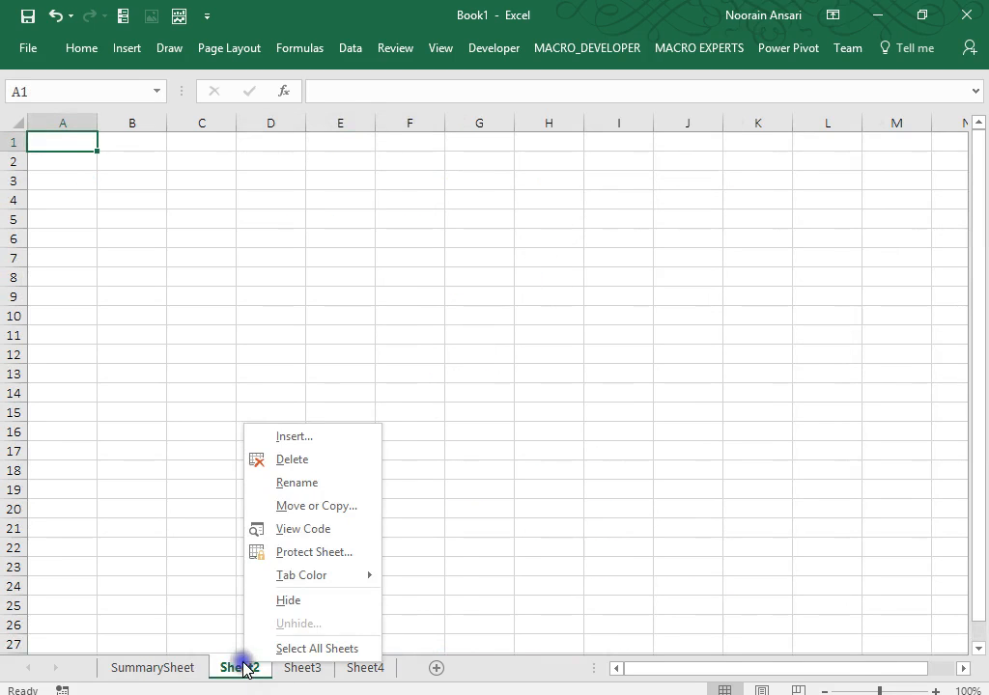
left_click(307, 489)
type("Namingrang")
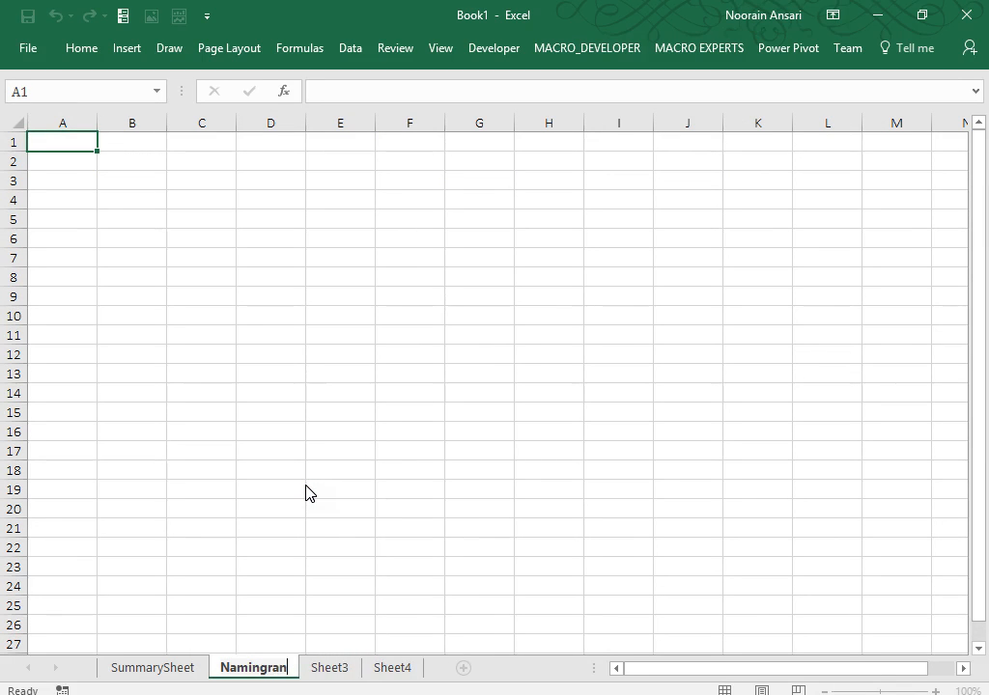
key("BackSpace")
key("BackSpace")
key("BackSpace")
key("BackSpace")
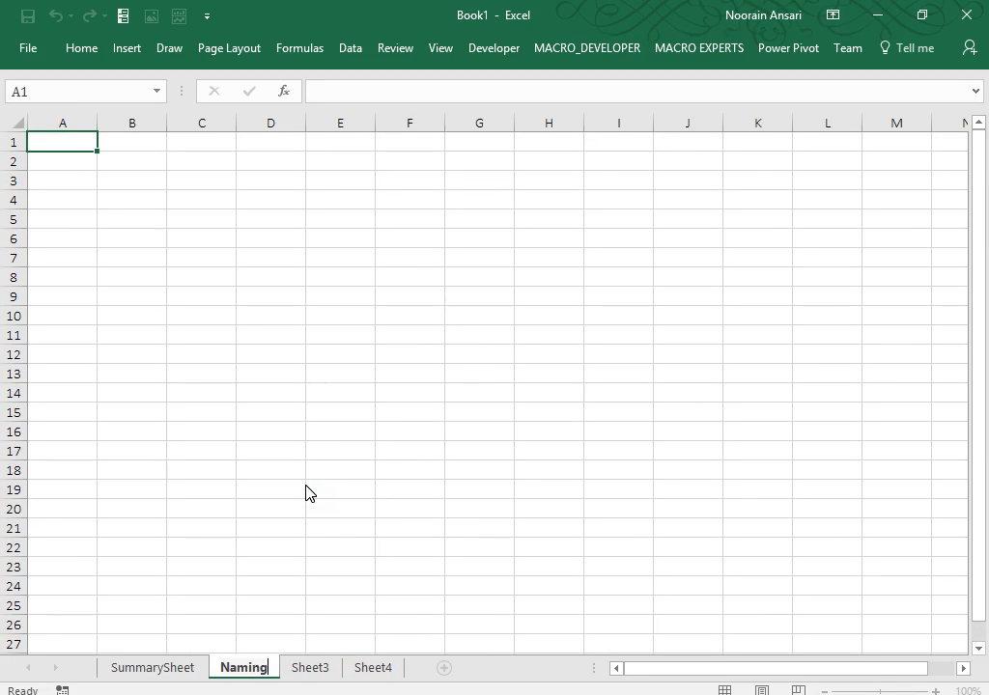
type("ran")
key("BackSpace")
key("BackSpace")
key("BackSpace")
type("R")
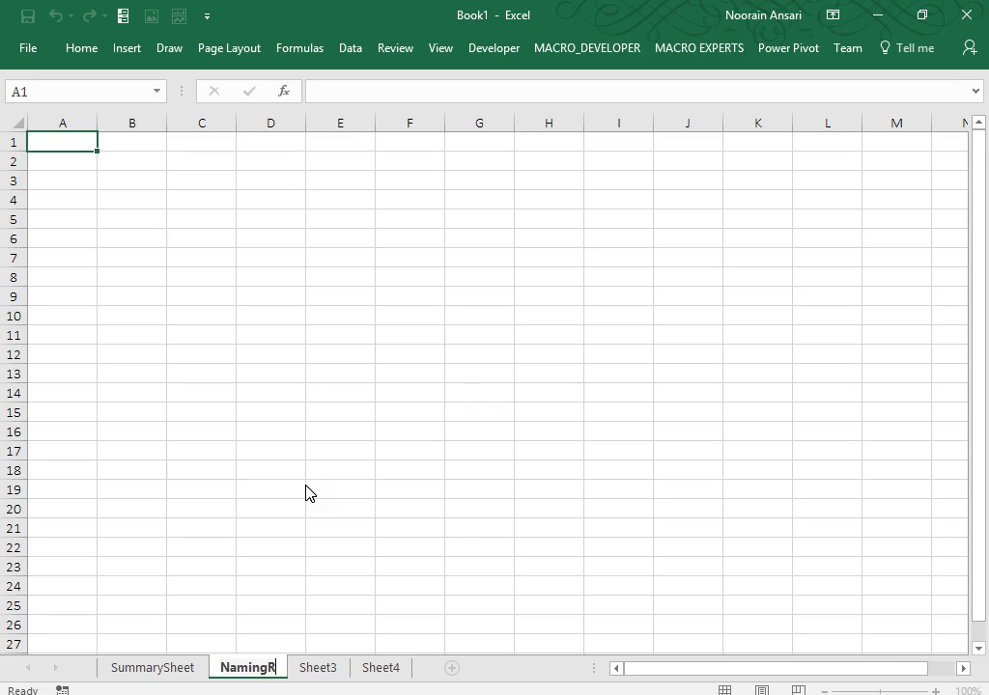
type("ange-1")
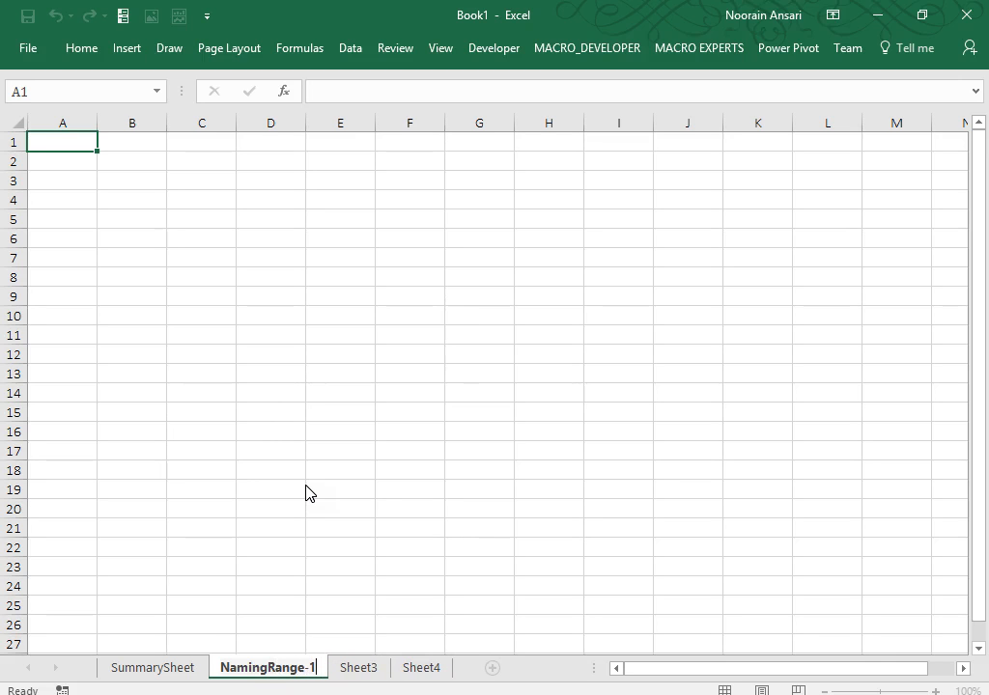
key("Return")
Zoom the NamingRange-1 sheet to about 118% and return to cell A1.
left_click(316, 293)
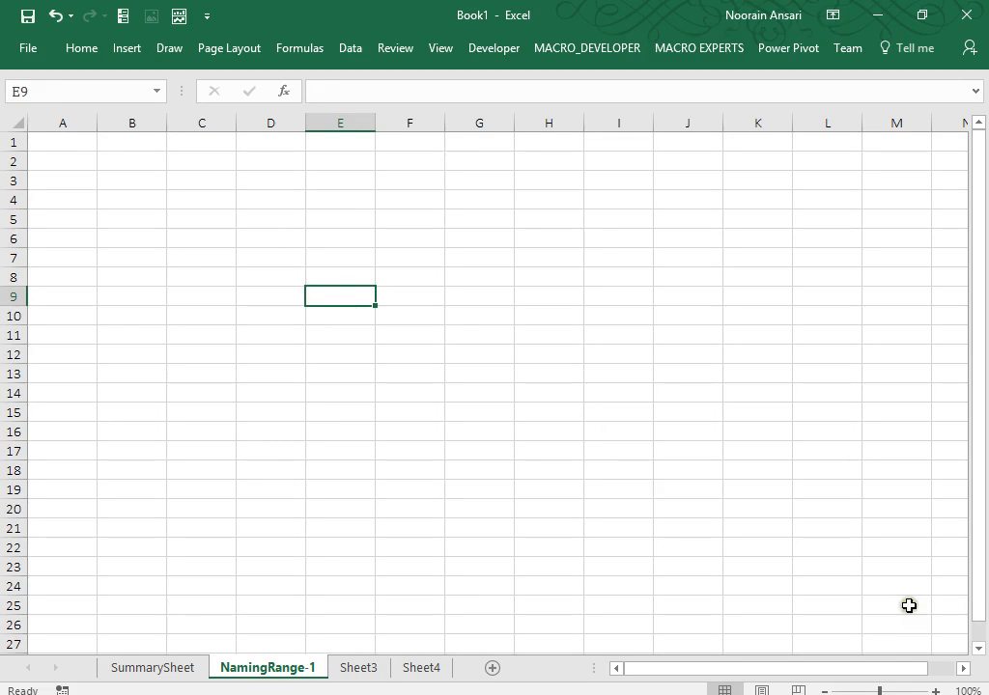
left_click_drag(879, 691, 883, 689)
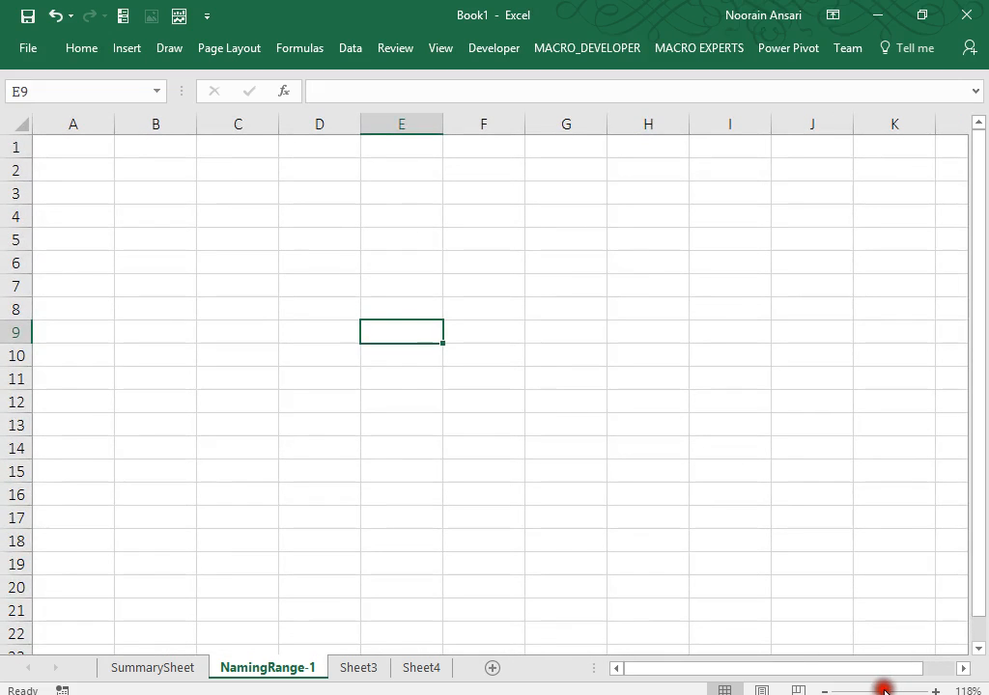
left_click(406, 397)
key("ctrl+Up")
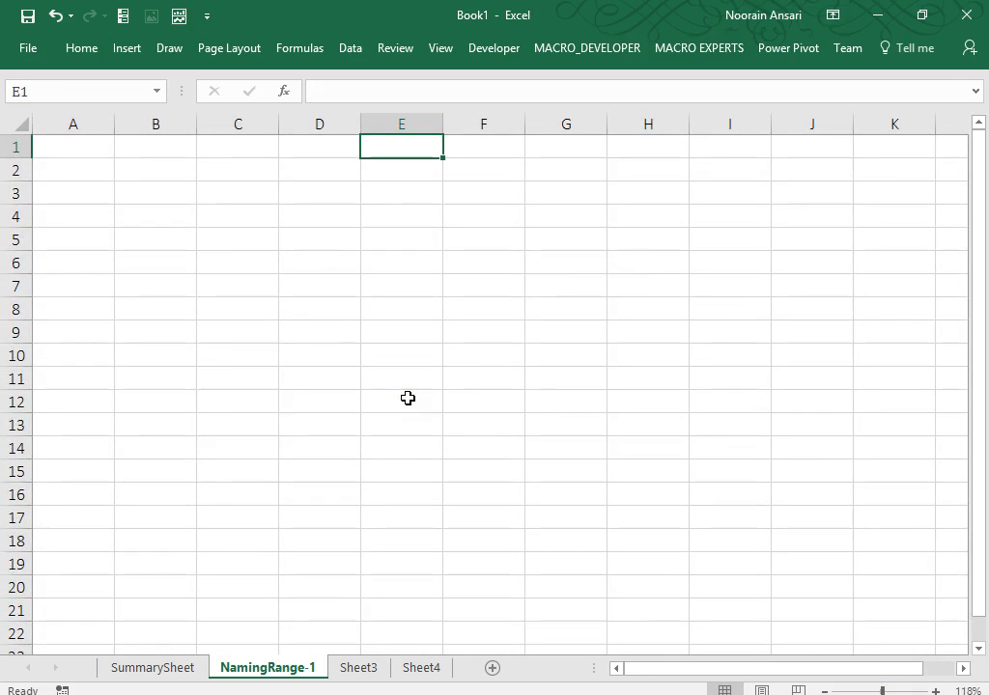
key("ctrl+Left")
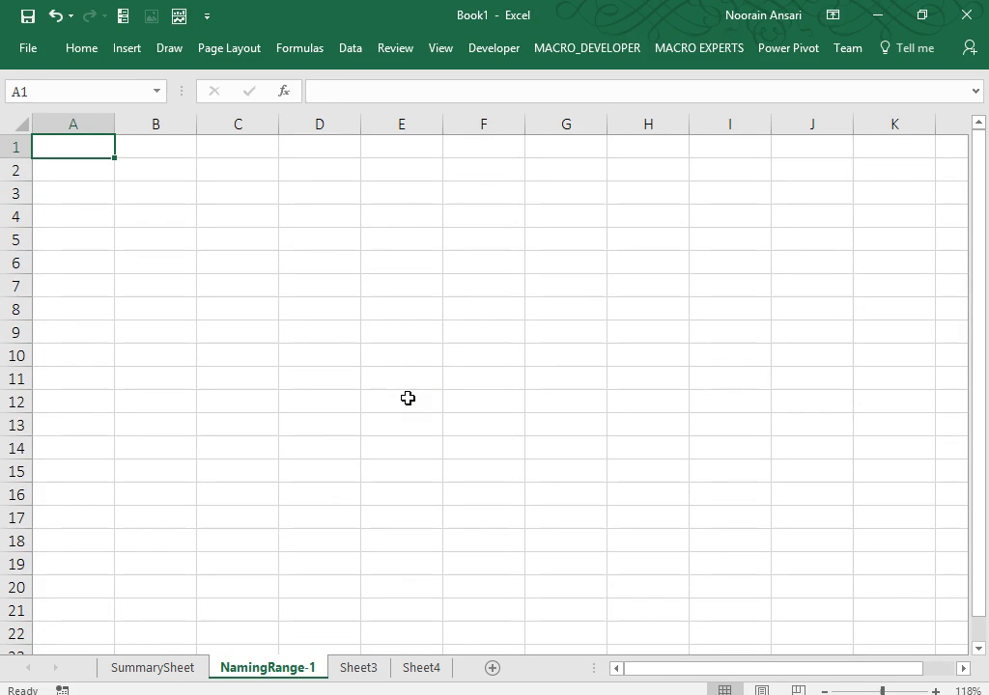
Enter the Company header in A1 and EXL, CSC, WNS, UHG in A2:A5.
type("Company")
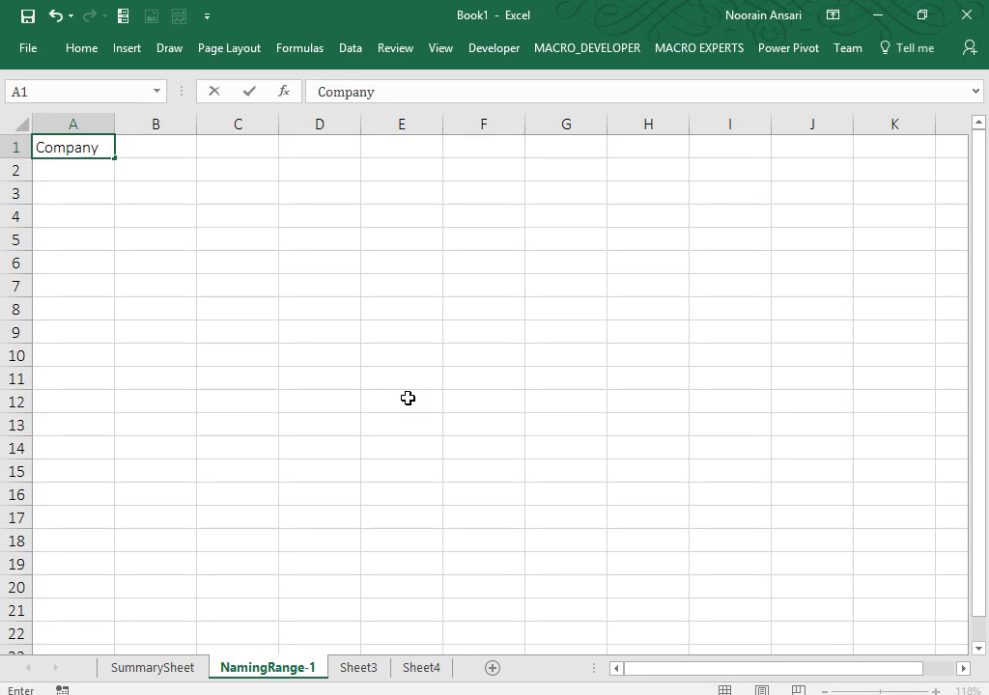
key("Return")
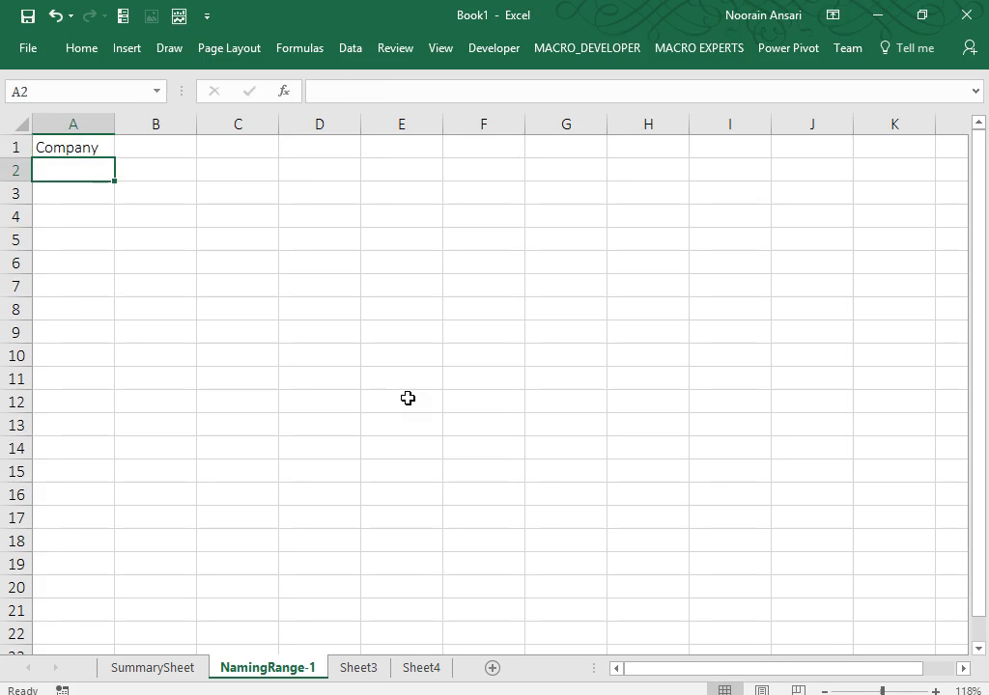
type("EXL")
key("Return")
type("CSC")
key("Return")
type("WNS")
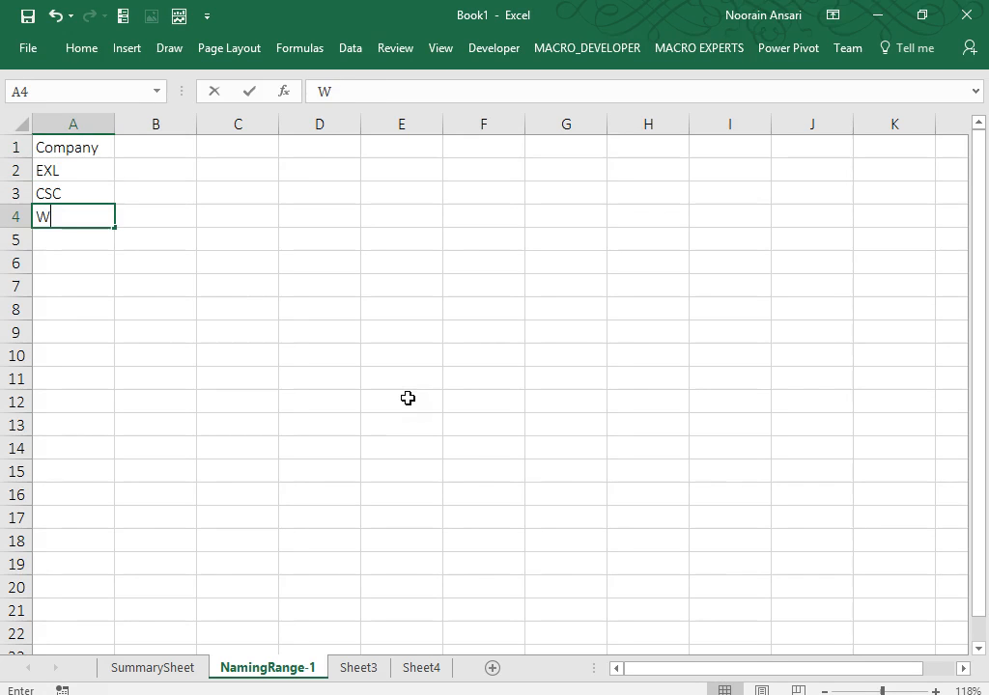
key("Return")
type("u")
key("BackSpace")
type("UHG")
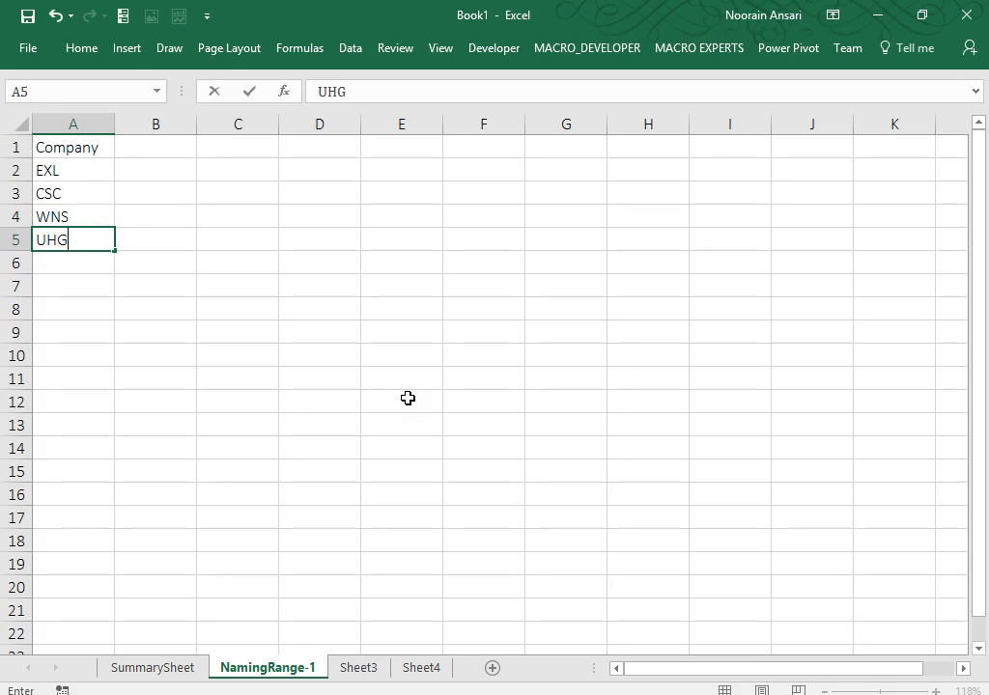
key("Return")
Add HCL, IBM, TCS, KPMG and PWC in A6:A10.
type("HCL")
key("Return")
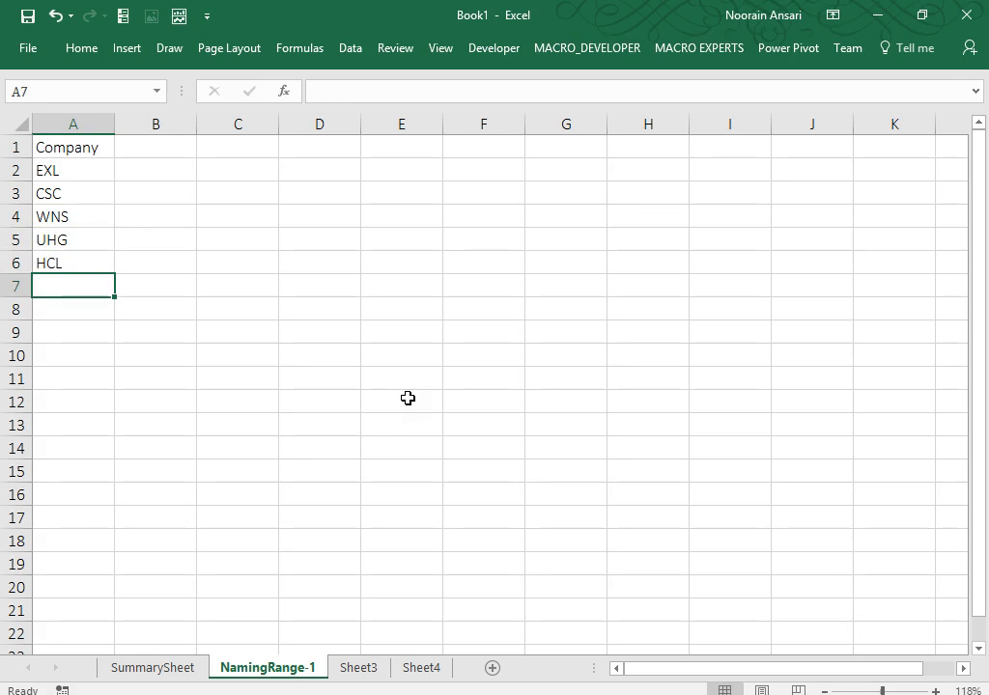
type("IBM")
key("Return")
type("TCS")
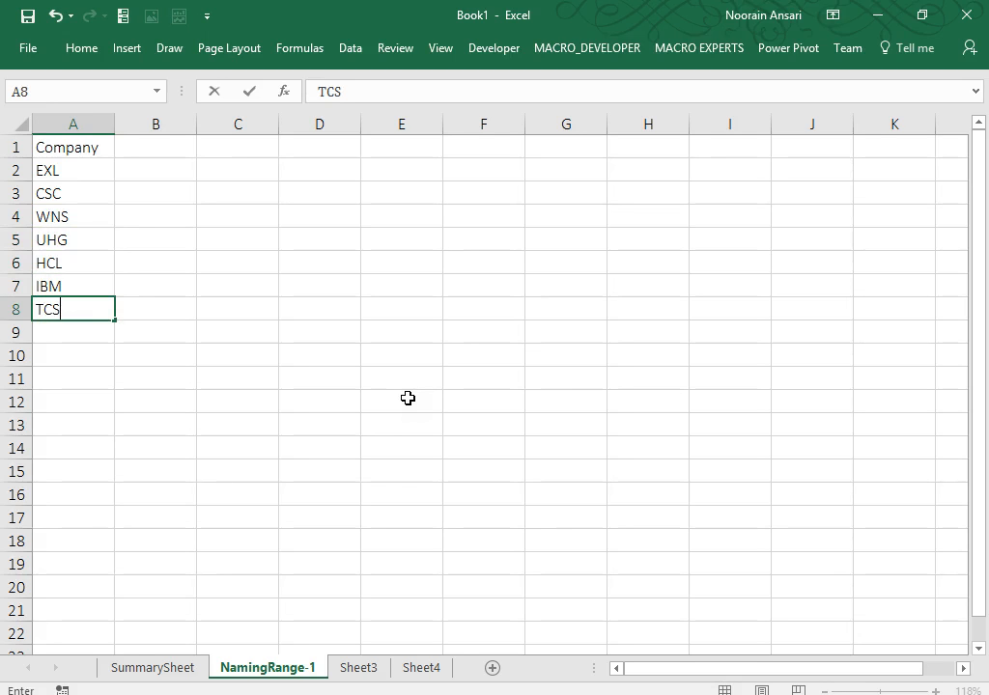
key("Return")
type("KPMG")
key("Return")
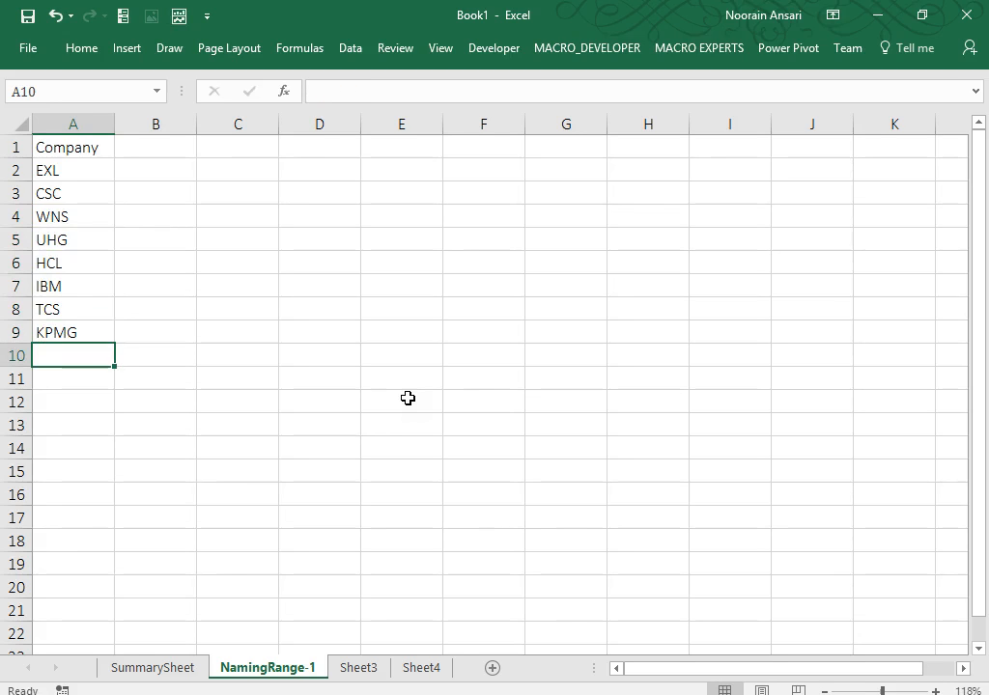
type("H")
key("BackSpace")
key("BackSpace")
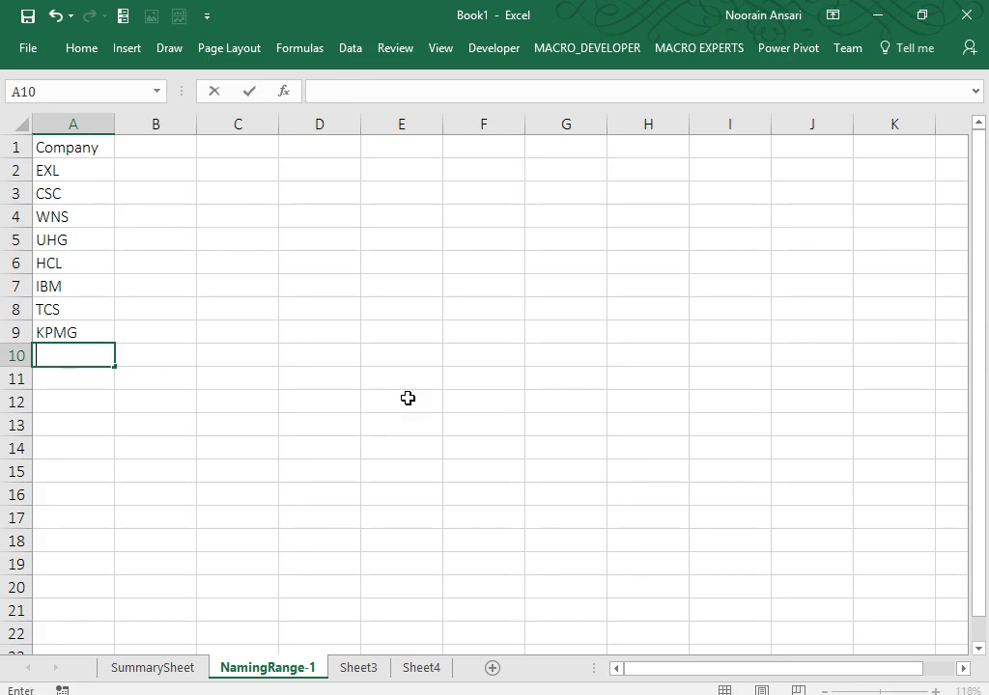
type("W")
key("BackSpace")
key("BackSpace")
type("PWC")
key("Return")
Select the nine company names in A2:A10.
key("Up")
key("ctrl+Up")
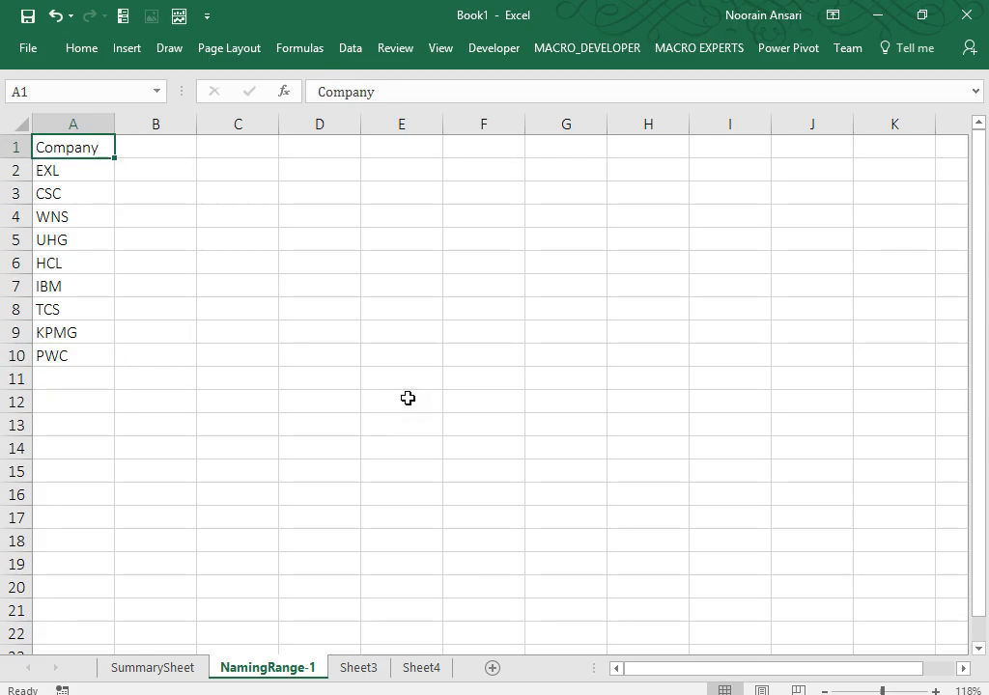
key("Down")
key("ctrl+shift+Down")
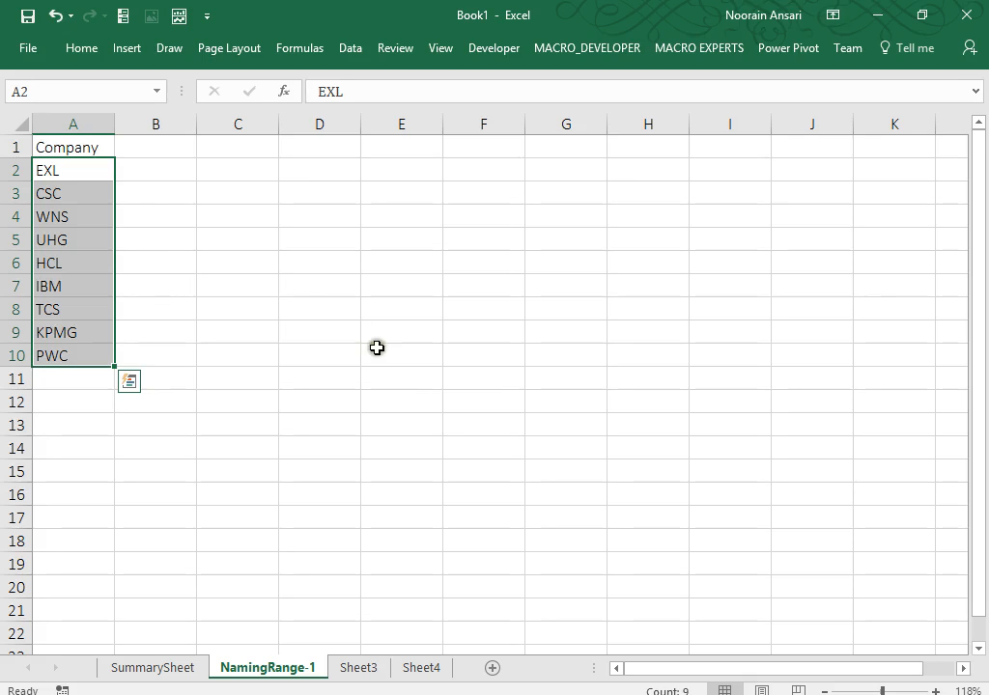
Name the selected range A2:A10 'company' using the Name Box.
left_click(25, 89)
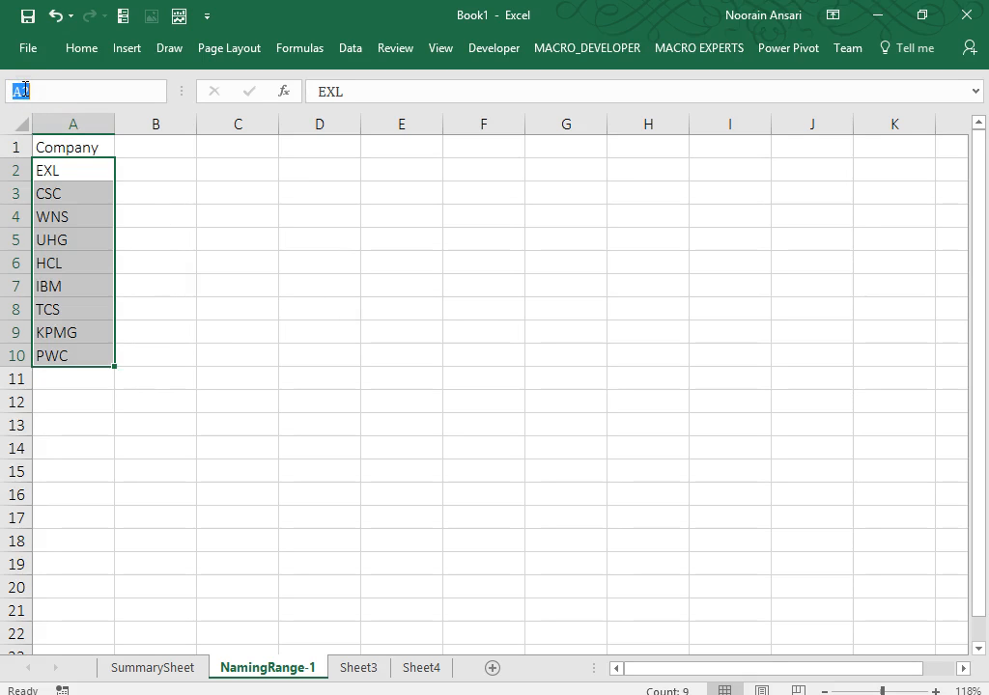
type("company")
key("Return")
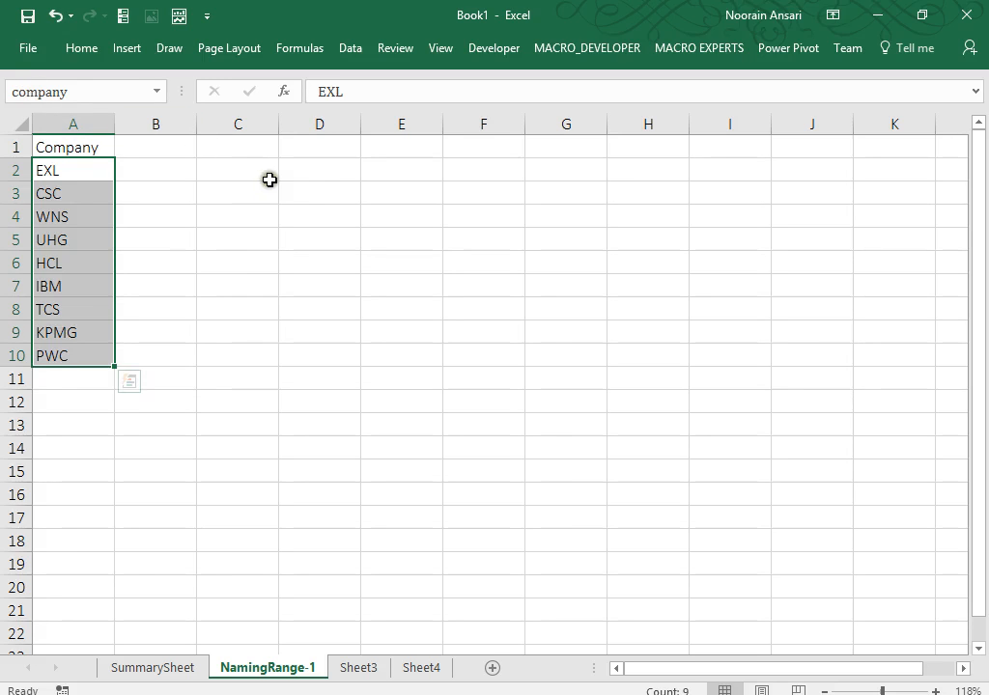
left_click(329, 189)
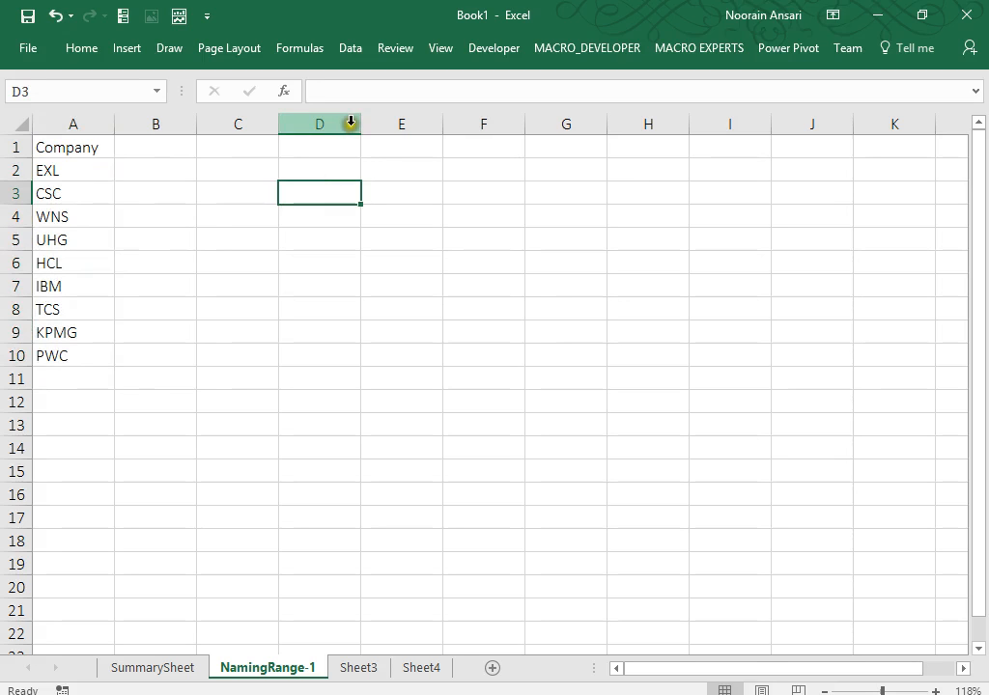
Open Data Validation for D3 and set Allow to List.
left_click(475, 51)
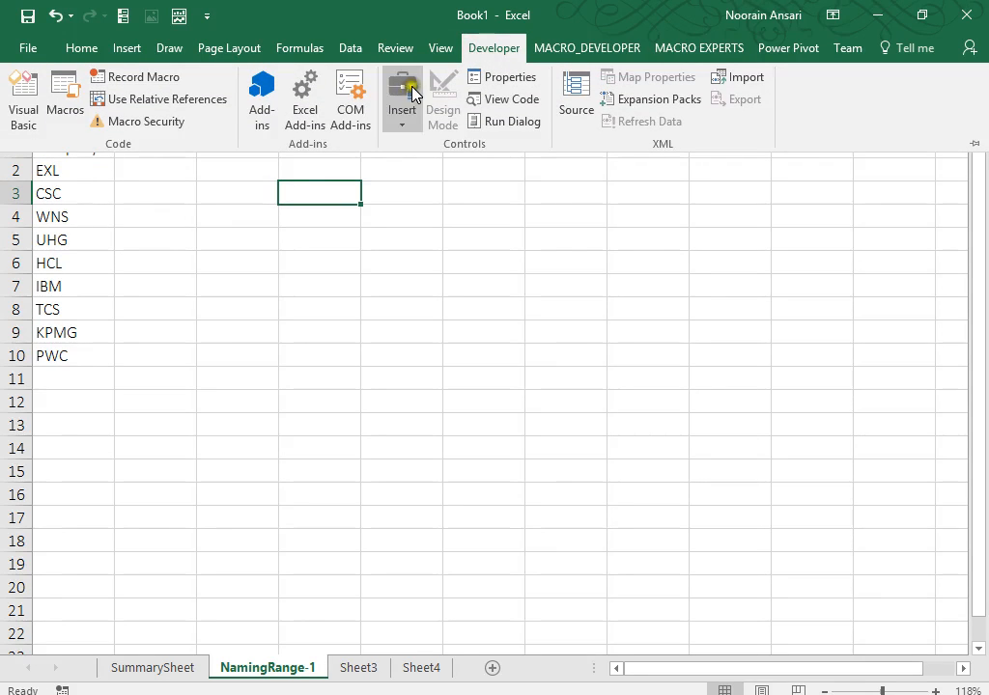
left_click(399, 128)
left_click(311, 186)
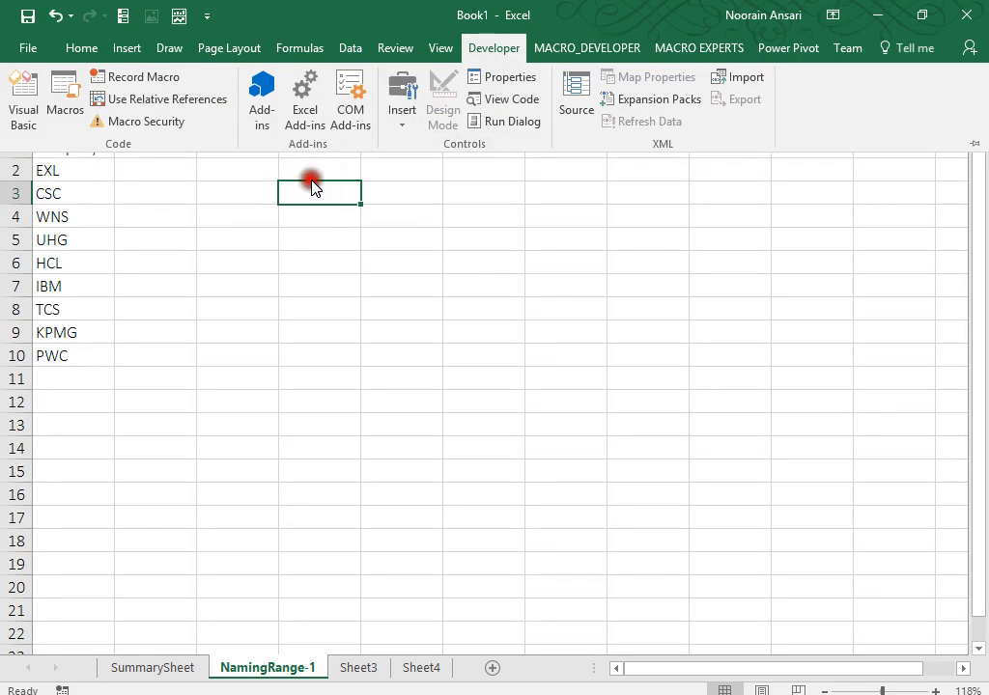
left_click(345, 48)
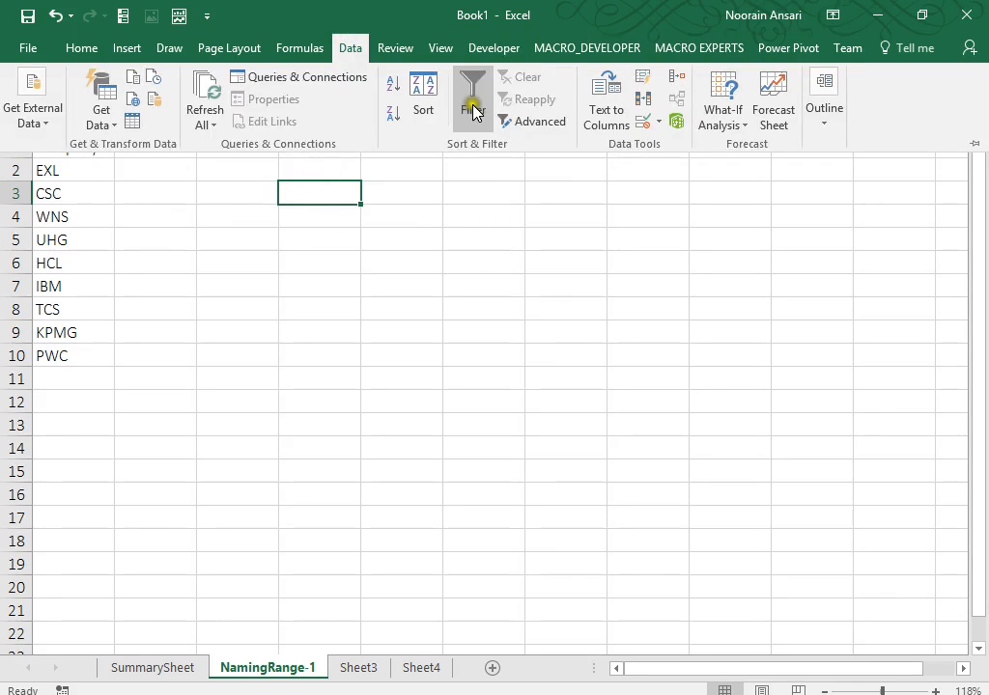
left_click(658, 122)
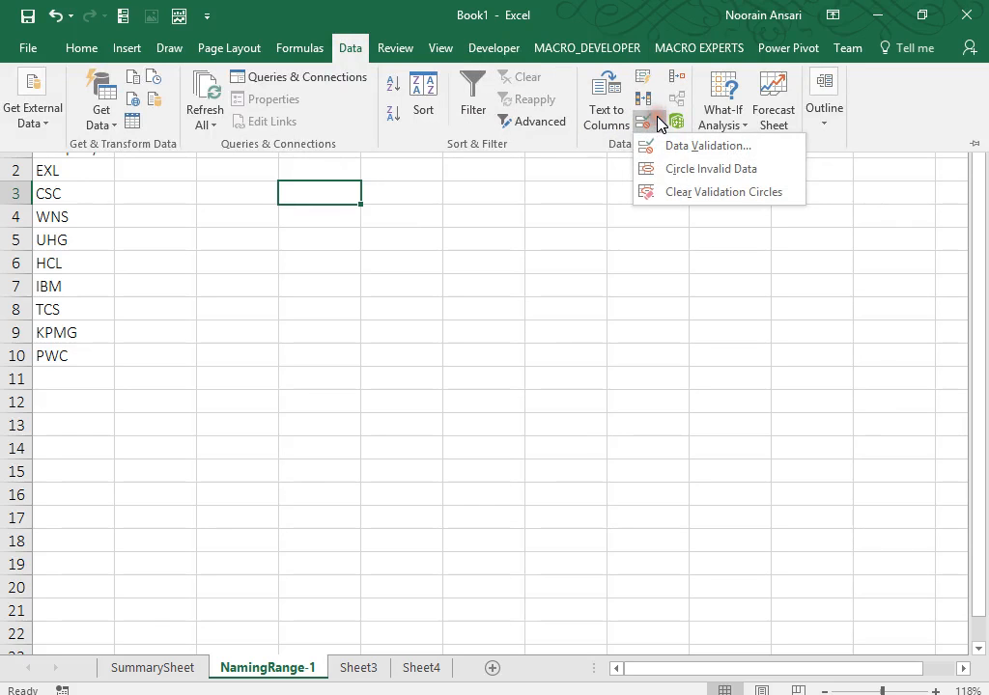
left_click(661, 147)
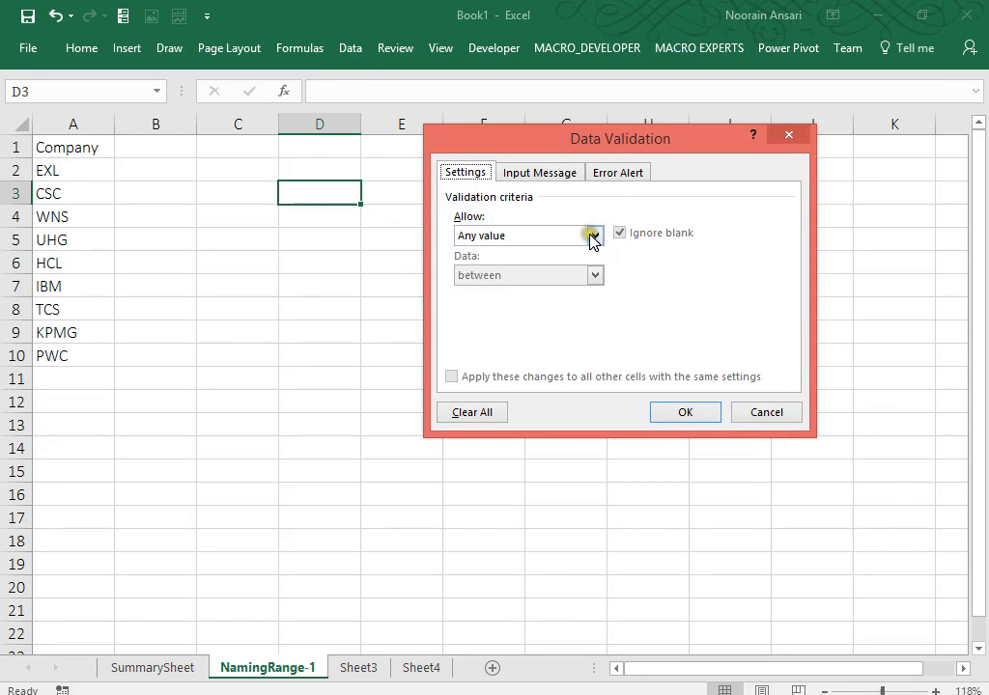
left_click(593, 235)
left_click(478, 292)
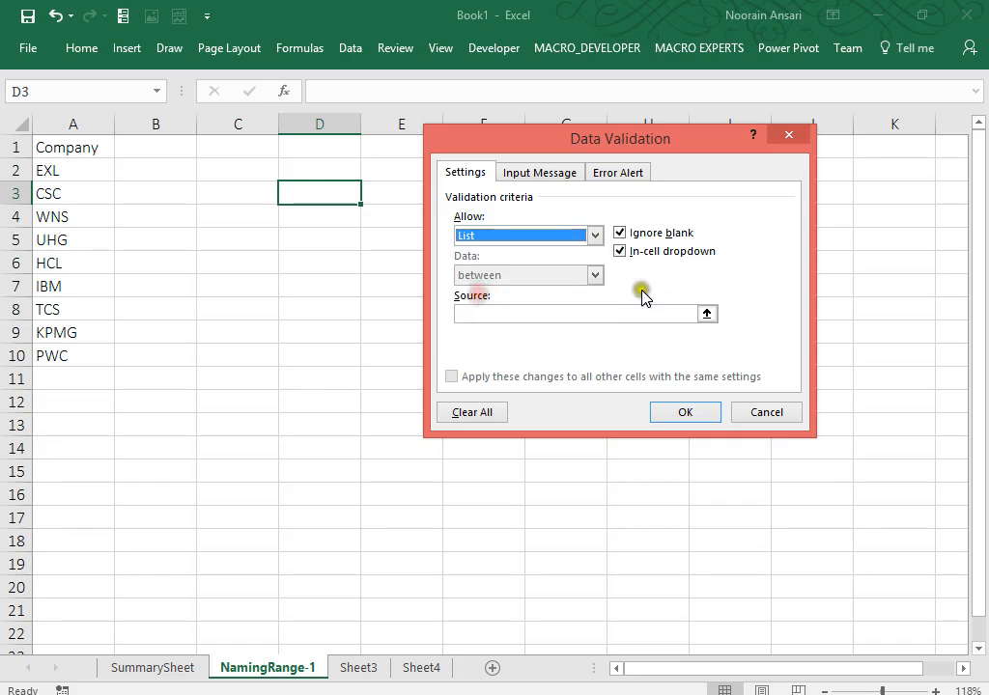
Use the company cells A2:A10 as the list source, apply it, and test D3's dropdown.
left_click(709, 317)
left_click_drag(60, 170, 60, 353)
key("Return")
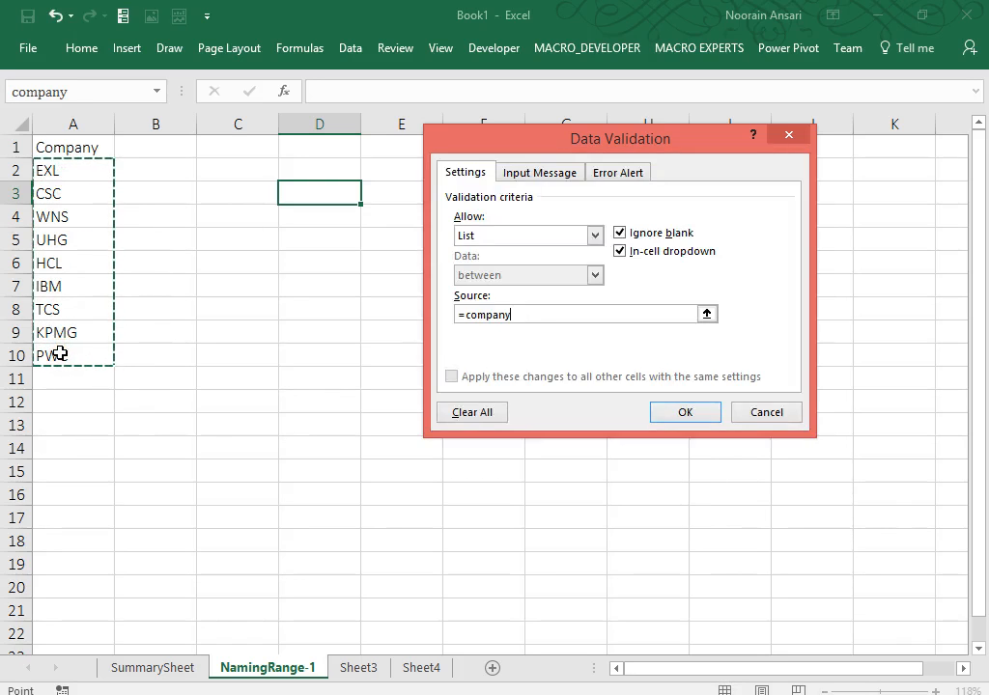
key("Return")
left_click(370, 195)
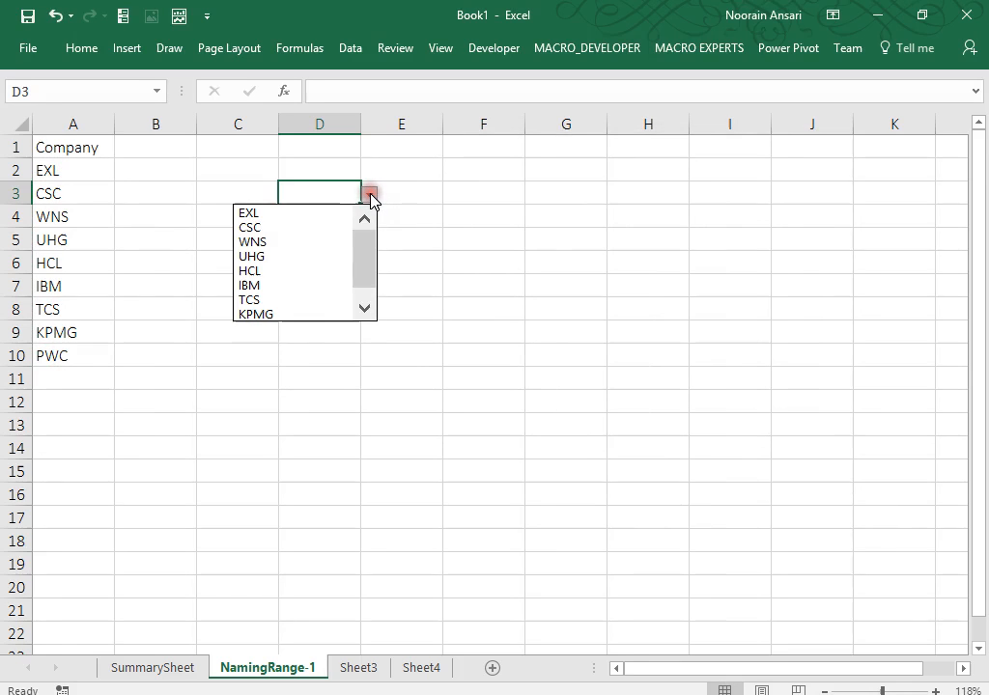
mouse_move(369, 242)
left_mouse_down()
mouse_move(364, 283)
mouse_move(371, 215)
mouse_move(369, 245)
left_mouse_up()
Label cell D2 'Company'.
left_click(421, 183)
left_click(335, 162)
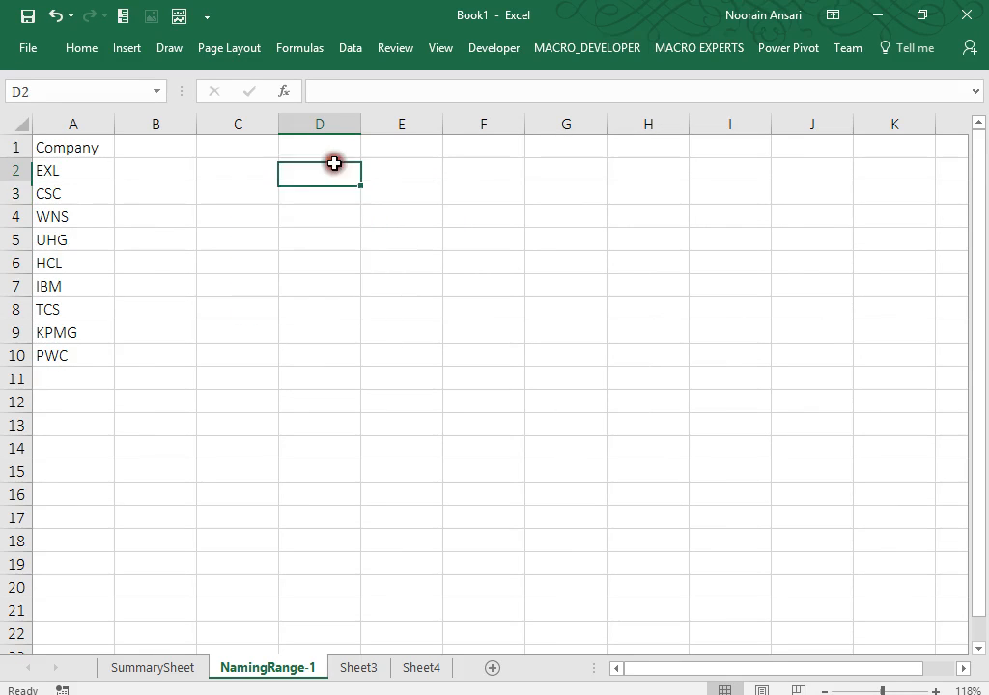
type("Company")
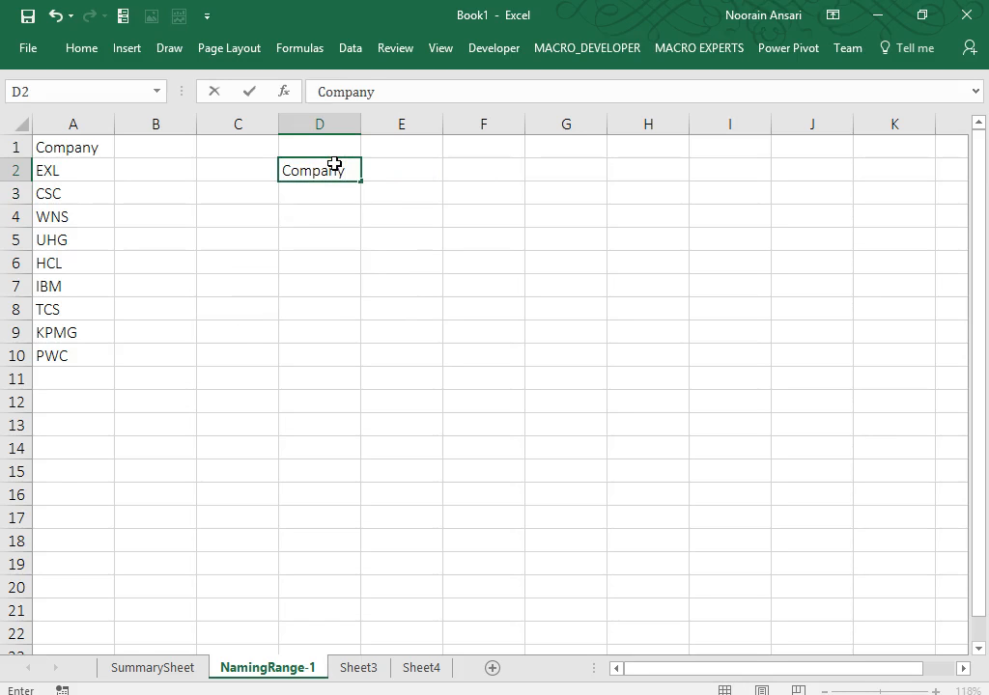
key("Return")
Choose UHG from D3's dropdown list.
key("alt+Down")
key("Down")
key("Return")
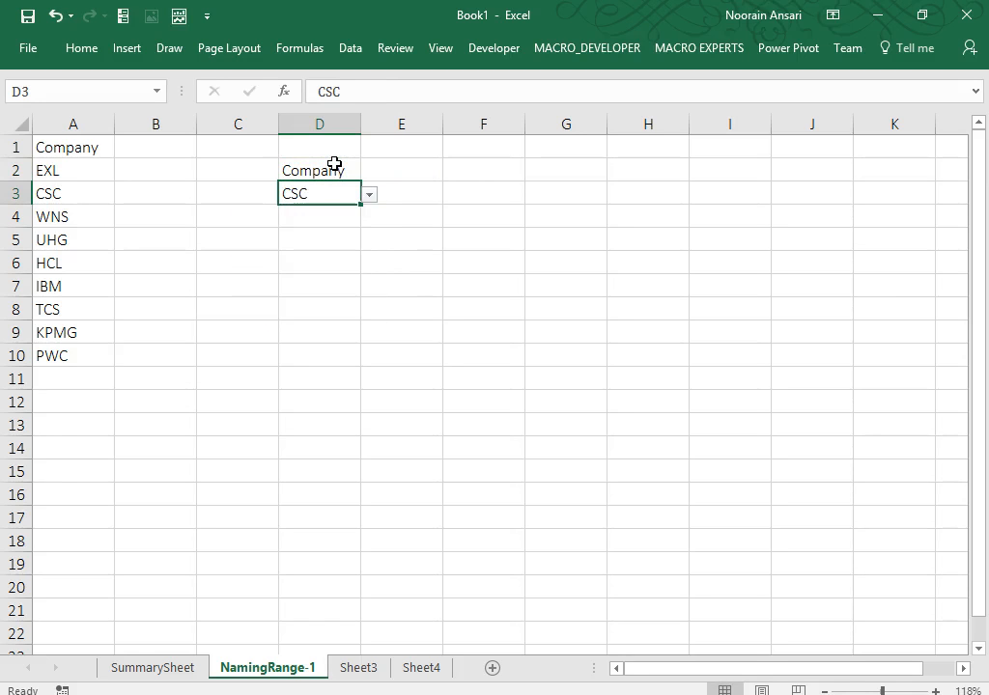
key("alt+Down")
key("Down")
key("Down")
key("Return")
Put a thick outside border around D2:D3.
left_click_drag(327, 166, 331, 189)
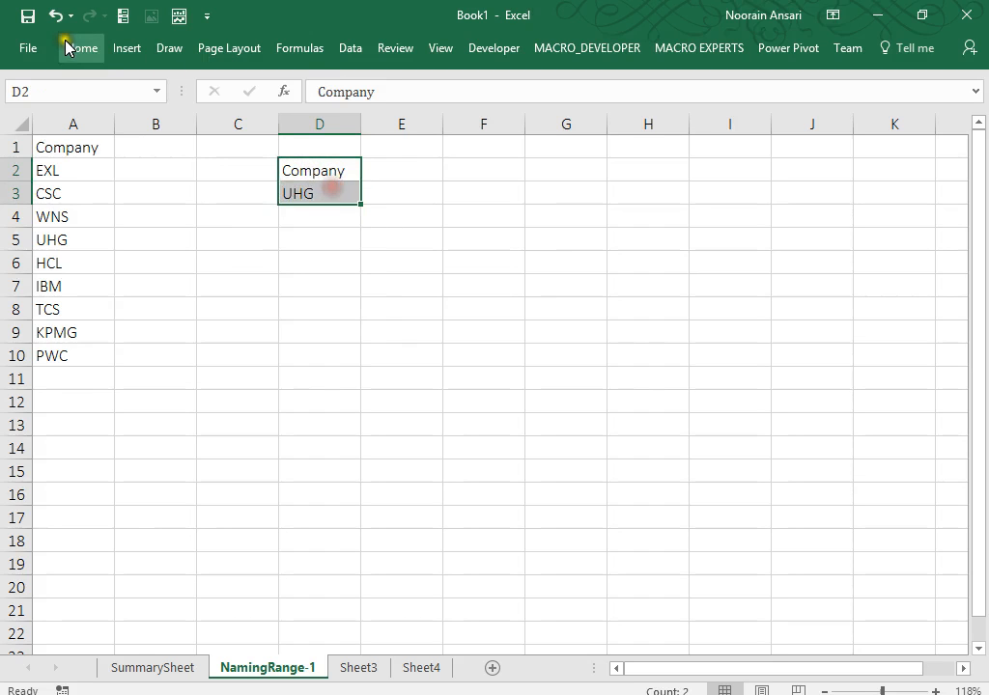
left_click(79, 48)
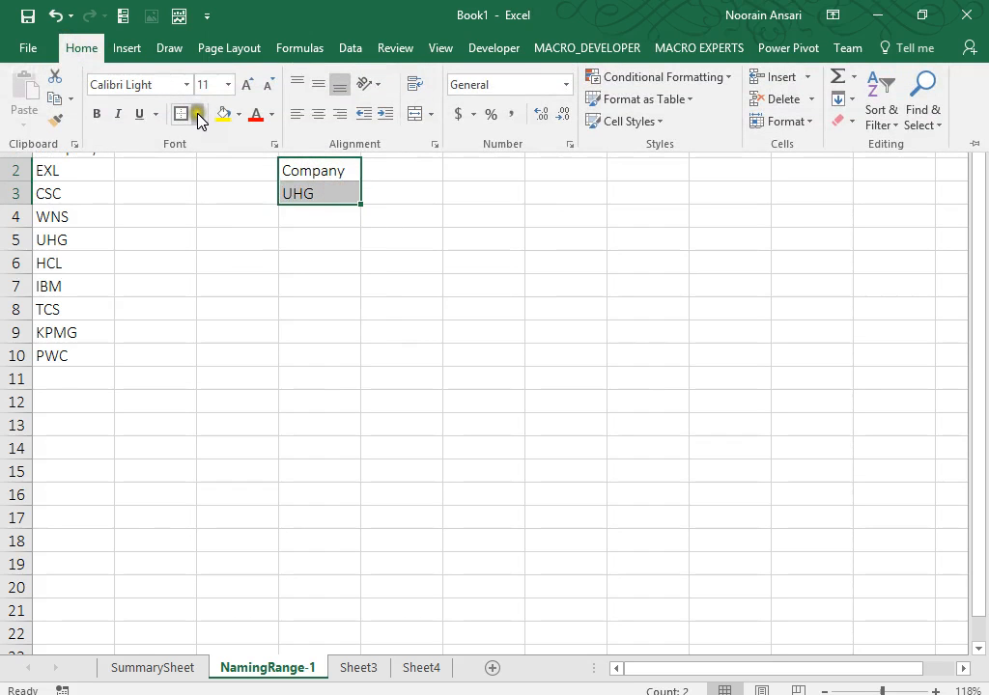
left_click(198, 114)
left_click(198, 327)
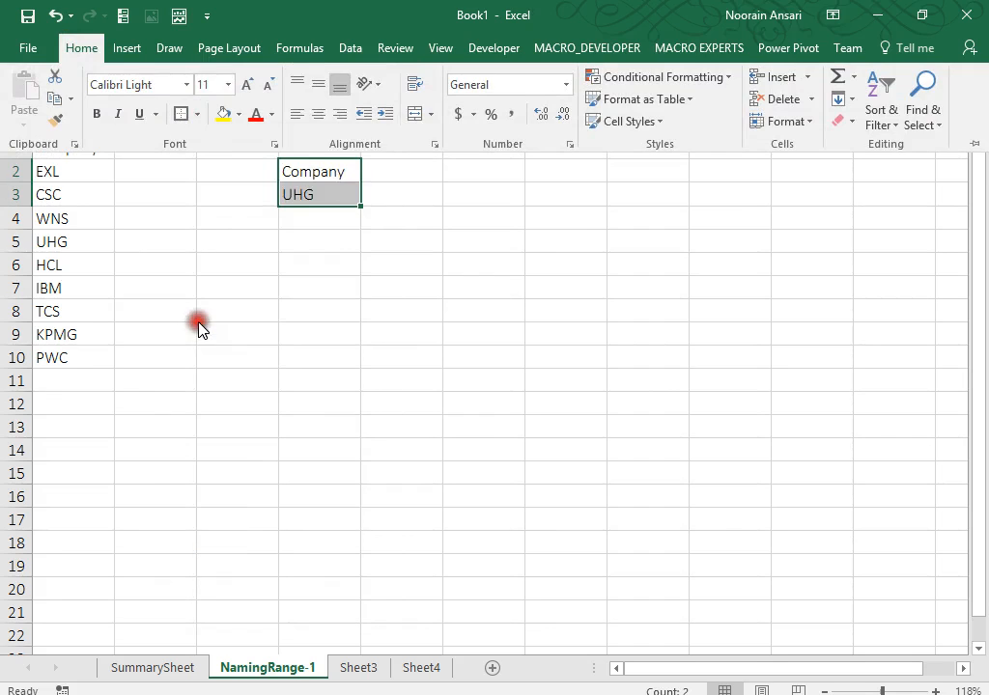
Inspect the new border and confirm D3 still shows its dropdown.
left_click(340, 272)
left_click(364, 283)
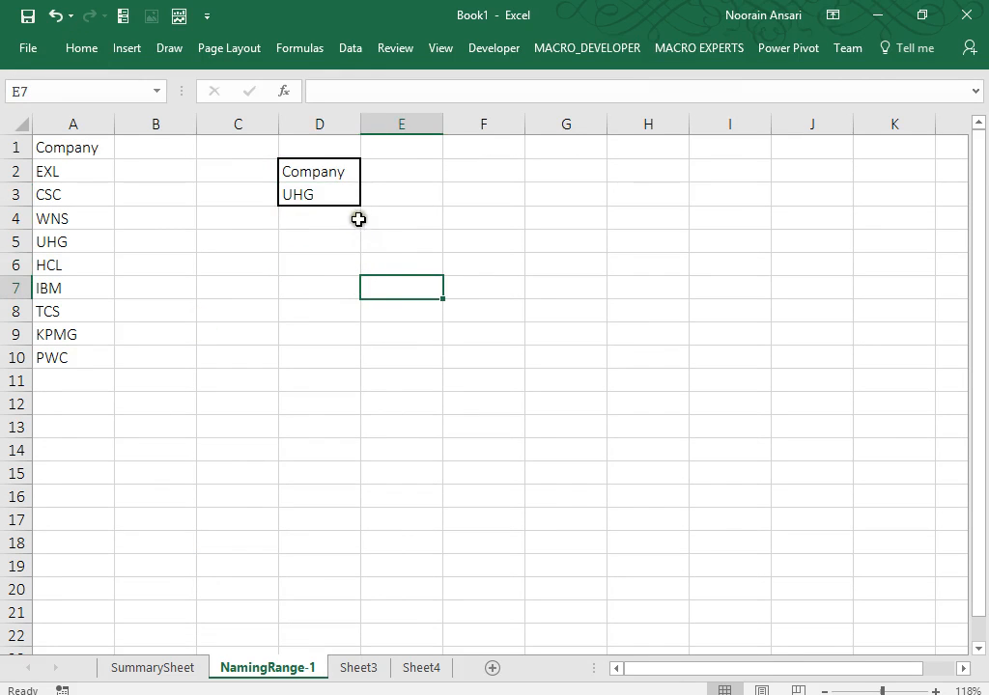
left_click(326, 201)
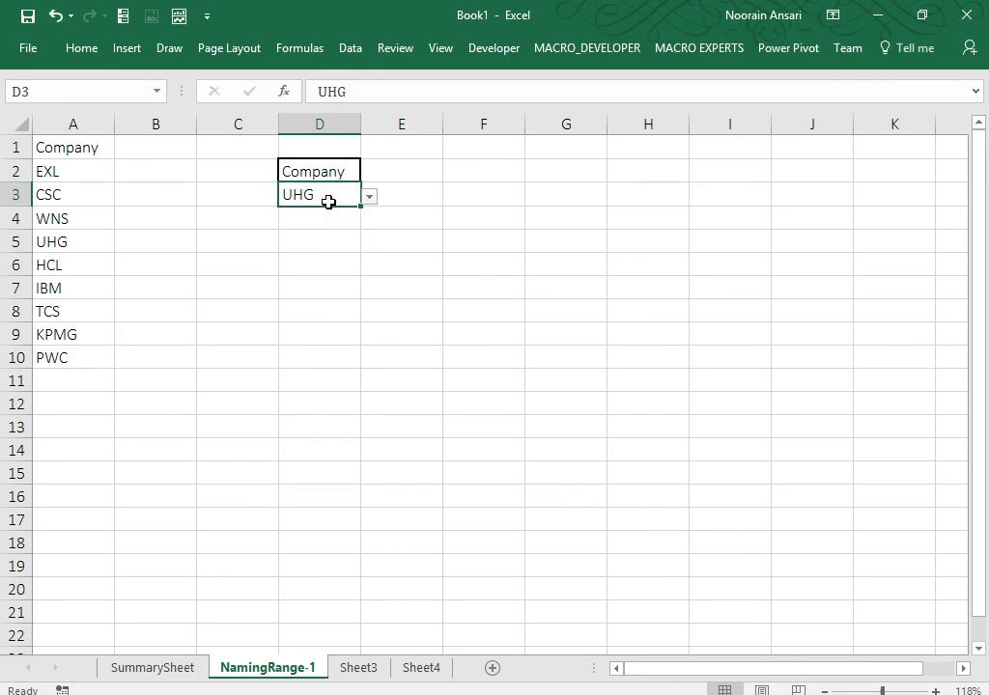
left_click(331, 164)
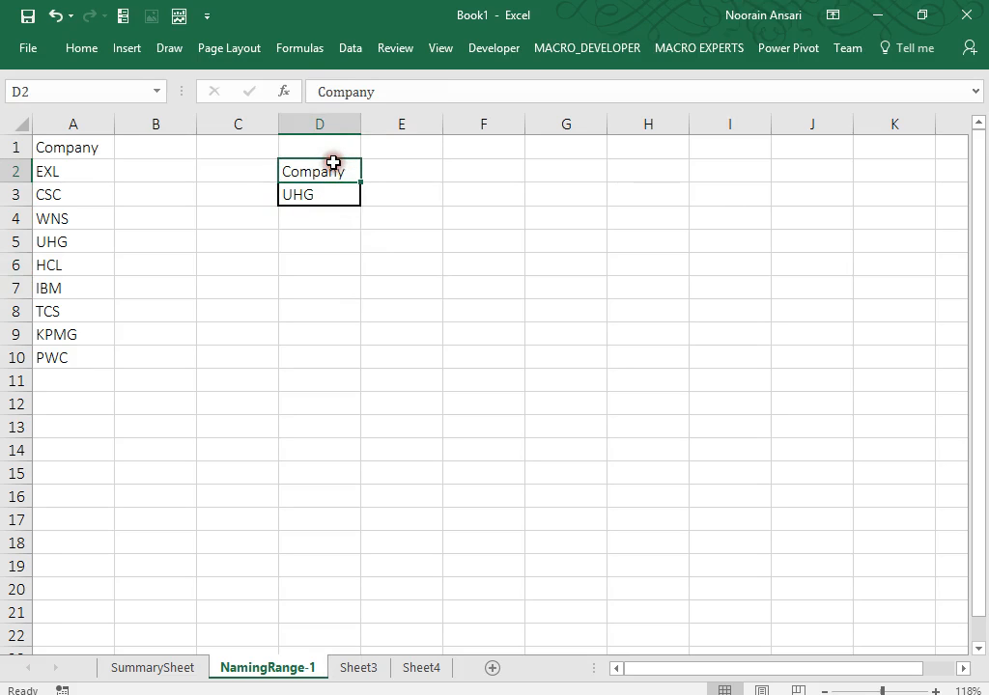
left_click(309, 292)
left_click(356, 188)
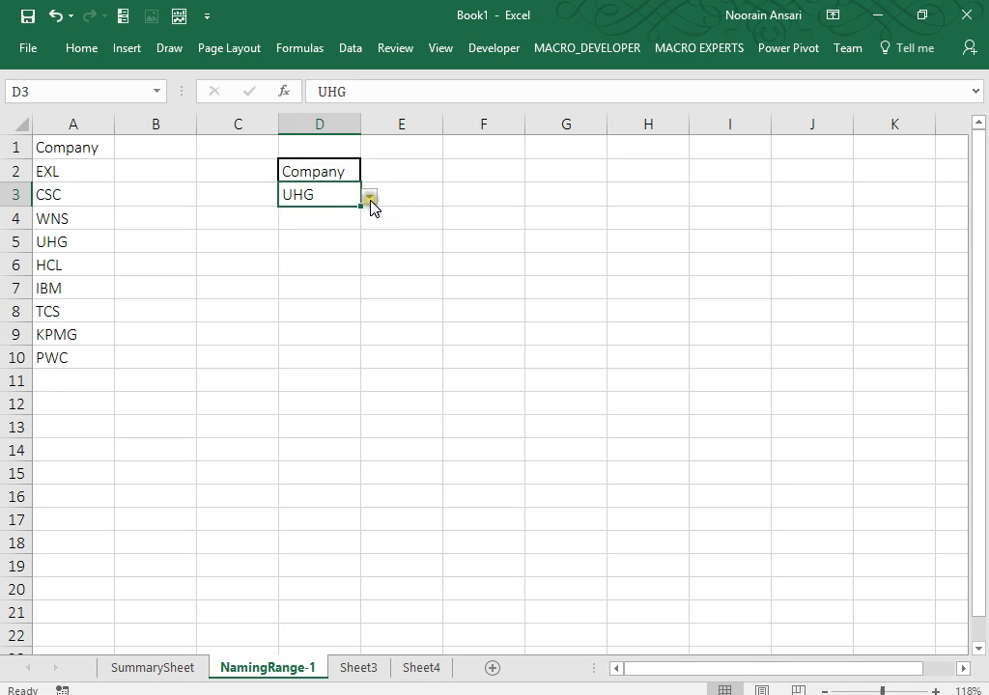
Review D3's company choices without changing them, then bring up the Developer ribbon.
left_click(369, 200)
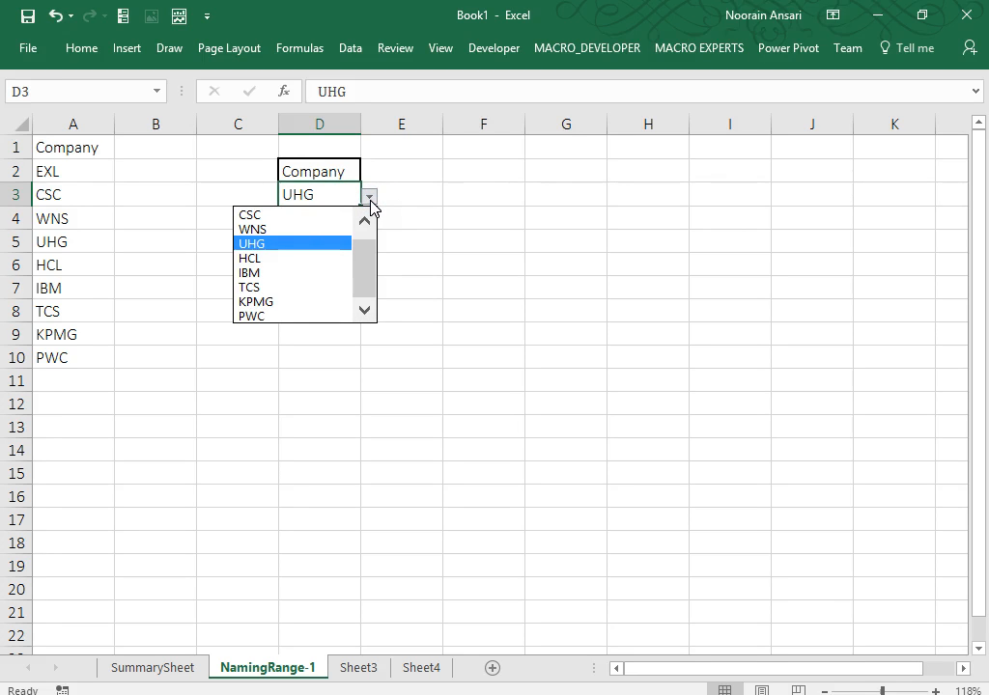
left_click(371, 199)
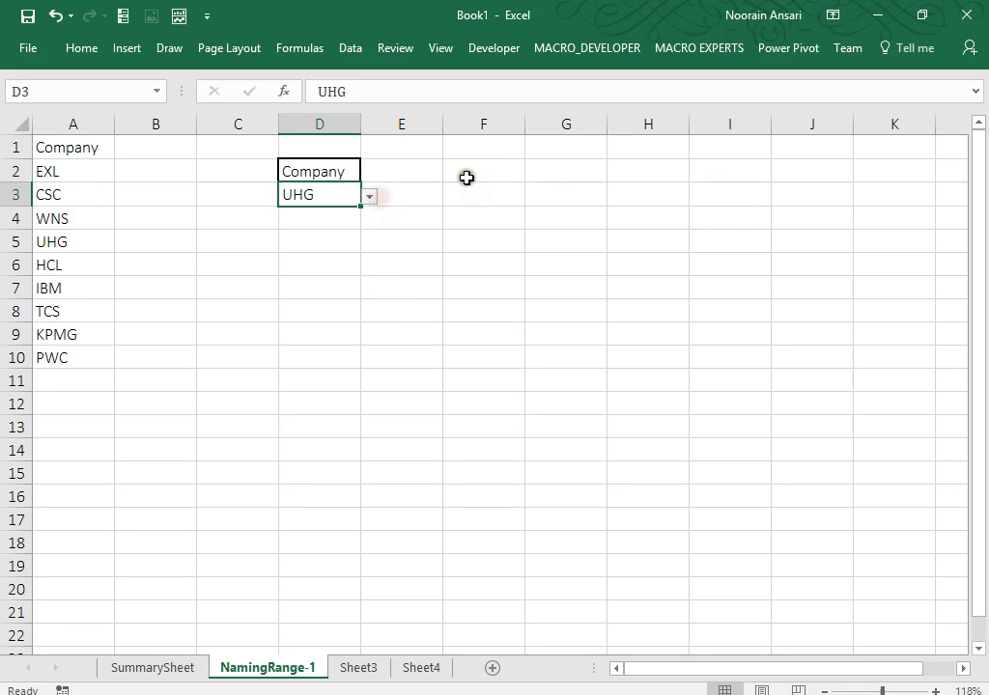
left_click(474, 185)
left_click(495, 54)
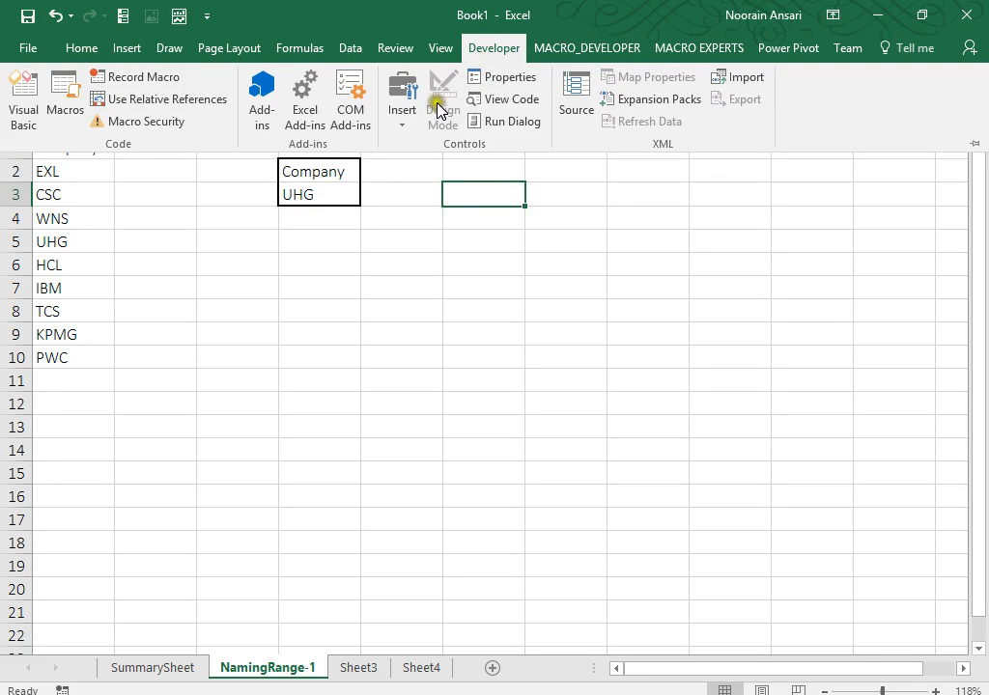
Draw an empty Combo Box form control beside the company box across columns E to G.
left_click(402, 120)
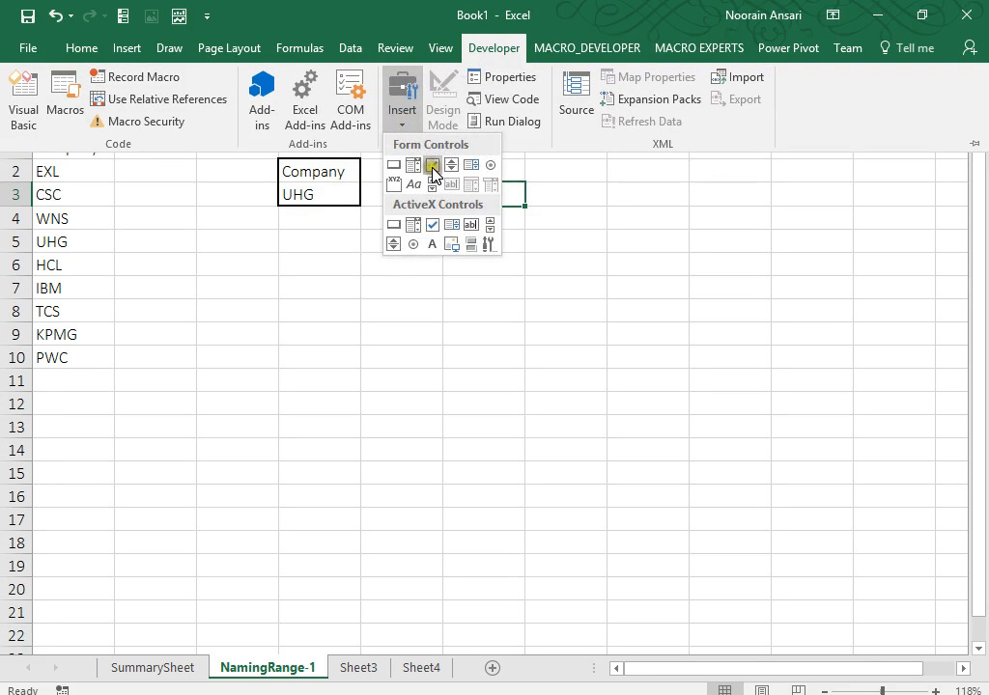
left_click(418, 166)
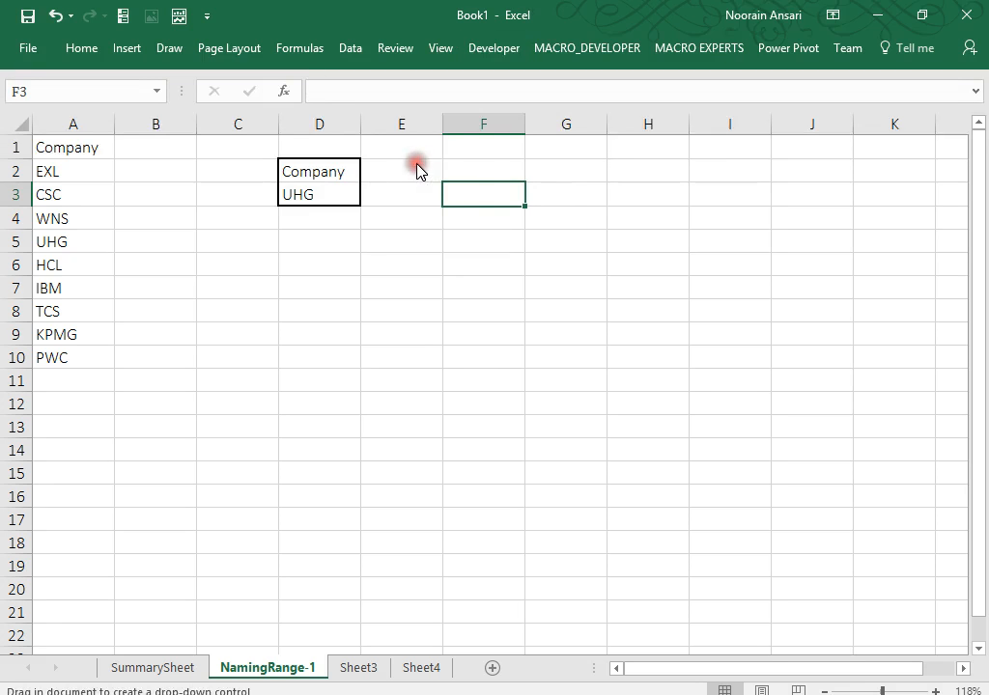
left_click_drag(435, 186, 561, 266)
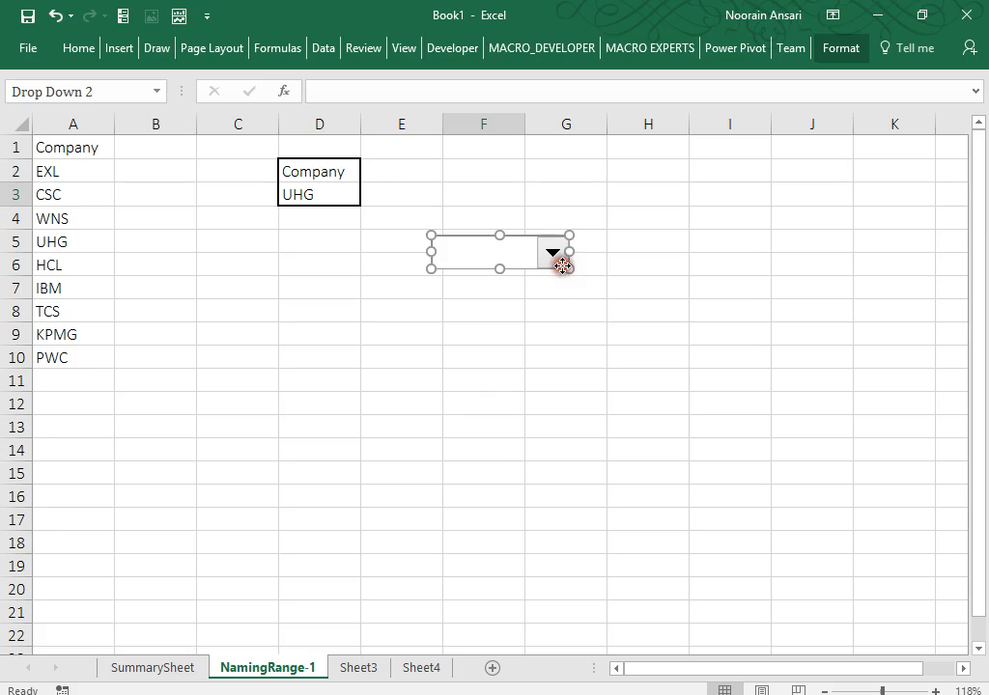
left_click(321, 48)
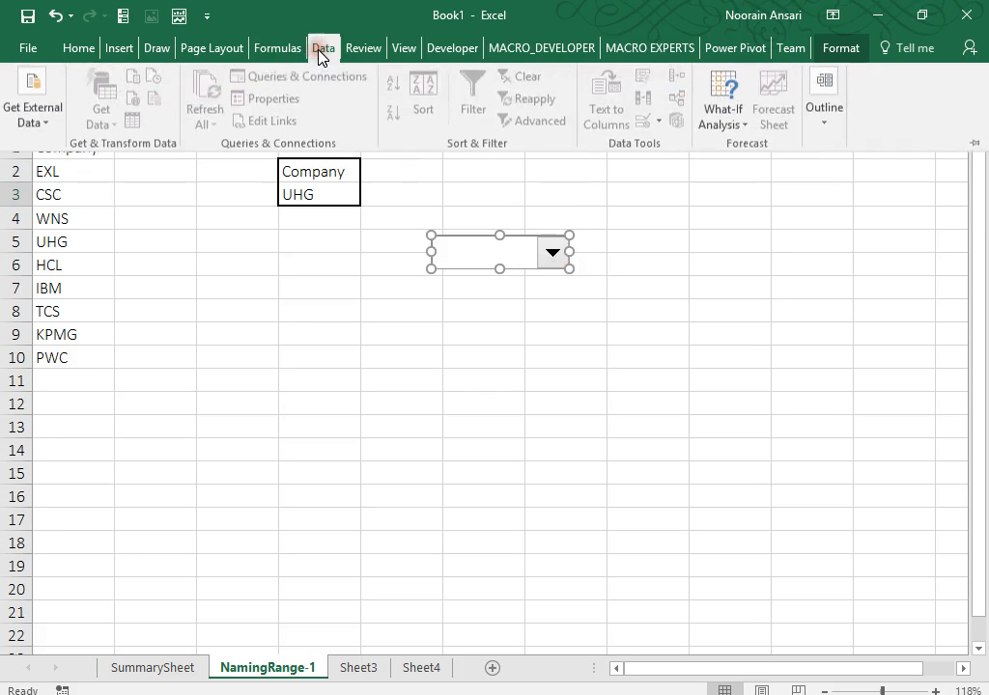
left_click(122, 49)
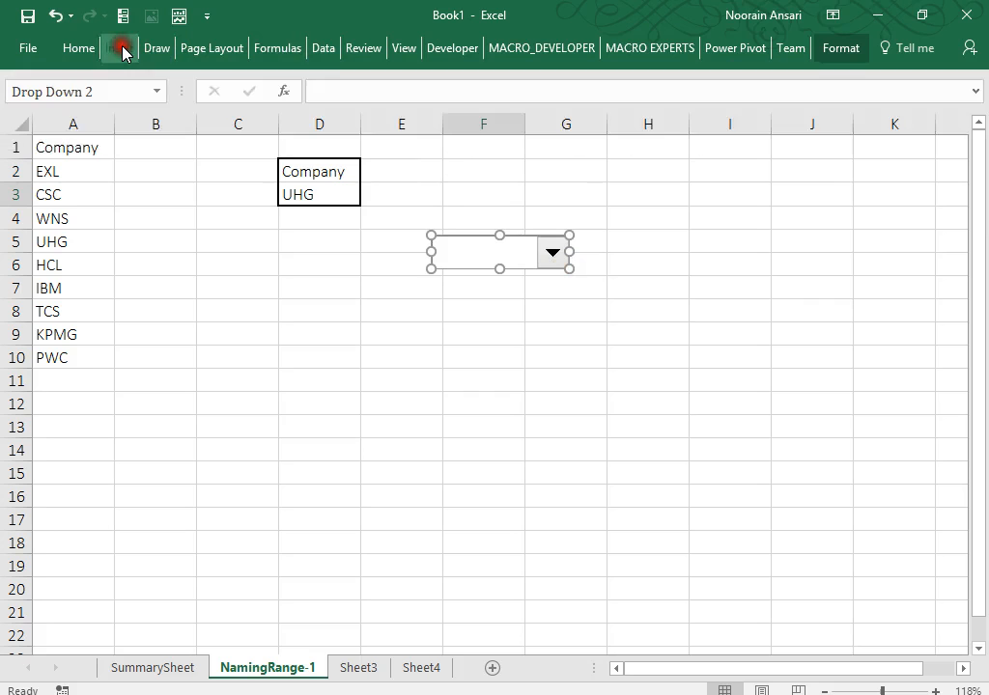
Draw a blue rectangle shape over cells E2 to G4.
left_click(122, 49)
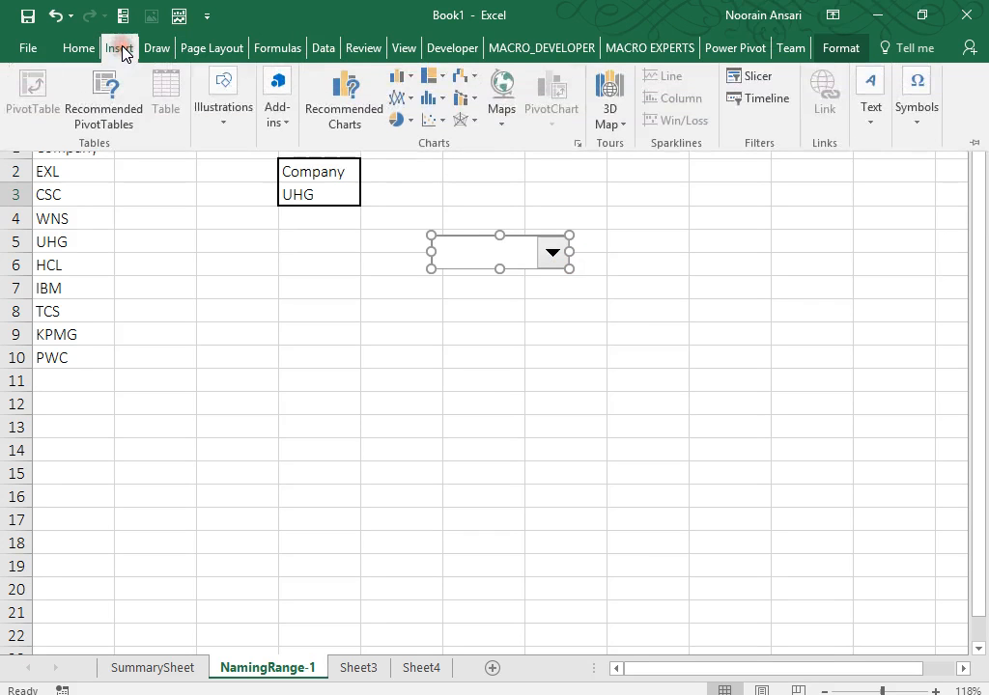
left_click(224, 123)
left_click(303, 203)
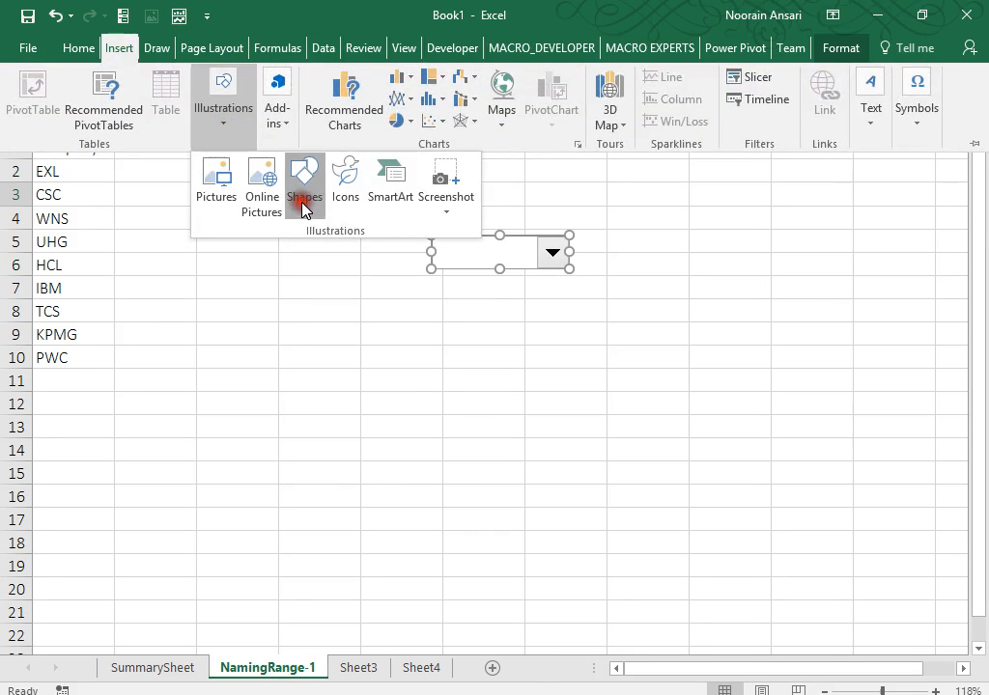
left_click(353, 255)
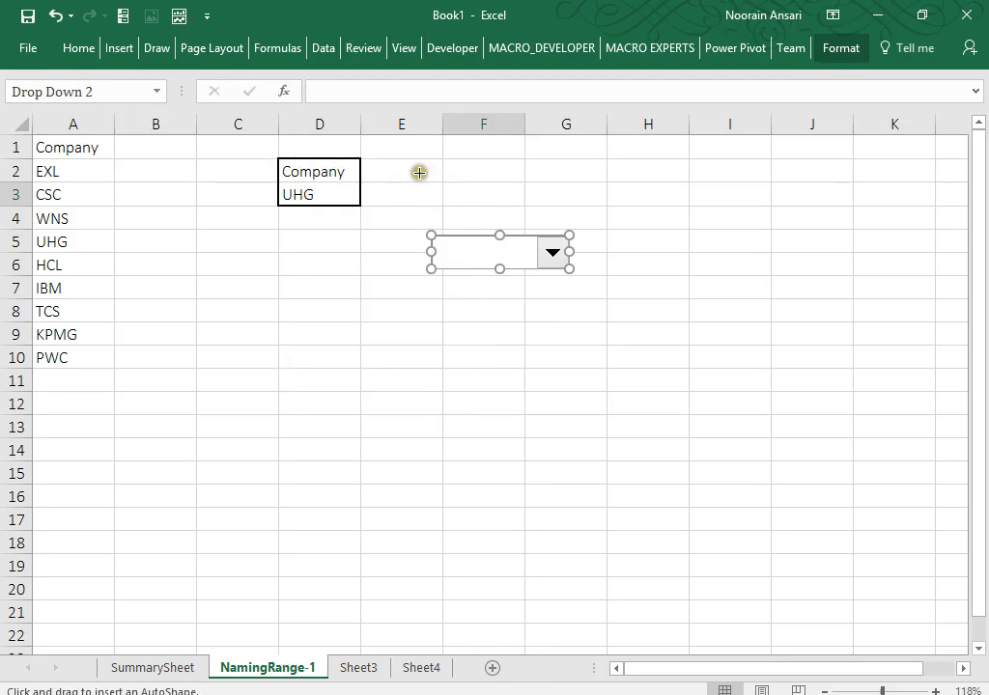
left_click_drag(418, 173, 592, 221)
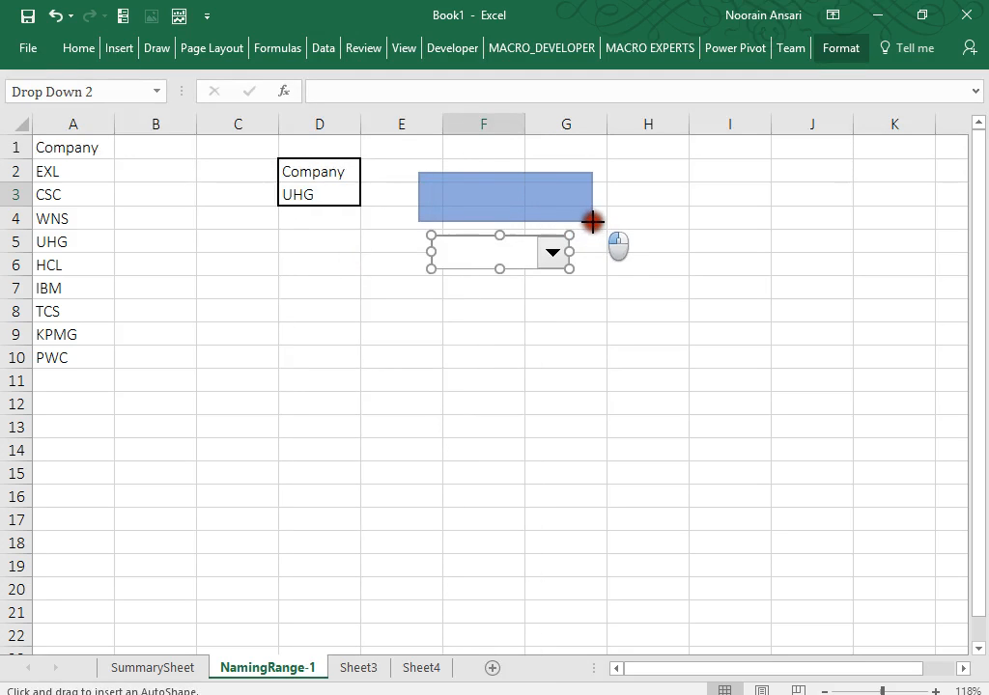
Move the combo box up into the rectangle and send the rectangle to back.
right_click(533, 256)
left_click(511, 254)
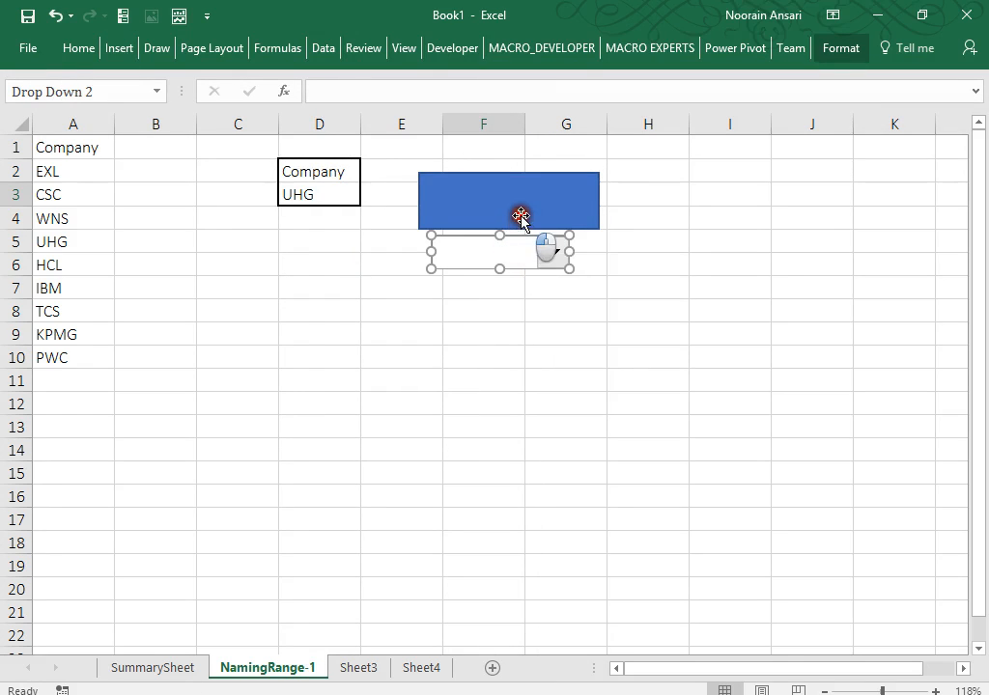
left_click_drag(511, 237, 520, 197)
left_click(518, 197)
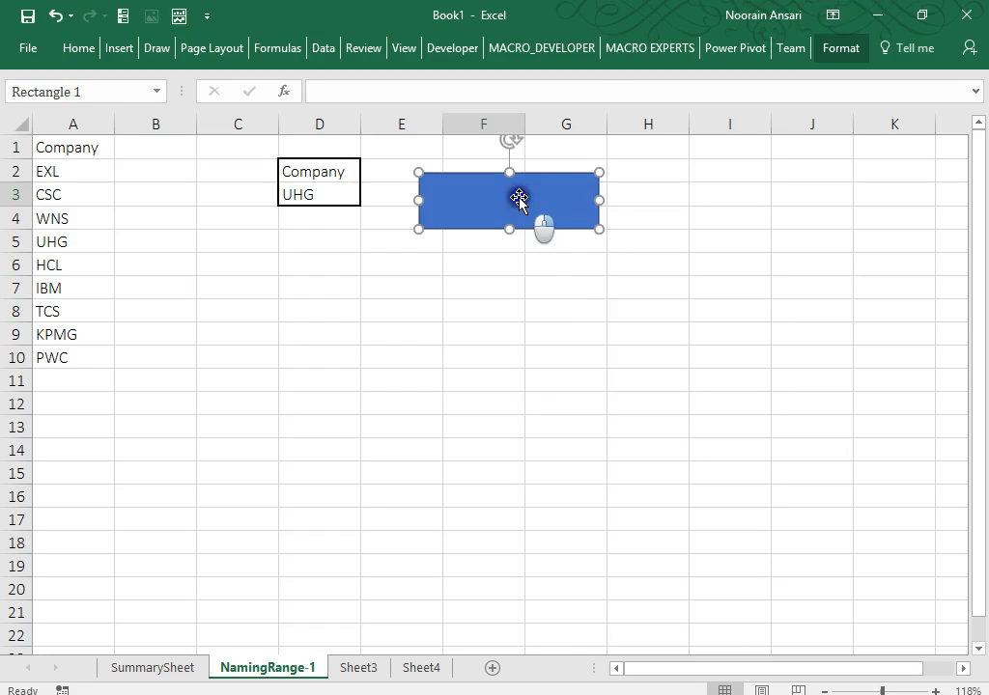
right_click(518, 198)
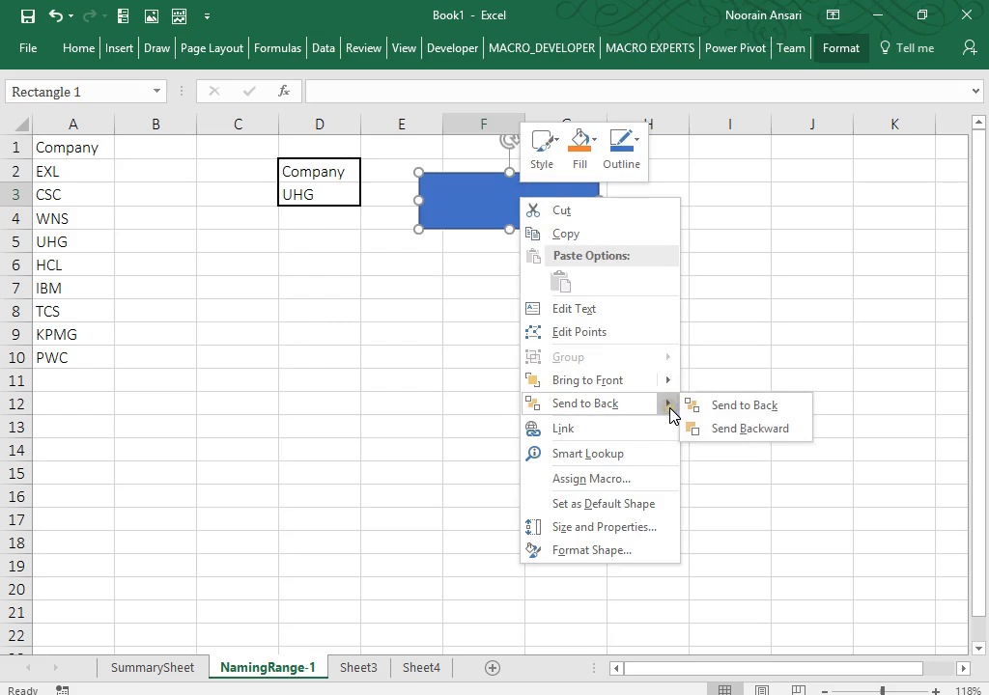
left_click(700, 413)
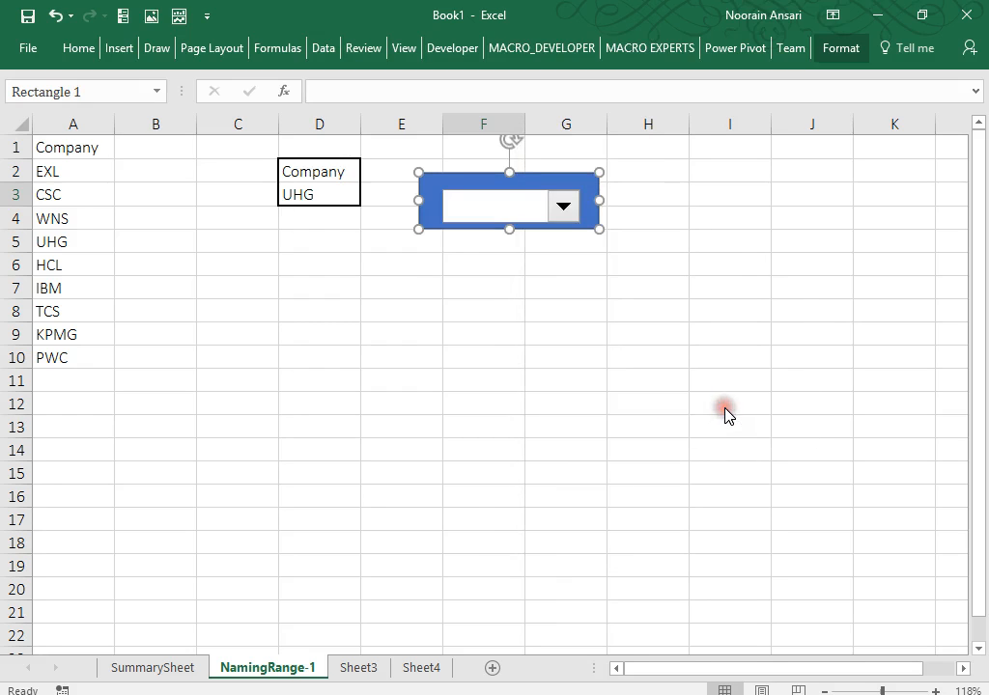
Test the empty combo box list and nudge the control to centre it in the frame.
left_click(509, 205)
left_click(509, 204)
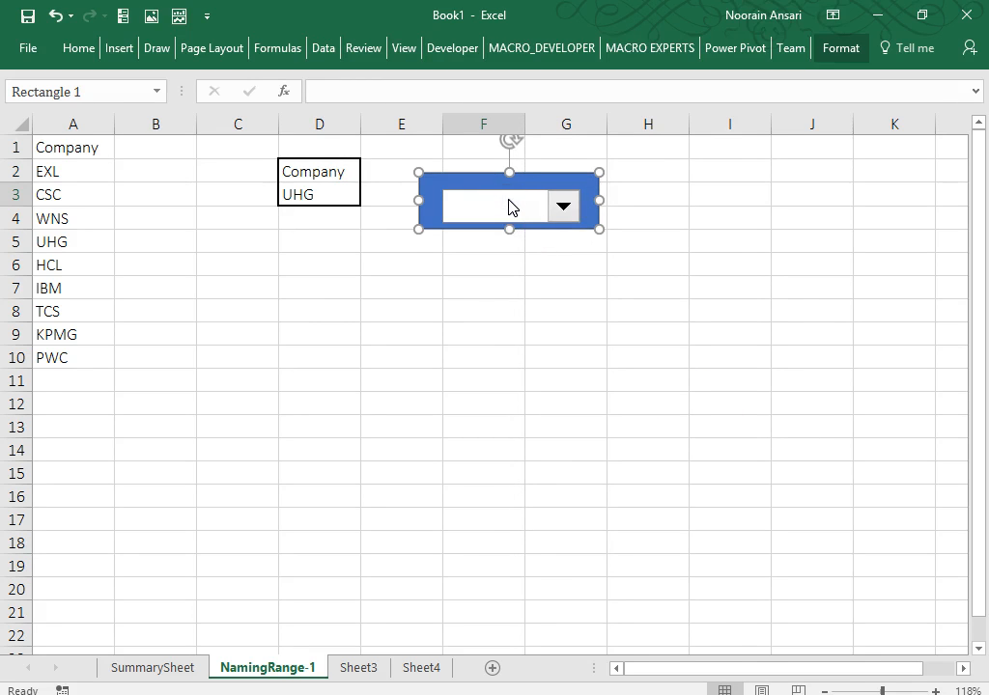
right_click(509, 205)
left_click(453, 194)
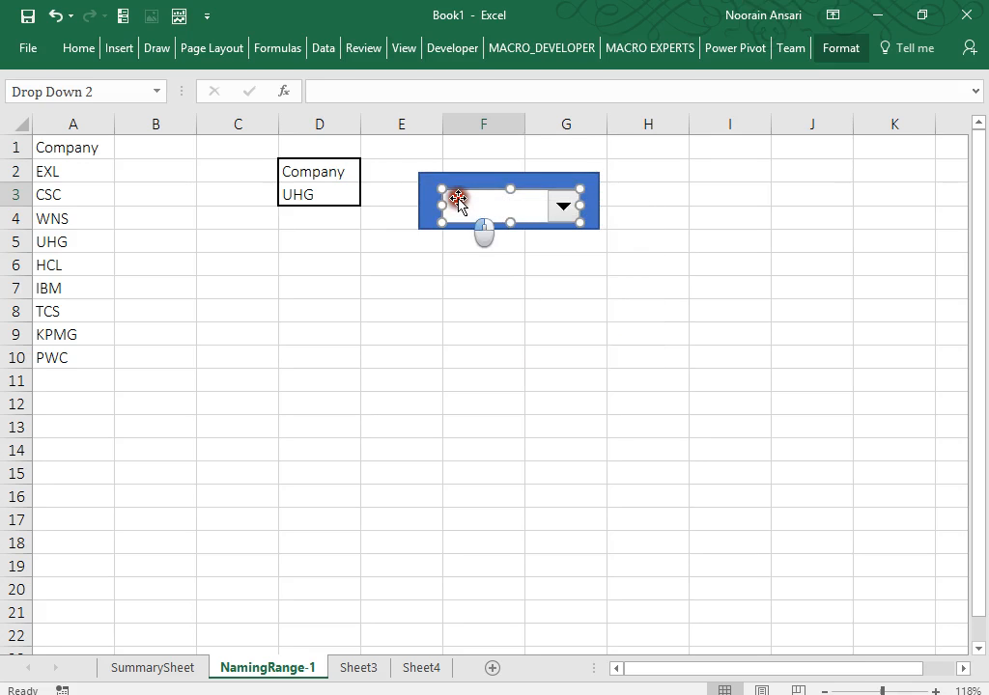
left_click_drag(453, 192, 451, 187)
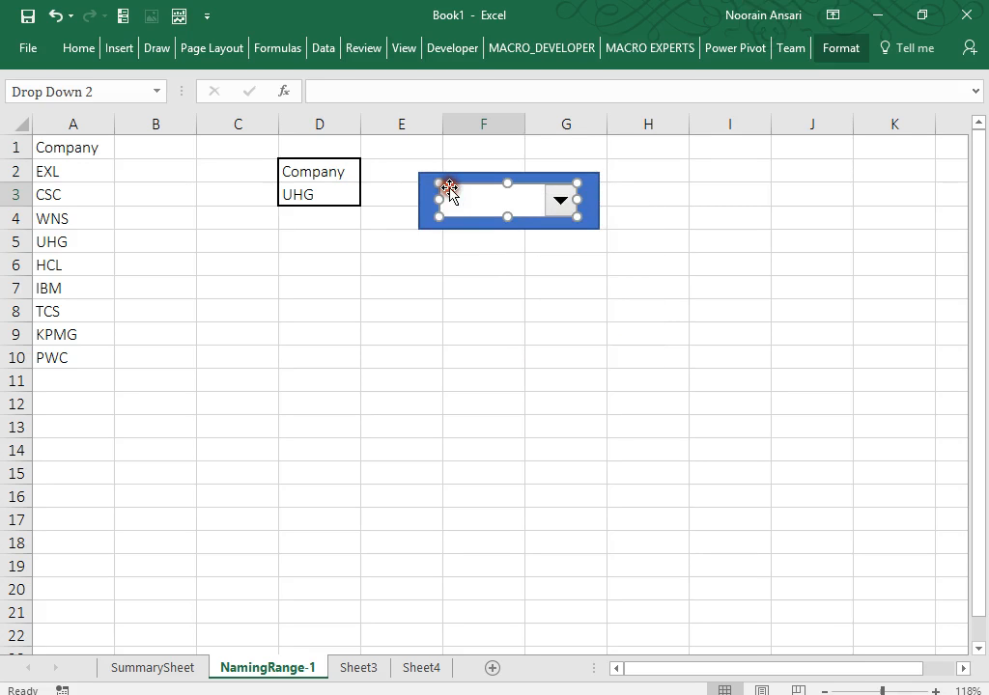
left_click(597, 197)
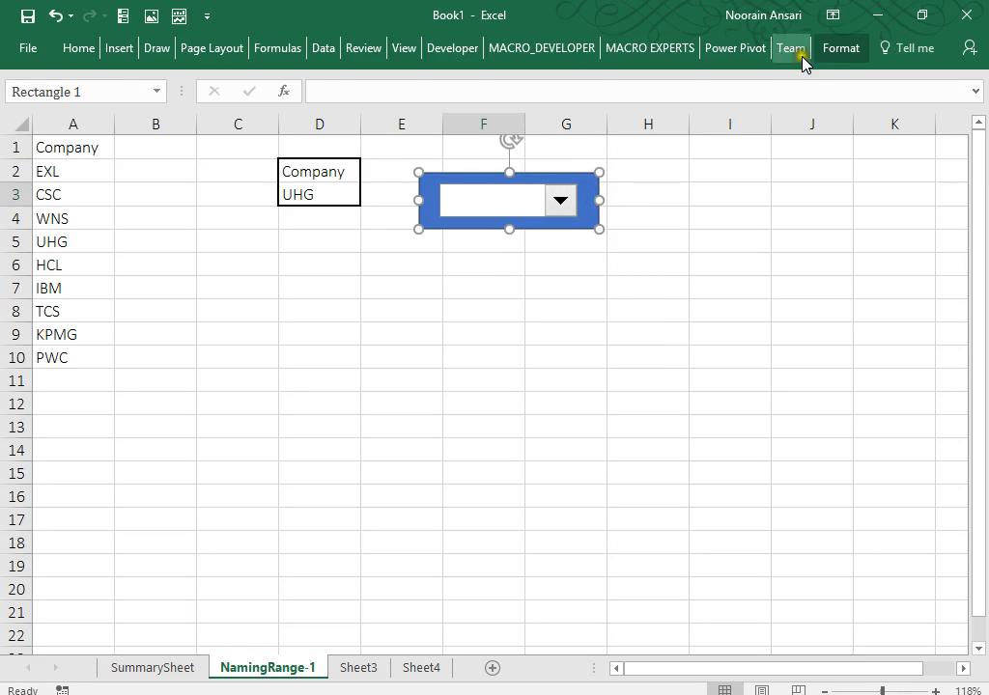
Give the frame rectangle a grey gradient theme fill.
left_click(833, 49)
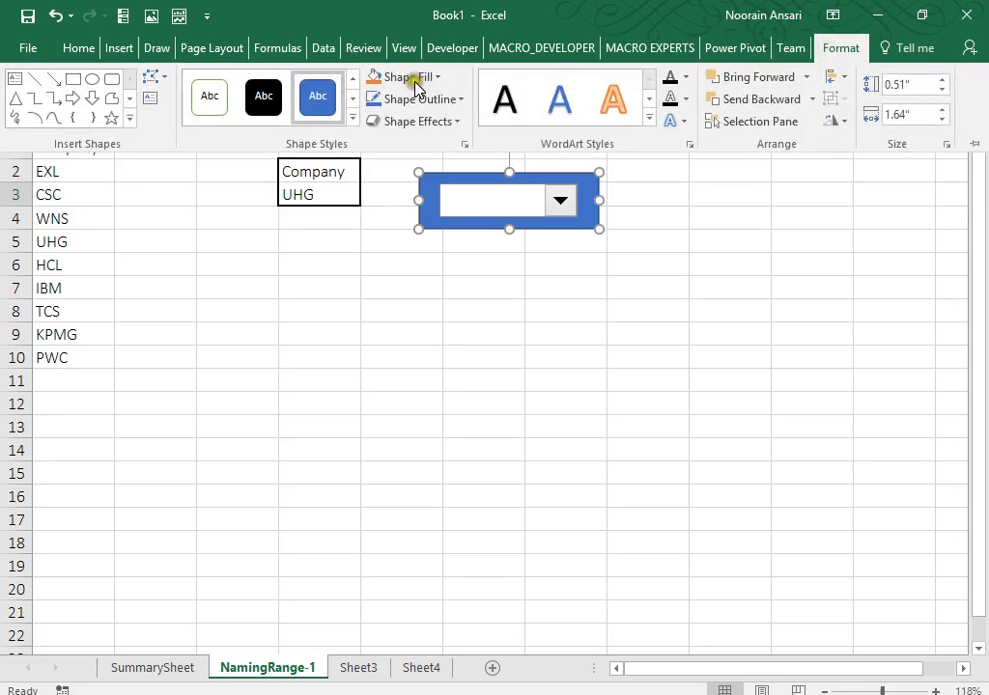
left_click(351, 117)
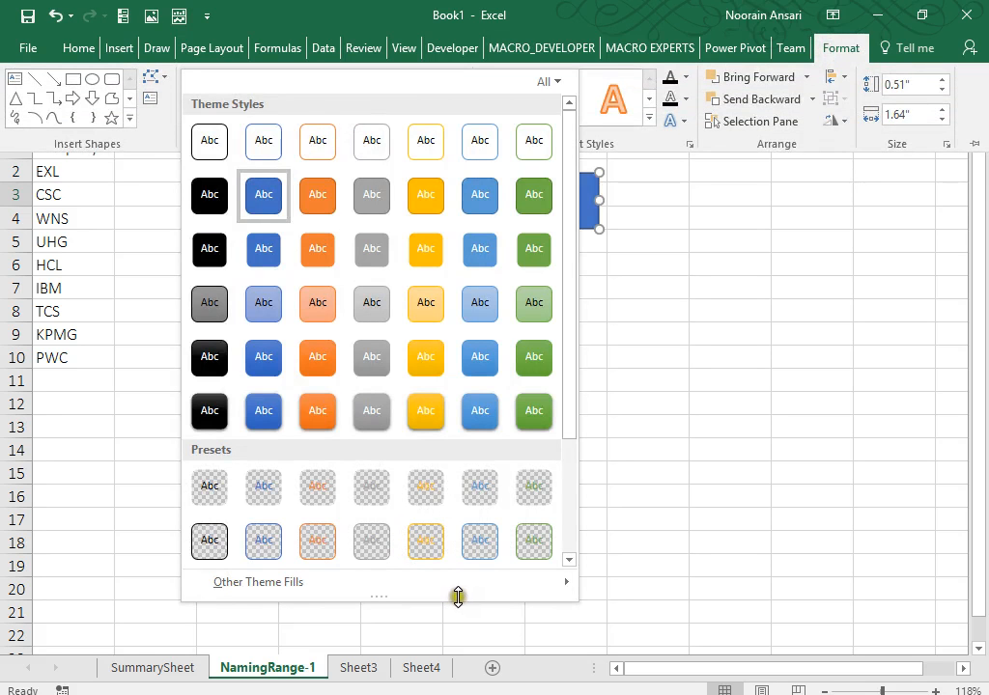
mouse_move(563, 583)
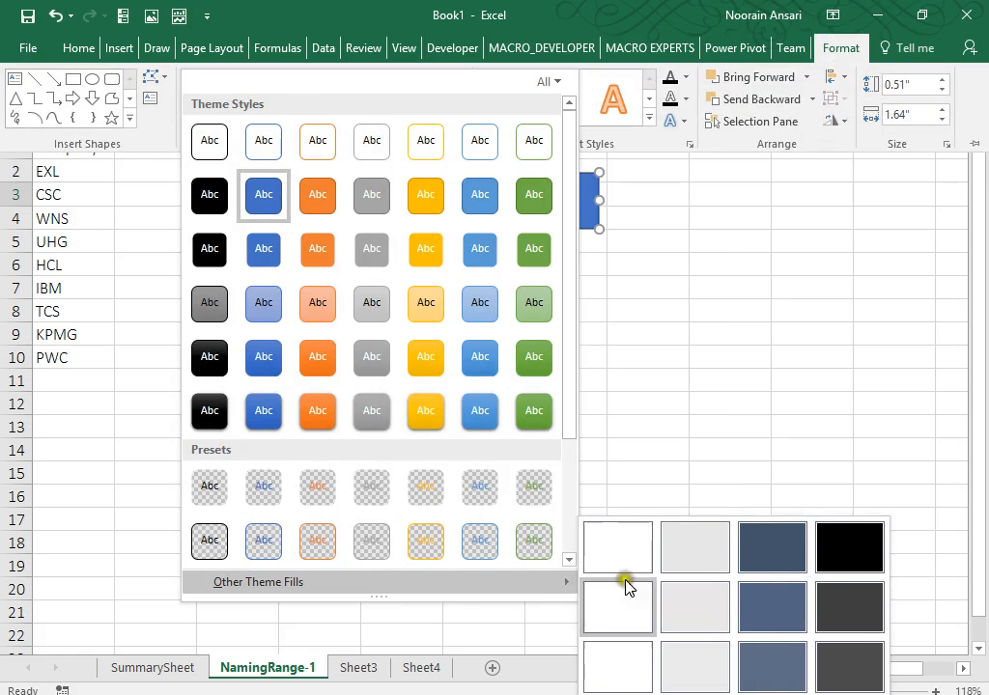
left_click(703, 679)
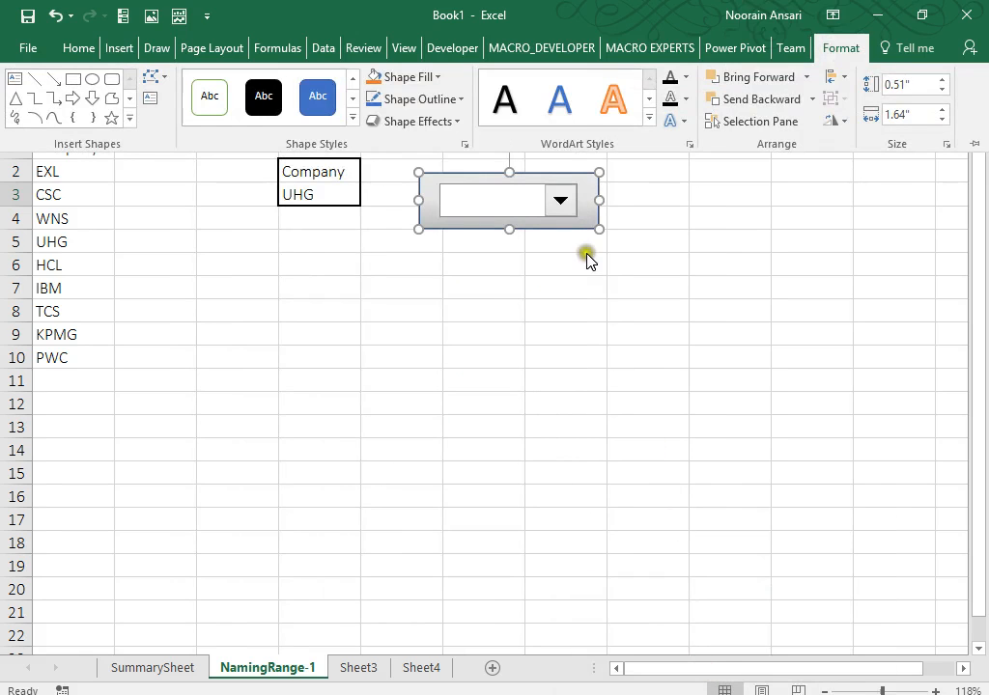
Apply a bevel shape effect to the rectangle and deselect it.
left_click(456, 123)
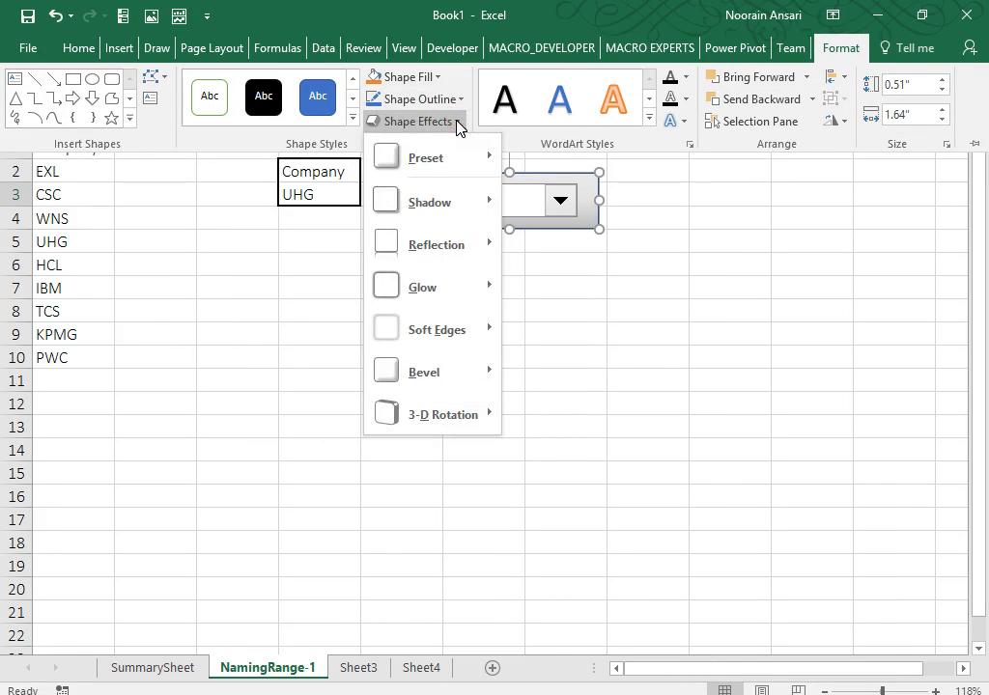
mouse_move(488, 382)
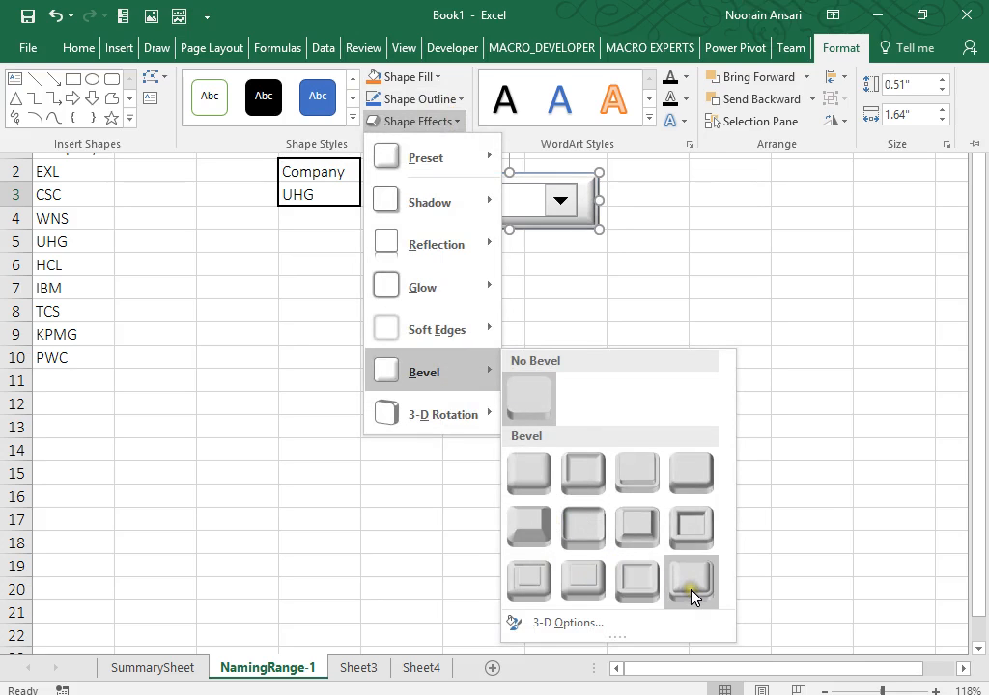
left_click(569, 590)
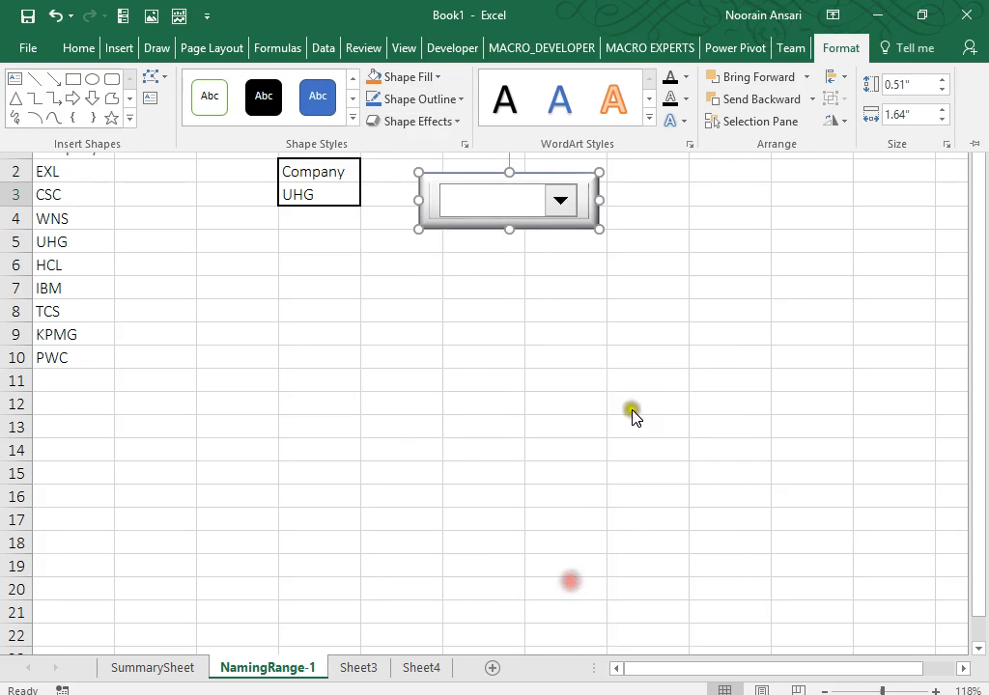
left_click(633, 413)
left_click(634, 413)
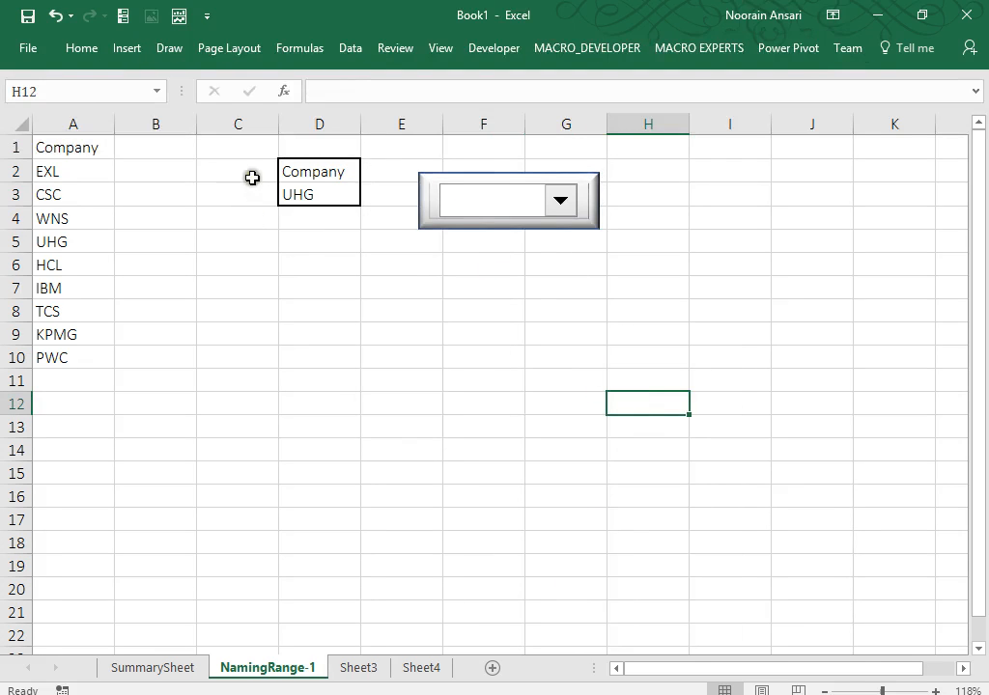
Select D3 and check the company names in A2:A10.
left_click(290, 198)
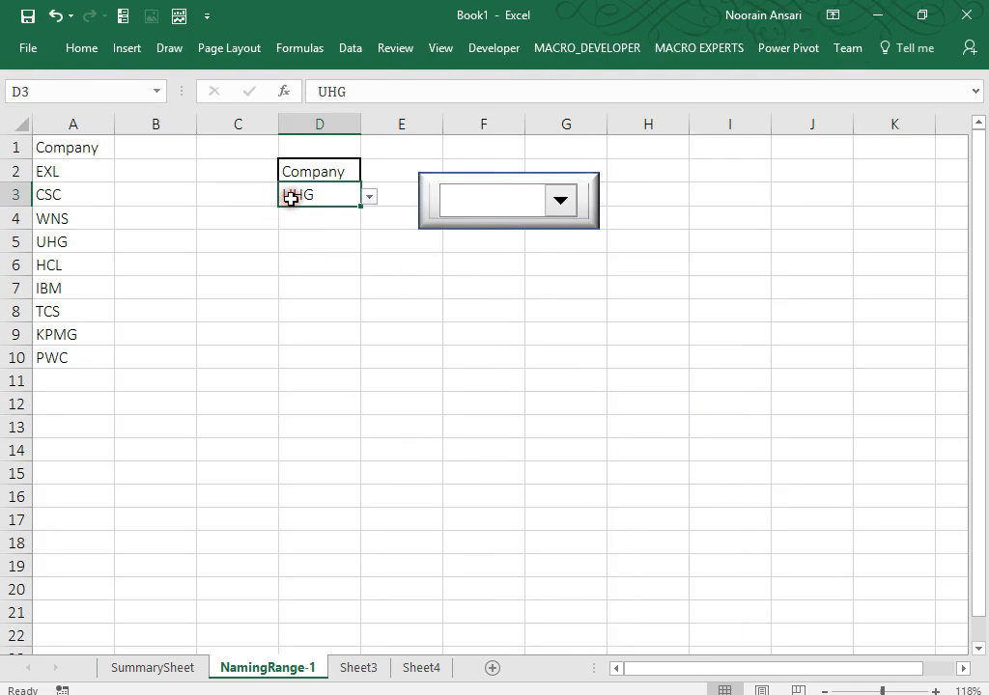
left_click(473, 211)
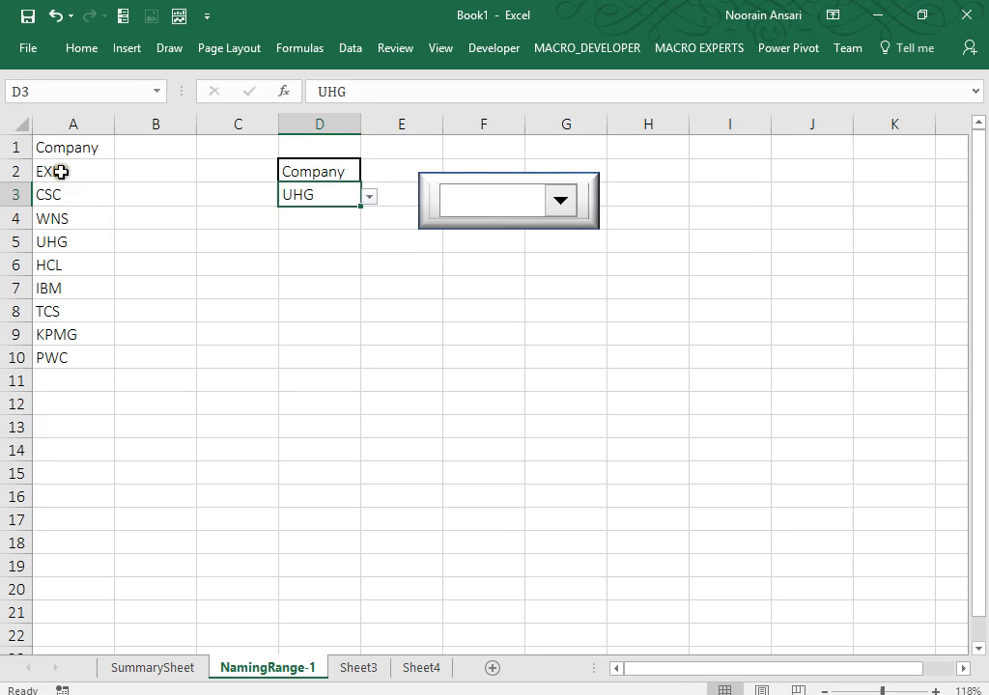
left_click_drag(60, 172, 60, 352)
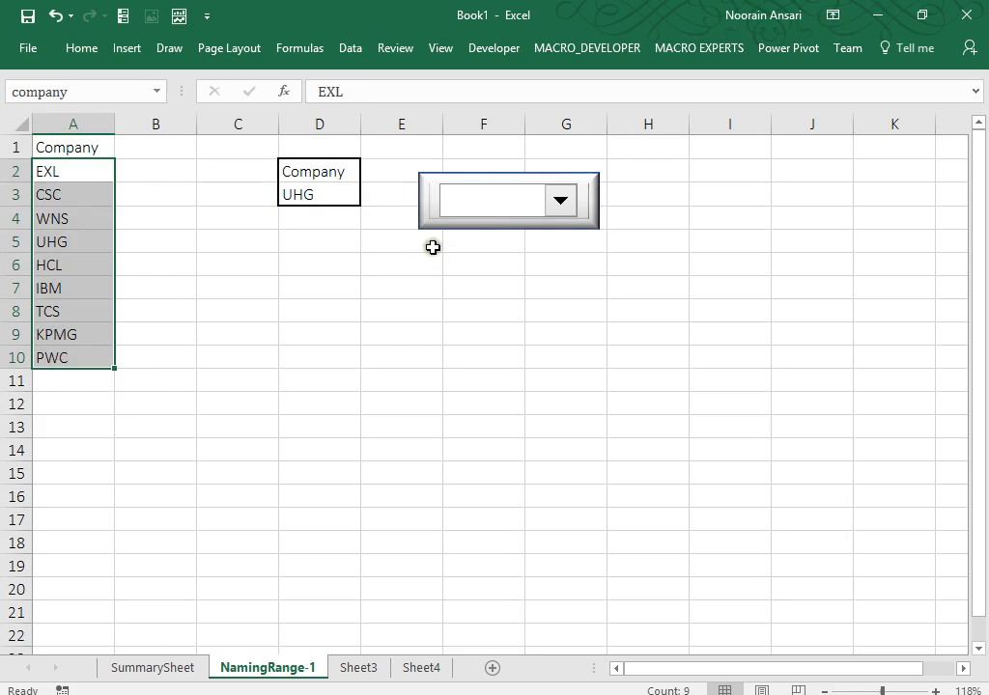
Set Drop Down 2's input range to Company and turn on 3-D shading.
right_click(483, 214)
left_click(538, 346)
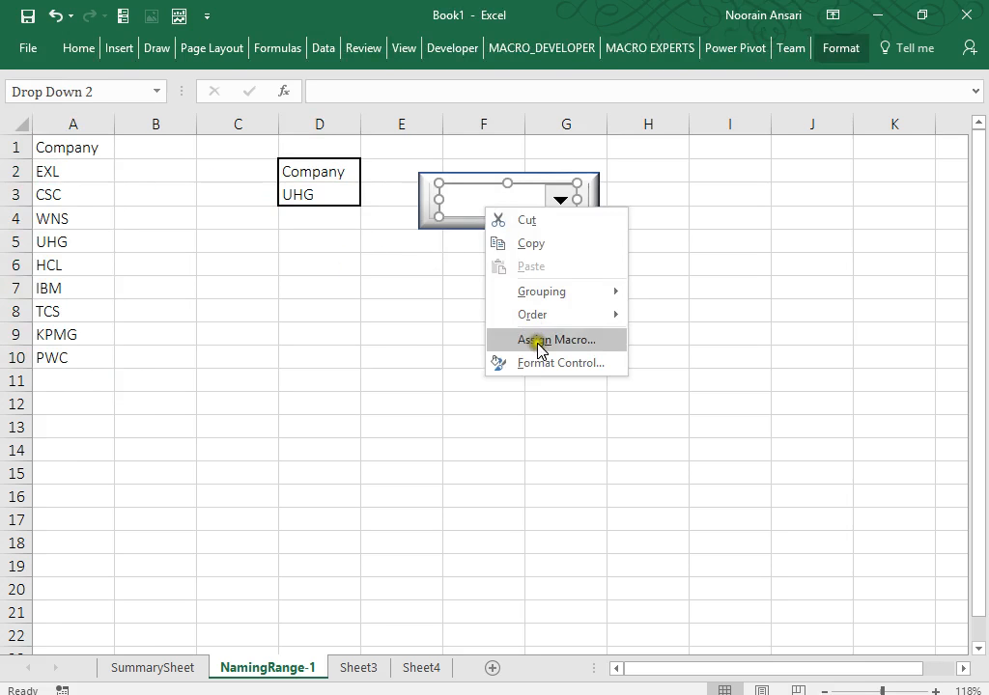
left_click(545, 363)
left_click(552, 149)
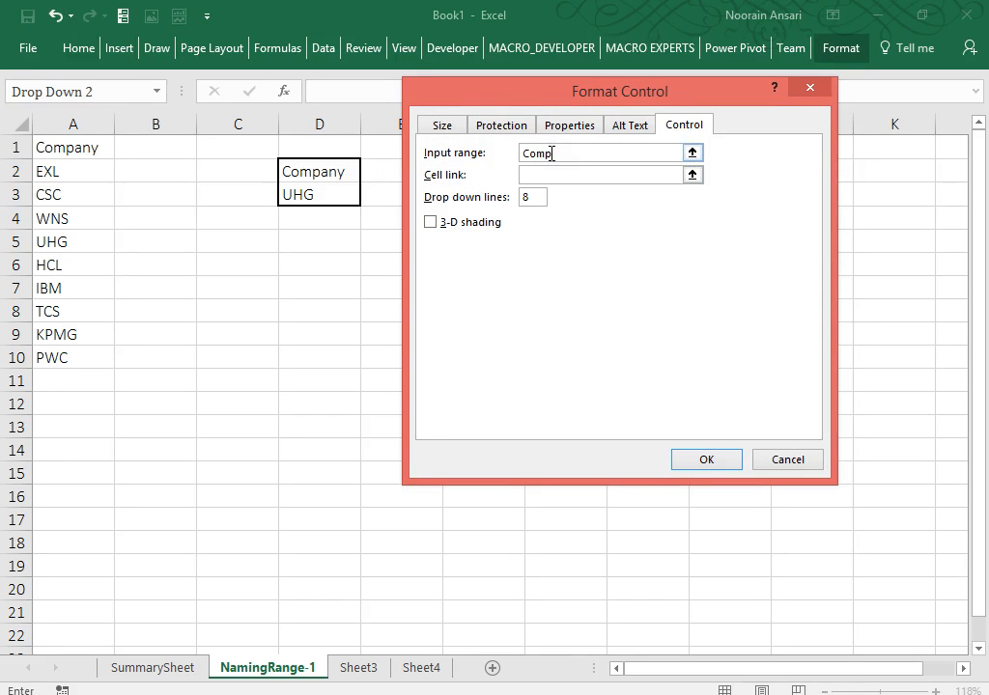
left_click(431, 223)
left_click(734, 459)
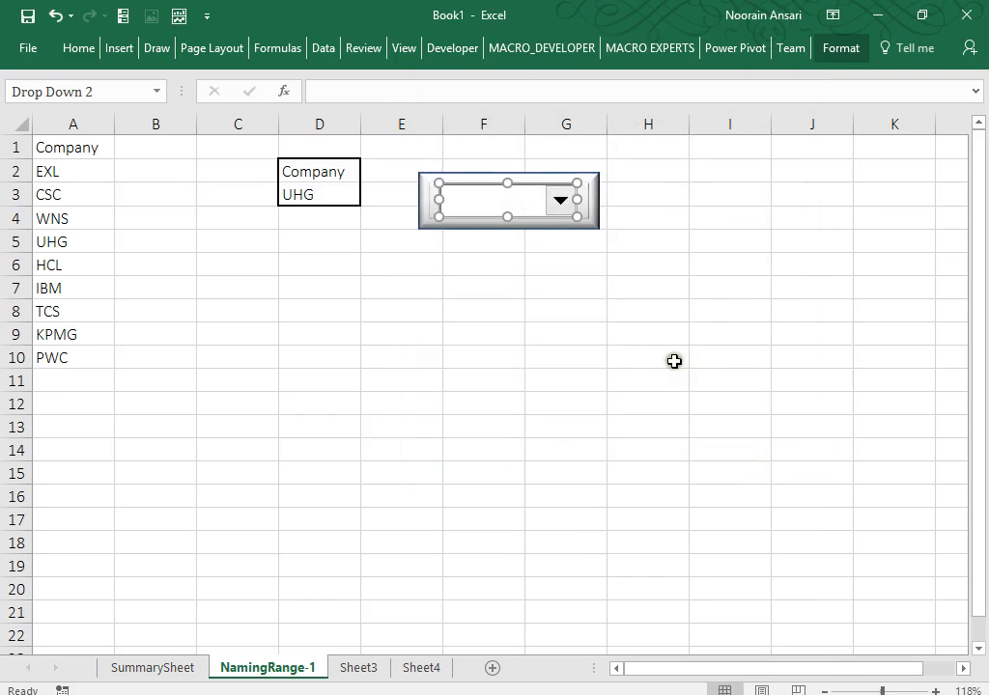
Pick IBM from the combo box's company list, then reopen and close the list.
left_click(673, 359)
left_click(562, 203)
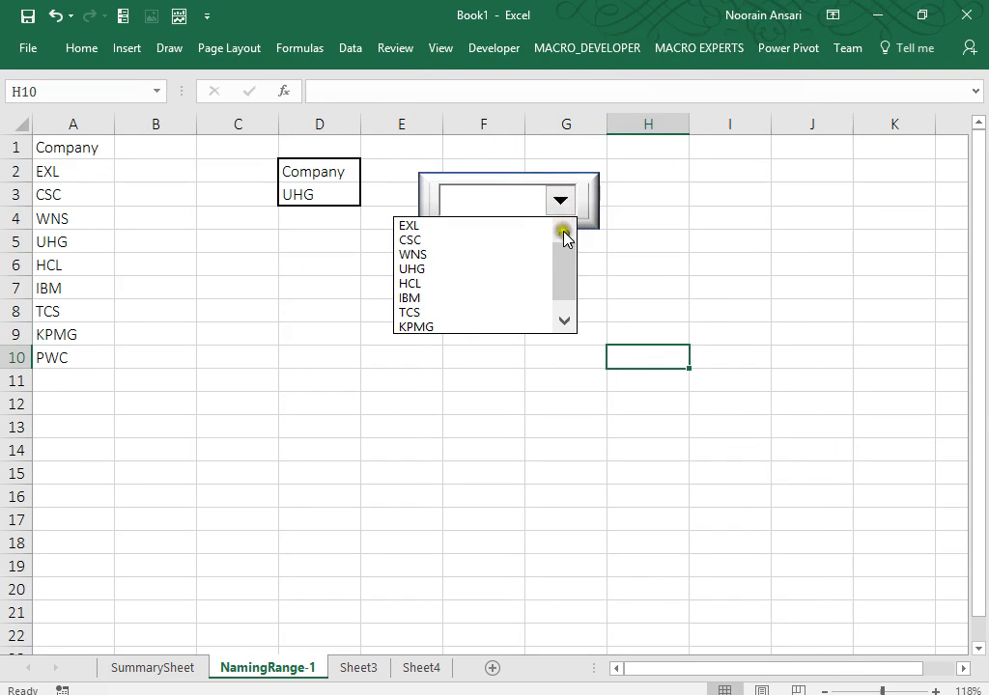
left_click_drag(565, 236, 568, 285)
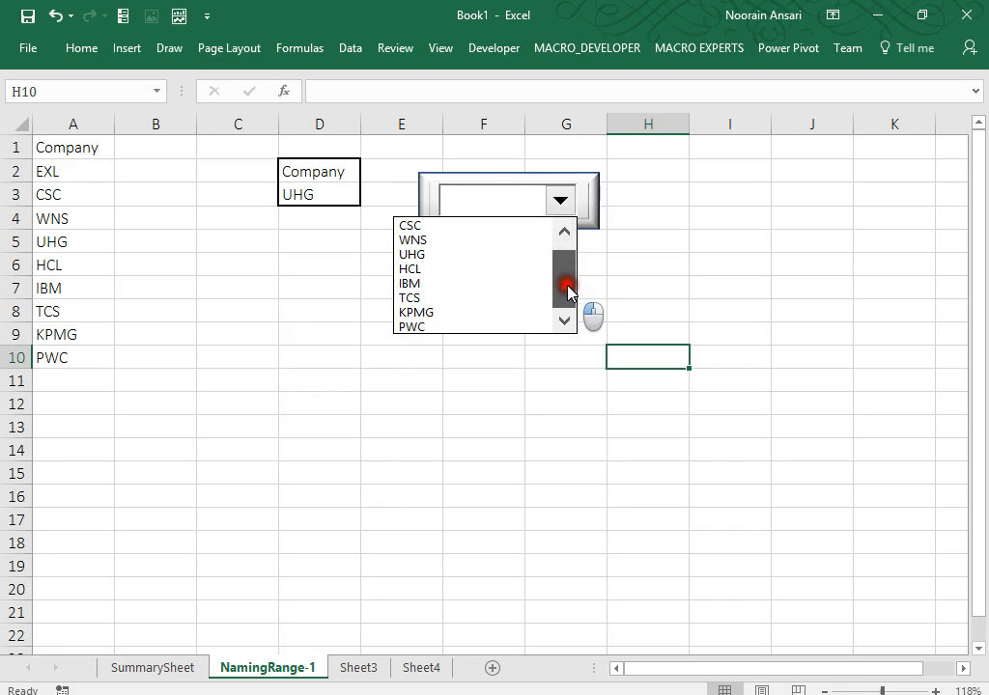
left_click(458, 283)
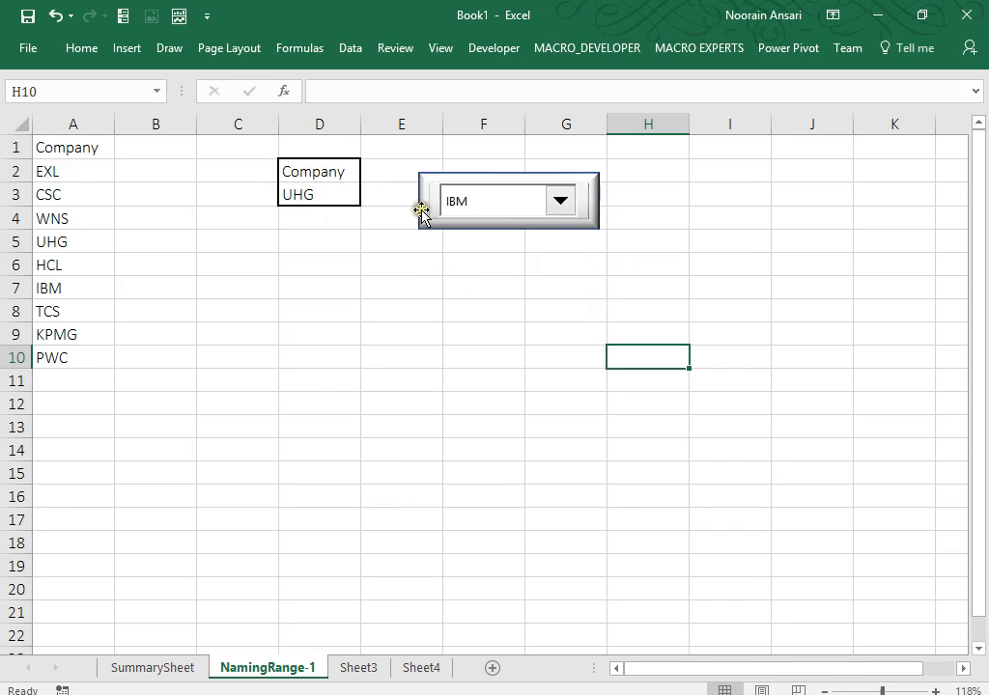
left_click(460, 202)
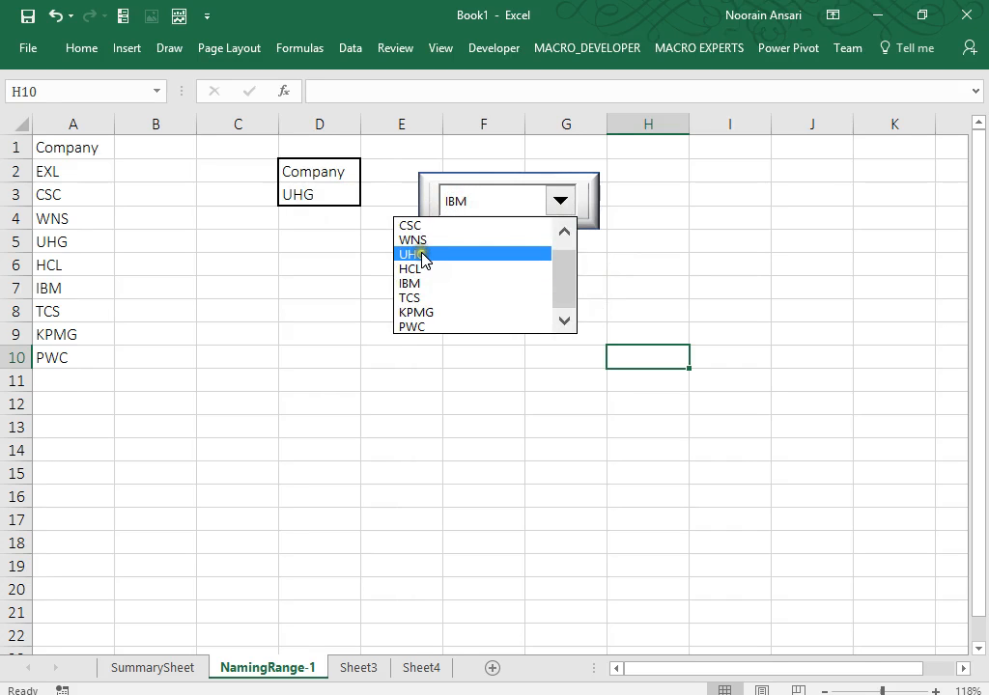
left_click(307, 281)
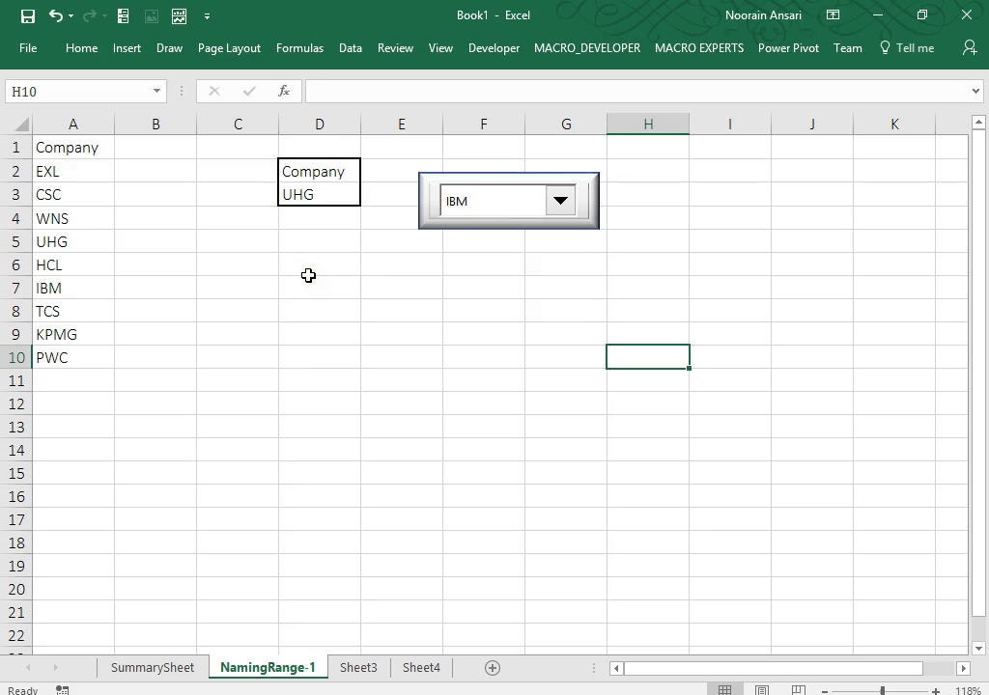
left_click(480, 47)
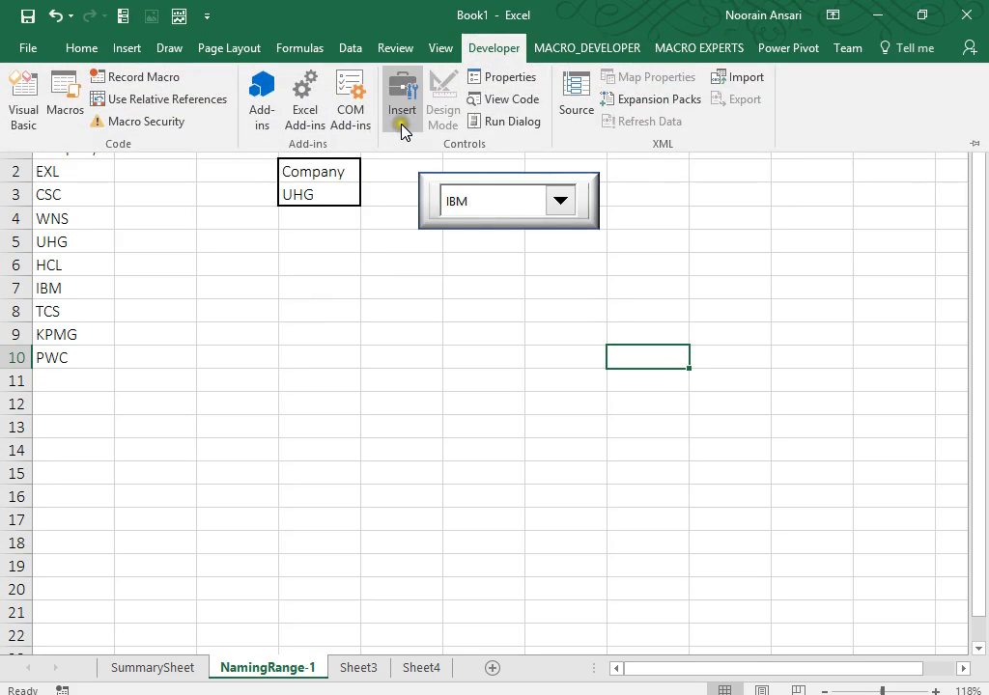
Draw an empty List Box form control below the combo box and shift it left.
left_click(402, 116)
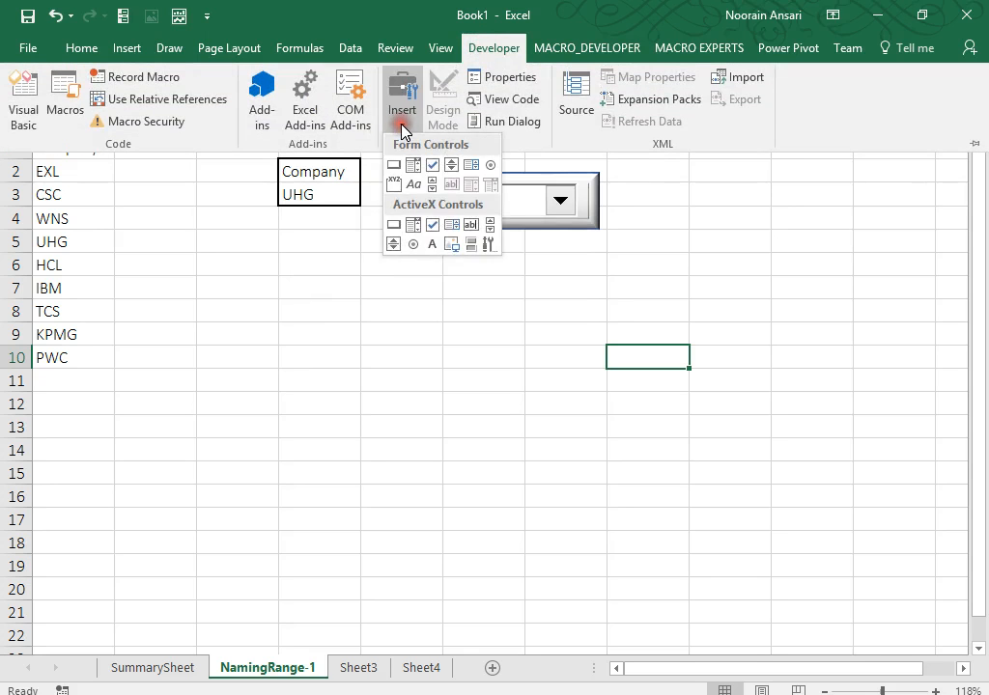
left_click(472, 166)
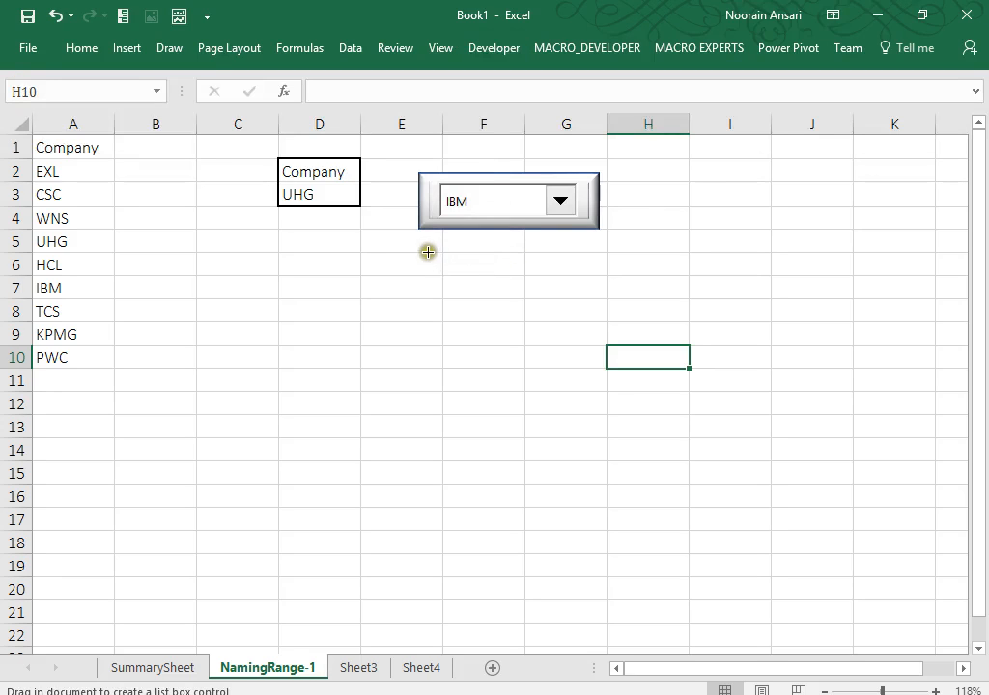
left_click_drag(427, 249, 563, 414)
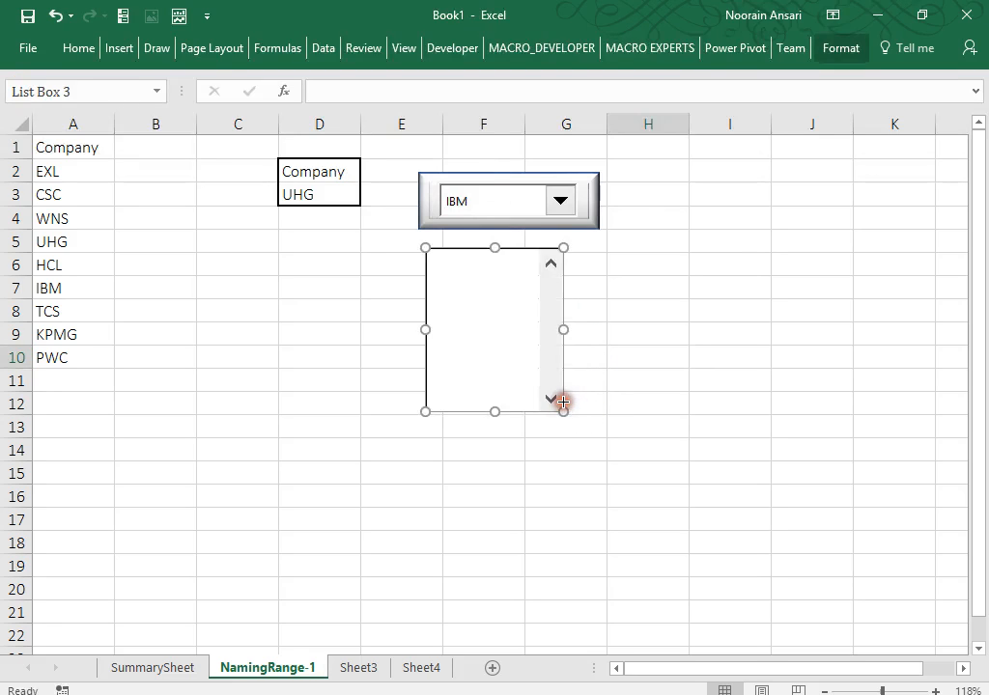
left_click_drag(511, 357, 327, 360)
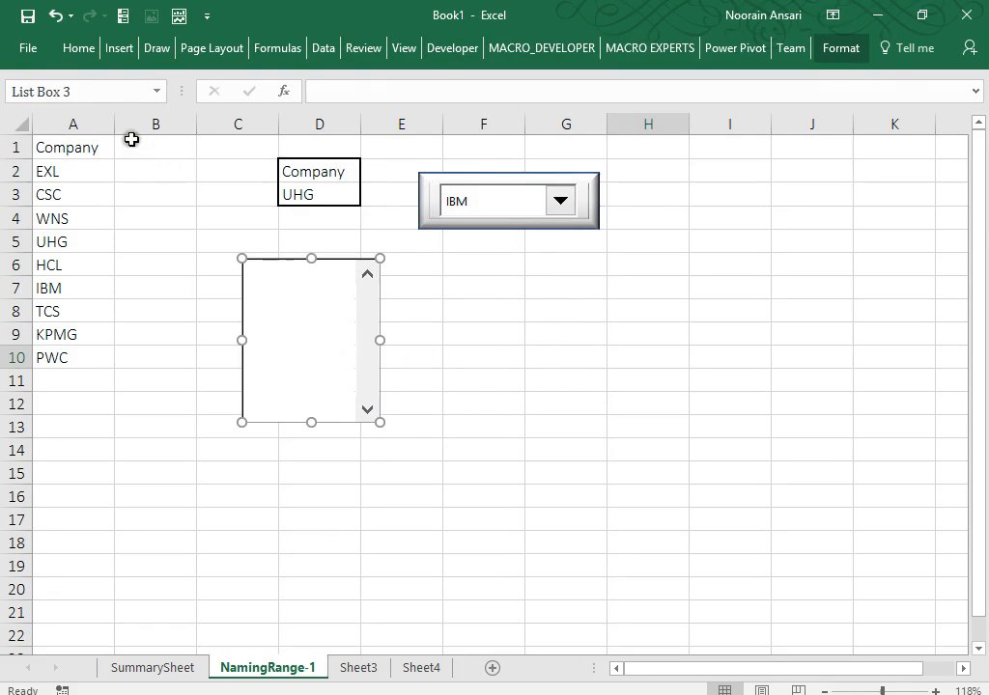
Draw a rectangle shape beside the list box.
left_click(120, 50)
left_click(221, 116)
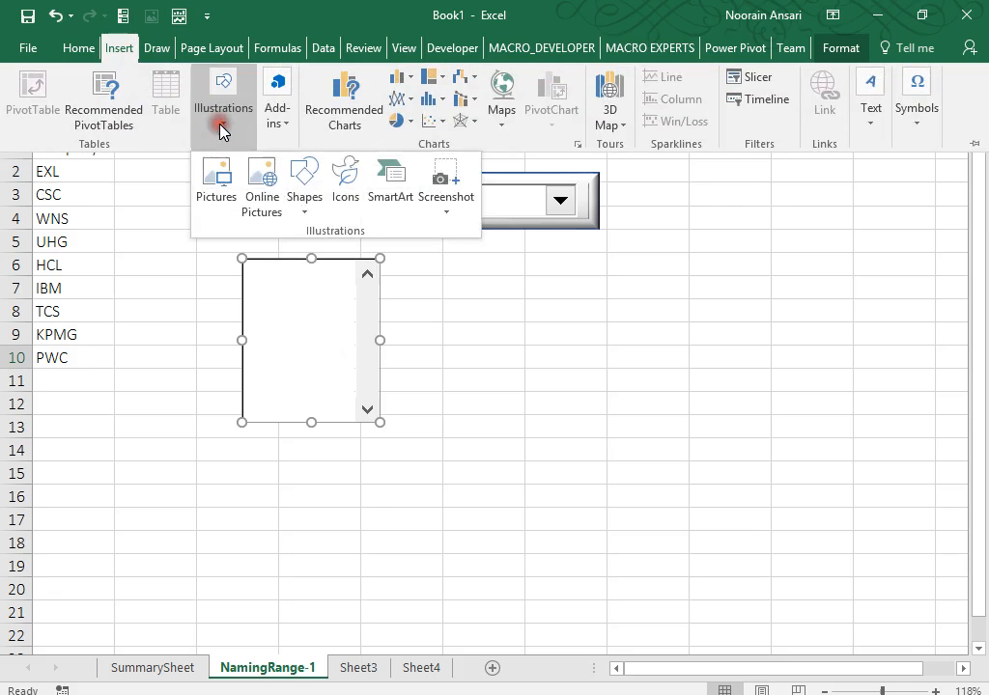
left_click(307, 201)
left_click(354, 253)
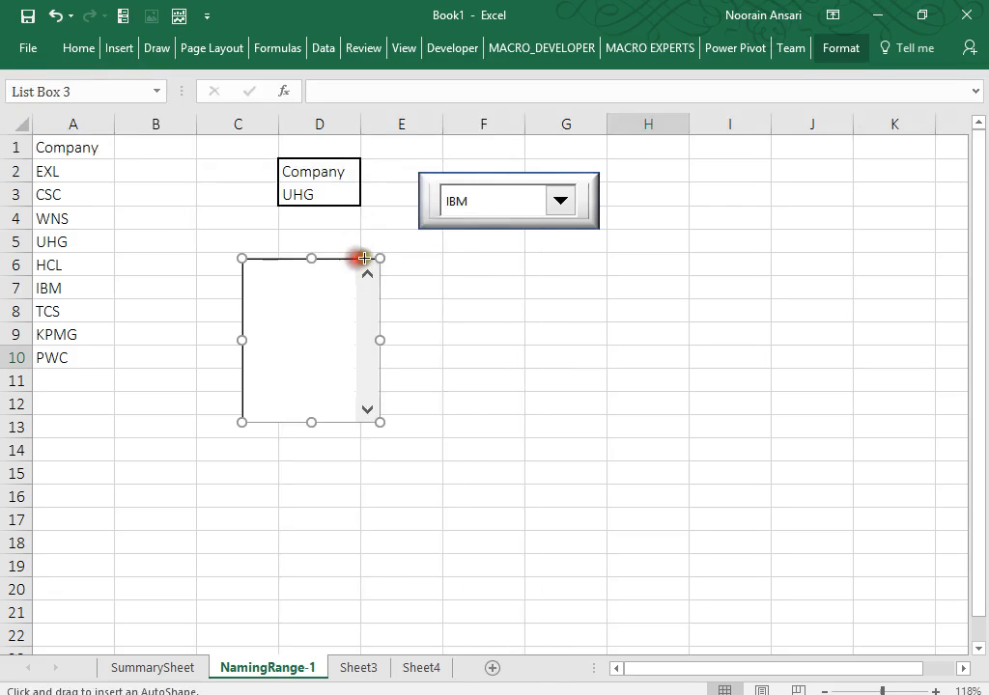
mouse_move(425, 252)
left_mouse_down()
mouse_move(552, 315)
mouse_move(609, 422)
mouse_move(618, 466)
mouse_move(613, 446)
left_mouse_up()
left_click(590, 375)
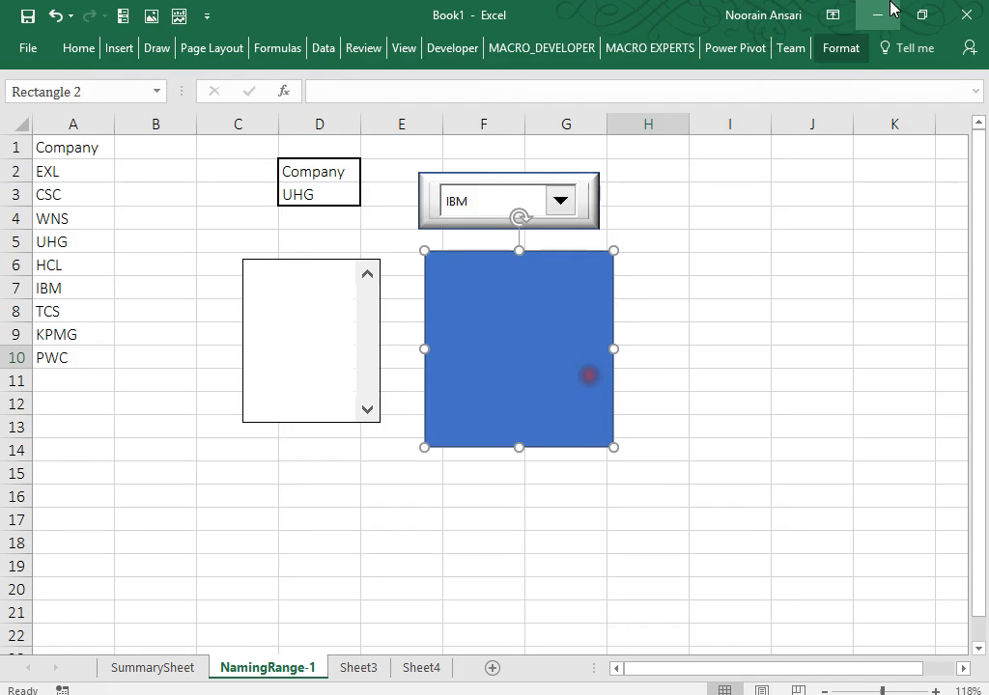
Style the rectangle with a gray gradient theme fill and a Round bevel.
left_click(841, 47)
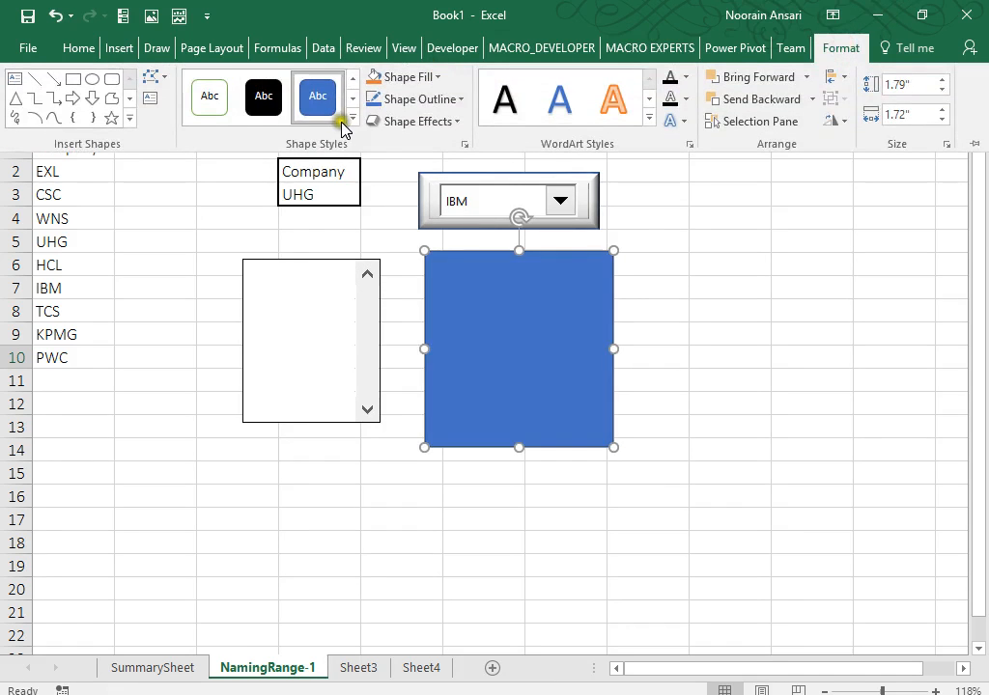
left_click(351, 117)
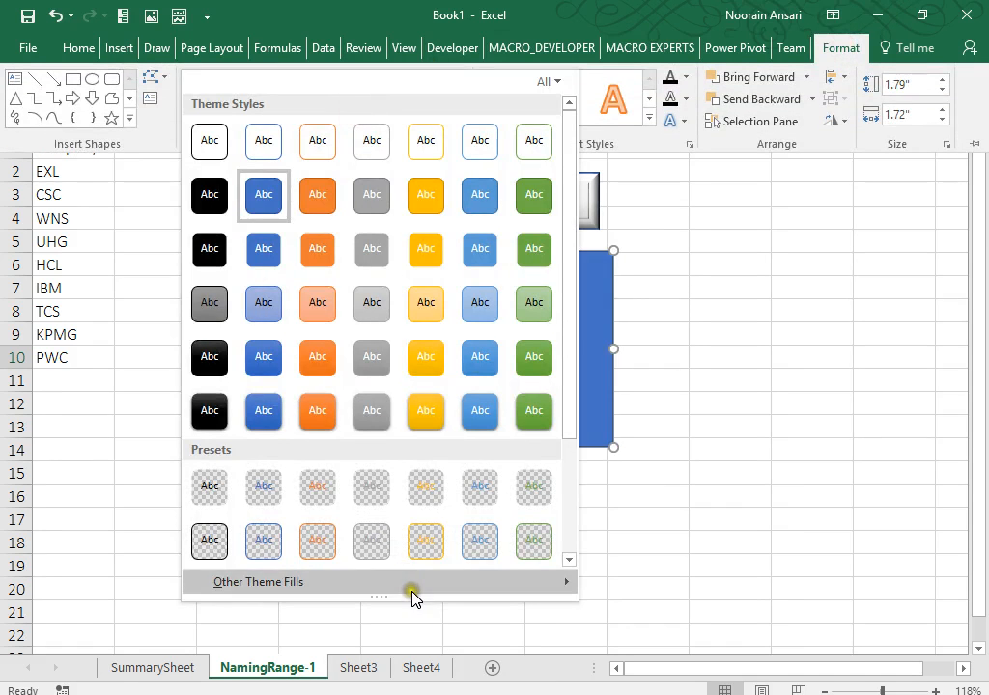
mouse_move(411, 585)
left_click(696, 670)
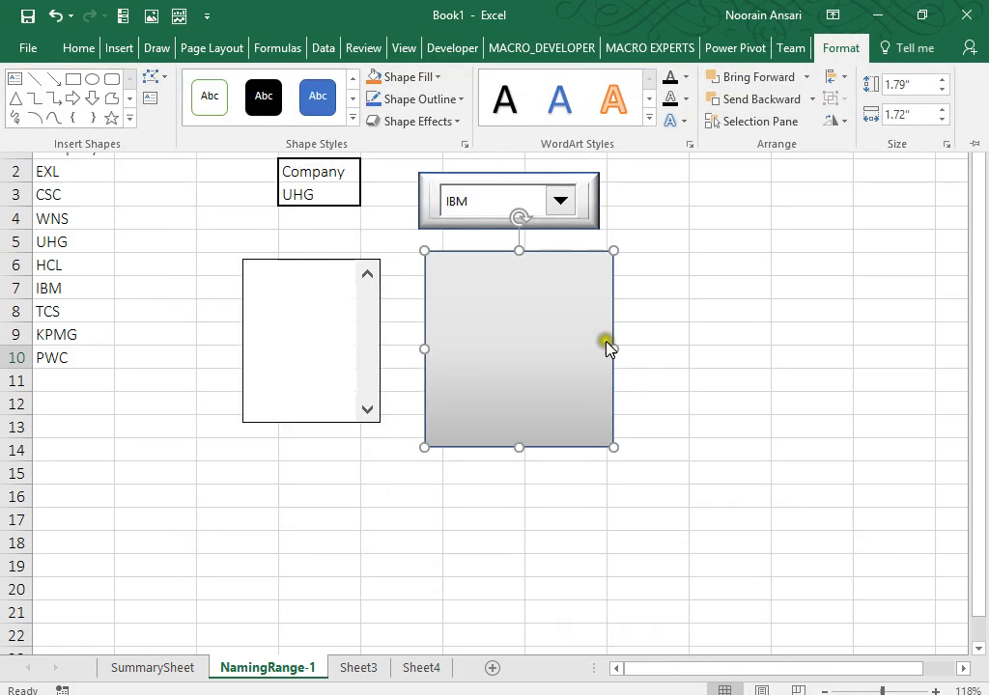
left_click(415, 121)
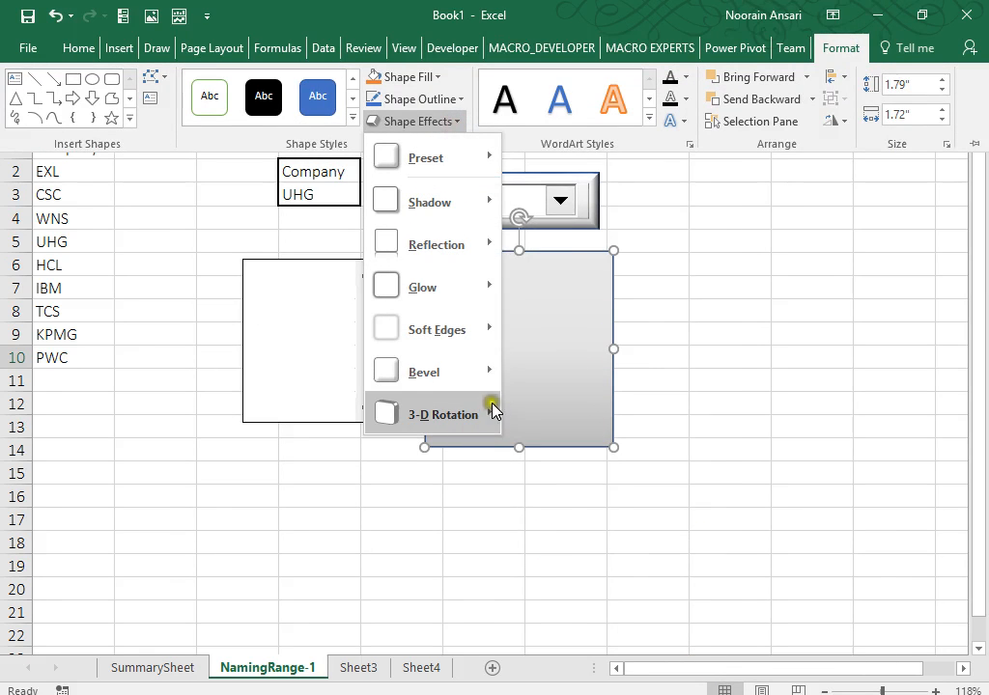
mouse_move(490, 372)
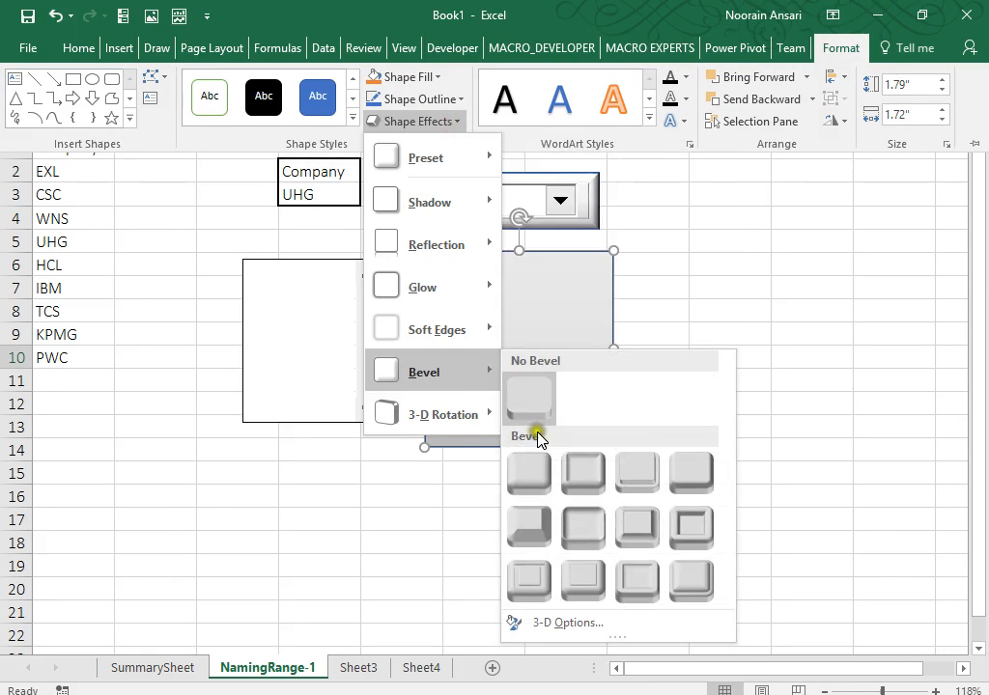
left_click(531, 487)
right_click(325, 307)
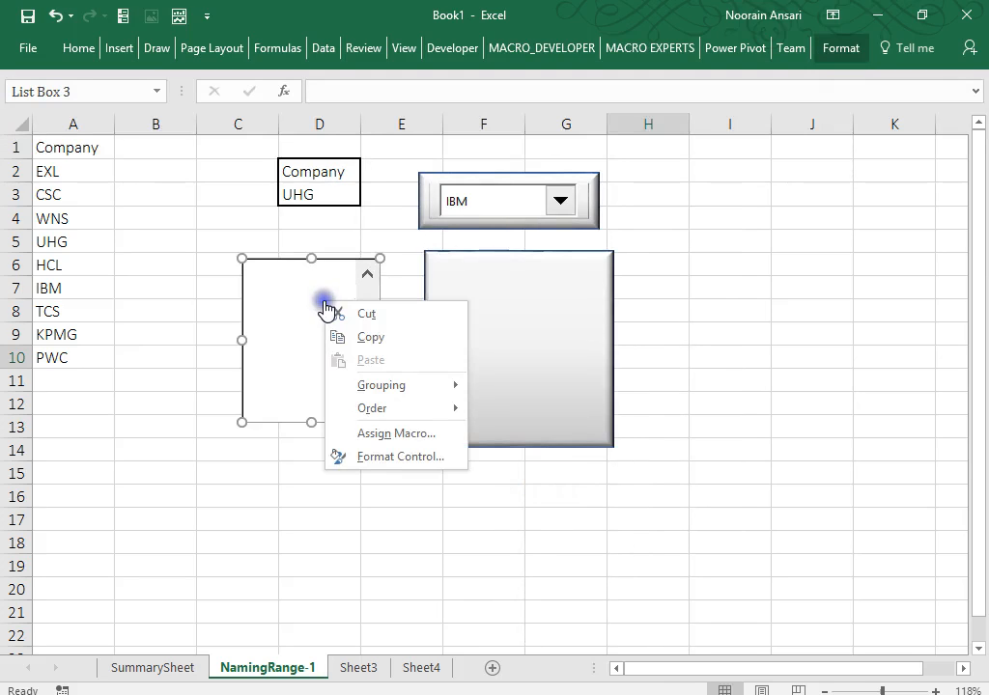
Move the list box onto the rectangle and send the rectangle to back.
left_click(287, 294)
left_click_drag(286, 293, 505, 294)
right_click(507, 294)
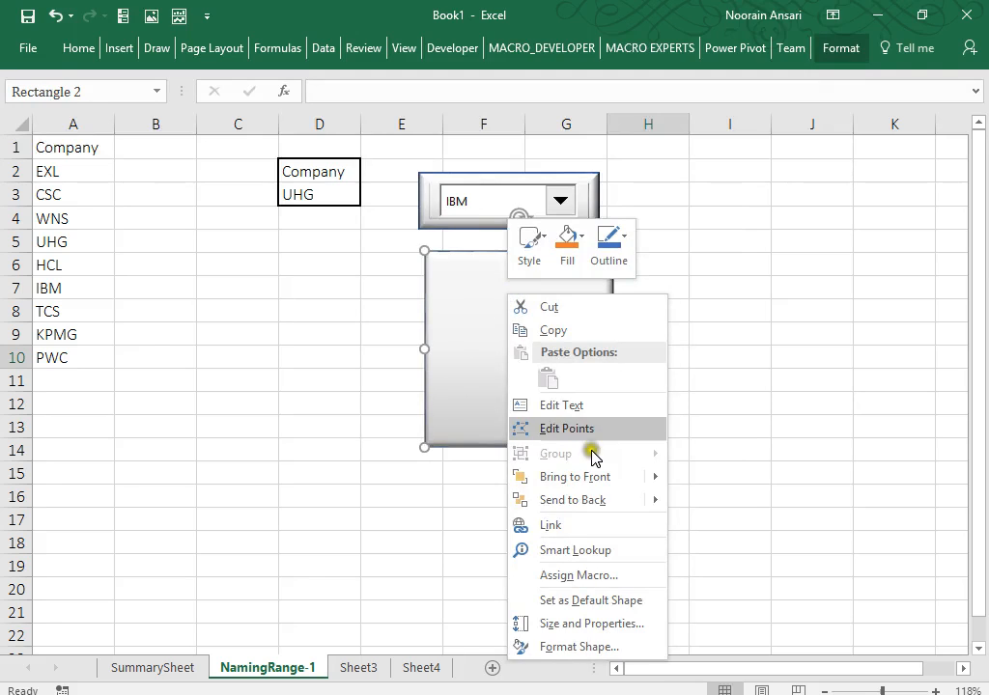
mouse_move(656, 503)
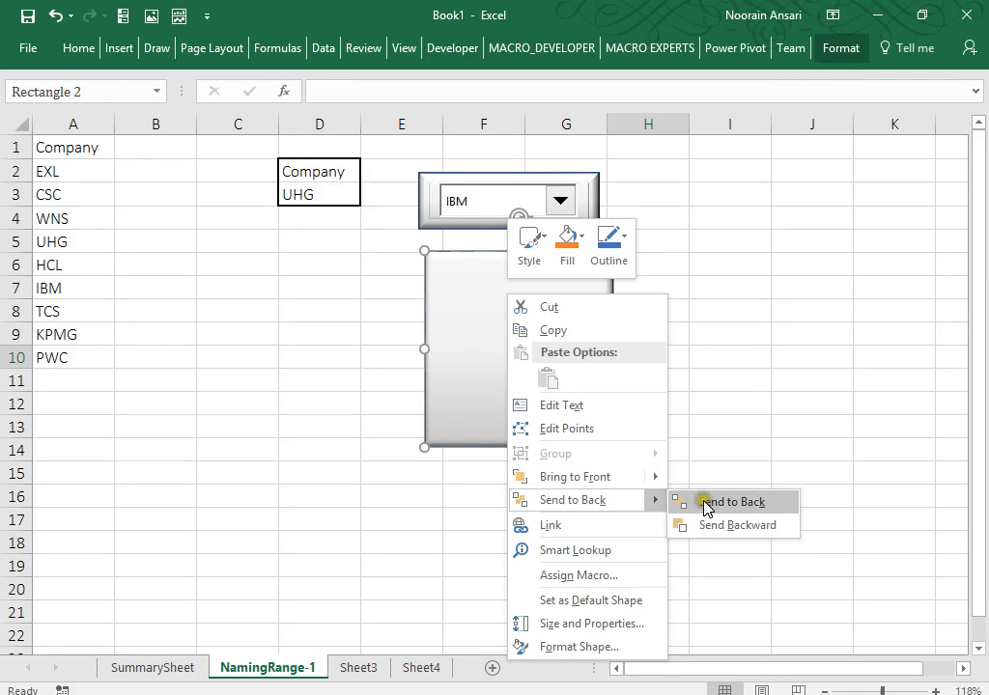
left_click(704, 506)
Narrow the list box and its background rectangle so they fit together.
right_click(539, 338)
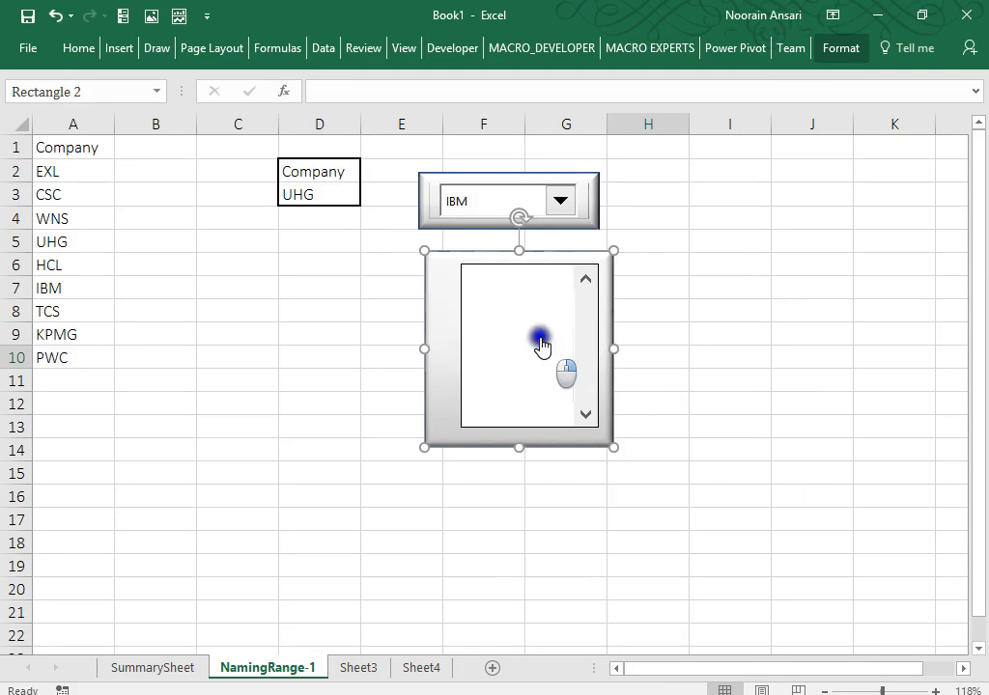
left_click(510, 321)
left_click_drag(596, 345, 495, 333)
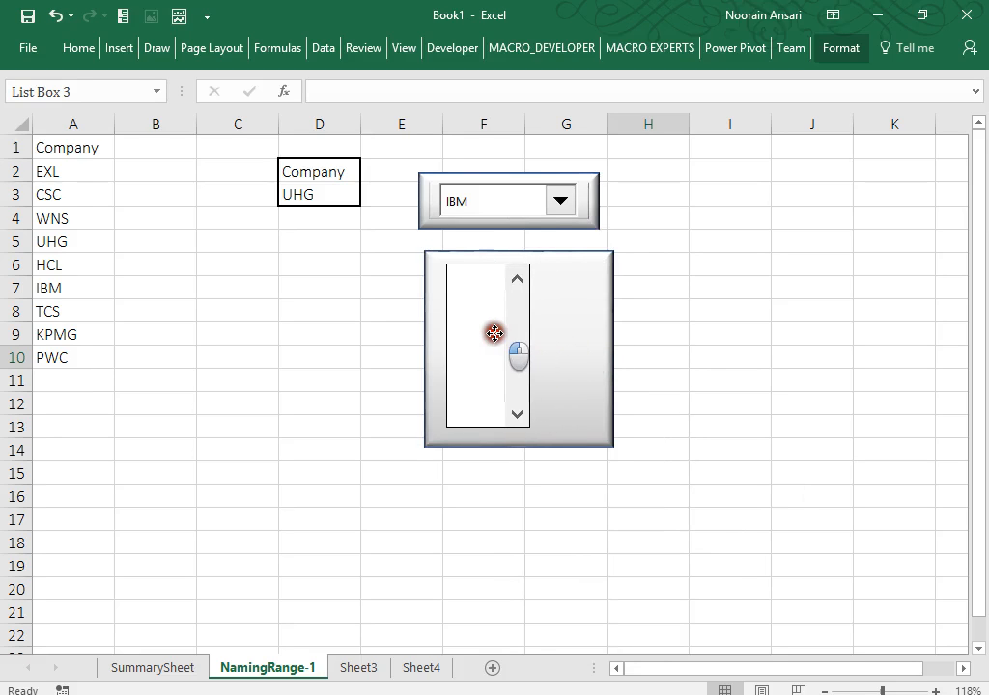
left_click(580, 346)
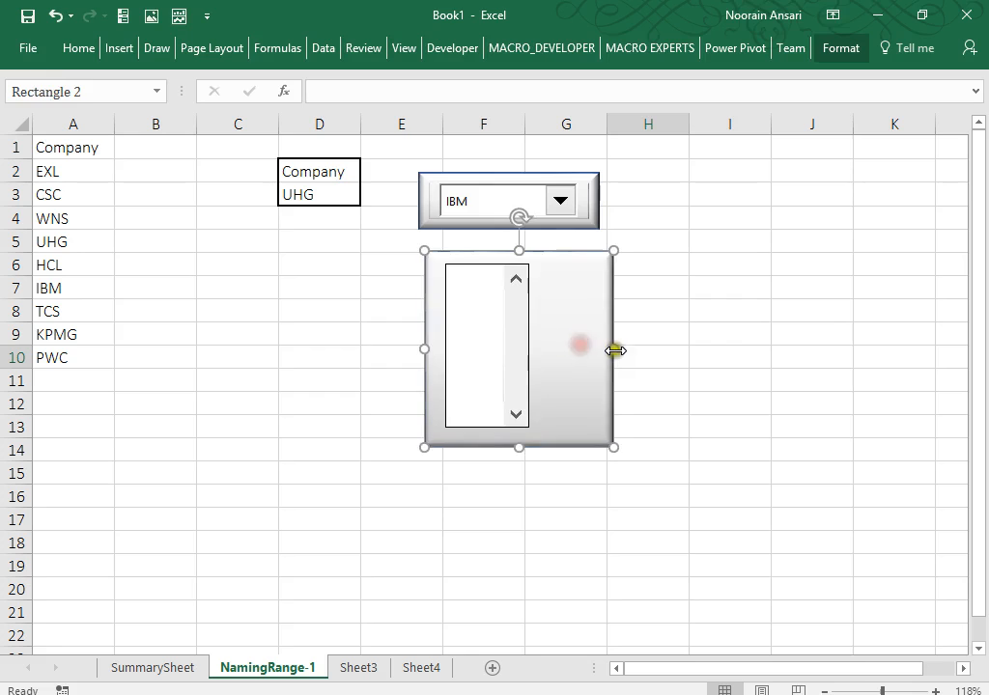
left_click_drag(613, 345, 548, 343)
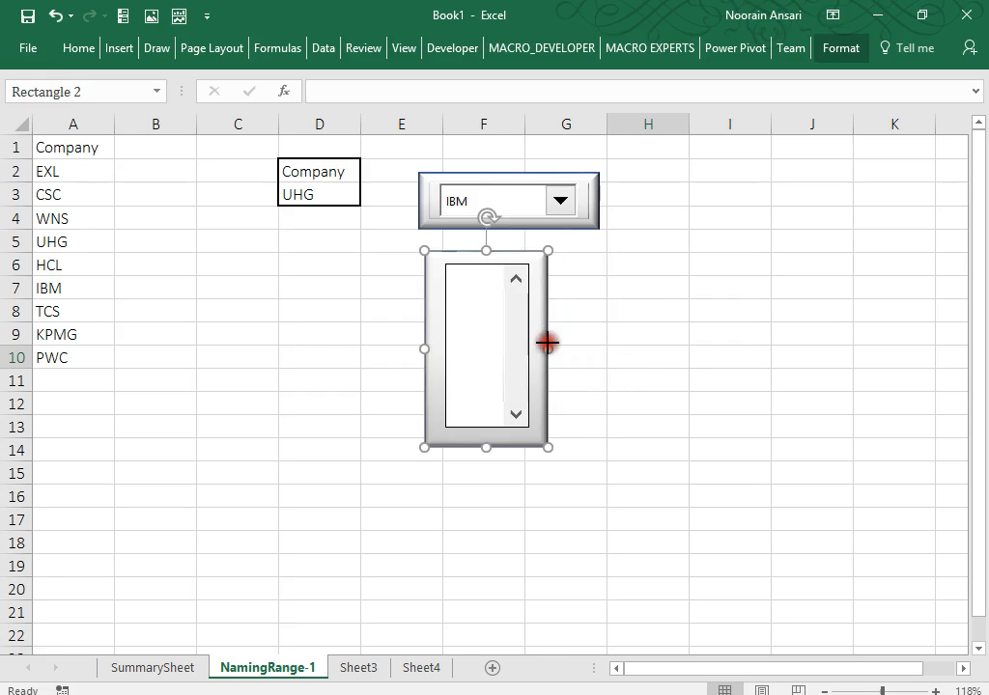
Set List Box 3's input range to Company with 3-D shading enabled.
right_click(498, 346)
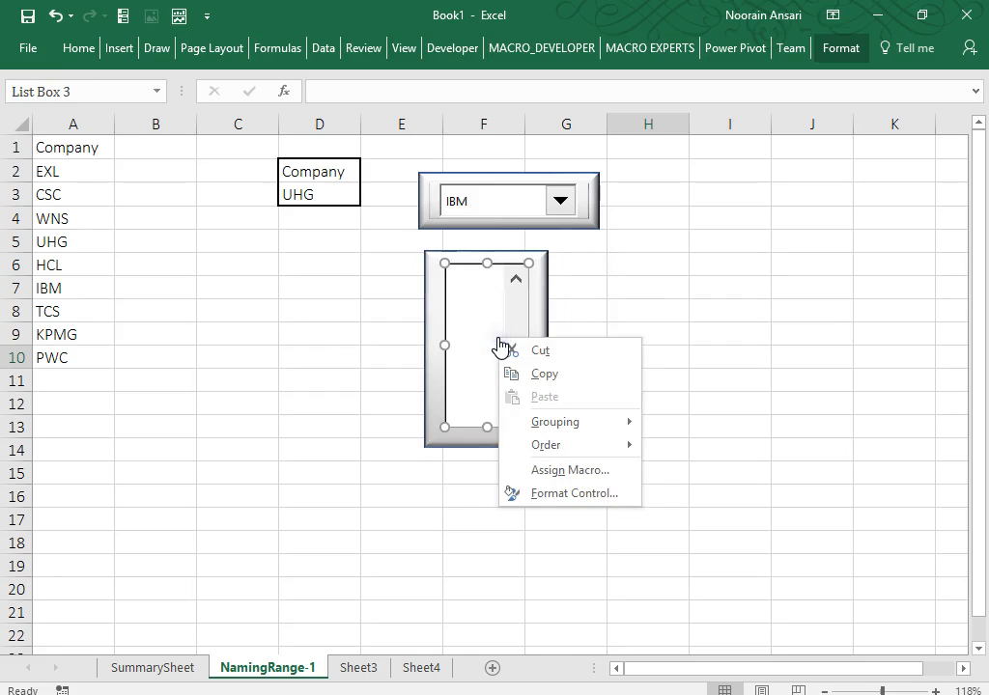
left_click(560, 498)
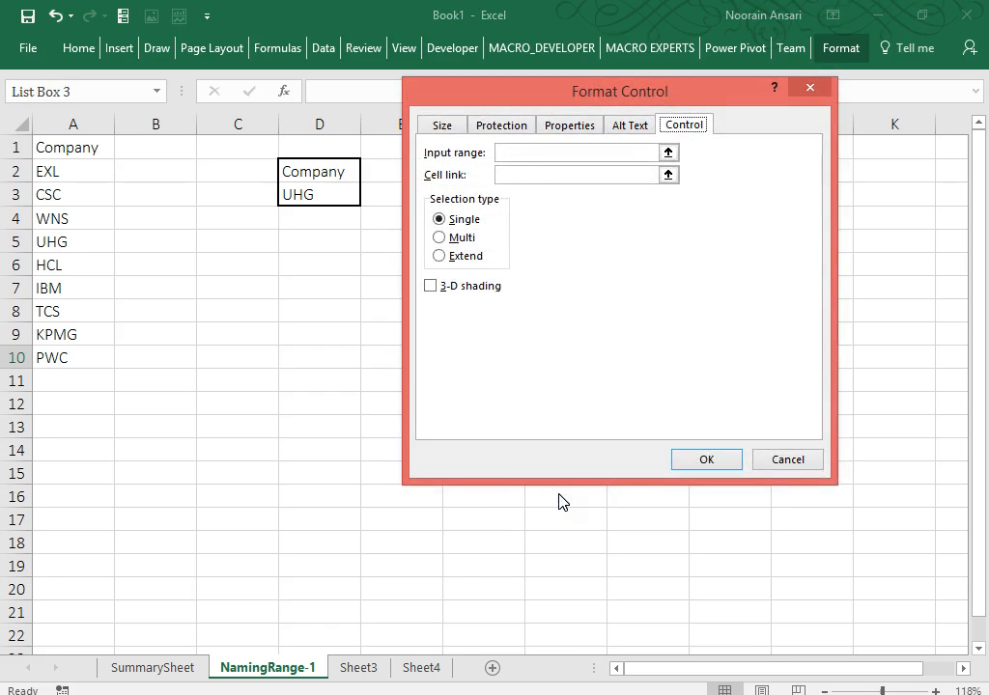
left_click(506, 155)
type("Company")
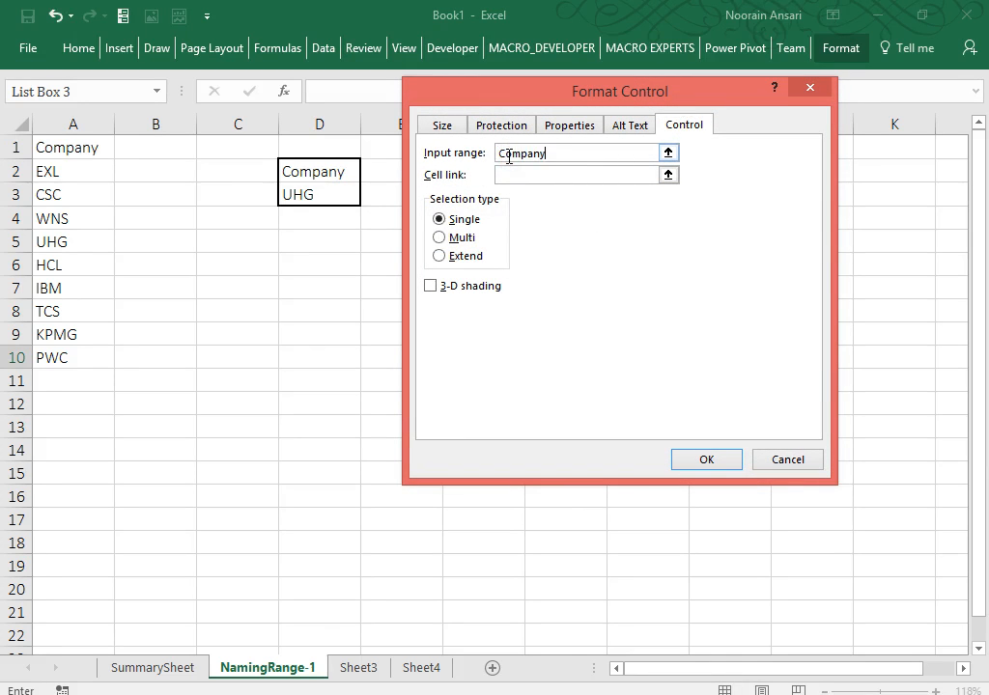
left_click(430, 286)
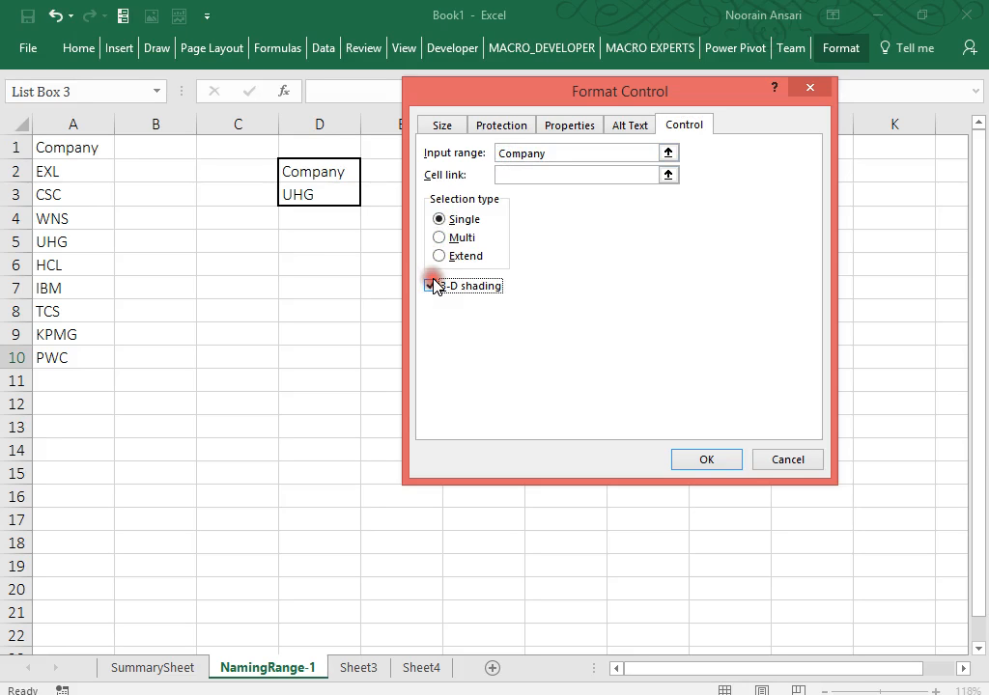
left_click(700, 458)
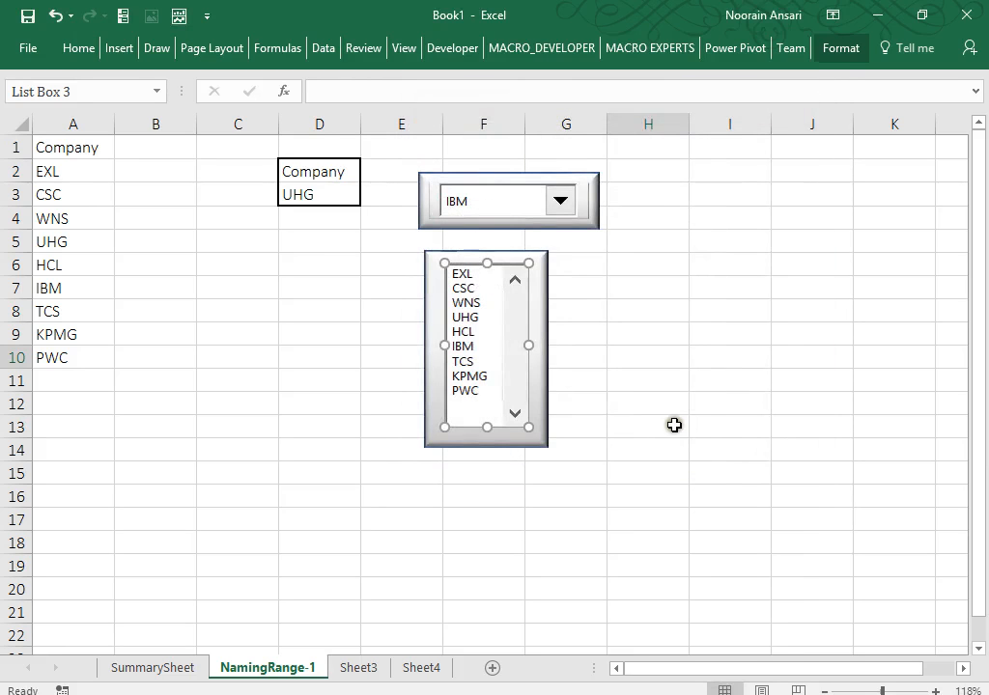
left_click(667, 424)
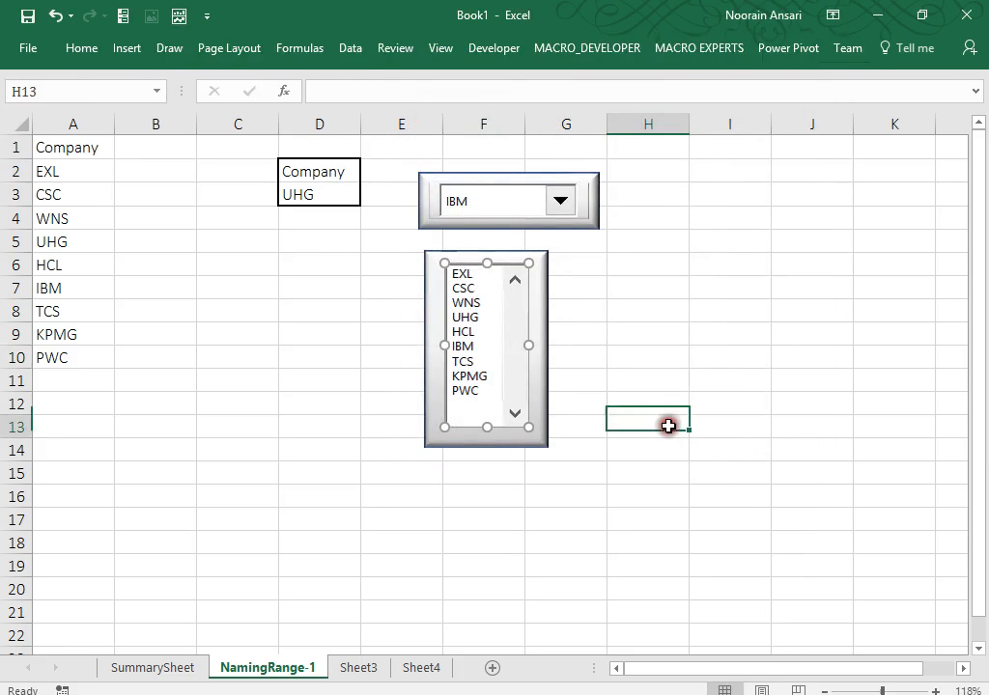
Set the company combo box to UHG, then try WNS, TCS, PWC, IBM, UHG and CSC in the list box.
left_click(527, 192)
left_click(445, 253)
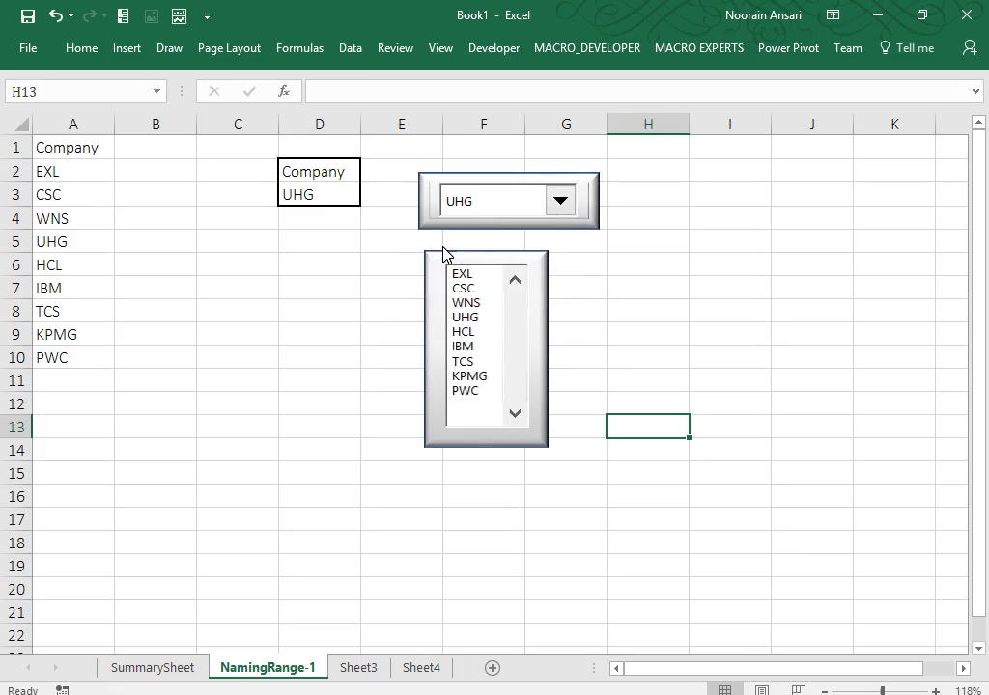
left_click(469, 304)
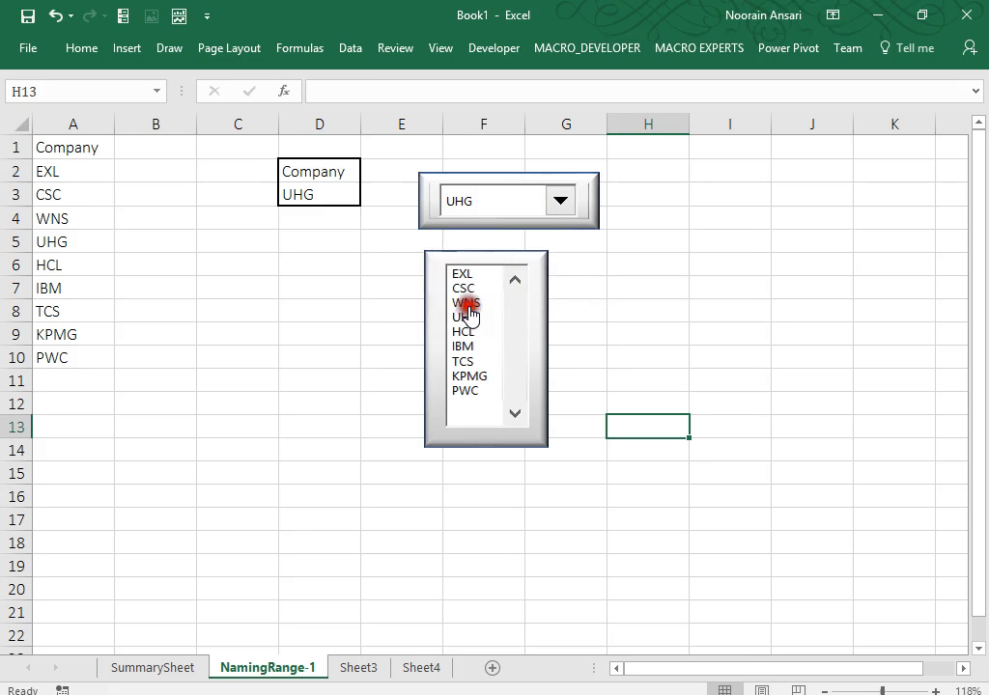
left_click(466, 361)
left_click(465, 391)
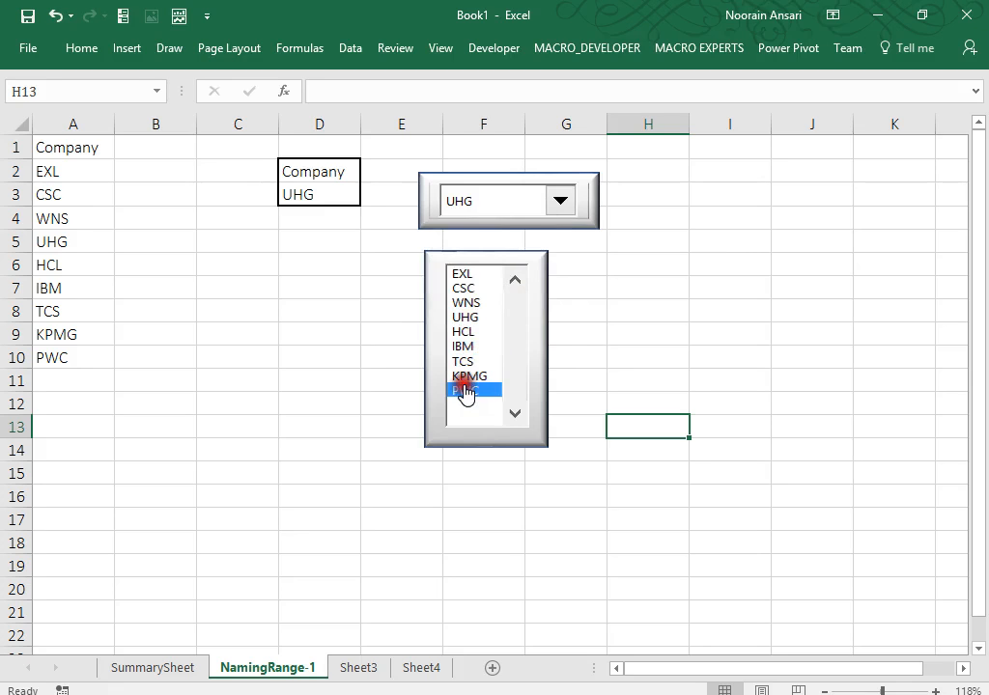
left_click(462, 348)
left_click(464, 317)
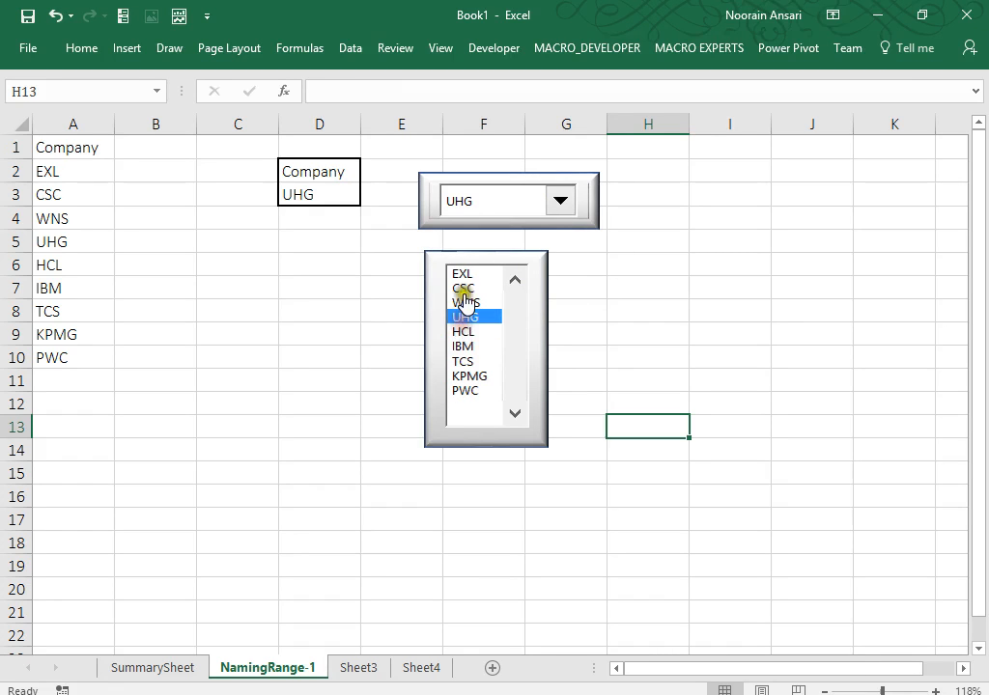
left_click(465, 288)
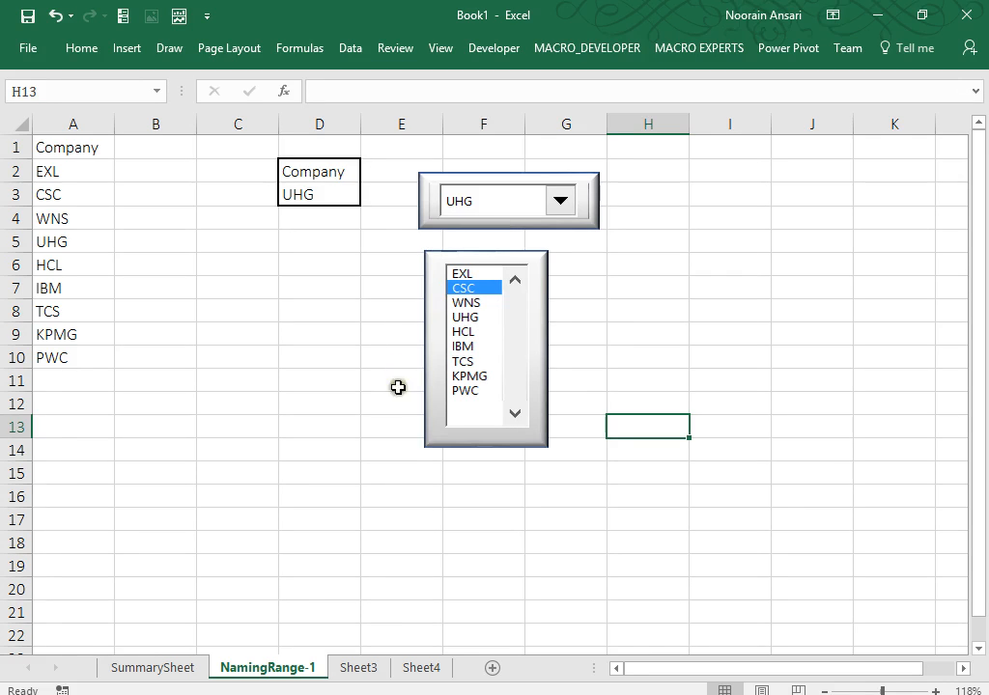
Glance at Sheet3, return to NamingRange-1, and pick UHG then TCS in the list box.
left_click(355, 666)
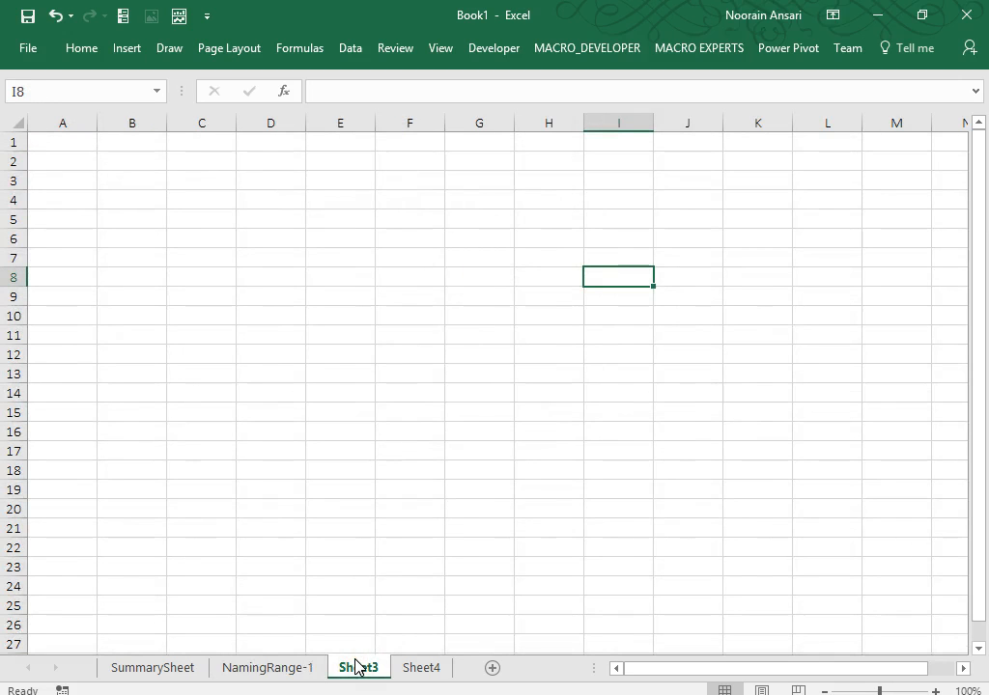
left_click(300, 669)
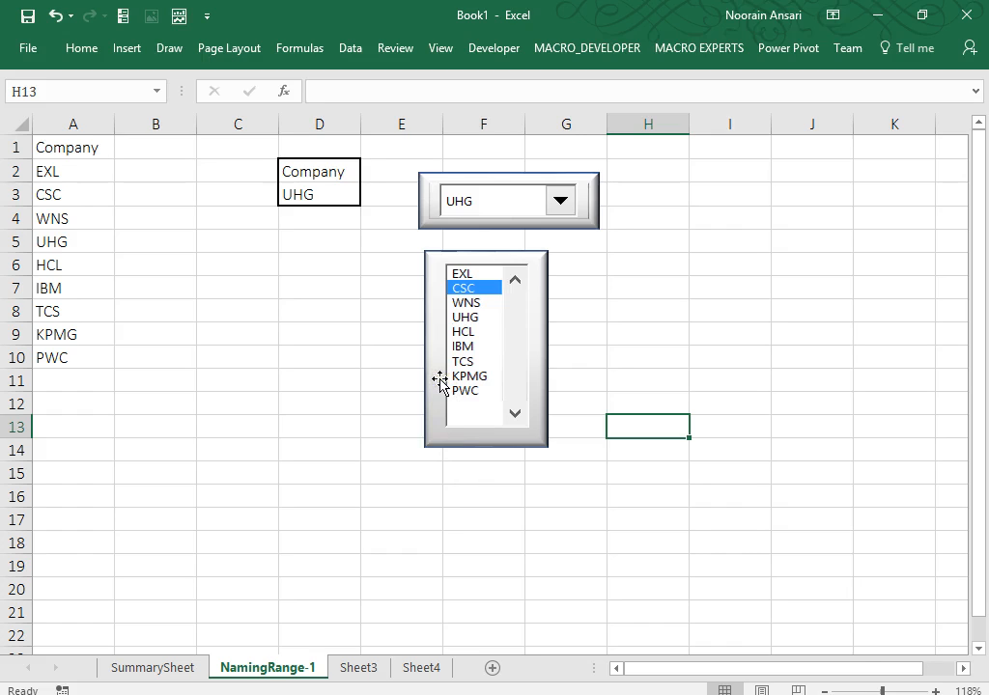
left_click(466, 318)
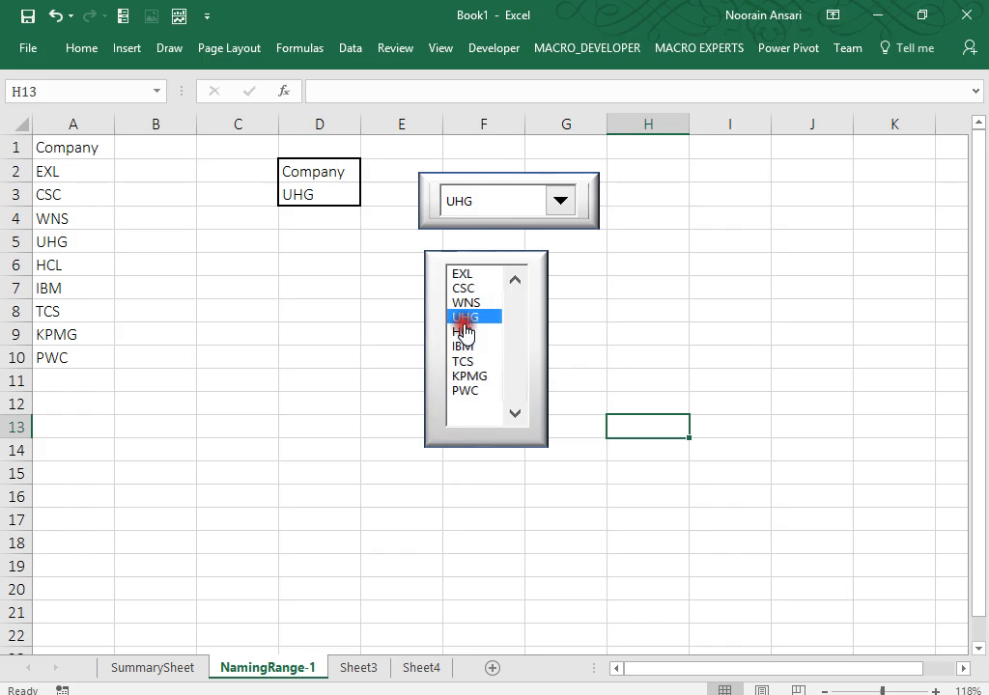
left_click(468, 362)
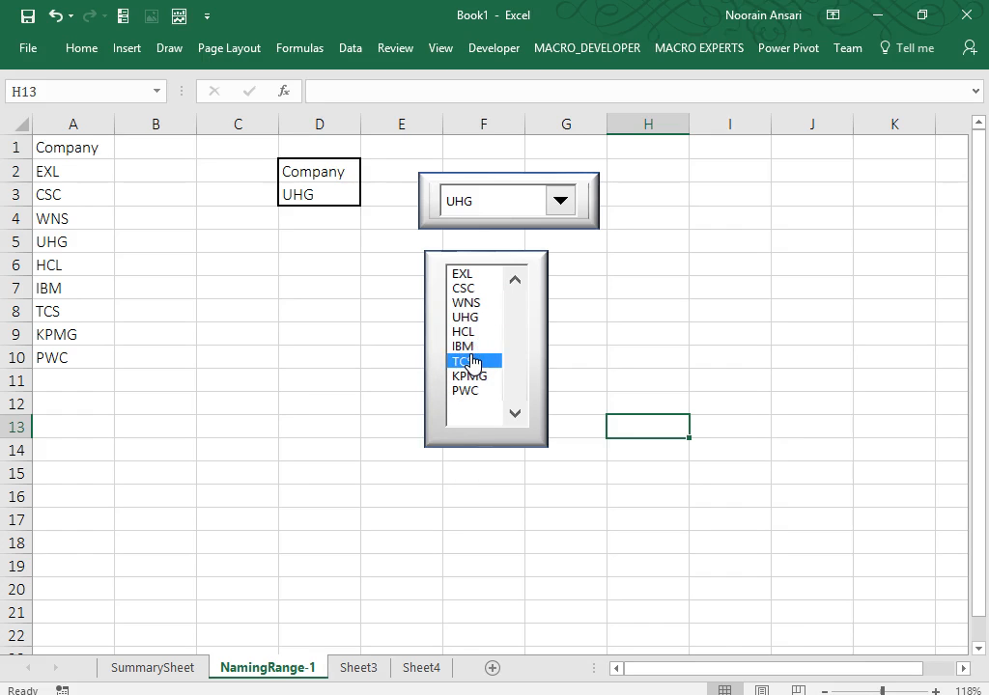
Select the list box together with its rectangle frame, leaving WNS chosen.
left_click(434, 311)
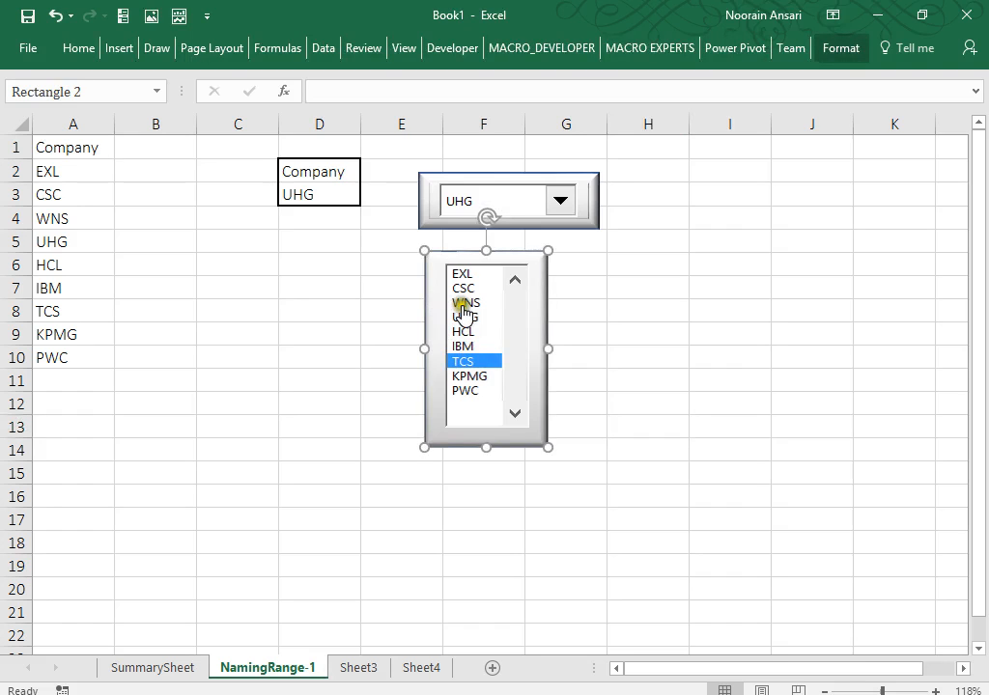
left_click(465, 311, "ctrl")
left_click(463, 309, "ctrl")
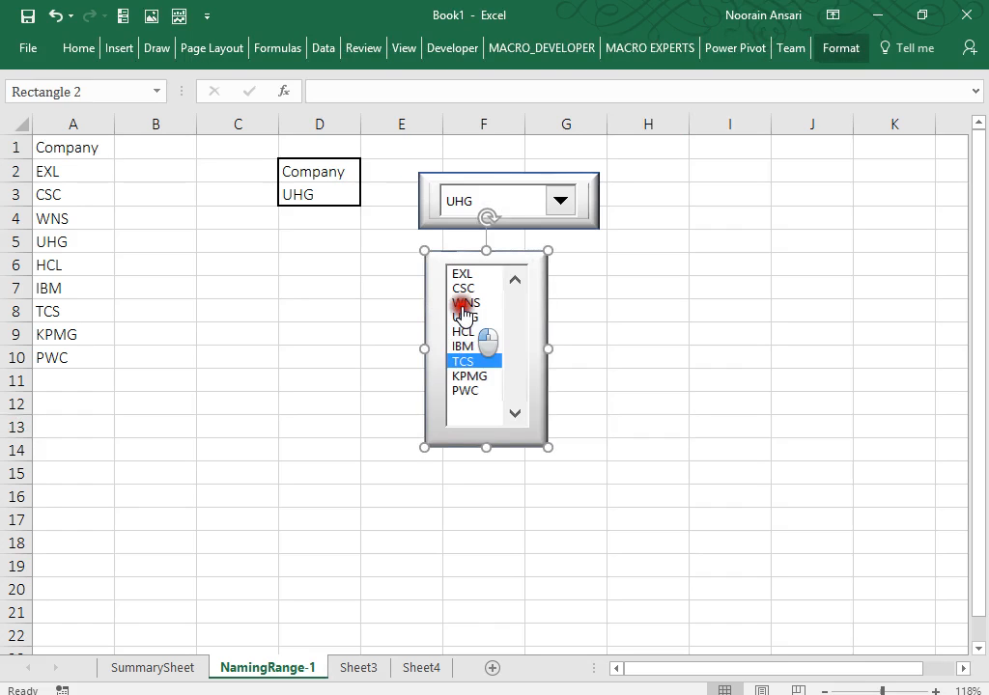
left_click(462, 309, "ctrl")
left_click(464, 305)
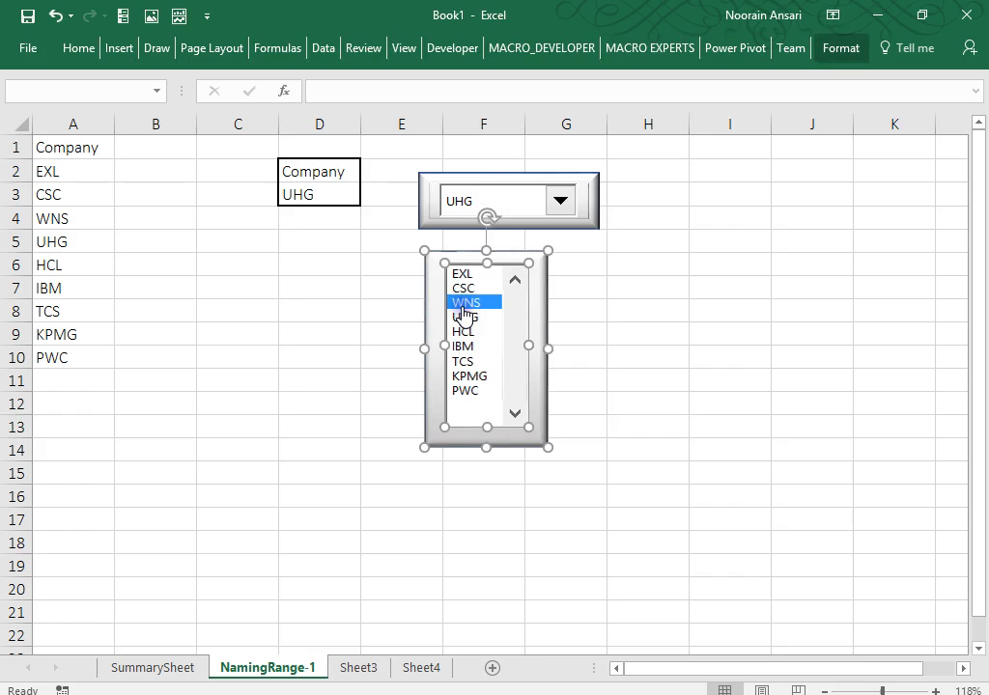
Group the list box with its frame and nudge the group slightly right and down.
right_click(516, 306)
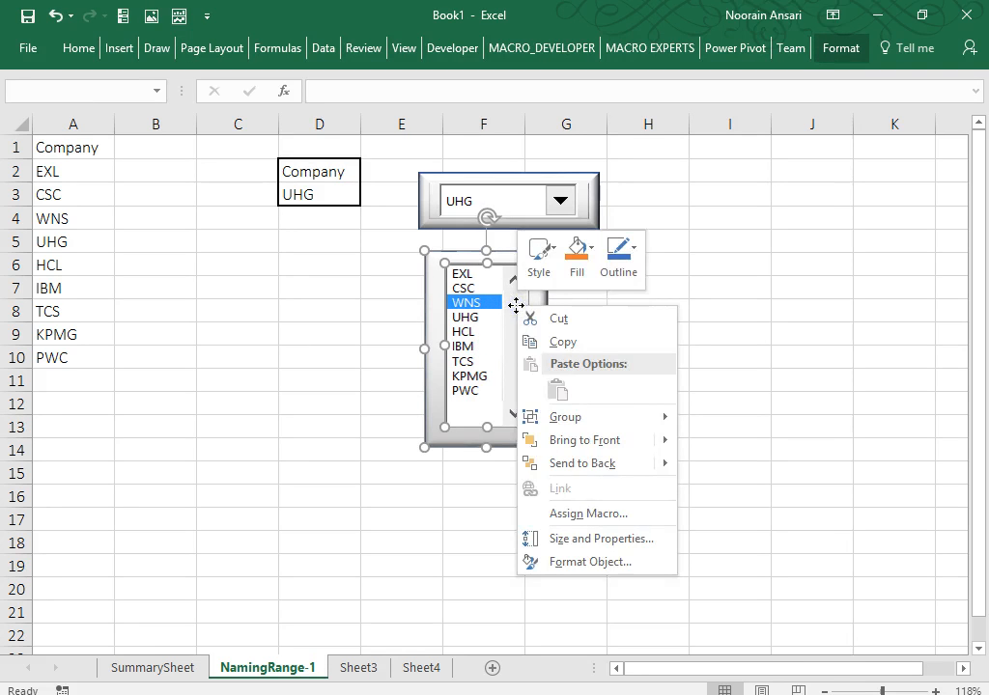
mouse_move(661, 423)
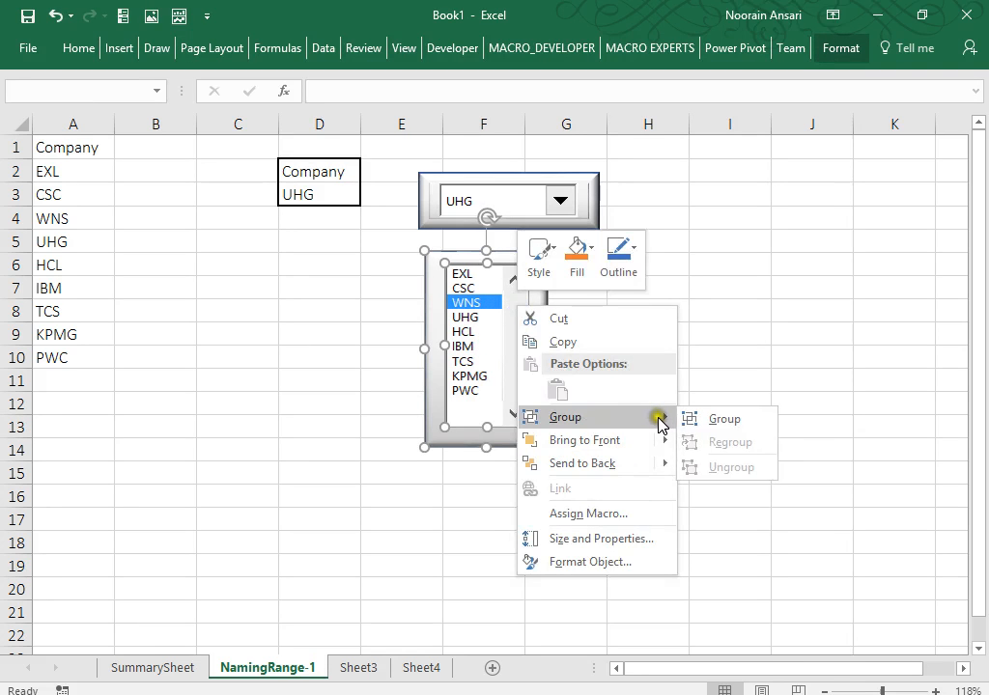
left_click(716, 420)
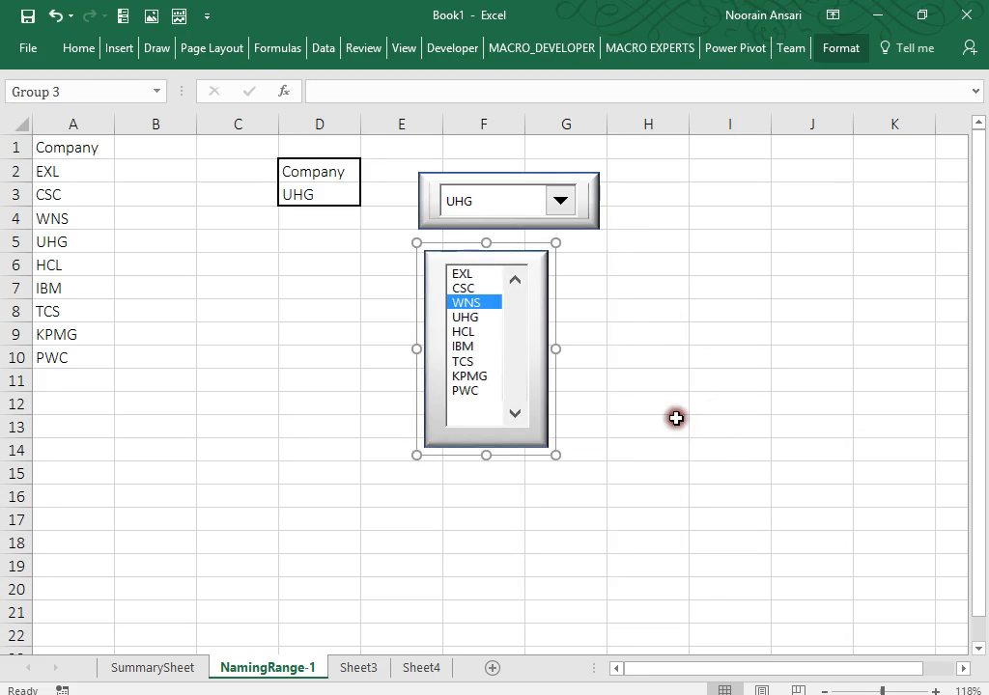
left_click(676, 418)
left_click_drag(537, 385, 554, 368)
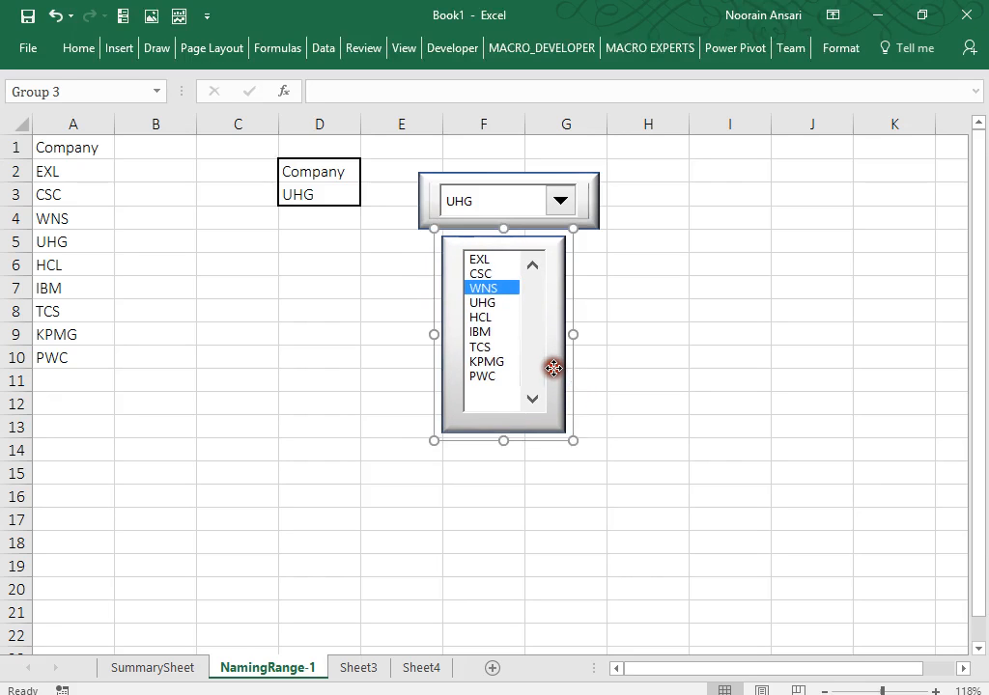
left_click(628, 369)
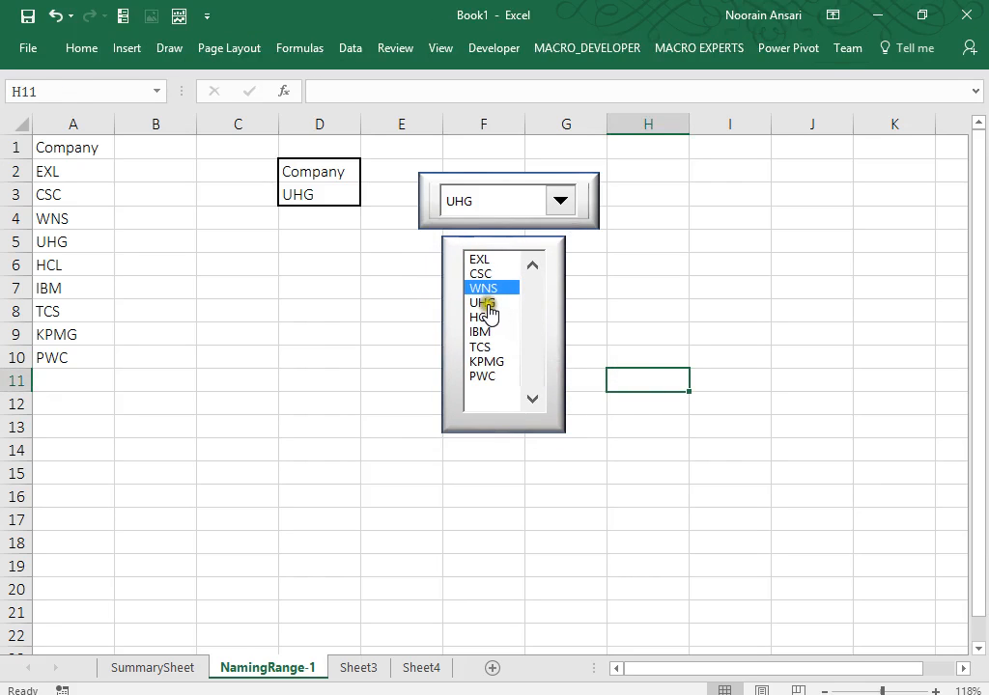
Test the grouped list box by picking UHG, PWC and WNS.
left_click(483, 302)
left_click(482, 376)
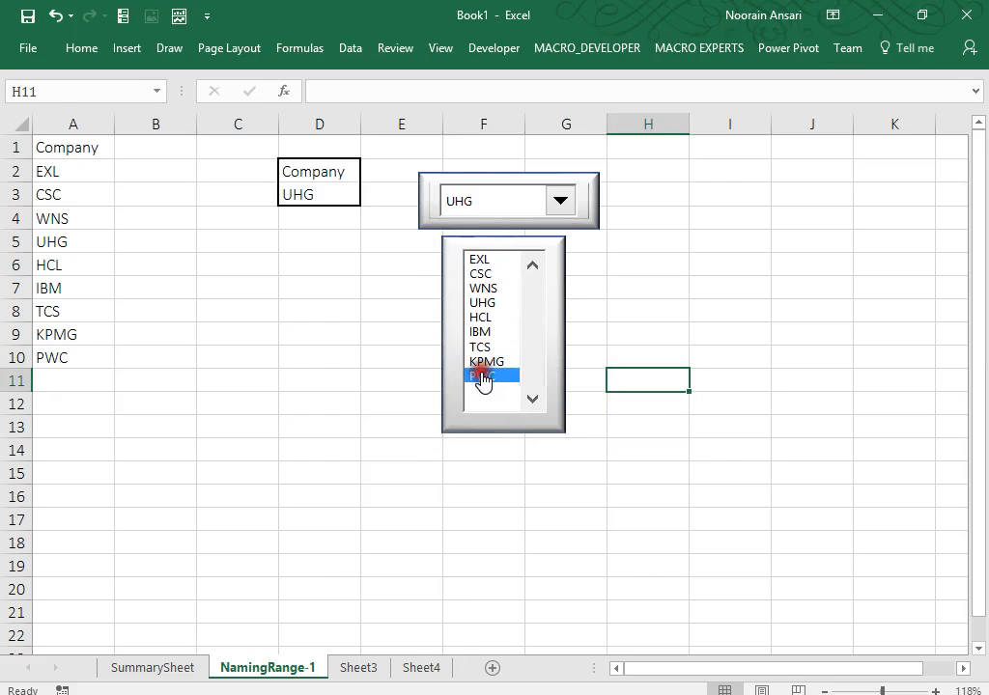
left_click(478, 289)
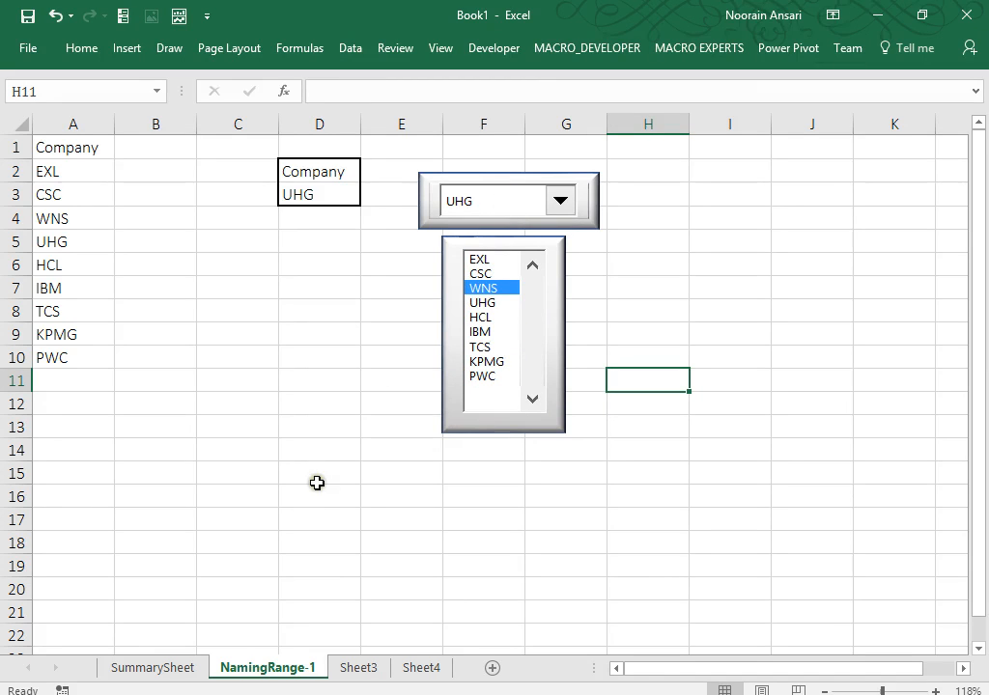
Rename the Sheet3 tab to 'NamingRange-2'.
left_click(343, 668)
right_click(346, 668)
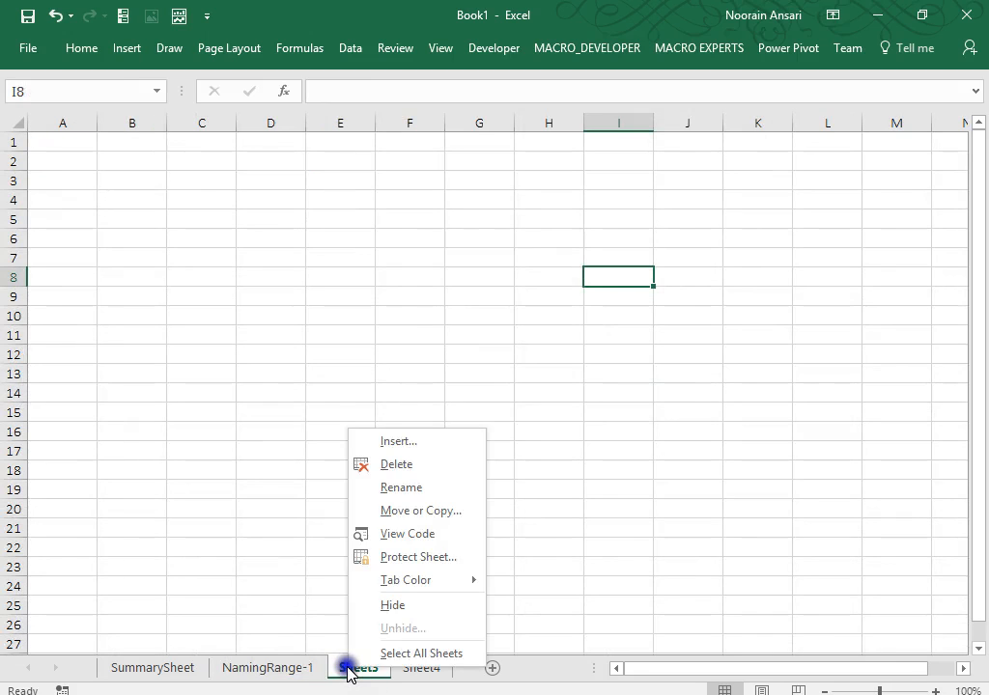
left_click(387, 488)
type("NamingRange")
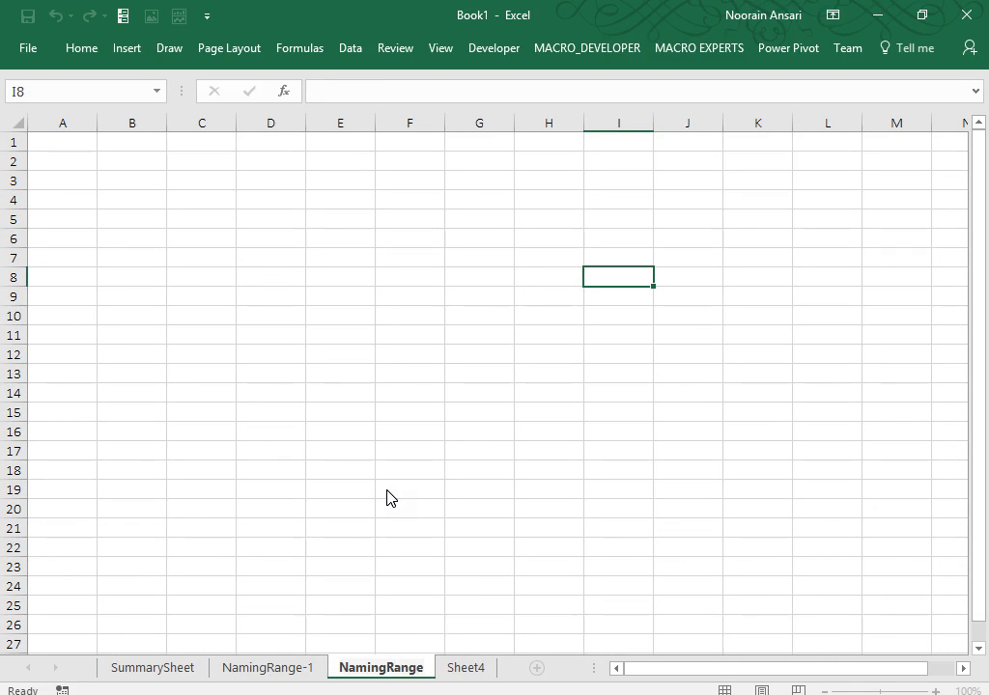
type("-2")
key("Return")
left_click(353, 377)
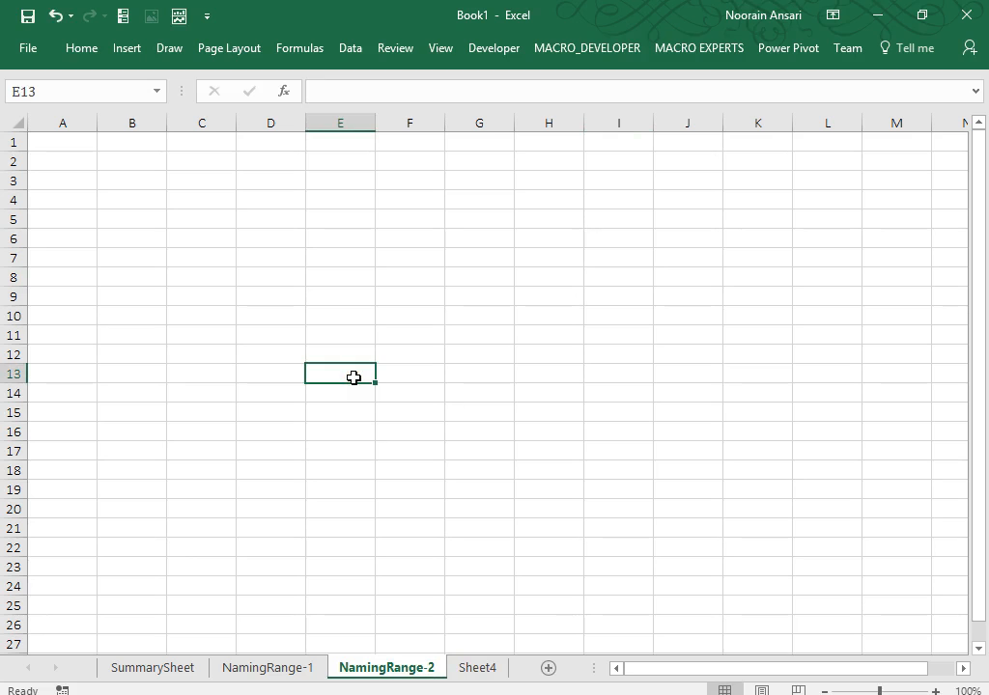
Enter the header 'CityName' in B3 and 'Subcity' in C3.
left_click(150, 185)
type("City")
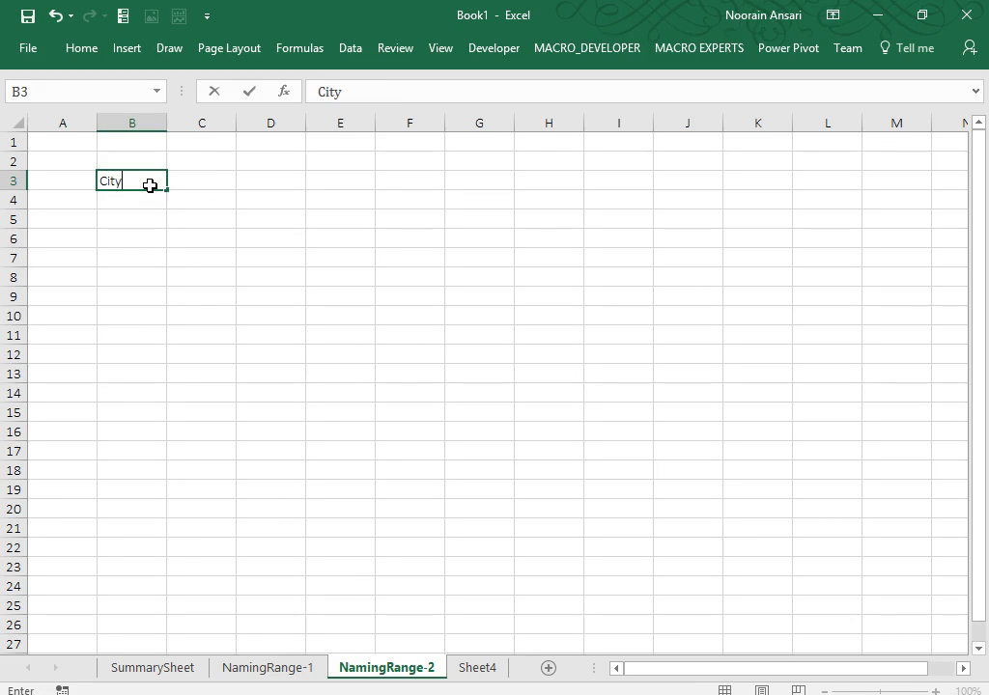
type("Name")
key("Return")
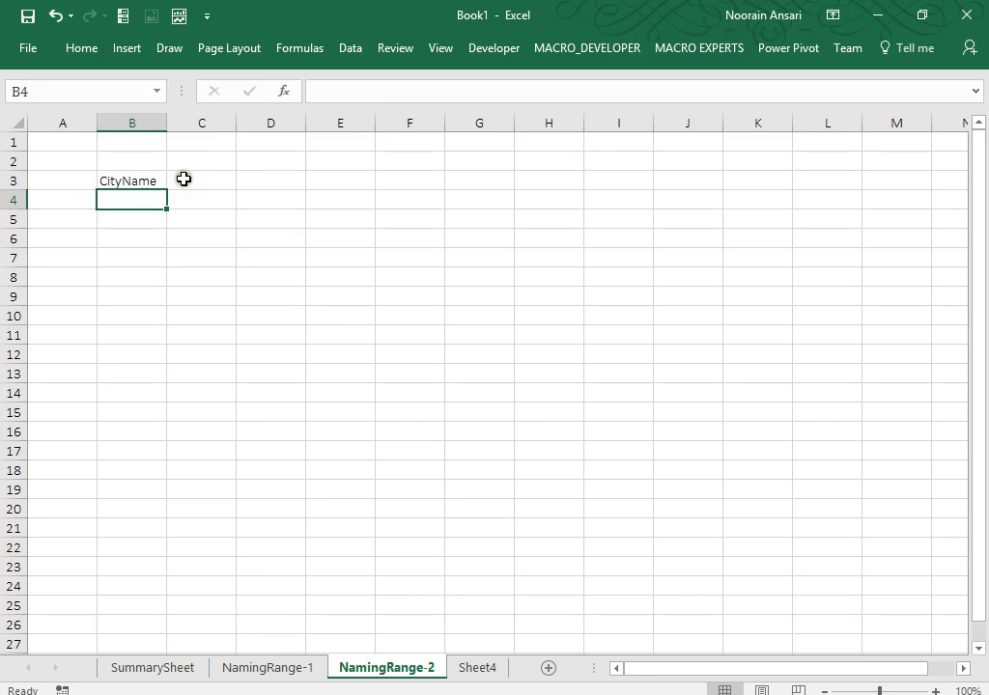
left_click(184, 178)
type("Subcity")
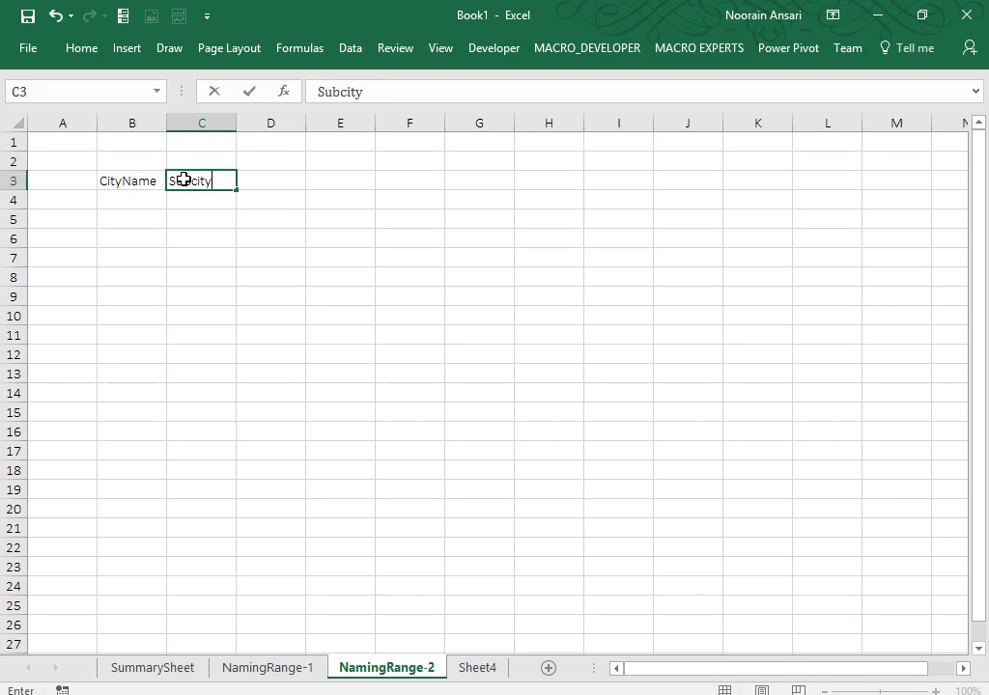
key("Return")
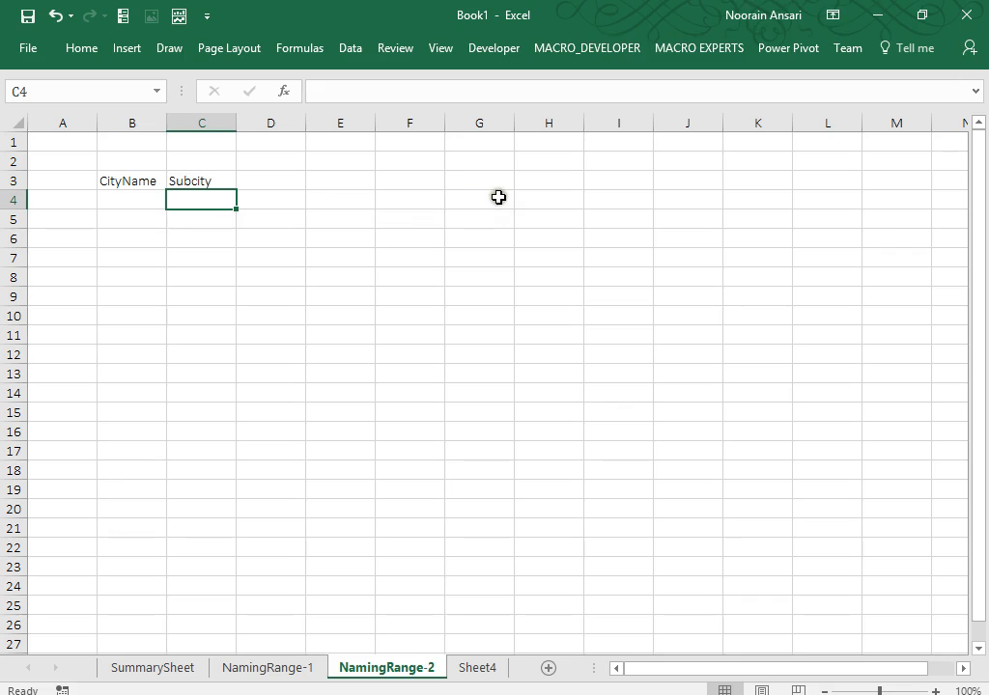
Zoom to 112% and drag the borders of columns G, H and I slightly narrower.
left_click_drag(880, 692, 882, 691)
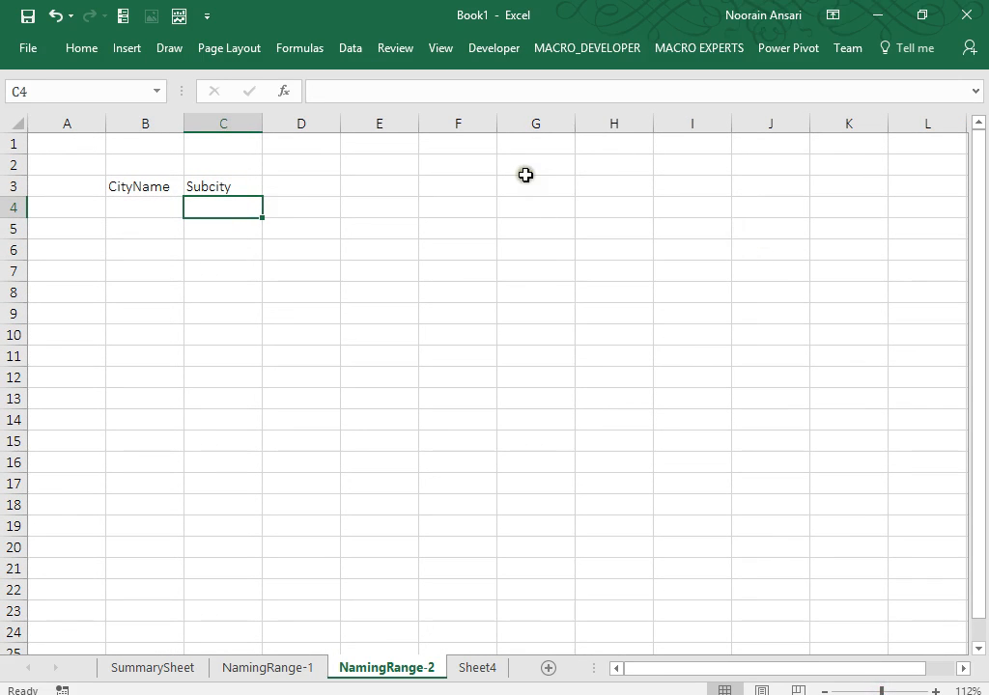
left_click(579, 185)
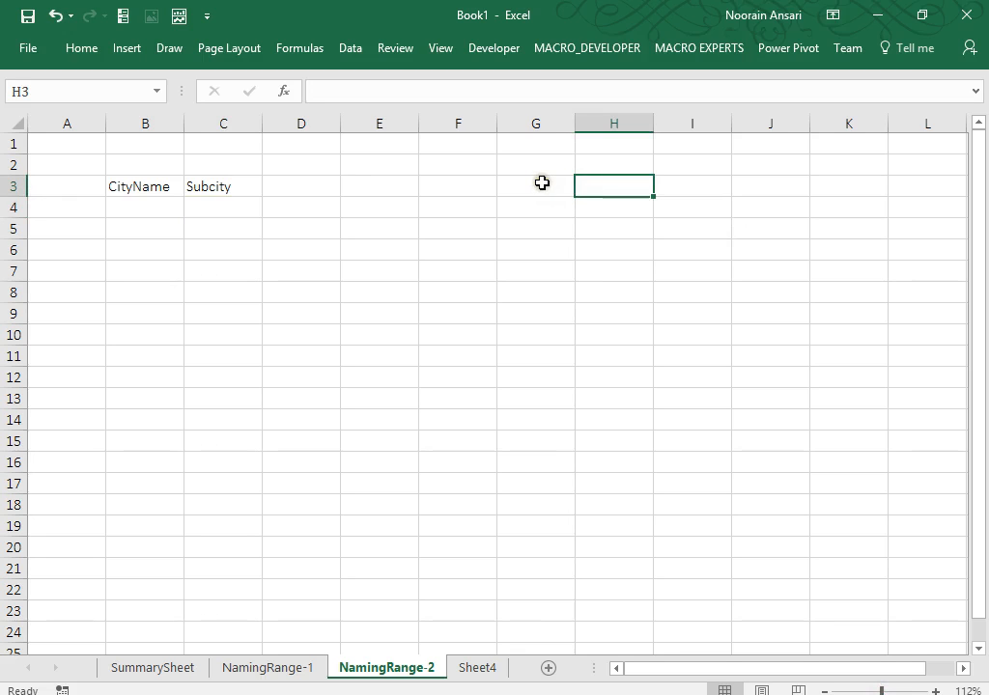
left_click(542, 183)
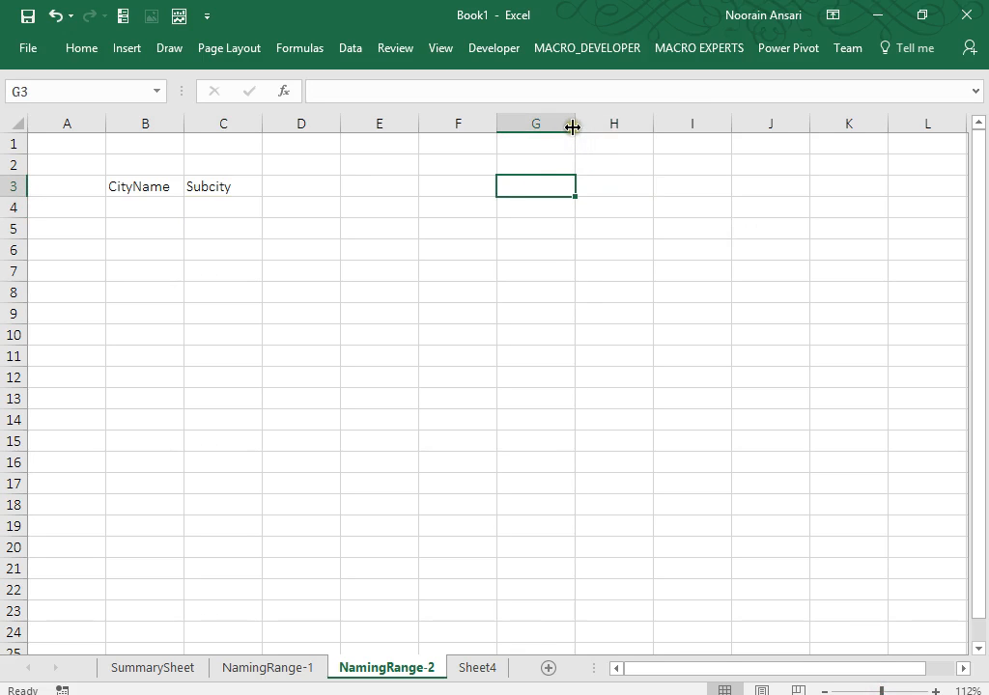
left_click_drag(573, 126, 569, 126)
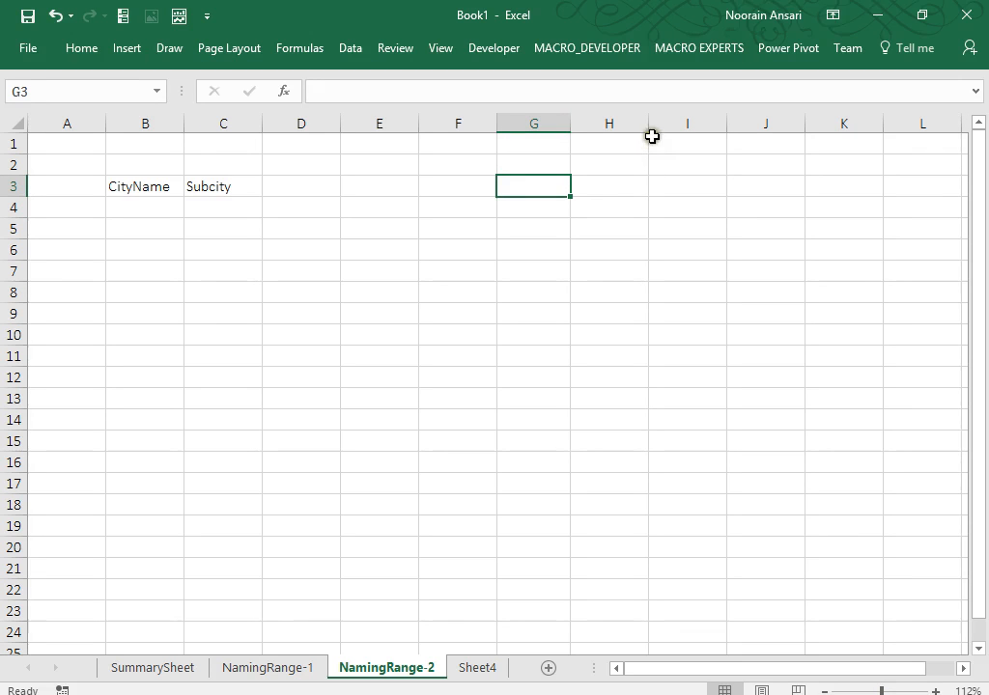
left_click_drag(648, 124, 644, 126)
left_click(679, 123)
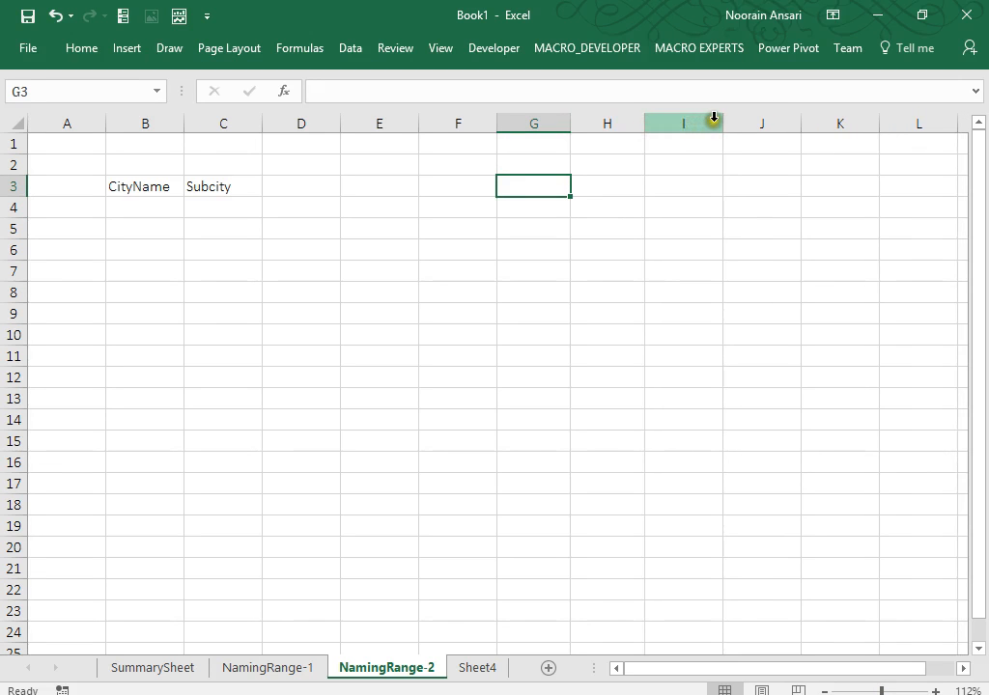
left_click_drag(721, 123, 716, 122)
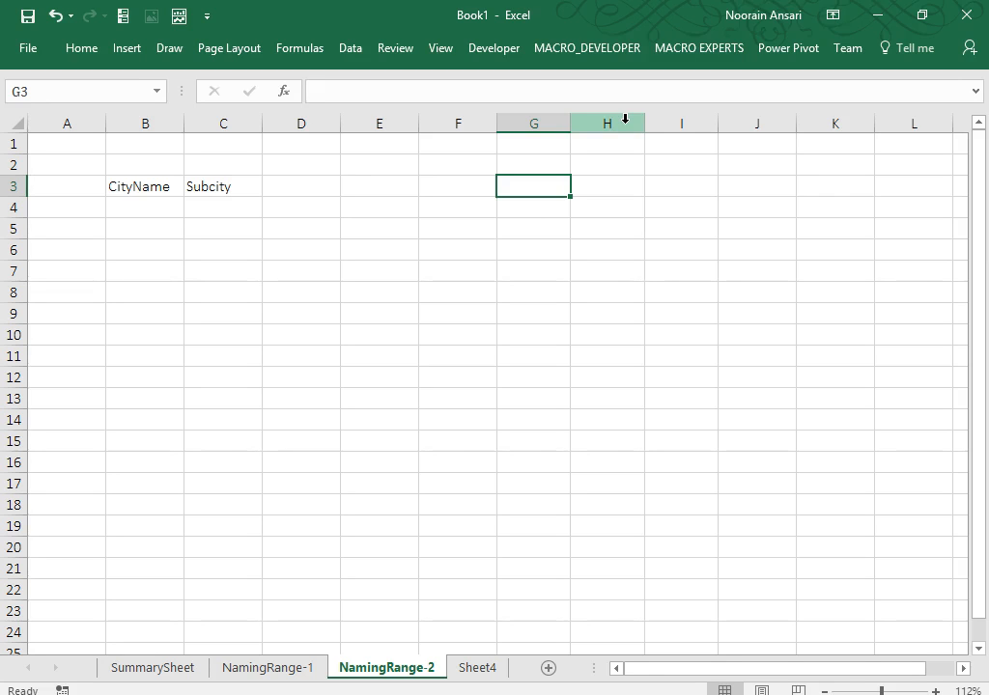
Enter Delhi in G3 and Mumbai in H3.
left_click_drag(128, 189, 223, 189)
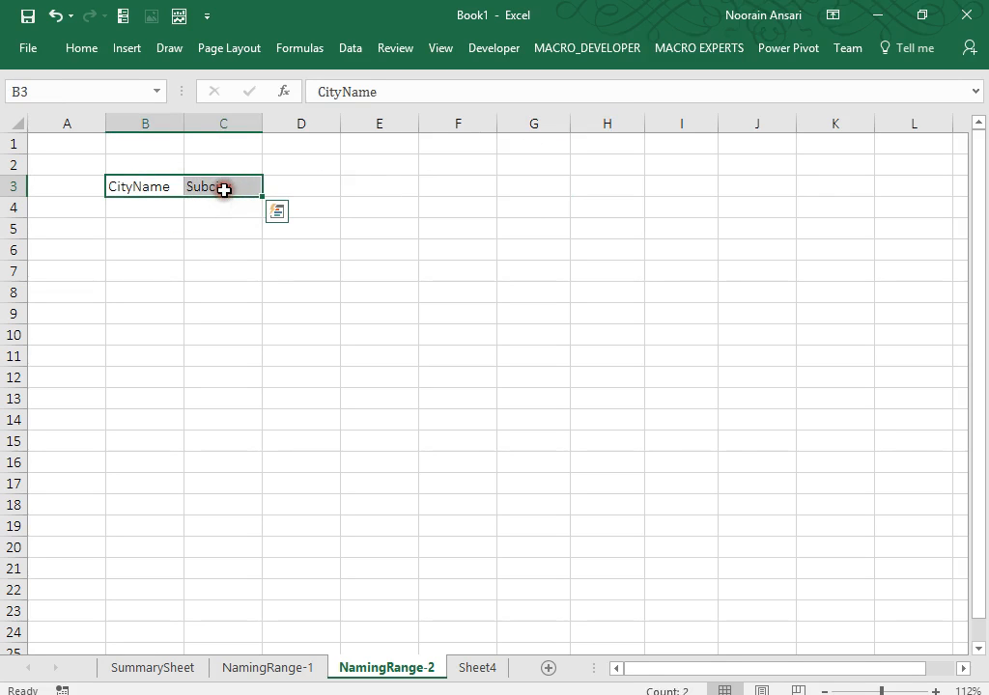
left_click(521, 184)
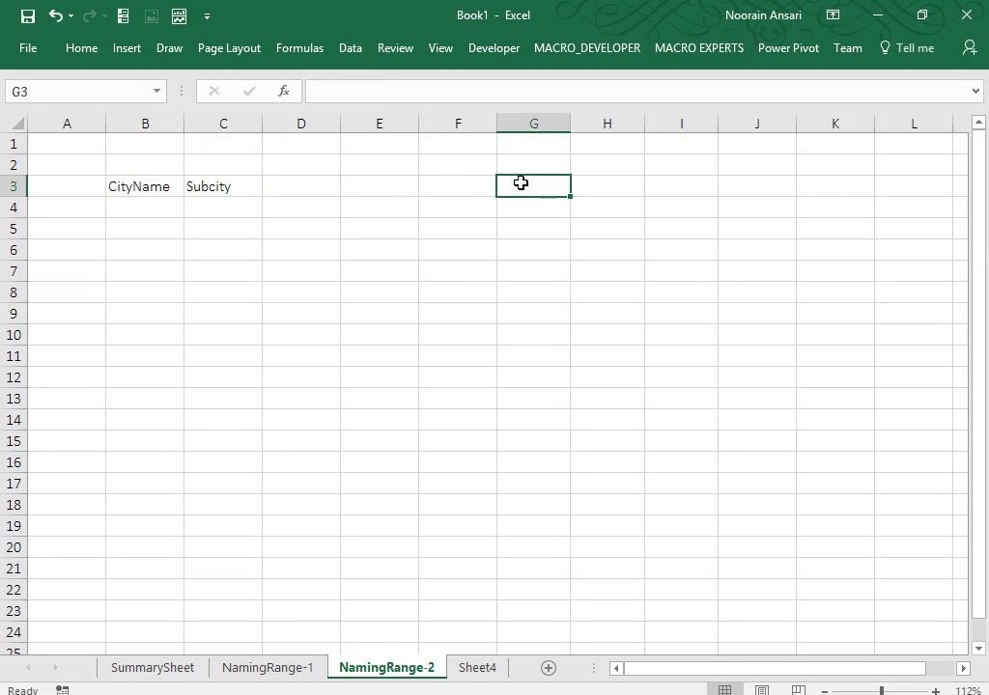
type("Delhi")
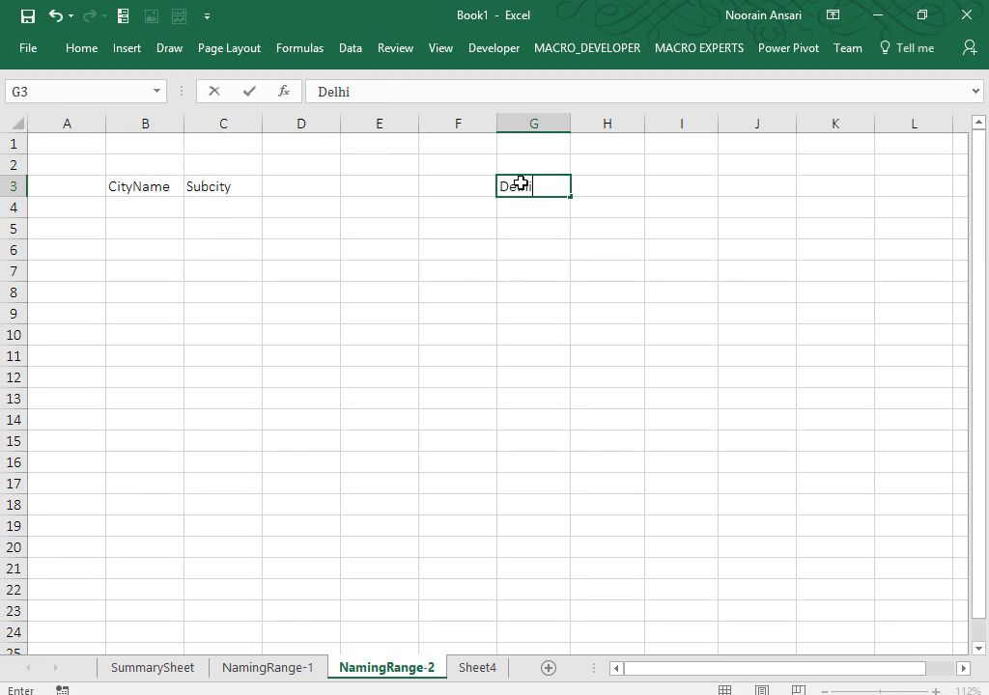
key("Return")
key("Up")
key("Right")
type("Mumb")
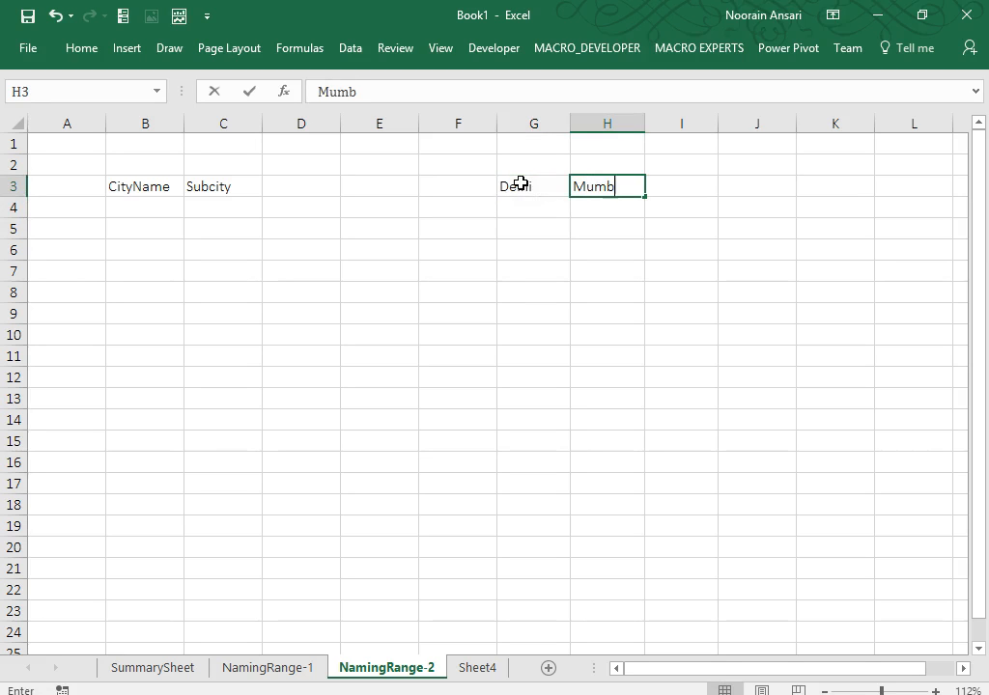
key("Tab")
Enter Kolkata in I3 and Bangalore in J3, correcting a typo.
type("Kolk")
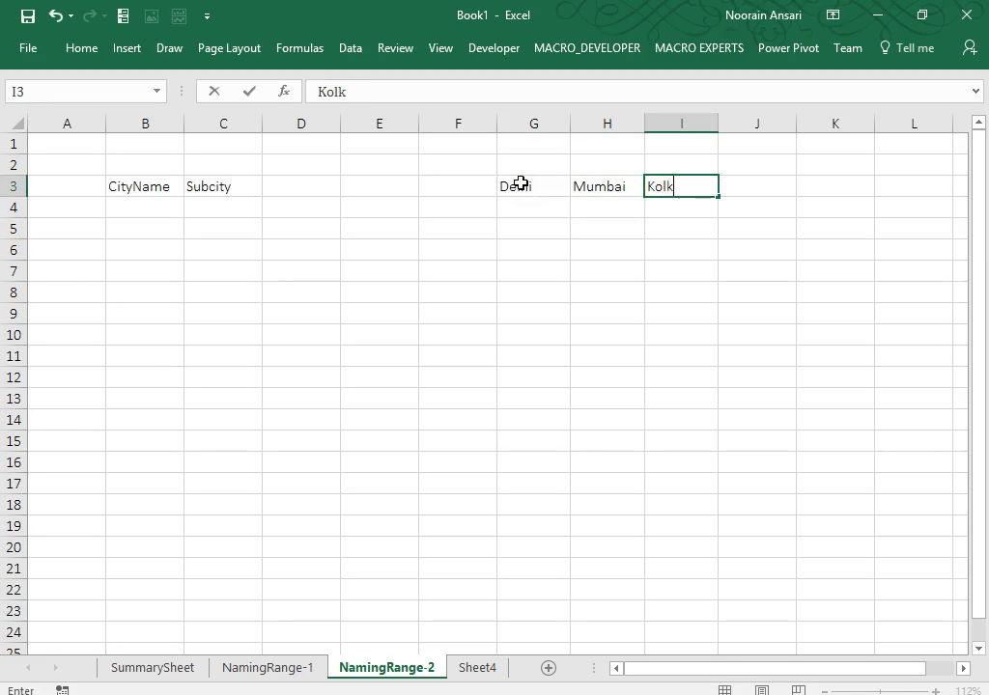
key("Tab")
type("b")
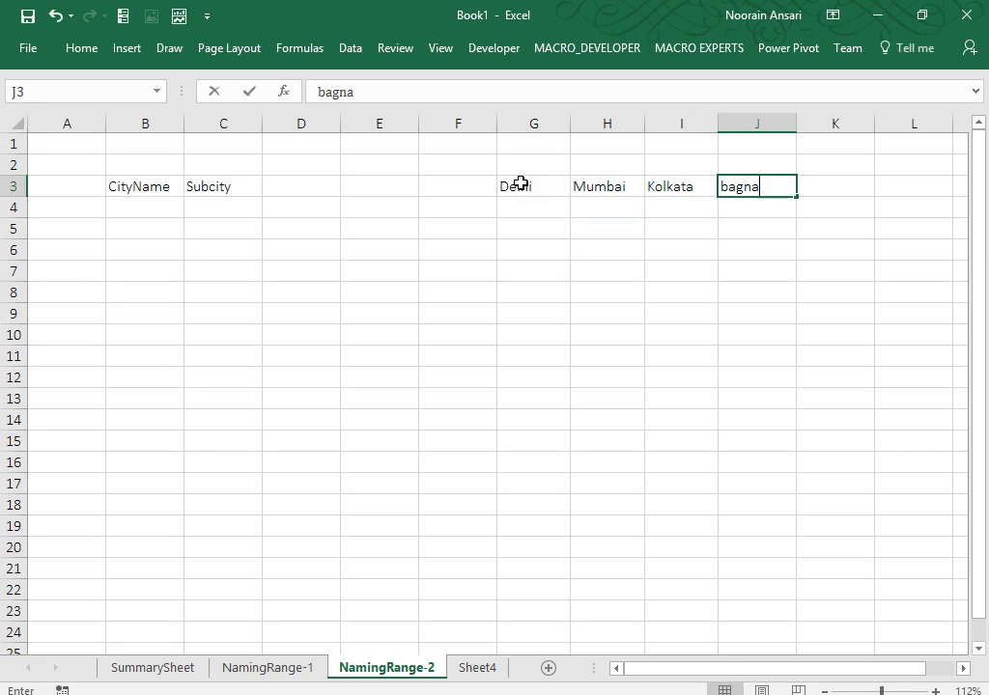
type("agna")
key("BackSpace")
key("BackSpace")
key("BackSpace")
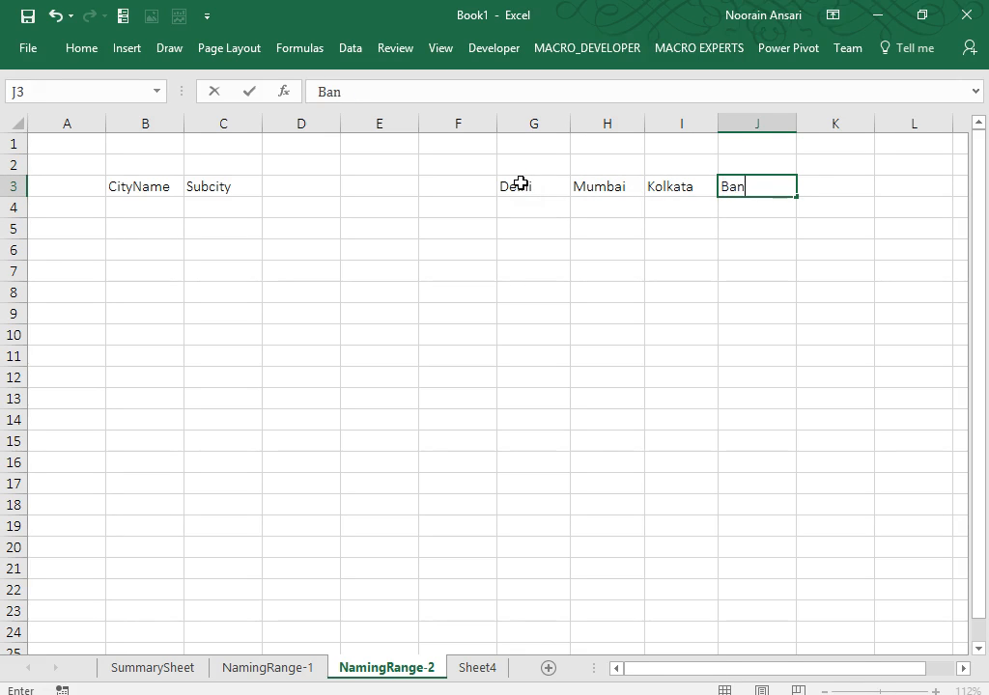
type("ngalore")
key("Return")
key("Left")
key("Left")
key("Left")
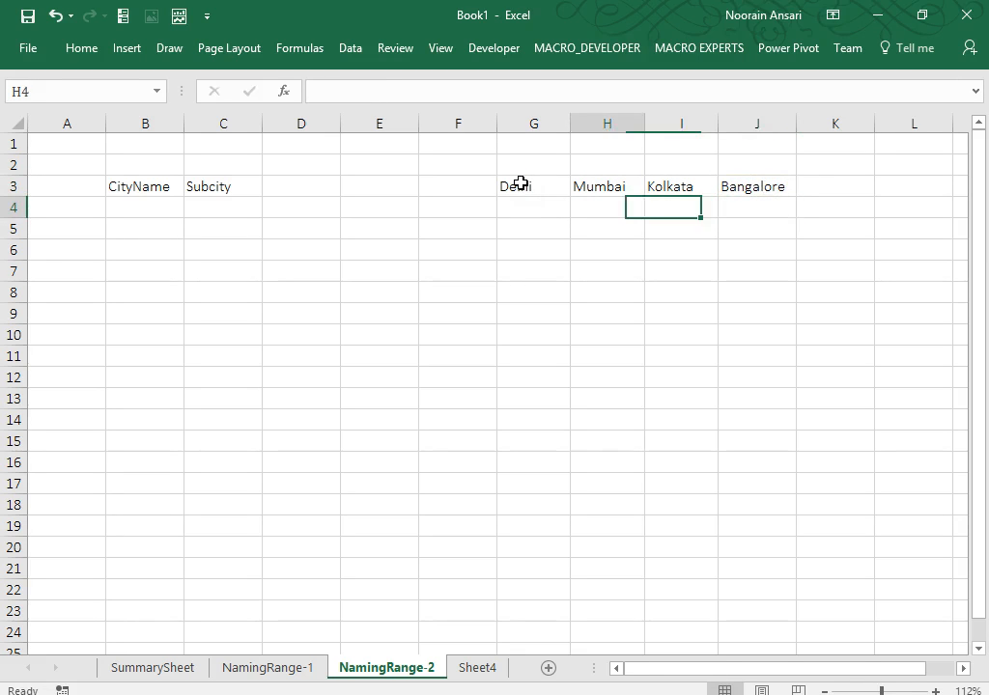
List Delhi's areas CP, nehru Place, Lajpat nagar and Karolbag in G4:G7.
type("CP")
key("Return")
type("nehru Place")
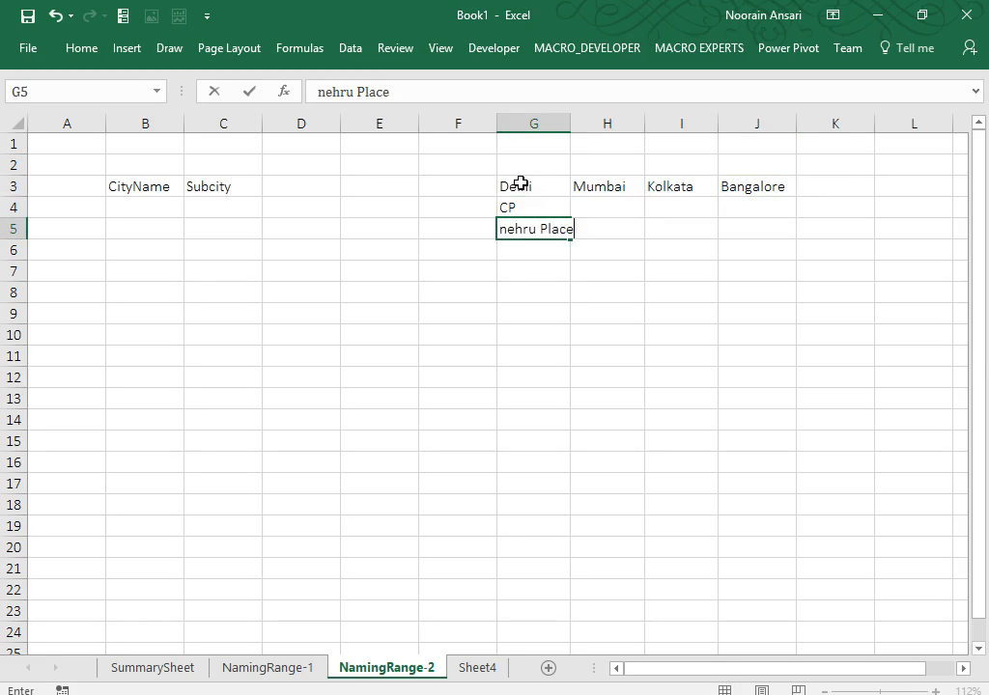
key("Return")
type("La")
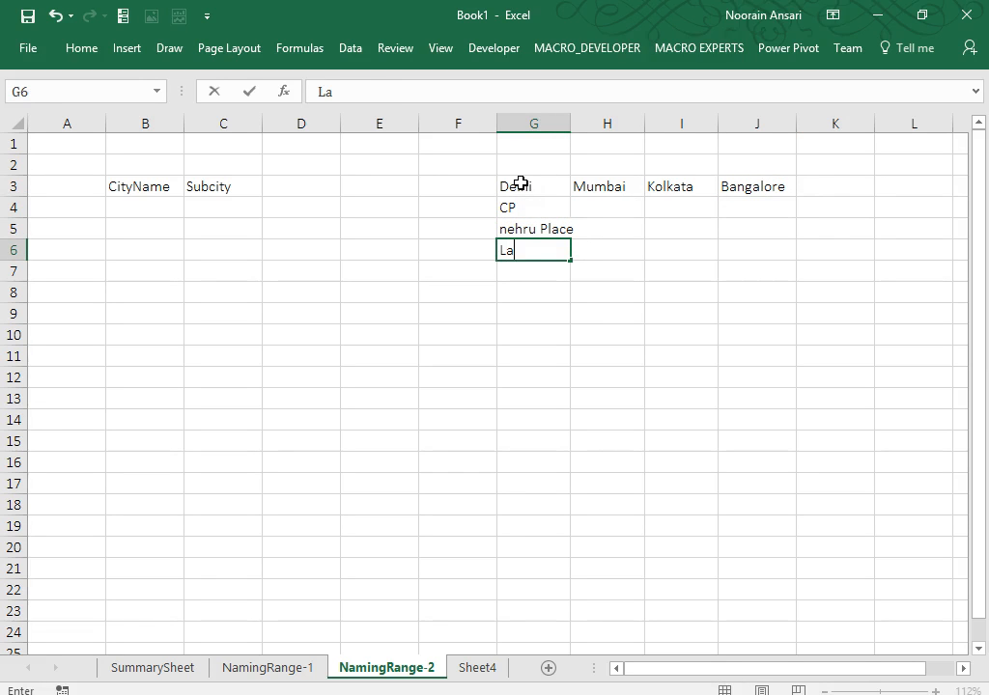
type("jpat nagar")
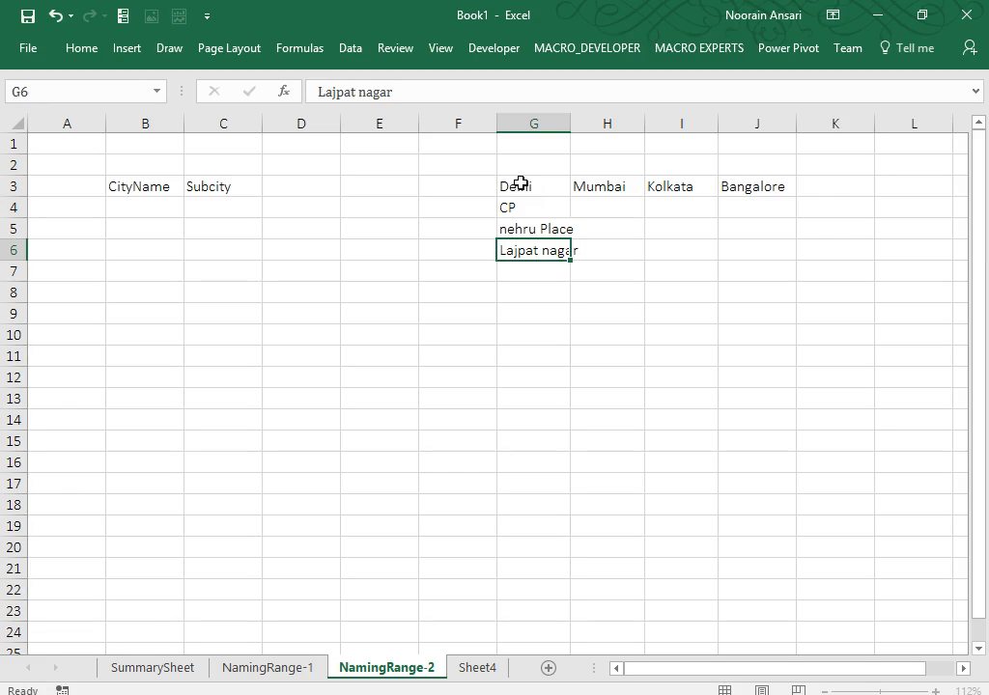
key("Return")
type("Karol")
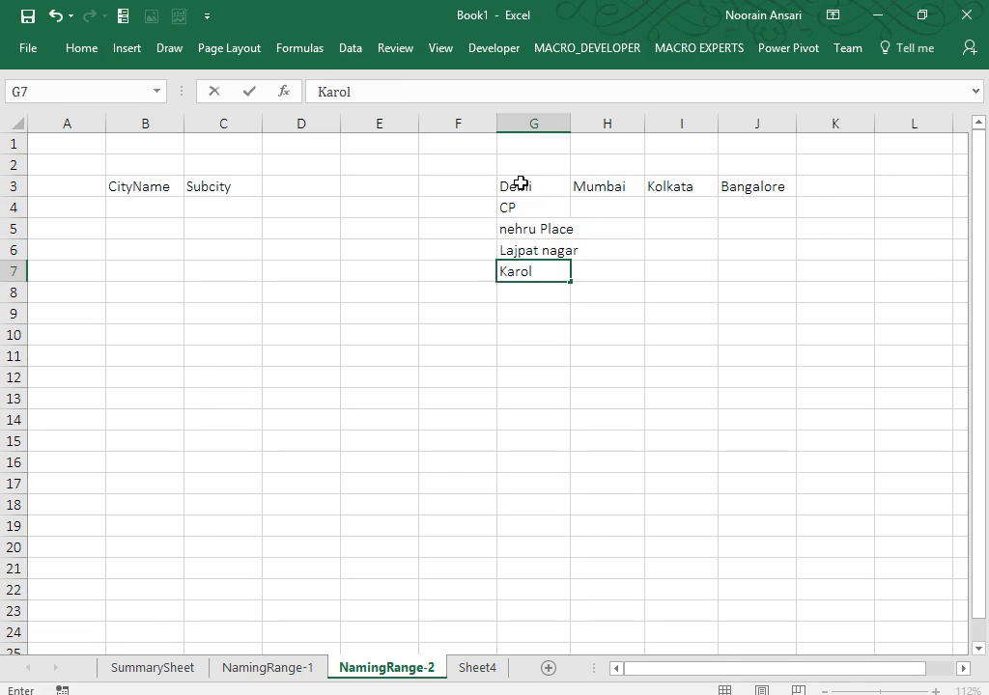
type("bag")
key("ctrl+Return")
List Mumbai's areas bandra, Andheri, Juhu and Goregoan in H4:H7.
key("Up")
key("Up")
key("Up")
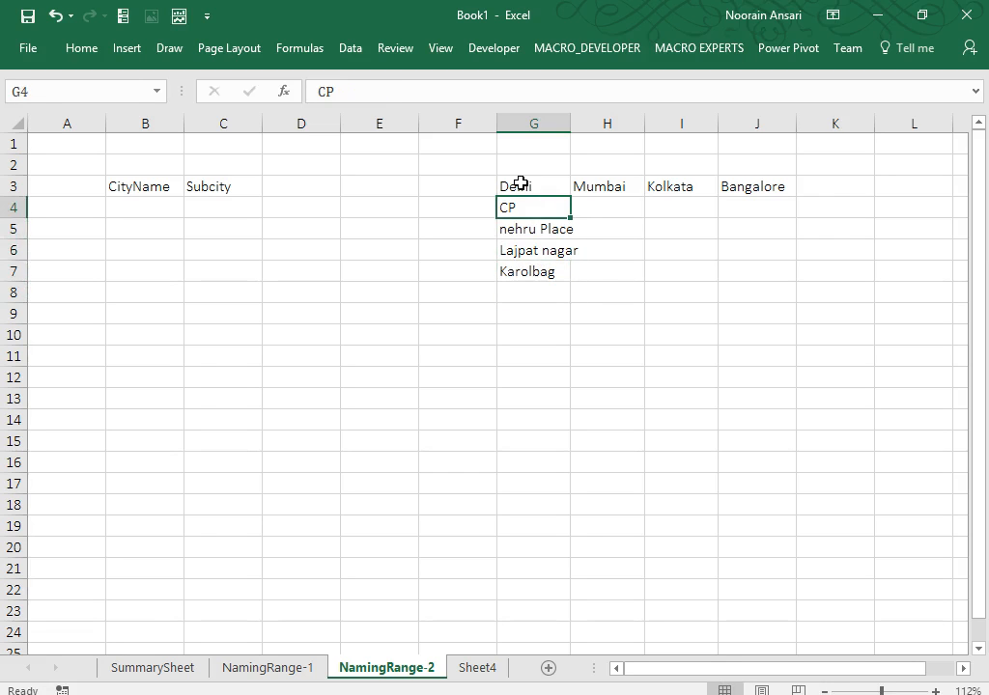
key("Right")
type("bandra")
key("Return")
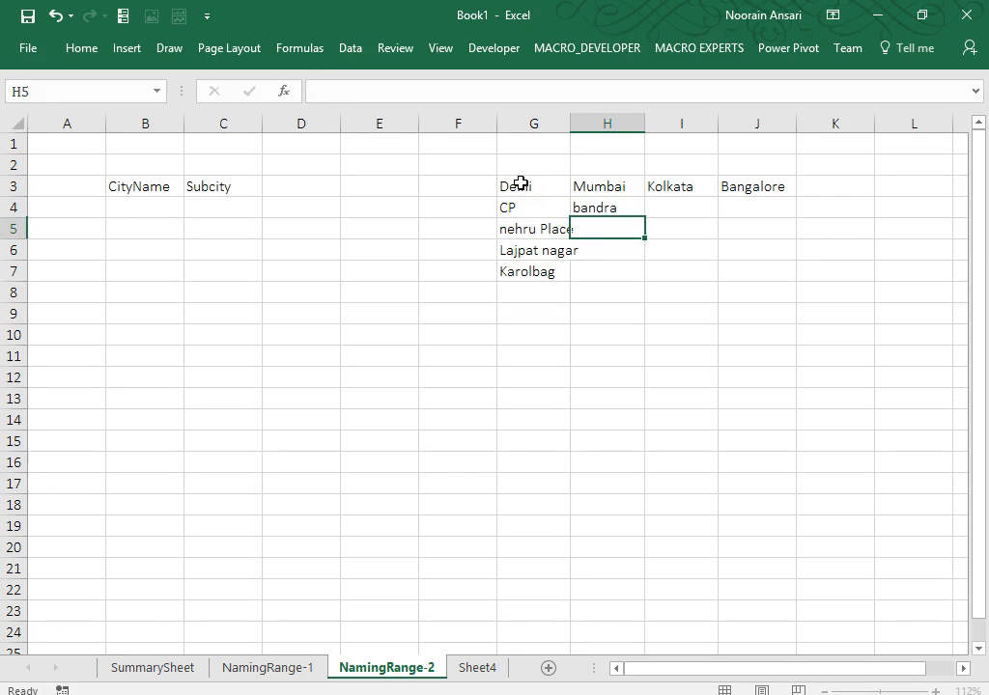
type("Andheri")
key("Return")
type("J")
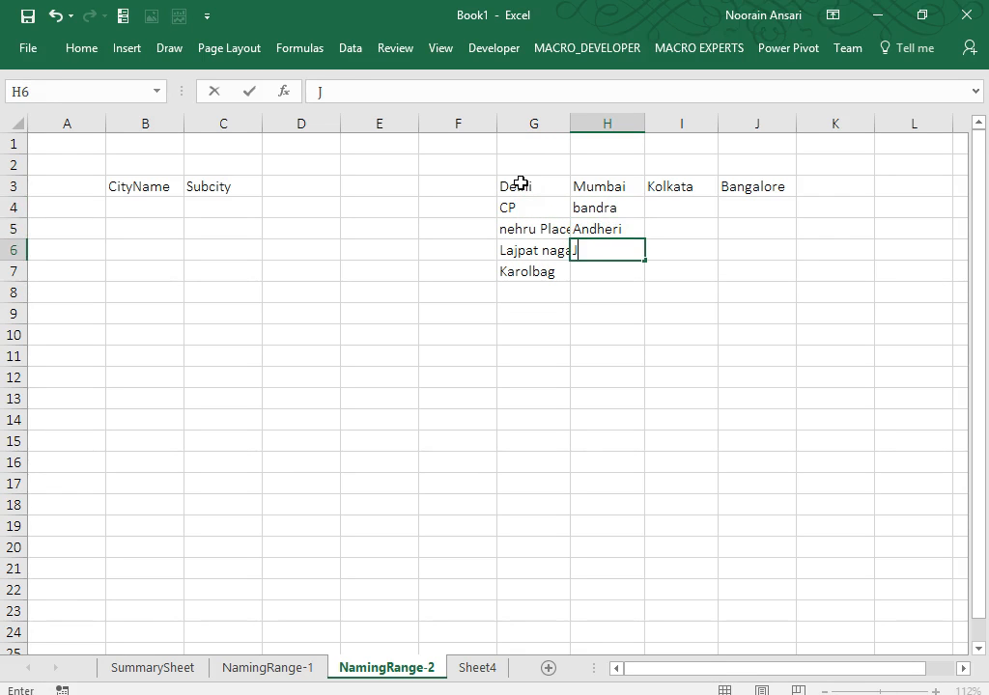
type("uhu")
key("Return")
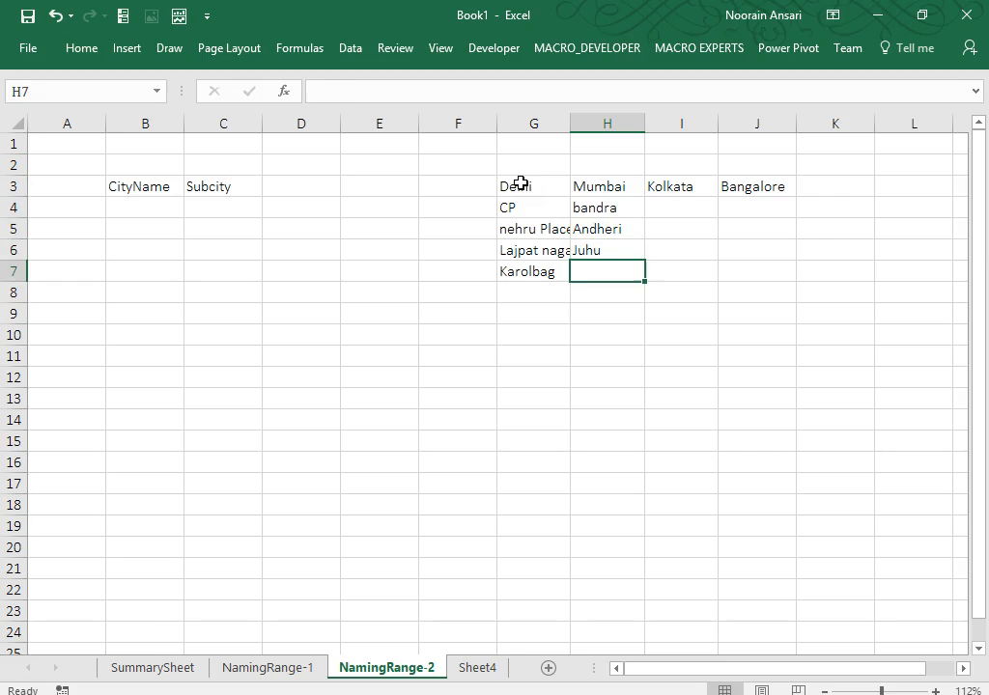
type("Goregoan")
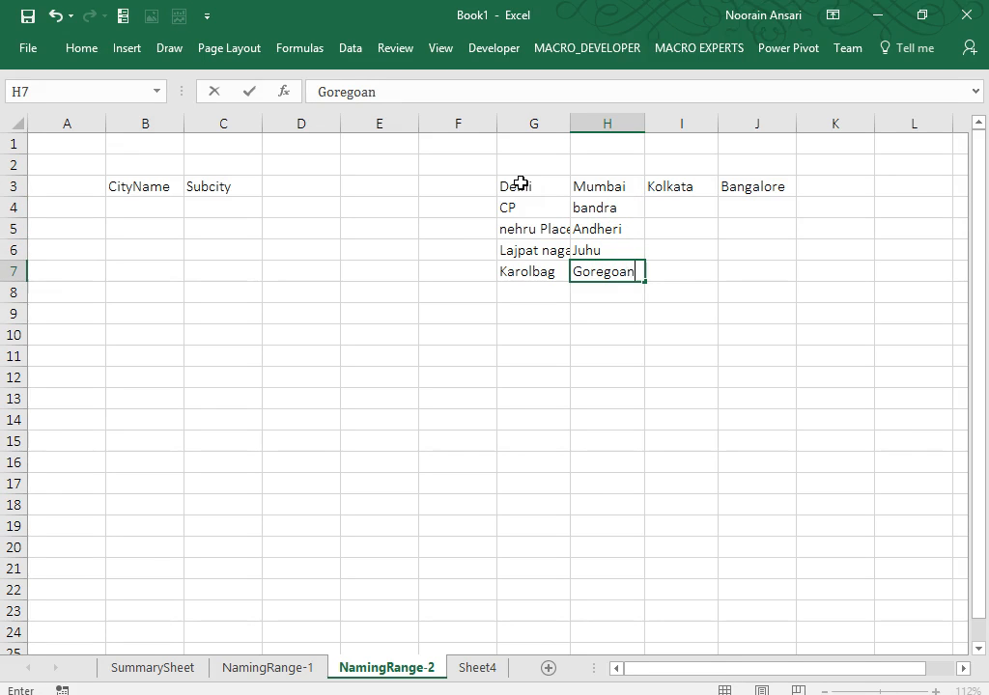
key("Return")
key("Up")
key("Up")
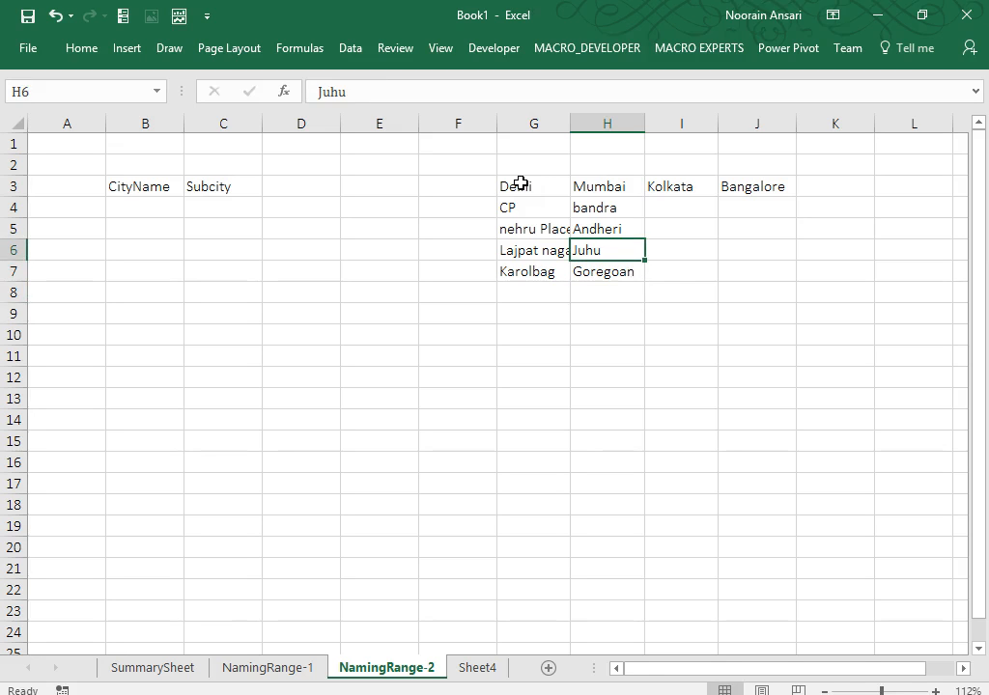
Widen column G, enter Dharamtalla in I4 and autofit column I to fit it.
left_click_drag(570, 123, 584, 123)
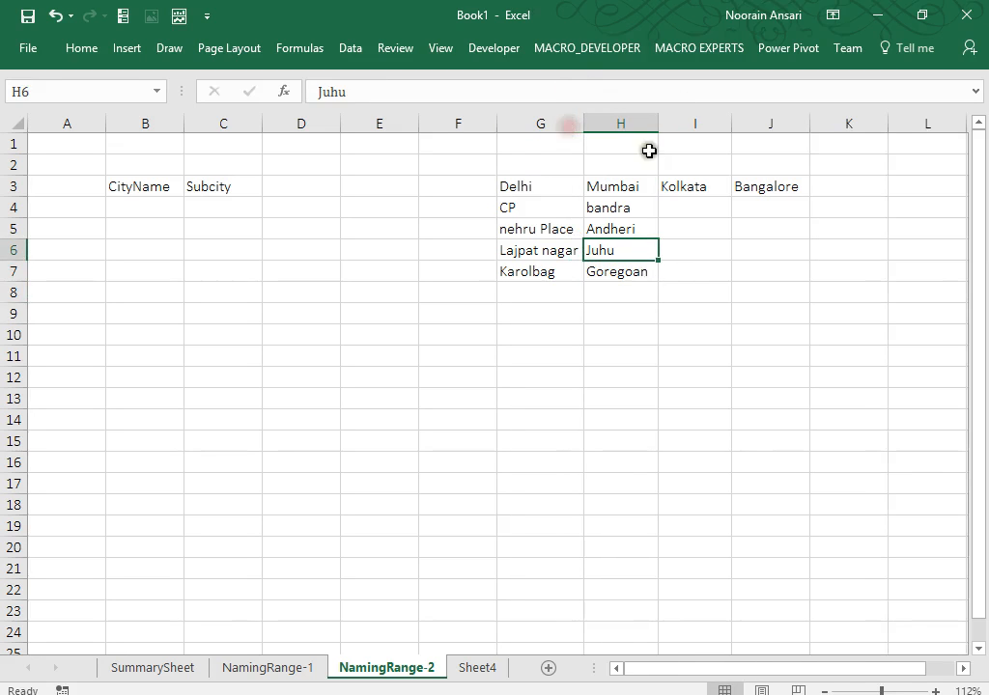
left_click(678, 203)
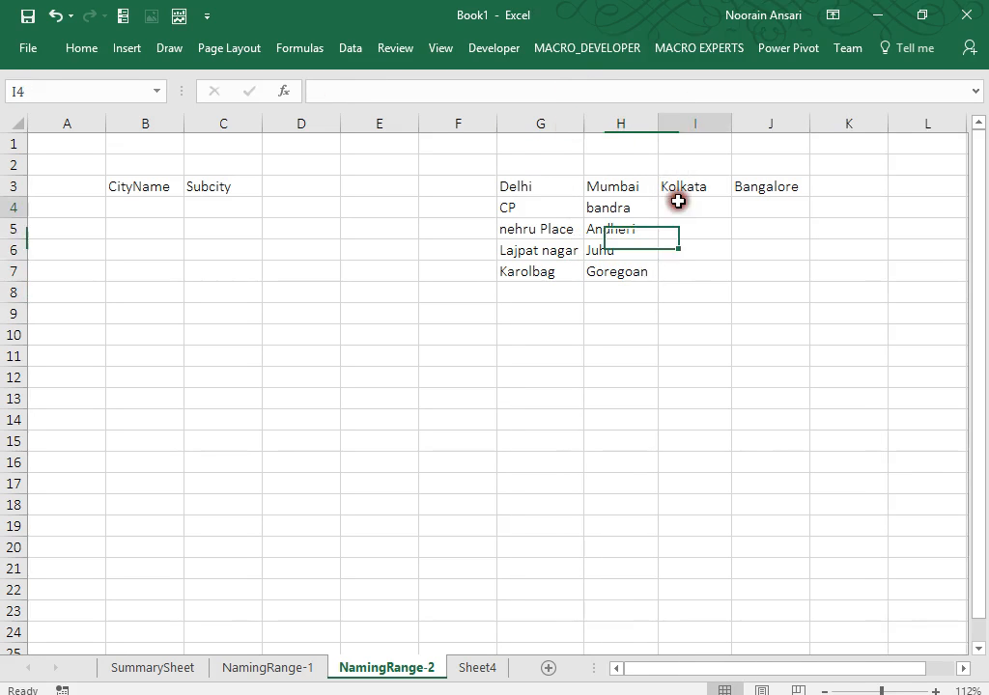
left_click(603, 271)
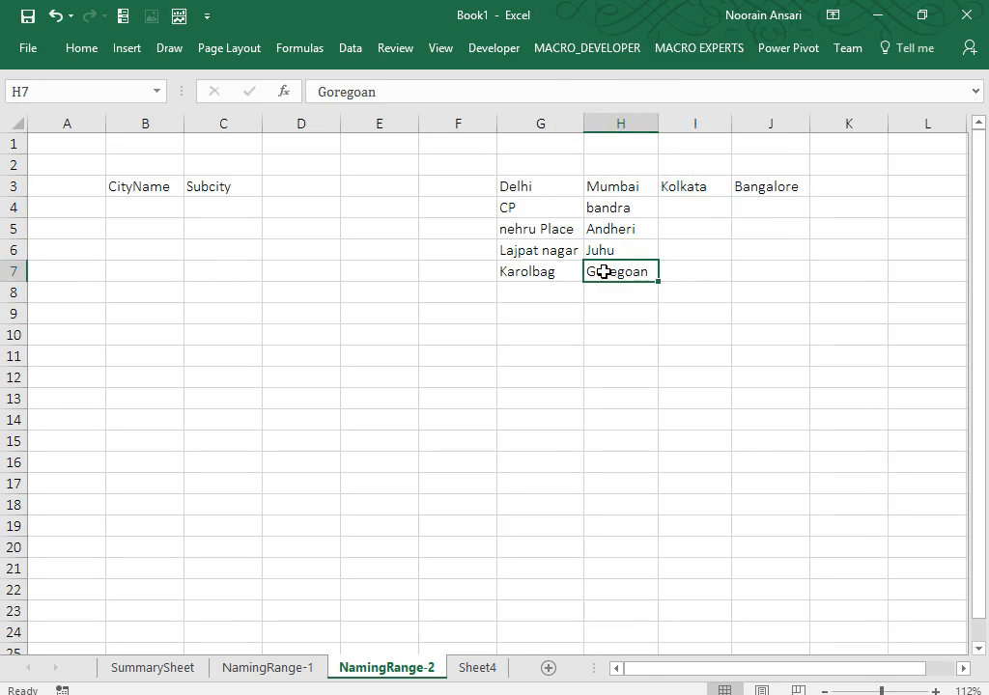
key("Up")
key("Right")
key("Right")
key("Up")
key("Up")
key("Left")
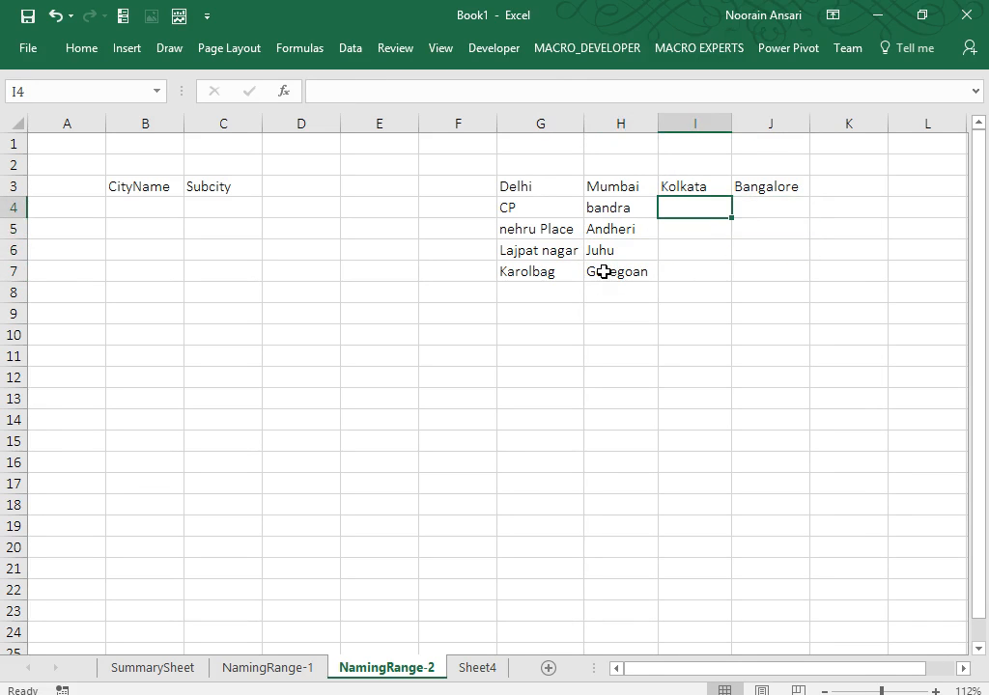
type("Dhar")
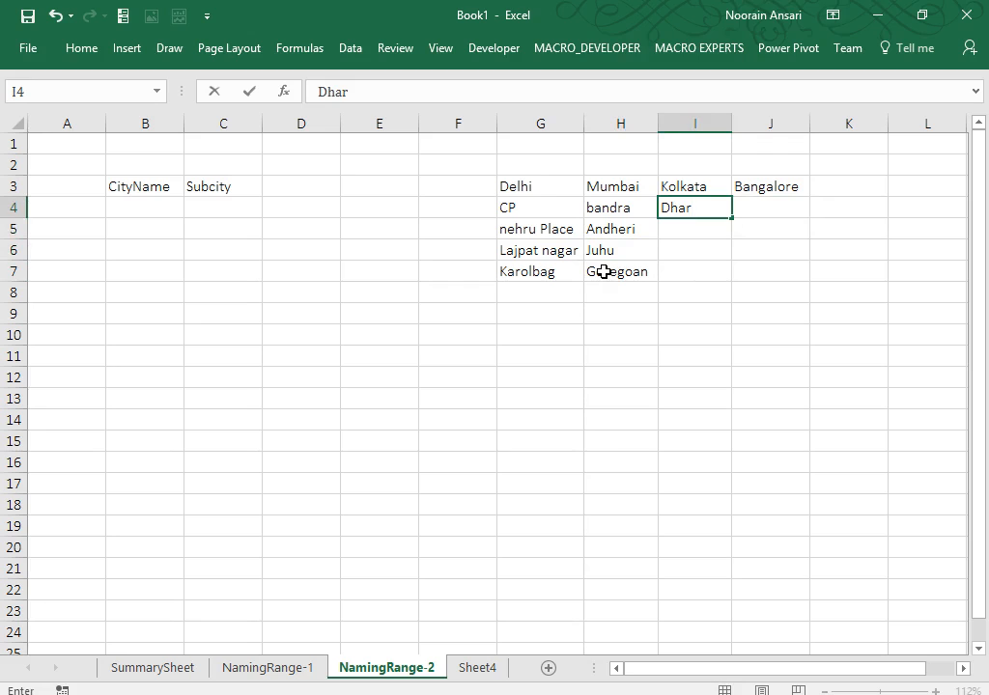
type("amtalla")
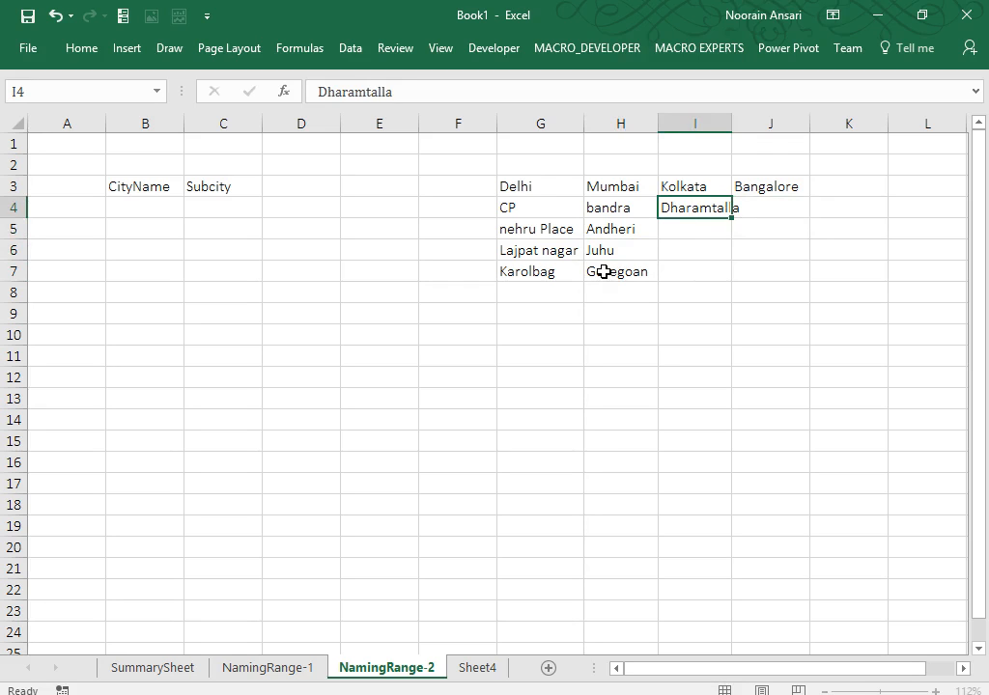
key("Return")
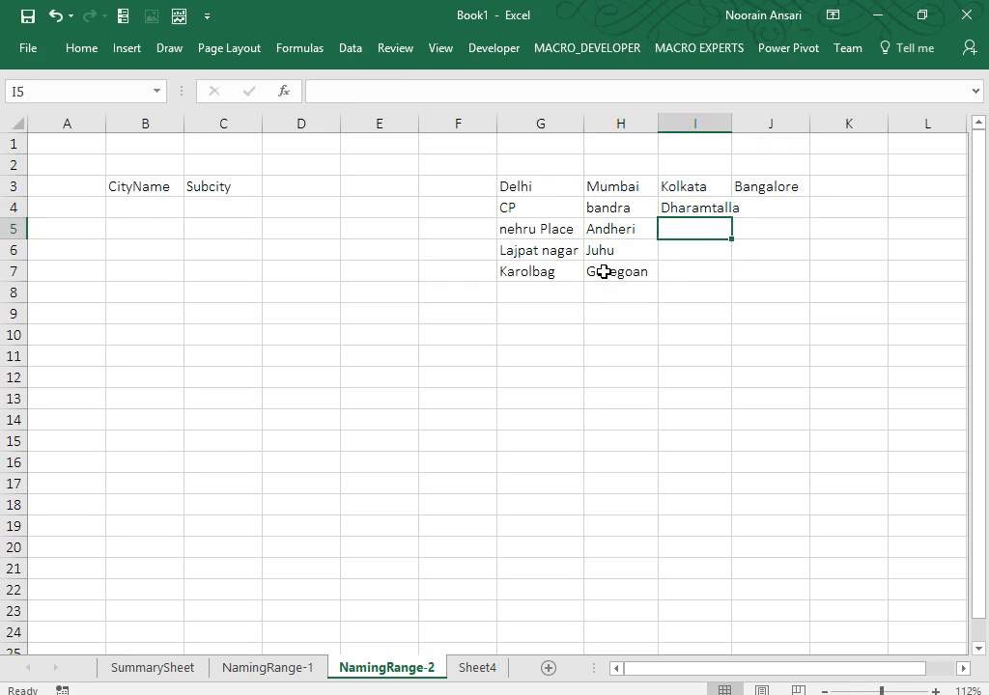
double_click(733, 121)
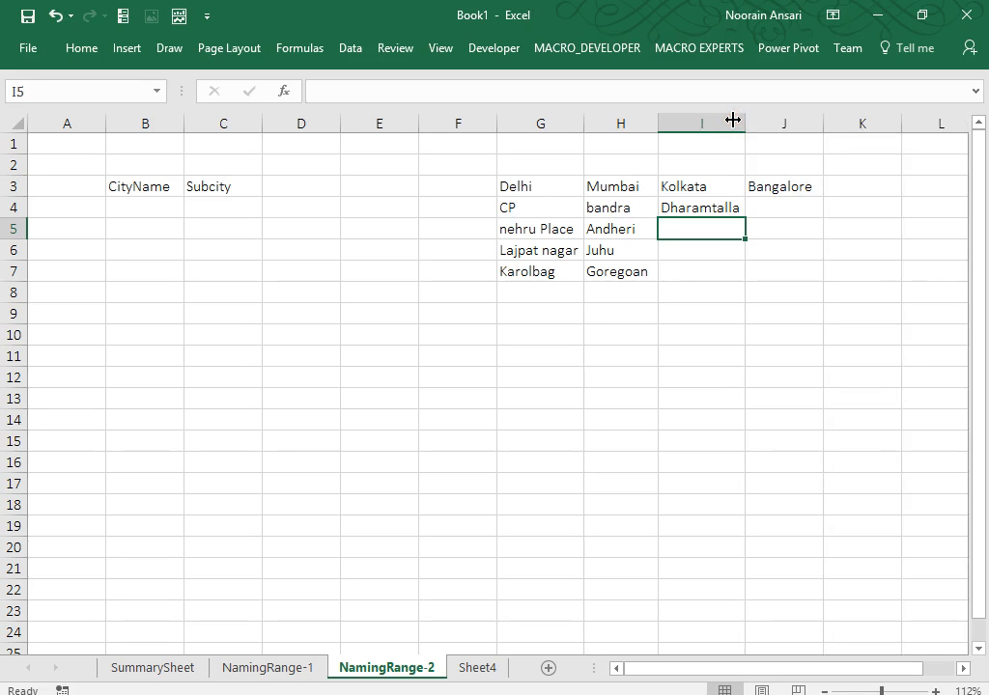
Enter Park Street, dumdum and Saltlake in I5:I7 under Kolkata.
type("Park Street")
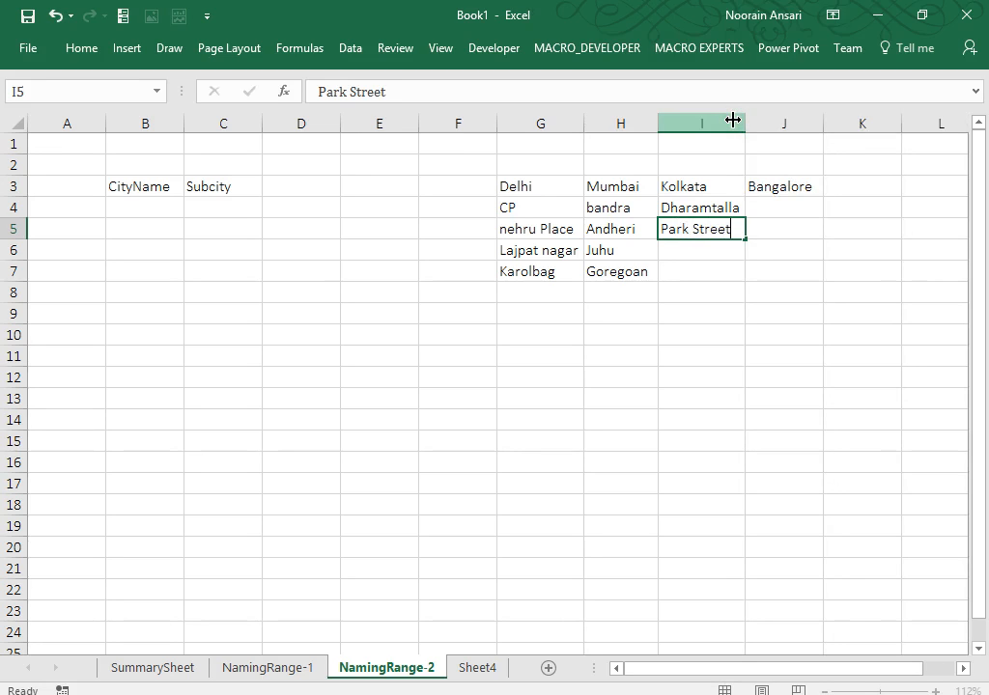
key("Return")
type("Dumdug")
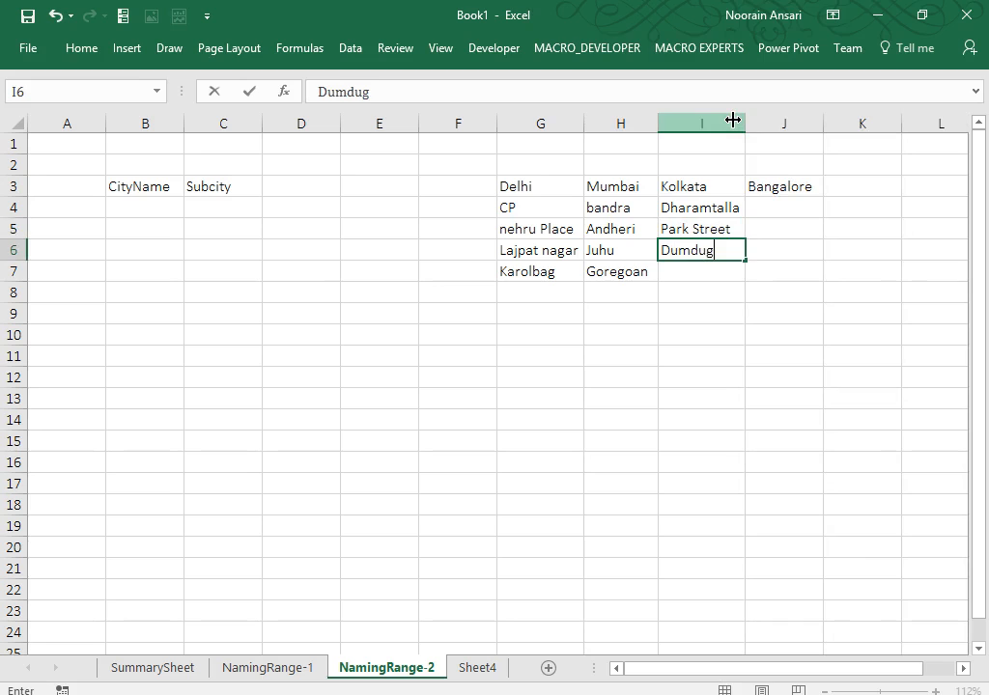
key("Return")
type("S")
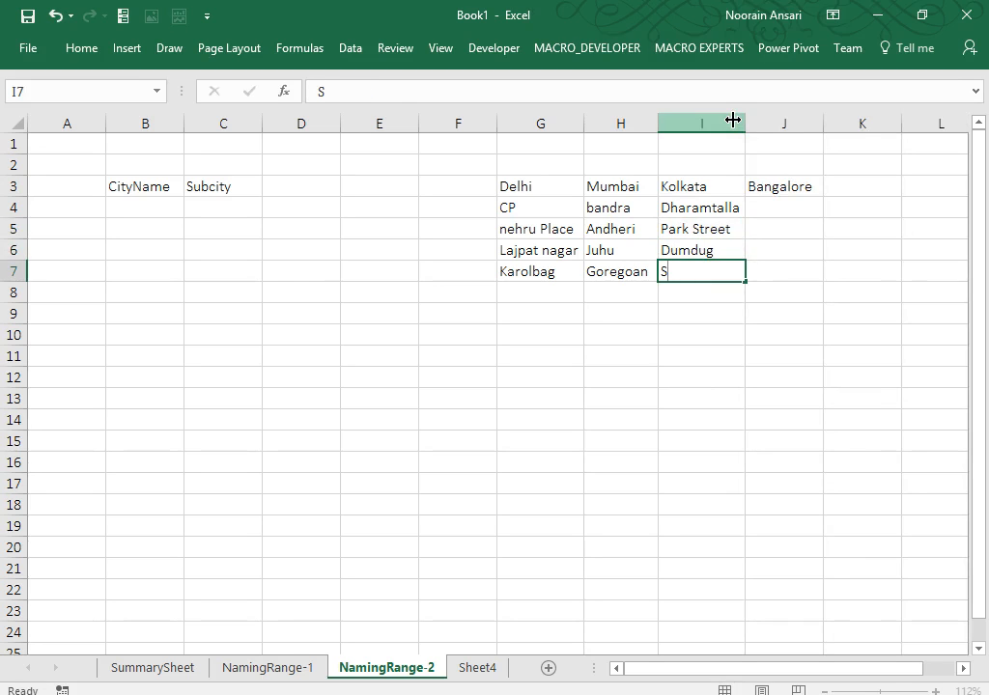
key("Up")
type("du")
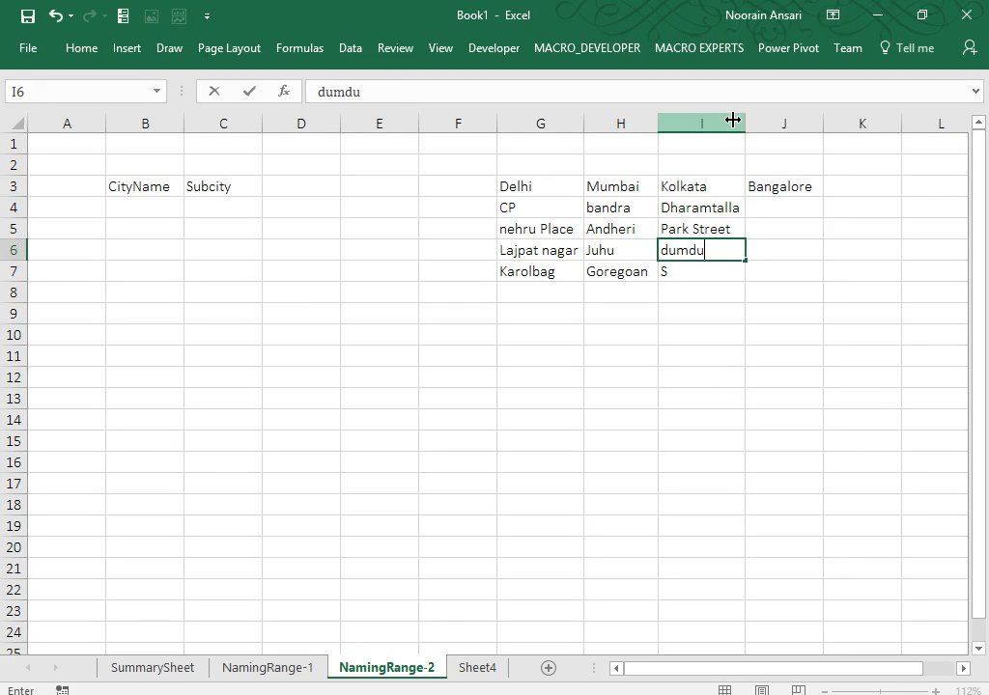
type("mdum")
key("Return")
type("Sa")
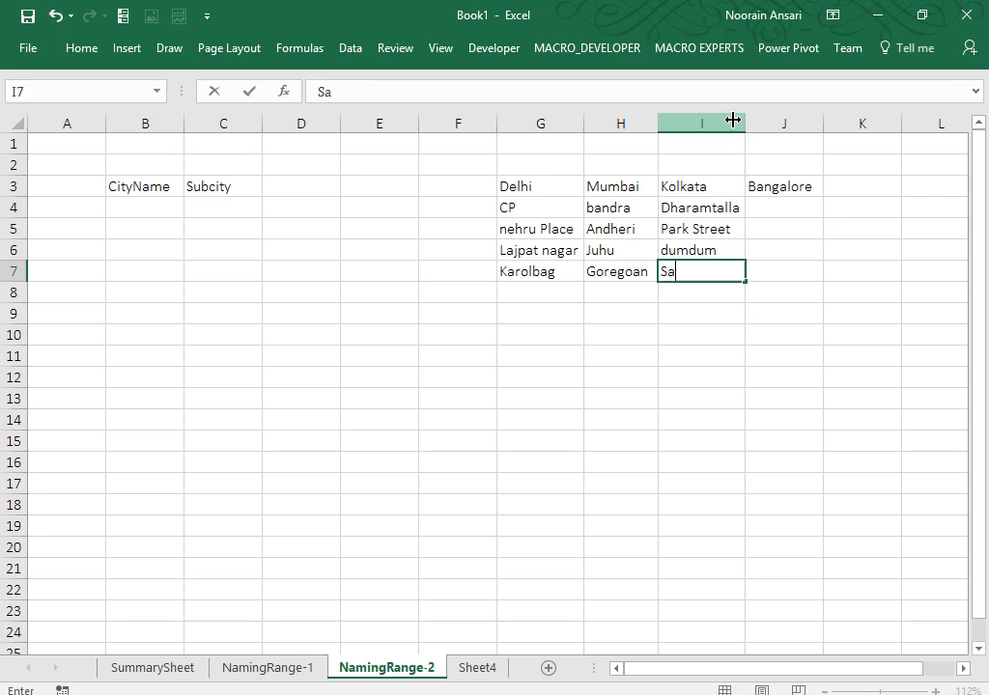
type("ltlake")
key("Return")
Enter Whitefield, Kormangla and Domluru in J4:J6 under Bangalore.
key("Up")
key("Up")
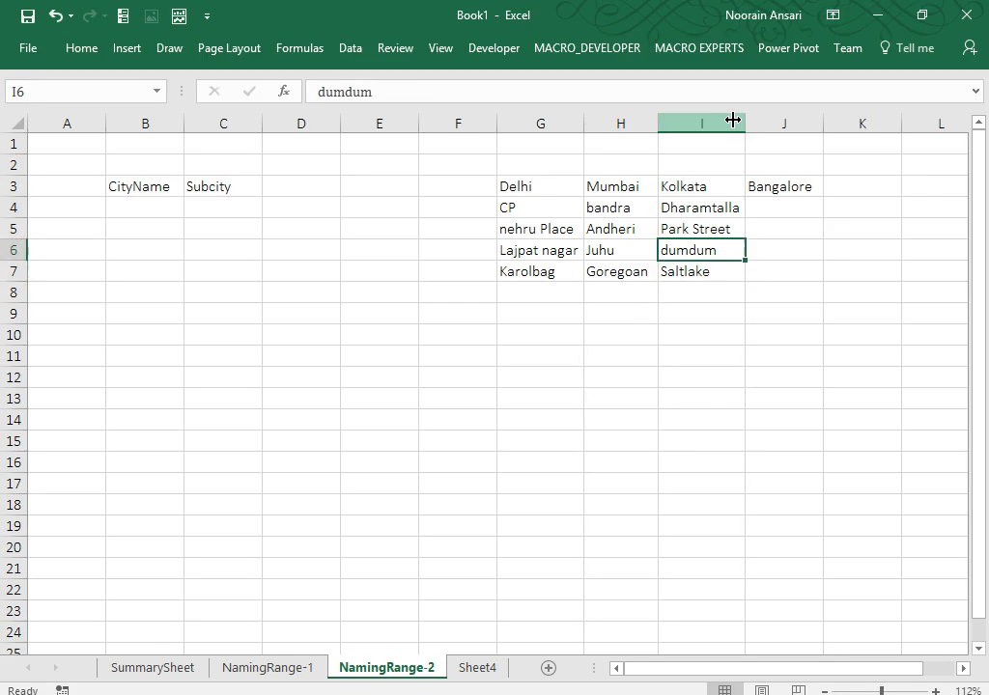
key("Up")
key("Up")
key("Right")
type("a")
key("Escape")
type("Wht")
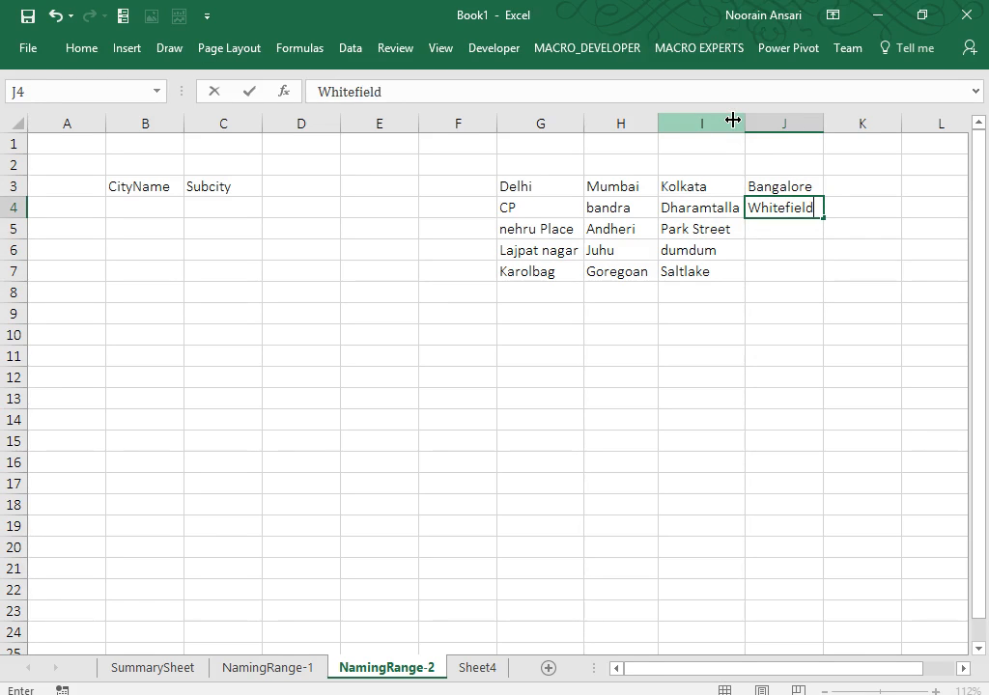
key("Return")
type("Kormang")
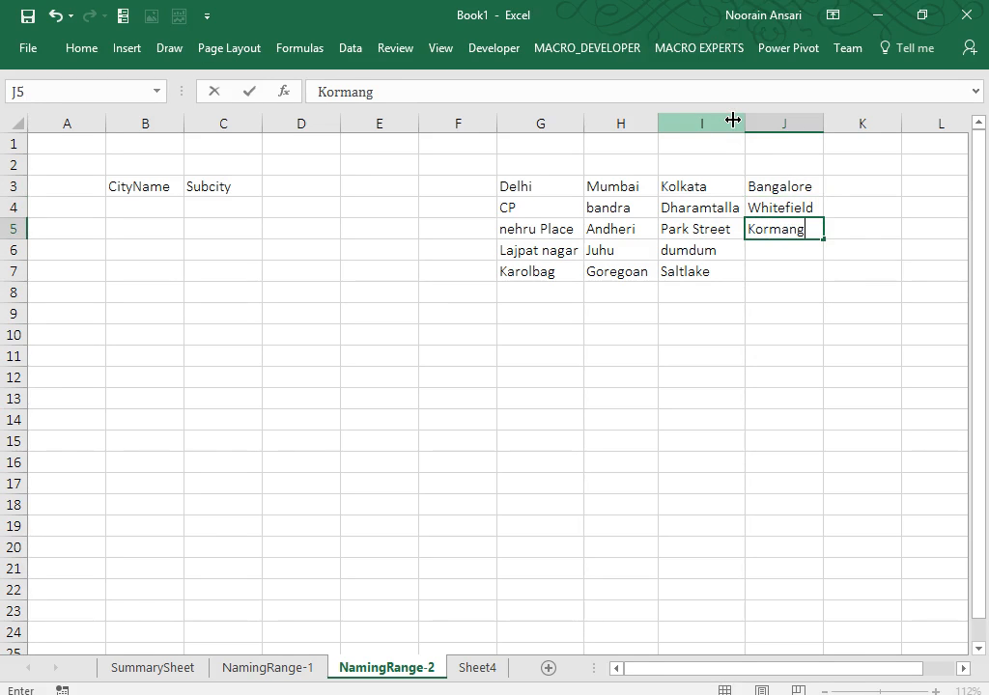
type("la")
key("Return")
type("Domluru")
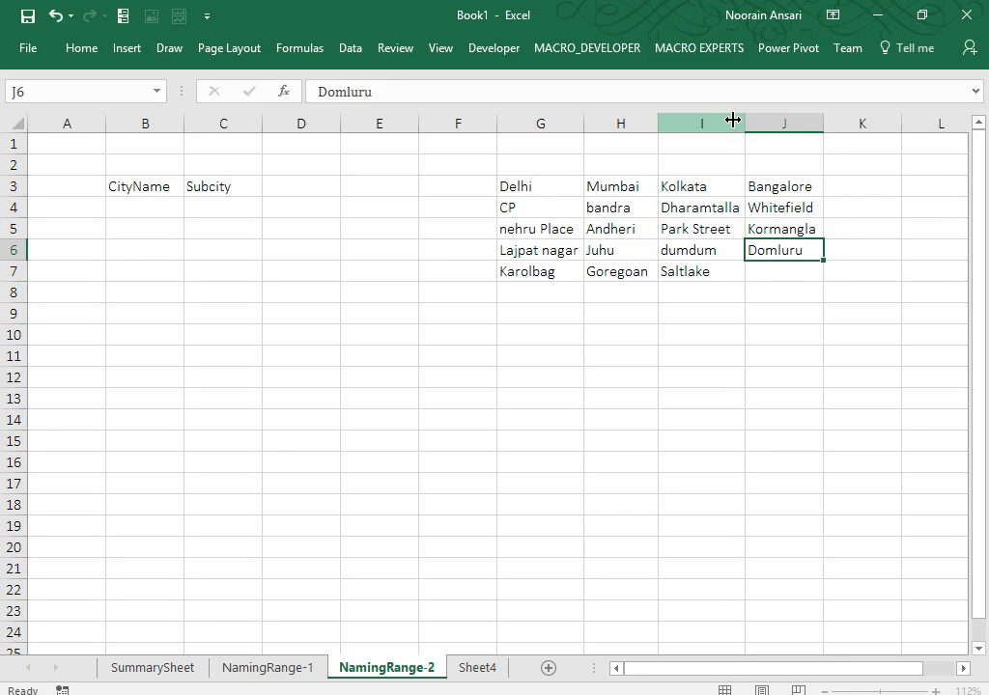
key("Return")
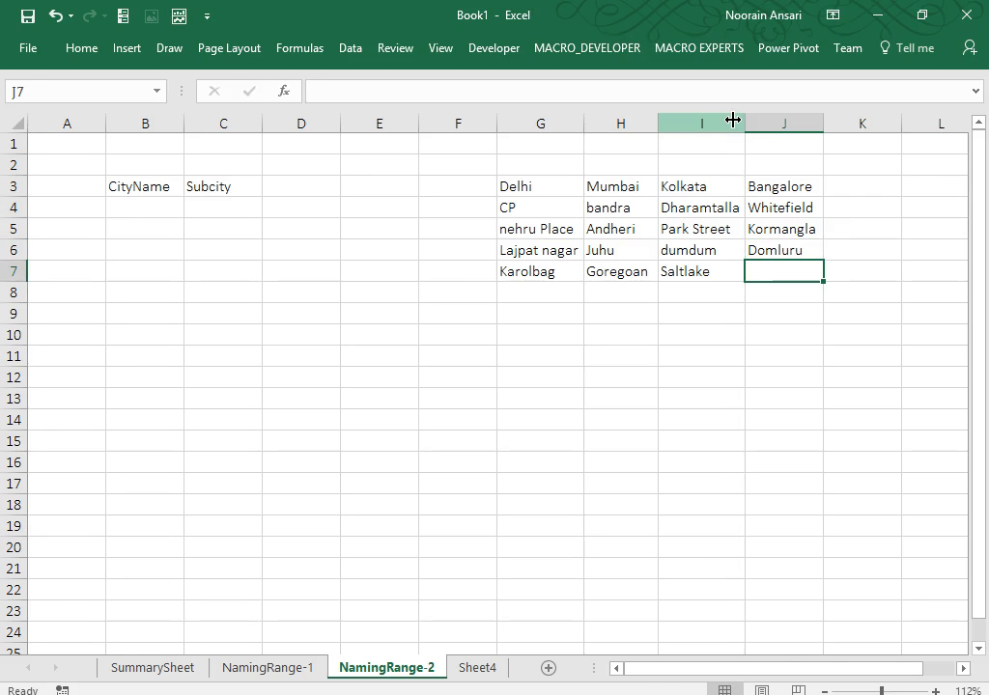
Enter JayNagar in J7 and move back to the Delhi header in G3.
left_click(729, 122)
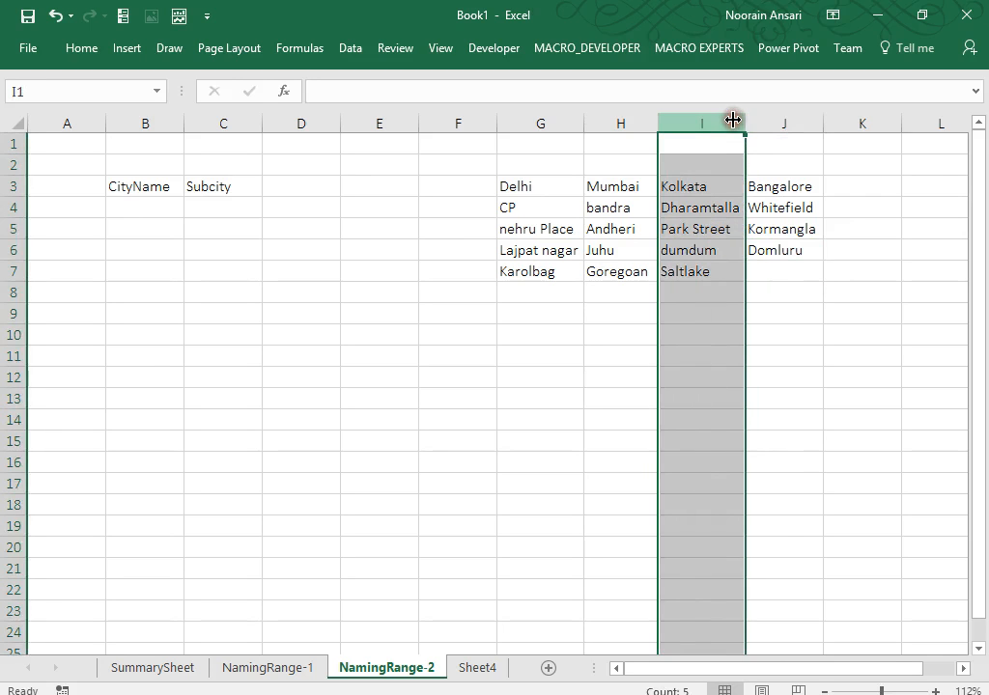
left_click(779, 265)
type("JayNag")
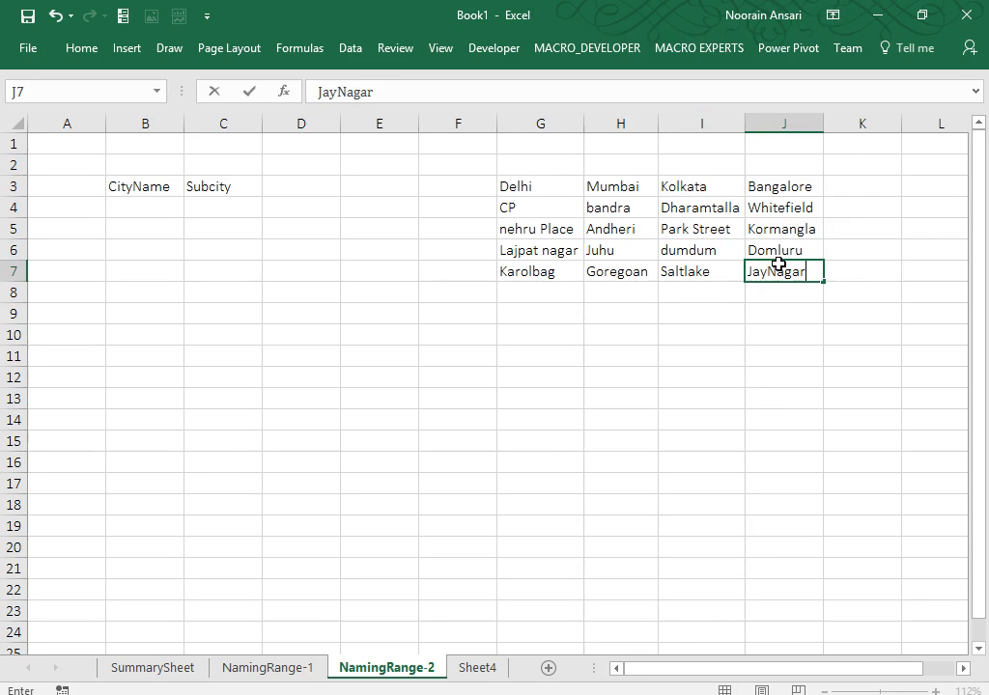
type("ar")
key("Return")
key("Up")
key("Up")
key("Up")
key("Up")
key("Up")
key("Left")
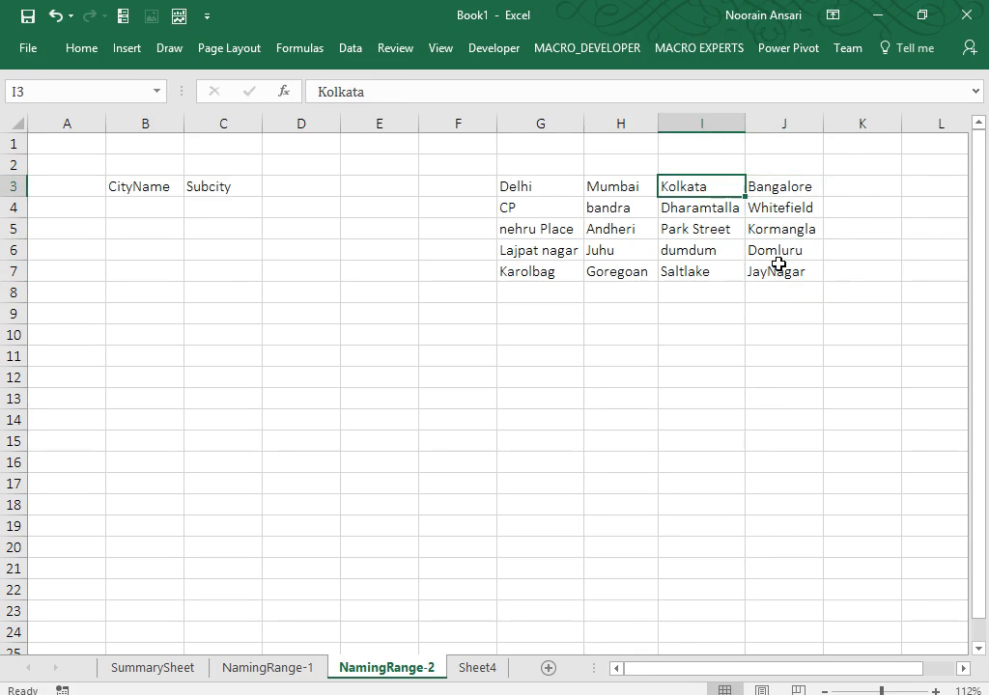
key("Left")
key("Left")
Select G3:J3 and define it as the named range 'MetroCity'.
key("ctrl+shift+Right")
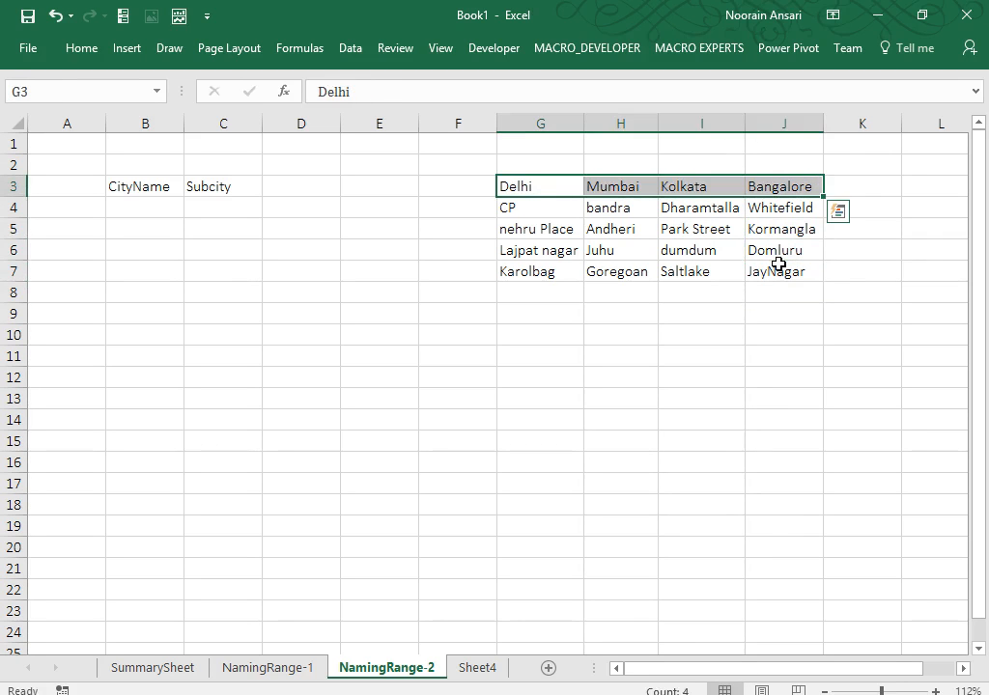
left_click(80, 49)
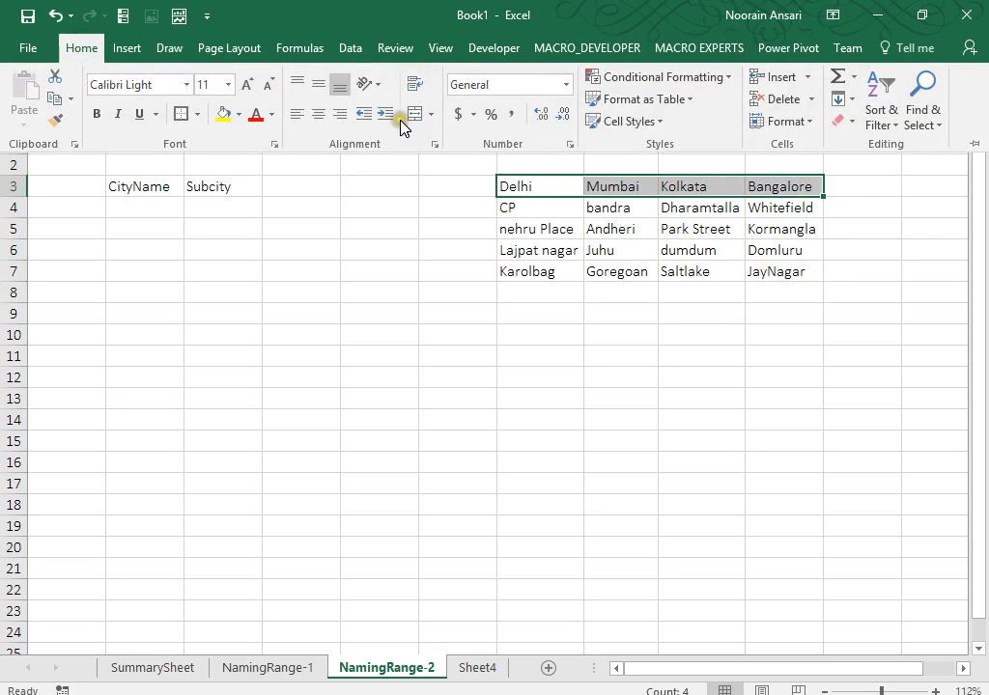
right_click(542, 186)
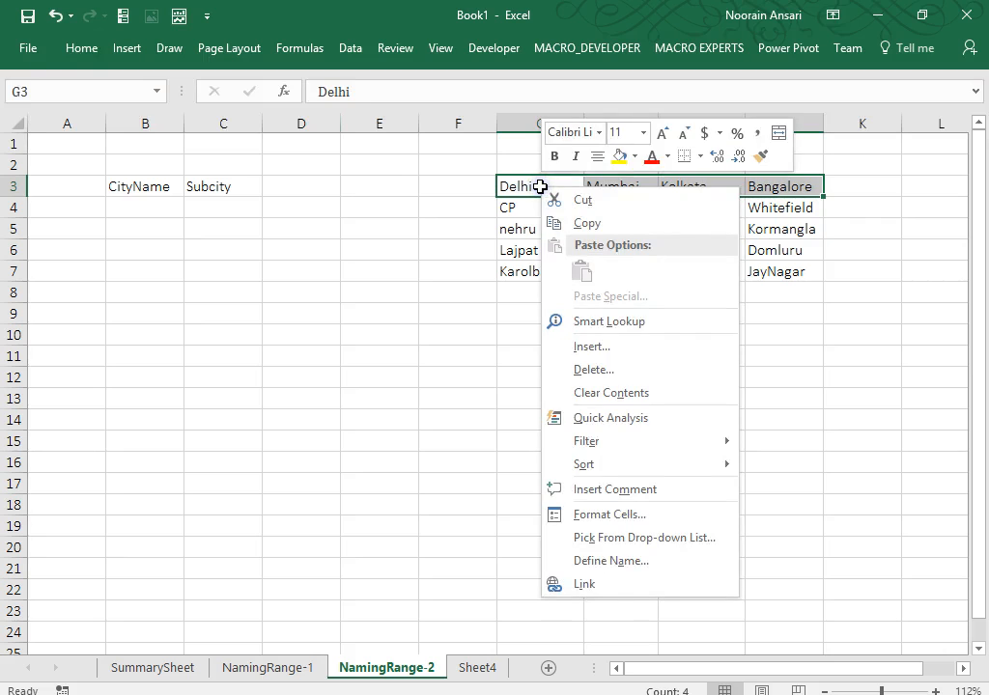
left_click(623, 568)
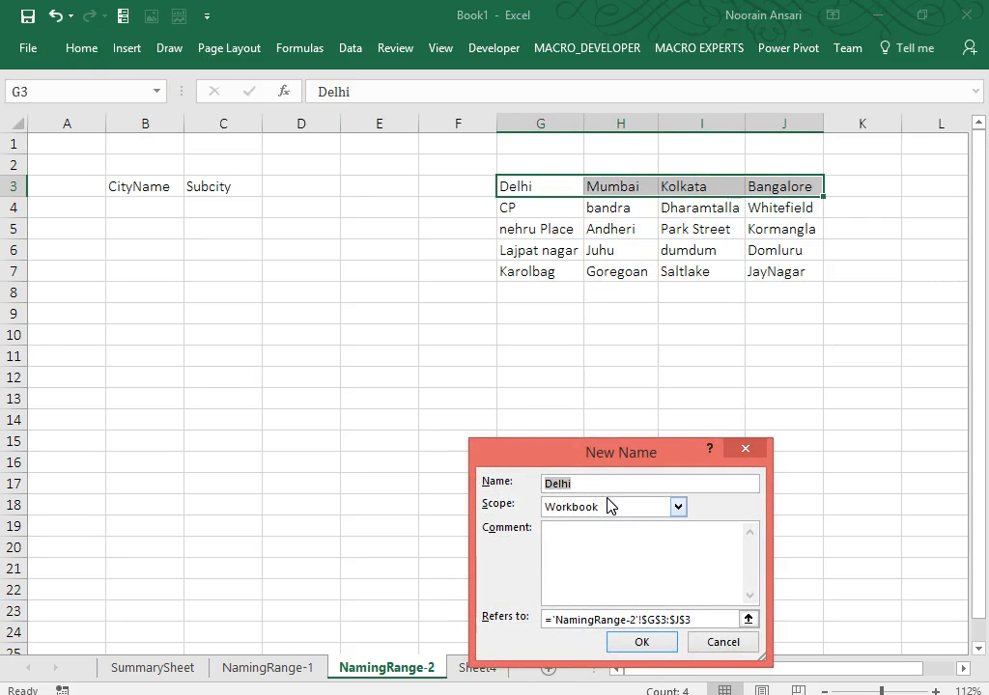
type("MetroCity")
key("Return")
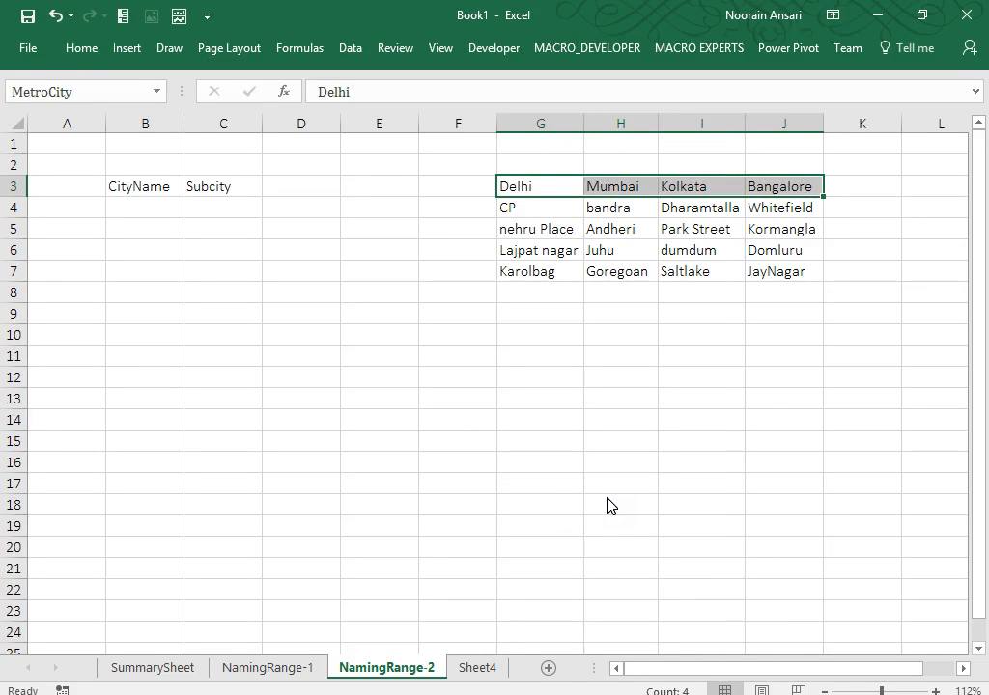
left_click(425, 343)
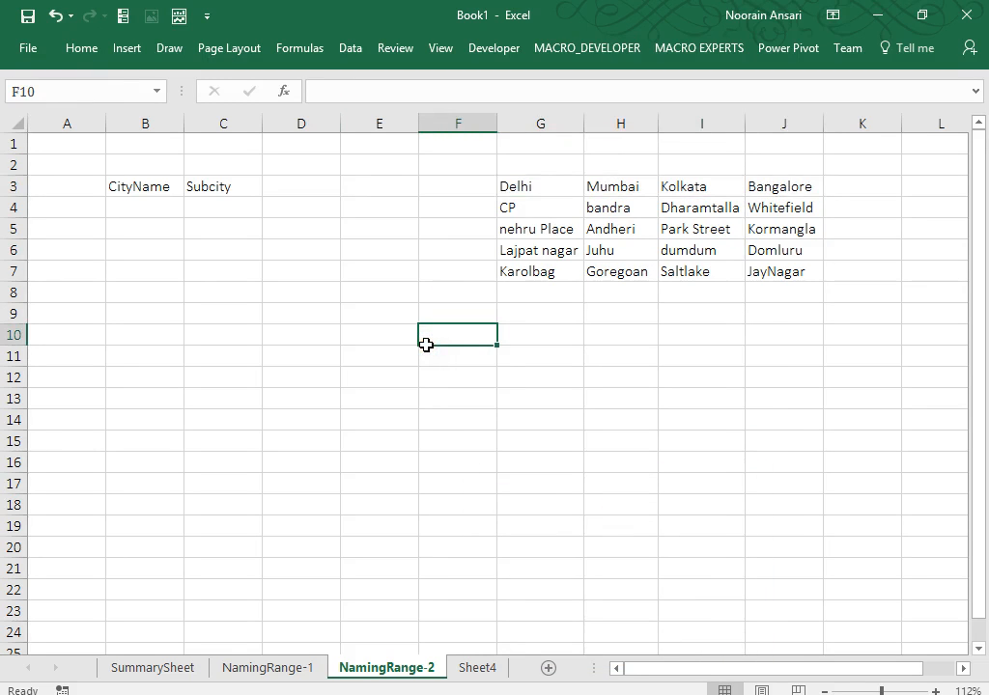
left_click(306, 50)
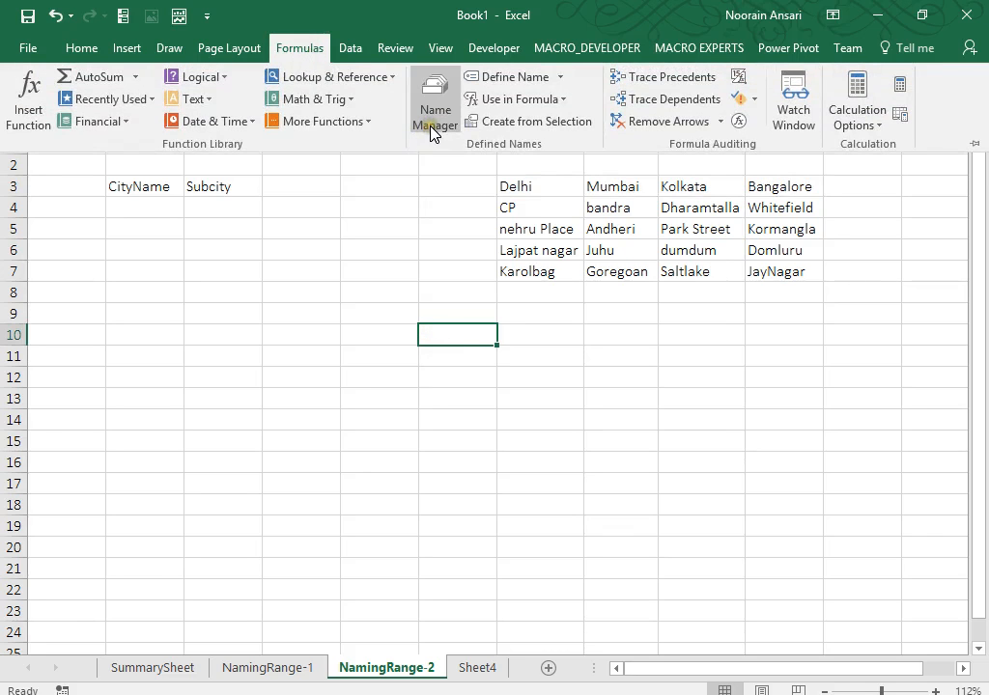
left_click(431, 132)
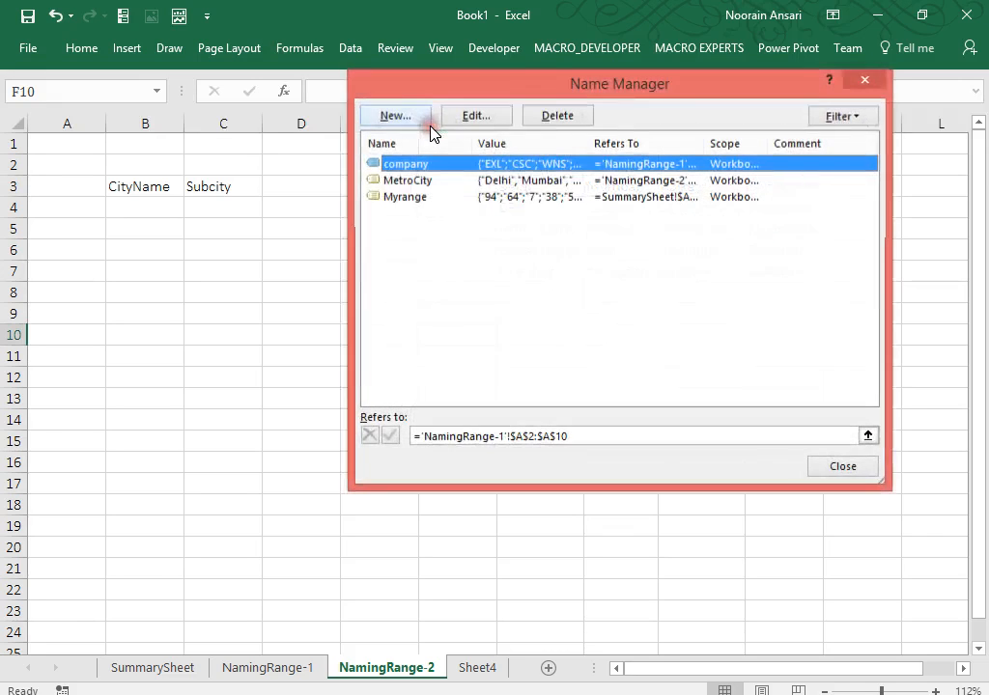
left_click(404, 199)
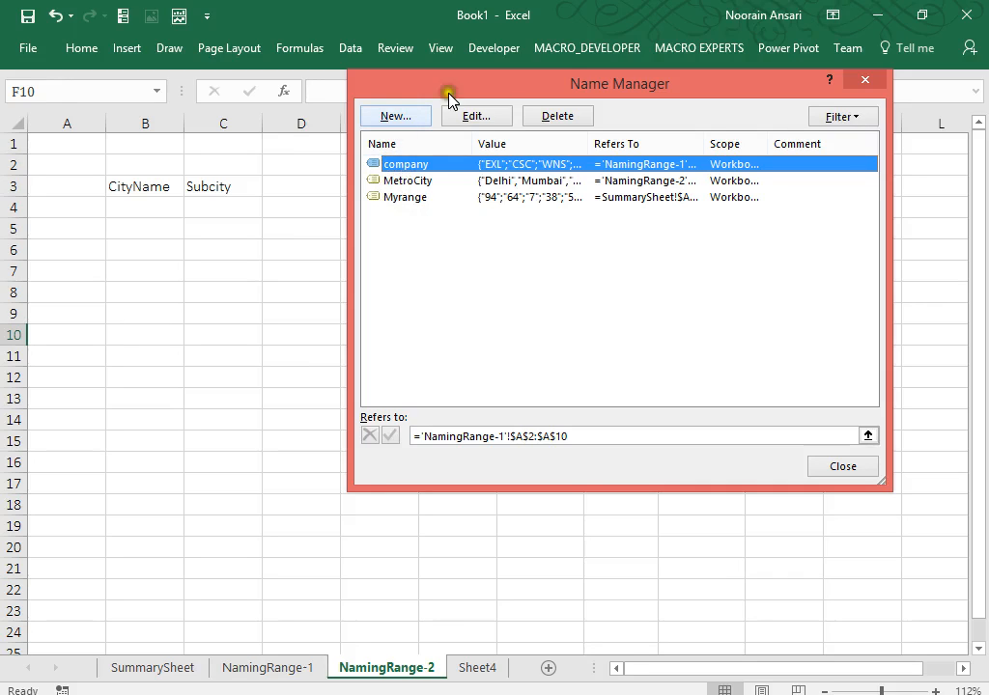
left_click(843, 468)
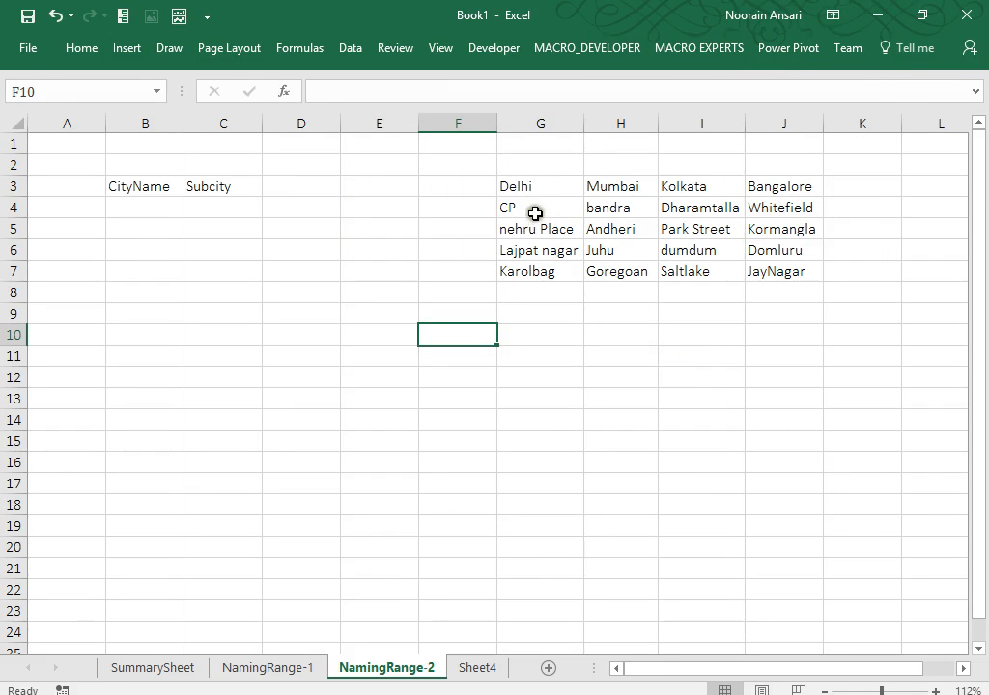
left_click_drag(535, 213, 533, 270)
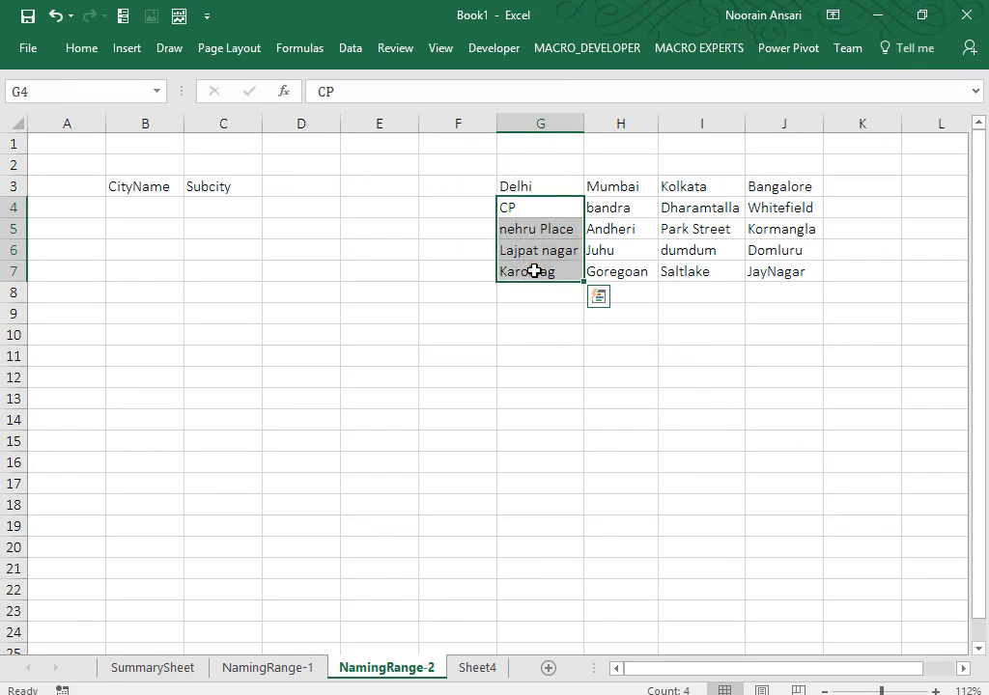
left_click_drag(600, 205, 601, 274)
left_click_drag(693, 210, 686, 276)
left_click_drag(768, 208, 764, 269)
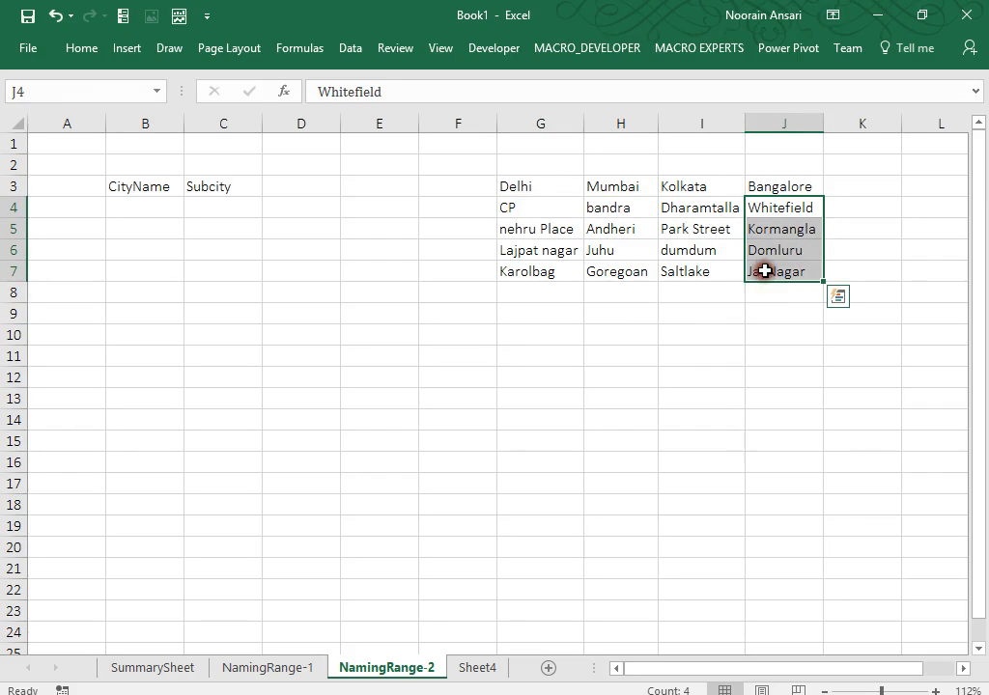
left_click_drag(541, 191, 726, 214)
left_click(168, 194)
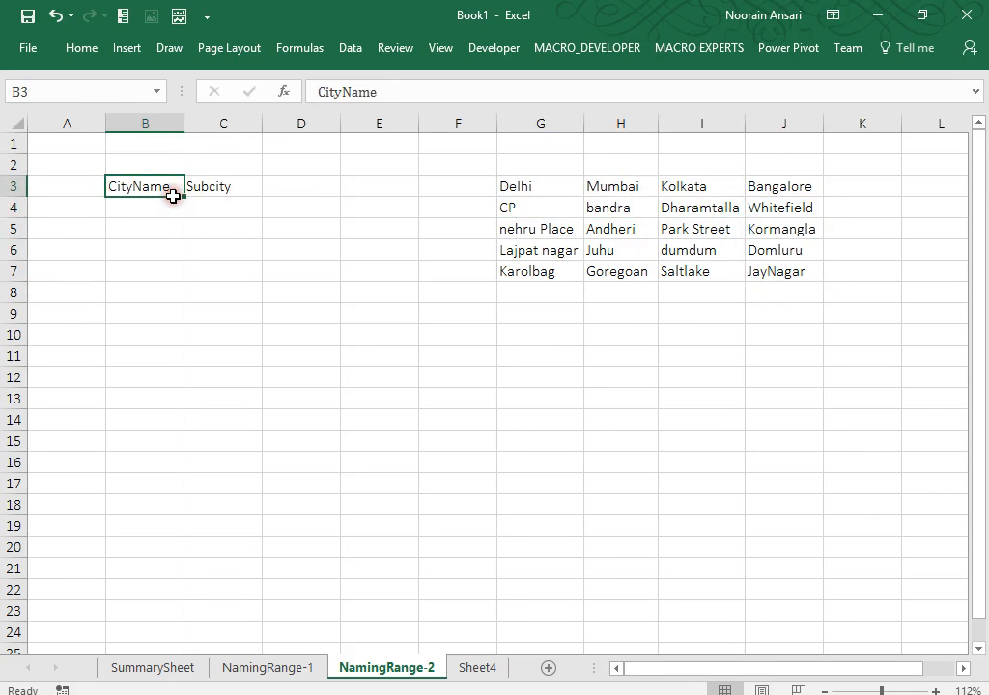
Give B4 List validation sourced from the city headers G3:J3, then test its dropdown.
left_click(159, 210)
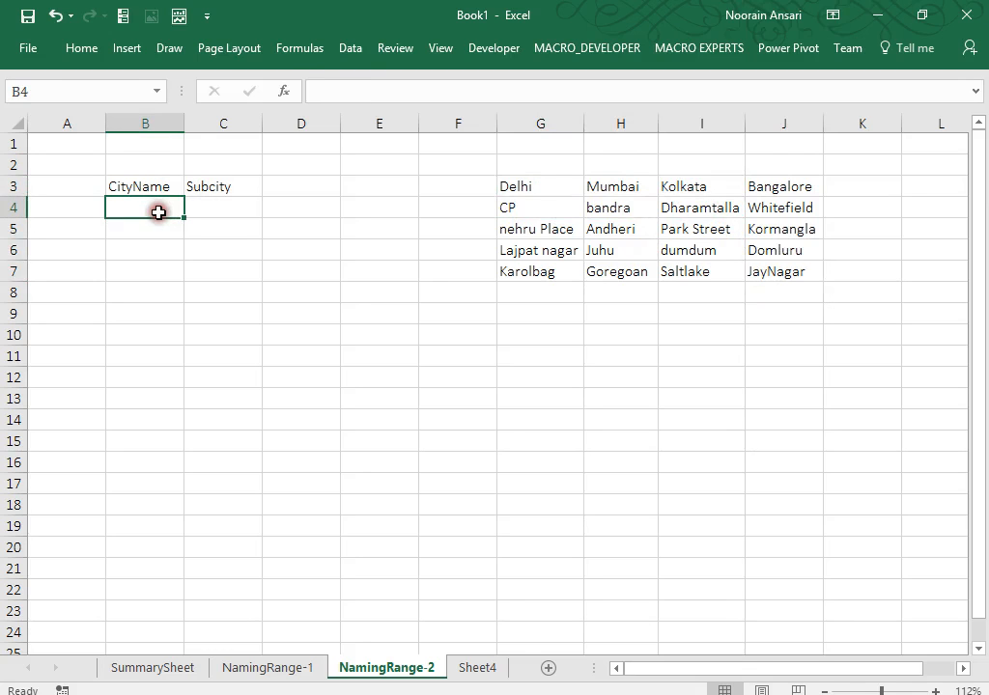
left_click(351, 52)
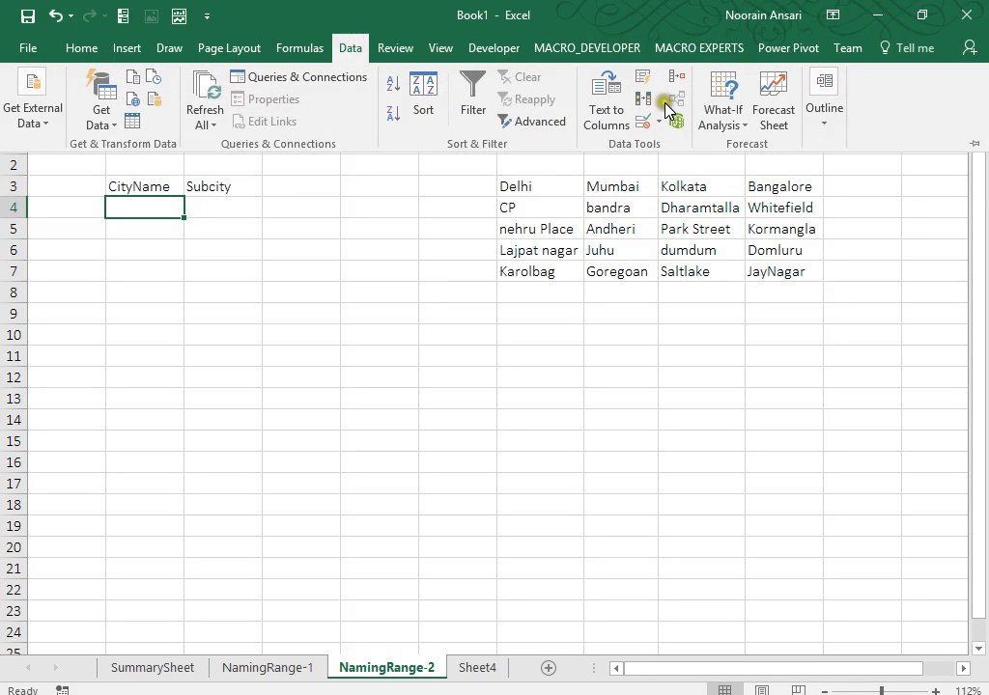
left_click(661, 124)
left_click(659, 146)
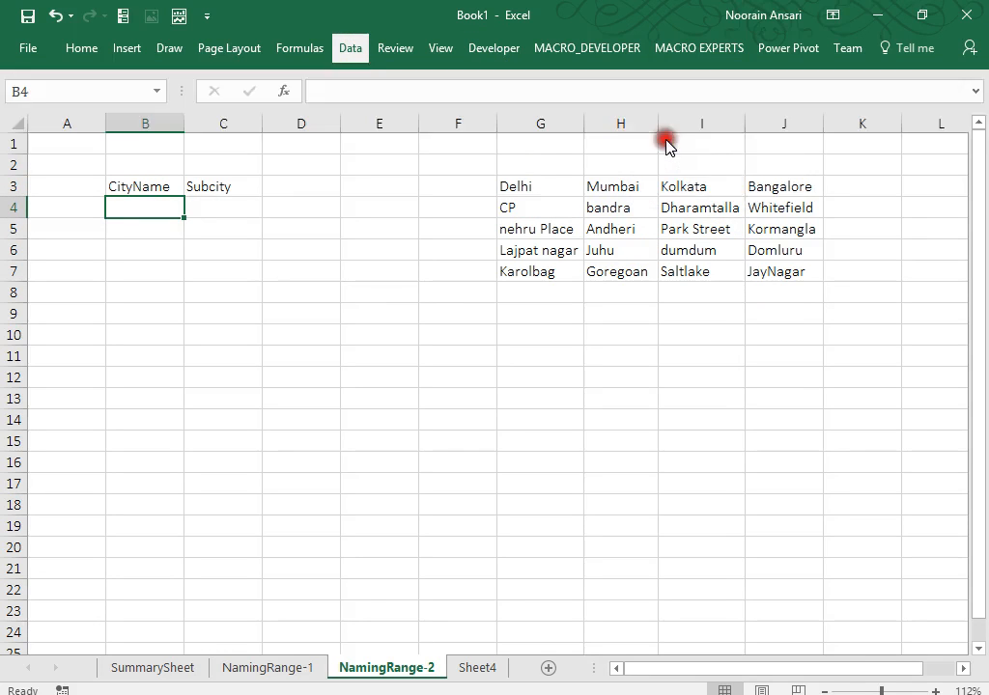
left_click(548, 236)
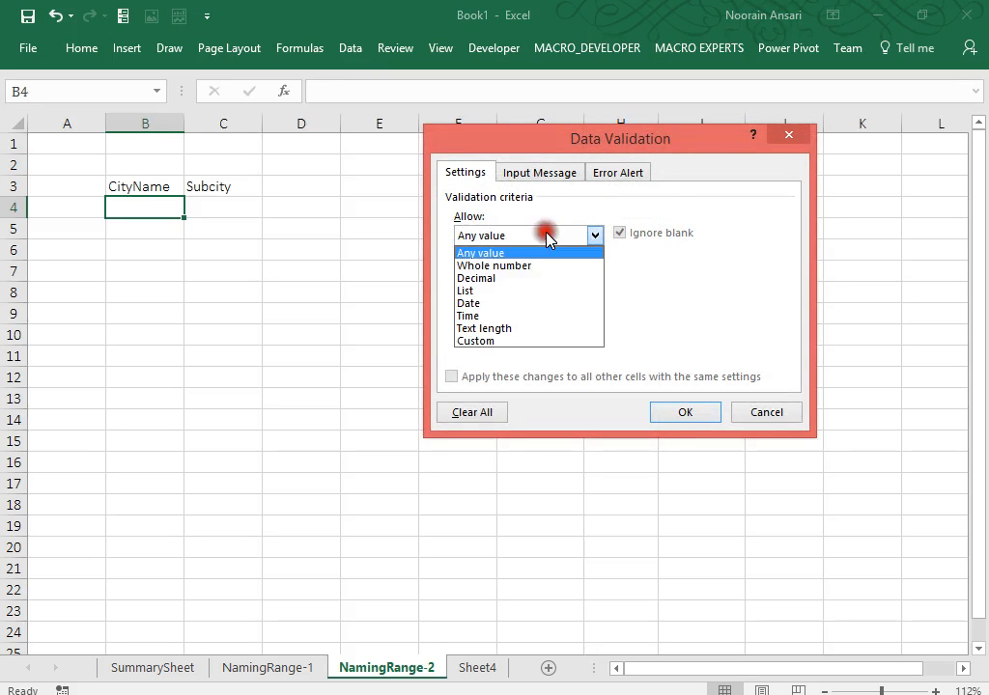
left_click(497, 290)
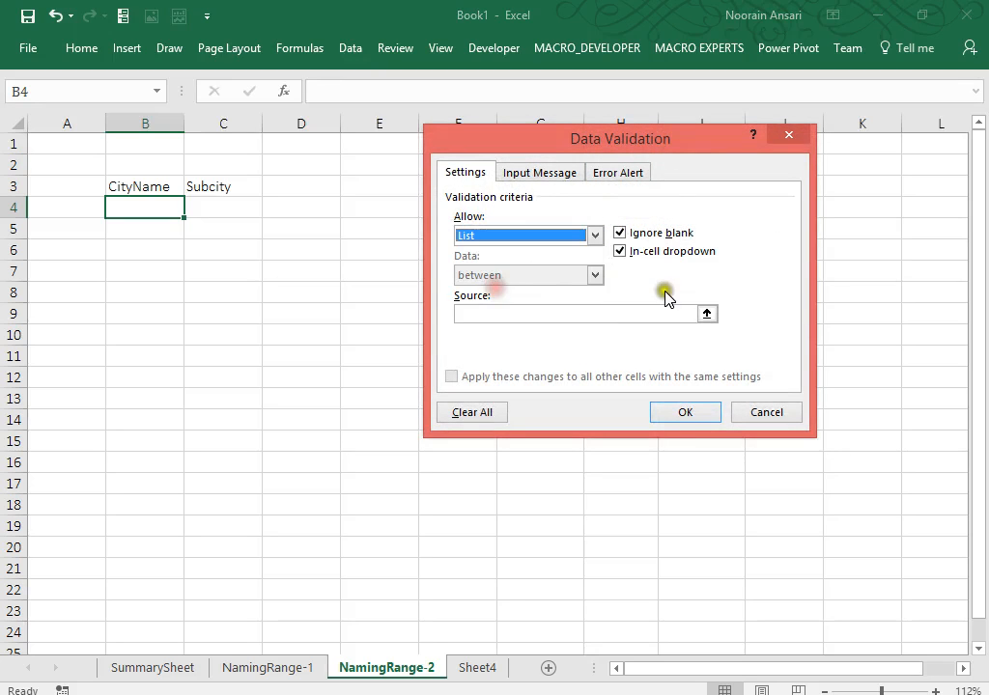
left_click(707, 314)
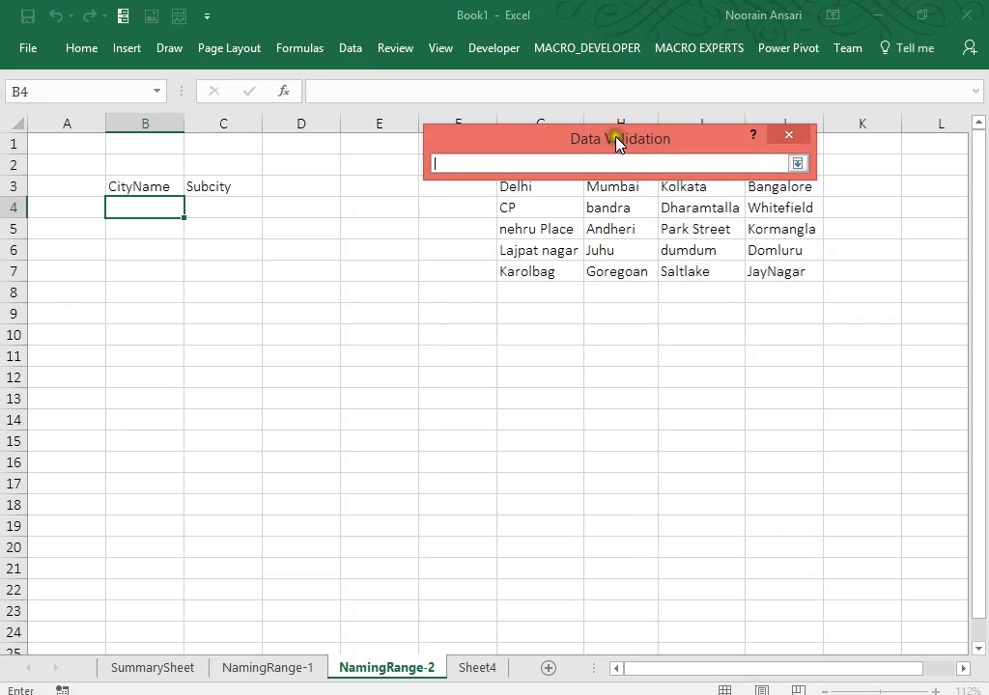
left_click_drag(618, 139, 543, 419)
left_click_drag(530, 192, 756, 188)
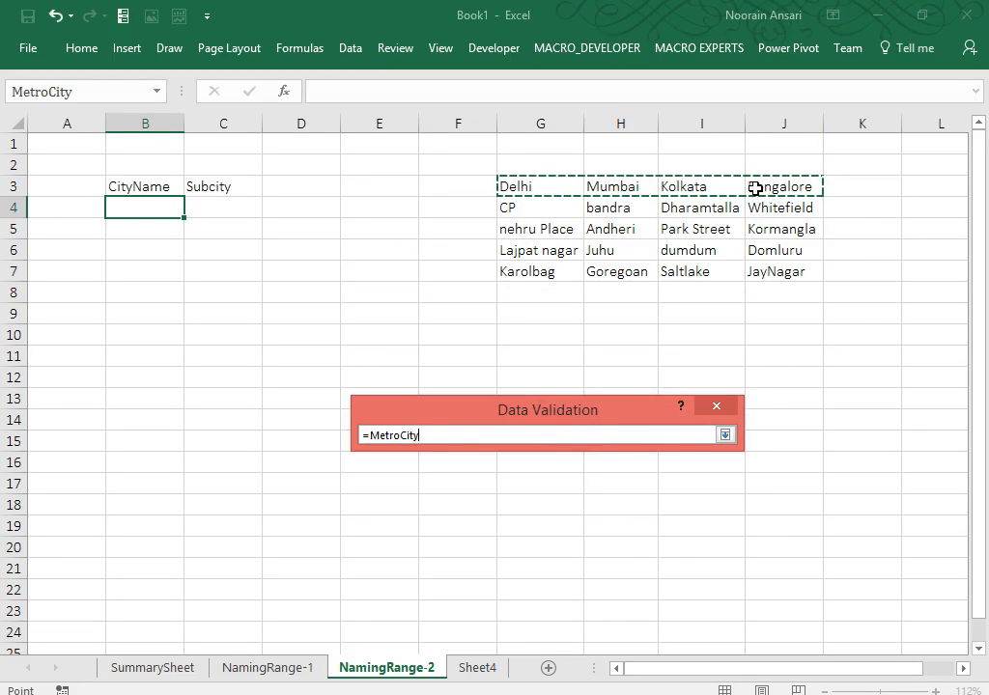
key("Return")
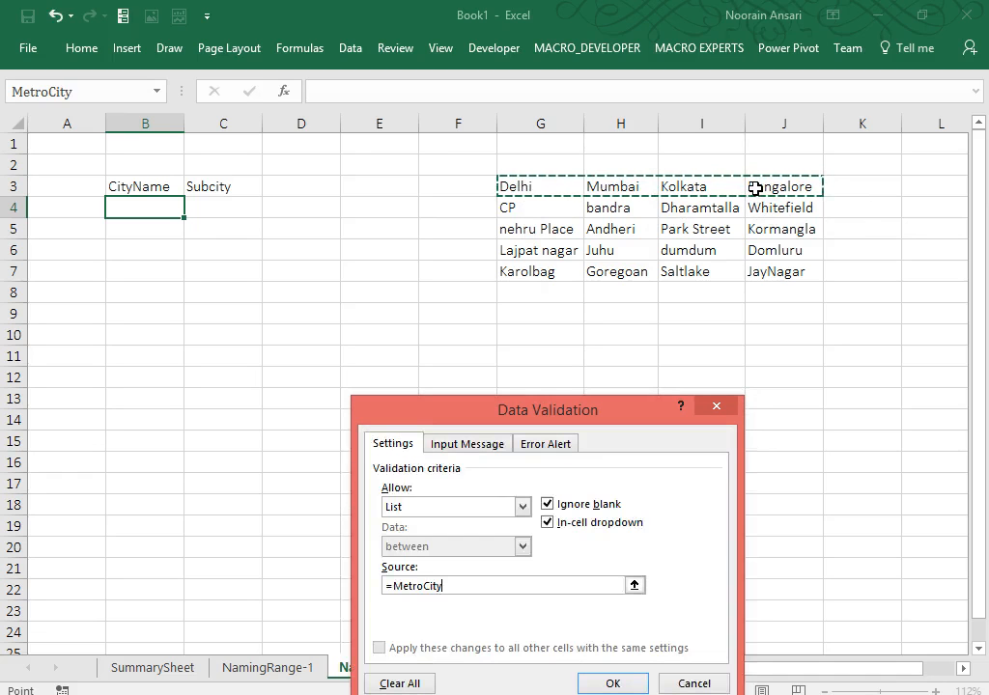
left_click(613, 682)
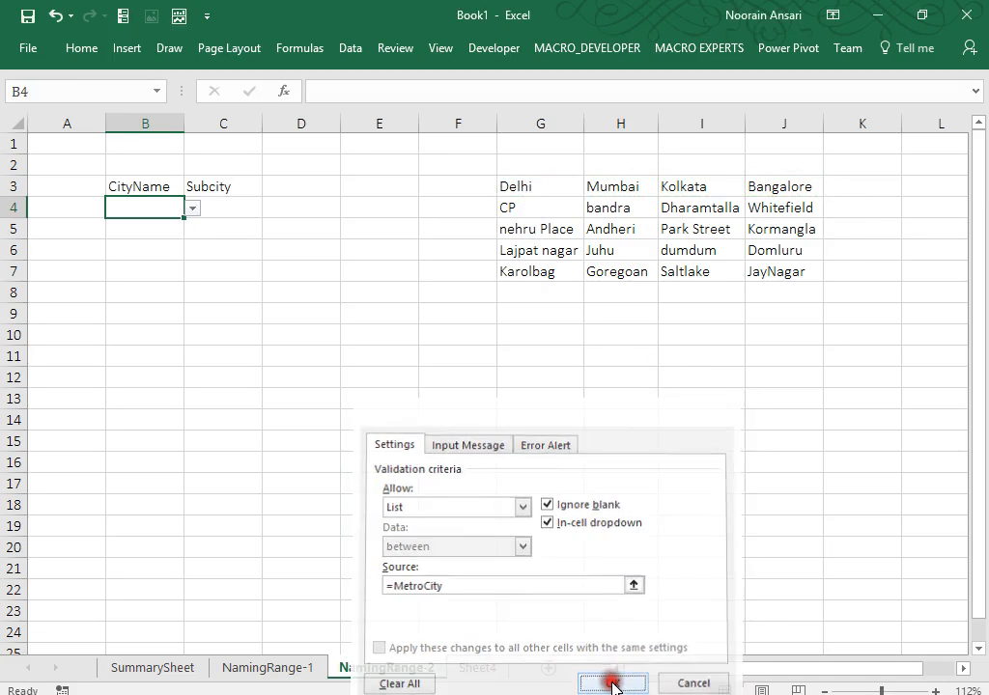
left_click(193, 209)
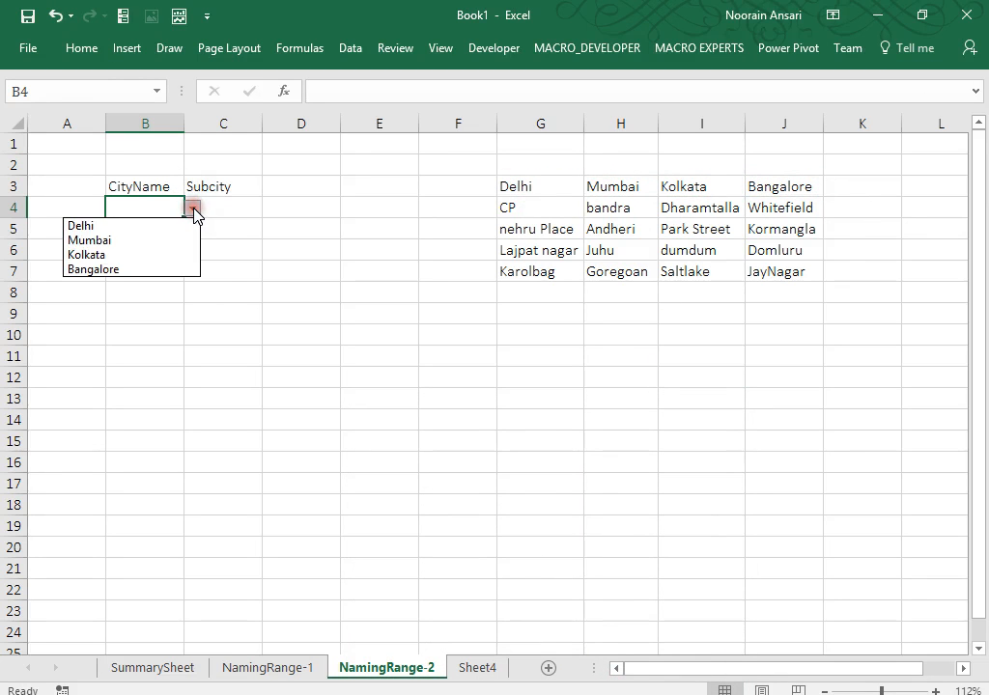
left_click(193, 208)
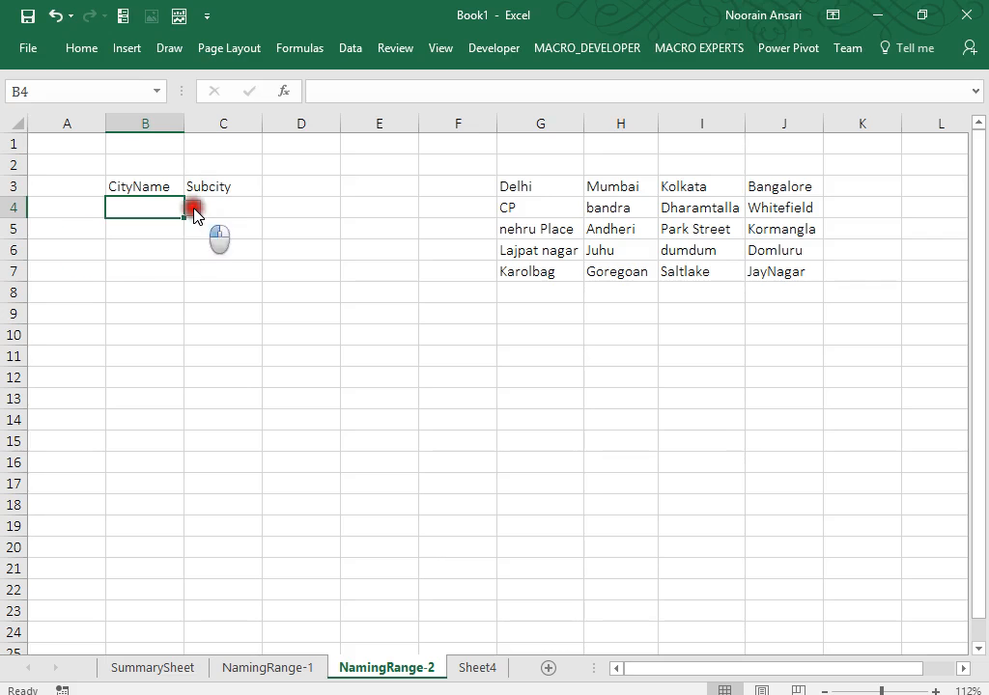
Reopen B4's Data Validation settings (List, source =MetroCity) and move the dialog up over the sheet.
left_click(348, 48)
left_click(660, 123)
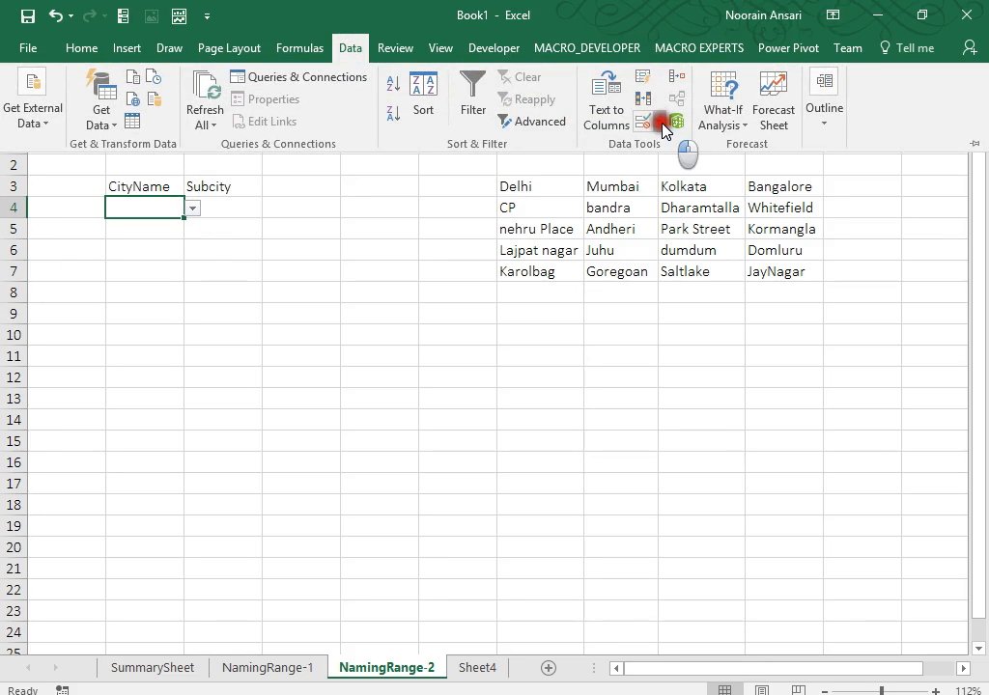
left_click(662, 155)
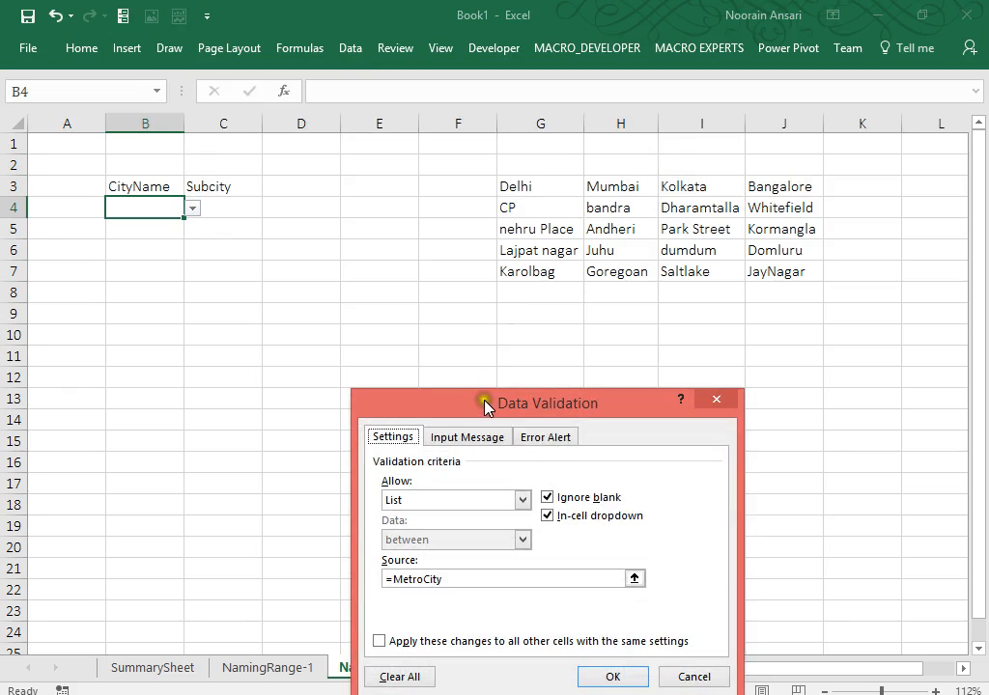
left_click_drag(485, 406, 377, 220)
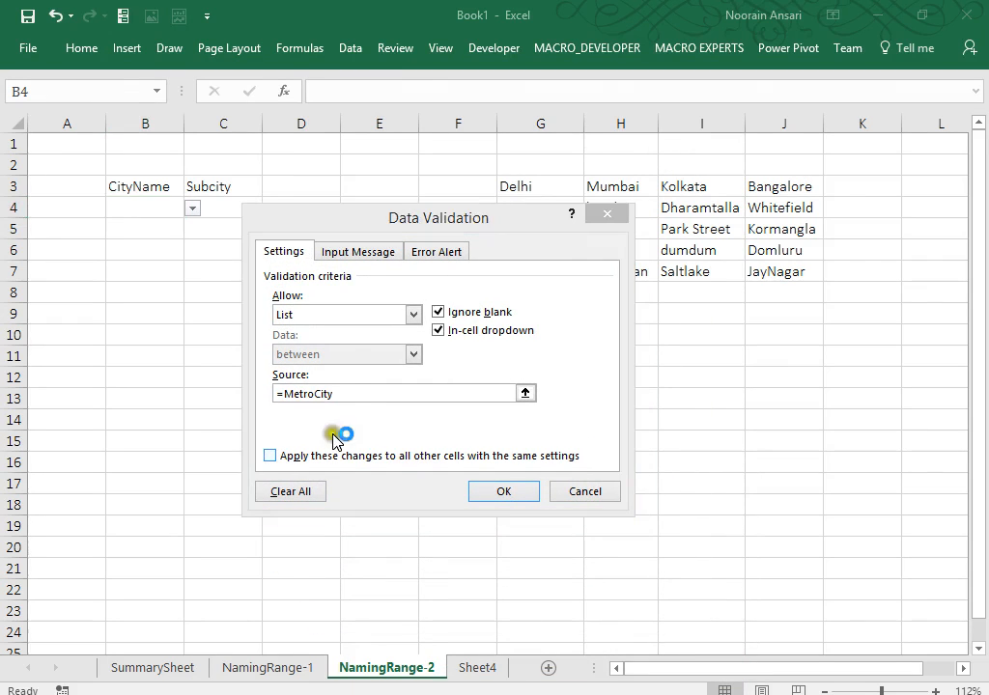
Snip the validation dialog as an image, close the dialog, and select C12 for the picture.
left_click(134, 583)
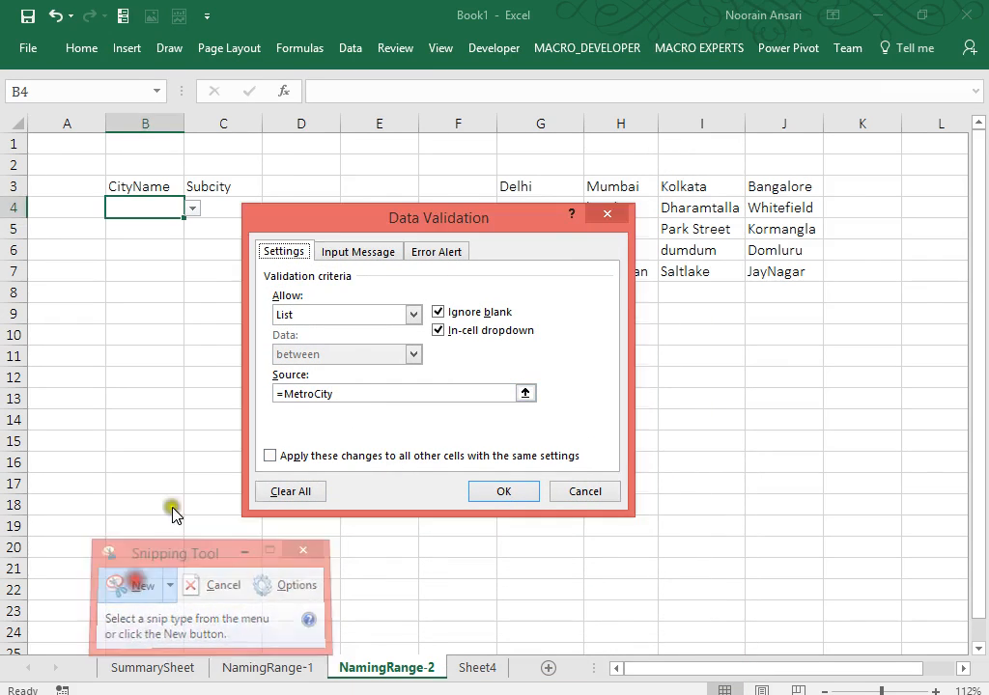
left_click_drag(243, 203, 633, 515)
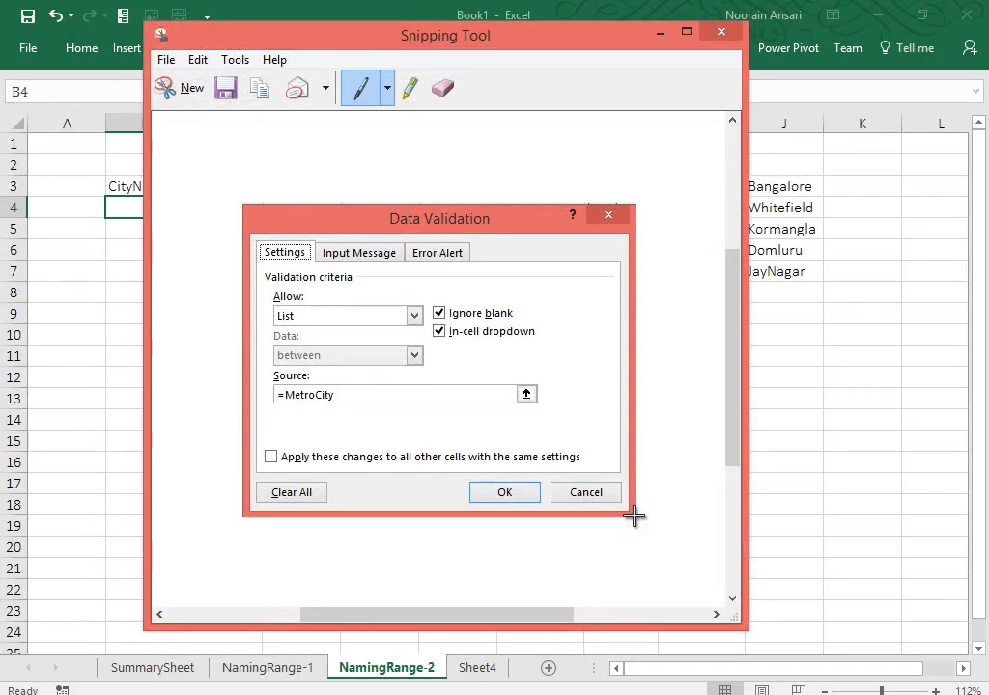
left_click(720, 32)
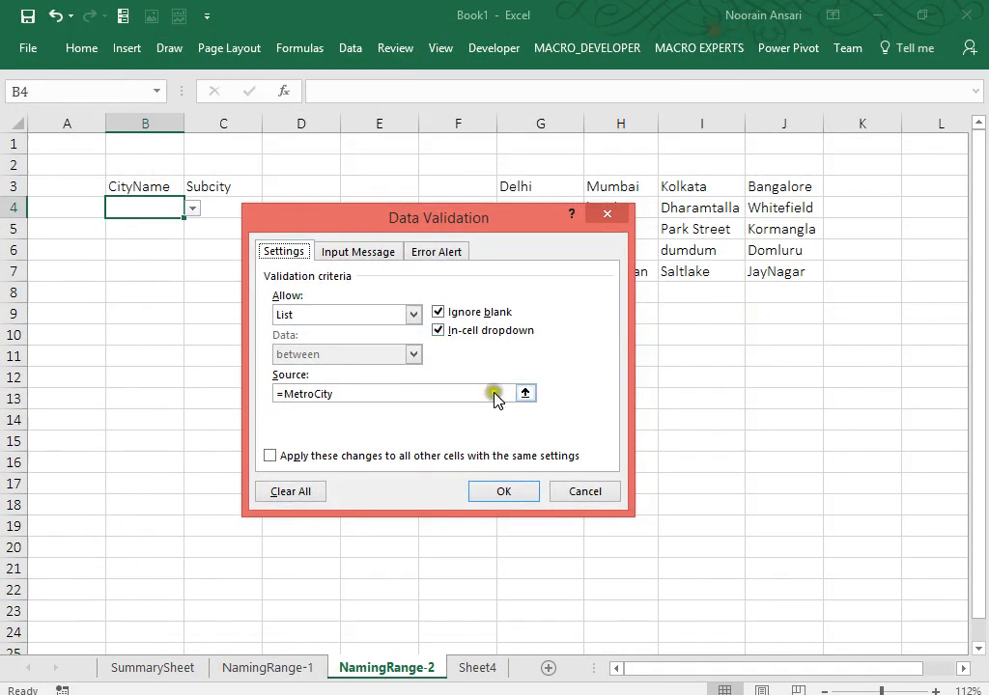
left_click(504, 492)
left_click(194, 378)
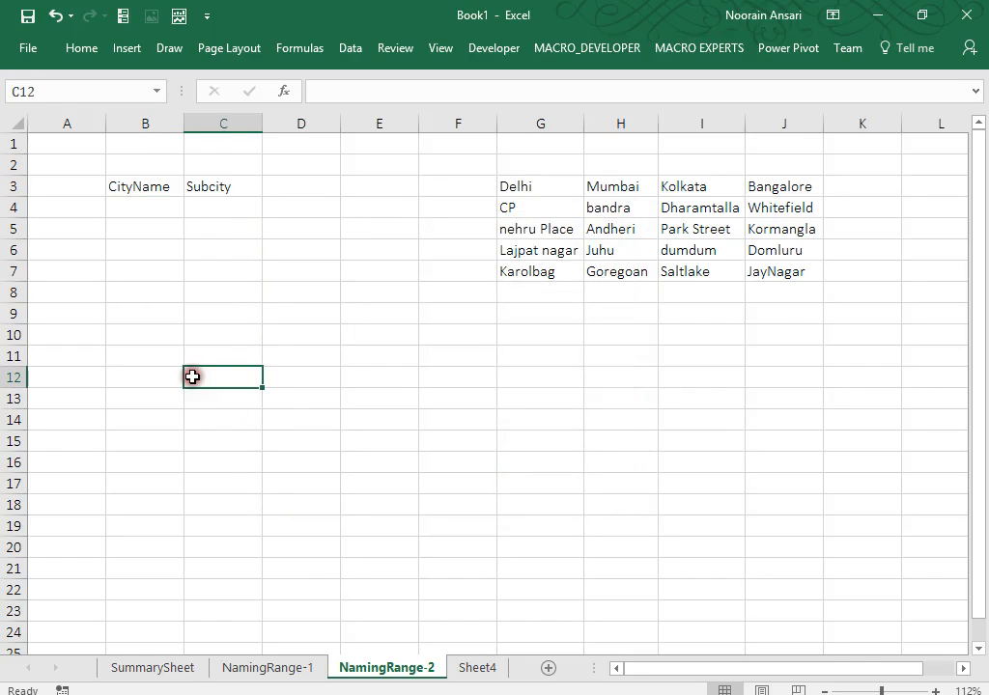
Paste the snip, add the 'Data-Validation->List' note in C10, and nudge the picture upward.
key("ctrl+v")
left_click(216, 342)
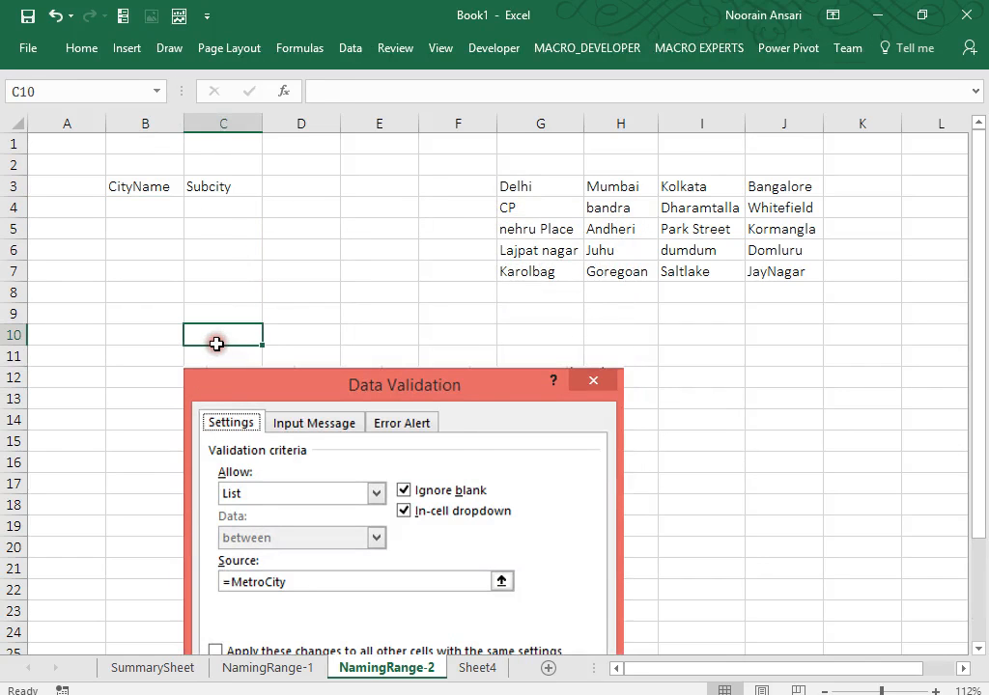
type("Data-Va")
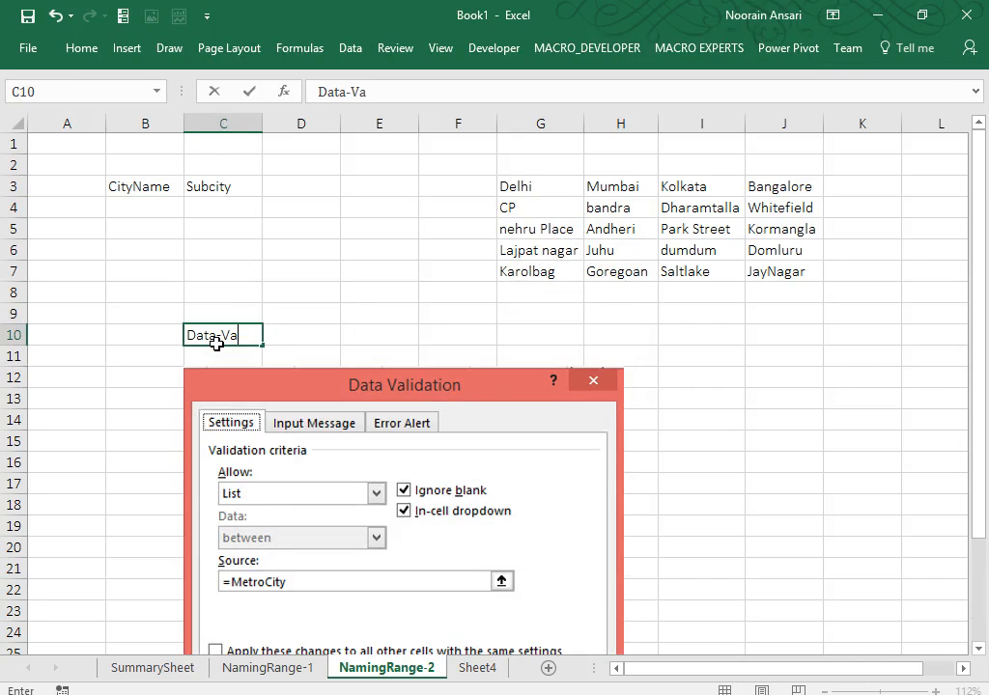
type("lidation->List")
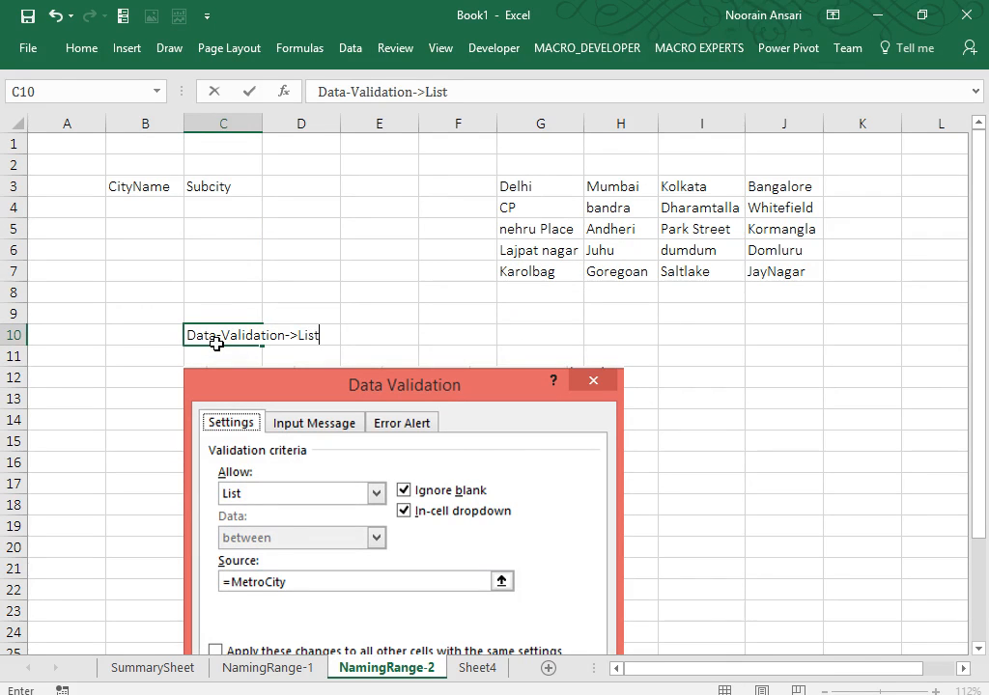
key("Return")
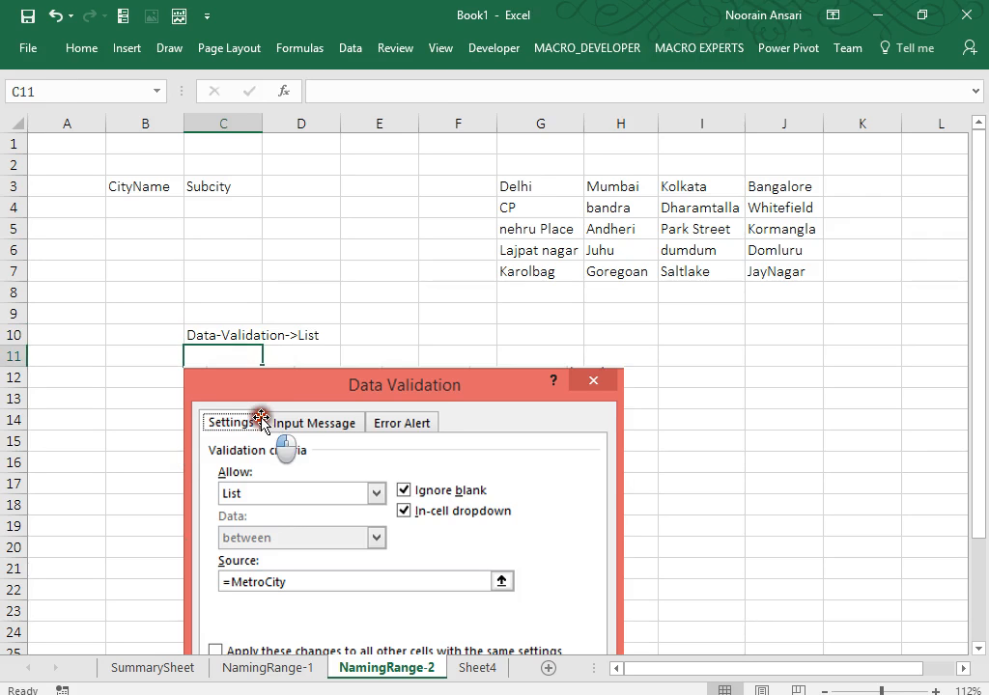
left_click_drag(261, 414, 259, 399)
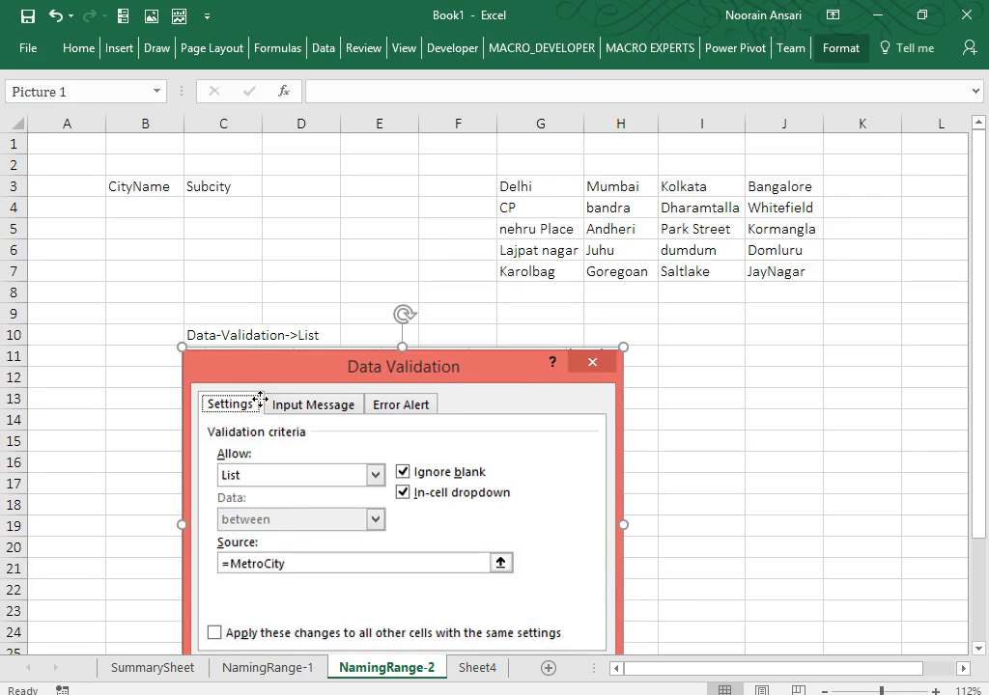
left_click_drag(514, 188, 763, 273)
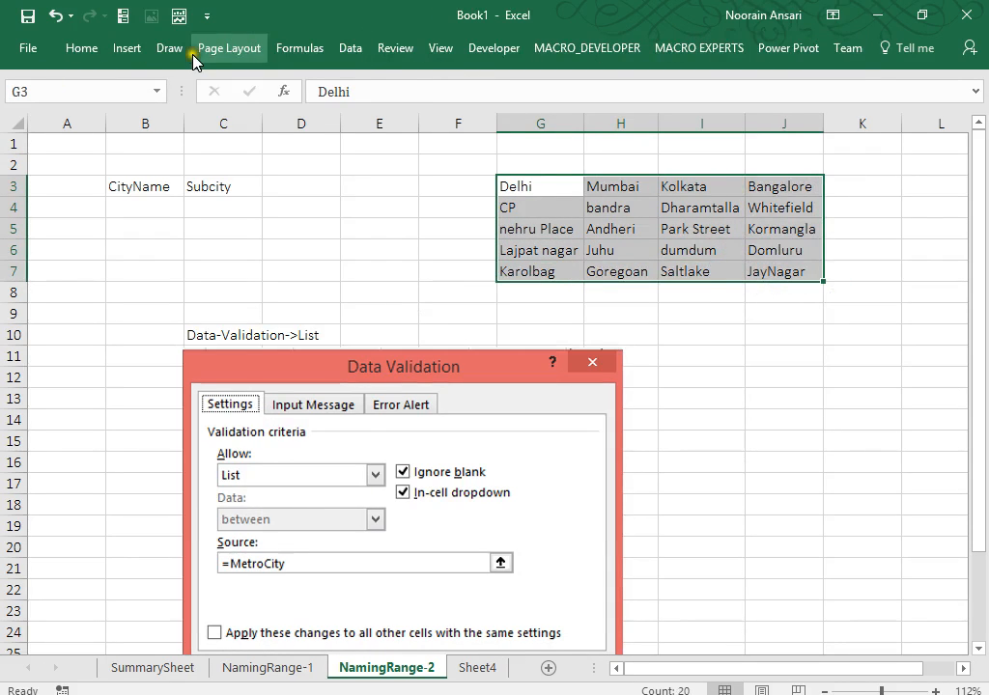
Create names from the top-row city headings of the G3:J7 table.
left_click(216, 328)
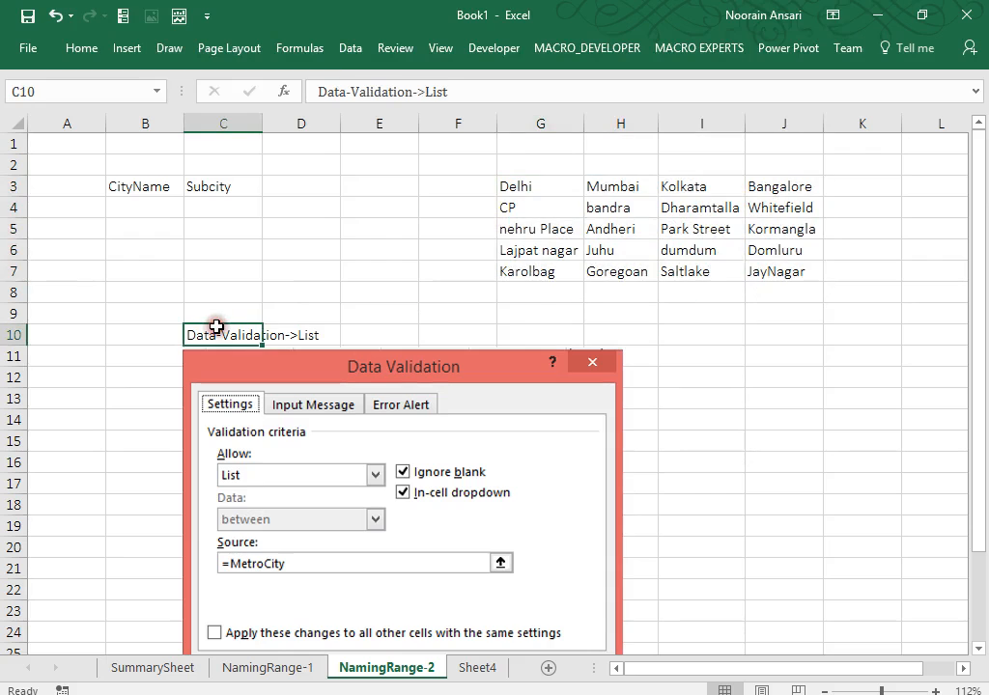
left_click_drag(518, 185, 781, 277)
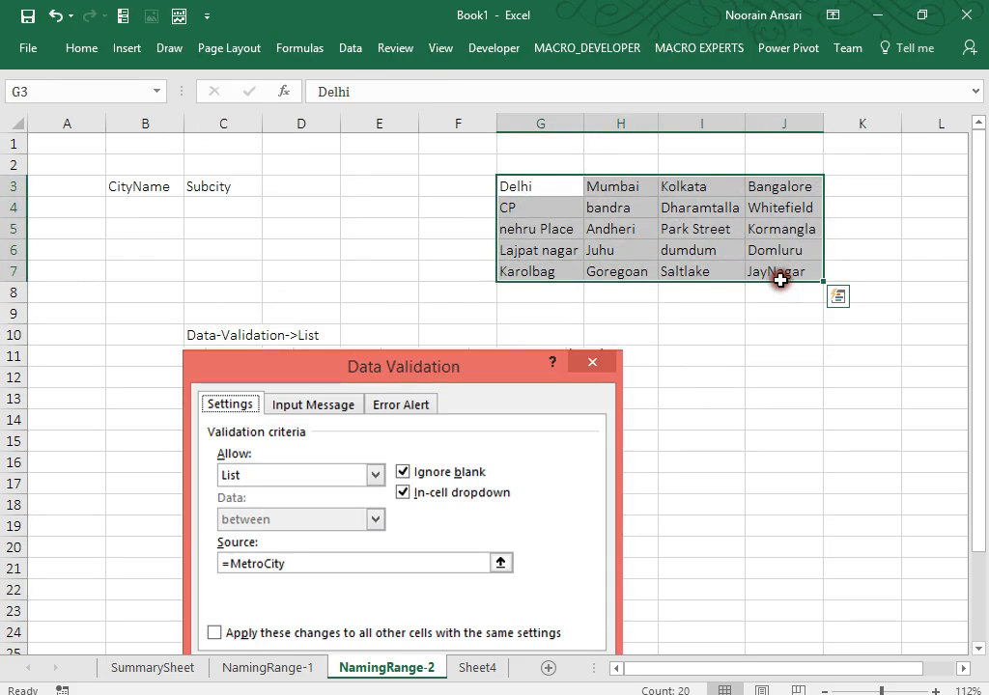
left_click(300, 44)
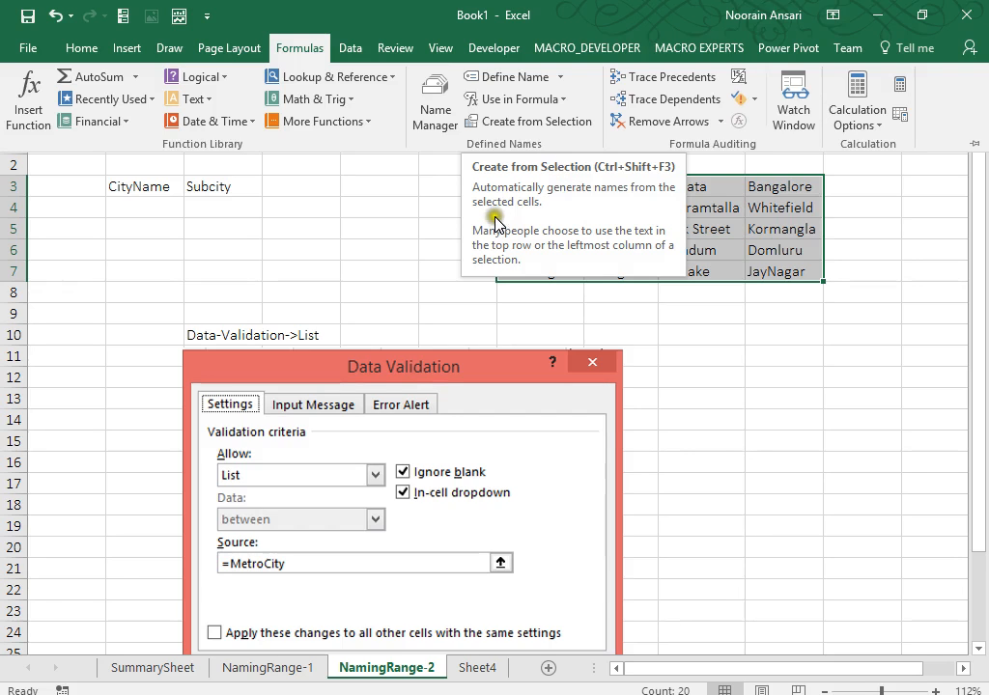
left_click(523, 123)
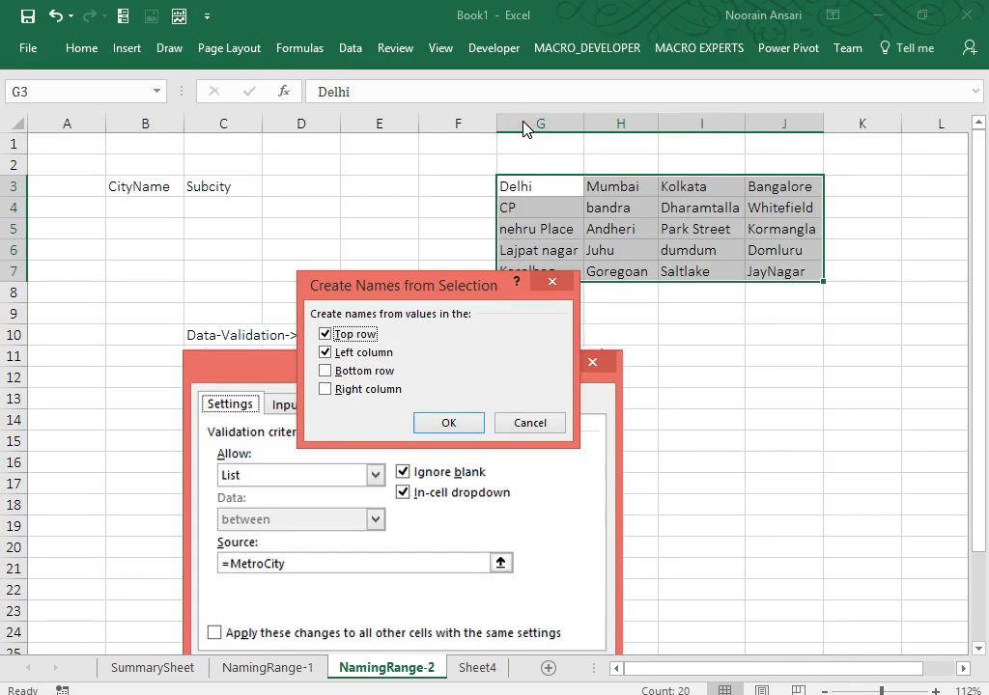
left_click(326, 352)
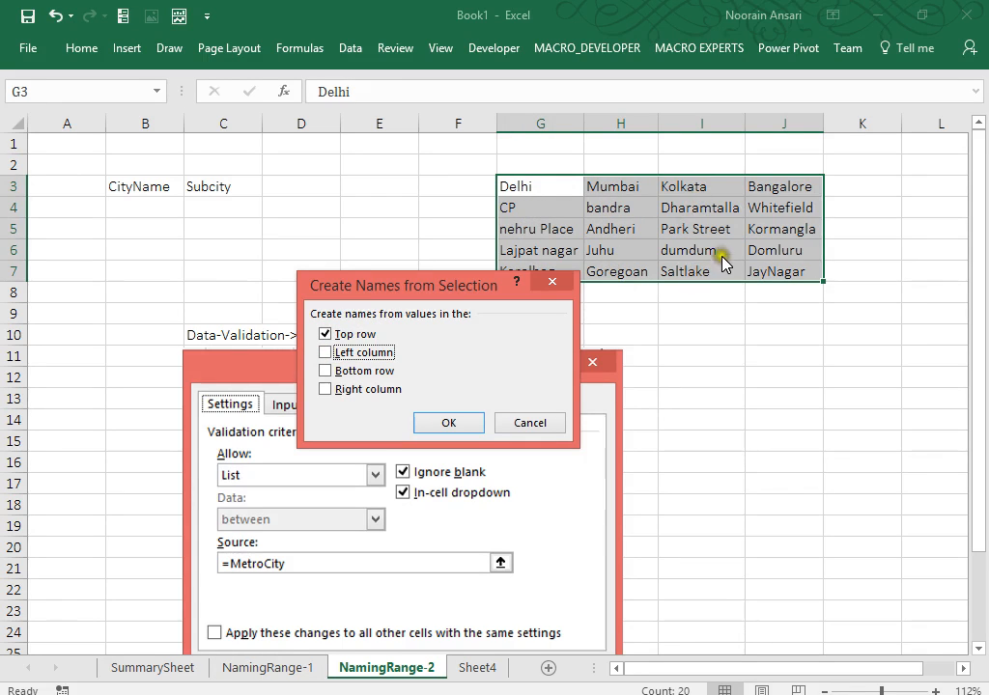
left_click(449, 425)
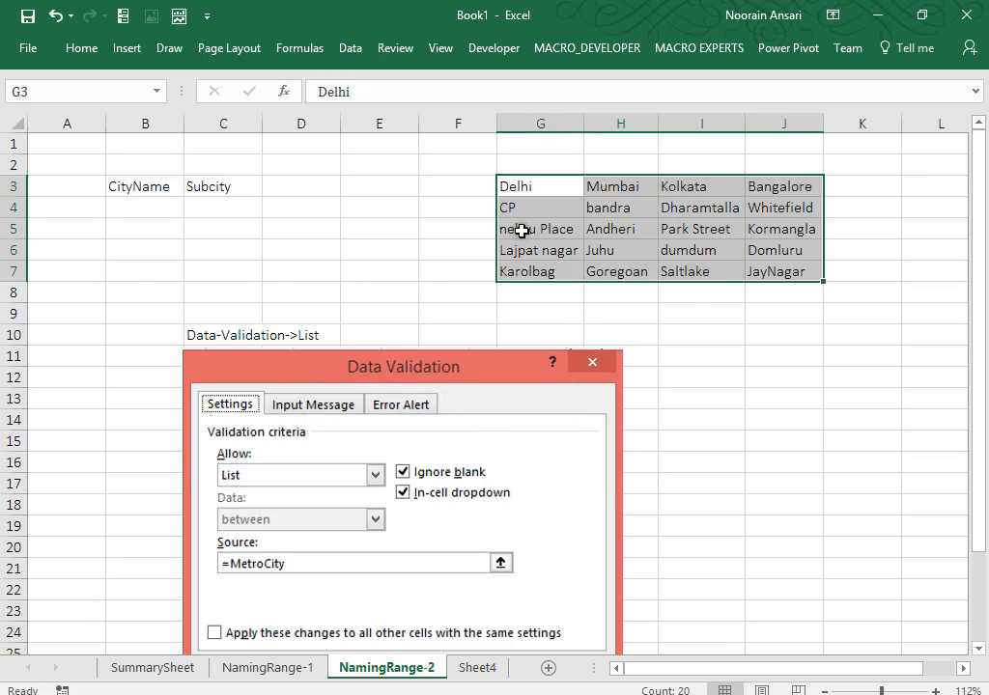
Select each city's area column in turn to check its Delhi, Mumbai, Kolkata or Bangalore name.
left_click_drag(521, 207, 522, 272)
key("Left")
key("Left")
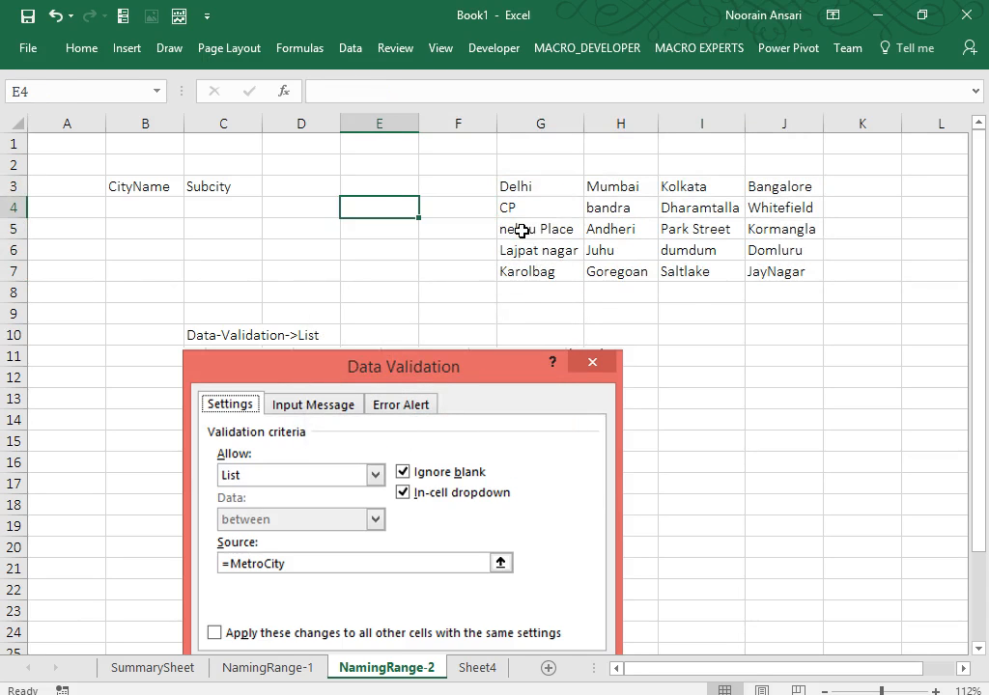
key("Right")
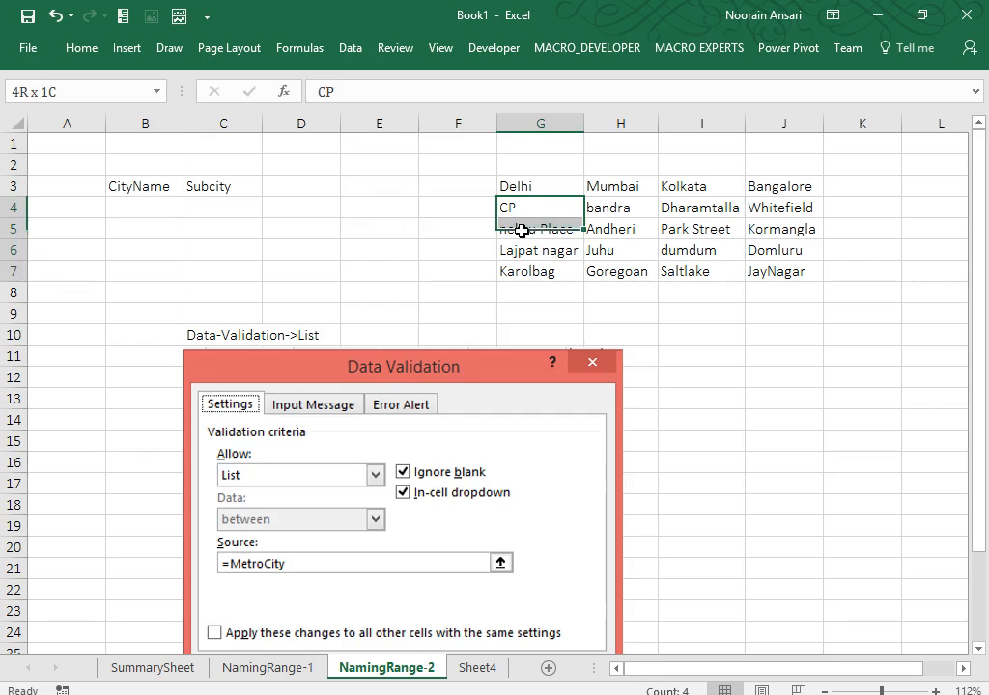
left_click_drag(521, 231, 522, 272)
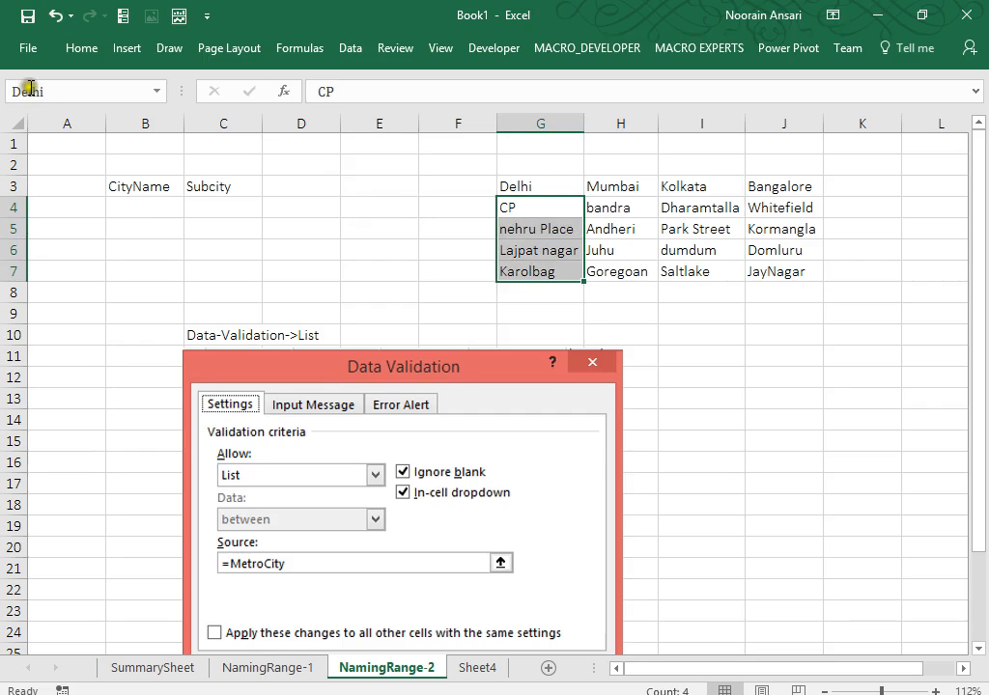
key("Right")
key("shift+Down")
key("shift+Down")
key("shift+Down")
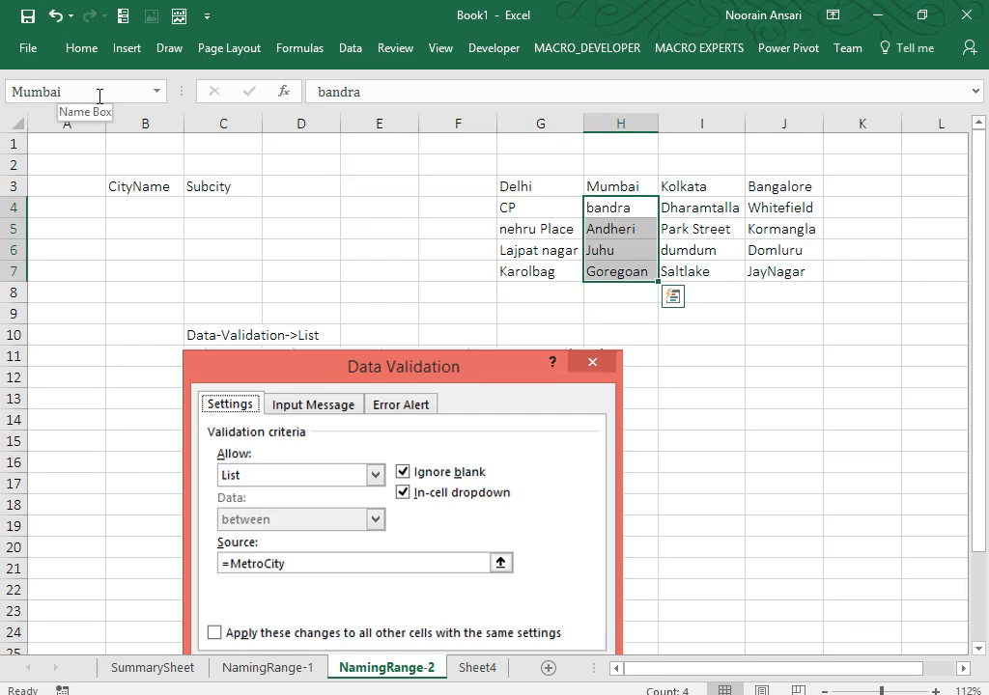
key("Right")
key("shift+Down")
key("shift+Down")
key("shift+Down")
key("Right")
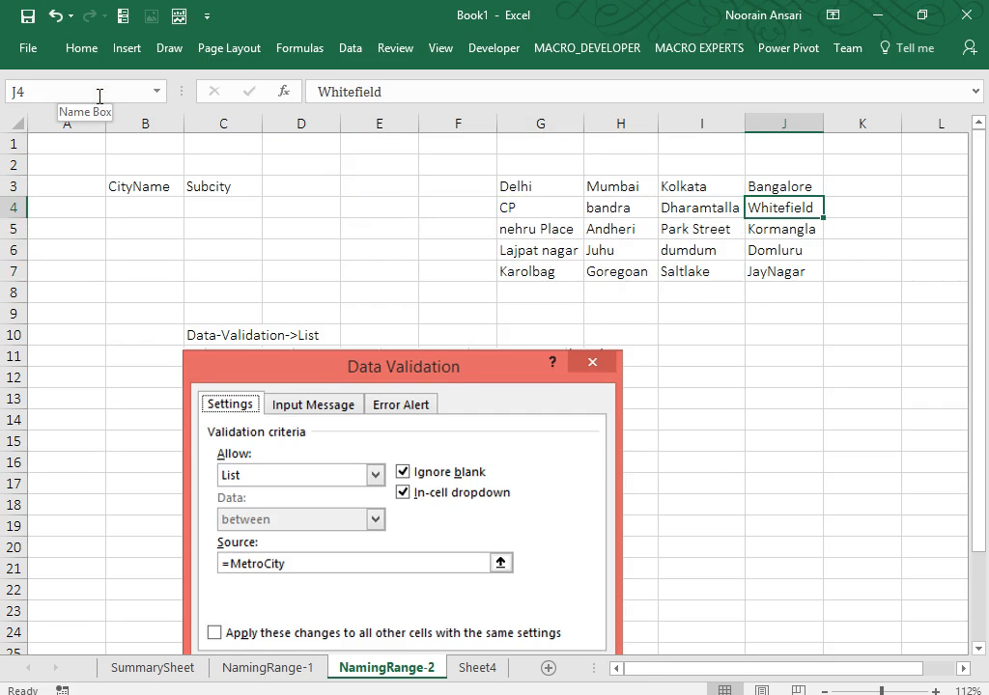
key("shift+Down")
key("shift+Down")
key("shift+Down")
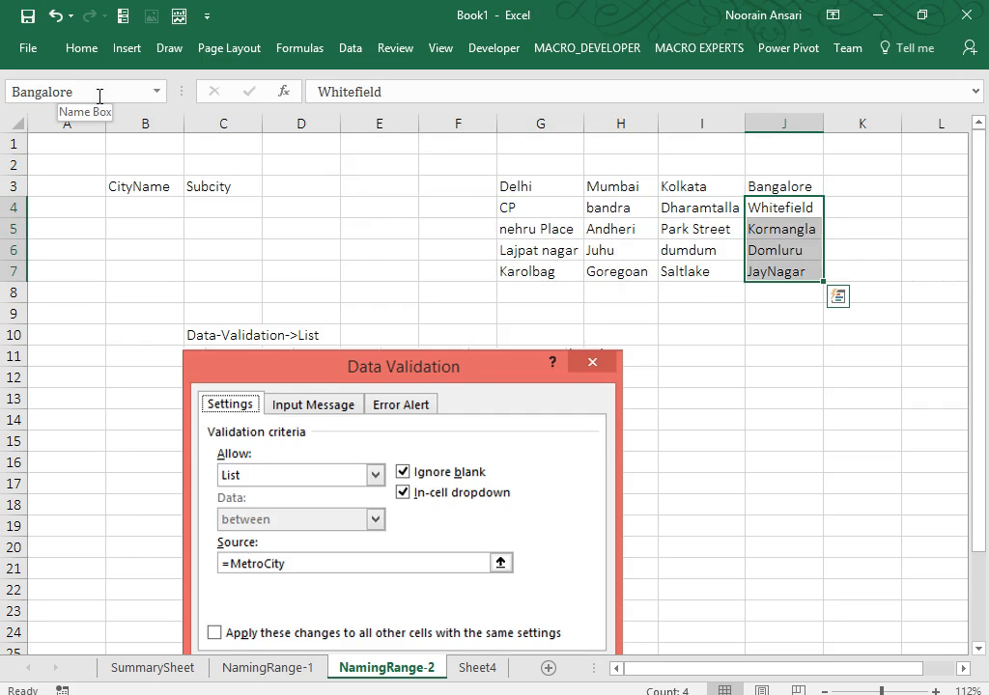
Choose Delhi from the city dropdown in B4.
left_click(130, 205)
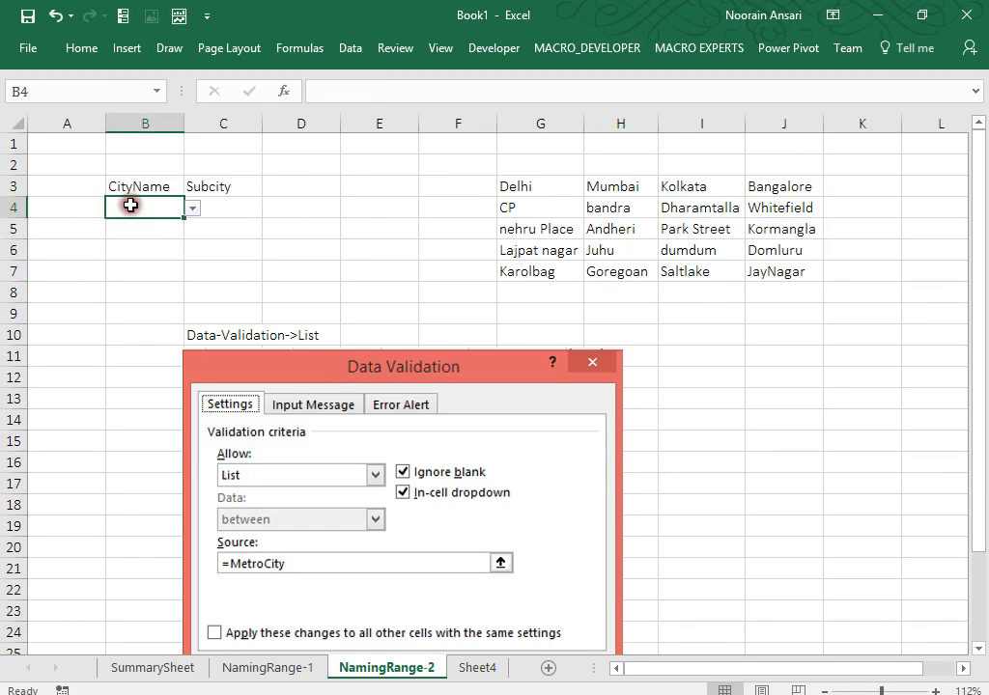
key("alt+Down")
key("Down")
key("Return")
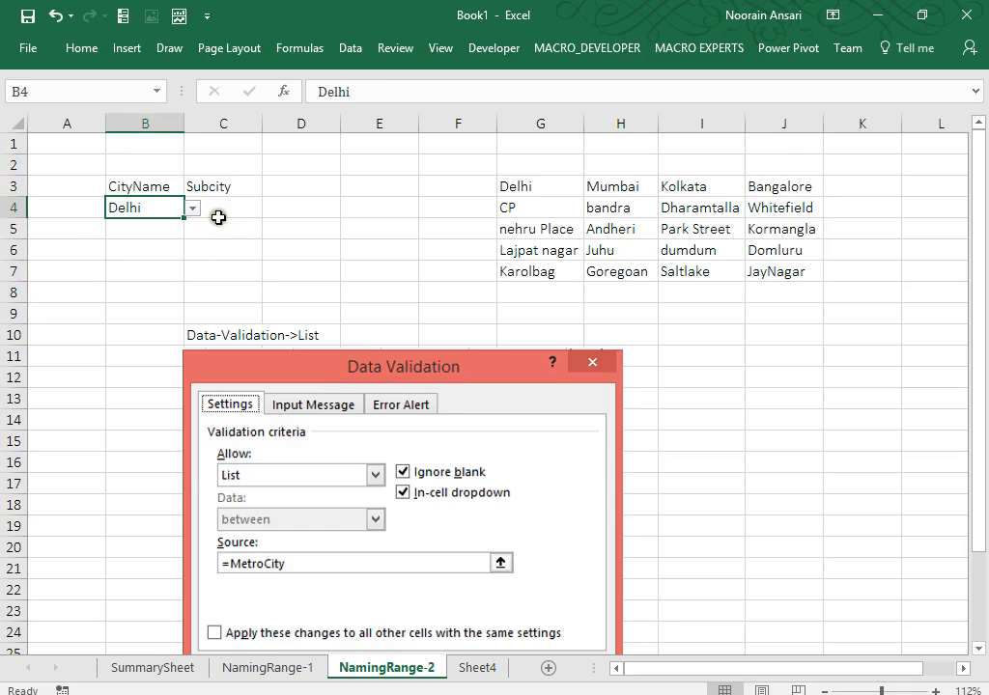
left_click_drag(218, 218, 219, 254)
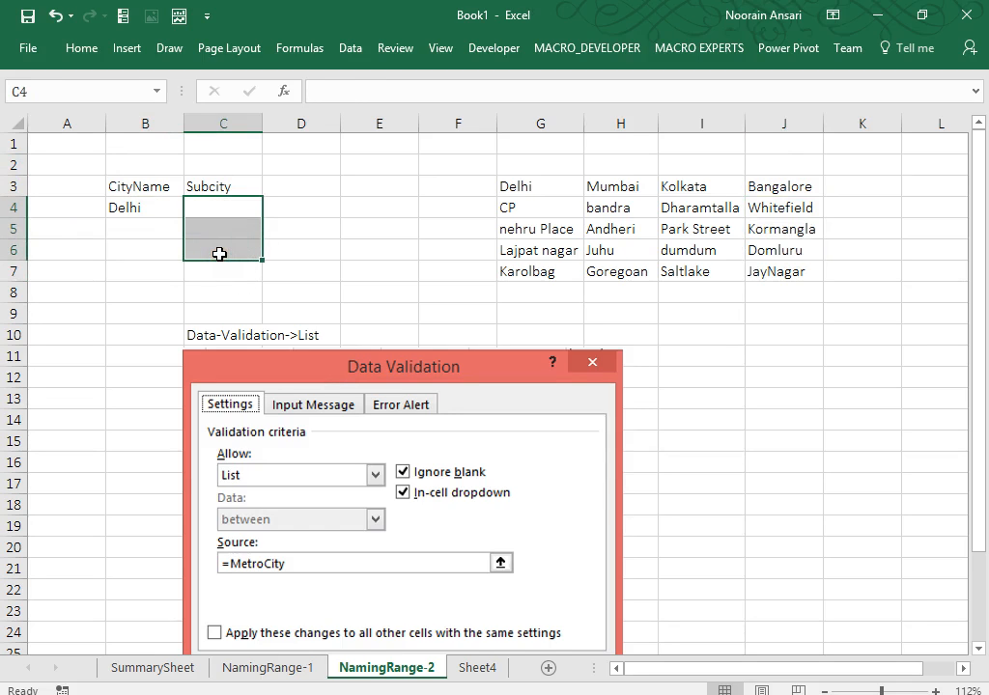
left_click(131, 208)
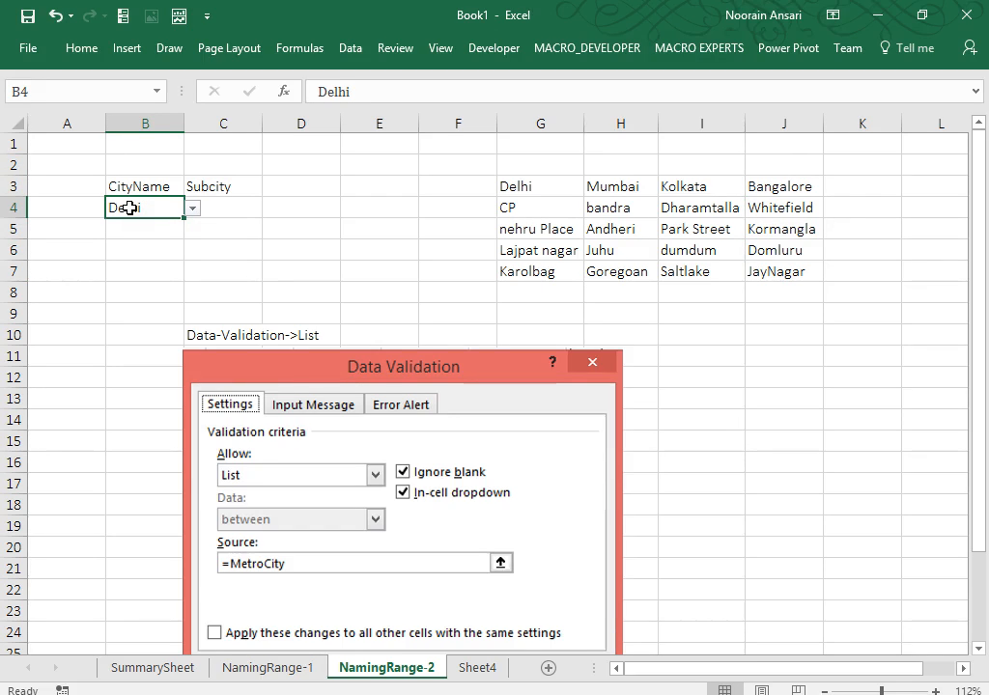
Enter =INDIRECT(B4) as an array formula across C4:C7.
left_click_drag(221, 210, 219, 277)
type("=")
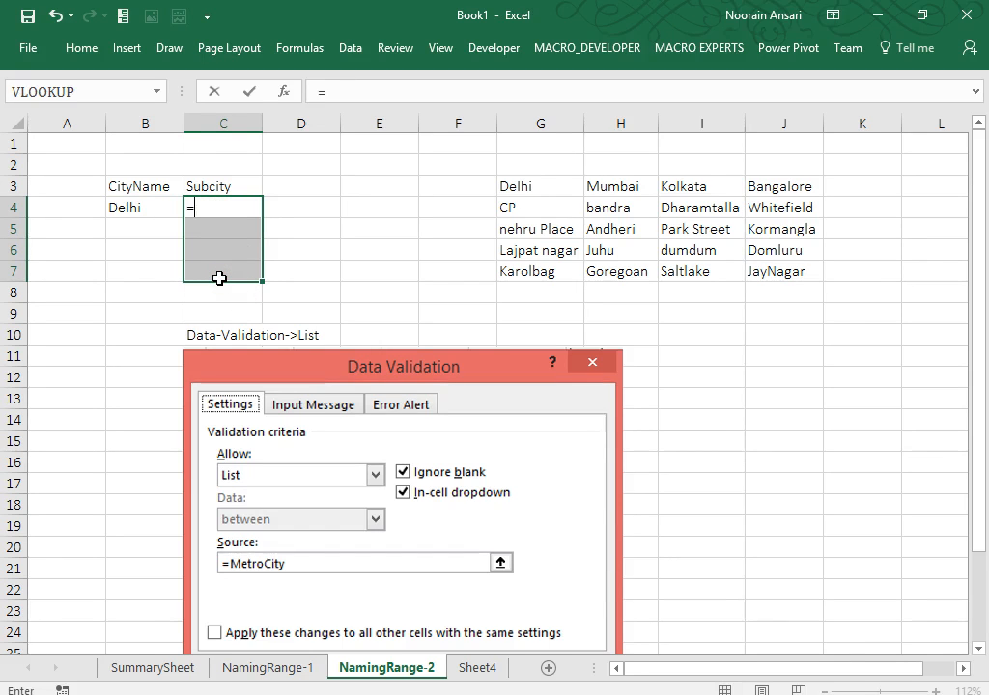
type("ind")
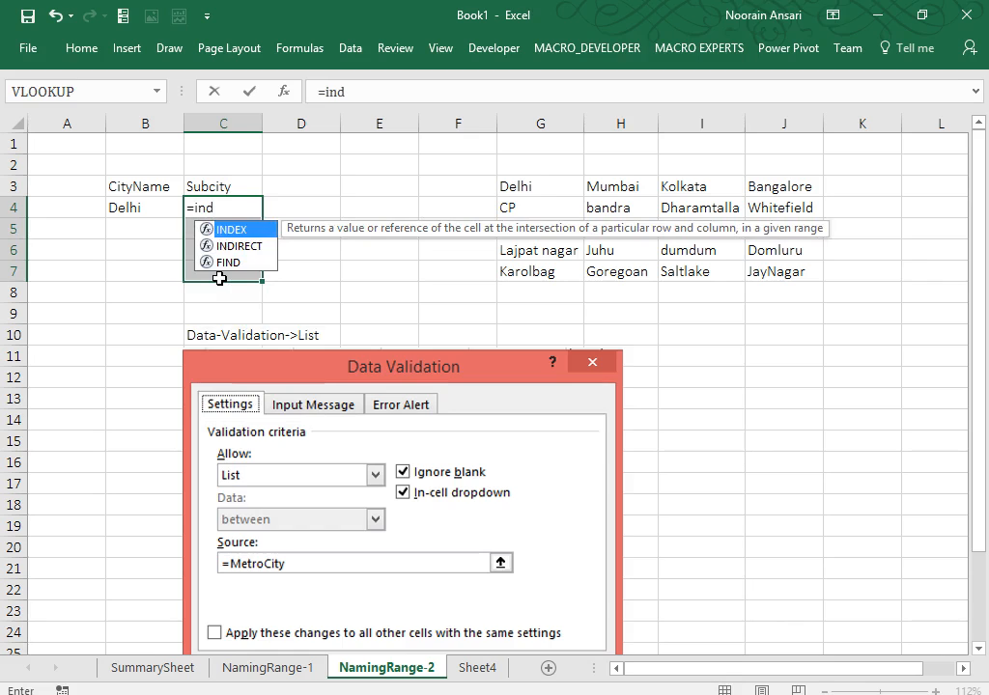
key("Down")
key("Tab")
key("Left")
key("ctrl+shift+Return")
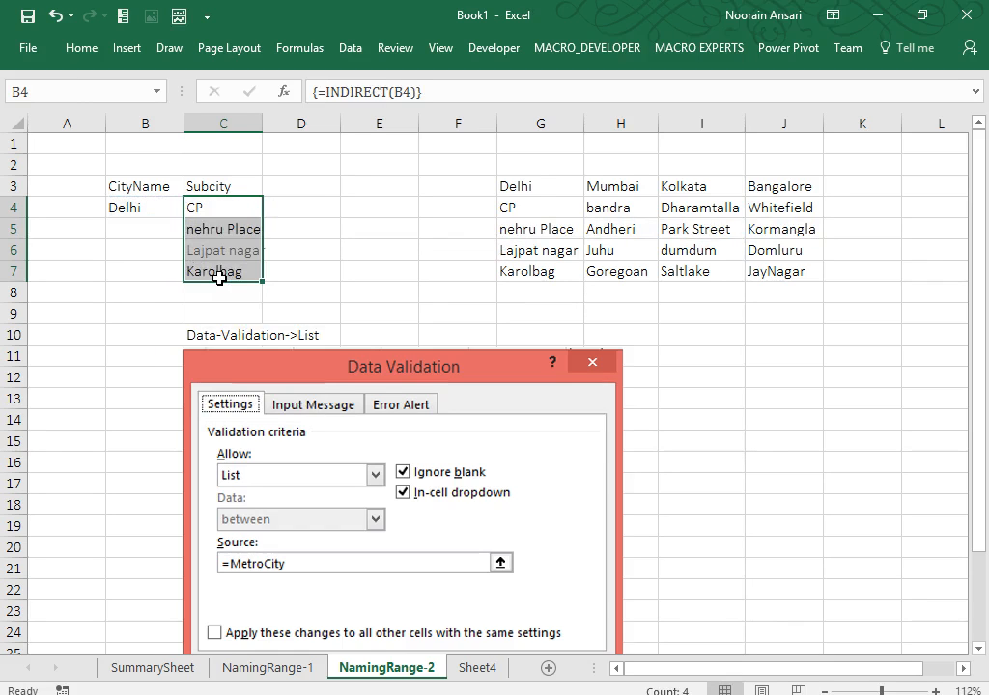
Switch B4 to Mumbai, Kolkata, then Bangalore to watch the area list update.
key("Left")
key("alt+Down")
key("Down")
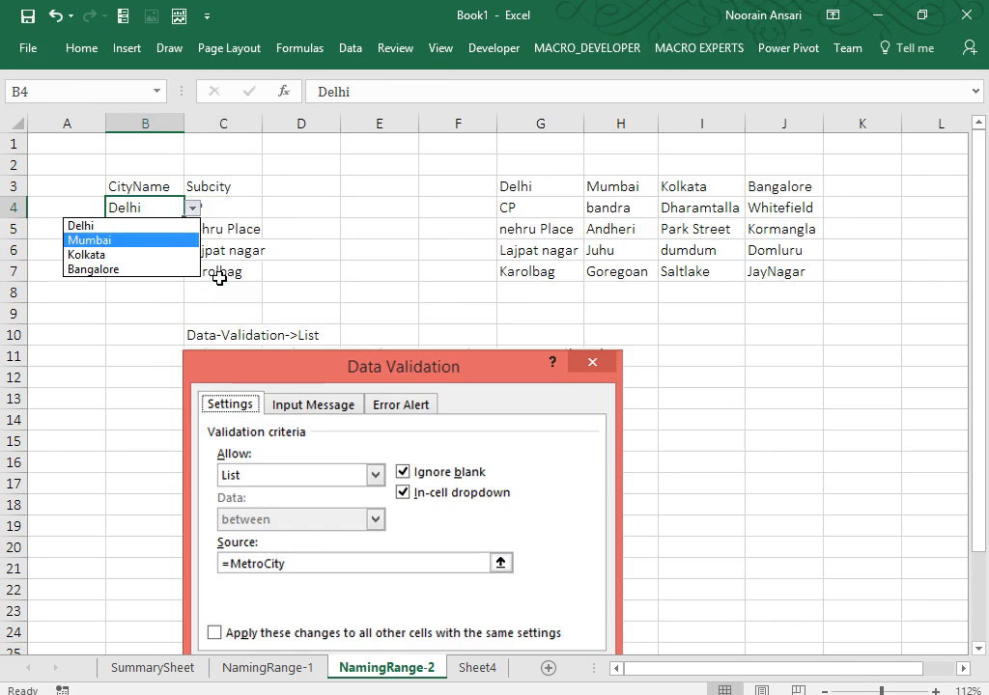
key("Return")
key("alt+Down")
key("Down")
key("Return")
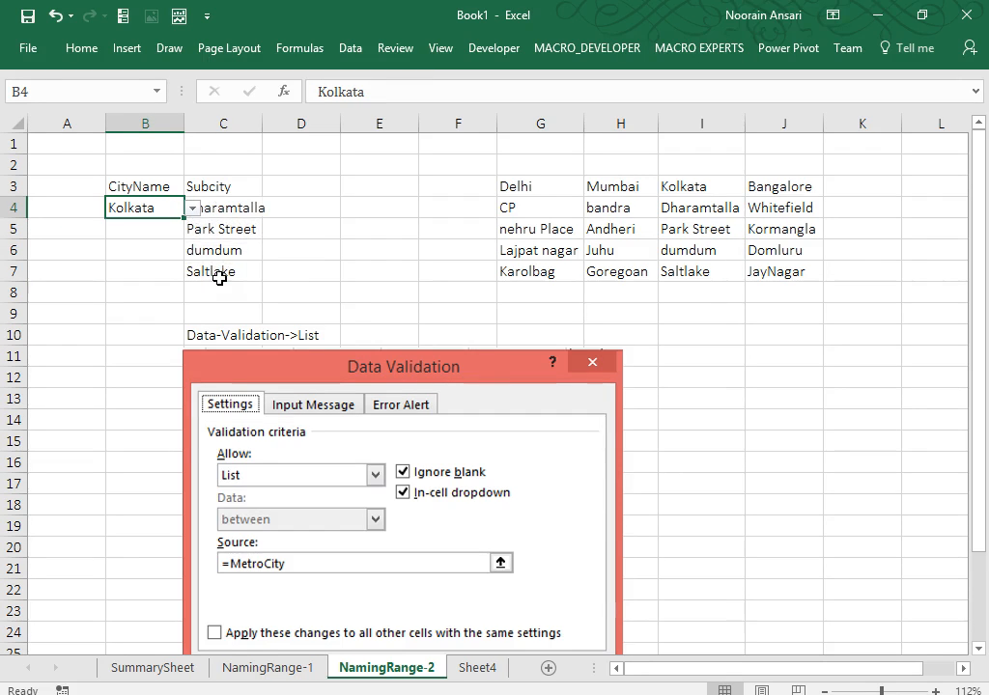
key("alt+Down")
key("Down")
key("Return")
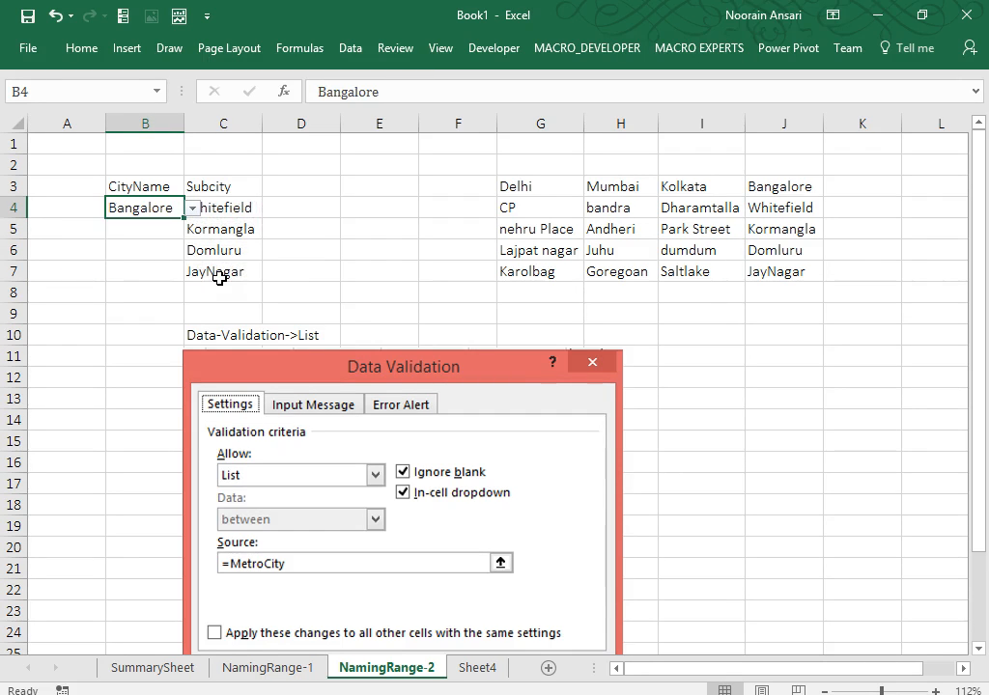
Clear the area formula from C4:C7.
left_click(237, 206)
key("shift+Down")
key("shift+Down")
key("shift+Down")
key("Delete")
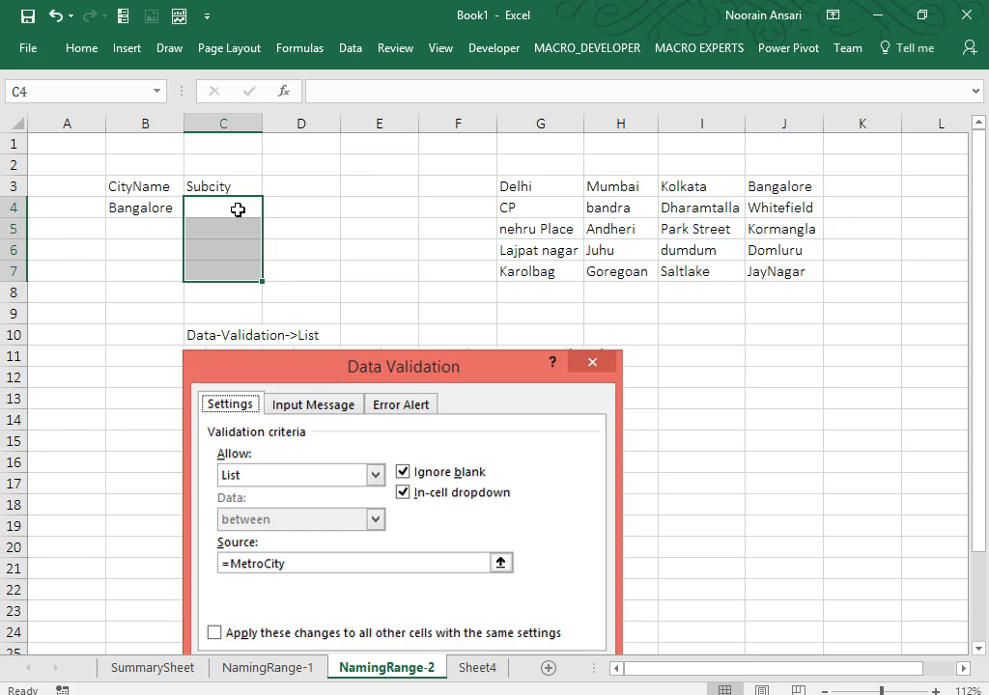
Array-enter =INDIRECT(B4) in C4:C7 to list Bangalore's areas.
type("=indi")
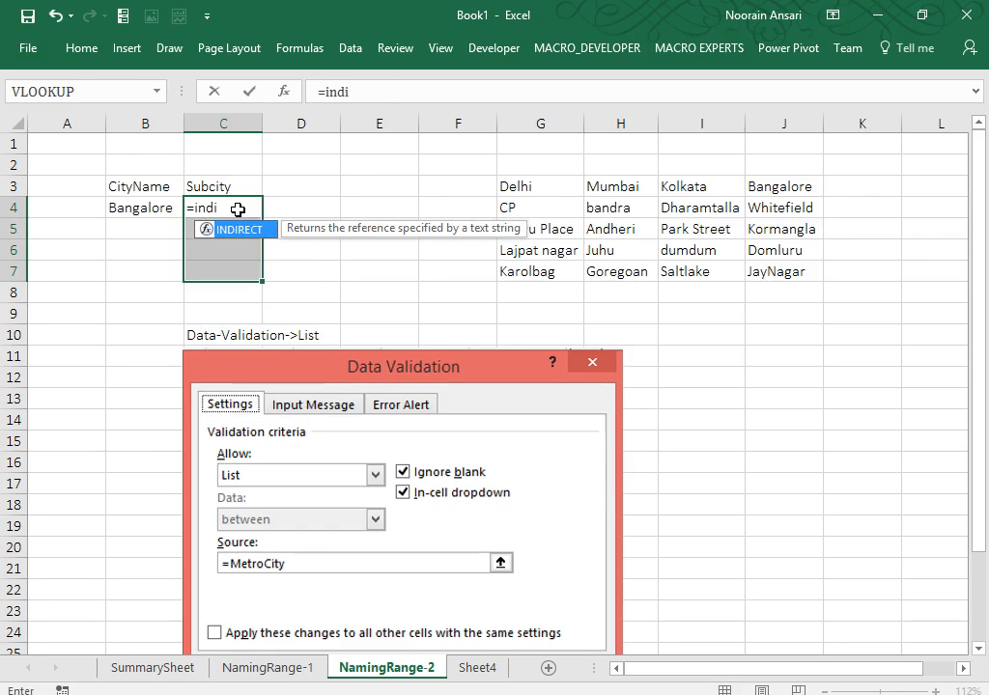
key("Tab")
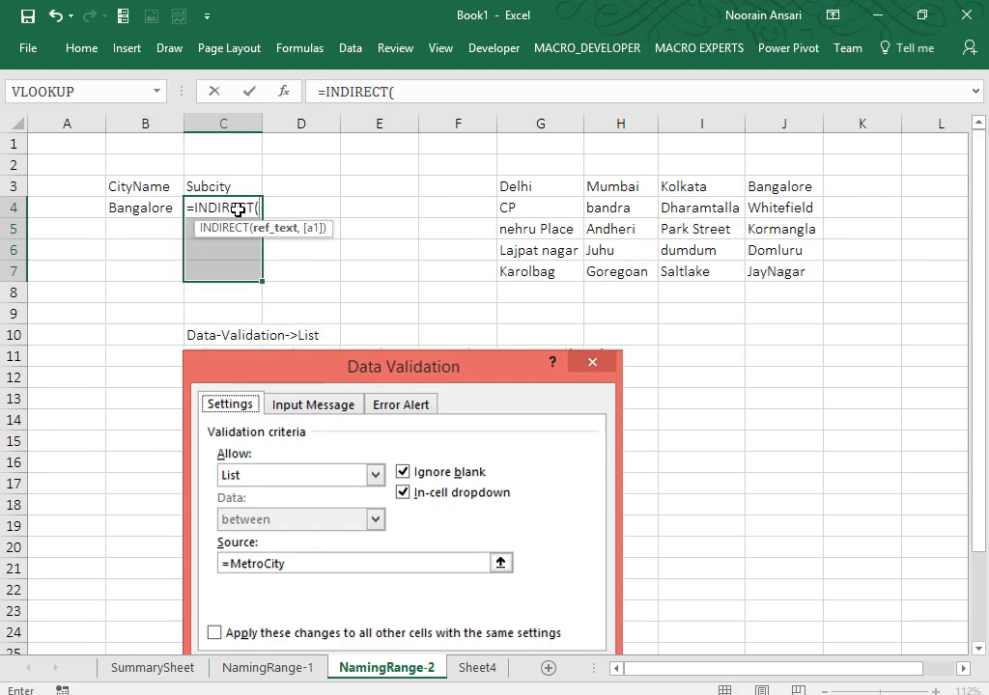
key("Left")
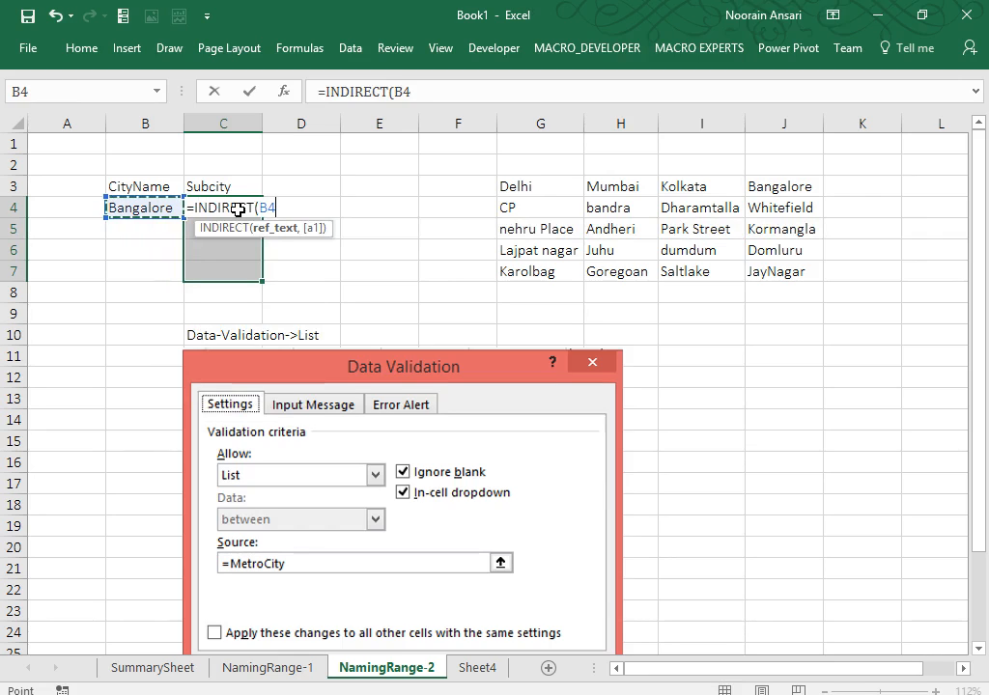
type(")")
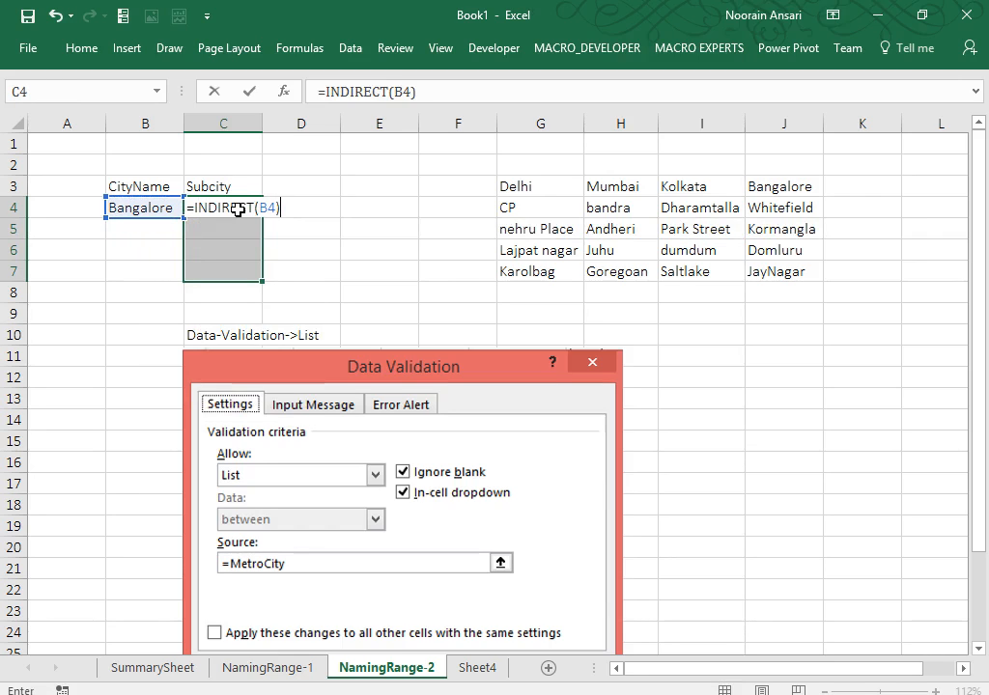
key("ctrl+shift+Return")
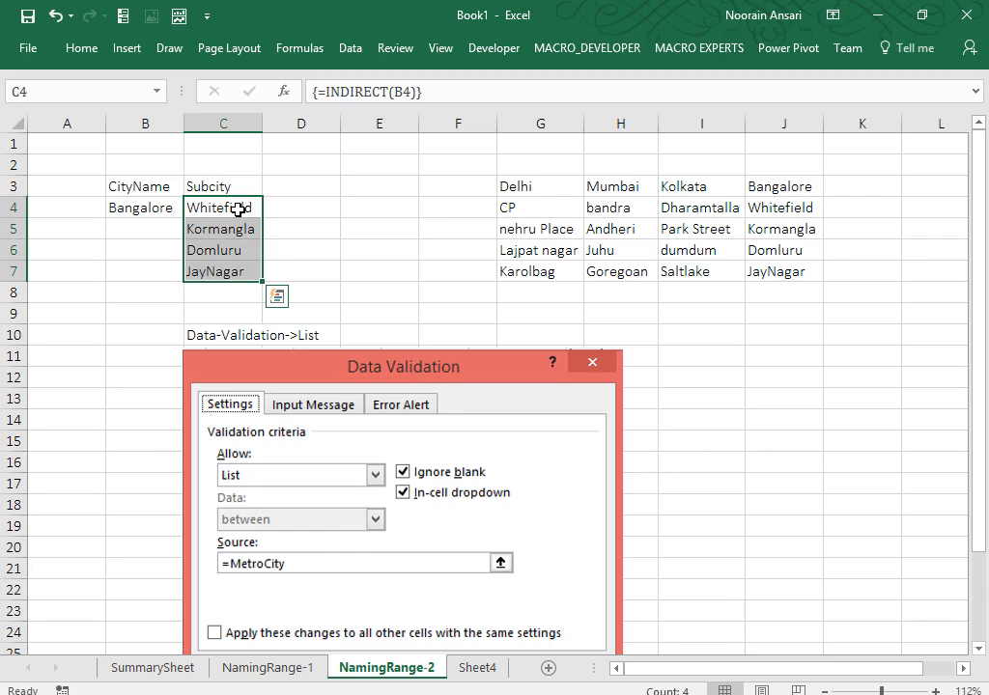
Type the note 'Note: Select required range and press ctrl+Shift+Enter' into D4.
key("Right")
key("Right")
key("Left")
type("Not")
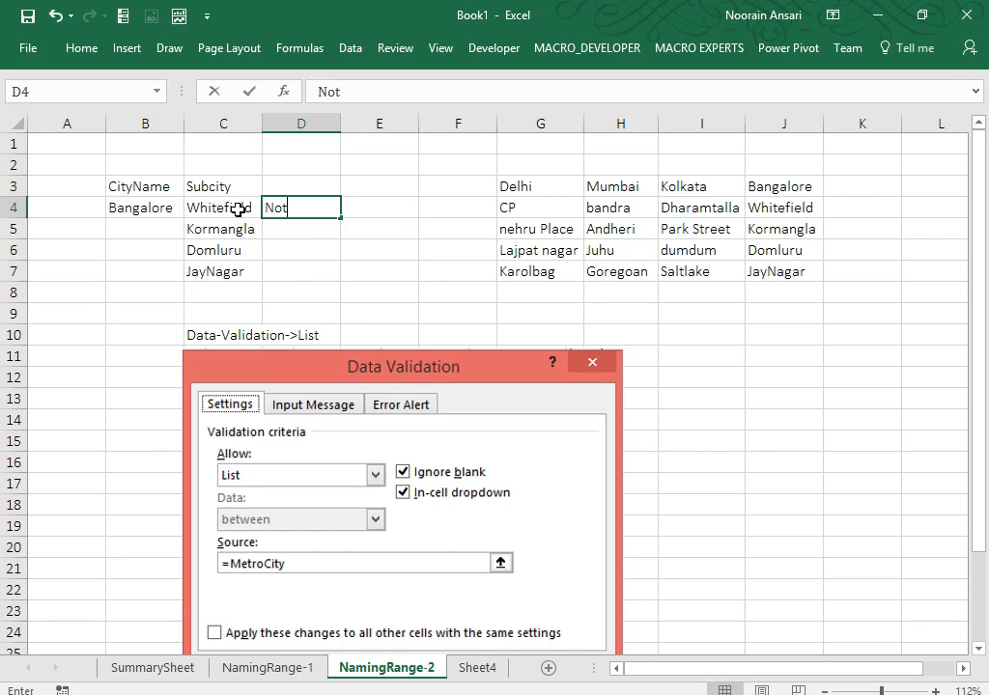
type("e: Sle")
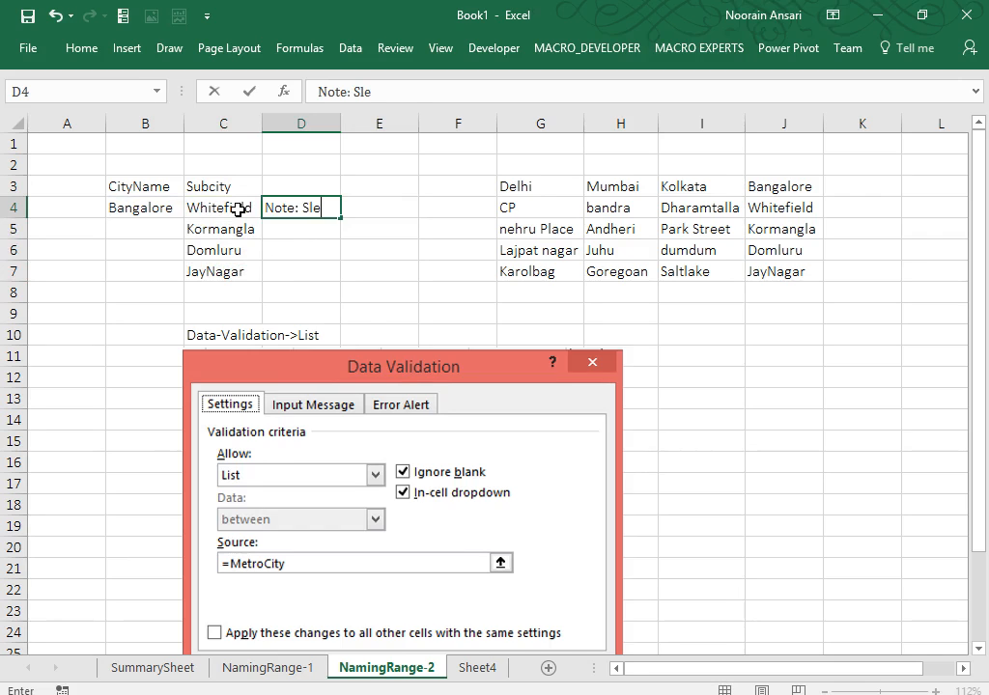
key("BackSpace")
key("BackSpace")
type("elect")
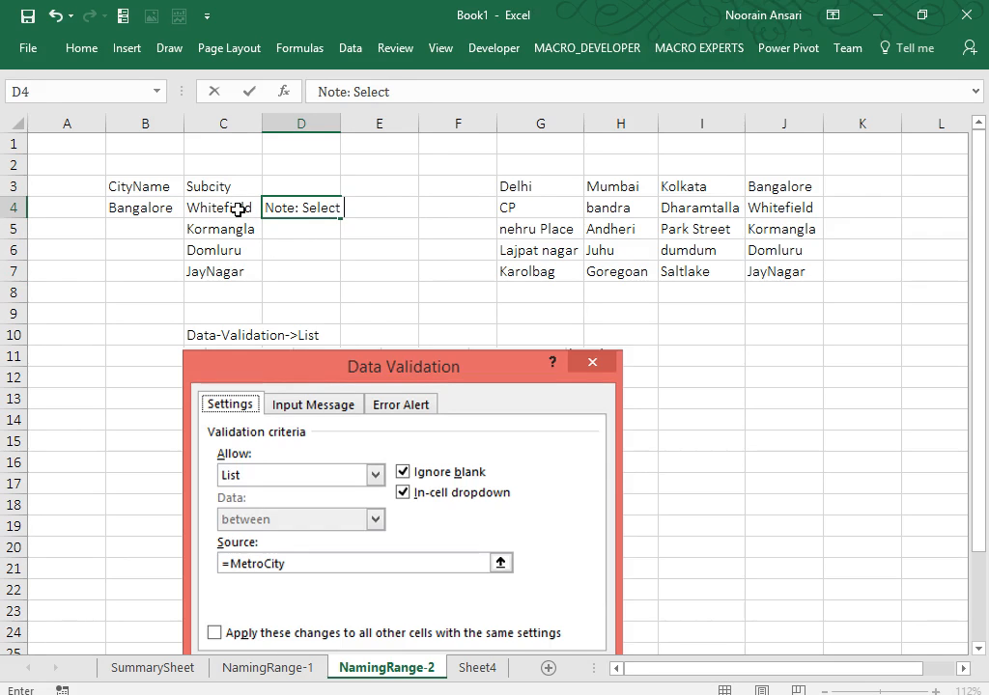
type(" required")
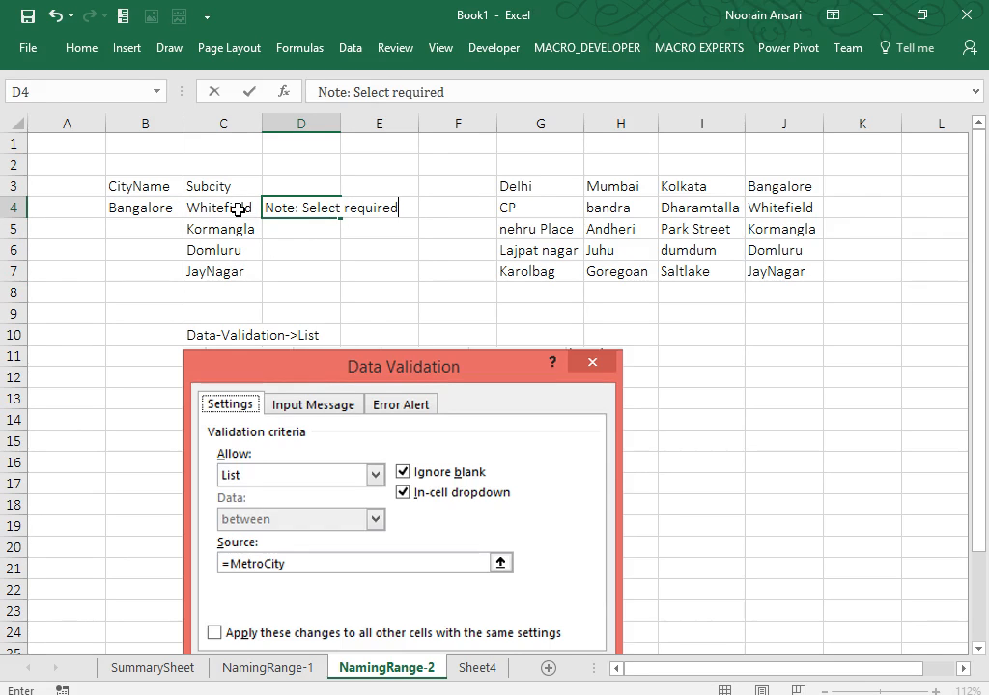
type(" range and pre")
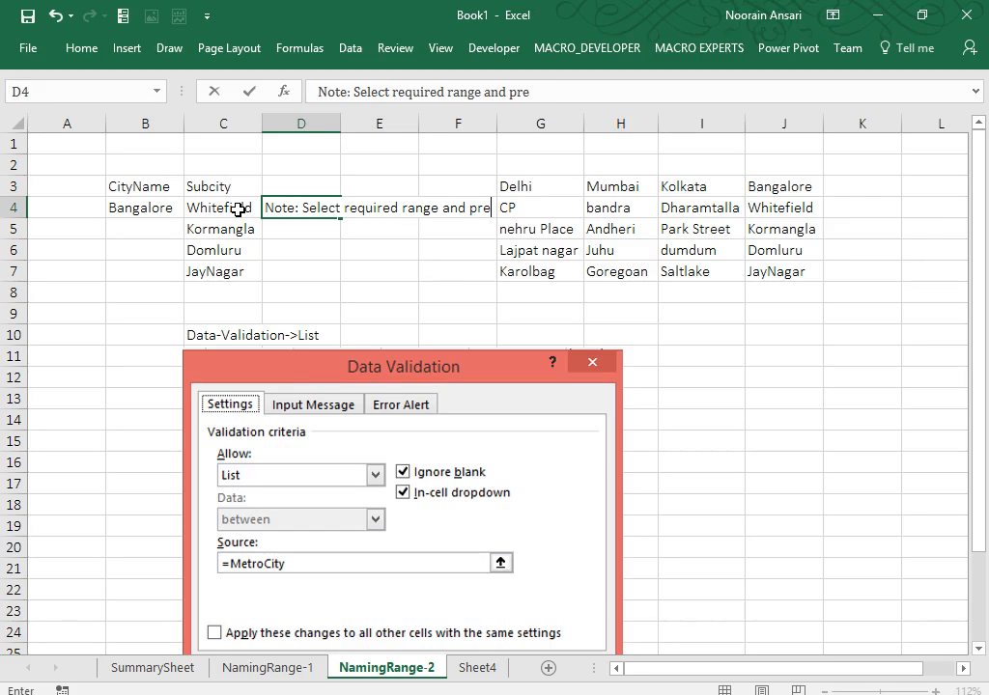
type("ss ctrlS")
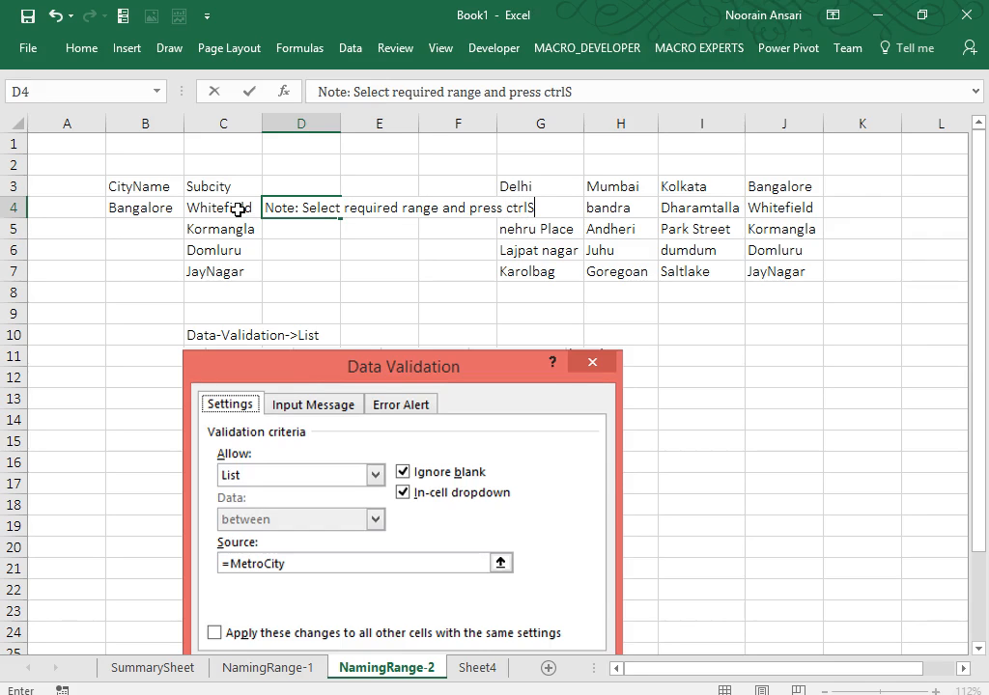
key("BackSpace")
type("+Shift")
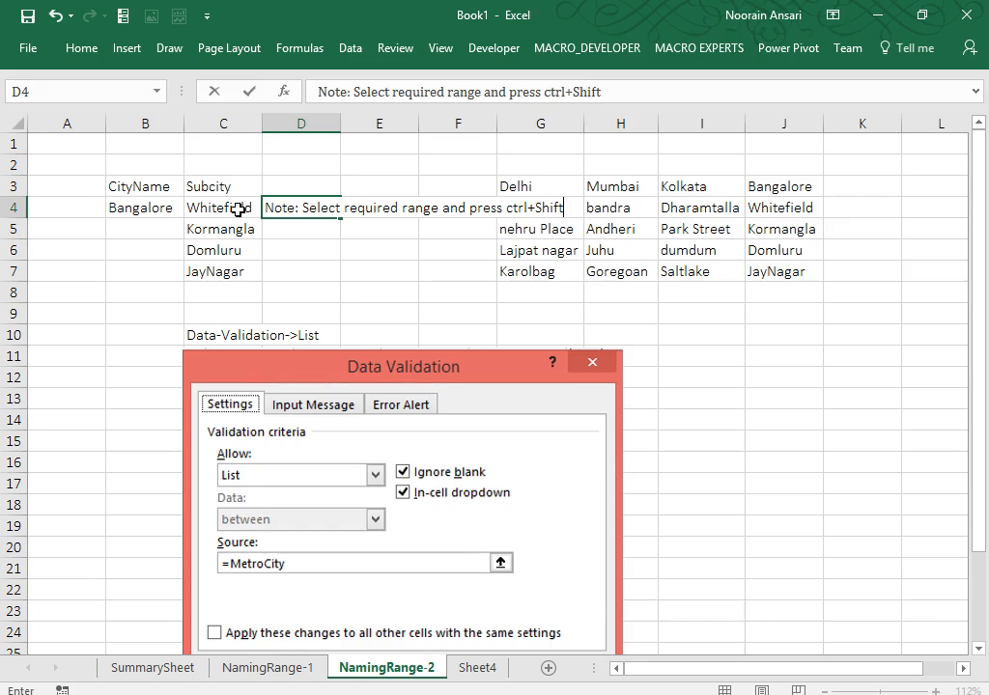
type("+Enter")
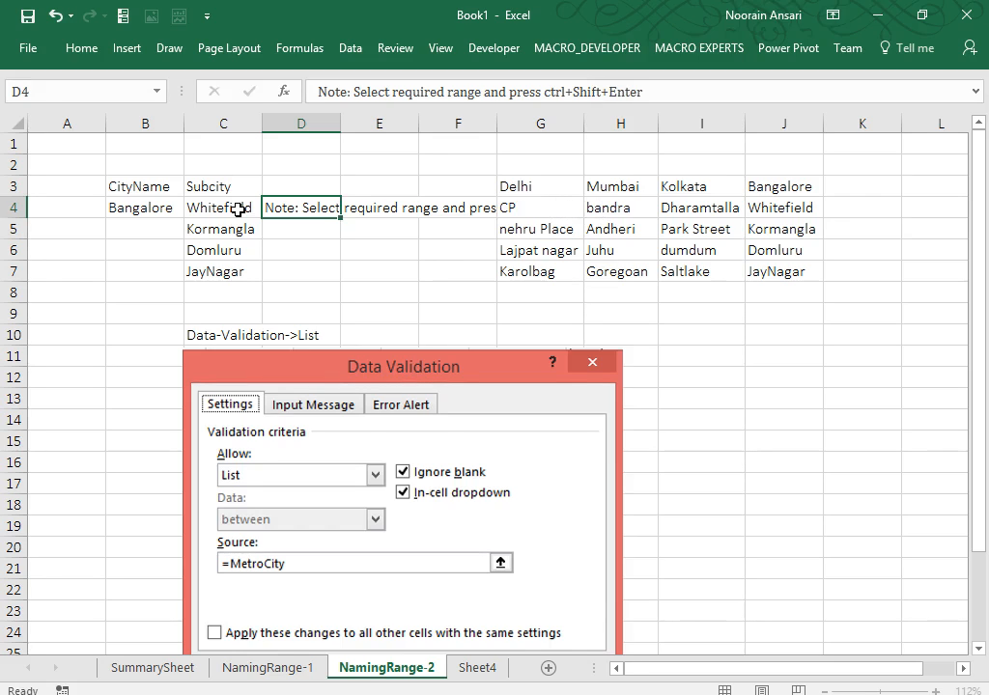
key("Return")
Step the city in B4 back through Kolkata and then Mumbai.
left_click(238, 210)
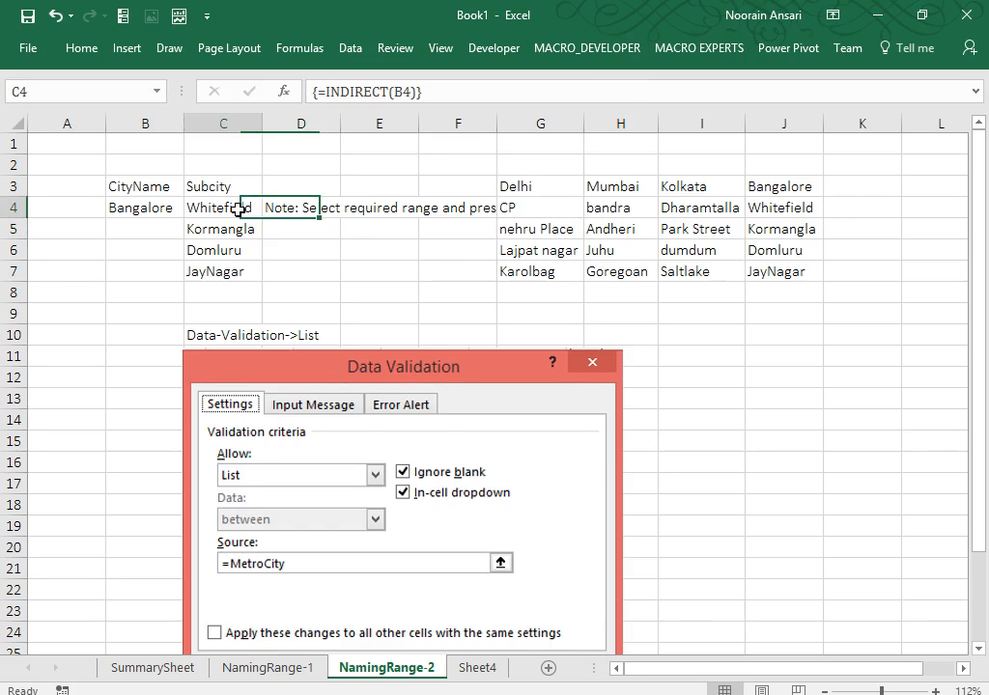
key("Left")
key("alt+Down")
key("Up")
key("Return")
key("alt+Down")
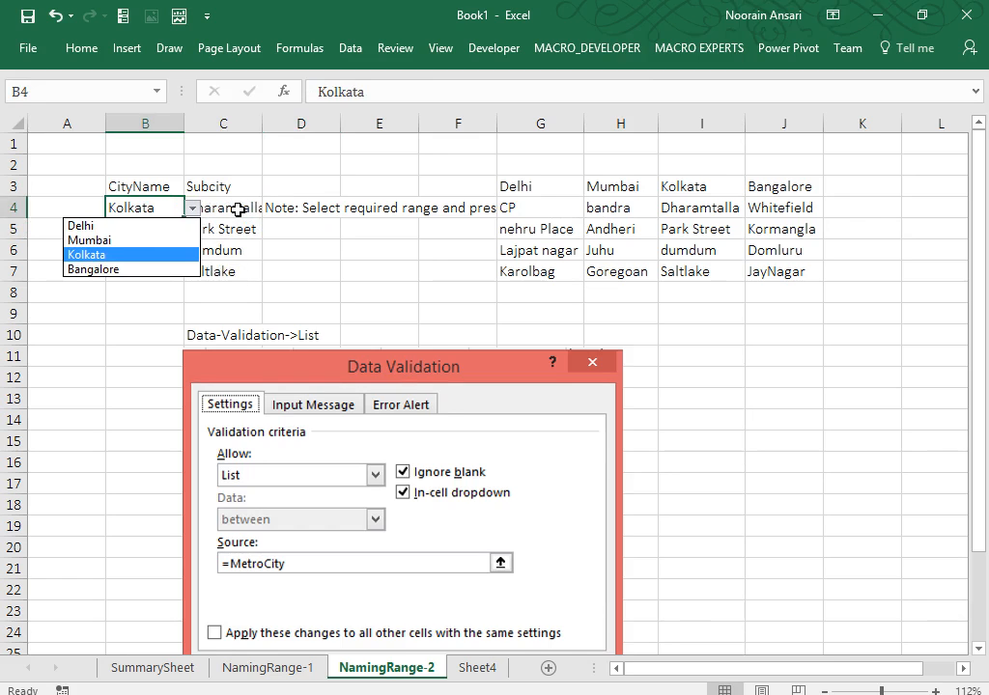
key("Up")
key("Return")
Choose Delhi in B4, then glance at the NamingRange-1 sheet and come back.
key("alt+Down")
key("Up")
key("Return")
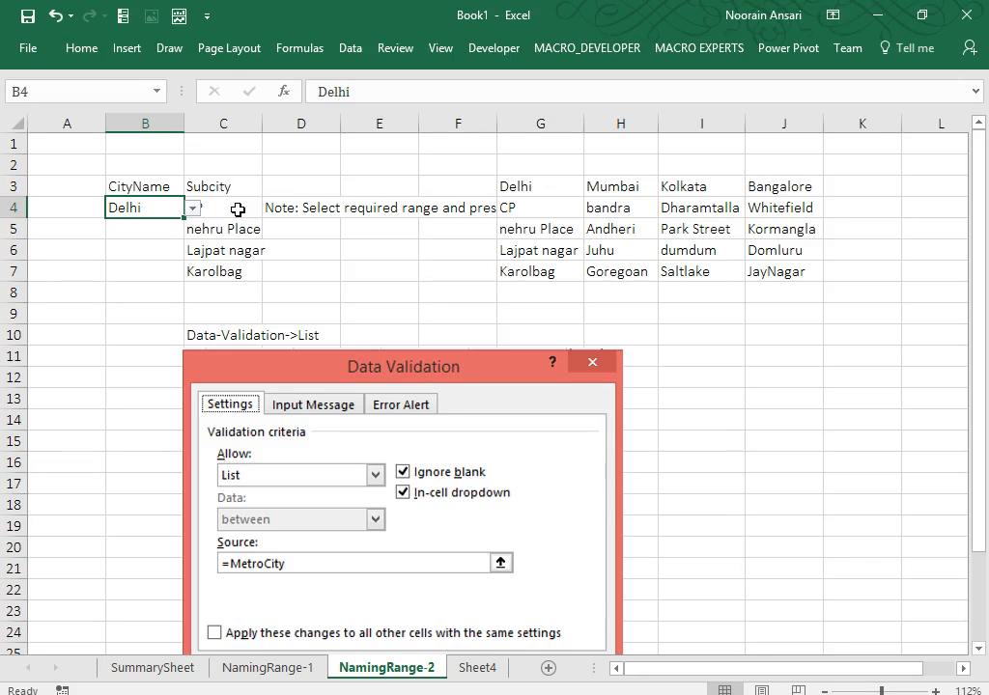
left_click(299, 676)
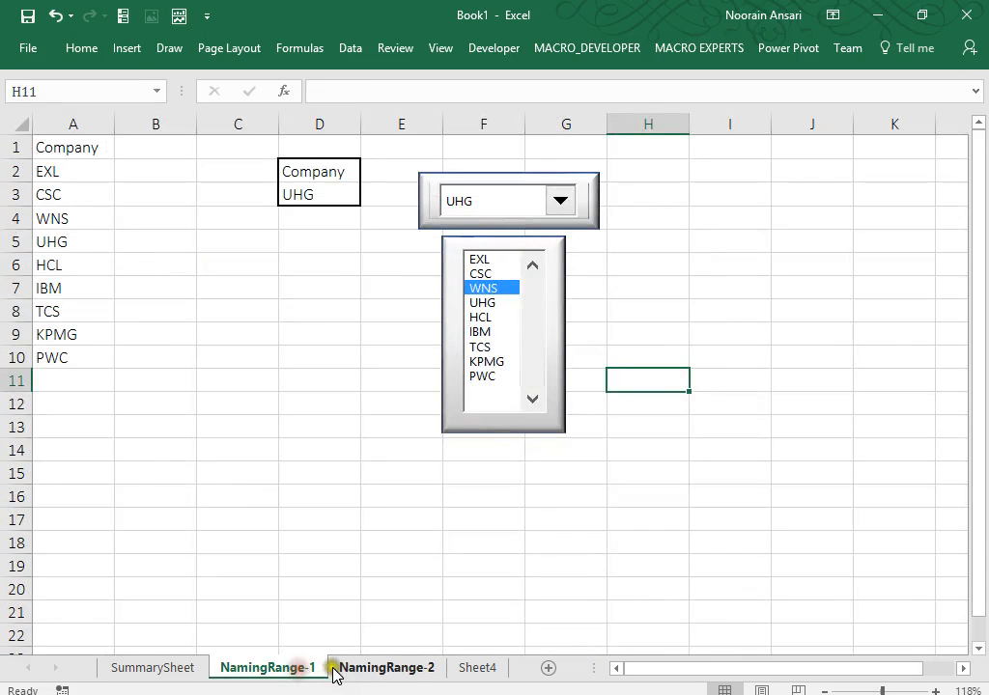
left_click(416, 671)
Rename the Sheet4 tab to NamingRange-3 from its right-click menu.
left_click(478, 667)
right_click(480, 666)
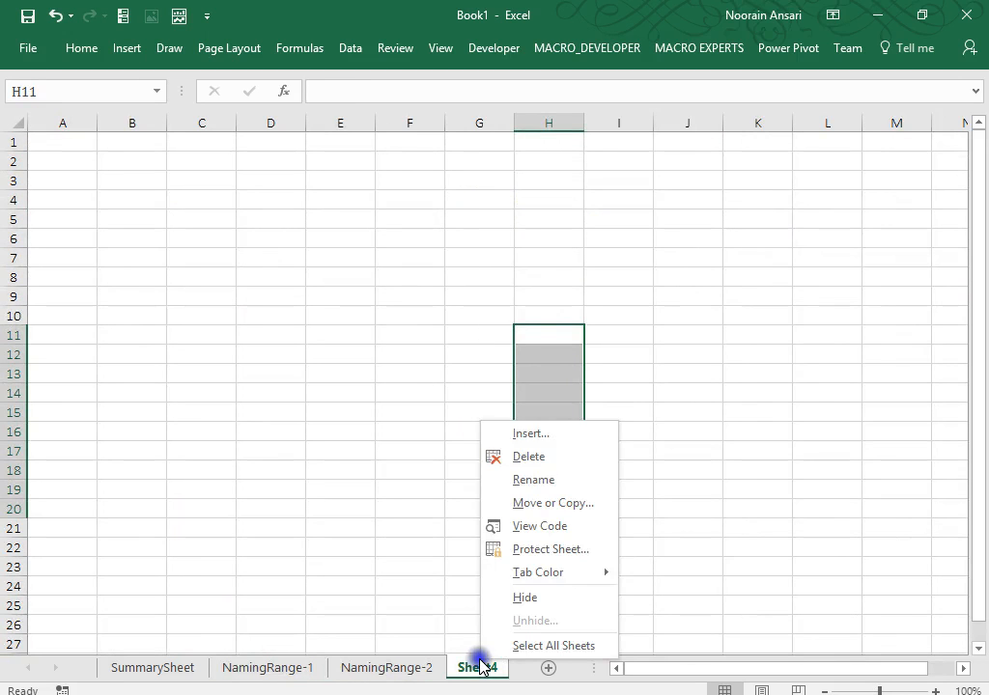
left_click(546, 481)
type("Nam")
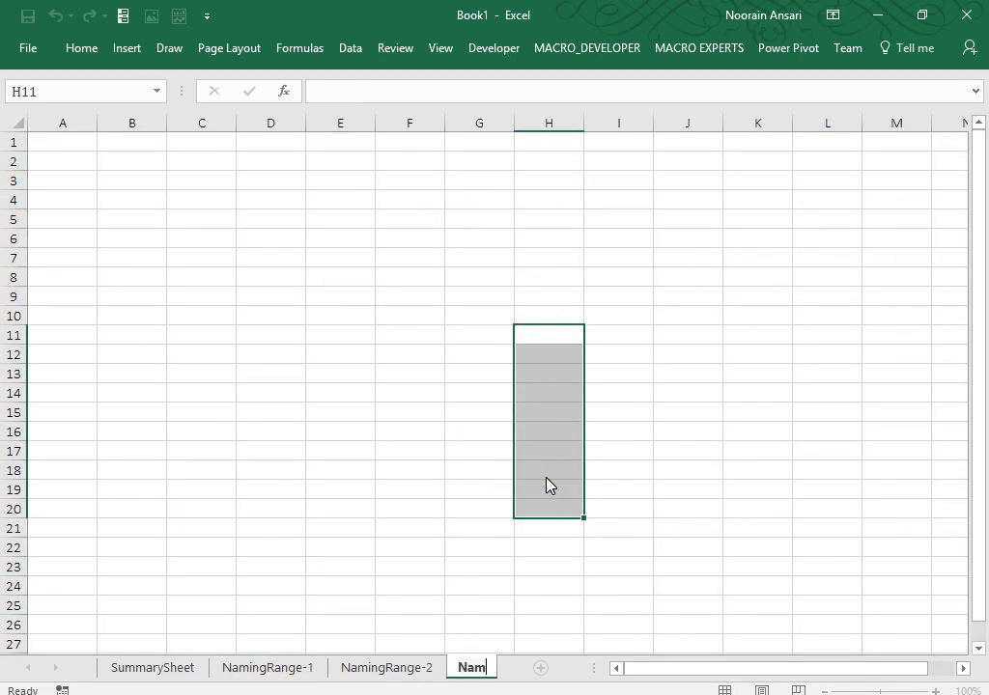
type("ingRange-3")
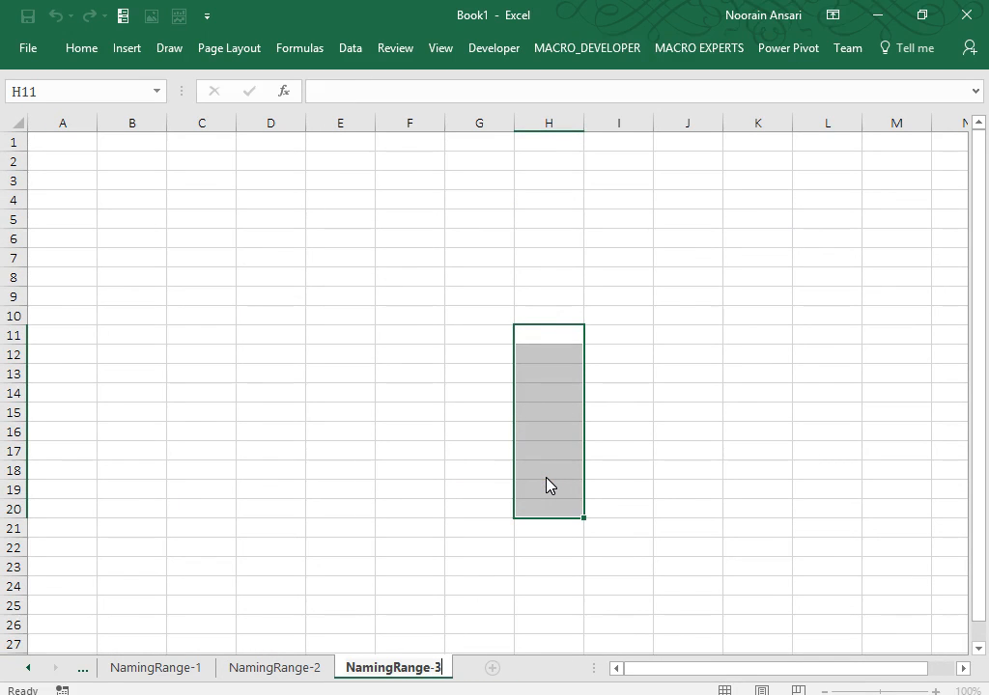
left_click(450, 397)
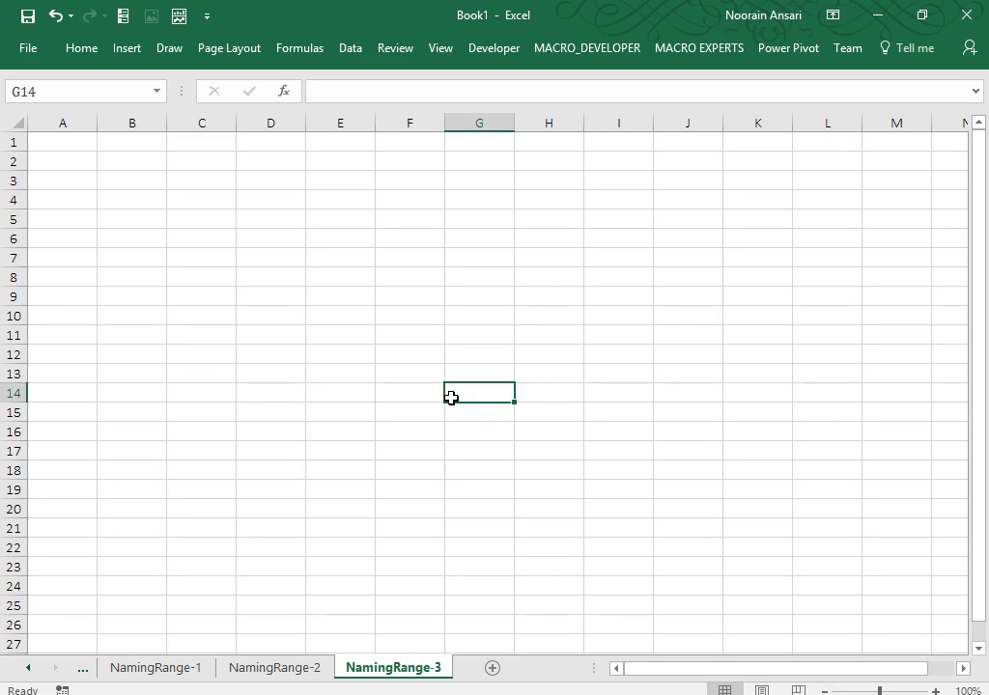
Enter the heading Players in A1.
left_click(79, 139)
type("Players")
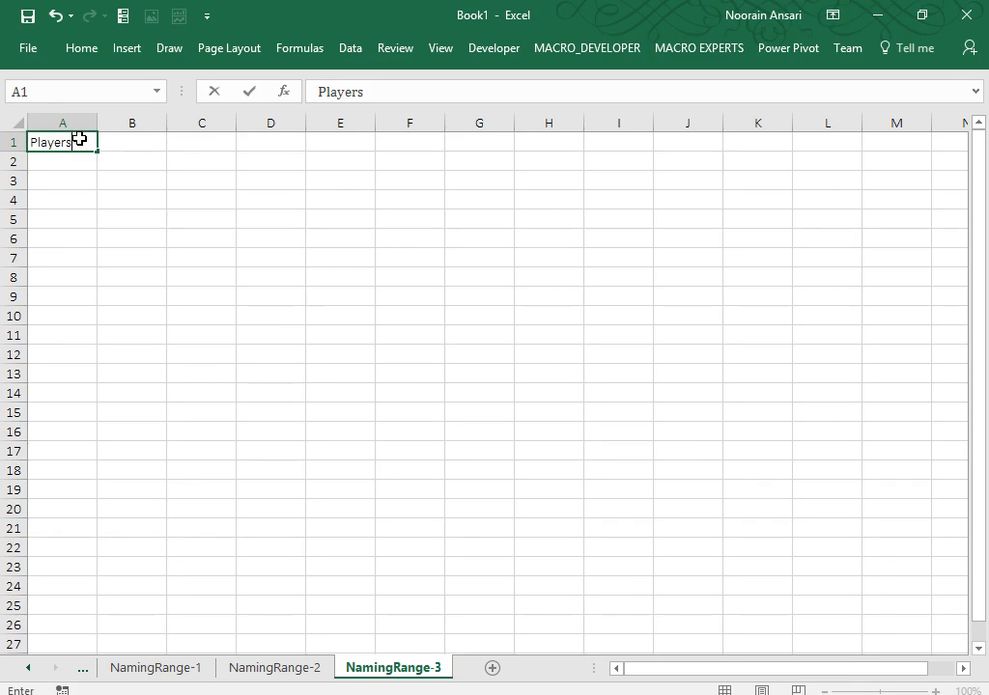
key("Return")
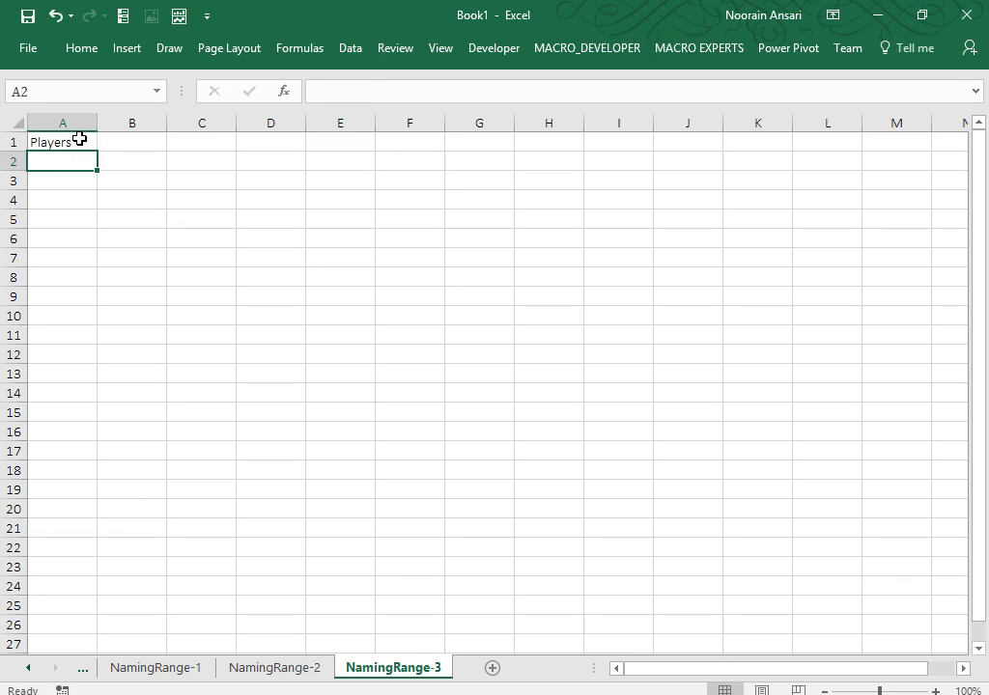
key("Up")
key("Down")
key("Up")
Enter the team headings Aus, Eng, SA and Ban in C1:F1.
key("Right")
key("Right")
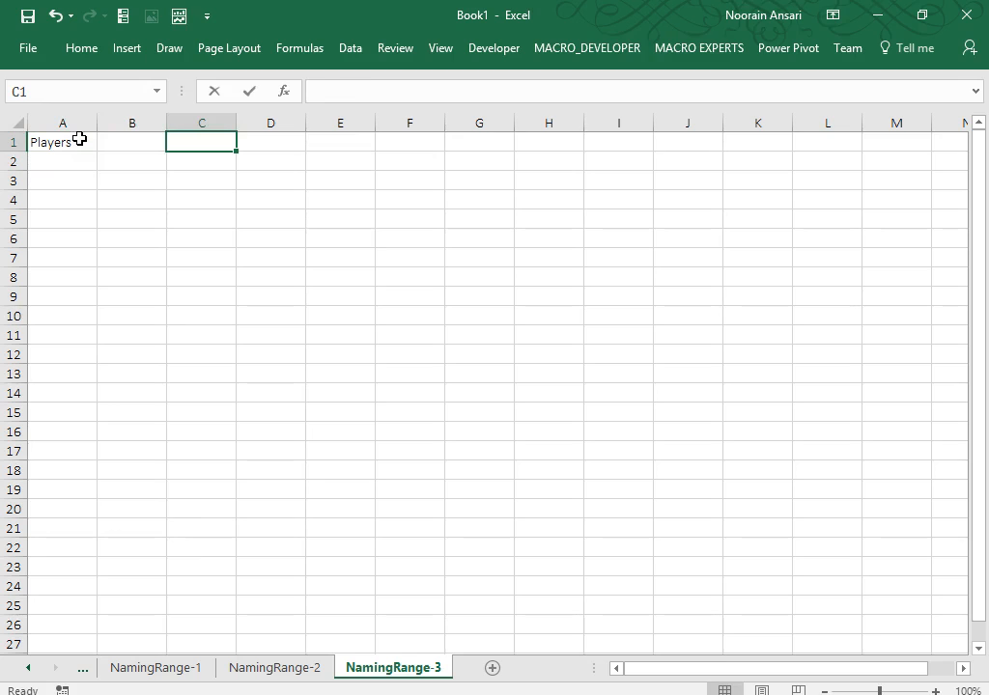
type("Aus")
key("Tab")
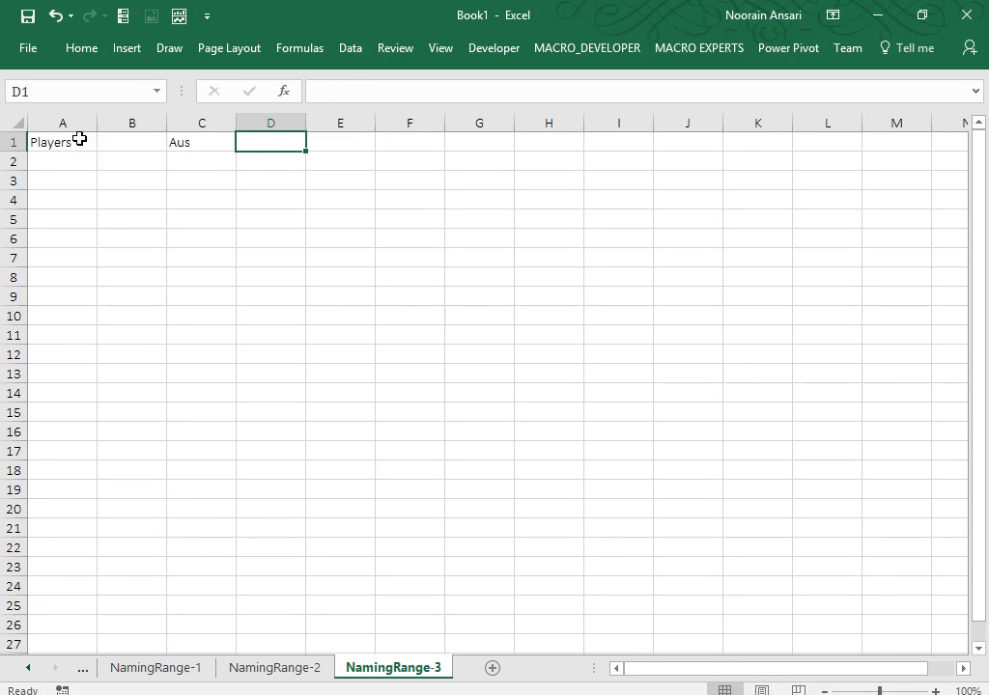
type("Eng")
key("Tab")
type("SA")
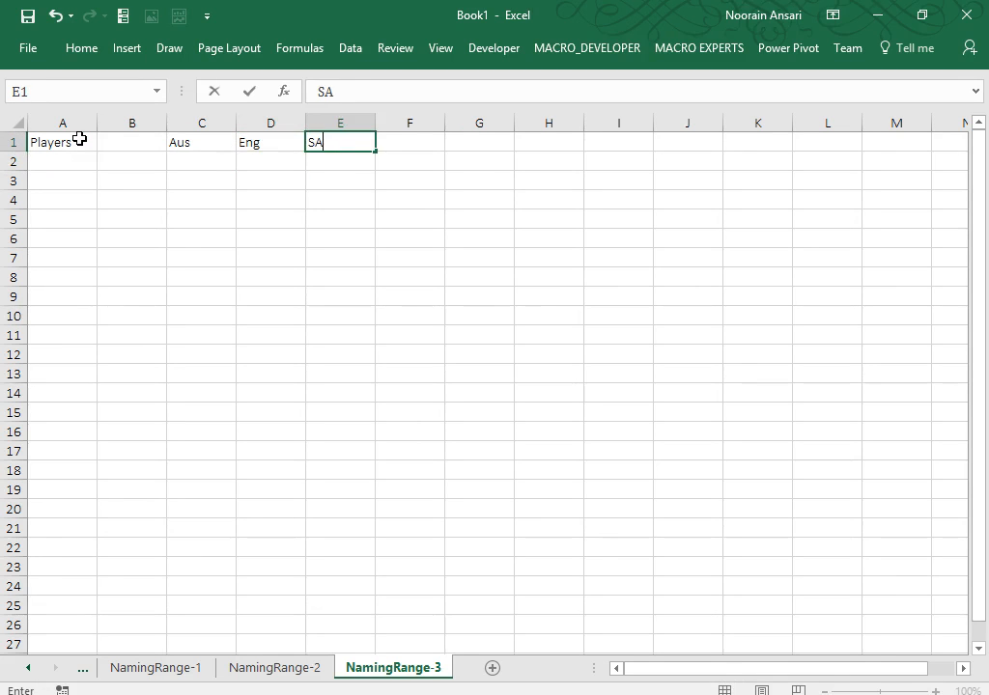
key("Return")
key("Up")
key("Right")
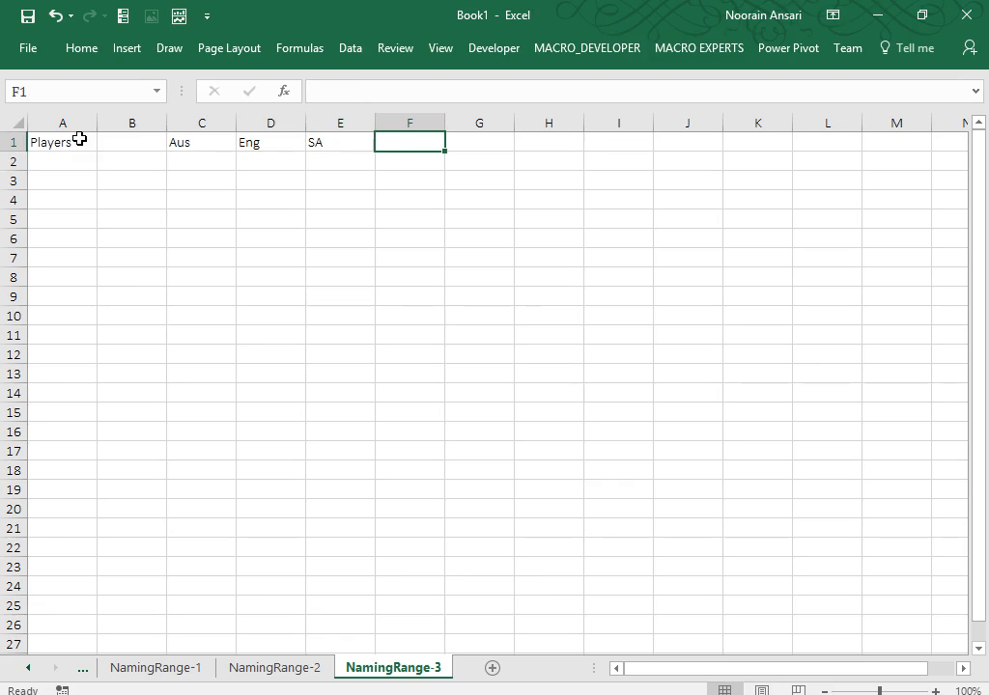
type("Ban")
key("Return")
Type the first four player names down column A from A2.
key("Left")
key("Left")
key("Left")
key("Left")
key("Left")
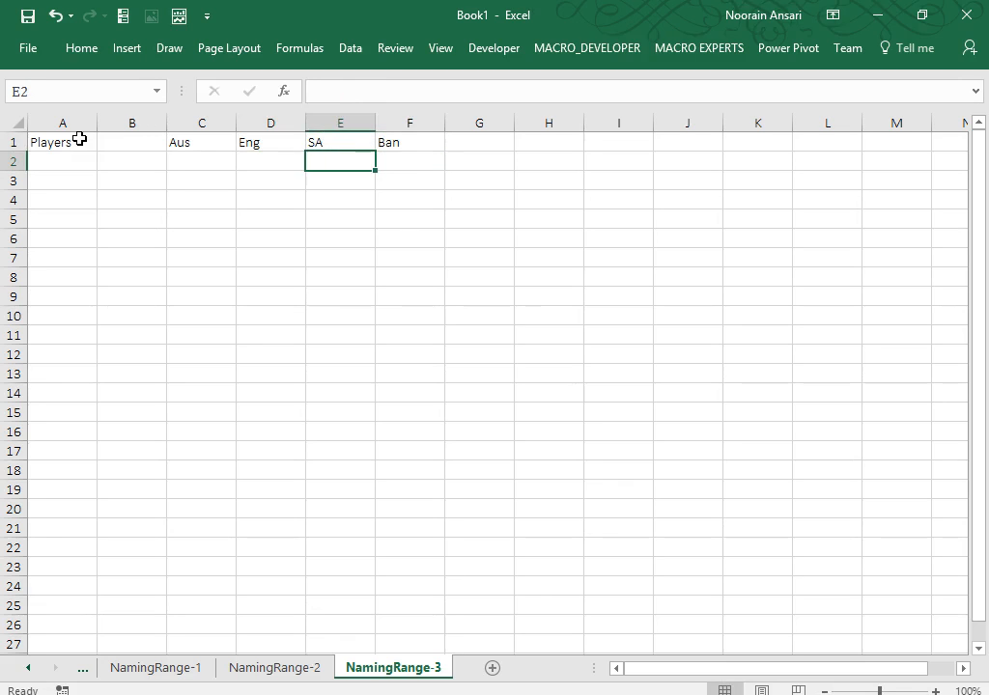
type("Sachin")
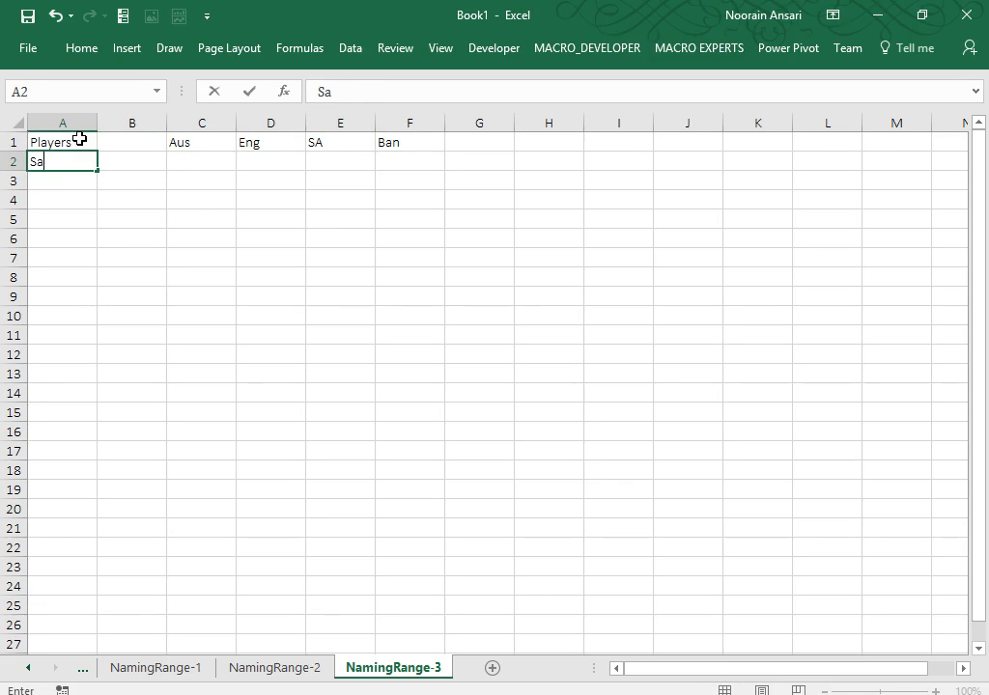
key("Return")
key("Return")
key("Return")
key("Return")
key("Return")
key("Return")
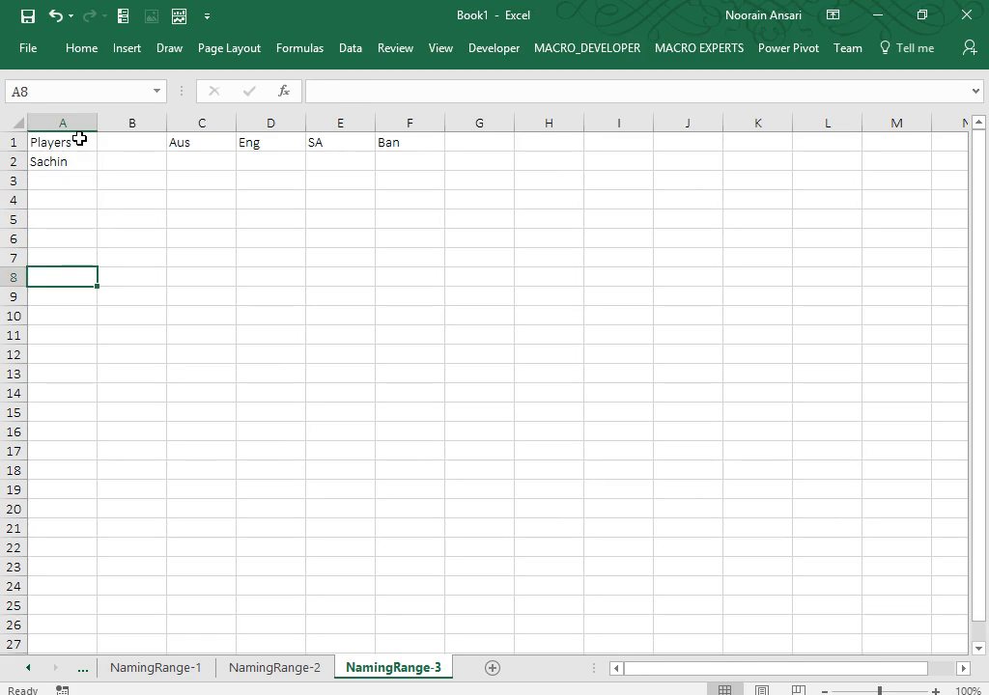
type("Dhoni")
key("Return")
key("Return")
key("Return")
key("Return")
key("Return")
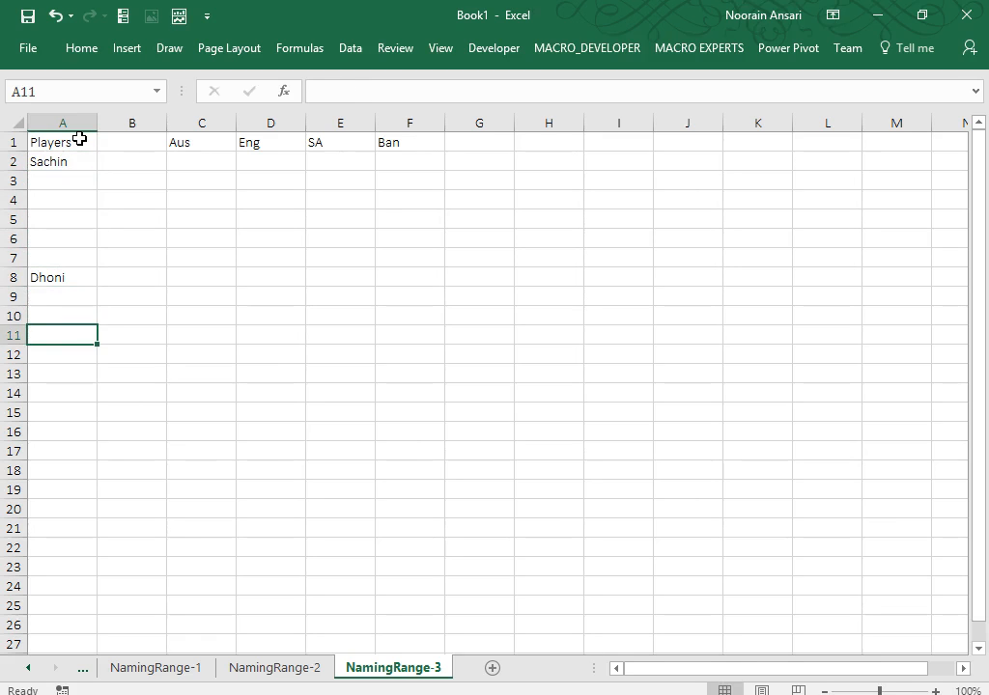
type("Raina")
key("Return")
key("Return")
key("Return")
key("Return")
key("Return")
key("Return")
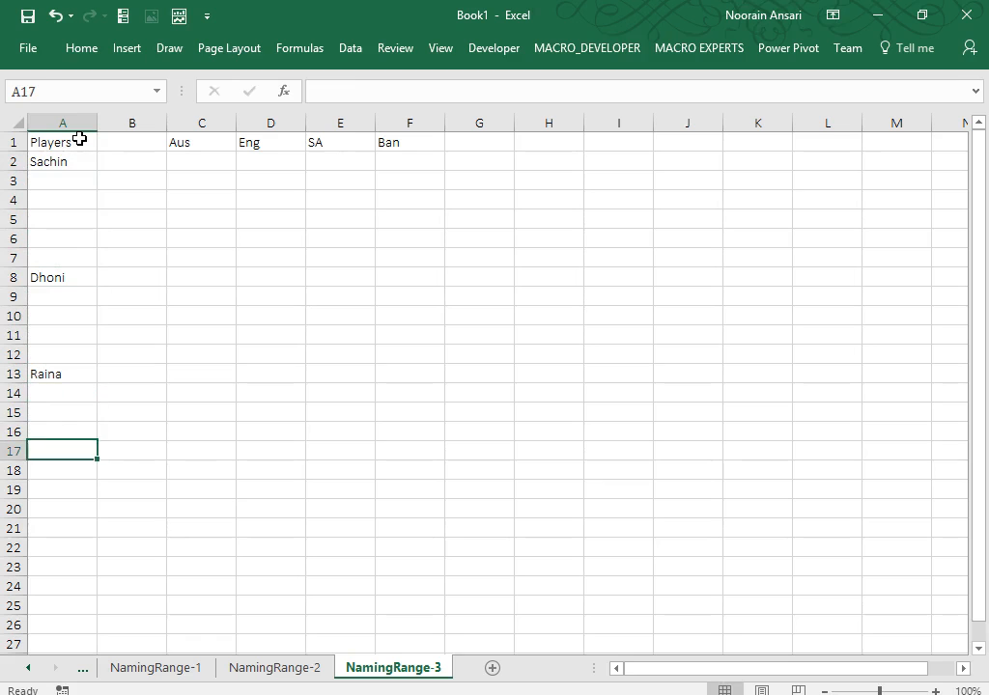
type("Y")
key("BackSpace")
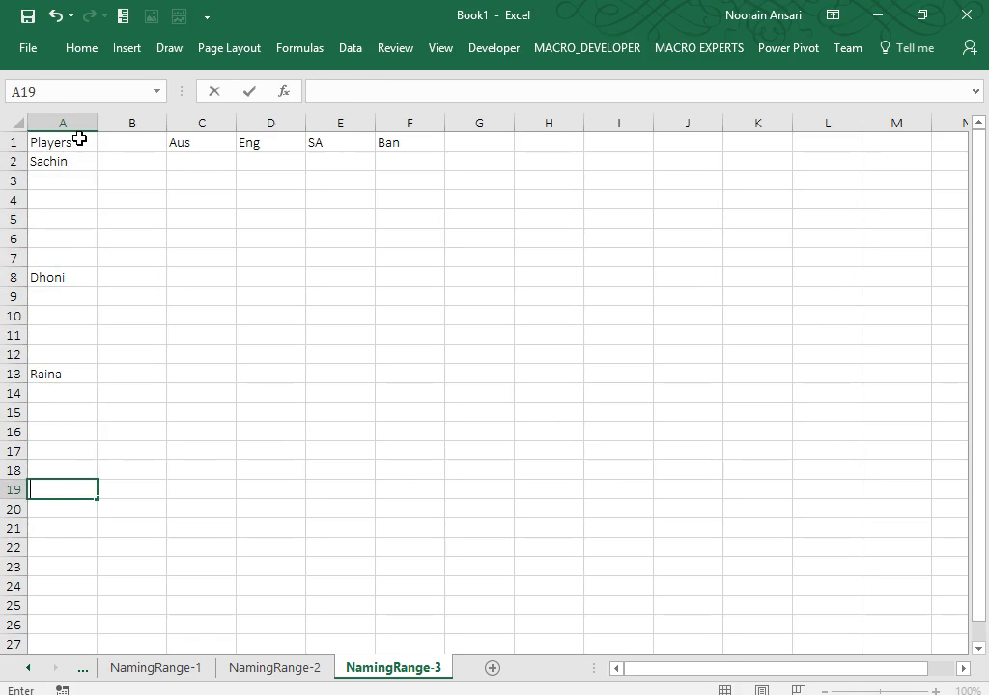
type("Yuvraj")
key("Return")
key("Return")
key("Return")
key("Return")
key("Return")
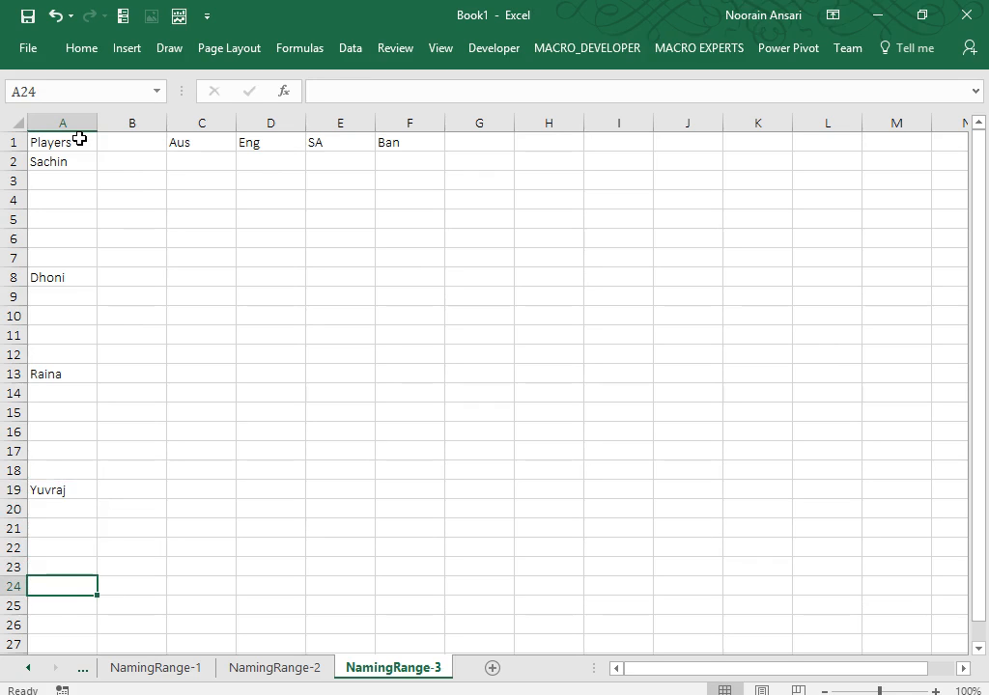
Add the last two player names in column A and jump back to the top.
type("Sa")
key("BackSpace")
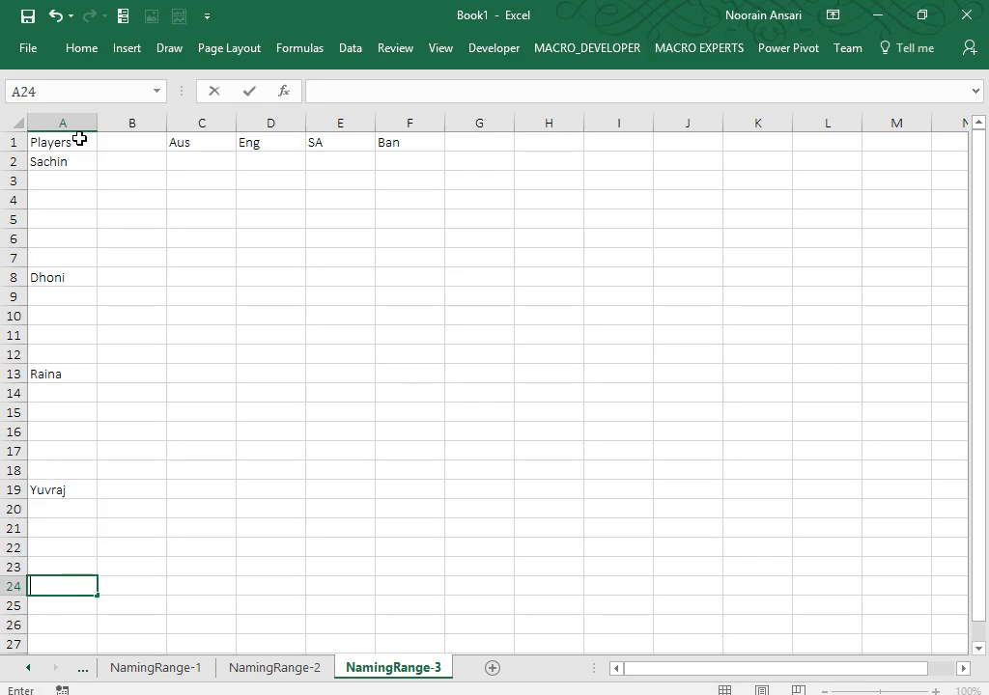
type("Virat")
key("Return")
key("Return")
key("Return")
key("Return")
key("Return")
key("Return")
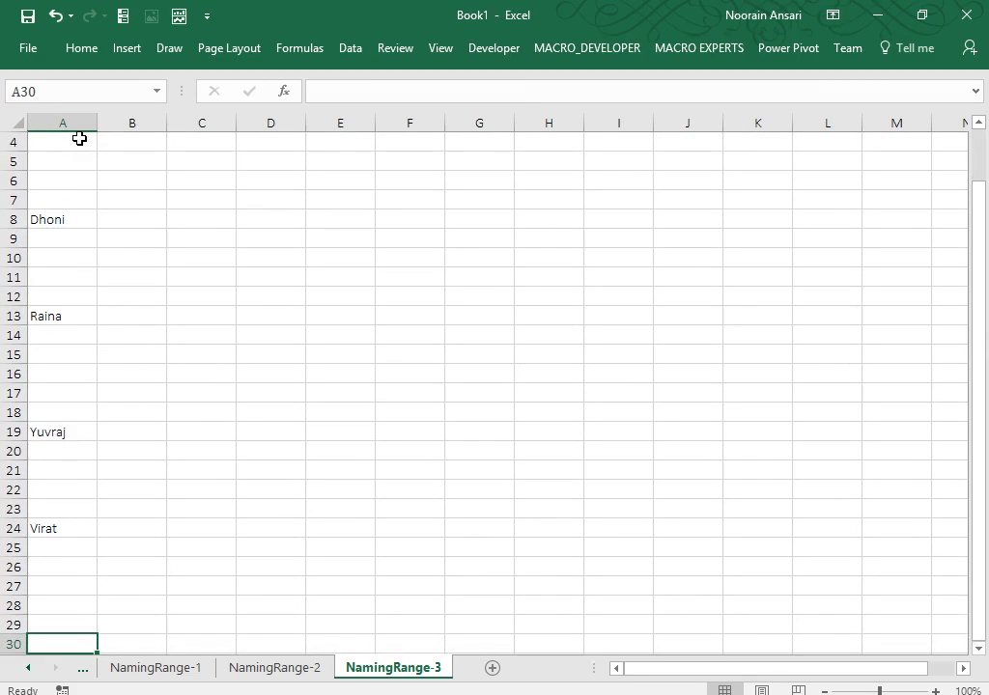
key("Up")
type("Sah")
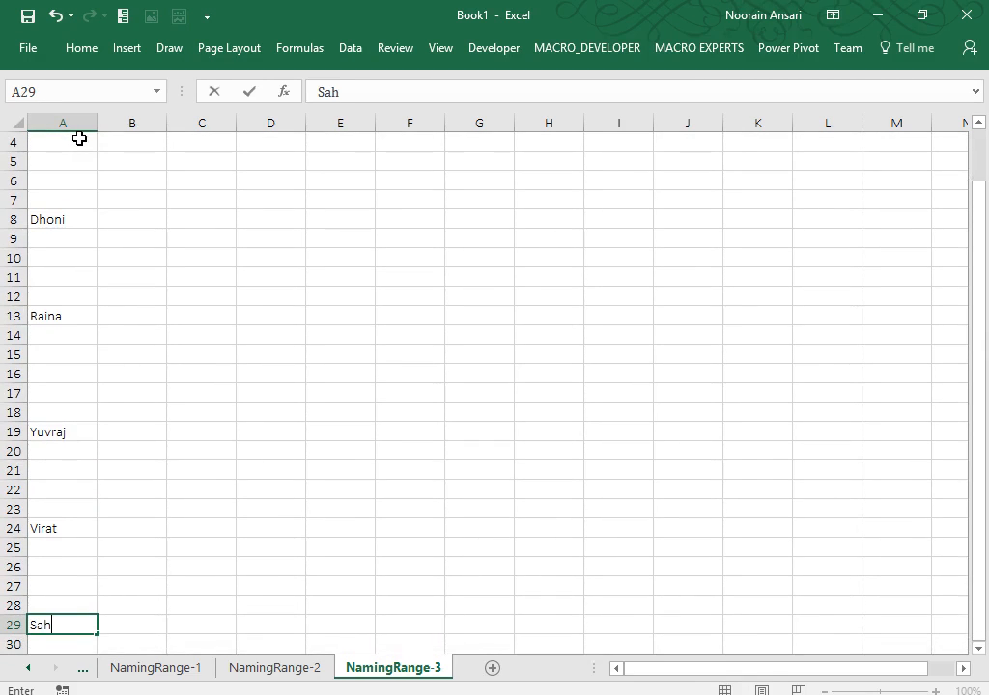
type("bag")
key("ctrl+Return")
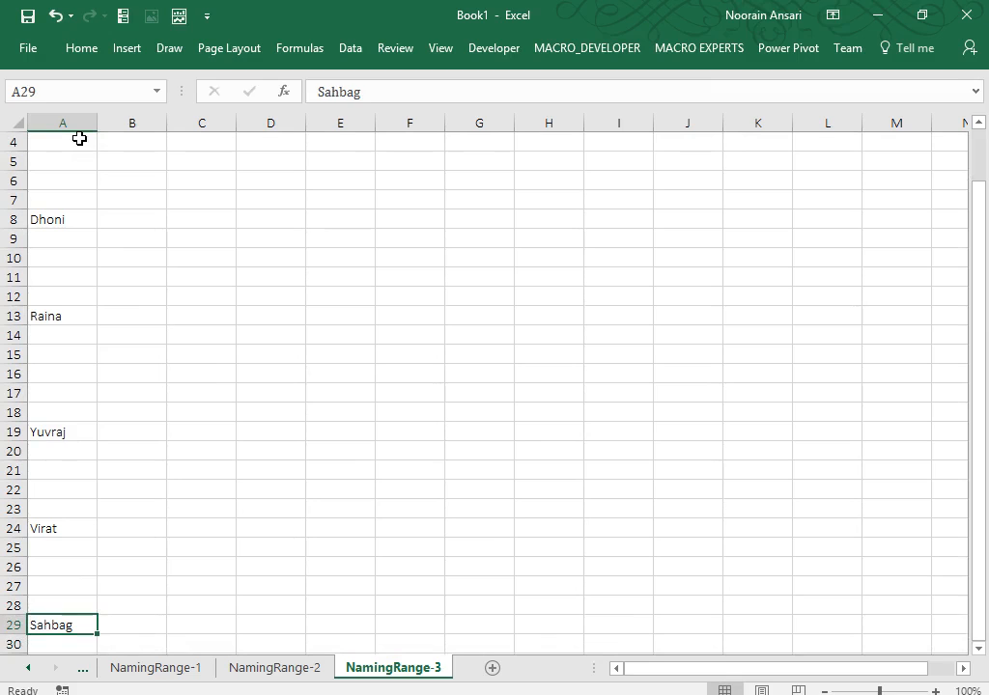
key("Up")
key("Up")
key("Up")
key("Up")
key("Up")
key("Up")
key("ctrl+Up")
key("ctrl+Up")
key("ctrl+Up")
key("ctrl+Up")
key("ctrl+Up")
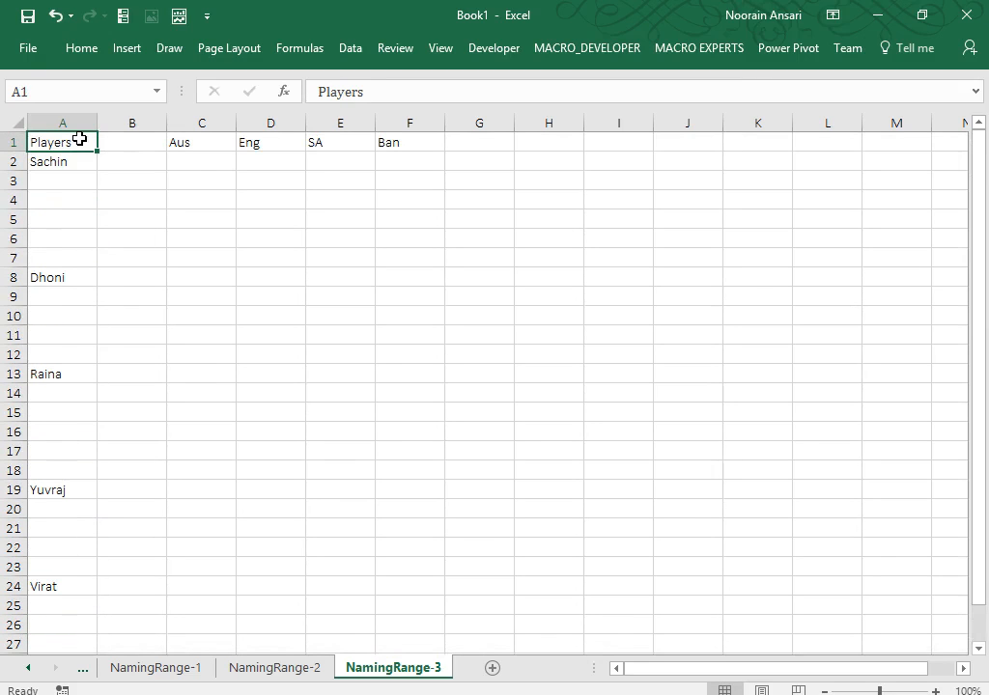
Auto-fit column A, narrow columns B and C, select C2:F2, then return to NamingRange-2.
double_click(97, 123)
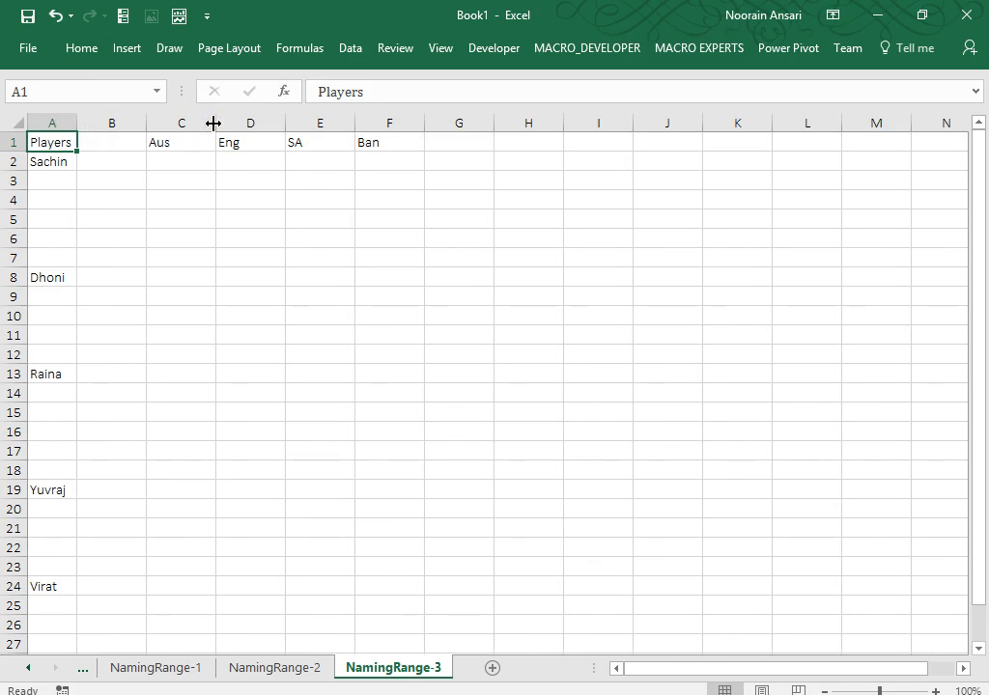
left_click_drag(133, 124, 127, 124)
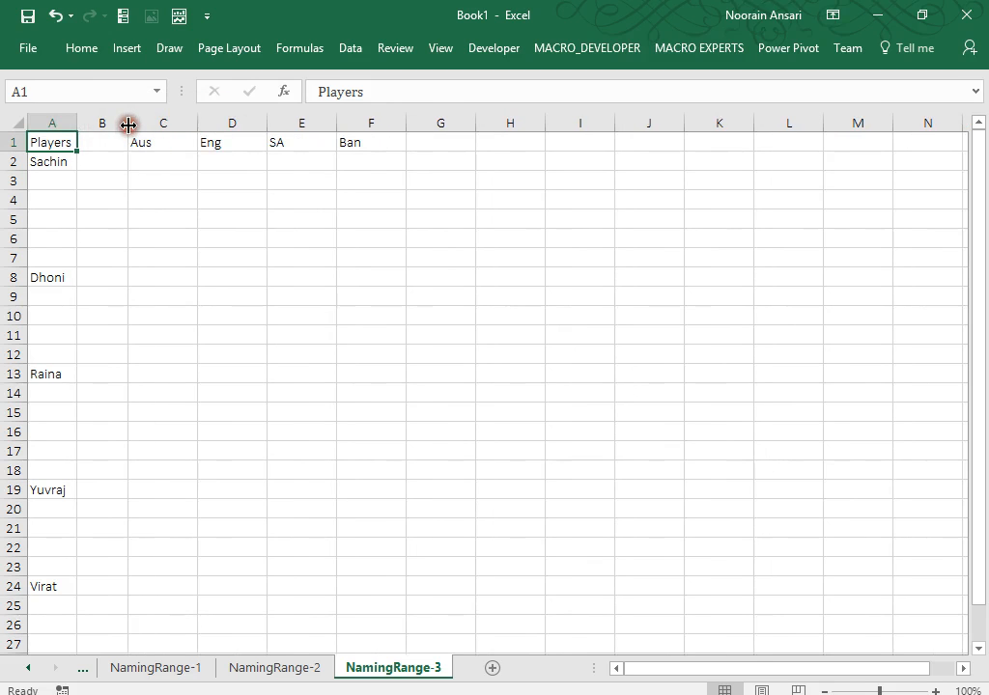
left_click_drag(191, 123, 191, 125)
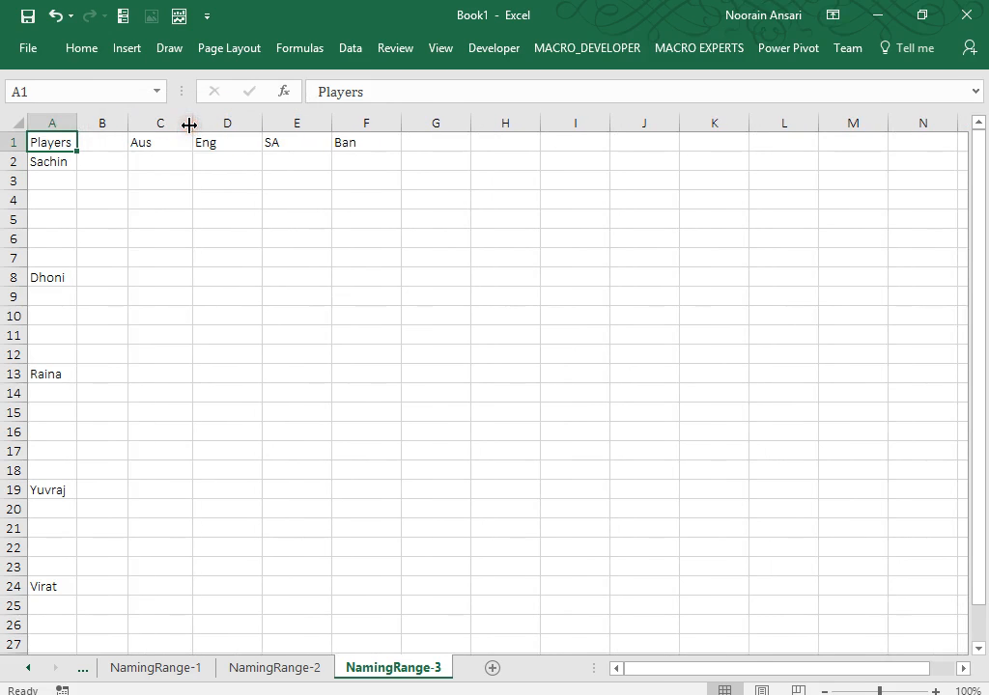
left_click(160, 153)
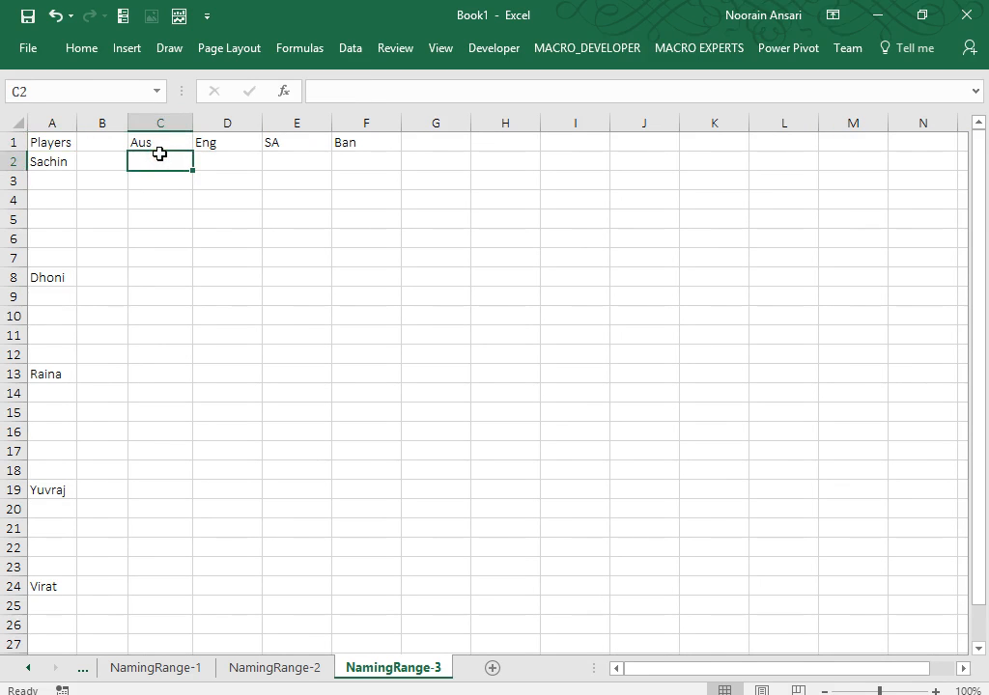
key("shift+Right")
key("shift+Right")
key("shift+Right")
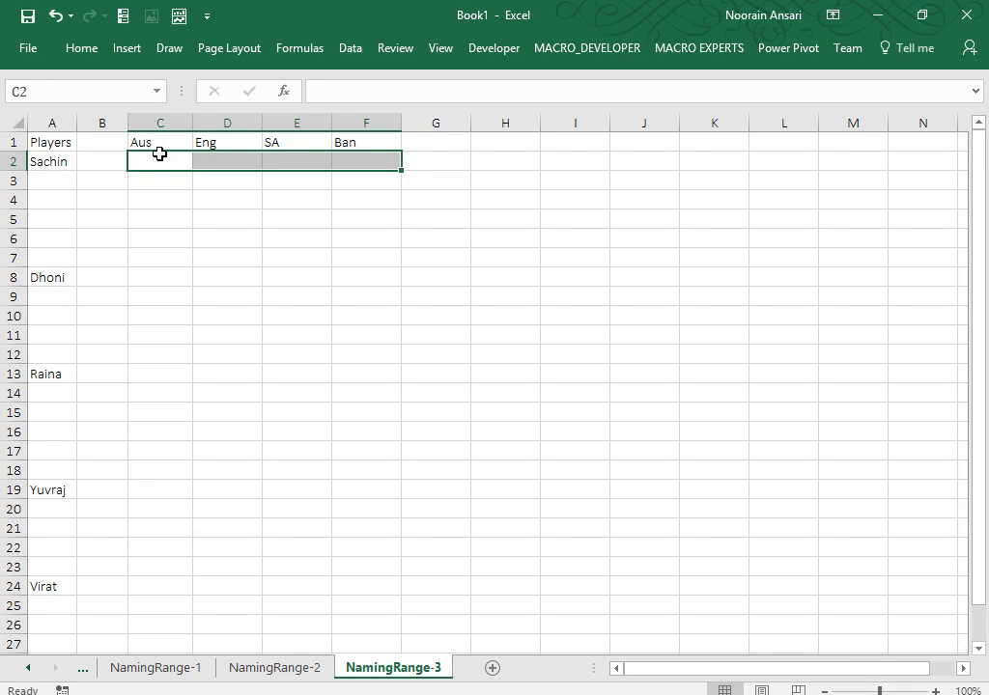
left_click(265, 668)
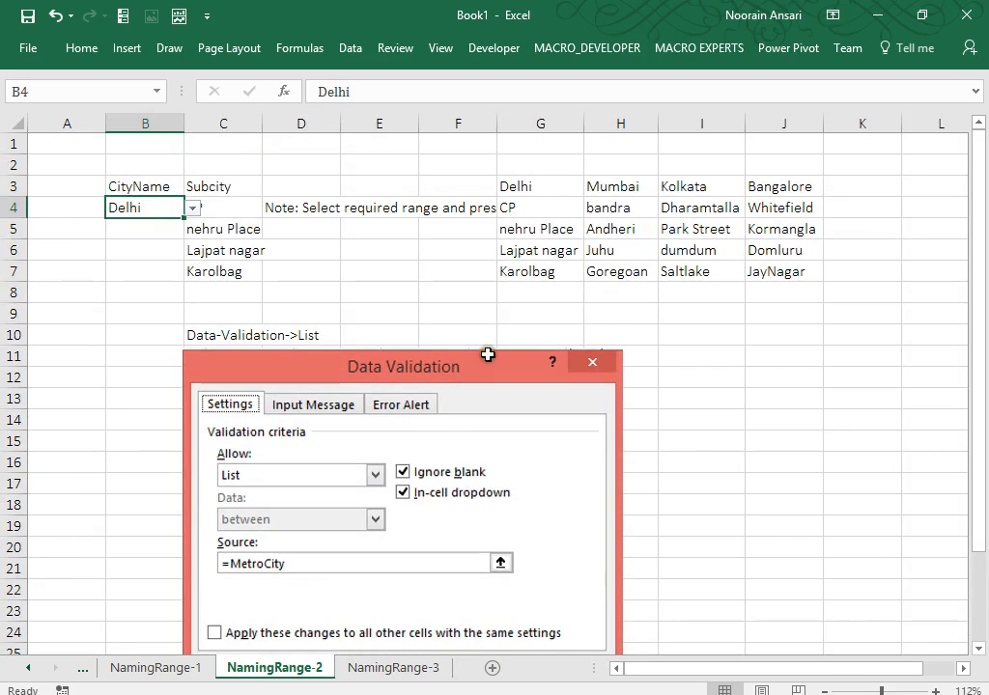
Make the text in the G3:J7 city and area table white so it is hidden.
left_click_drag(523, 180, 763, 273)
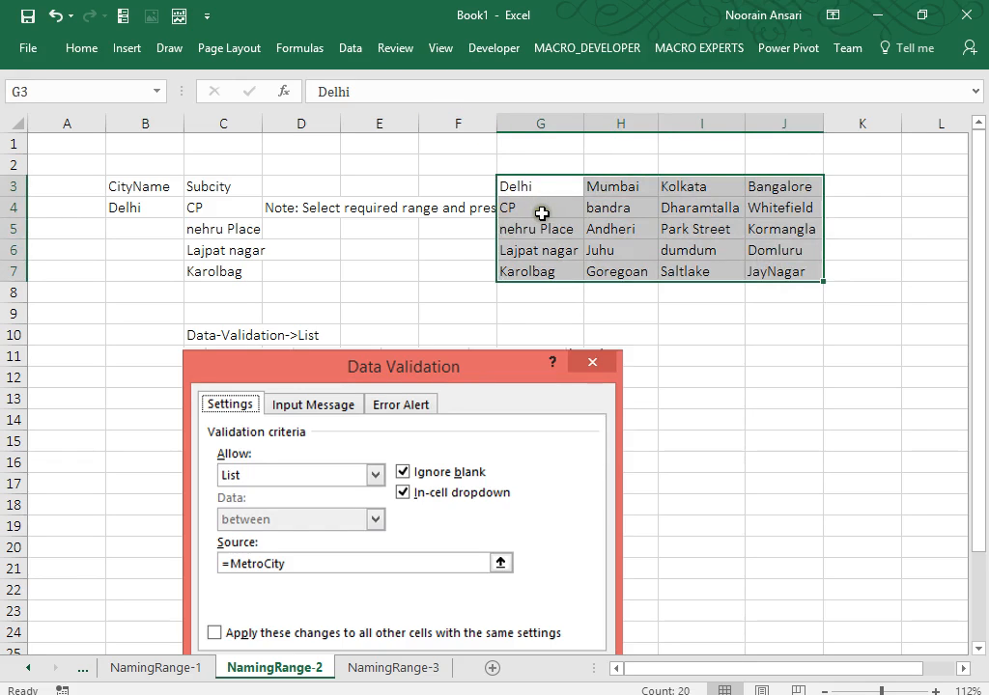
left_click(77, 46)
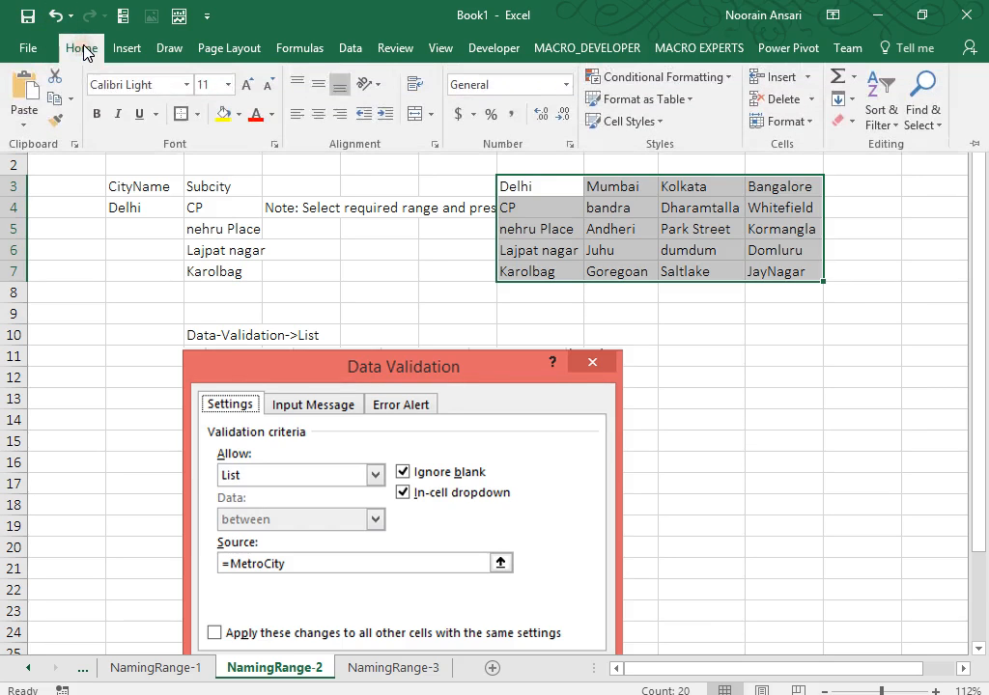
left_click(273, 118)
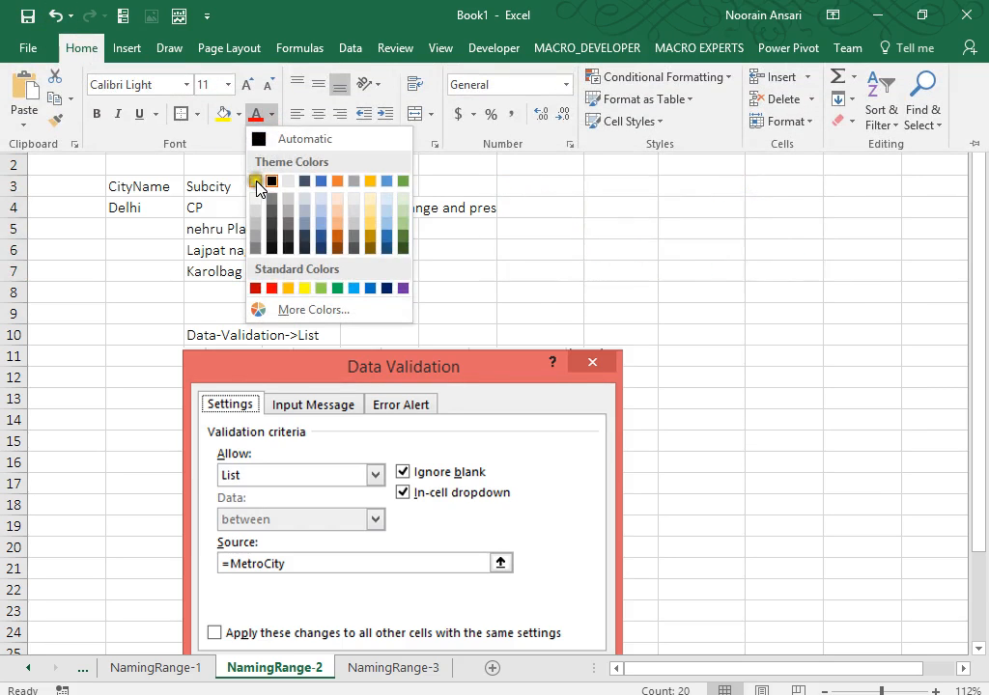
left_click(258, 180)
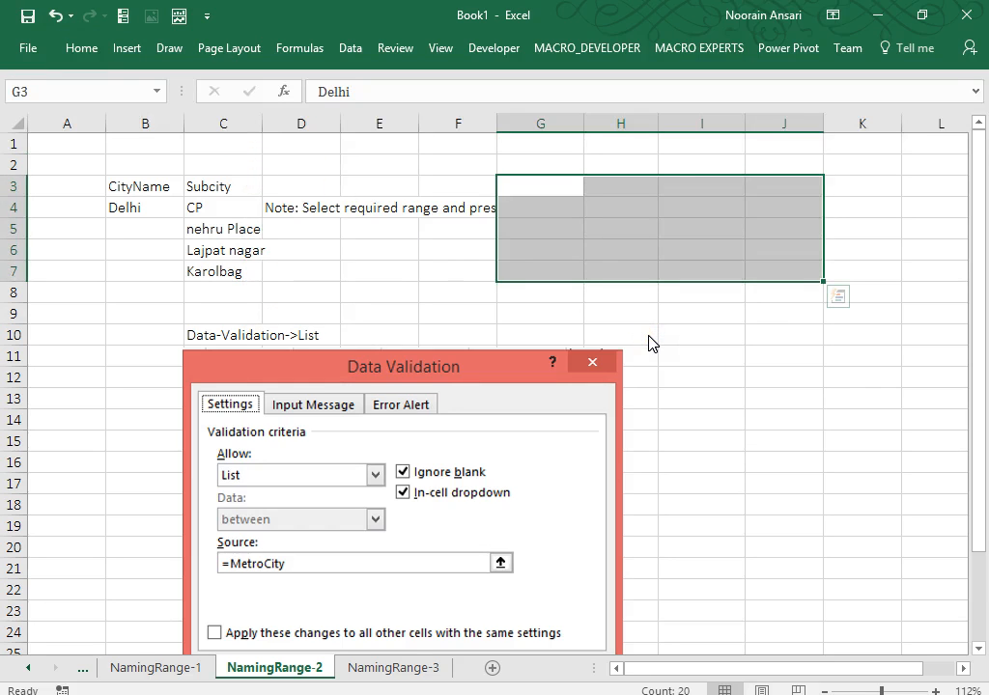
Select cells and ranges within G3:J6 to confirm the hidden values are still there.
left_click(650, 343)
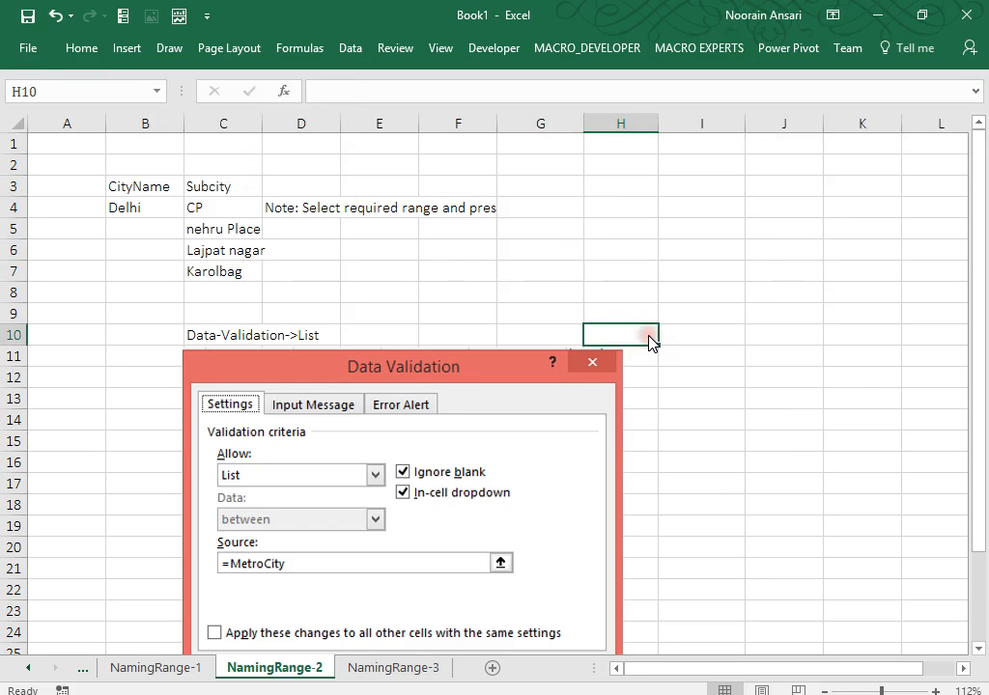
left_click(561, 199)
left_click_drag(560, 187, 740, 259)
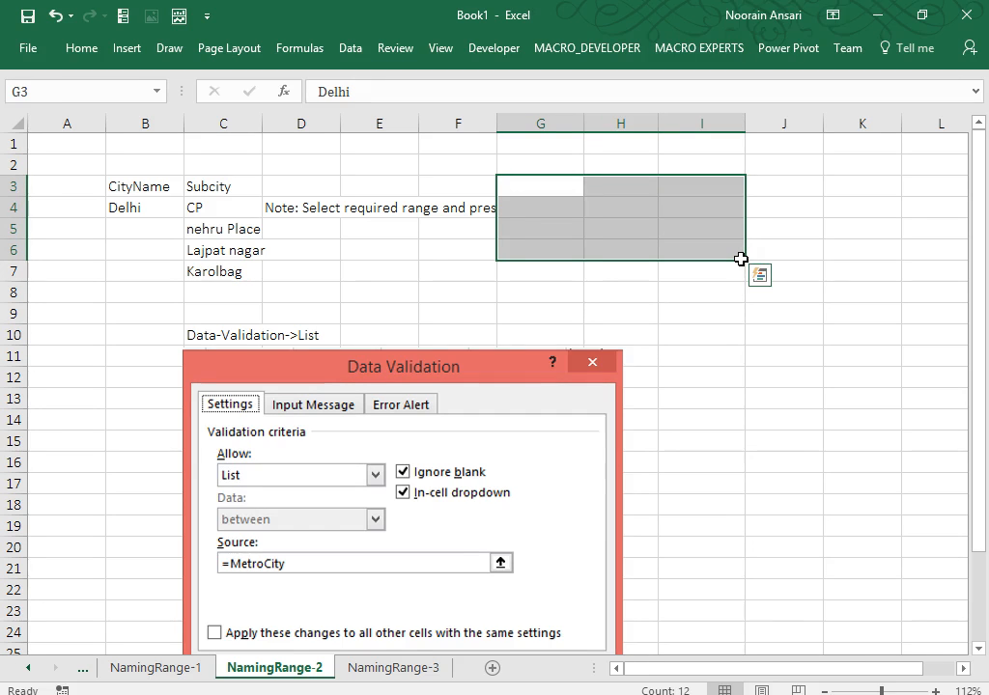
key("shift+Right")
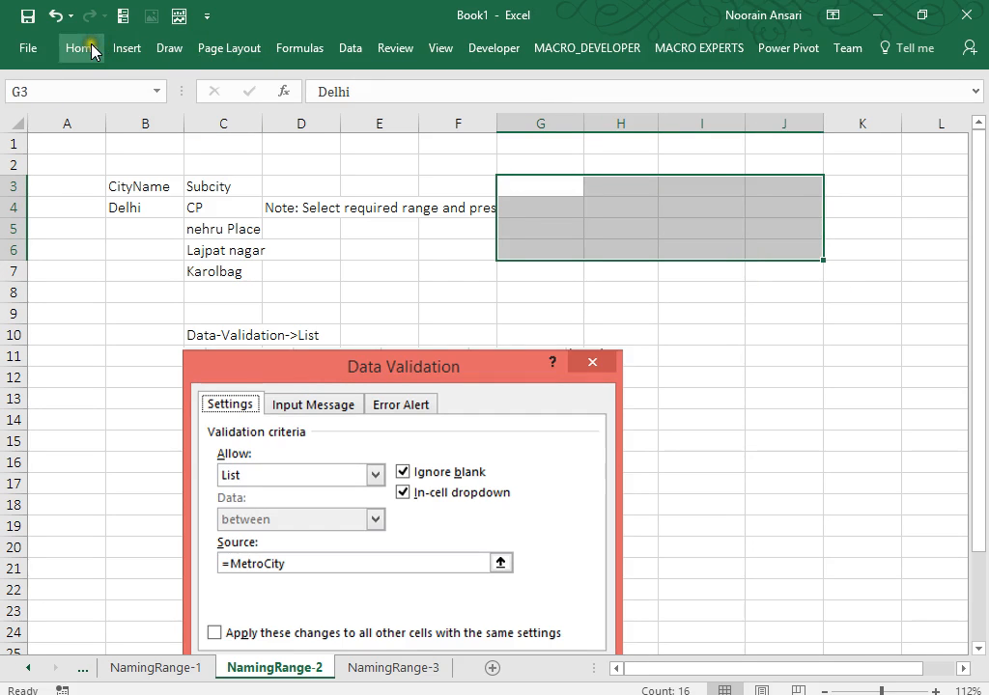
left_click(541, 210)
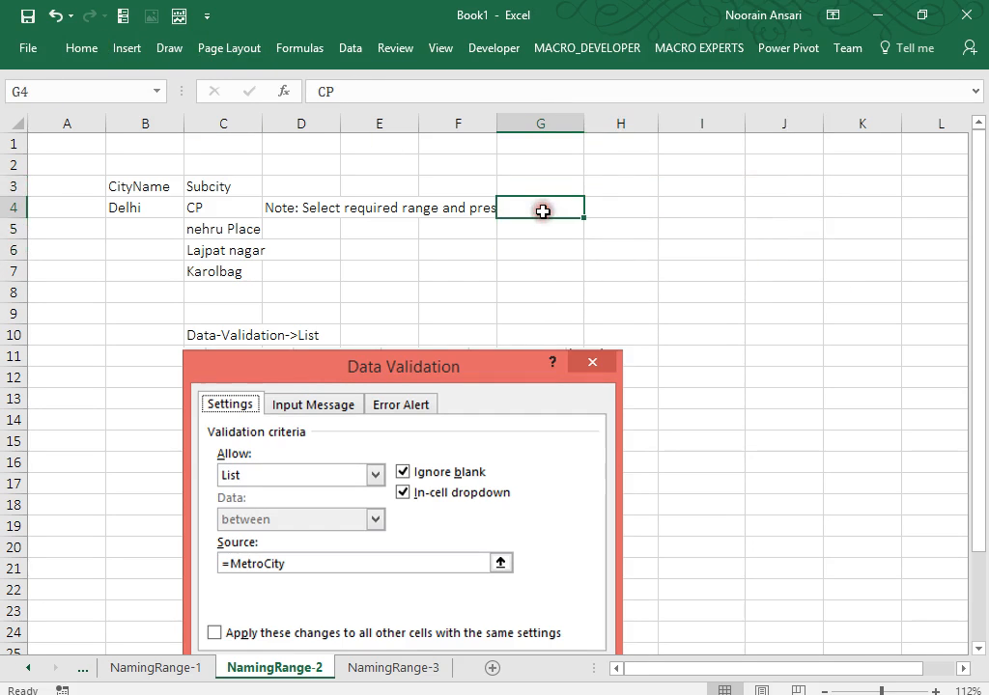
left_click_drag(525, 185, 766, 251)
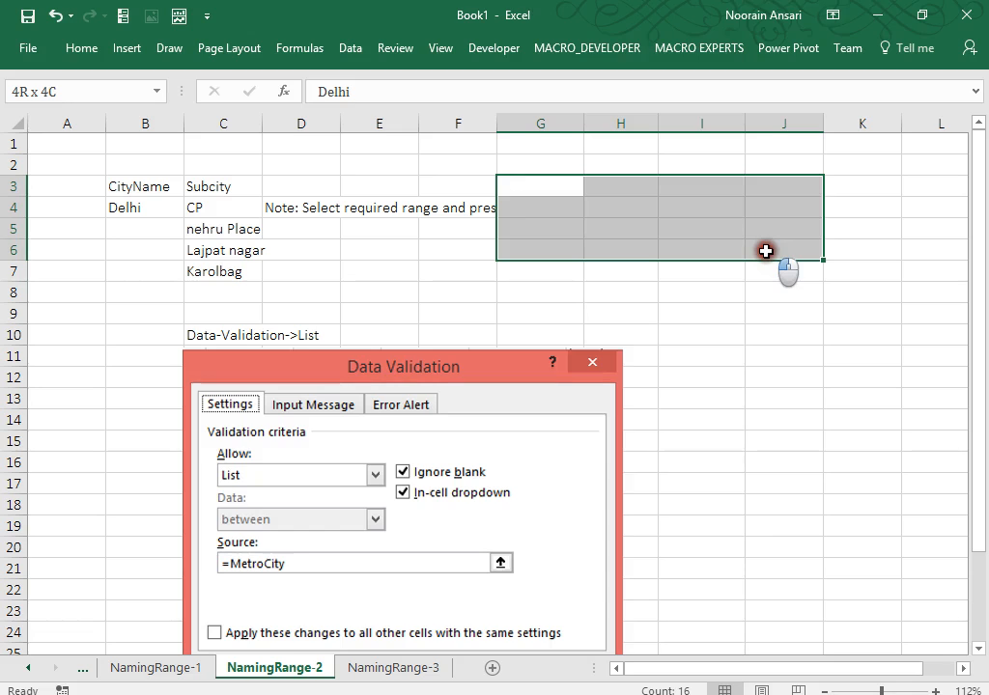
left_click_drag(766, 250, 766, 250)
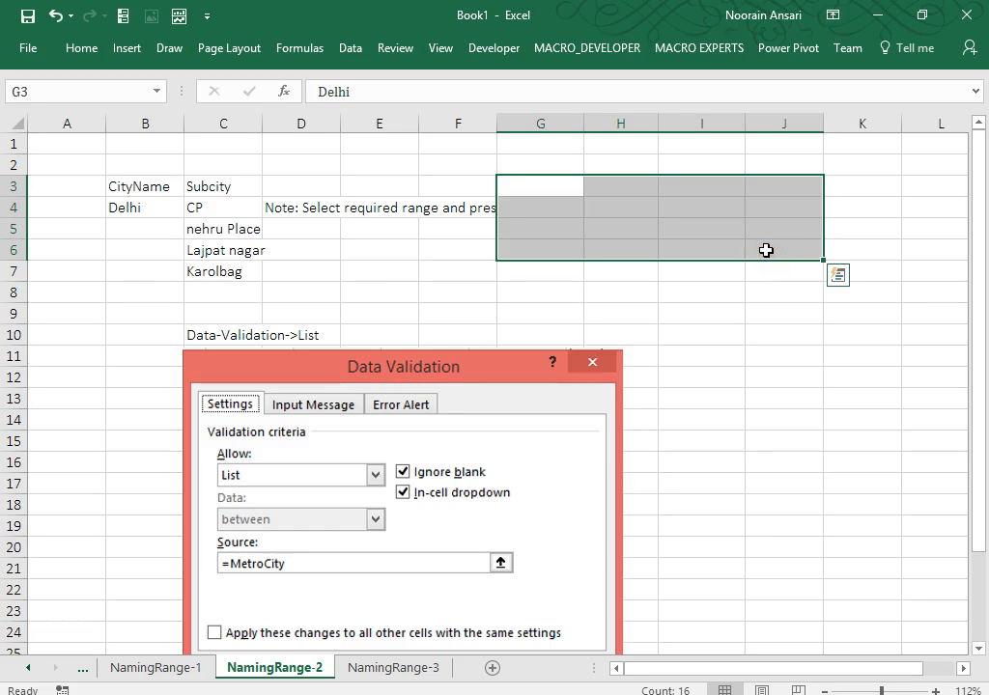
key("shift+BackSpace")
key("shift+Right")
key("shift+Right")
key("shift+Down")
key("shift+Down")
key("shift+Down")
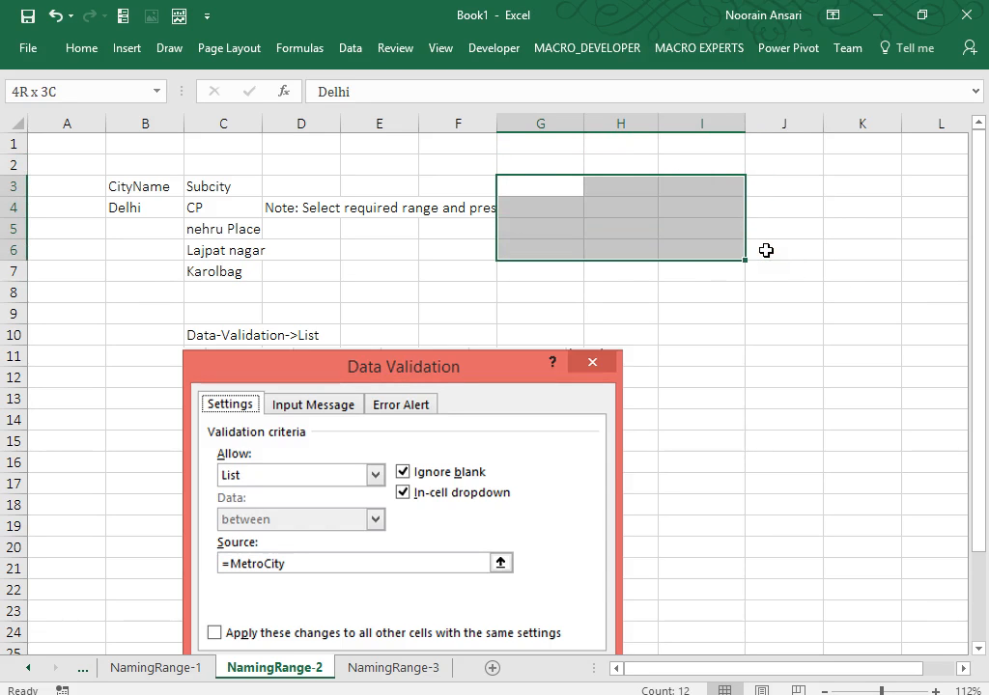
key("shift+Right")
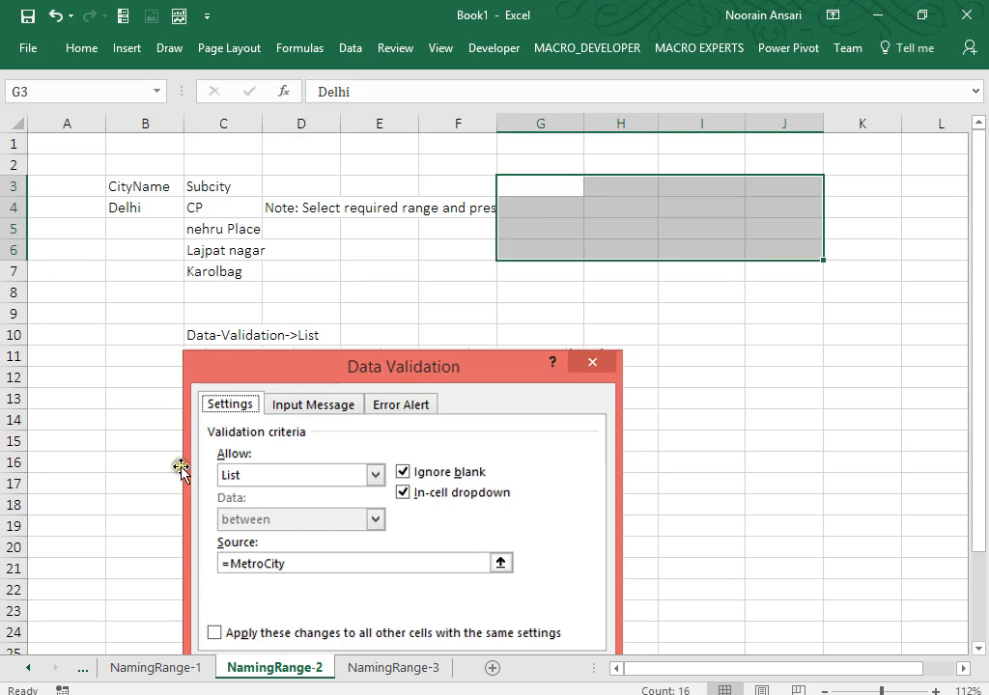
Switch to the NamingRange-3 sheet and select cells around the Q4 area.
left_click(434, 674)
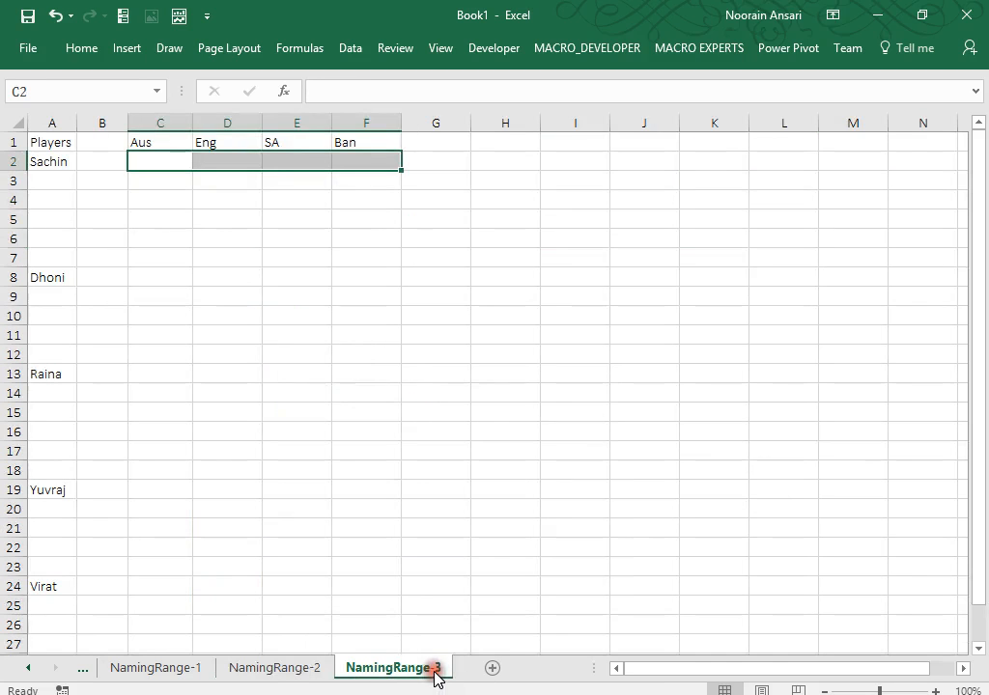
left_click(709, 237)
left_click(640, 207)
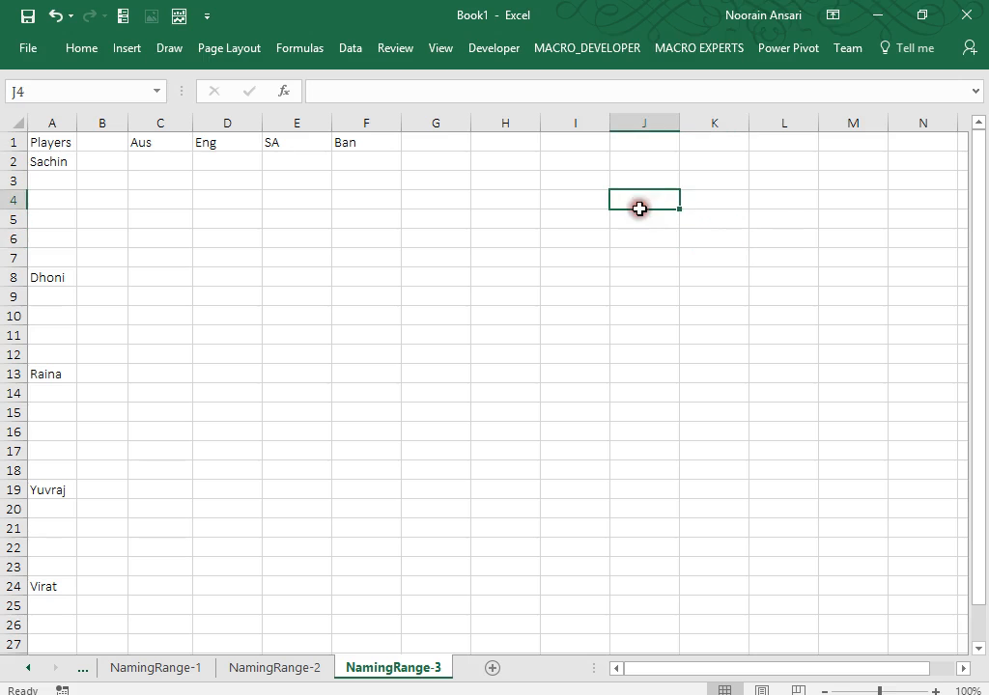
left_click(783, 198)
Add List data validation to Q4 using the MetroCity named range as its source.
key("Right")
key("Right")
key("Right")
key("Right")
key("Right")
key("Right")
key("Right")
key("Right")
key("Right")
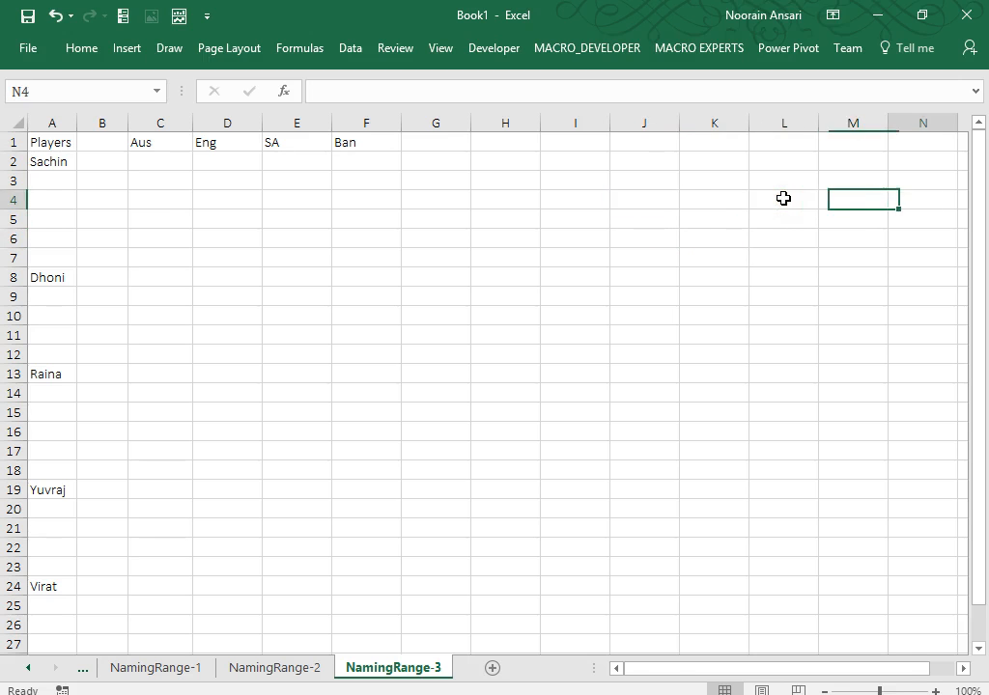
key("Left")
key("Left")
key("Left")
key("Left")
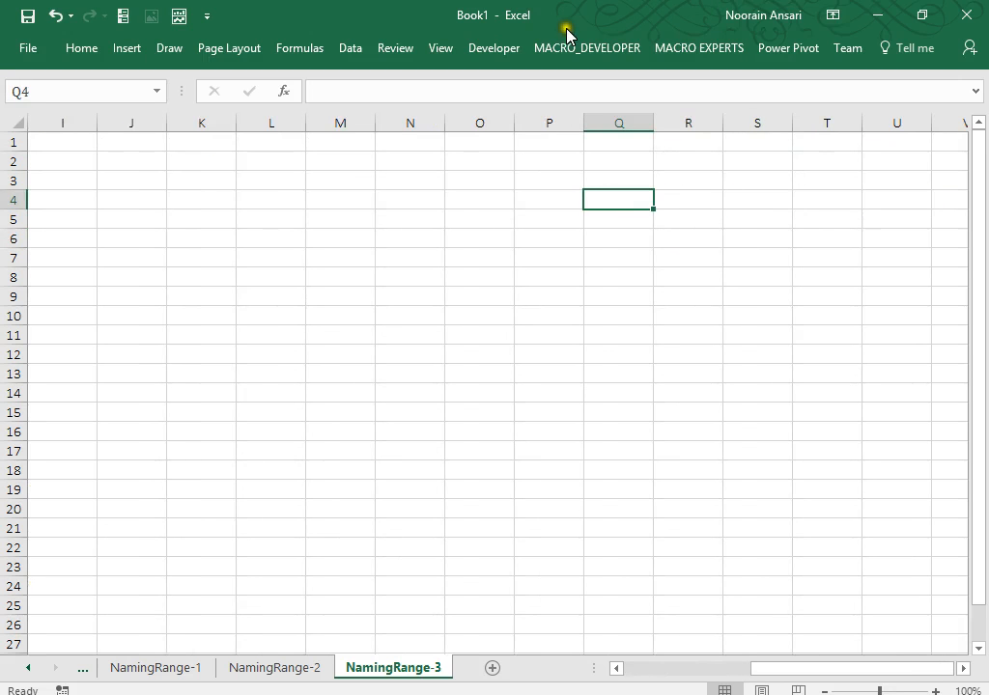
left_click(349, 48)
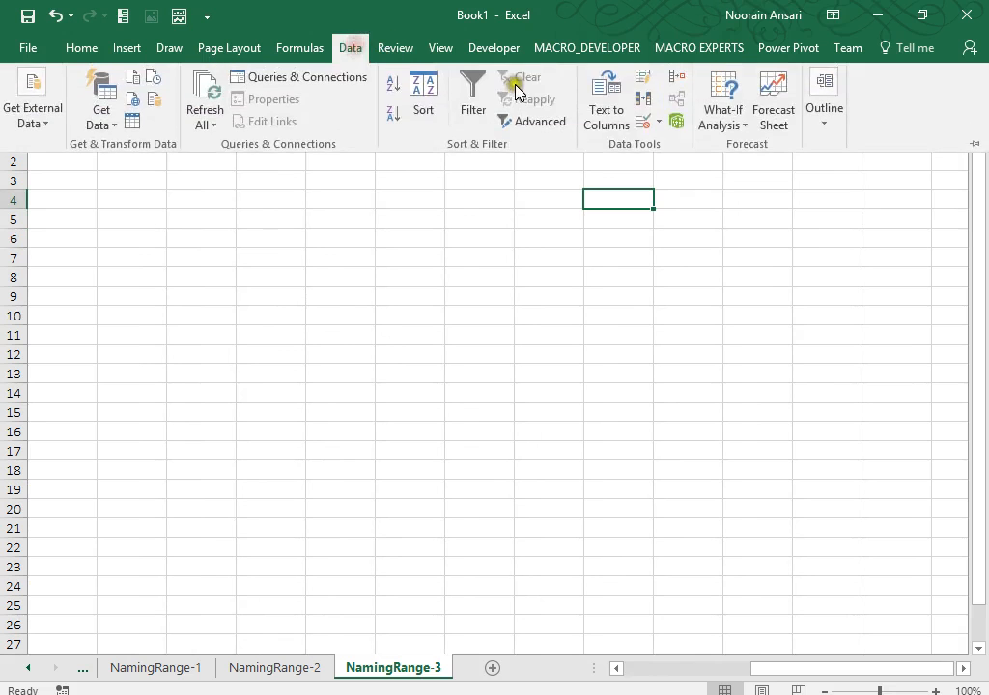
left_click(659, 120)
left_click(673, 147)
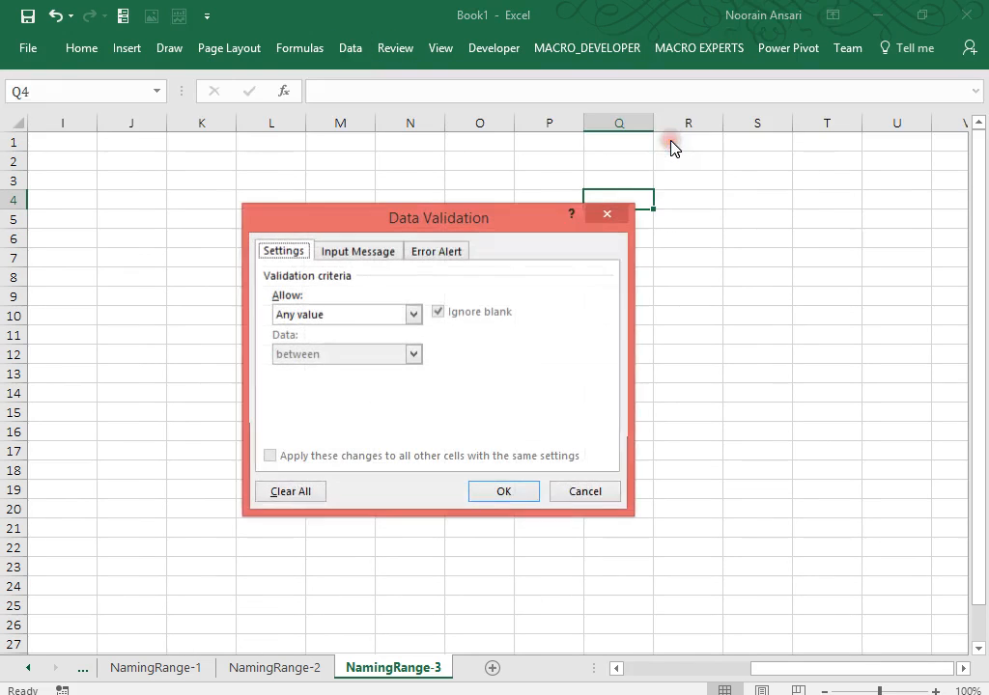
left_click(387, 313)
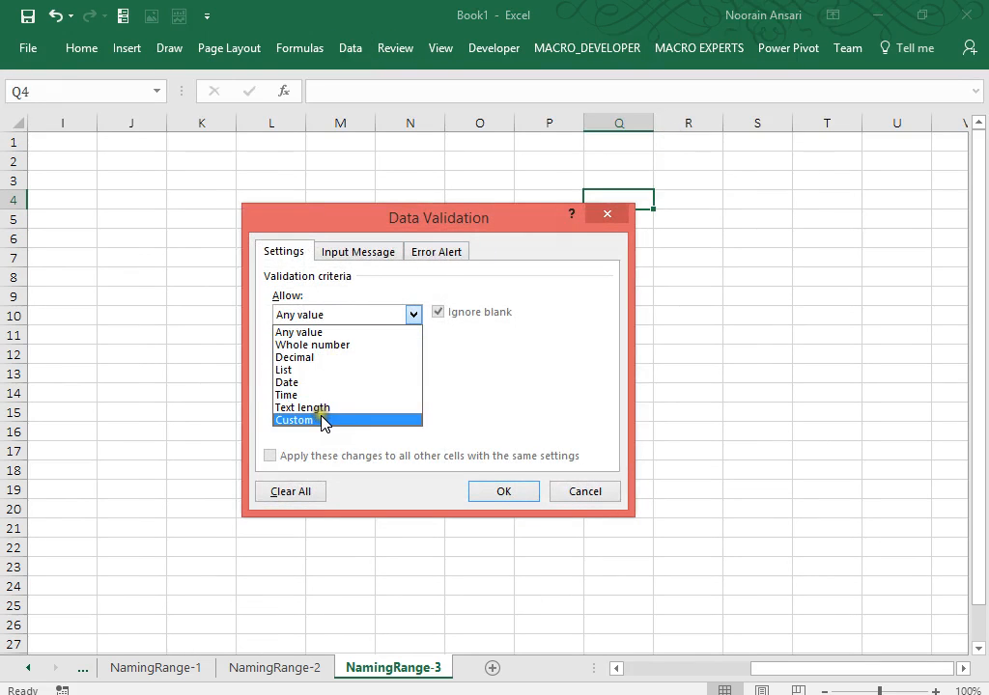
left_click(319, 371)
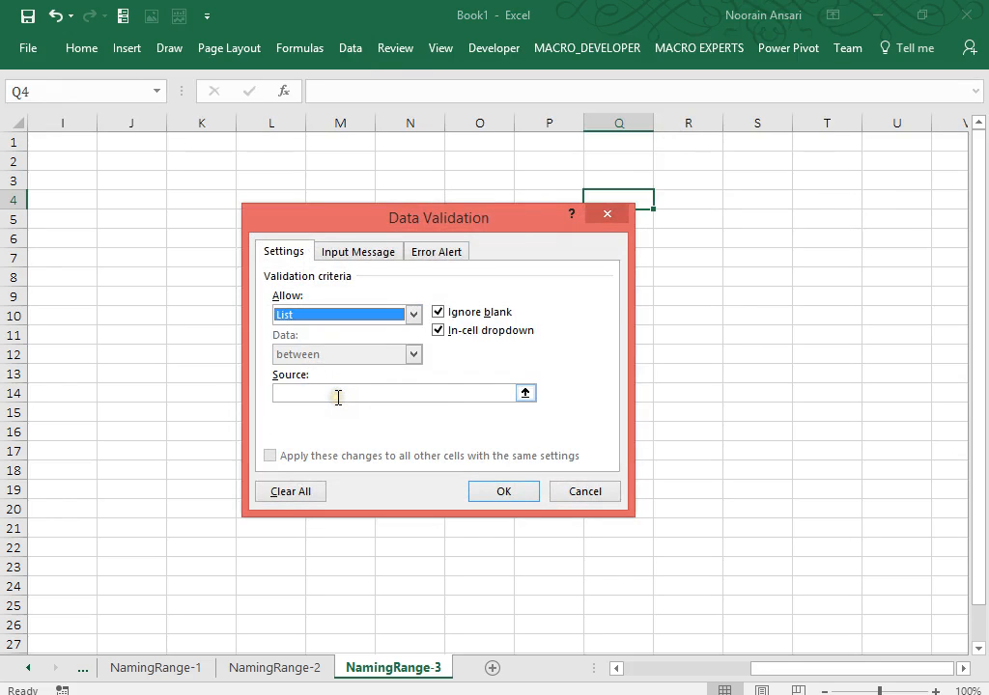
left_click(338, 397)
key("F3")
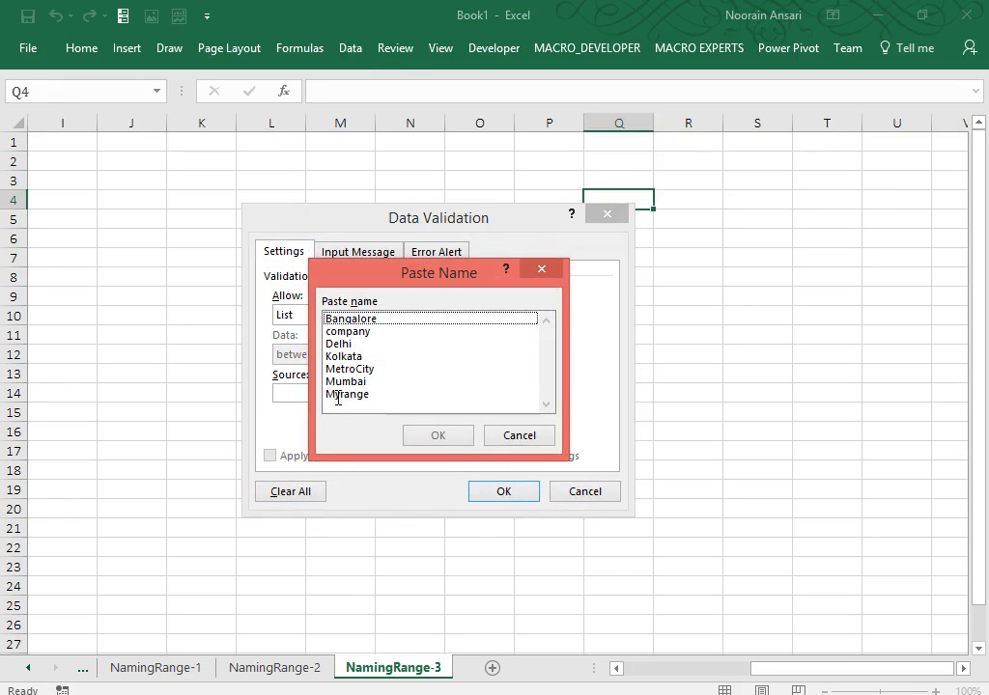
left_click(356, 369)
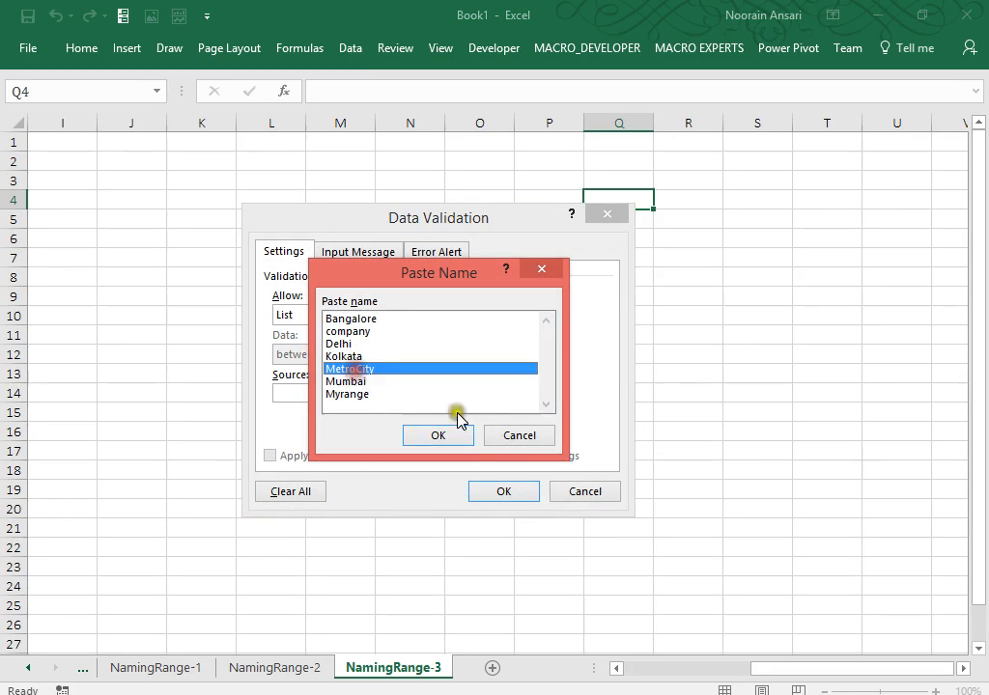
left_click(458, 440)
left_click(503, 492)
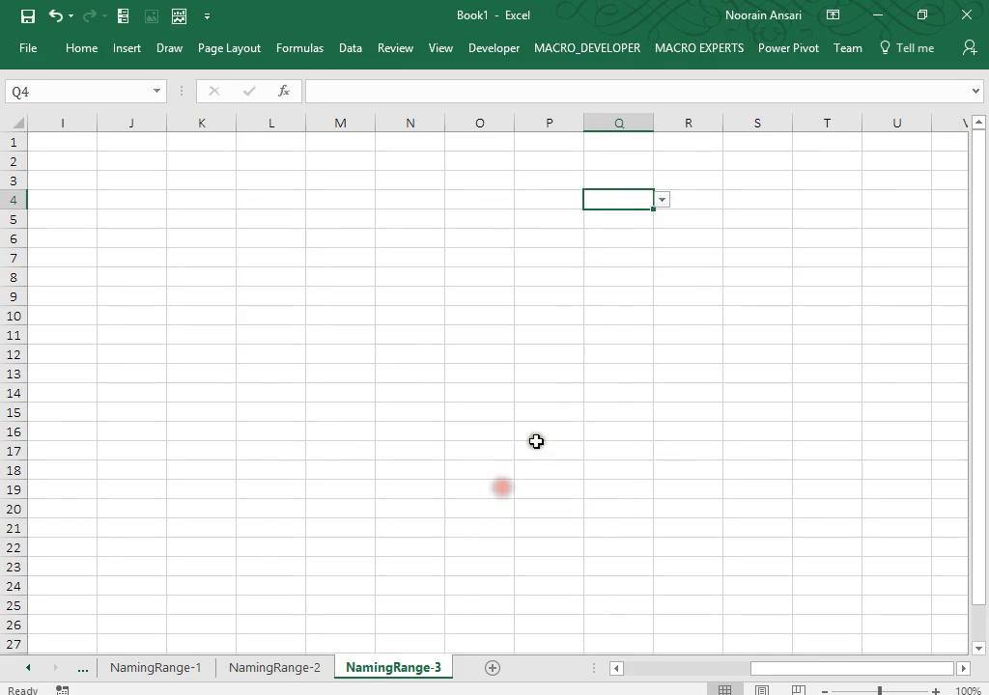
Choose Delhi from Q4's city dropdown.
left_click(659, 203)
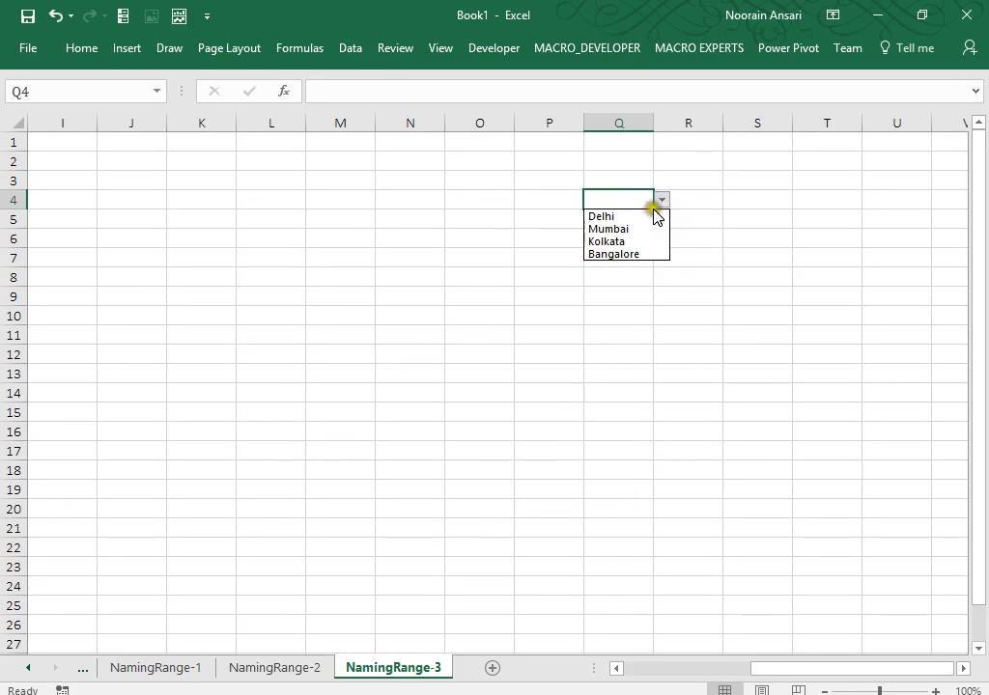
left_click(643, 218)
left_click(683, 195)
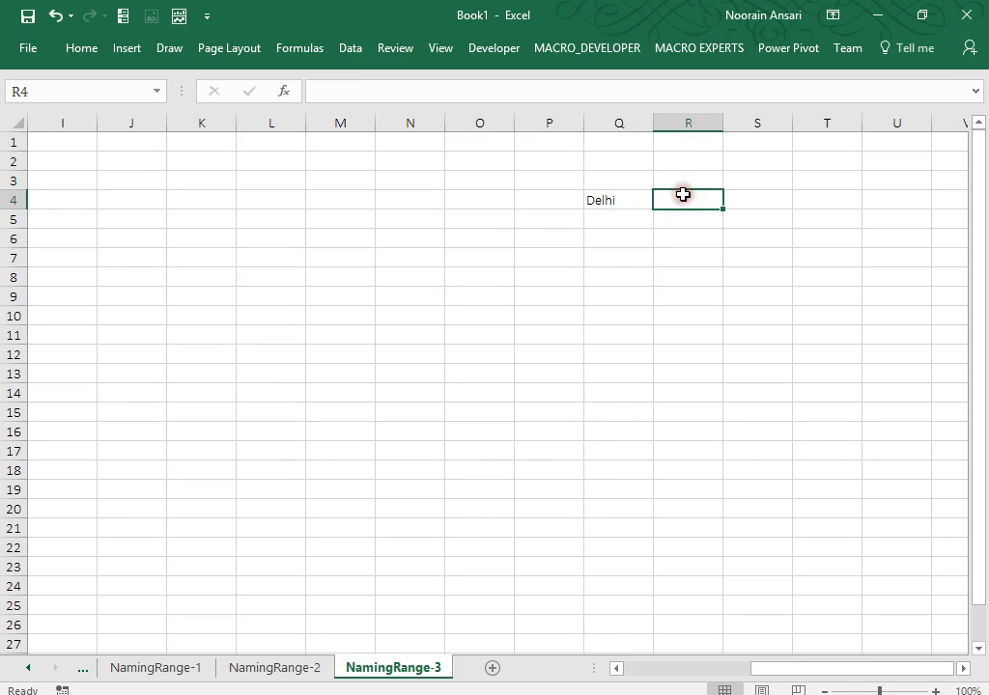
Array-enter =INDIRECT(Q4) across R4:R7.
key("shift+Down")
key("shift+Down")
key("shift+Down")
type("=indi")
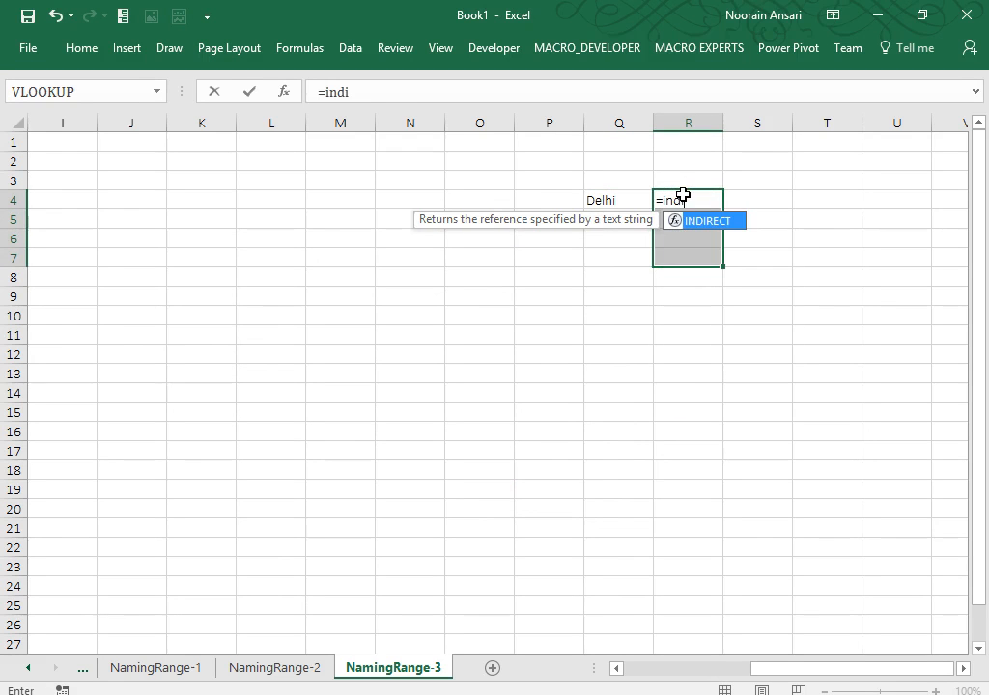
key("Tab")
key("Left")
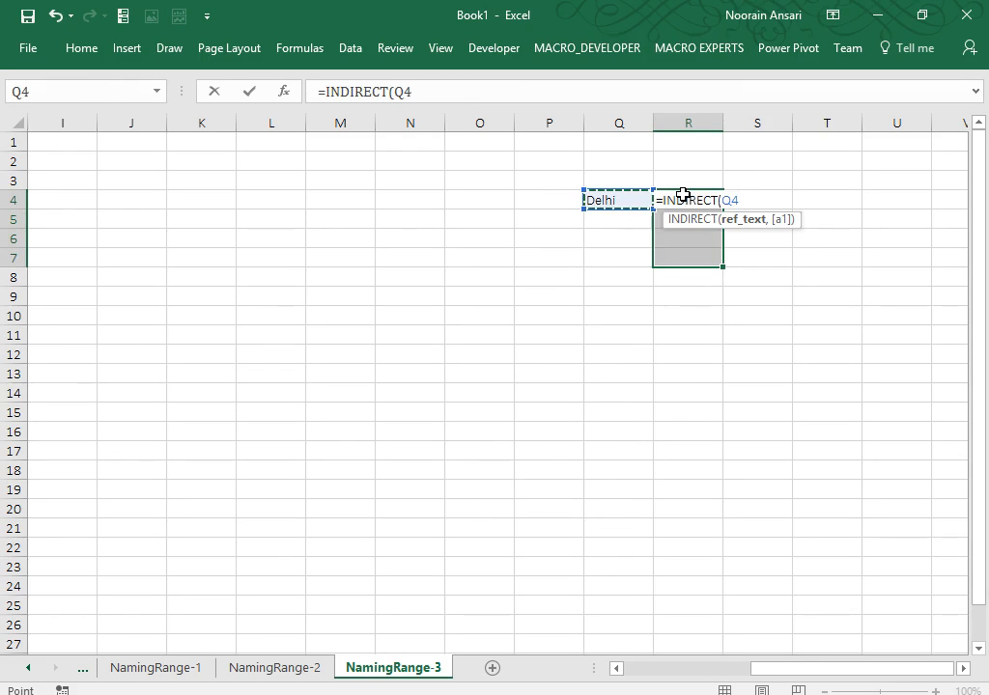
type(")")
key("ctrl+shift+Return")
Test the area list by switching Q4 through Mumbai and Kolkata, ending on Bangalore.
key("Left")
key("alt+Down")
key("Down")
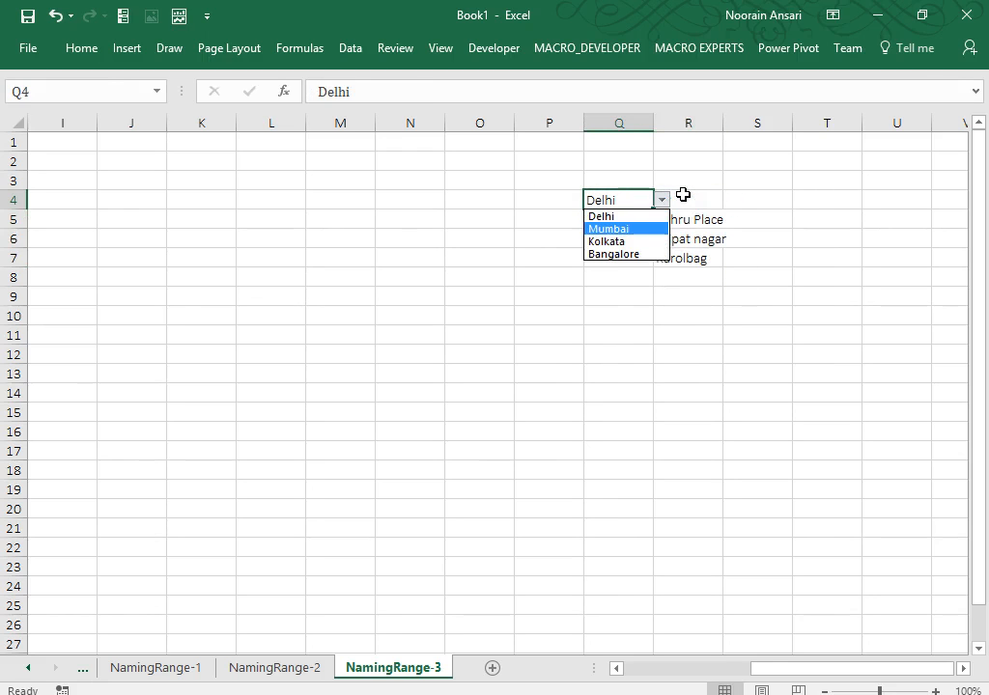
key("Return")
key("alt+Down")
key("Down")
key("Return")
key("alt+Down")
key("Down")
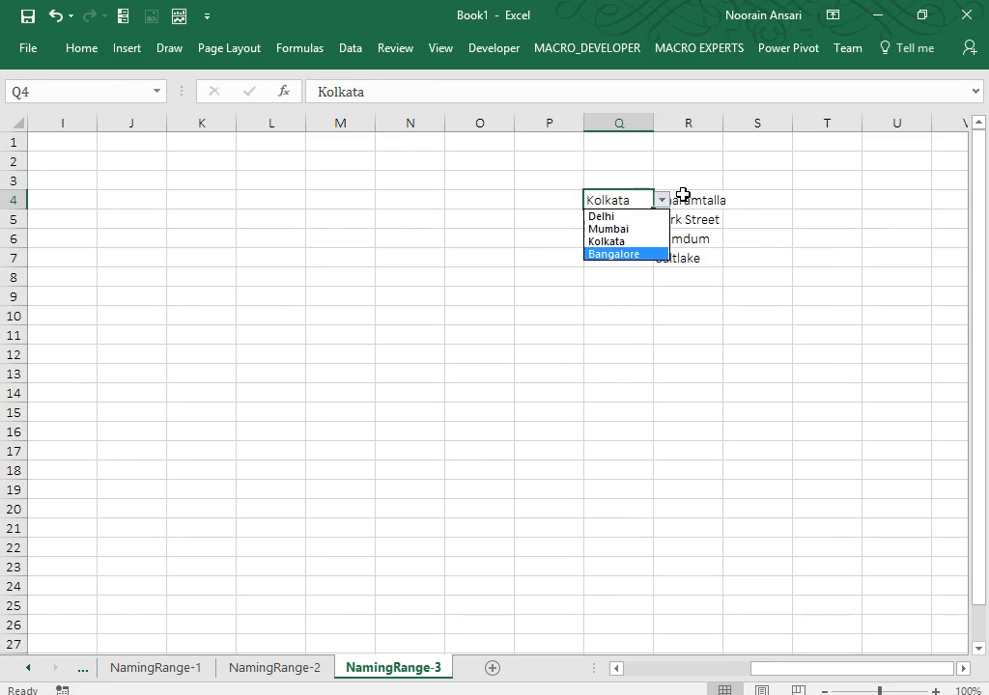
key("Return")
Select the Q3:R8 block, dismiss Quick Analysis, then reselect the R4:R7 area list.
key("Up")
key("shift+Right")
key("shift+Down")
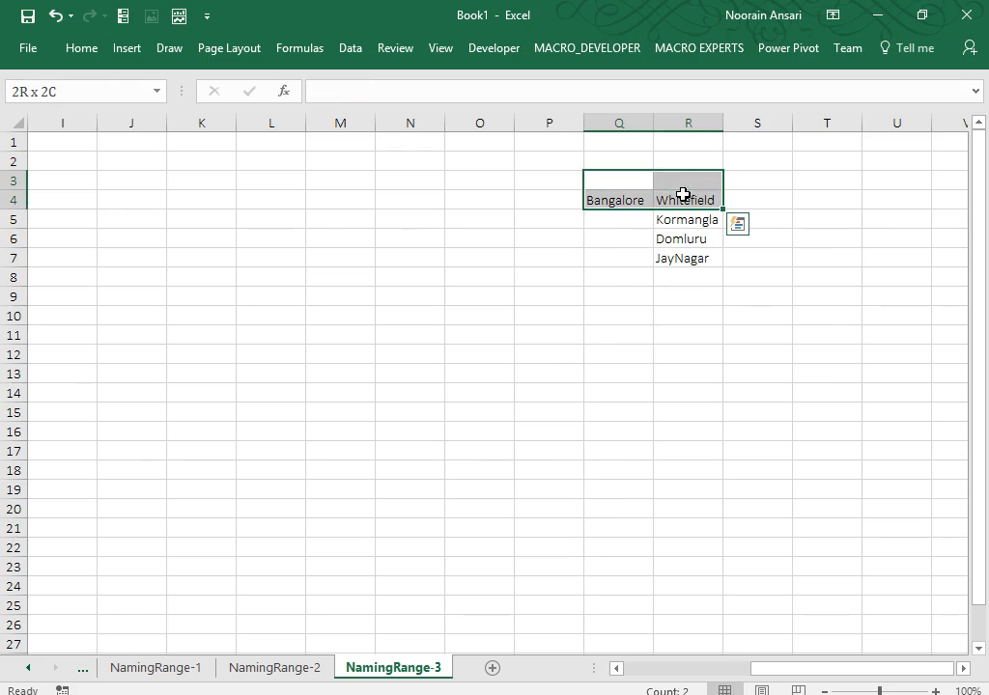
key("shift+Down")
key("shift+Down")
key("shift+Down")
key("shift+Down")
key("shift+Down")
key("shift+Up")
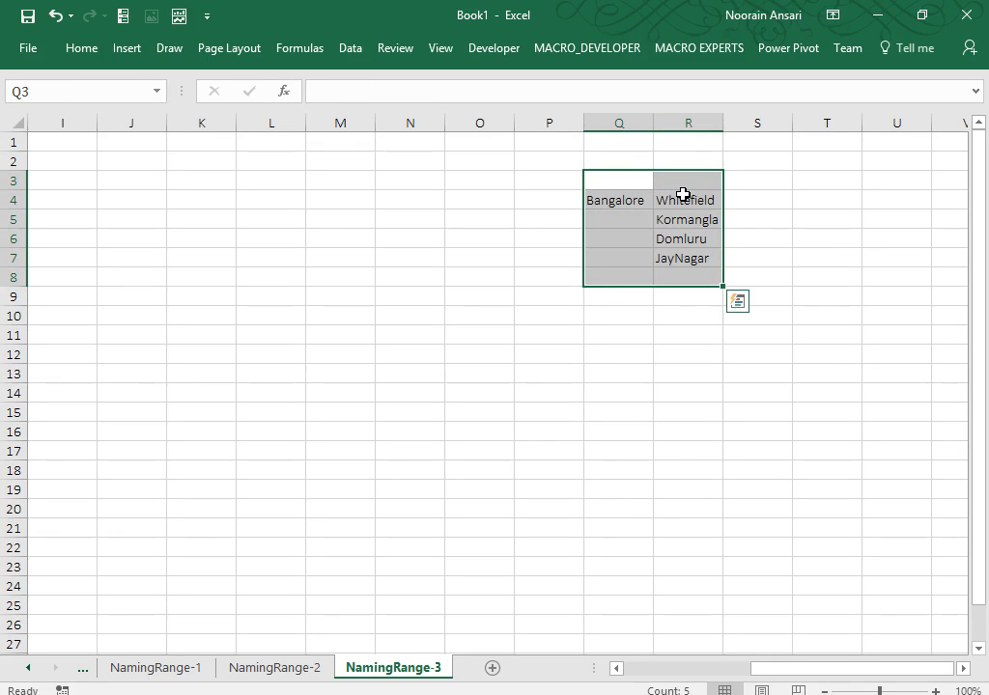
key("ctrl+q")
key("Escape")
key("Up")
key("Down")
key("Down")
key("Right")
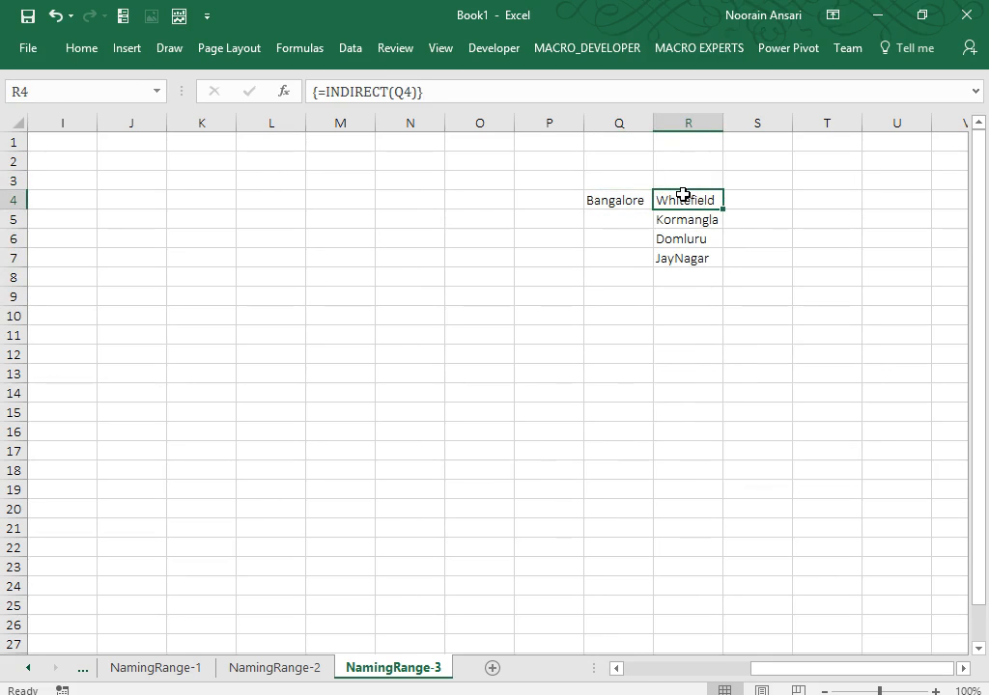
key("shift+Down")
key("shift+Down")
key("shift+Down")
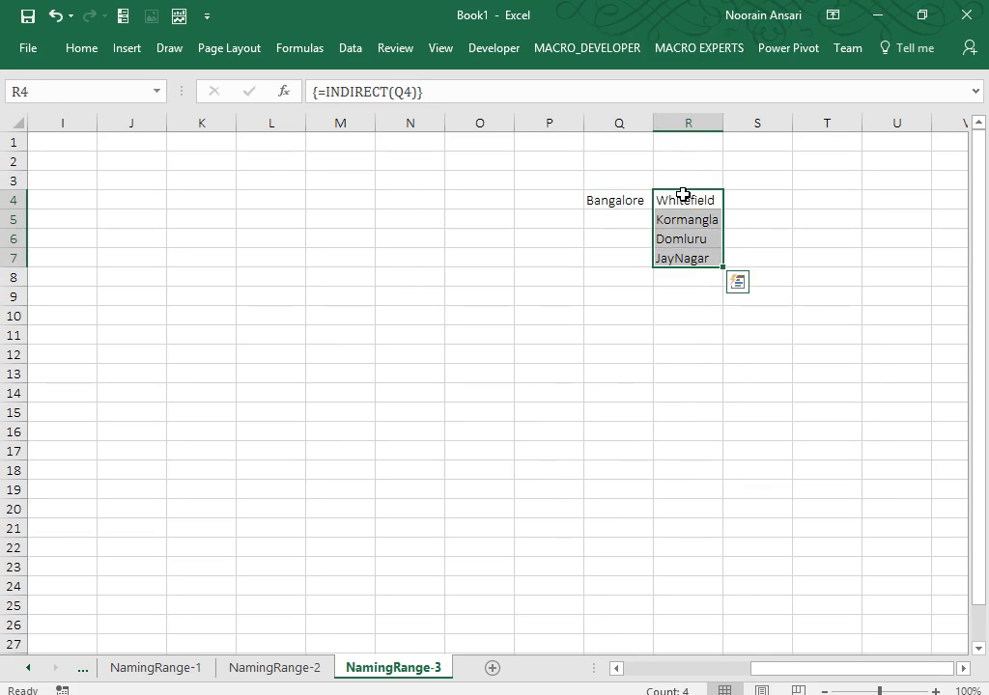
key("Right")
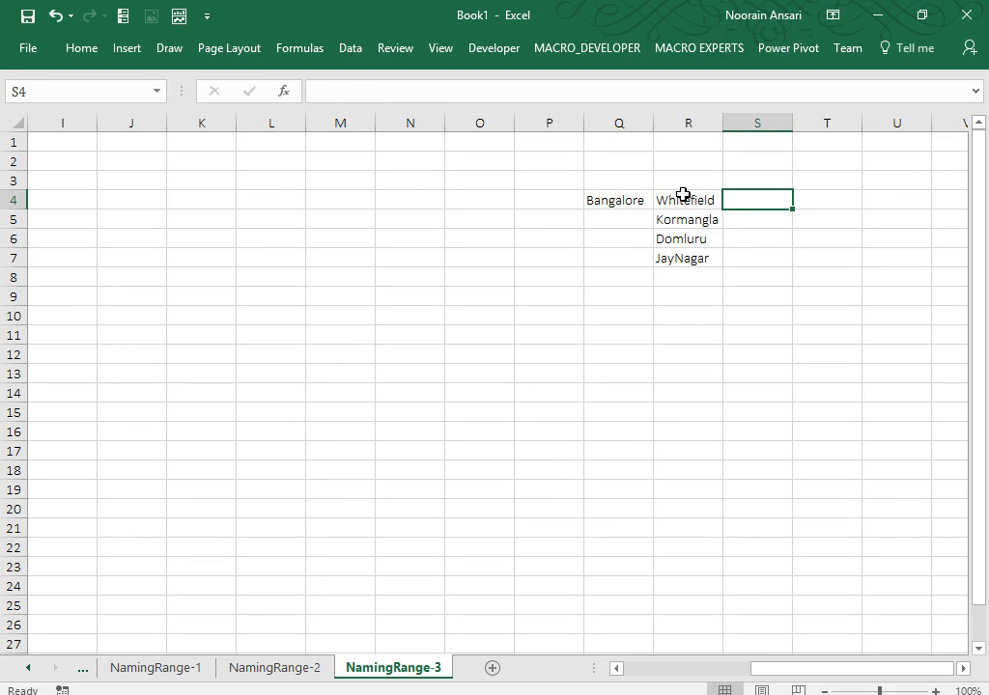
Give S4 List data validation with source =Indirect($Q$4).
left_click(353, 49)
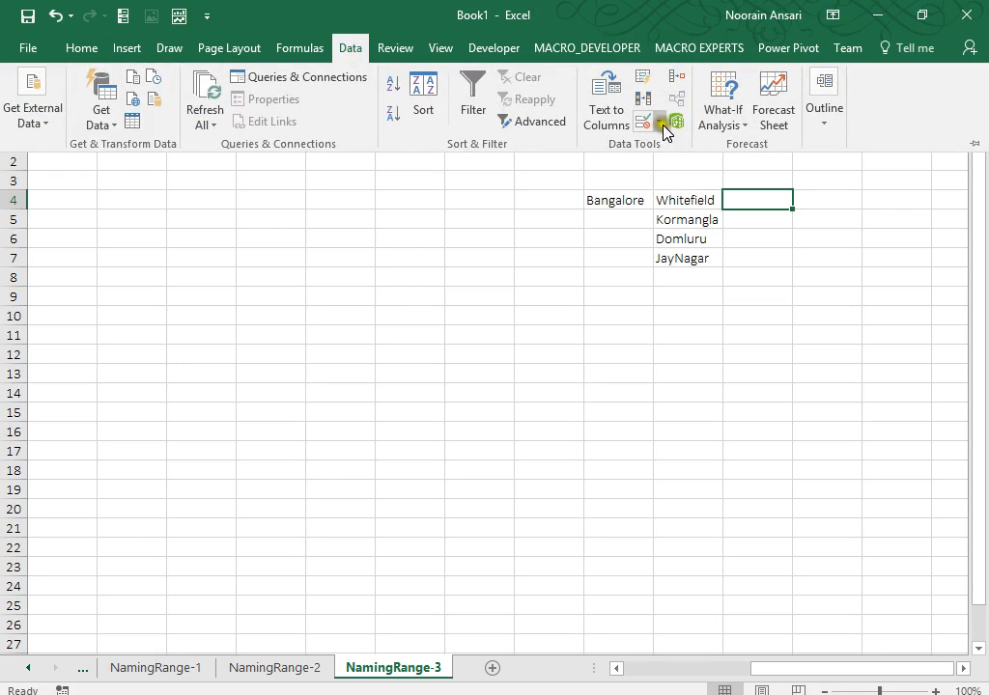
left_click(662, 124)
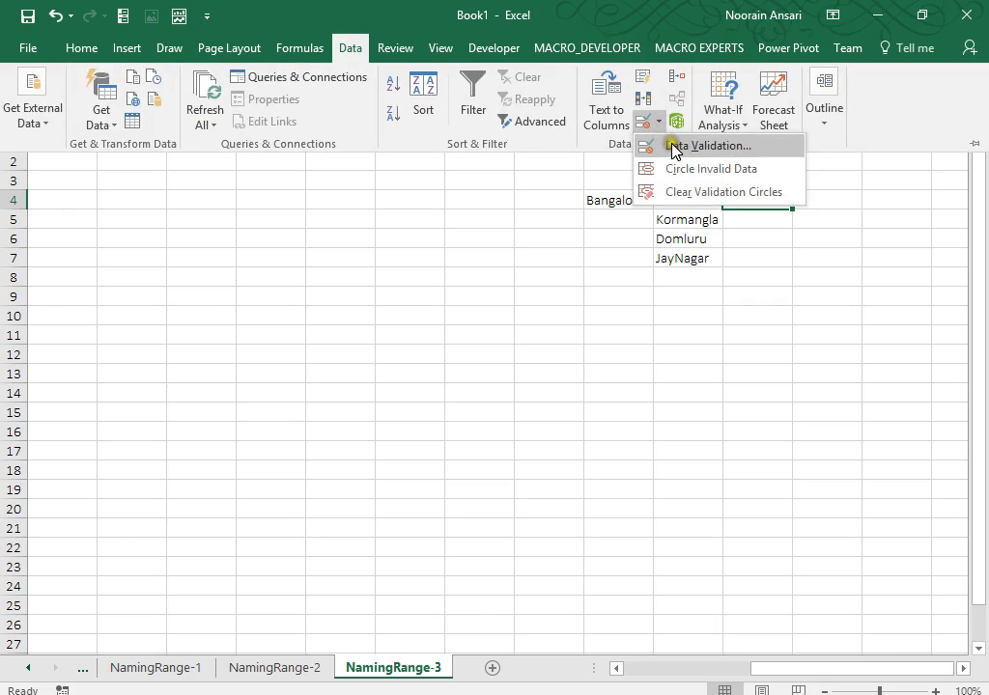
left_click(673, 148)
left_click(412, 314)
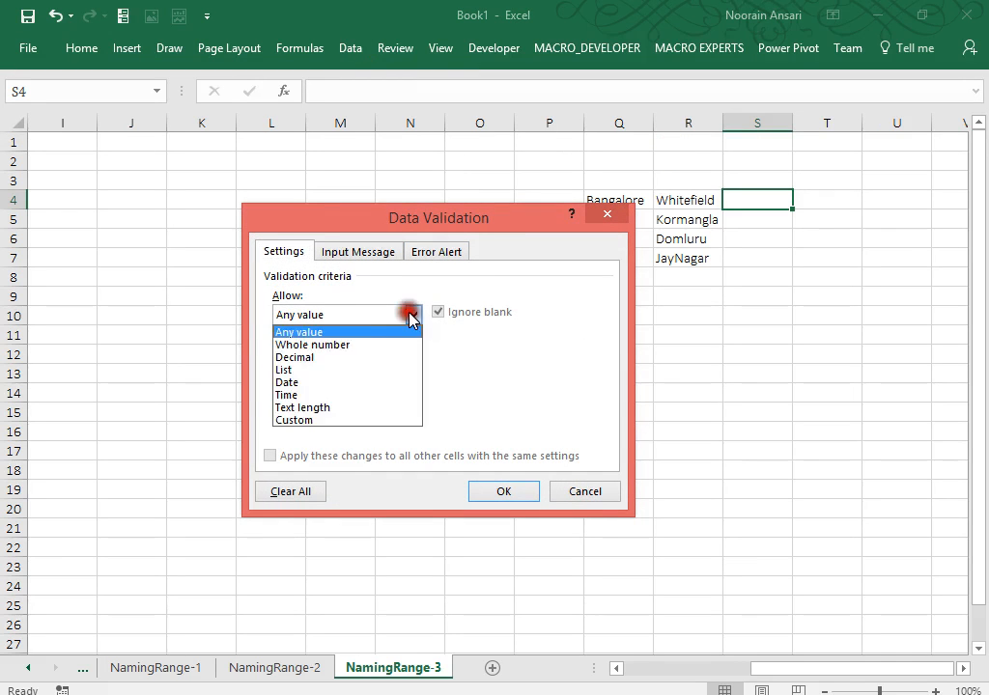
left_click(320, 371)
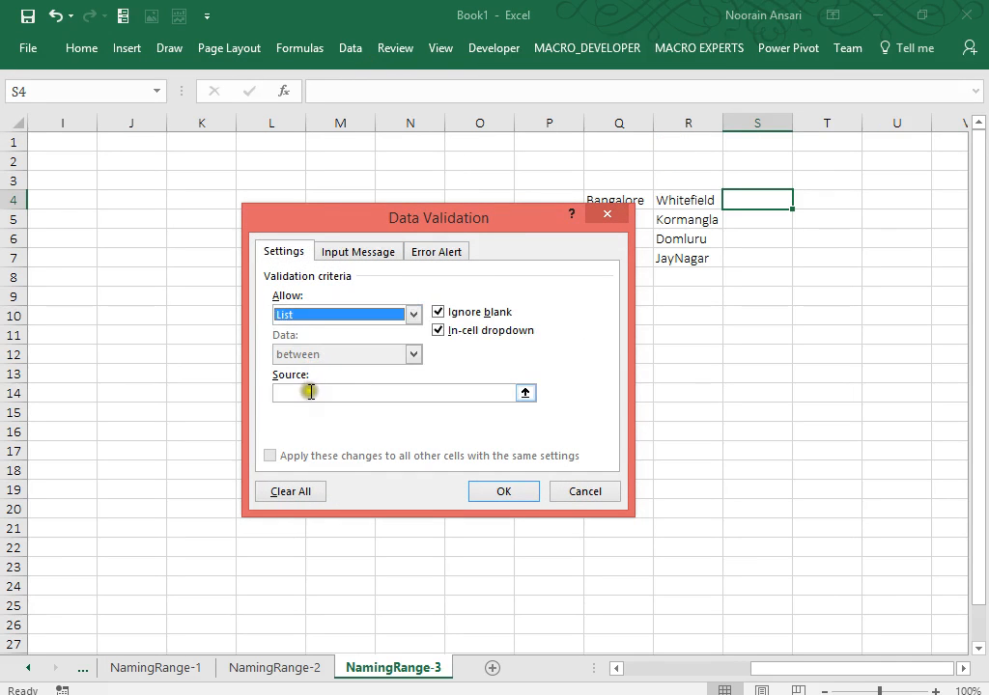
left_click(310, 391)
type("=Indirect(")
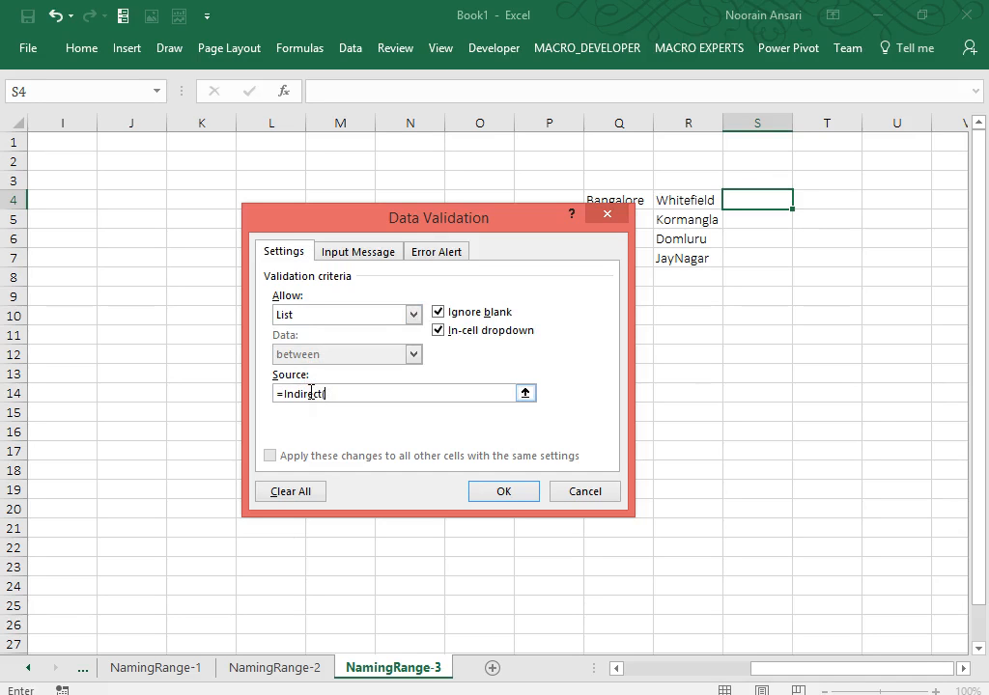
left_click_drag(441, 217, 350, 214)
type("Indirect(")
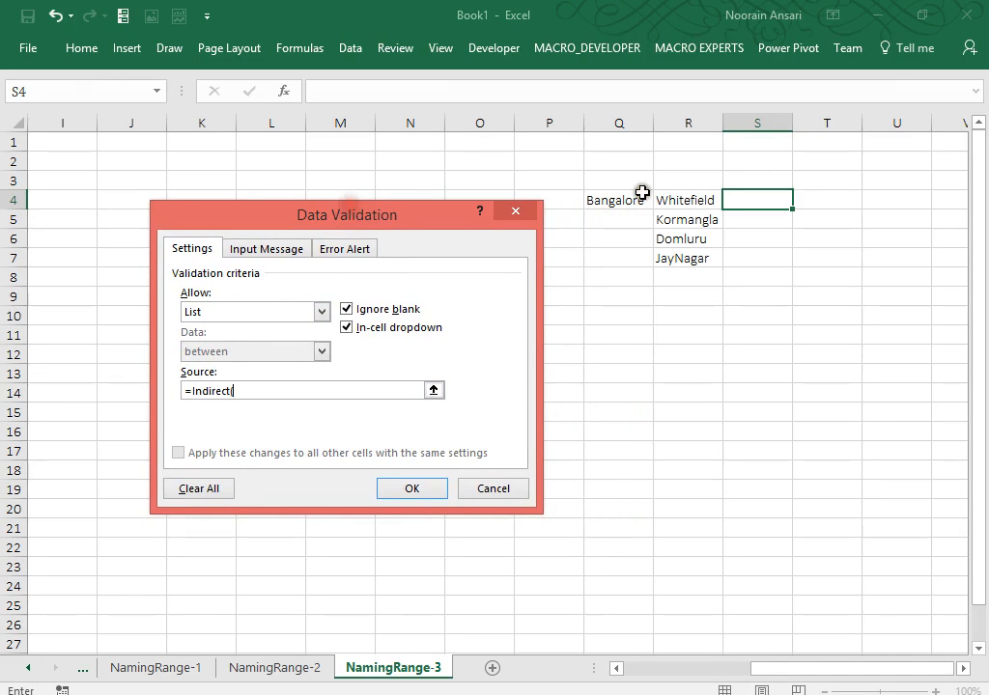
left_click(629, 201)
type(")")
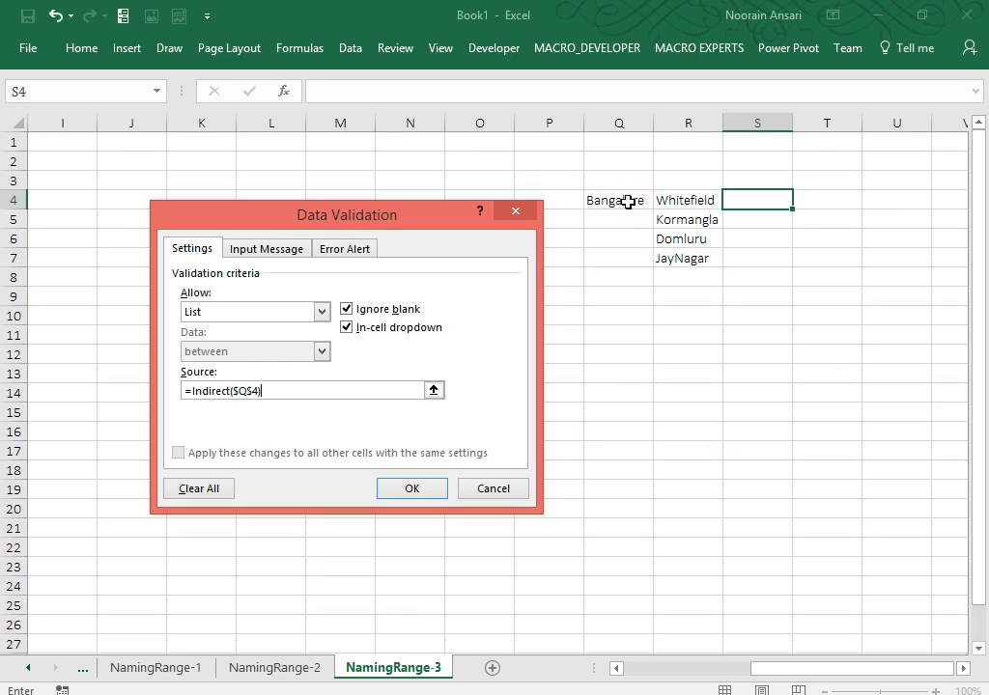
left_click(426, 488)
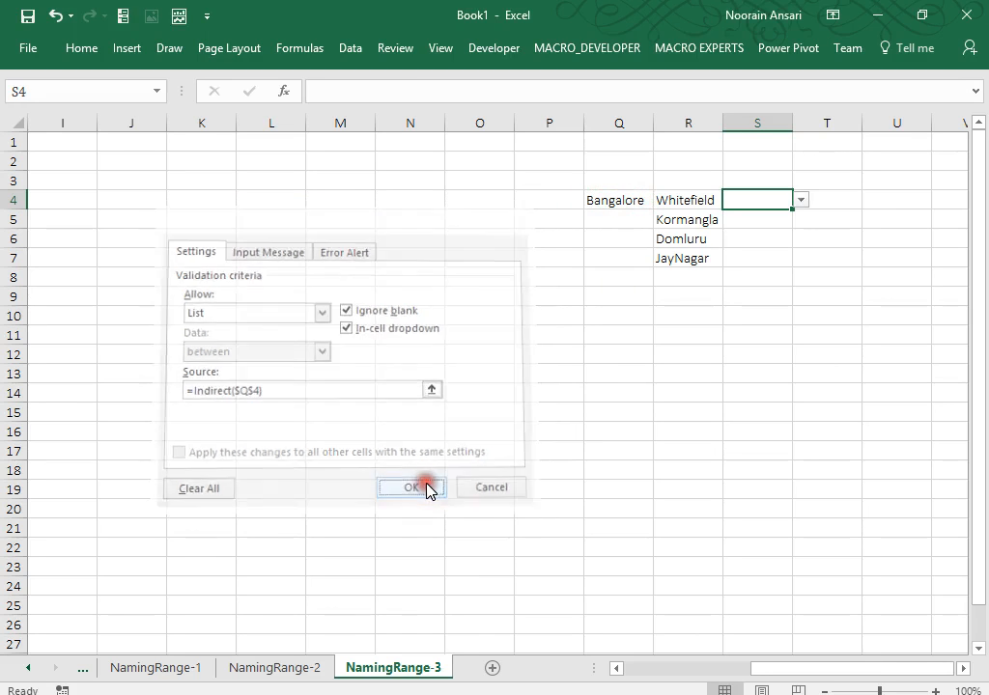
Pick Kormangla from S4's new area dropdown.
key("Left")
key("Left")
key("Right")
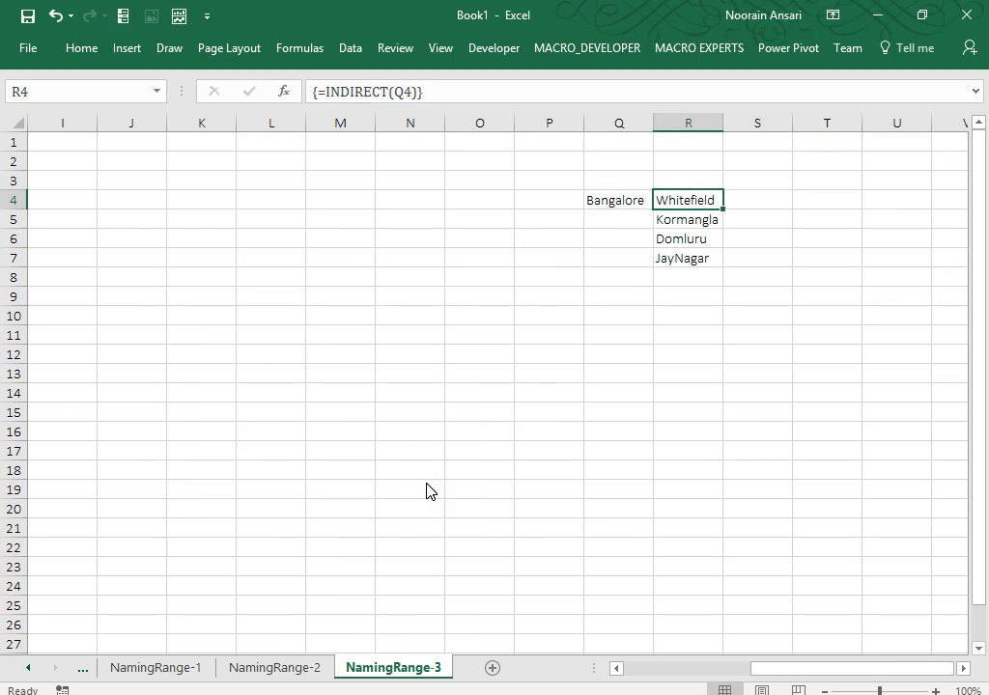
key("Right")
key("alt+Down")
key("Down")
key("Return")
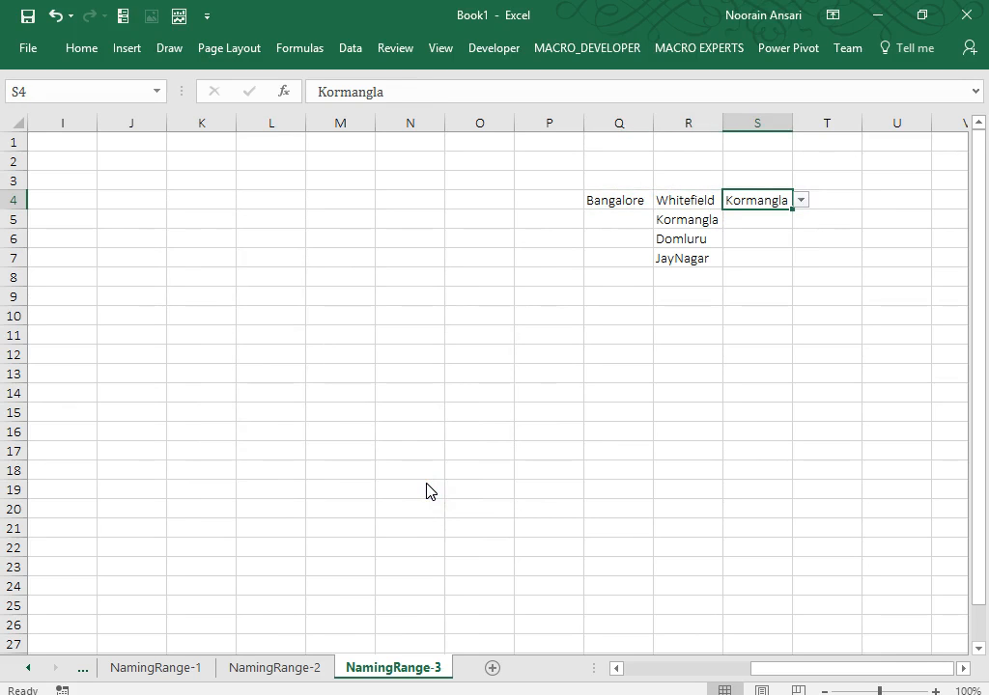
Set Q4 to Delhi and choose nehru Place in S4.
key("Left")
key("Left")
key("alt+Down")
key("Up")
key("Up")
key("Up")
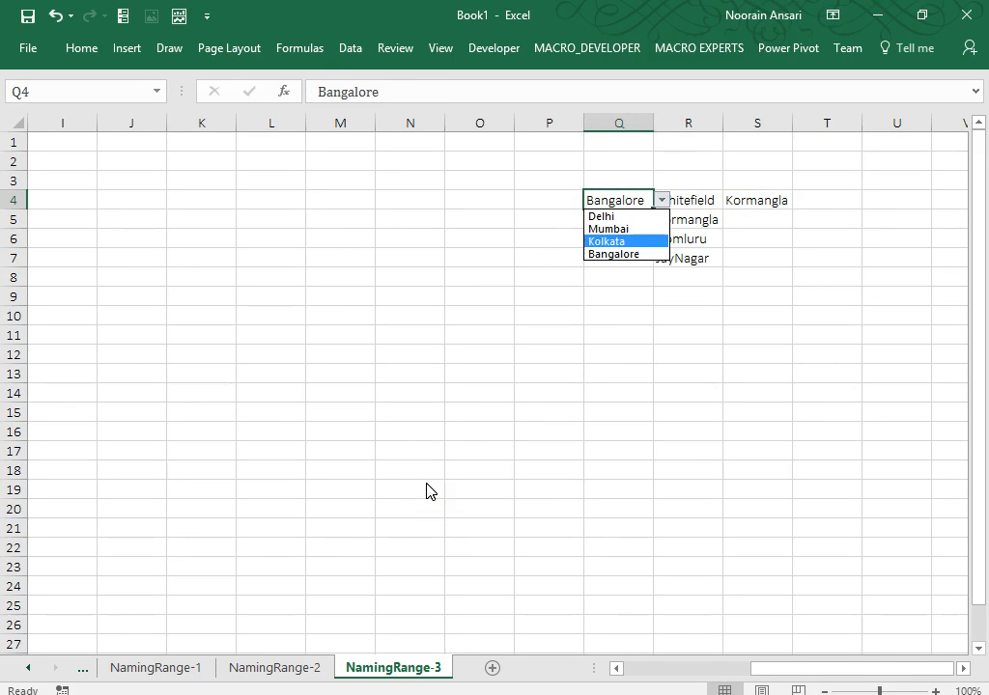
key("Return")
key("Right")
key("Right")
key("alt+Down")
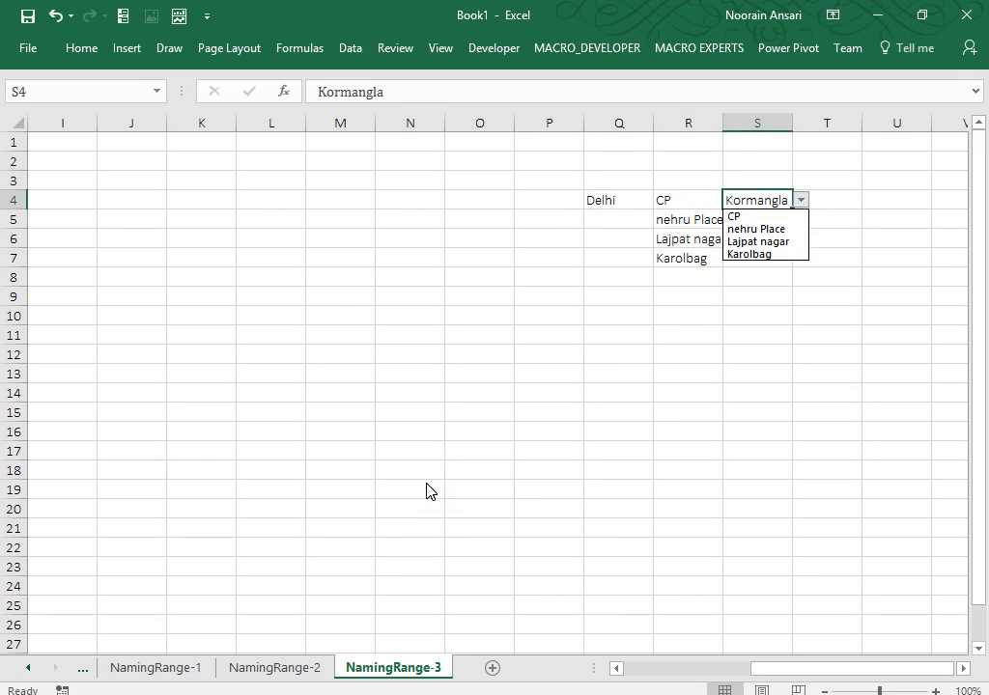
key("Down")
key("Down")
key("Return")
Label R3 'Multiple' and S3 'Single'.
key("Up")
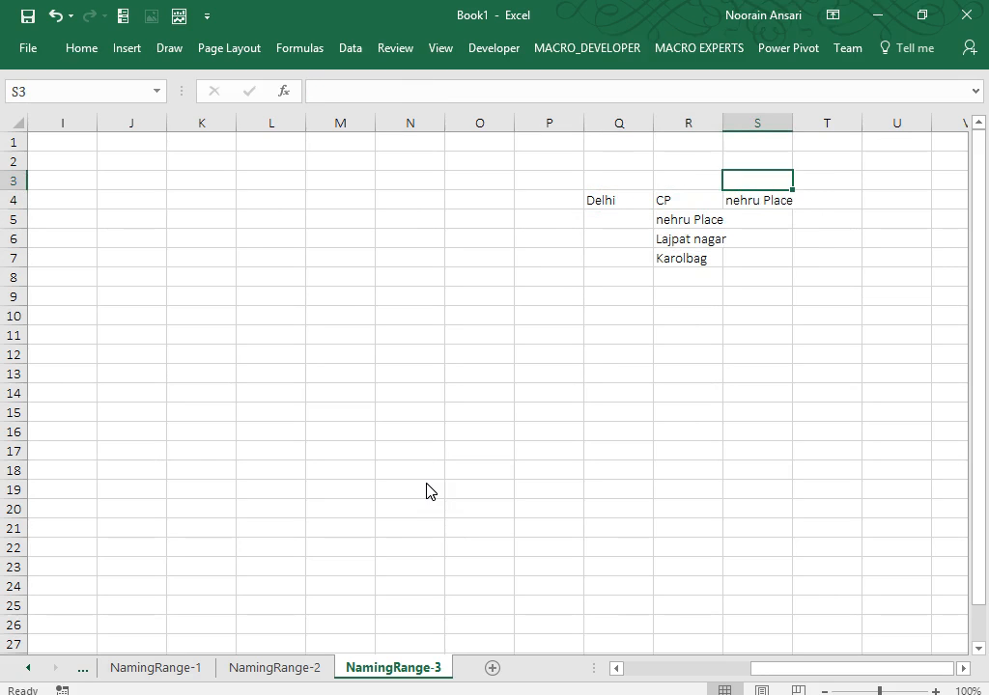
key("Left")
type("Mu")
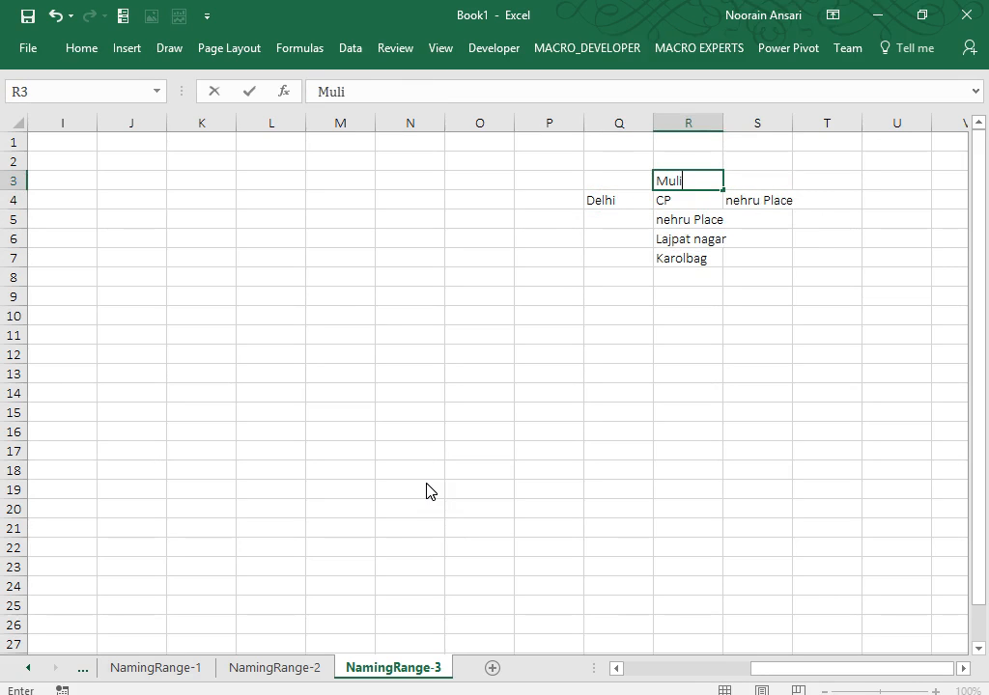
type("ltiple")
key("Return")
key("Right")
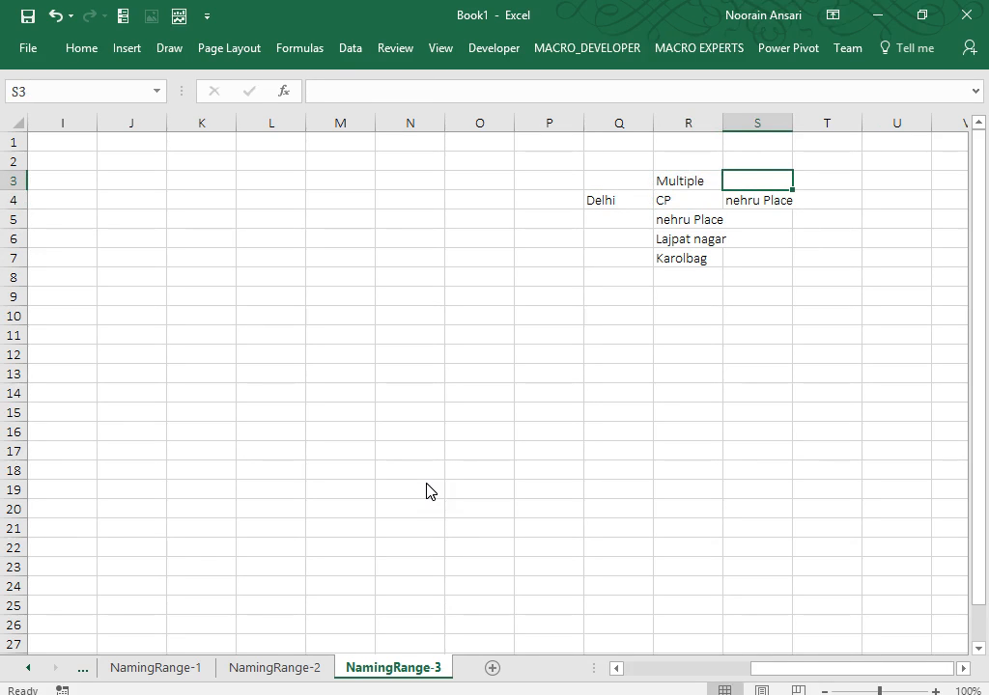
type("Single")
key("Return")
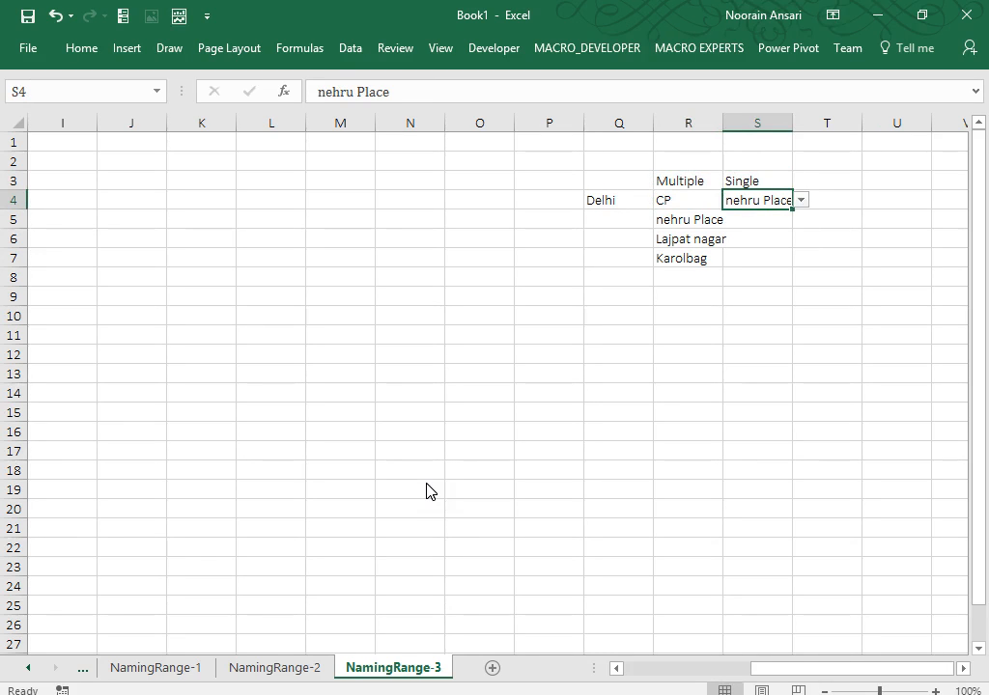
key("Up")
Select the Aus through Ban headers in C1:F1 and apply All Borders.
key("Left")
key("Home")
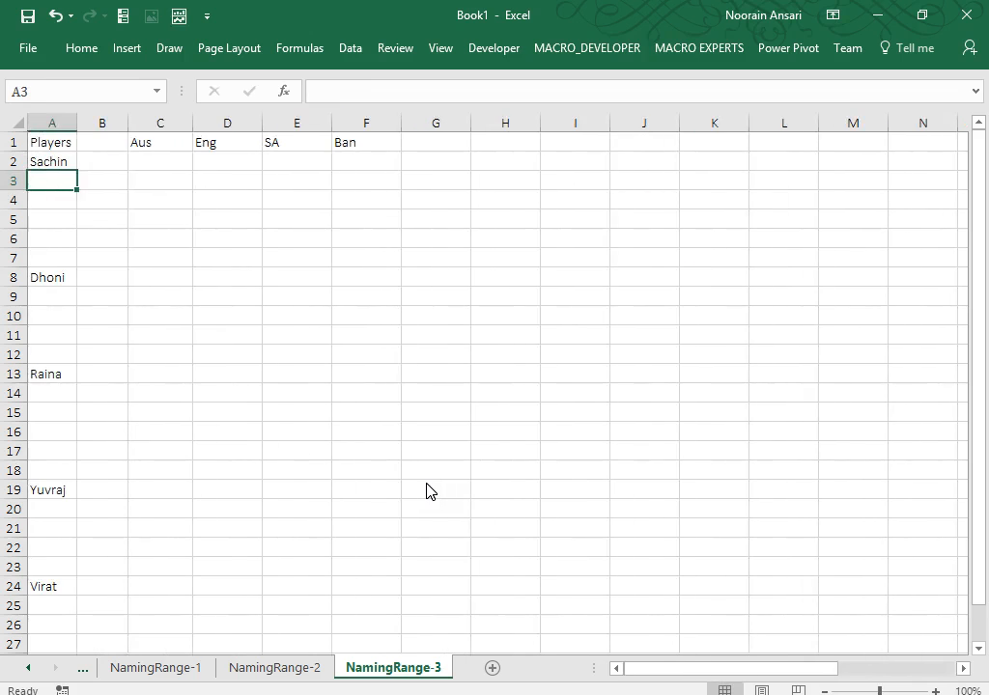
key("Up")
key("Up")
key("ctrl+Right")
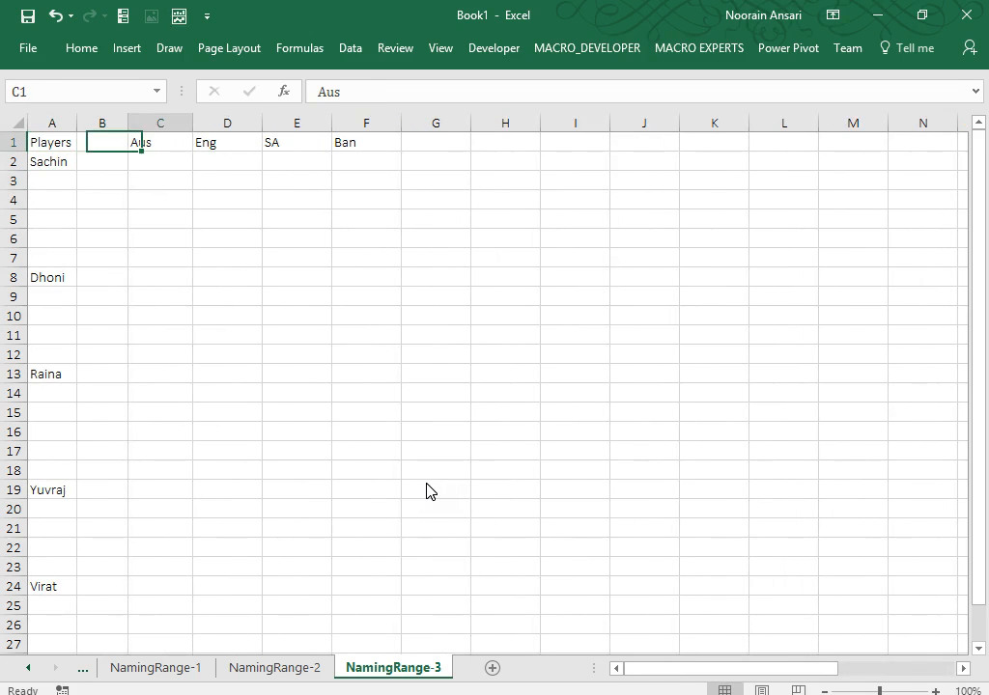
key("ctrl+shift+Right")
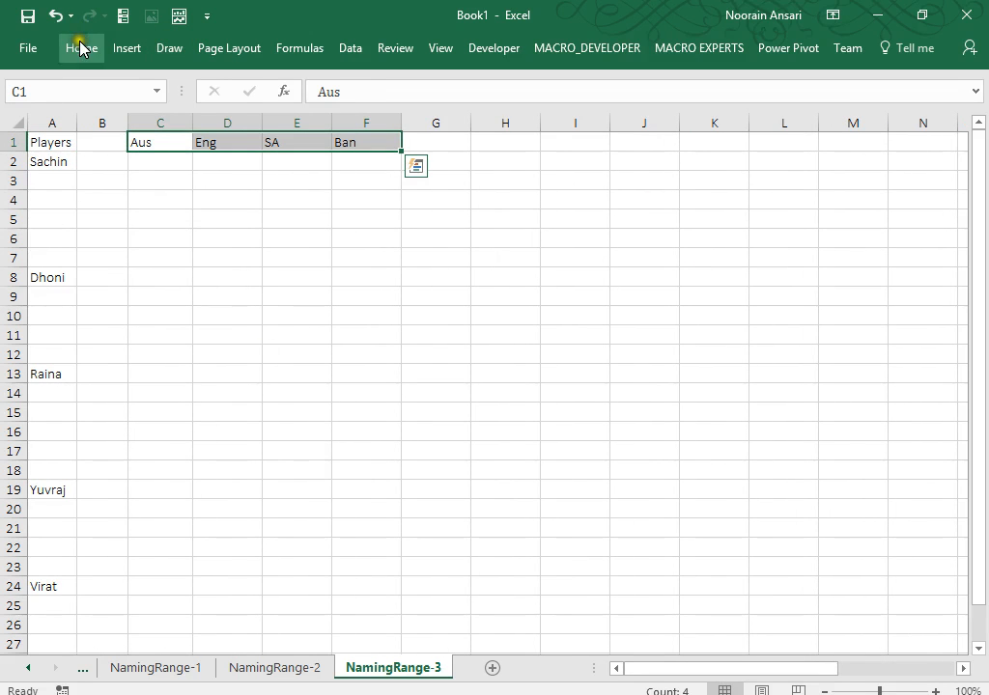
left_click(81, 48)
left_click(196, 113)
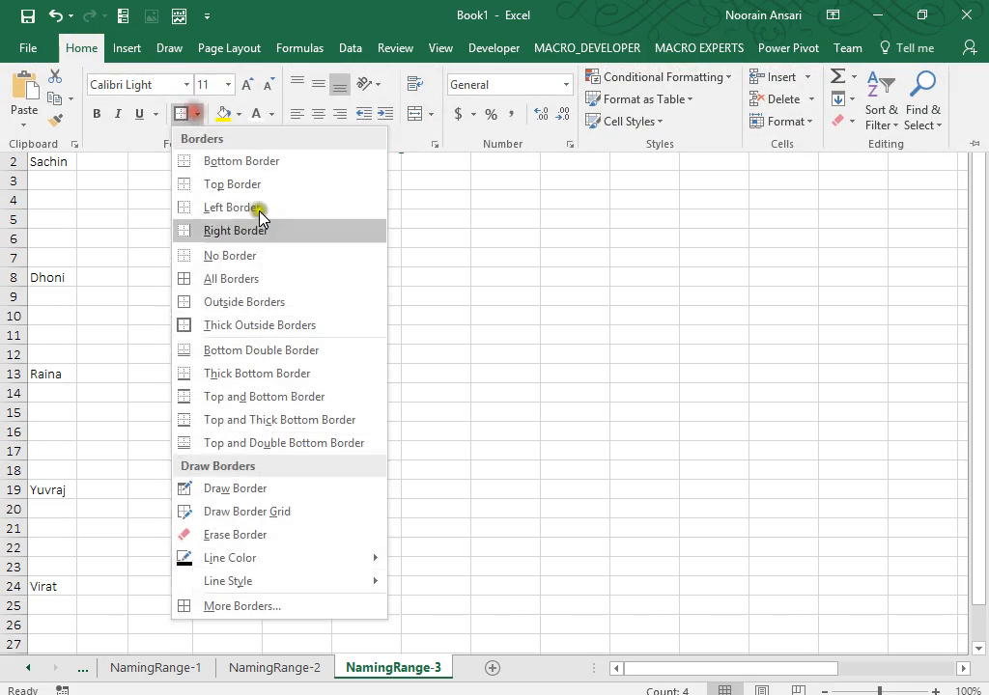
left_click(198, 280)
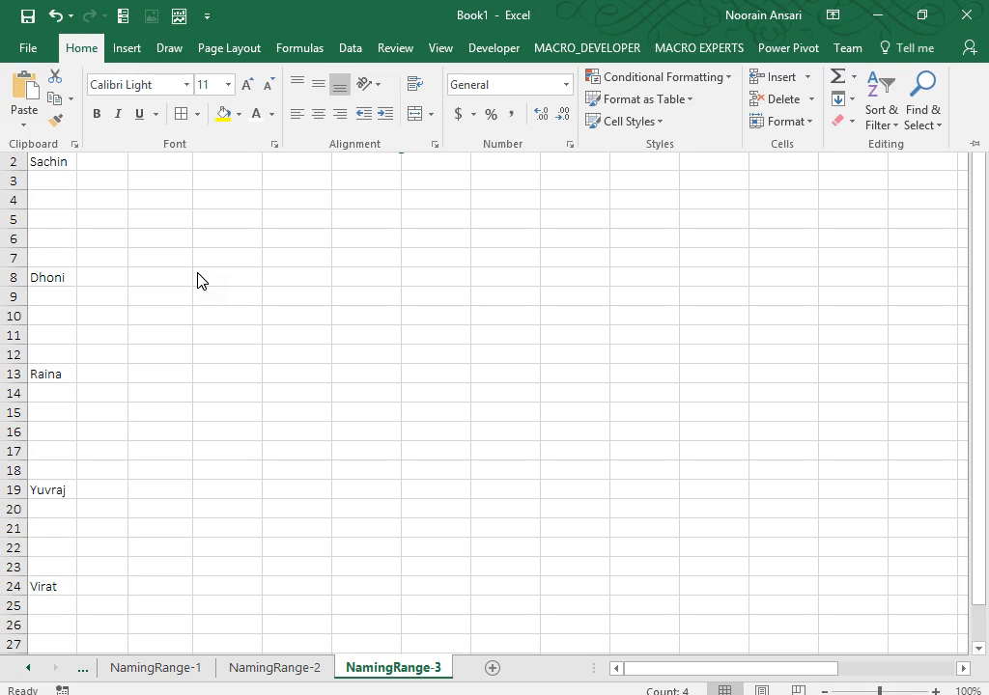
Go to the NamingRange-2 sheet and move to the top-left of its data.
left_click(198, 273)
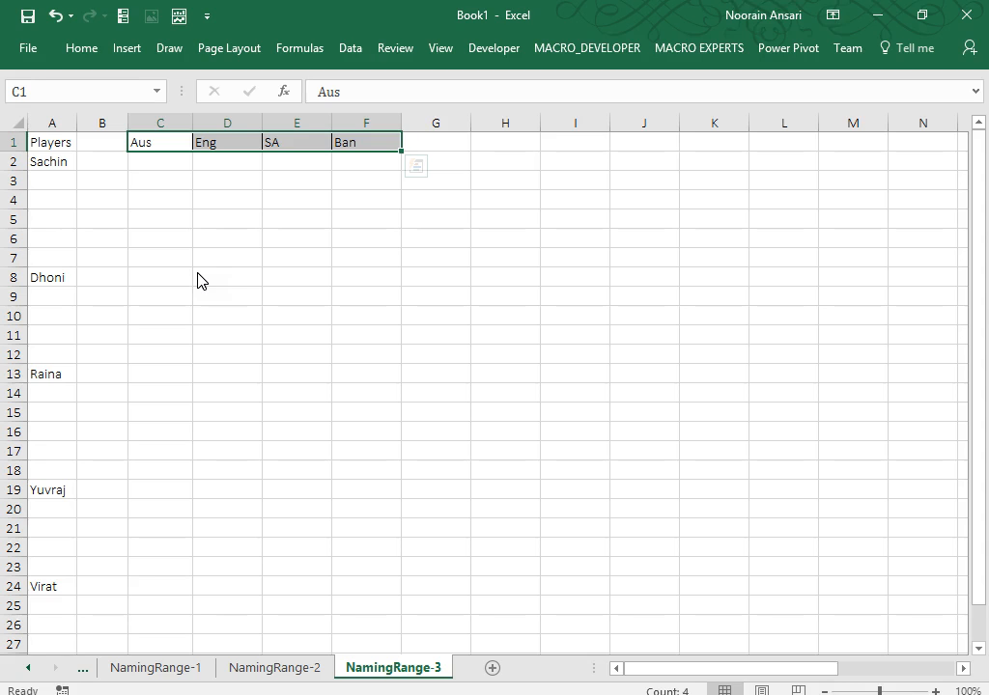
key("Down")
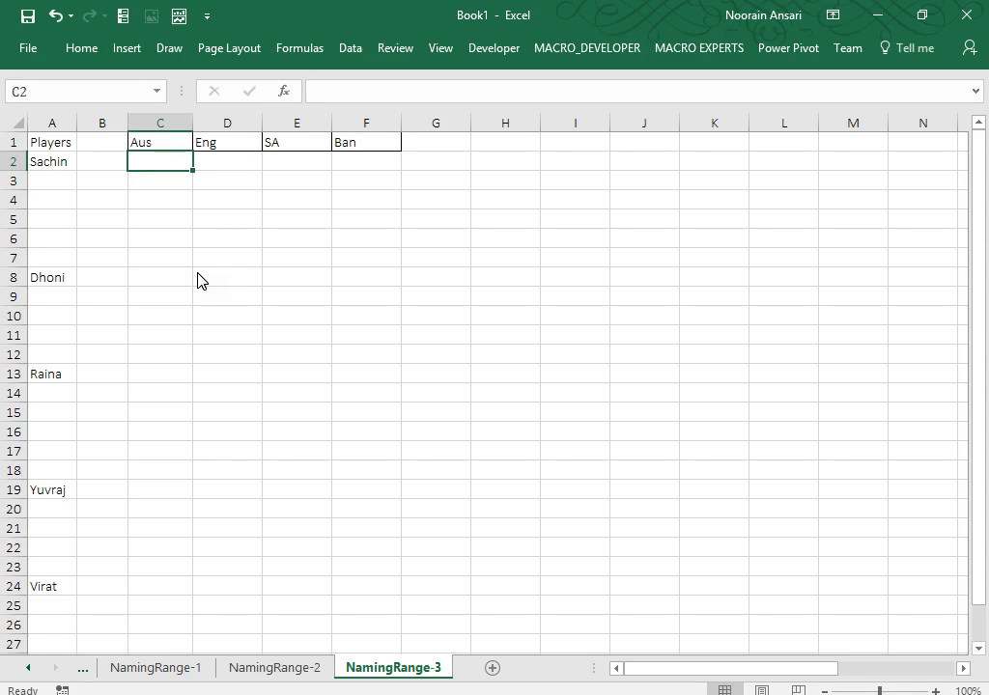
left_click(276, 678)
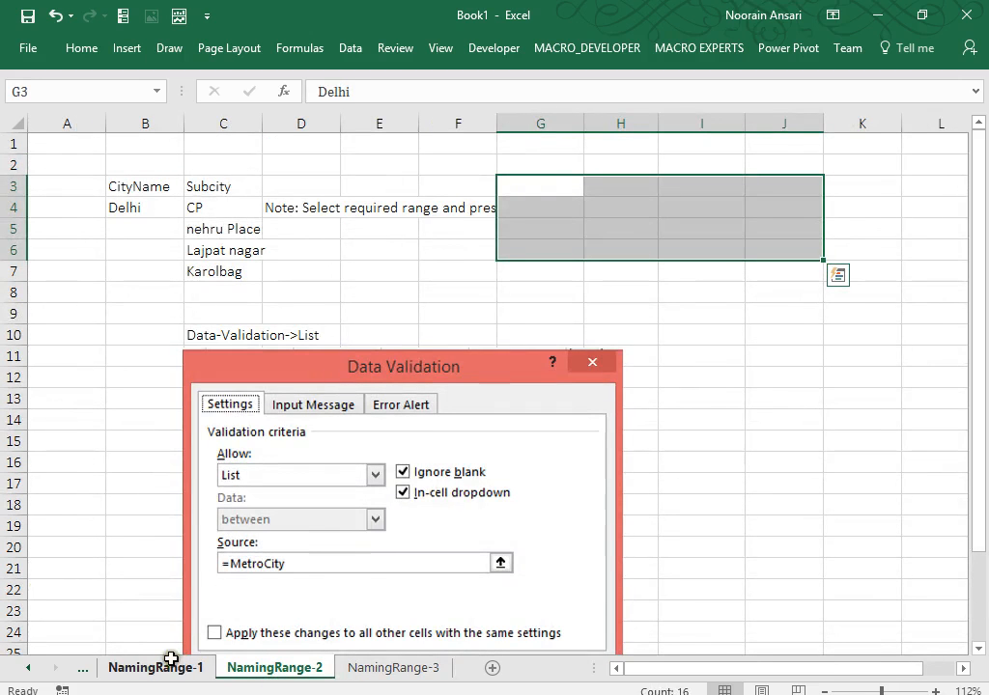
left_click(354, 243)
key("ctrl+Up")
key("ctrl+Right")
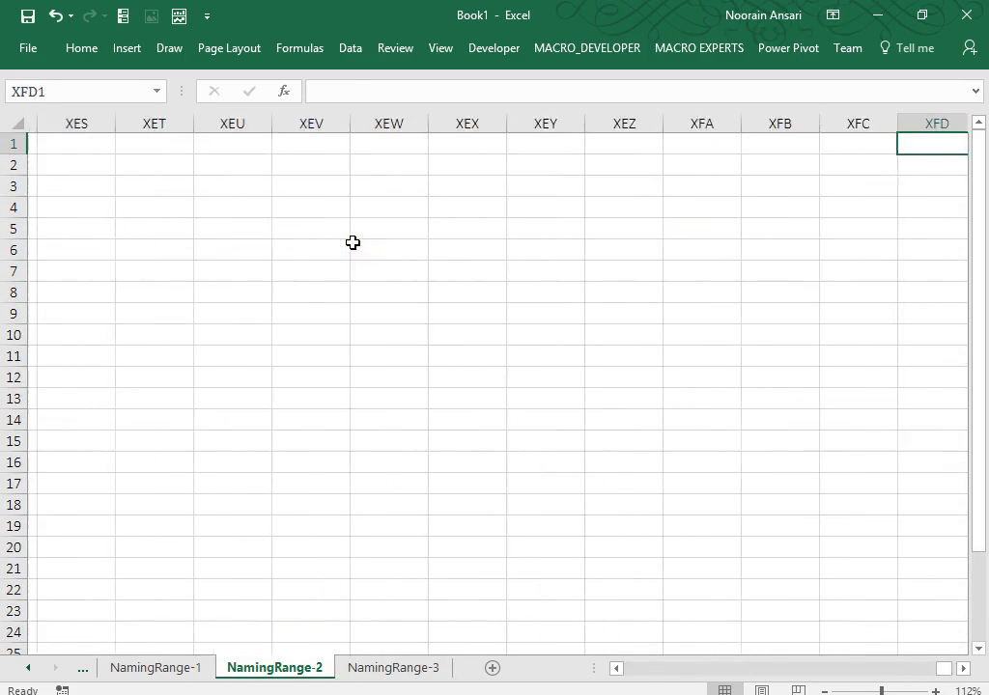
key("ctrl+Left")
key("Right")
key("Right")
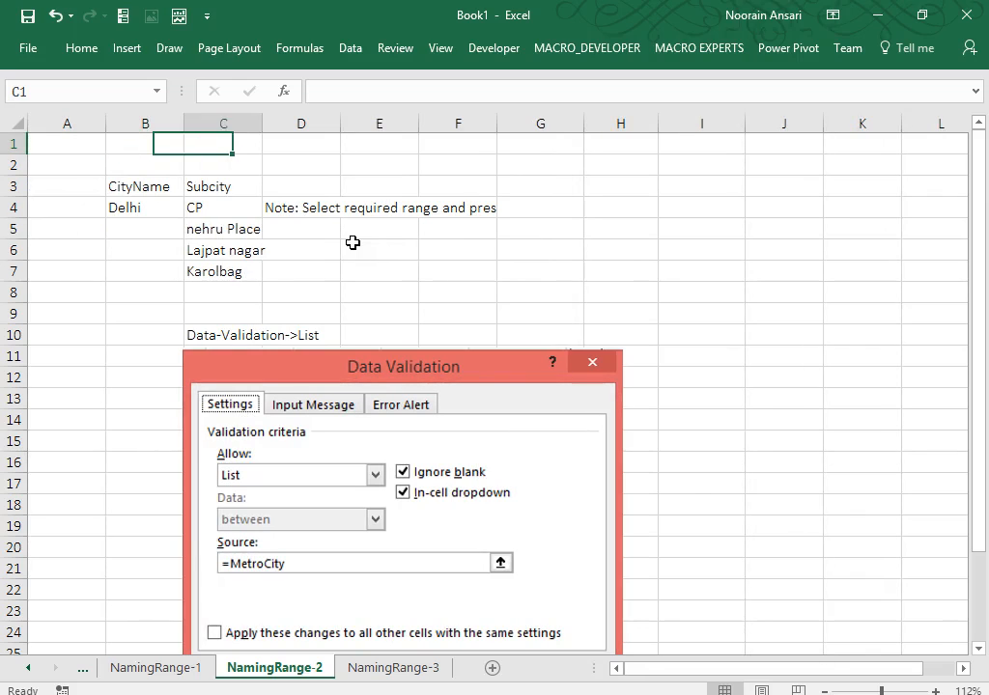
key("Right")
key("Right")
key("Right")
key("Right")
Give G1:K9 a dark font colour so the hidden city lists show.
key("shift+Down")
key("shift+Down")
key("shift+Down")
key("shift+Down")
key("shift+Down")
key("shift+Down")
key("shift+Down")
key("shift+Down")
key("shift+Right")
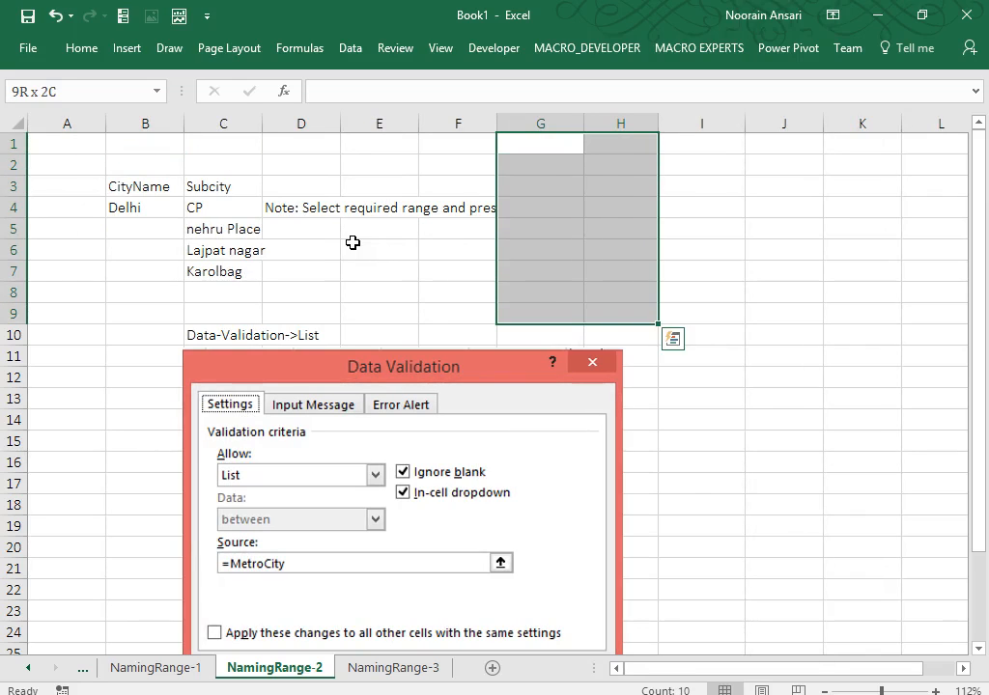
key("shift+Right")
key("shift+Right")
key("shift+Right")
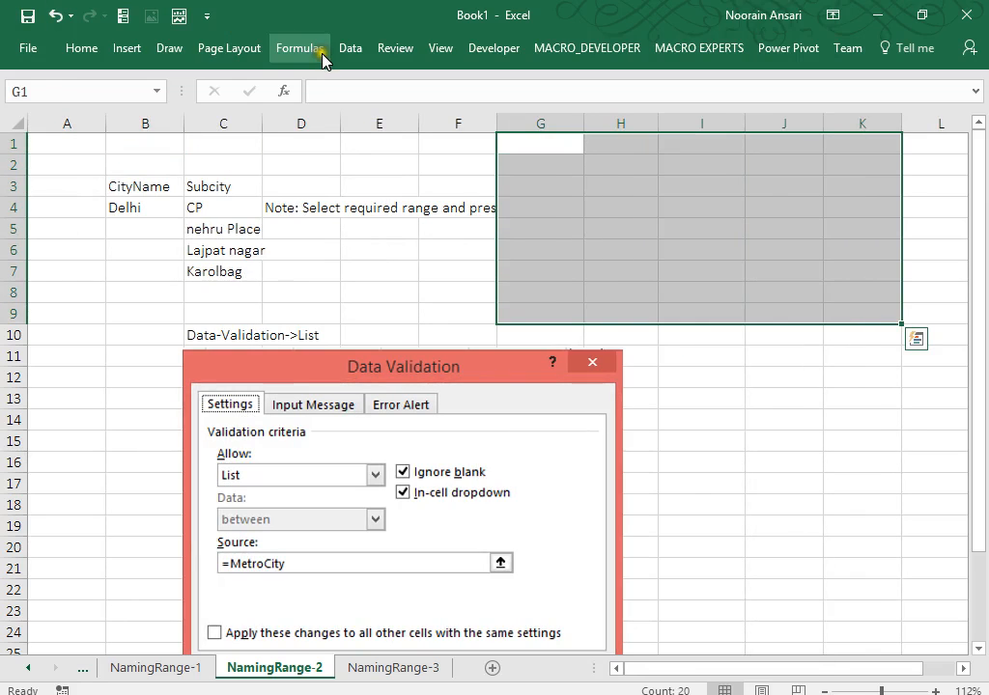
left_click(81, 47)
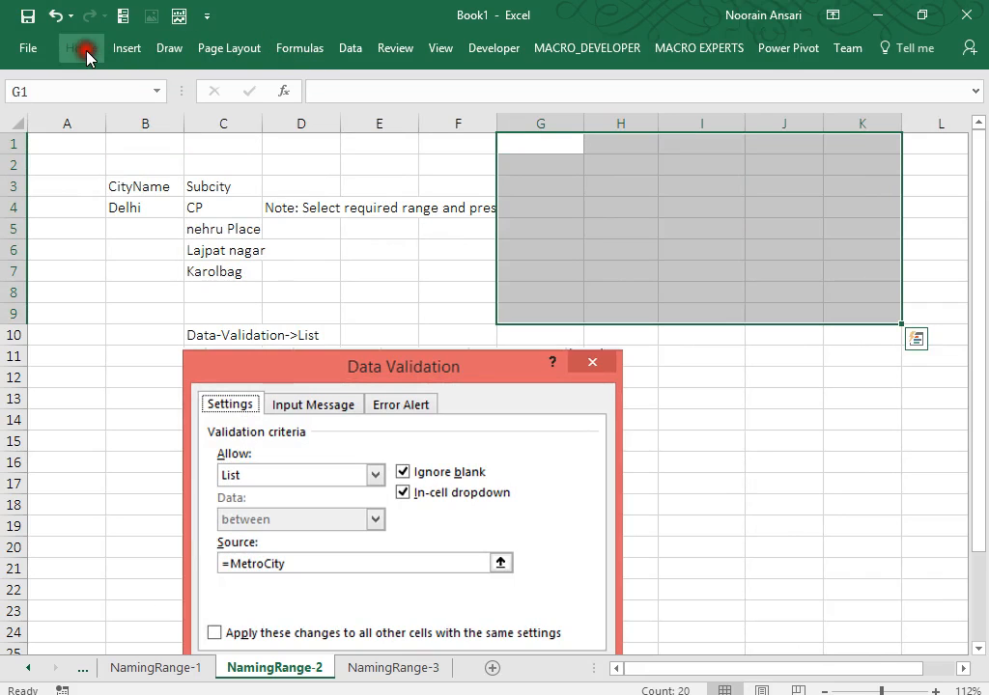
left_click(271, 115)
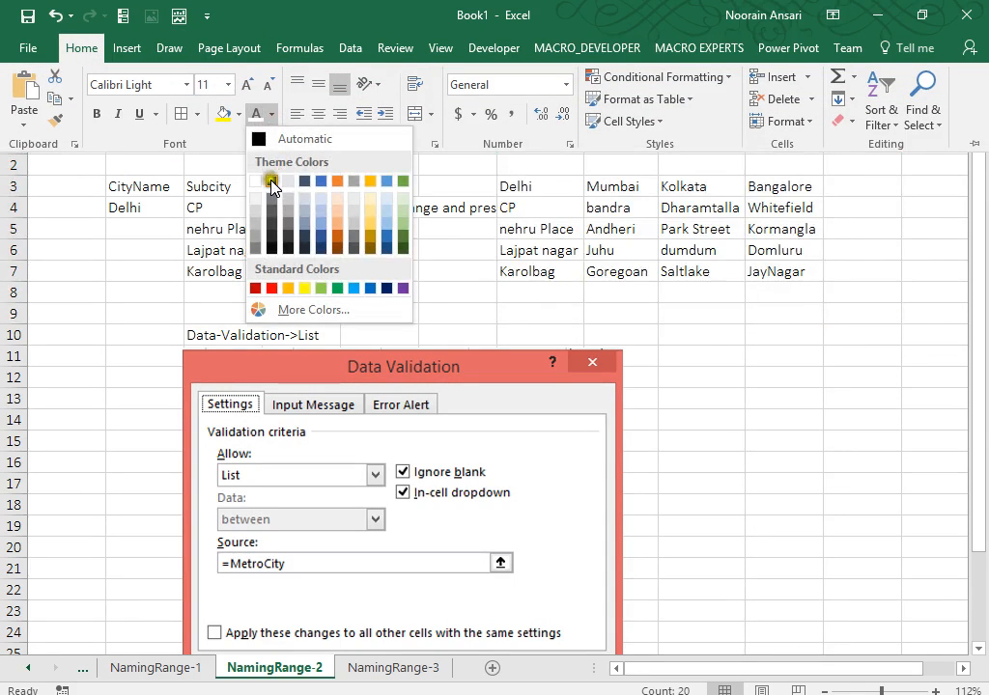
left_click(268, 182)
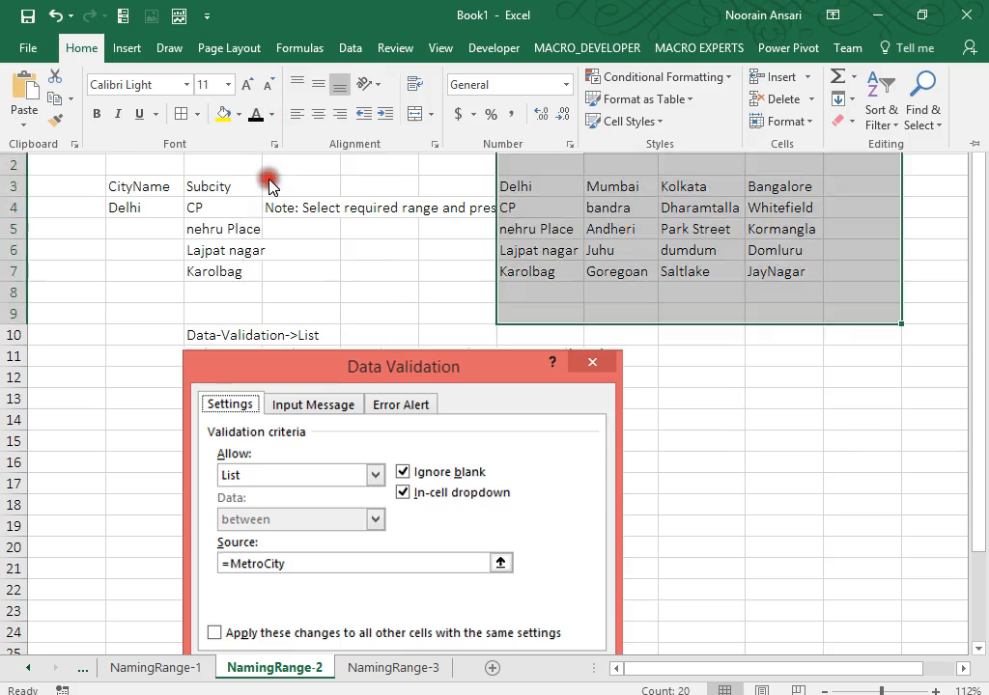
Turn G3:J7 into a table headed Delhi, Mumbai, Kolkata, Bangalore.
left_click(522, 184)
key("ctrl+shift+Right")
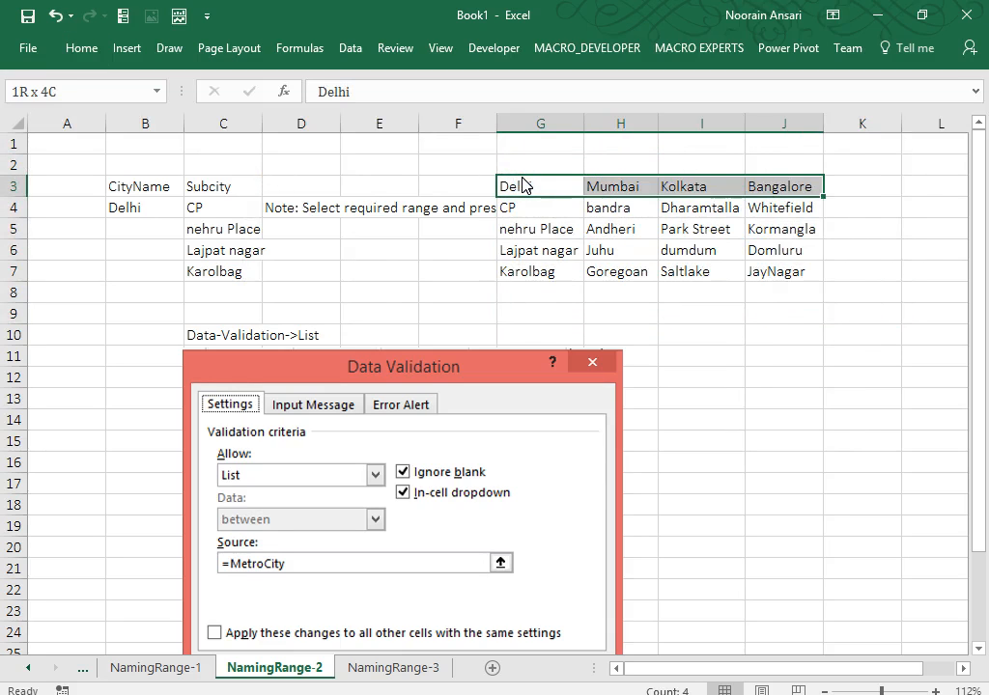
key("ctrl+shift+Down")
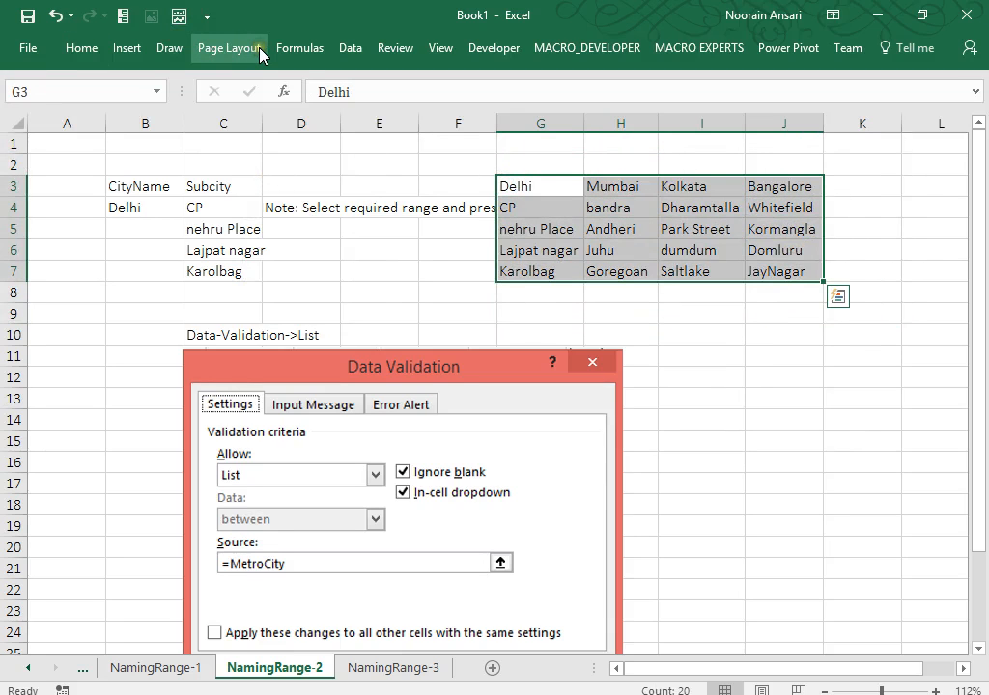
key("ctrl+t")
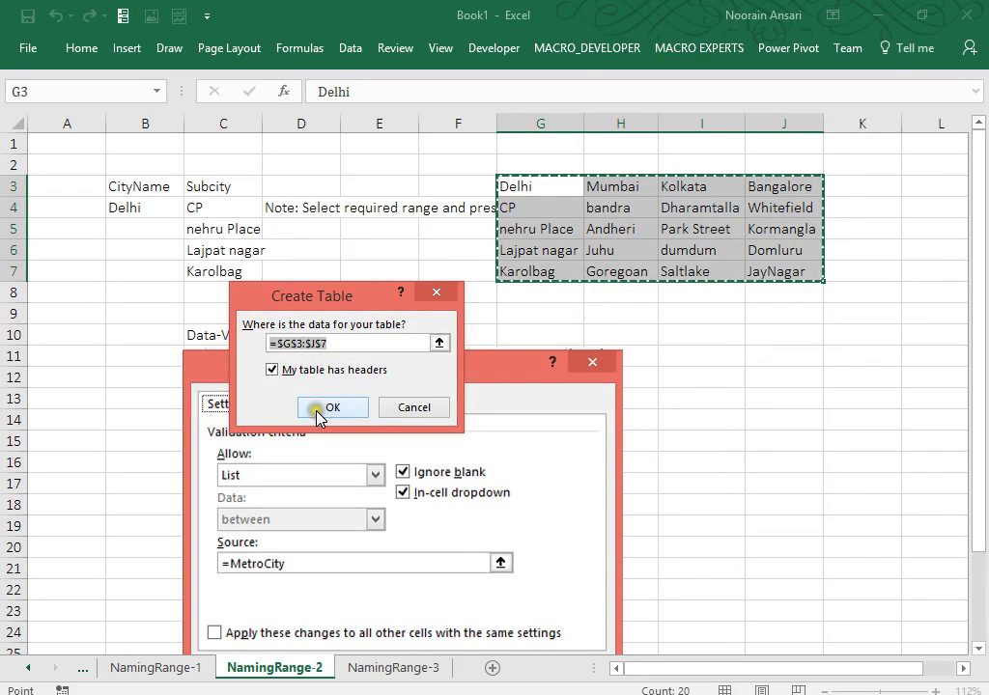
left_click(319, 408)
left_click(526, 287)
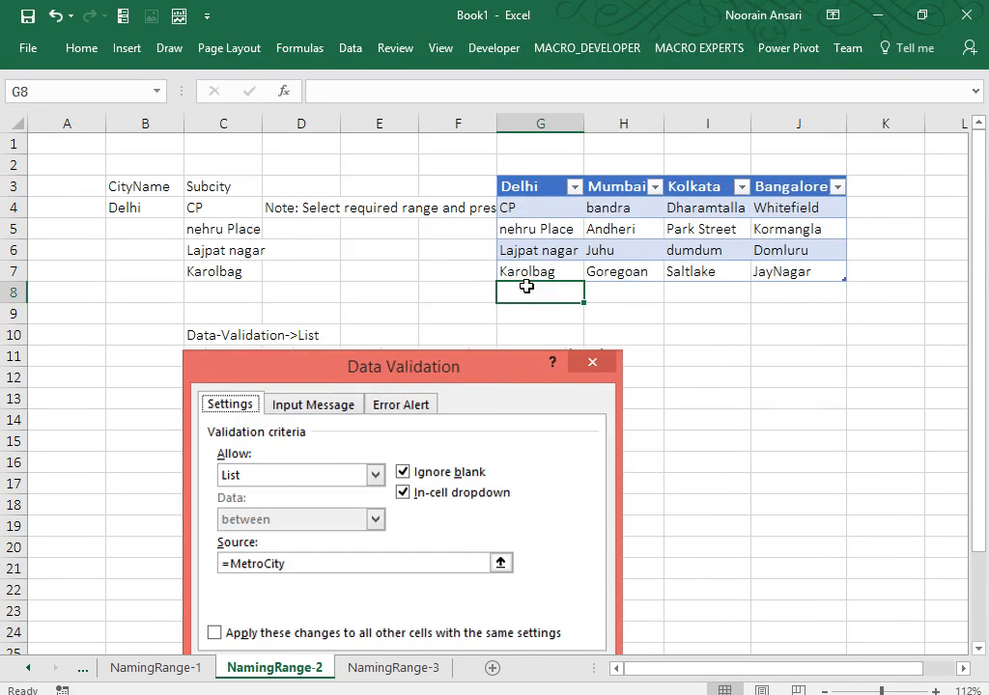
Add New Ashok Nagar in G8 under Delhi, extending the table.
left_click(149, 208)
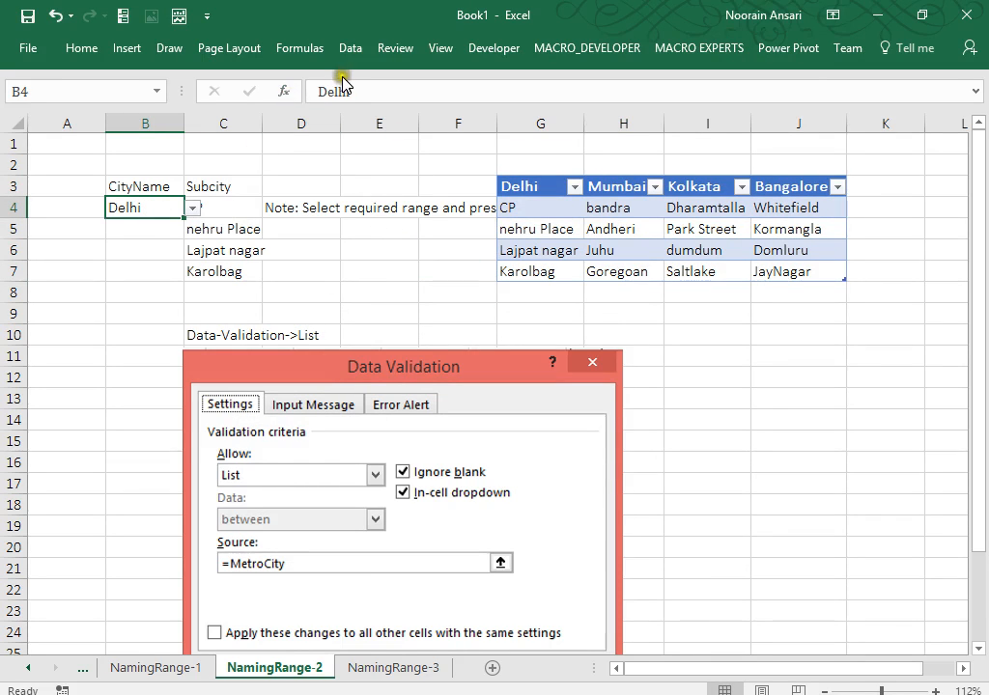
left_click(229, 210)
left_click(533, 287)
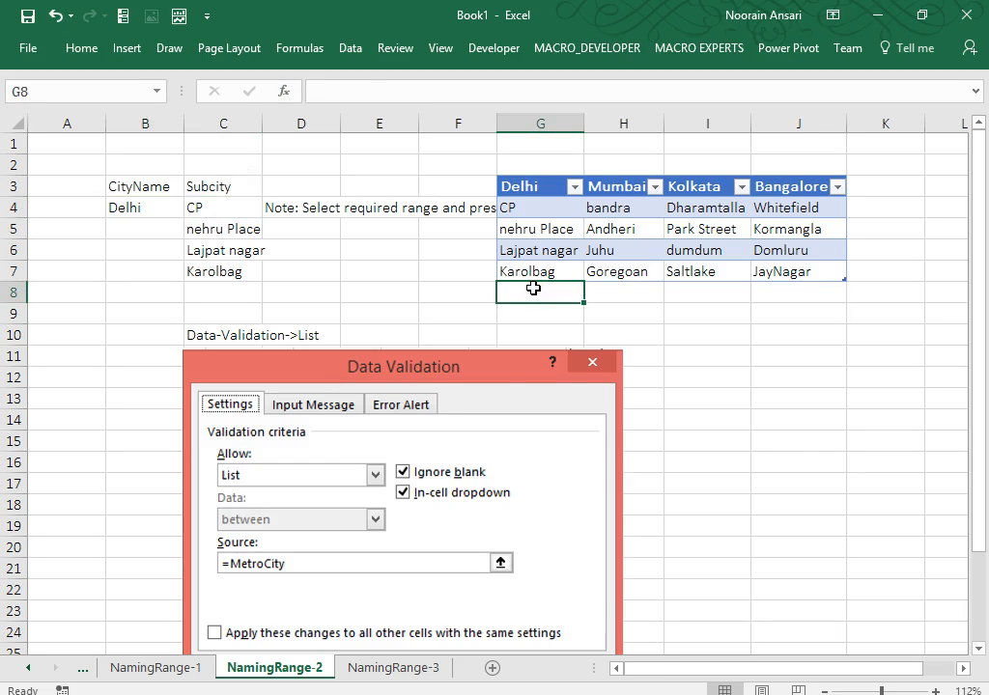
type("New Ashok N")
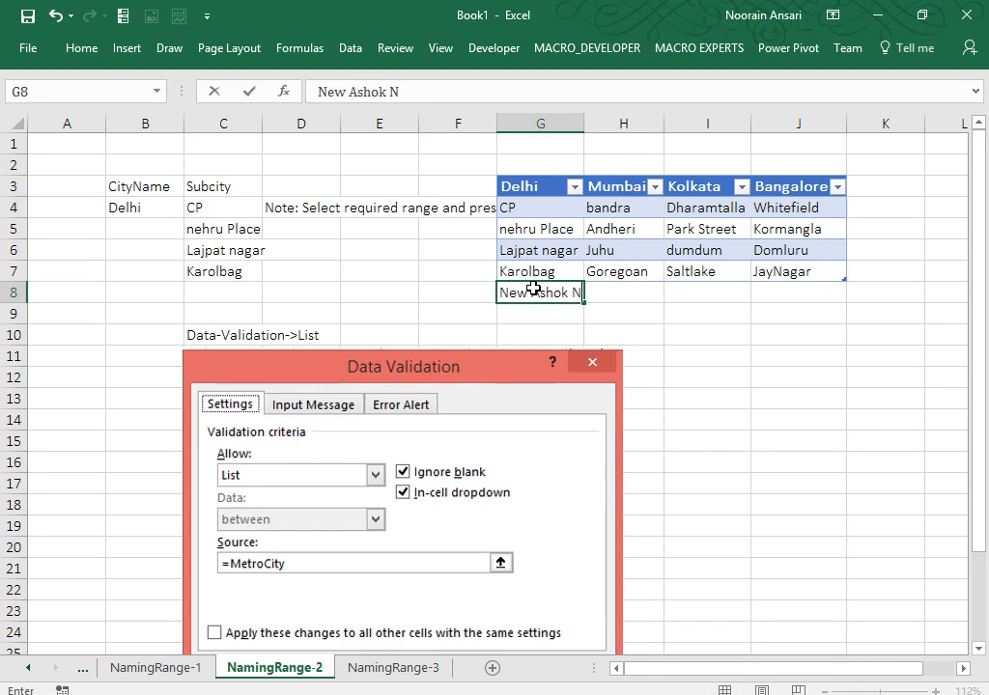
type("agar")
key("Return")
left_click(533, 287)
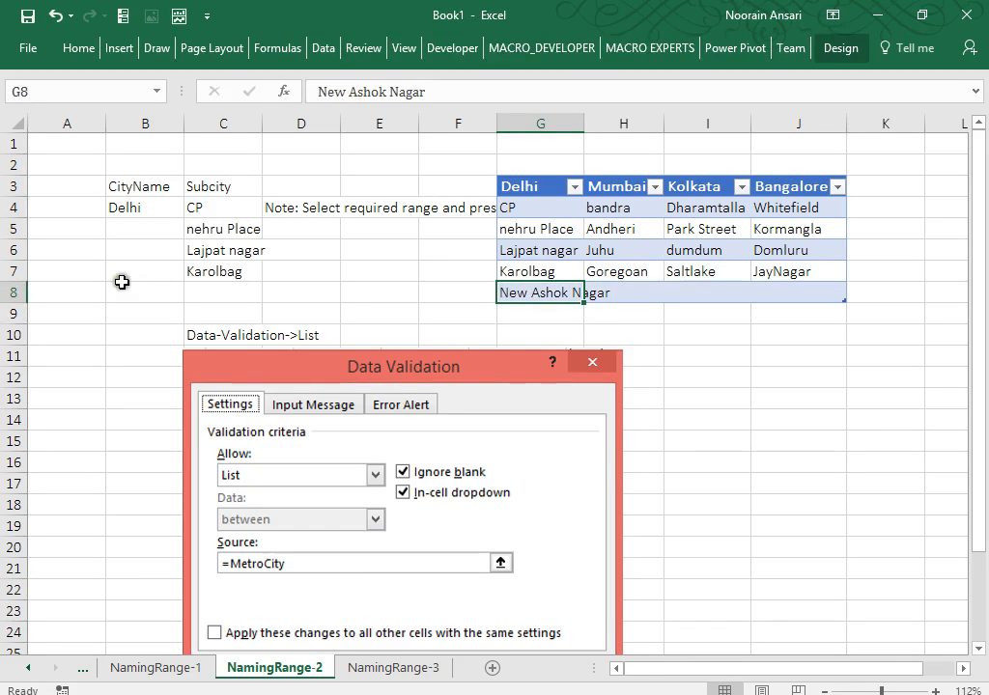
Re-enter the INDIRECT(B4) array formula across C4:C8 to list five subcities.
left_click(215, 207)
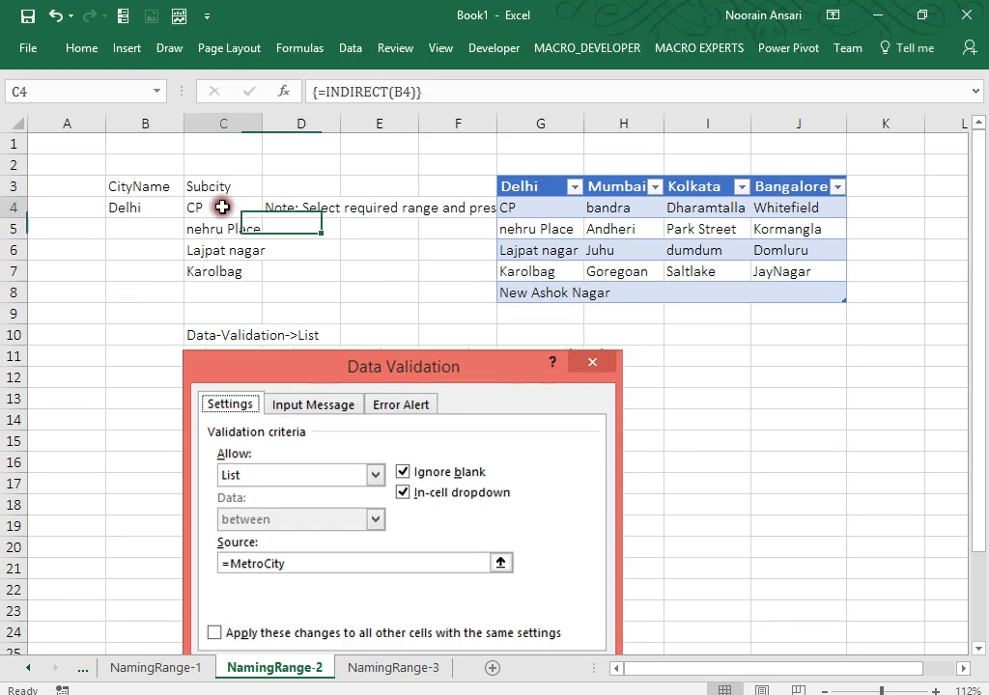
key("shift+Down")
key("shift+Down")
key("shift+Down")
key("shift+Down")
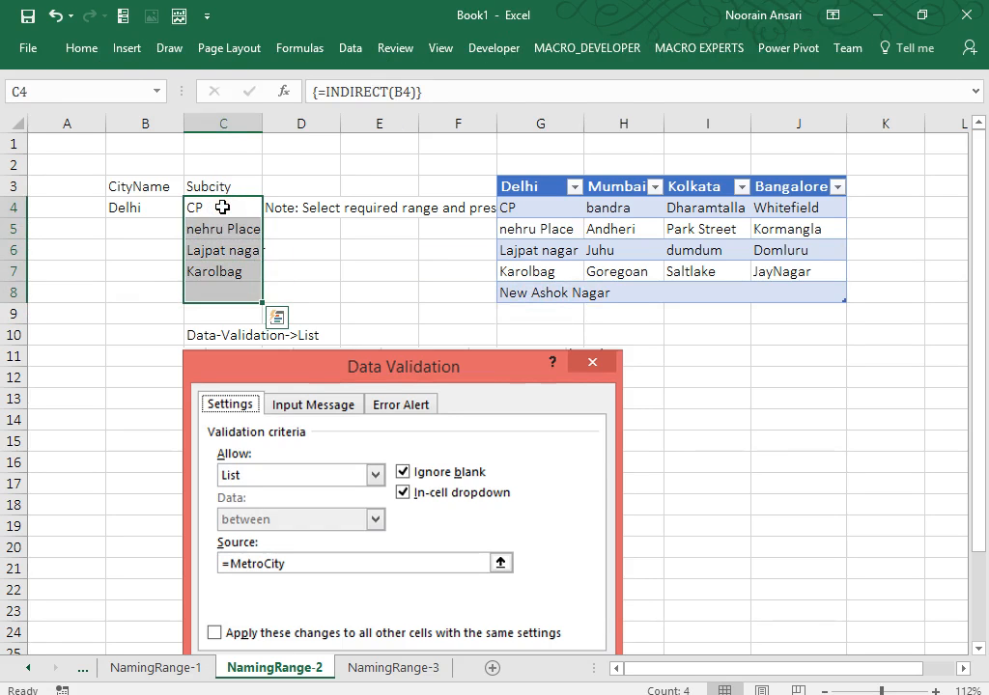
key("Right")
key("Right")
key("Right")
key("Right")
key("shift+Down")
key("shift+Down")
key("shift+Down")
key("shift+Down")
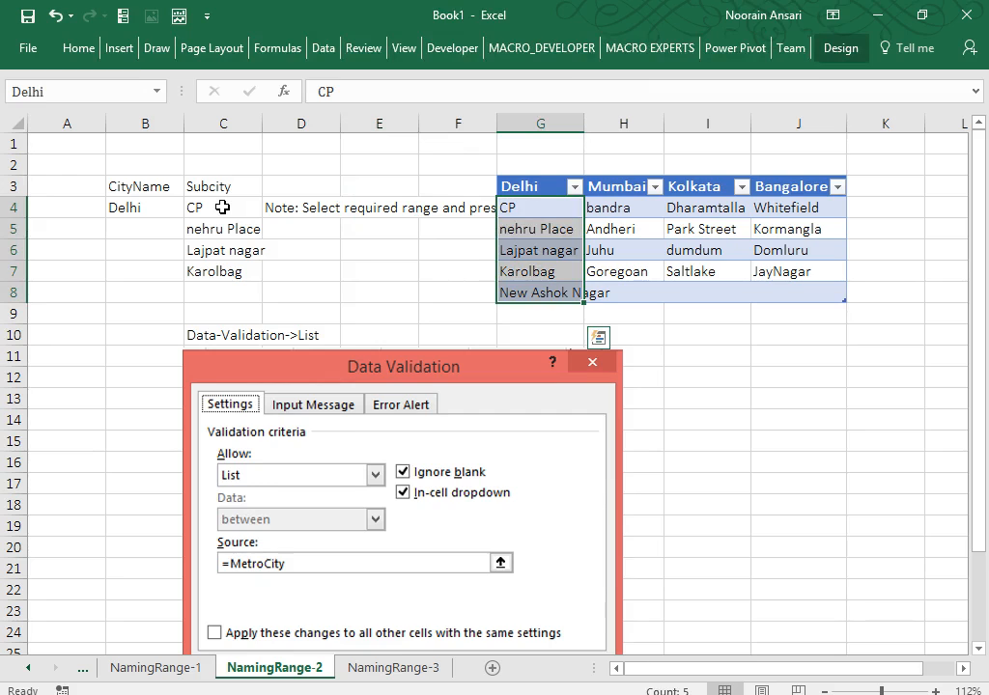
key("Left")
key("Right")
key("shift+Down")
key("shift+Down")
key("shift+Down")
key("shift+Down")
key("Left")
key("Left")
key("Left")
key("Left")
key("shift+Down")
key("shift+Down")
key("shift+Down")
key("shift+Down")
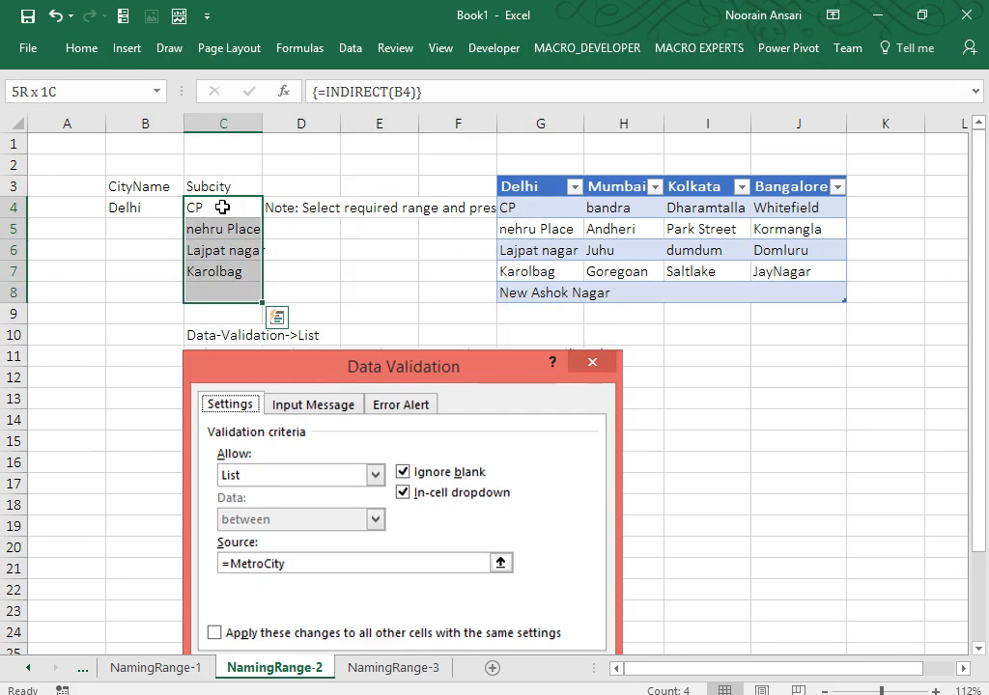
key("F2")
key("ctrl+shift+Return")
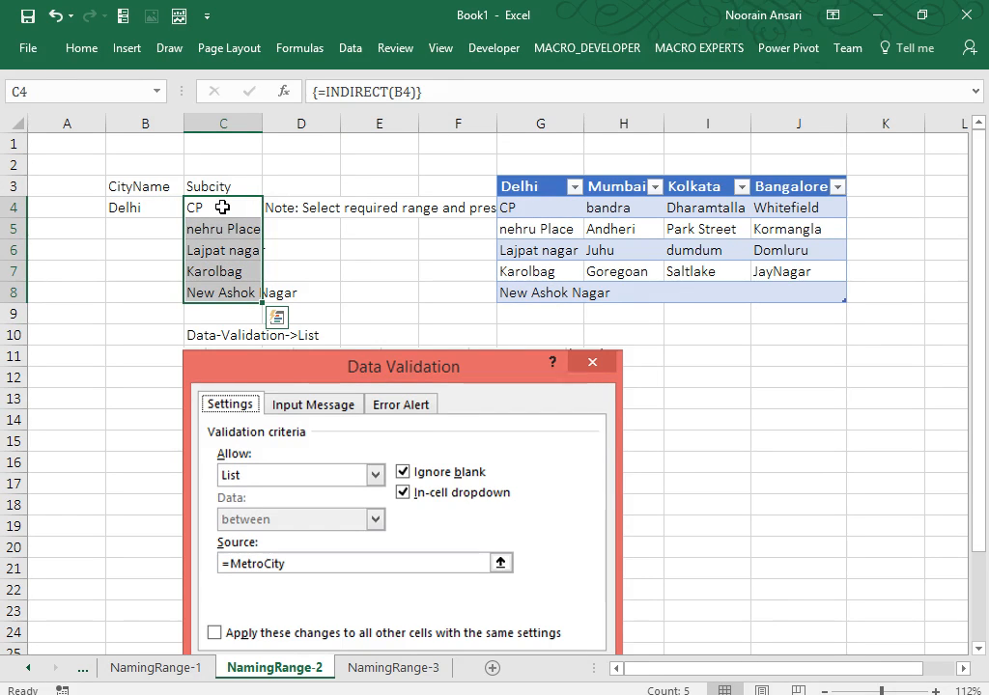
key("Right")
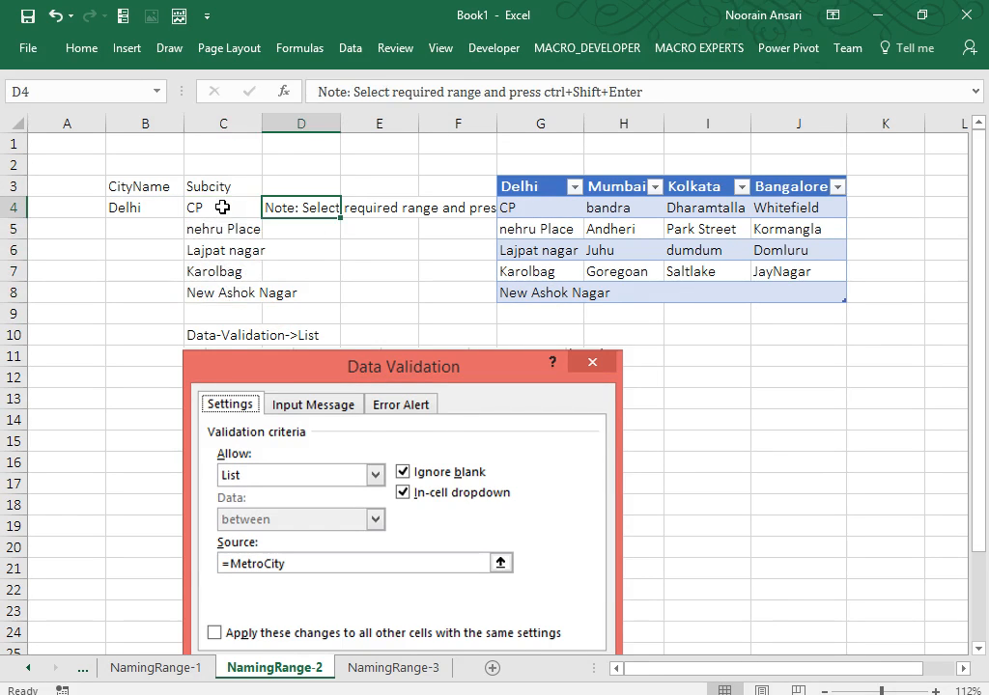
On NamingRange-3, confirm S4's subcity dropdown now includes New Ashok Nagar.
left_click(378, 669)
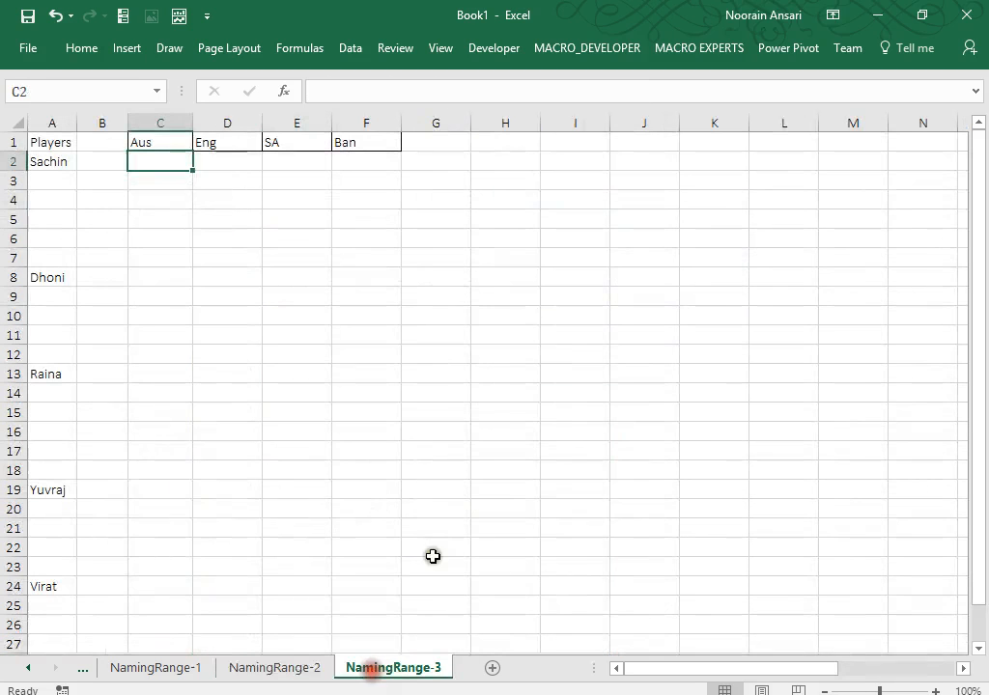
key("Right")
key("Right")
key("Right")
key("Right")
key("Right")
key("Right")
key("Right")
key("Right")
key("Right")
key("Right")
key("Right")
key("Right")
key("Right")
key("Right")
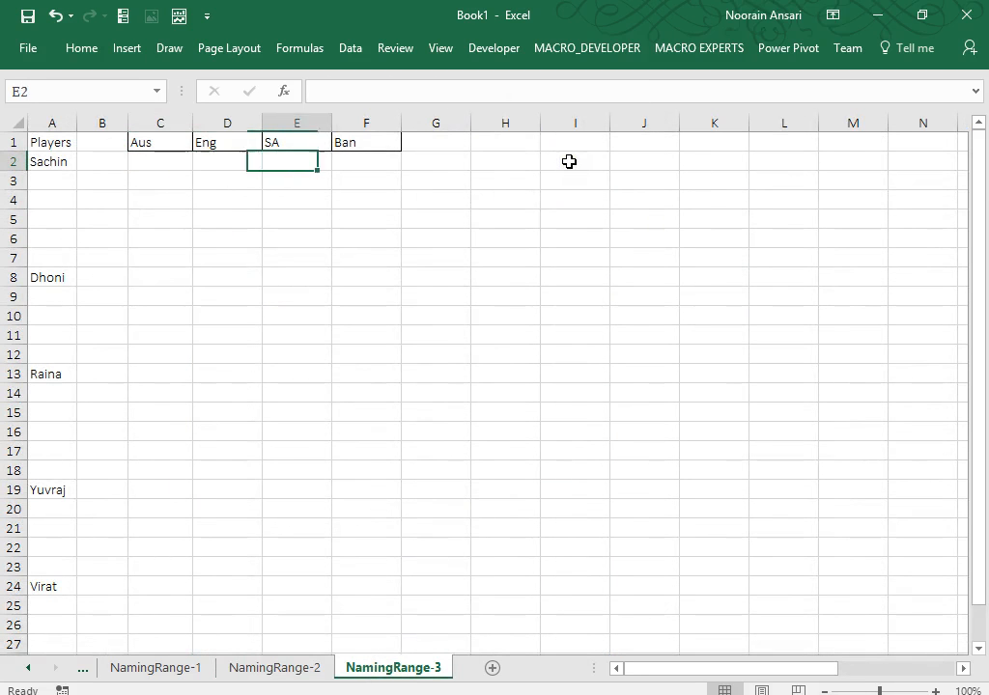
key("Right")
key("Right")
key("Right")
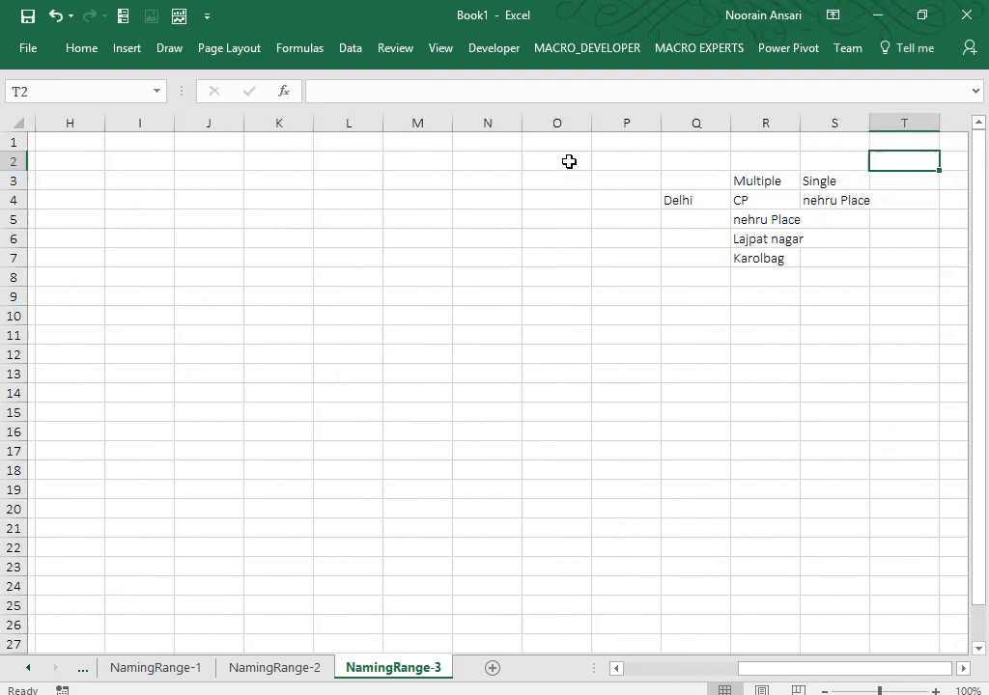
key("Down")
key("Left")
key("Left")
key("Down")
key("Right")
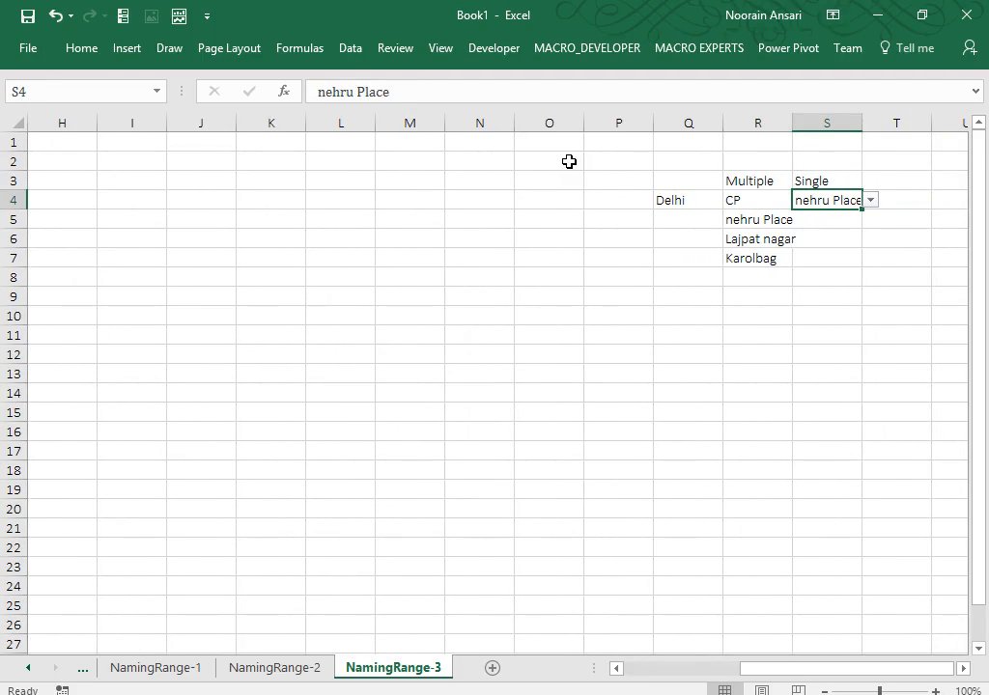
key("alt+Down")
key("Down")
key("Down")
key("Down")
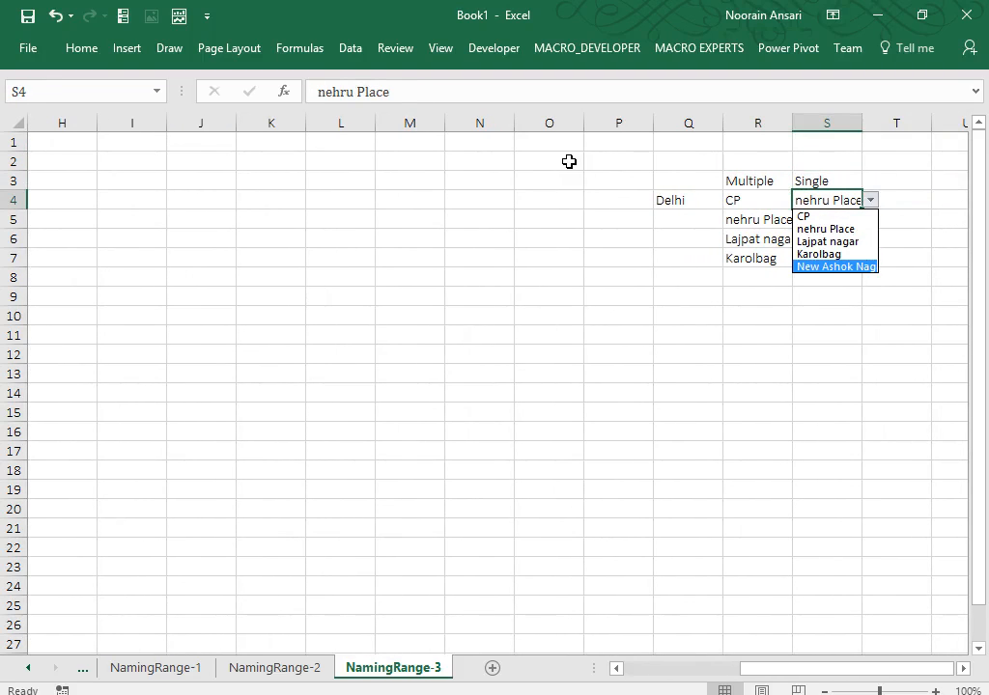
key("Escape")
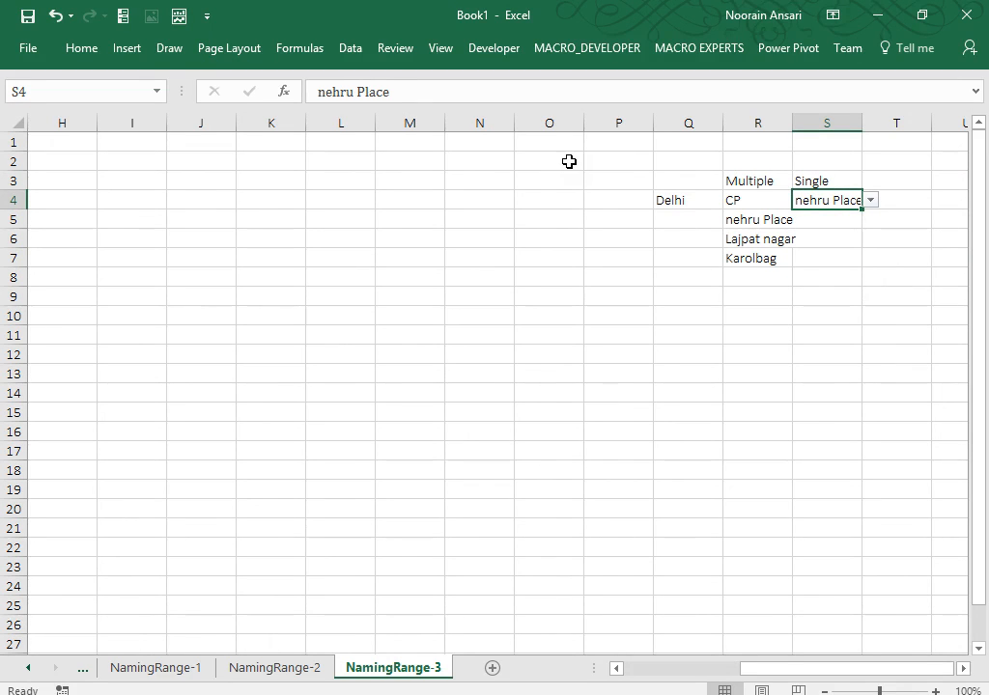
Return to cell A1 showing the Players list and Aus, Eng, SA, Ban headers.
left_click(718, 195)
left_click(273, 669)
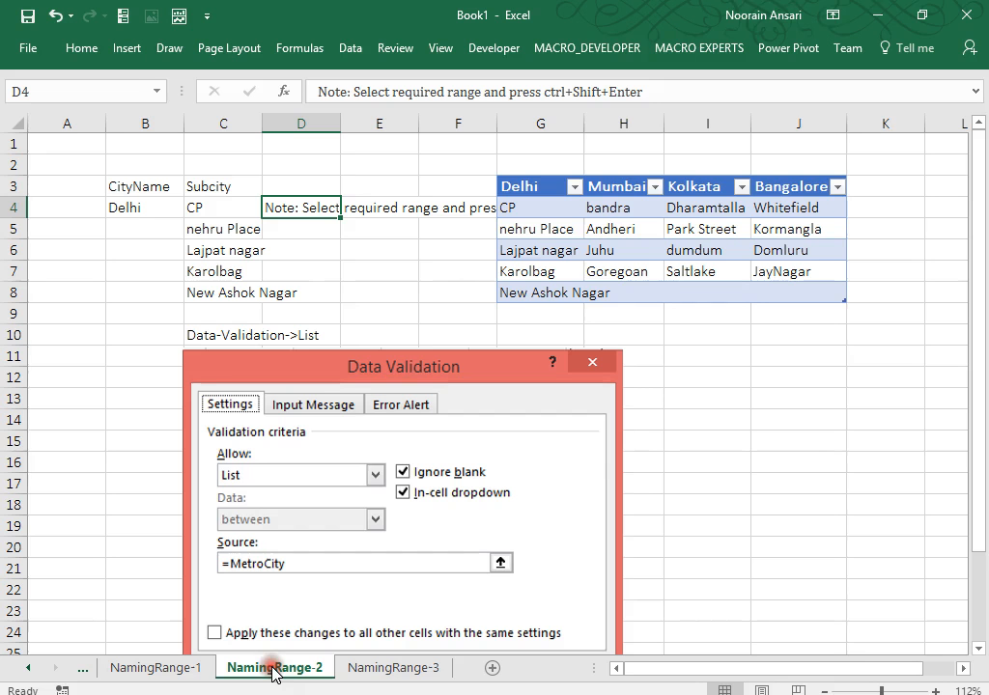
left_click(365, 668)
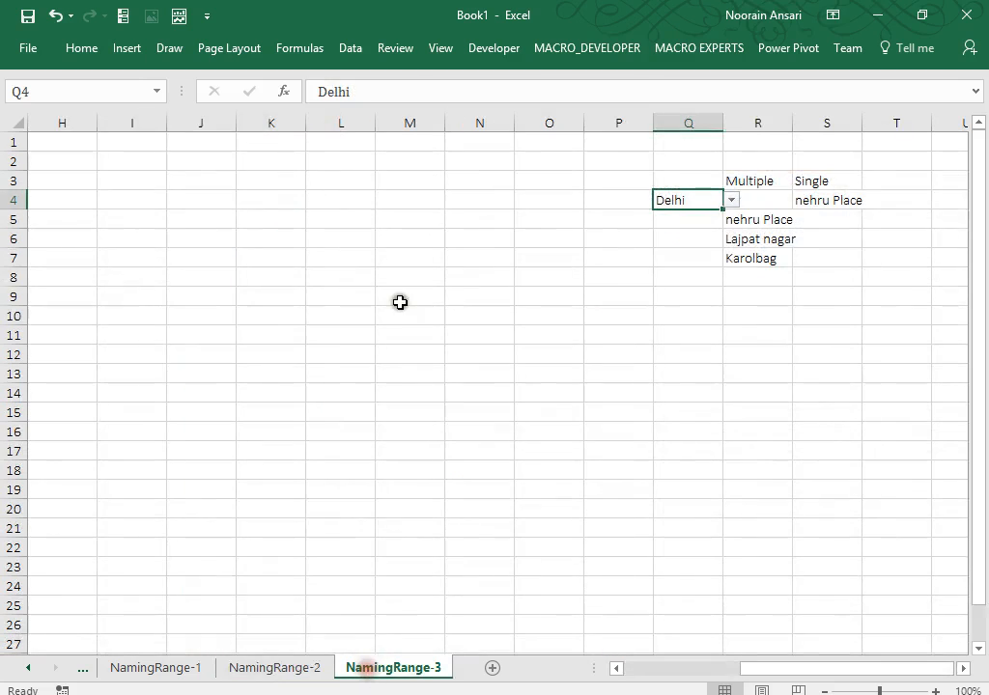
left_click(370, 338)
key("ctrl+Up")
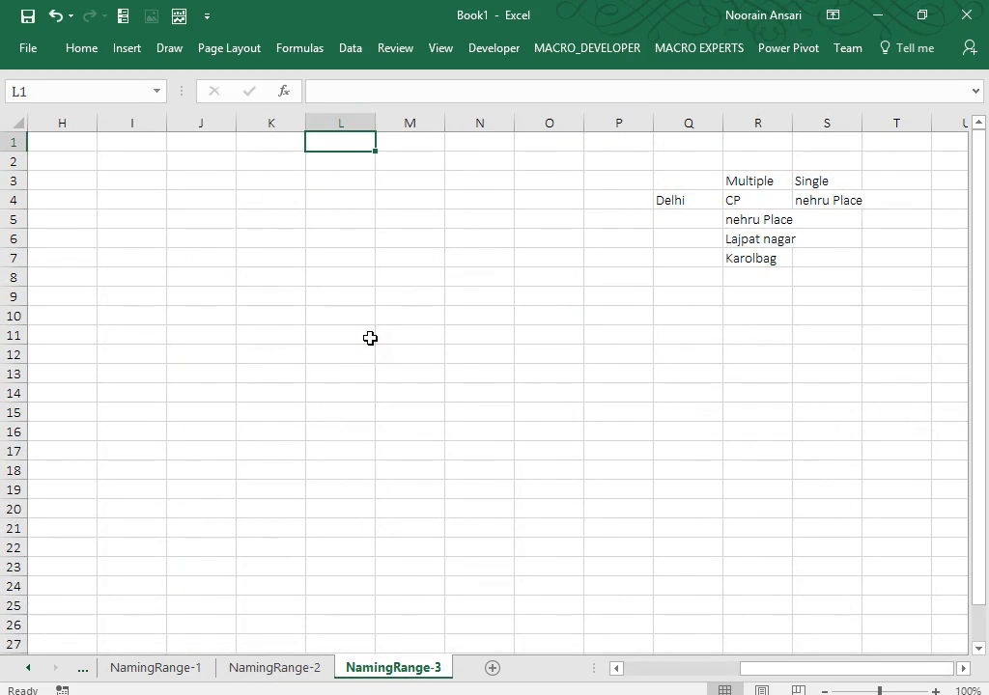
key("ctrl+Left")
key("ctrl+Left")
key("ctrl+Left")
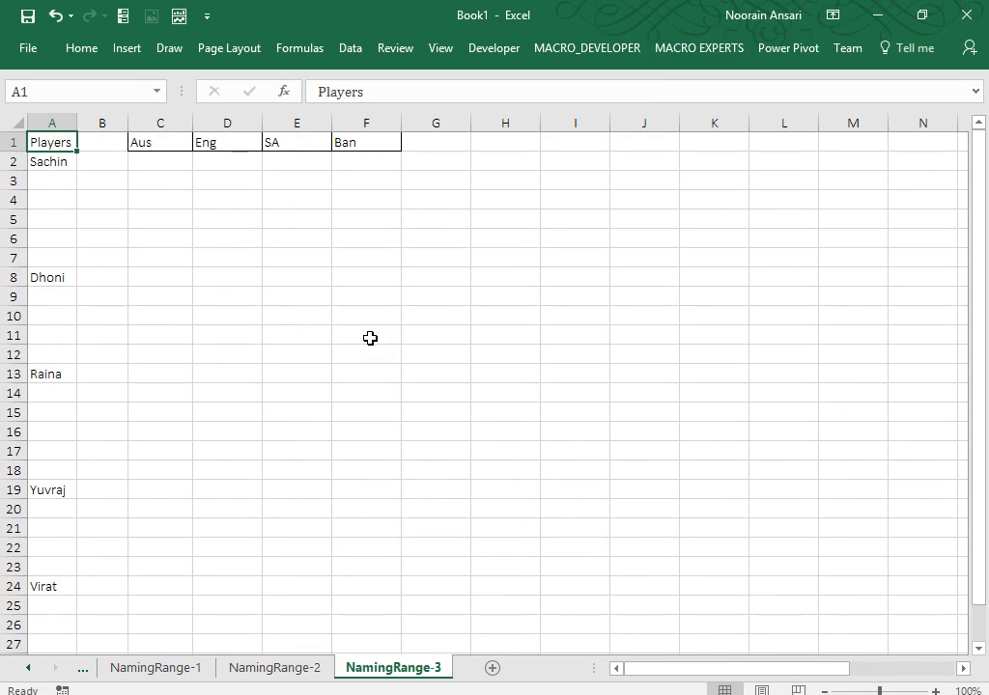
Enter =RANDBETWEEN(1,100) in C2 and fill it across C2:F5.
left_click(161, 157)
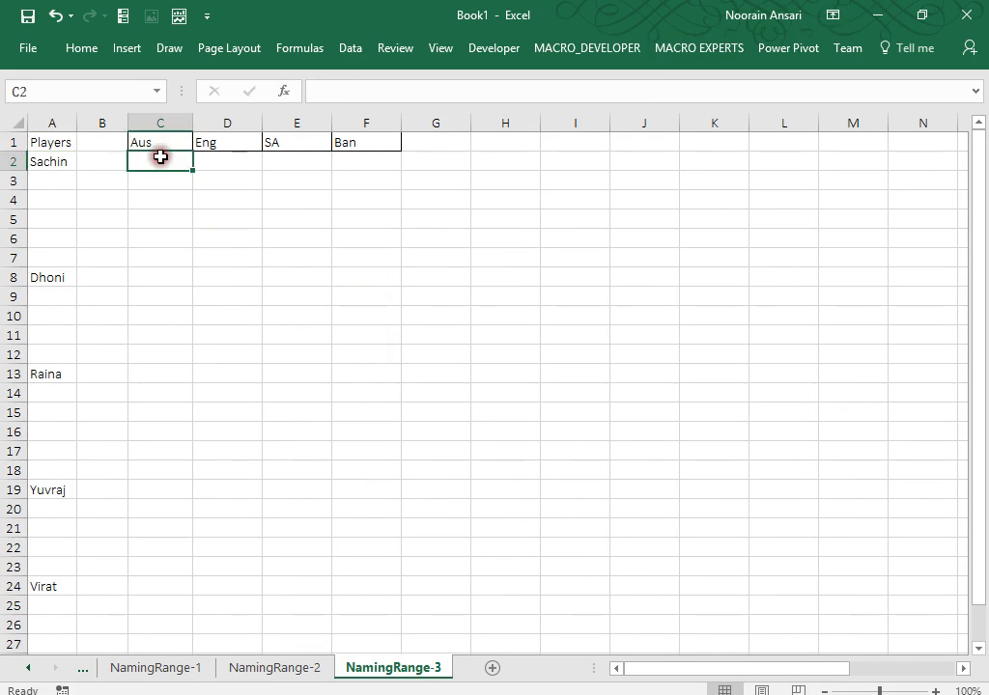
type("=rand")
key("Down")
key("Tab")
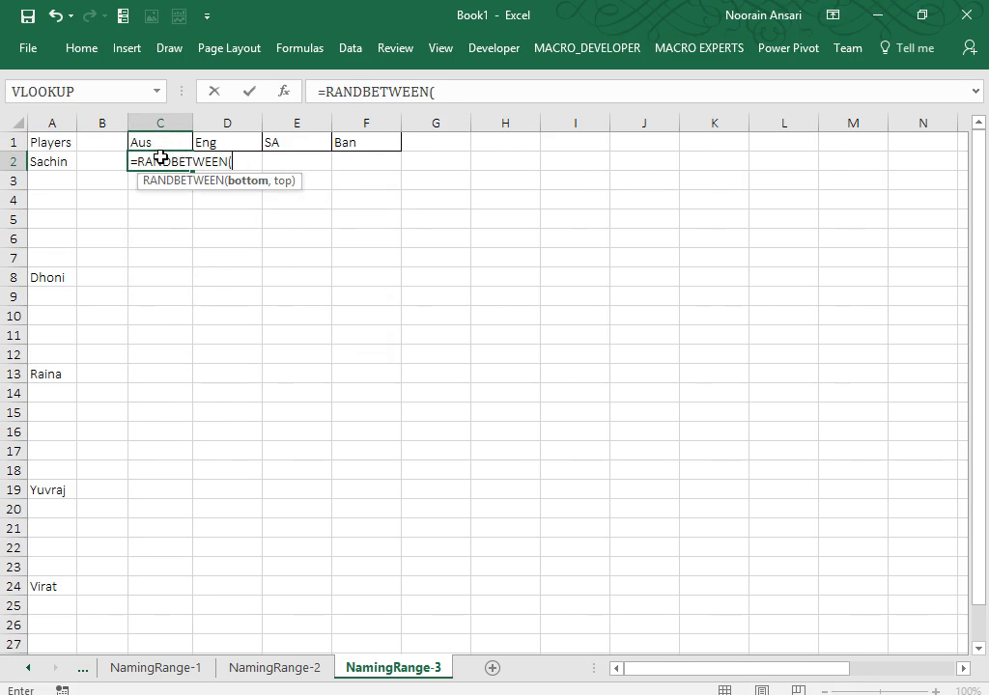
type("1,100")
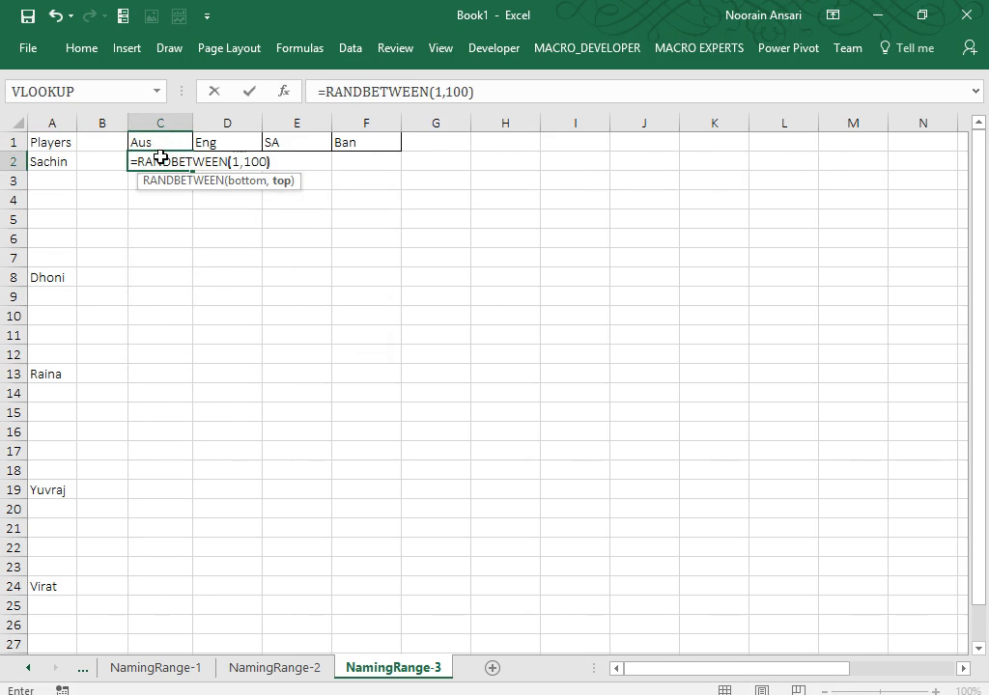
key("Return")
left_click_drag(161, 157, 161, 219)
key("ctrl+d")
key("shift+Right")
key("shift+Right")
key("shift+Right")
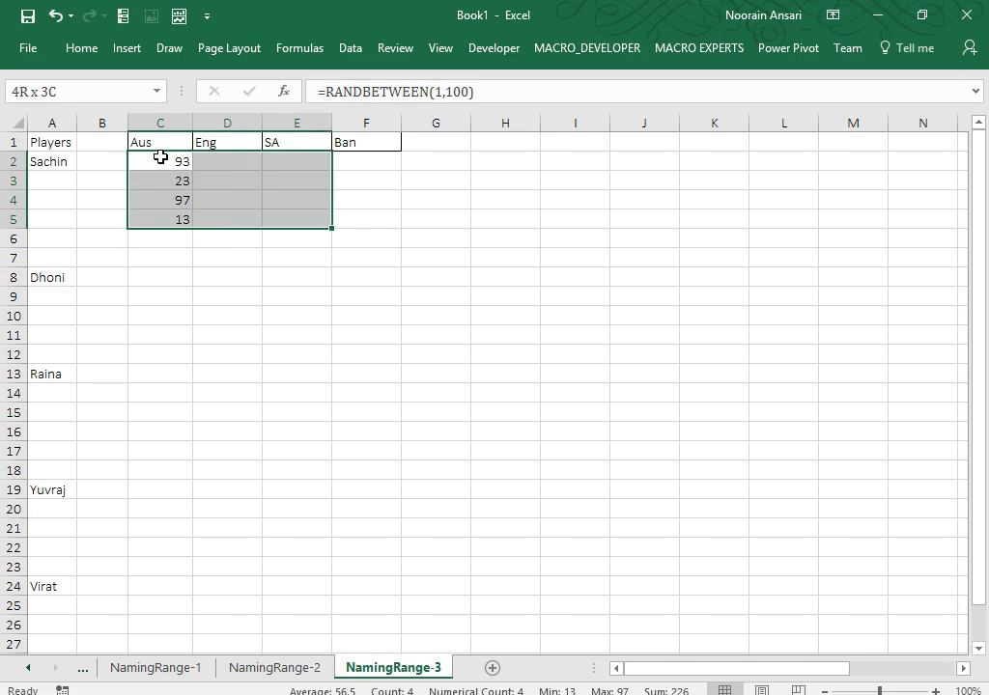
key("ctrl+r")
Copy the C2:F5 block into each player's rows: C8, C13, C19, C24 and C29.
left_click(161, 156)
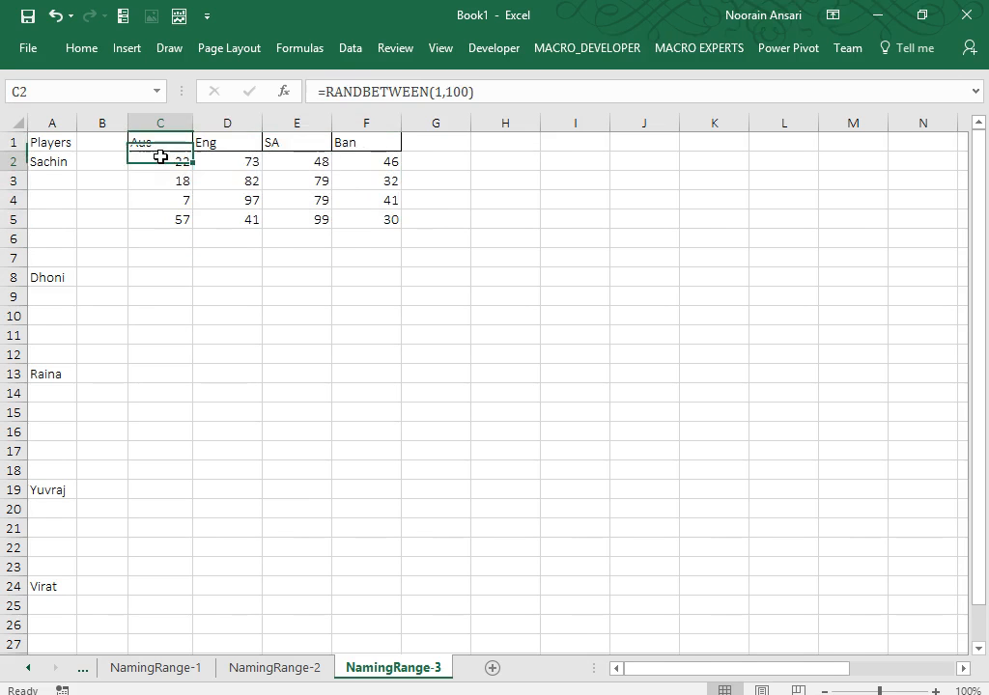
key("shift+Right")
key("shift+Right")
key("shift+Right")
key("shift+Down")
key("shift+Down")
key("shift+Down")
key("ctrl+c")
key("Down")
key("Down")
key("Down")
key("Down")
key("Down")
key("Down")
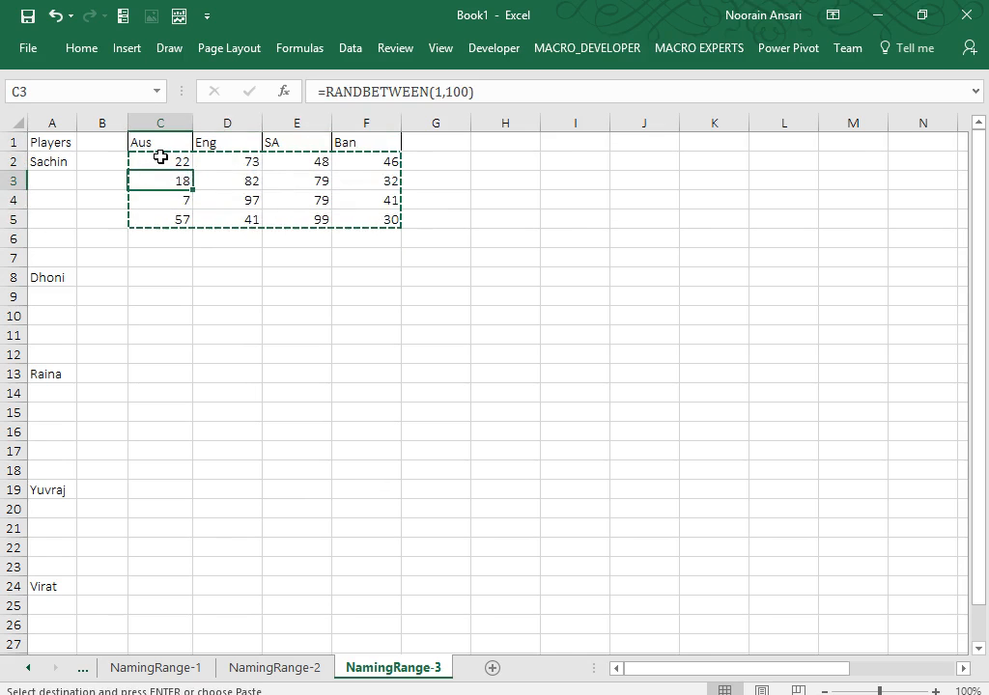
key("ctrl+v")
key("Down")
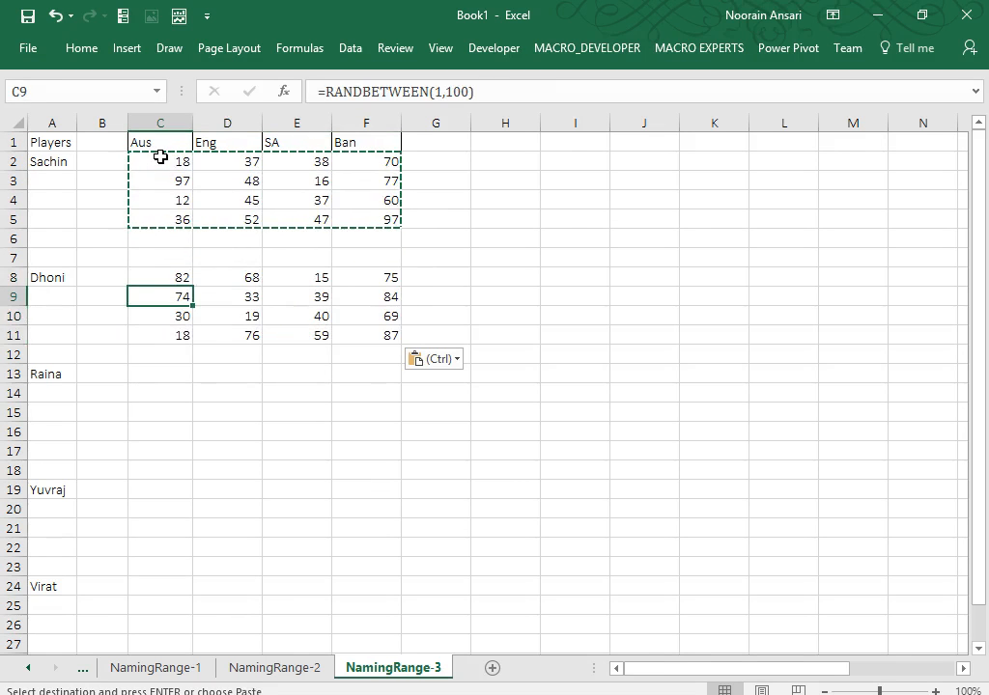
key("Down")
key("Down")
key("Down")
key("Down")
key("Down")
key("Up")
key("ctrl+v")
key("Down")
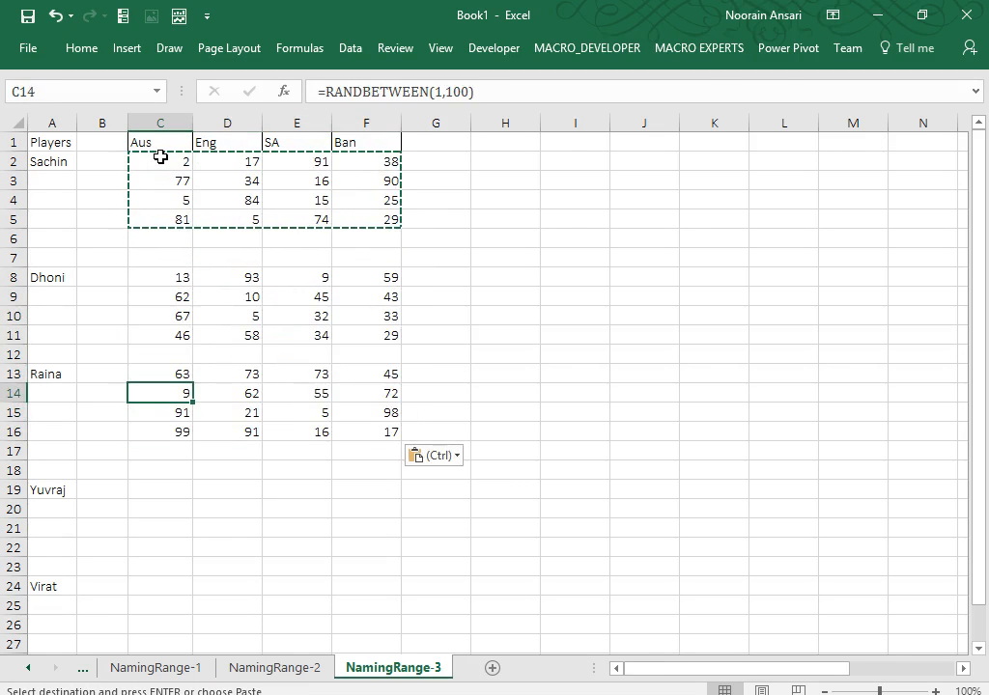
key("Down")
key("Down")
key("Down")
key("Down")
key("Down")
key("ctrl+v")
key("Down")
key("Down")
key("Down")
key("Down")
key("Down")
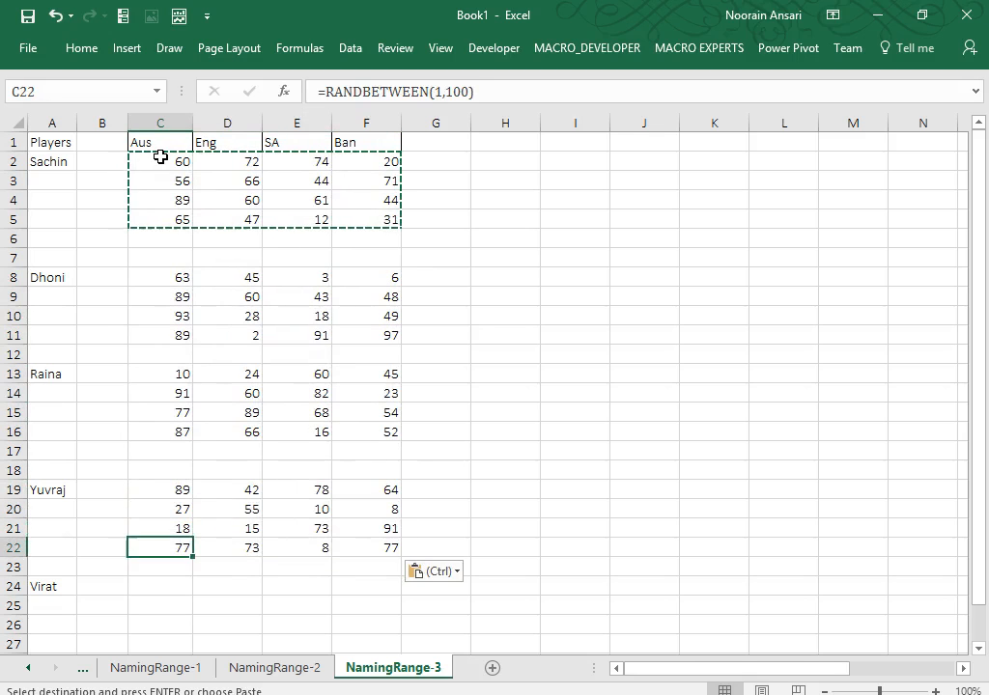
key("ctrl+v")
key("Down")
key("Down")
key("Down")
key("Down")
key("Down")
key("Down")
key("Down")
key("Down")
key("Down")
key("Down")
key("Down")
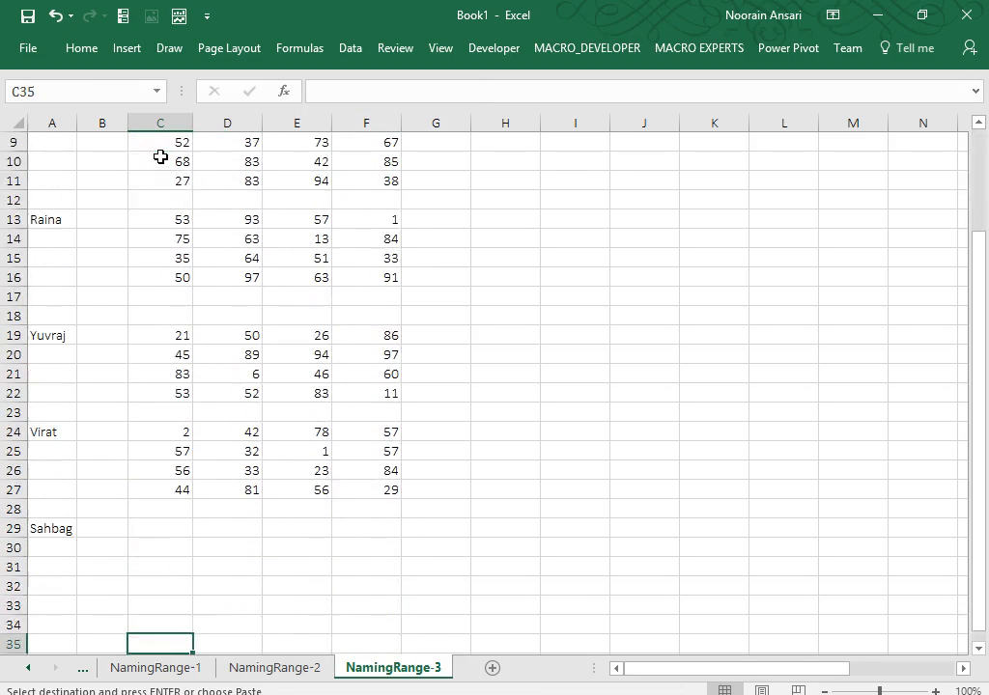
key("Up")
key("Up")
key("Up")
key("Up")
key("Up")
key("Up")
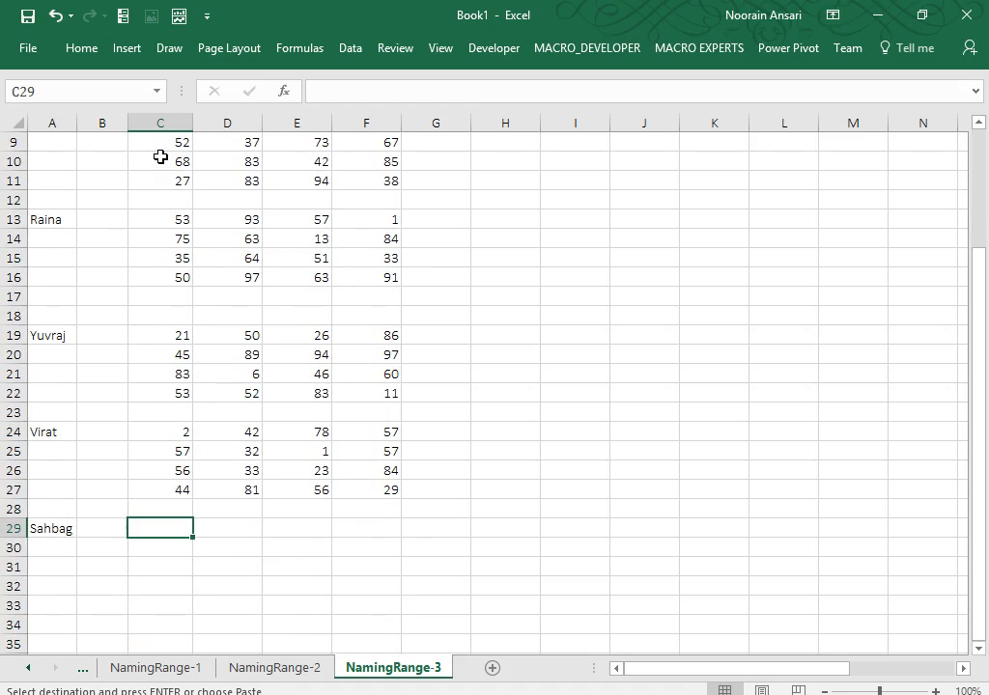
key("ctrl+v")
key("Up")
key("Up")
key("Up")
key("Up")
key("Up")
key("Up")
key("Up")
key("Up")
key("Up")
key("Up")
key("Up")
key("Up")
key("Up")
key("Up")
key("Up")
key("Up")
key("Up")
key("Up")
key("Up")
key("Up")
key("Up")
key("Up")
key("Up")
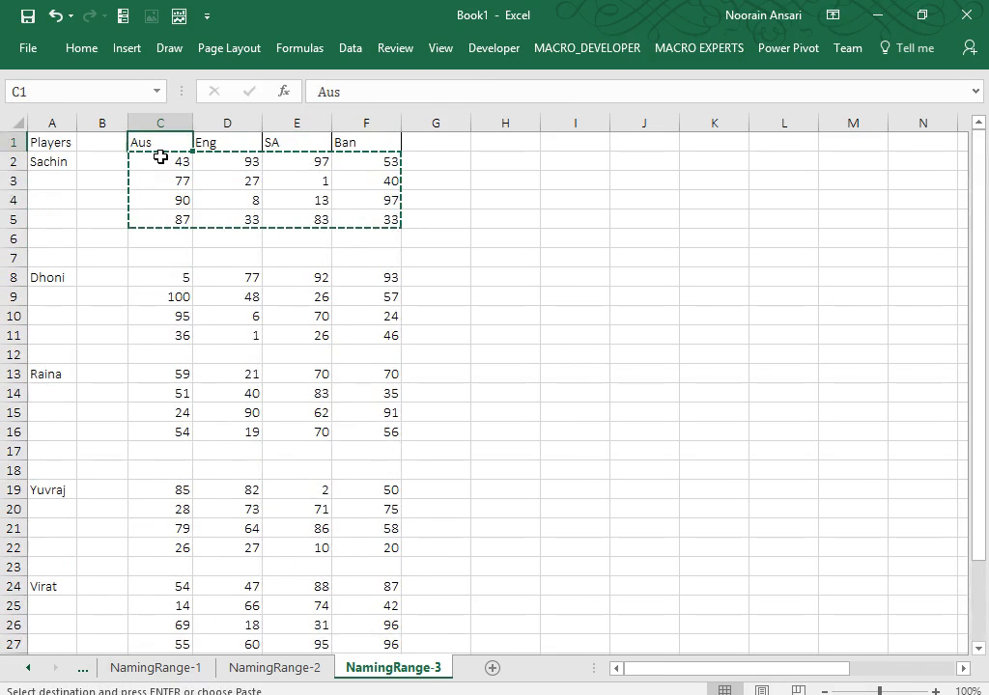
Replace the formulas in C2:F32 with their values via Paste Special > Values.
key("Down")
key("shift+Right")
key("shift+Right")
key("shift+Right")
key("shift+Down")
key("shift+Down")
key("shift+Down")
key("shift+Down")
key("shift+Down")
key("shift+Down")
key("shift+Down")
key("shift+Down")
key("shift+Down")
key("shift+Down")
key("shift+Down")
key("shift+Down")
key("shift+Down")
key("shift+Down")
key("shift+Down")
key("shift+Down")
key("shift+Down")
key("shift+Down")
key("shift+Down")
key("shift+Down")
key("shift+Down")
key("shift+Down")
key("shift+Down")
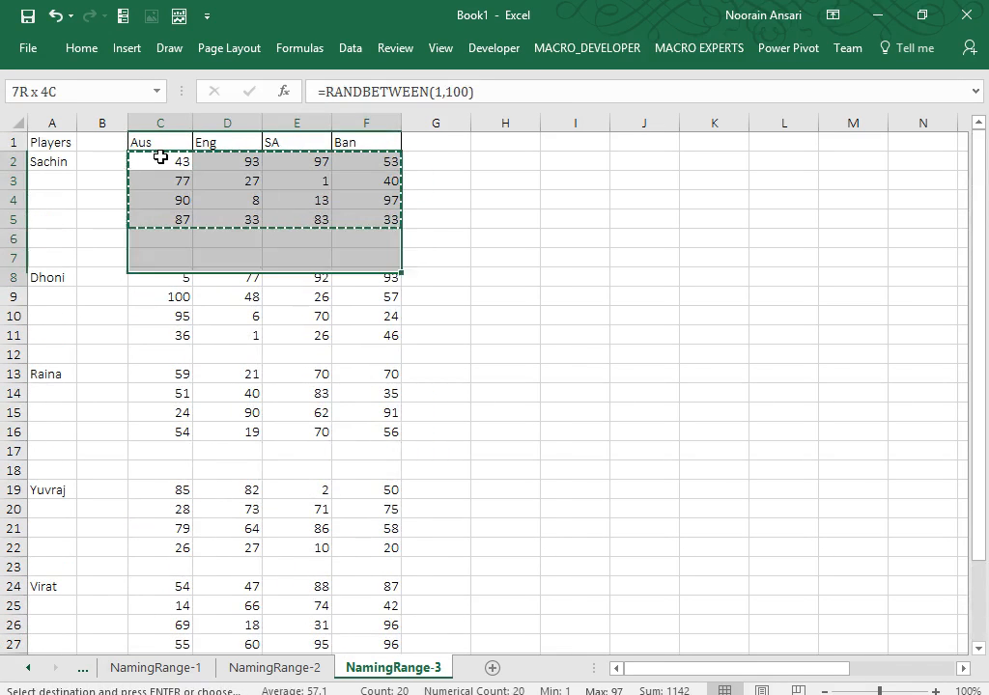
key("shift+Down")
key("shift+Down")
key("shift+Down")
key("shift+Down")
key("shift+Down")
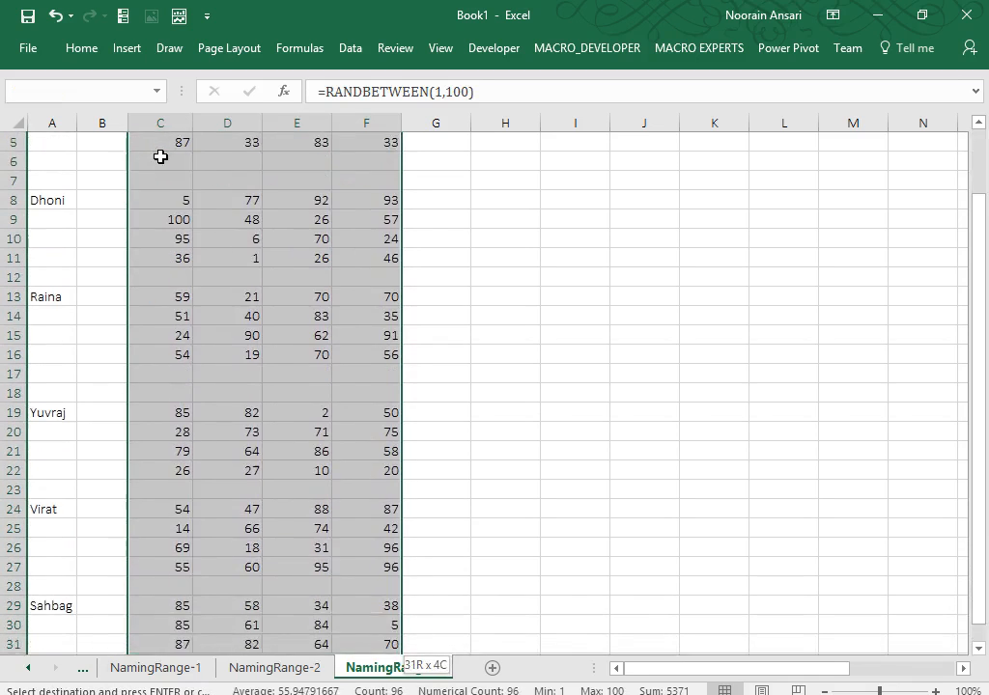
key("ctrl+shift+Down")
key("ctrl+shift+Up")
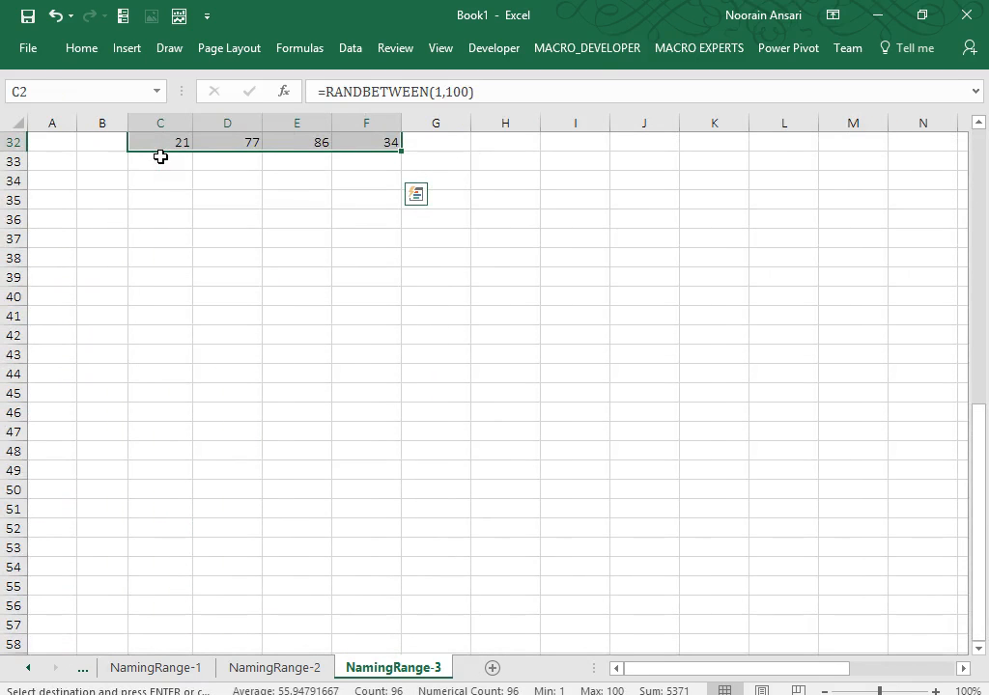
key("ctrl+c")
key("alt+e")
key("s")
key("v")
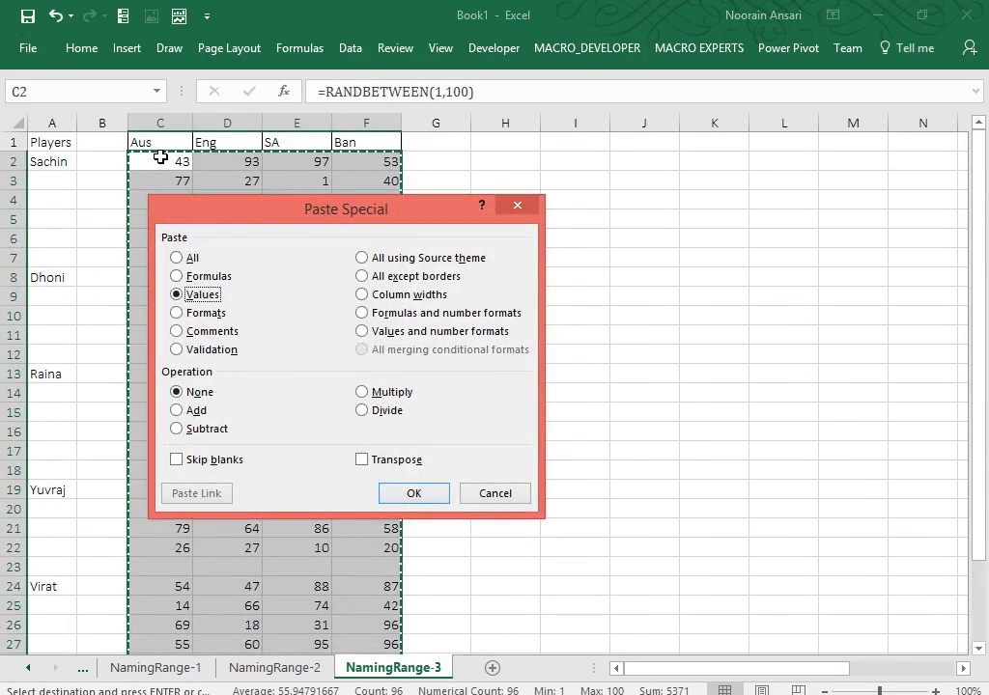
key("Return")
key("Escape")
Select the first player's block C2:F5 to check the fixed scores.
left_click(160, 157)
key("ctrl+shift+Right")
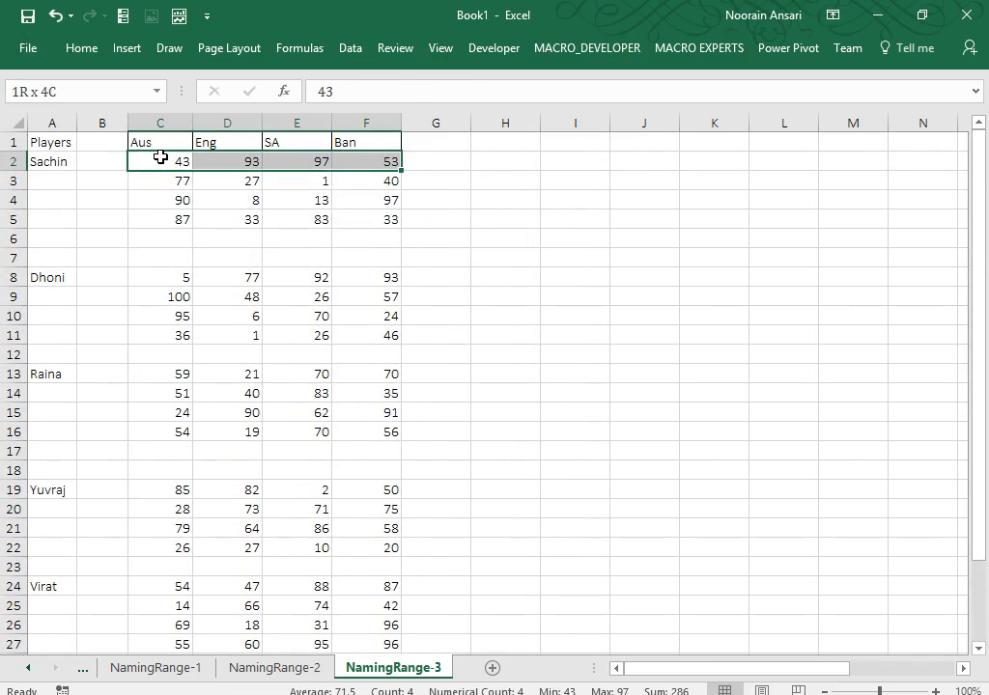
key("ctrl+shift+Down")
Start naming the first player's block, then select the second player's block C8:F11.
left_click(55, 91)
type("Sachin")
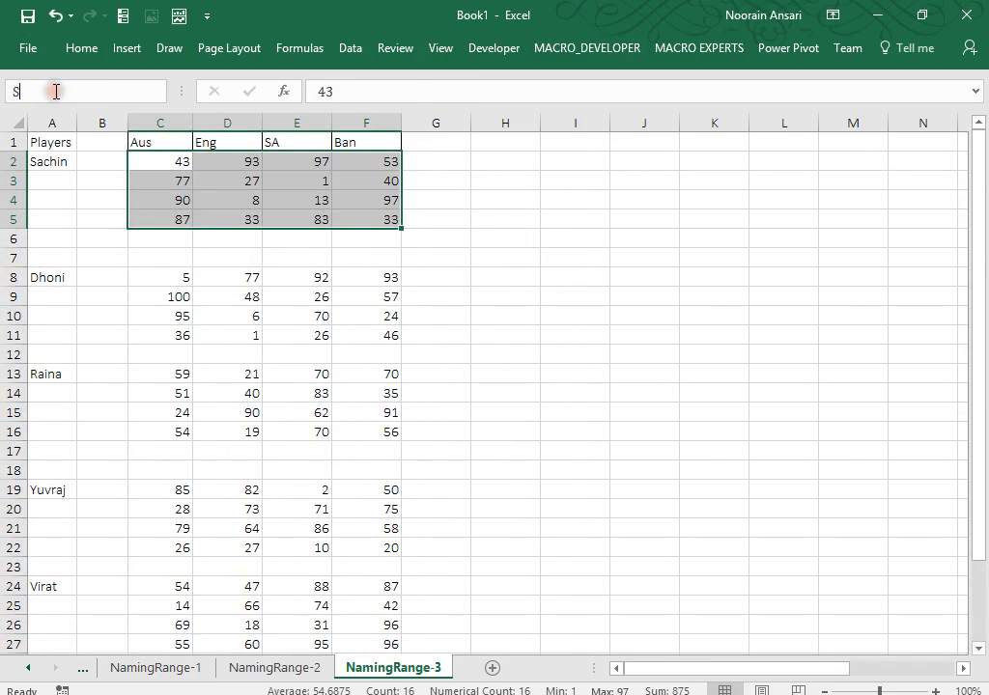
left_click(172, 276)
key("ctrl+shift+Right")
key("ctrl+shift+Down")
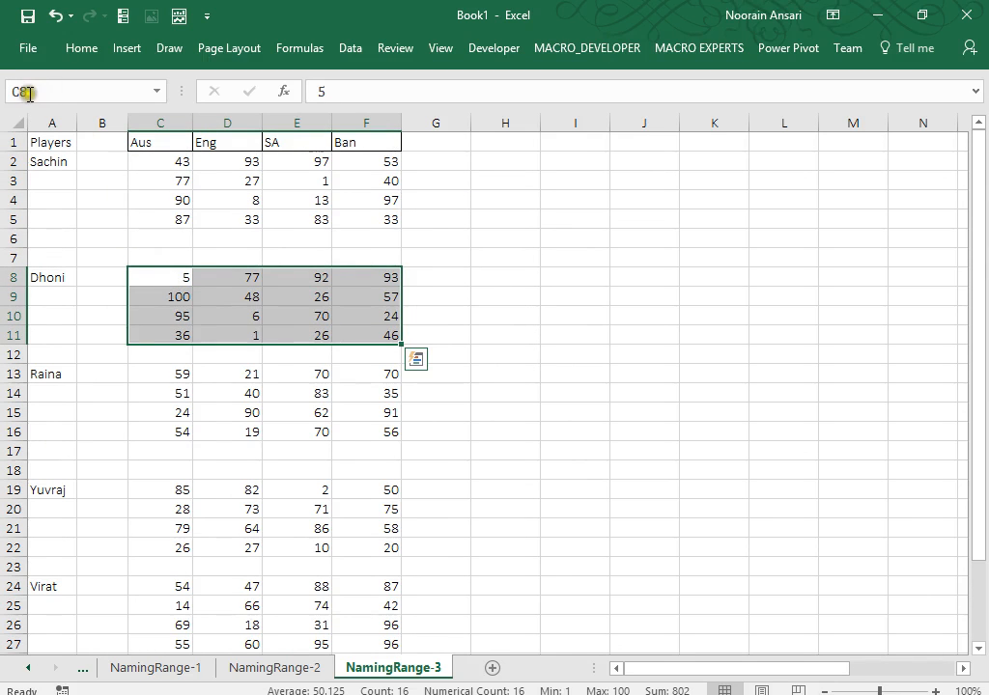
left_click(29, 94)
Select the third player's block C13:F16 and name it in the Name Box.
key("Down")
key("Down")
key("Down")
key("Down")
key("Down")
key("Down")
key("Down")
key("Up")
key("Up")
key("ctrl+shift+Right")
key("ctrl+shift+Down")
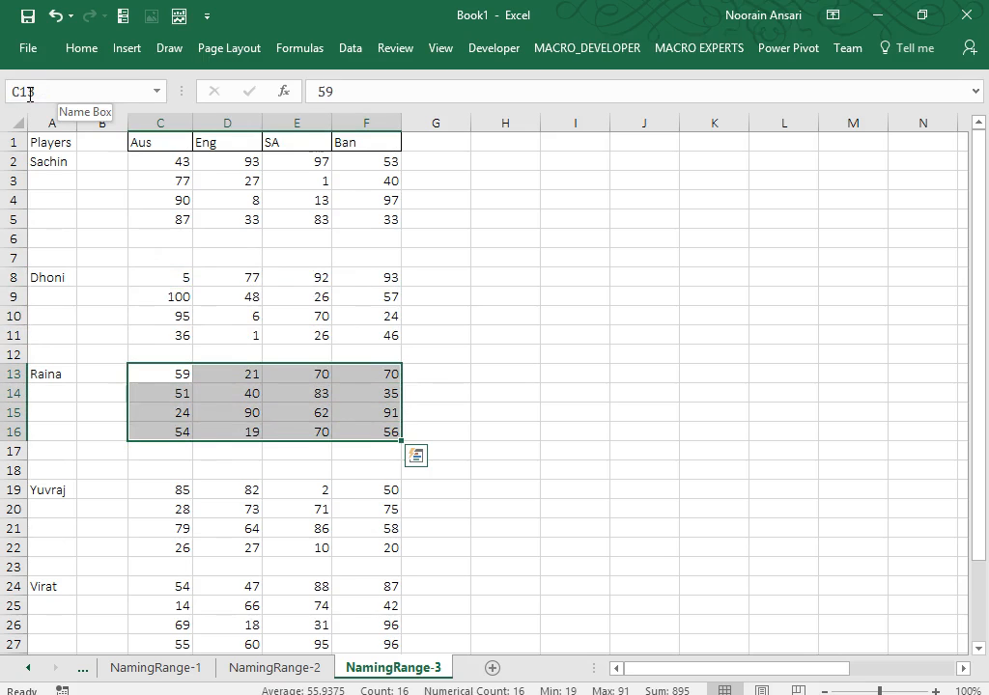
left_click(31, 91)
type("Raina")
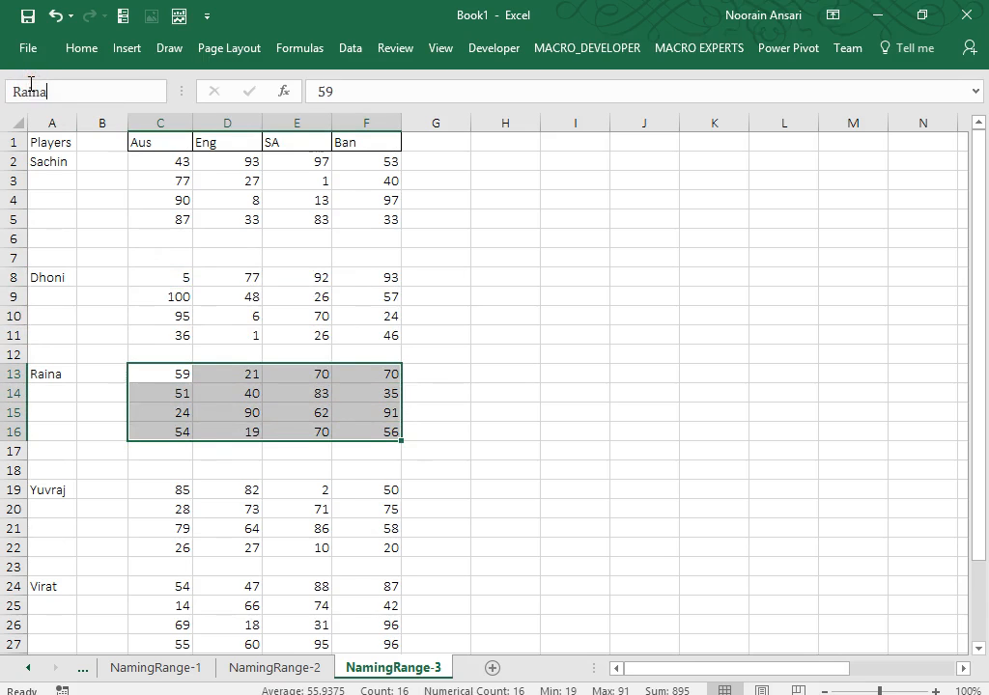
key("Return")
Name the fourth player's block C19:F22 'Yuvraj'.
left_click(184, 491)
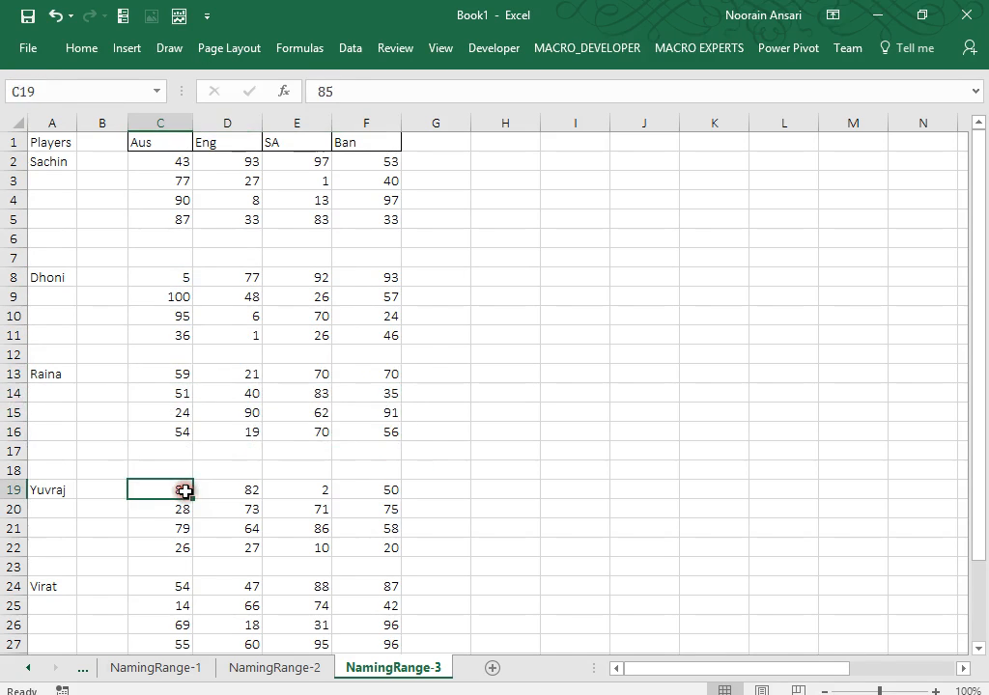
key("ctrl+shift+Right")
key("ctrl+shift+Down")
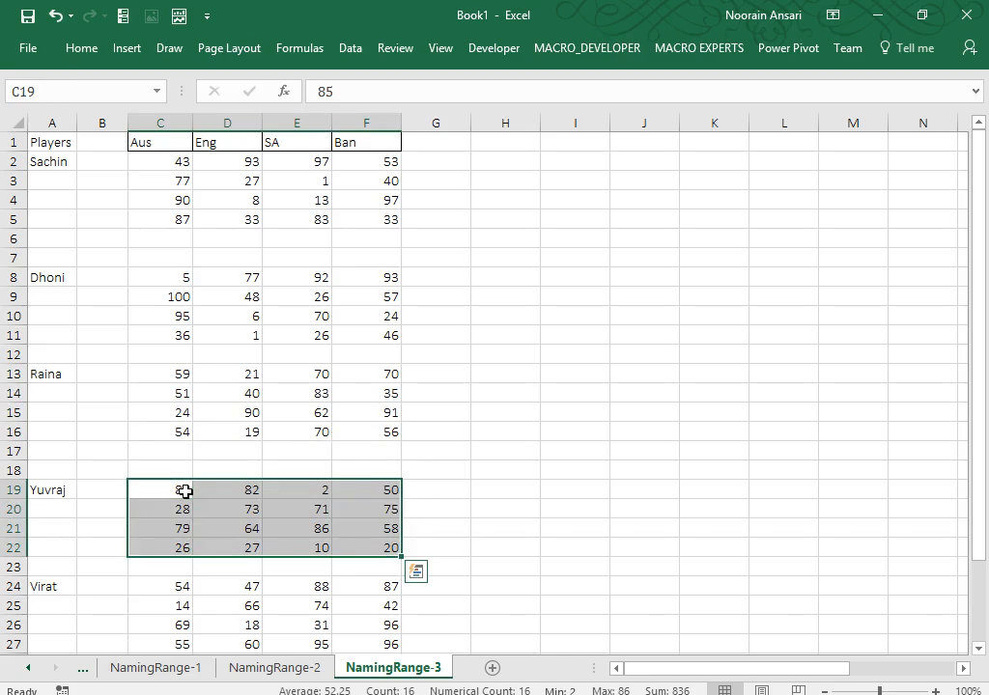
left_click(22, 91)
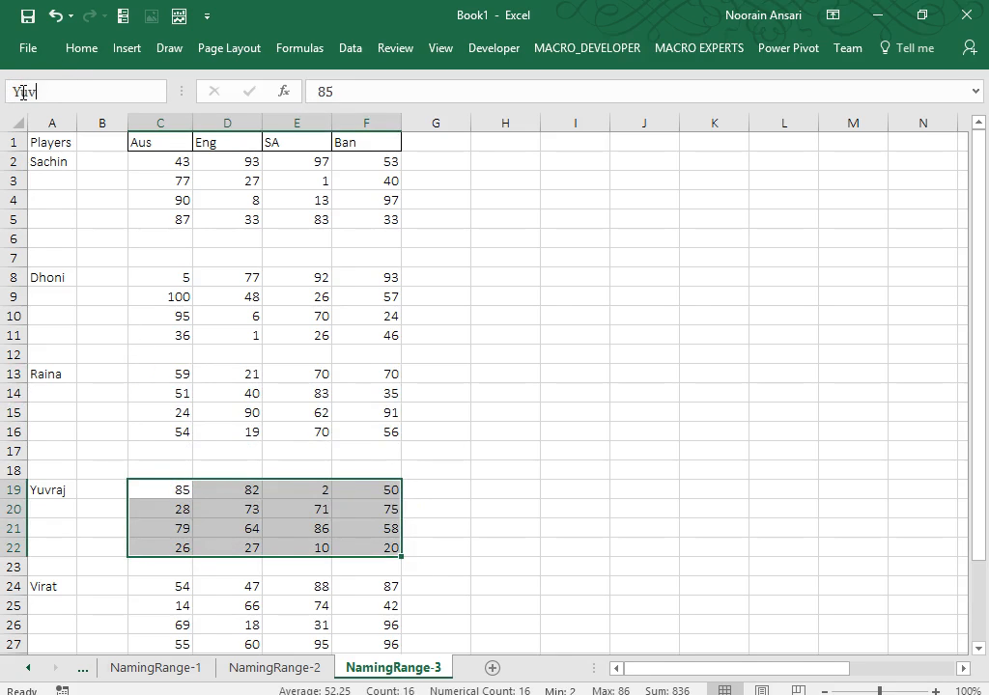
type("Yuvraj")
key("Return")
Name the score block C24:F27 'Virat'.
key("Down")
key("Down")
key("Down")
key("Down")
key("Down")
key("ctrl+shift+Right")
key("ctrl+shift+Down")
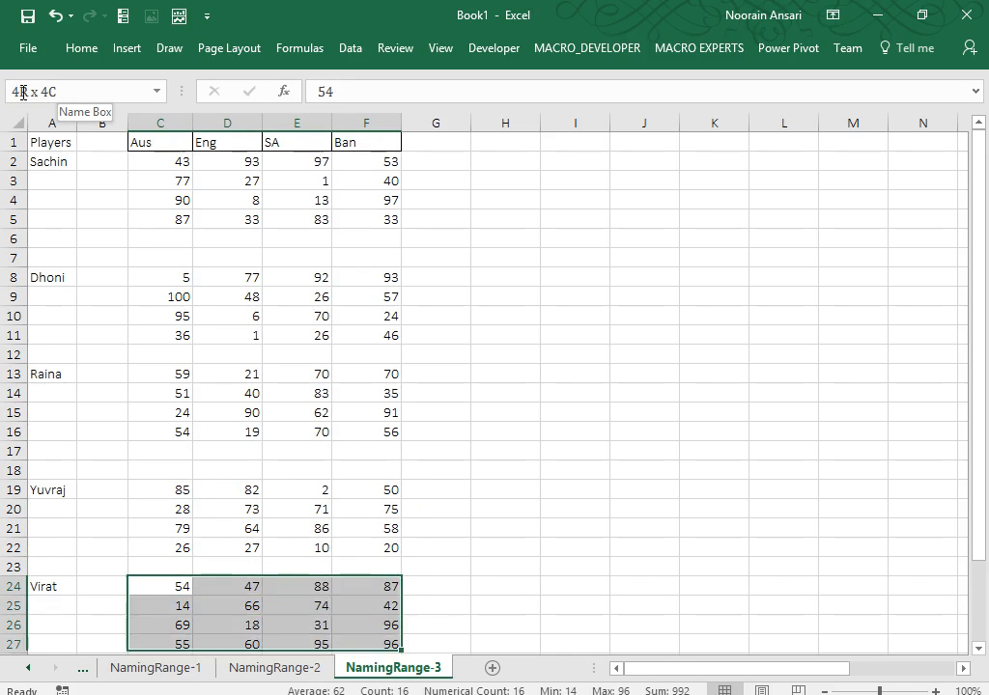
left_click(30, 91)
type("V")
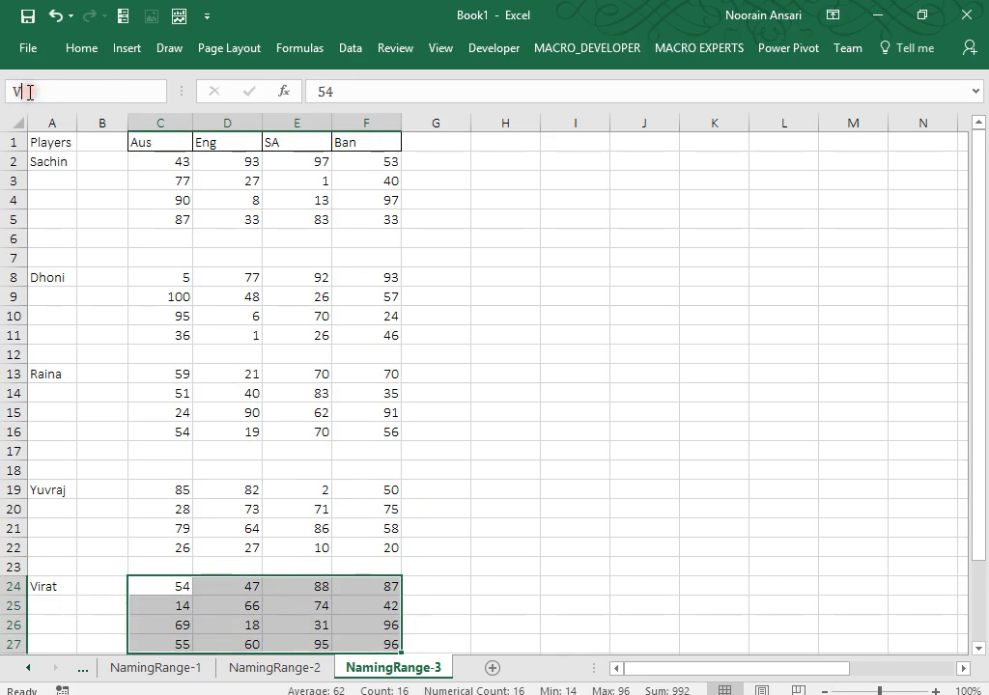
type("irat")
key("Return")
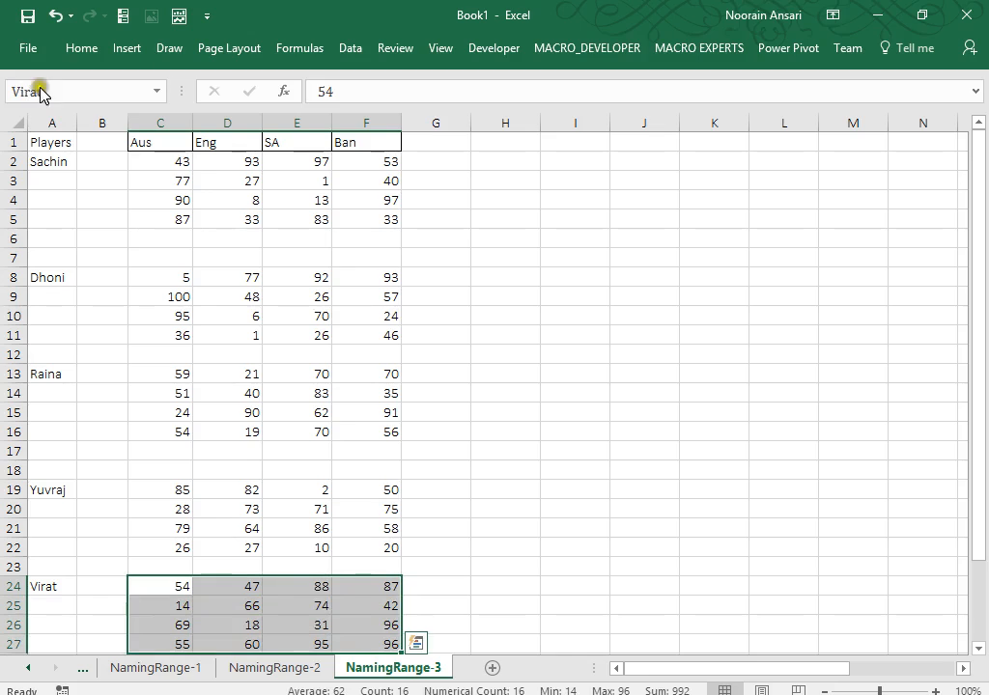
Start an entry in cell I2, then cancel it.
left_click(515, 206)
key("Up")
key("Up")
key("Up")
key("Right")
key("Down")
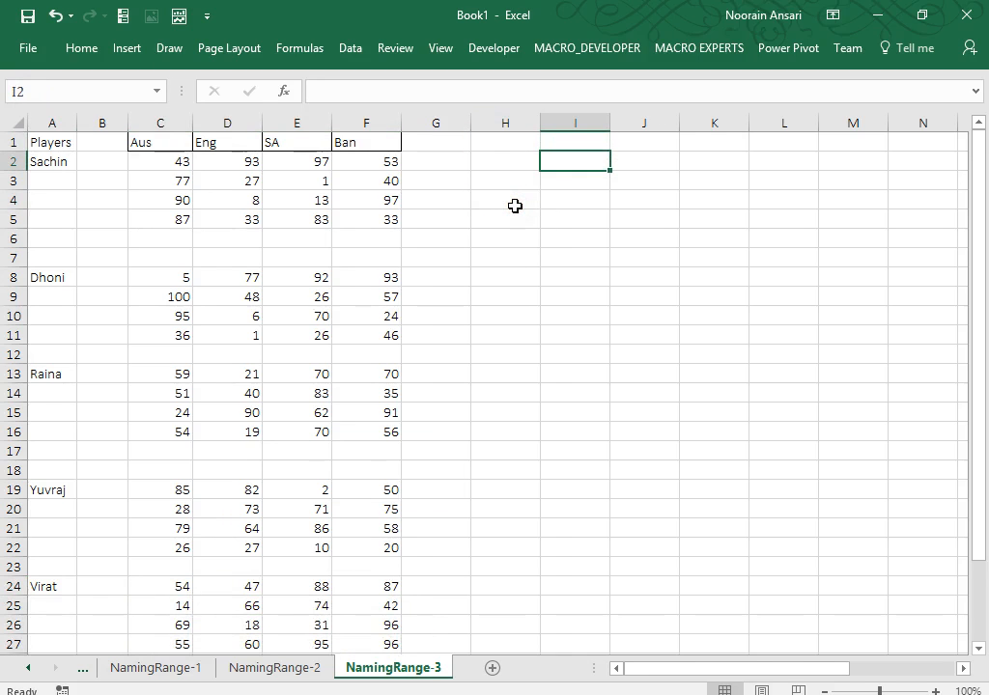
type("Select")
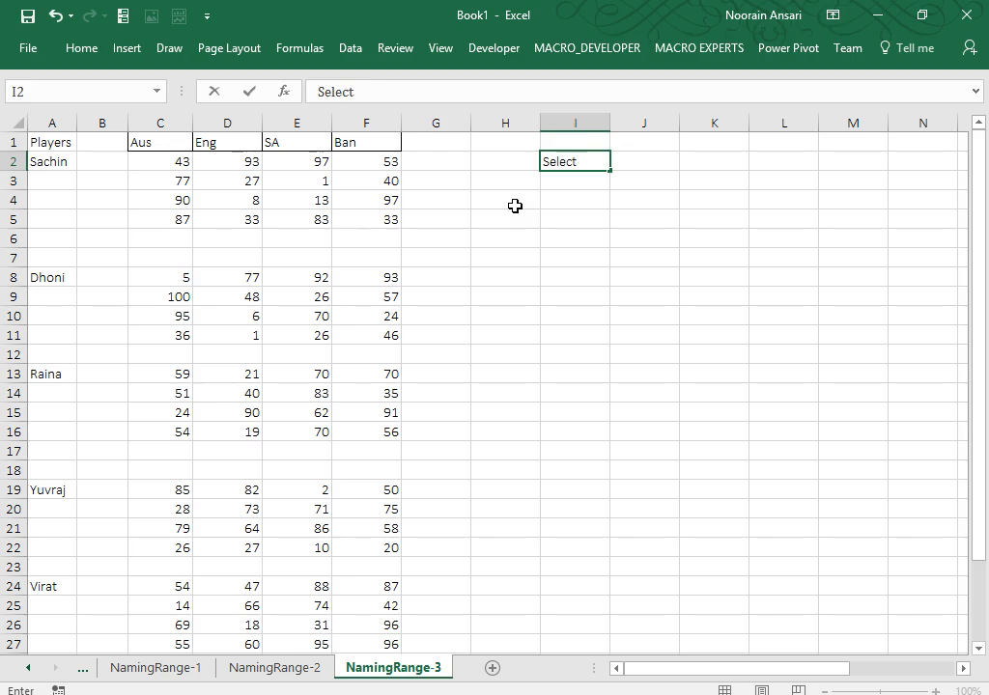
key("Escape")
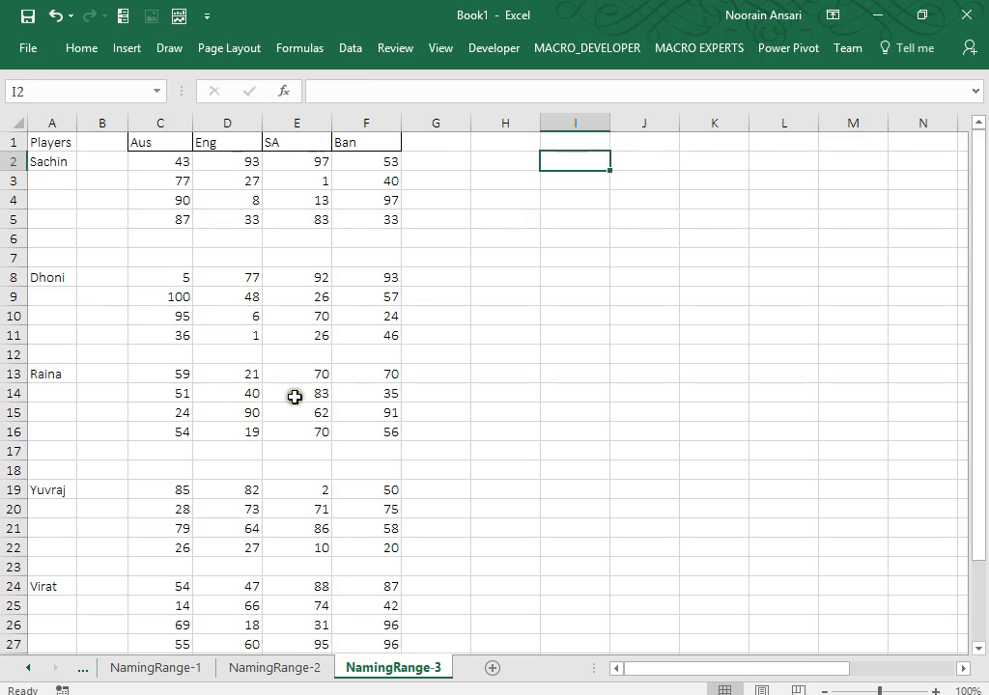
Name Sahbag's score block C29:F32 'Sahbag' and return to the top of the sheet.
left_click(276, 603)
key("Down")
key("Down")
key("Down")
key("Down")
key("Down")
key("Down")
key("Down")
key("Up")
key("Up")
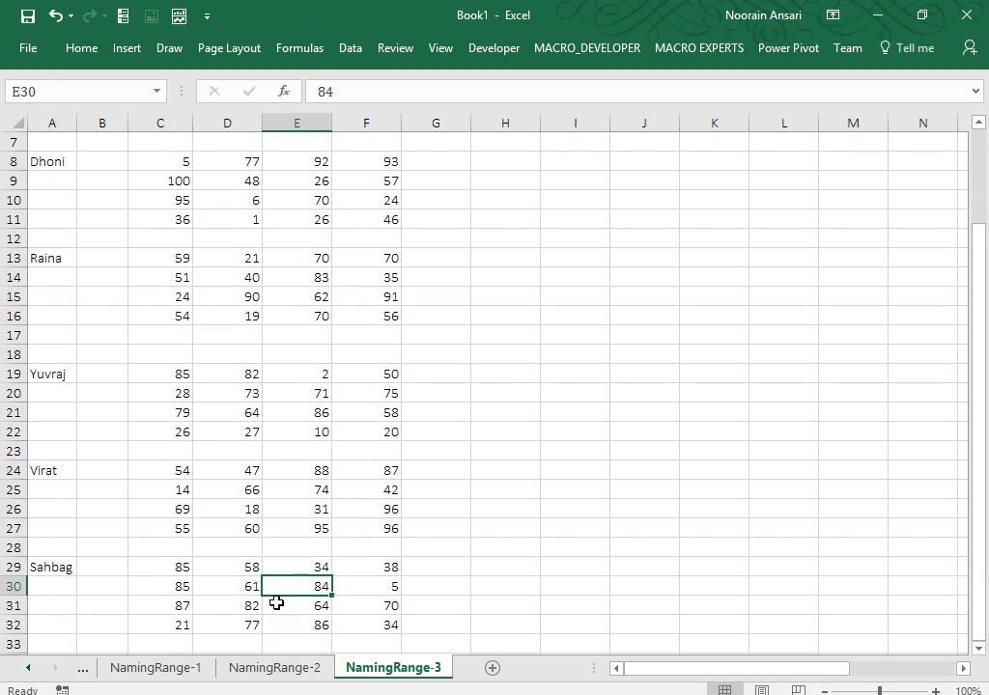
key("Up")
key("Left")
key("Left")
key("ctrl+shift+Right")
key("ctrl+shift+Down")
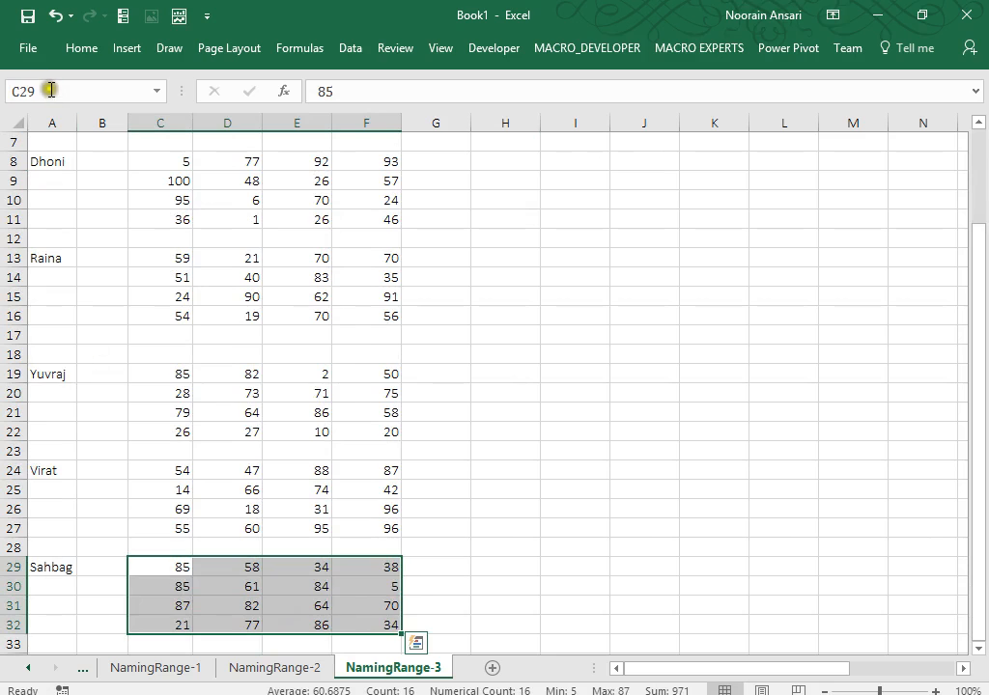
left_click(46, 94)
type("Sah")
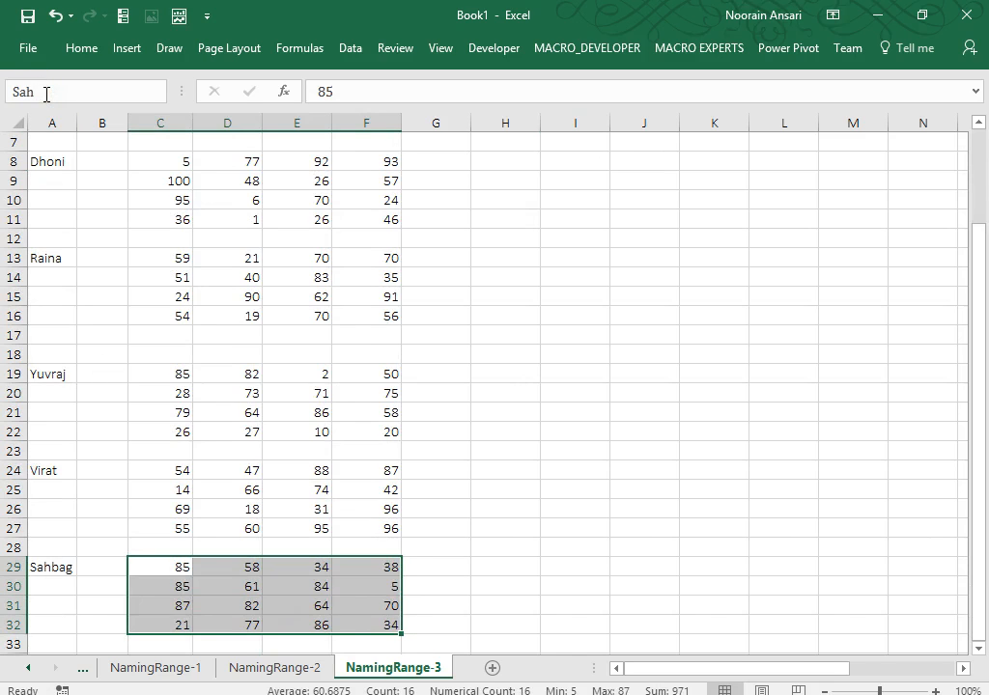
key("Return")
key("ctrl+Up")
key("ctrl+Up")
key("ctrl+Up")
key("ctrl+Up")
key("ctrl+Up")
key("ctrl+Up")
key("ctrl+Up")
key("ctrl+Up")
key("ctrl+Up")
key("ctrl+Up")
key("ctrl+Up")
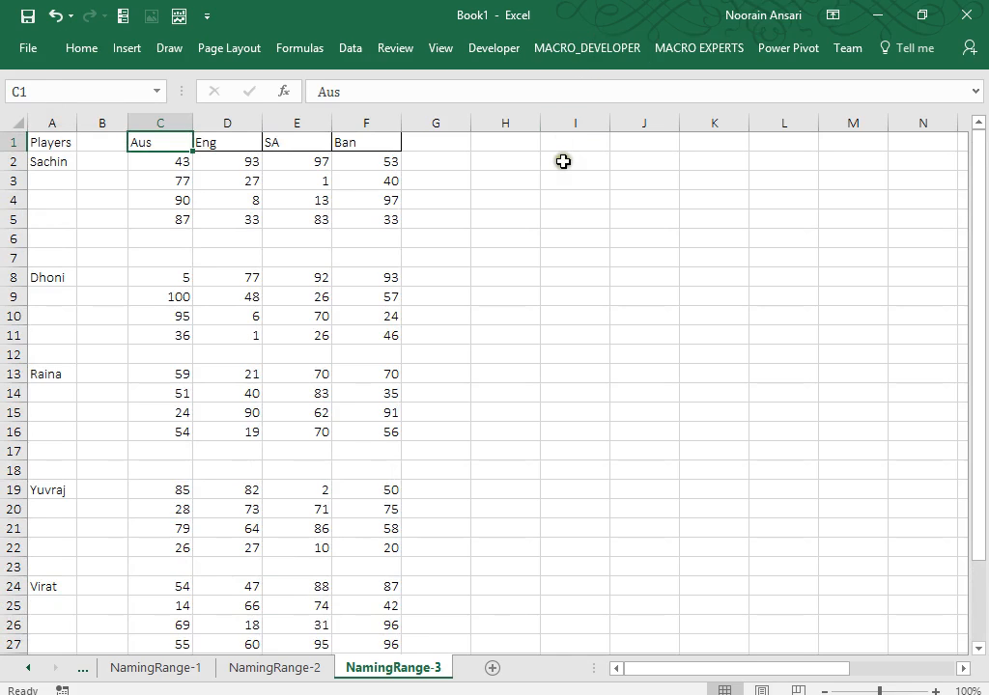
Label cell I2 'Players'.
left_click(563, 161)
type("P")
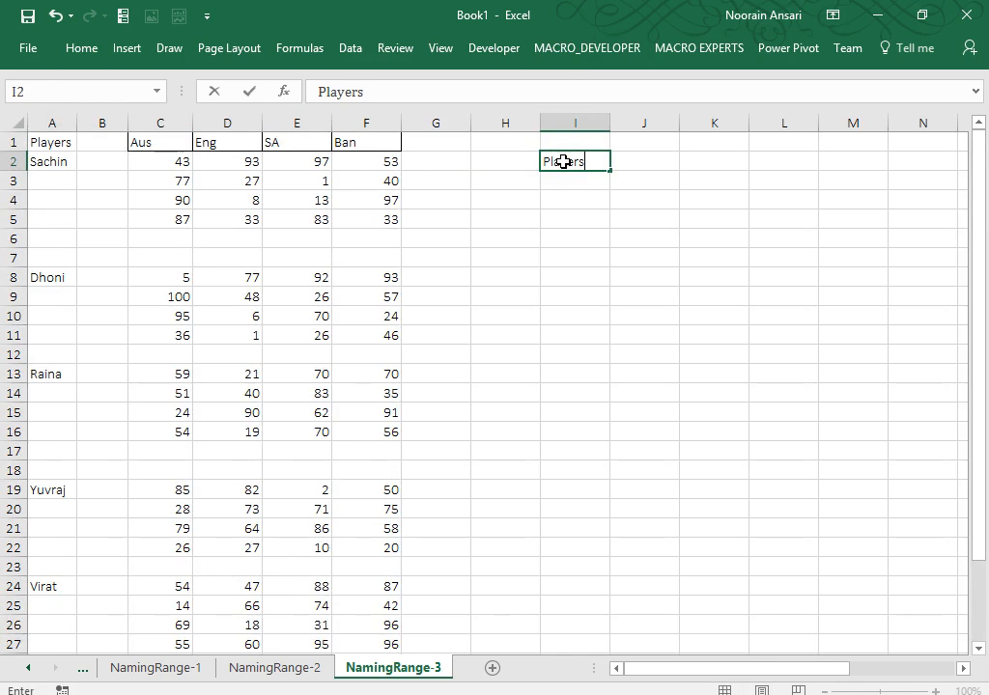
type("layers")
key("Return")
key("Up")
key("Right")
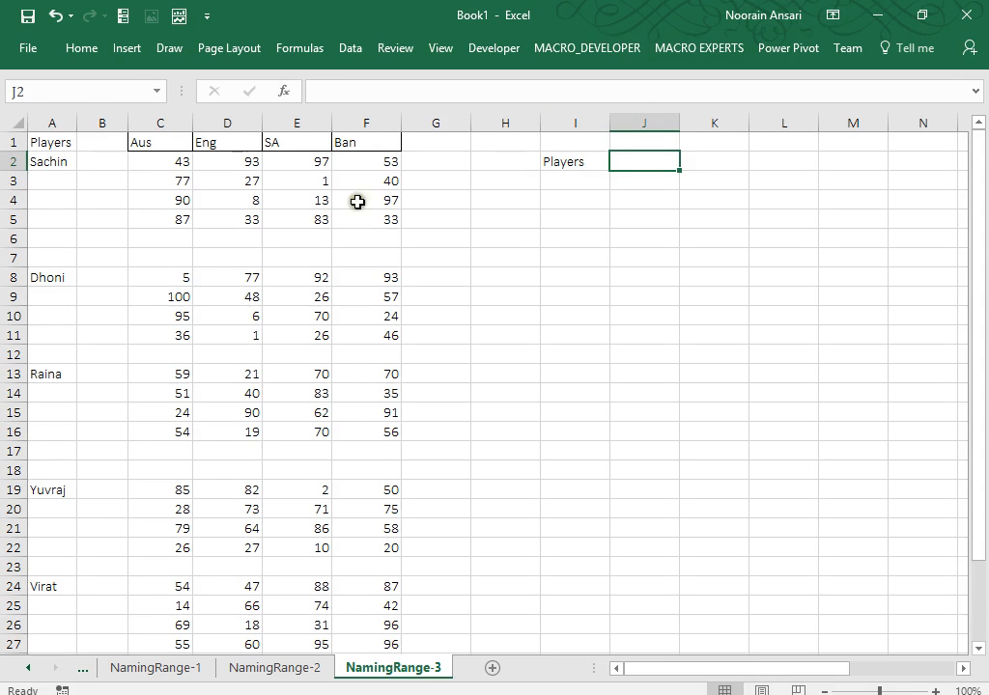
Copy the player names in column A into column O.
left_click(60, 123)
key("ctrl+c")
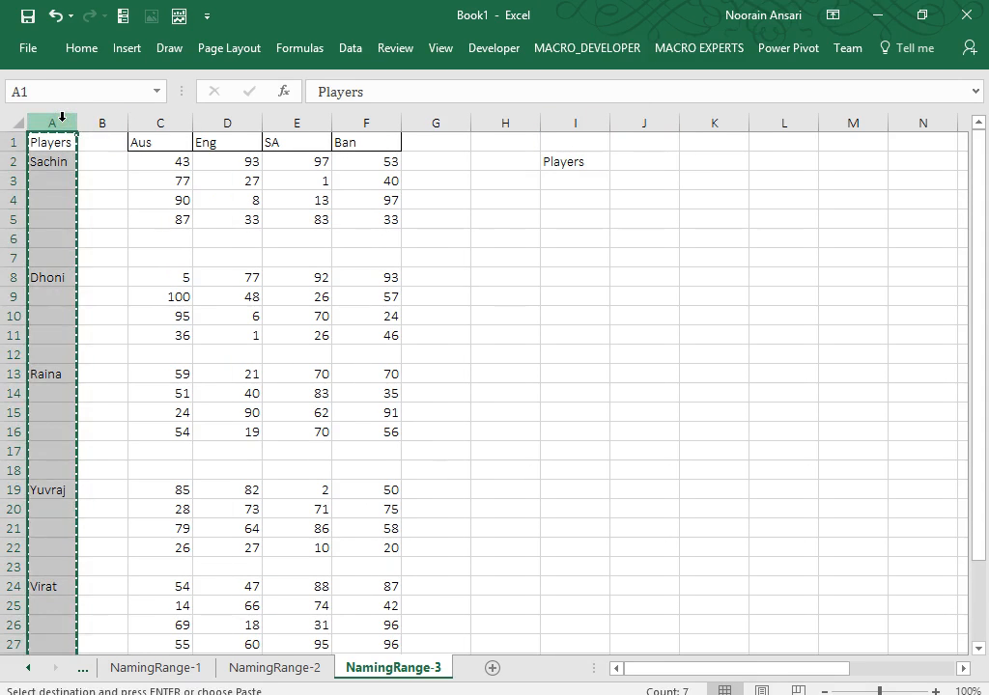
key("Right")
key("Right")
key("Right")
key("Right")
key("Right")
key("Right")
key("Right")
key("Right")
key("Right")
key("Right")
key("Right")
key("Right")
key("Right")
key("Right")
key("Right")
key("Right")
key("Right")
key("Left")
key("Left")
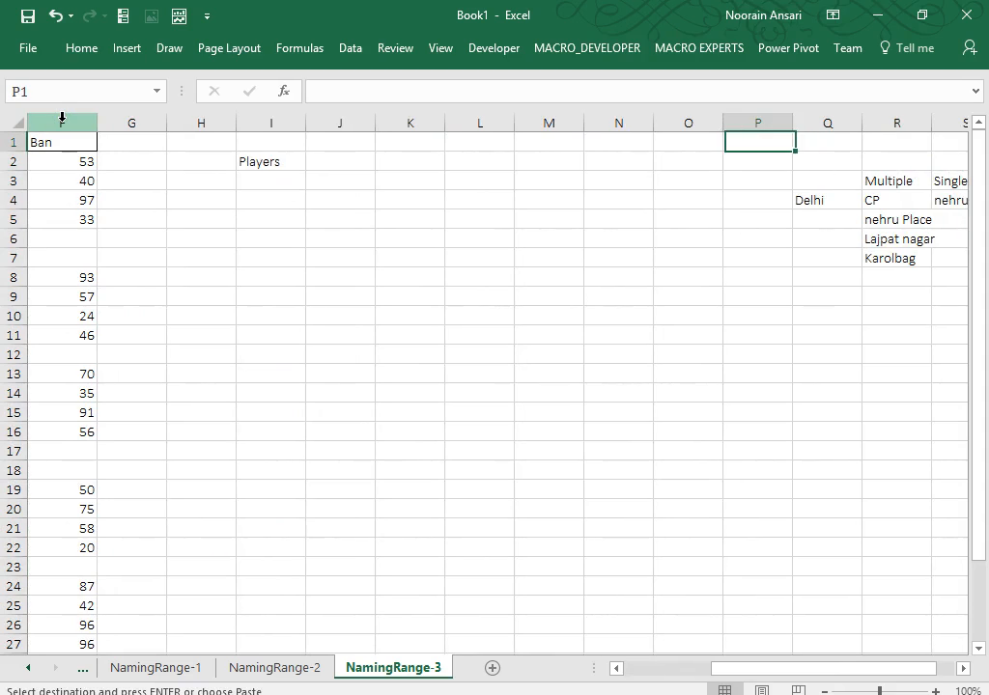
key("Left")
key("Left")
key("Right")
key("ctrl+v")
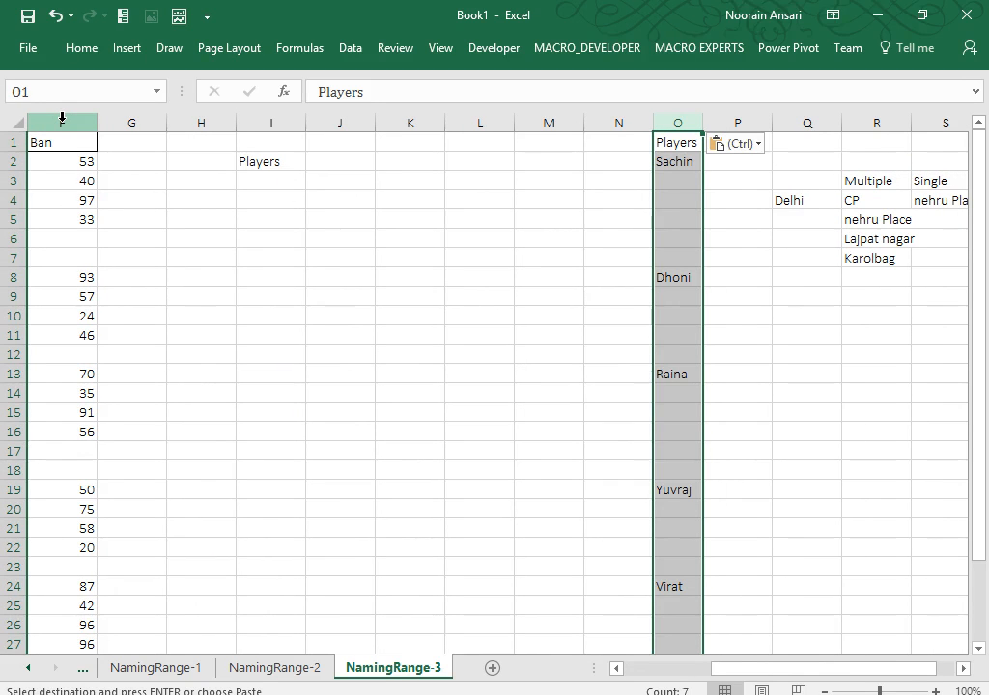
Delete the blank cells in column O, shifting up so the names fill O2:O7.
key("F5")
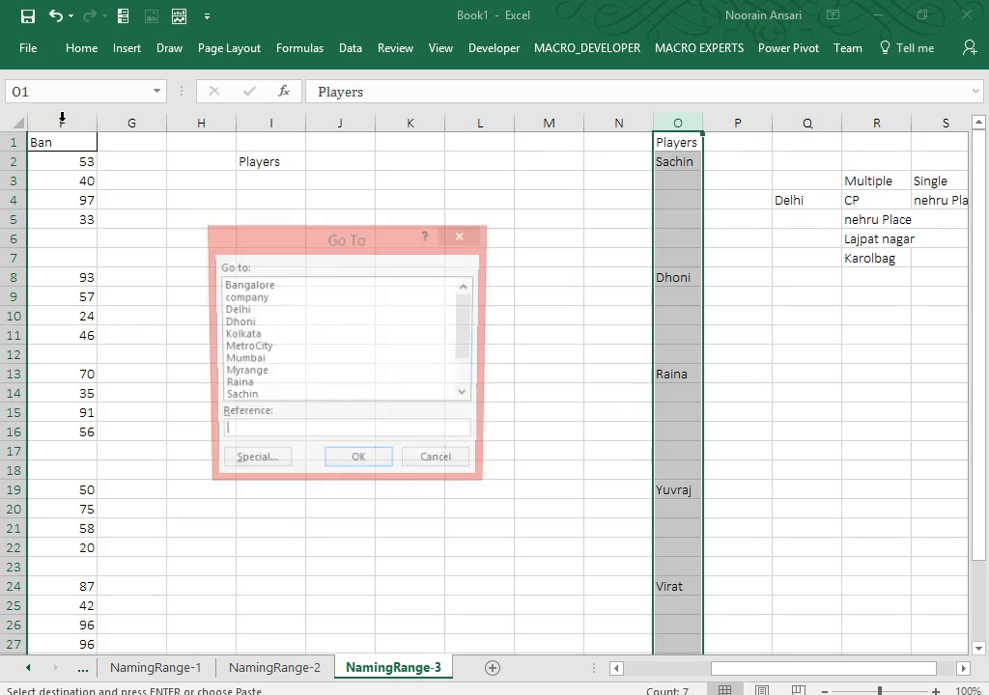
left_click(249, 467)
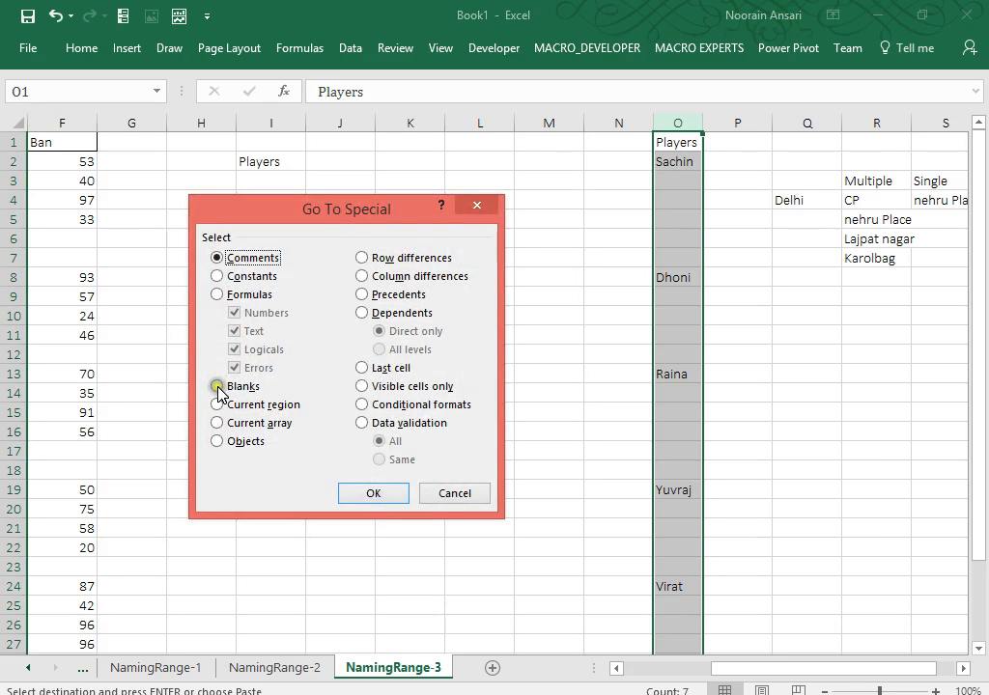
left_click(217, 388)
key("Return")
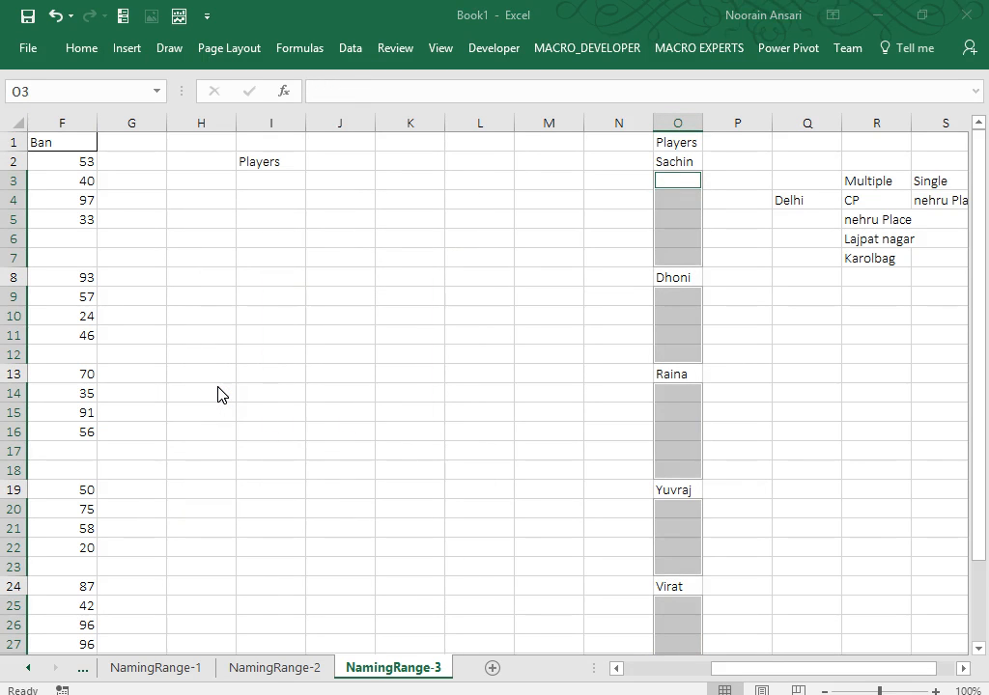
key("ctrl+minus")
key("u")
key("Return")
key("Up")
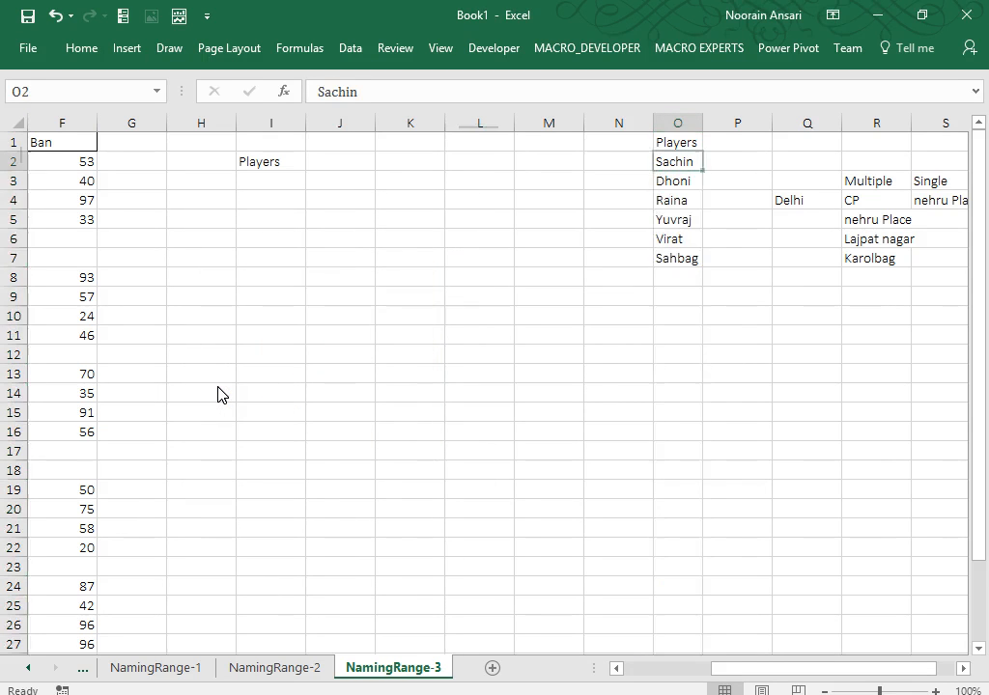
key("ctrl+shift+Down")
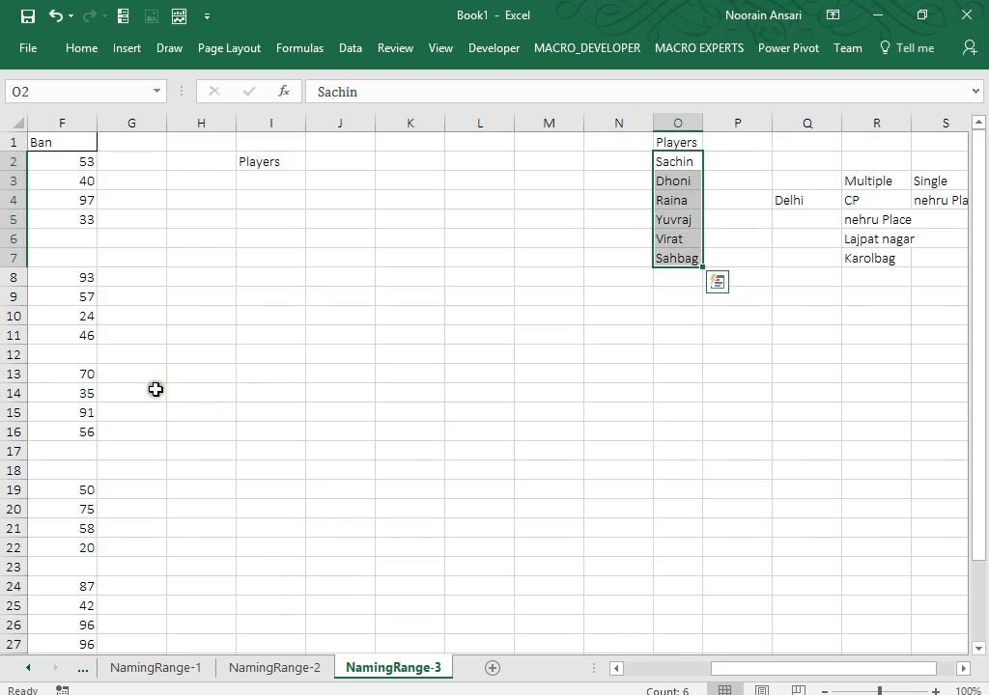
left_click(341, 161)
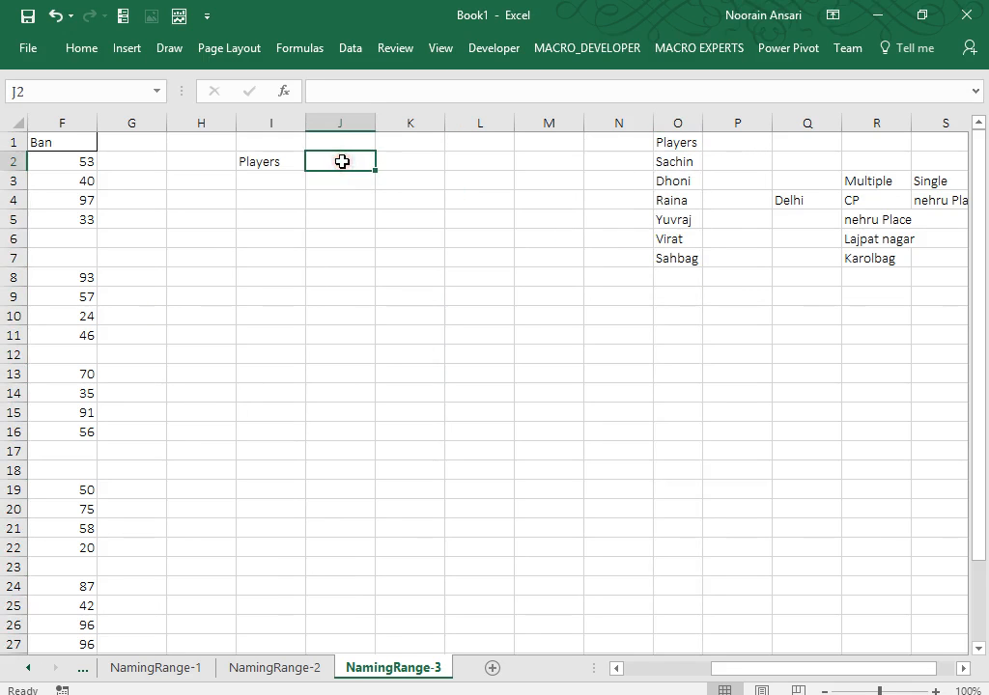
Set J2's data validation to allow a List.
left_click(197, 670)
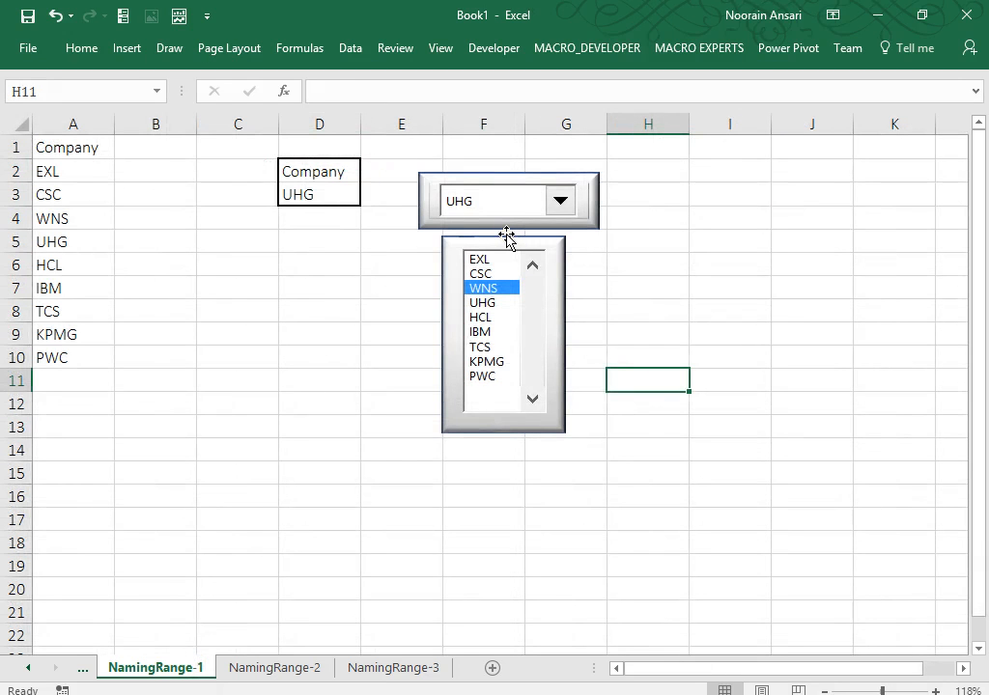
left_click(395, 668)
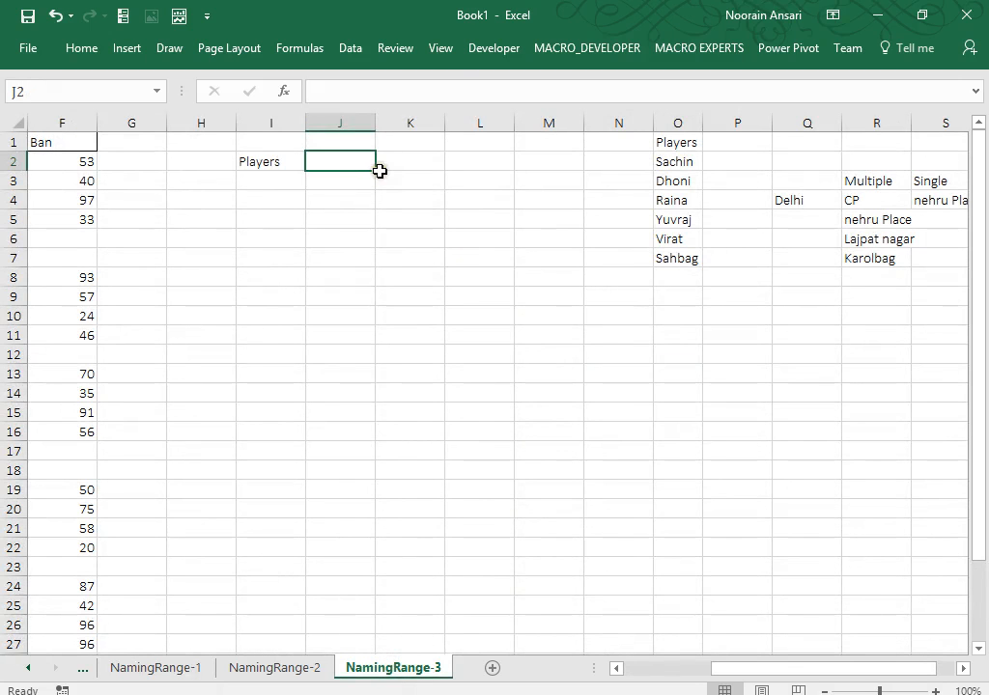
left_click(349, 48)
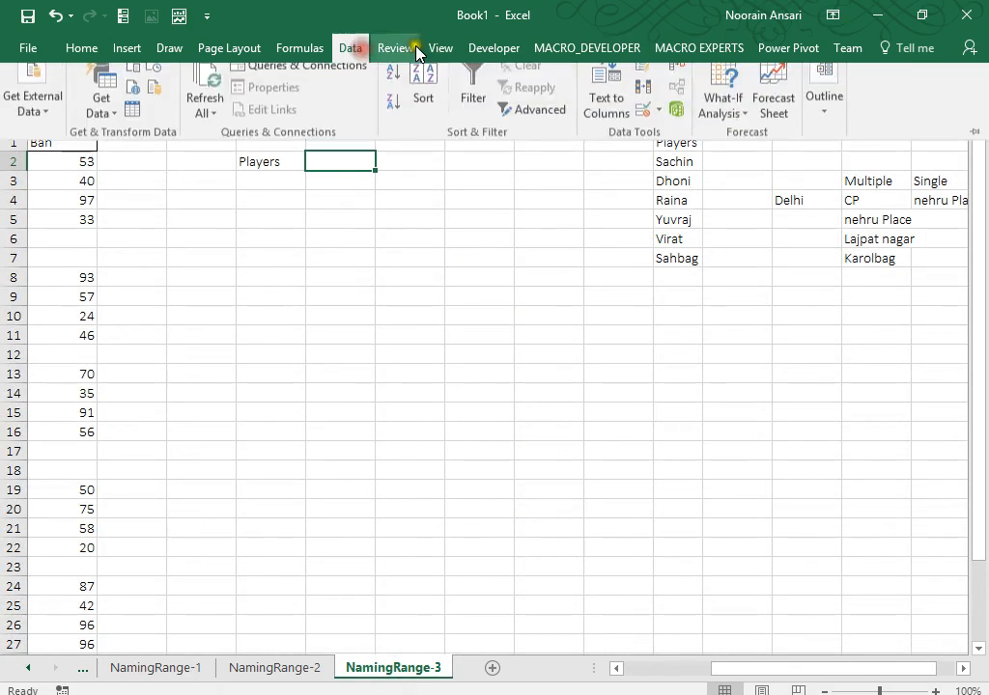
left_click(661, 121)
left_click(660, 144)
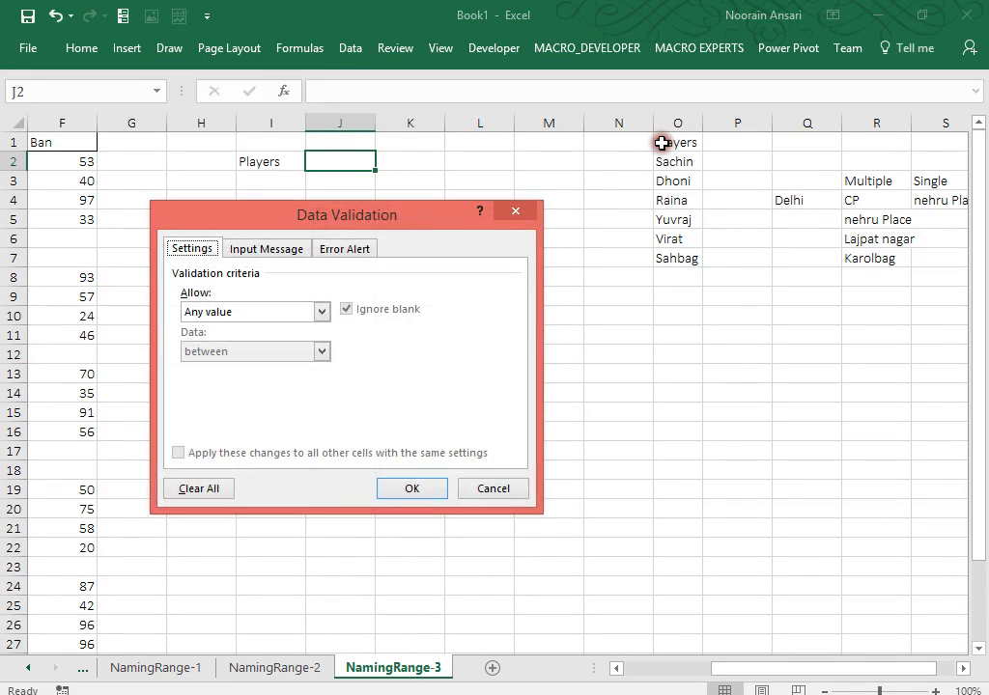
left_click(294, 309)
left_click(242, 368)
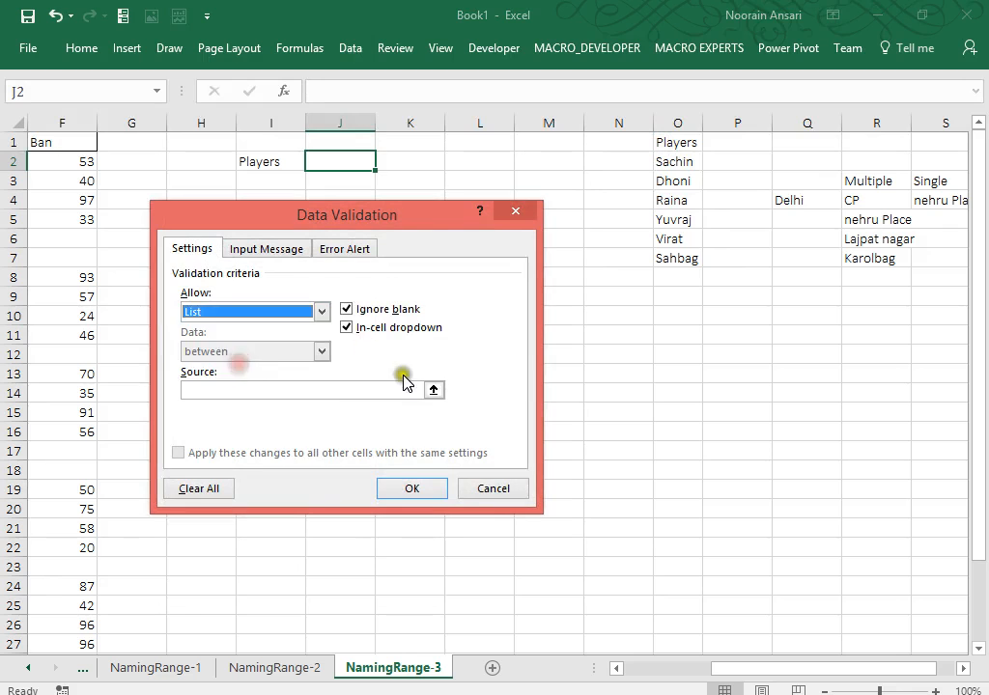
Use O2:O7 as the list source and apply the dropdown, with Sachin chosen.
left_click(431, 387)
left_click_drag(681, 161, 676, 245)
key("Return")
key("Return")
key("alt+Down")
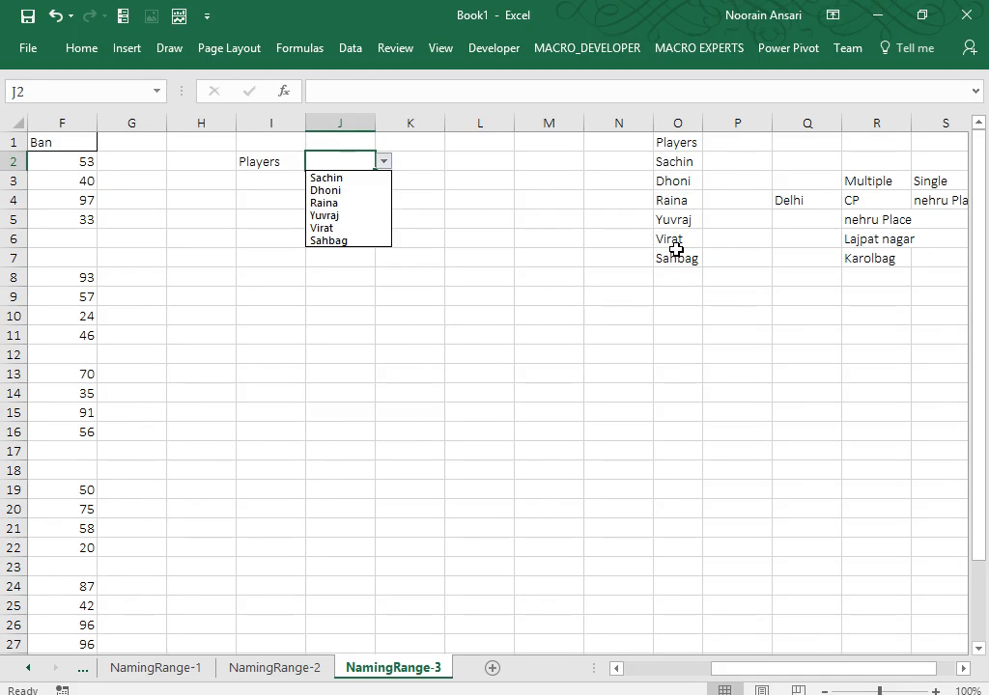
key("Escape")
key("Left")
key("ctrl+Left")
key("ctrl+Left")
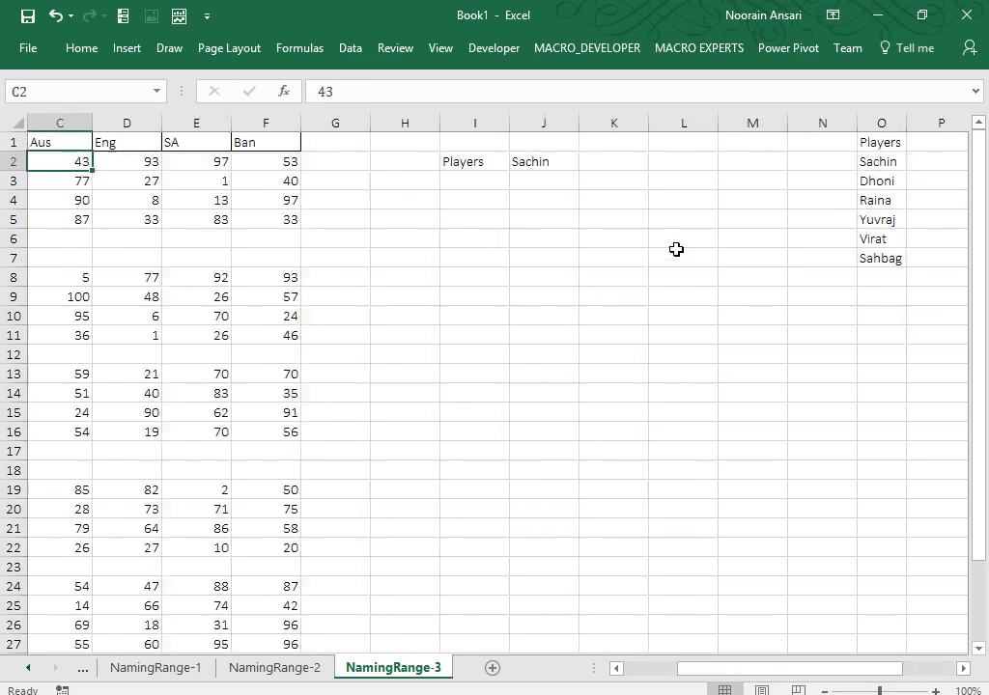
Copy the country headers C1:F1 into I5:L5.
key("Up")
key("ctrl+shift+Right")
key("ctrl+c")
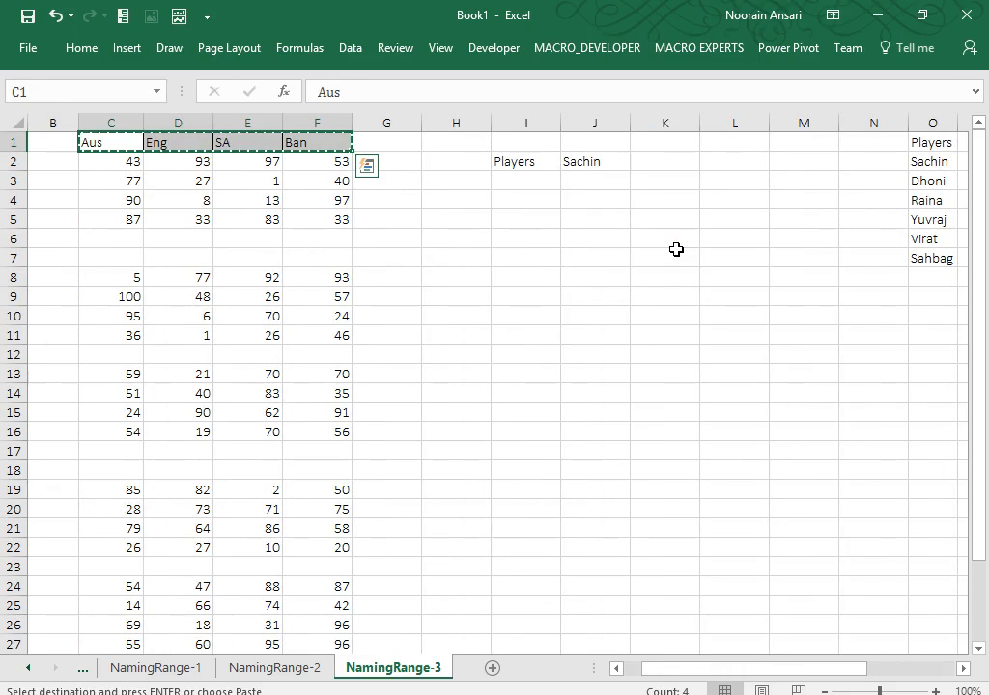
key("Right")
key("Right")
key("Right")
key("Right")
key("Right")
key("Down")
key("Down")
key("Down")
key("Down")
key("Down")
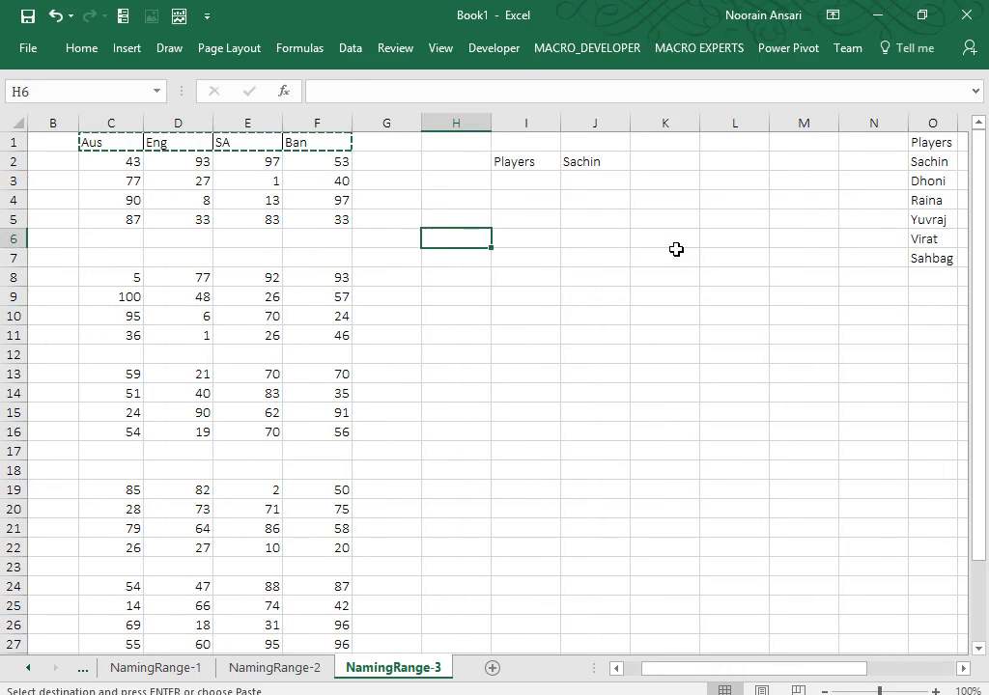
key("Up")
key("Right")
key("ctrl+v")
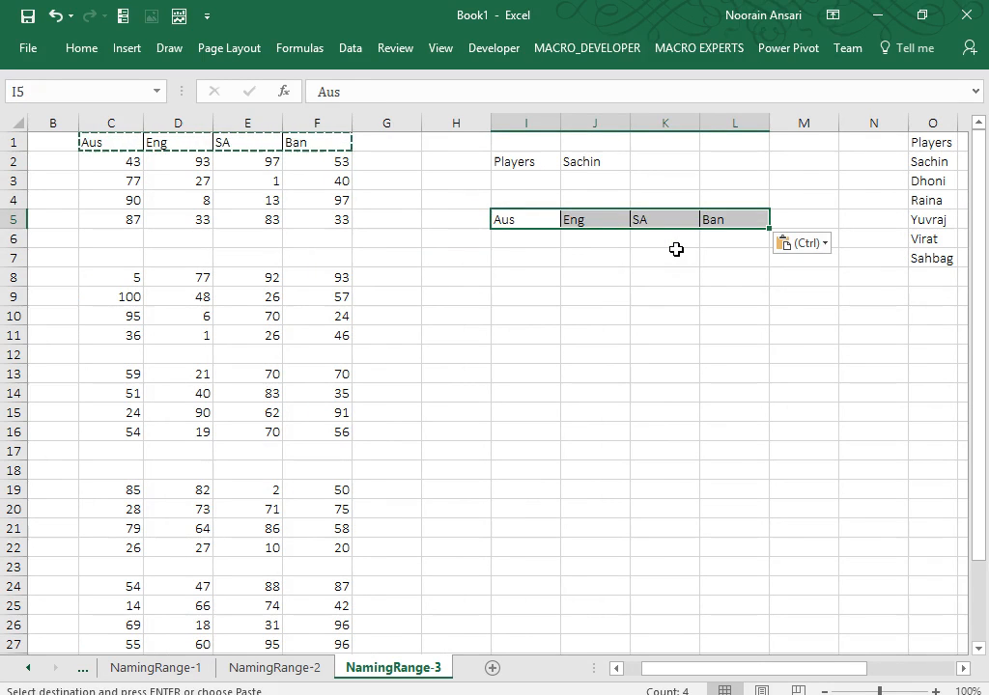
Apply All Borders to the grid I6:L9.
key("Down")
key("shift+Down")
key("shift+Down")
key("shift+Down")
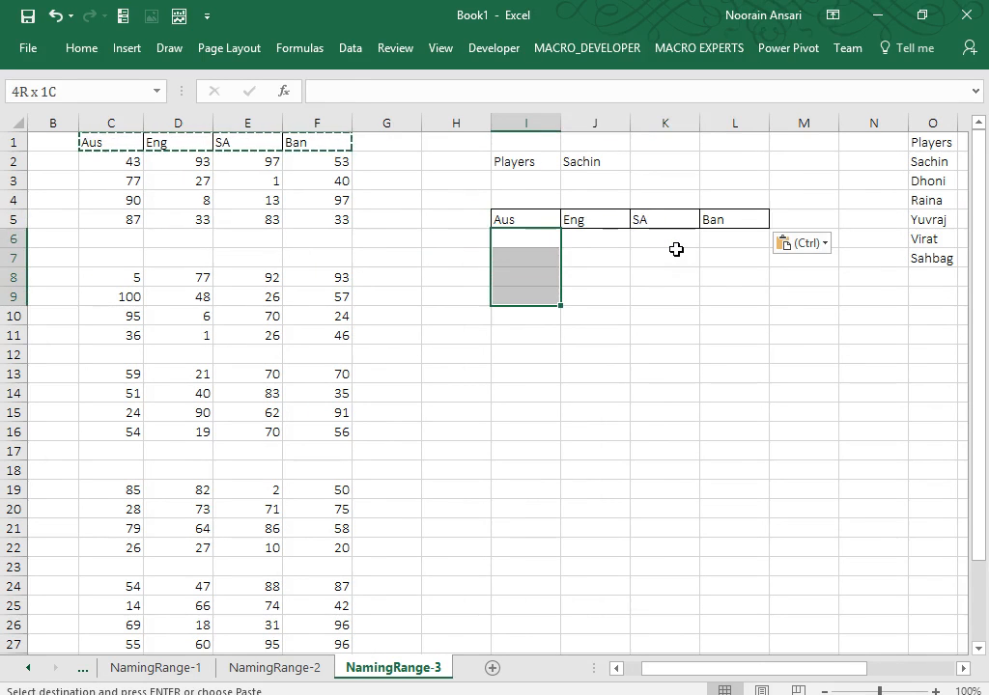
key("shift+Right")
key("shift+Right")
key("shift+Right")
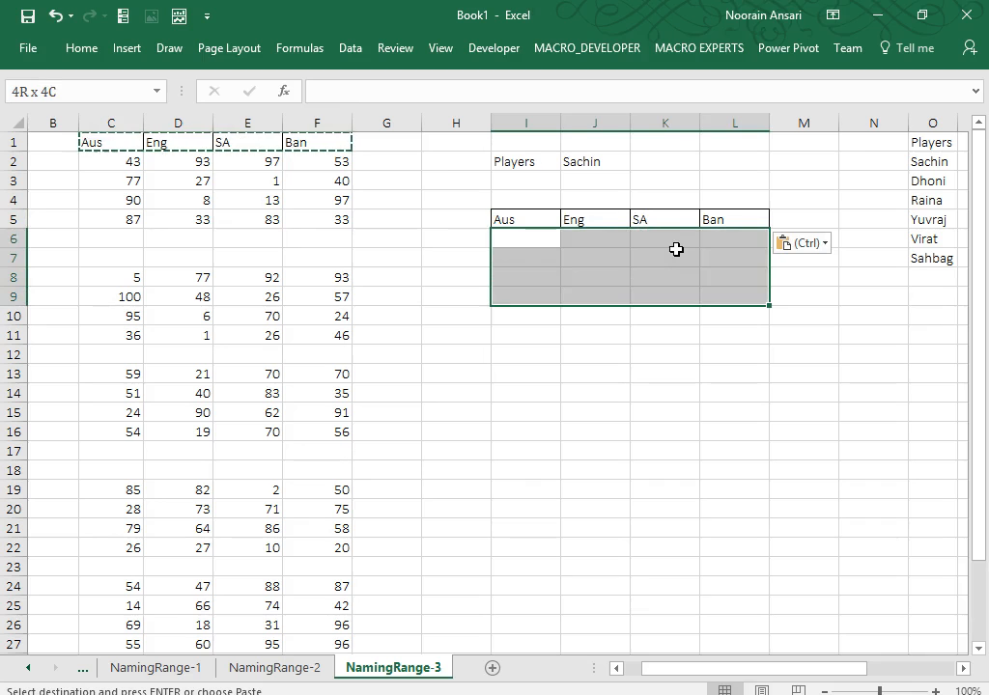
left_click(94, 55)
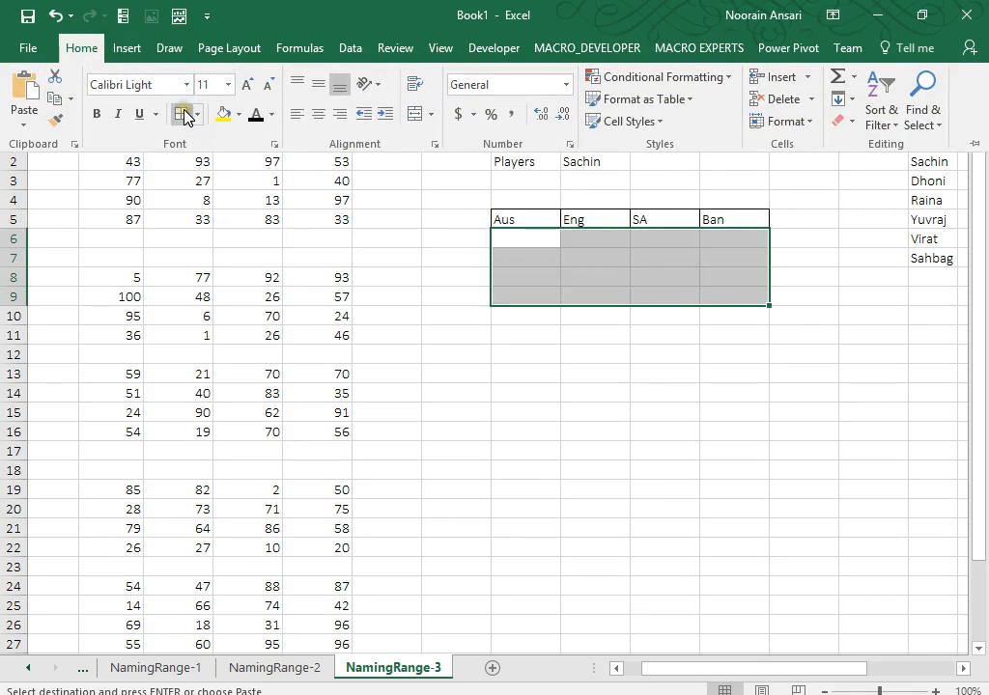
left_click(184, 115)
Enter =INDIRECT(J2) as an array formula across I6:L9.
type("=indi")
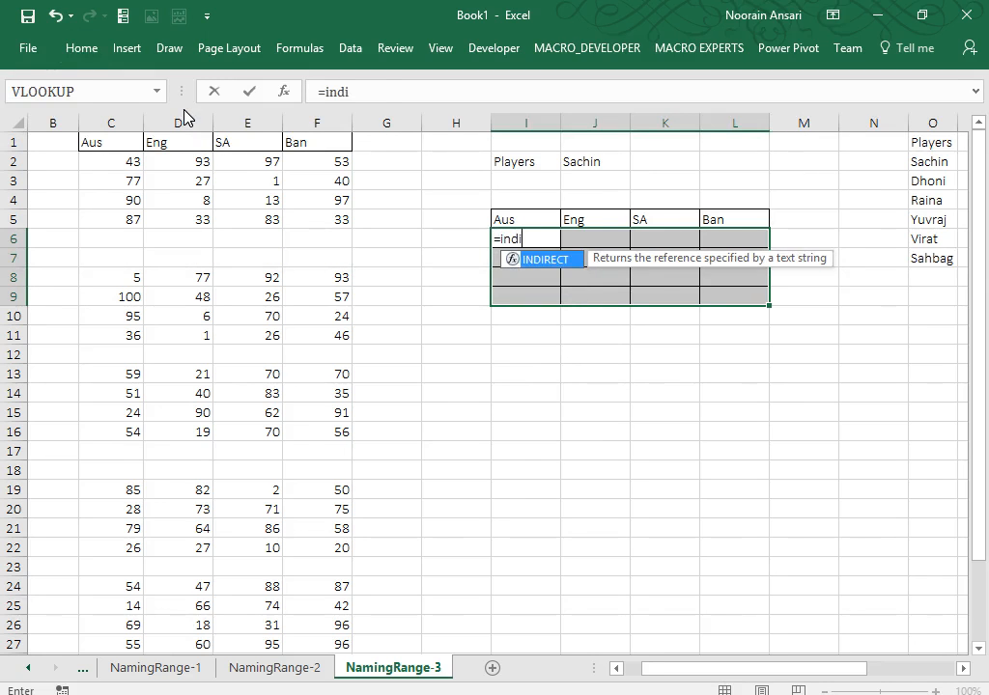
key("Tab")
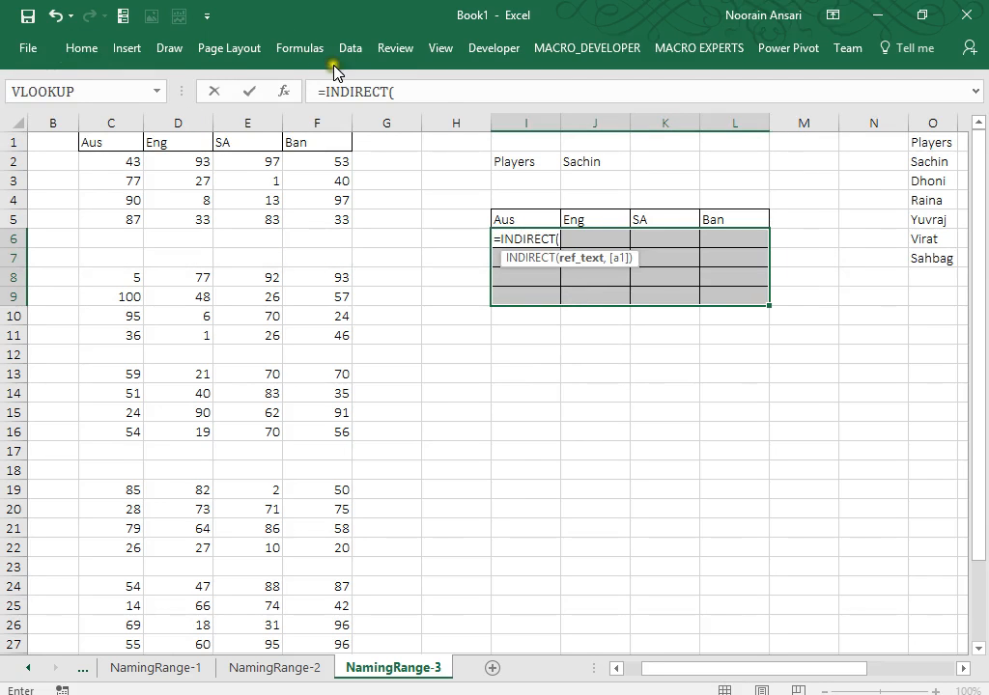
left_click(576, 159)
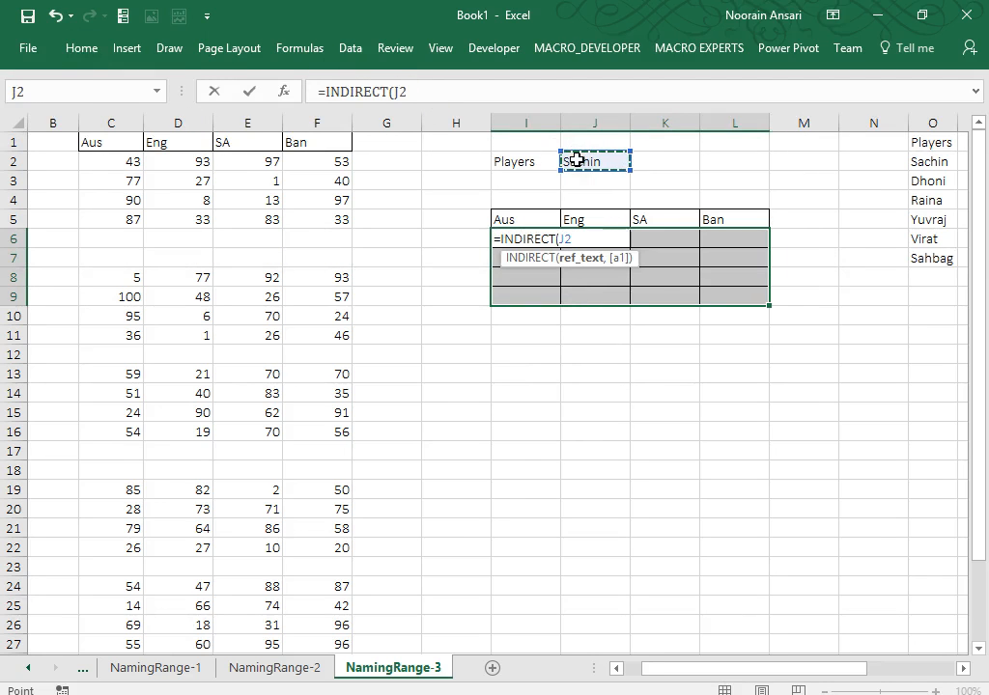
type(")")
key("ctrl+shift+Return")
key("Up")
key("Up")
key("Up")
key("Up")
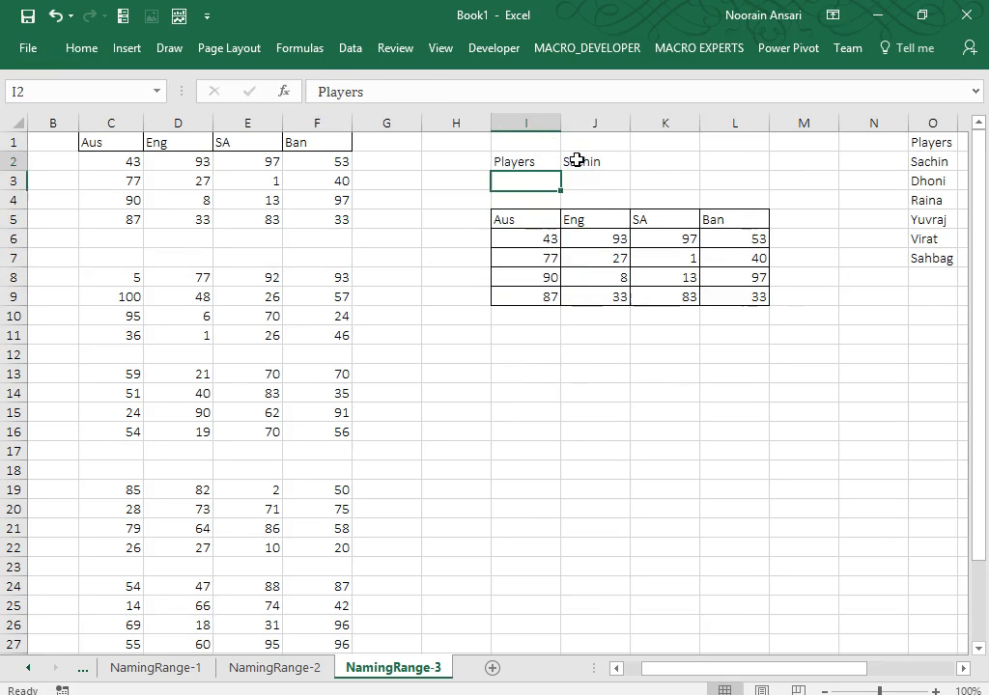
Test J2 by choosing Dhoni, Raina, then Yuvraj, ending with Yuvraj's scores shown.
left_click(576, 160)
key("alt+Down")
key("Down")
key("Return")
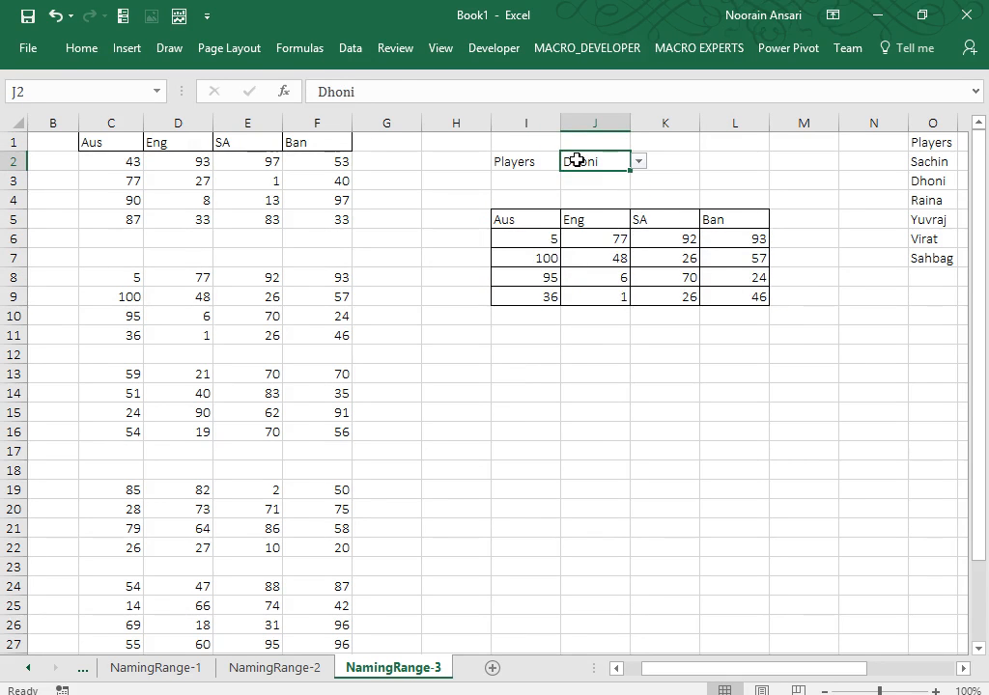
key("alt+Down")
key("Down")
key("Return")
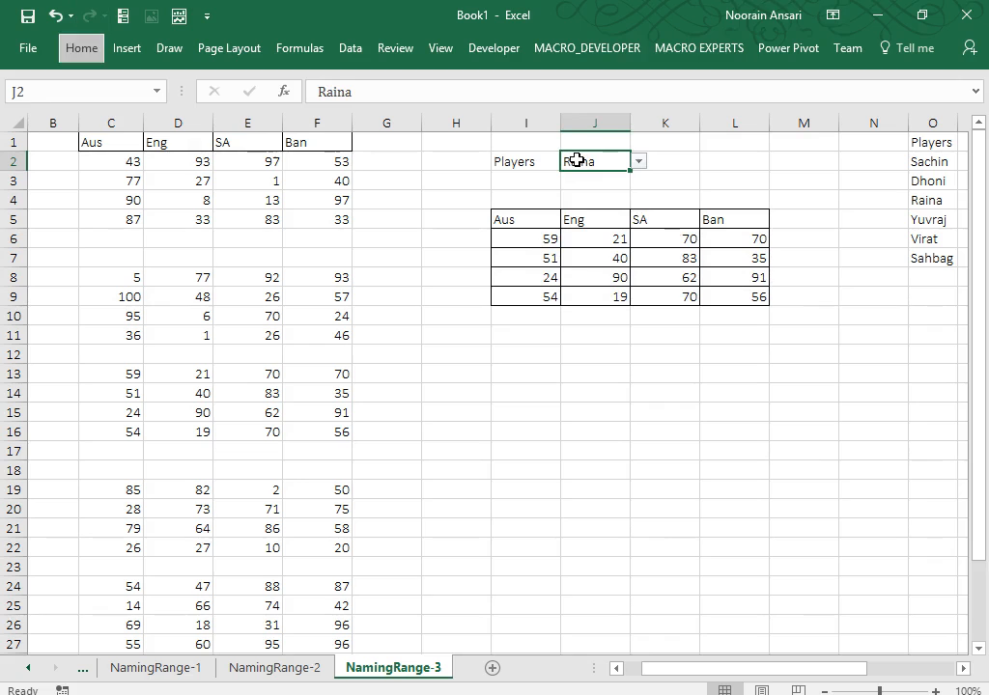
key("alt+Down")
key("Down")
key("Return")
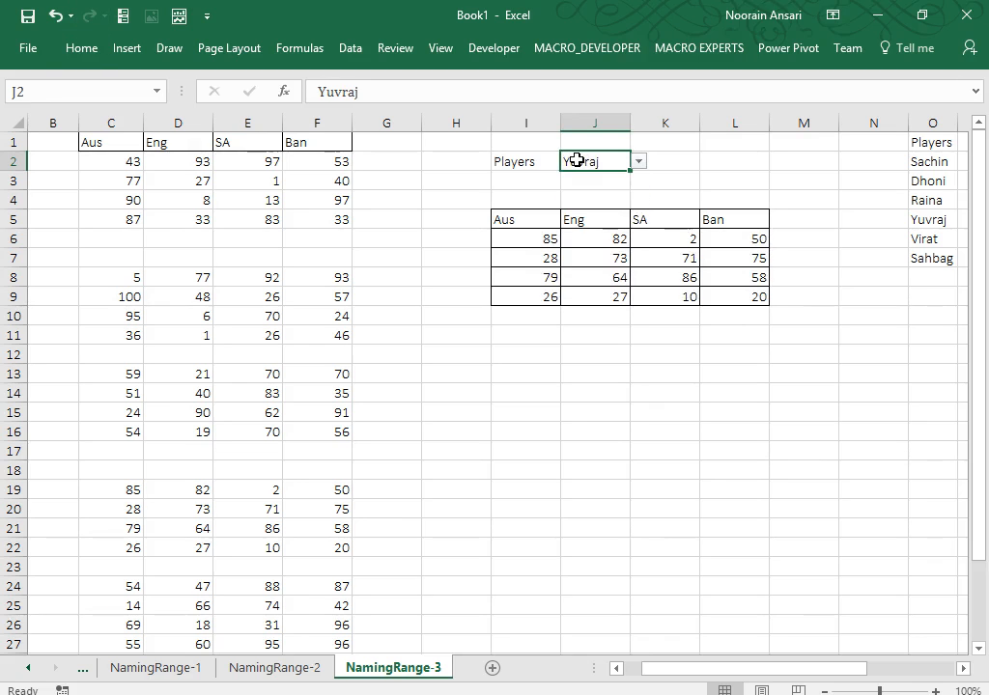
key("Down")
key("Down")
key("Down")
key("Left")
key("ctrl+shift+Right")
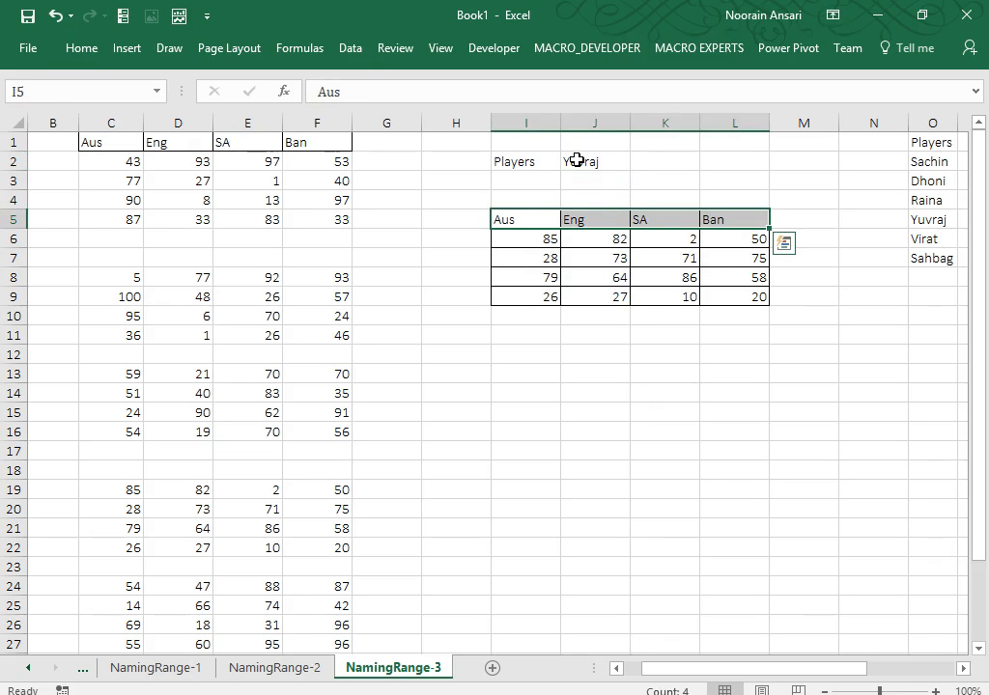
Try a custom fill colour for the header row, then close the colour picker.
left_click(72, 55)
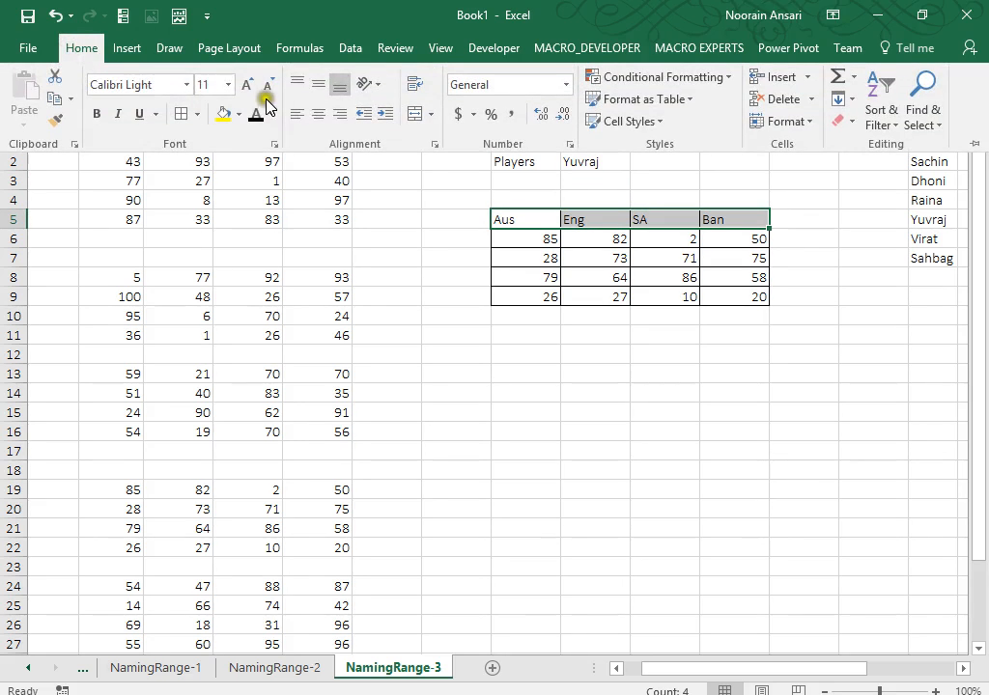
left_click(239, 114)
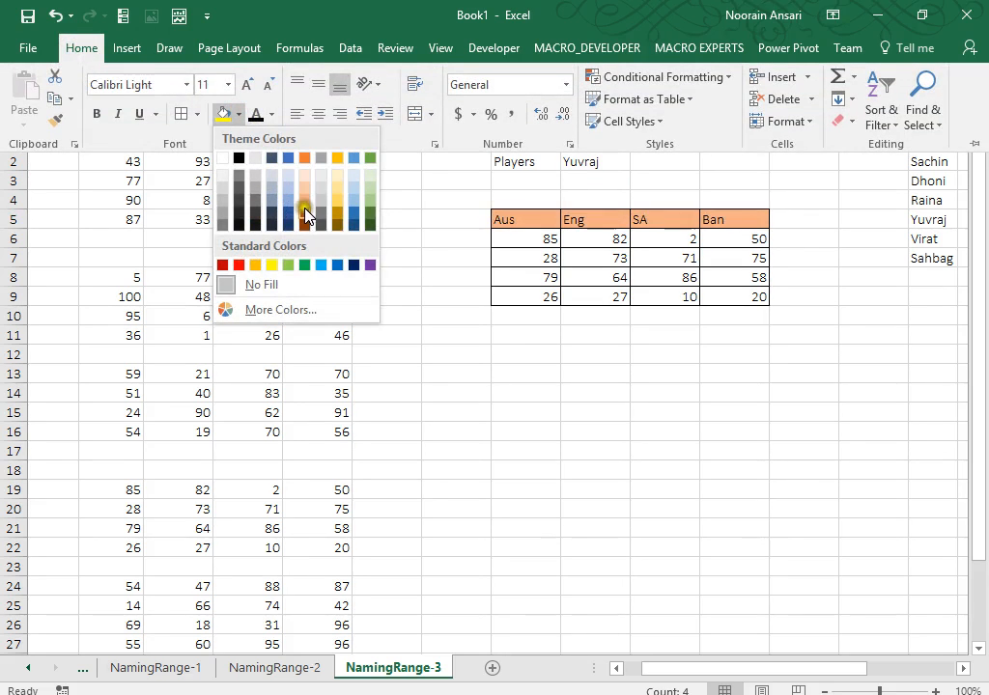
left_click(266, 311)
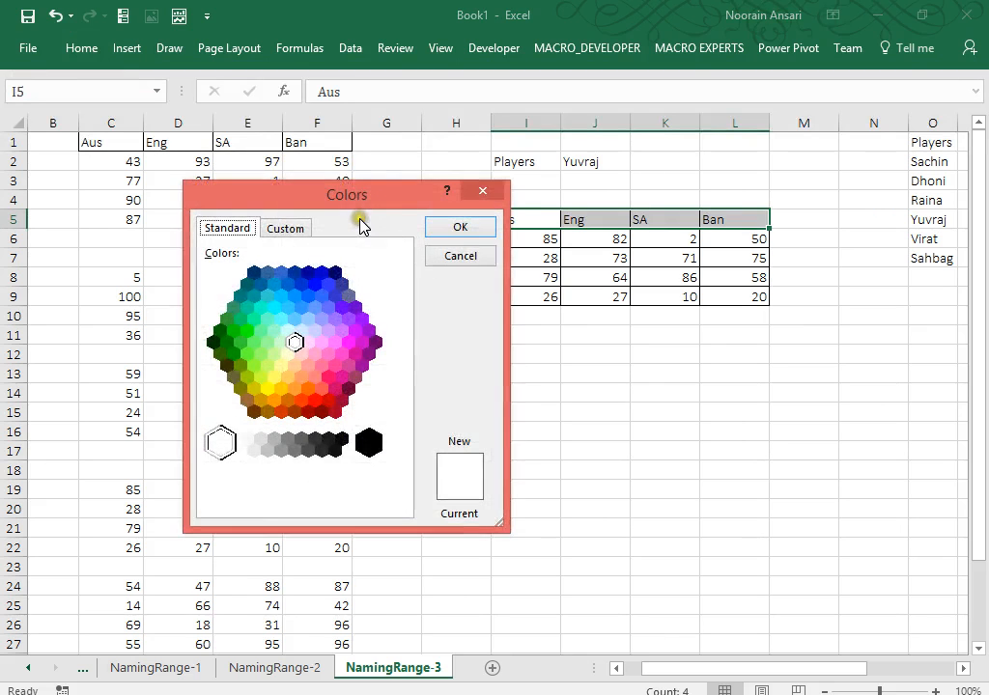
left_click(295, 228)
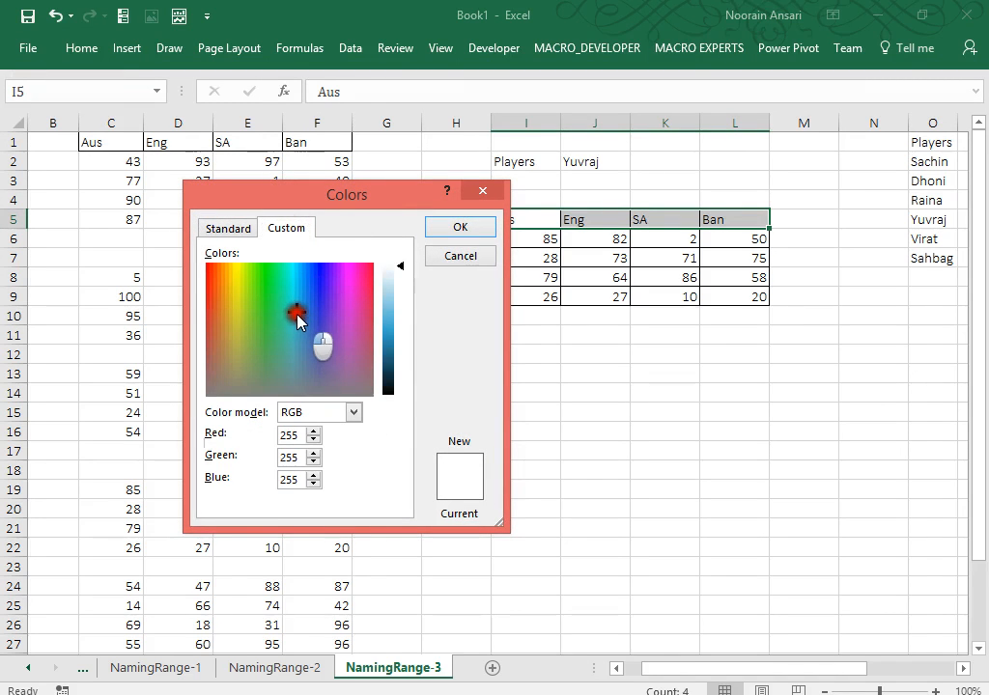
left_click_drag(297, 315, 291, 291)
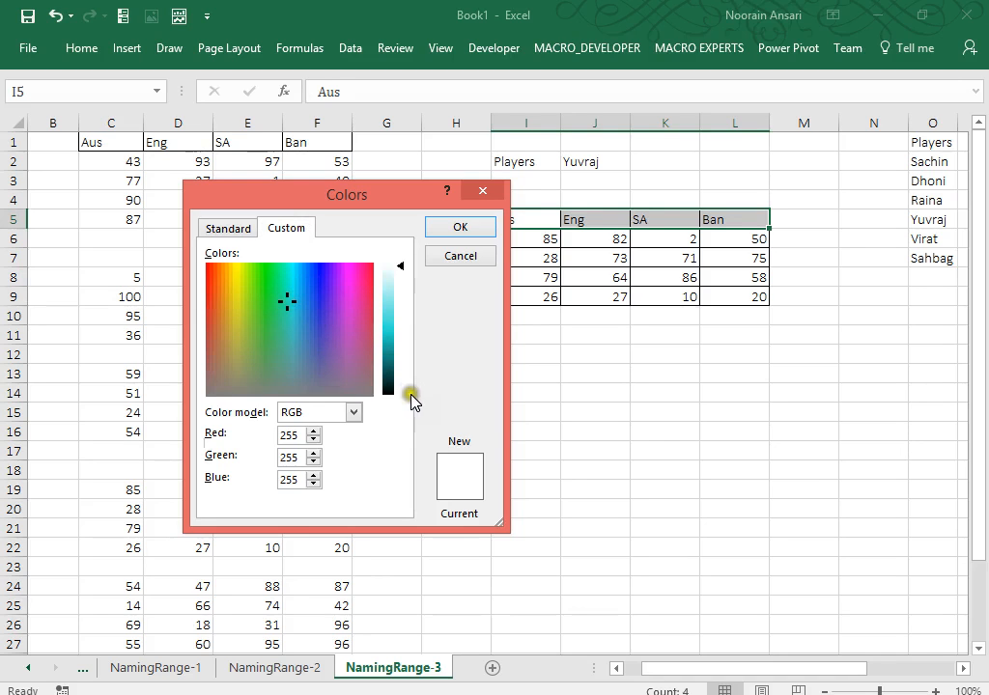
left_click(458, 232)
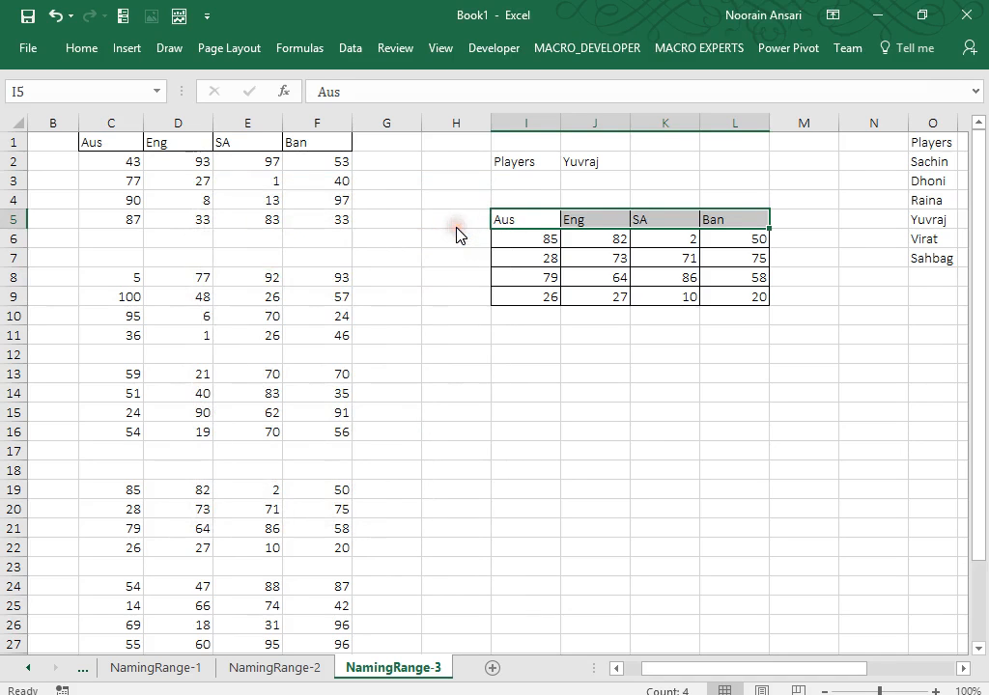
Give the I5:L5 headers gold text and a dark grey fill.
left_click(81, 48)
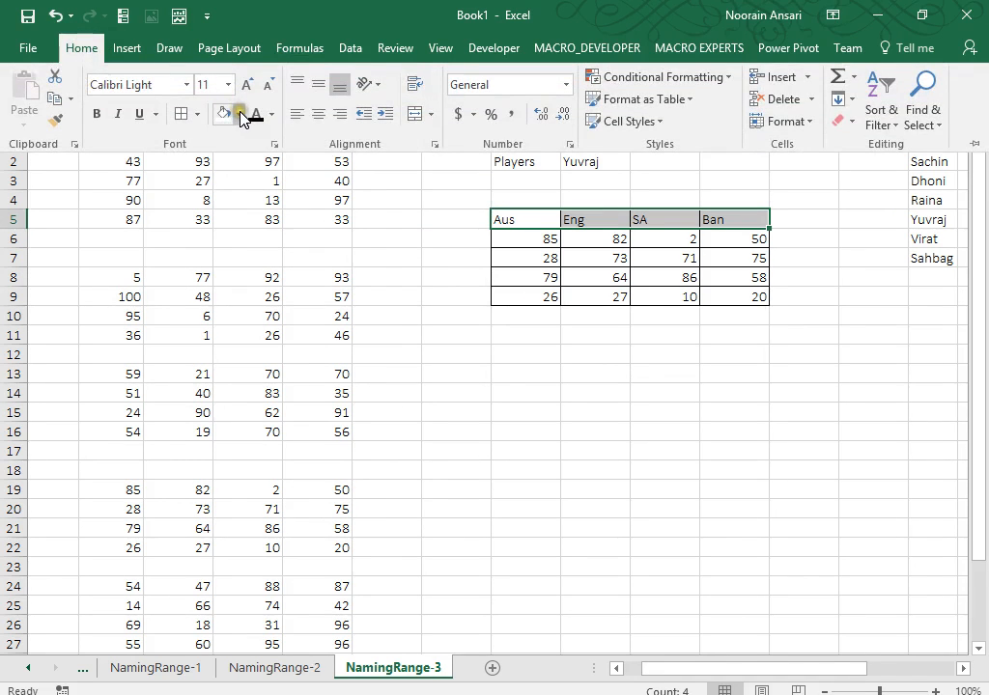
left_click(239, 114)
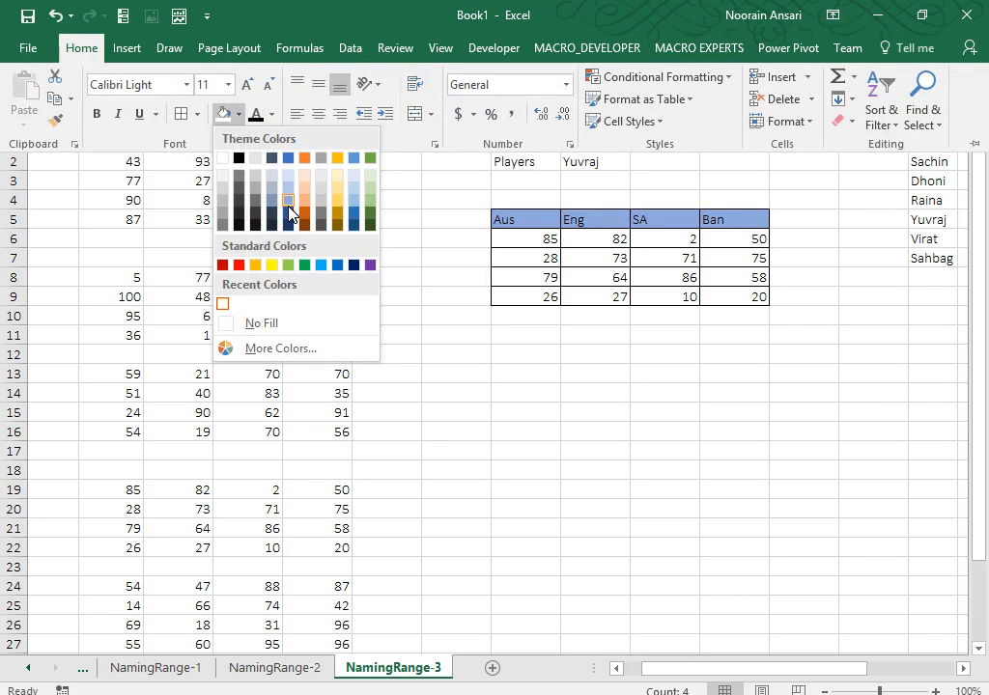
left_click(288, 205)
left_click(271, 115)
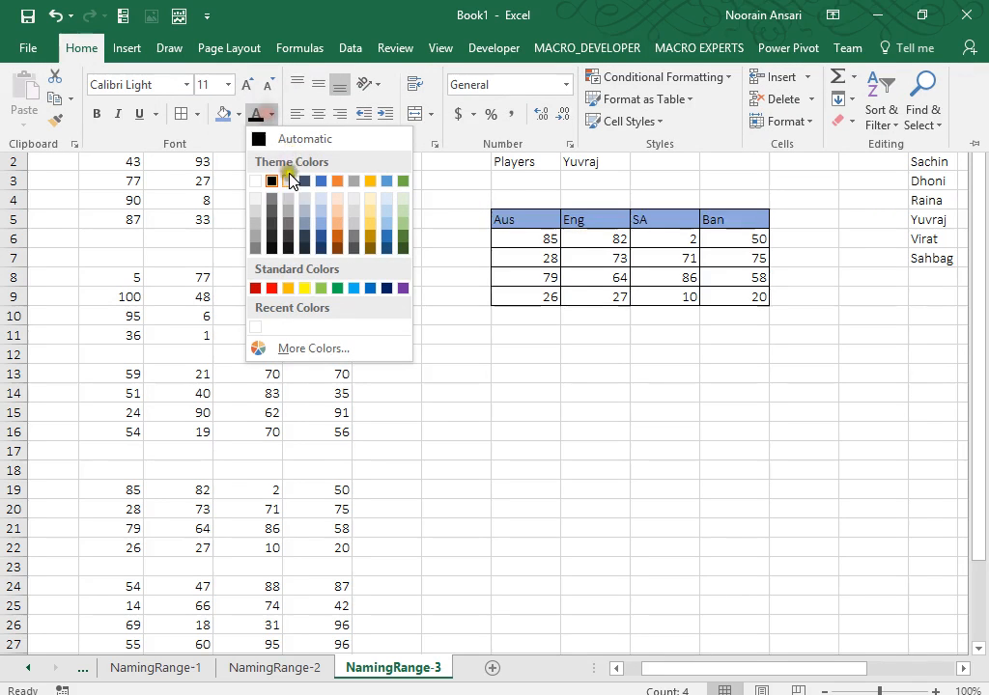
left_click(290, 288)
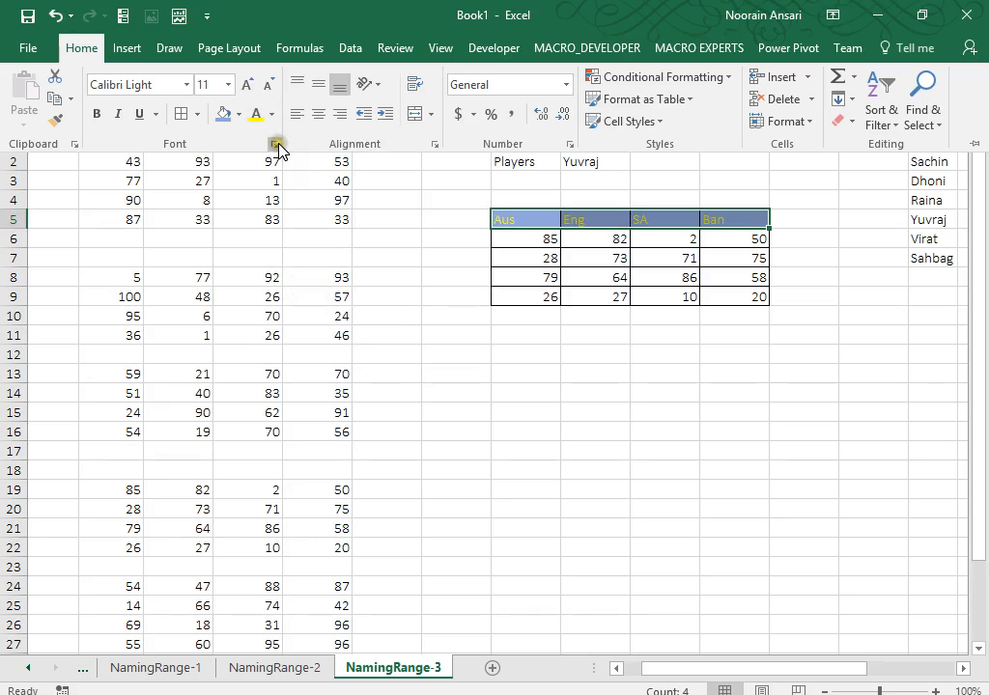
key("Escape")
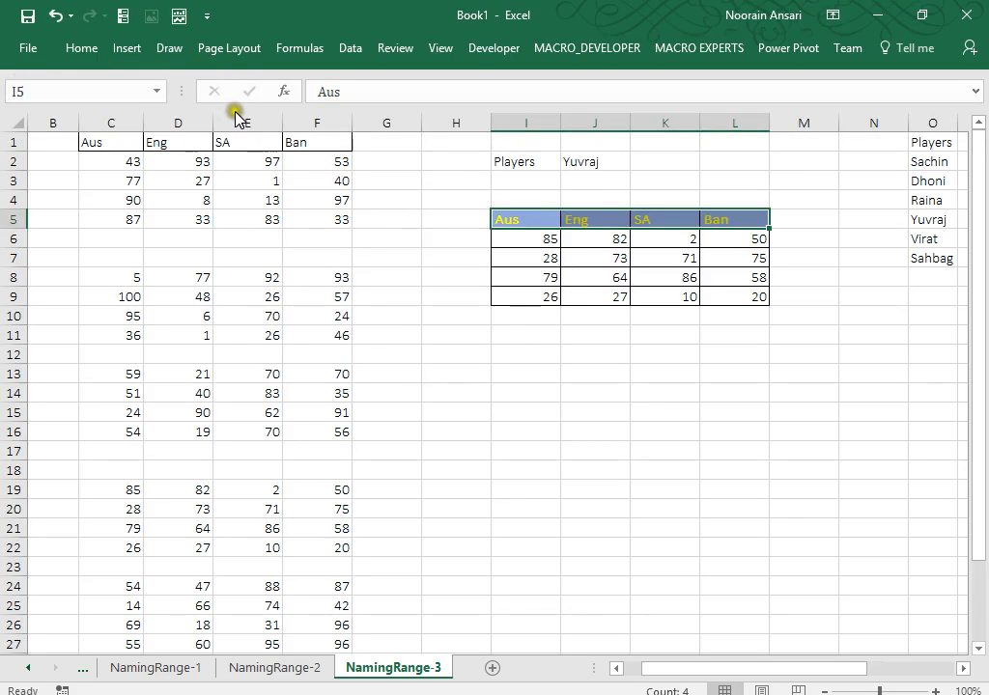
left_click(100, 49)
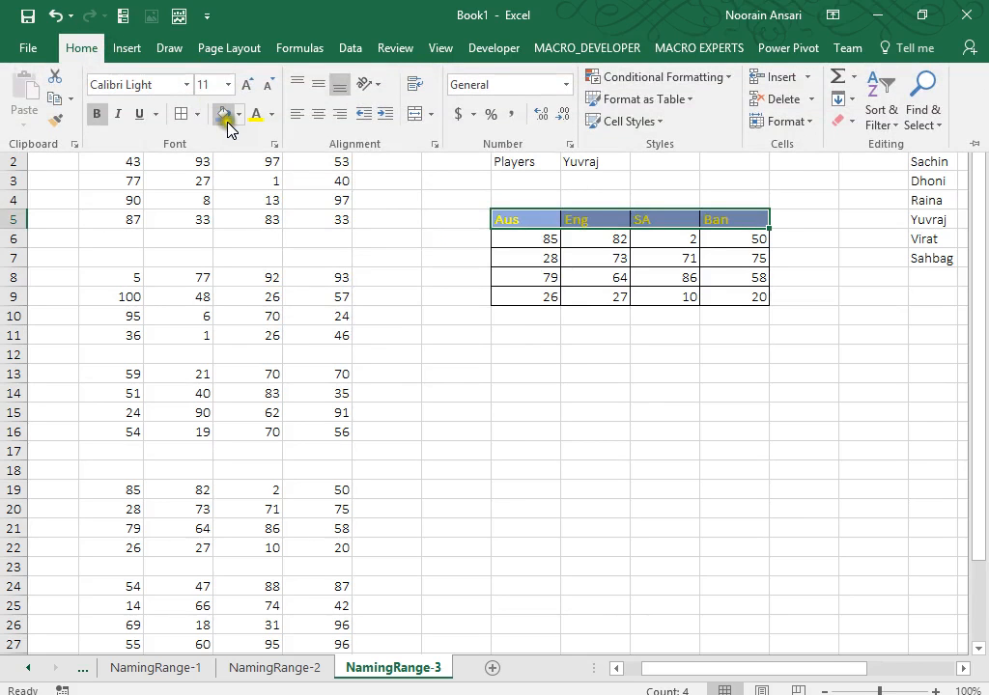
left_click(239, 114)
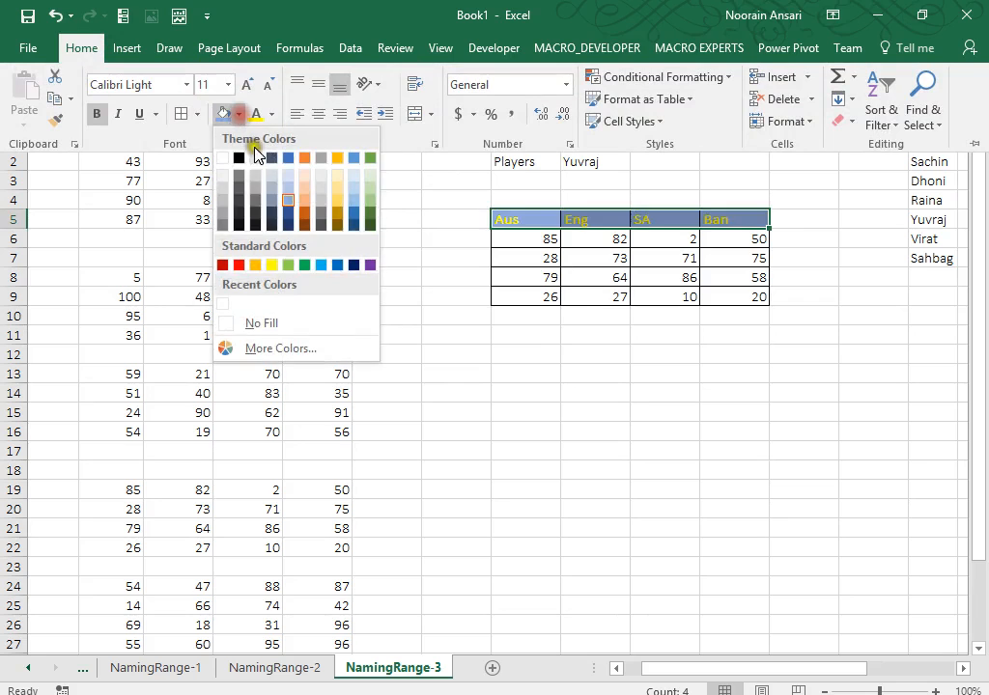
left_click(256, 203)
left_click(572, 383)
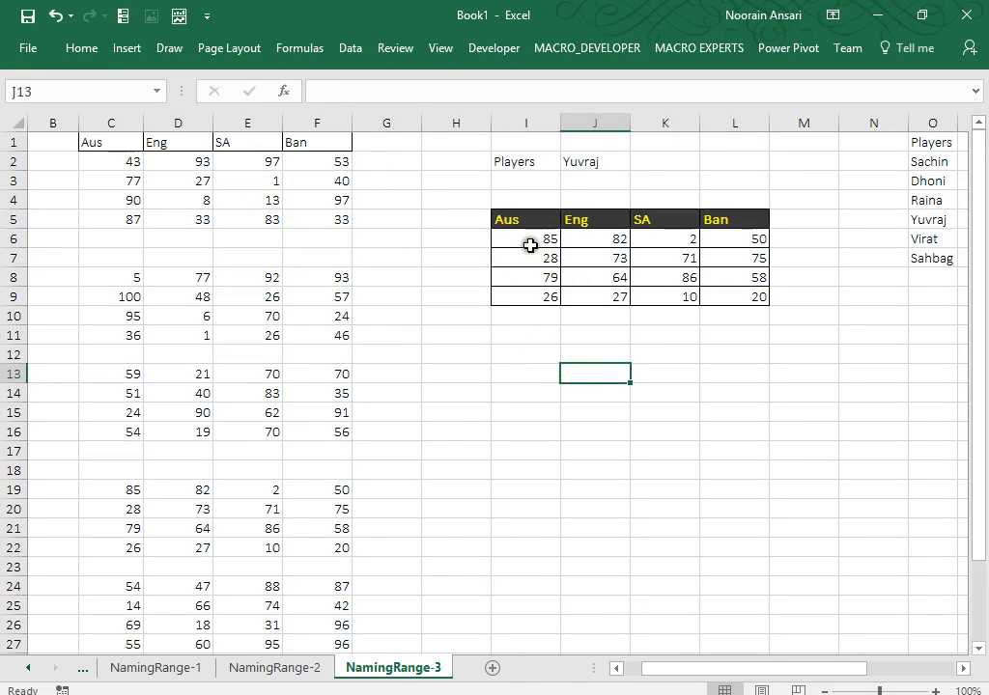
Centre the score numbers in I6:L9.
left_click_drag(526, 243, 723, 298)
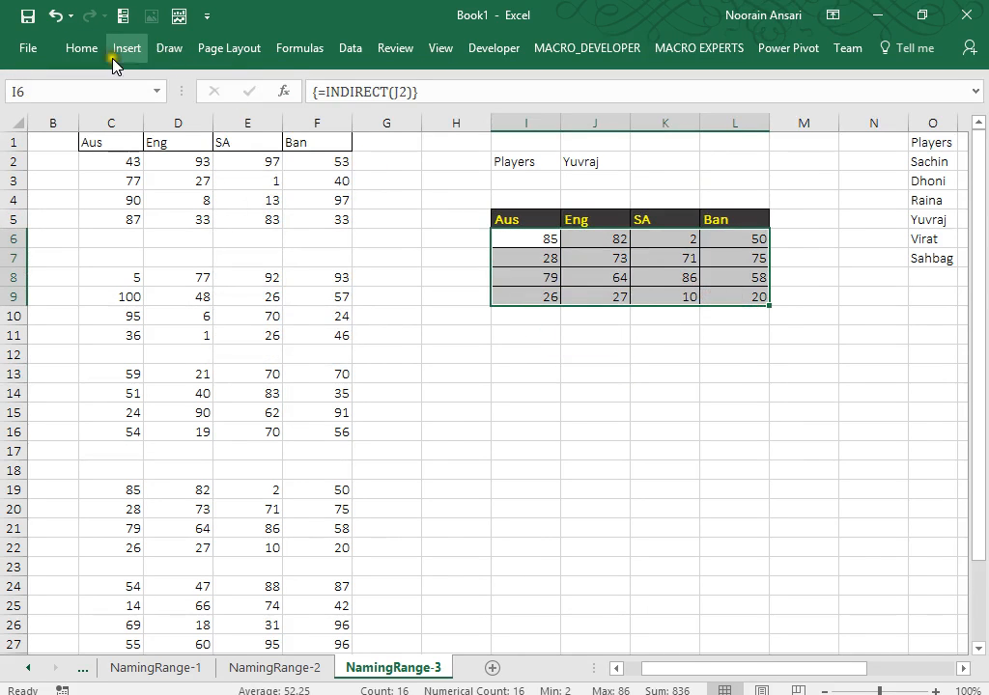
left_click(79, 46)
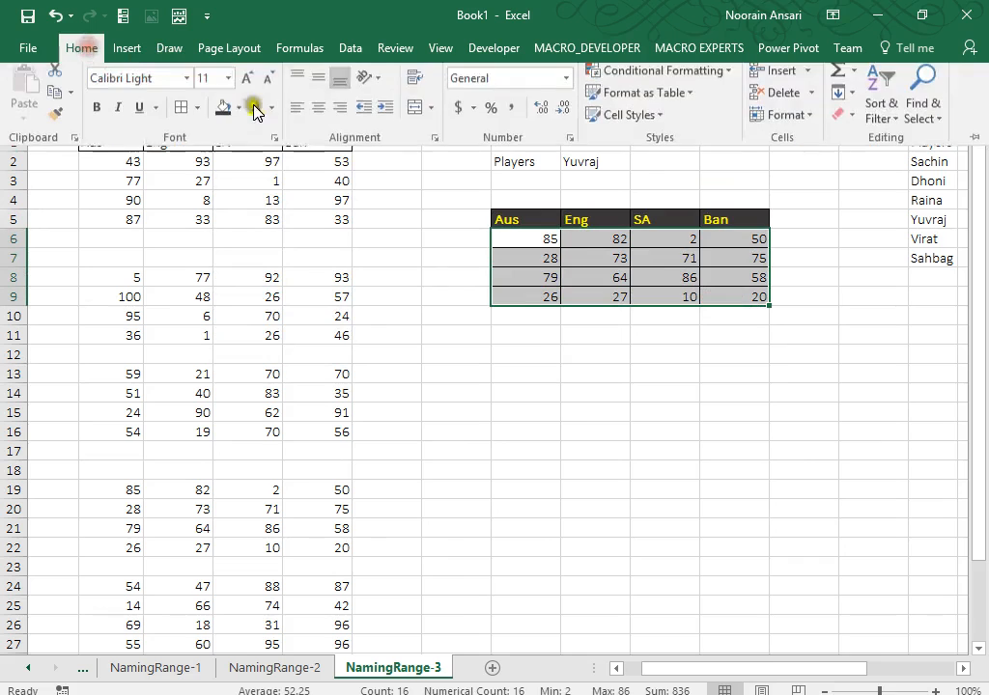
left_click(318, 107)
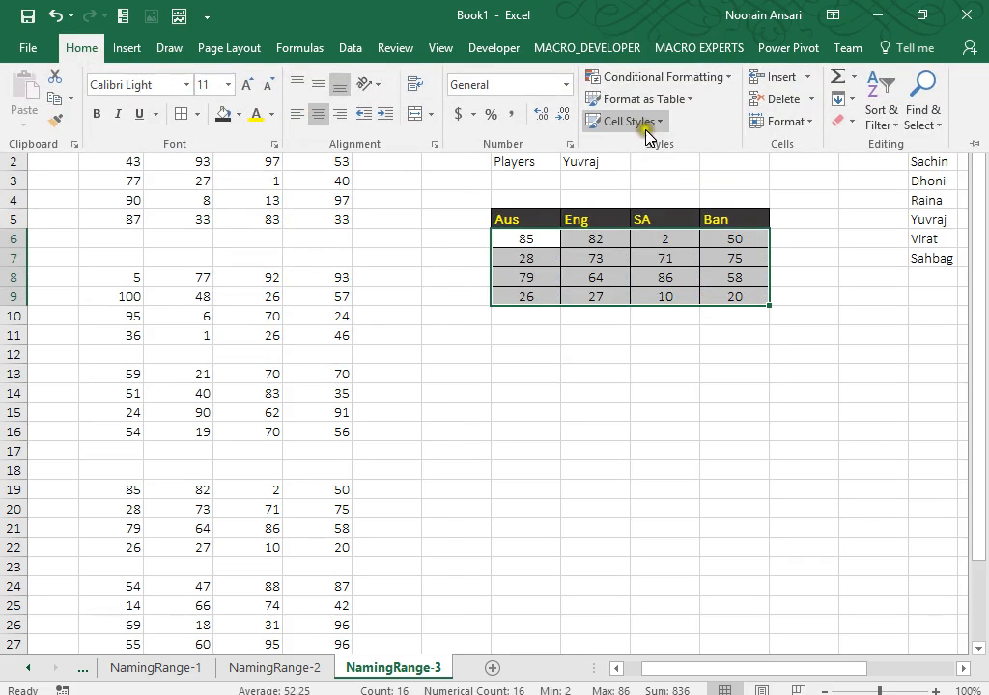
left_click(812, 128)
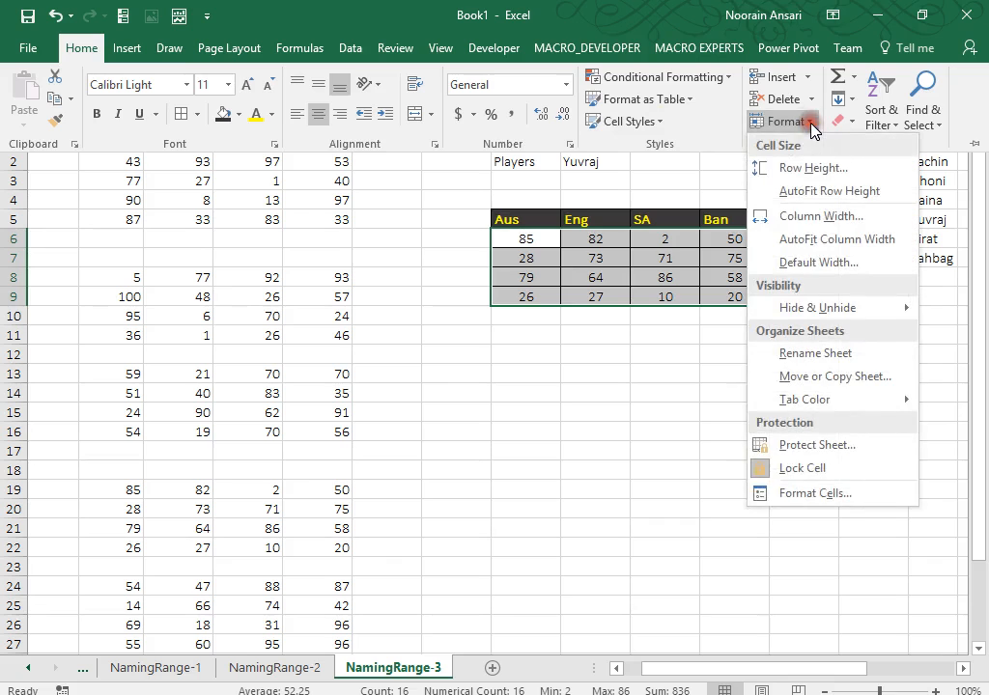
left_click(624, 394)
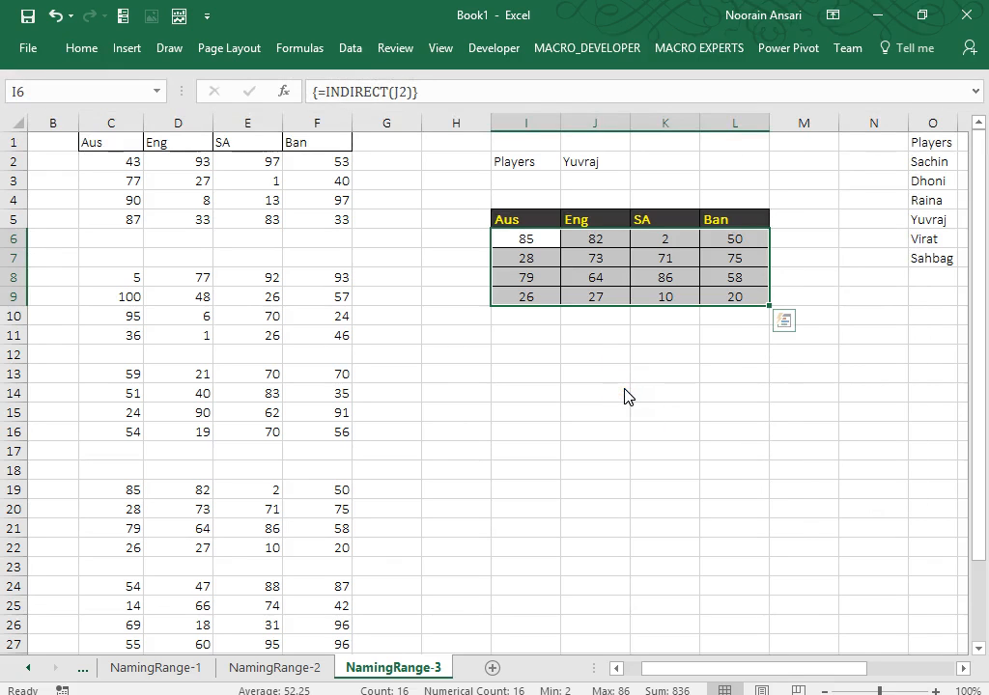
left_click(624, 394)
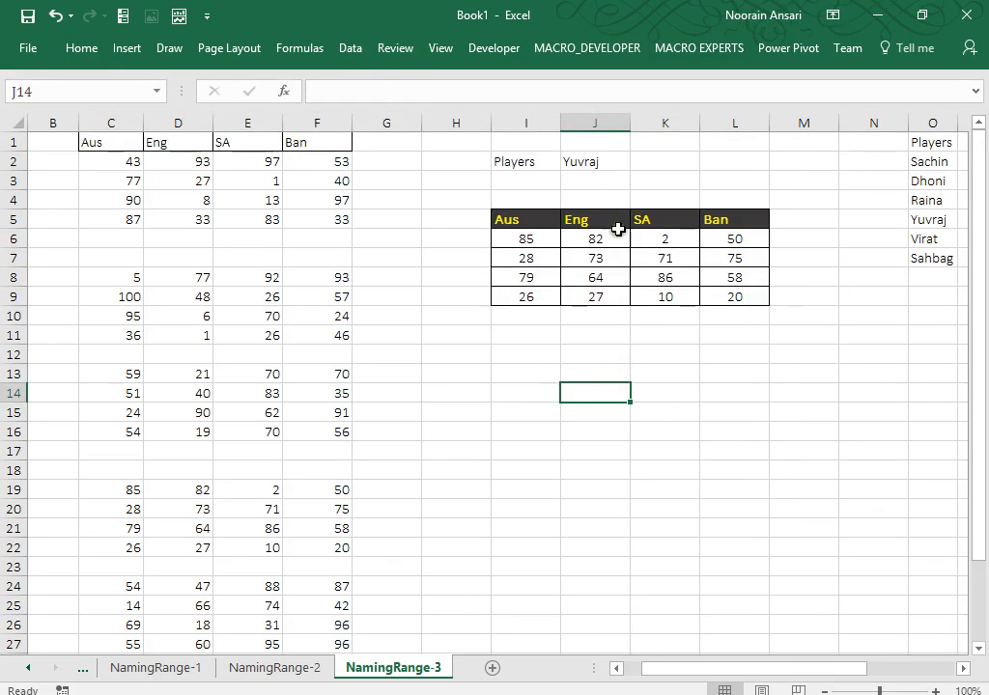
Choose Raina, the third player, in J2's dropdown to show her scores.
left_click(612, 167)
key("alt+Down")
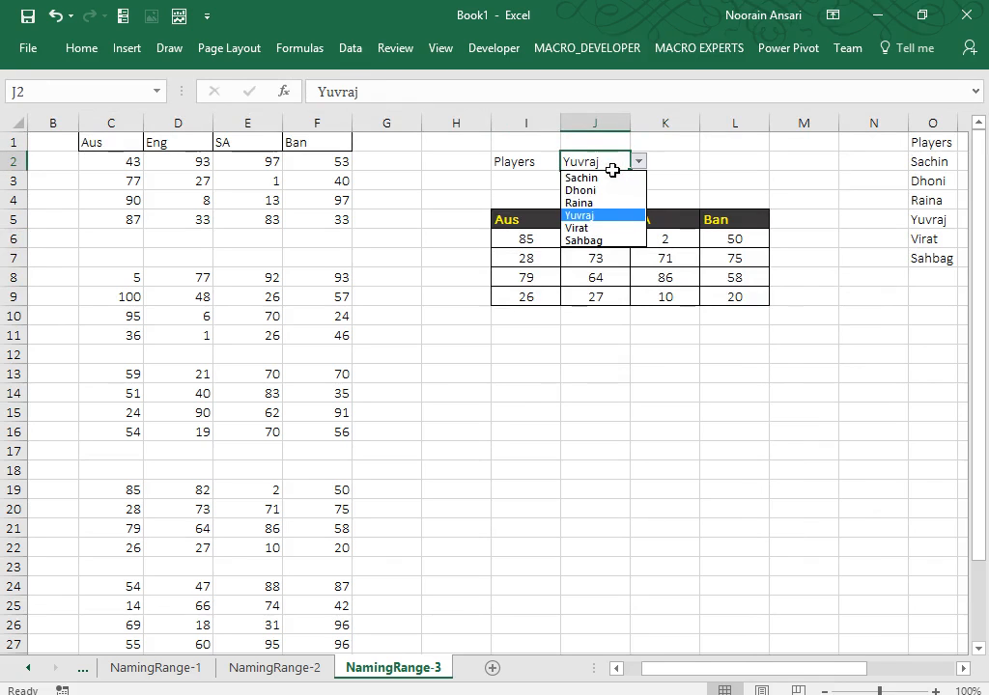
key("Up")
key("Up")
key("Return")
key("Down")
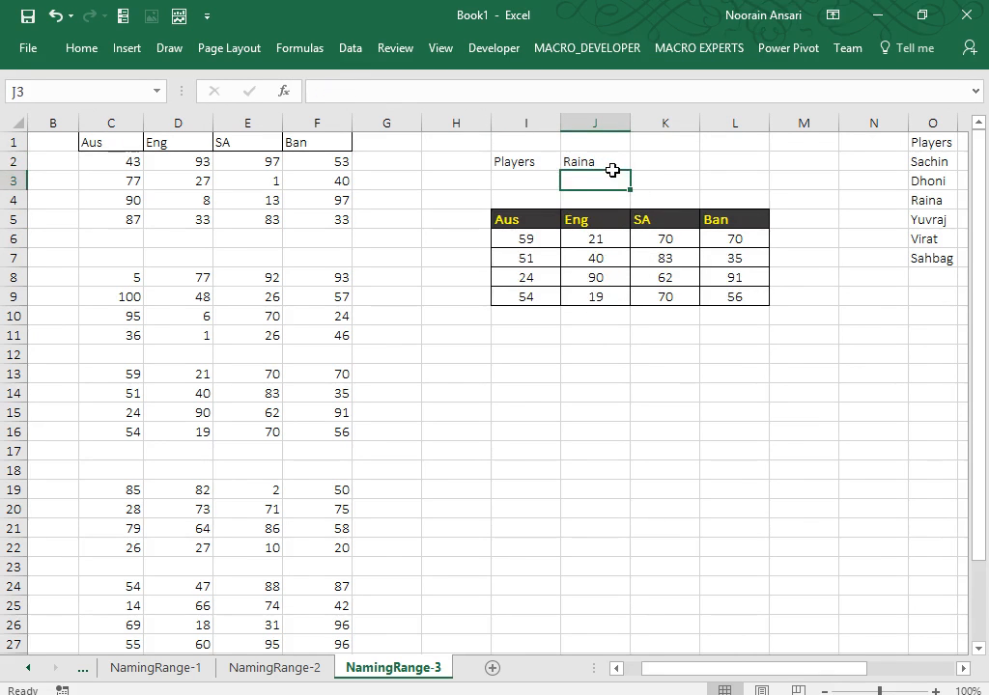
key("Down")
key("Down")
key("Left")
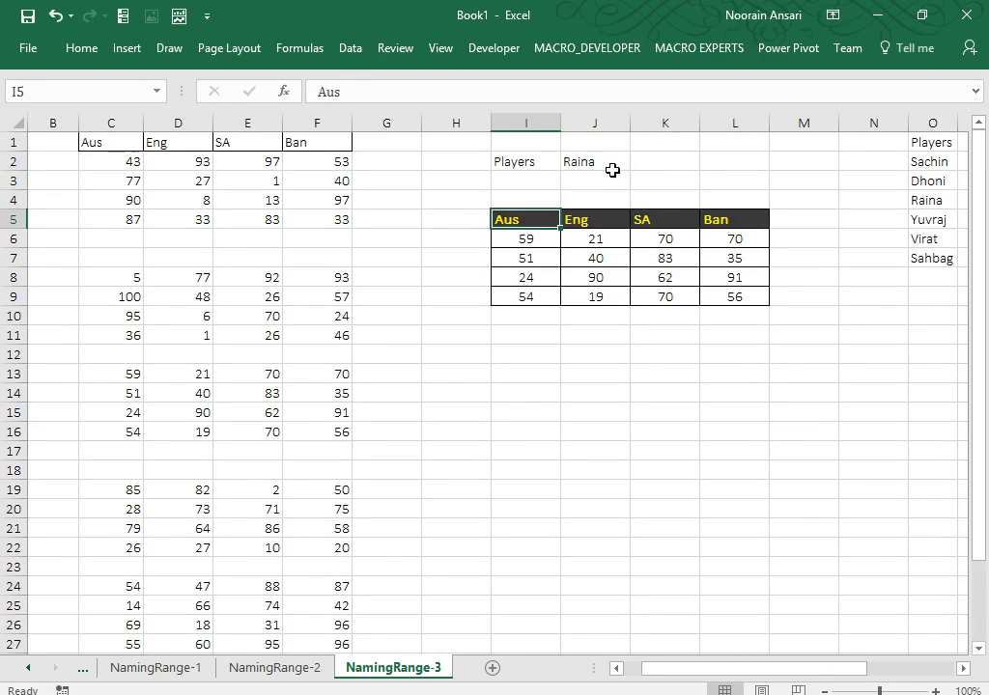
Draw a rectangle below the score table across columns I–N, rows 11–22, nudging it up and making it taller.
left_click(128, 49)
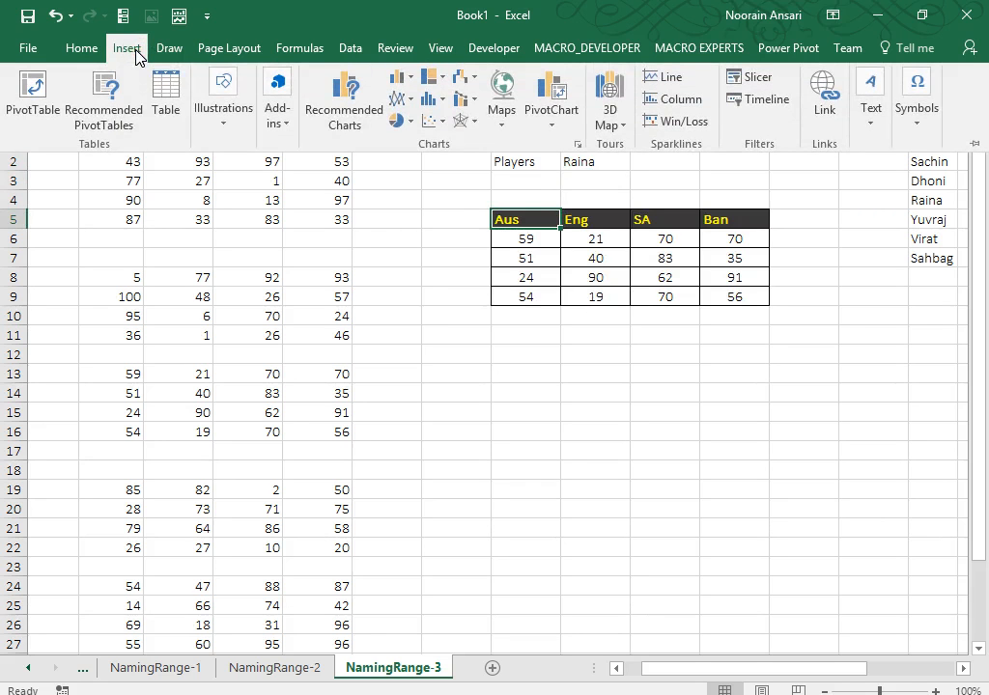
left_click(224, 124)
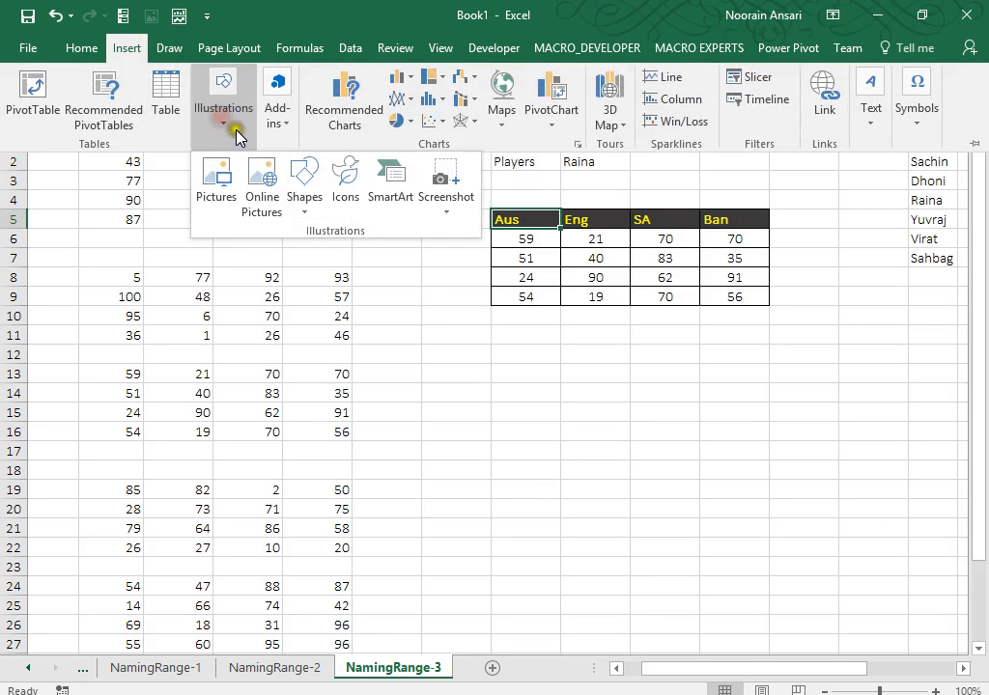
left_click(305, 191)
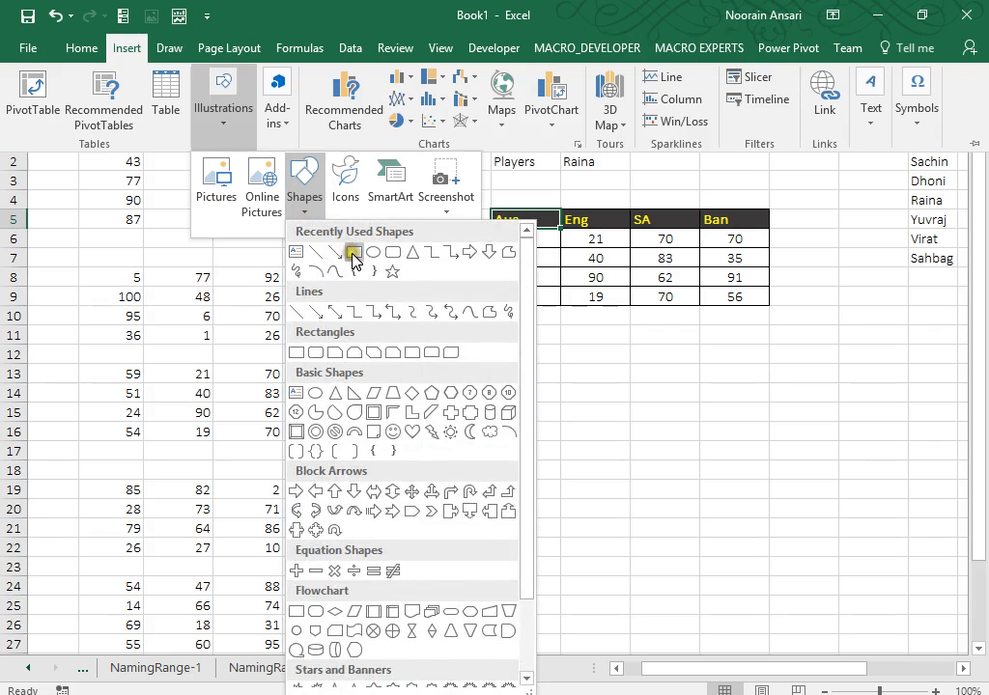
left_click(352, 253)
mouse_move(477, 337)
left_mouse_down()
mouse_move(907, 527)
mouse_move(914, 539)
left_mouse_up()
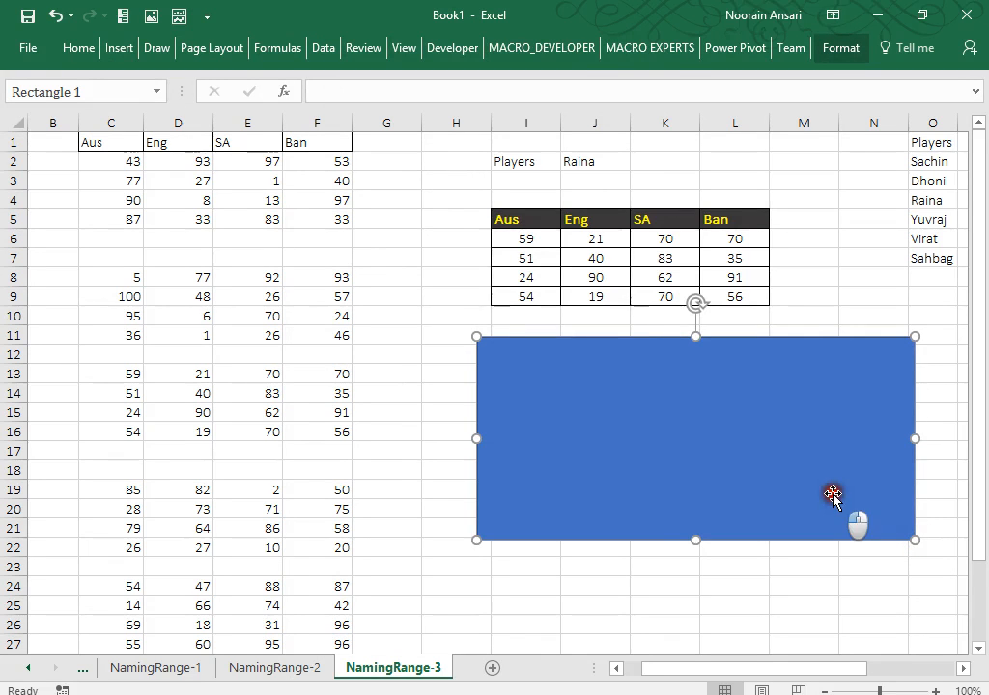
left_click_drag(833, 501, 840, 485)
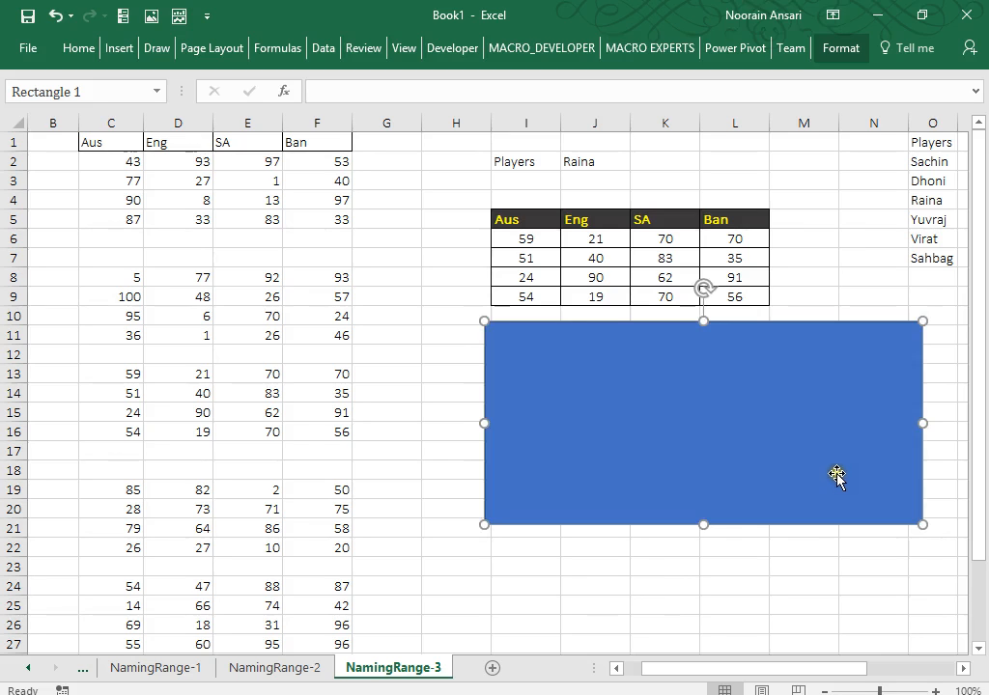
left_click_drag(704, 524, 708, 538)
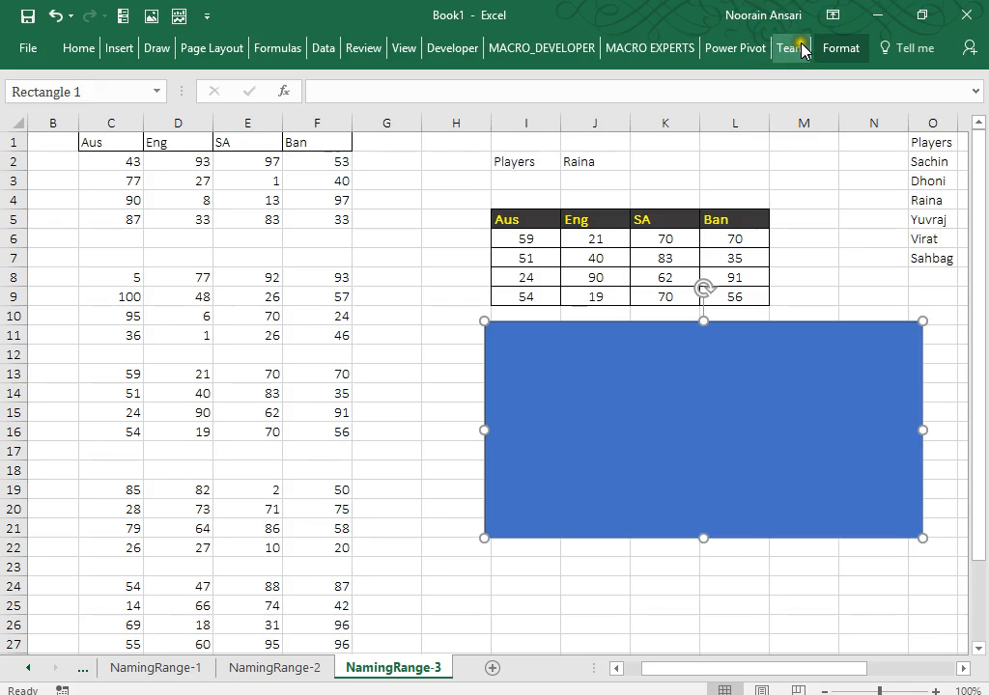
Apply a light grey gradient theme fill to the rectangle.
left_click(830, 49)
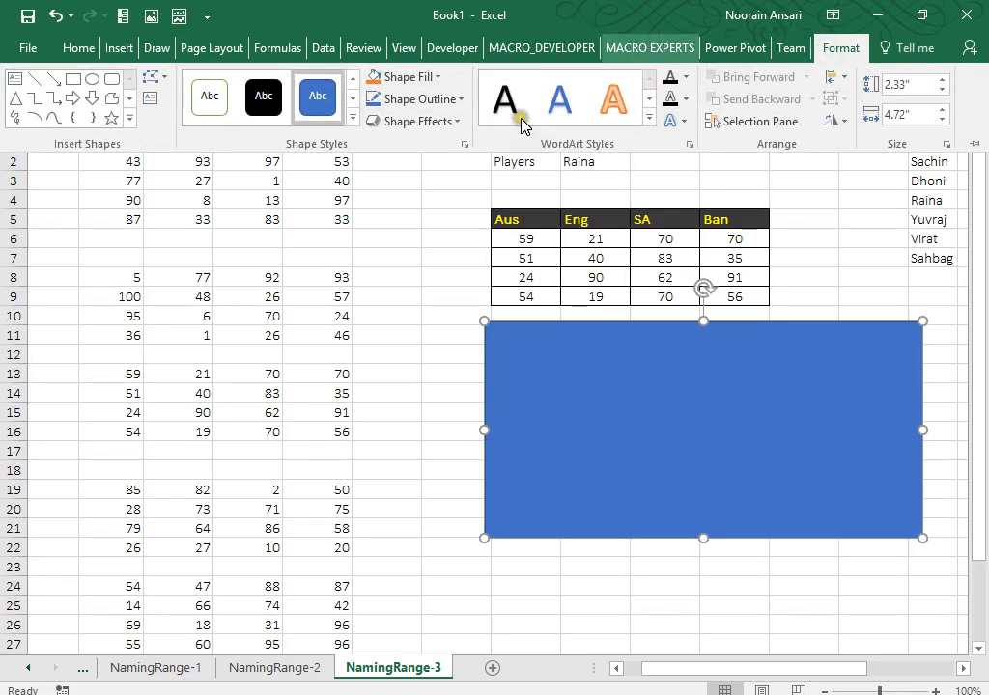
left_click(354, 120)
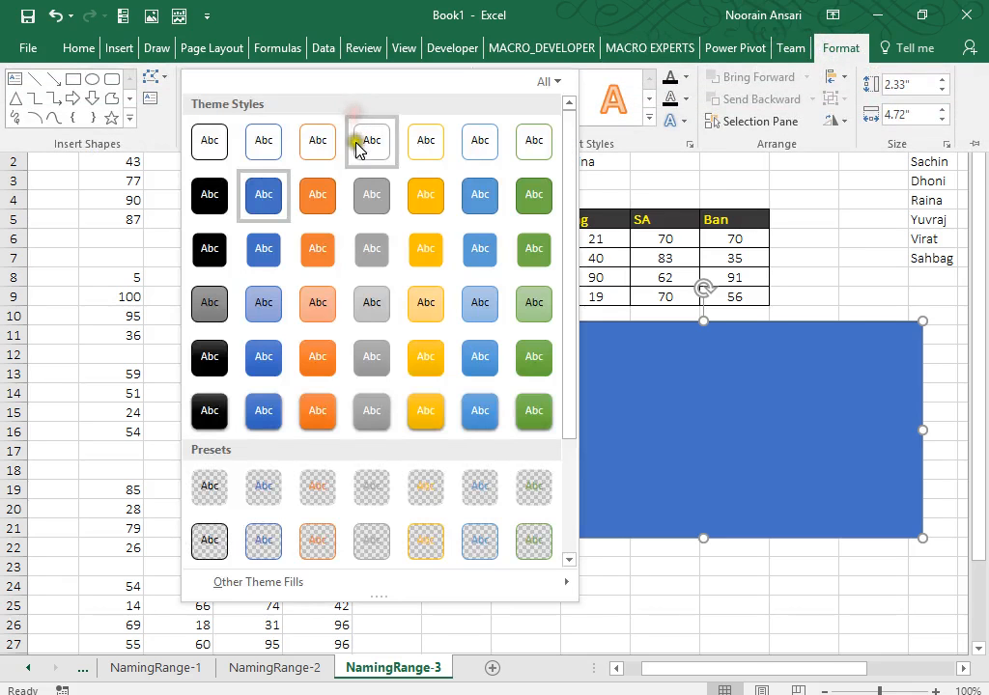
mouse_move(342, 587)
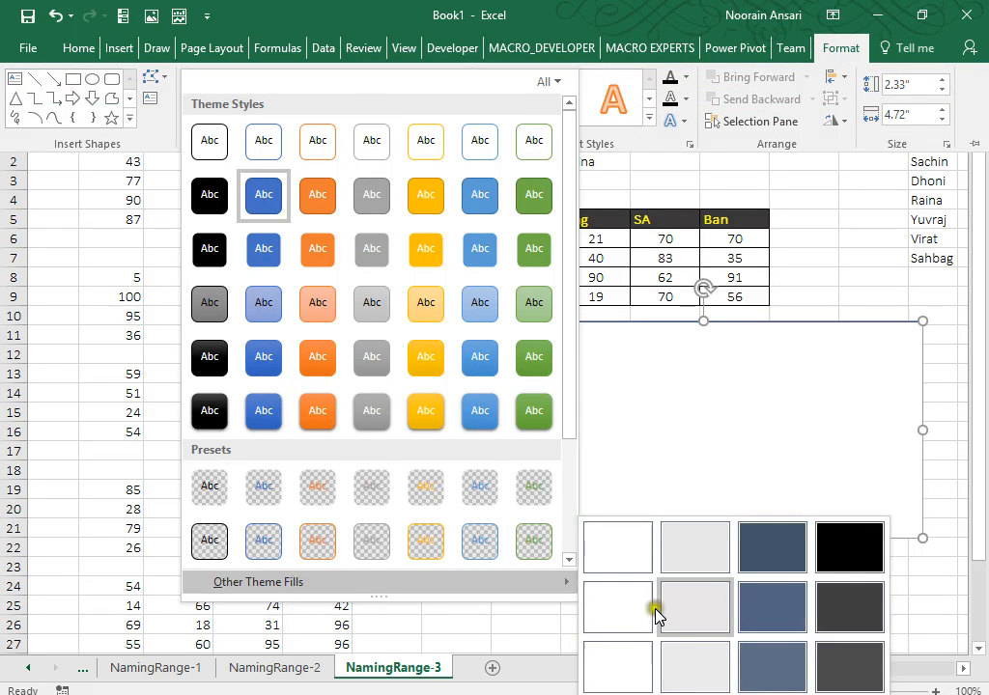
left_click(691, 668)
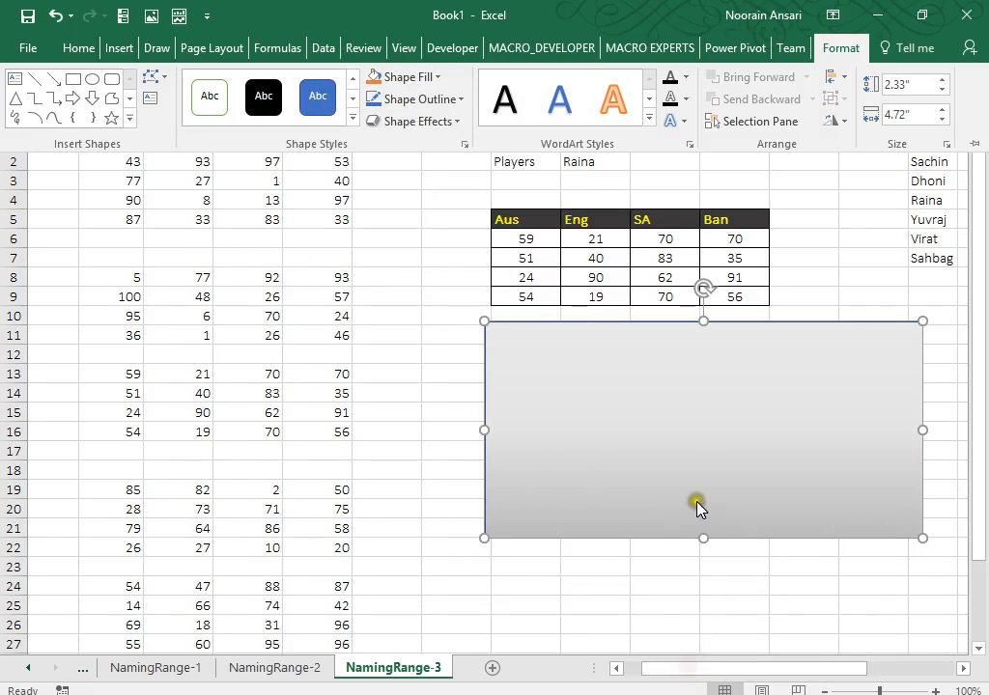
left_click(697, 443)
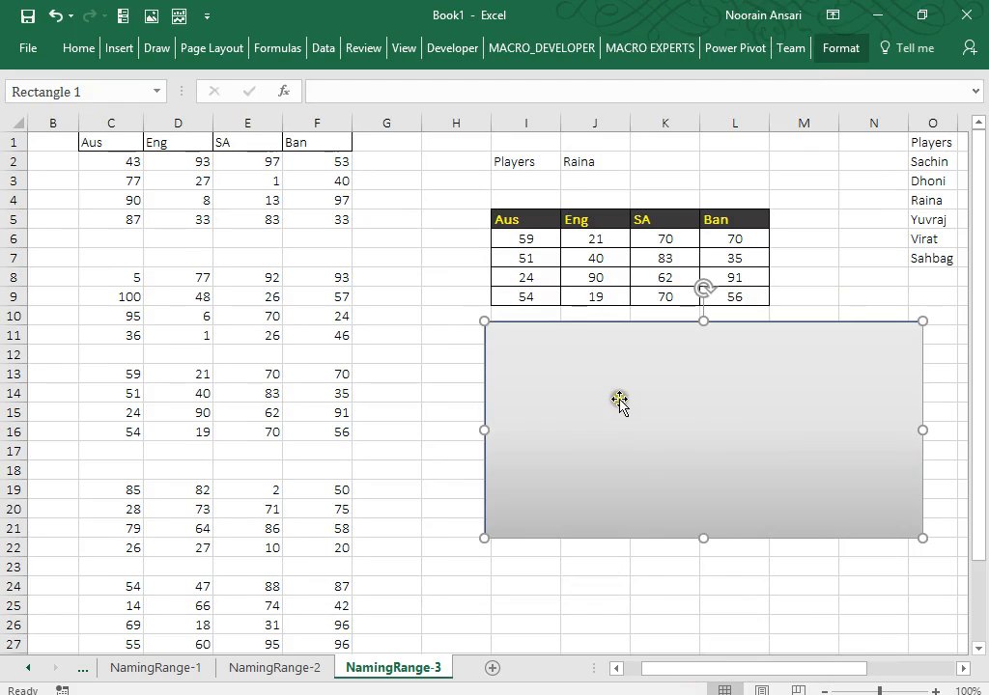
Nudge the rectangle right and down, make it slightly taller, then select the score table I5:L9.
mouse_move(620, 400)
left_mouse_down()
mouse_move(633, 401)
mouse_move(625, 404)
left_mouse_up()
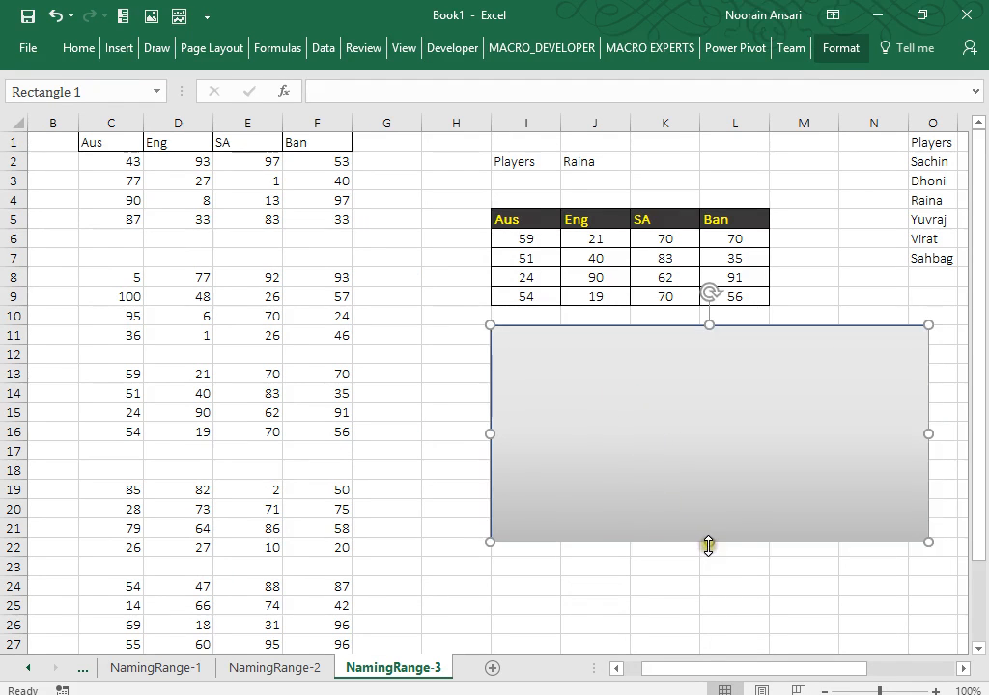
mouse_move(708, 546)
left_mouse_down()
mouse_move(711, 560)
mouse_move(712, 551)
left_mouse_up()
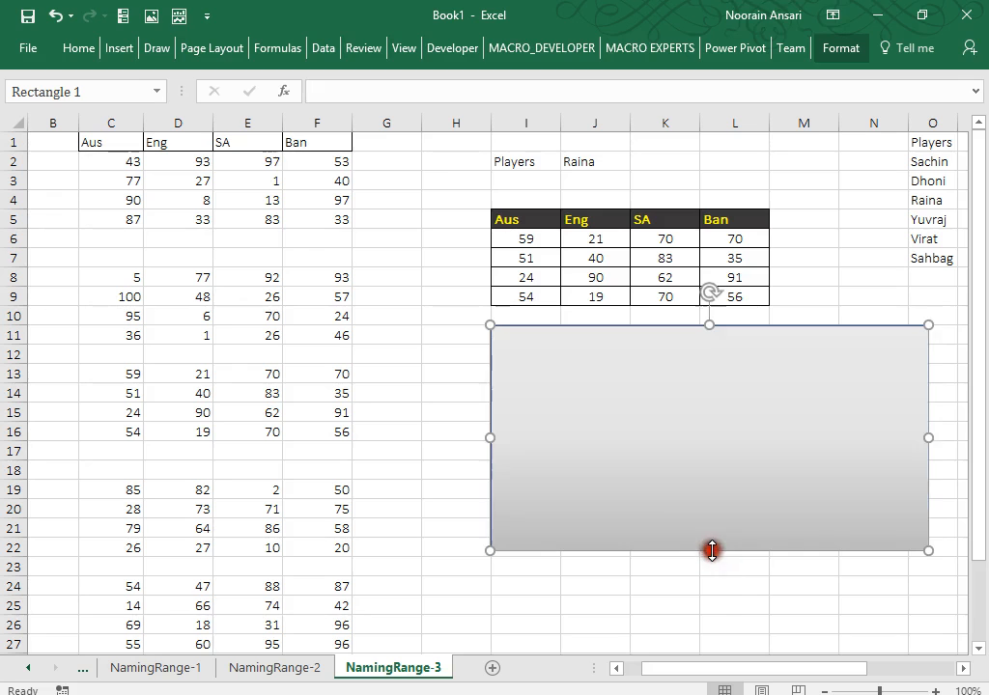
left_click(597, 292)
left_click_drag(517, 217, 734, 296)
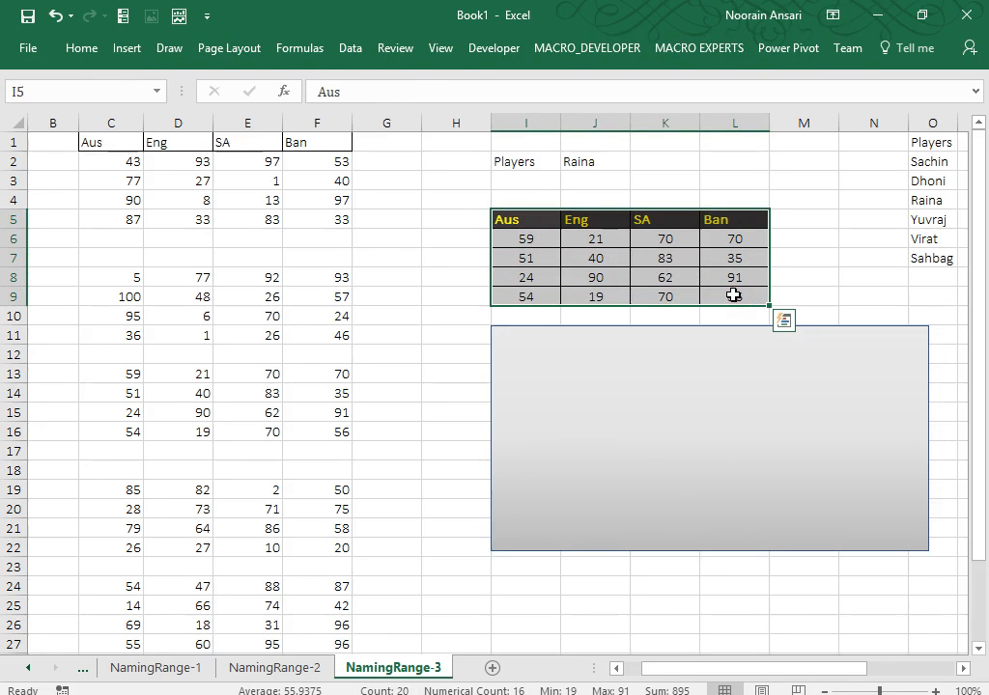
Paste I5:L9 as a linked picture and move it into the top of the rectangle.
key("ctrl+c")
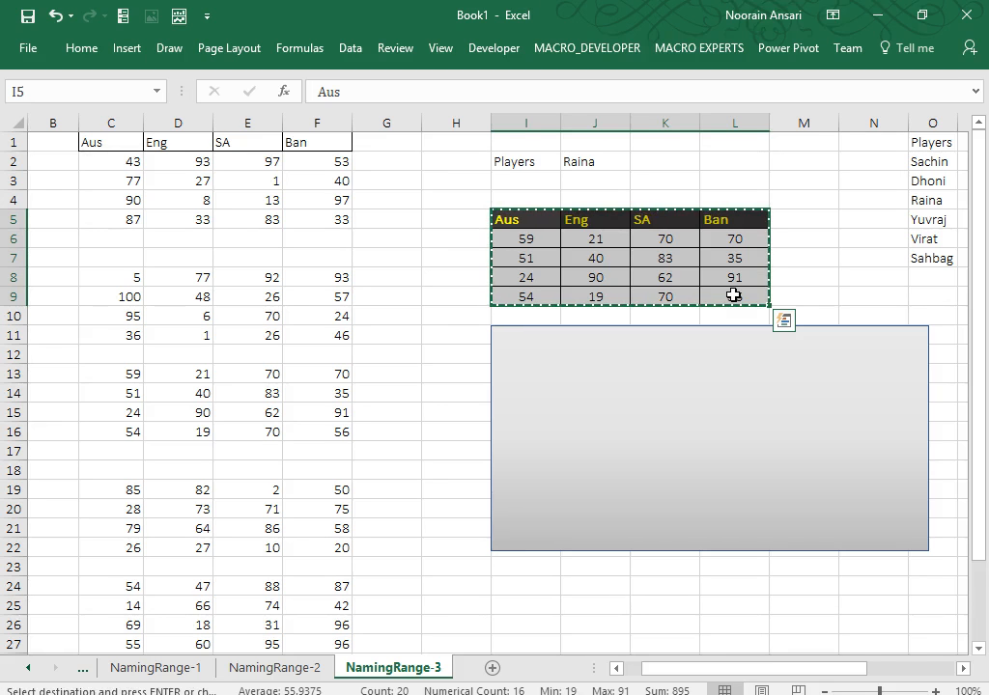
right_click(734, 295)
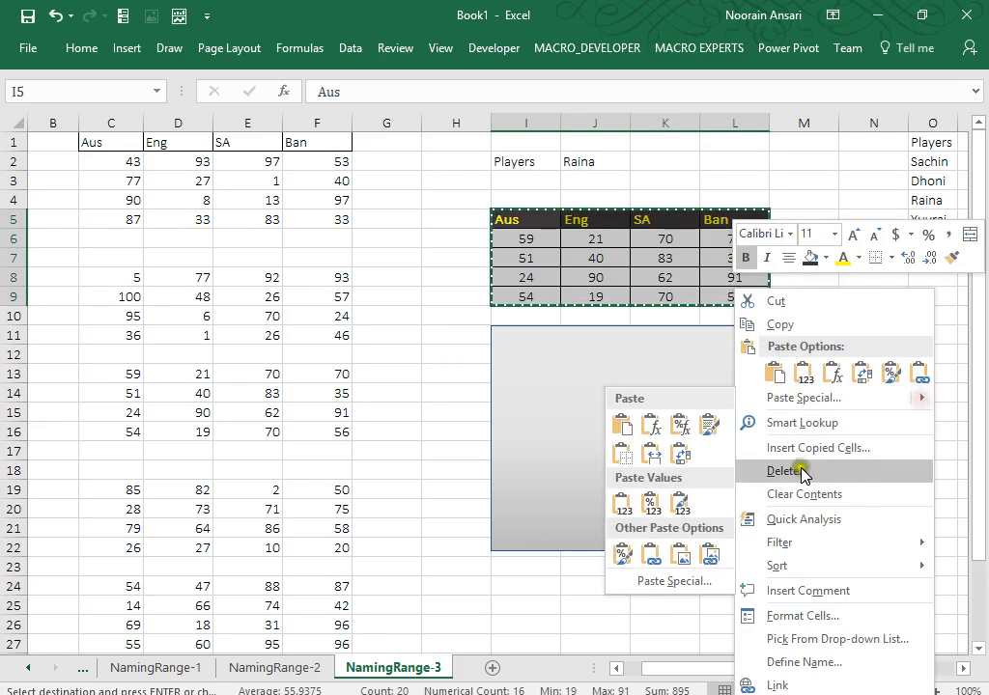
left_click(710, 557)
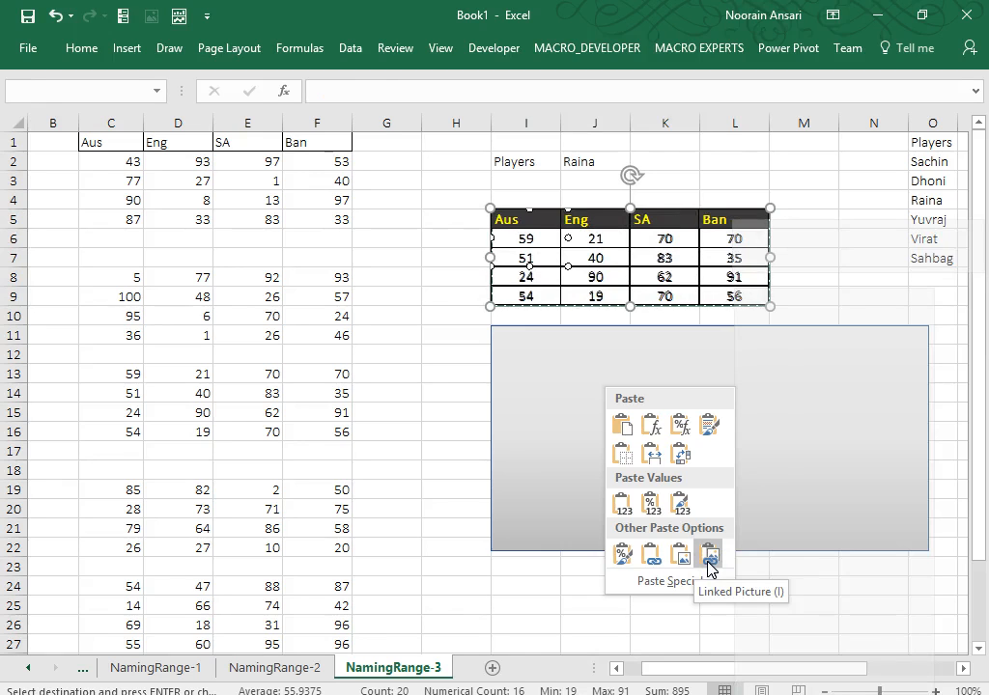
left_click(710, 557)
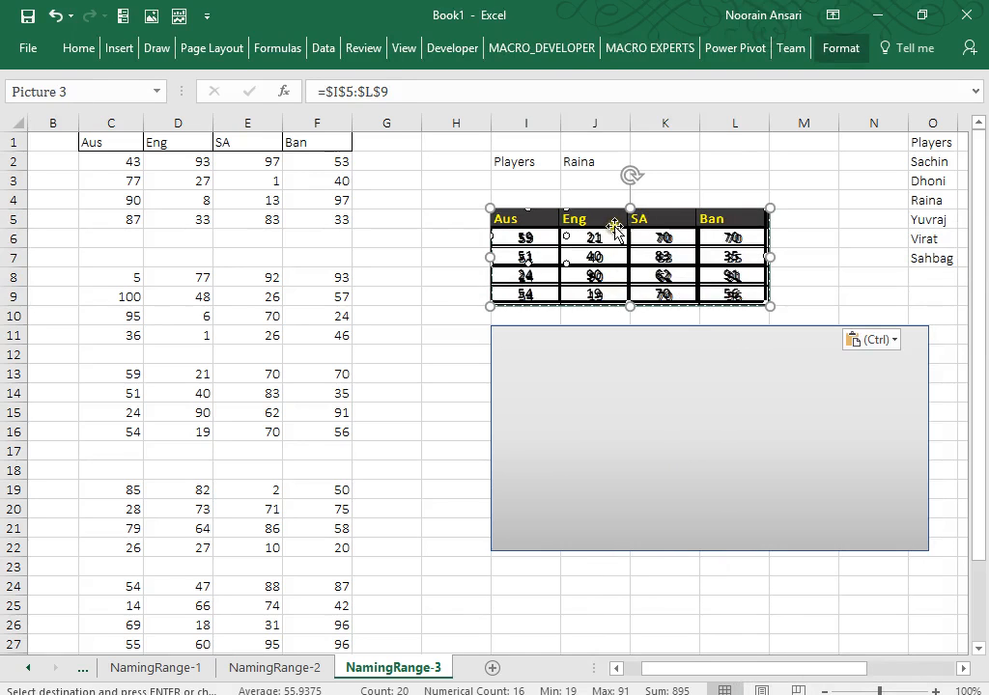
left_click_drag(615, 227, 601, 344)
Narrow the grey rectangle to fit the table picture and make it taller.
left_click(910, 388)
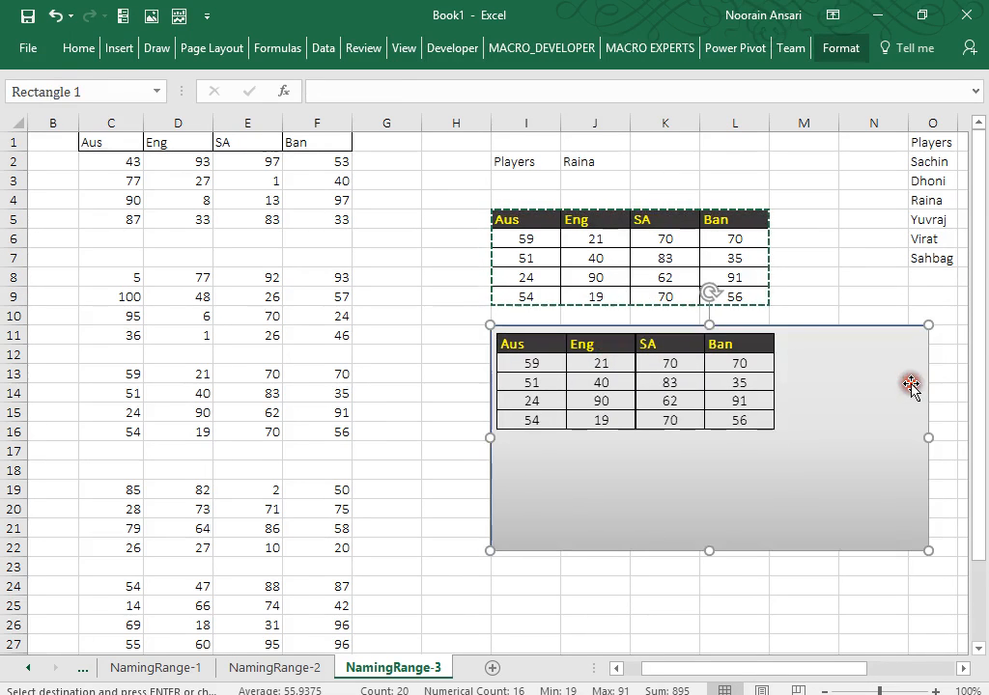
left_click_drag(931, 435, 790, 435)
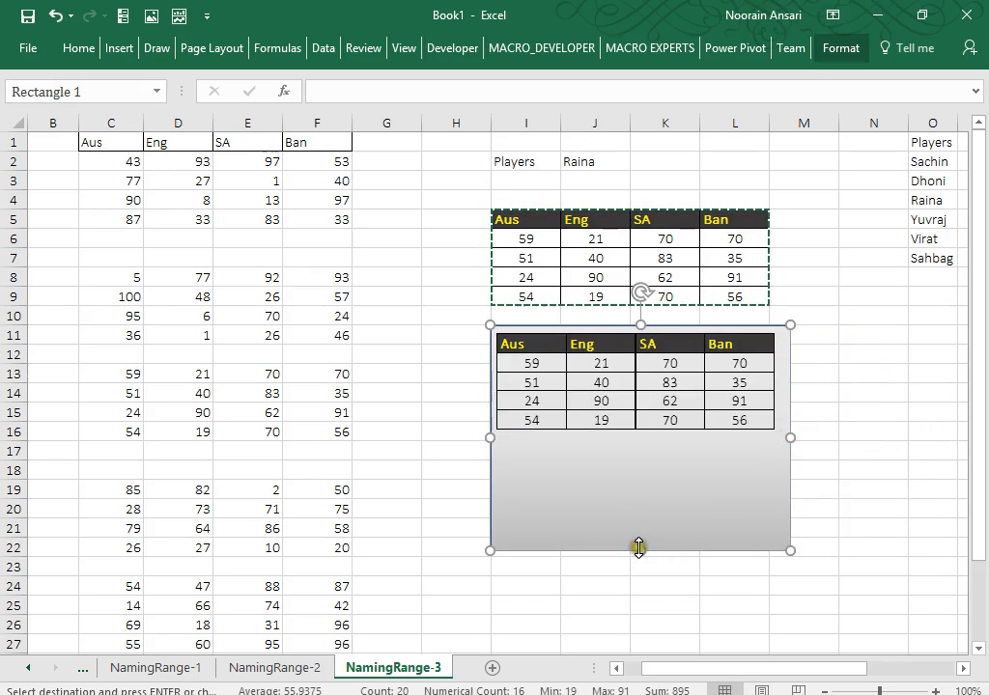
left_click_drag(640, 550, 653, 643)
Clear the copy marking and reselect the score table I5:L9.
left_click(805, 551)
key("Escape")
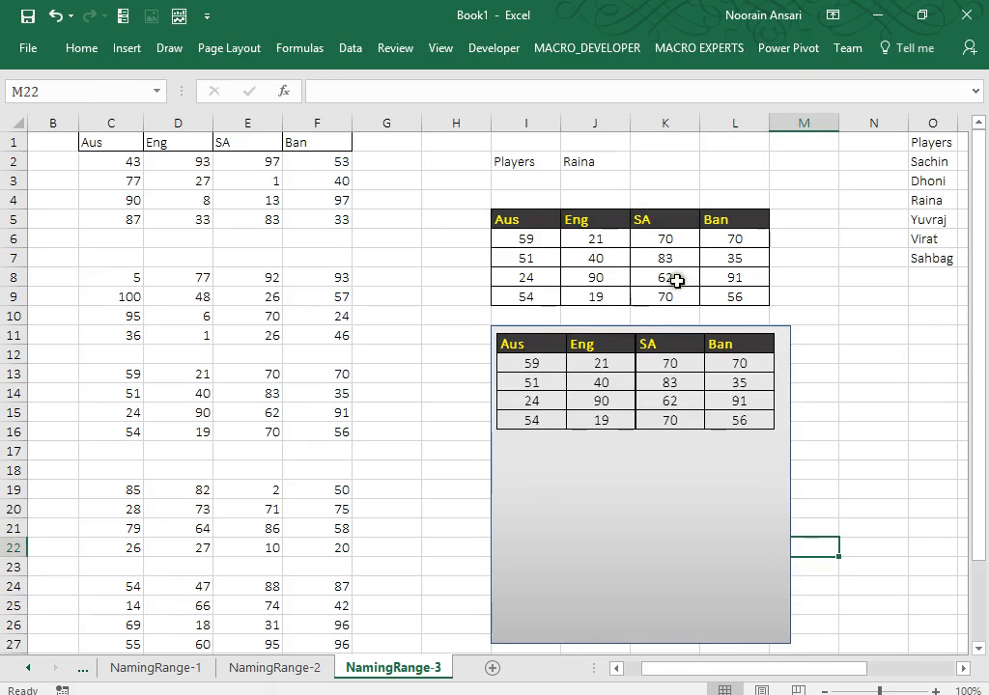
left_click_drag(505, 221, 726, 301)
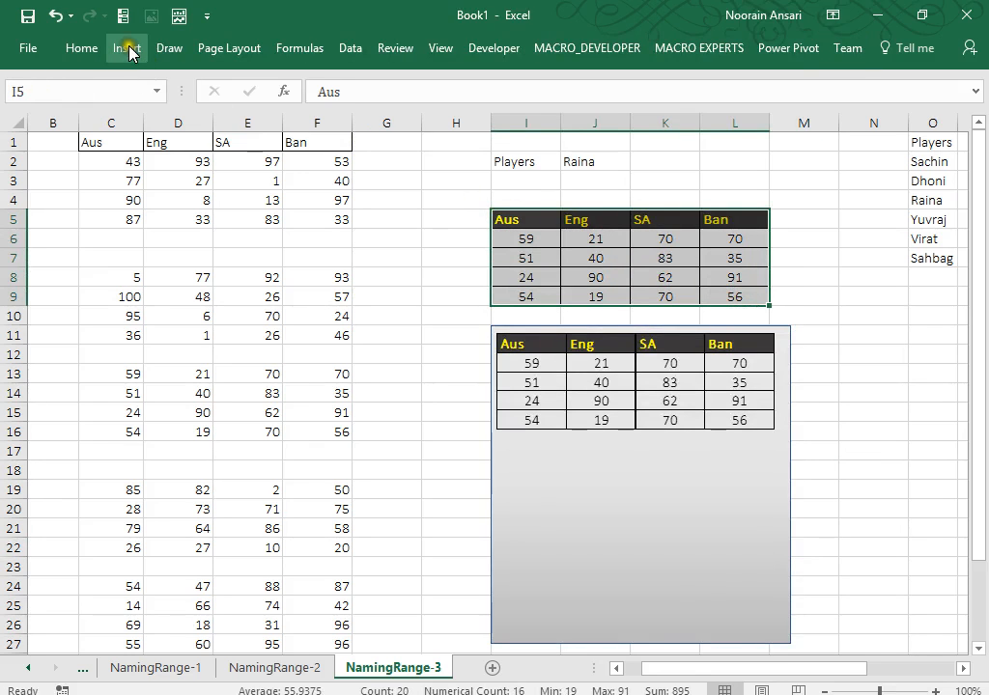
Insert a basic pie chart from the All Charts list of Insert Chart.
left_click(128, 49)
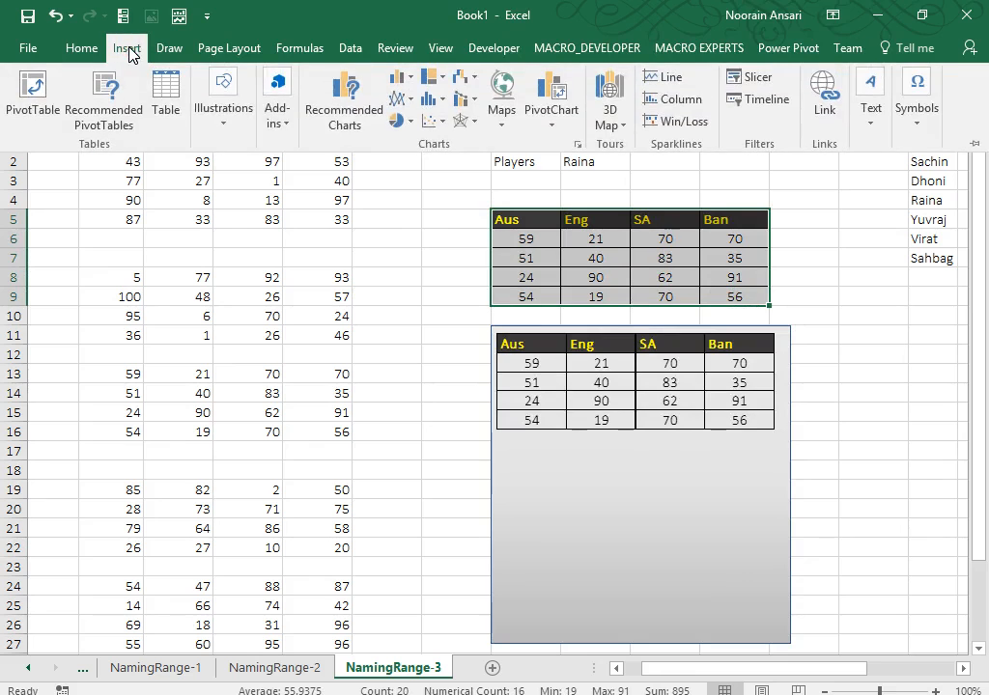
left_click(409, 123)
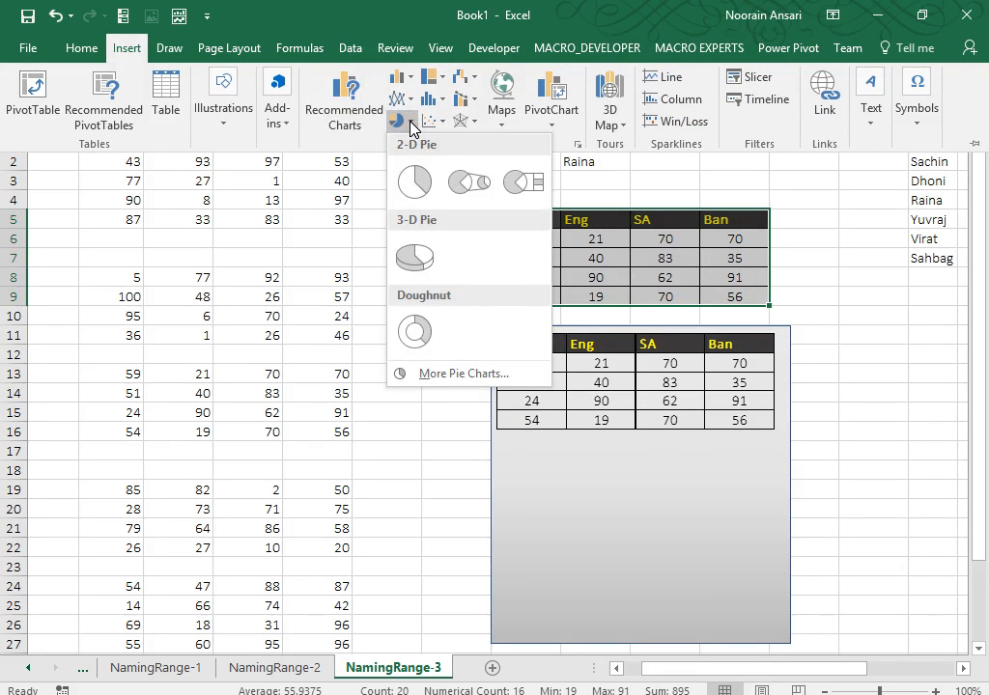
left_click(411, 126)
left_click(357, 116)
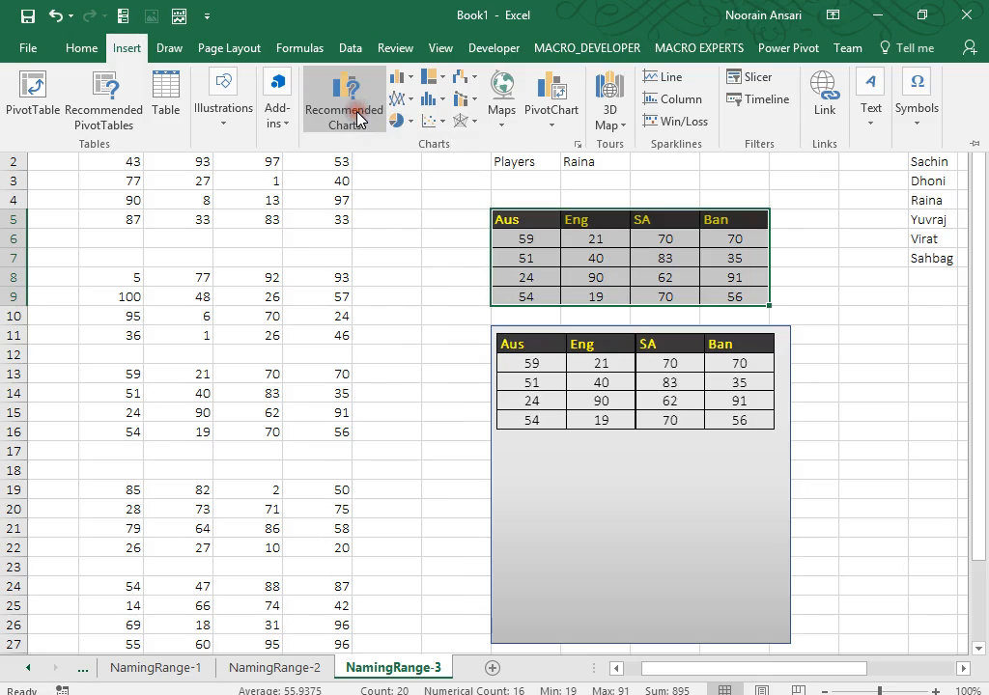
left_click(322, 220)
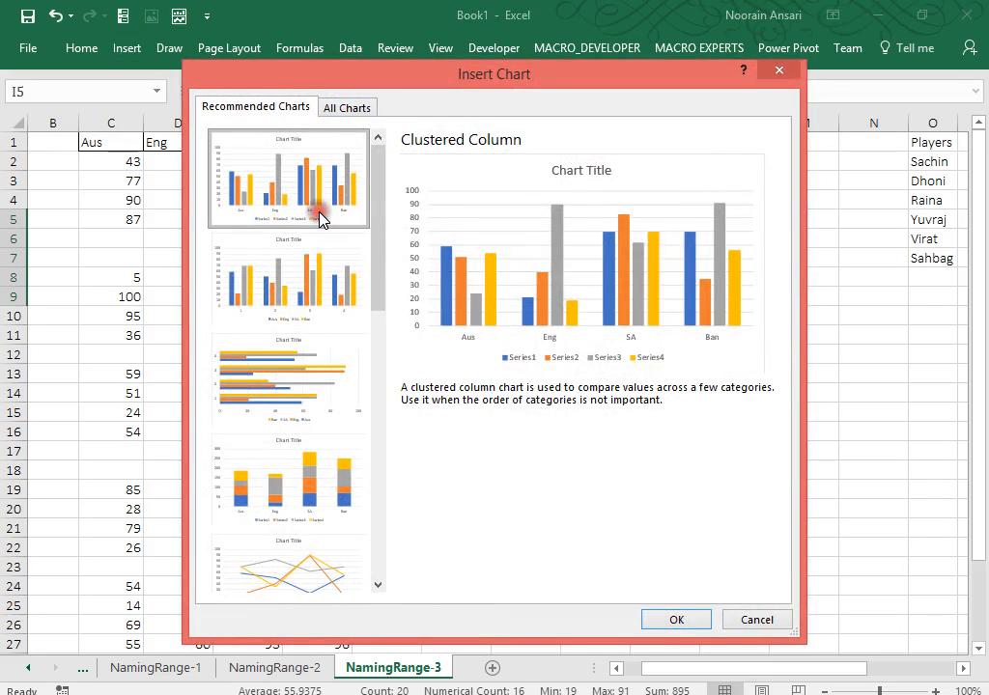
left_click(347, 109)
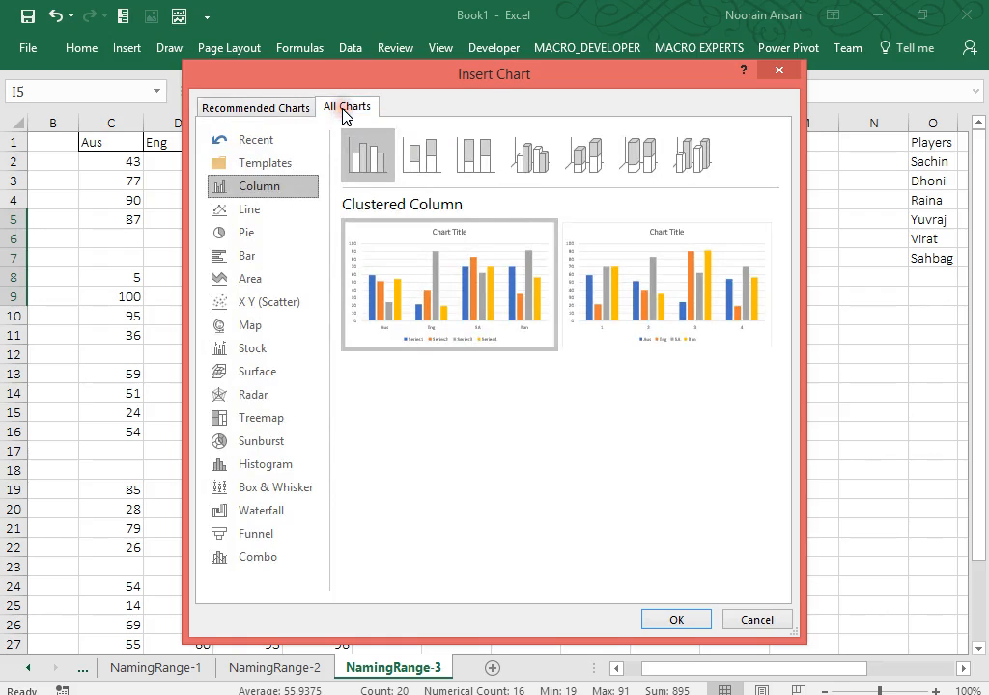
left_click(266, 230)
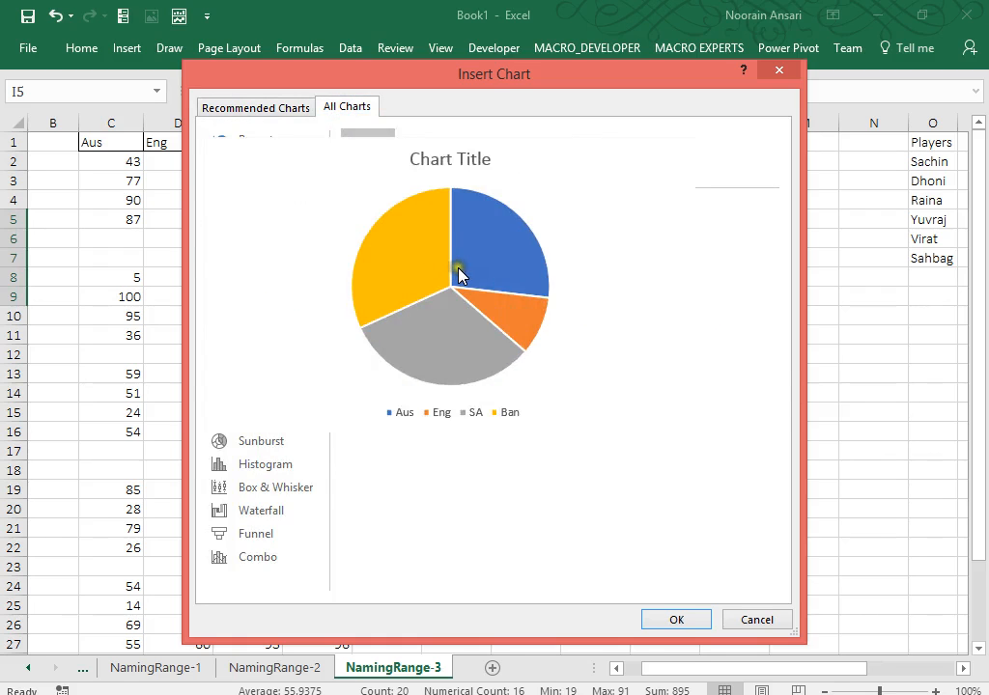
double_click(455, 273)
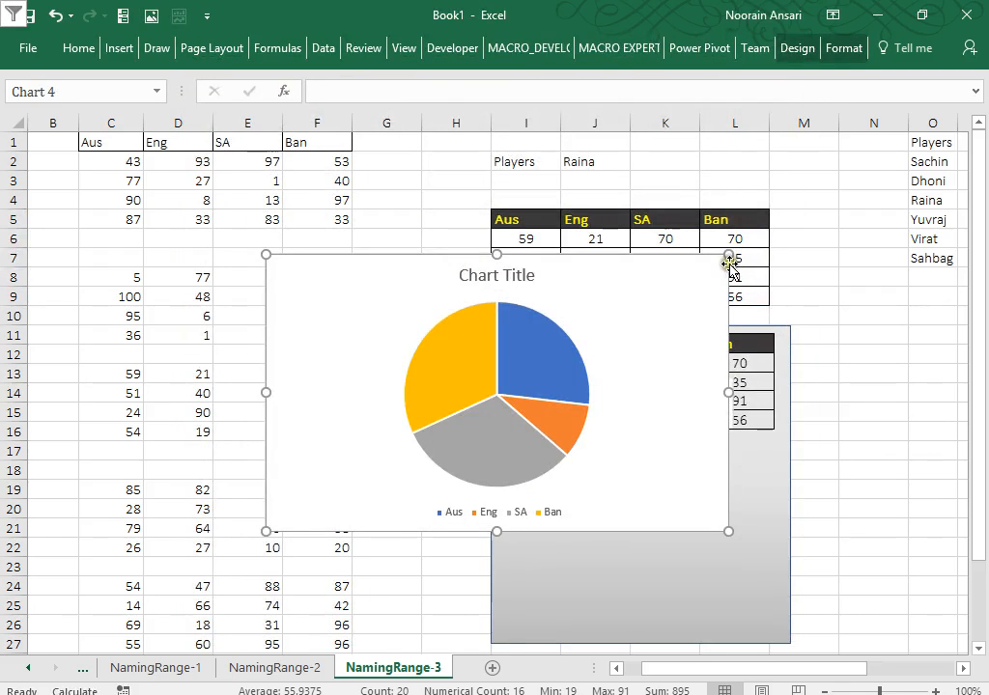
Shrink the pie chart and position it under the table inside the grey rectangle.
left_click_drag(728, 256, 596, 283)
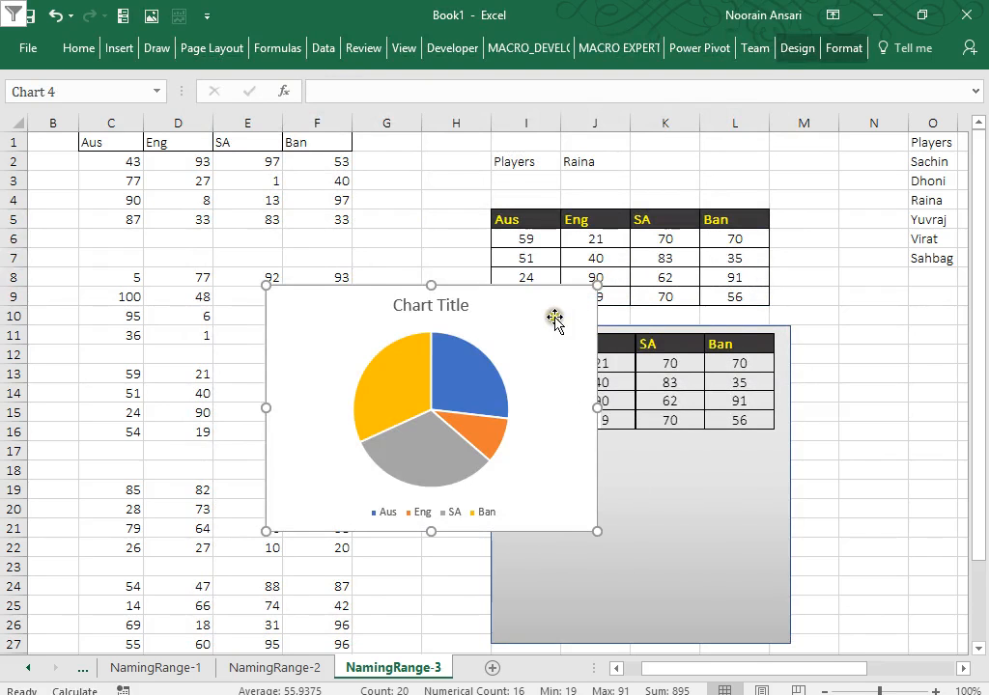
left_click_drag(556, 319, 748, 465)
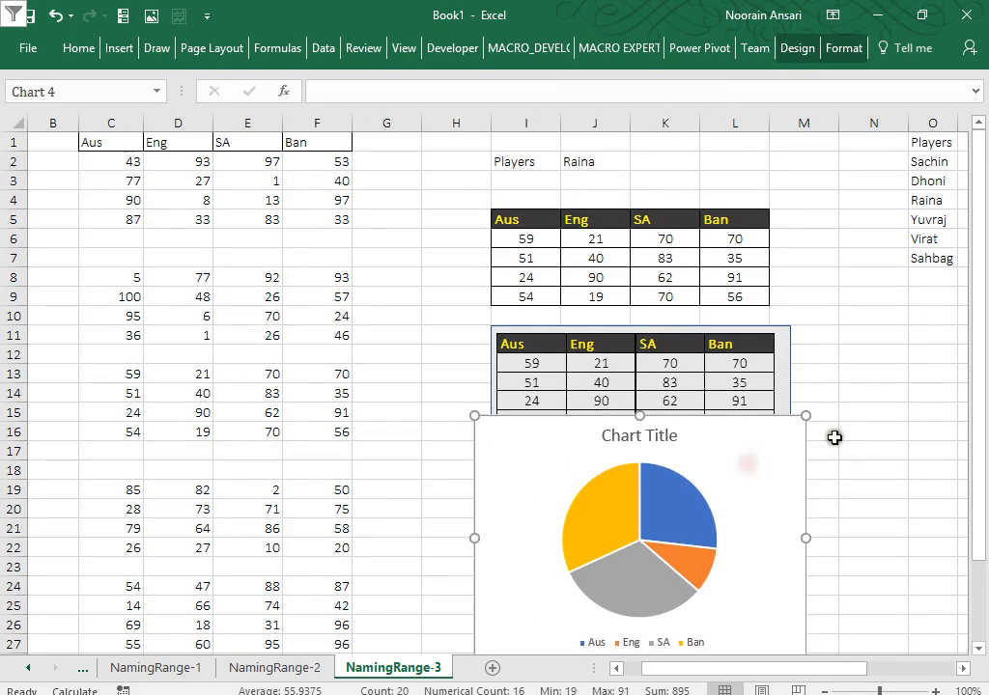
left_click_drag(807, 417, 746, 469)
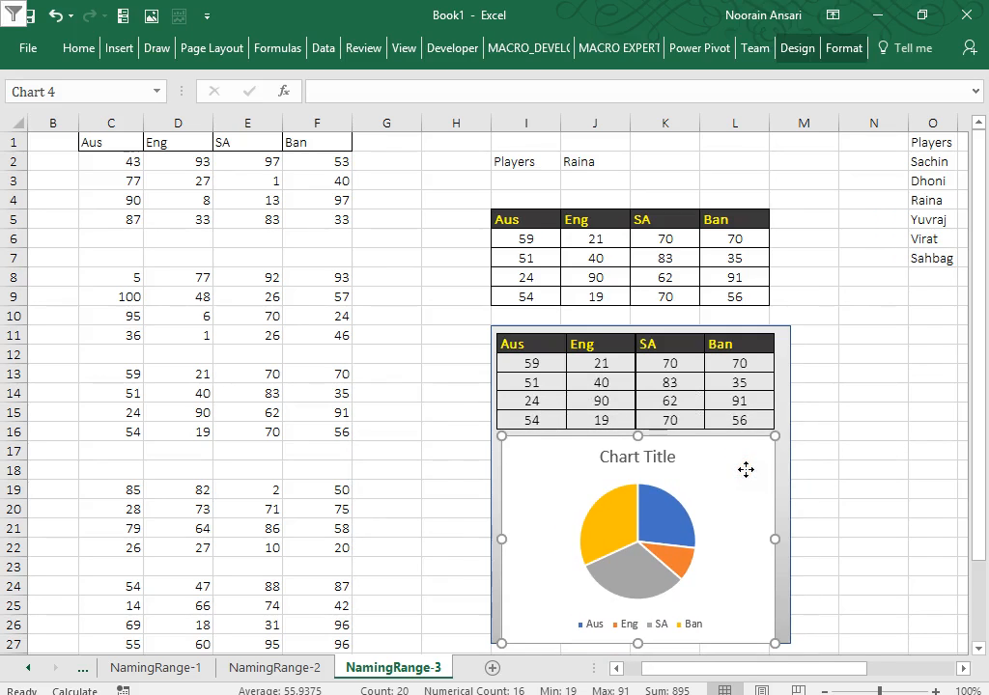
Link the chart title to cell J2 so it reads Raina.
left_click(666, 462)
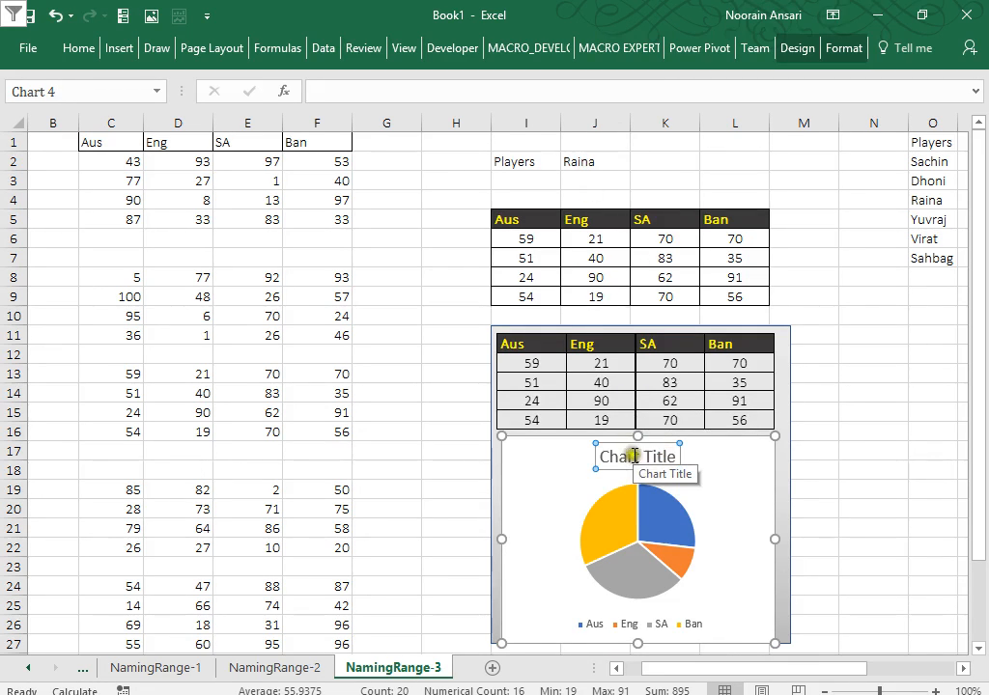
left_click(389, 94)
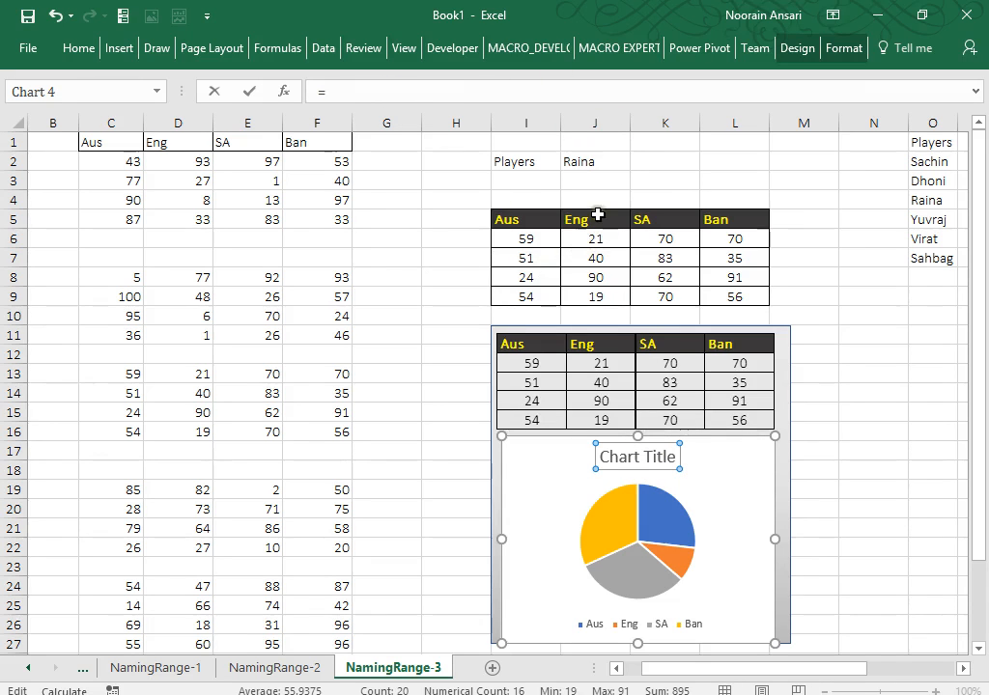
left_click(584, 161)
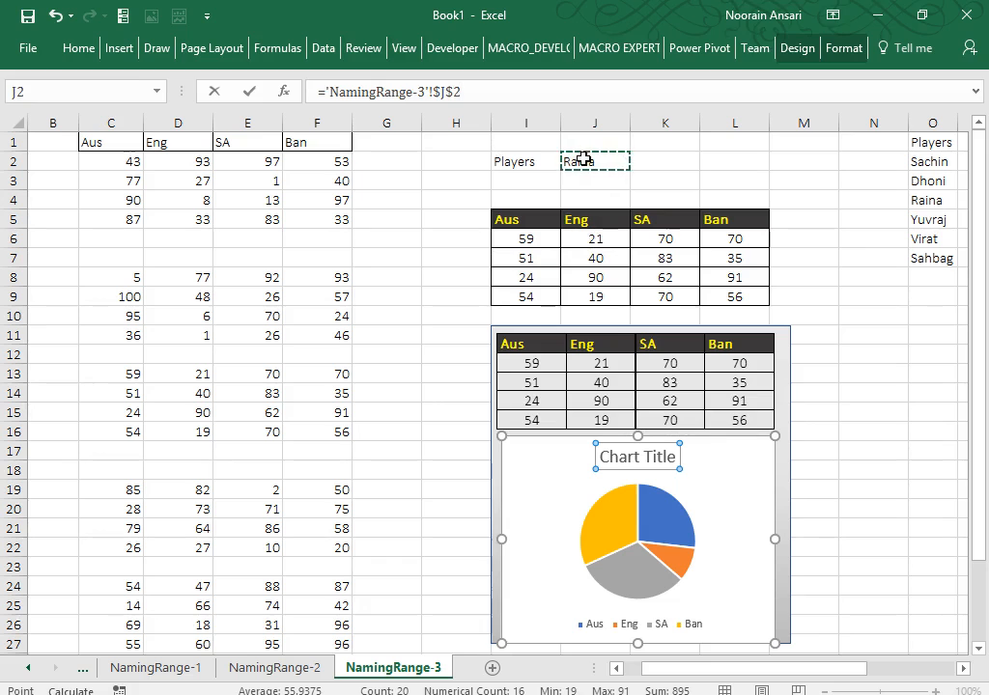
key("Return")
left_click(690, 177)
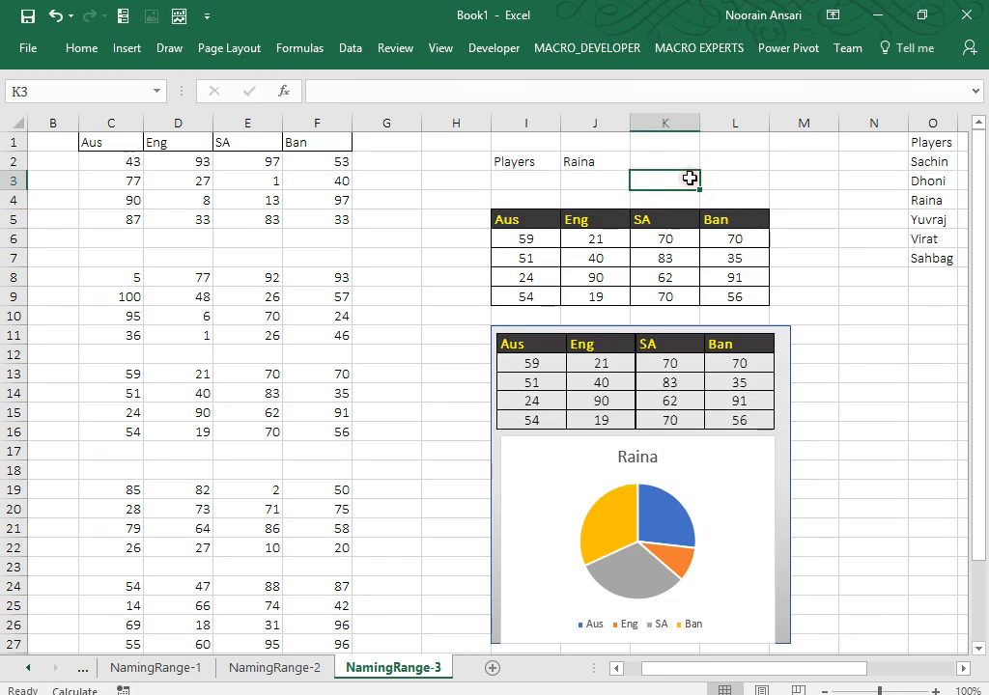
Switch the player in J2 to Yuvraj, then to Virat.
key("Up")
key("Left")
key("alt+Down")
key("Down")
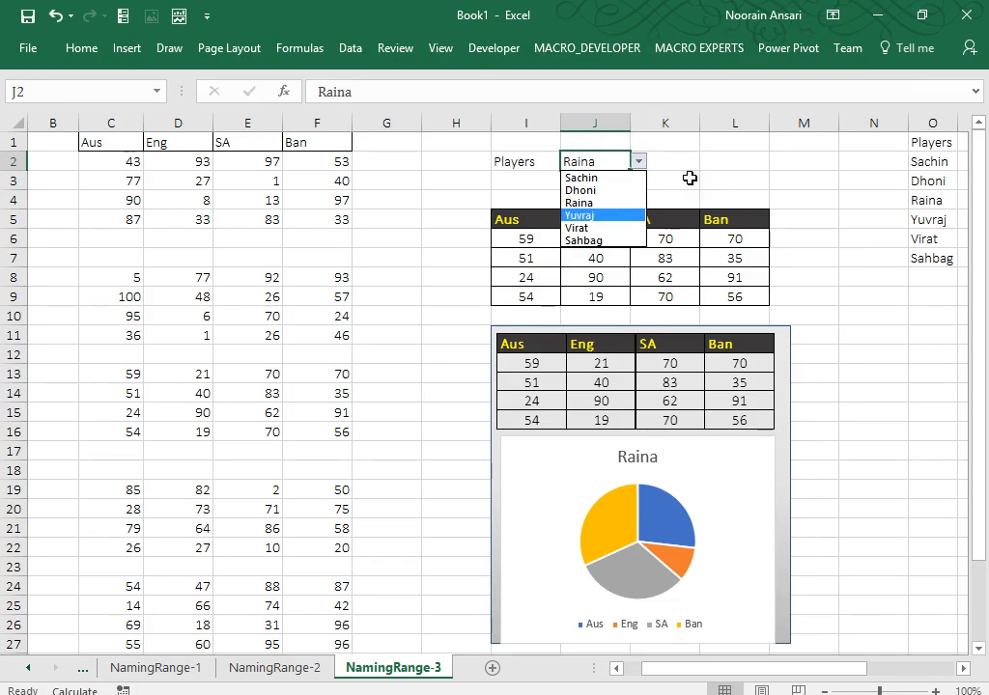
key("Return")
key("alt+Down")
key("Down")
key("Return")
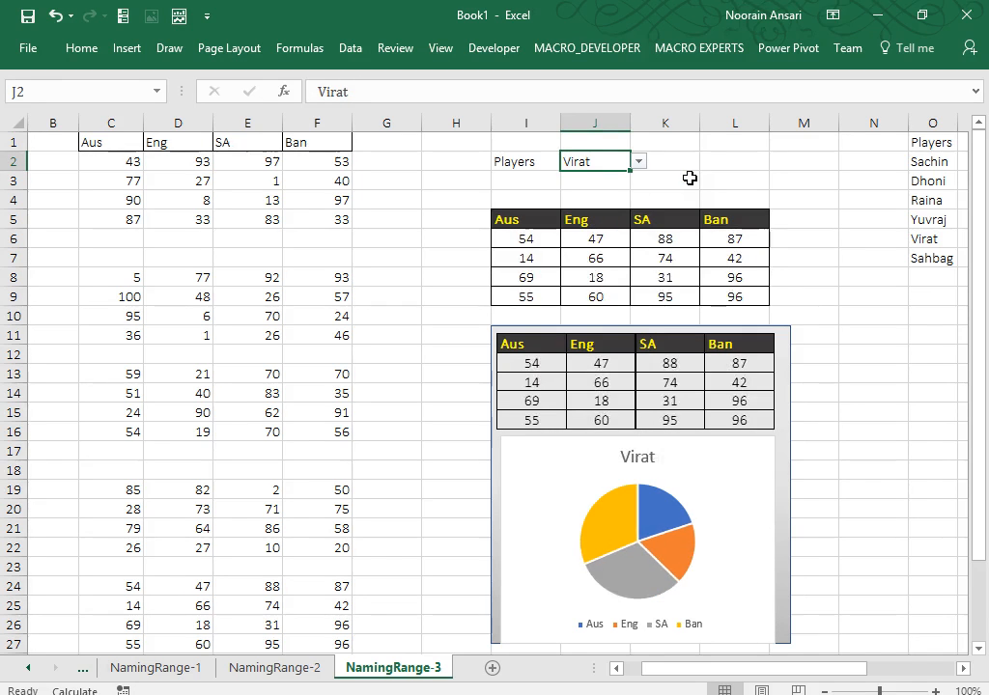
Add data value labels to the pie slices.
right_click(657, 503)
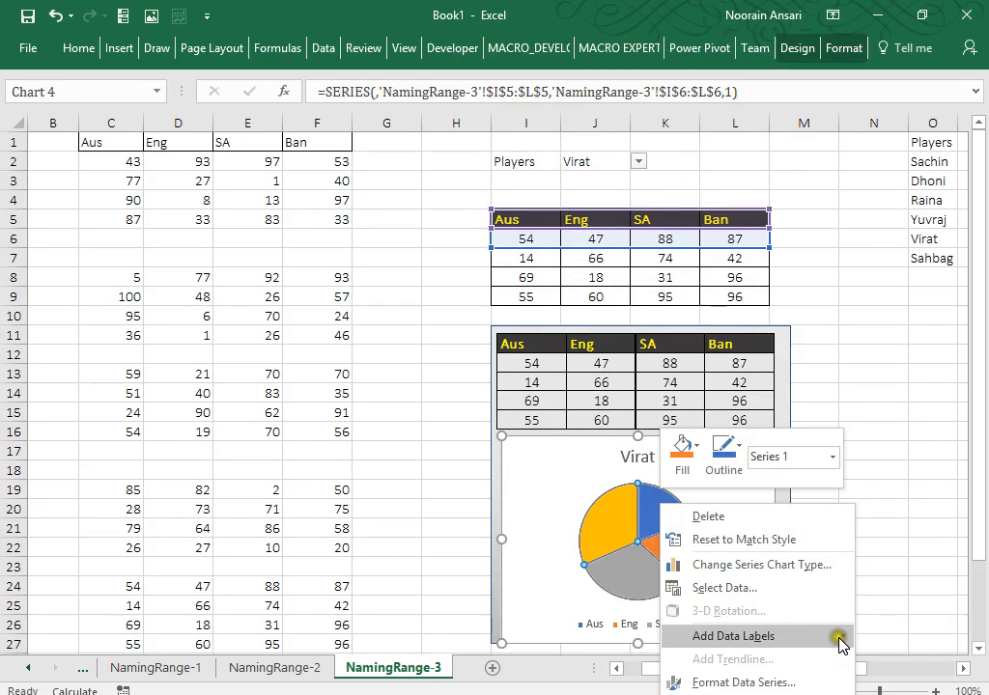
left_click(702, 638)
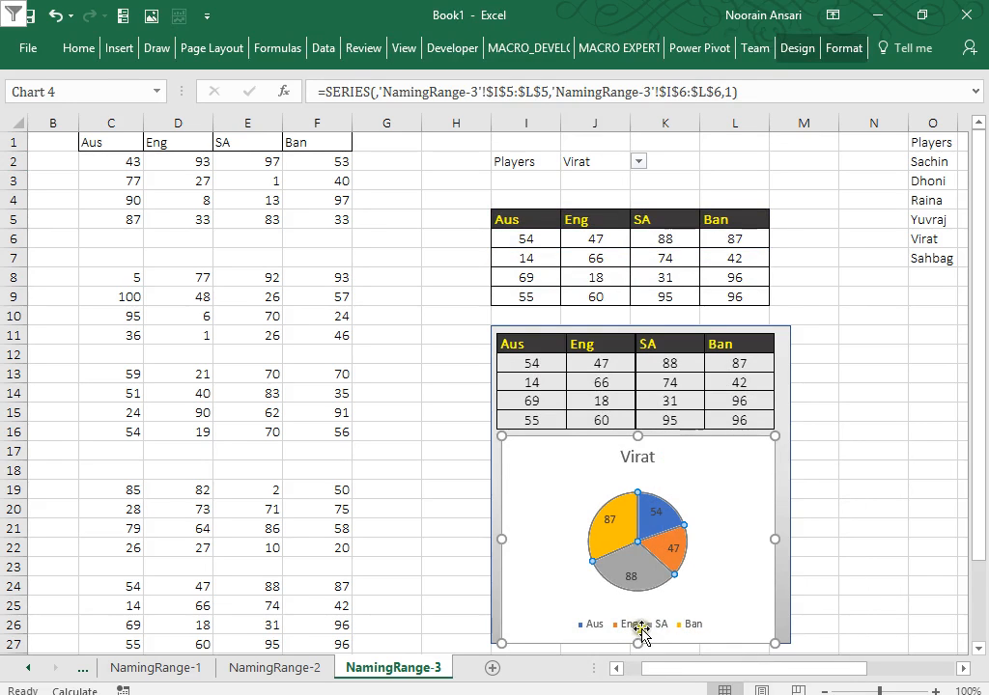
left_click(848, 398)
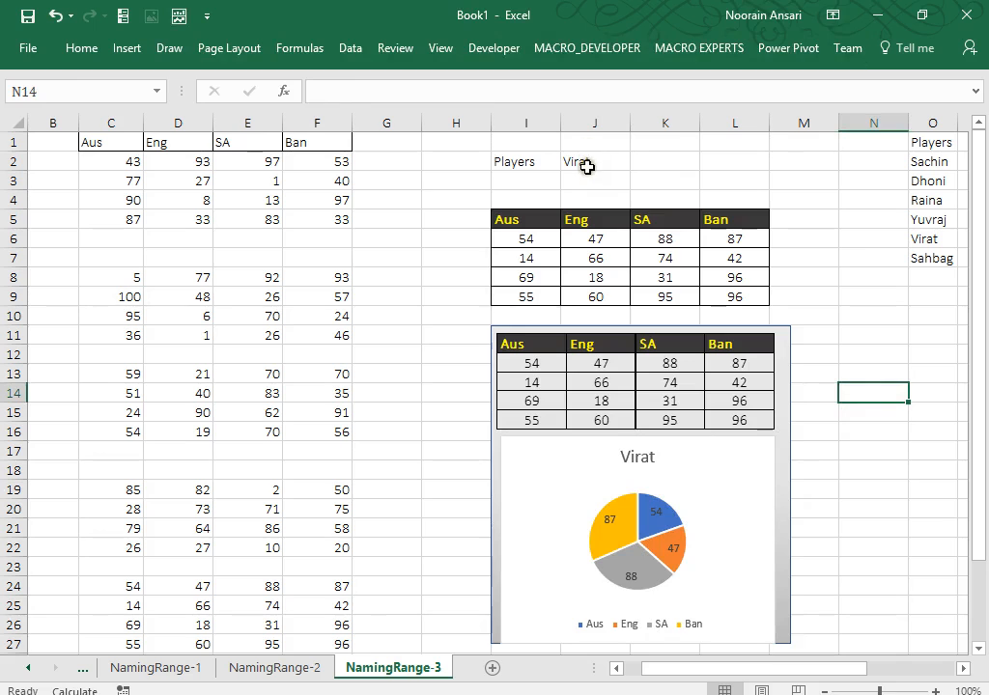
Cycle J2 through Yuvraj, Raina and Dhoni, ending on Sachin.
left_click(589, 164)
key("alt+Down")
key("Up")
key("Return")
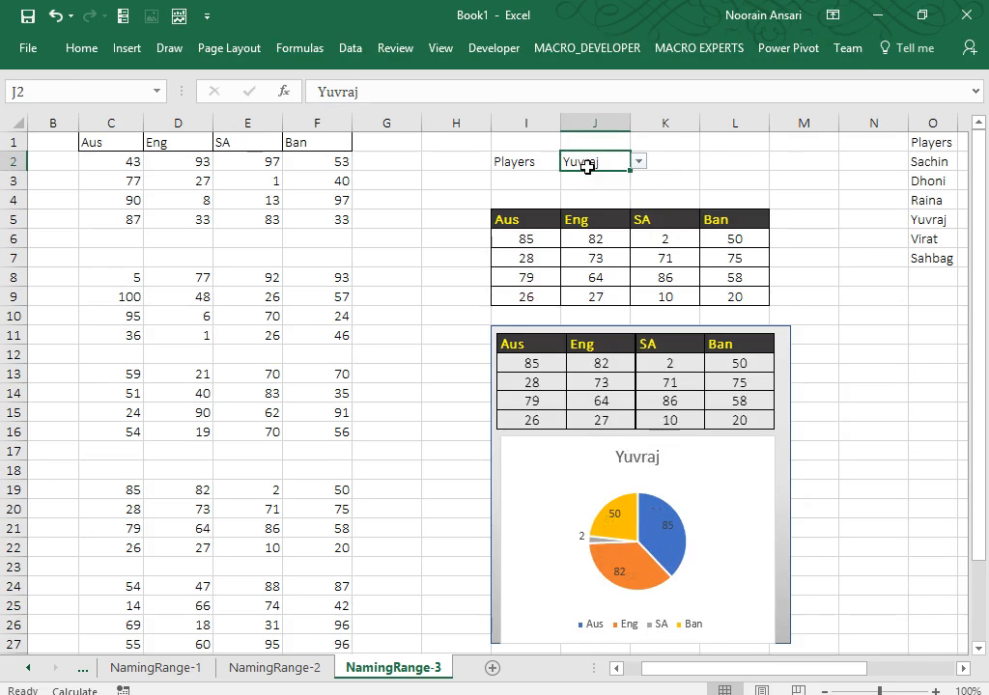
key("alt+Down")
key("Up")
key("Return")
key("alt+Down")
key("Up")
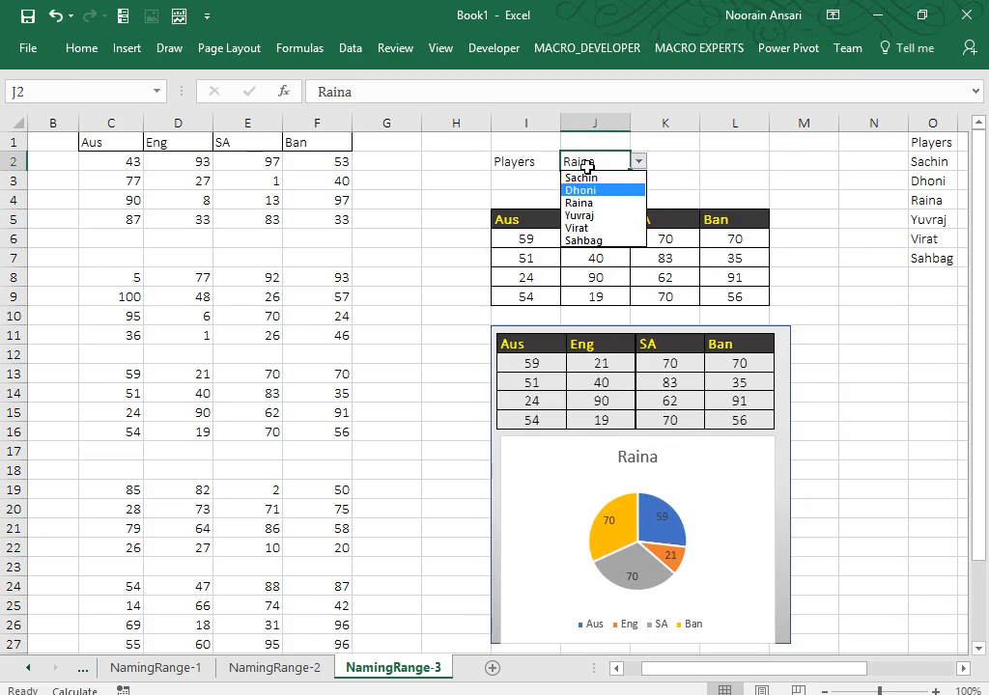
key("Return")
key("alt+Down")
key("Up")
key("Return")
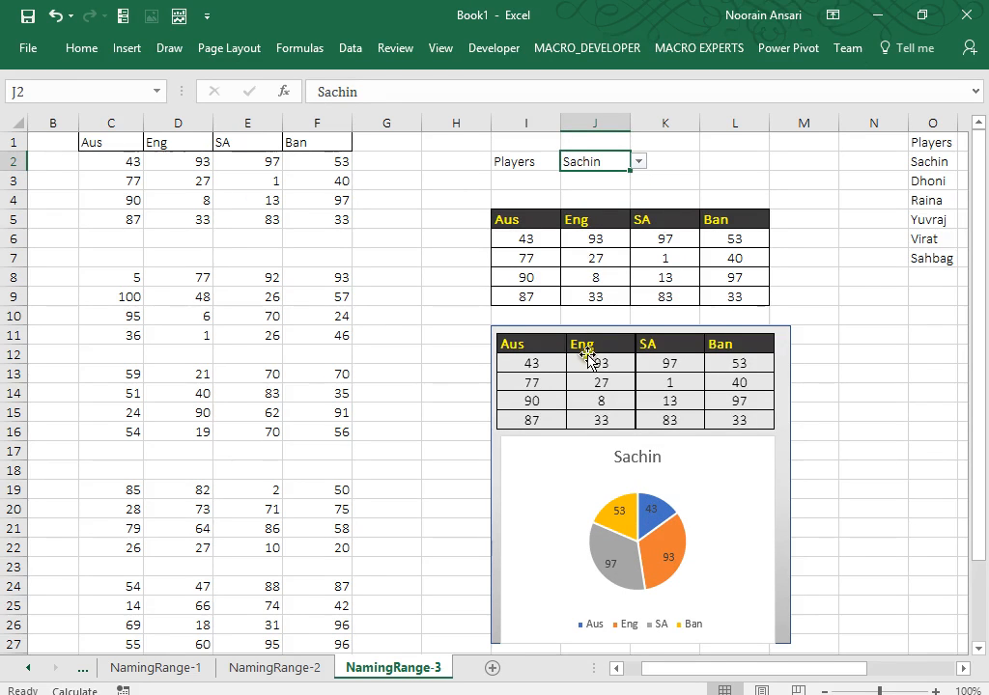
Change the pie data labels to show percentages instead of values.
right_click(655, 524)
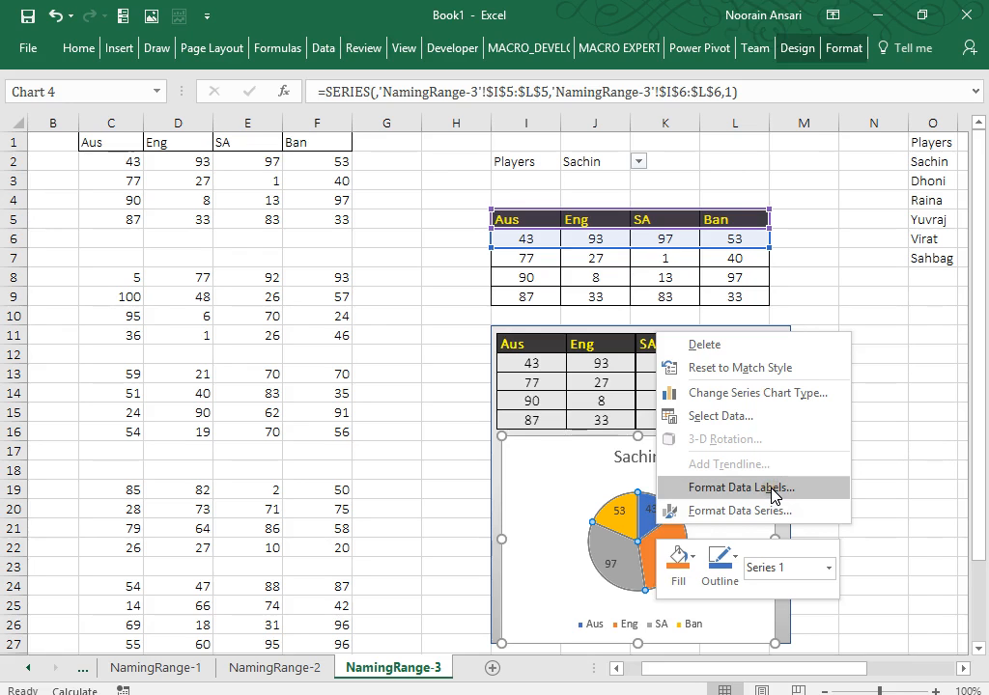
left_click(807, 290)
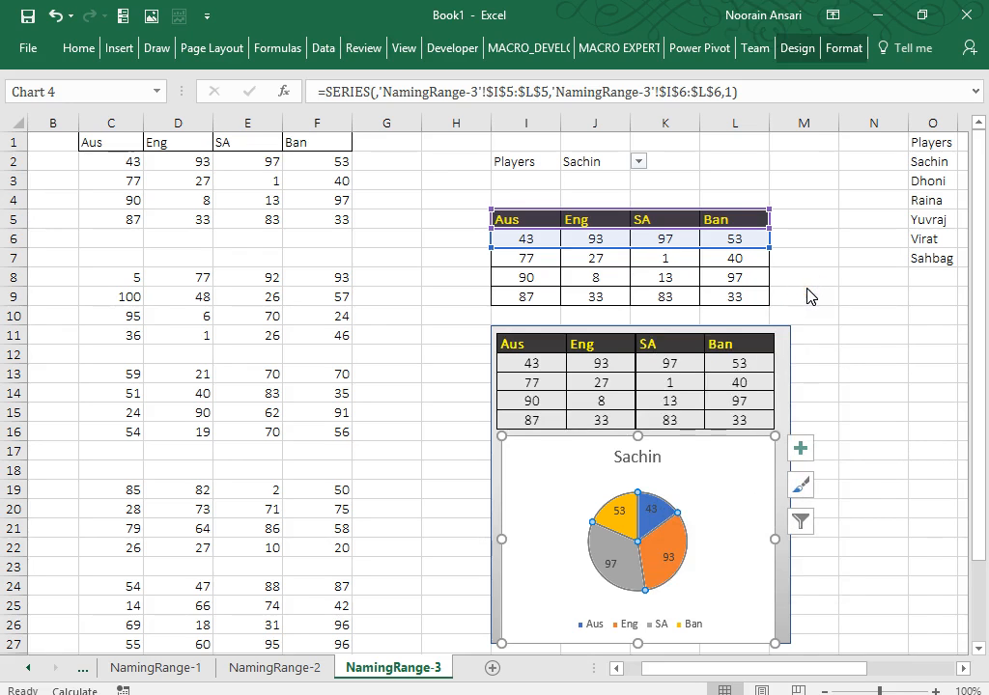
left_click(807, 289)
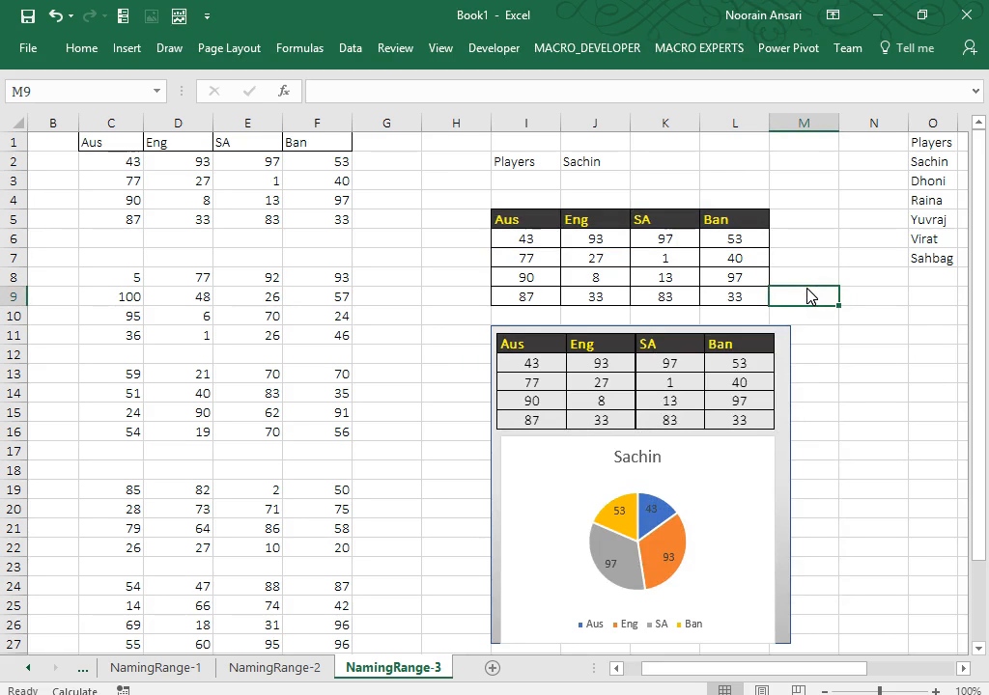
left_click(649, 507)
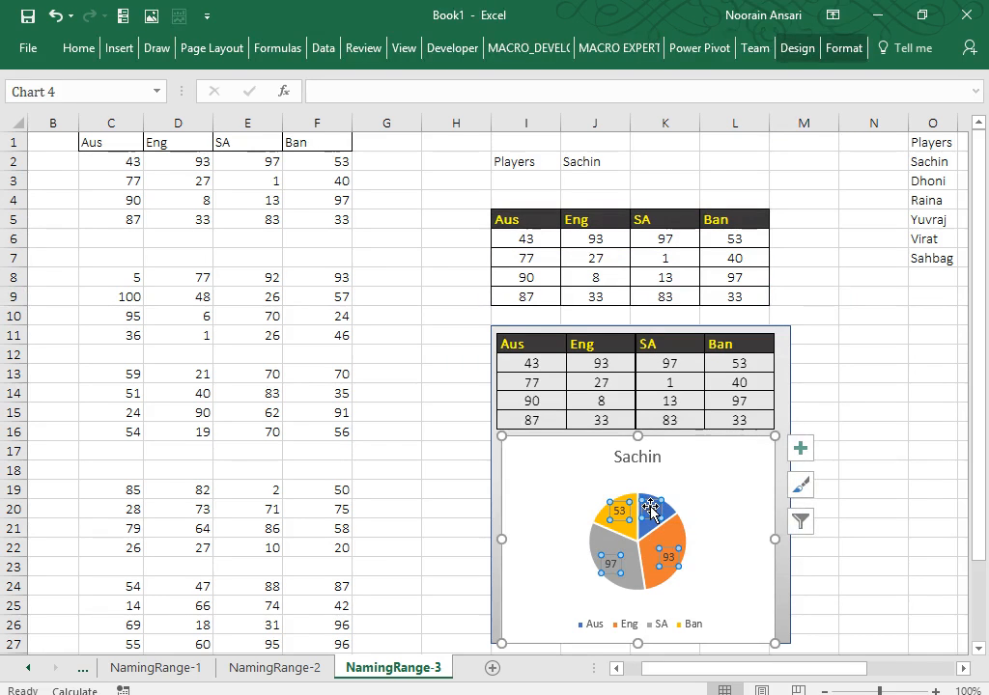
right_click(649, 508)
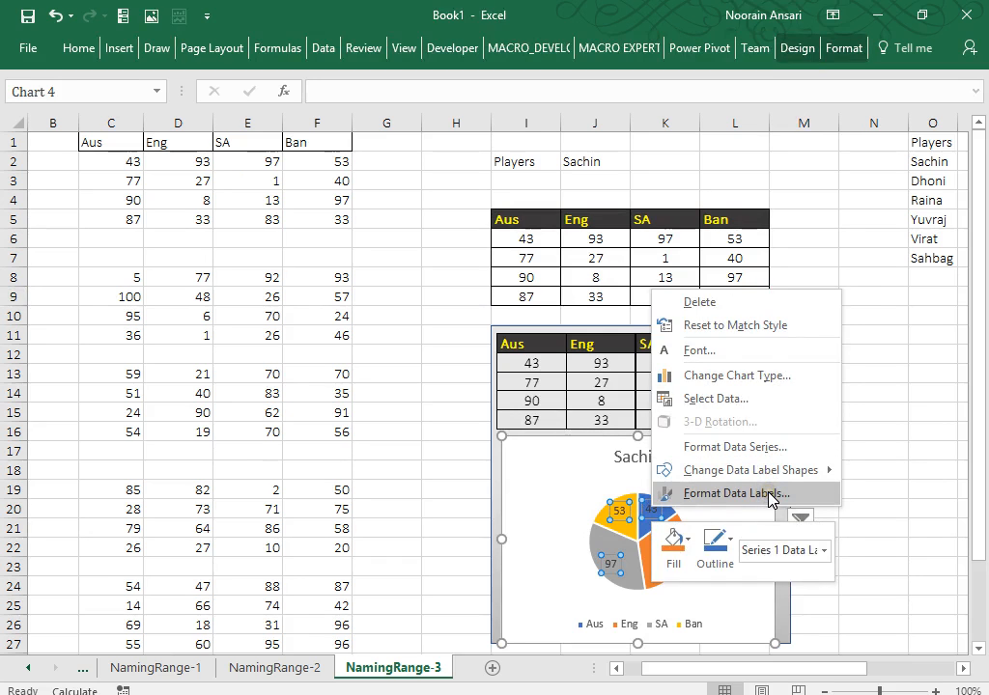
left_click(736, 493)
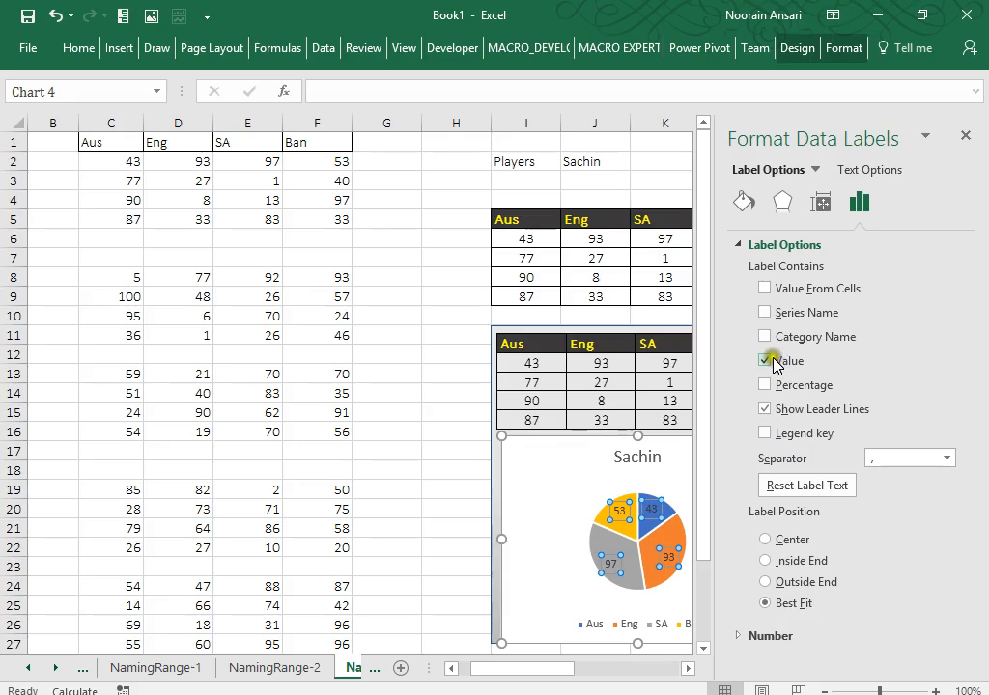
left_click(770, 361)
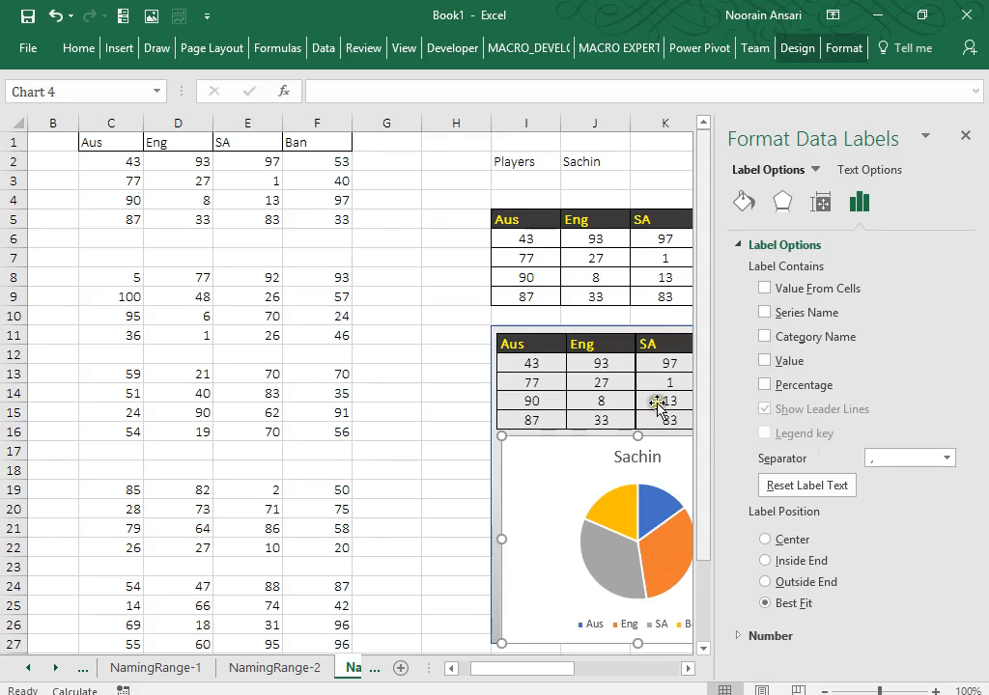
left_click(765, 384)
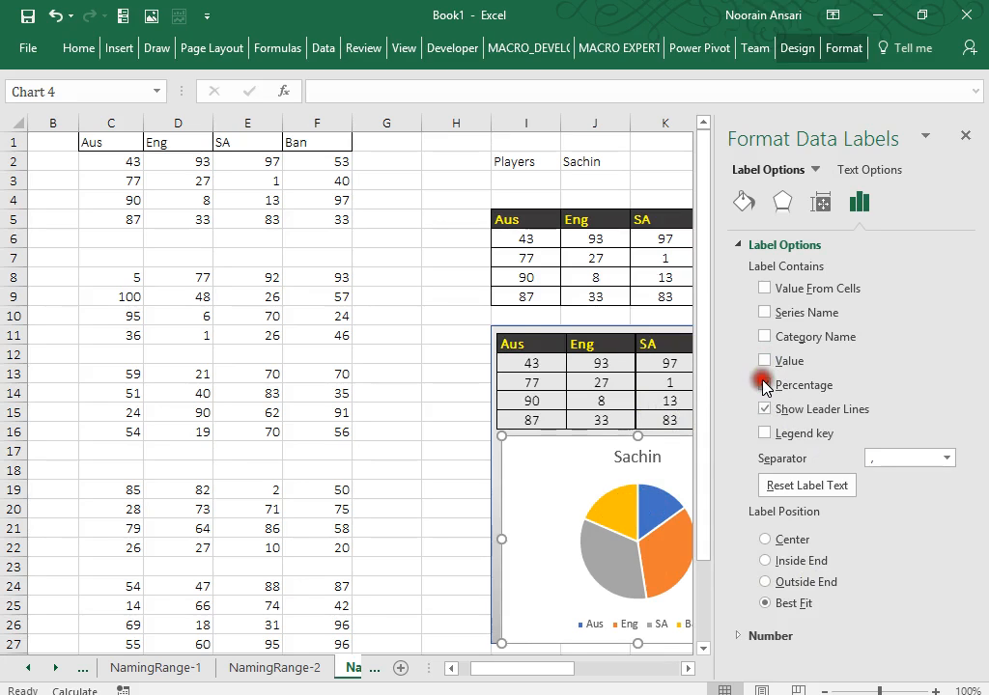
left_click(457, 440)
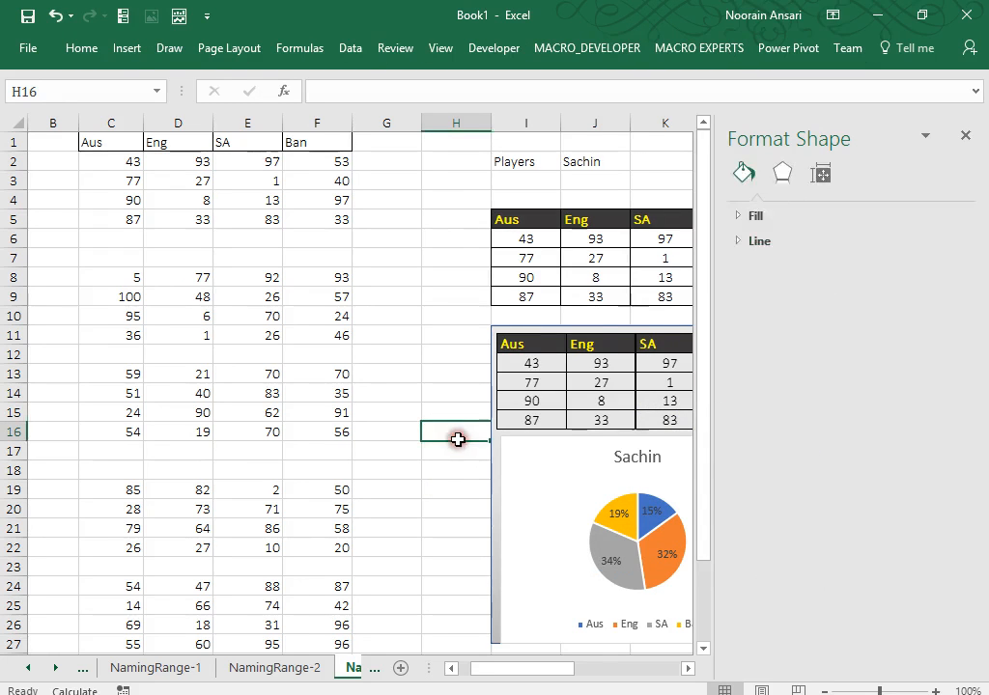
left_click(964, 137)
left_click(897, 282)
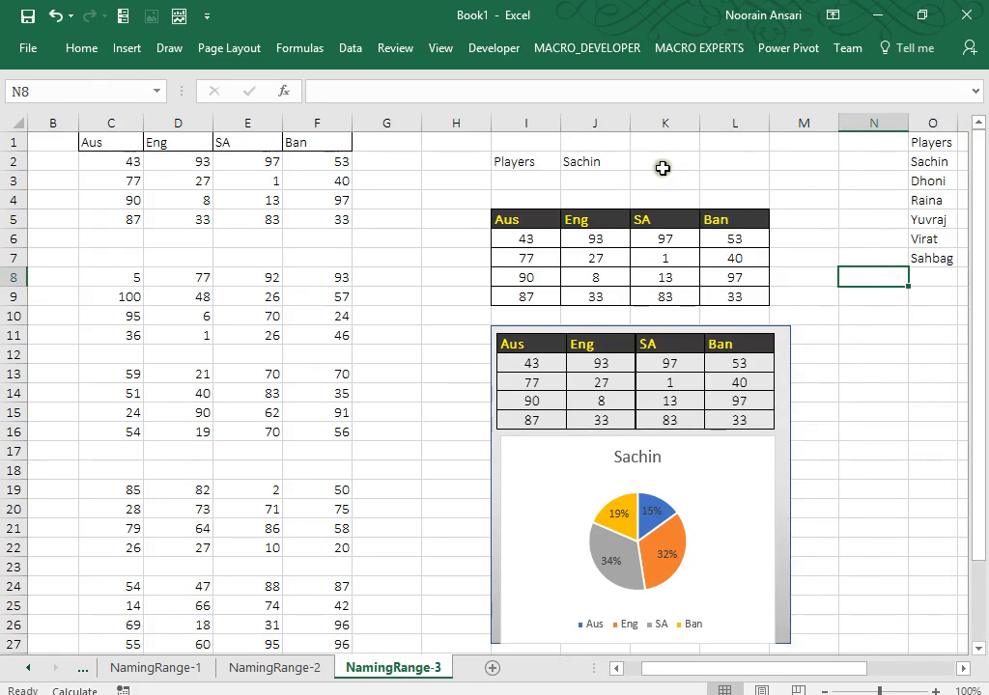
Set the player in J2 to Dhoni, then to Raina.
left_click(618, 158)
key("alt")
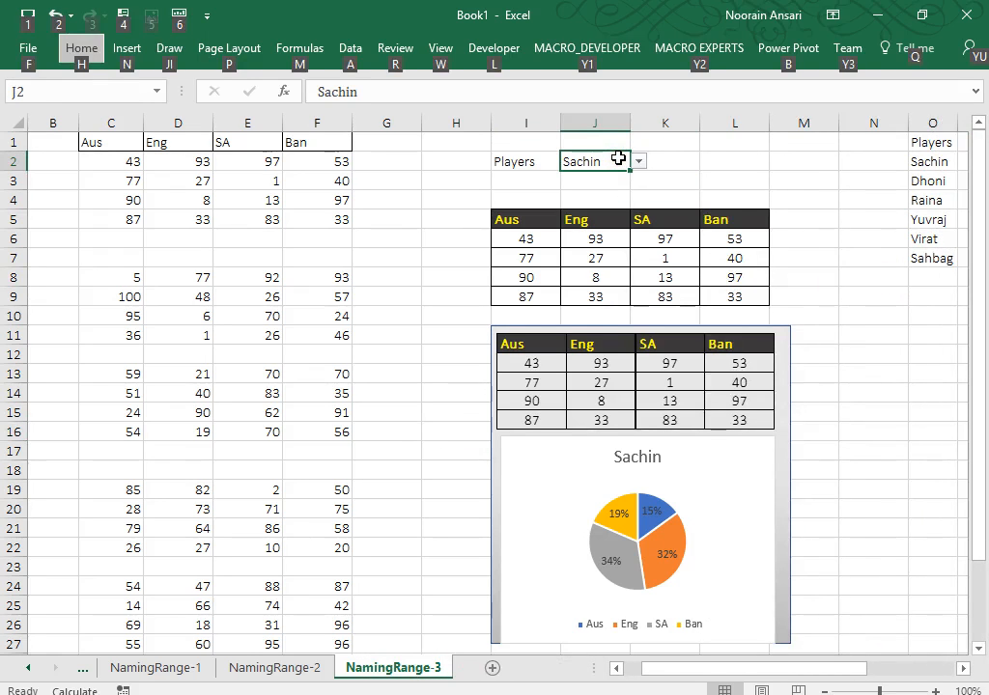
key("alt")
key("alt+Down")
key("Down")
key("Return")
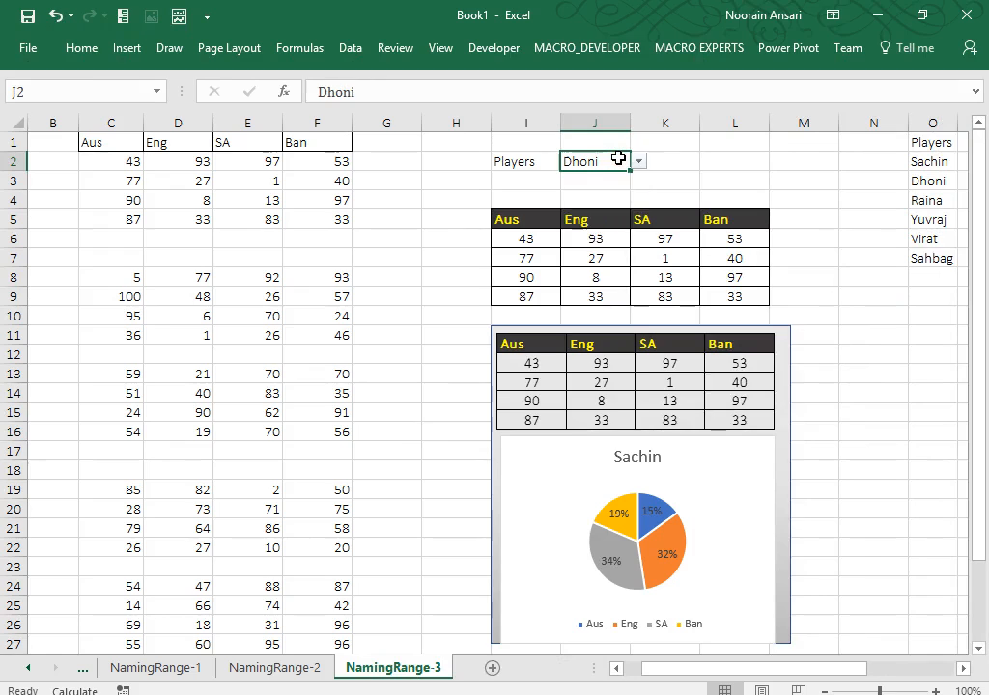
key("alt+Down")
key("Down")
key("Return")
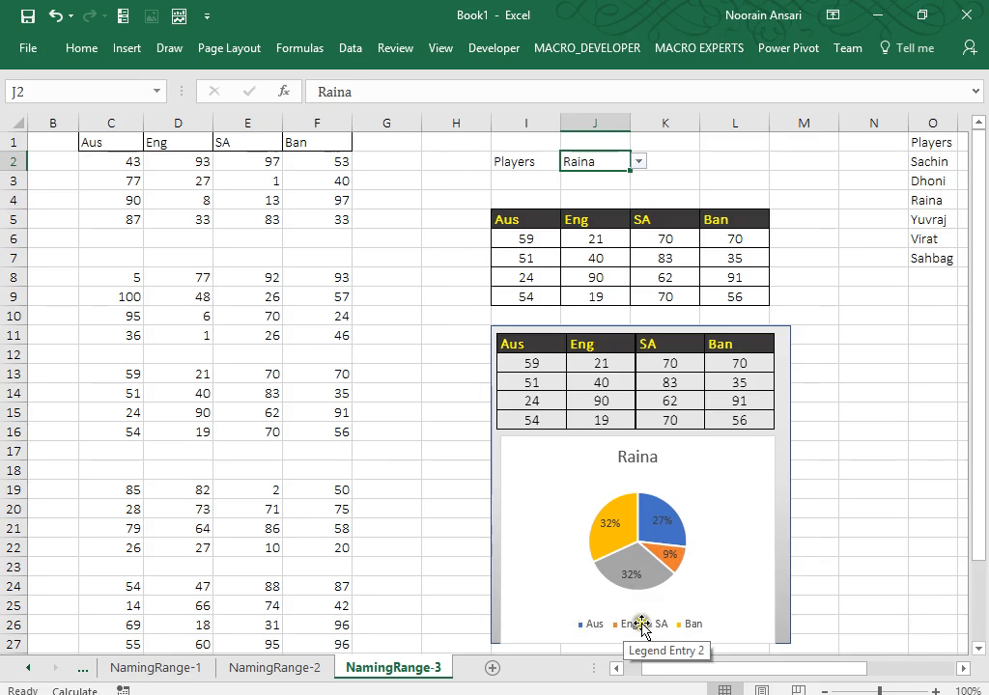
Add team category names to the pie data labels alongside percentages.
right_click(660, 539)
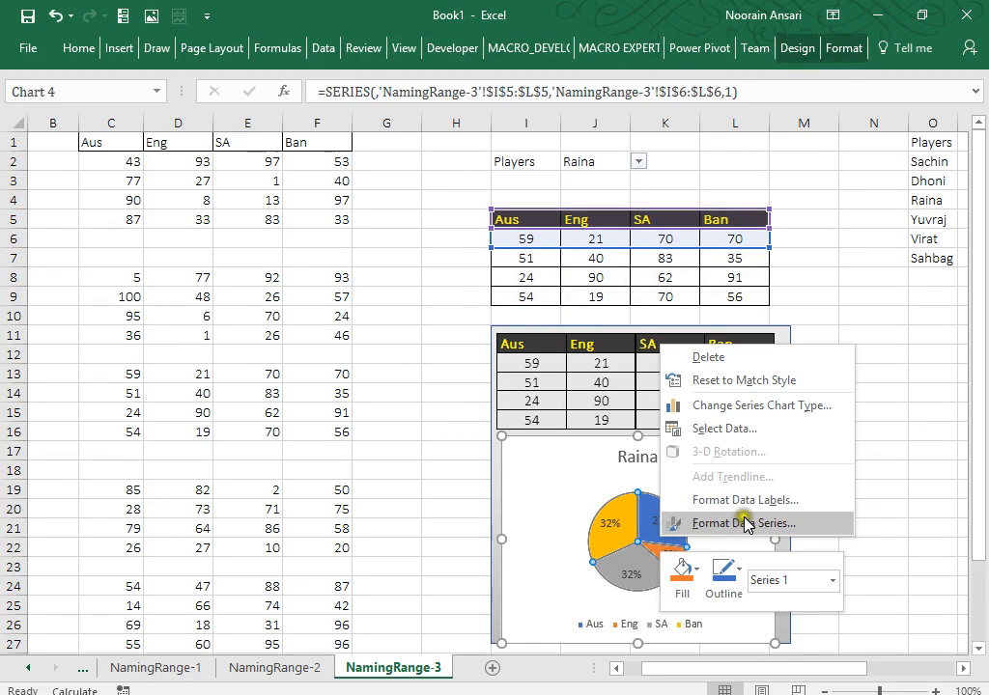
left_click(765, 504)
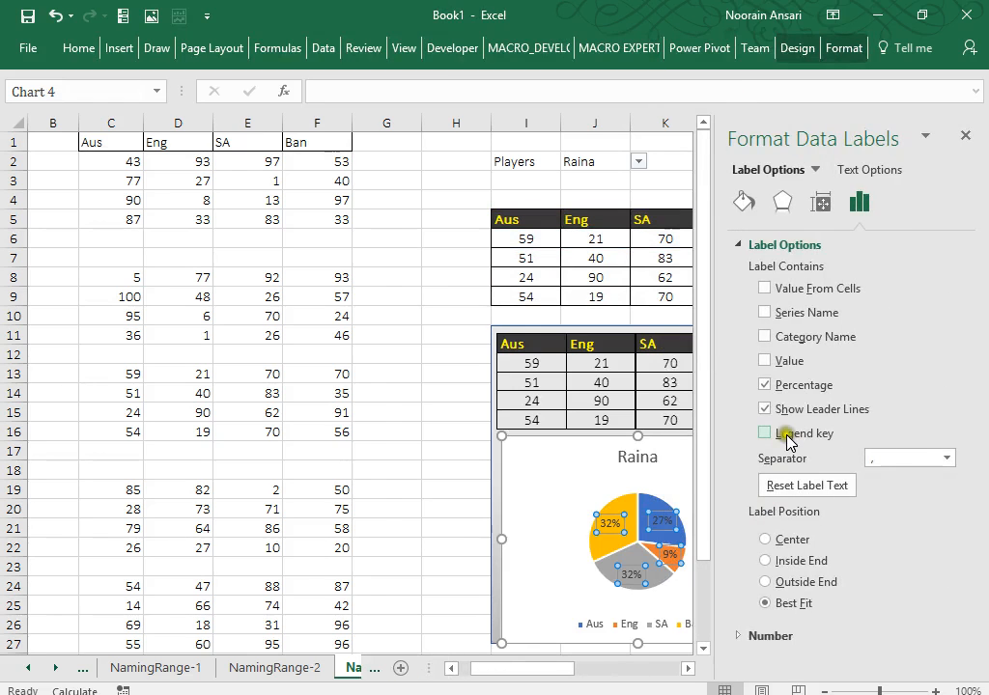
left_click(764, 312)
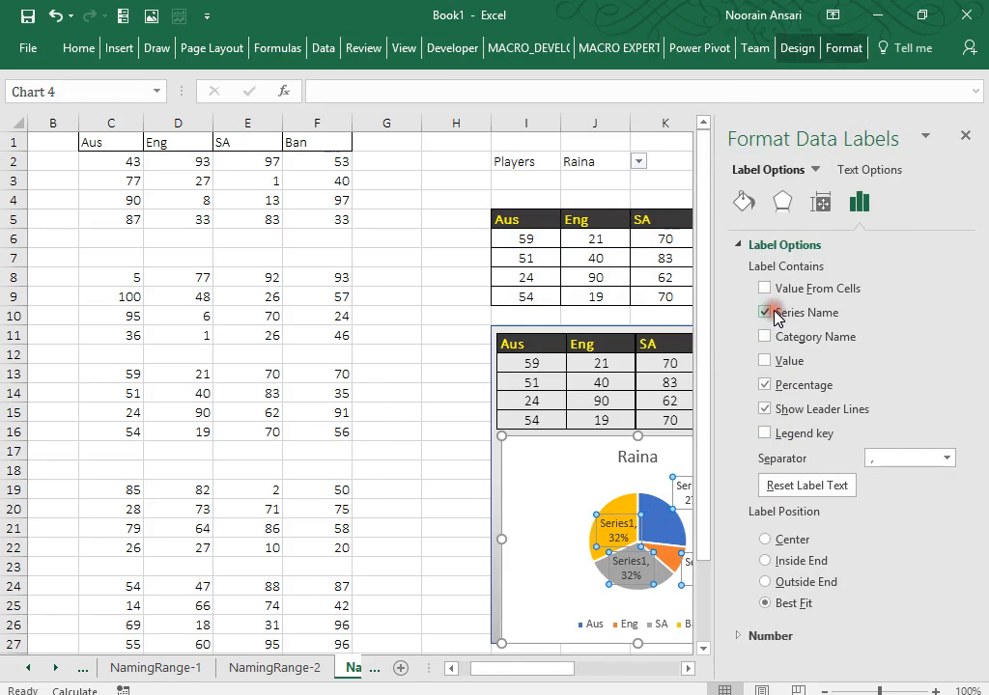
left_click(764, 312)
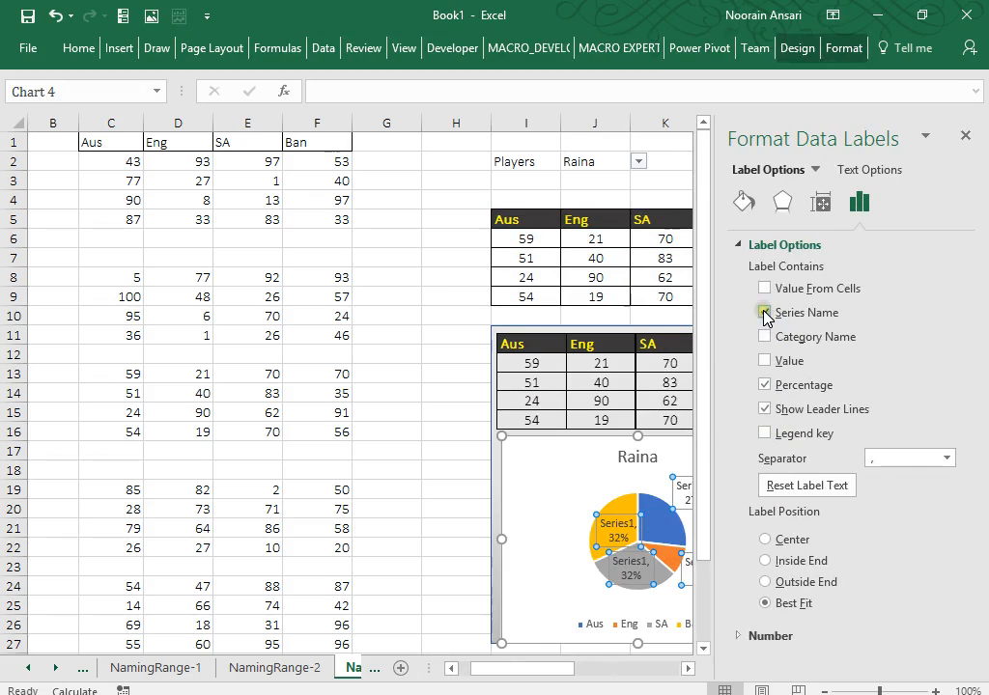
left_click(764, 336)
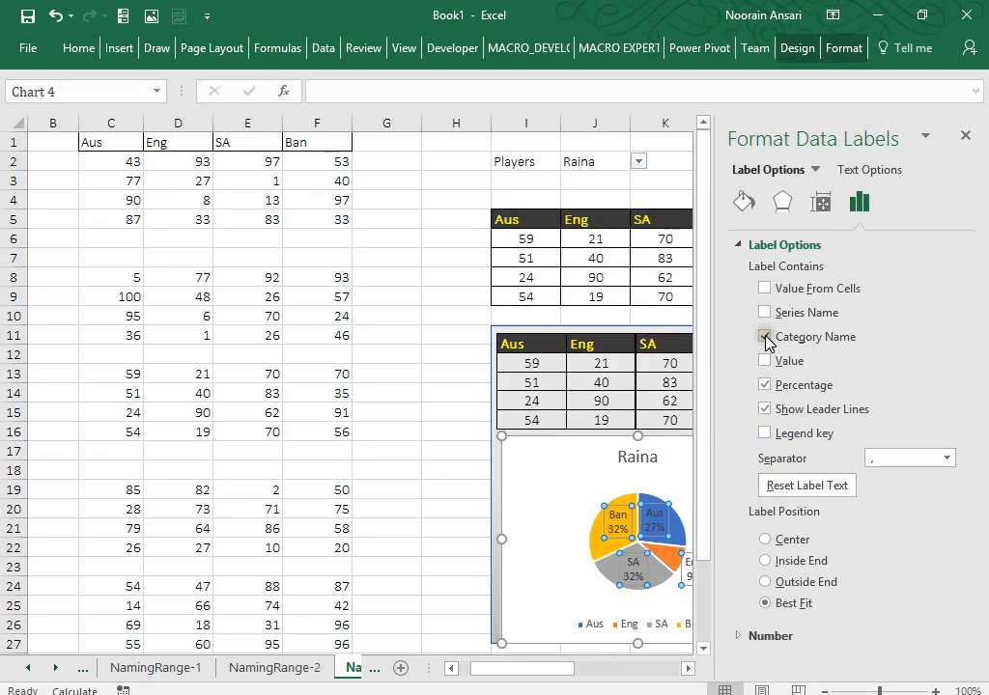
left_click(445, 471)
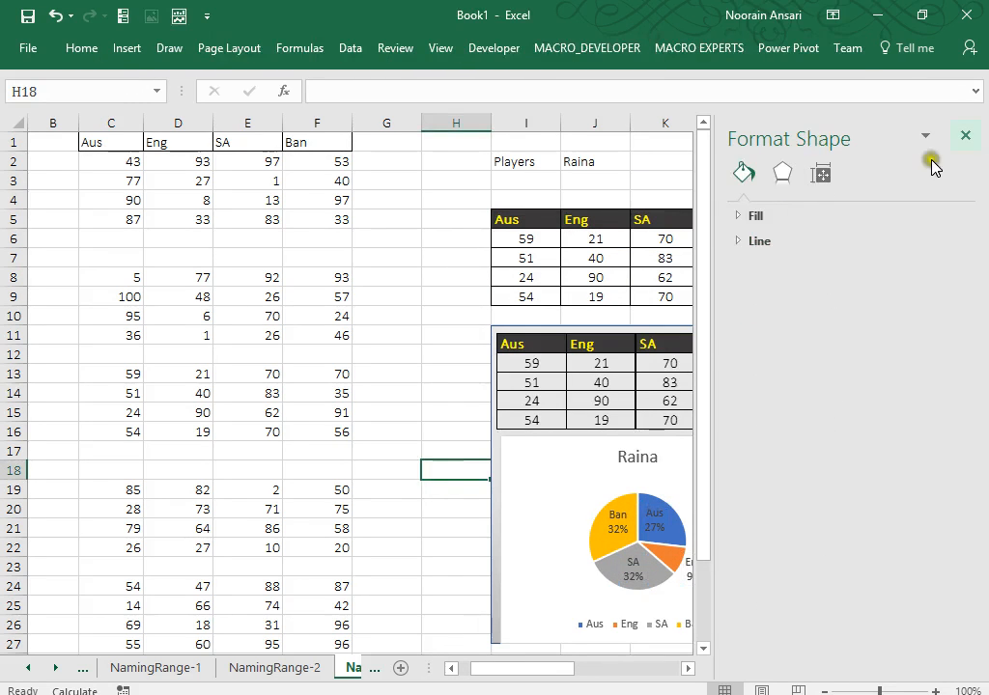
left_click(967, 135)
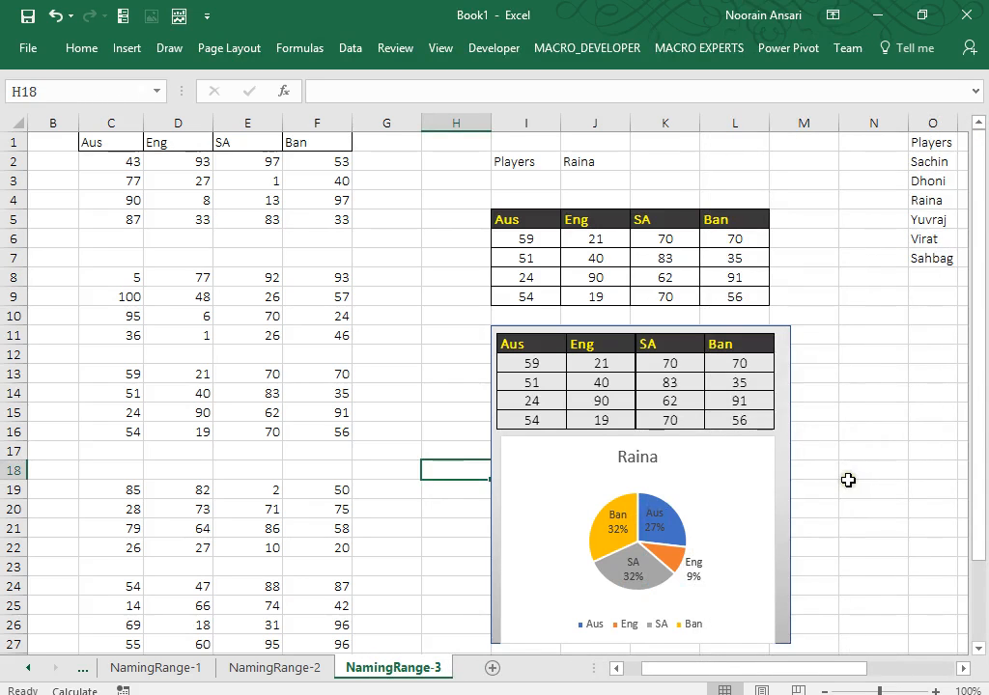
Step through J2's player list via Yuvraj and Virat to choose Sahbag.
left_click(596, 158)
key("alt+Down")
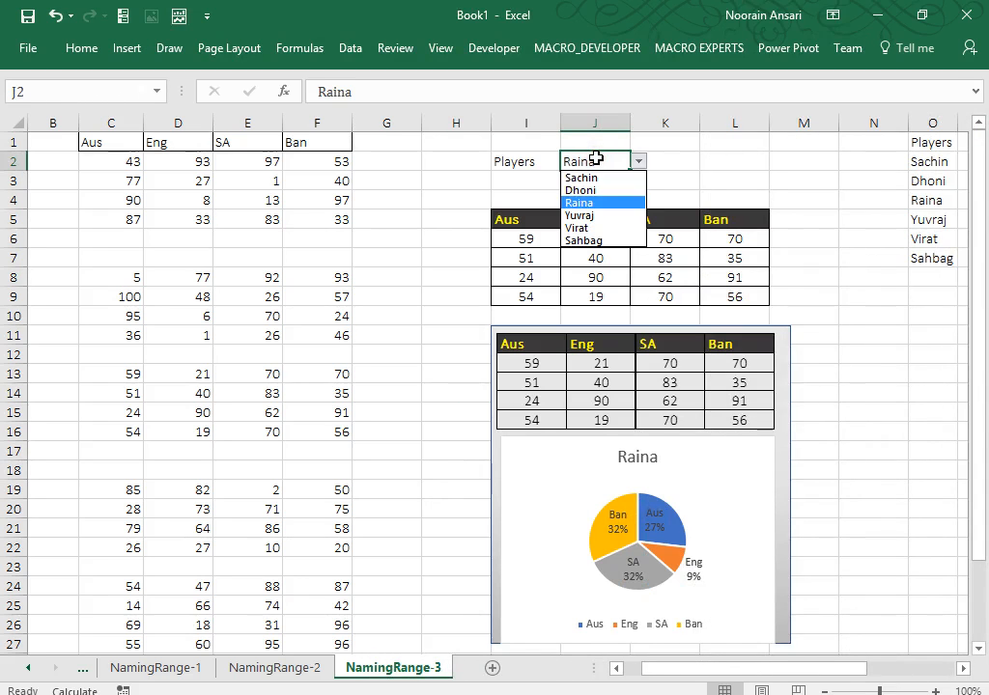
key("Down")
key("Return")
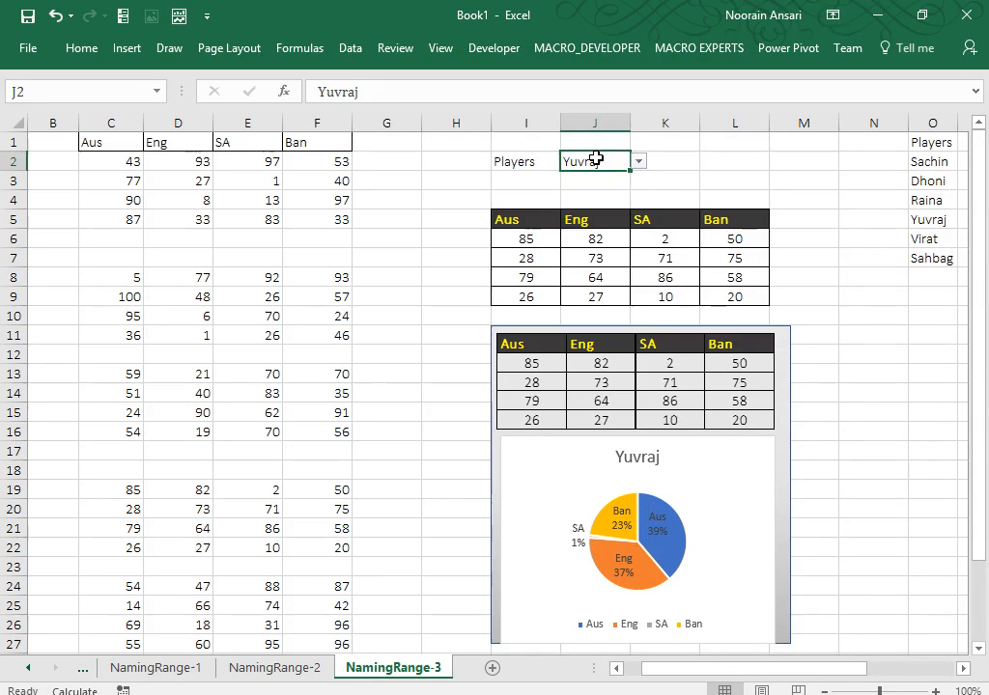
key("alt+Down")
key("Escape")
key("alt+Down")
key("Down")
key("Return")
key("alt+Down")
key("Down")
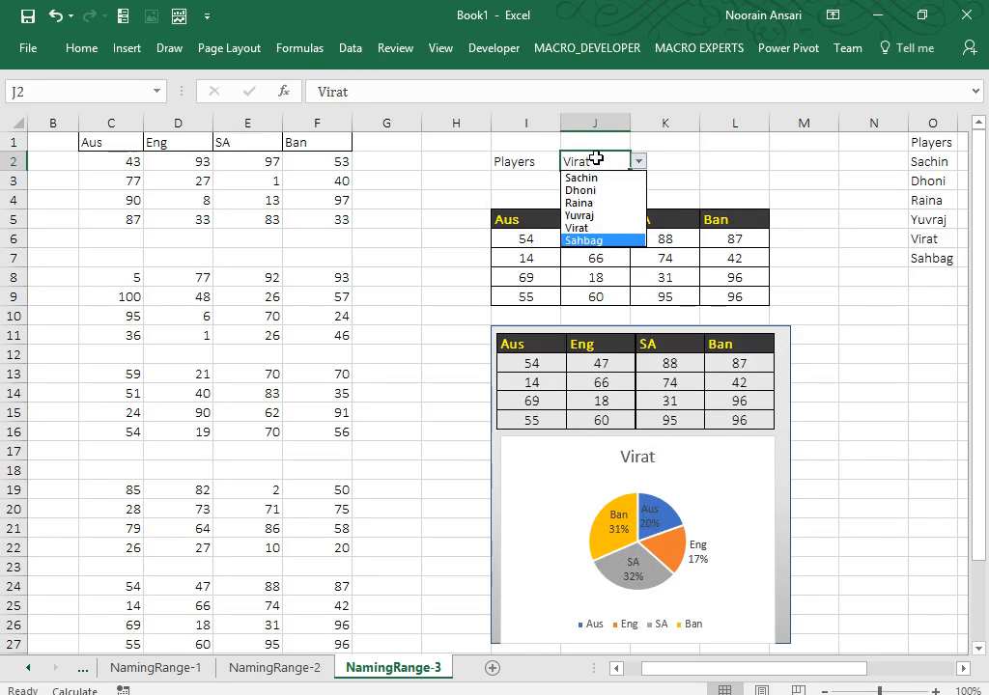
key("Return")
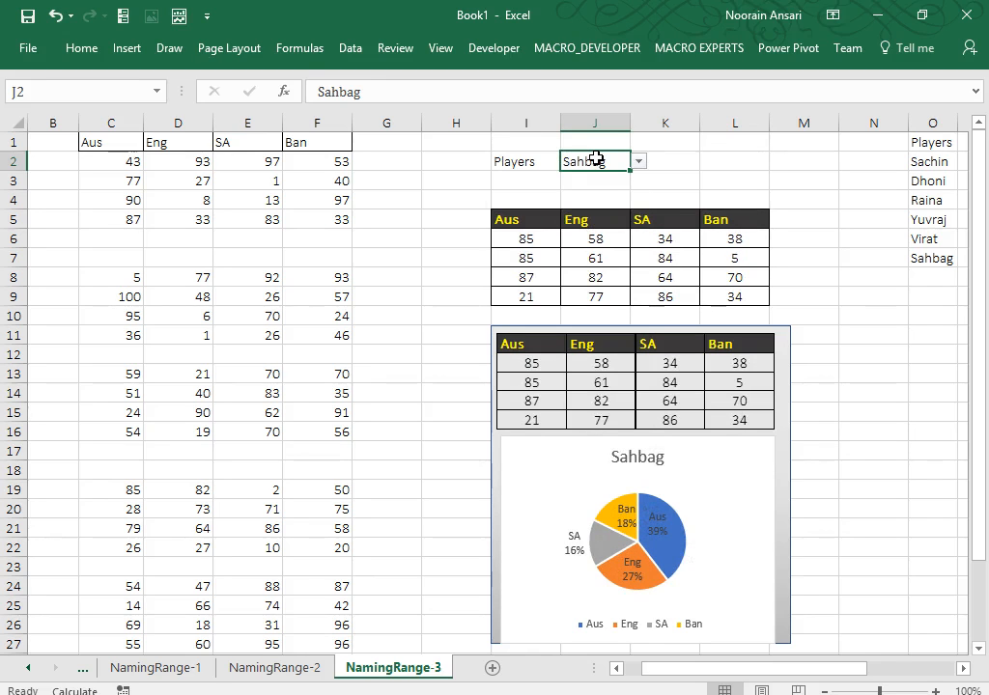
left_click(443, 225)
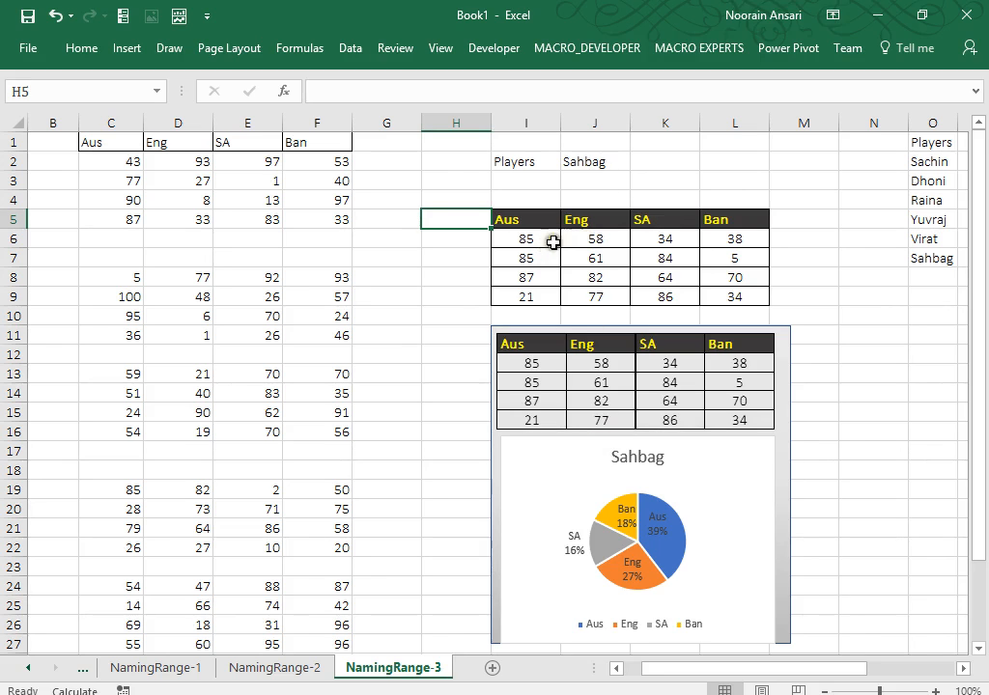
left_click_drag(714, 242, 725, 297)
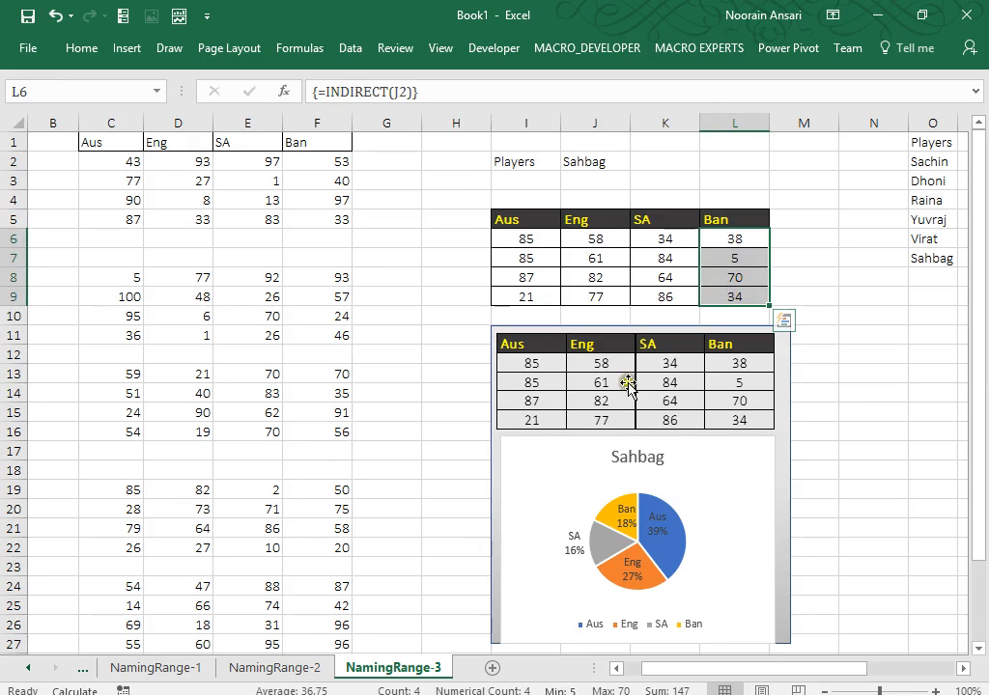
left_click(736, 238)
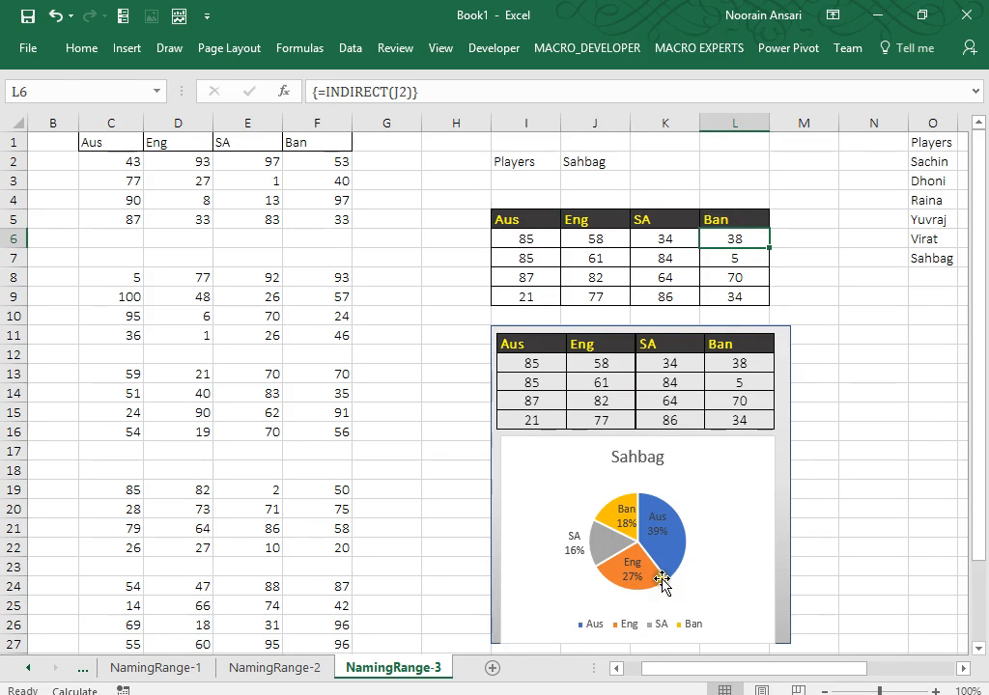
left_click_drag(523, 239, 744, 248)
left_click_drag(546, 258, 763, 268)
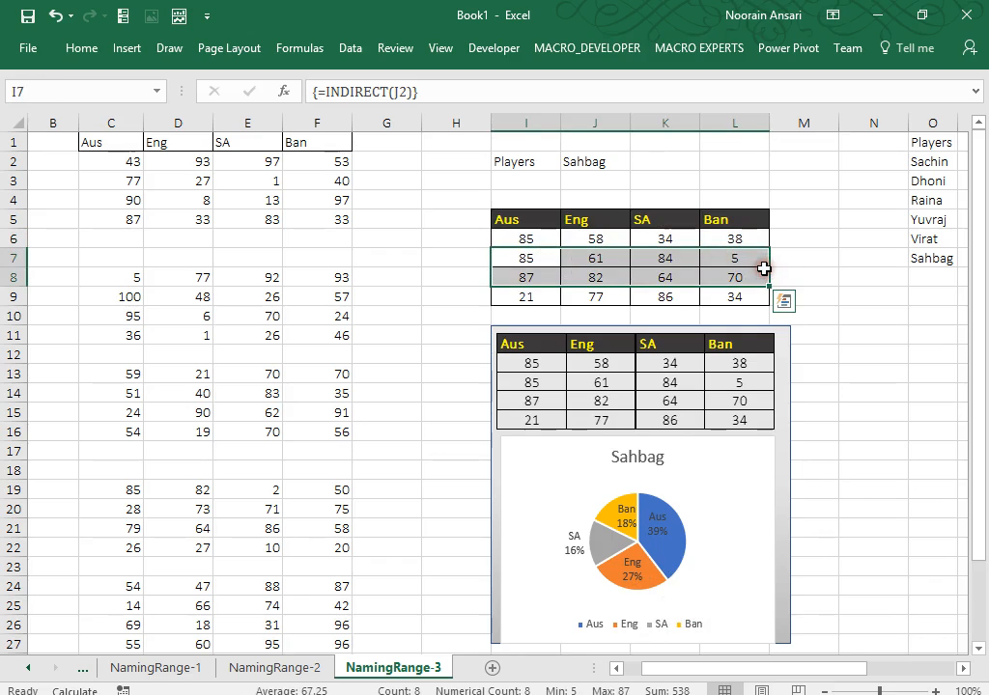
left_click(839, 335)
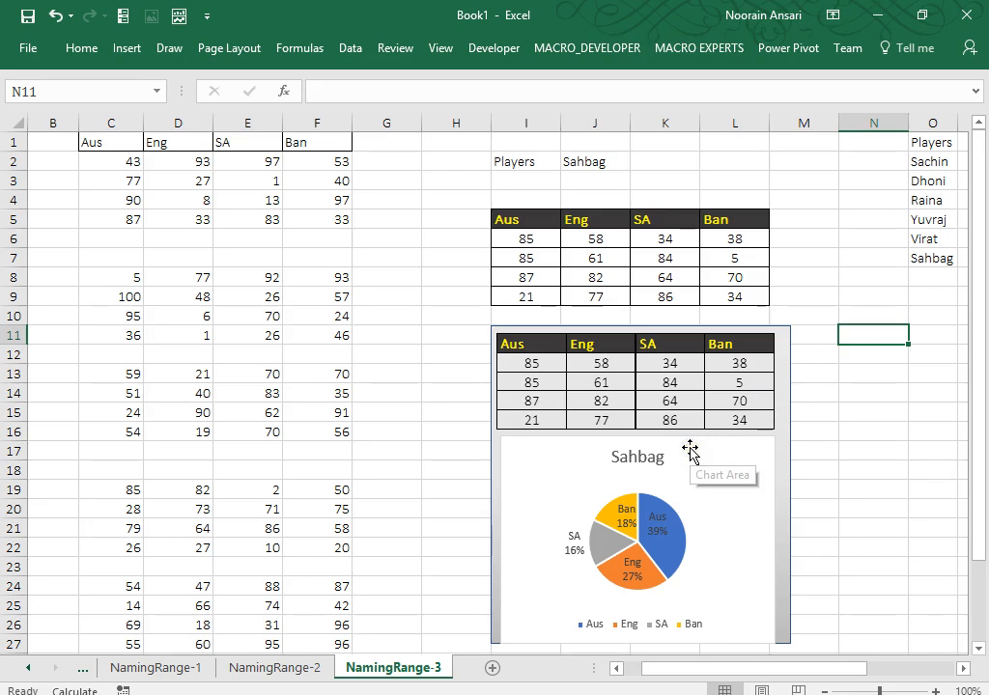
left_click(597, 174)
key("Up")
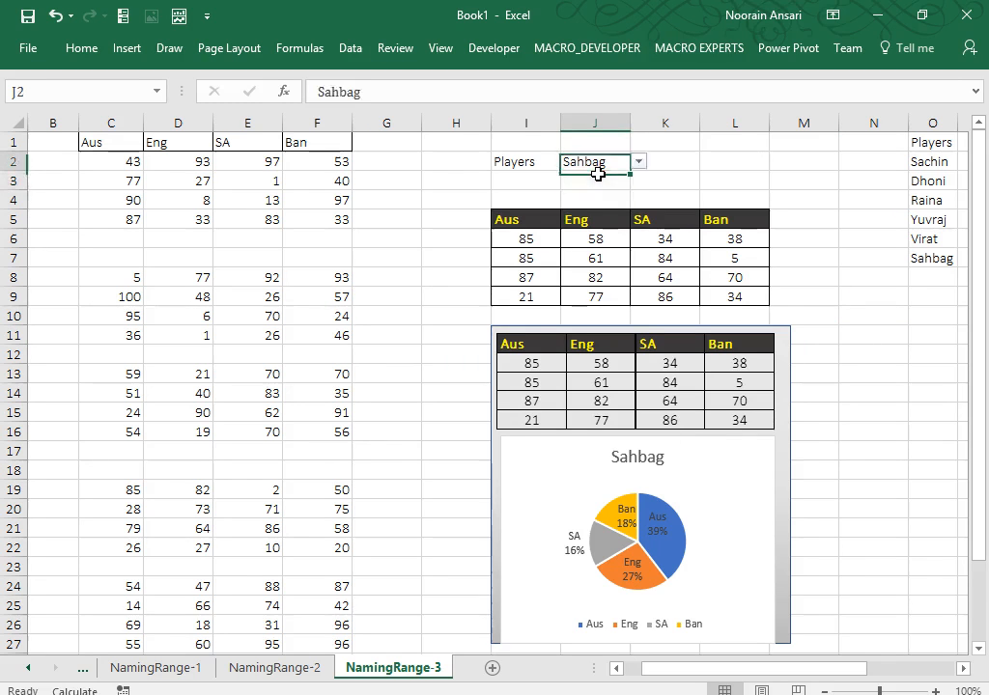
key("alt+Down")
key("Down")
key("Return")
key("alt+Down")
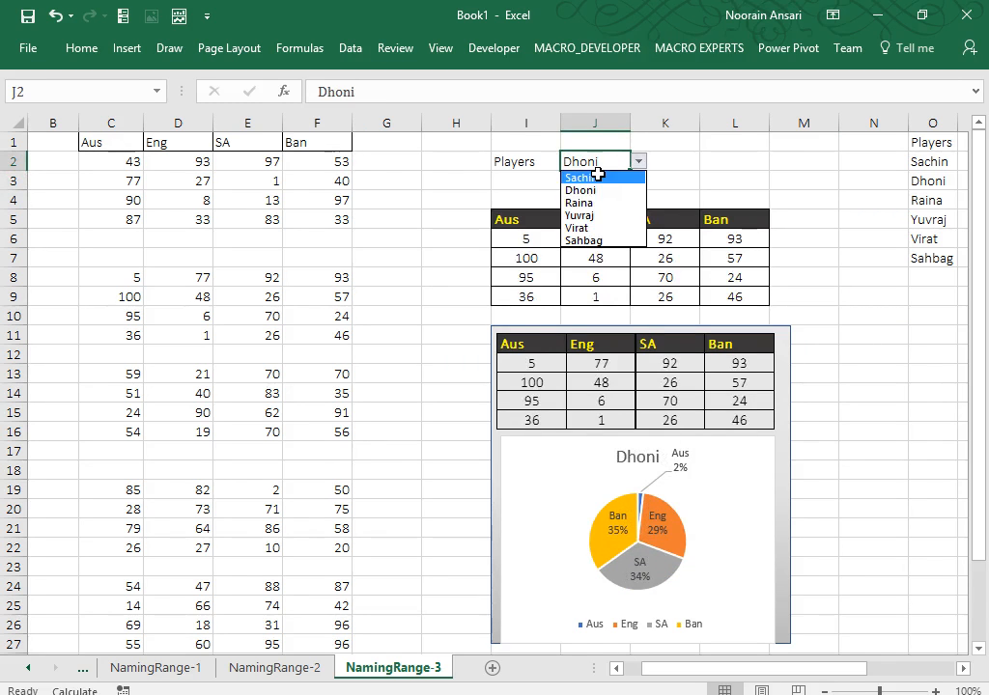
key("Down")
key("Return")
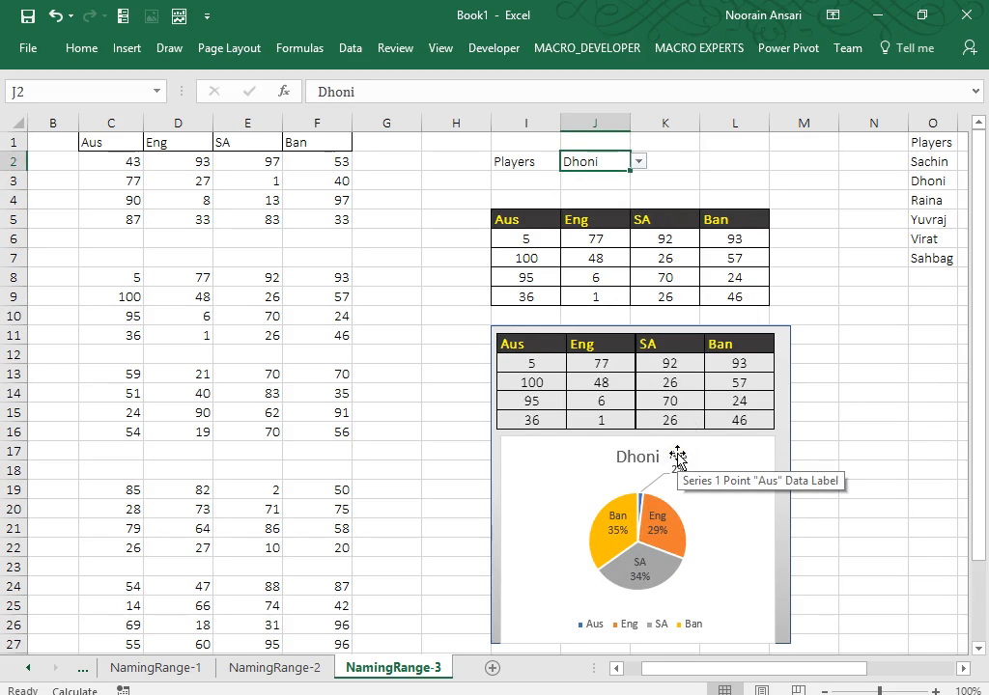
left_click(718, 295)
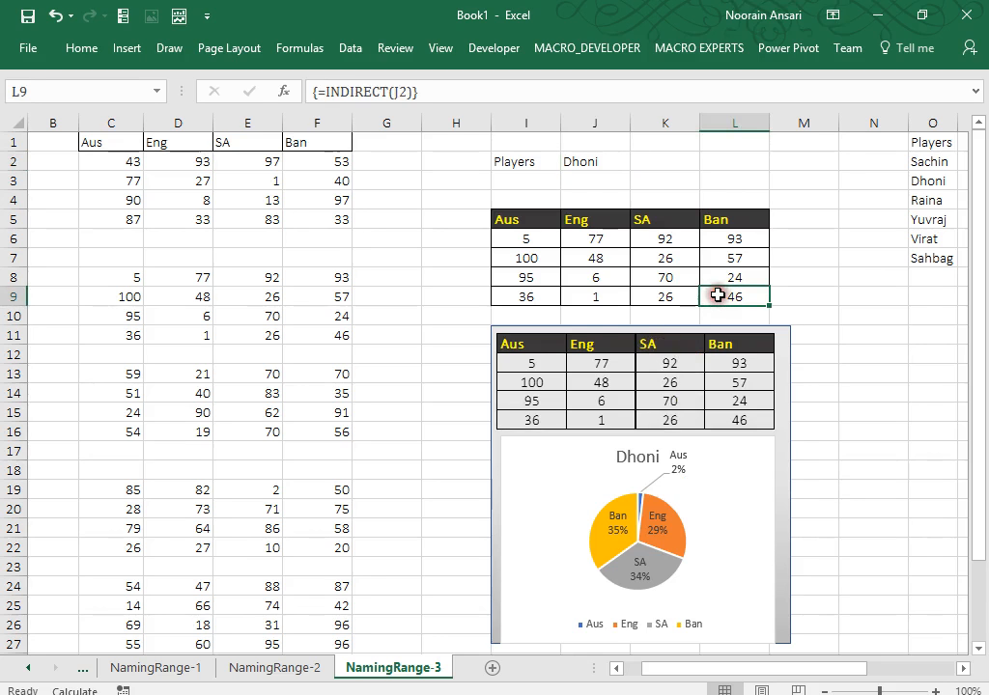
left_click(608, 163)
key("Down")
key("Down")
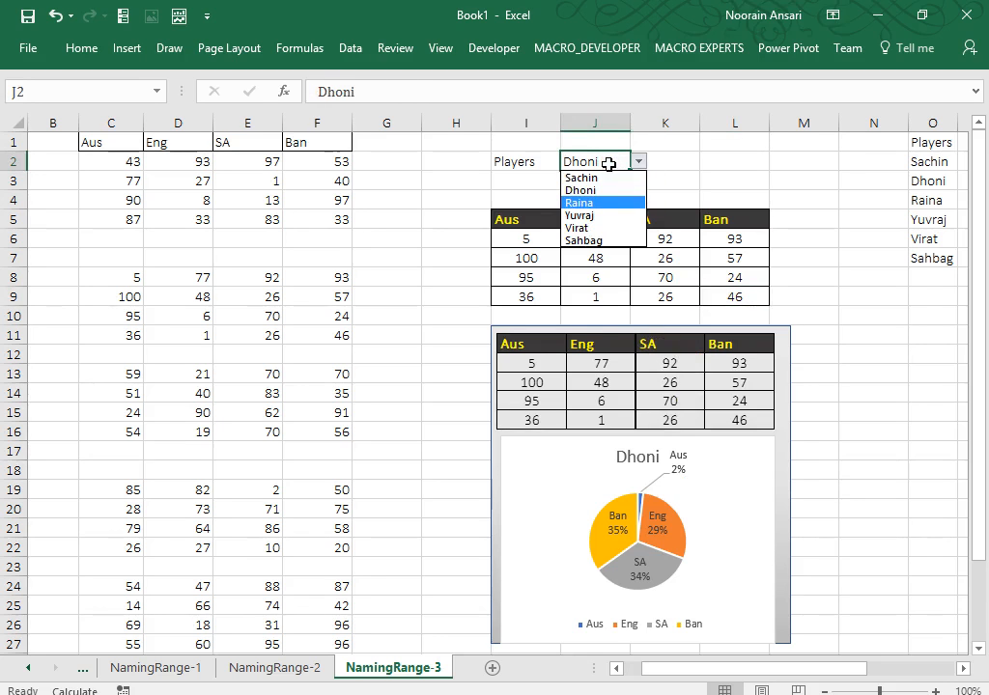
key("Return")
key("alt+Down")
key("Down")
key("Return")
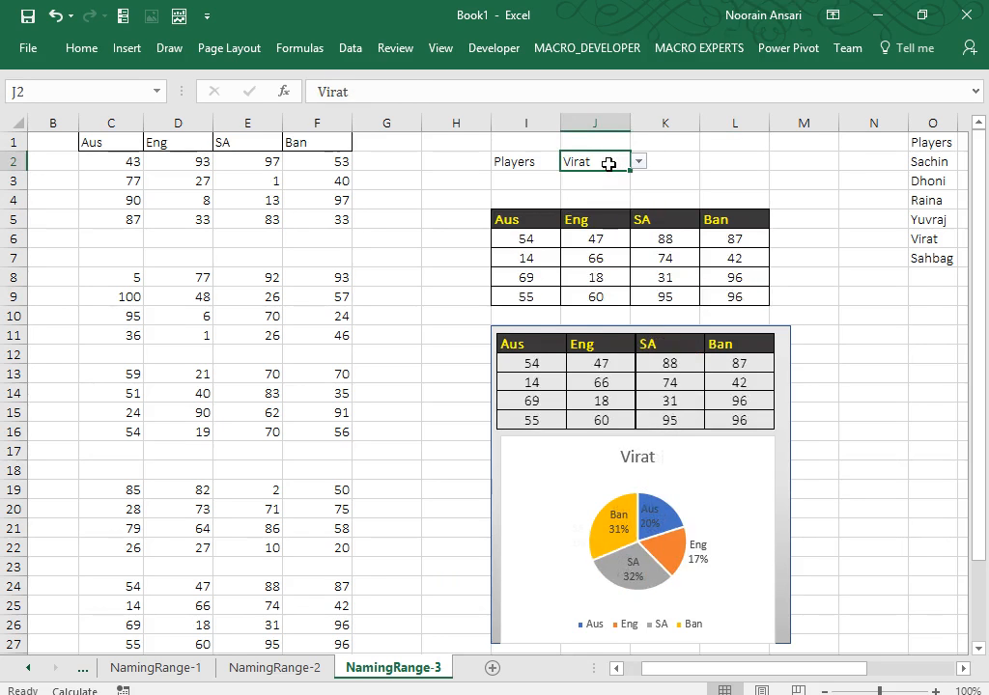
key("alt+Down")
key("Down")
key("Return")
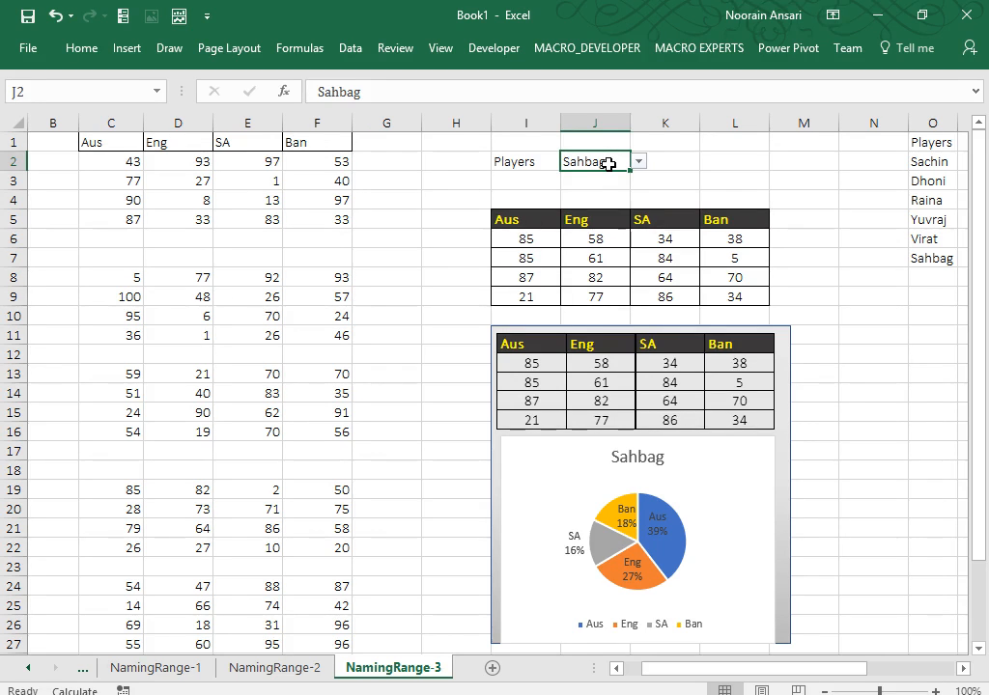
left_click_drag(510, 220, 736, 299)
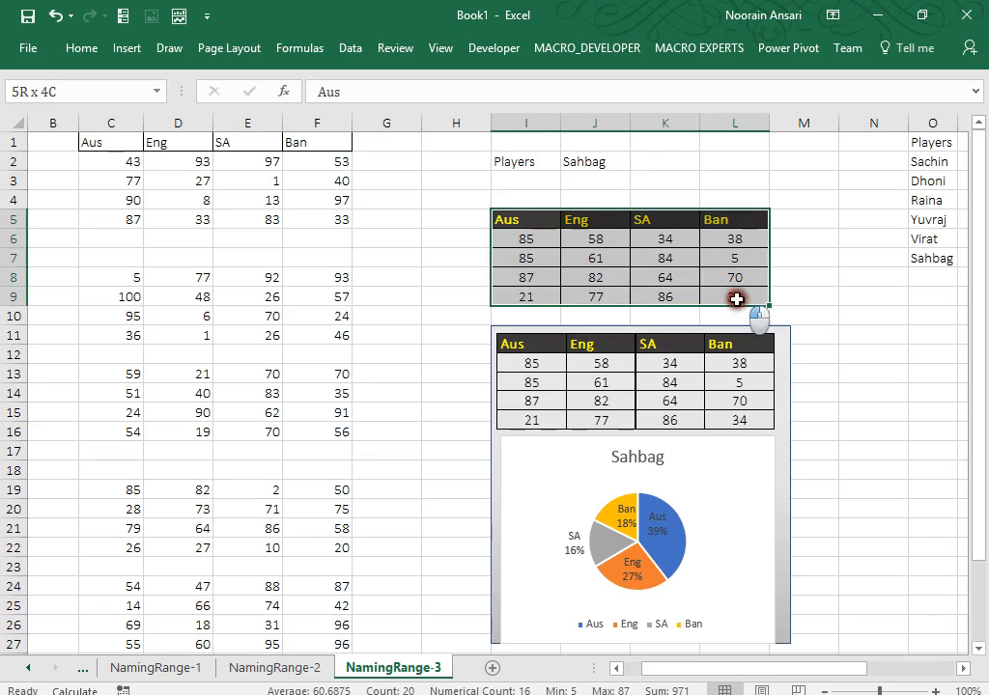
left_click(64, 151)
key("Left")
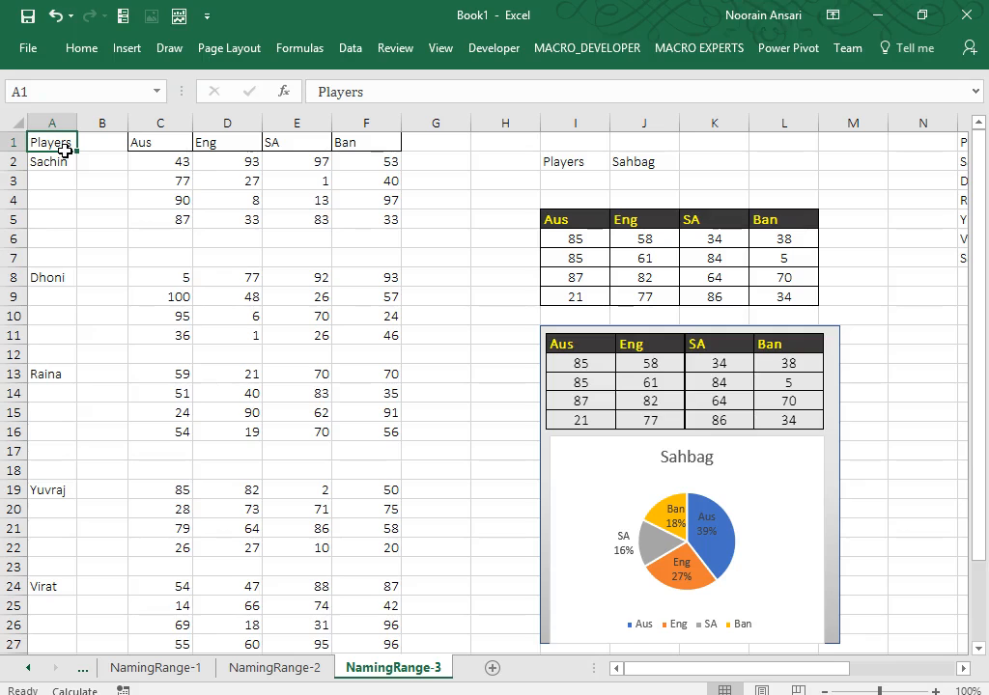
left_click(633, 162)
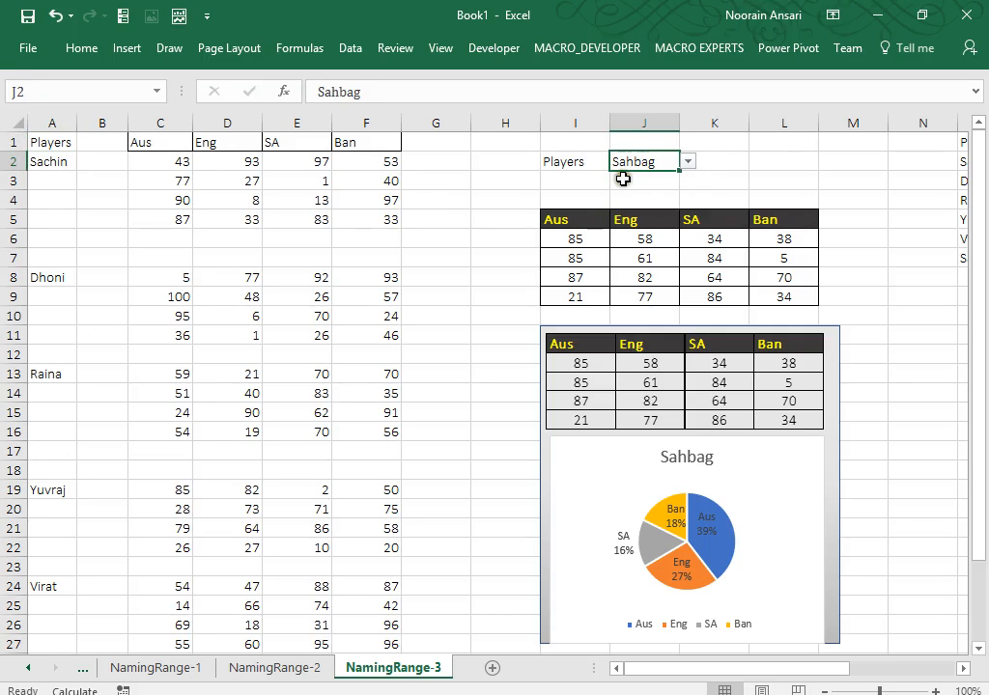
left_click_drag(578, 220, 783, 297)
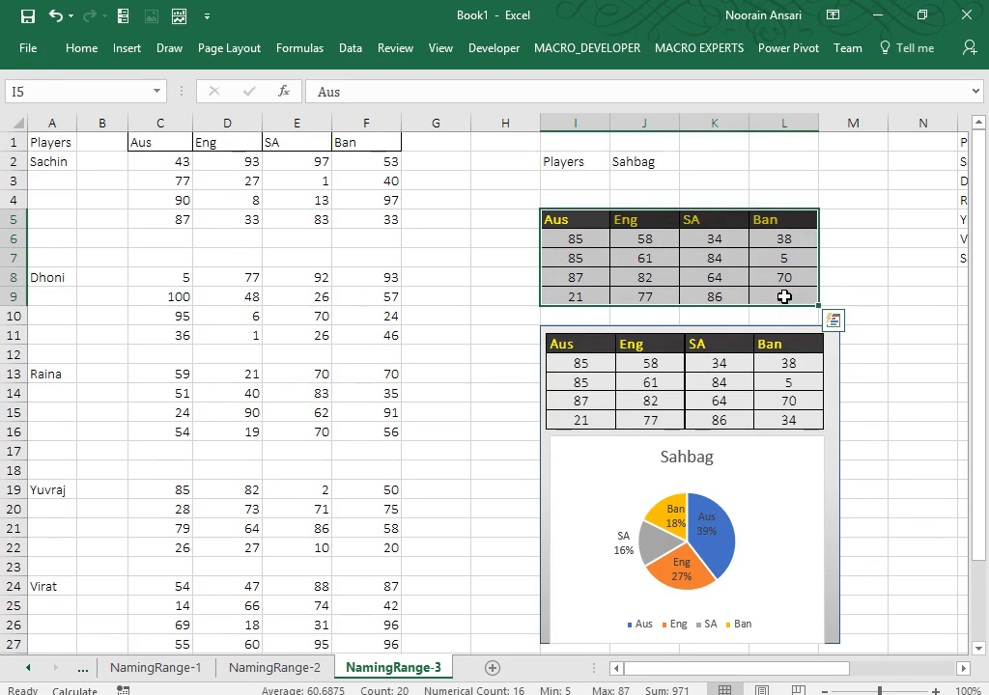
left_click(788, 490)
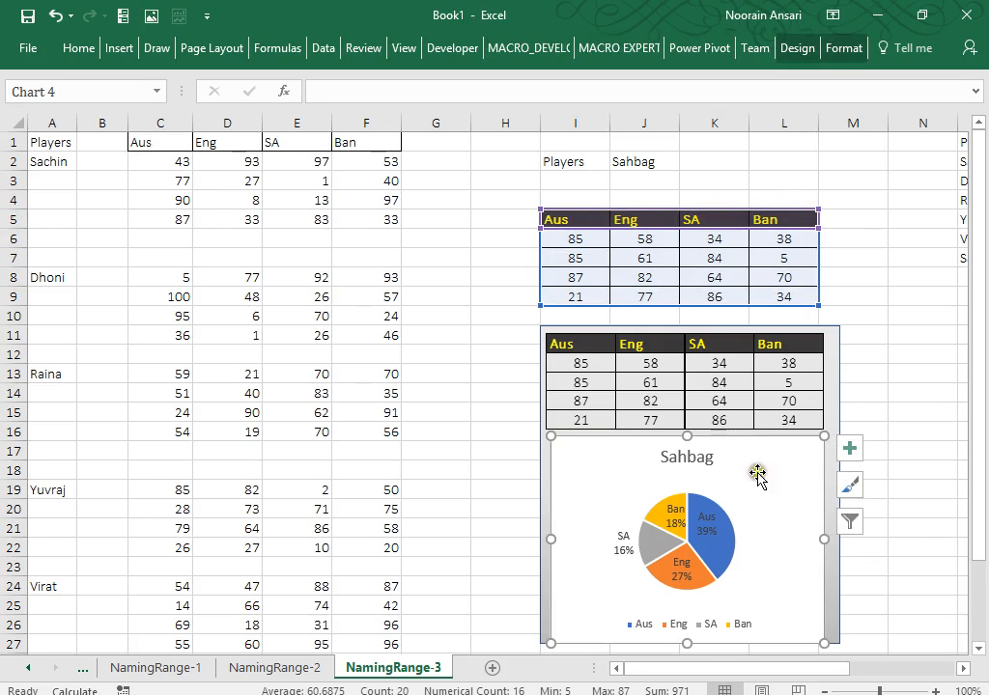
left_click(505, 415)
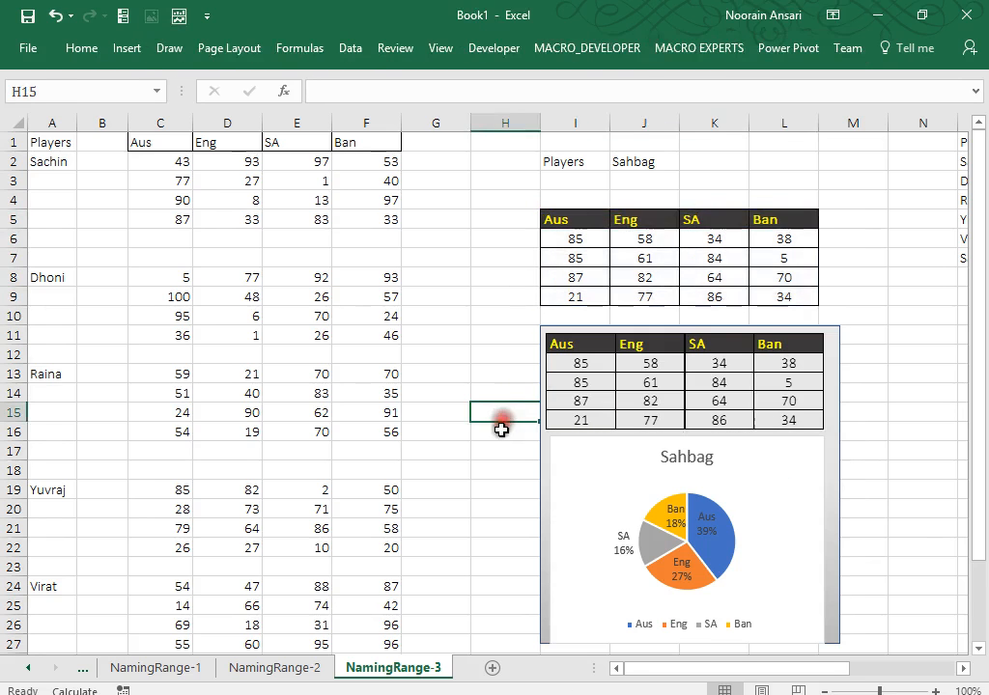
Add a new sheet named NamingRange-4 and widen column A slightly.
left_click(492, 668)
right_click(484, 668)
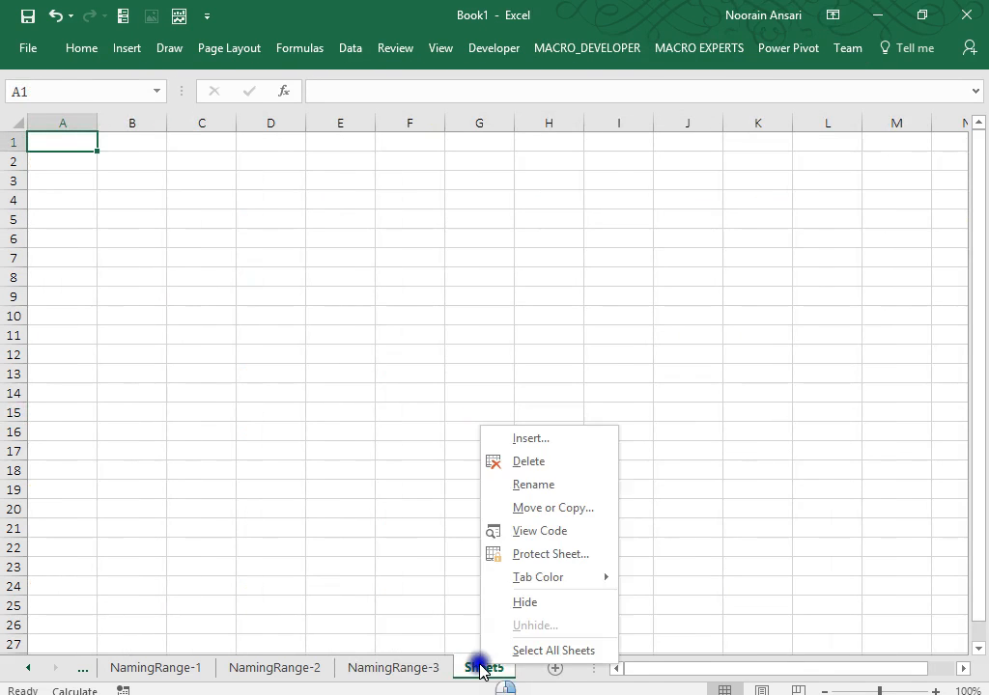
left_click(518, 485)
type("Naming")
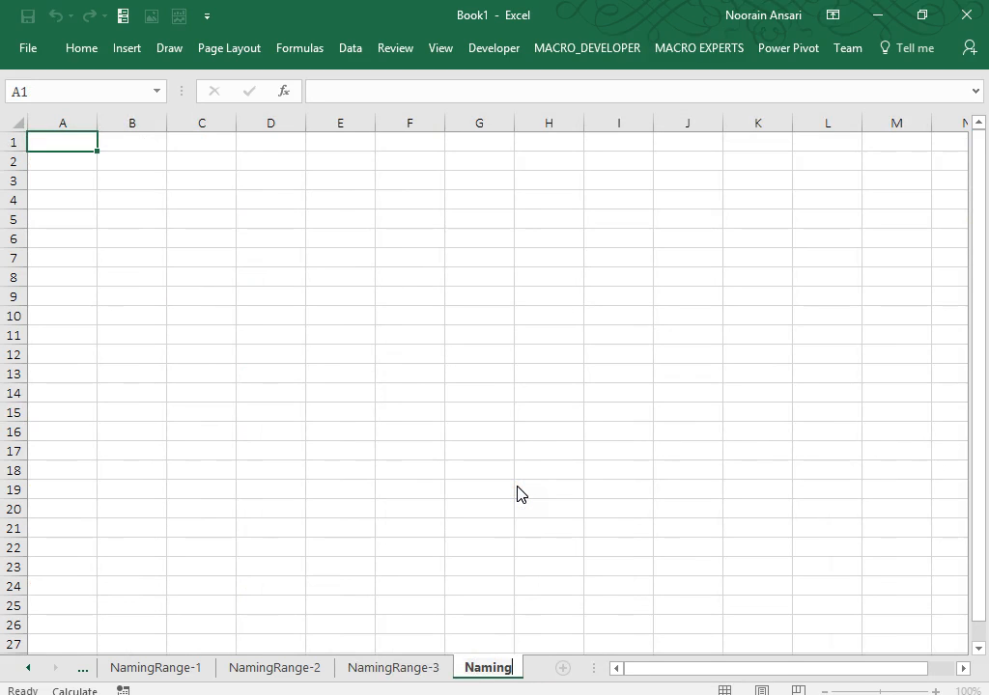
type("Range-")
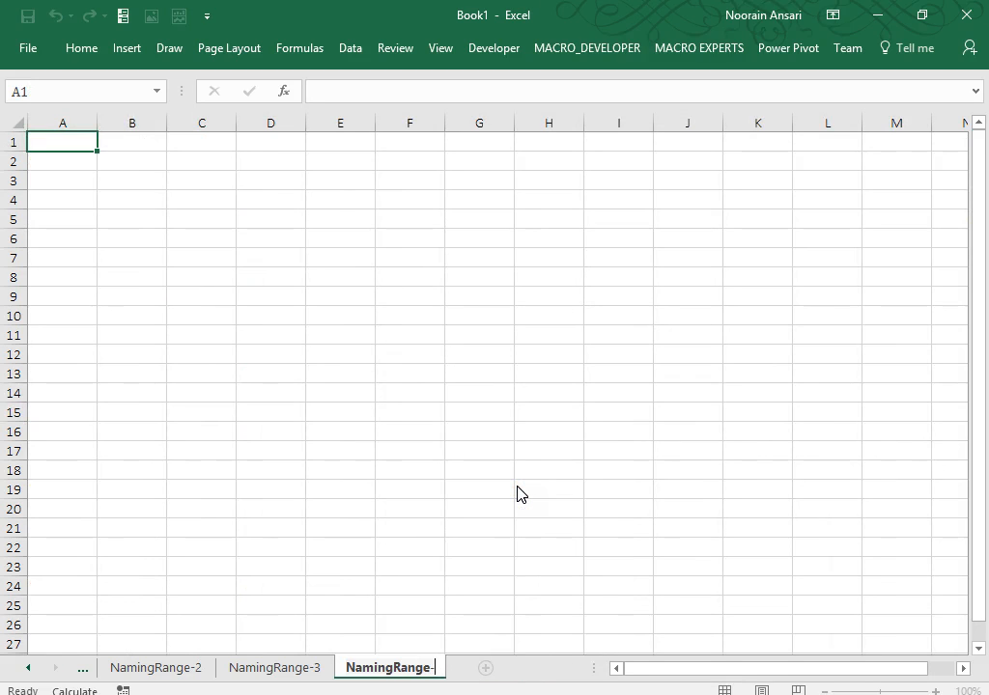
type("4")
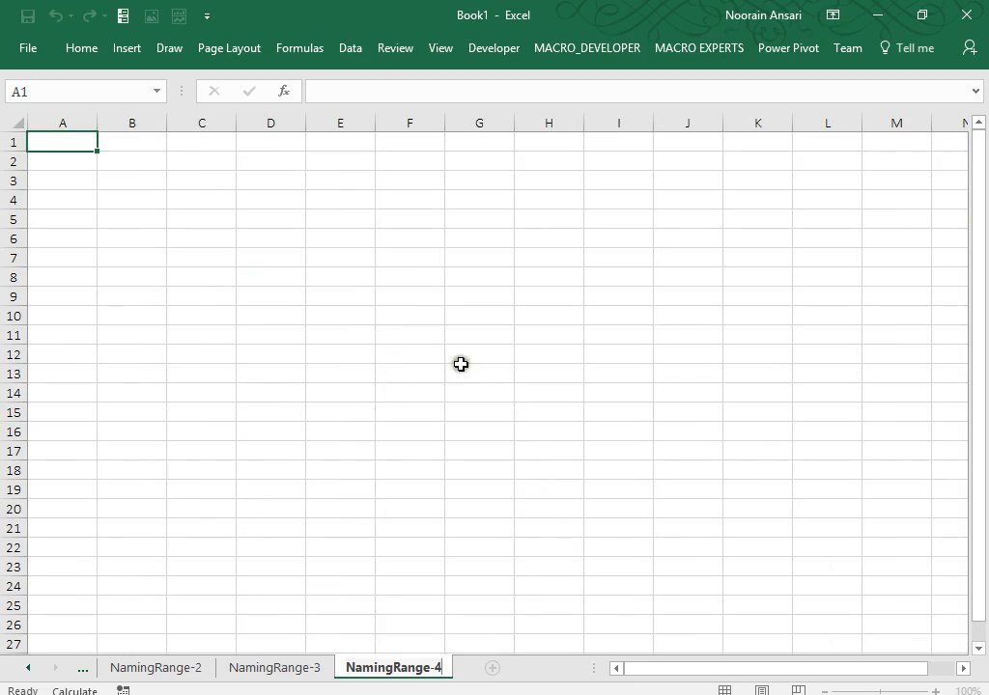
left_click(404, 269)
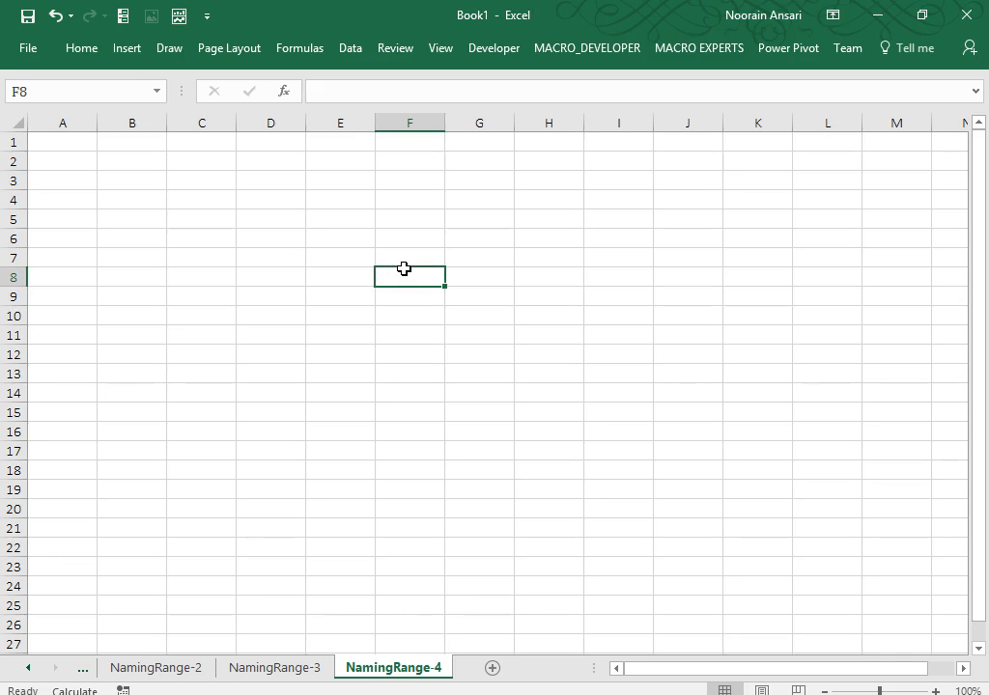
left_click_drag(97, 123, 102, 123)
left_click(161, 212)
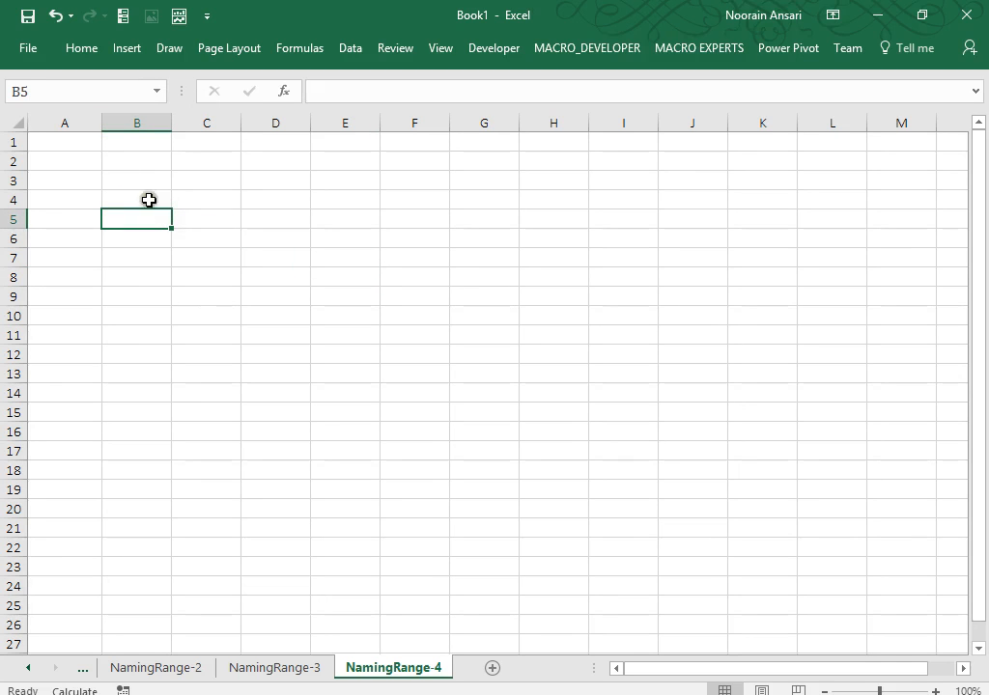
Enter the heading 'Data' in cell A1.
left_click(88, 141, "shift")
type("Da")
key("Escape")
key("Up")
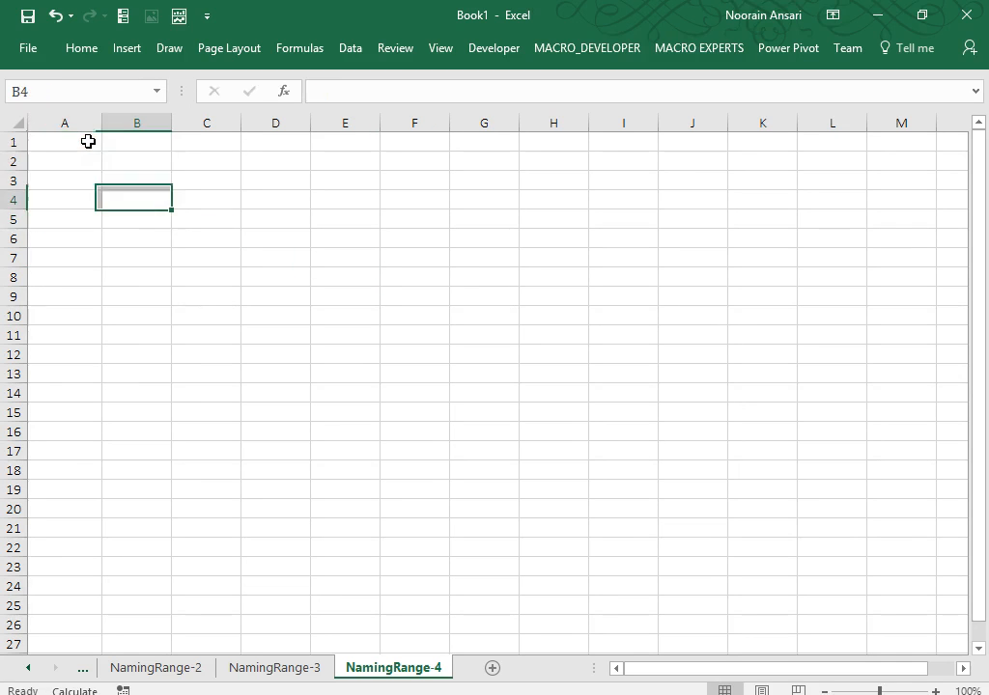
key("Left")
key("Up")
key("Up")
key("Up")
type("Data")
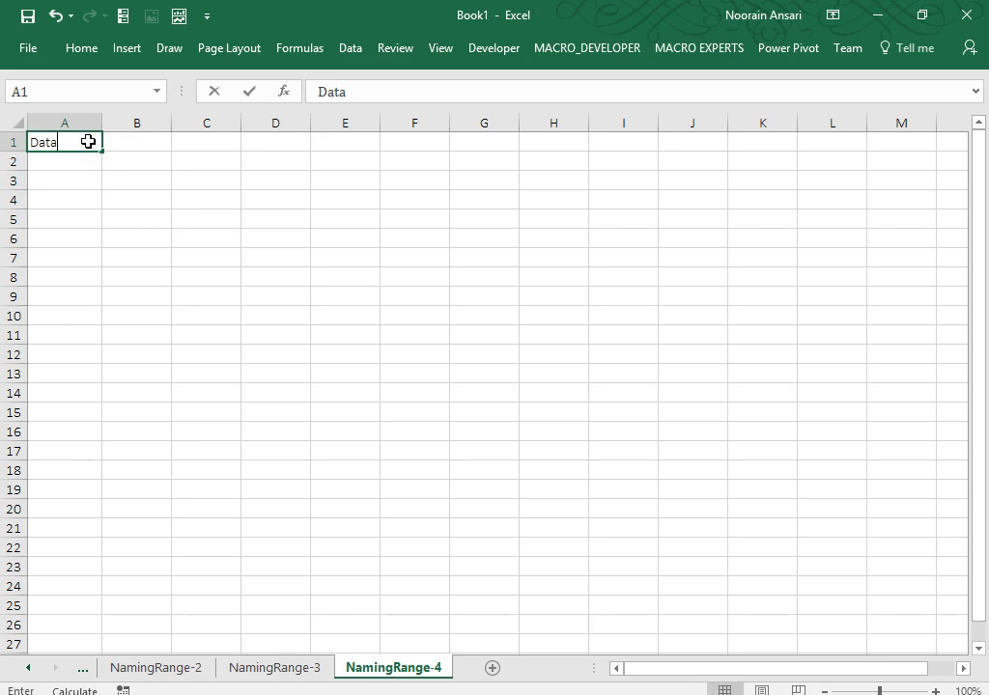
key("Return")
Enter 20+12/100, 34-10+20*1, 12+34/23, 34*12-12 and 34+12+32+42 in A2:A6.
type("20+")
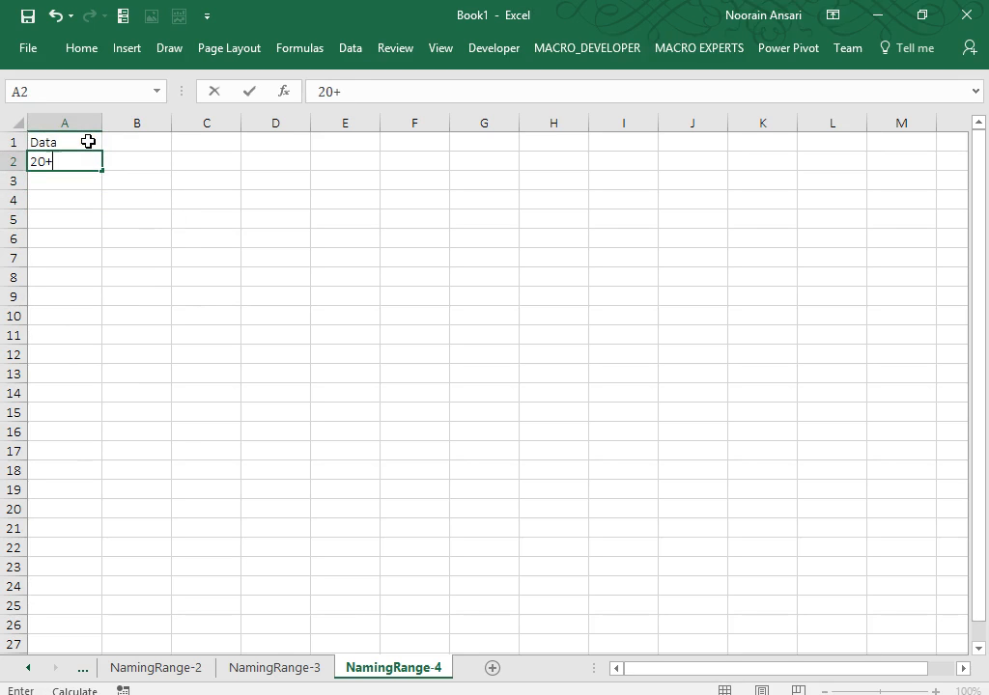
type("12/100")
key("Return")
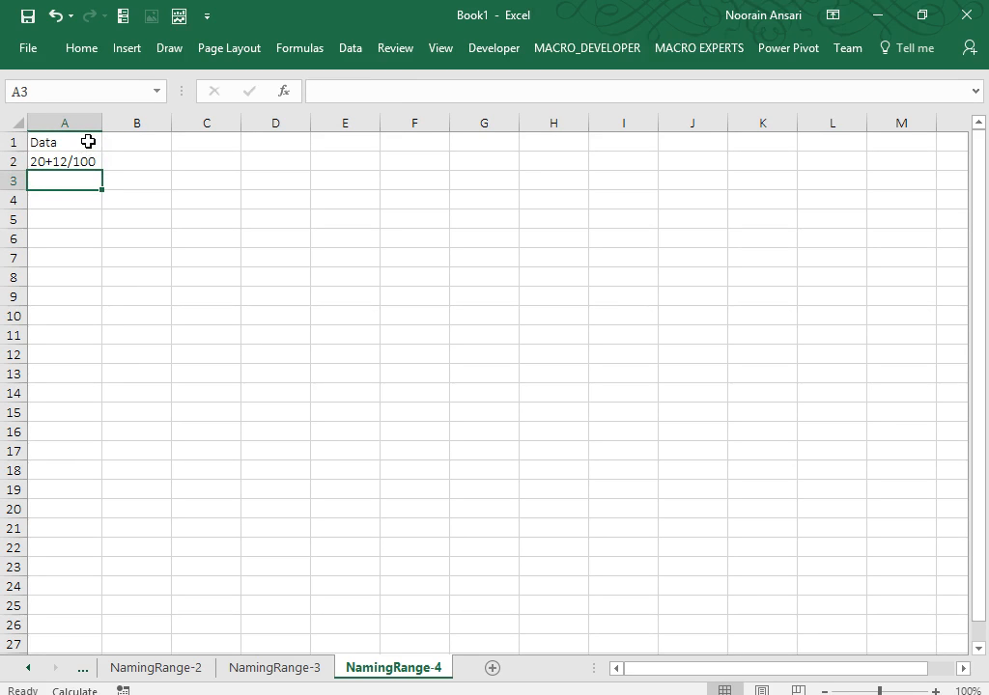
type("34-10")
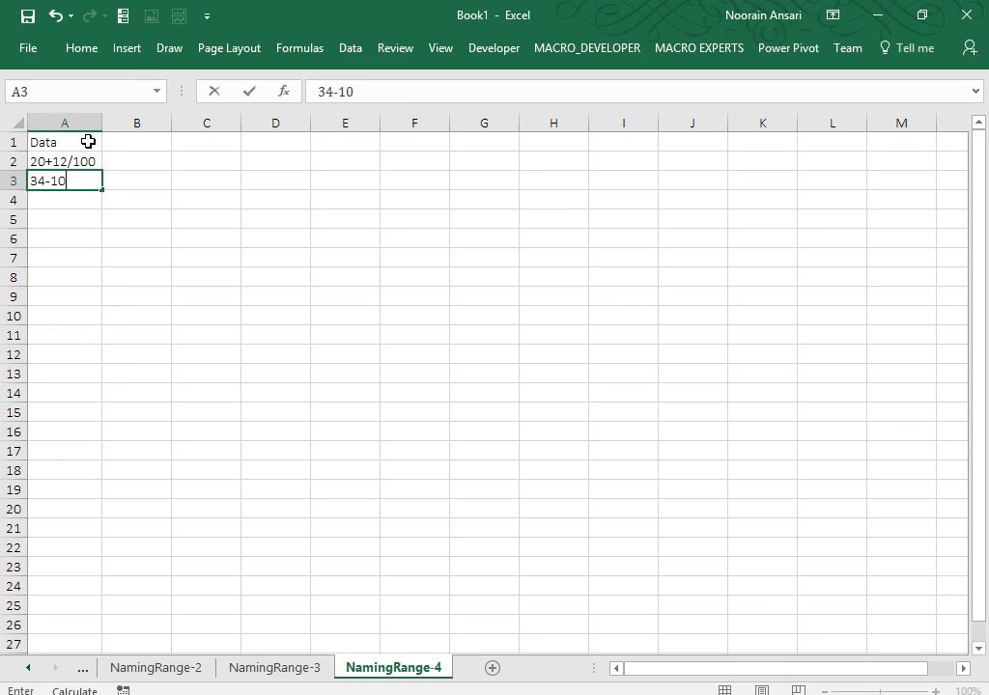
type("+20*1")
key("Return")
type("12")
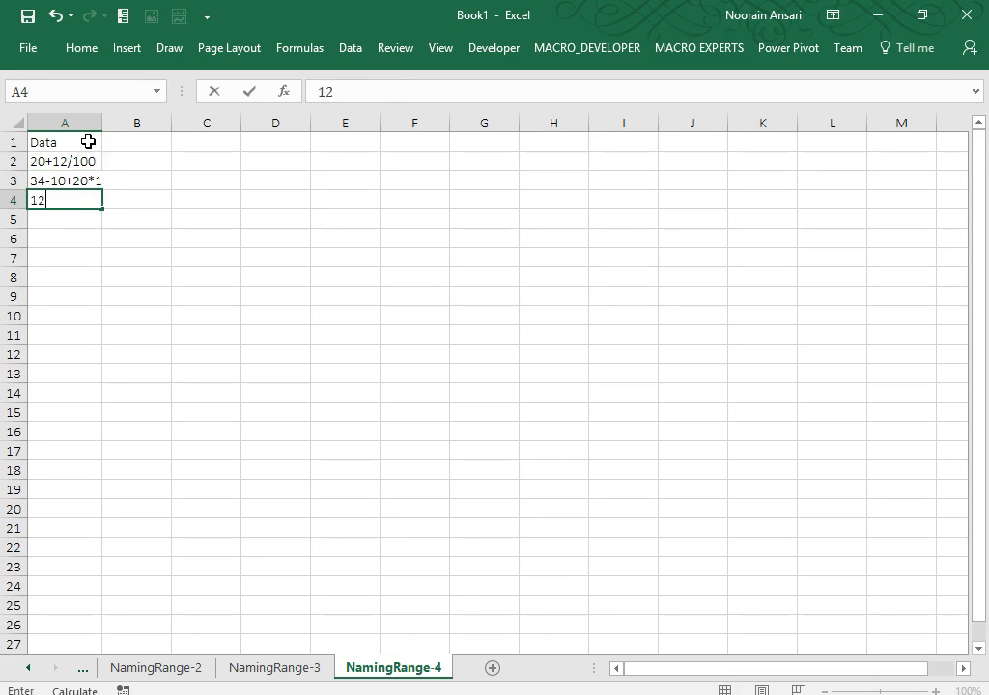
type("+34/23")
key("Return")
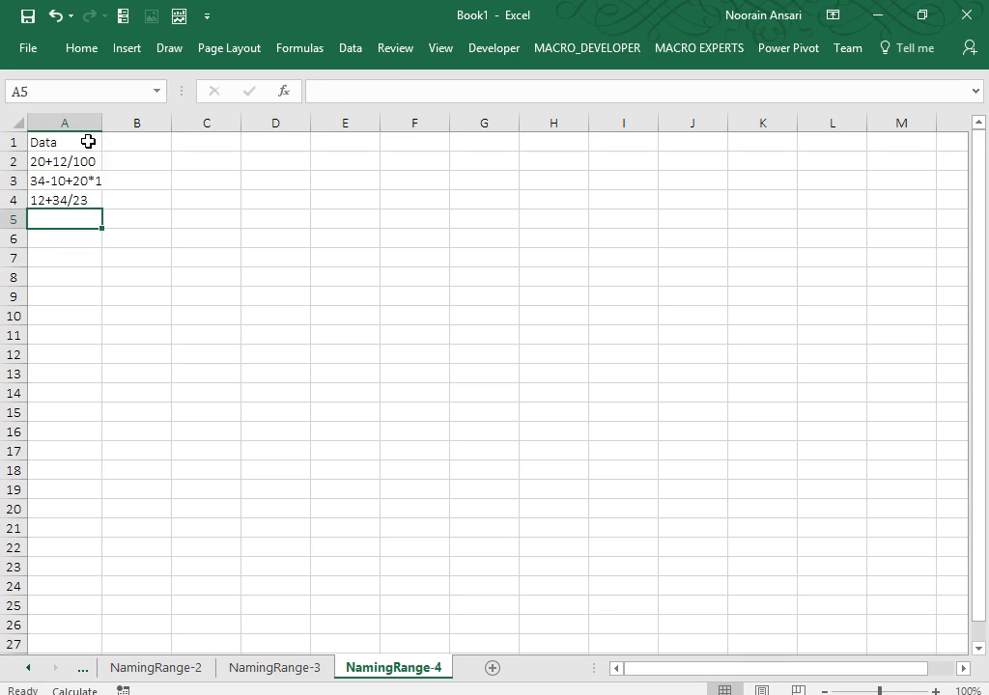
type("34*12")
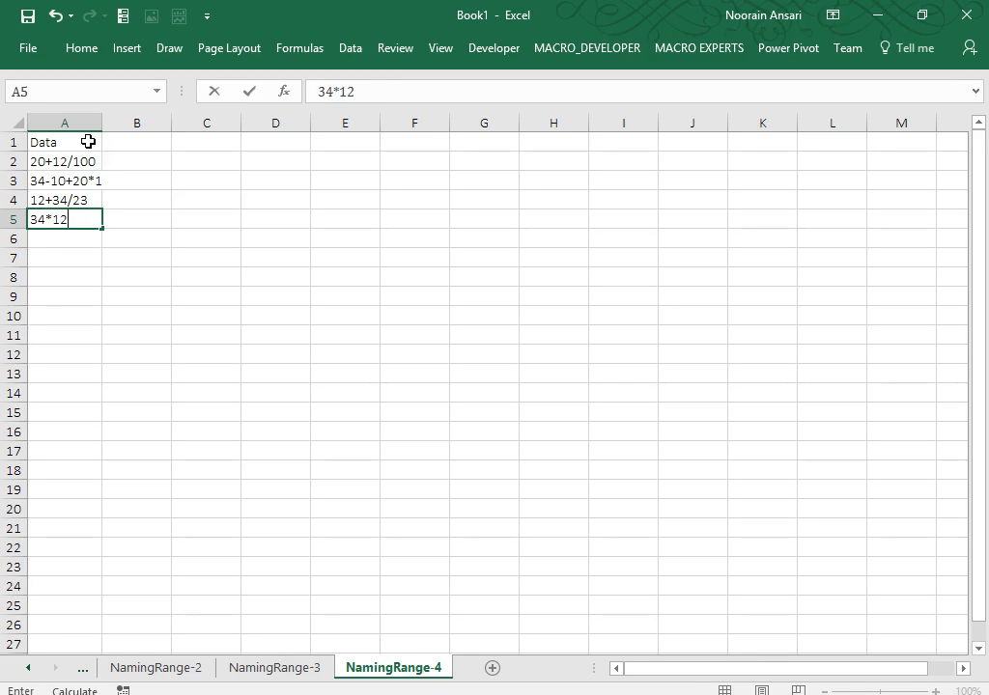
type("-12")
key("Return")
type("34")
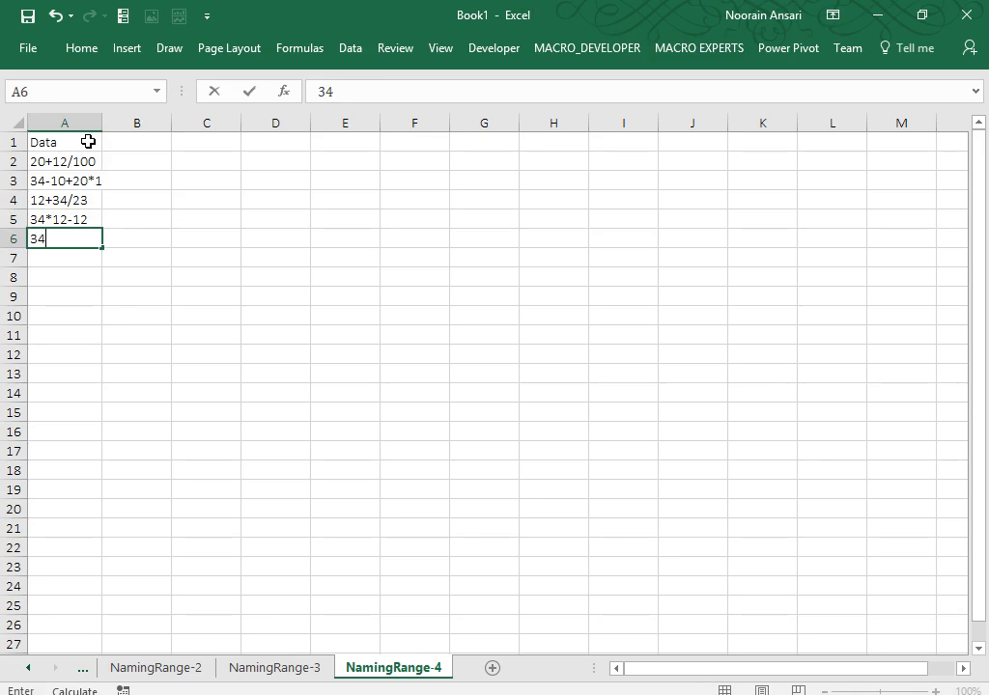
type("+12+32+42")
key("Return")
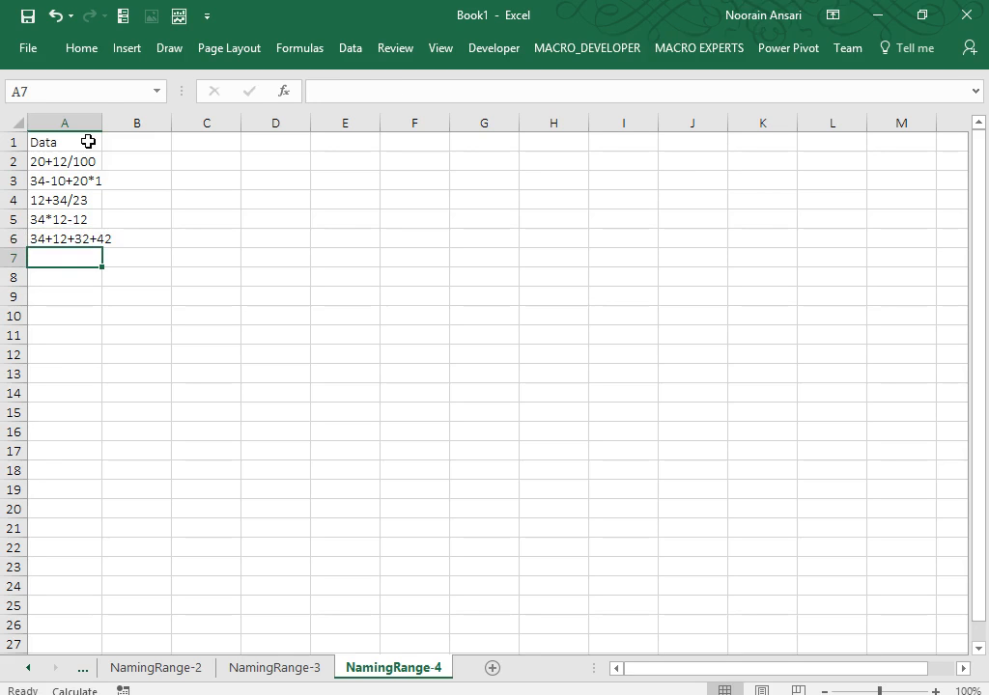
Widen column A to fit the expressions and zoom in on the sheet.
left_click_drag(101, 123, 169, 130)
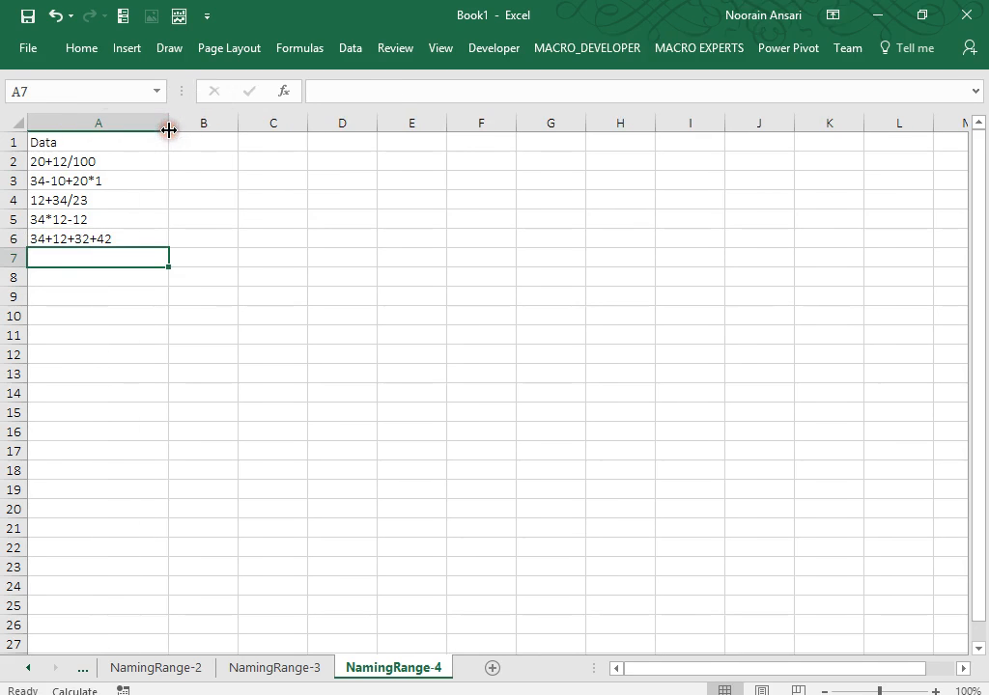
left_click_drag(879, 691, 892, 691)
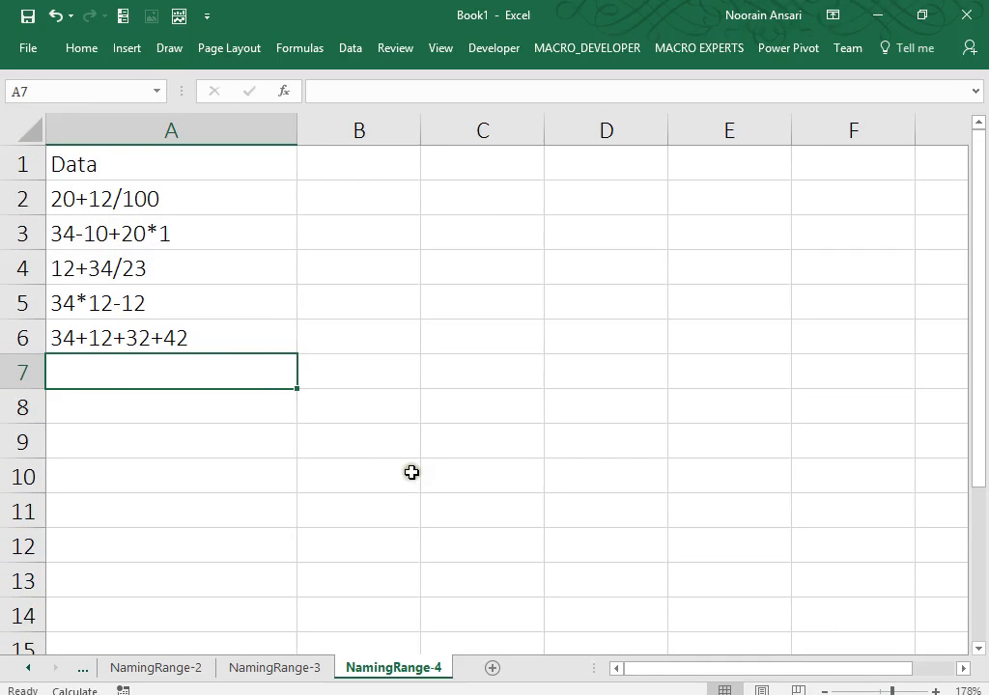
left_click(141, 199)
Copy the five expressions in A2:A6 and paste them into A7:A11.
key("ctrl+shift+Down")
key("ctrl+c")
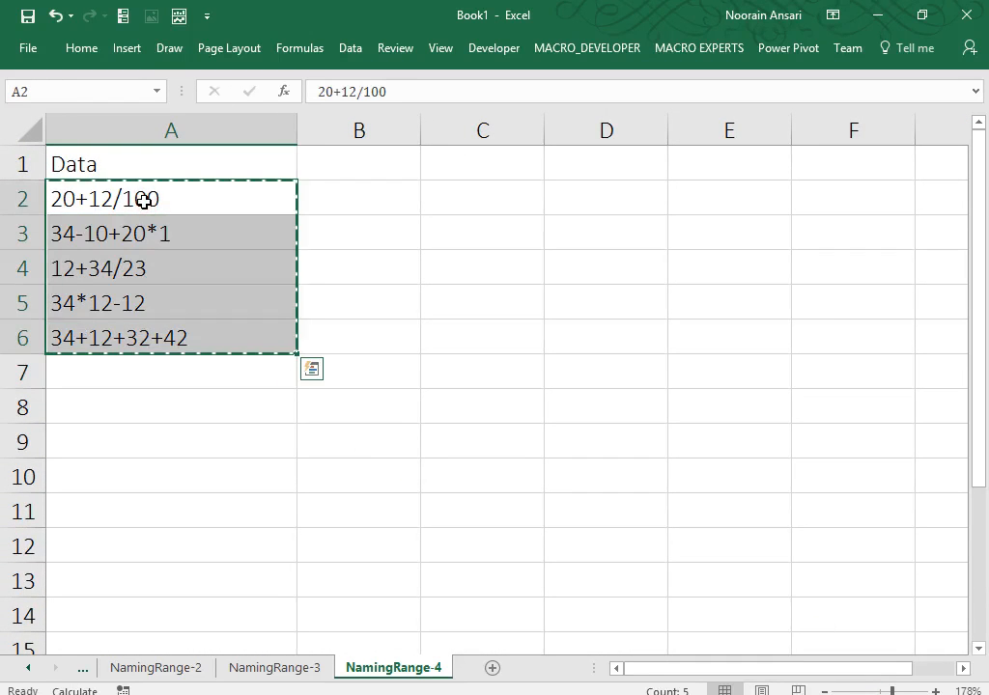
key("ctrl+Down")
key("Down")
key("ctrl+v")
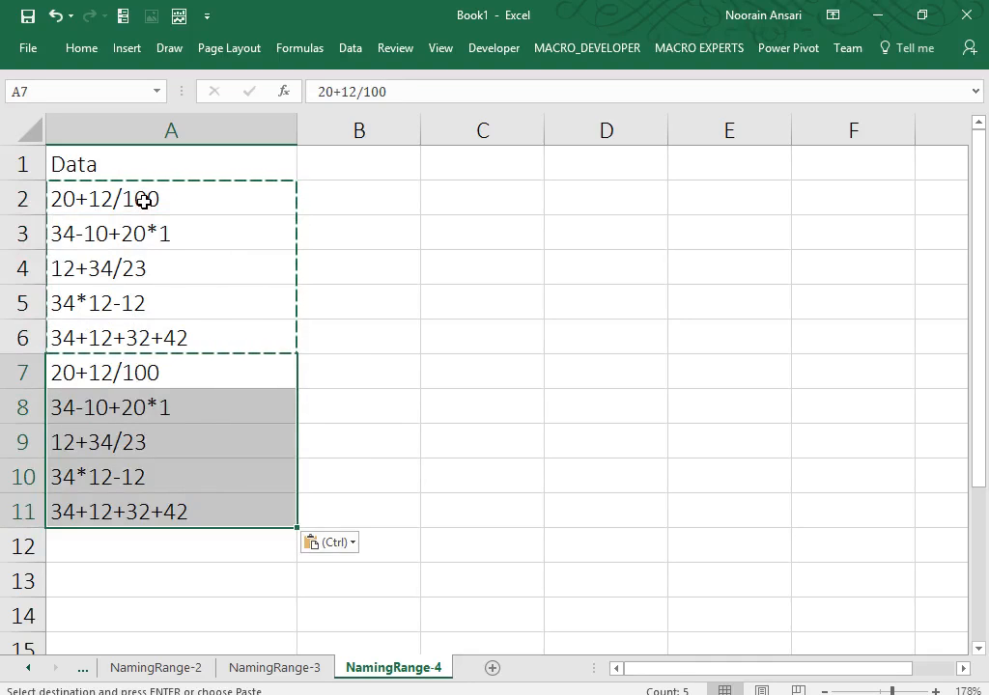
key("Escape")
Enter the heading 'Calculation' in cell B1.
key("Up")
key("Up")
key("ctrl+Up")
key("Right")
type("C")
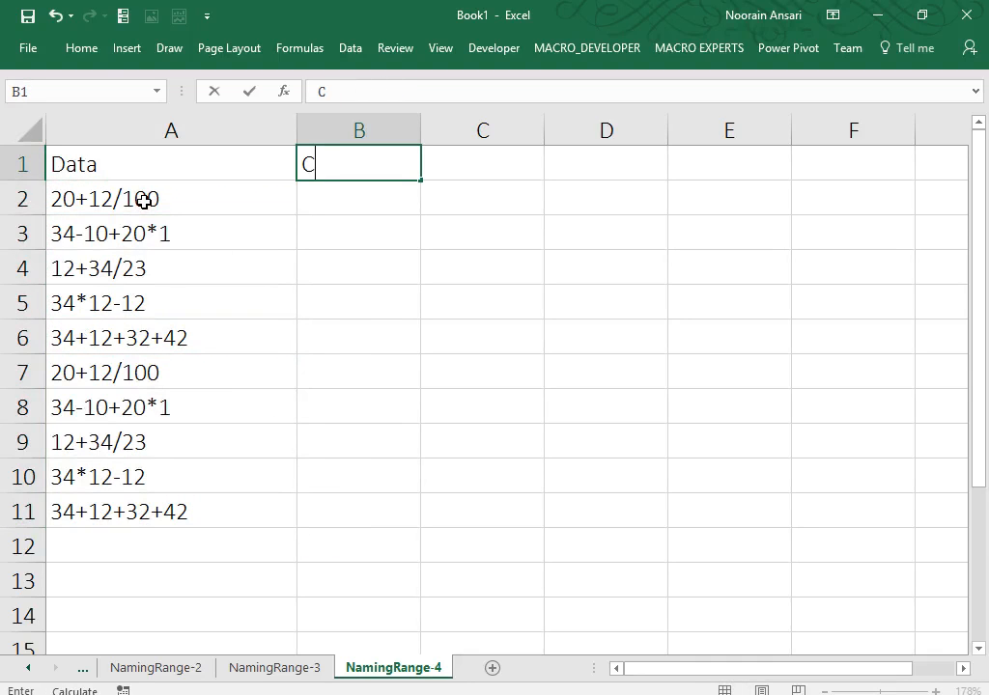
type("alculat")
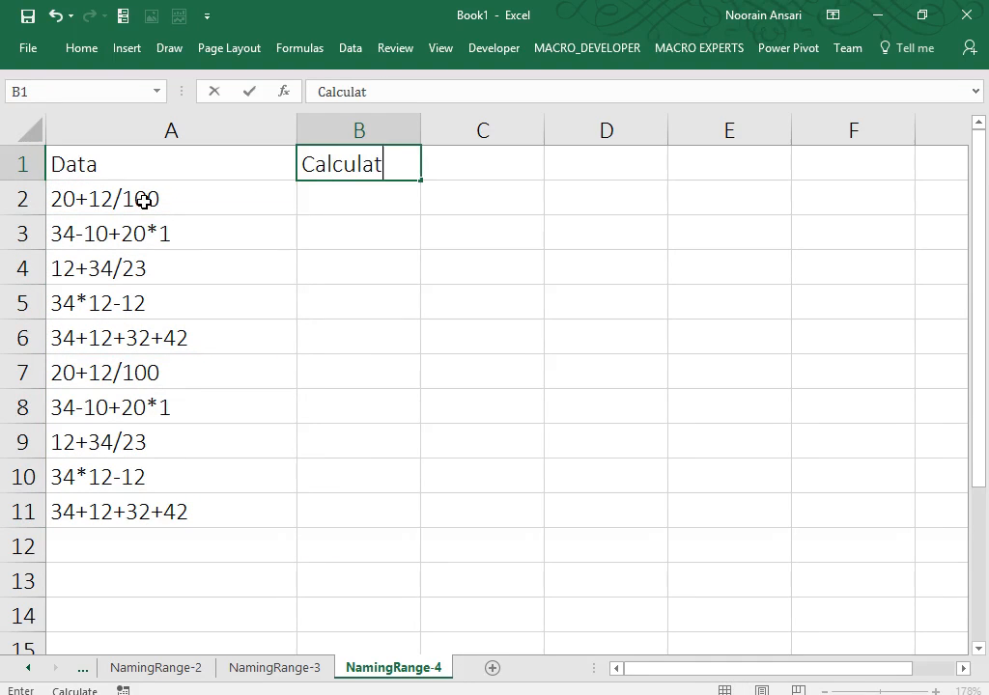
type("ion")
key("Return")
Try the formula =A2 in cell B2.
key("Left")
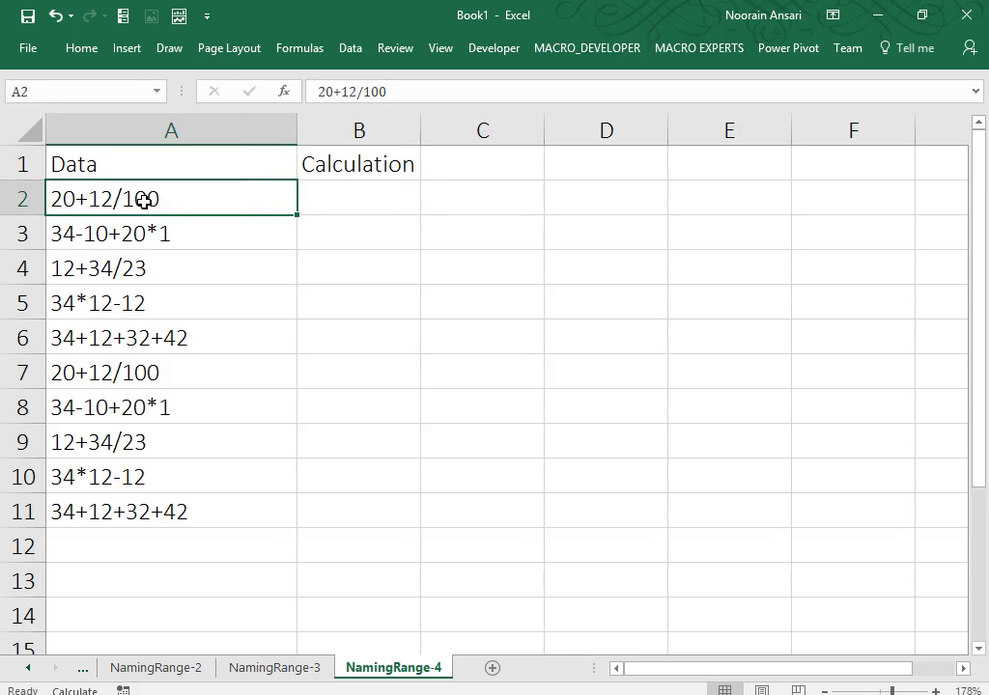
key("Right")
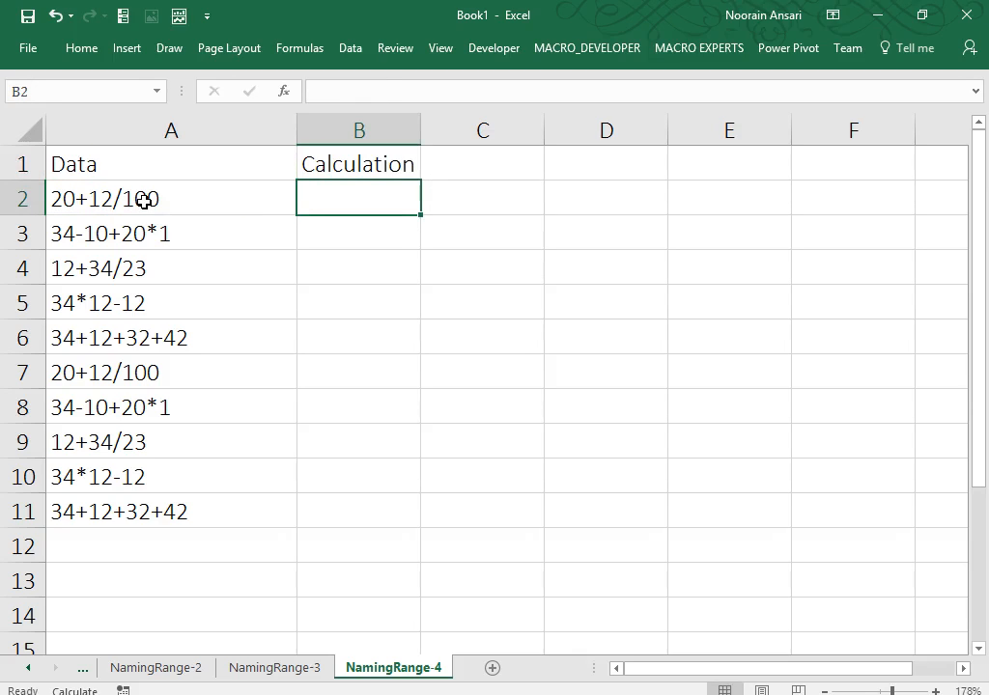
type("=")
key("Left")
key("Return")
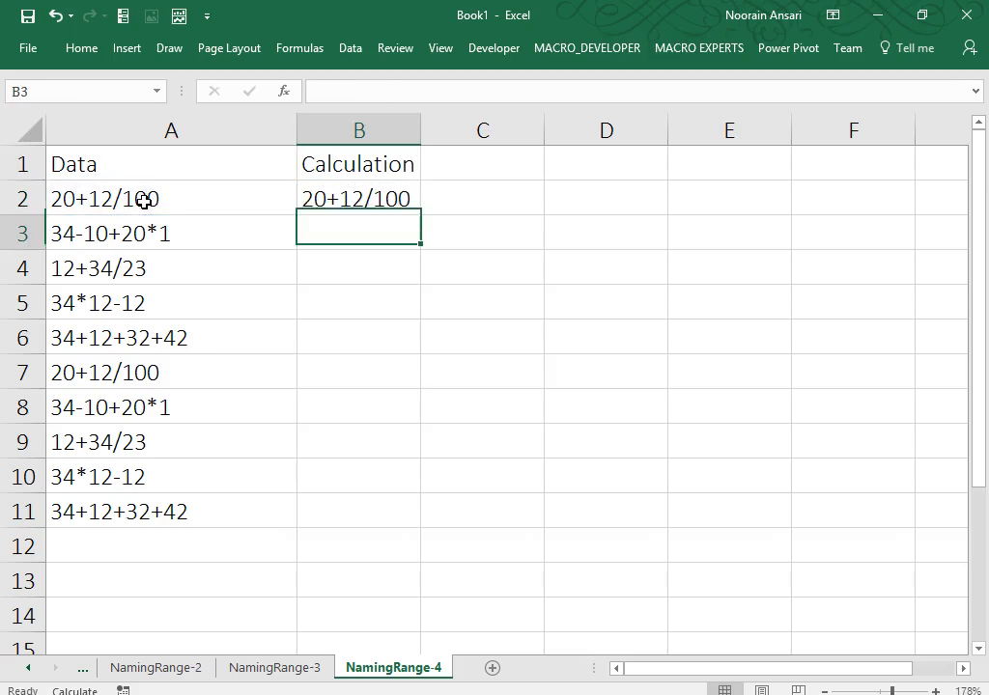
Rewrite B2 as ="="&A2 to show =20+12/100, then clear the trial formula.
key("Up")
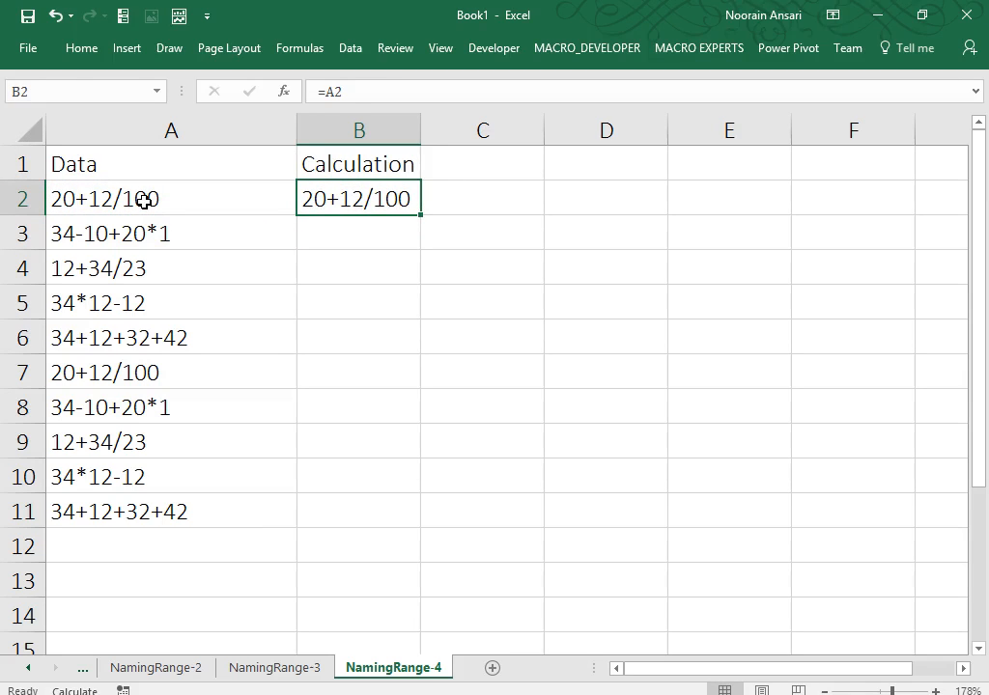
type("=\"=\"")
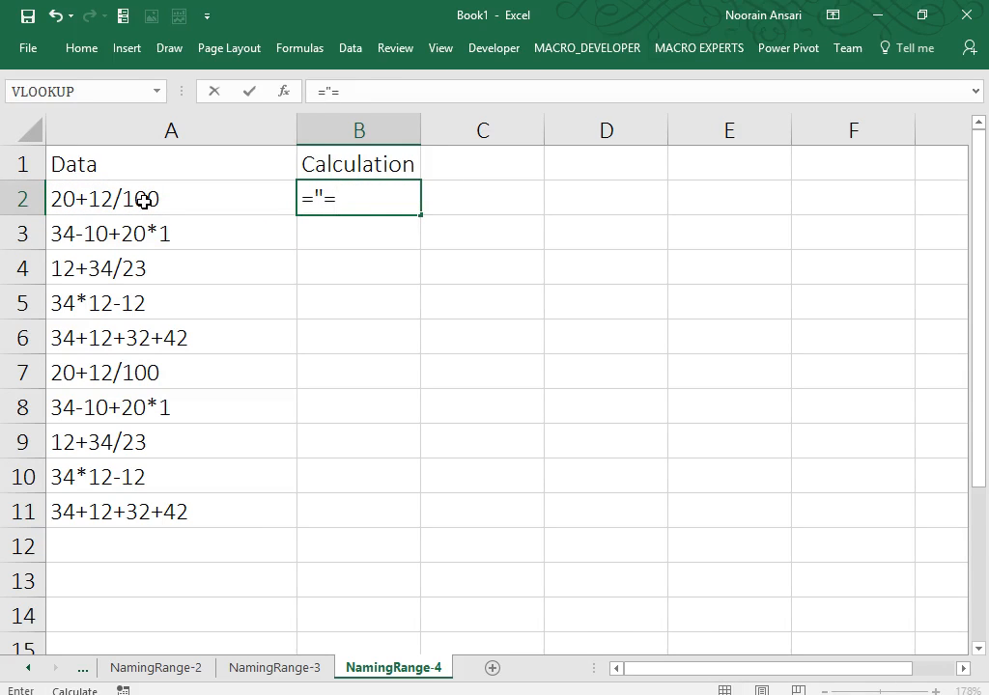
type("&")
key("Left")
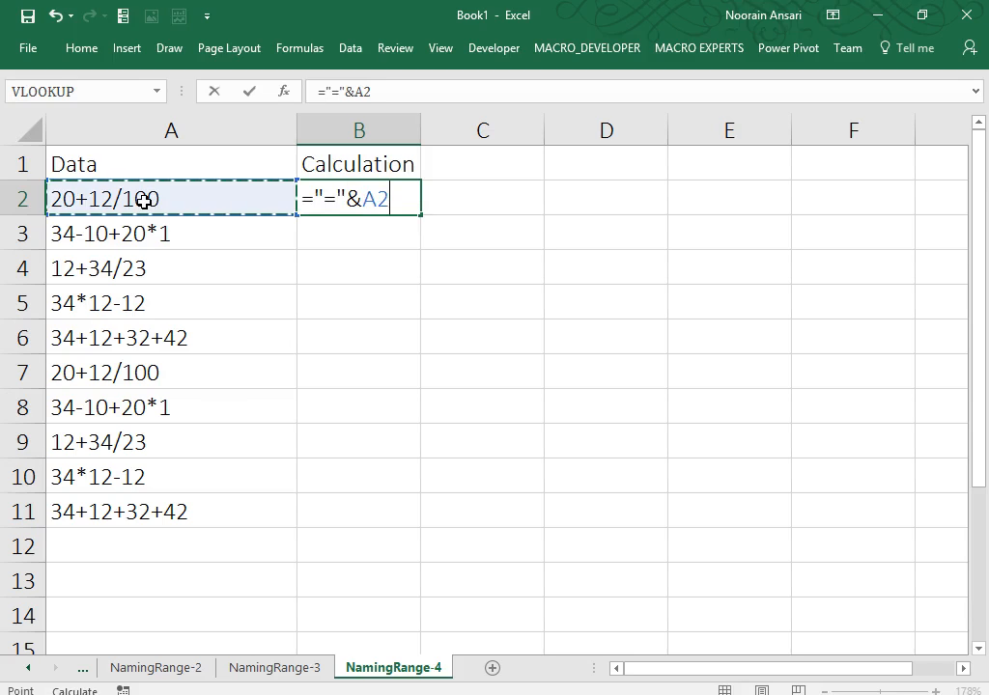
key("Return")
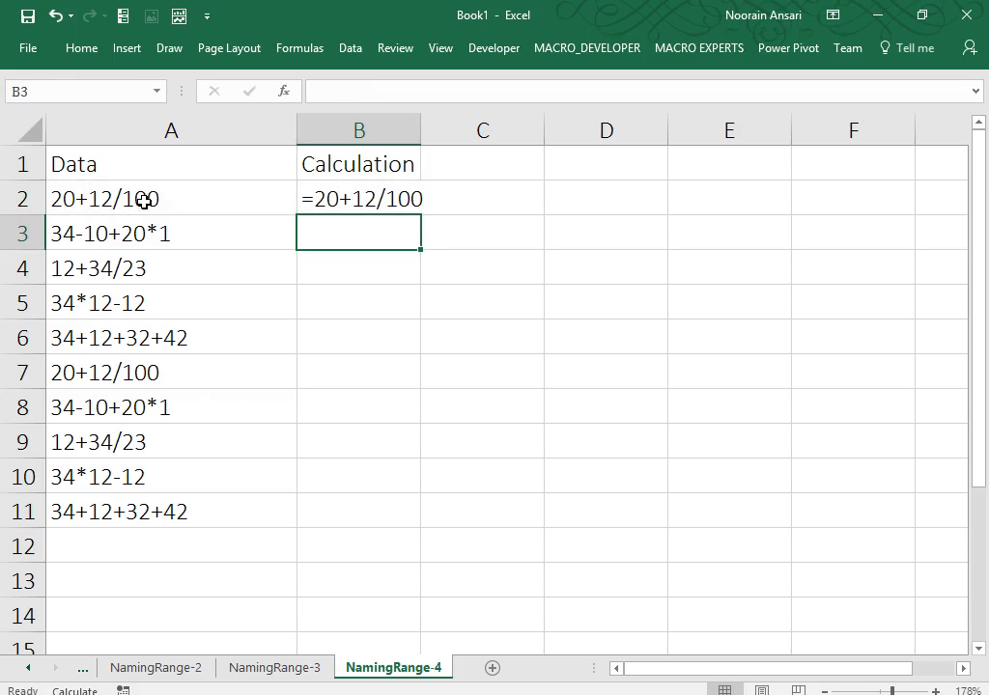
key("Up")
key("Delete")
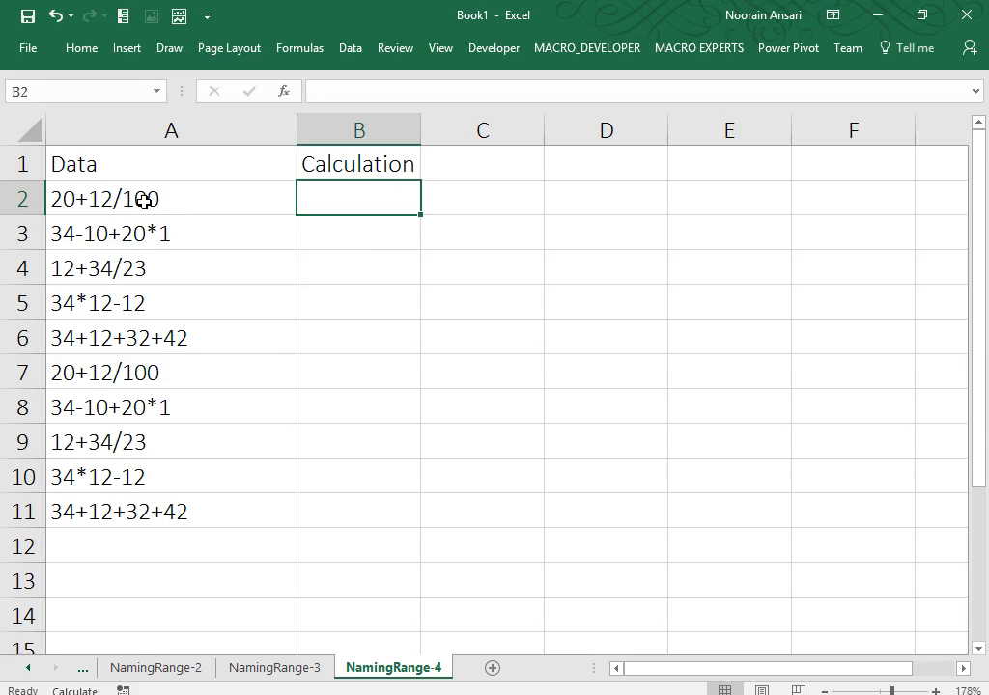
Try =Evaluate(A2) in B2, dismiss the invalid-function warning, then cancel the edit.
type("=E")
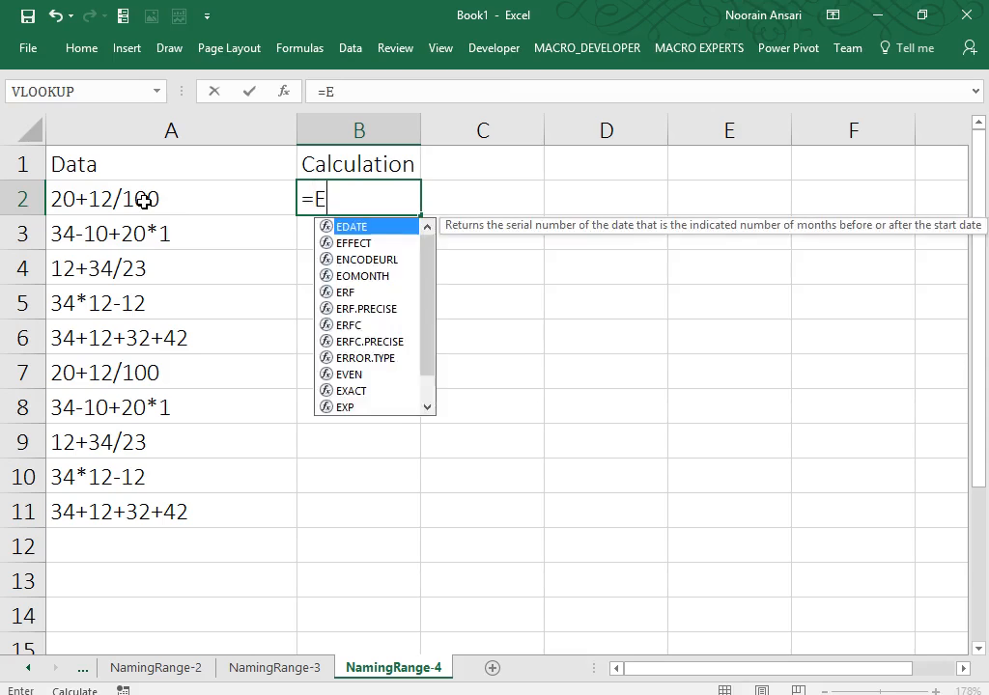
type("valuate")
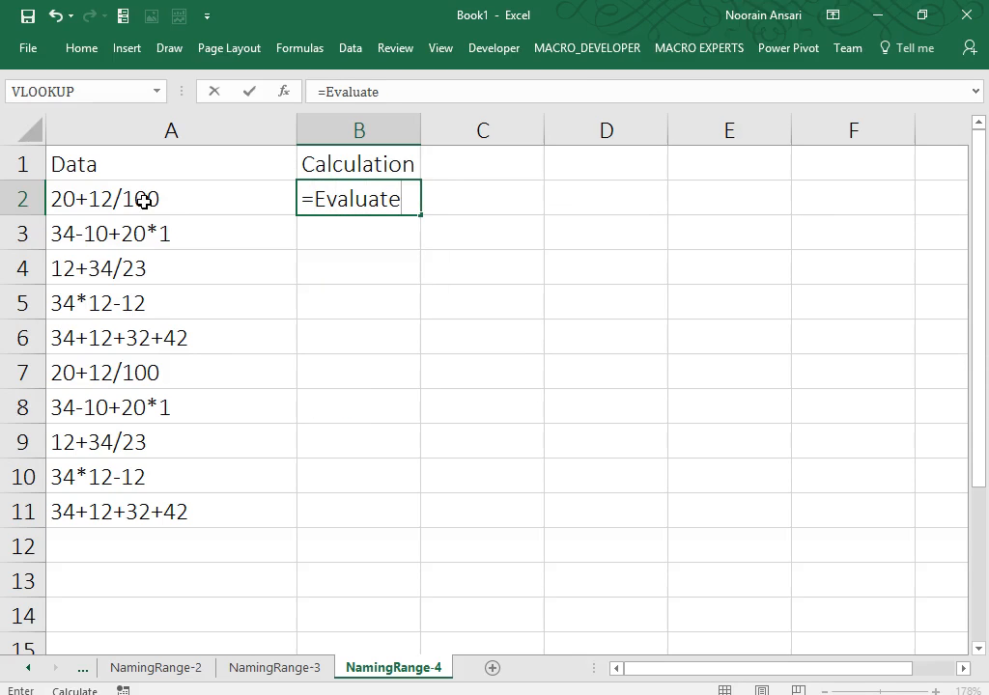
type("(")
left_click(144, 200)
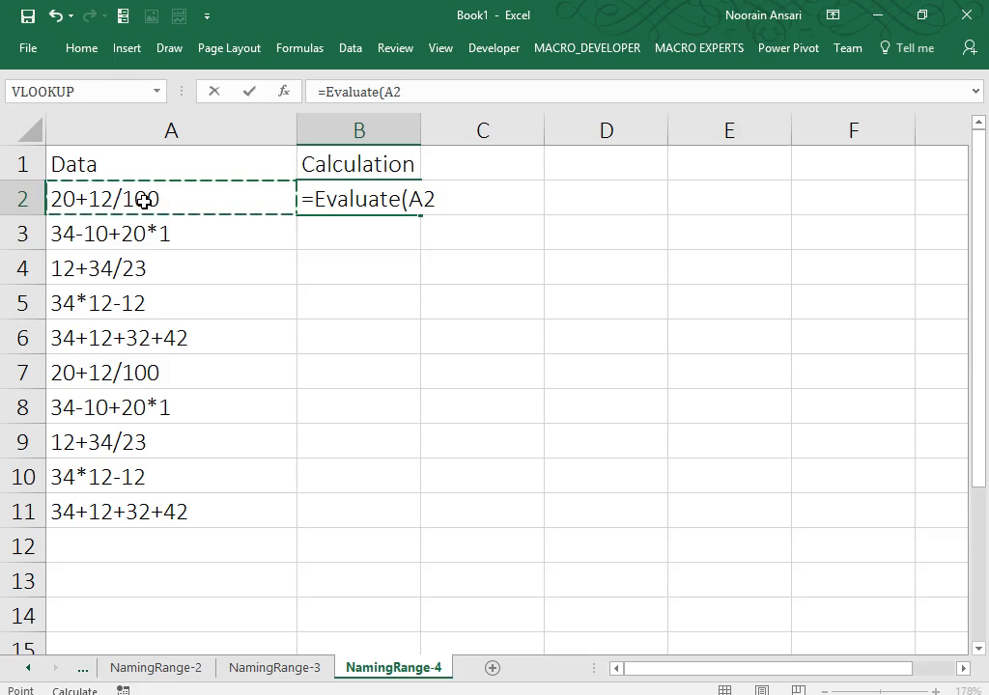
type(")")
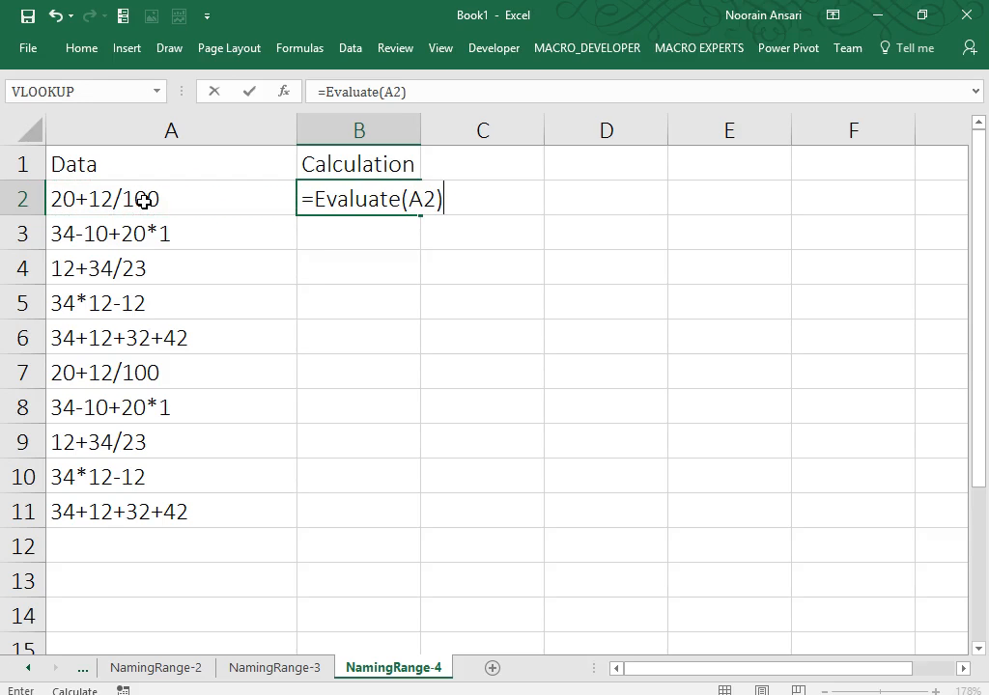
key("Return")
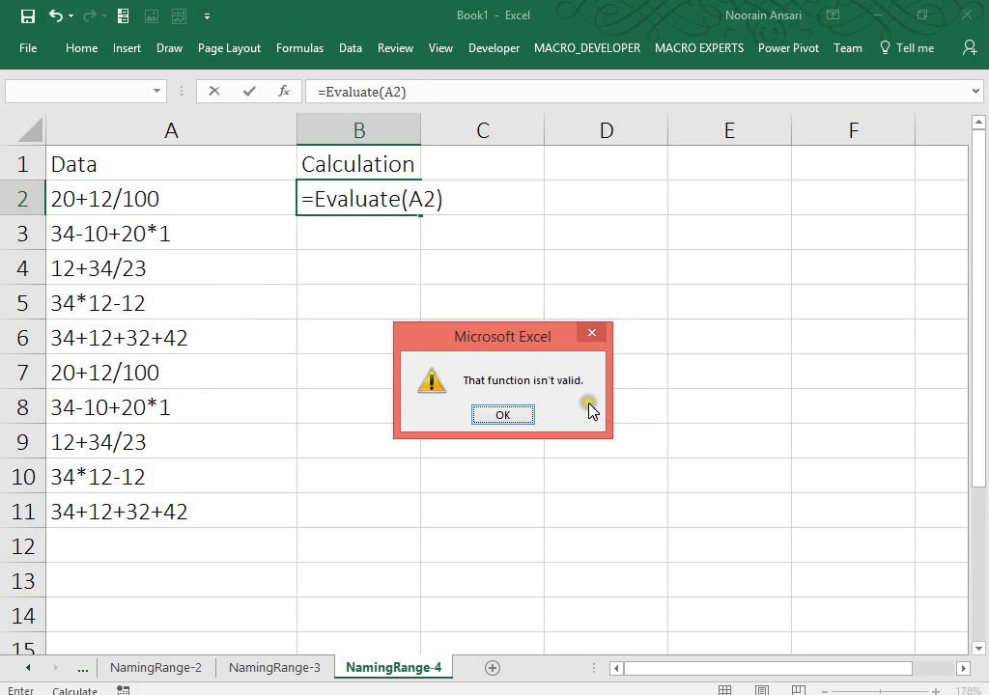
left_click(511, 417)
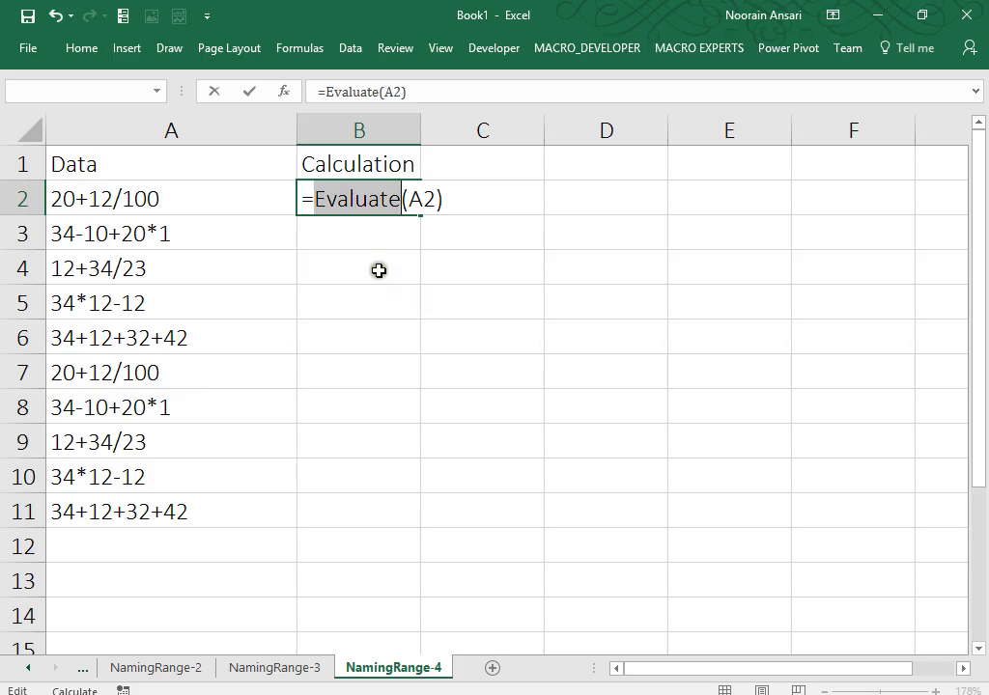
left_click(304, 198)
left_click_drag(305, 198, 458, 197)
key("ctrl+c")
key("Escape")
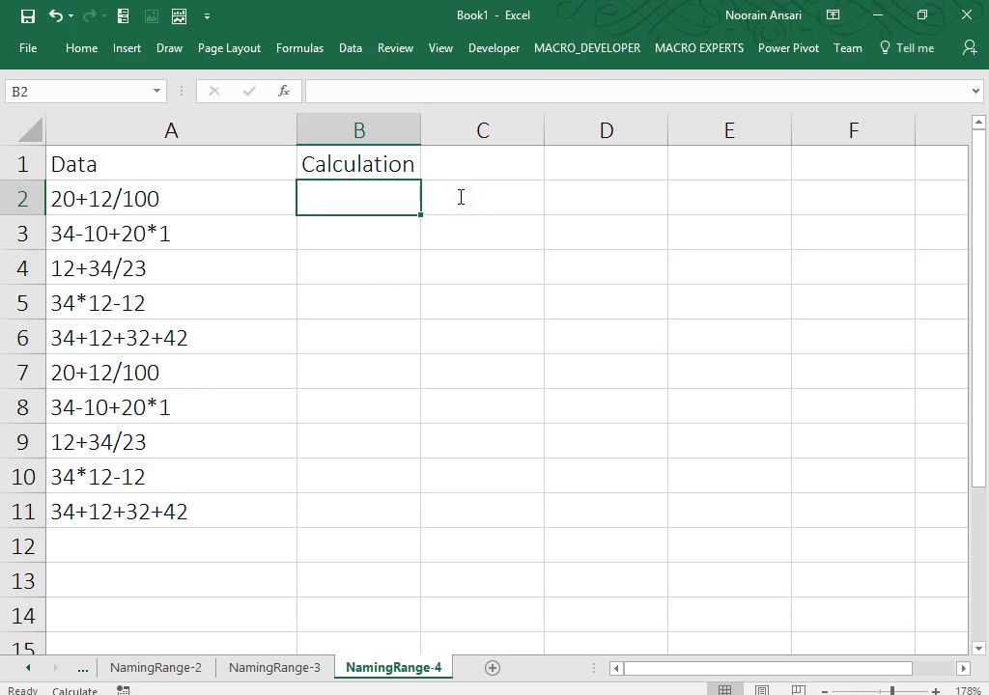
Define a new name Calculation referring to =Evaluate(A2).
left_click(307, 48)
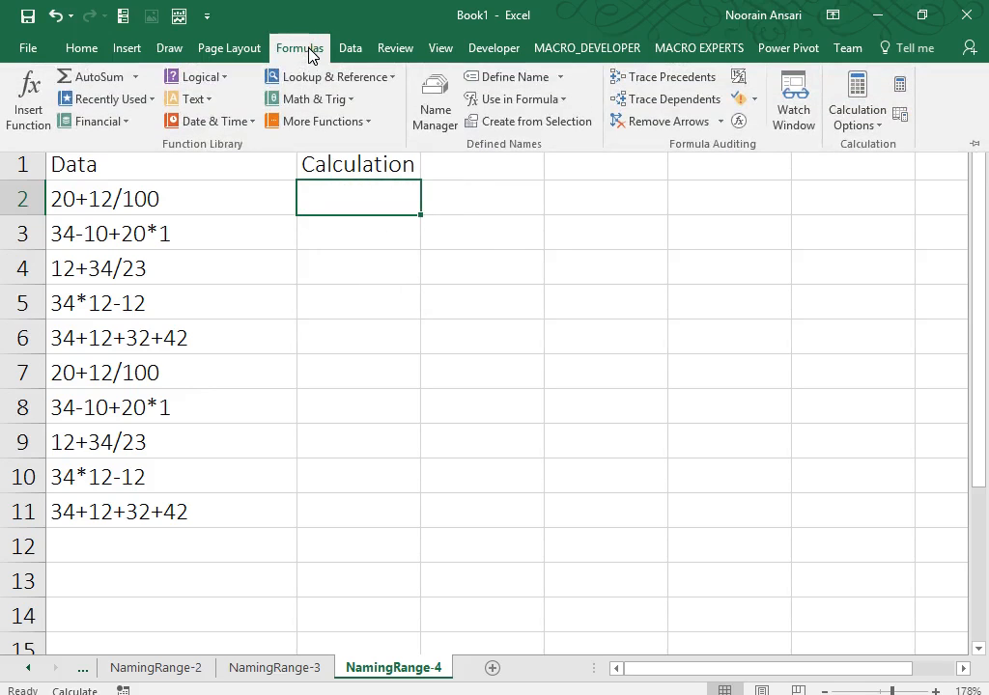
left_click(492, 78)
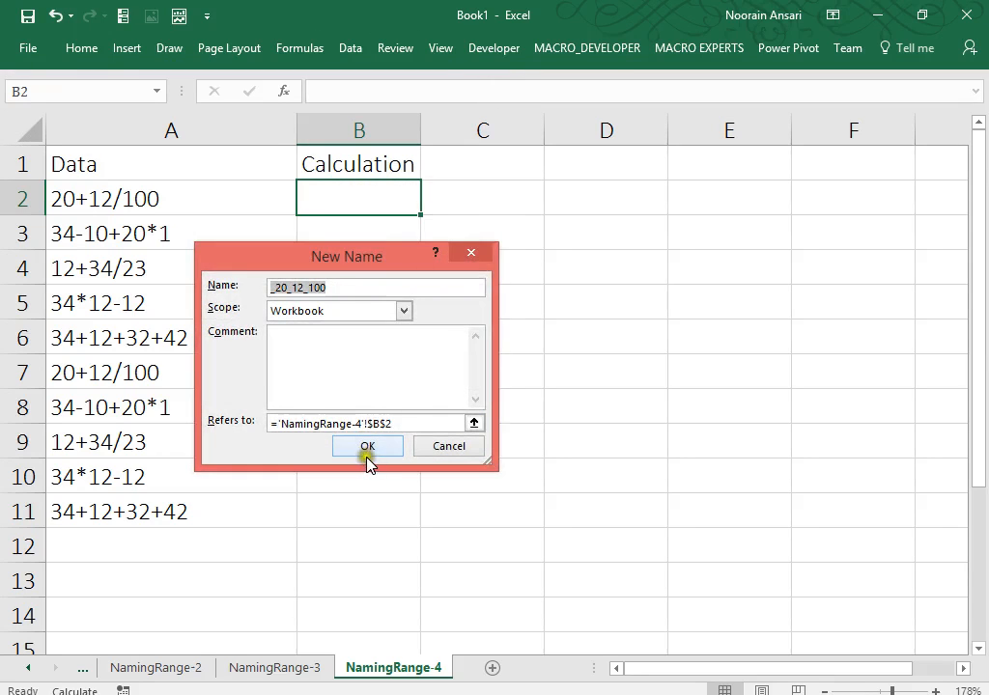
left_click_drag(396, 422, 278, 422)
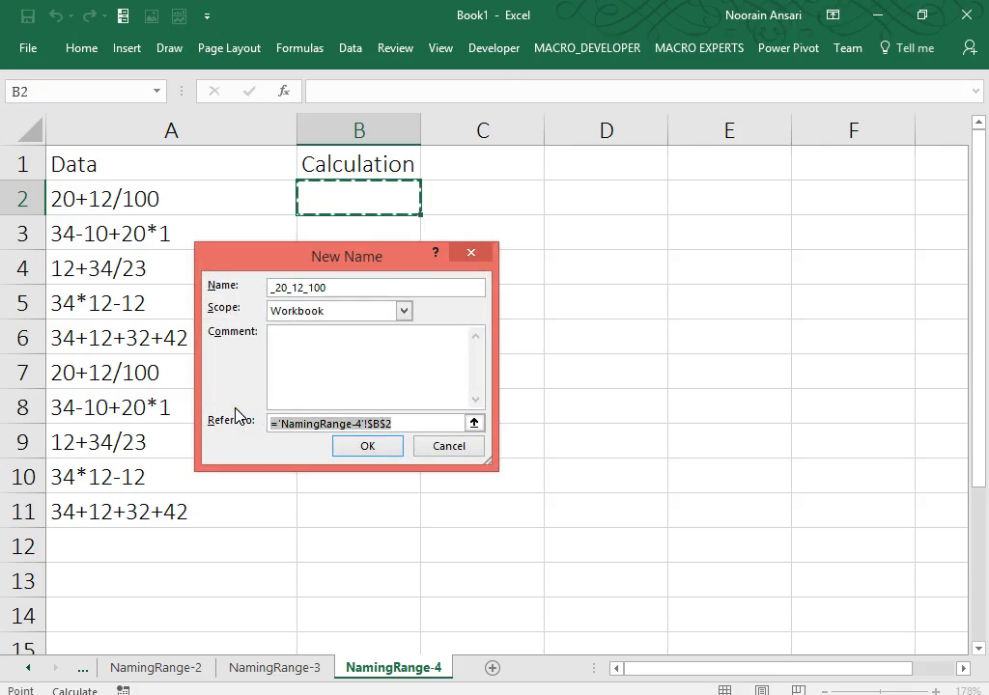
key("ctrl+v")
left_click_drag(325, 286, 264, 274)
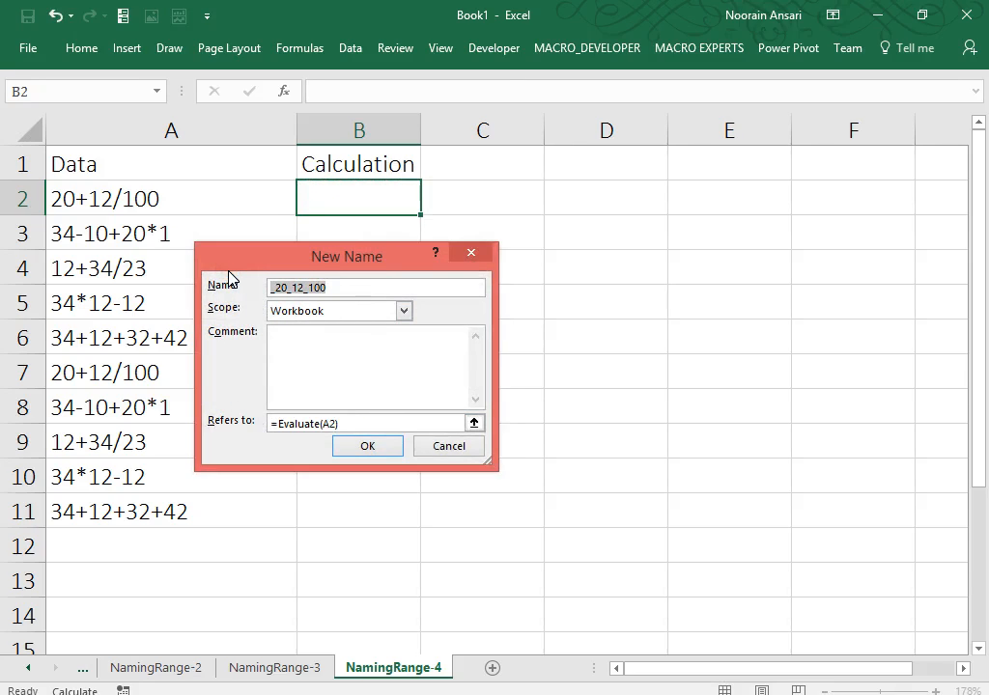
type("Calculation")
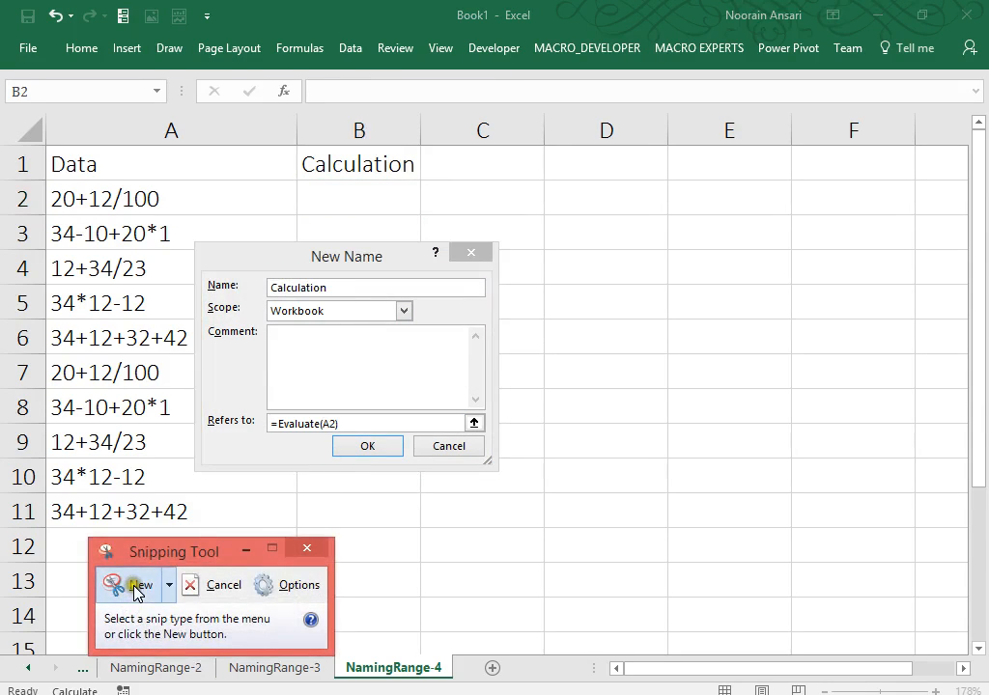
Snip the New Name dialog with Snipping Tool, then confirm the Calculation name.
left_click(131, 584)
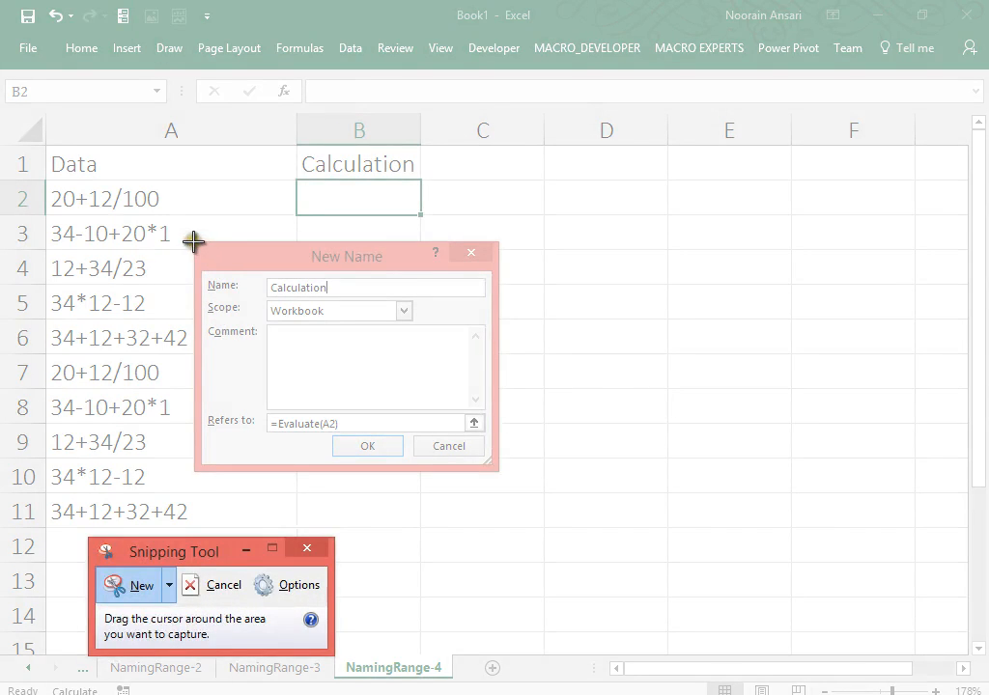
left_click_drag(194, 240, 500, 470)
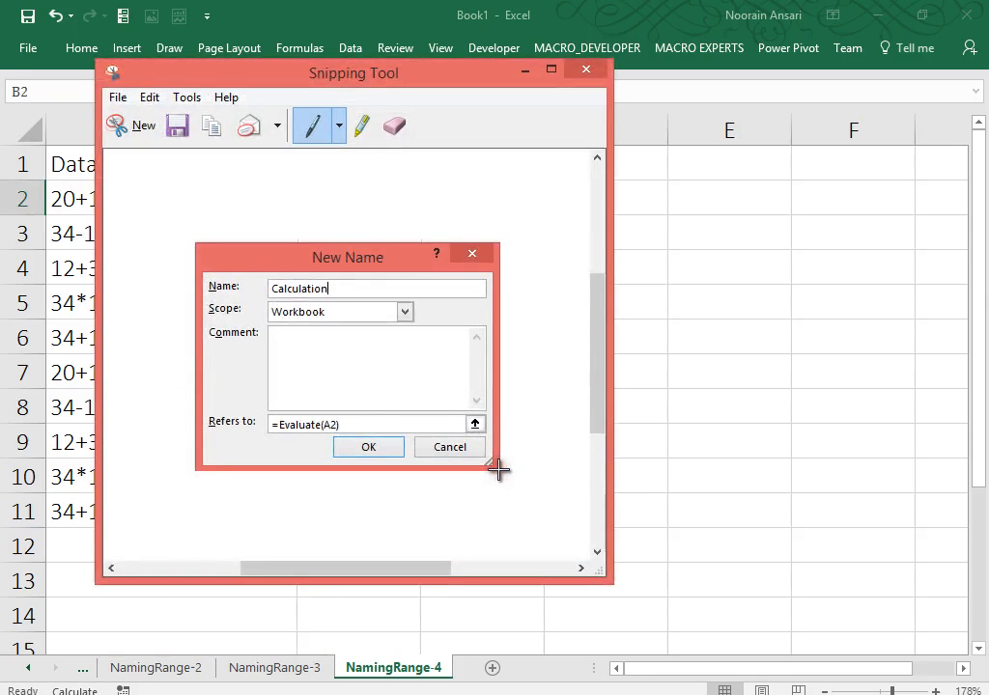
left_click(585, 68)
left_click(398, 449)
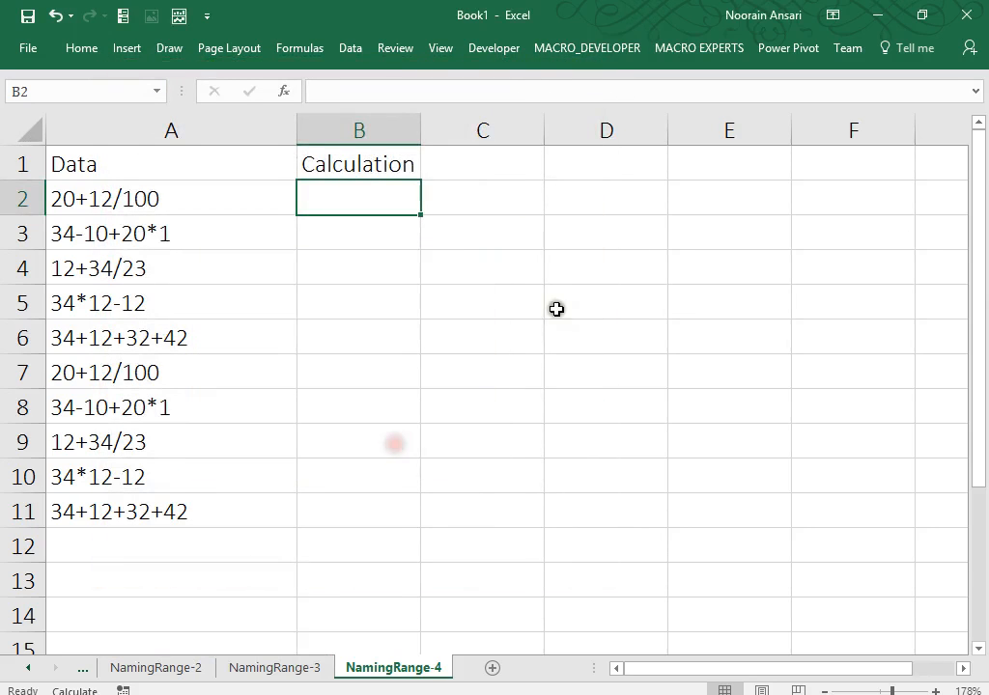
Paste the dialog snip at E2 and enter =Calculation in B2, showing 20.12.
left_click(673, 198)
key("ctrl+v")
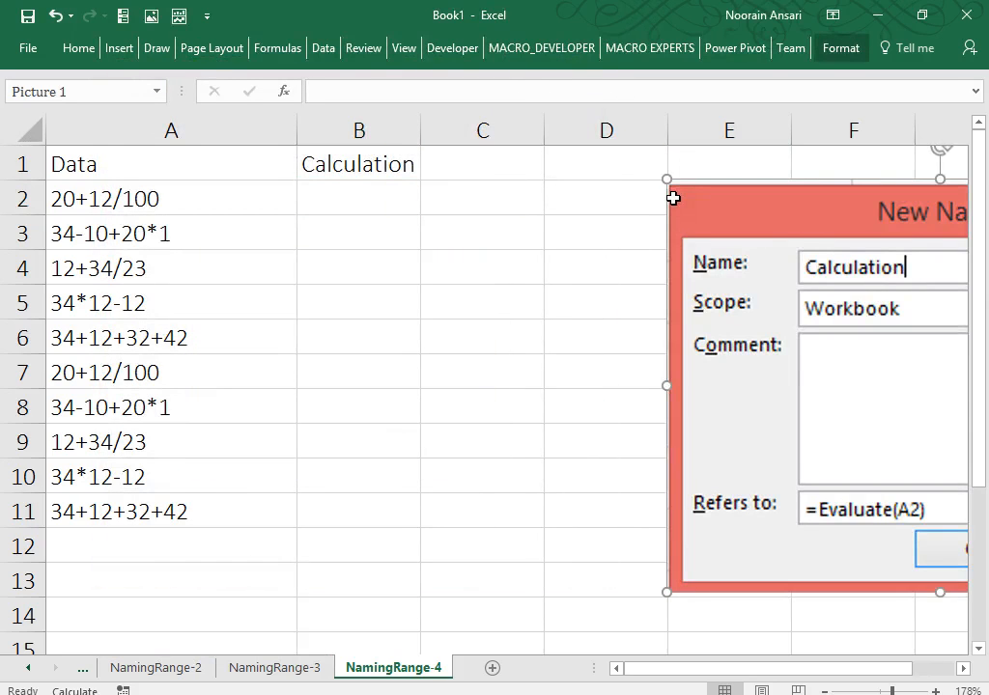
left_click(366, 196)
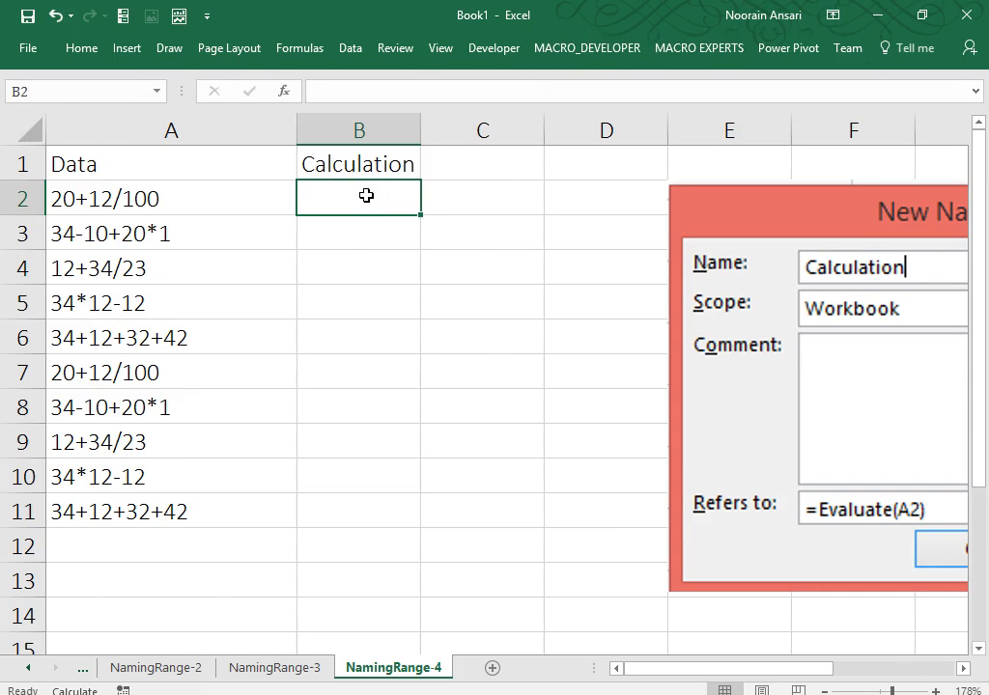
type("=Cal")
key("Tab")
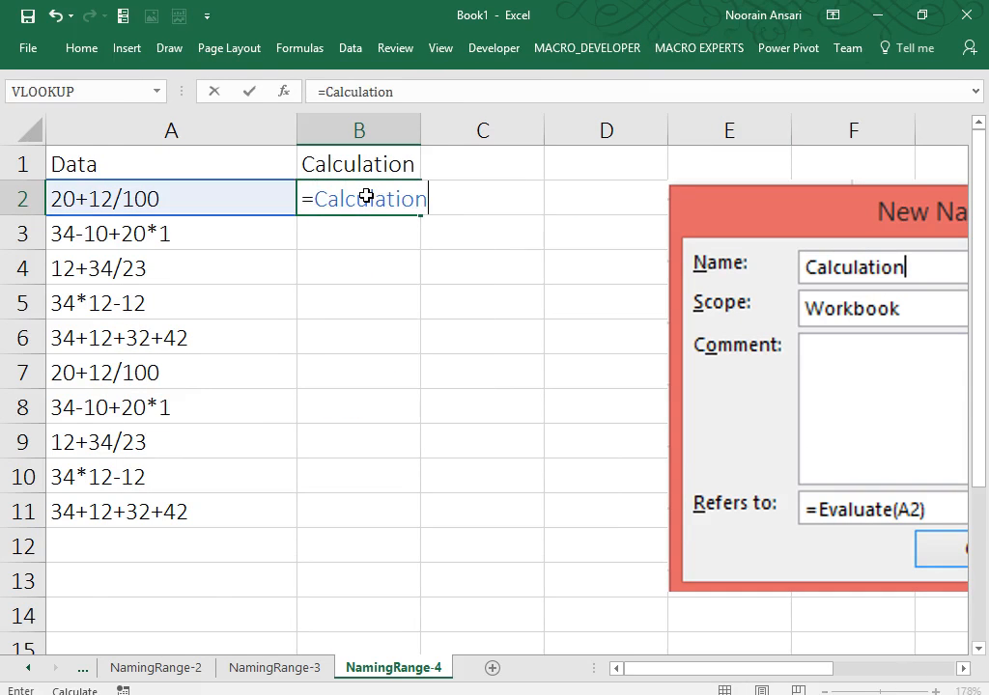
key("Return")
Fill =Calculation down B2:B11, then add a new blank worksheet.
key("Up")
key("Left")
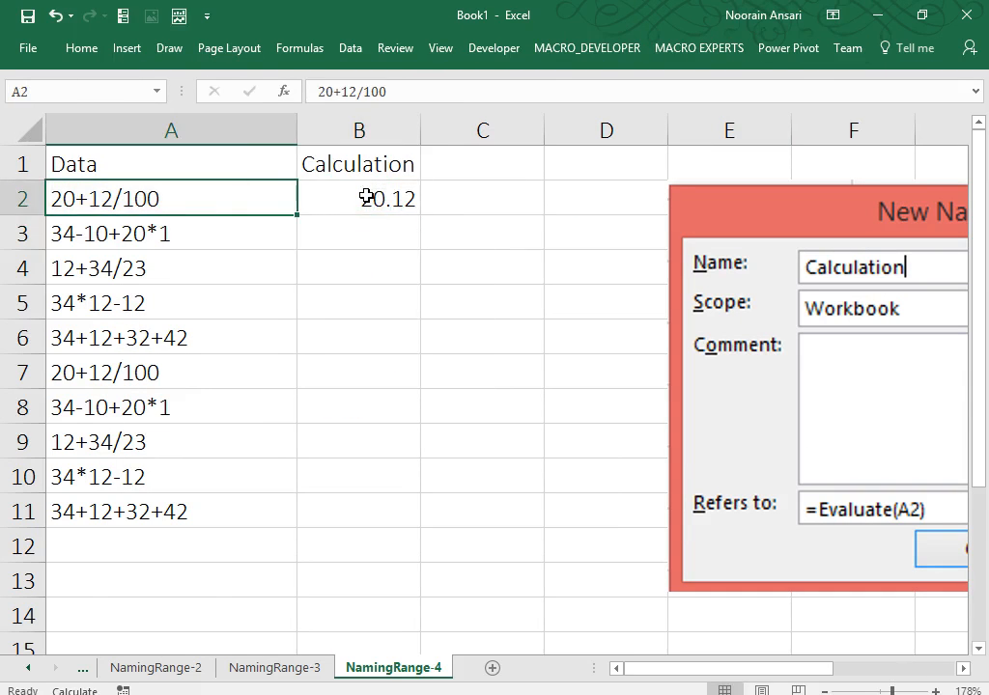
key("ctrl+Down")
key("Right")
key("ctrl+shift+Up")
key("ctrl+d")
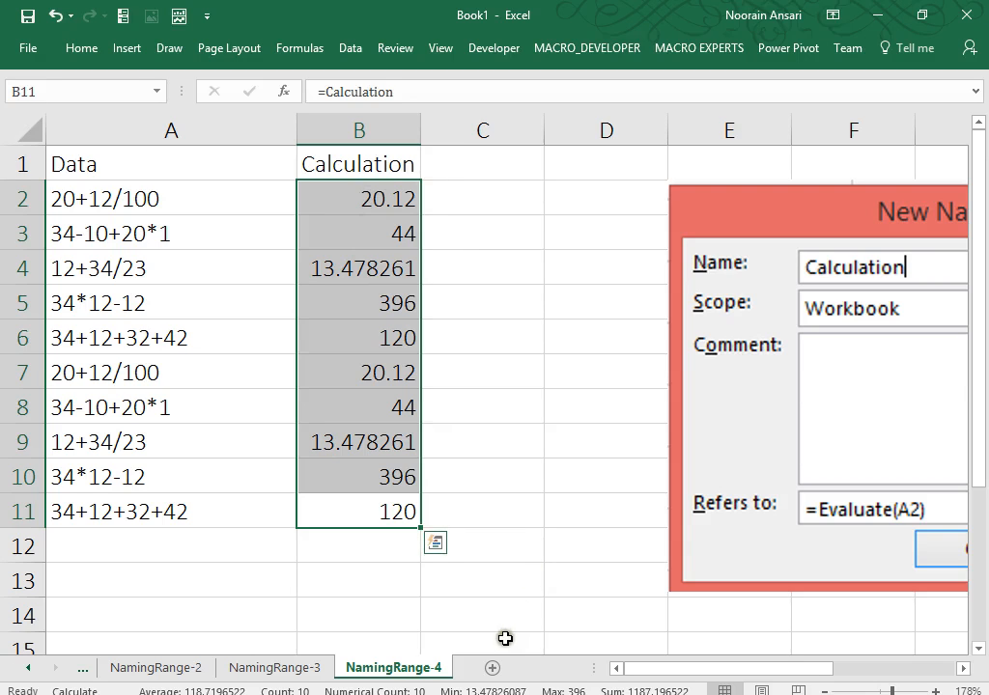
left_click(493, 667)
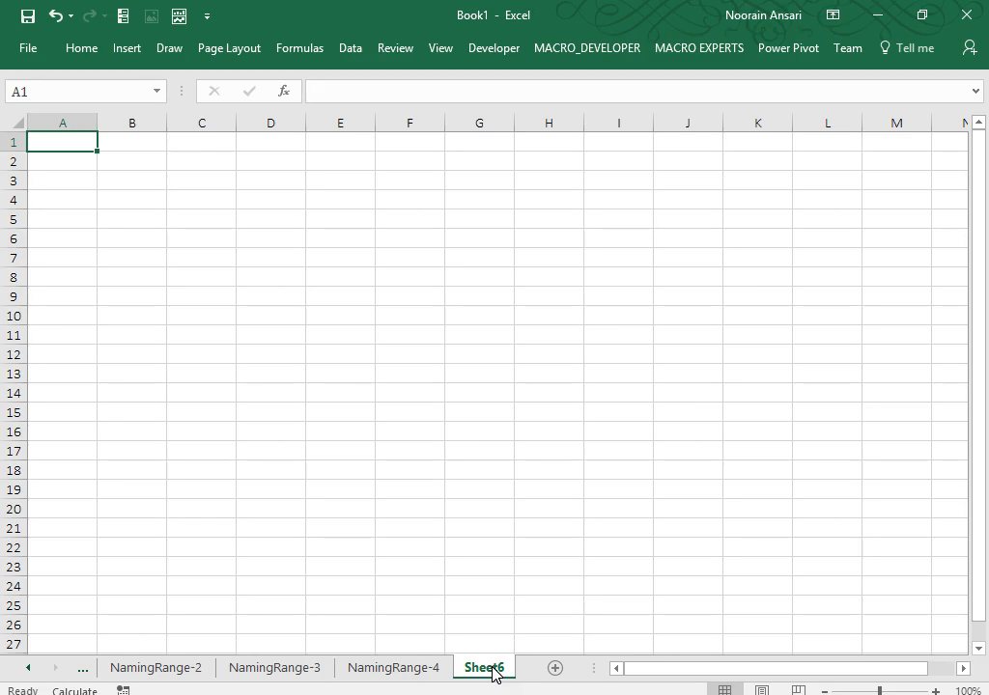
On Sheet6, review all defined names and the Filter options in Name Manager, then close it.
left_click(269, 158)
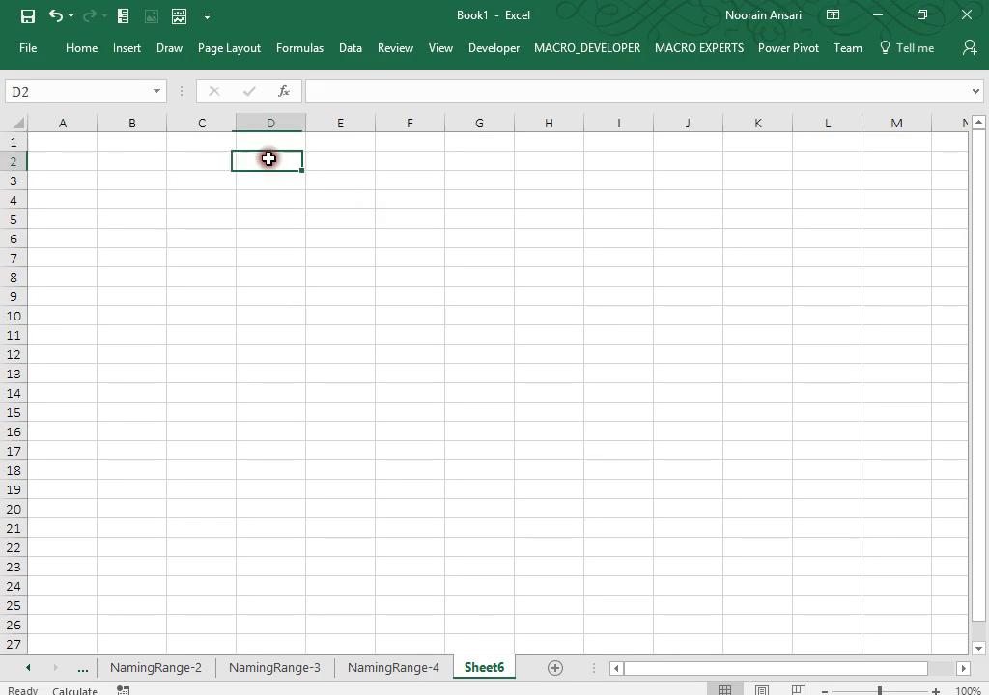
left_click(303, 50)
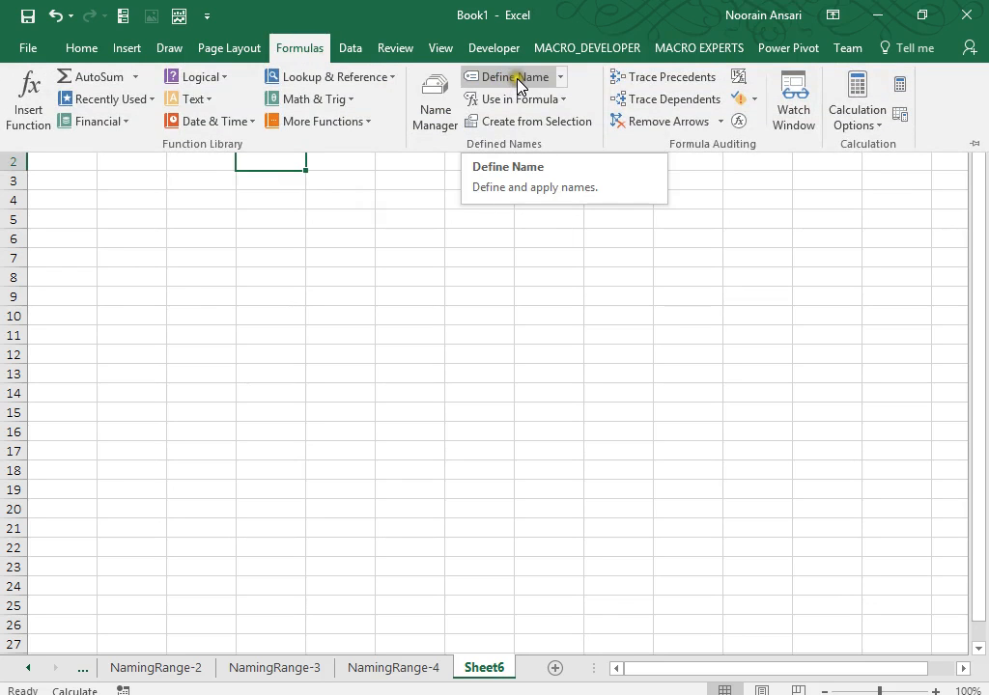
left_click(434, 117)
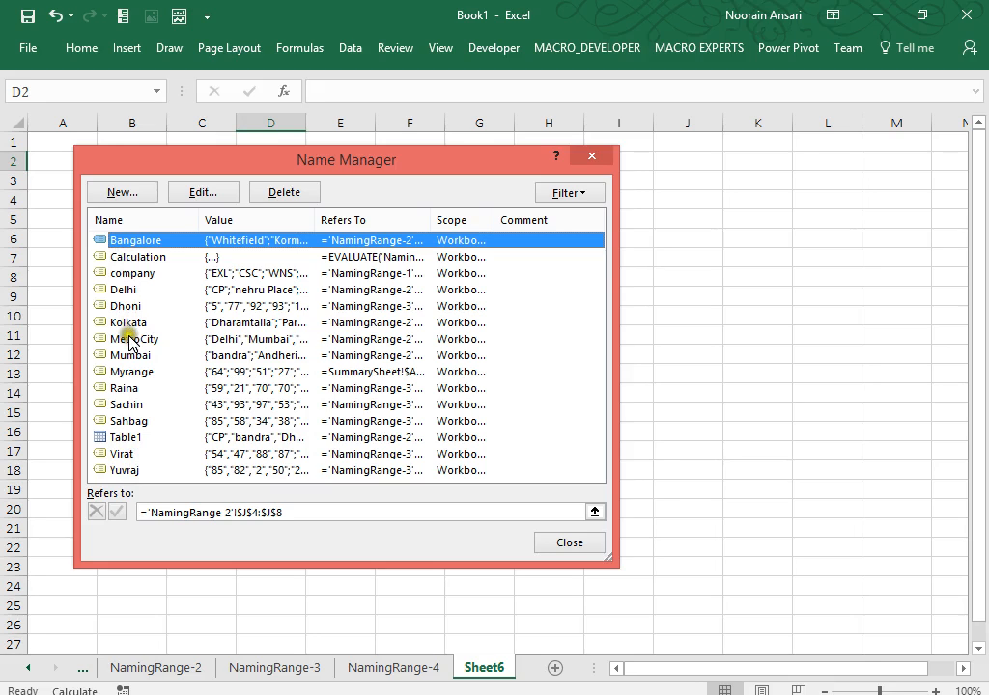
left_click(584, 193)
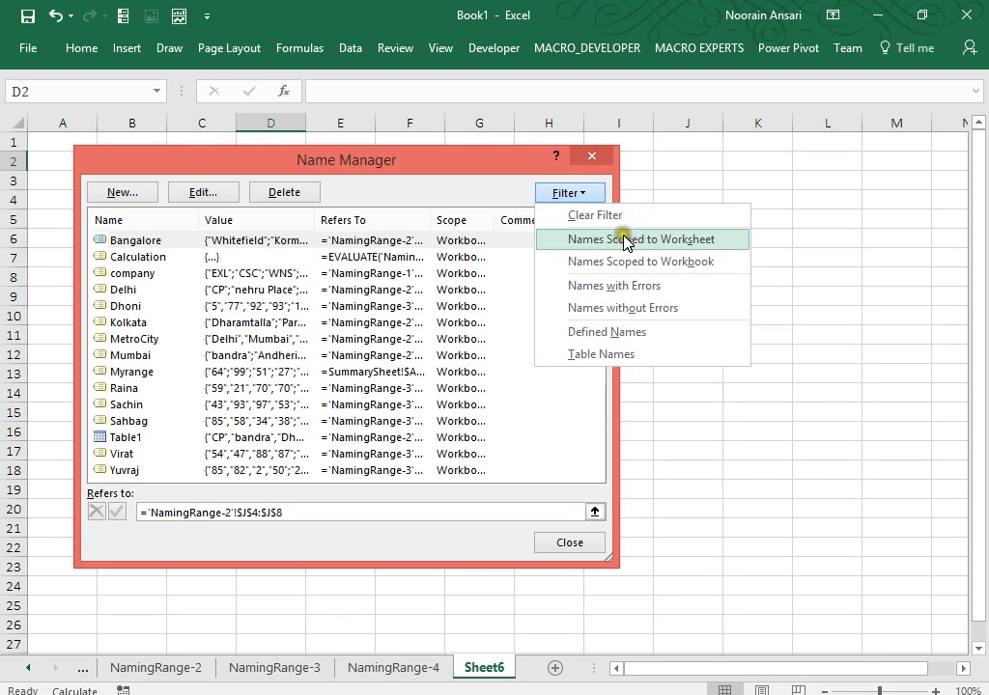
key("Escape")
key("Escape")
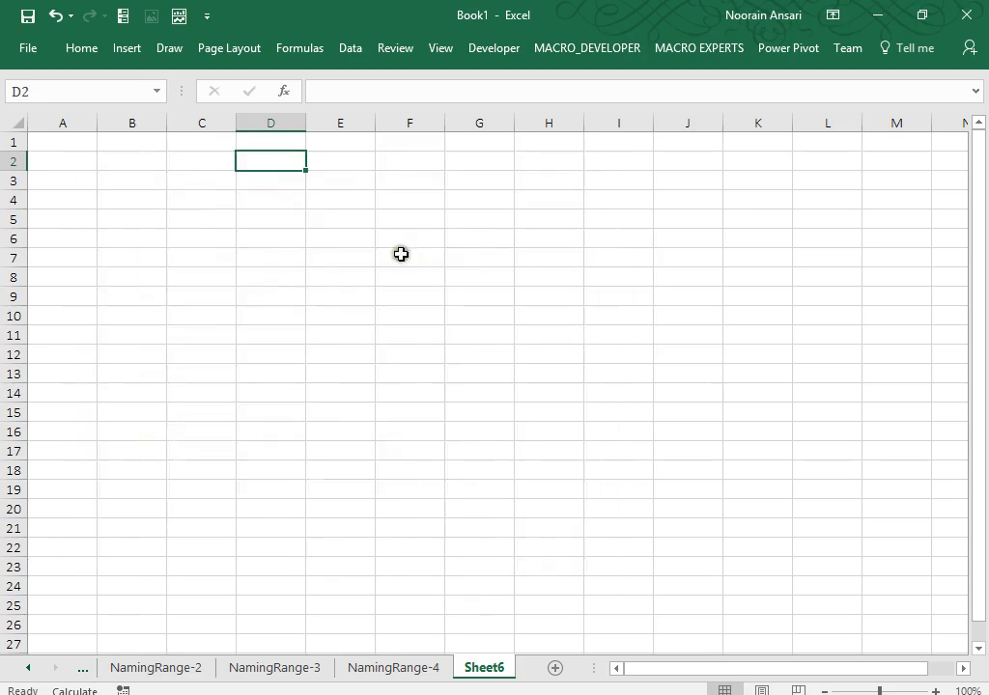
Fill B3:B11 with the formula =RANDBETWEEN(1,1000).
left_click(116, 183)
type("=rand")
key("Down")
key("Tab")
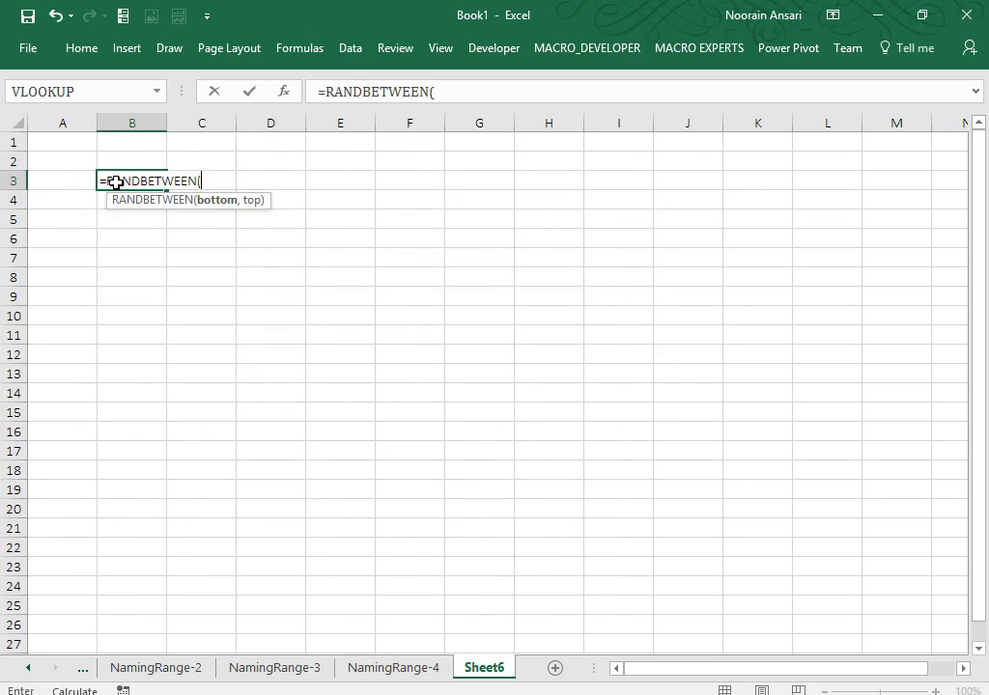
type("1,1000)")
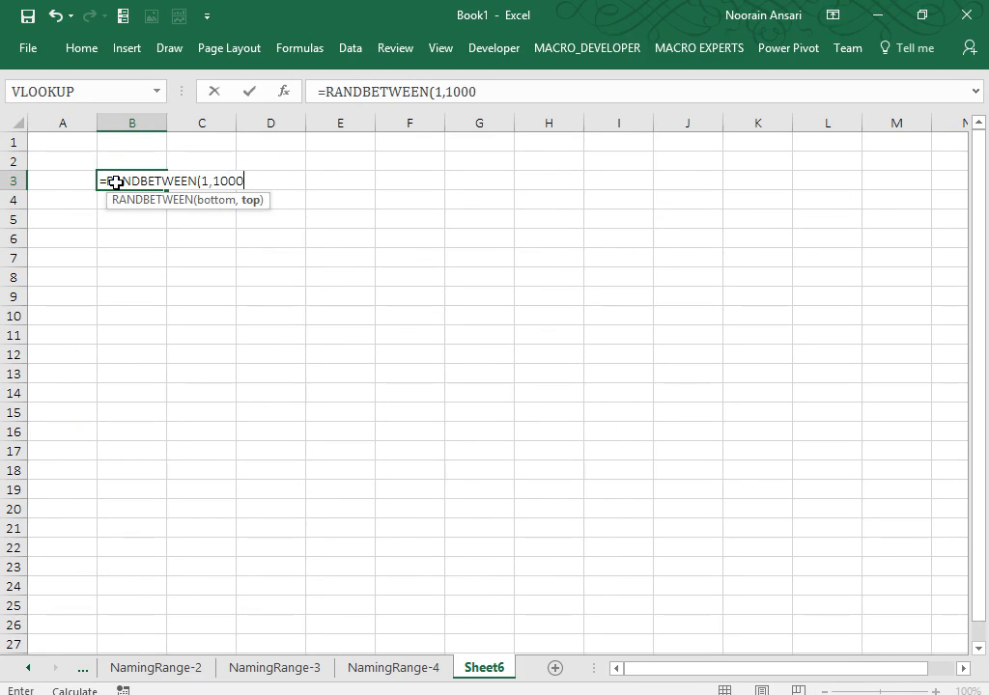
key("ctrl+Return")
key("shift+Down")
key("shift+Down")
key("shift+Down")
key("shift+Down")
key("shift+Down")
key("shift+Down")
key("shift+Down")
key("shift+Down")
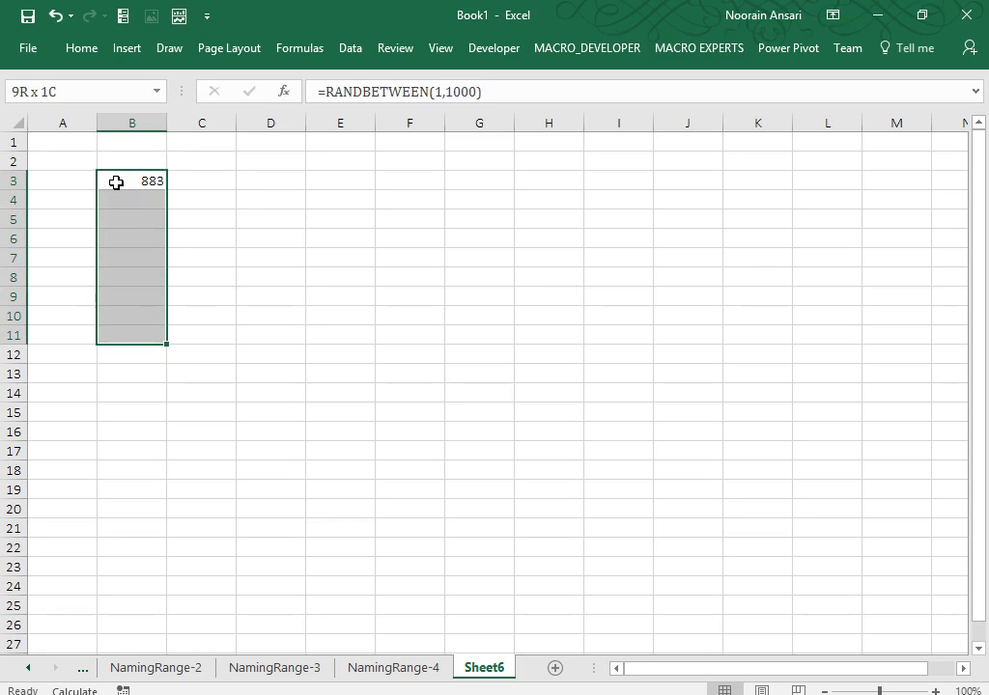
key("ctrl+d")
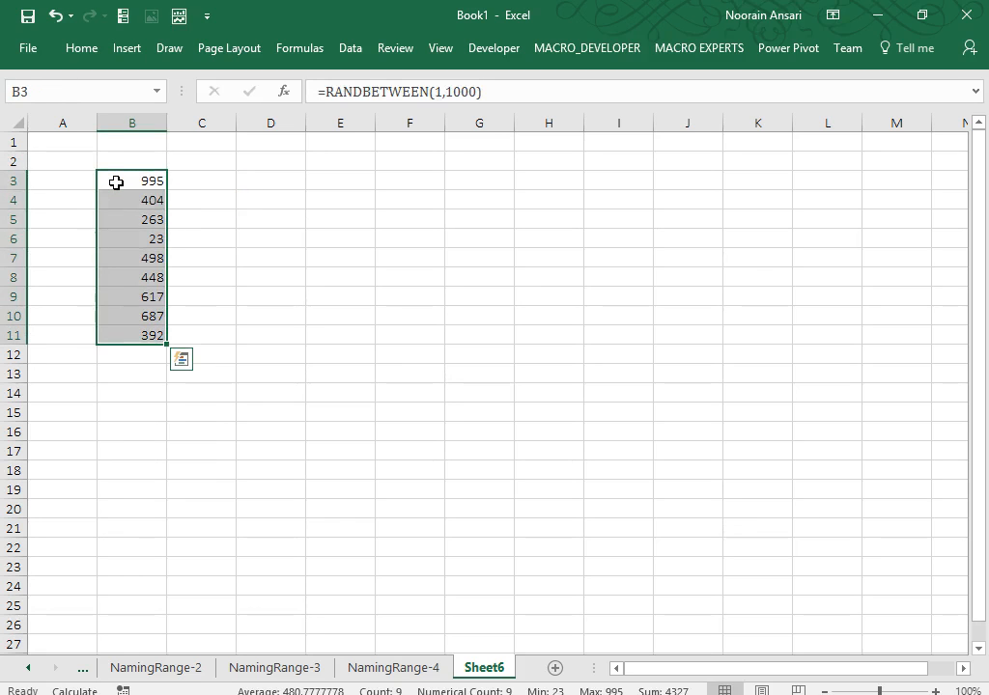
Paste B3:B11 over itself as values, clear the copy outline and reselect the range.
key("ctrl+c")
key("ctrl+alt+v")
key("v")
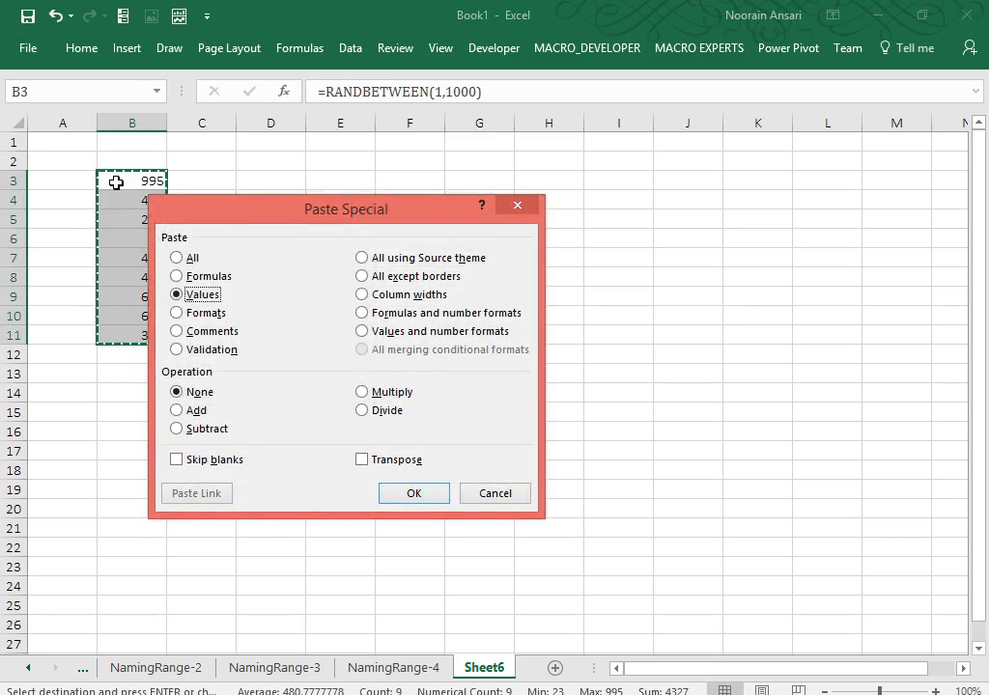
key("Return")
key("Escape")
left_click(115, 183)
key("shift+Down")
key("shift+Down")
key("shift+Down")
key("shift+Down")
key("shift+Down")
key("shift+Down")
key("shift+Down")
key("shift+Down")
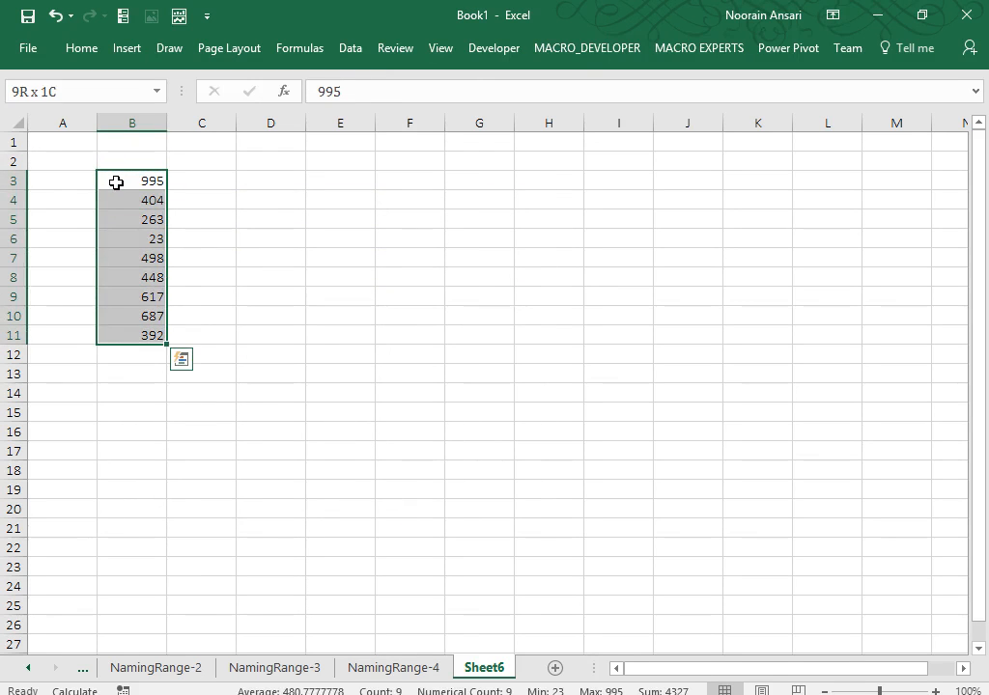
Define the name Kejriwal for B3:B11 with scope limited to Sheet6.
left_click(293, 50)
left_click(506, 77)
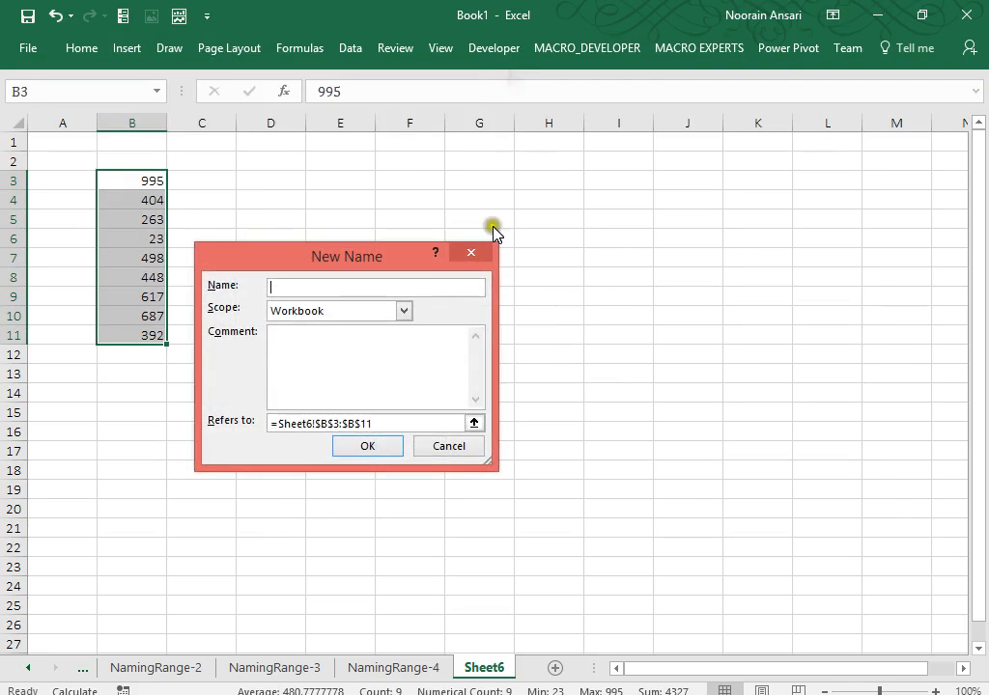
left_click(344, 314)
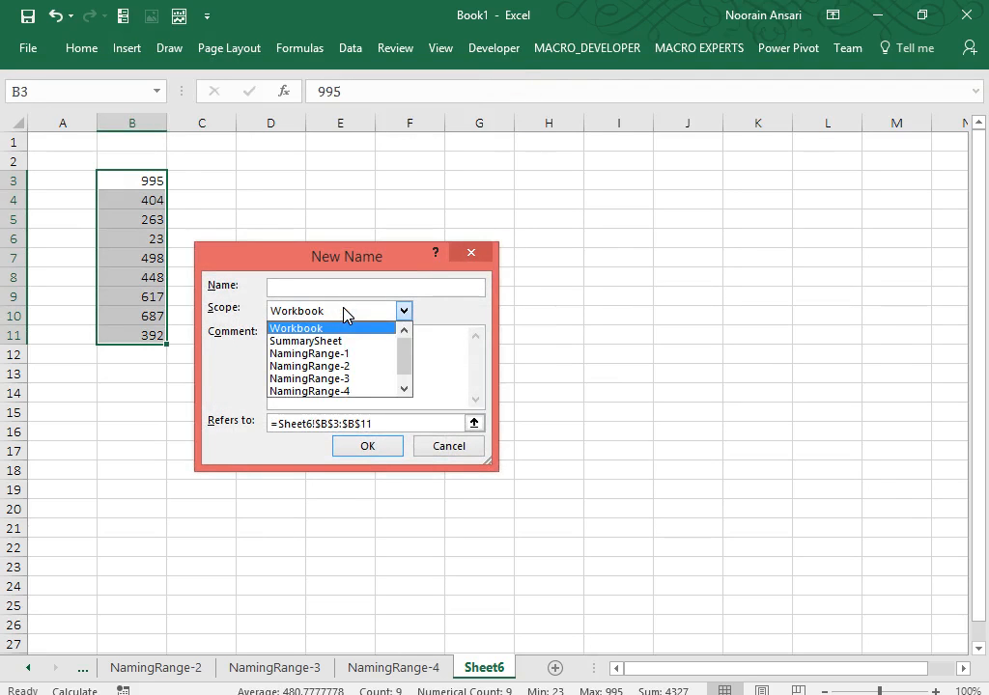
left_click(404, 388)
left_click(321, 393)
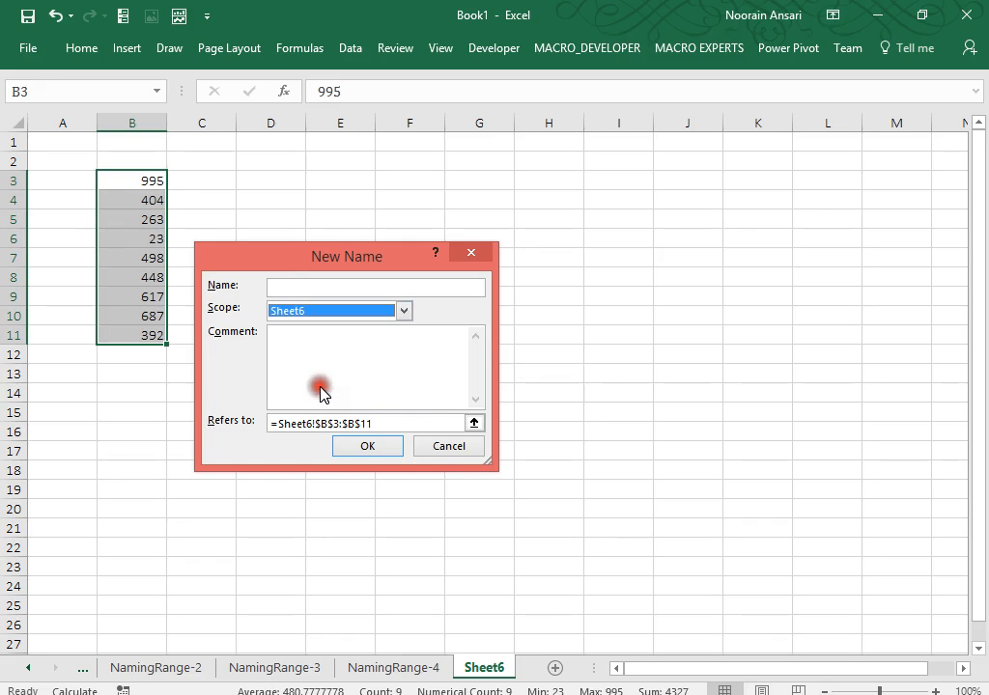
left_click(290, 285)
type("Kejriwal")
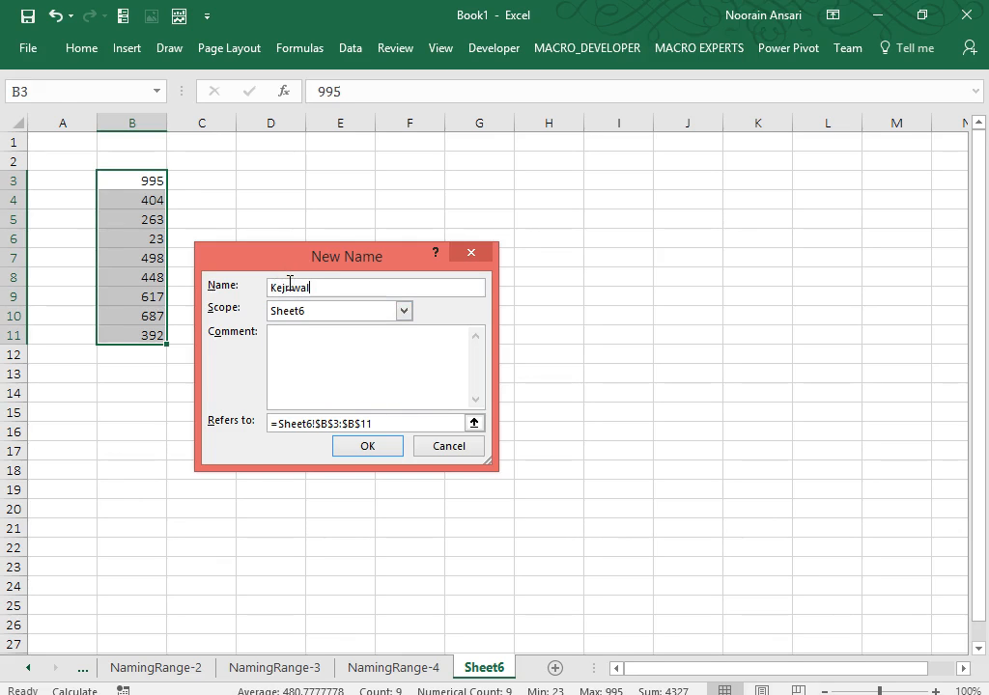
key("Return")
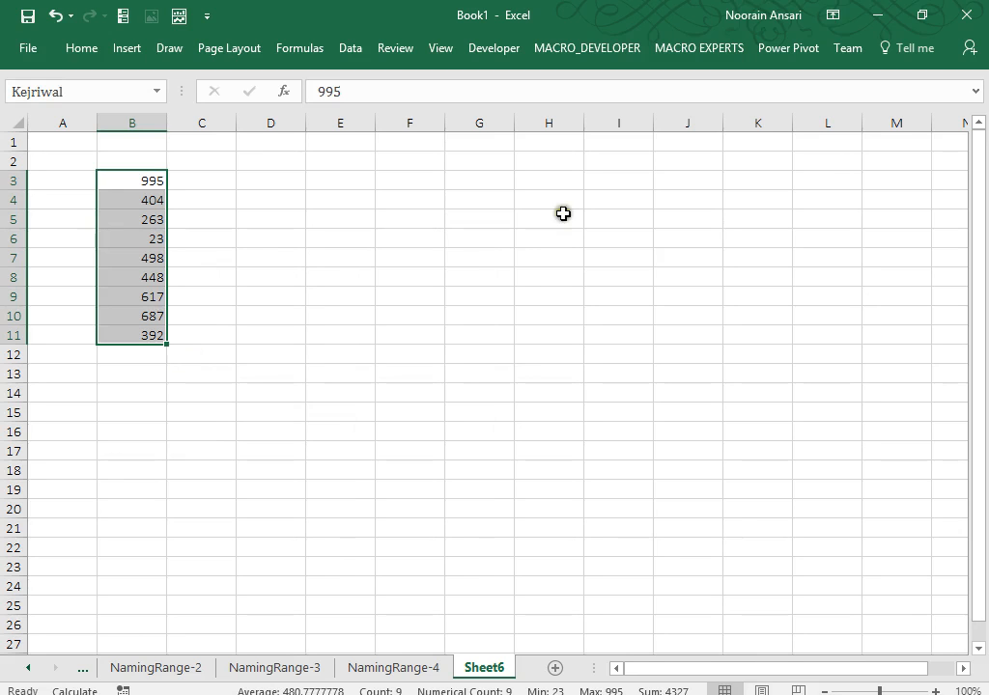
Array-enter =Kejriwal across I7:I14 to list the named values.
left_click_drag(609, 261, 600, 399)
type("=e")
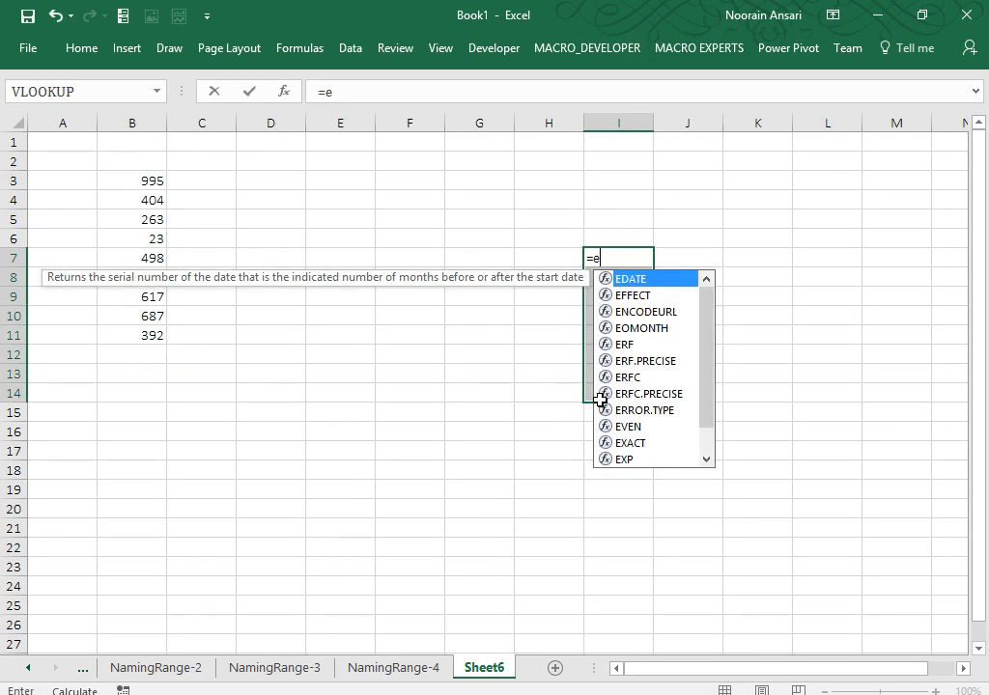
key("BackSpace")
type("kej")
key("Tab")
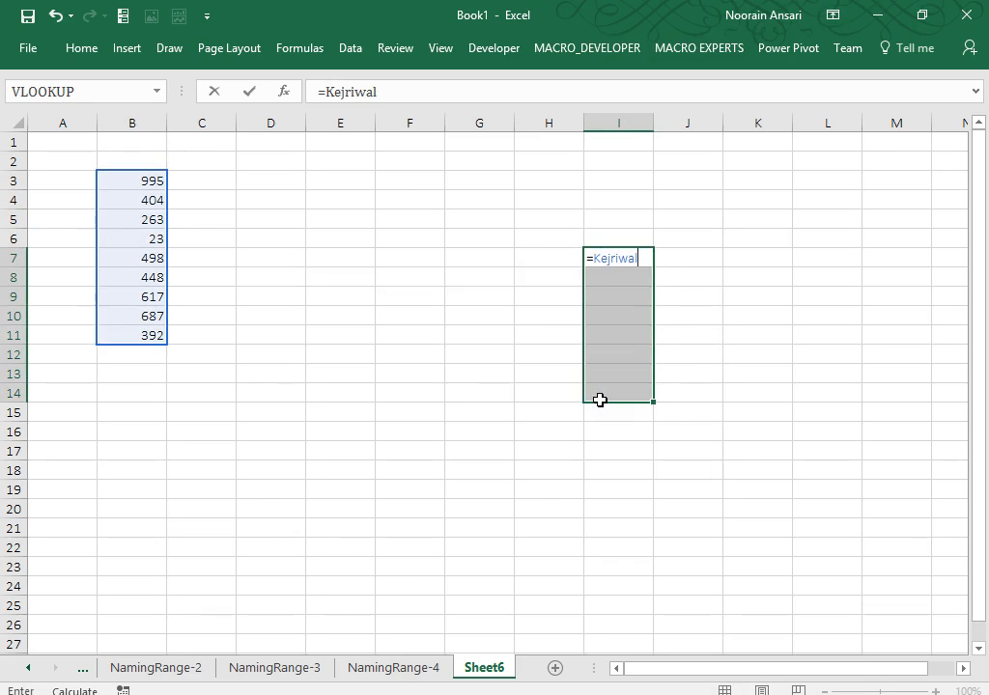
key("ctrl+shift+Return")
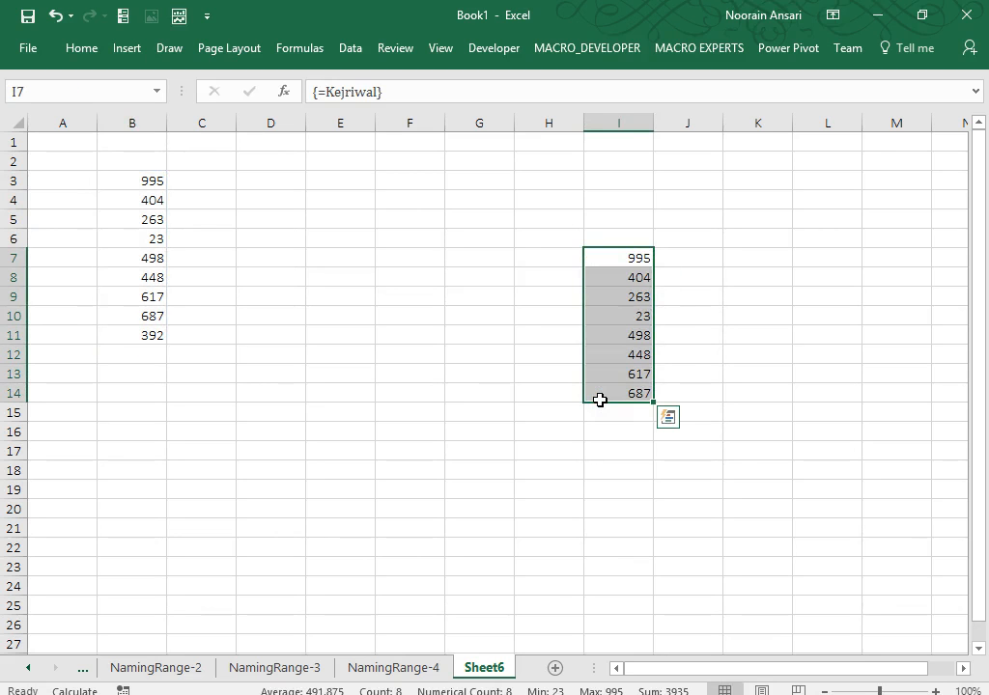
On NamingRange-4, select D4:D11 and type =kejriwal.
left_click(404, 665)
left_click_drag(593, 271, 587, 495)
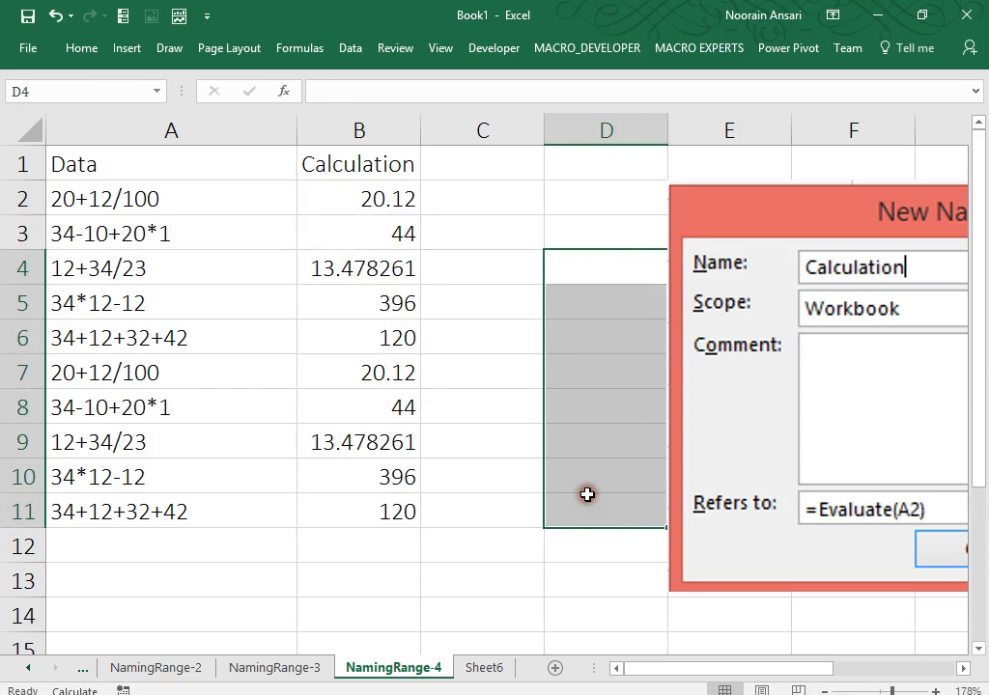
type("=kejr")
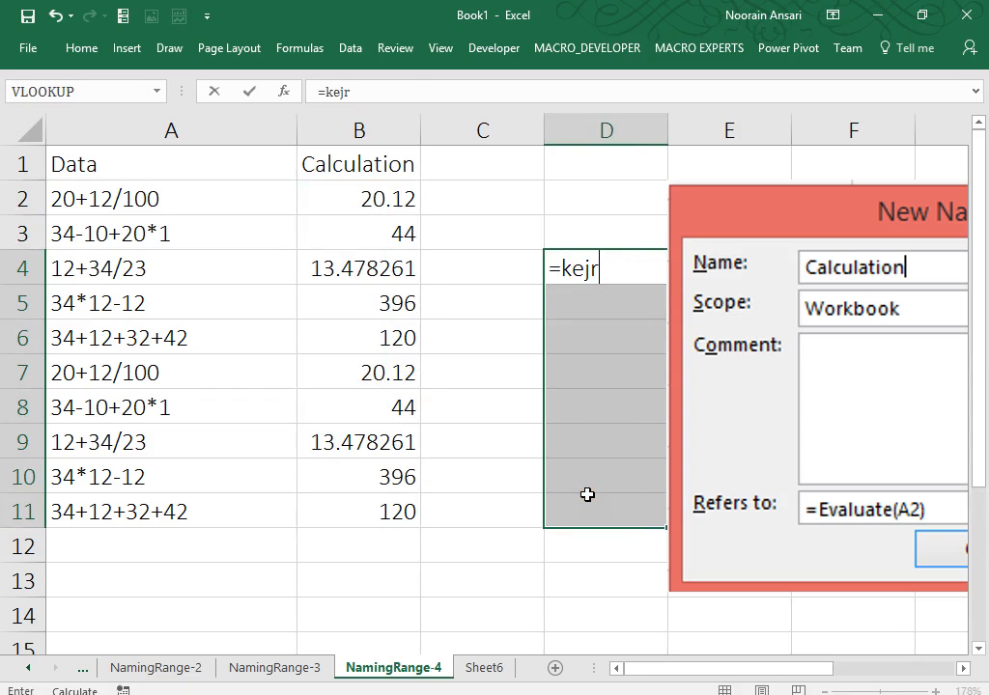
type("iwal")
Array-enter =kejriwal in D4:D11 to get #NAME?, clear it, then clear I7:I14 on Sheet6.
key("ctrl+shift+Return")
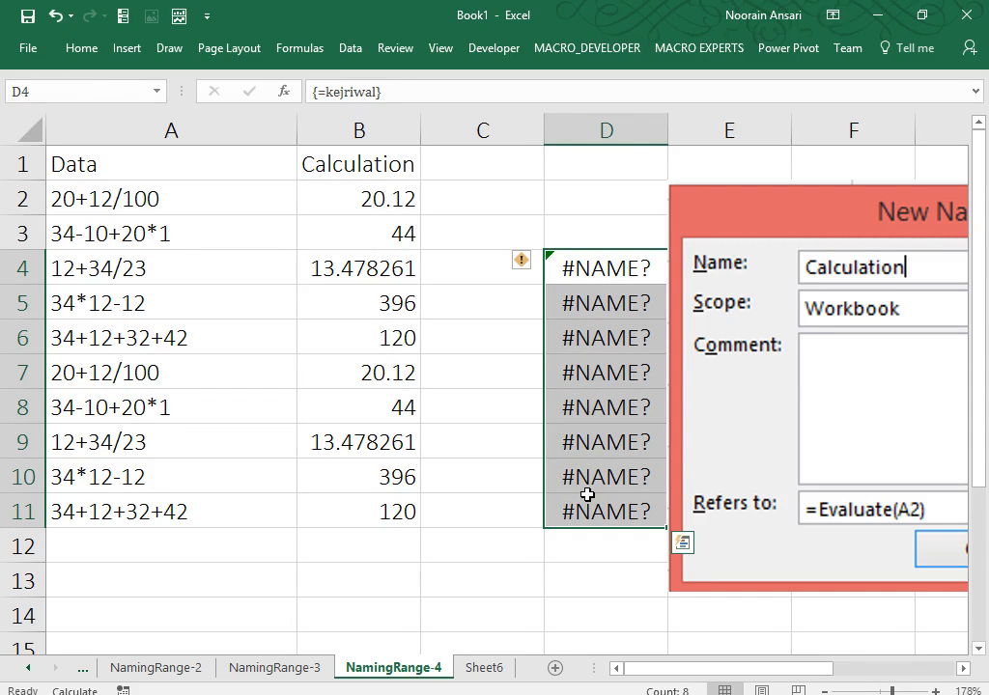
key("Delete")
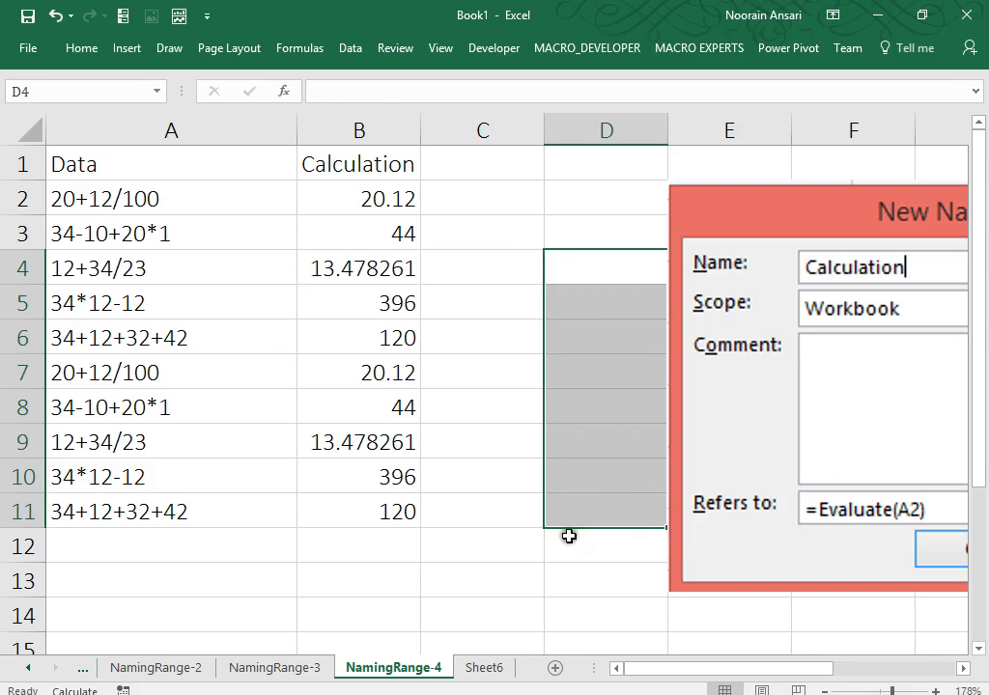
left_click(480, 668)
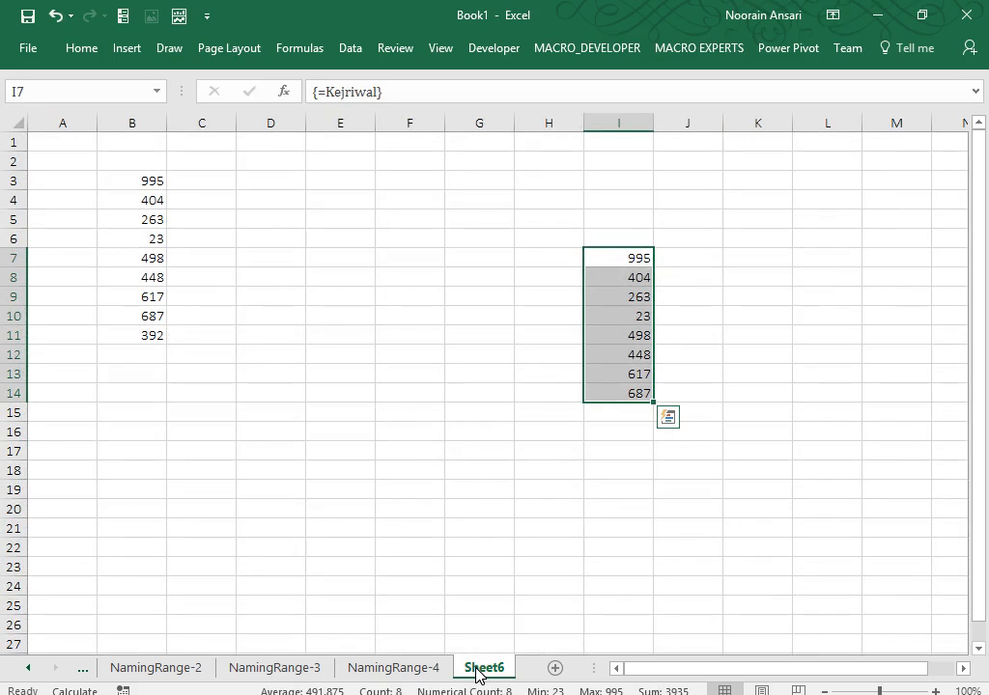
key("Delete")
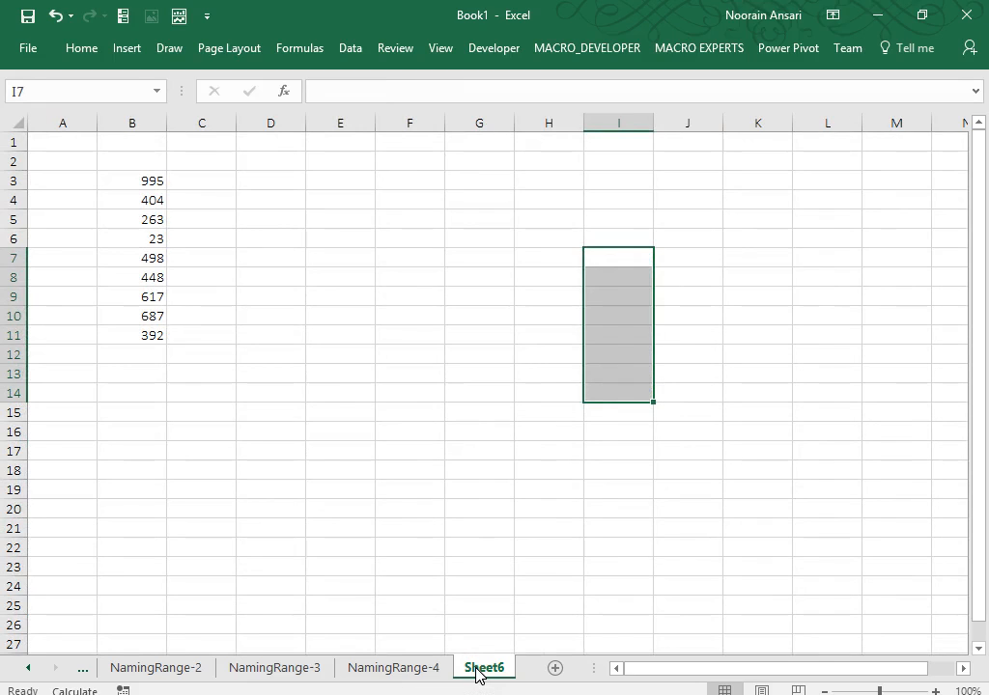
left_click(319, 198)
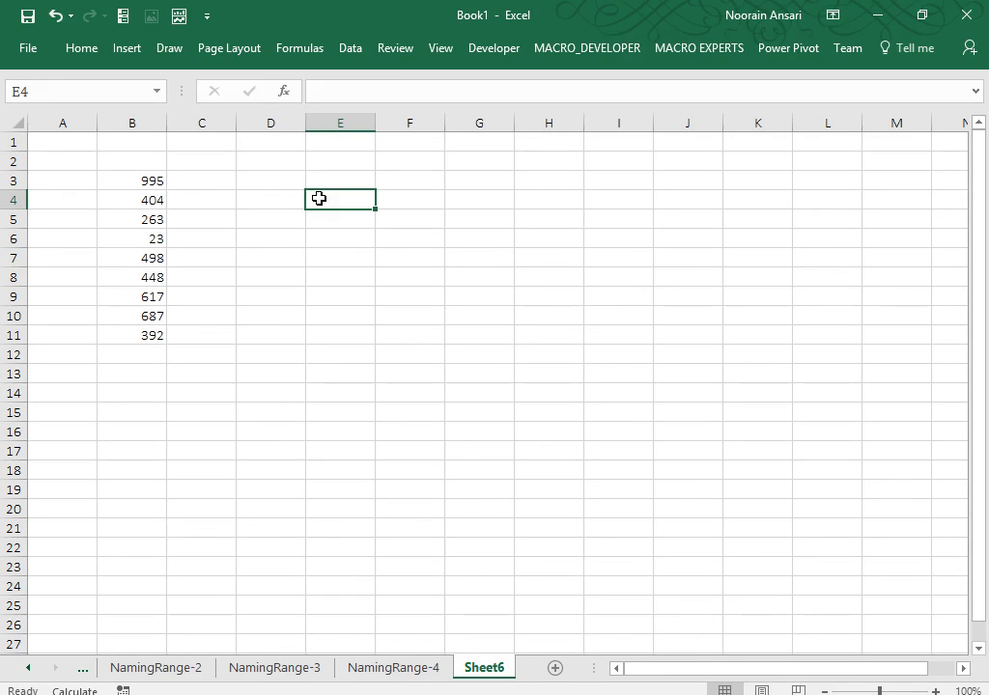
left_click(300, 48)
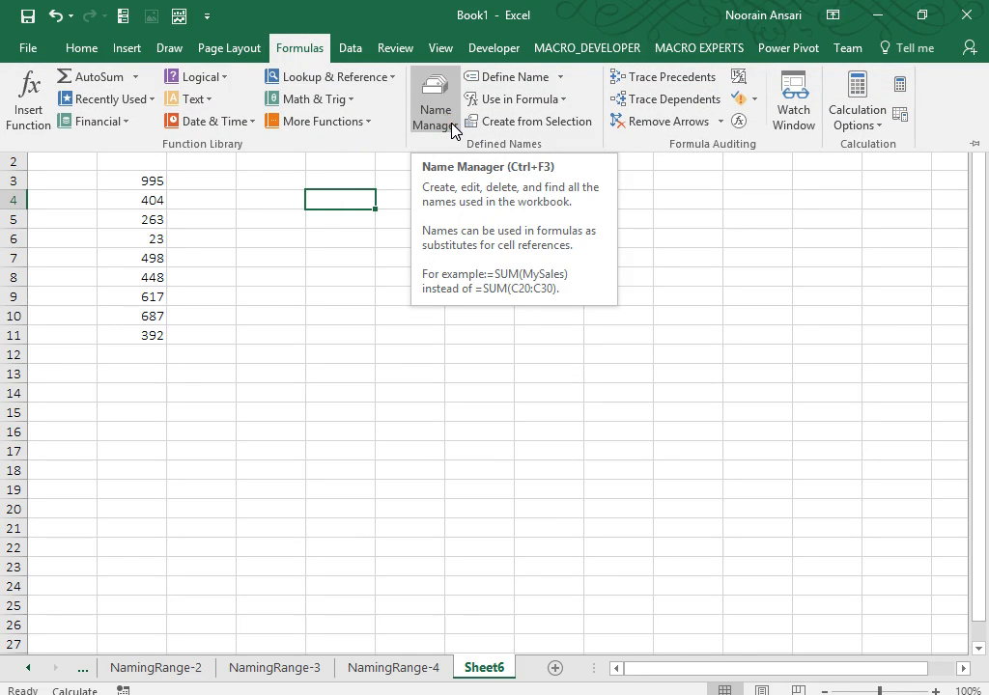
left_click(437, 108)
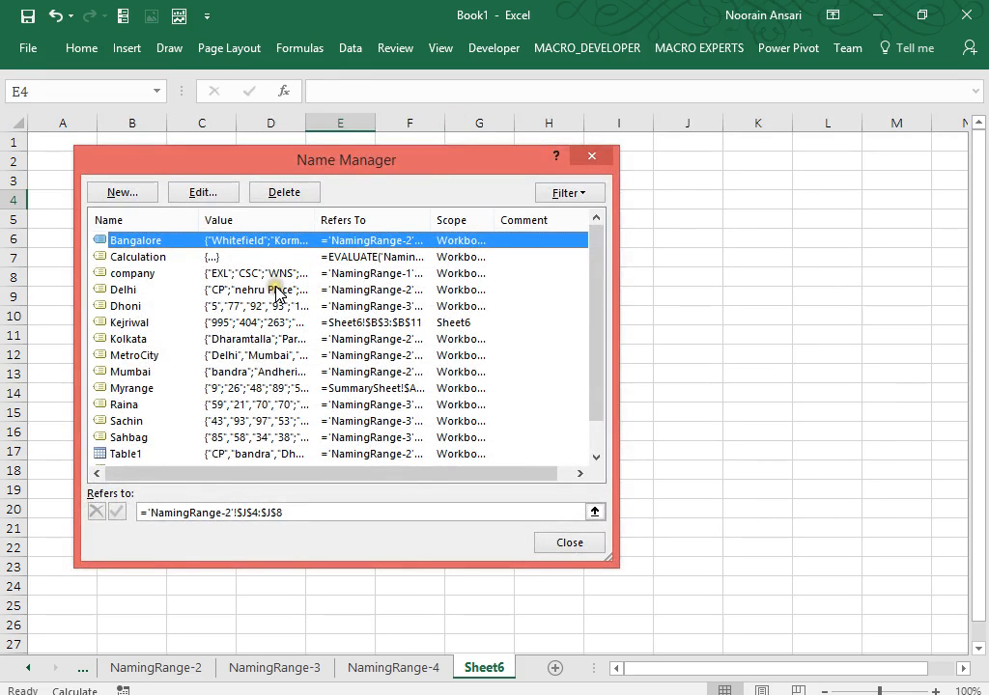
left_click(277, 292)
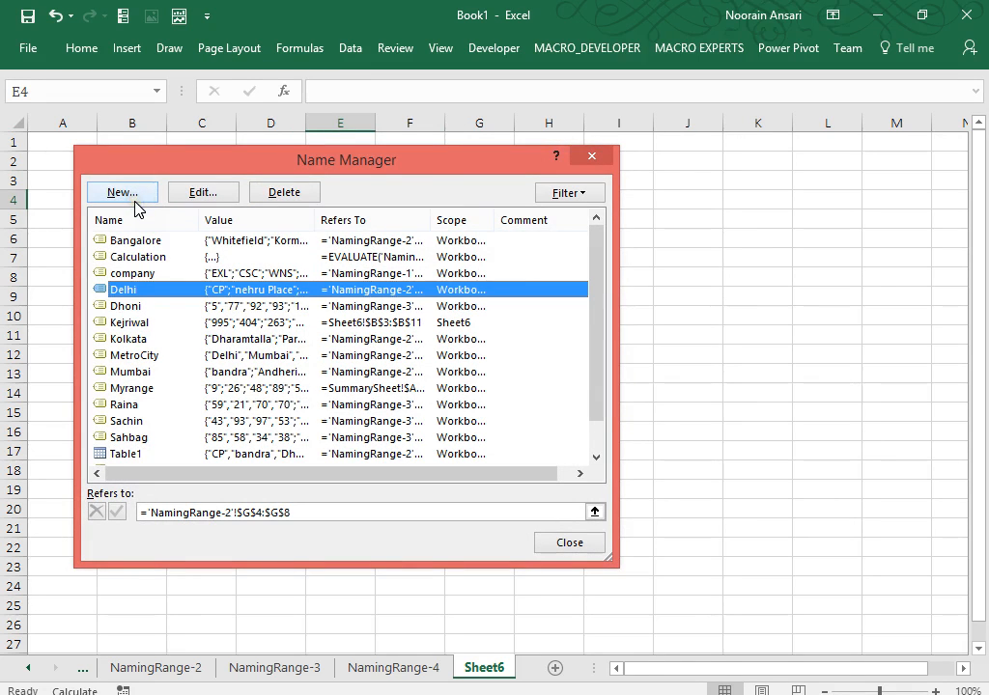
left_click(584, 200)
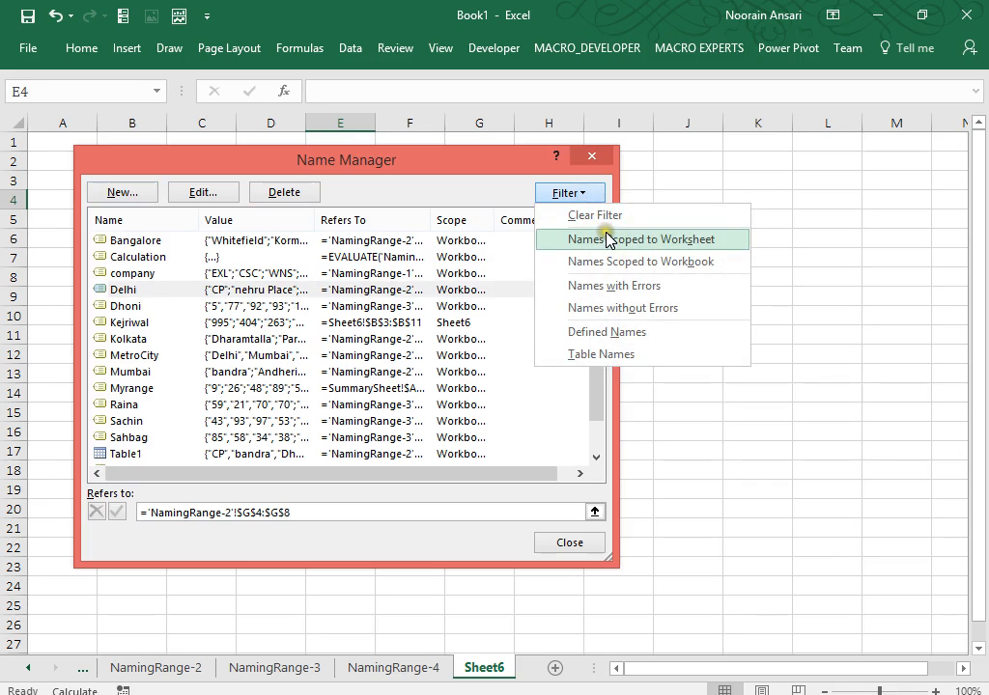
left_click(608, 239)
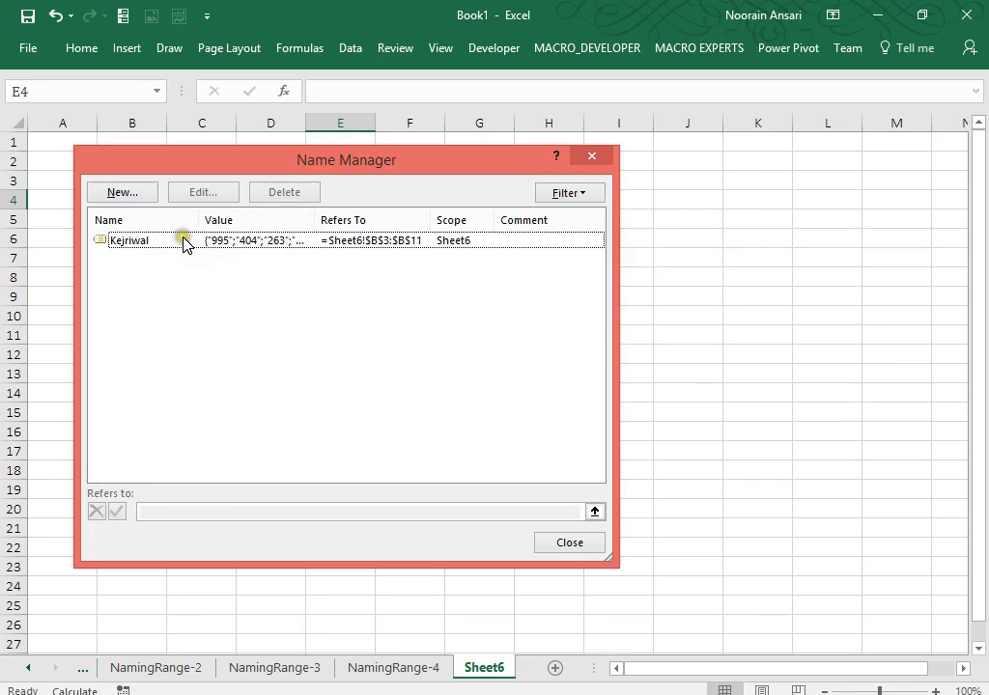
left_click(580, 199)
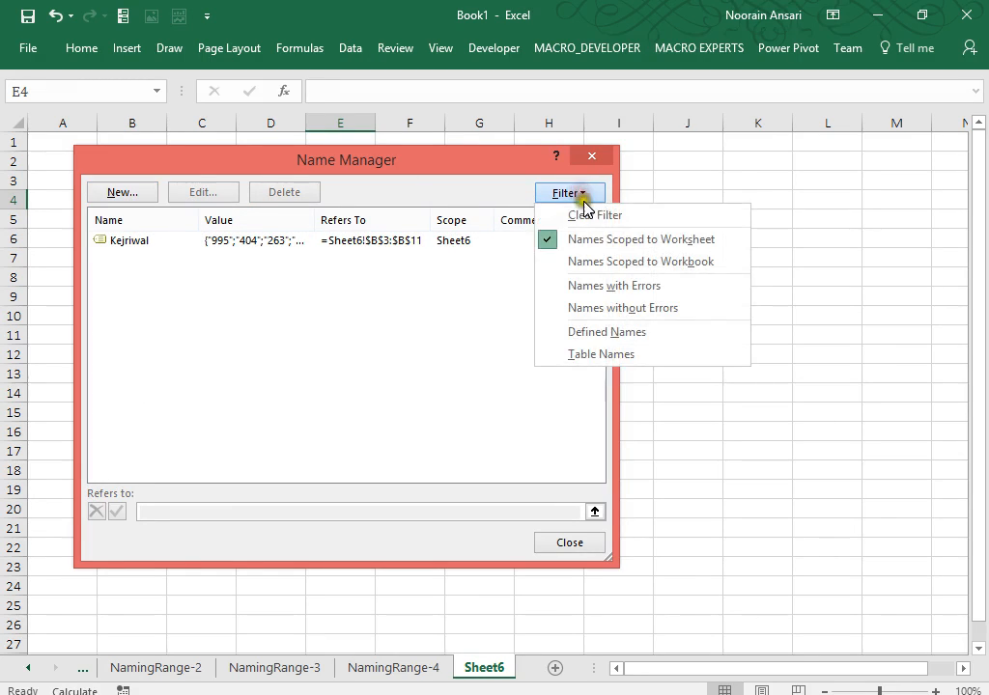
left_click(601, 264)
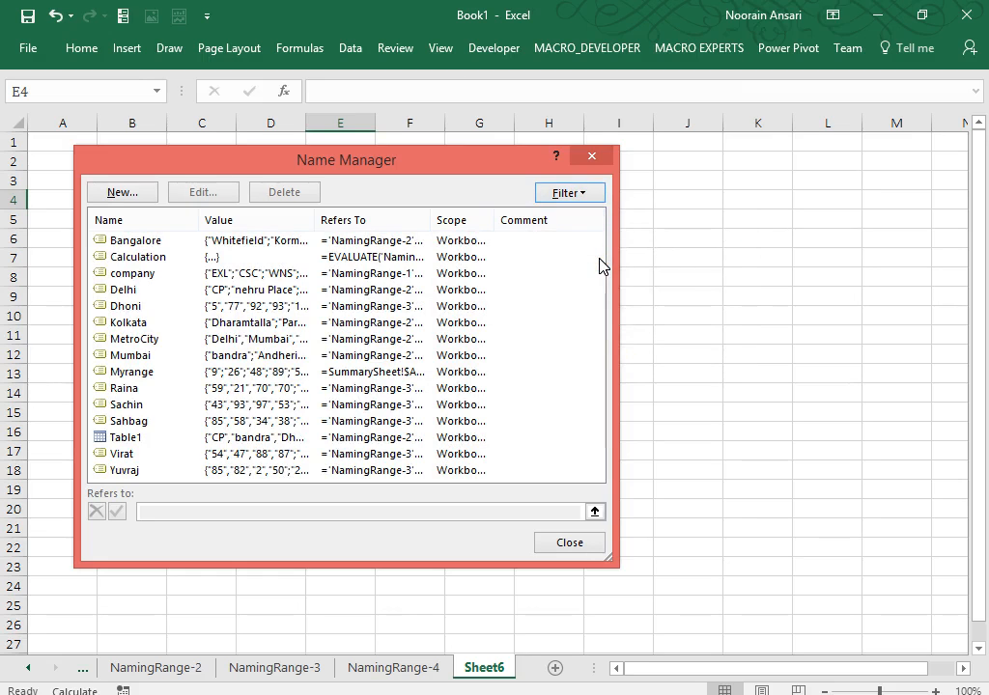
left_click(590, 192)
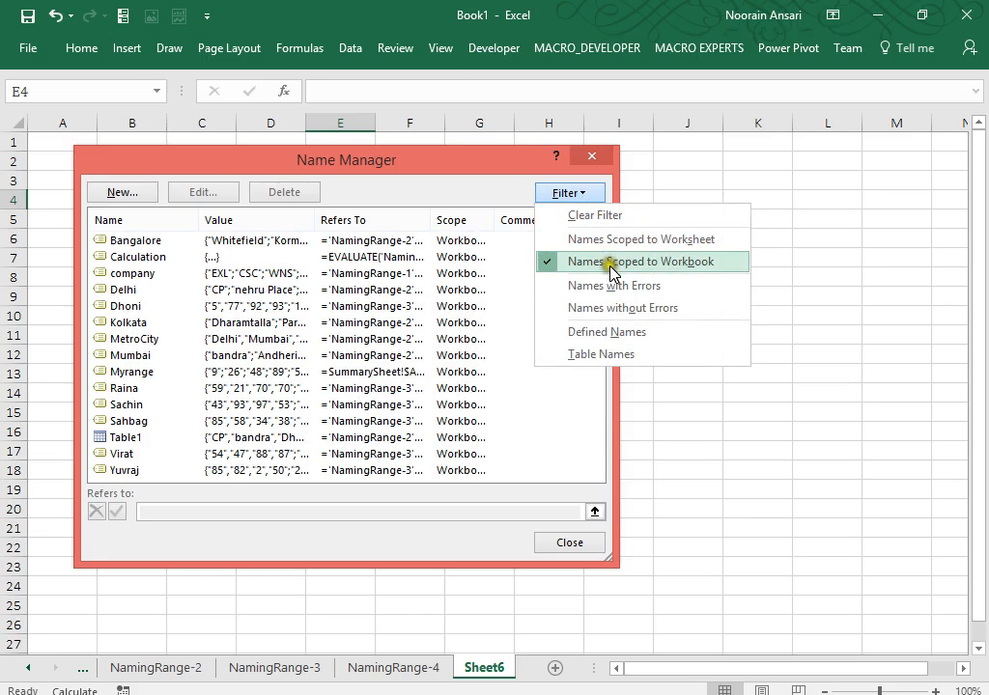
left_click(608, 353)
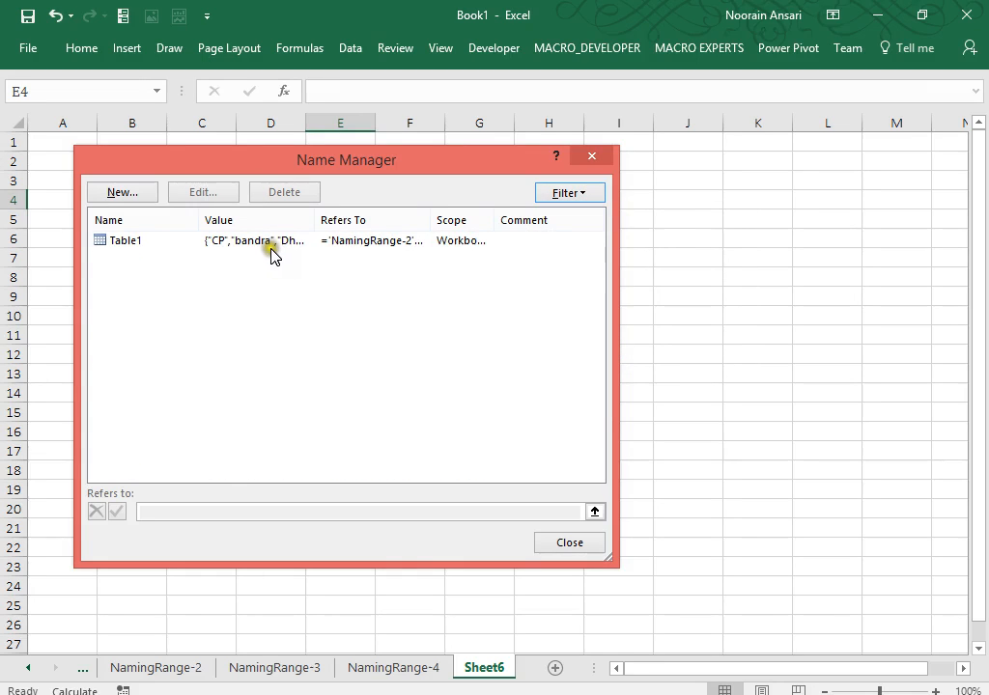
left_click(593, 197)
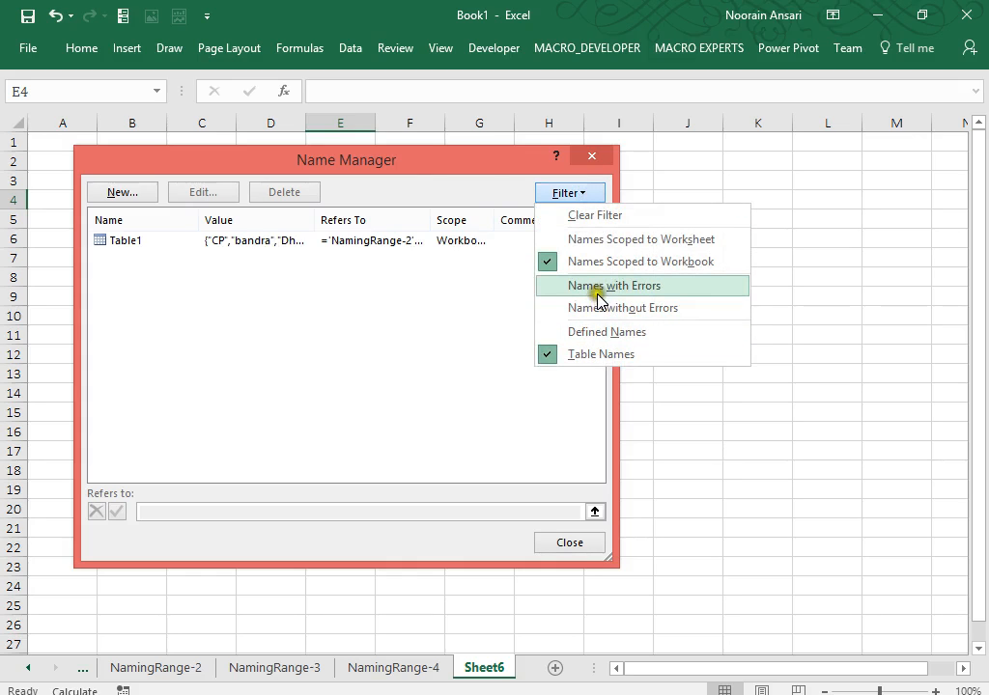
left_click(588, 241)
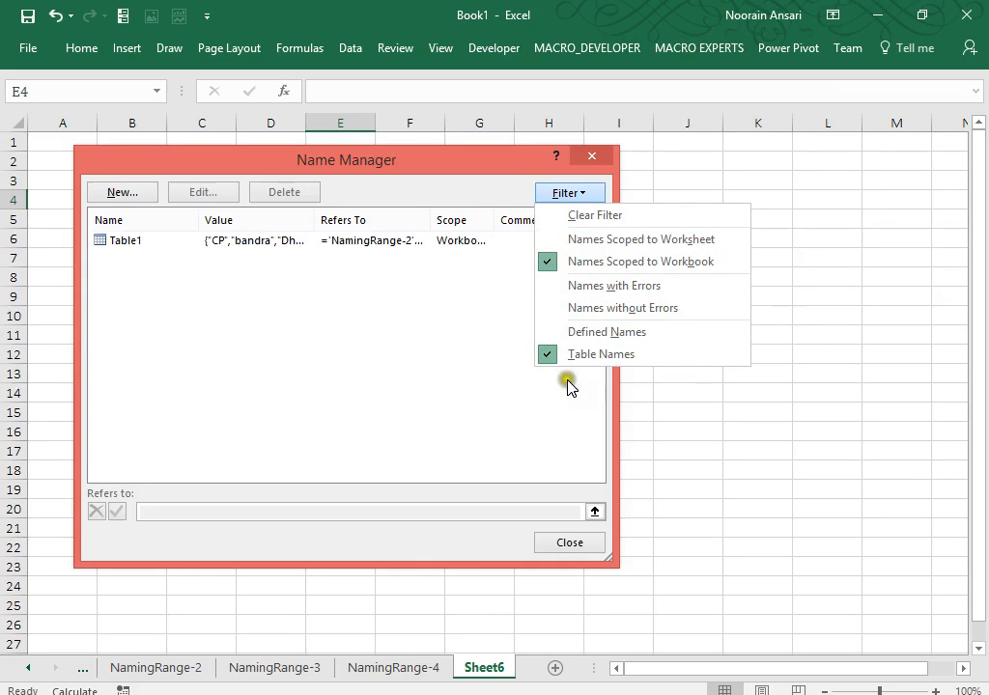
left_click(458, 368)
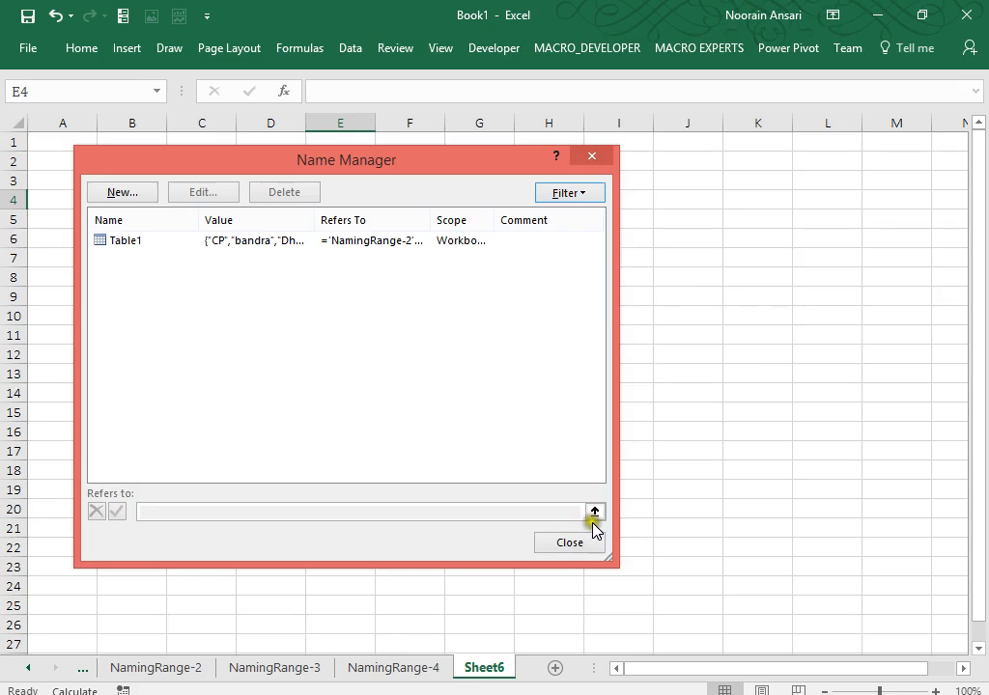
left_click(570, 546)
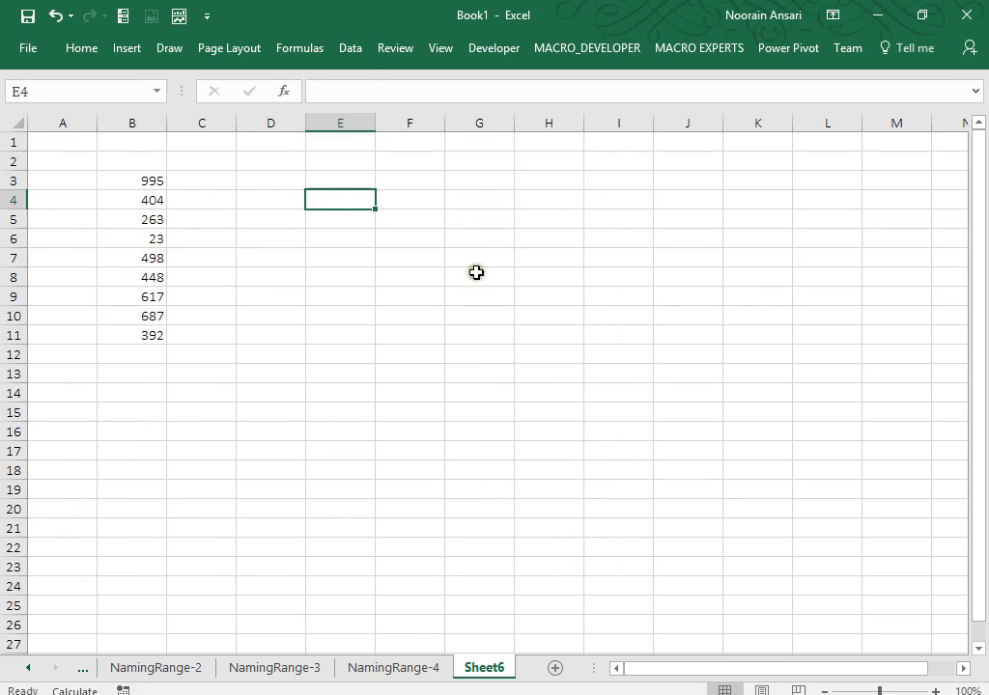
Paste a list of all defined names and their references into Sheet6 at E4.
left_click(307, 44)
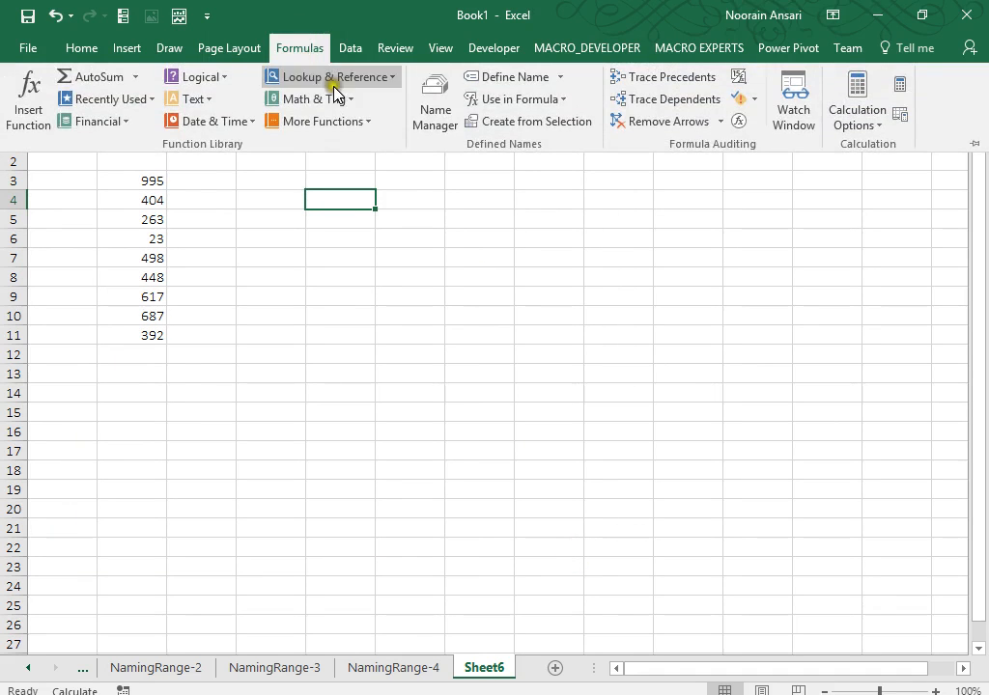
left_click(568, 100)
left_click(536, 471)
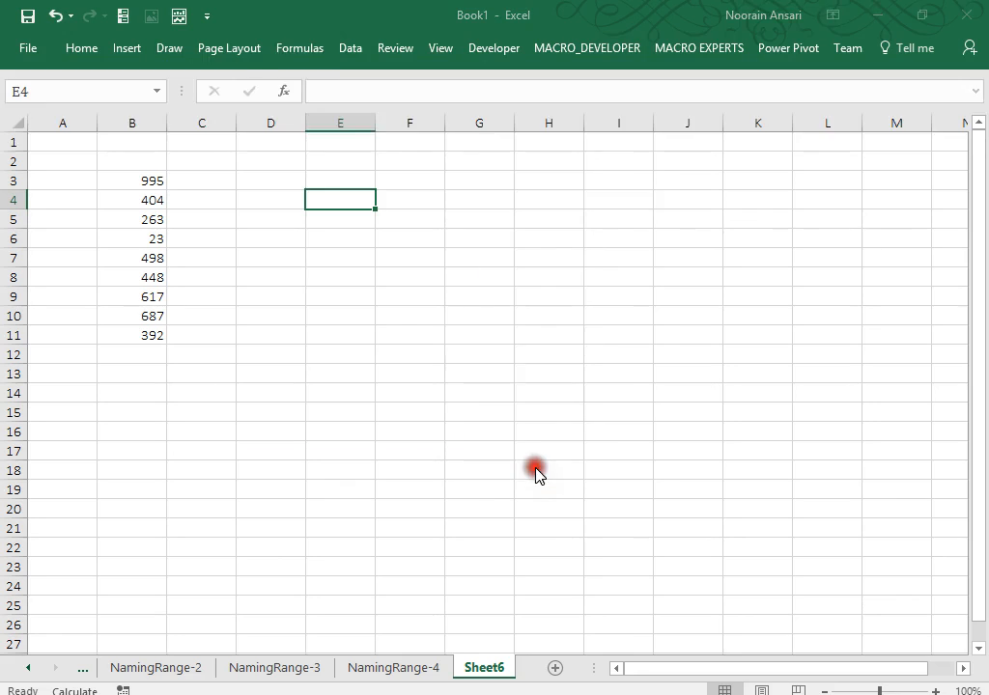
left_click(266, 433)
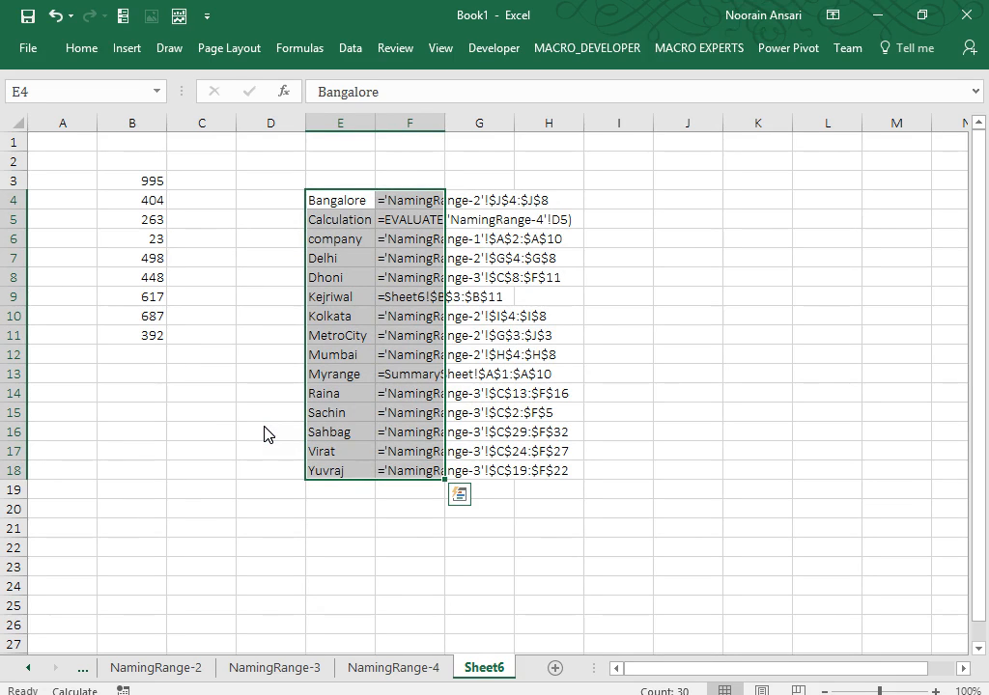
Select the Calculation row E5:H5 and start renaming the Sheet6 tab.
left_click(350, 239)
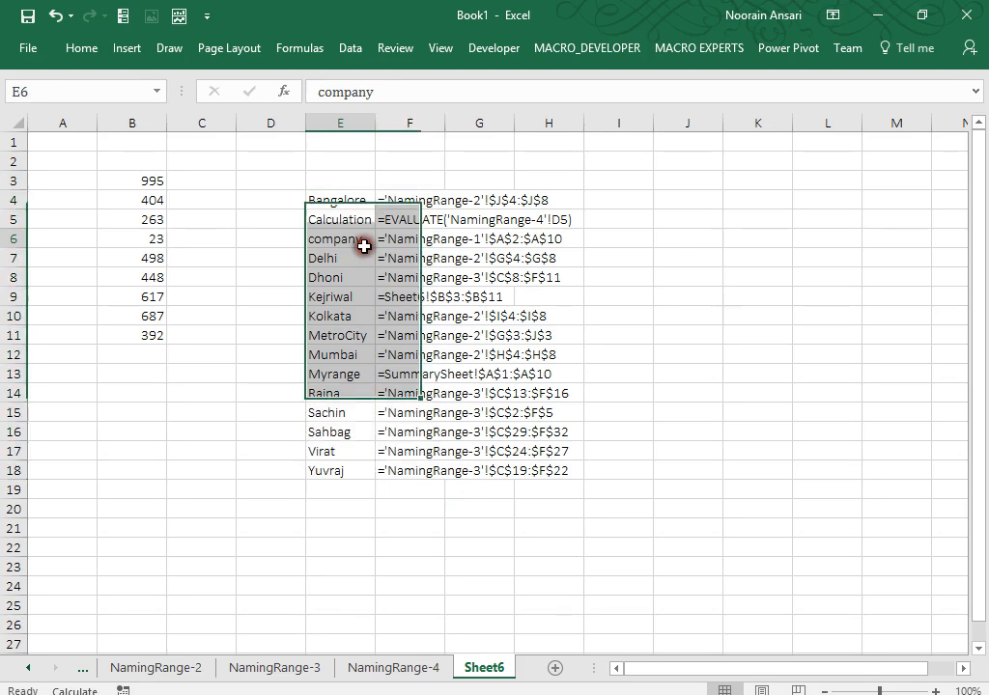
left_click_drag(336, 221, 577, 220)
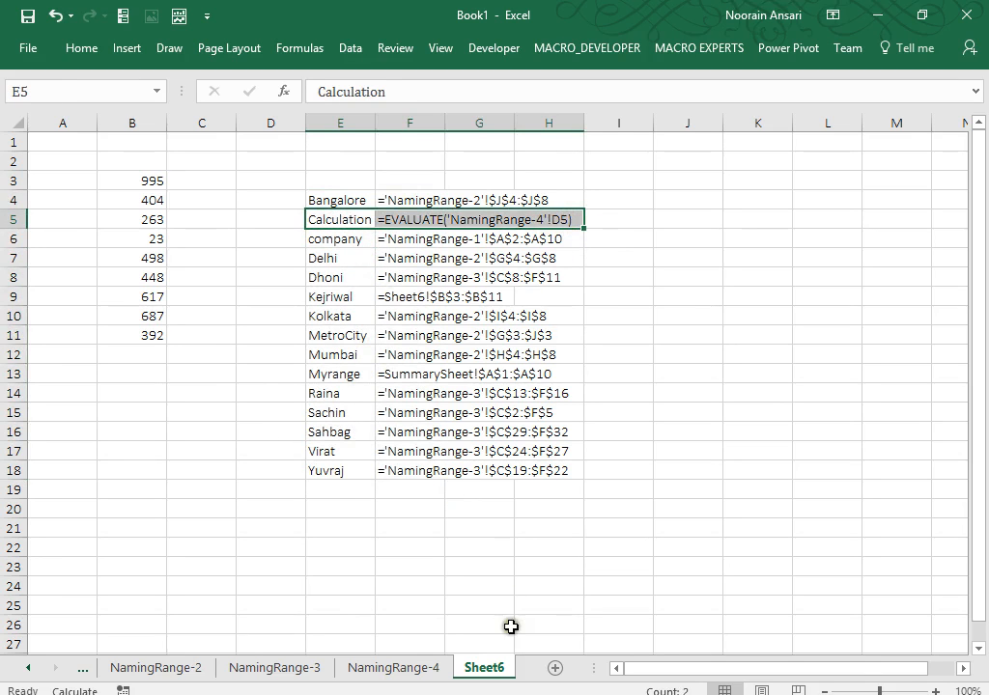
right_click(492, 667)
left_click(542, 488)
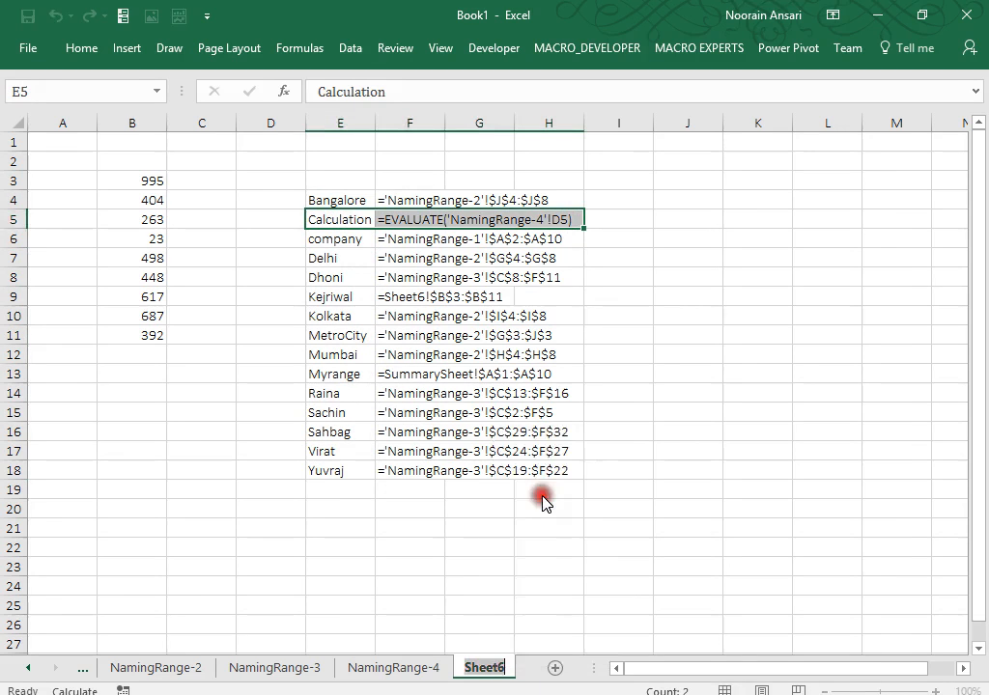
Rename Sheet6 to NamingRange-5, then add Sheet7 and rename it HomeTask.
type("NamingRange-5")
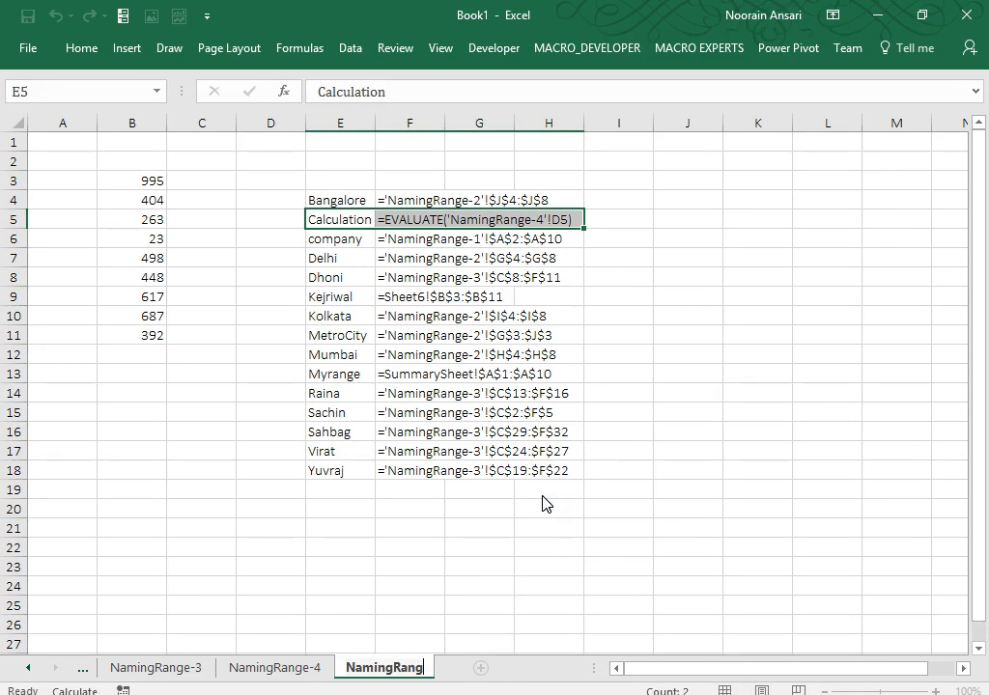
left_click(440, 522)
left_click(489, 669)
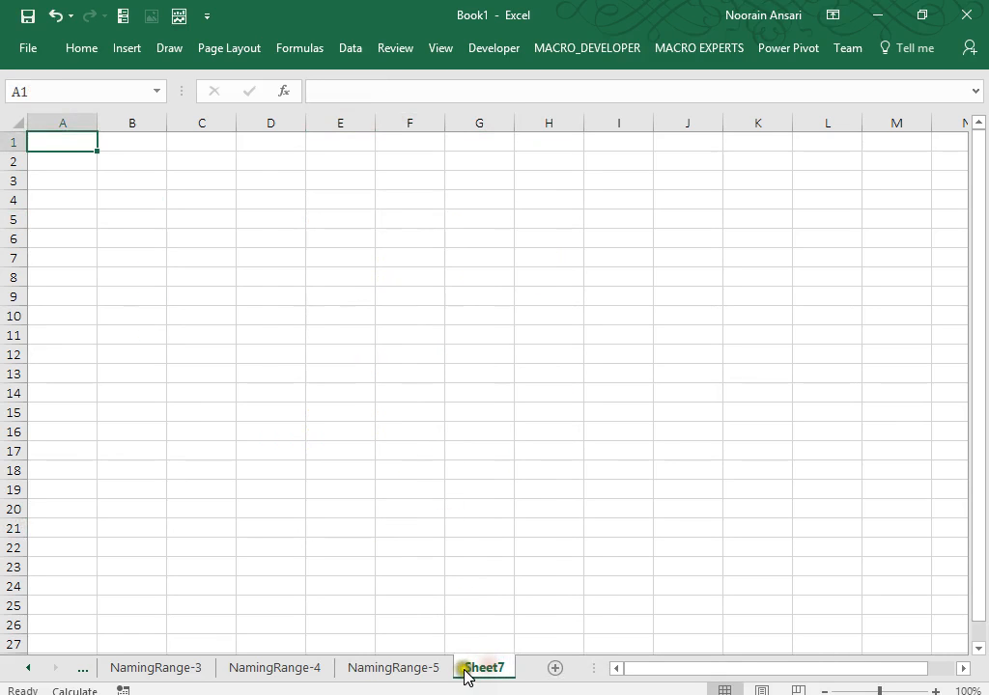
right_click(463, 674)
left_click(509, 493)
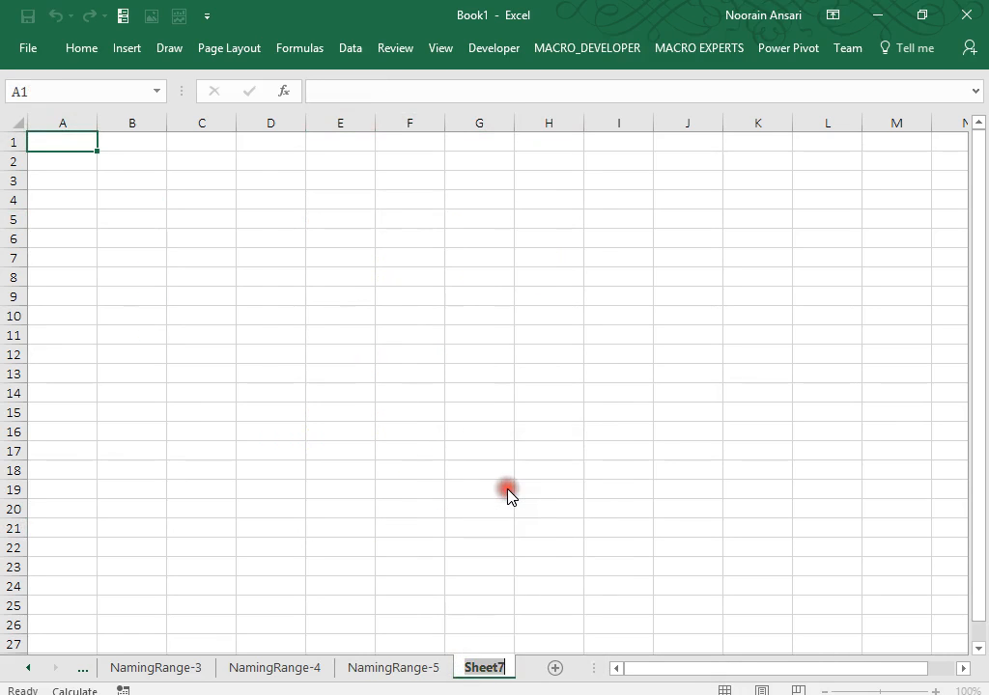
type("HomeTask")
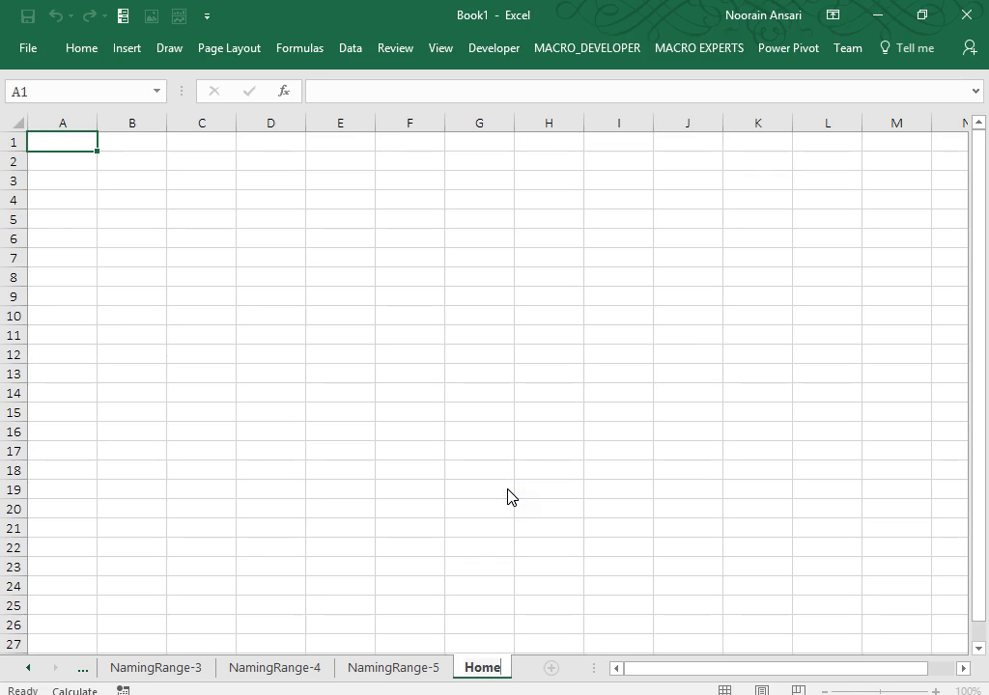
left_click(203, 278)
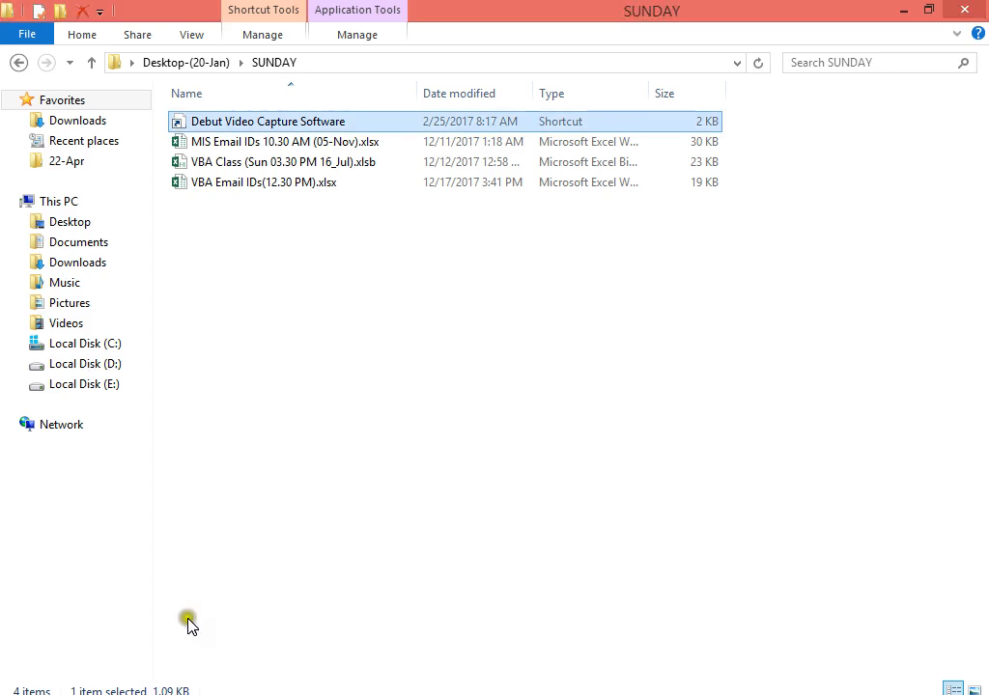
Browse Desktop > Jan-18 > 20-Jan > MIS & ANALYTICS CLASS(20-Jan), then back out to Jan-18.
left_click(70, 223)
double_click(218, 142)
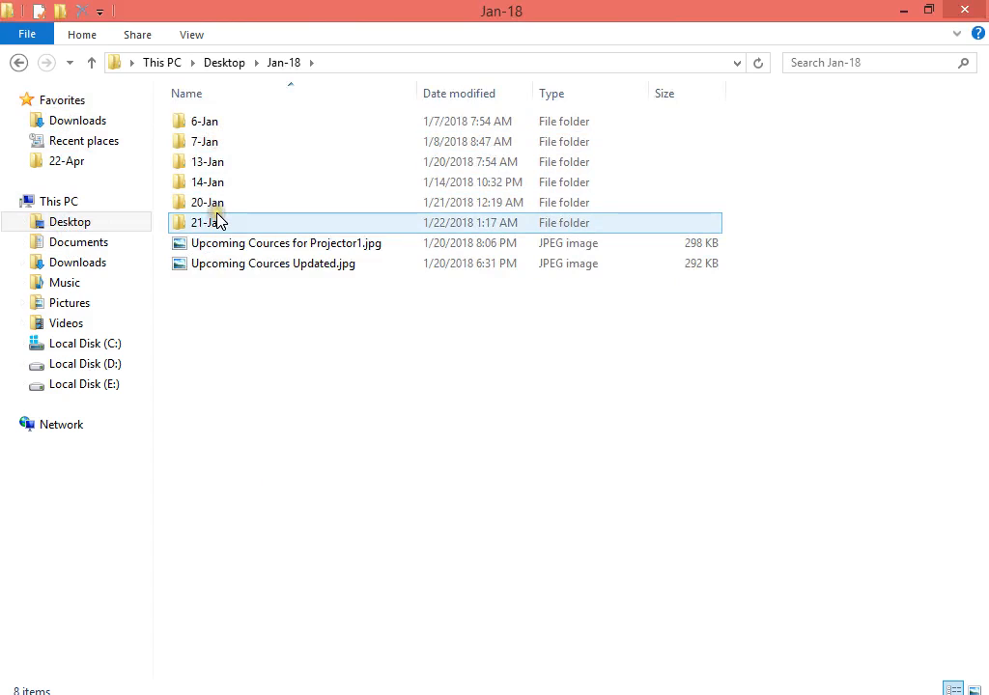
double_click(223, 203)
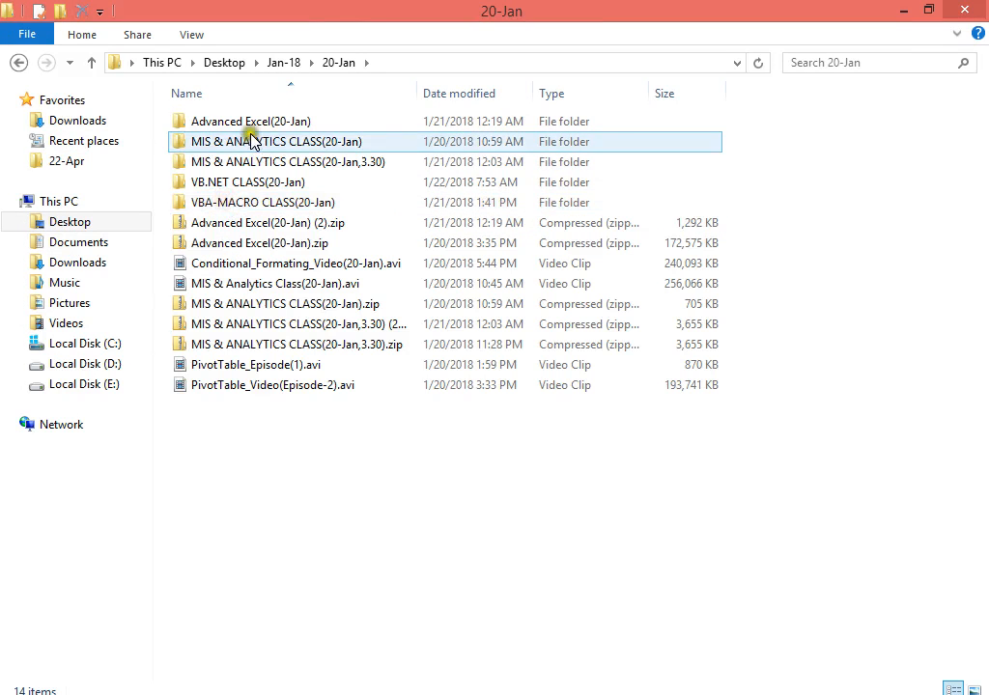
double_click(270, 147)
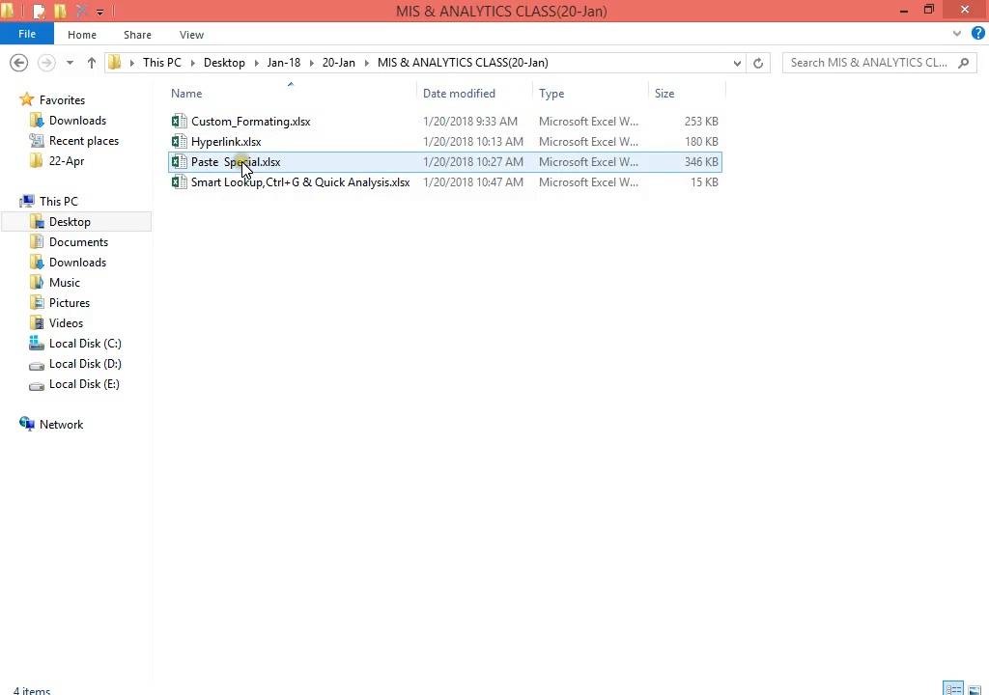
left_click(18, 65)
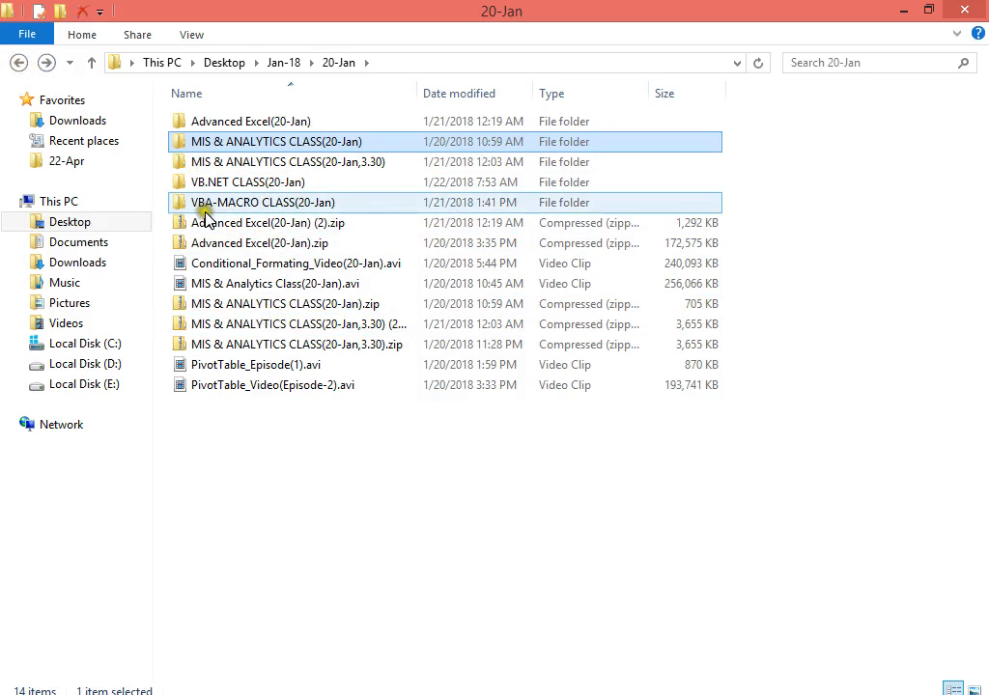
left_click(20, 63)
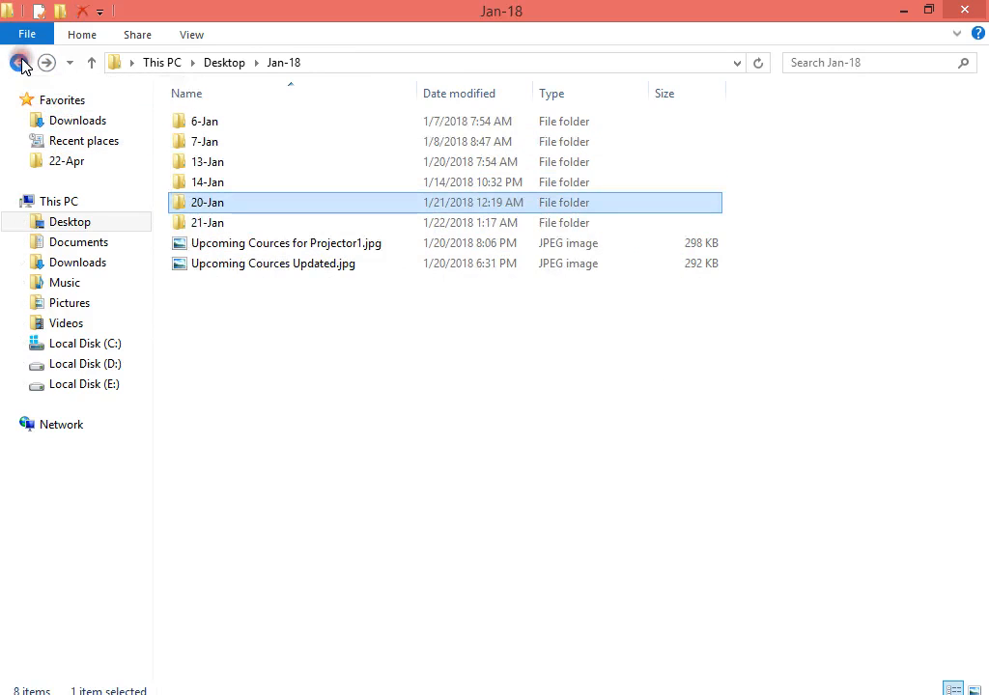
Go through 13-Jan > MIS & ANALYTICS CLASS(19-jan) > Naming range and open NamingRange.xlsm.
double_click(203, 162)
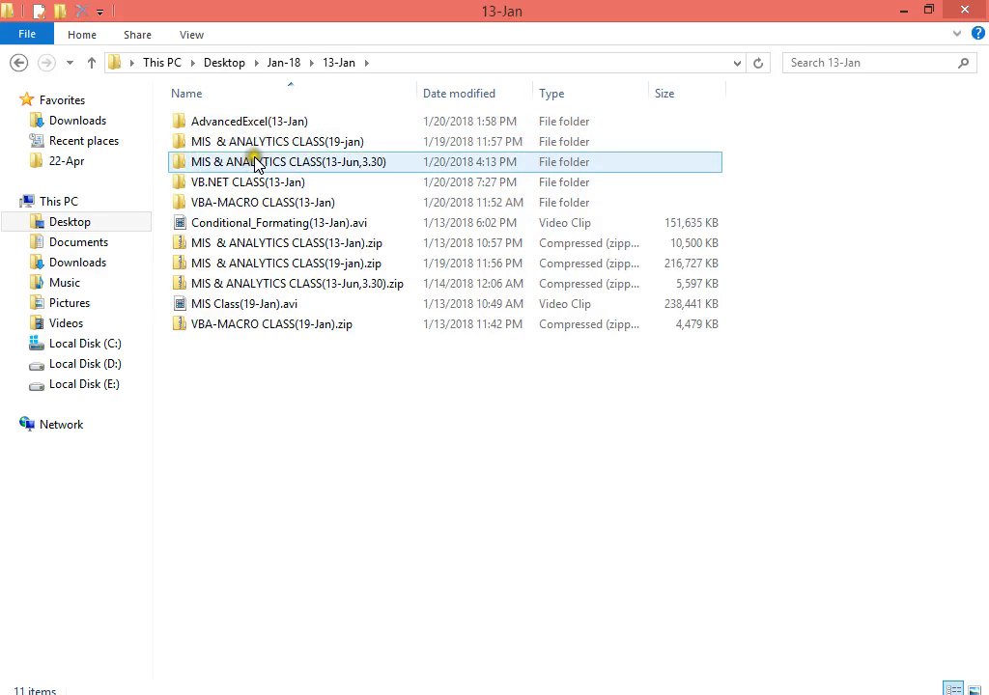
left_click(256, 145)
double_click(256, 145)
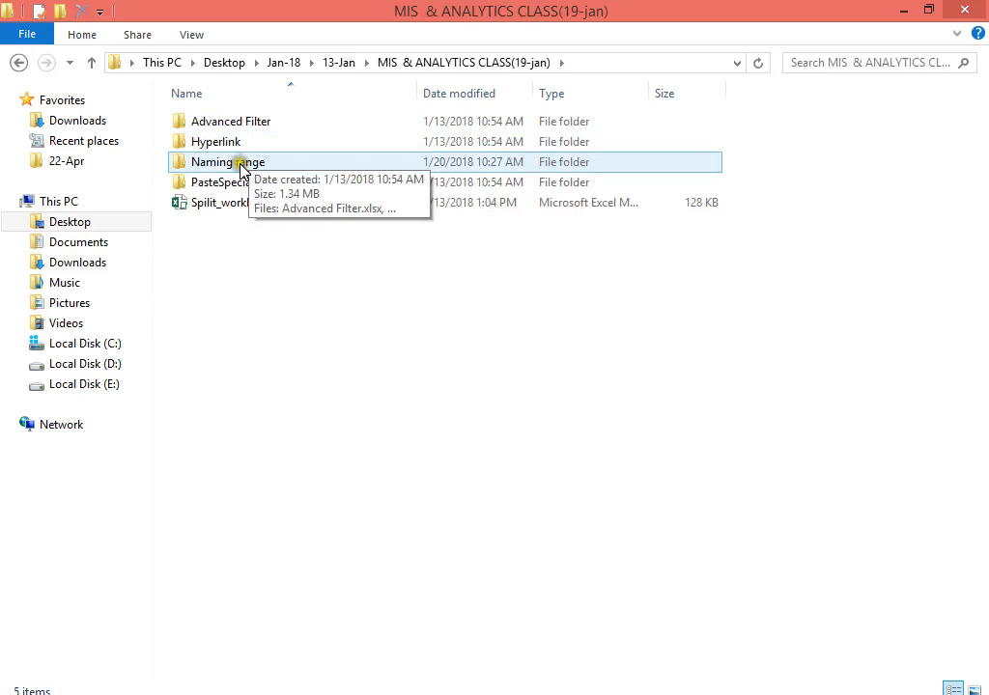
double_click(240, 162)
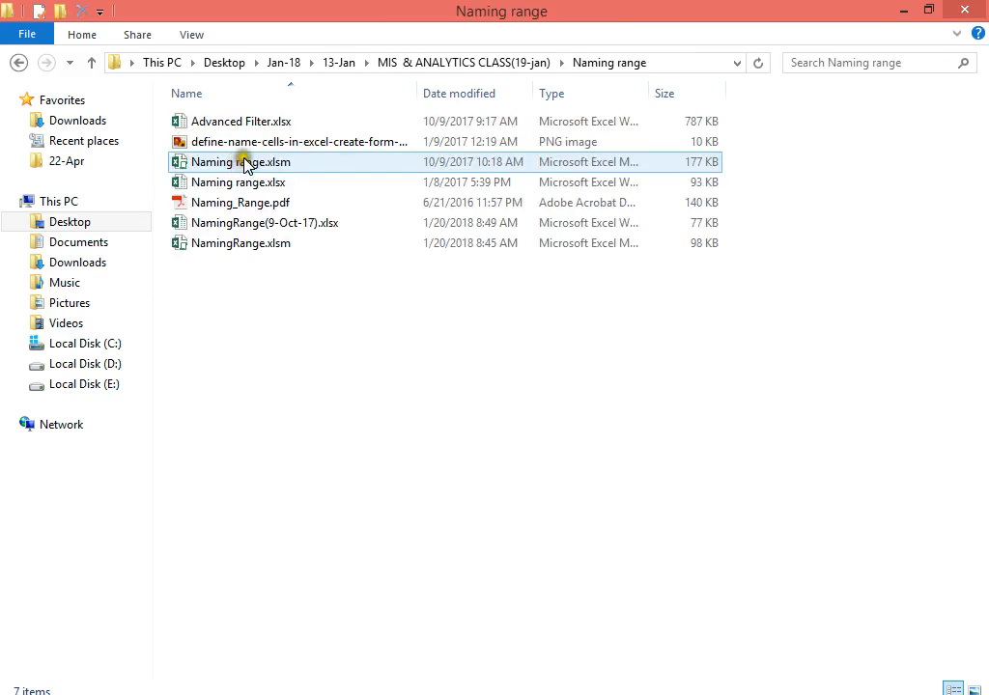
left_click(244, 225)
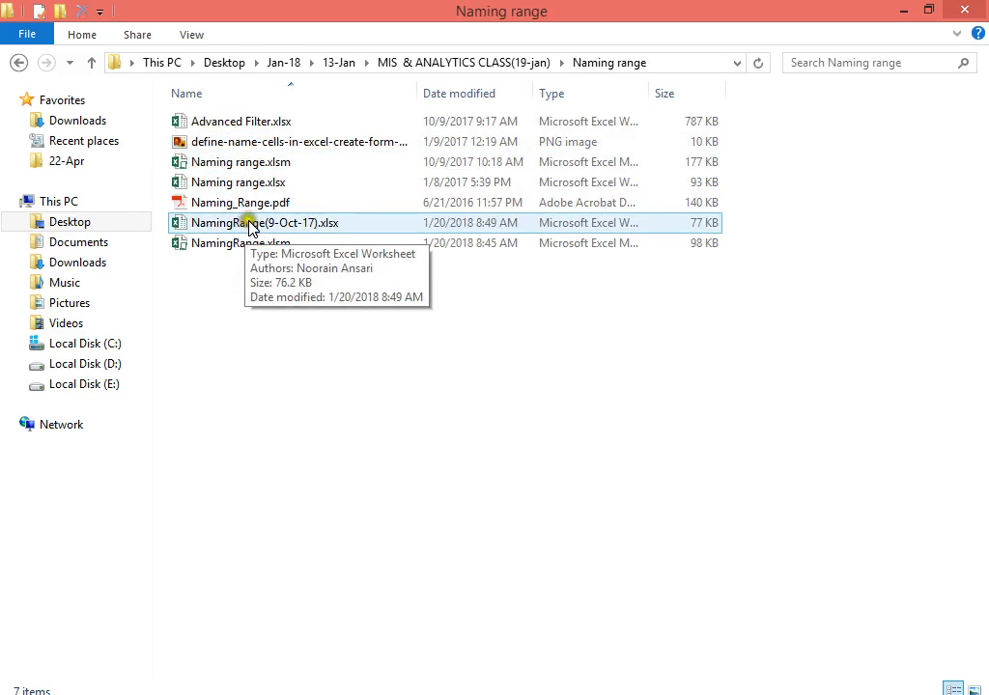
left_click(254, 244)
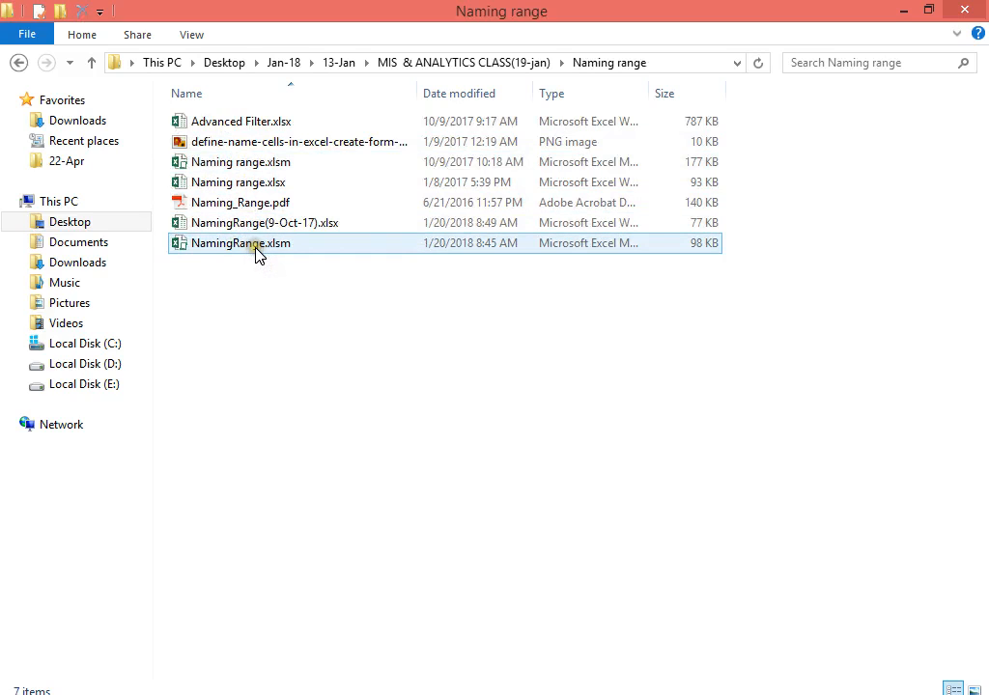
left_click(265, 225)
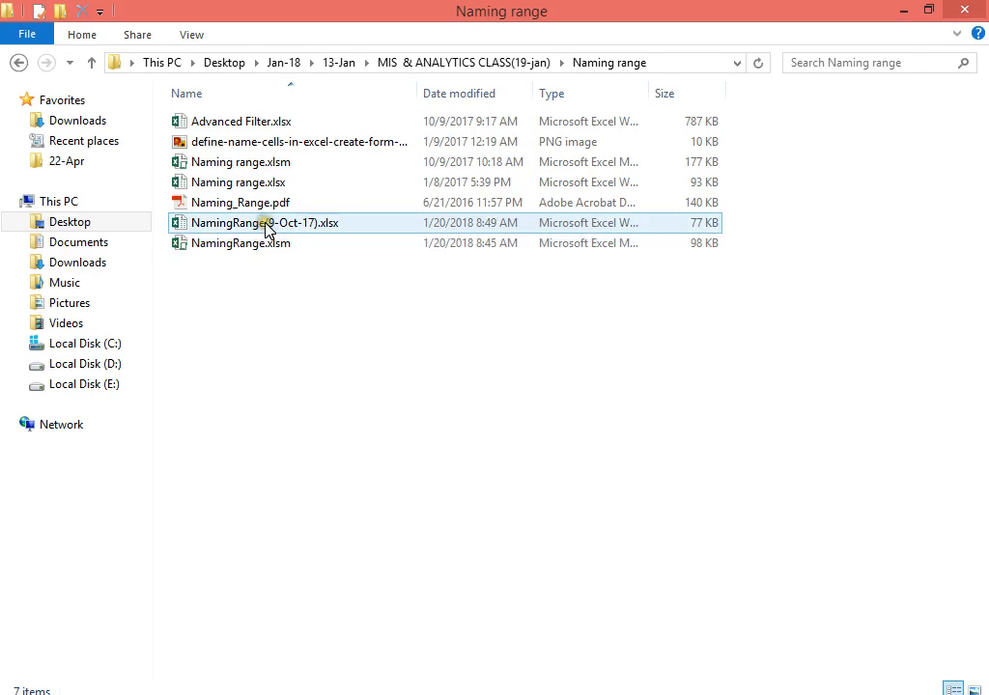
left_click(263, 242)
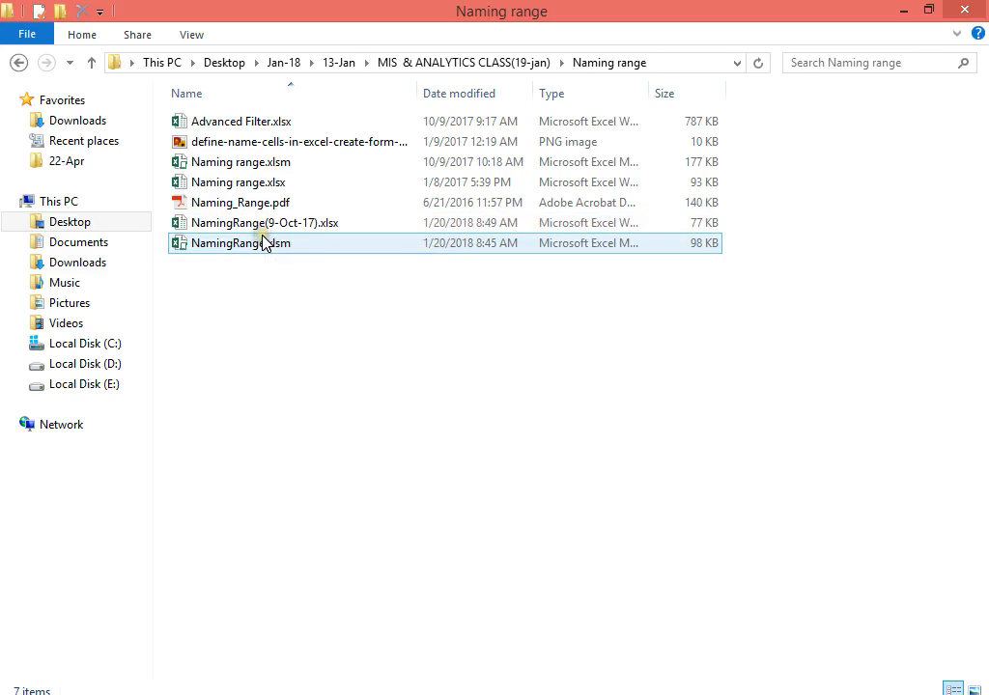
double_click(263, 242)
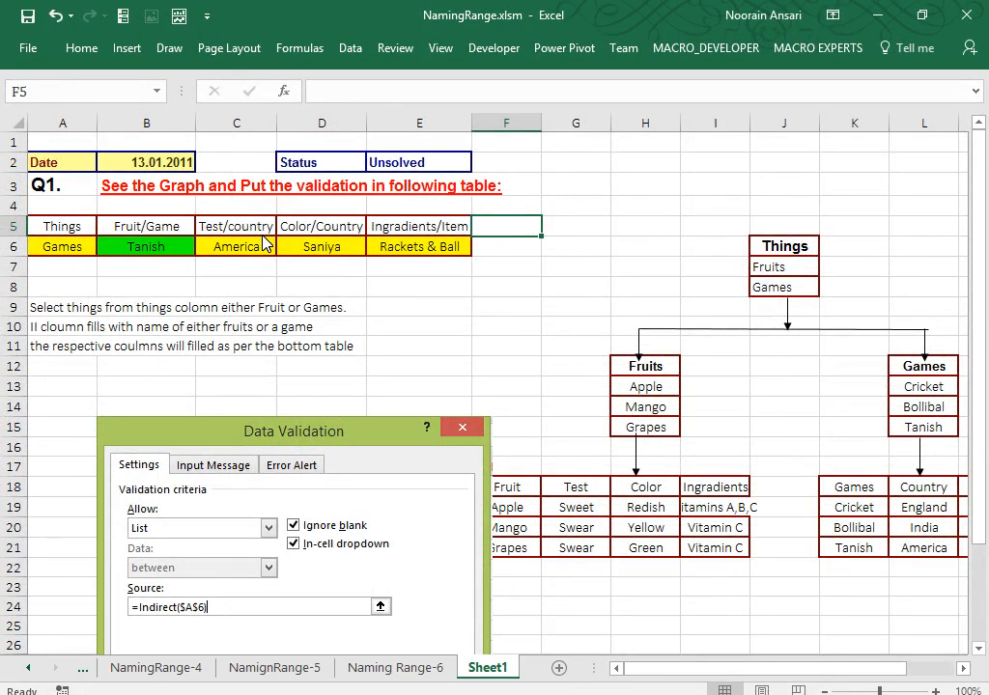
Delete the Data Validation screenshot in NamingRange.xlsm and copy the whole sheet.
left_click(232, 336)
key("Delete")
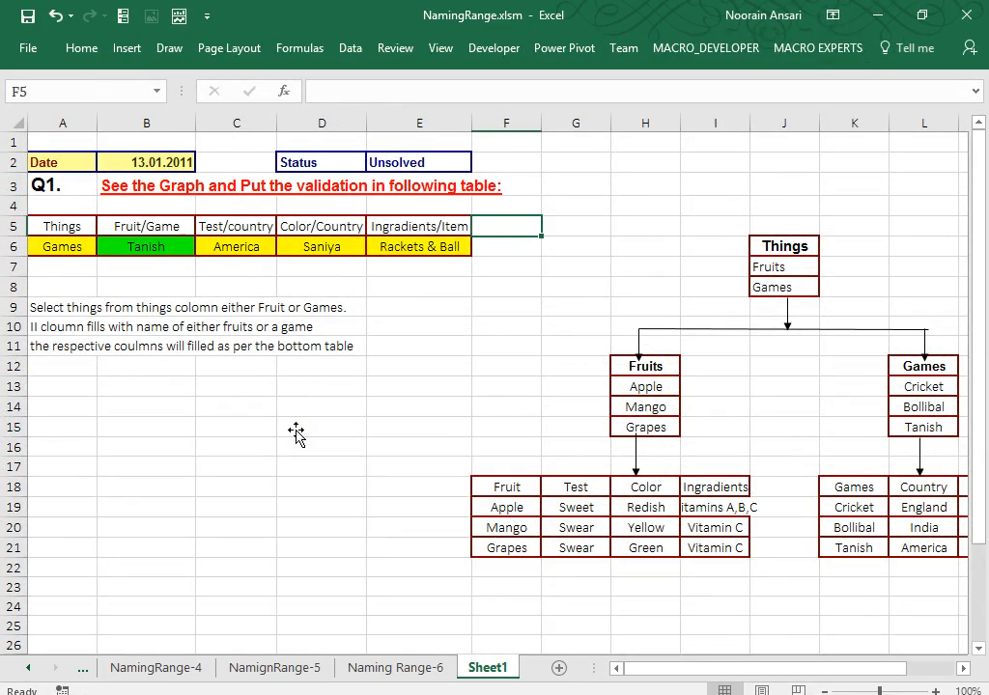
key("ctrl+a")
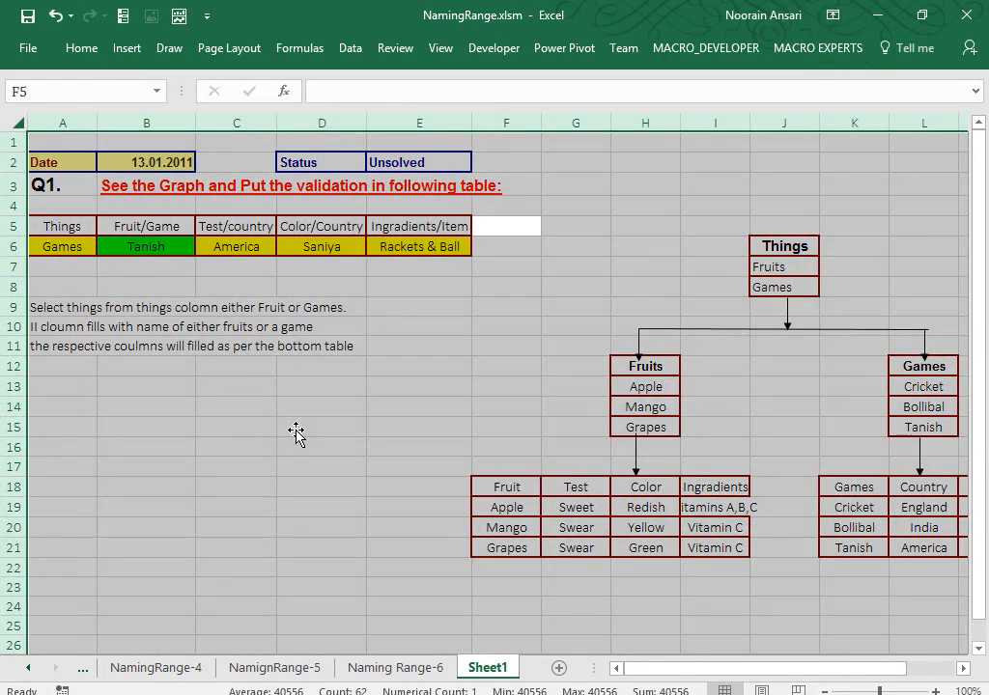
key("ctrl+c")
Paste the exercise at A1 of Book1's HomeTask sheet and clear the answer rows A6:E7.
key("alt+Tab")
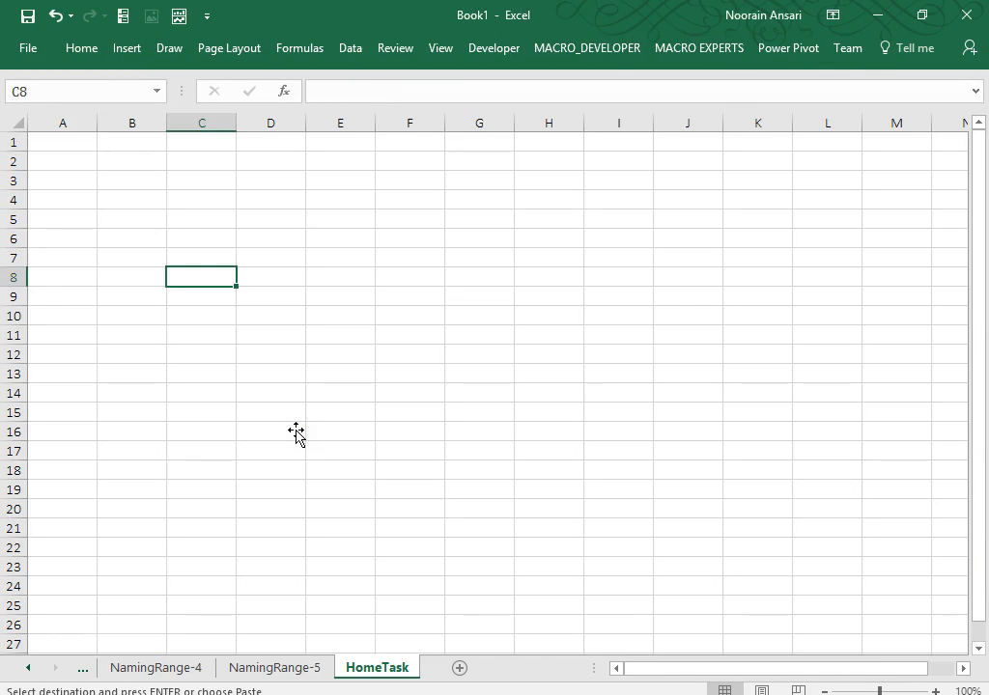
left_click(51, 139)
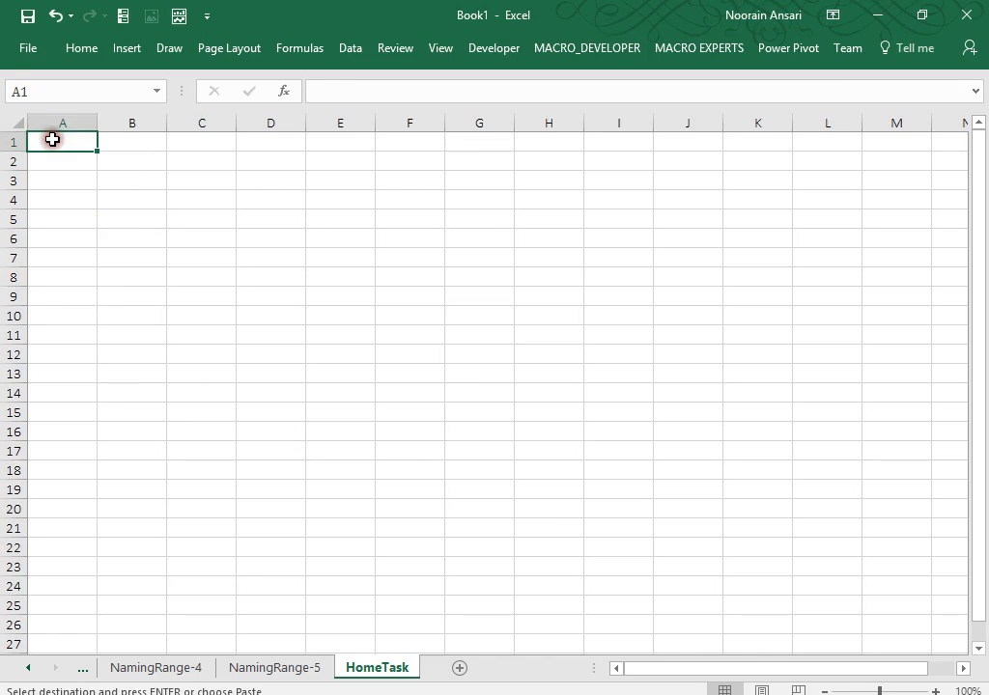
key("ctrl+v")
left_click(133, 439)
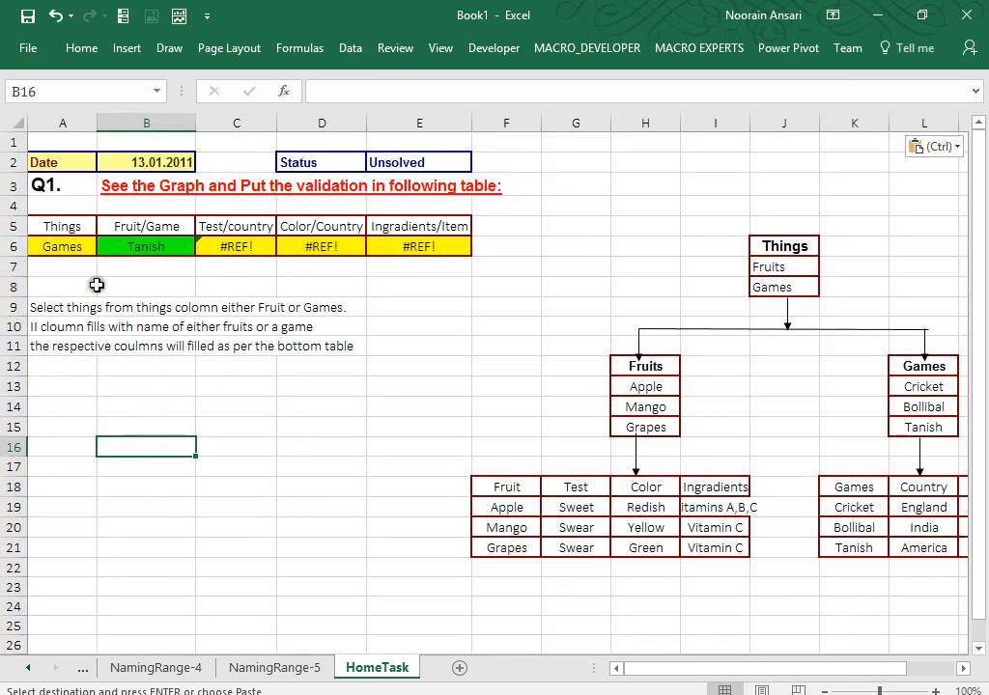
left_click(59, 265)
left_click_drag(59, 266, 415, 251)
key("Delete")
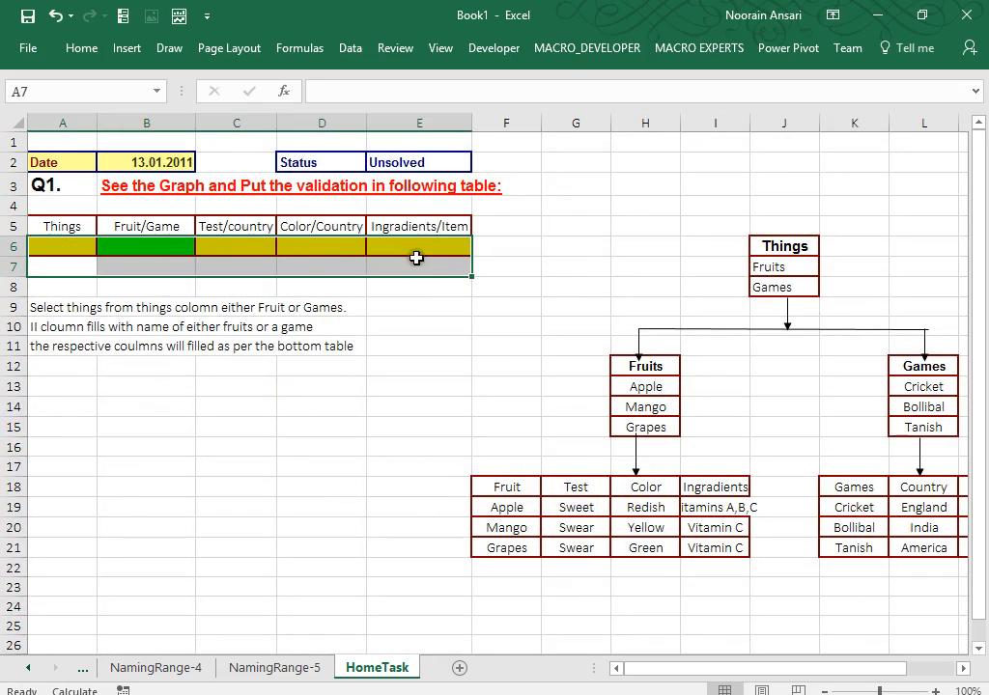
left_click(453, 327)
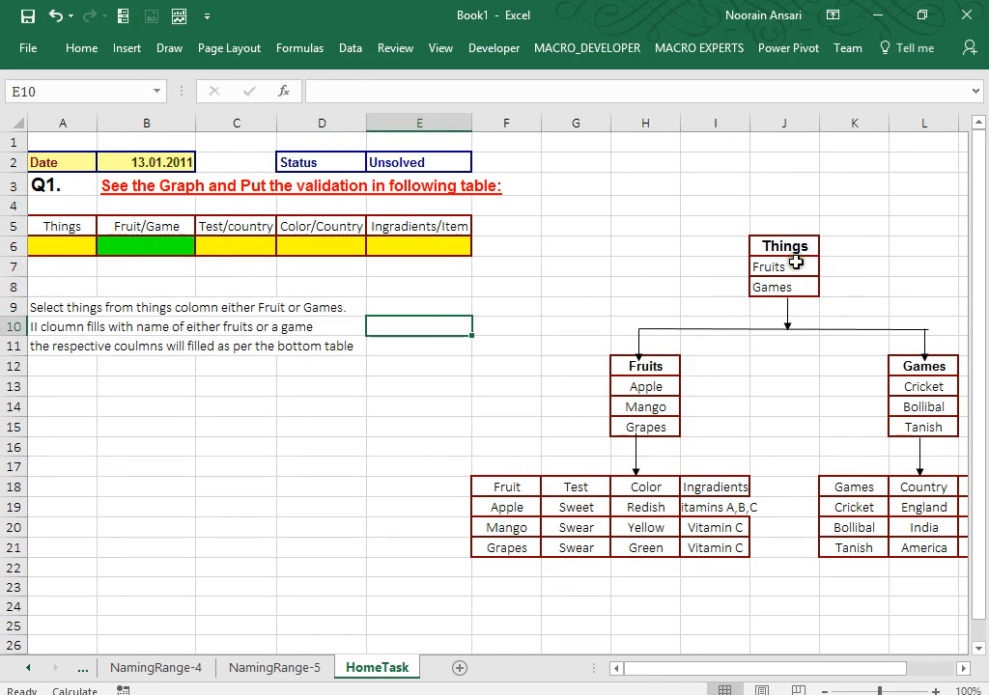
mouse_move(794, 265)
left_mouse_down()
mouse_move(812, 294)
mouse_move(795, 283)
left_mouse_up()
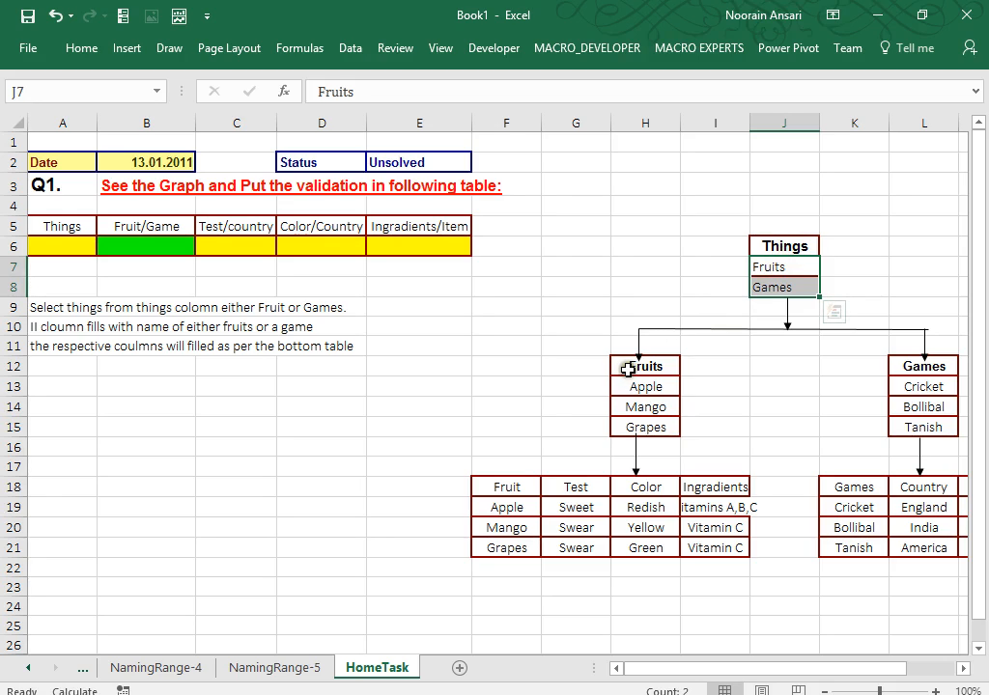
left_click_drag(645, 388, 649, 427)
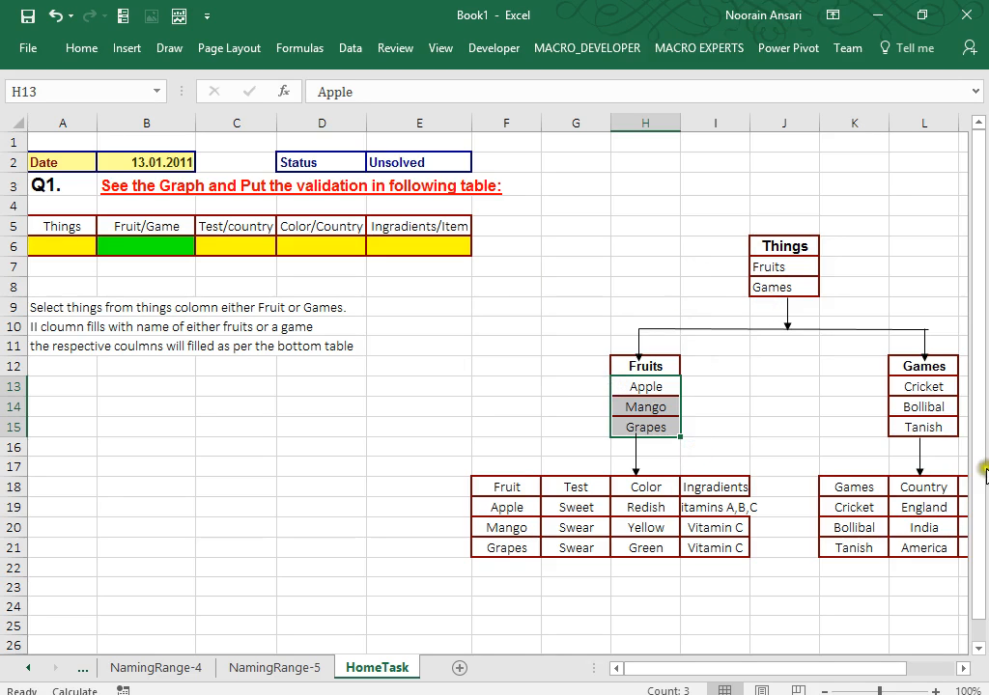
left_click_drag(924, 386, 930, 439)
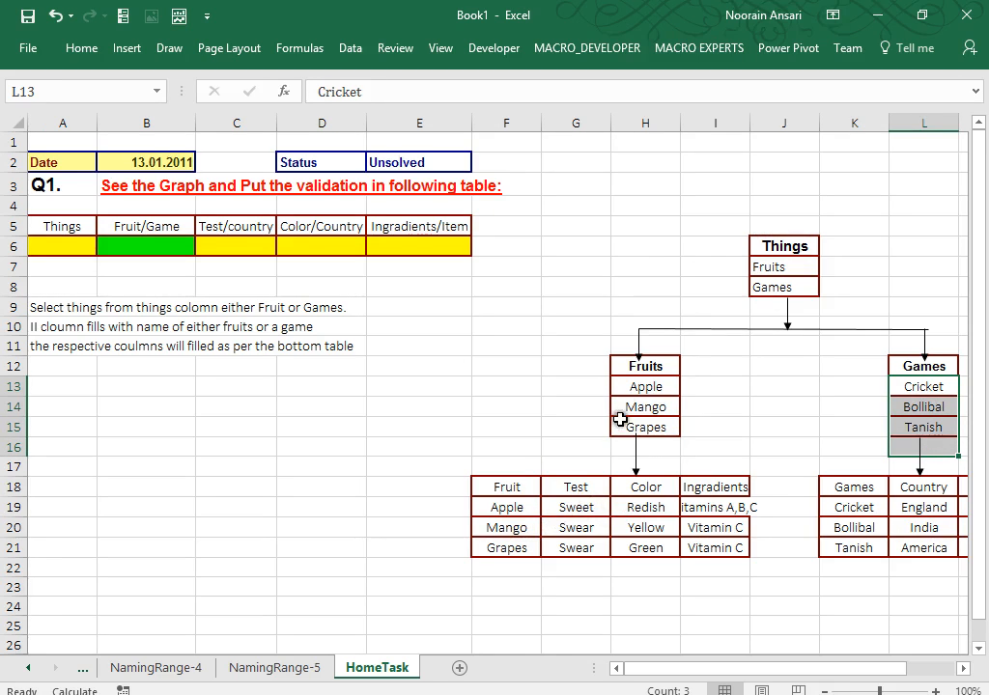
left_click(512, 505)
left_click_drag(567, 504, 698, 498)
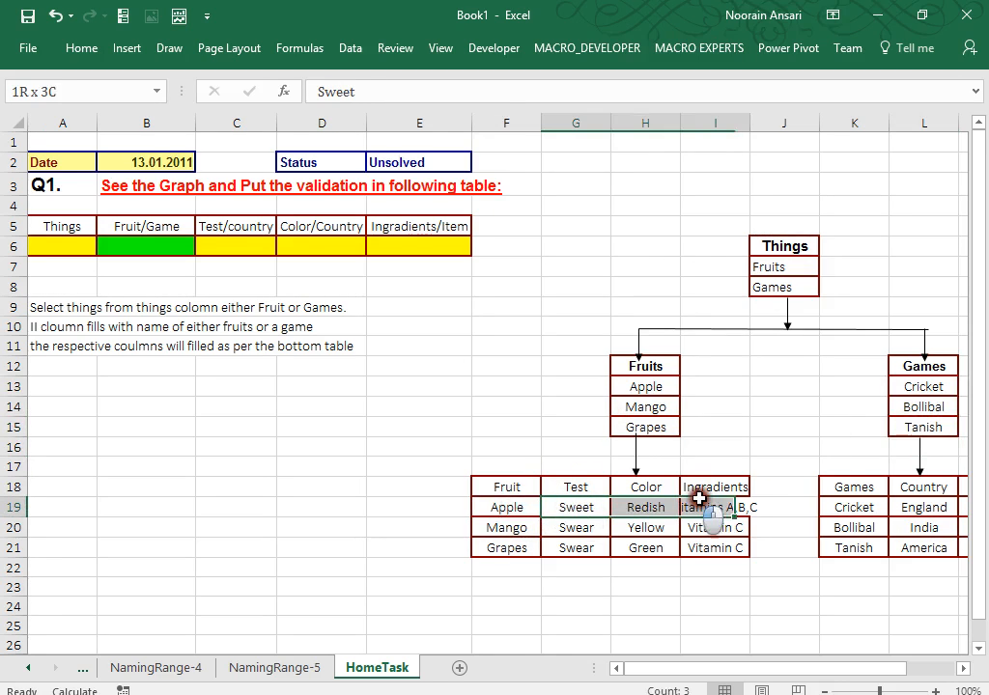
left_click_drag(216, 245, 419, 247)
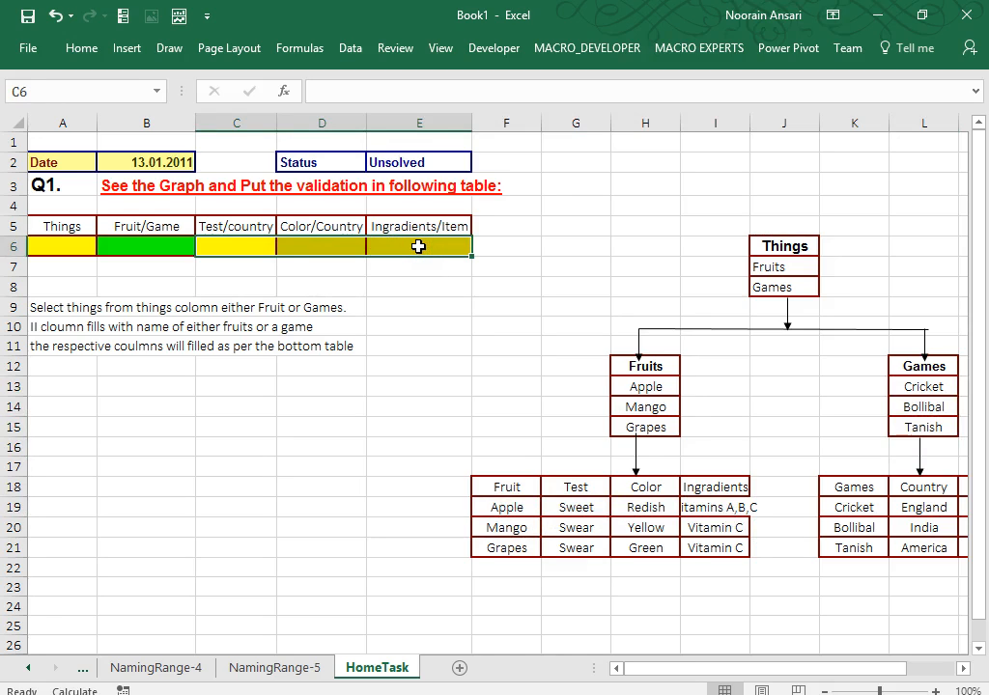
left_click(145, 239)
left_click(216, 245)
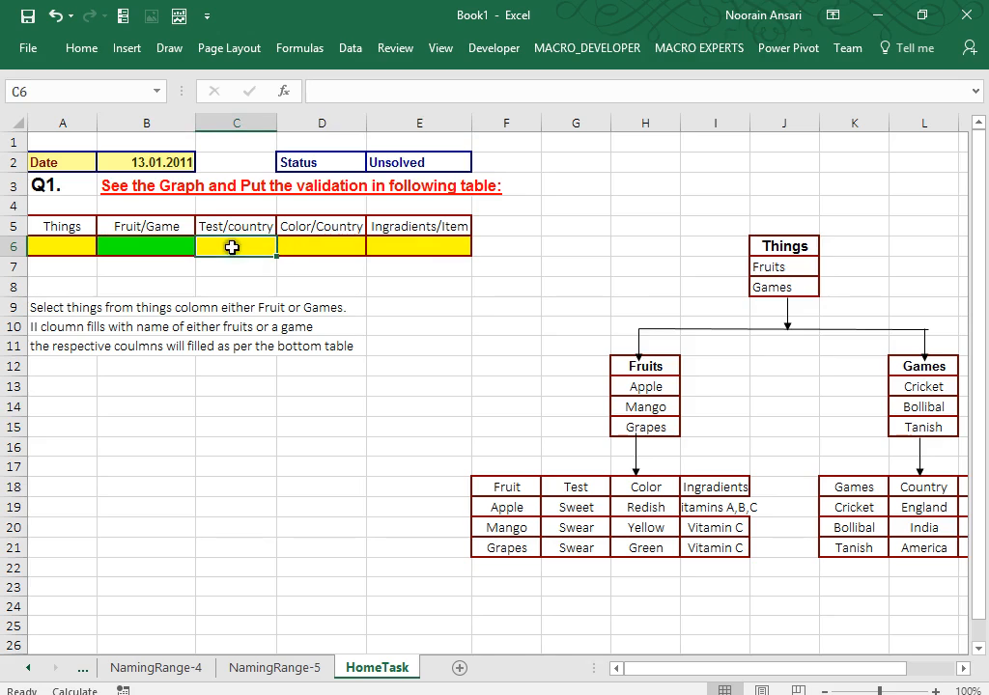
left_click_drag(230, 247, 415, 241)
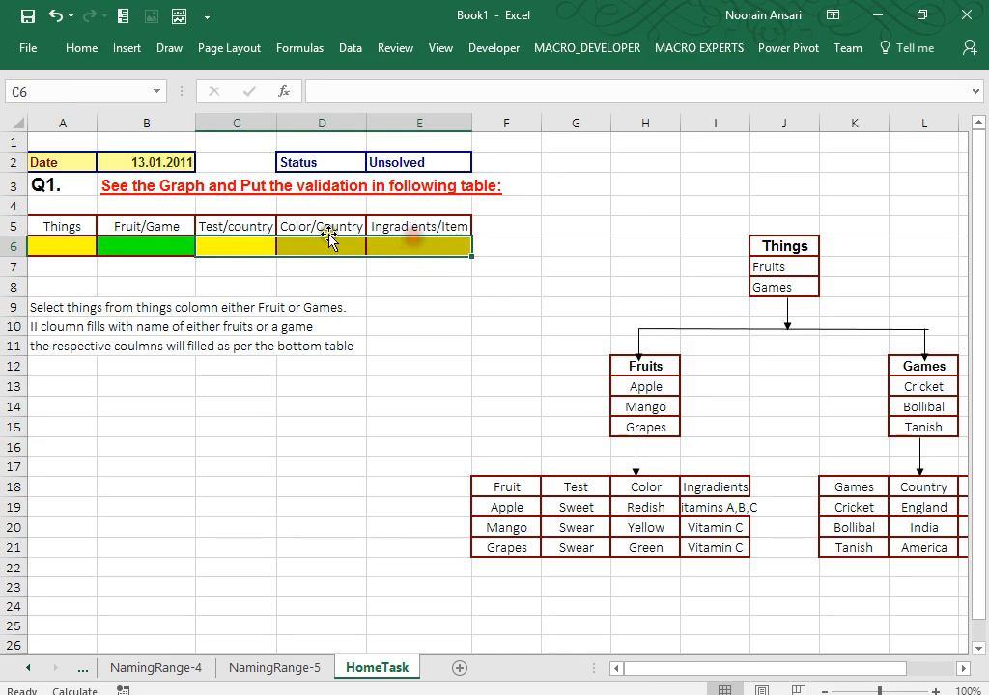
left_click(148, 241)
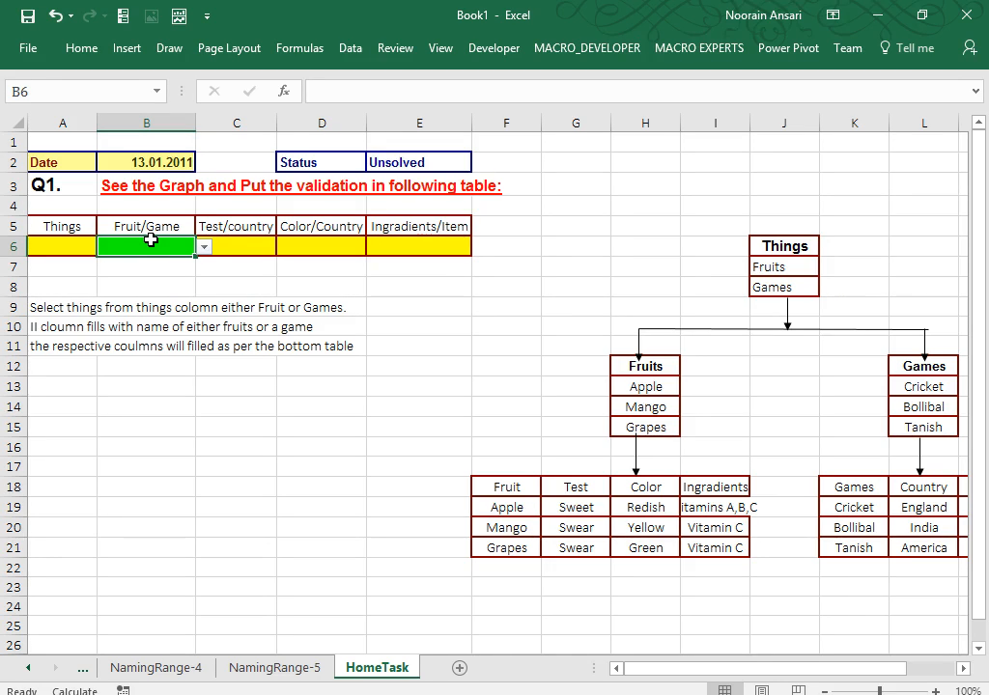
Open the full Save As dialog through File > Save As > This PC, then go to Desktop.
left_click(38, 51)
left_click(64, 232)
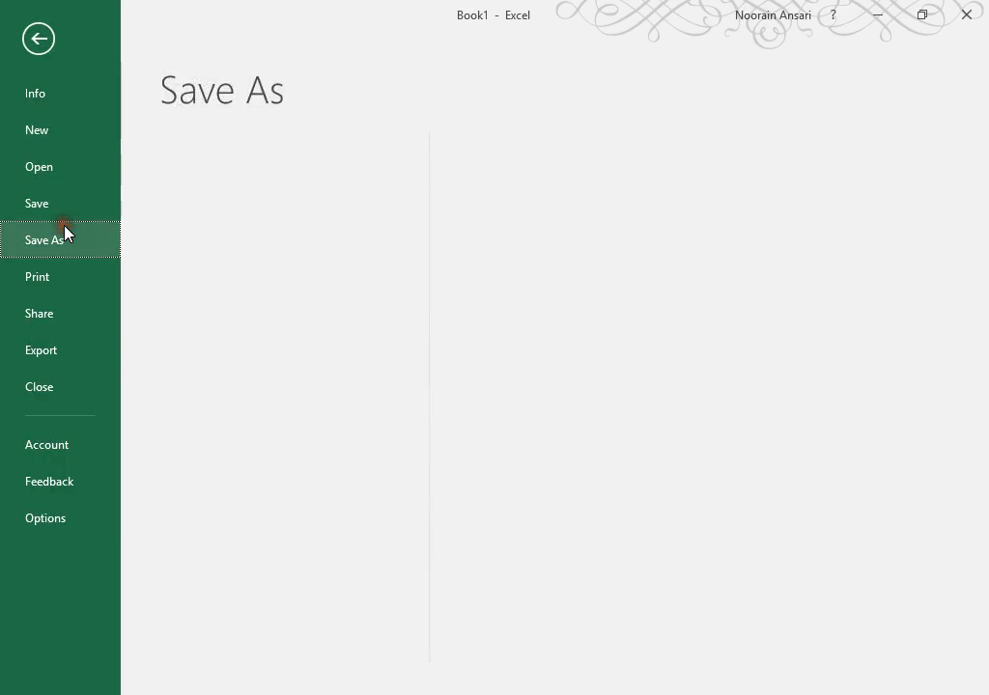
double_click(204, 277)
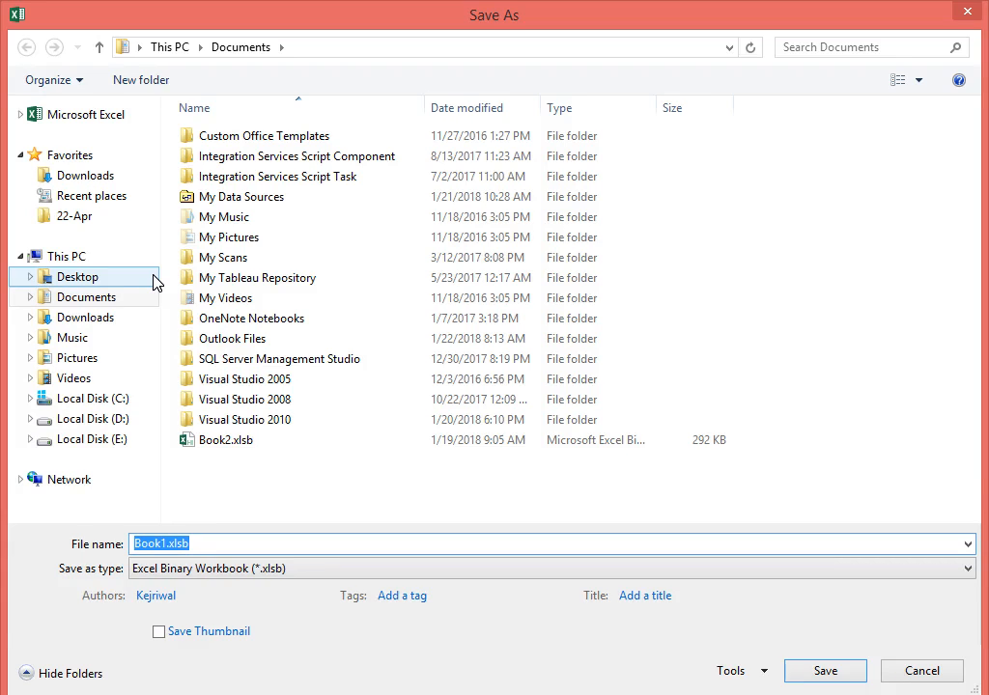
left_click(87, 285)
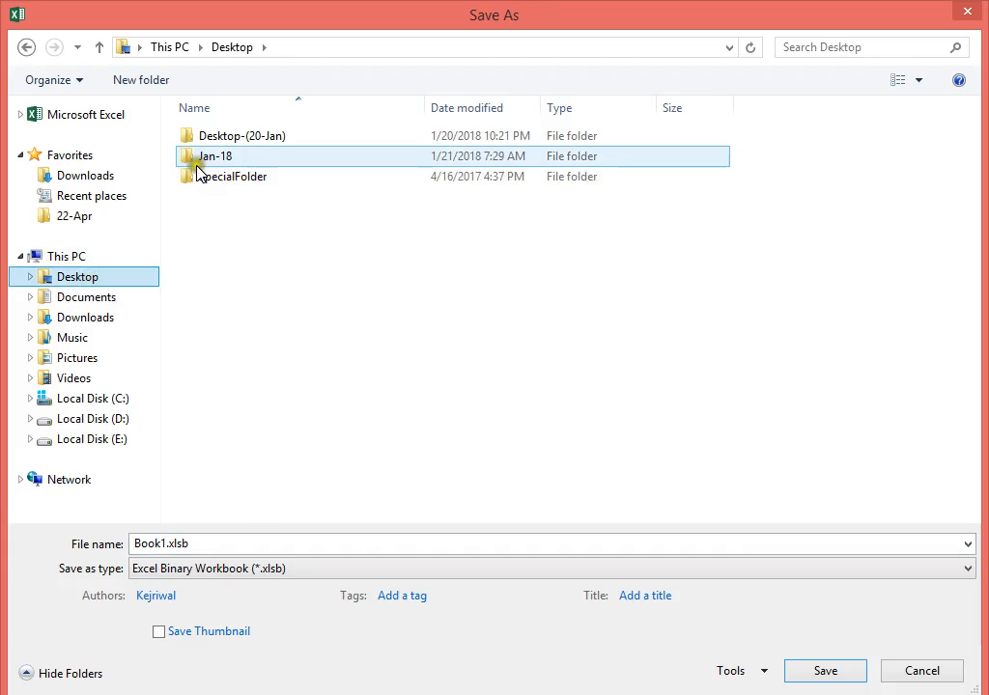
Navigate into Desktop-(20-Jan) > MIS & ANALYTICS GROUP > Jan.
double_click(254, 142)
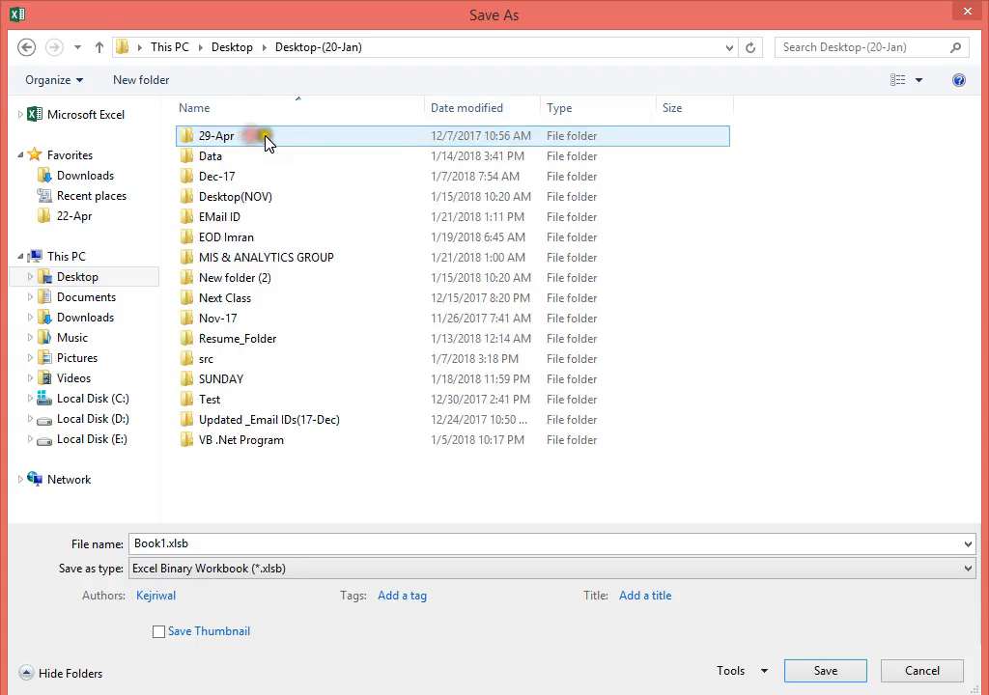
double_click(265, 256)
double_click(214, 140)
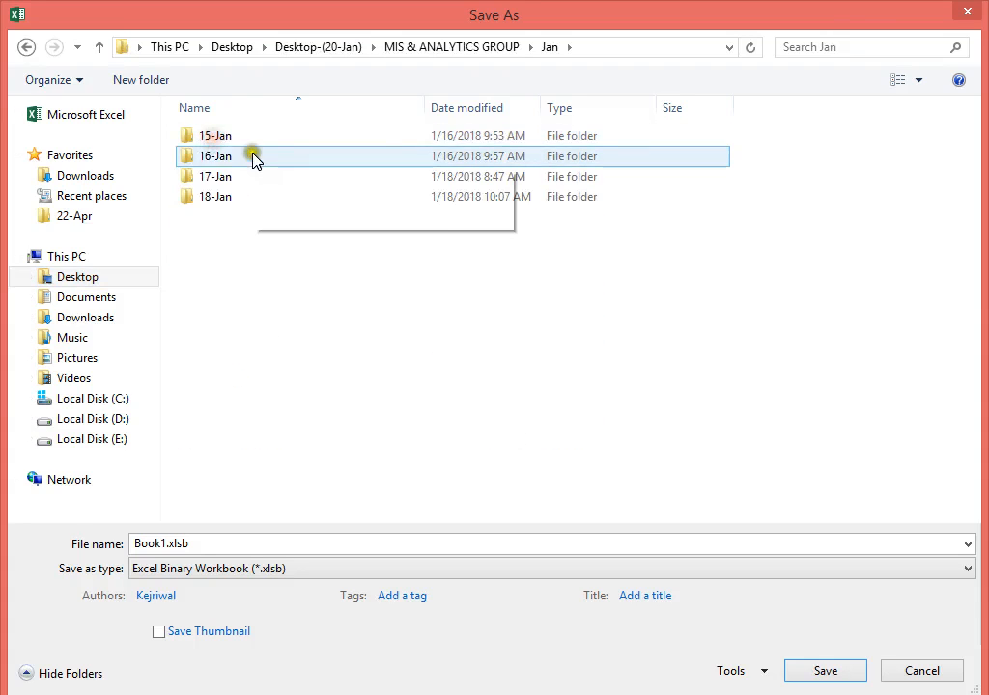
Create a new folder named 22-Jan inside Jan and open it.
right_click(188, 240)
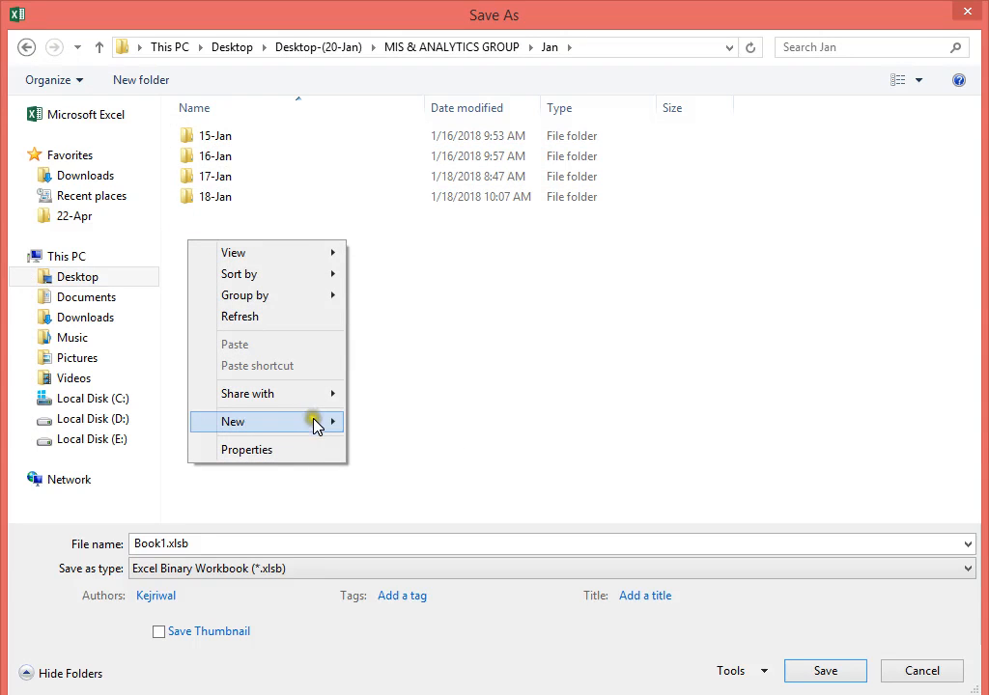
mouse_move(339, 422)
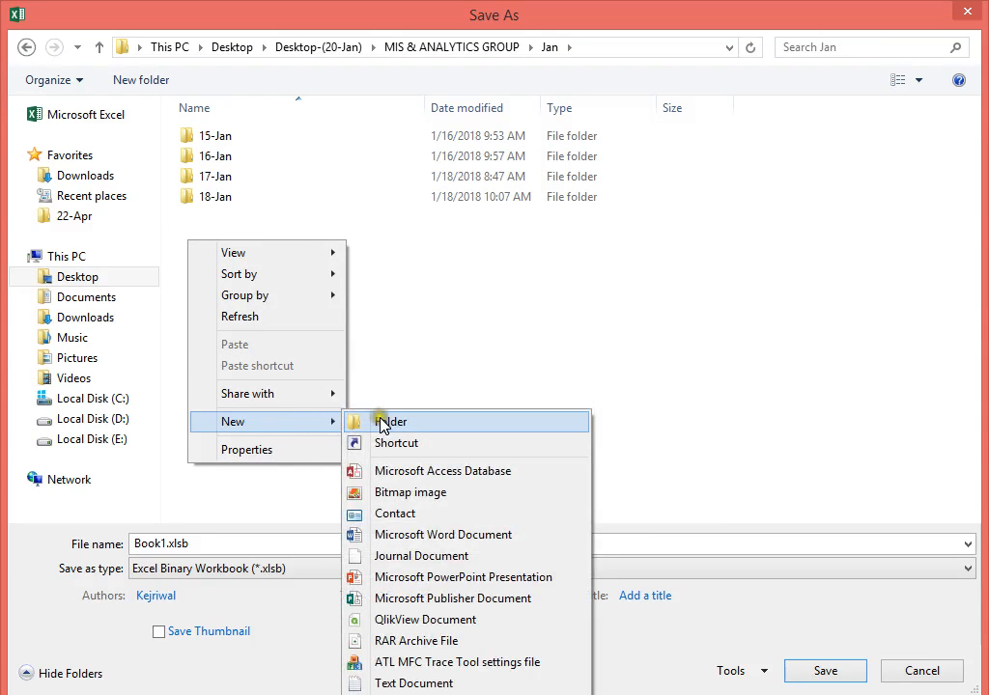
left_click(379, 360)
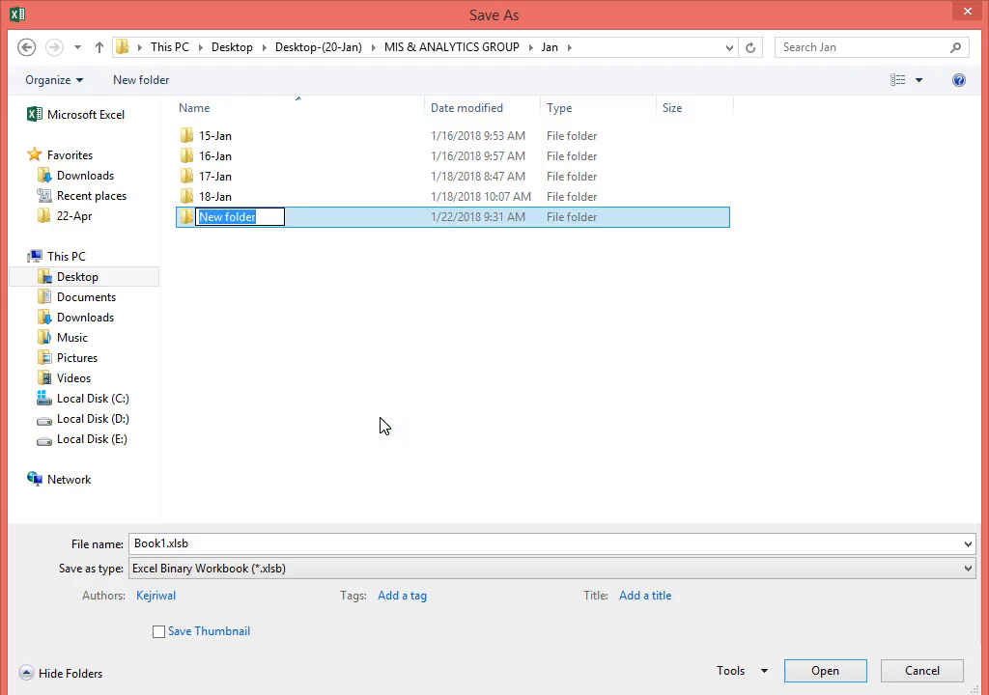
type("22-")
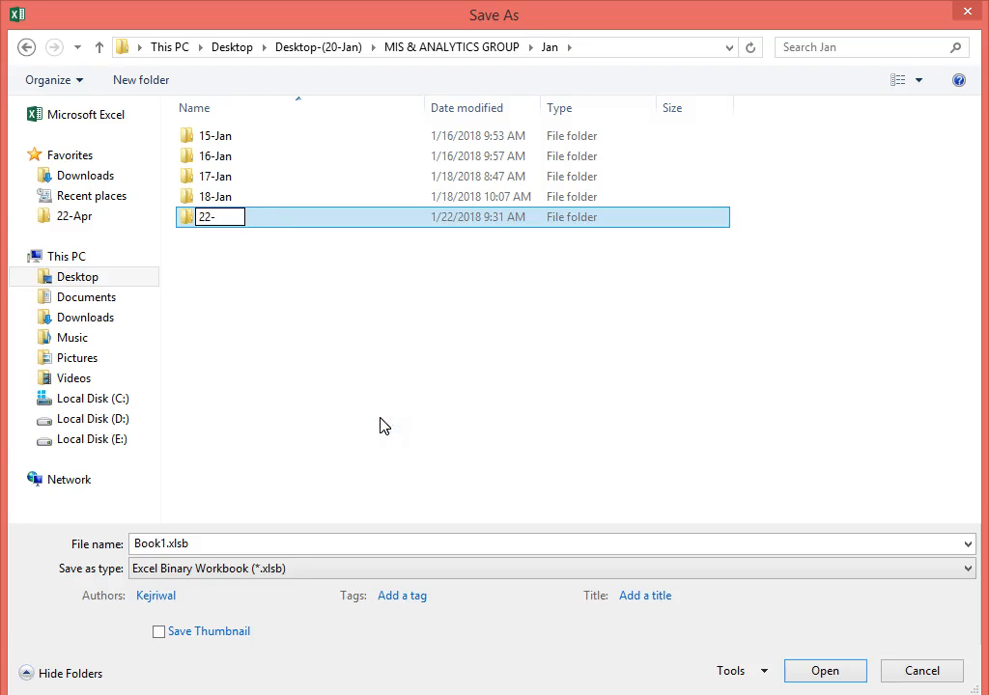
type("Jan")
left_click(187, 221)
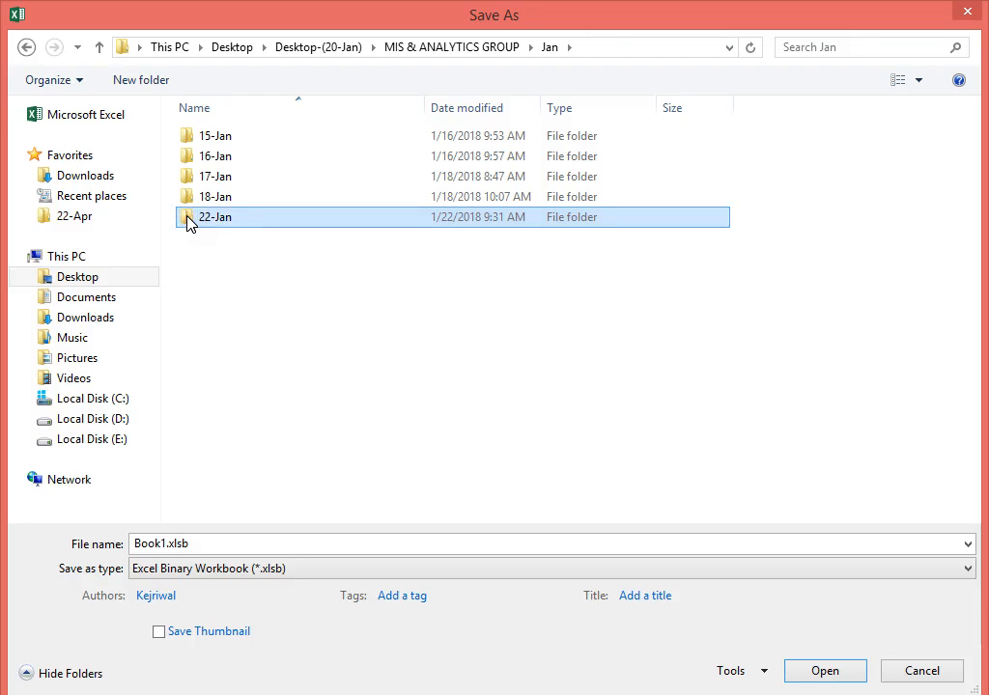
double_click(188, 221)
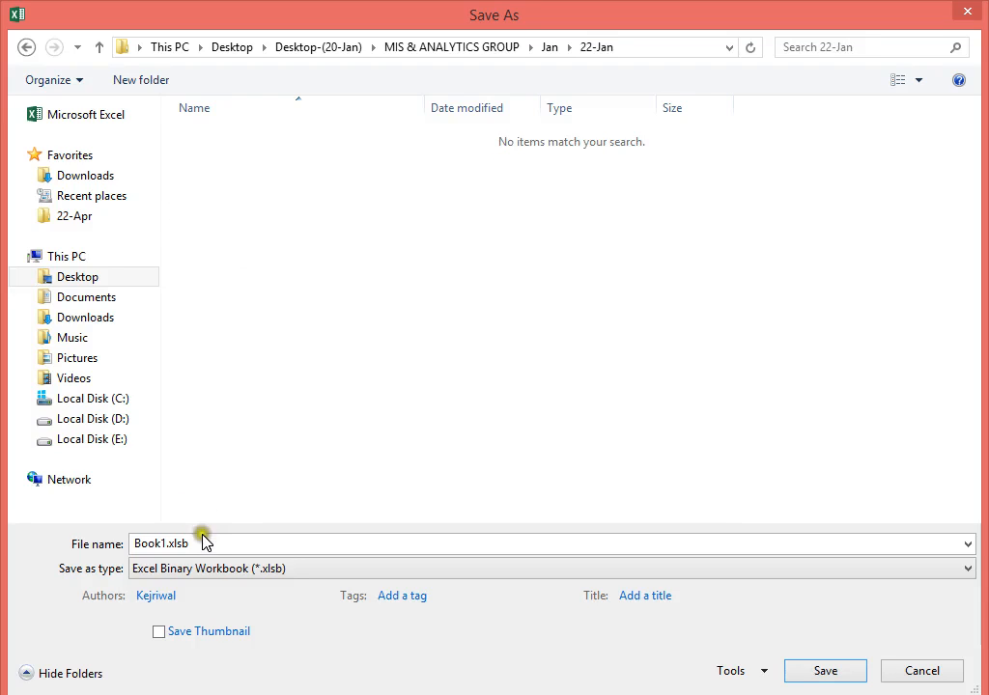
Save as an Excel Macro-Enabled Workbook named NamingRange(22-Jan) after a same-name error.
left_click(196, 570)
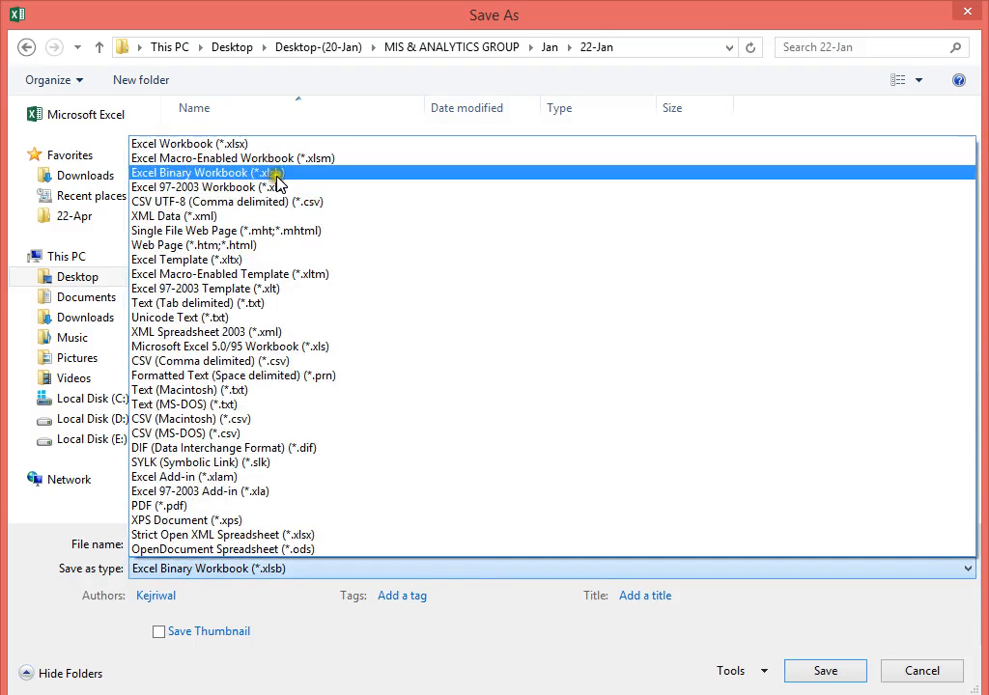
left_click(289, 166)
double_click(165, 543)
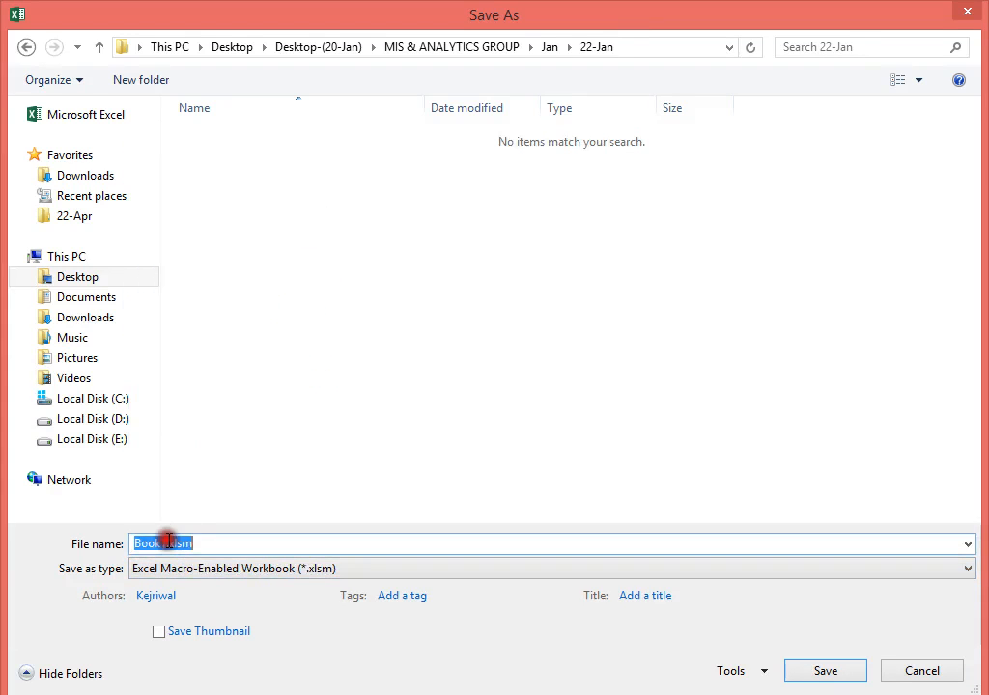
type("Nam")
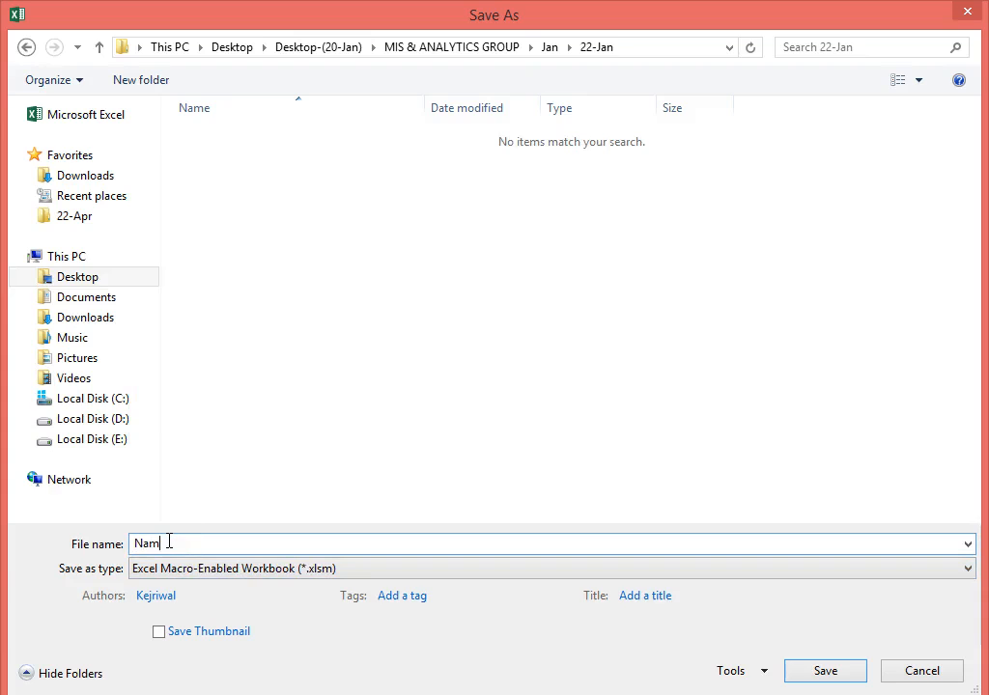
type("ingRange")
key("Return")
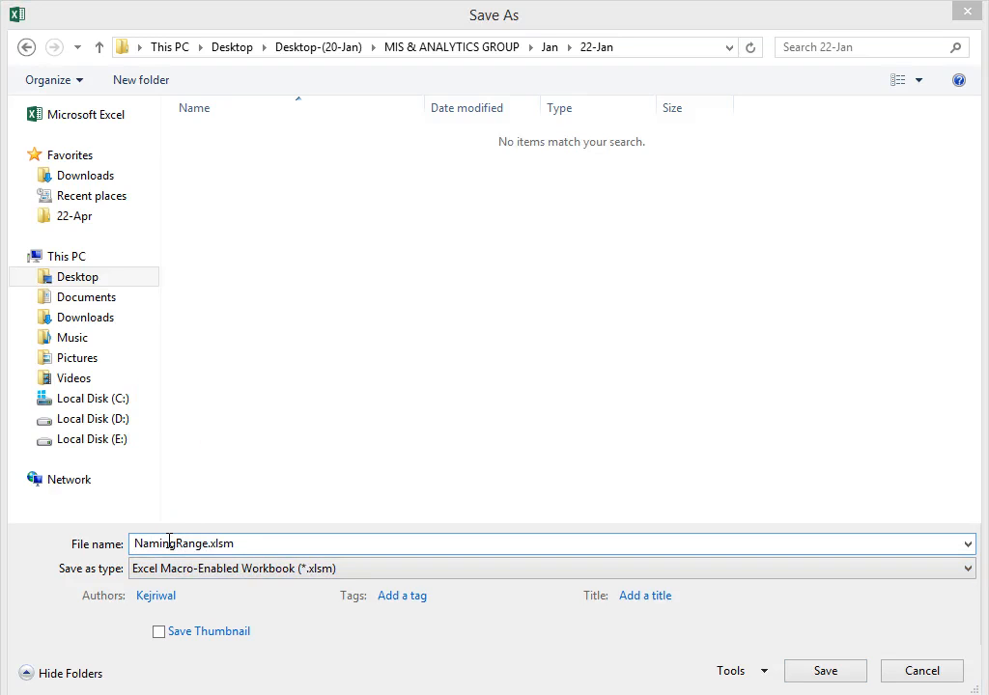
left_click(487, 423)
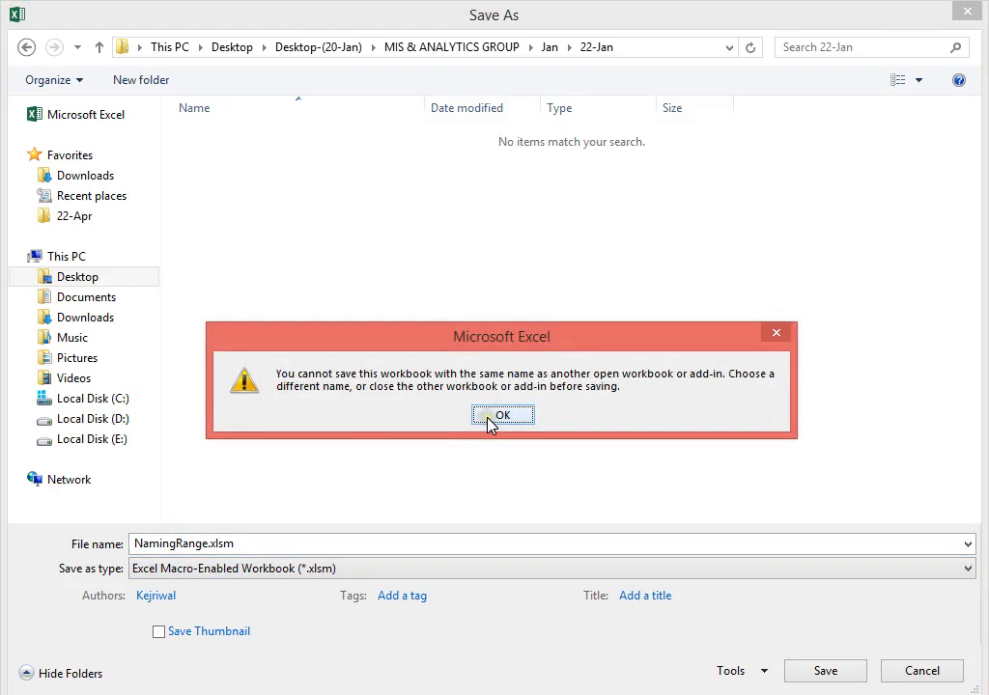
left_click(488, 417)
left_click(210, 542)
type("(")
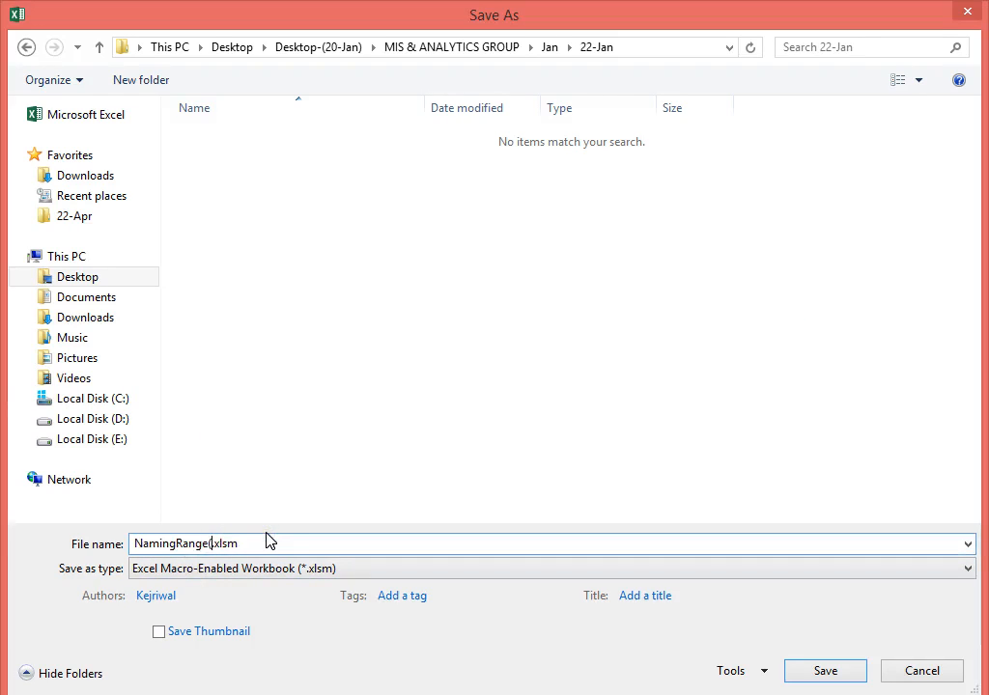
type("22-Jan")
type(")")
key("Return")
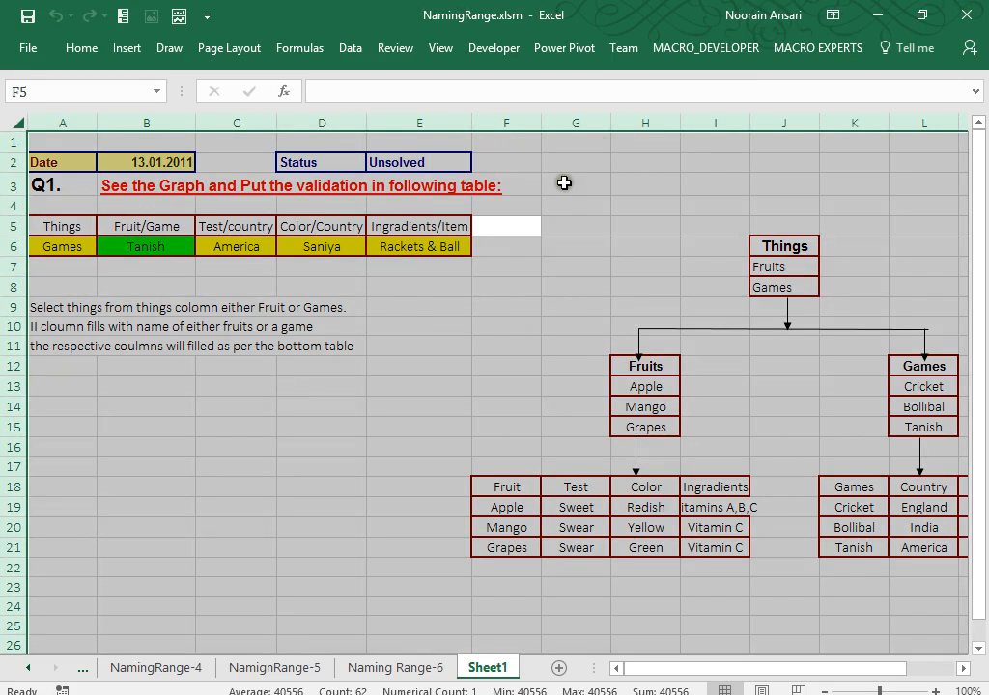
Close Excel without saving, then relaunch it through the Run prompt with 'excel'.
left_click(963, 17)
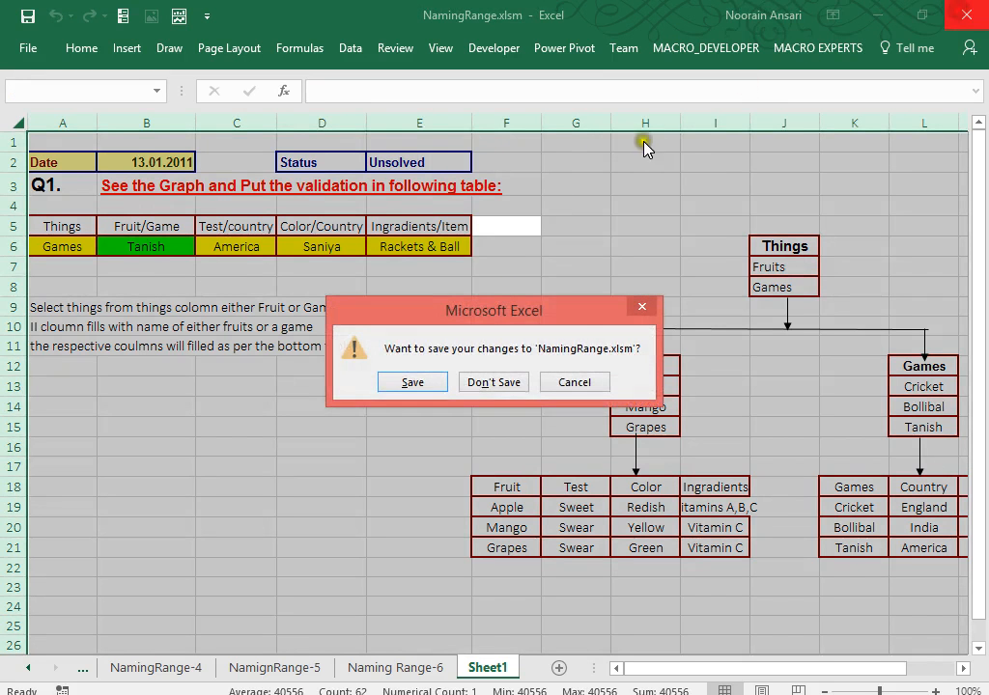
left_click(504, 381)
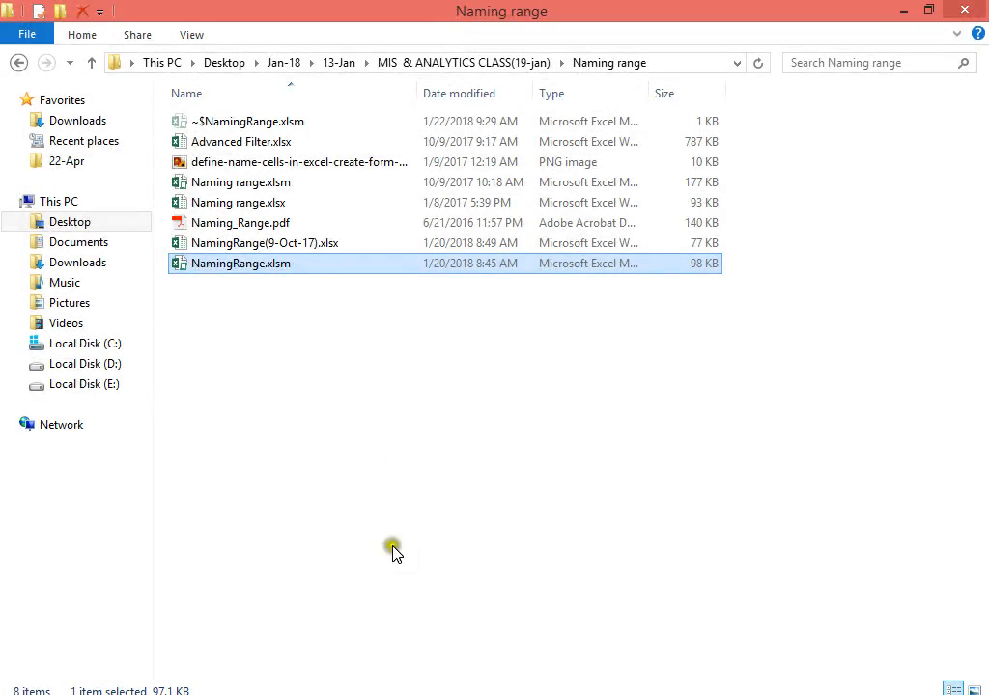
key("super+r")
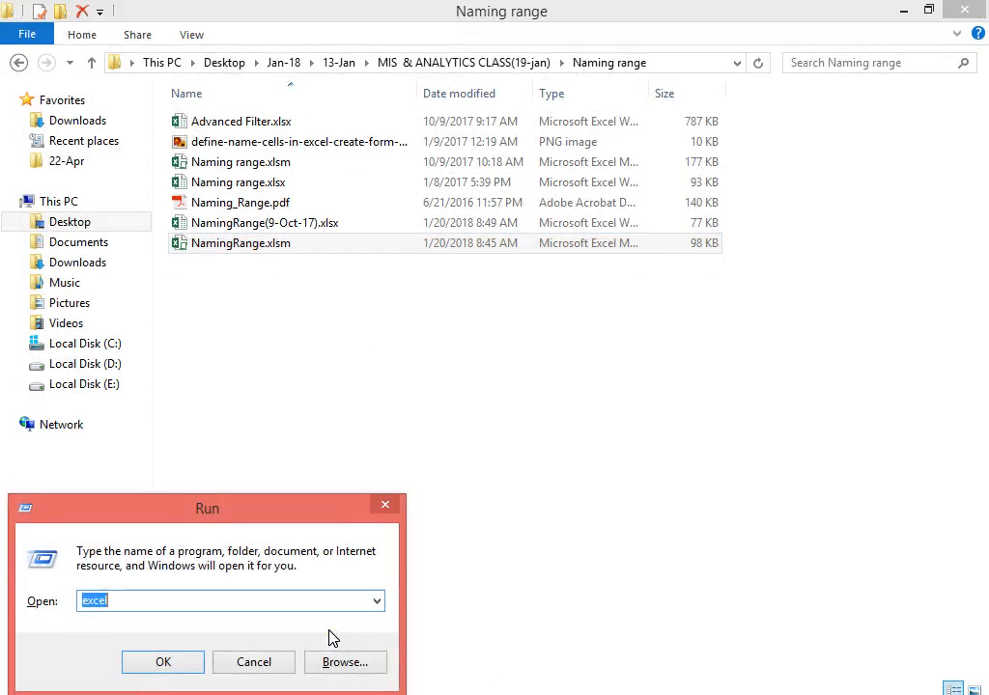
type("excel")
key("Return")
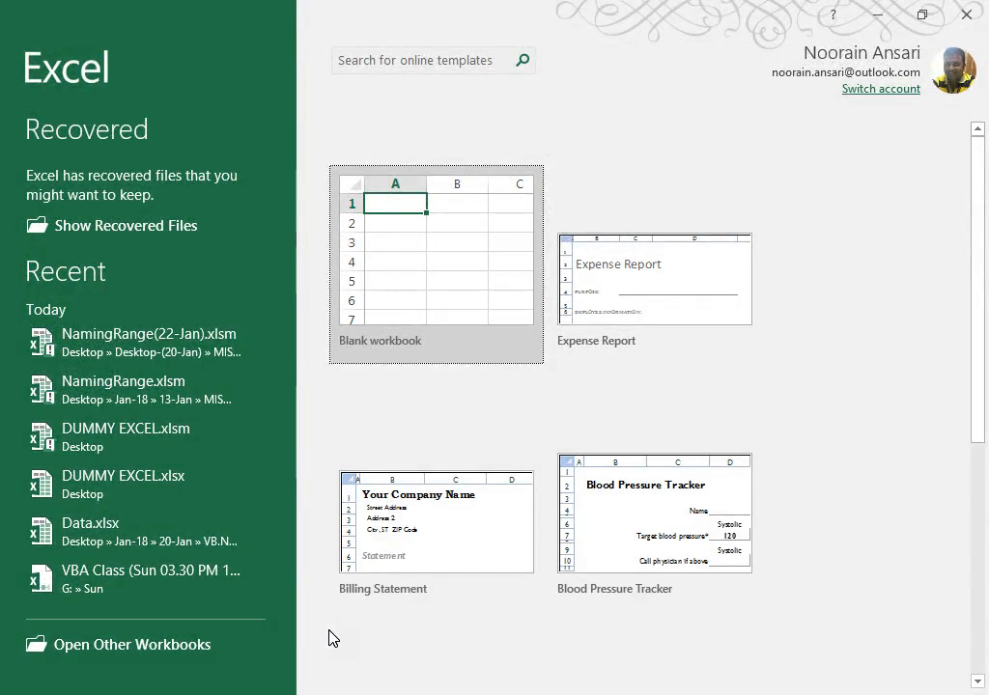
Start a blank workbook and dismiss Document Recovery, keeping the recovered files for later.
left_click(394, 207)
left_click(392, 207)
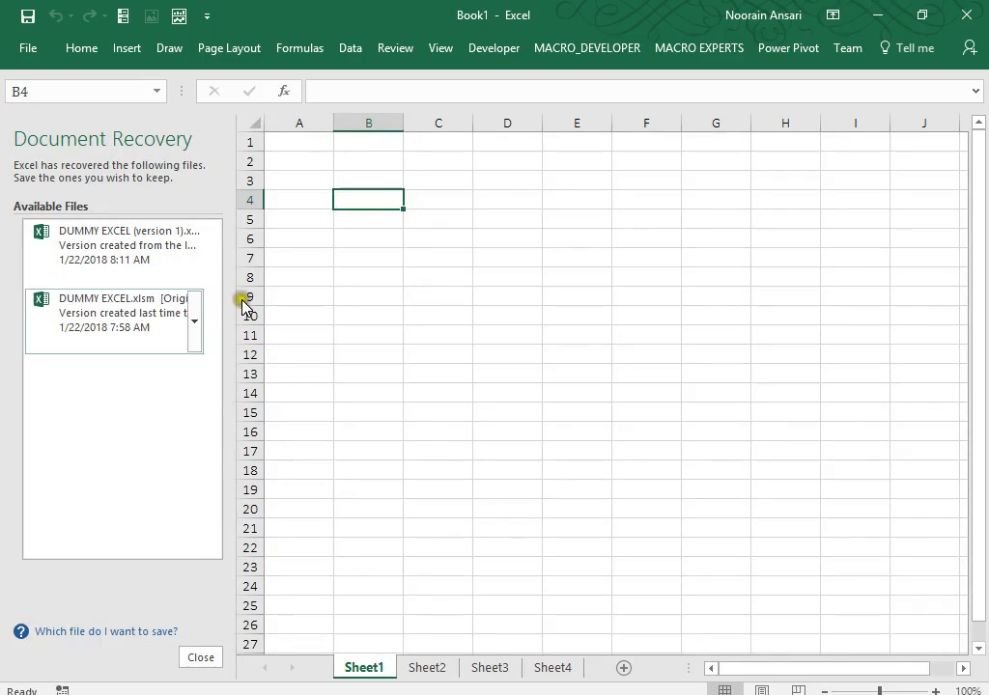
left_click(199, 658)
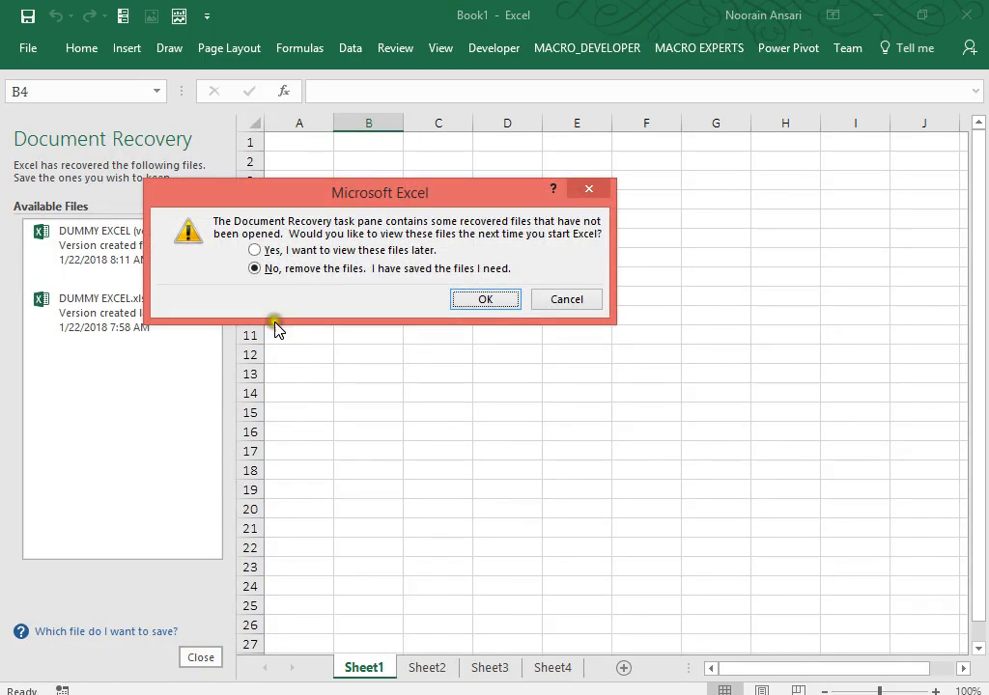
left_click(255, 250)
left_click(501, 301)
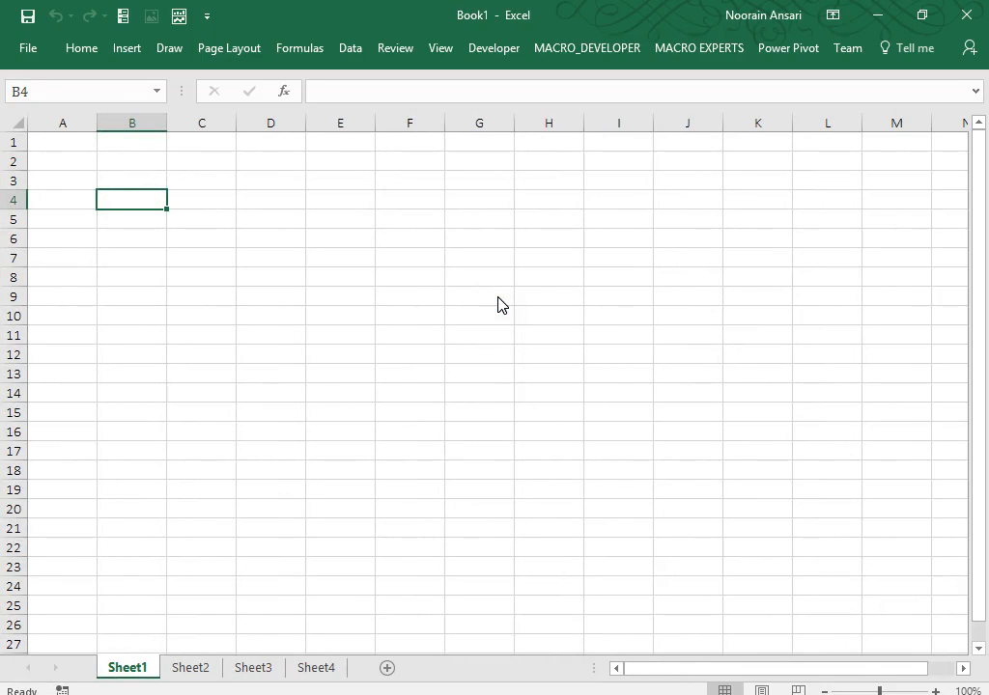
Merge & Center cells D1:J3 and type the heading FORMAT CELL.
right_click(298, 173)
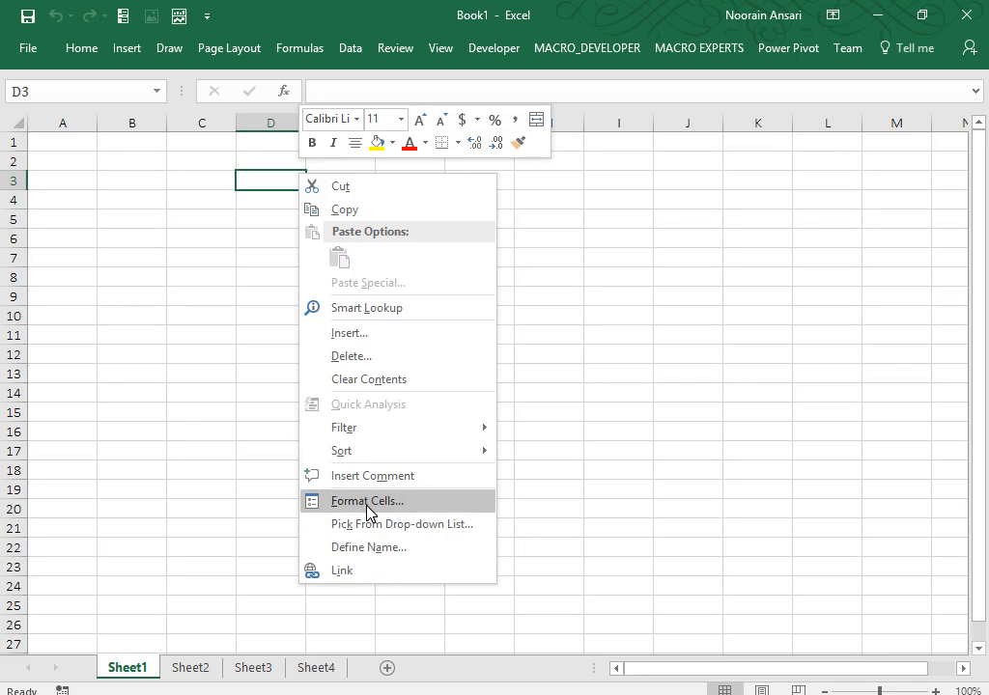
left_click(611, 331)
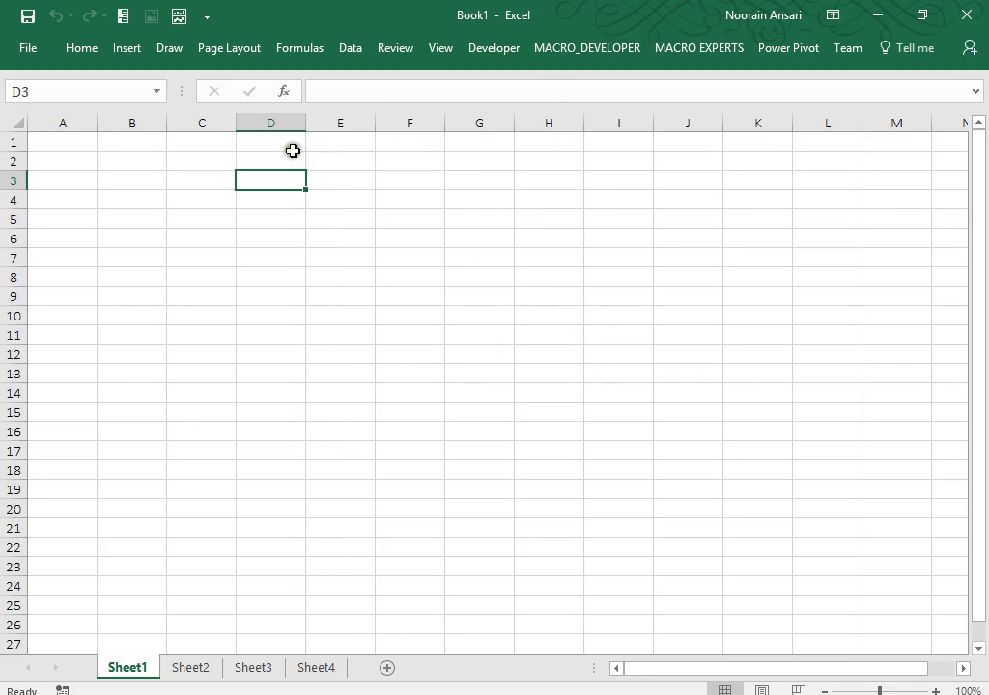
left_click_drag(292, 150, 693, 187)
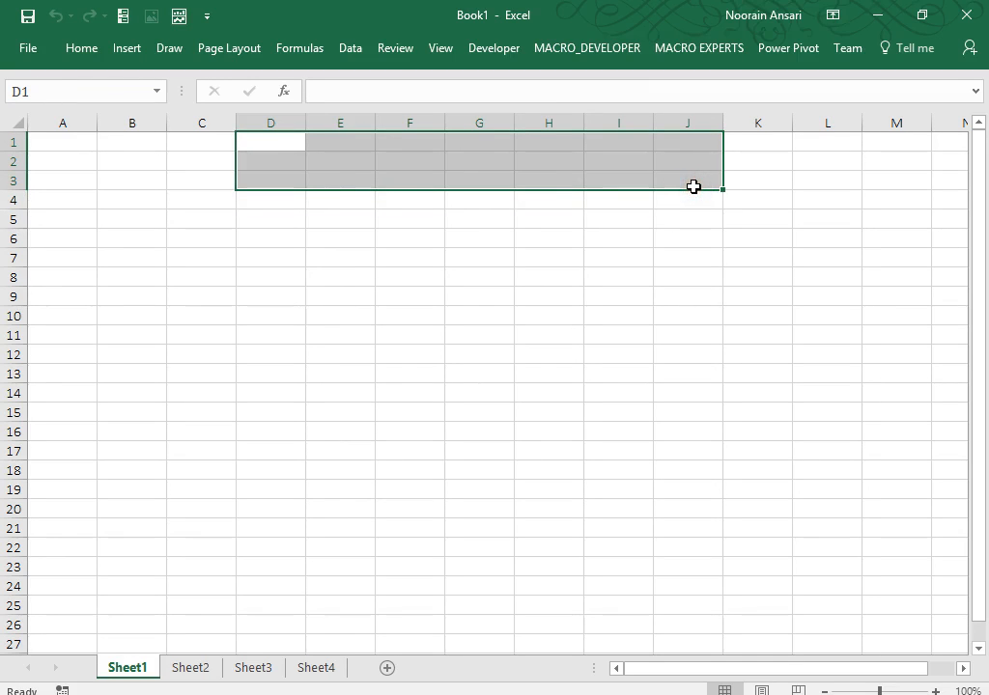
left_click(85, 47)
left_click(415, 116)
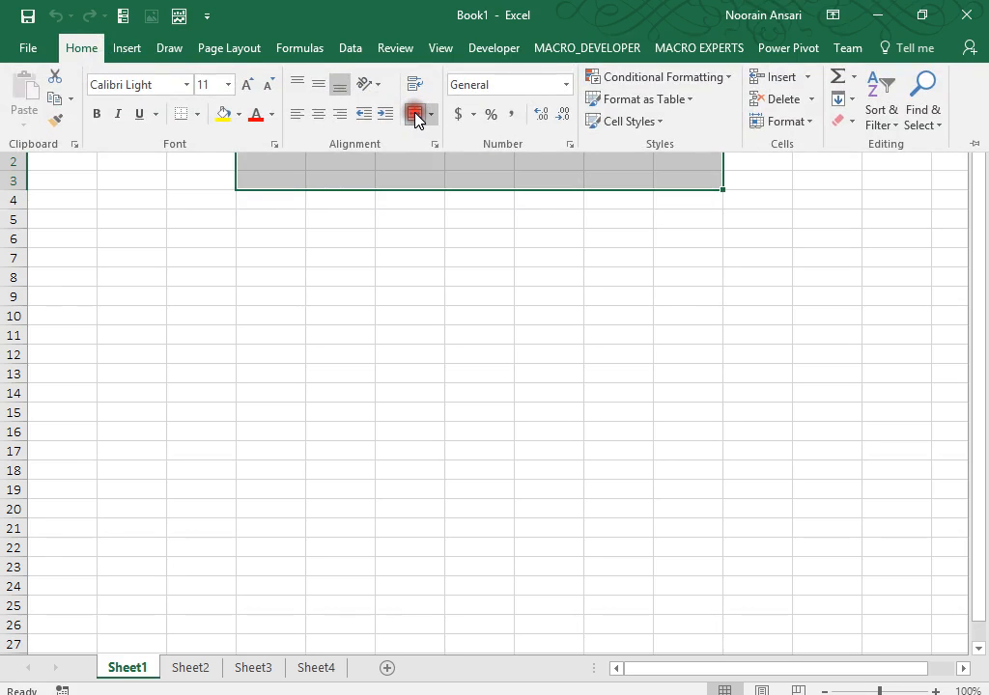
type("FORM")
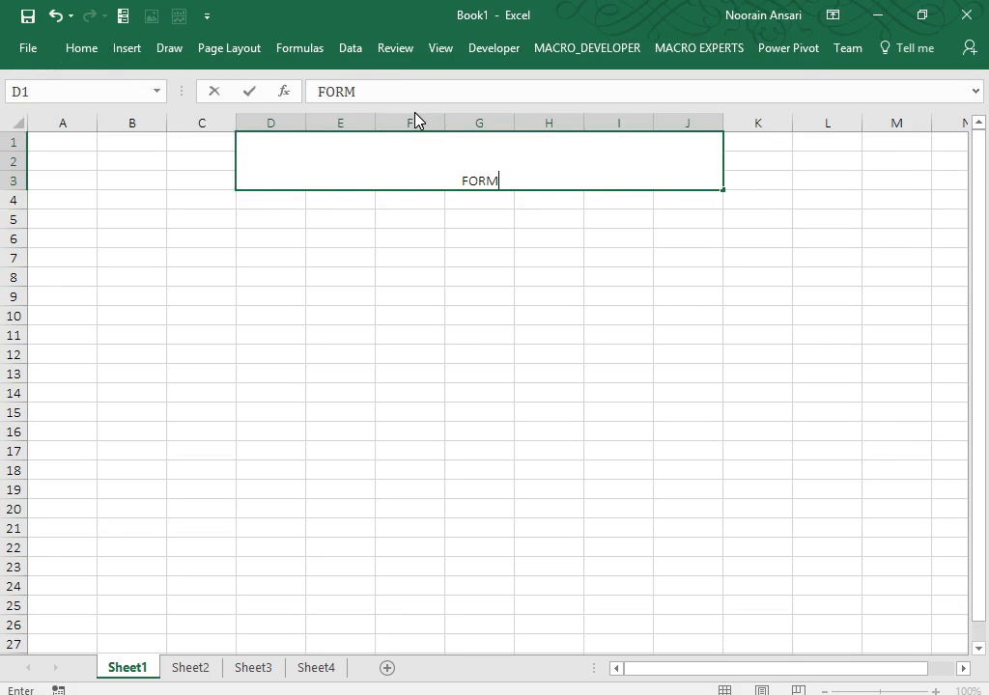
type("AT CELL")
key("Return")
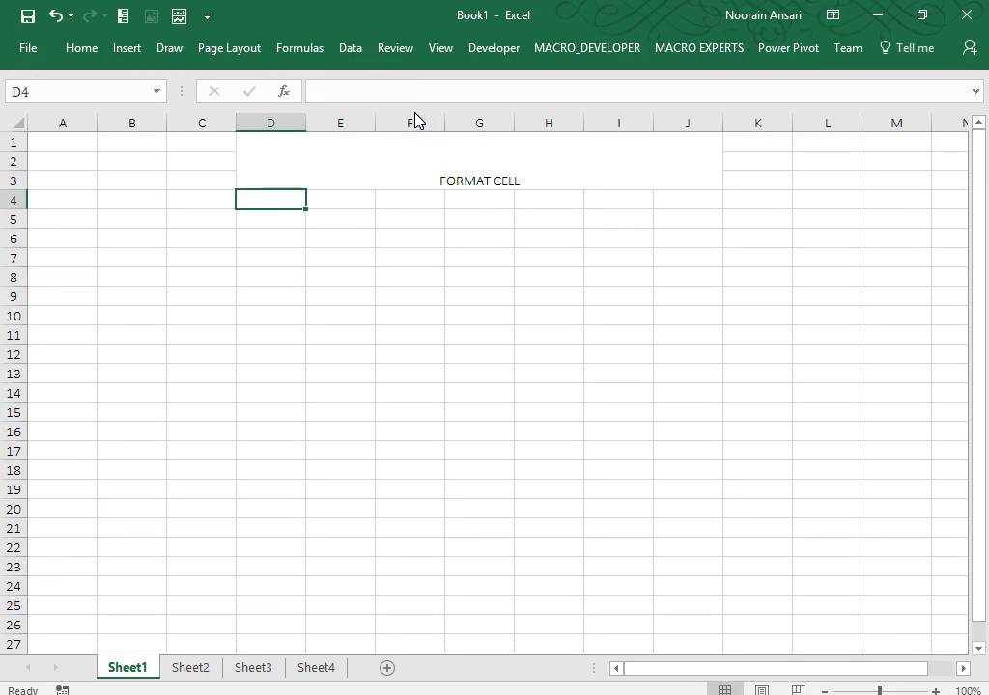
key("Up")
left_click(85, 48)
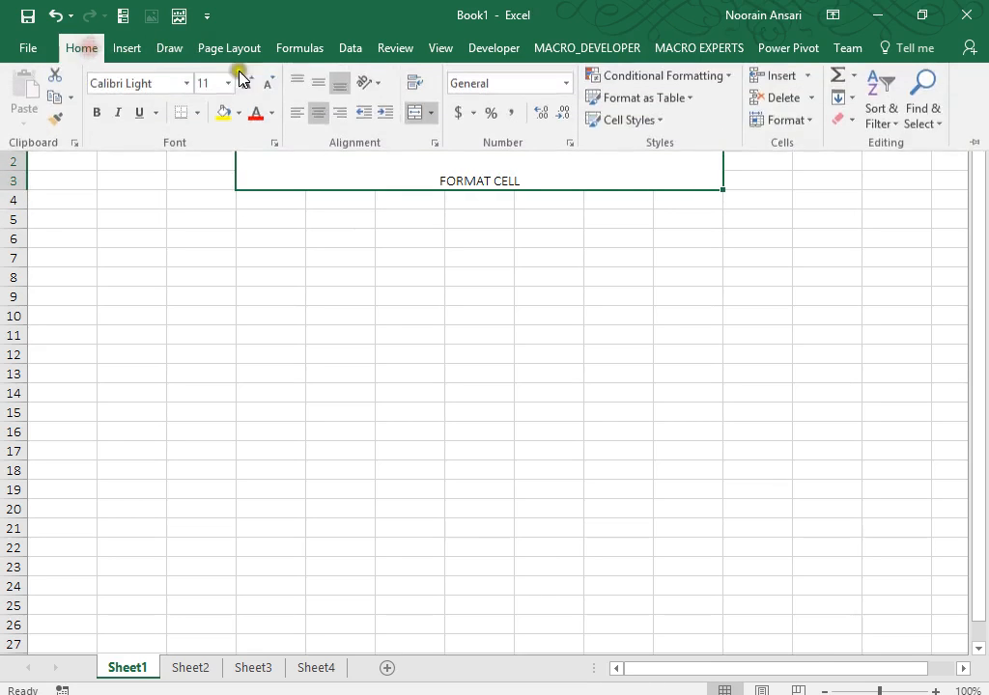
Middle-align the merged heading and apply the Title cell style.
left_click(316, 85)
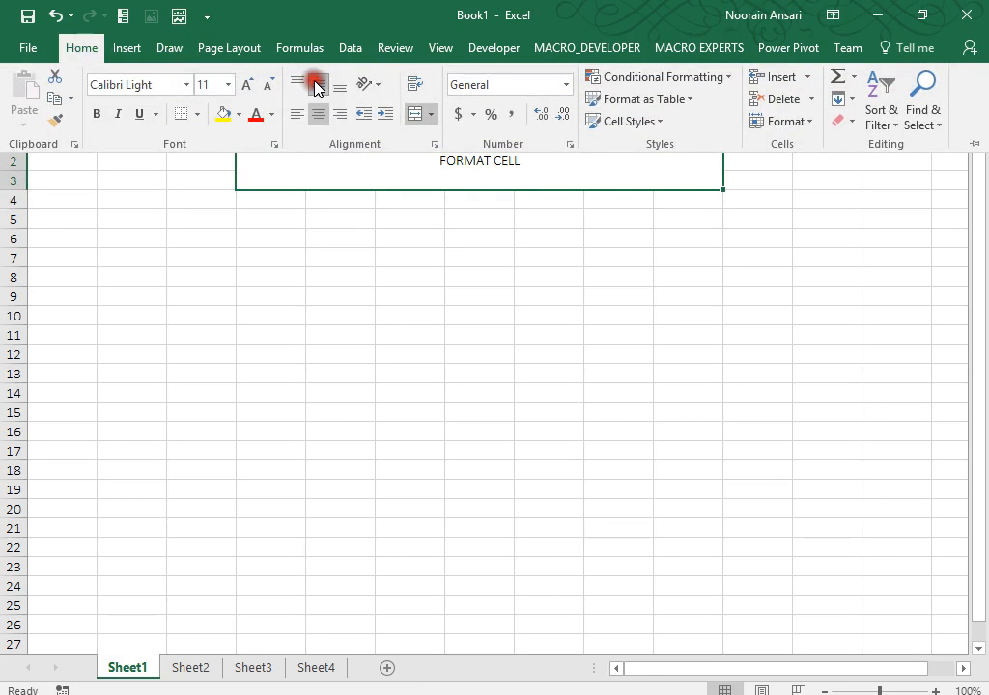
left_click(637, 124)
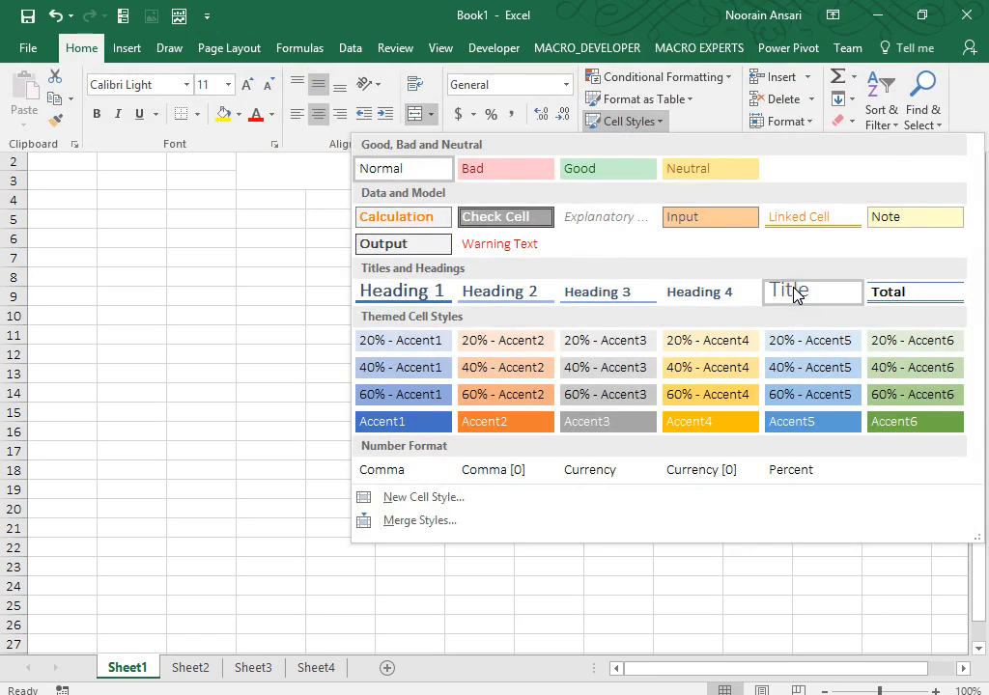
left_click(793, 290)
Edit the heading to read 'FORMAT CELL (CTRL+1)', with a space before the bracket.
key("F2")
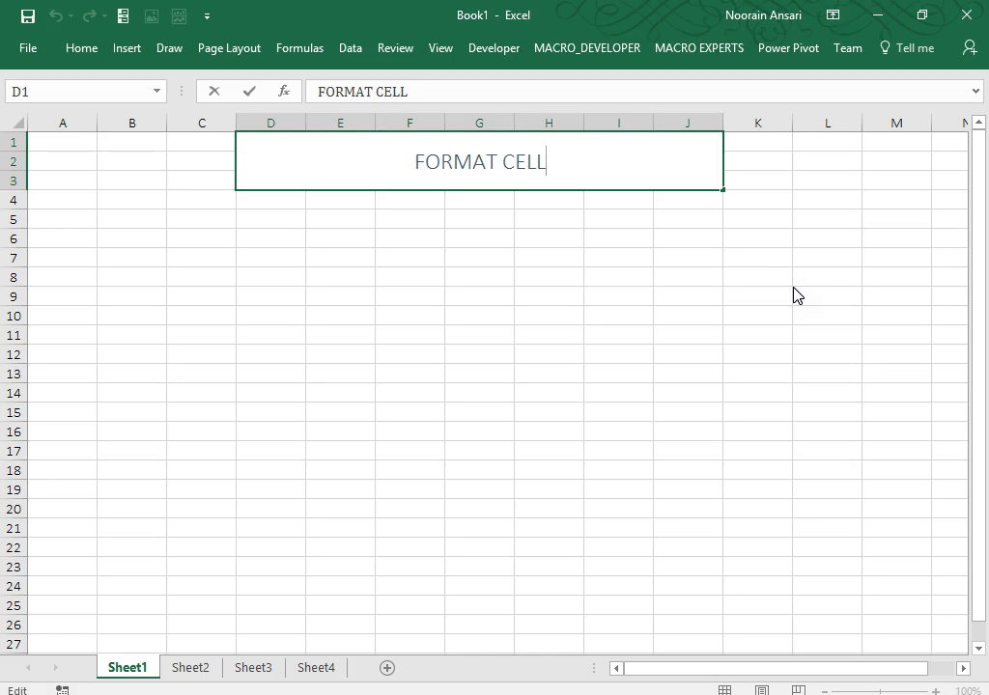
type("(CTR")
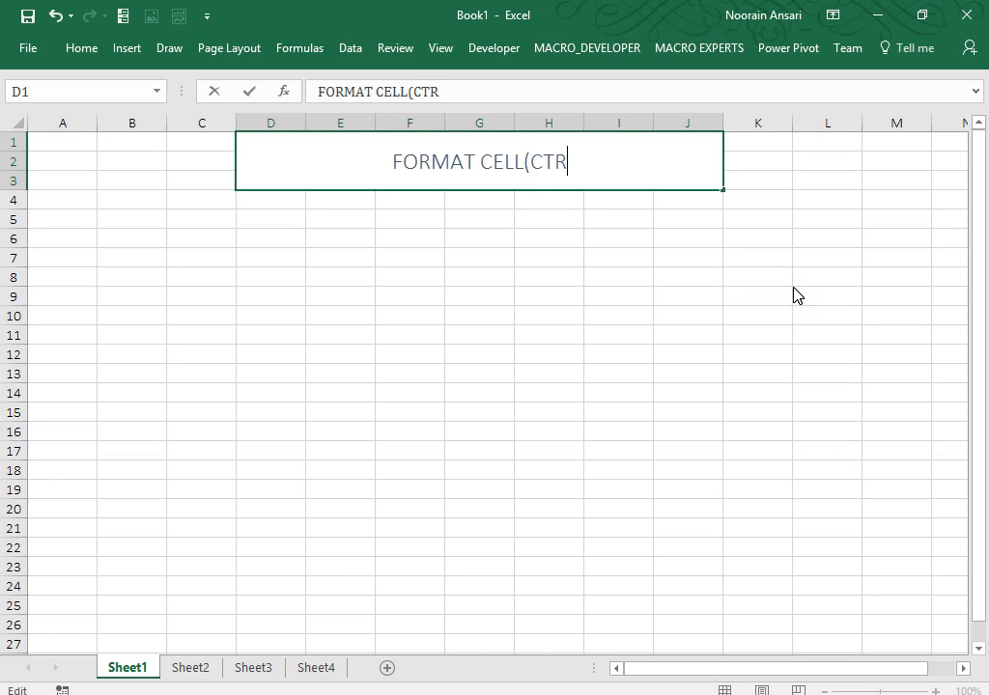
type("L+1")
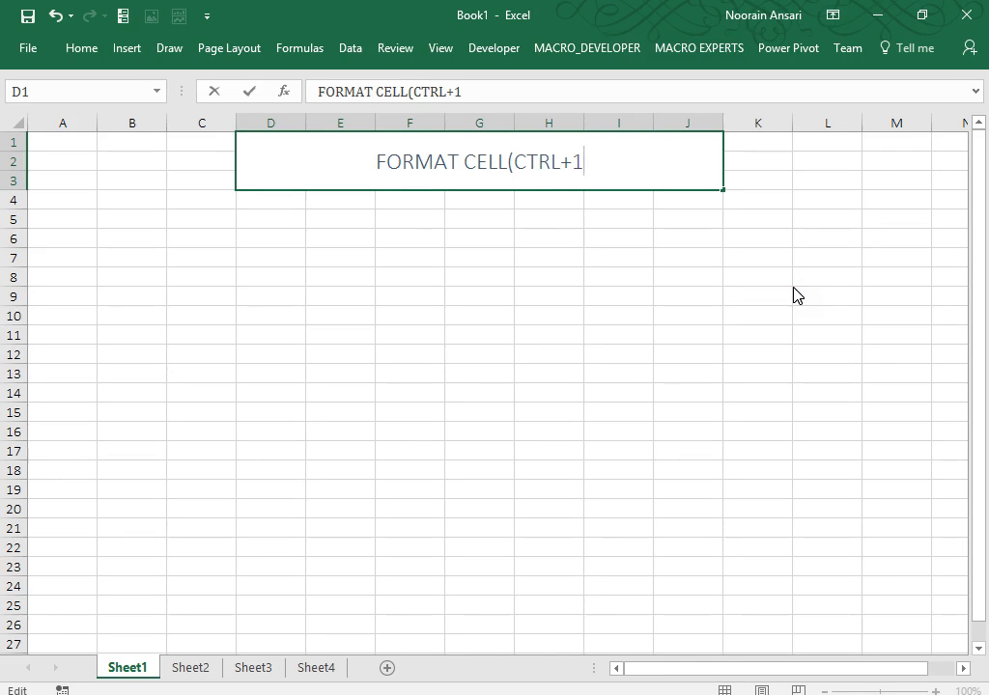
type(")")
key("Return")
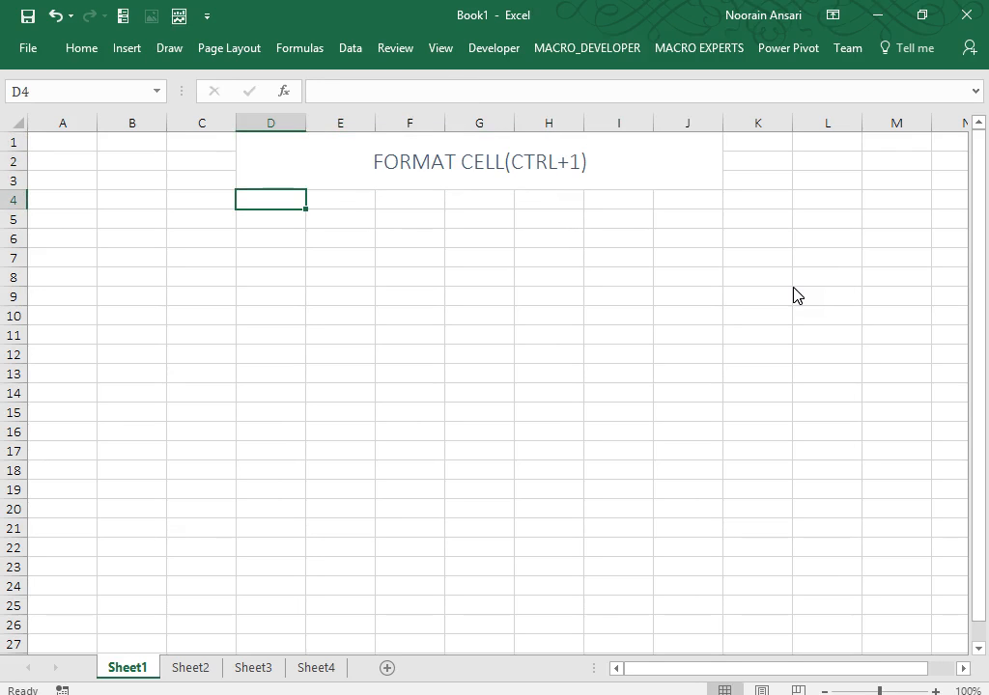
left_click(565, 194)
left_click(511, 162)
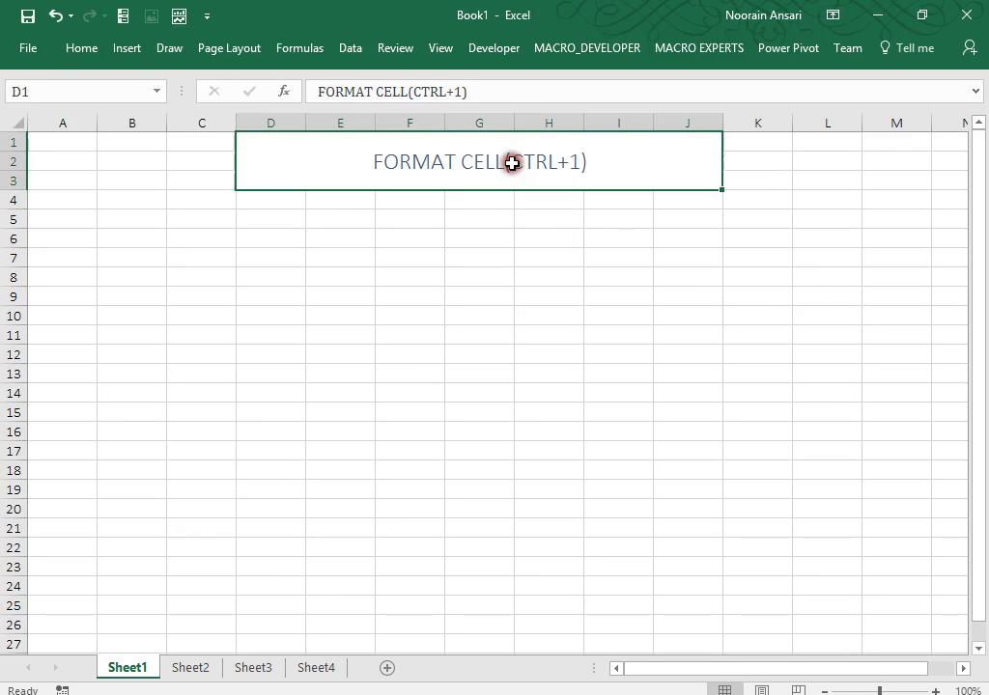
left_click(409, 90)
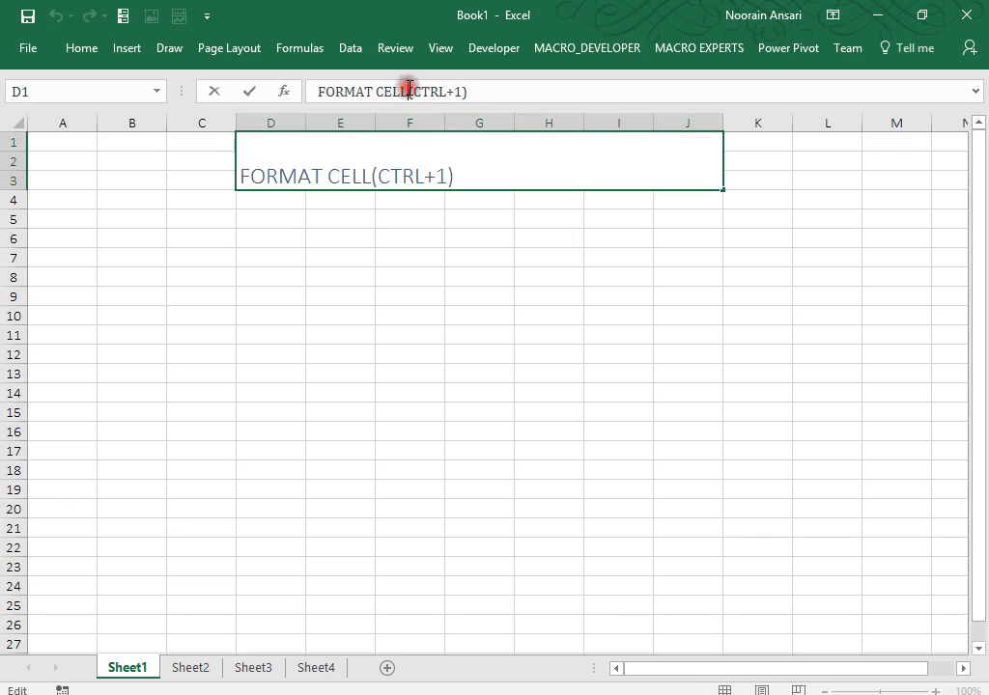
key("Return")
key("Up")
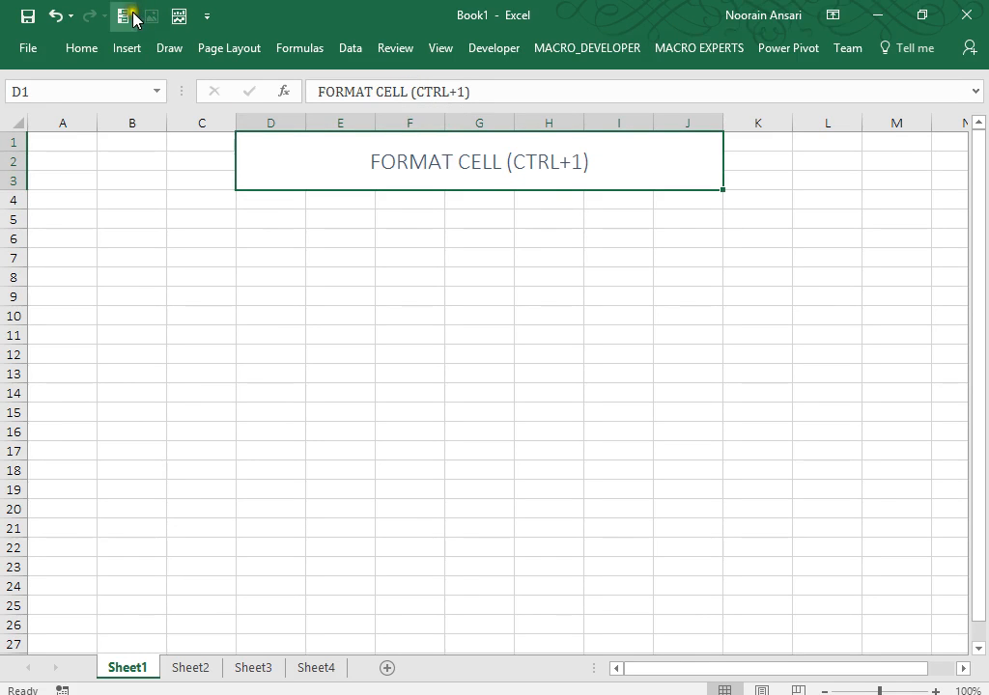
Fill the merged heading cell with yellow.
left_click(84, 48)
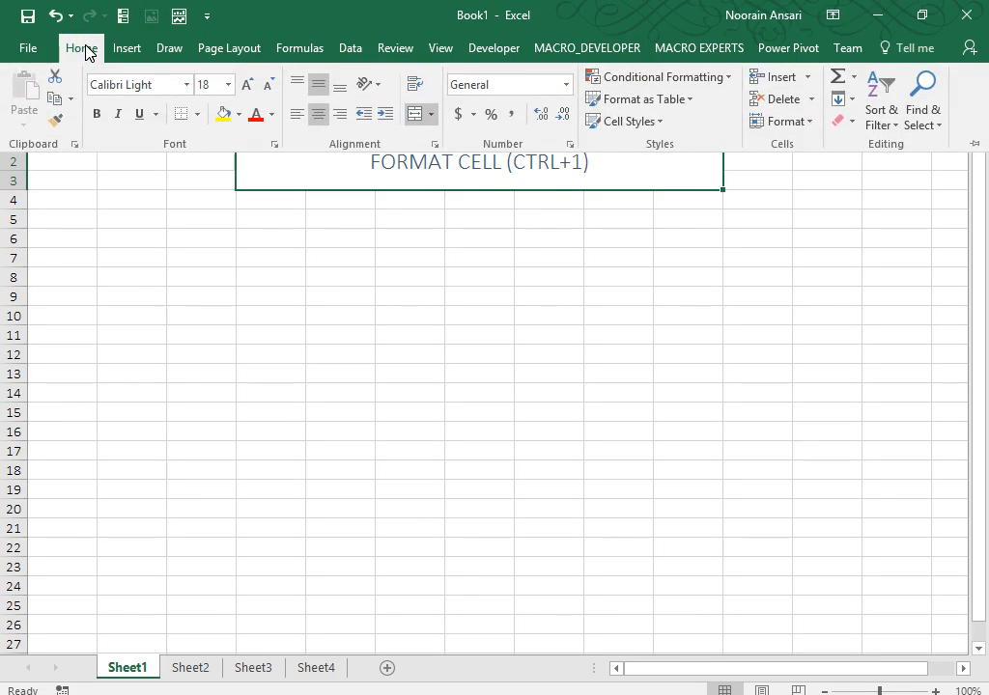
left_click(222, 114)
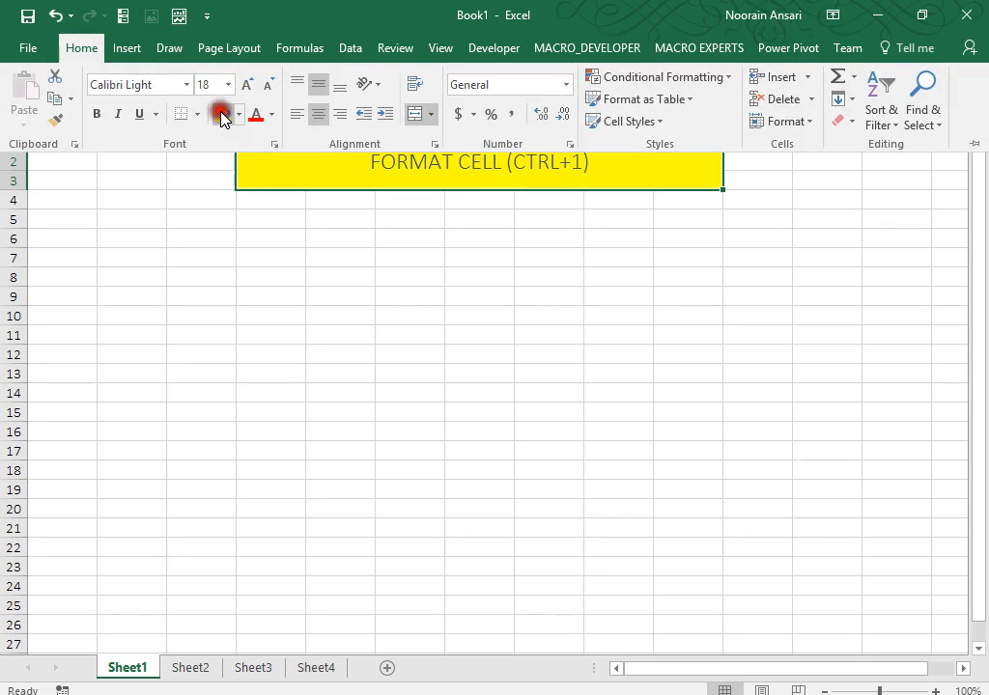
left_click(379, 311)
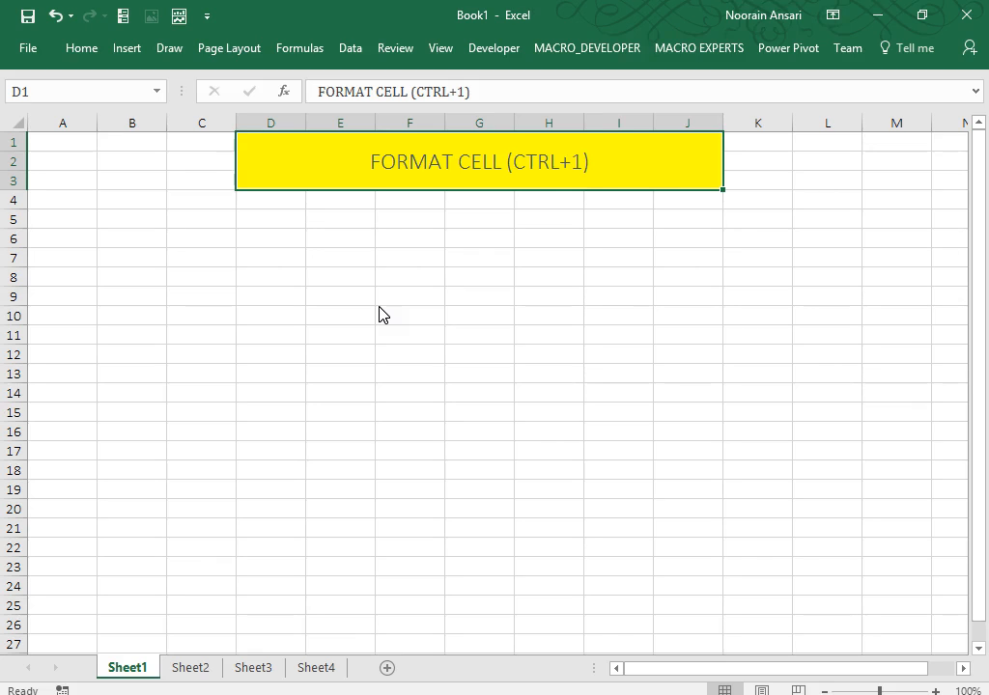
left_click(295, 289)
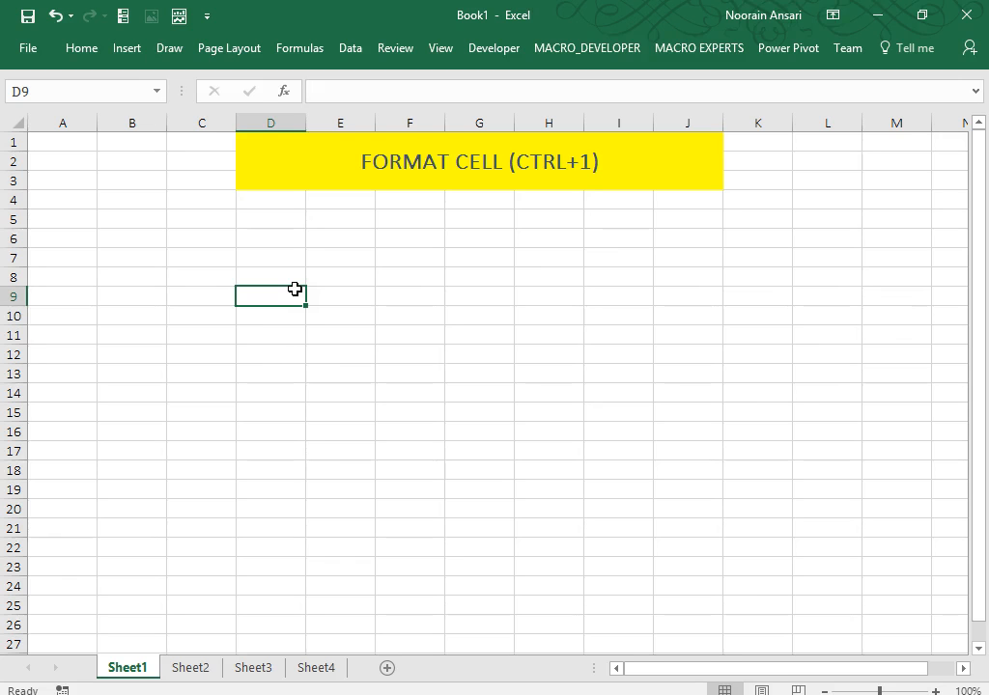
Add a thick outside border around the yellow heading, then select D5:H5.
left_click(260, 165)
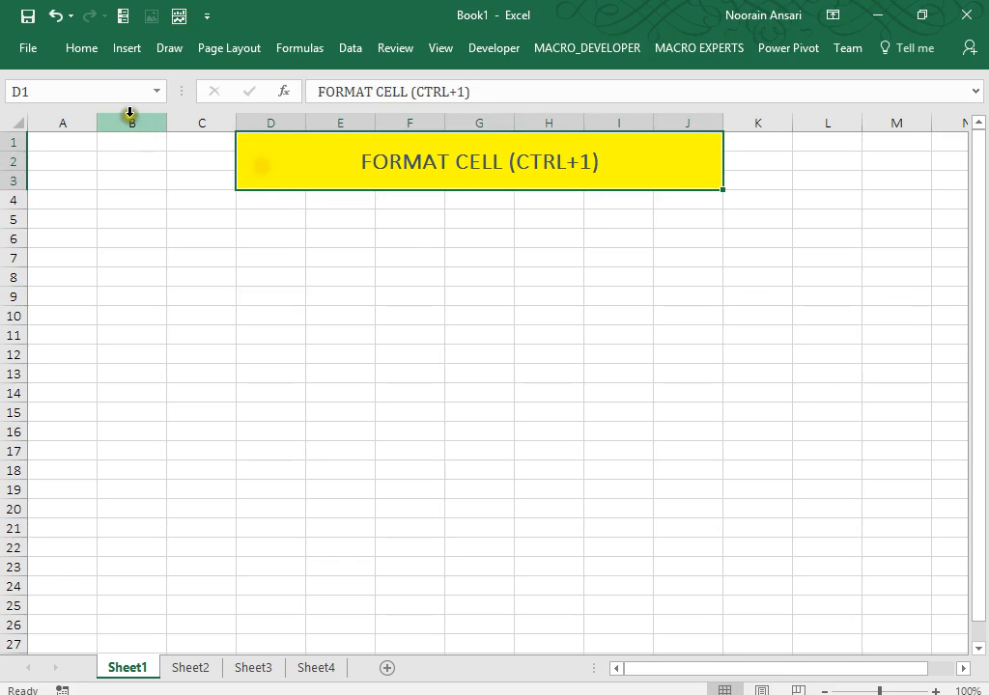
left_click(81, 48)
left_click(200, 115)
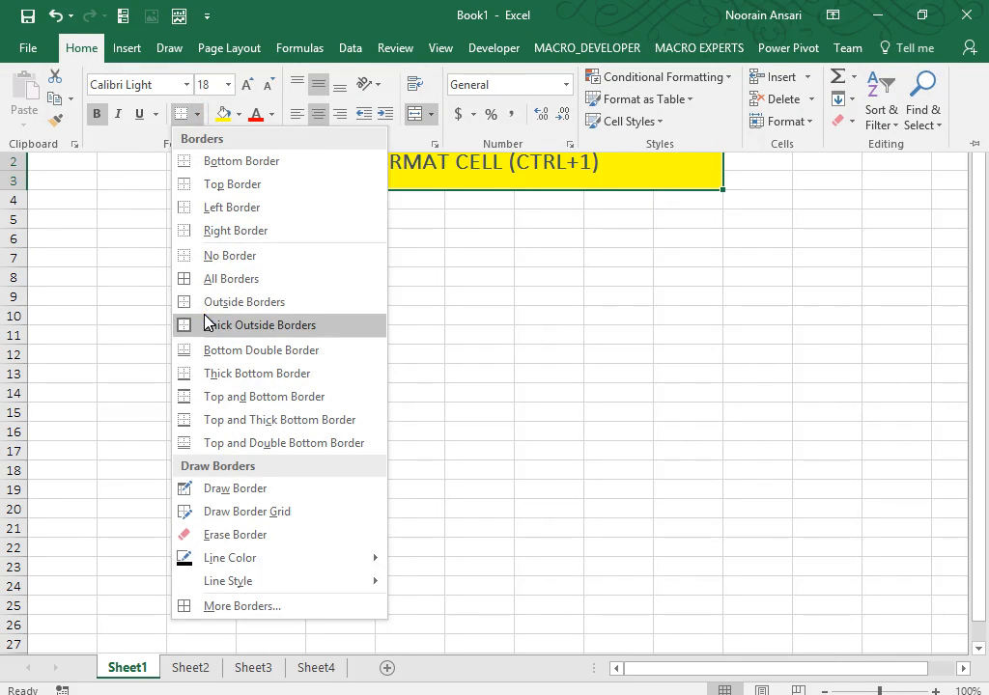
left_click(206, 325)
left_click(394, 175)
left_click(427, 240)
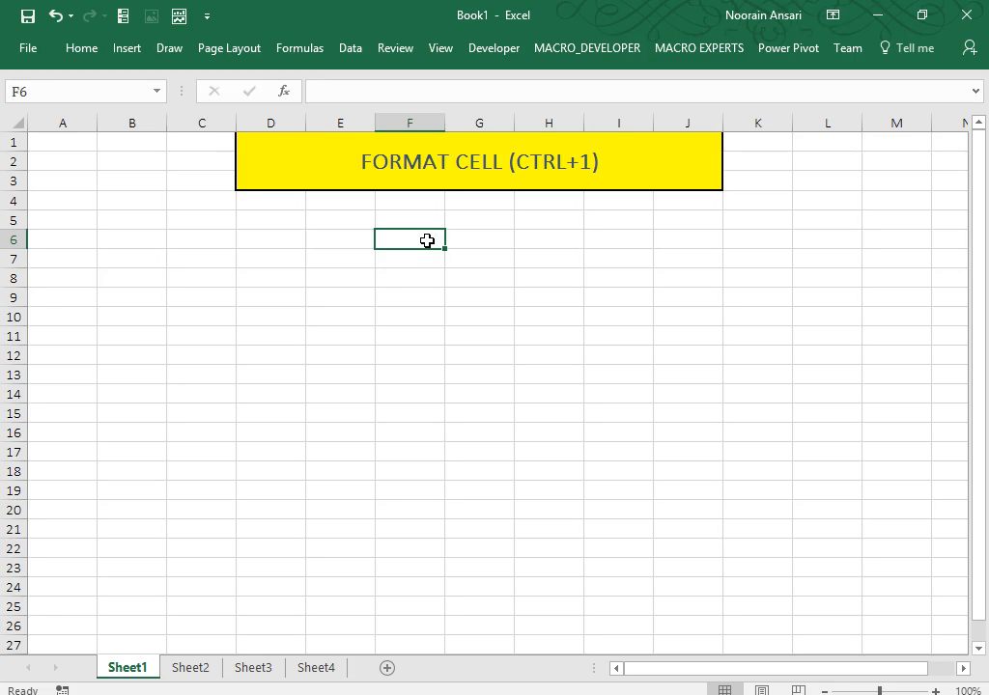
left_click(406, 196)
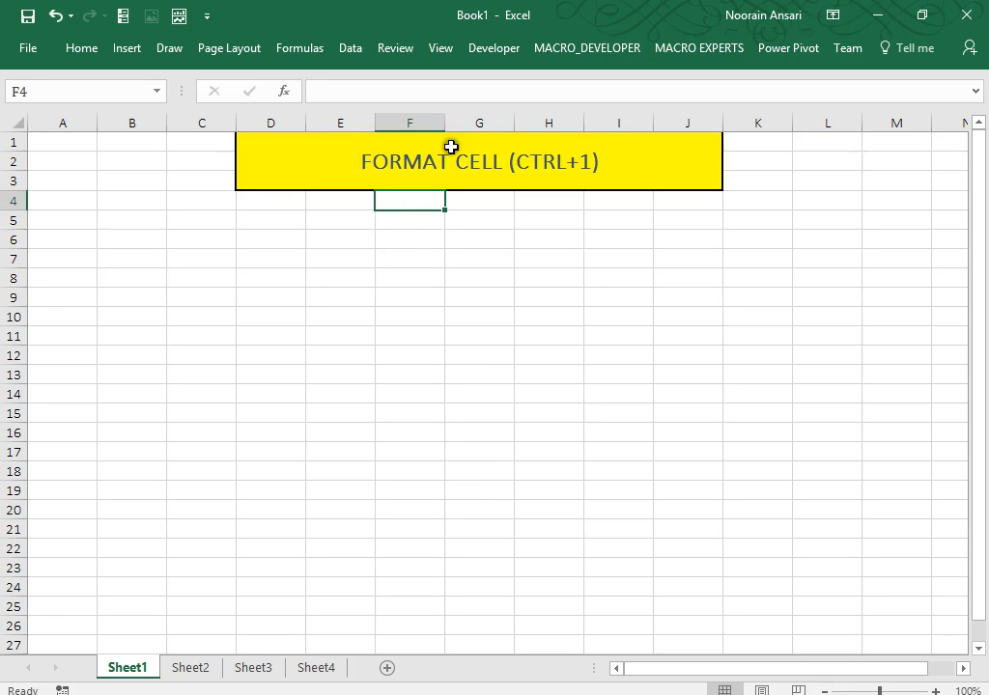
left_click(449, 160)
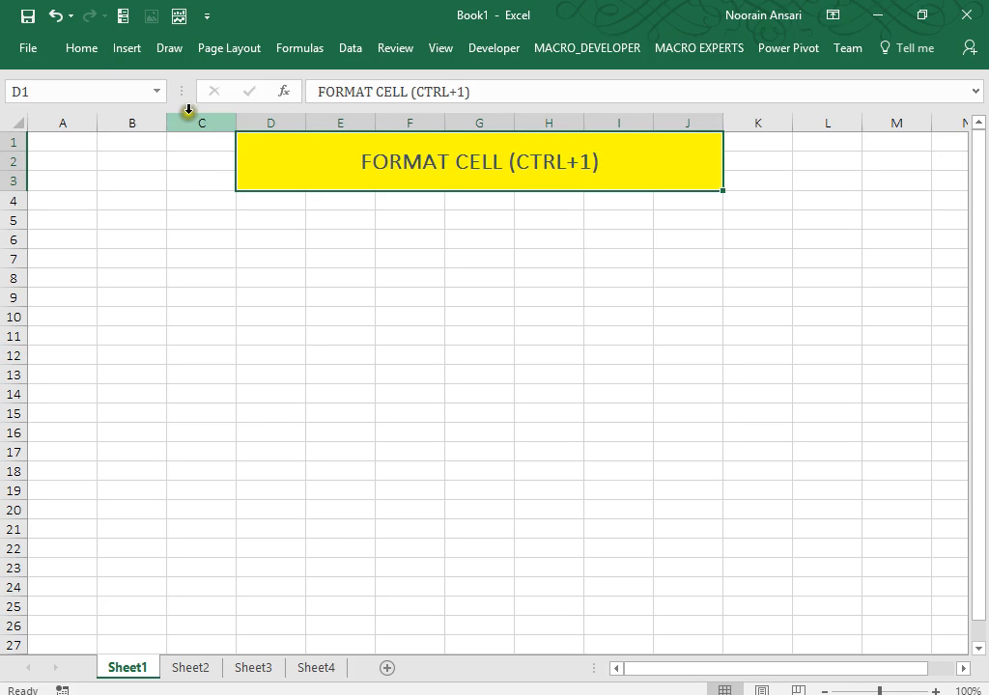
left_click(80, 48)
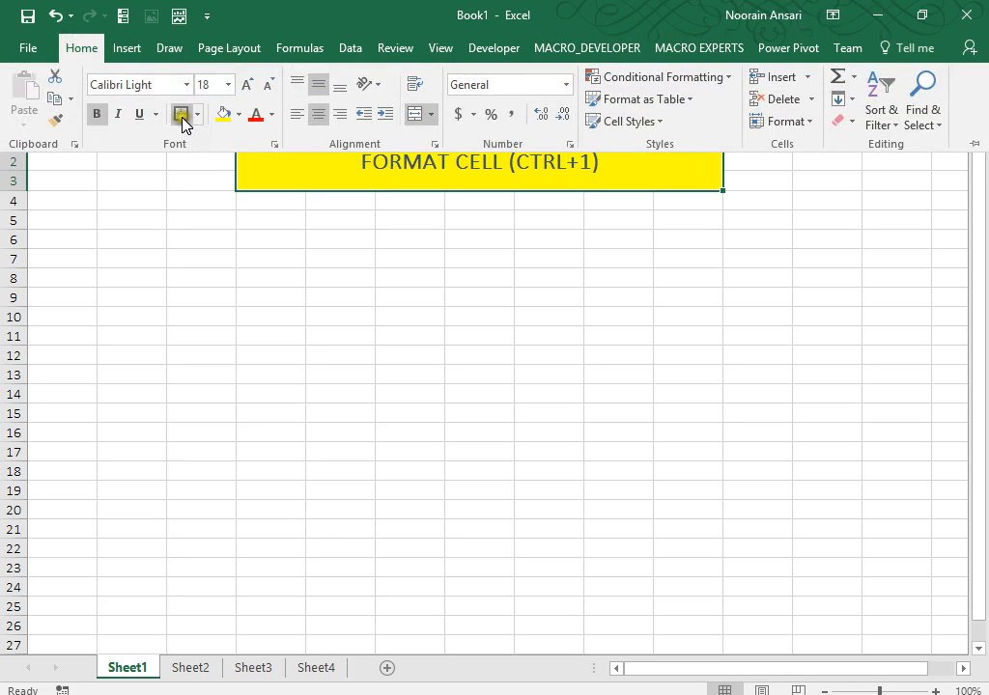
left_click(181, 114)
left_click(373, 243)
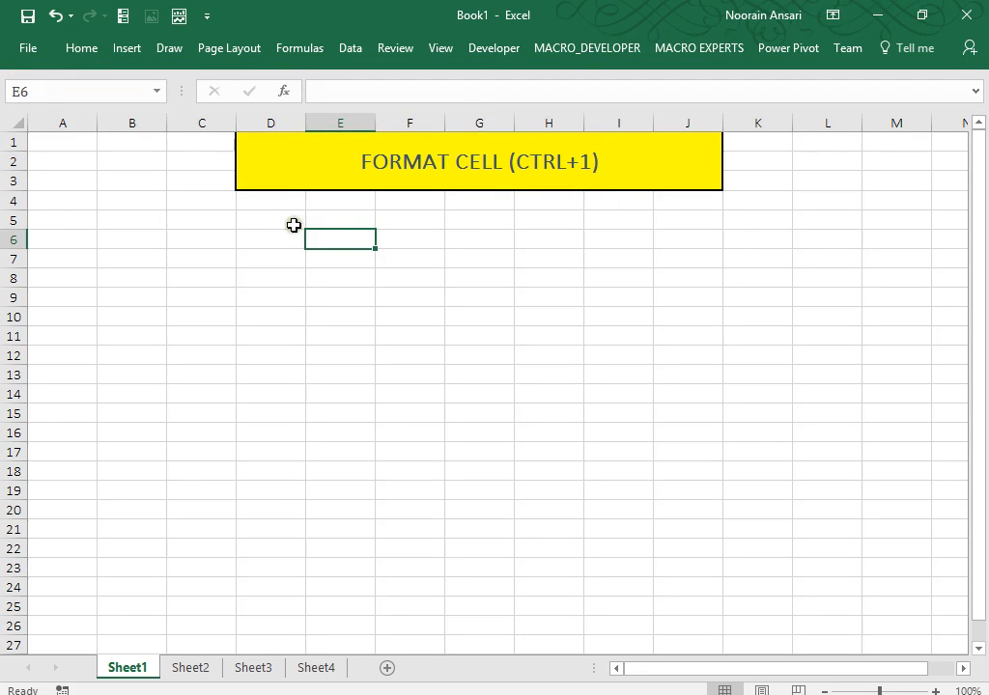
left_click_drag(294, 225, 548, 220)
key("shift+Right")
key("shift+Right")
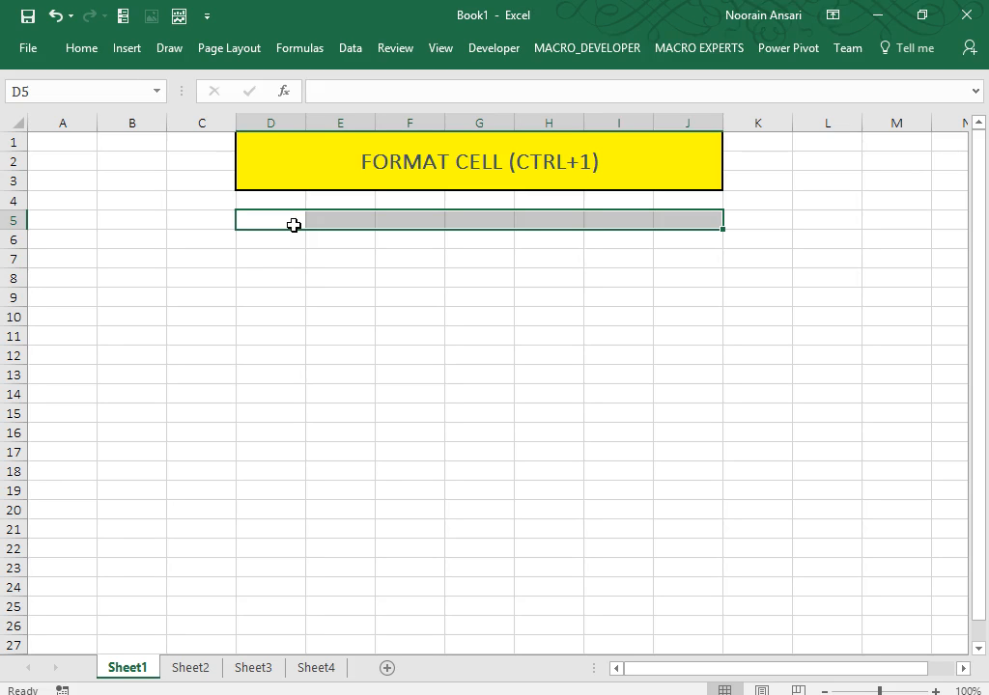
key("Up")
key("Down")
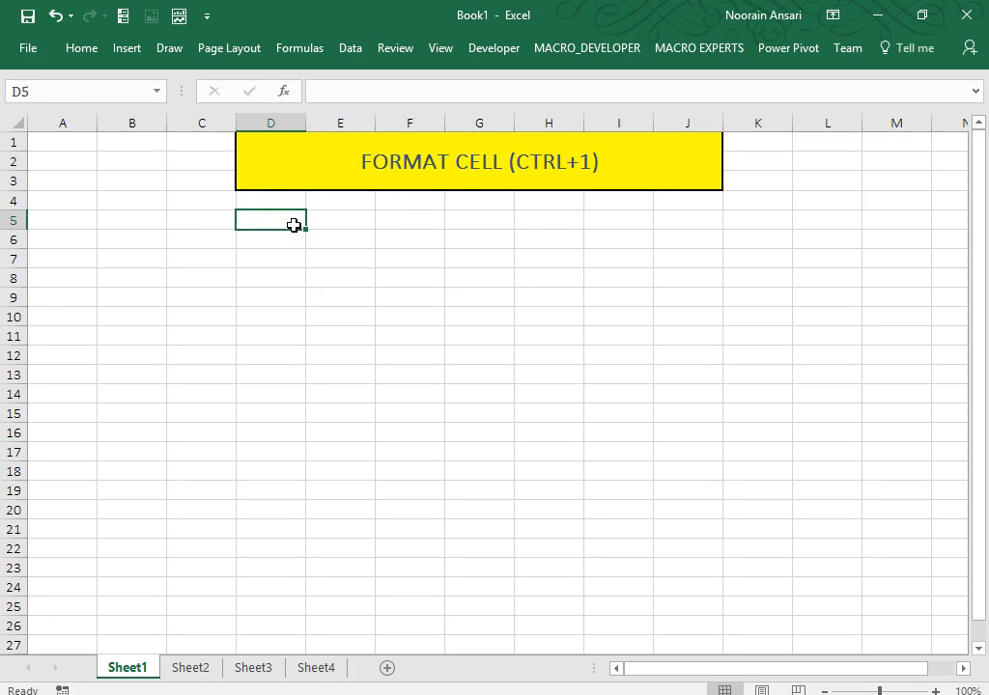
key("shift+Right")
key("shift+Right")
key("shift+Right")
key("shift+Right")
key("shift+Right")
key("shift+Right")
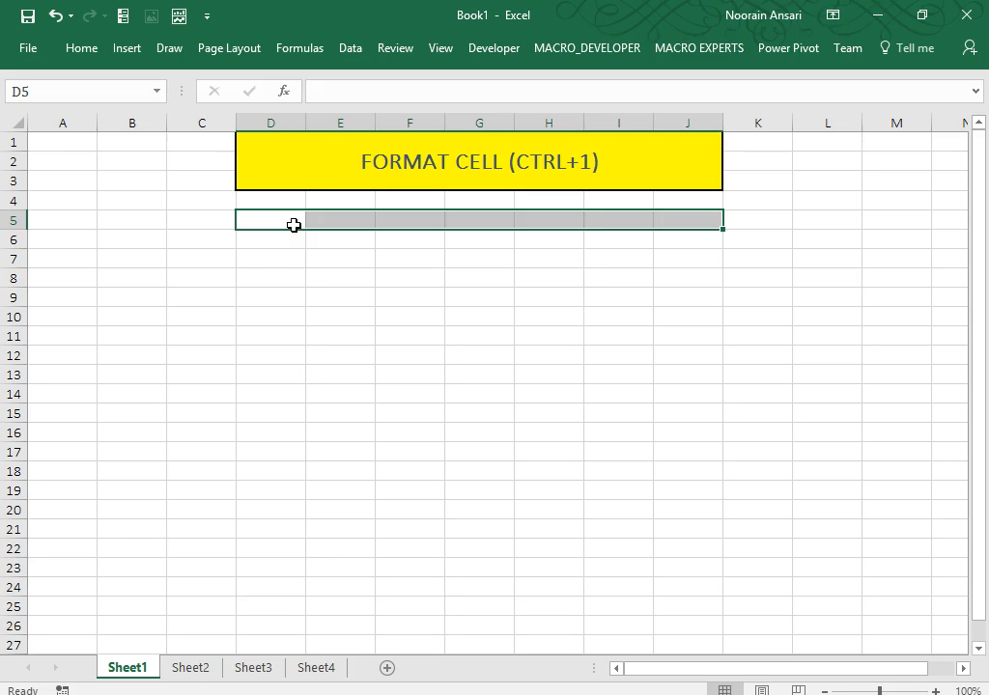
left_click(273, 256)
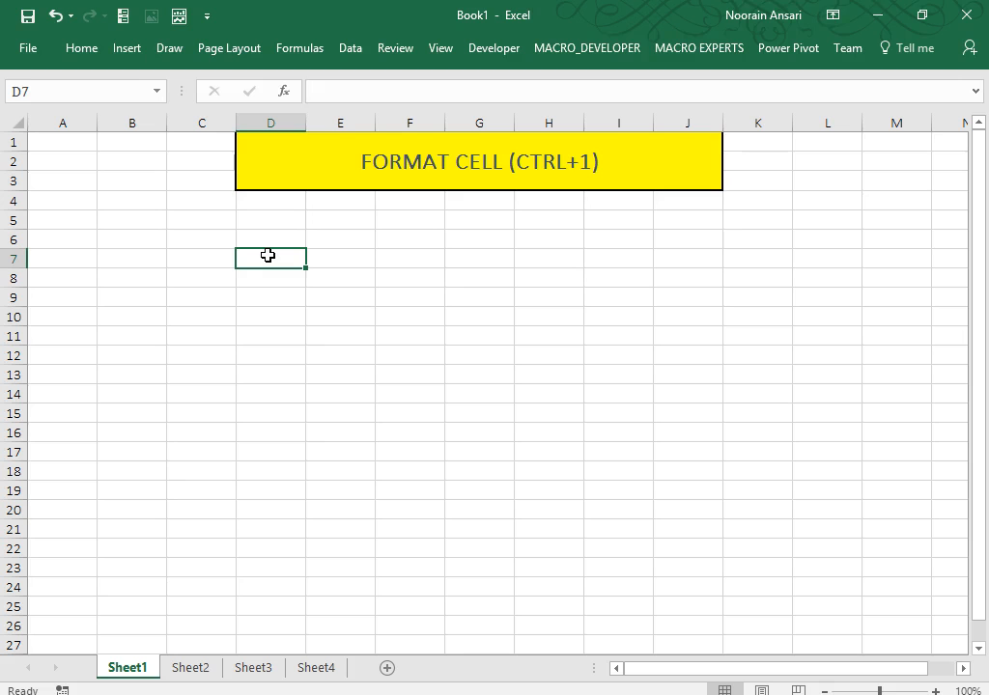
Browse the Custom number format codes in Format Cells, then cancel without changes.
key("Left")
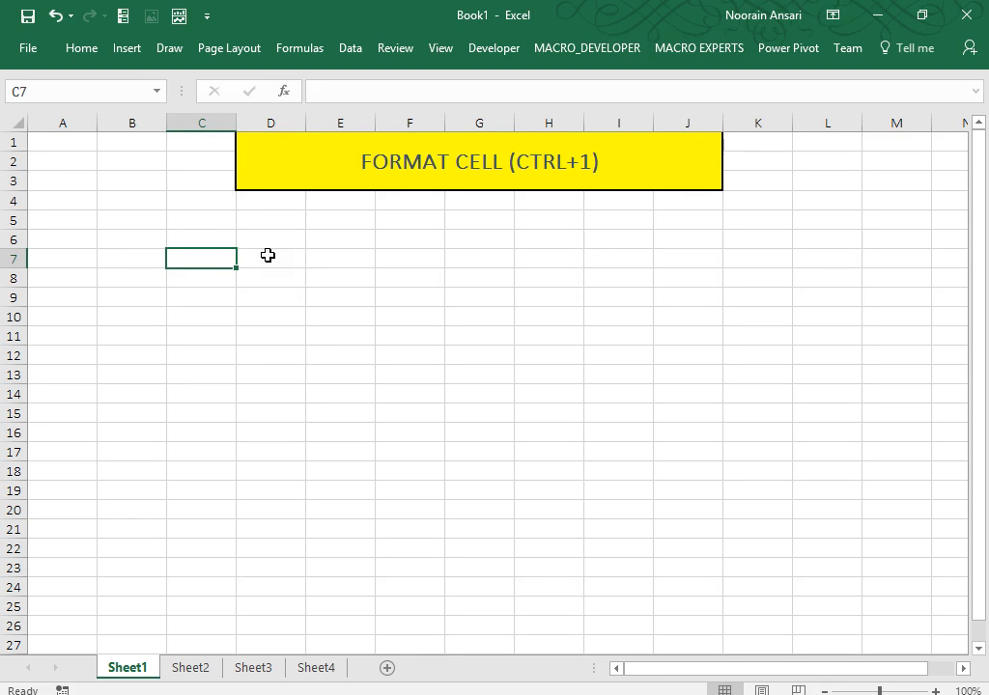
key("ctrl+1")
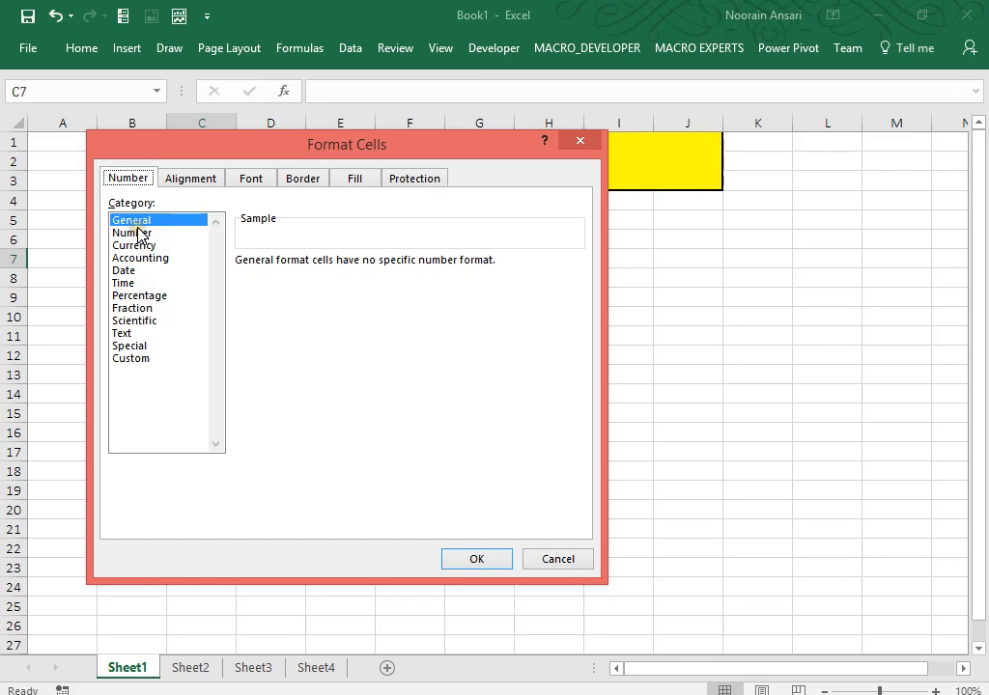
left_click(125, 360)
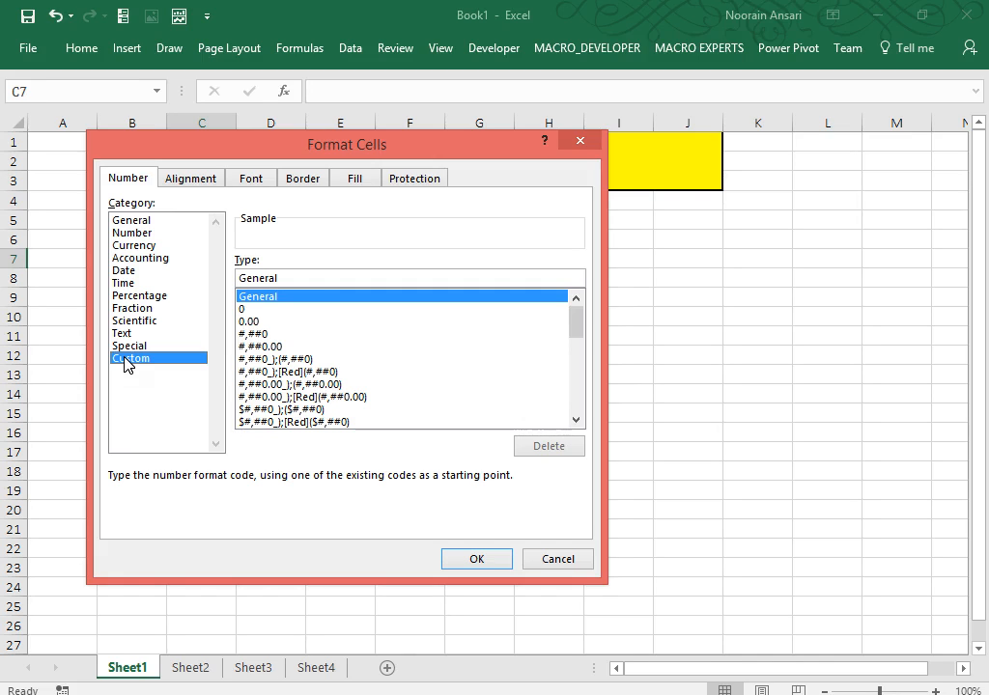
left_click(261, 356)
key("Down")
key("Down")
key("Down")
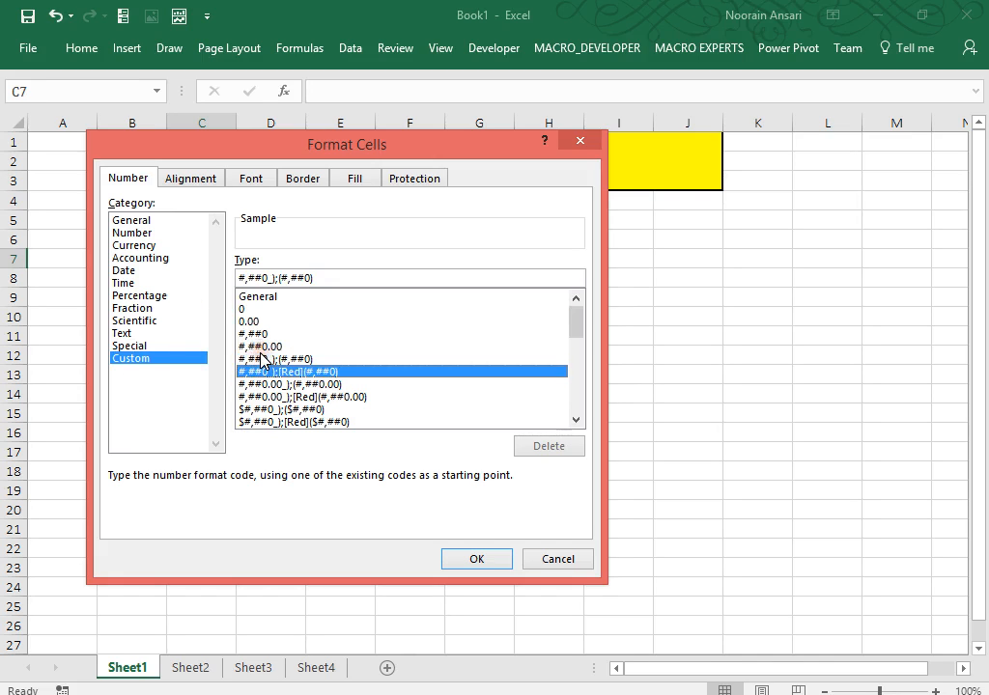
key("Down")
key("Down")
key("Down")
key("Down")
key("Down")
key("Down")
key("Down")
key("Down")
key("Down")
key("Down")
key("Down")
key("Down")
key("Down")
key("Down")
key("Down")
key("Down")
key("Down")
key("Down")
key("Down")
key("Down")
key("Up")
key("Up")
key("Up")
key("Up")
key("Up")
key("Up")
key("Up")
key("Up")
key("Up")
key("Up")
key("Up")
key("Up")
key("Up")
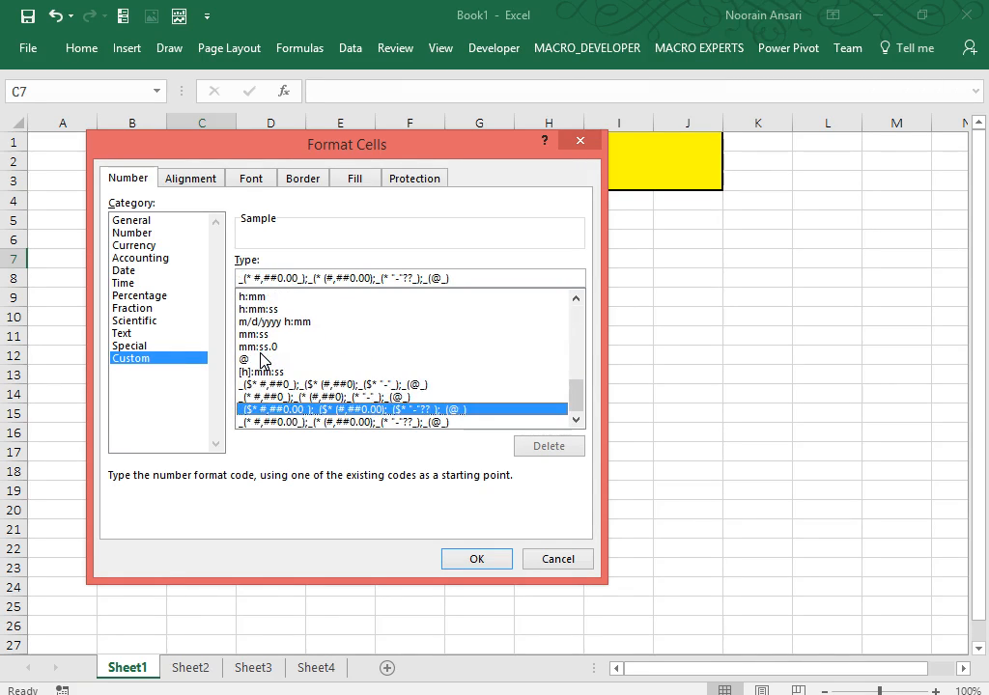
key("Up")
key("Up")
key("Up")
key("Up")
key("Up")
key("Up")
key("Up")
key("Up")
key("Up")
key("Up")
key("Up")
key("Up")
key("Up")
key("Up")
key("Up")
key("Up")
key("Up")
key("Up")
key("Up")
key("Up")
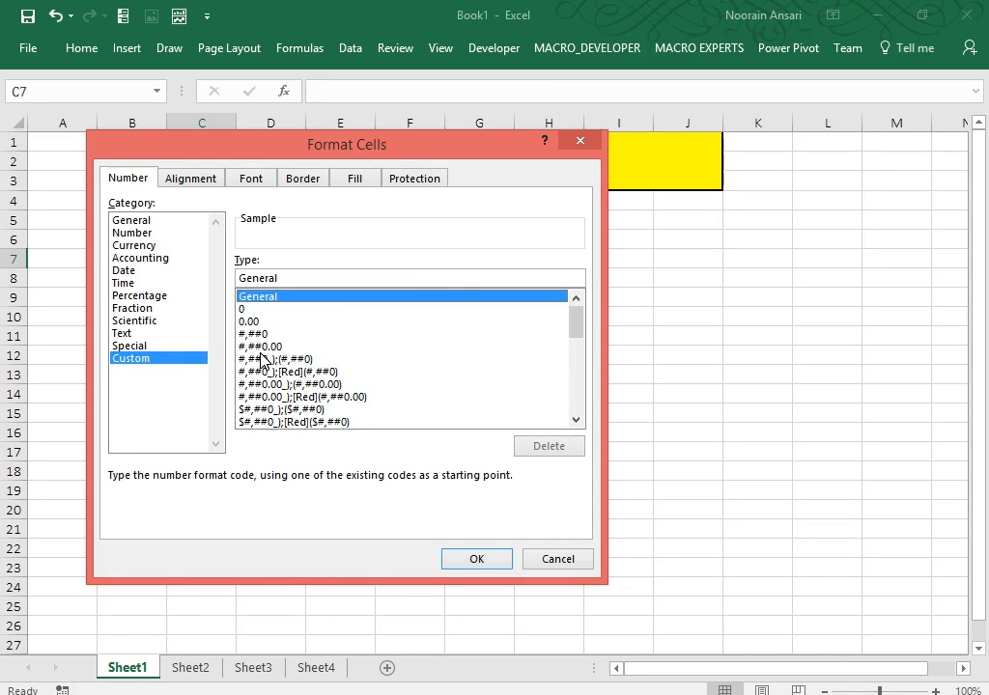
left_click(563, 567)
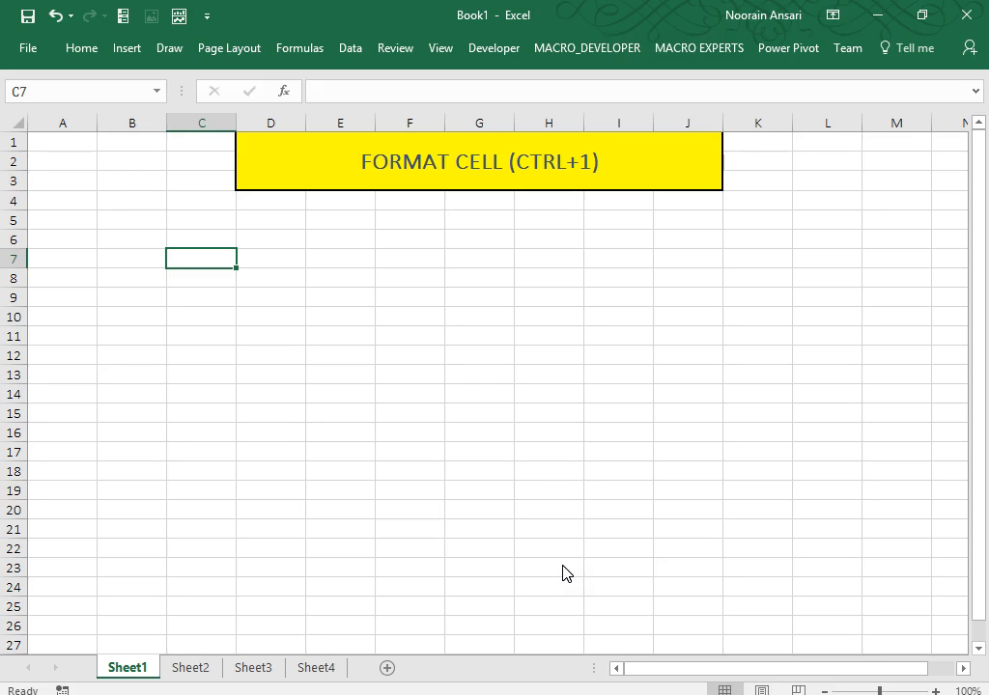
left_click(271, 240)
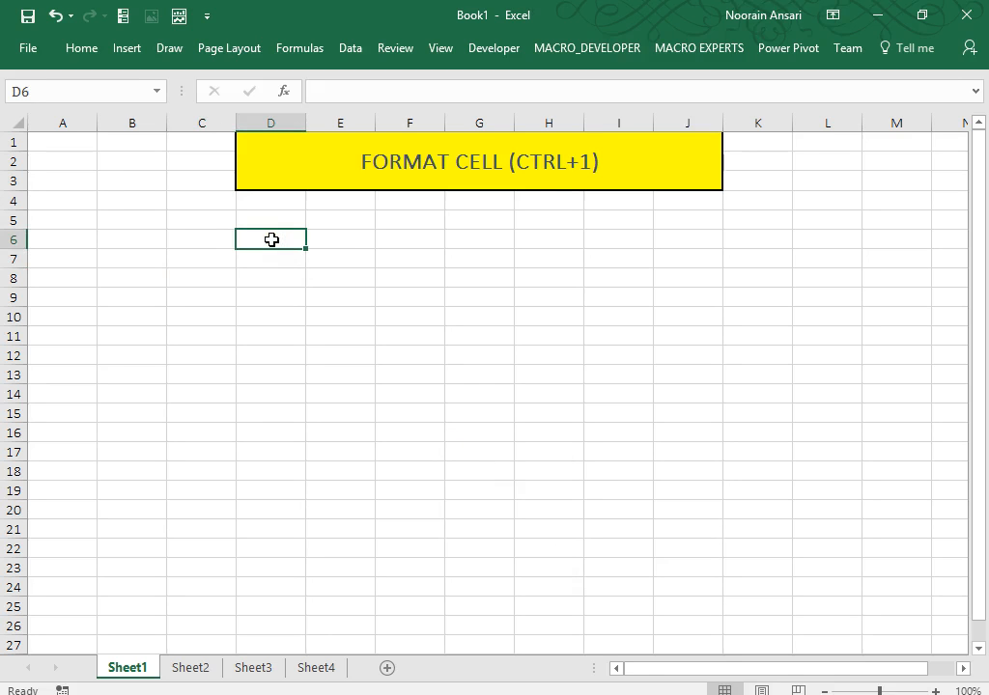
type("Mob")
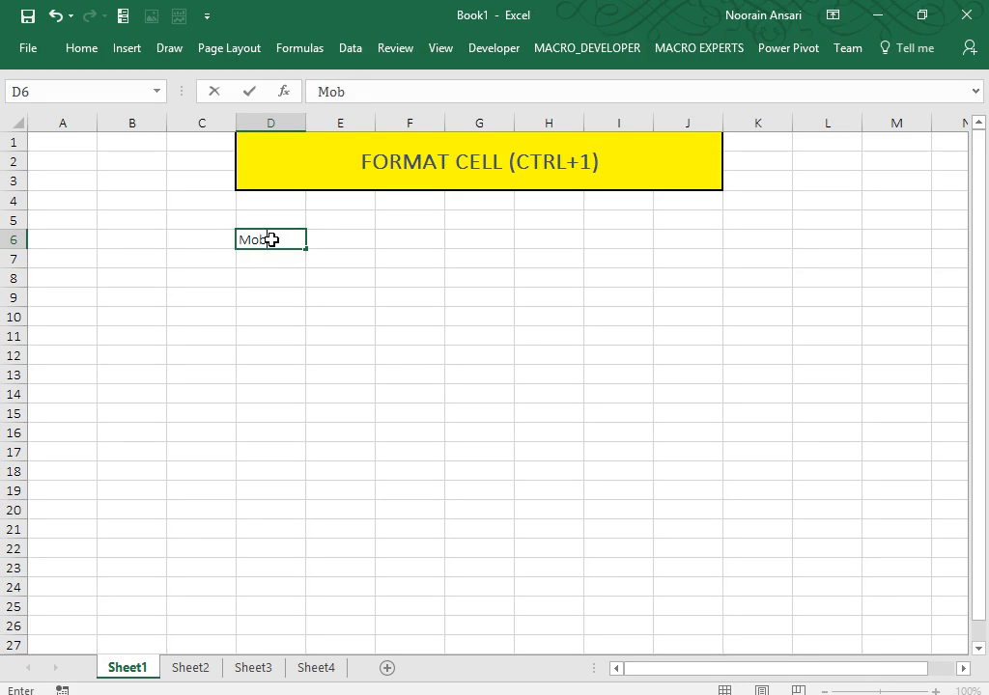
type("ileNo")
key("Return")
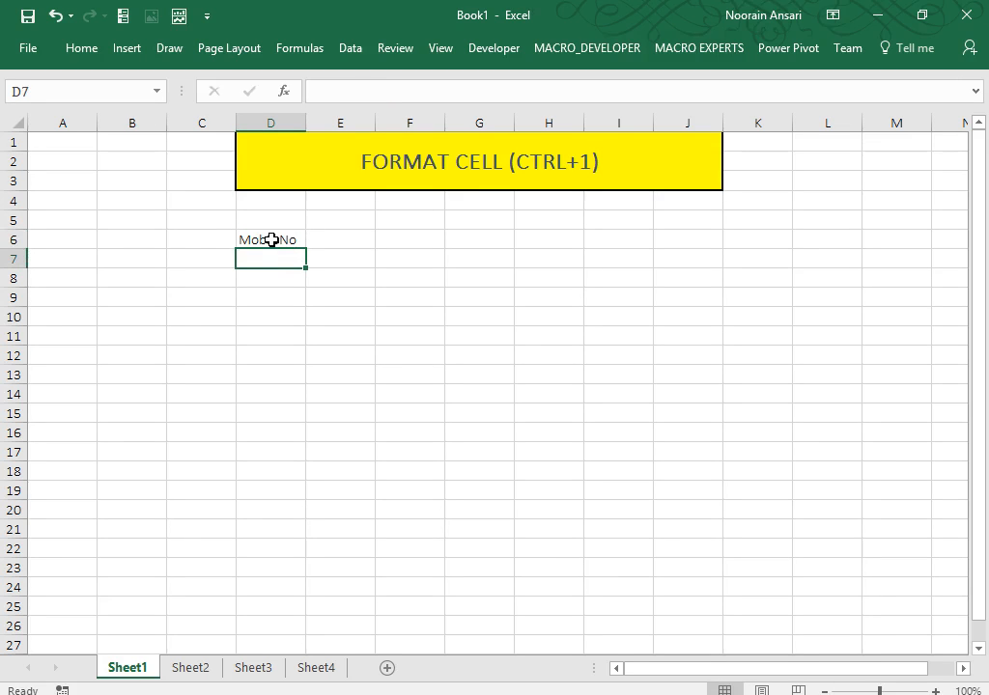
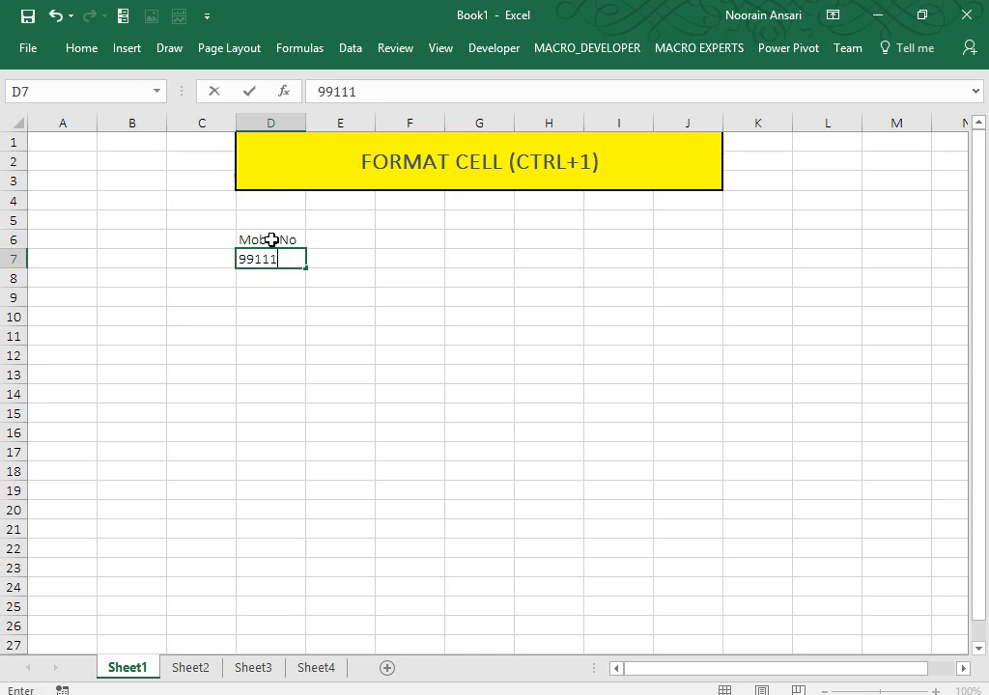
key("Return")
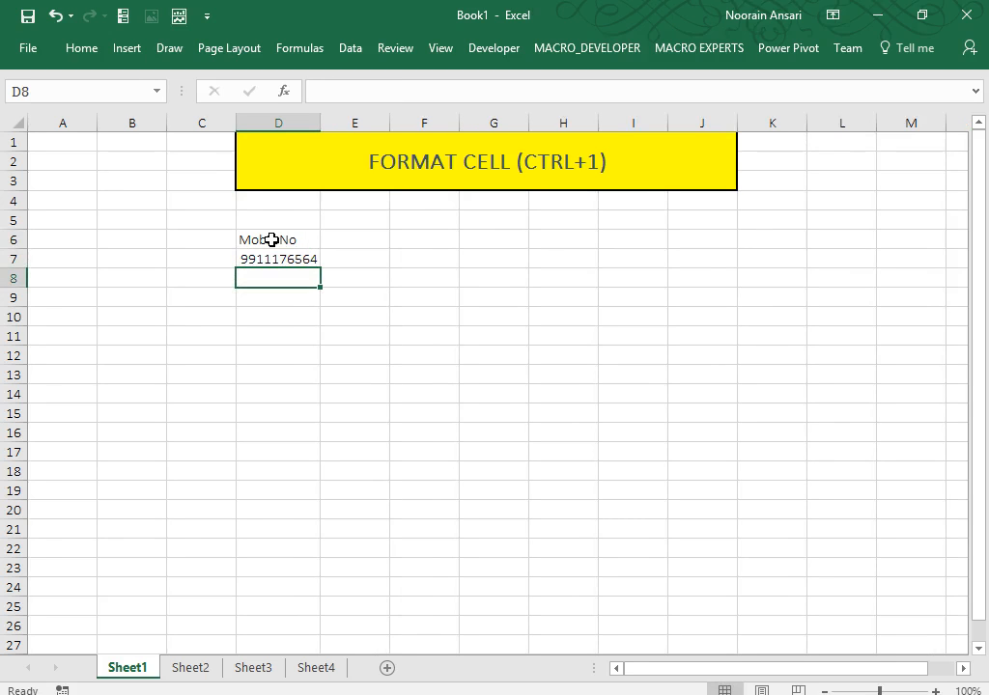
type("=")
key("Up")
type("+1")
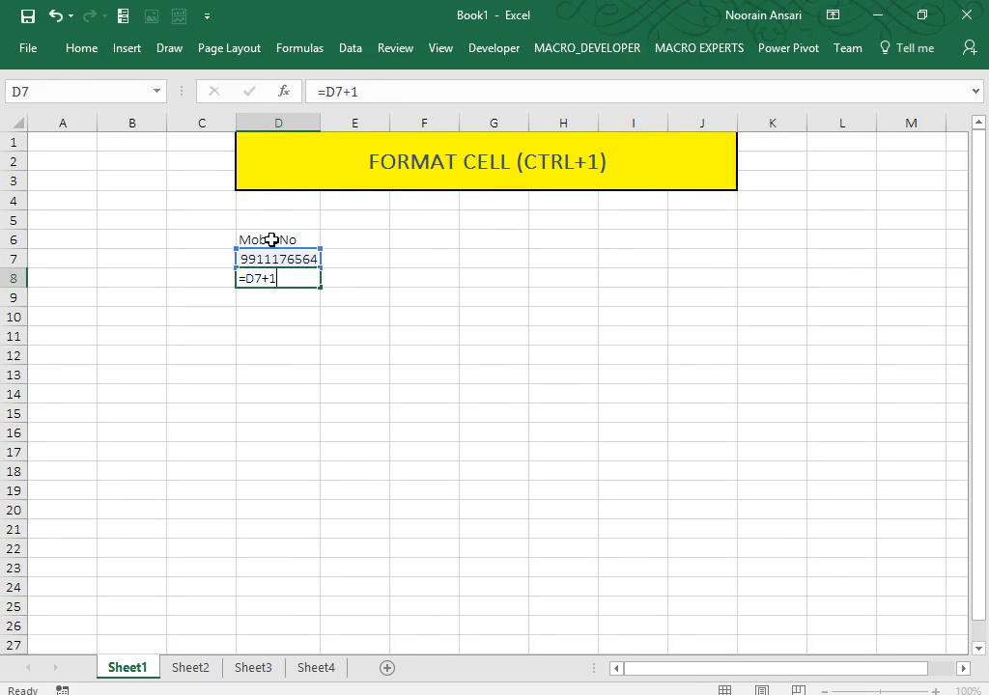
key("ctrl+Return")
key("shift+Down")
key("shift+Down")
key("shift+Down")
key("shift+Down")
key("shift+Down")
key("shift+Down")
key("shift+Down")
key("shift+Down")
key("shift+Down")
key("shift+Down")
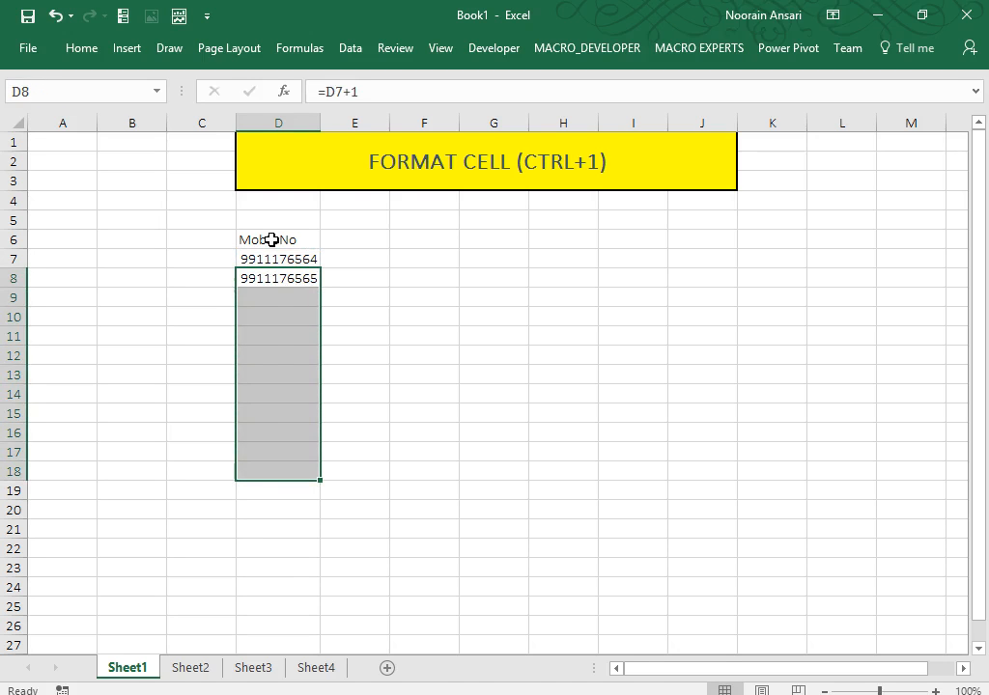
key("ctrl+d")
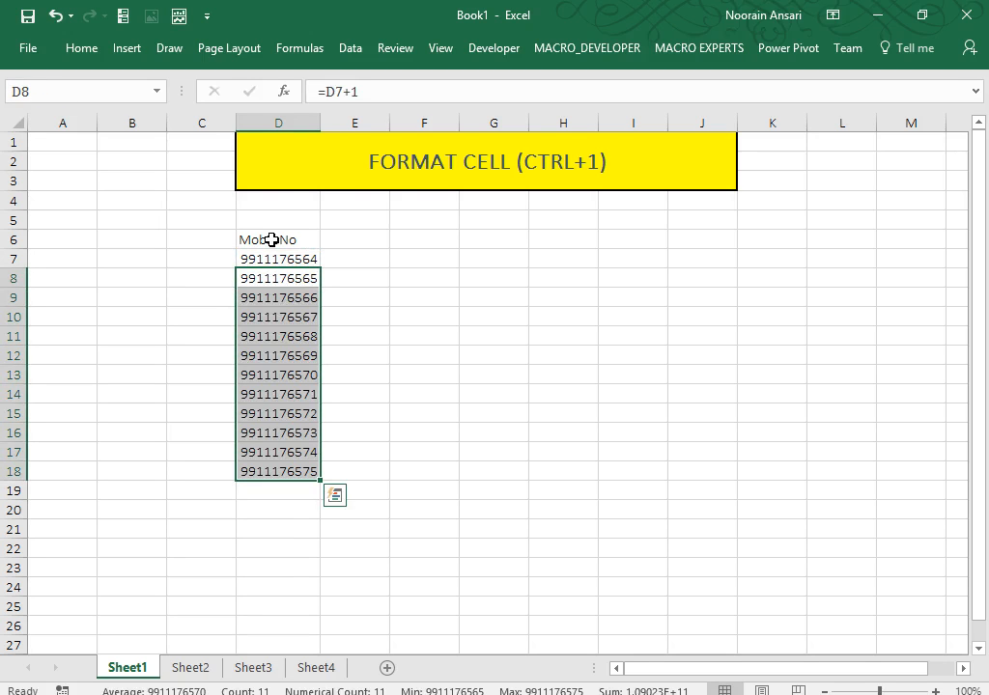
Widen column D and prefix the first mobile number in D7 with a 0.
left_click_drag(321, 123, 358, 123)
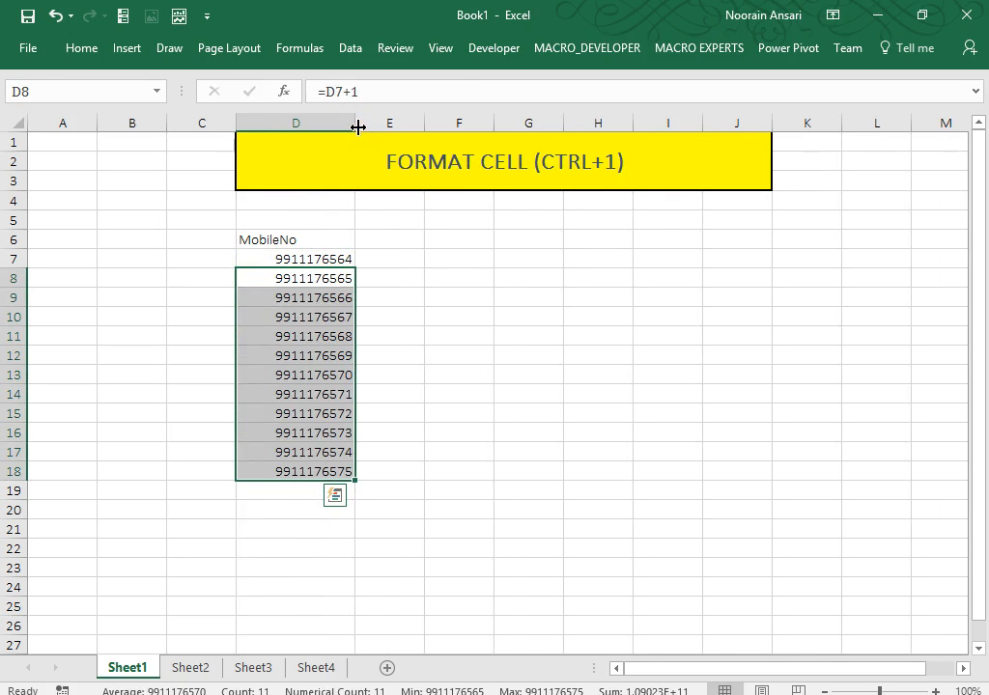
key("Up")
key("ctrl+shift+Down")
key("ctrl+q")
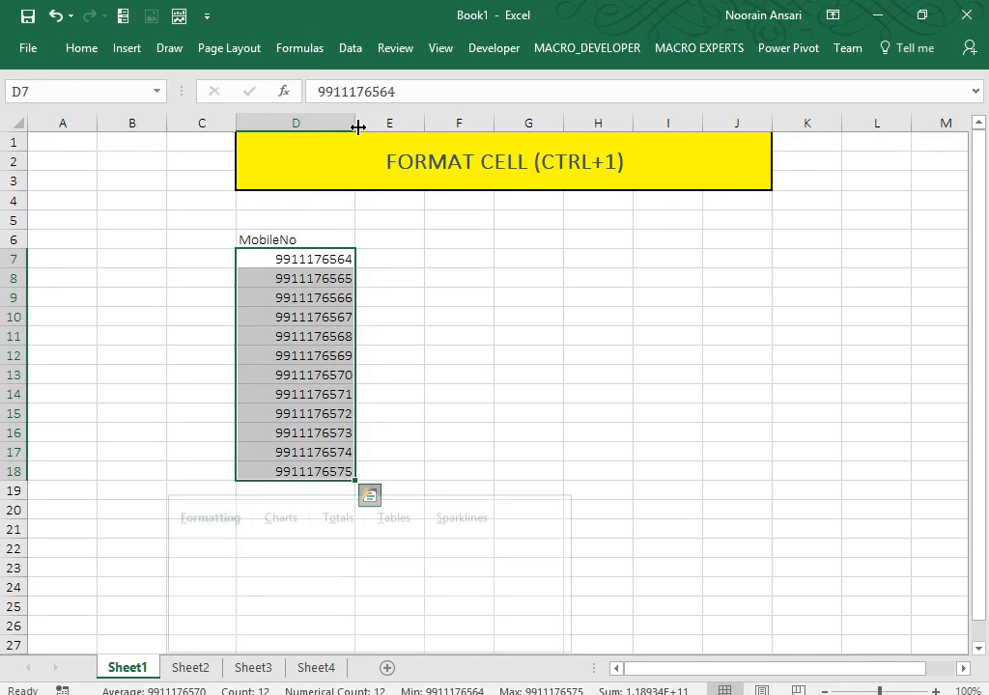
key("Escape")
key("Escape")
key("Up")
key("Down")
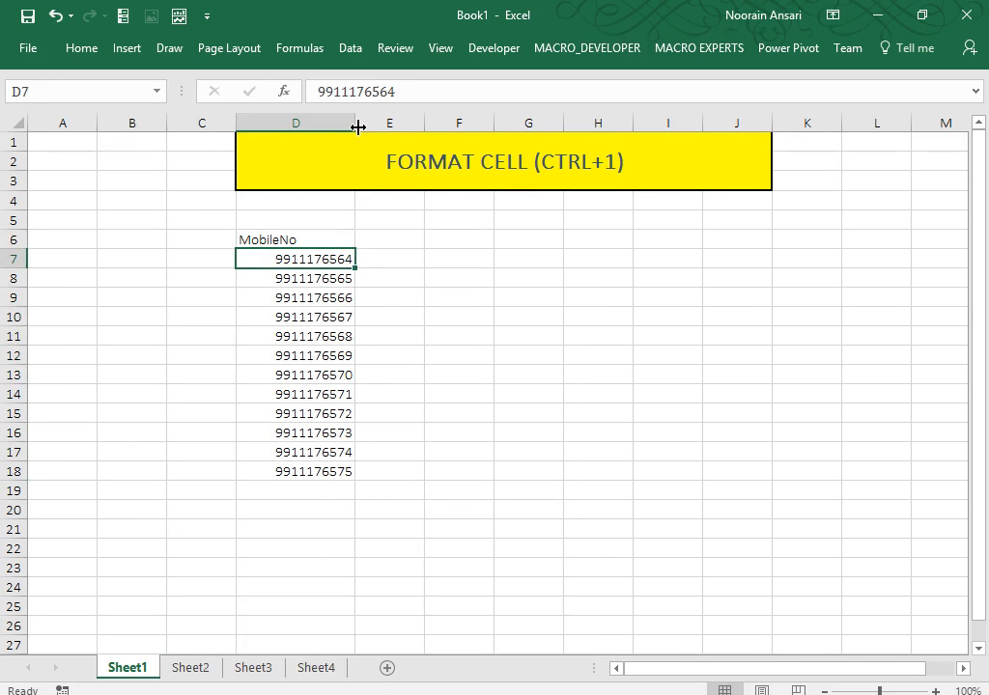
key("F2")
key("Home")
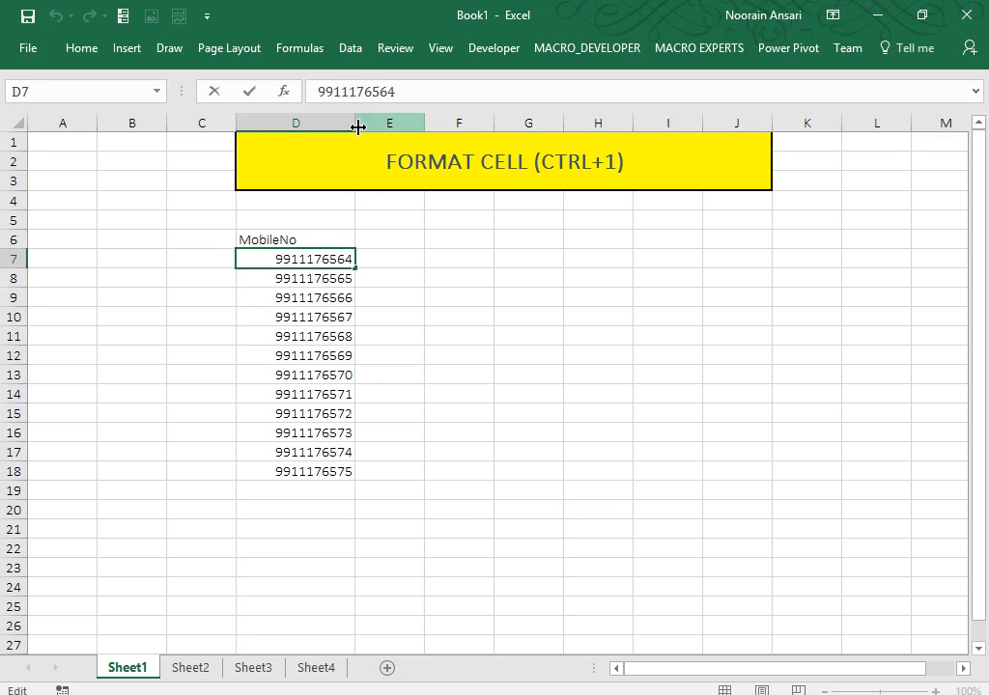
type("0")
key("Return")
Check the formulas in column D and copy D7:D18, abandoning Paste Special.
key("Down")
key("Down")
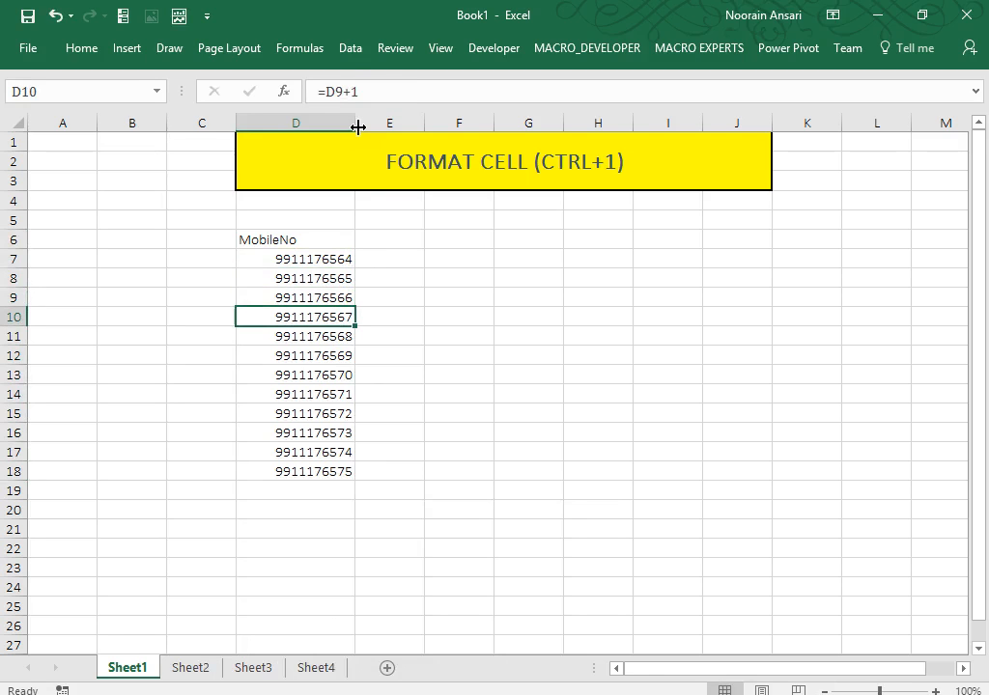
key("F2")
key("Escape")
key("Up")
key("Up")
key("Up")
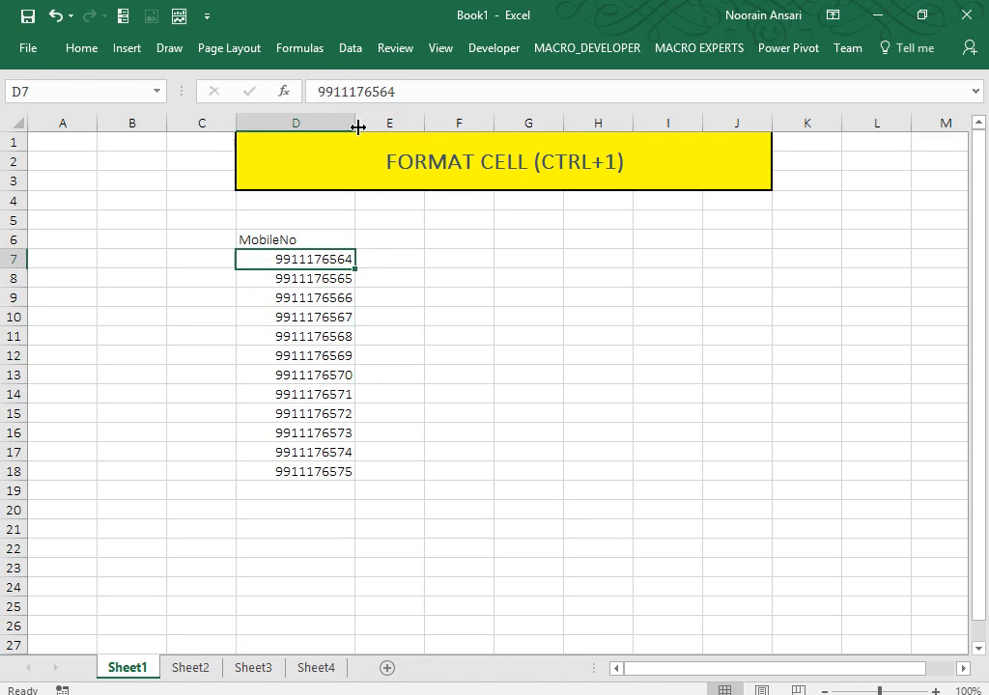
key("ctrl+shift+Down")
key("ctrl+c")
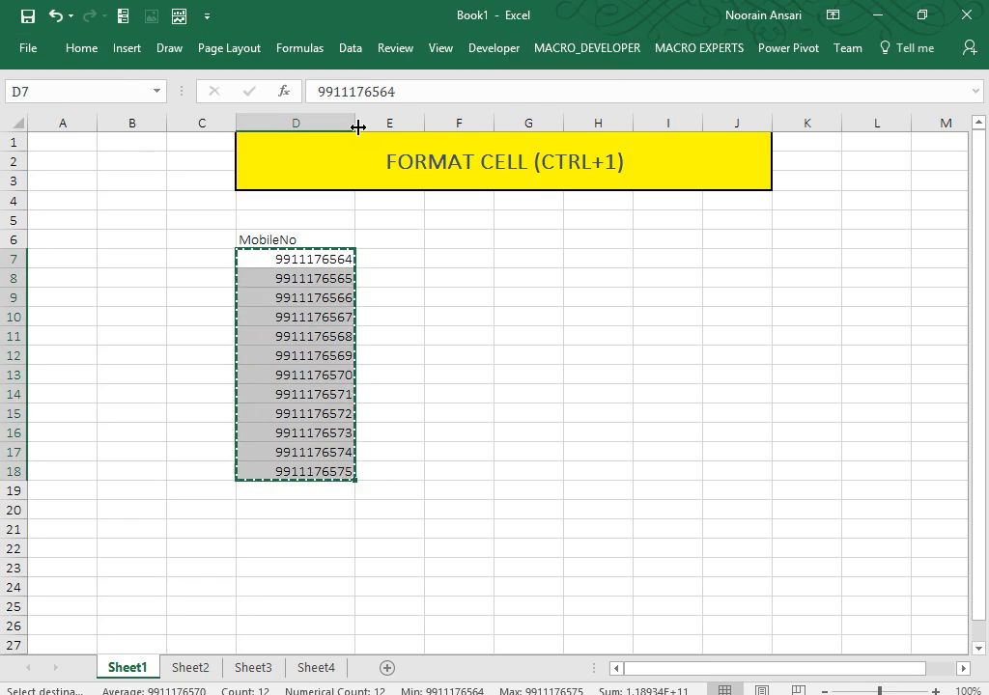
key("ctrl+alt+v")
key("Escape")
key("Escape")
key("Down")
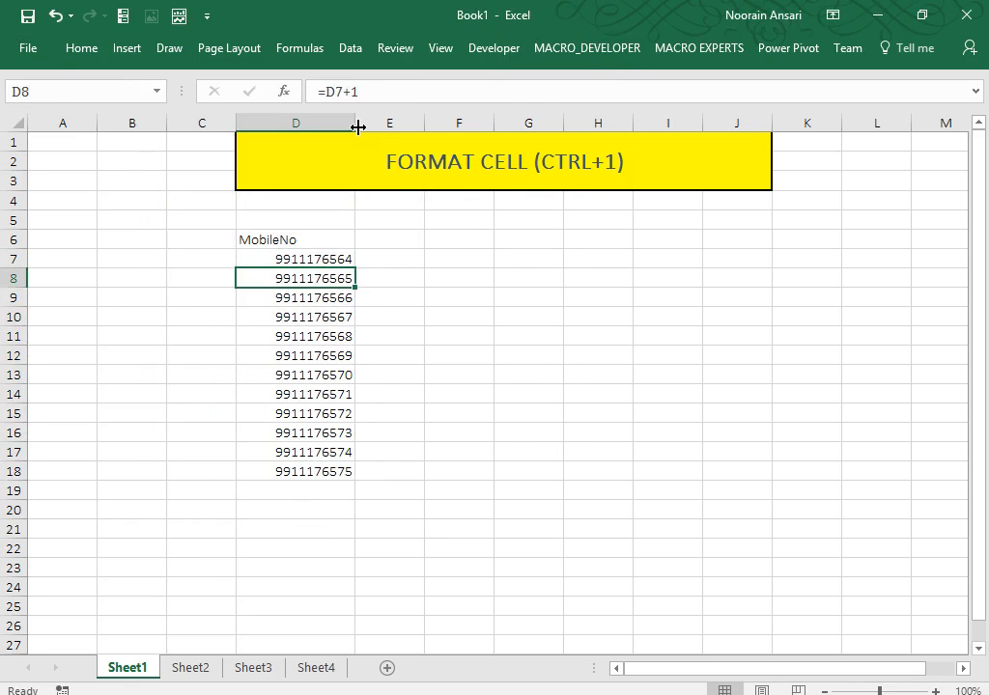
key("Up")
key("Down")
key("Down")
key("Down")
key("Down")
key("Down")
key("Down")
key("Down")
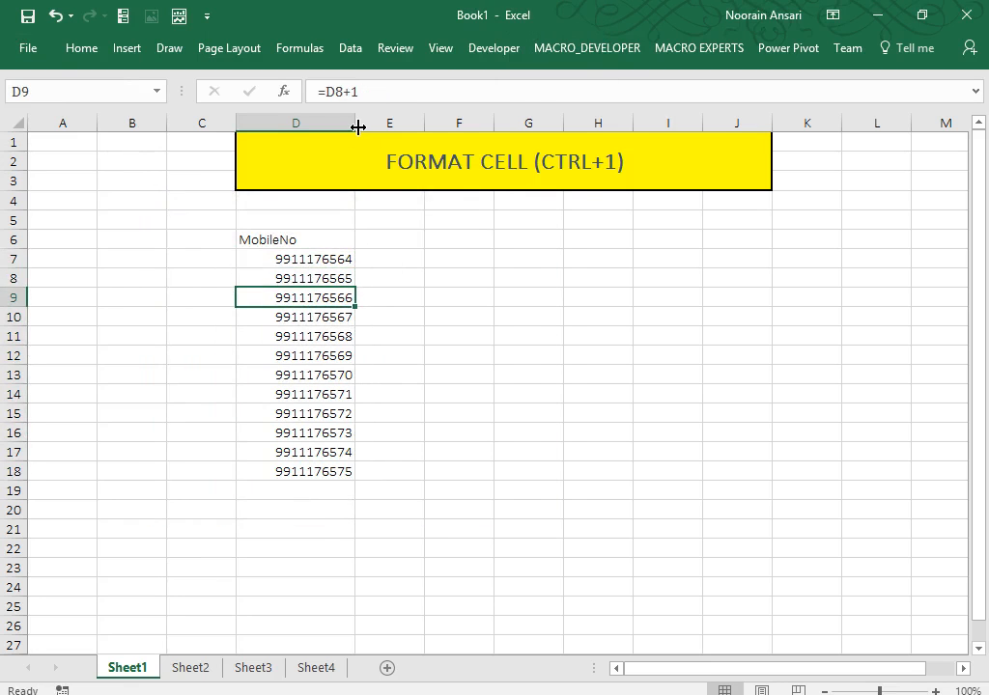
key("Up")
key("Up")
key("Up")
key("Up")
key("Up")
key("Up")
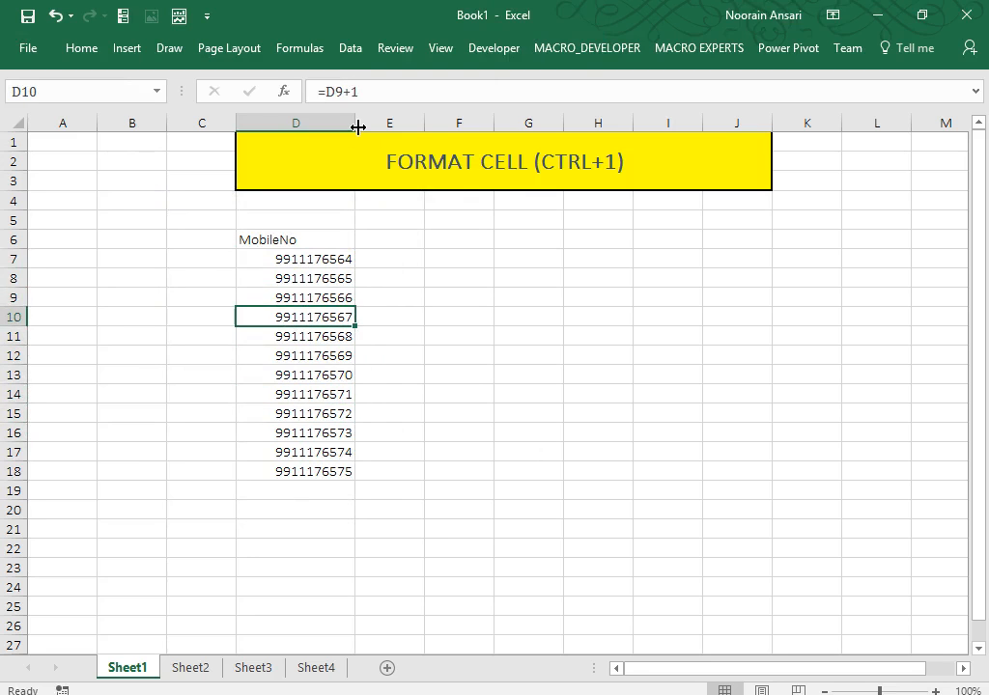
key("Down")
key("Down")
key("Down")
key("Down")
key("Down")
key("Down")
key("Down")
key("Down")
key("Down")
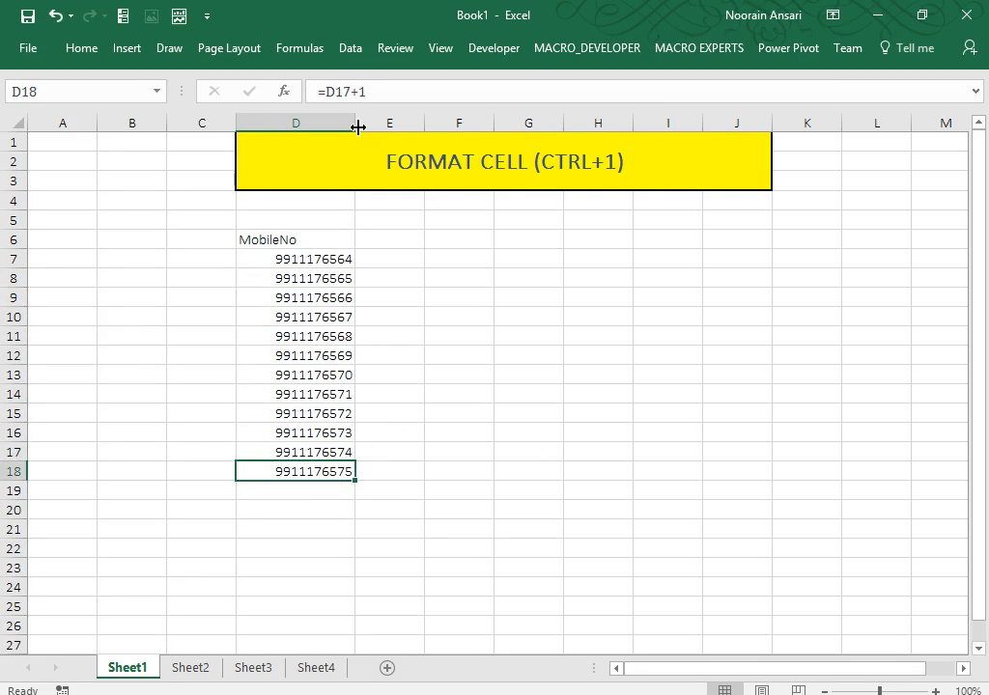
key("Up")
key("Up")
key("Up")
key("Up")
key("Up")
key("Up")
key("Up")
Clear D8:D18, then re-enter =D7+1 in D8 and fill it down to D22.
key("ctrl+shift+Down")
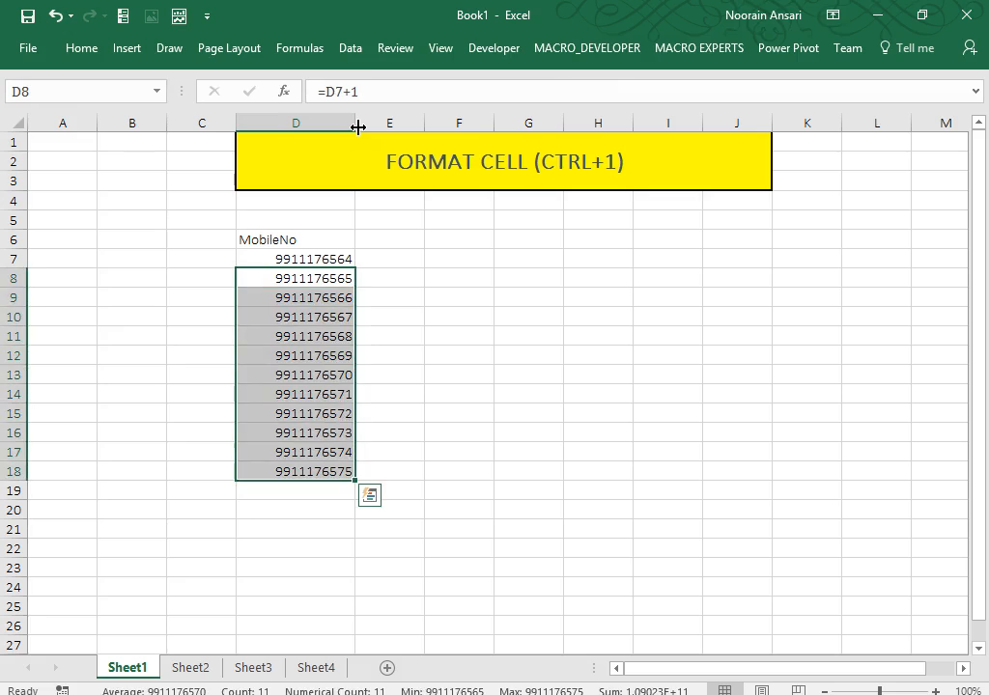
key("Delete")
key("Up")
key("Down")
type("=")
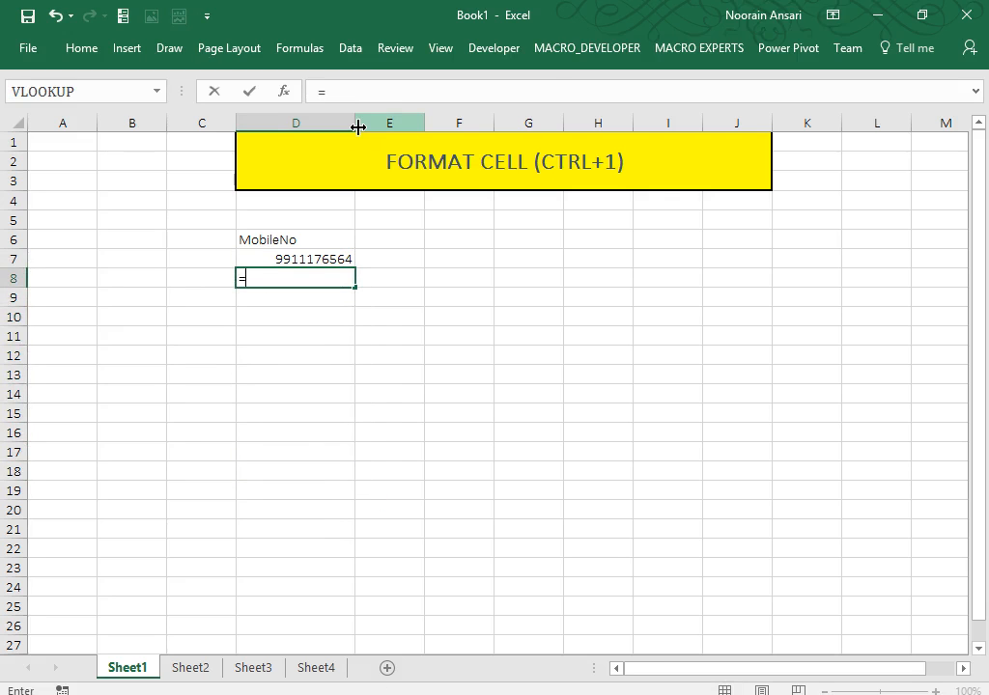
key("Up")
type("+1")
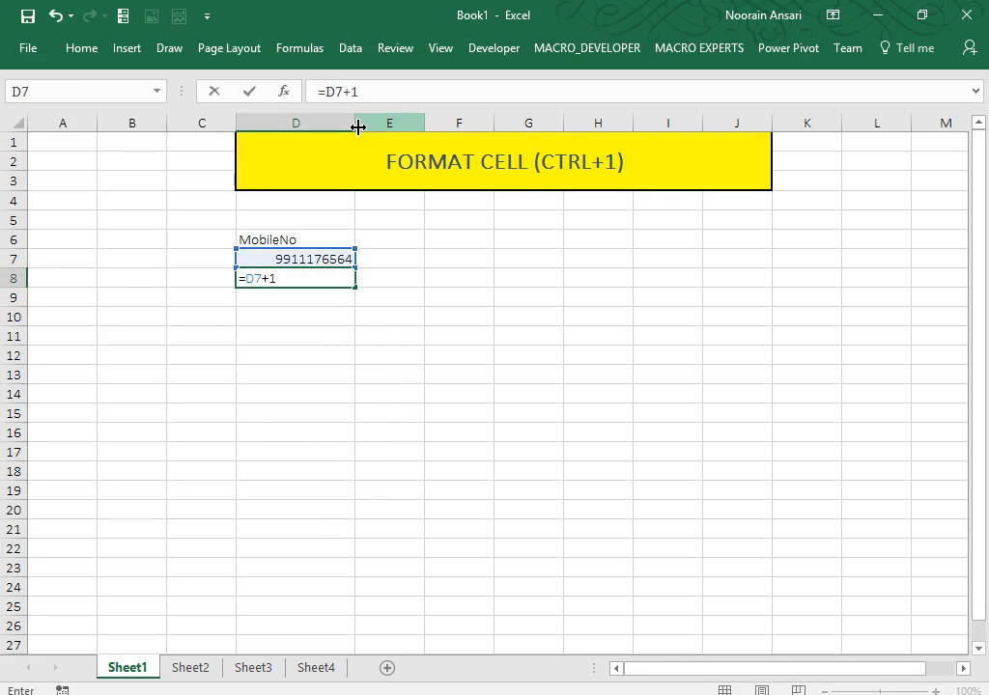
key("Return")
key("Up")
key("shift+Down")
key("shift+Down")
key("shift+Down")
key("shift+Down")
key("shift+Down")
key("shift+Down")
key("shift+Down")
key("shift+Down")
key("shift+Down")
key("shift+Down")
key("shift+Down")
key("shift+Down")
key("shift+Down")
key("shift+Down")
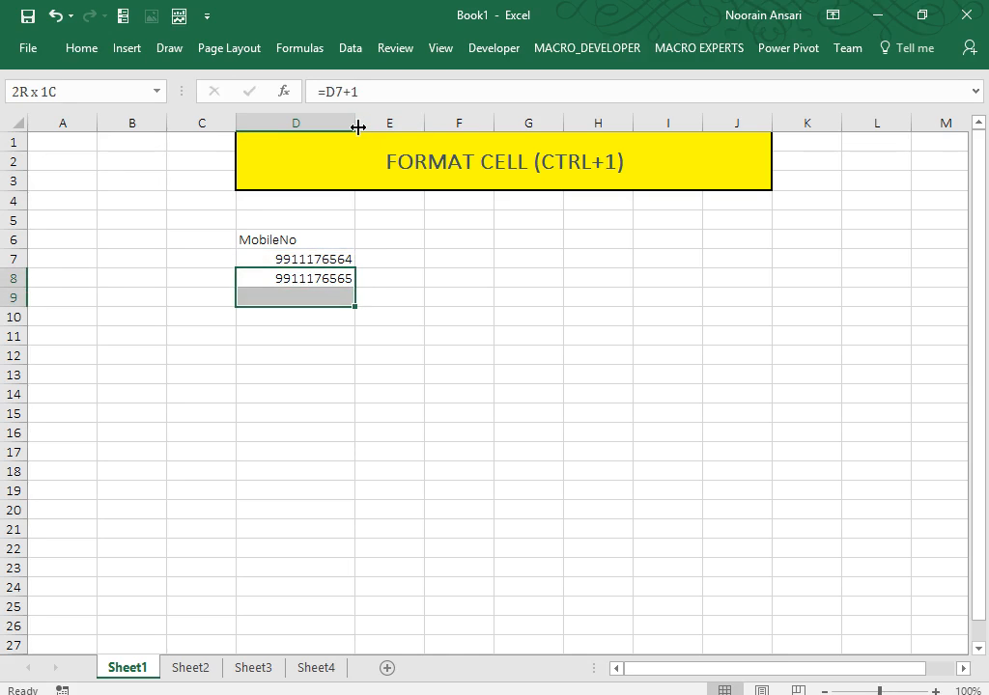
key("ctrl+d")
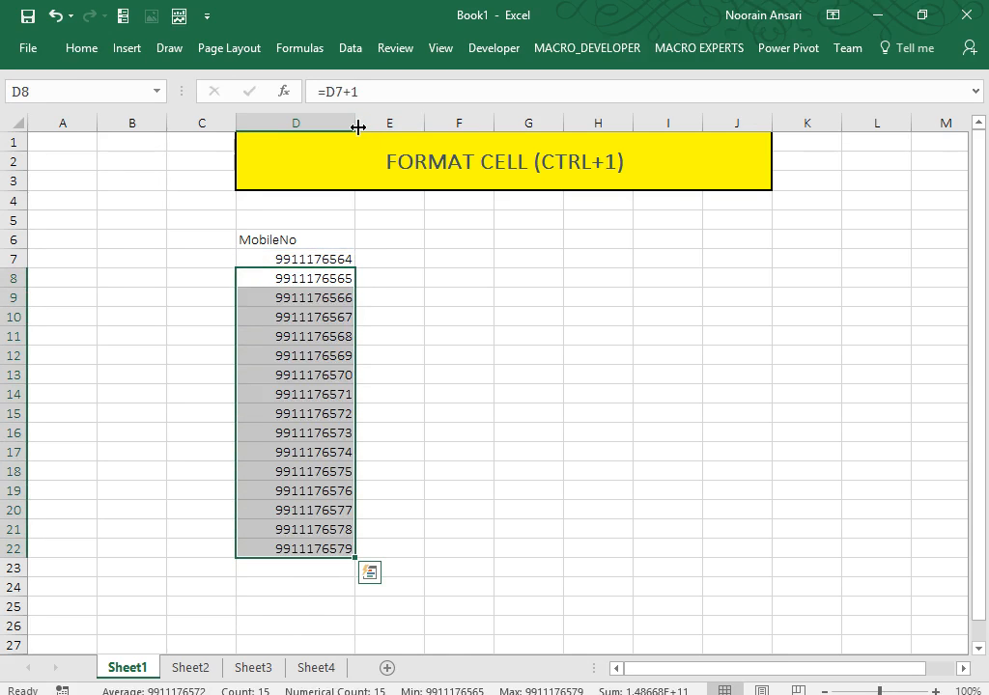
Re-add a leading 0 to D7, then select D7:D22 for cell formatting.
key("Up")
key("Up")
key("Down")
key("F2")
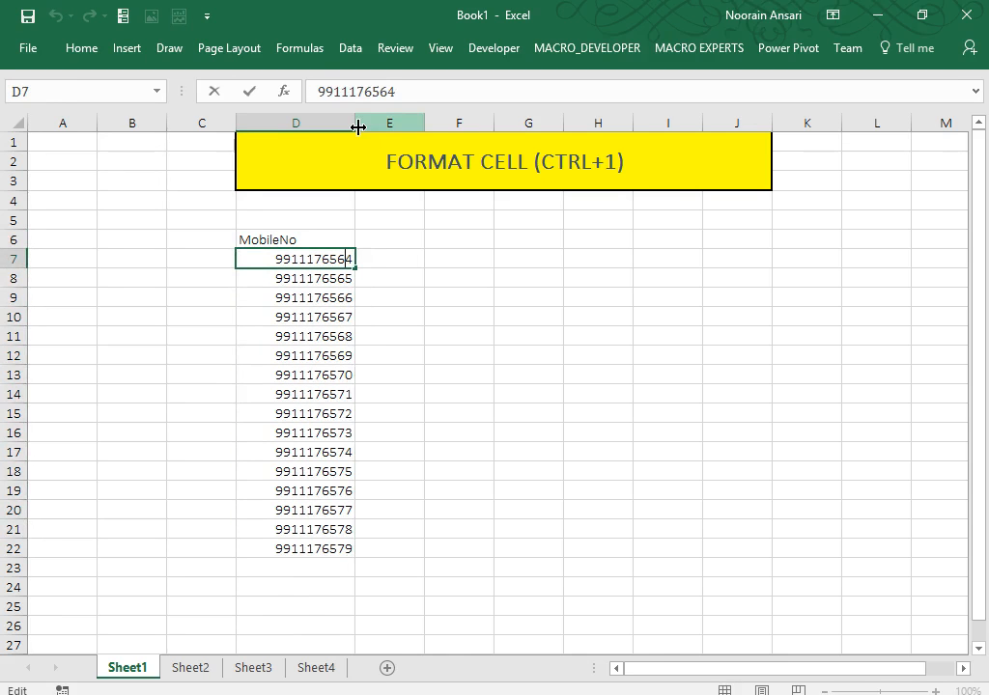
key("Left")
key("Left")
key("Left")
key("Left")
key("Left")
key("Left")
key("Left")
key("Left")
key("Left")
key("Left")
type("0")
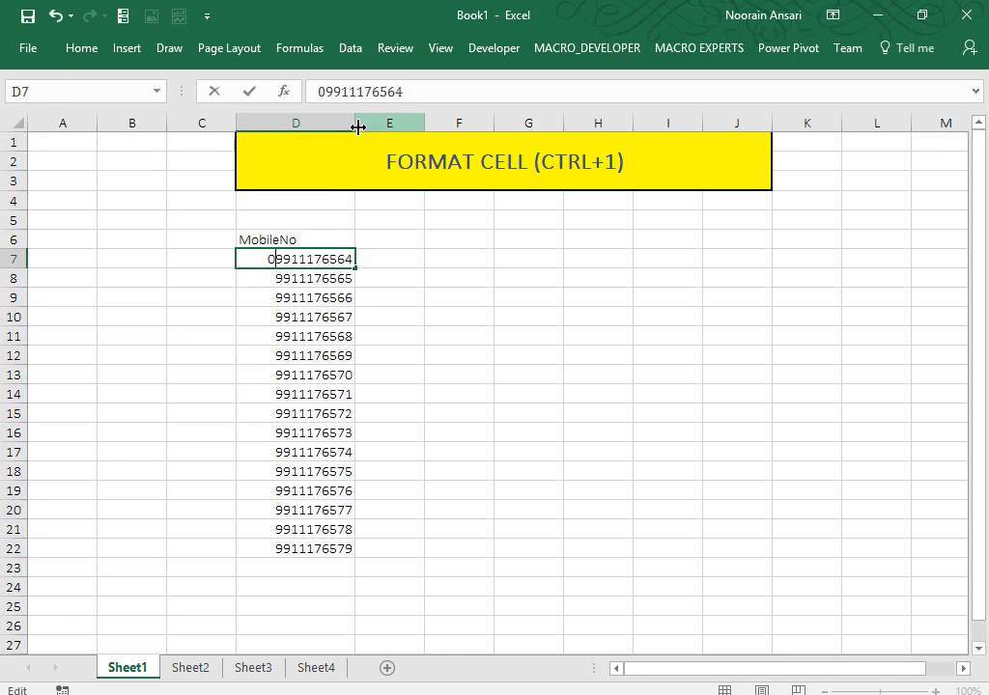
key("Return")
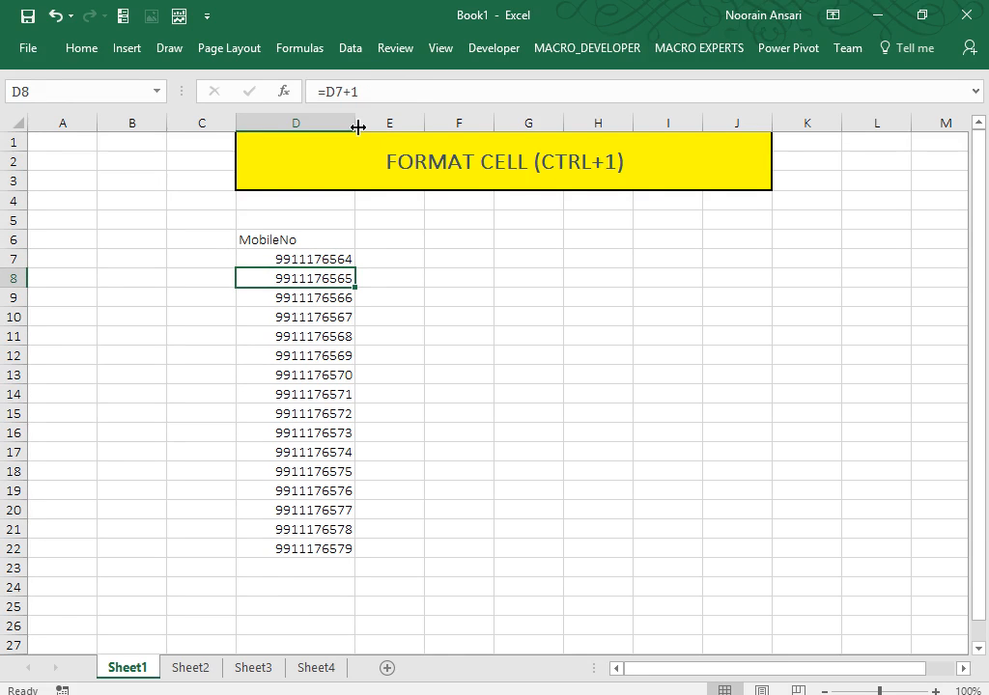
key("Up")
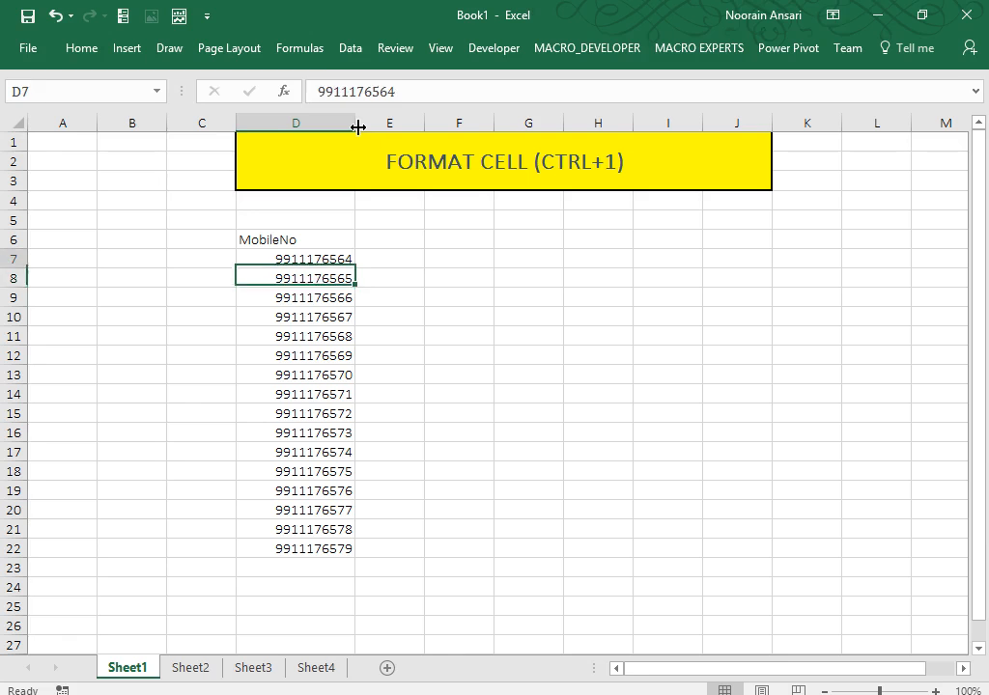
key("shift+Down")
key("shift+Down")
key("shift+Down")
key("shift+Down")
key("shift+Down")
key("shift+Down")
key("shift+Down")
key("shift+Down")
key("shift+Down")
key("shift+Down")
key("shift+Down")
key("shift+Down")
key("shift+Down")
key("shift+Down")
key("shift+Down")
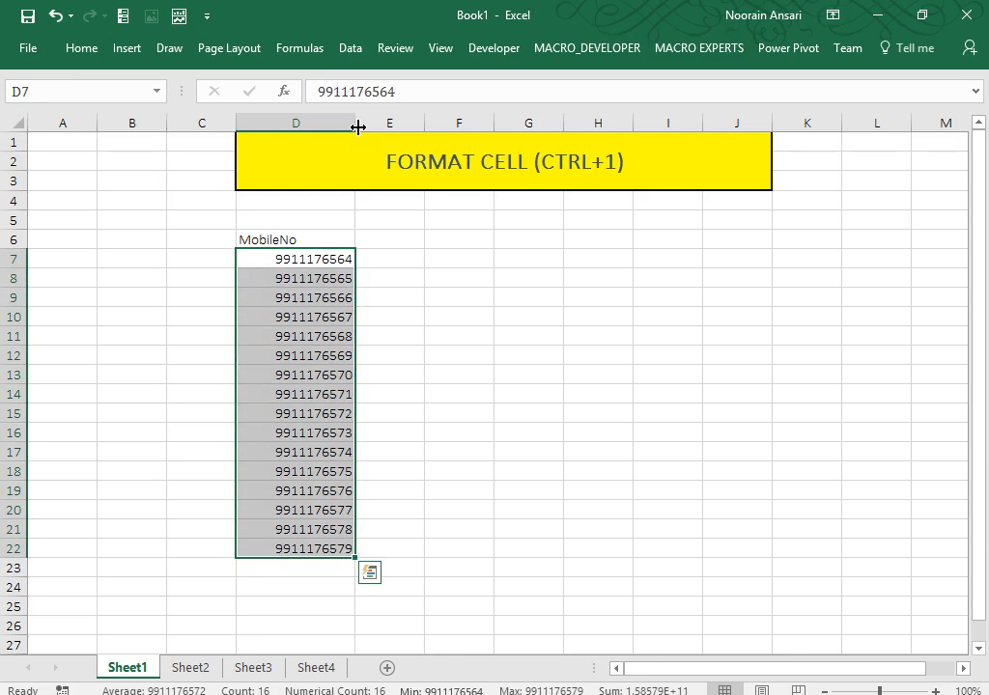
key("ctrl+1")
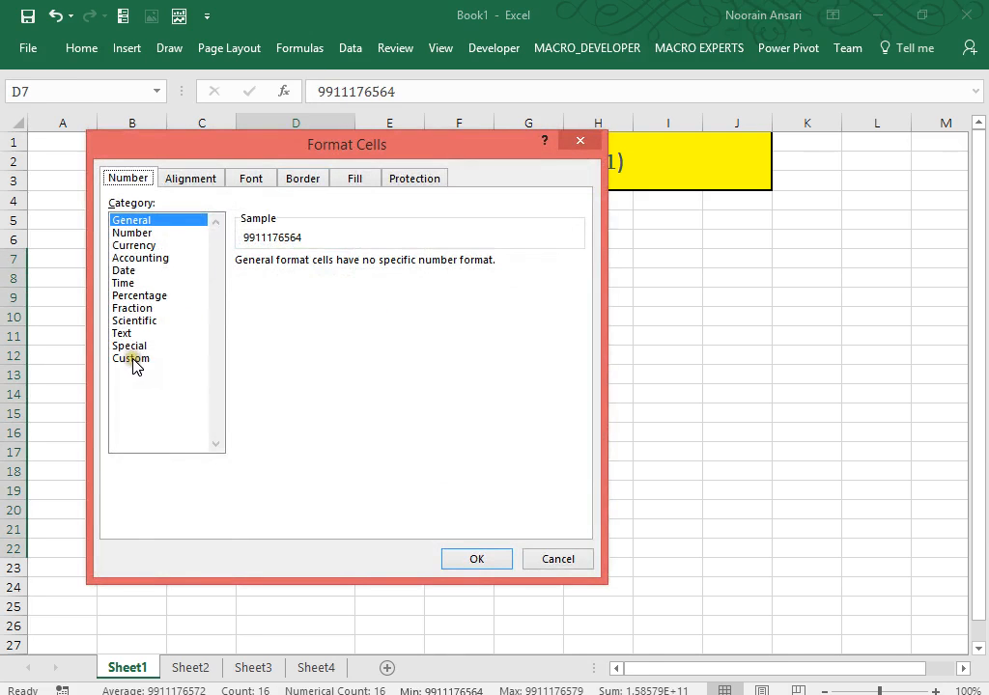
left_click(132, 359)
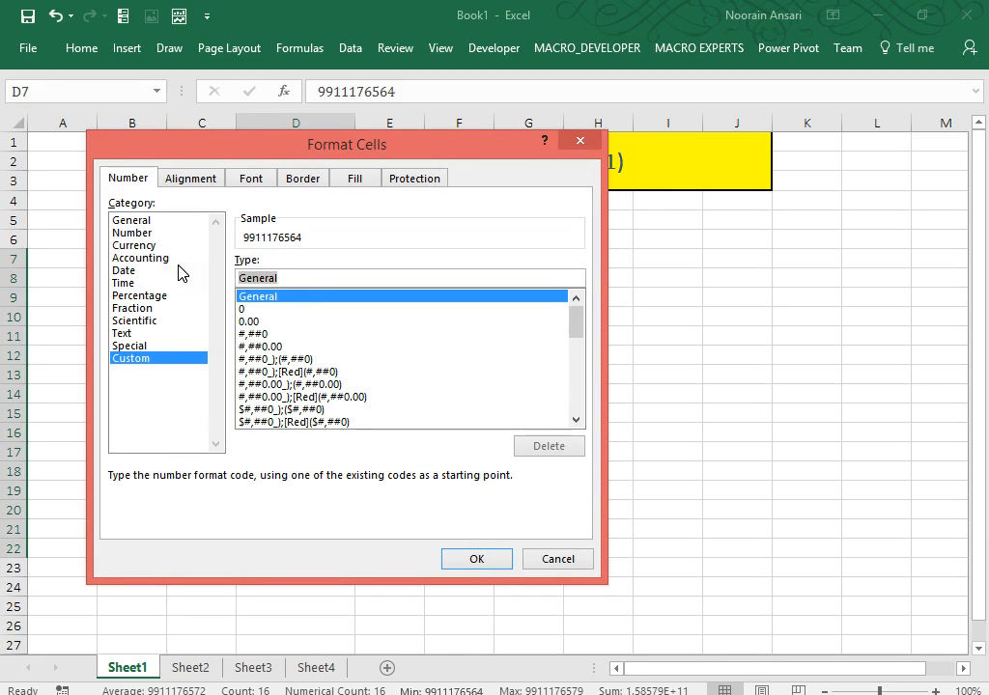
type("\"")
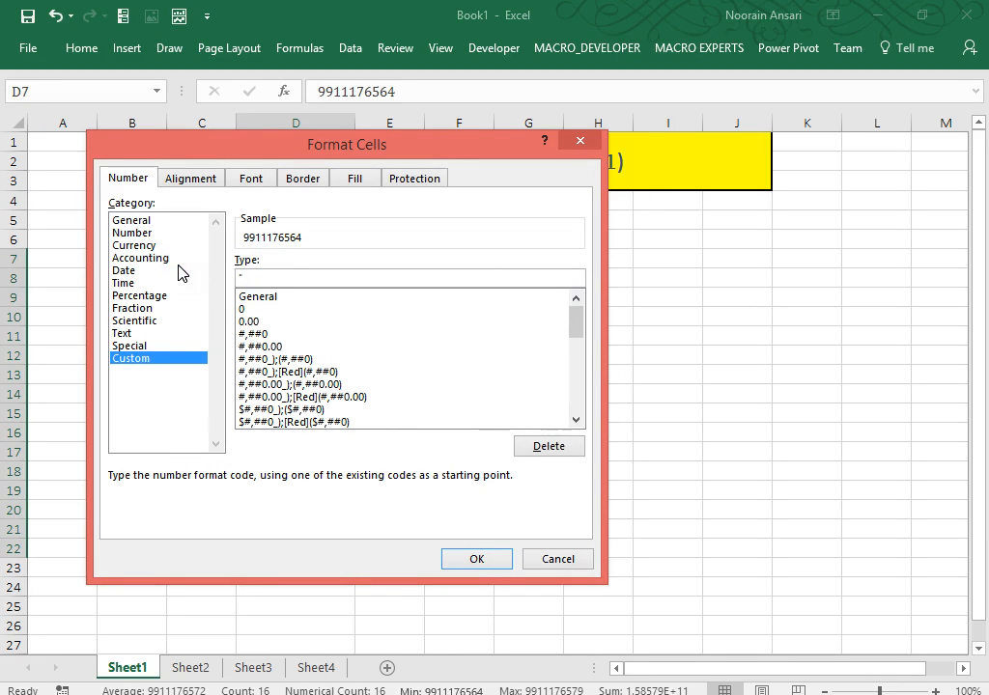
type("0\"#")
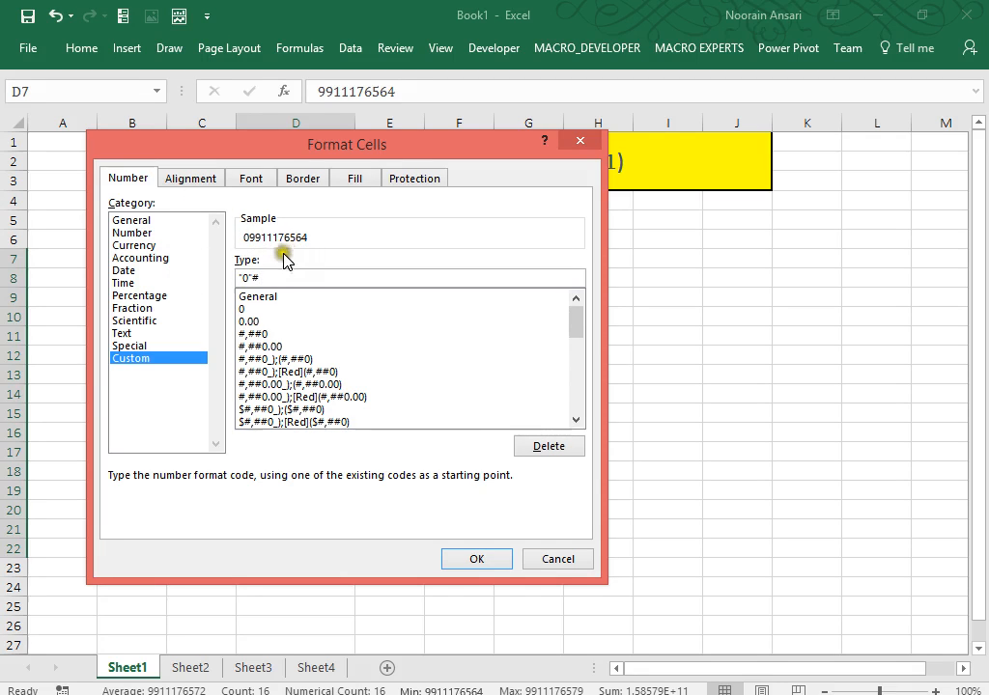
left_click(267, 276)
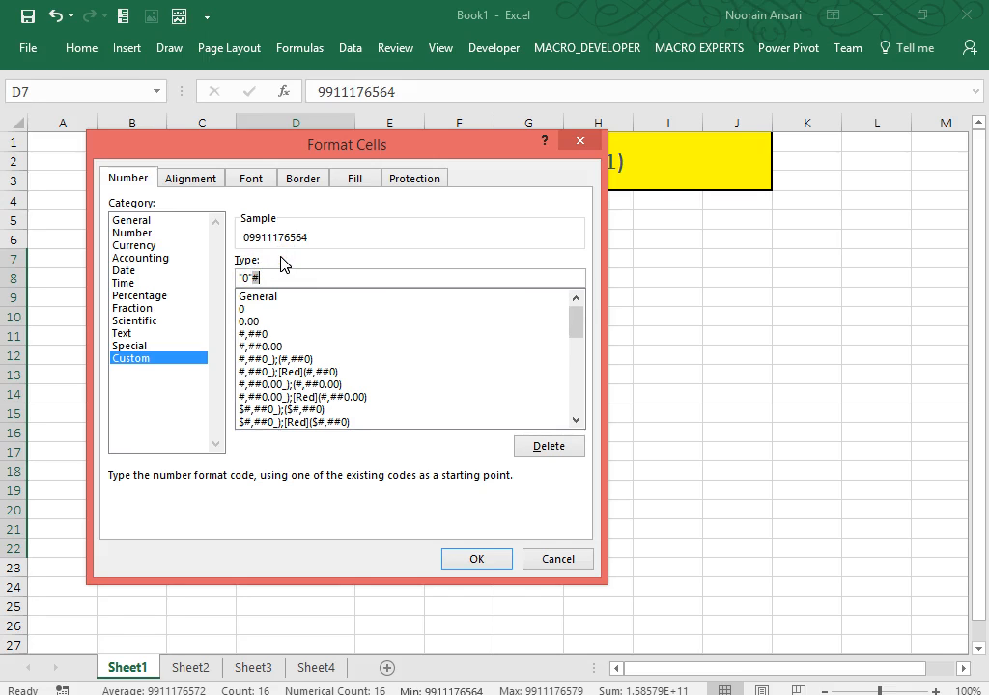
left_click(474, 560)
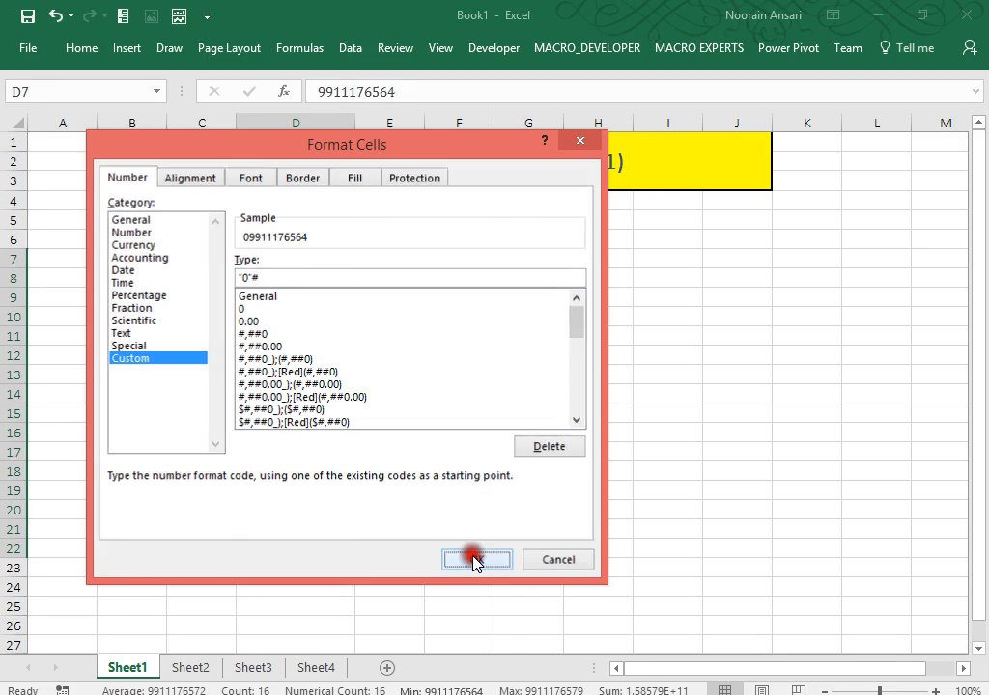
left_click(431, 328)
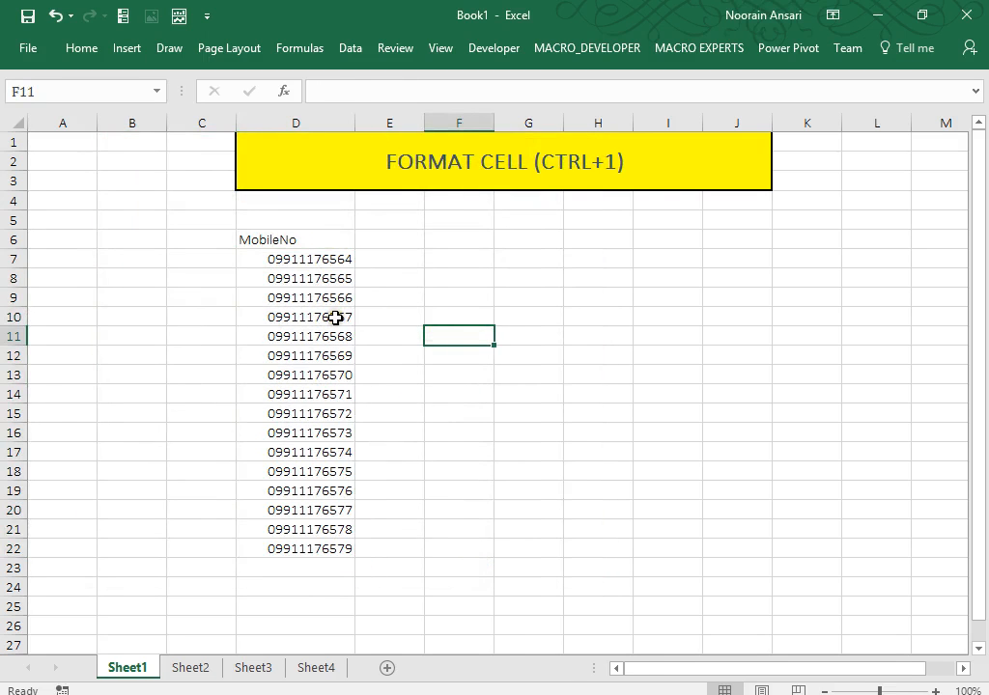
left_click(335, 318)
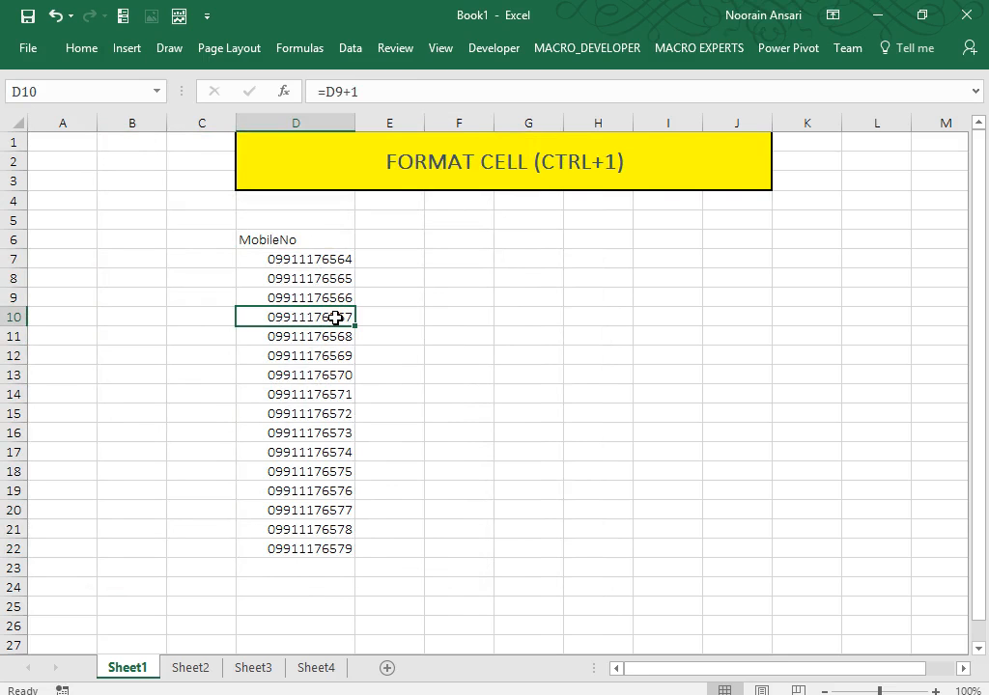
key("ctrl+1")
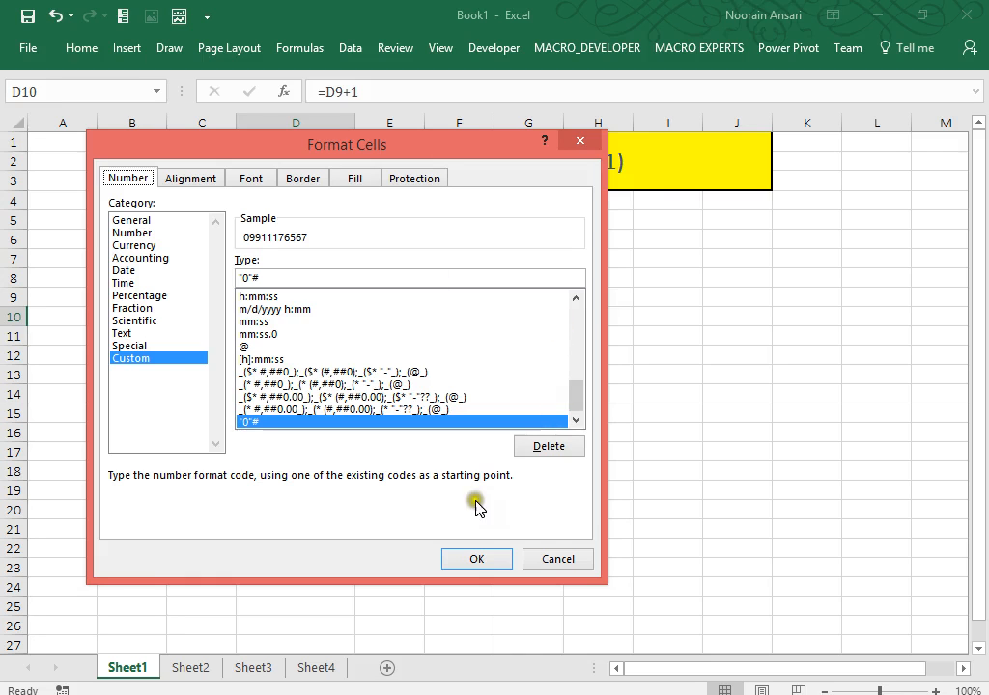
left_click(537, 562)
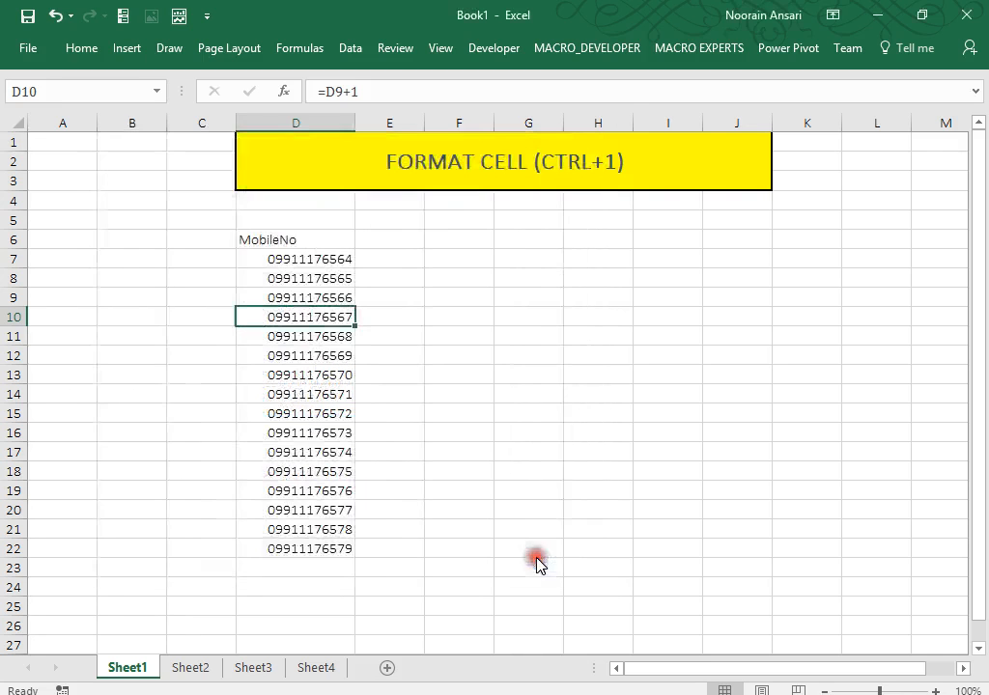
left_click(148, 213)
Enter the note '#-Number' in cell B4.
left_click(148, 208)
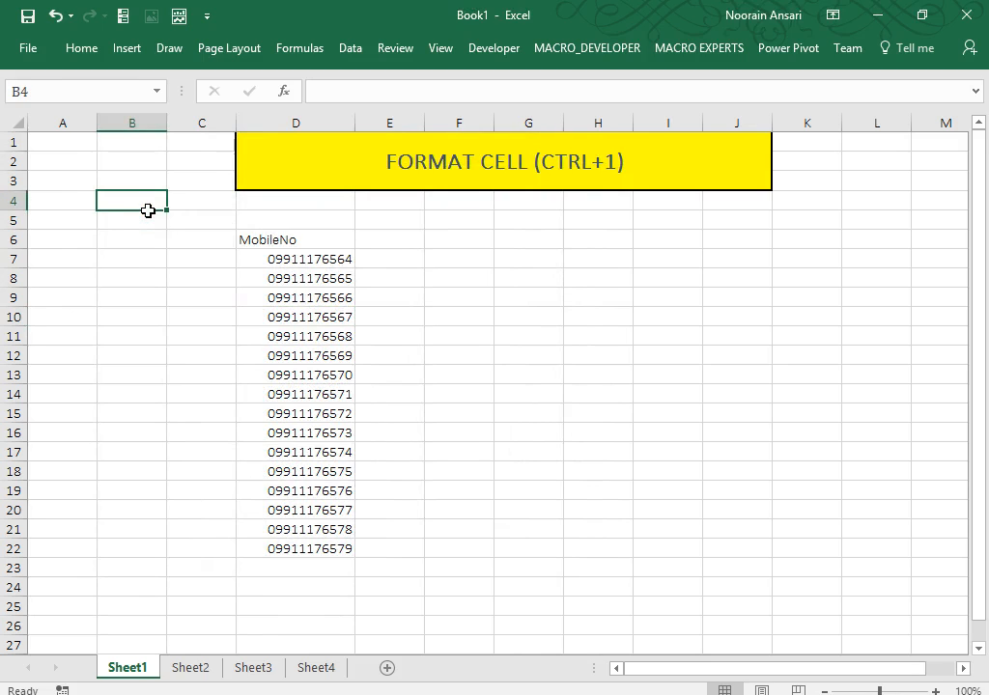
type("#")
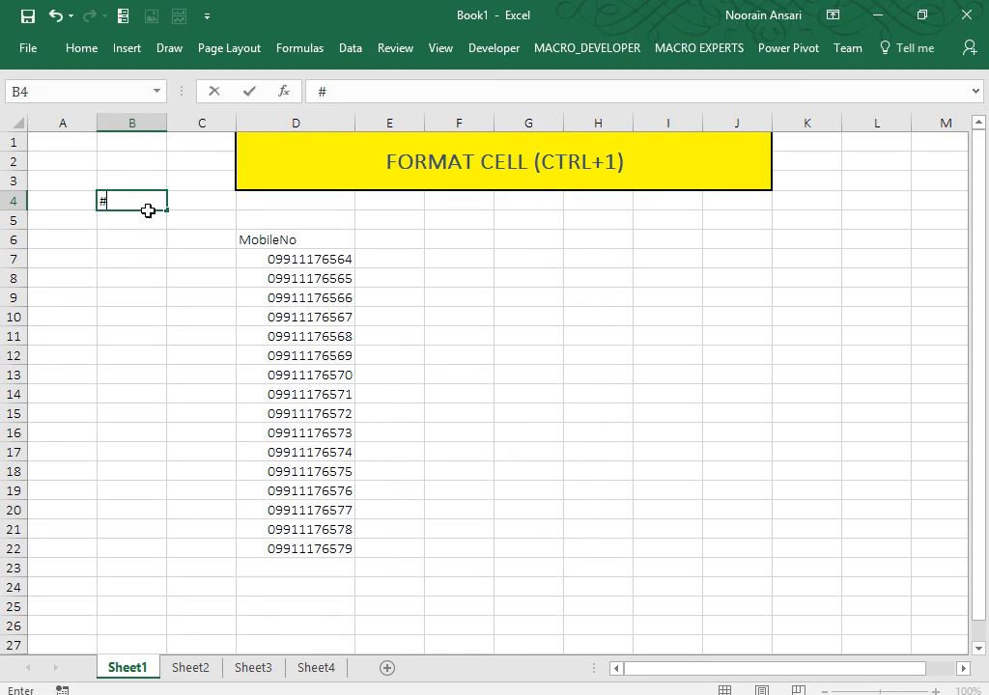
type("-Number")
key("Return")
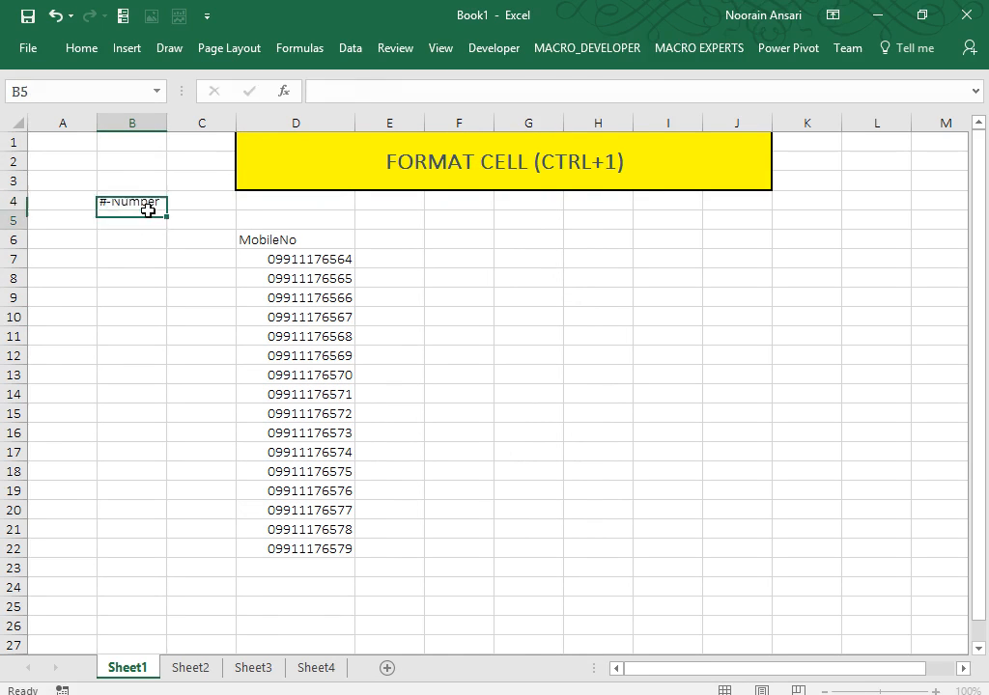
Start the D6 heading with 'Insert o before' ahead of MobileNo.
key("Right")
key("Right")
key("Down")
key("Down")
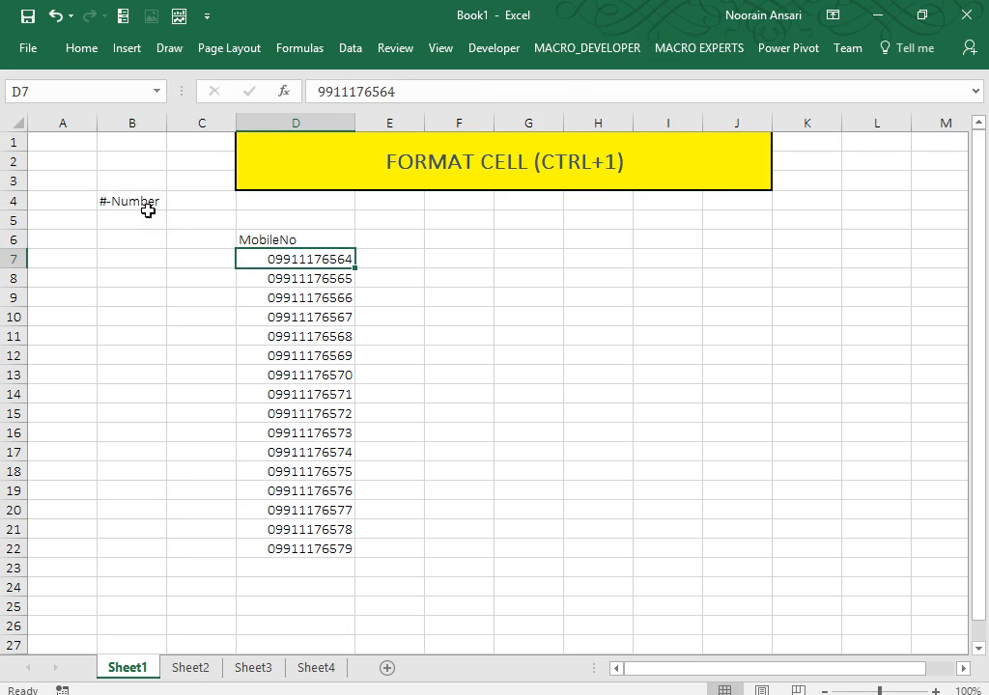
key("Up")
key("F2")
key("Home")
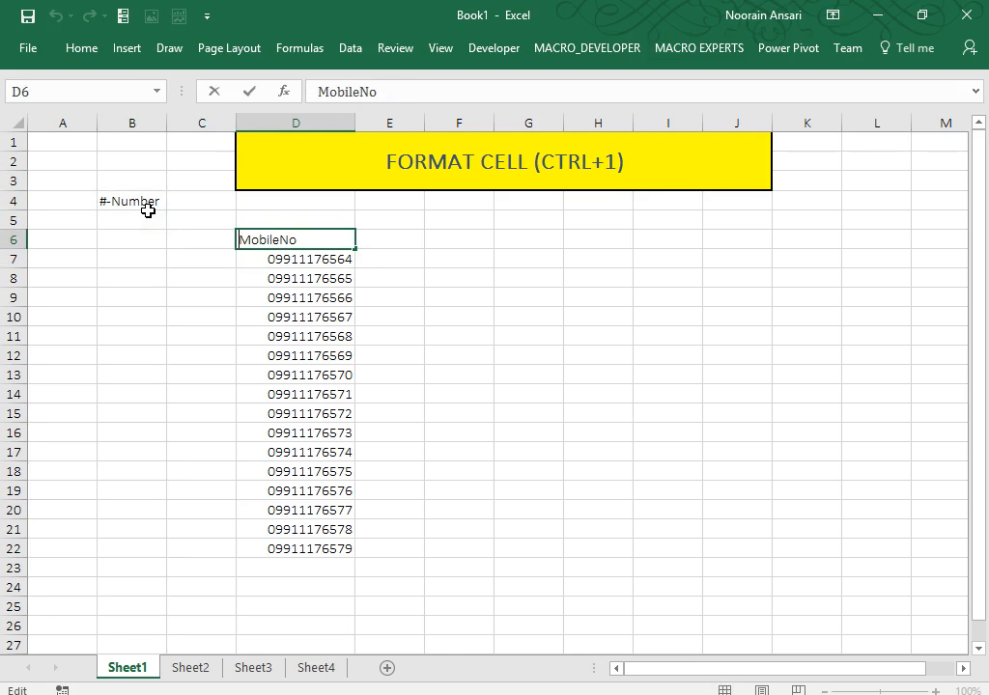
type("Insert o be")
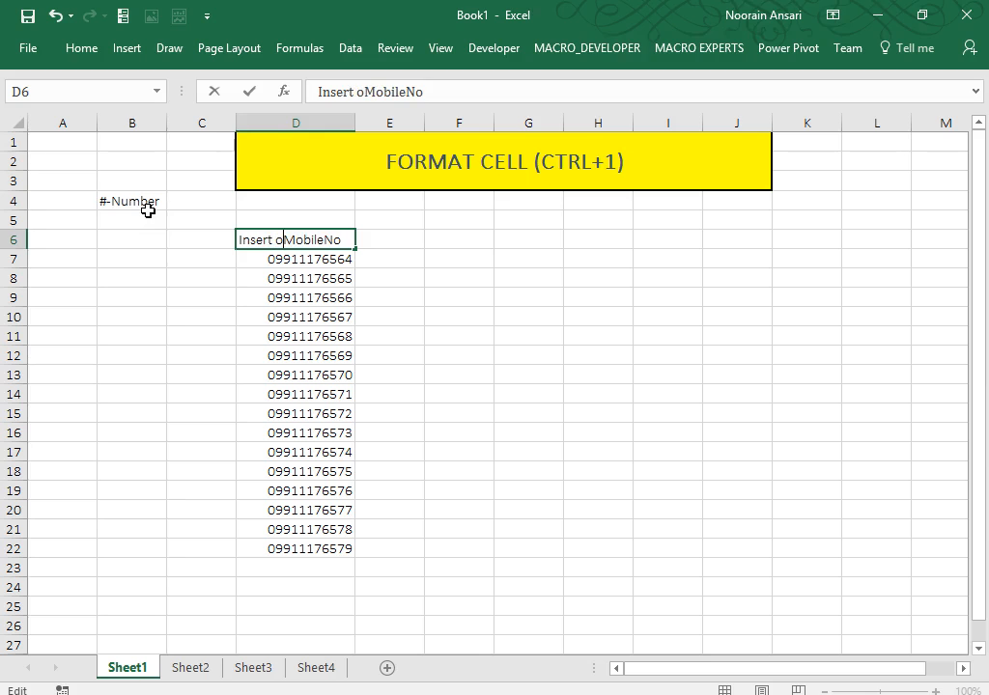
type("fore")
Confirm the 'Insert o before MobileNo' heading and autofit column D to it.
key("Return")
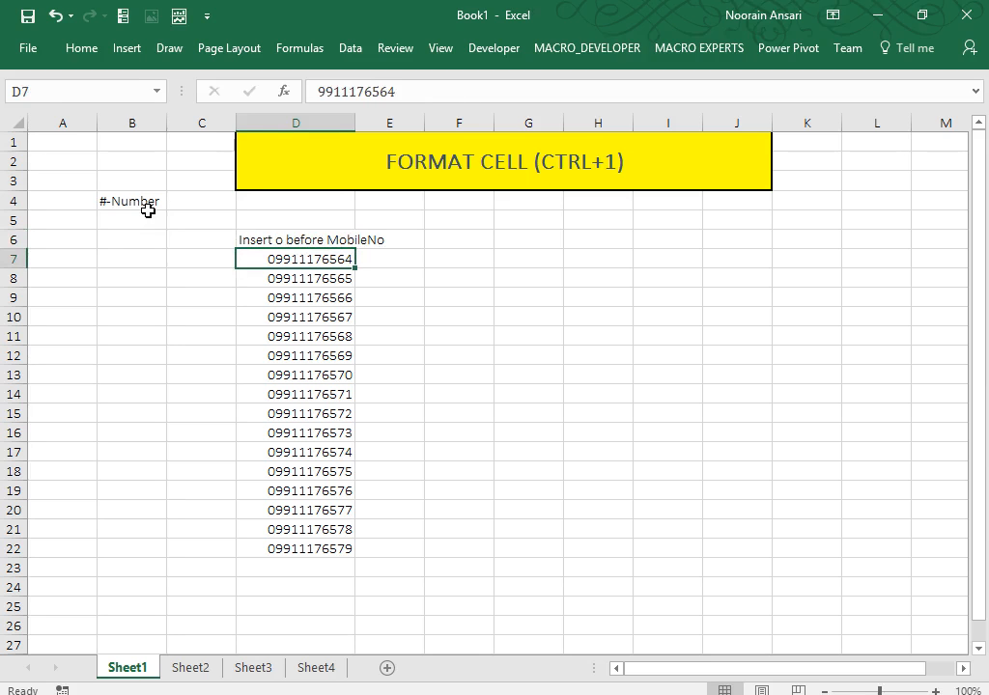
double_click(354, 121)
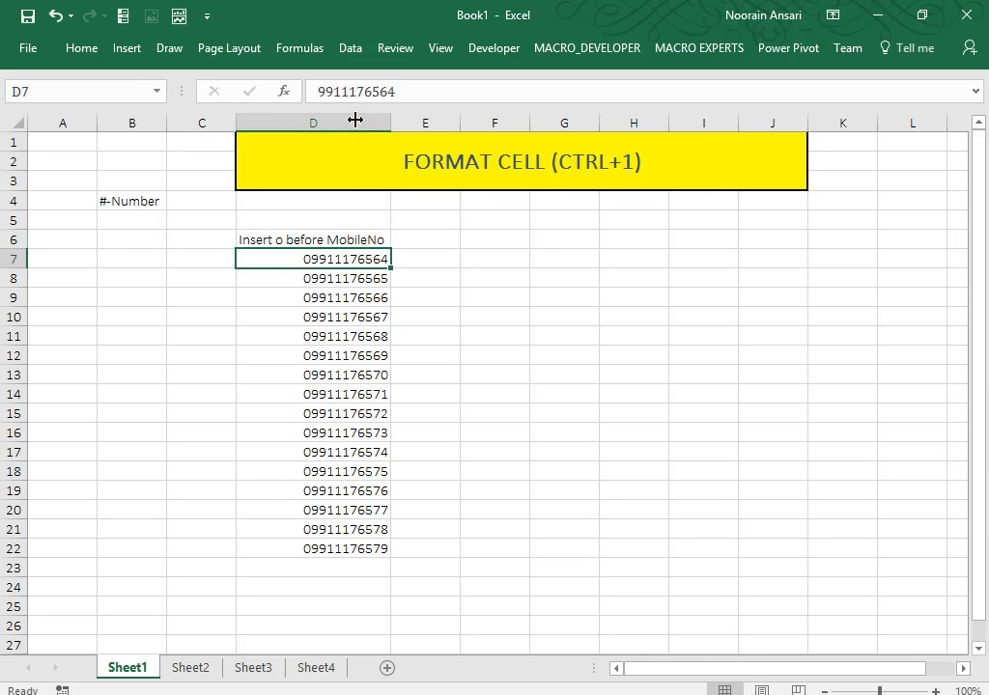
key("ctrl+shift+Down")
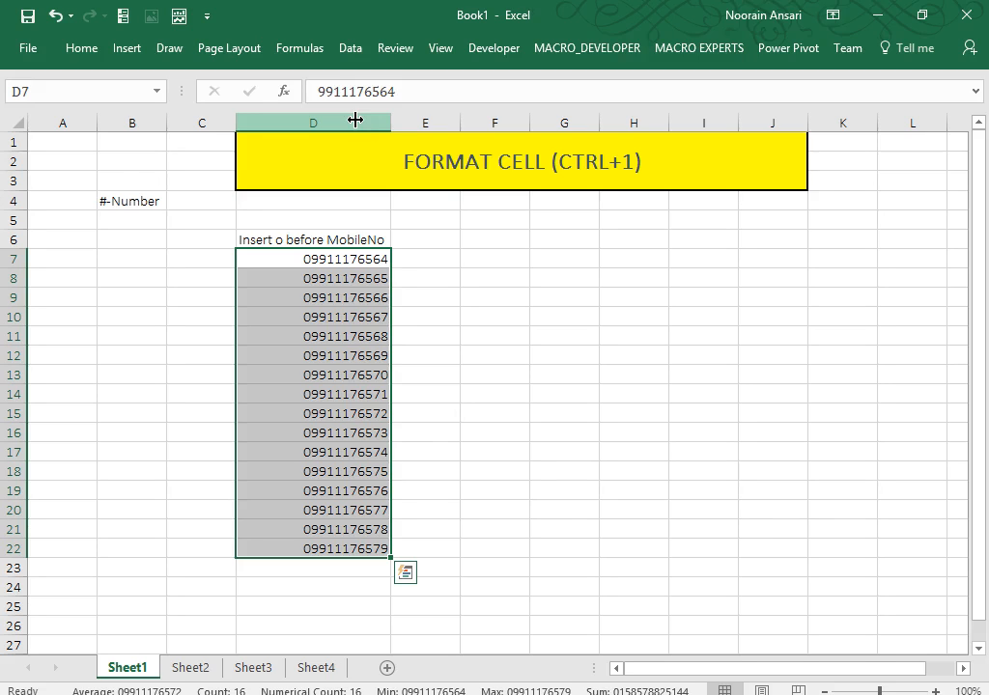
key("Up")
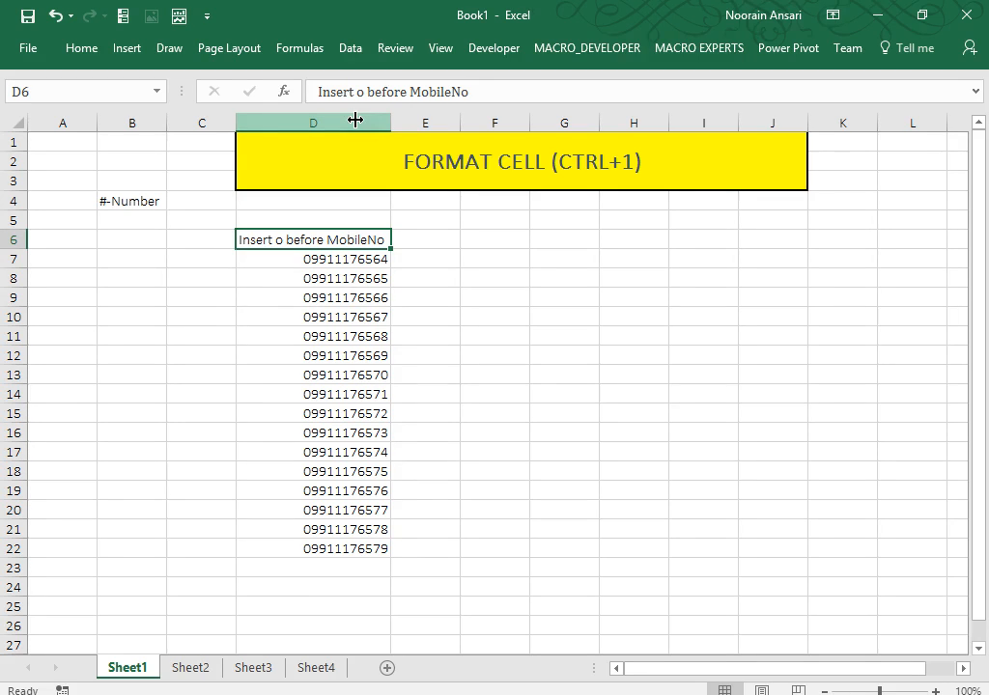
Add a 'Name' heading in F6 and enter rajesh, mohit, Chandan, Lokesh below it.
key("Right")
key("Right")
type("Name")
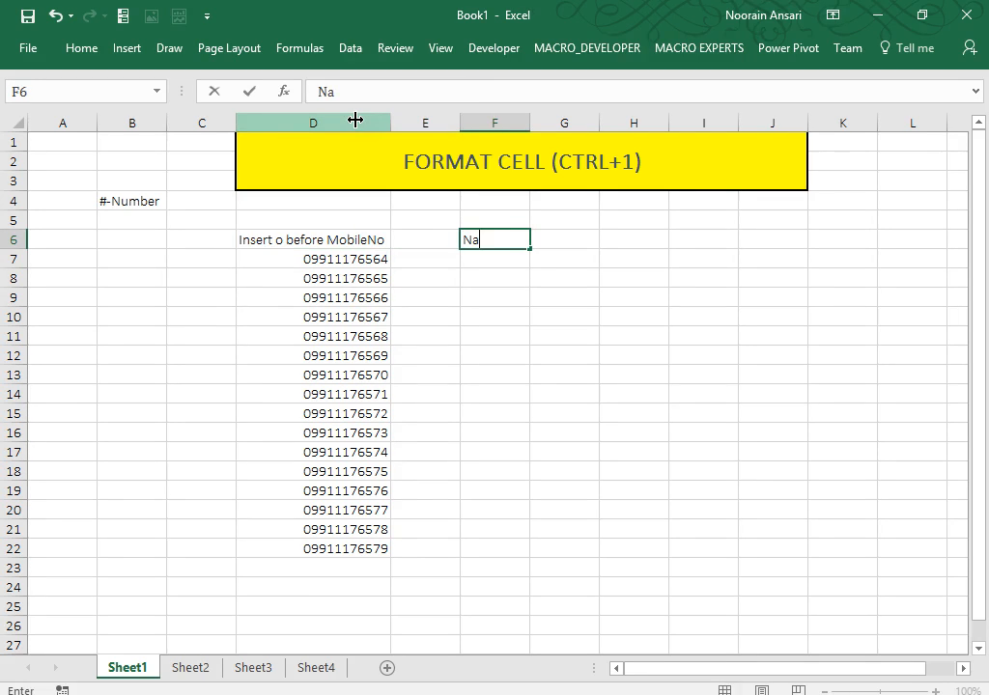
key("Return")
type("rajesh")
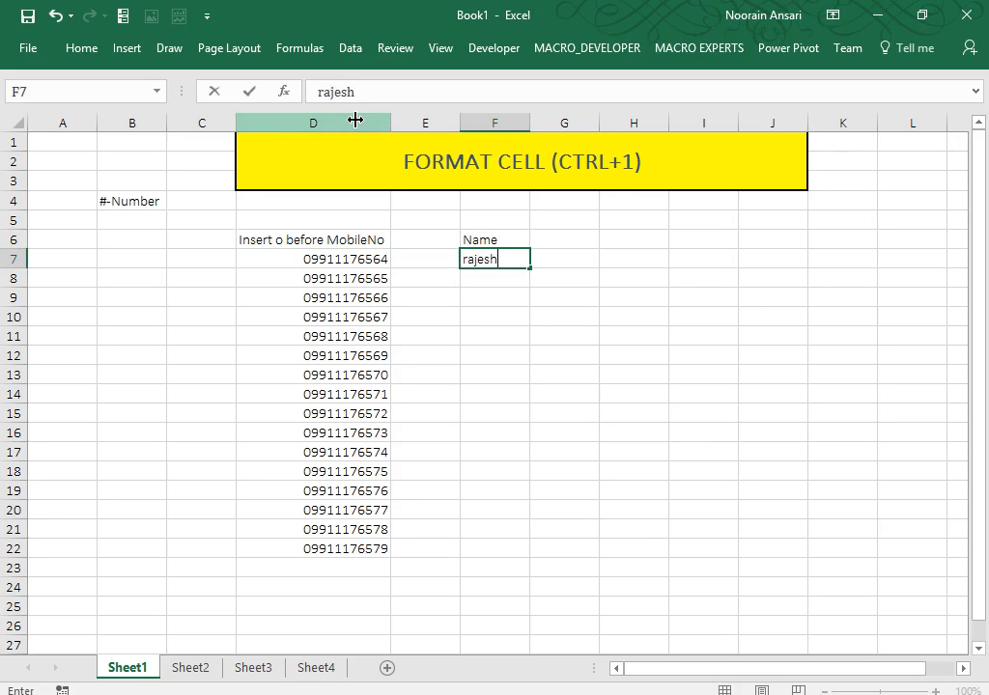
key("Return")
type("mohit")
key("Return")
type("Chandan")
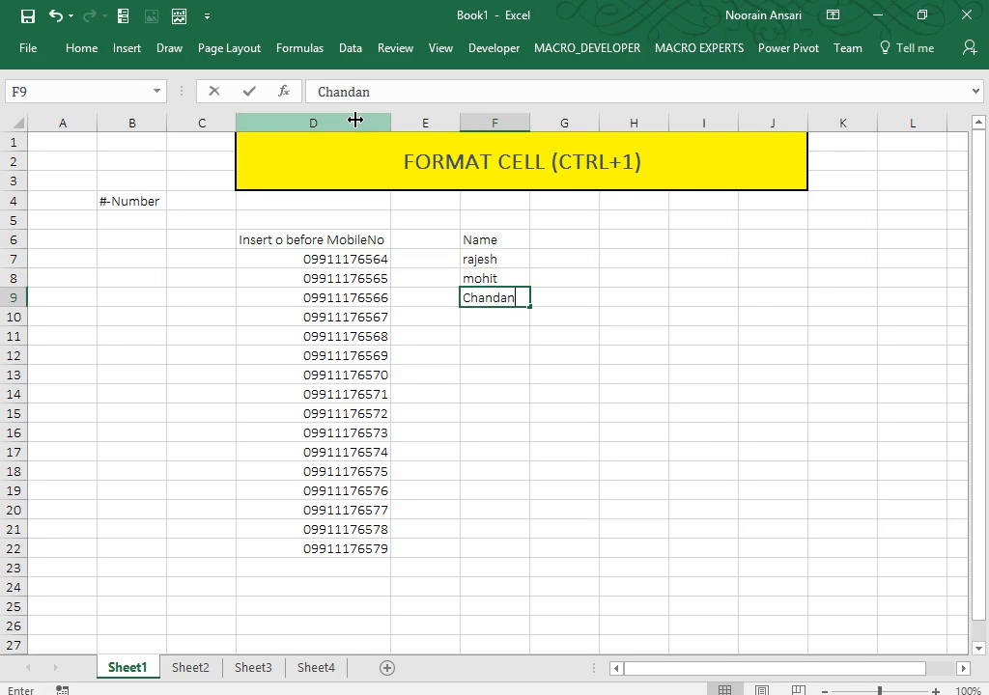
key("Return")
type("Lokesh")
key("Return")
Enter Deepak, Varun, Ritesh, Sanjeev, Bhupesh in F11:F15, then select the names F7:F15.
type("Deepak")
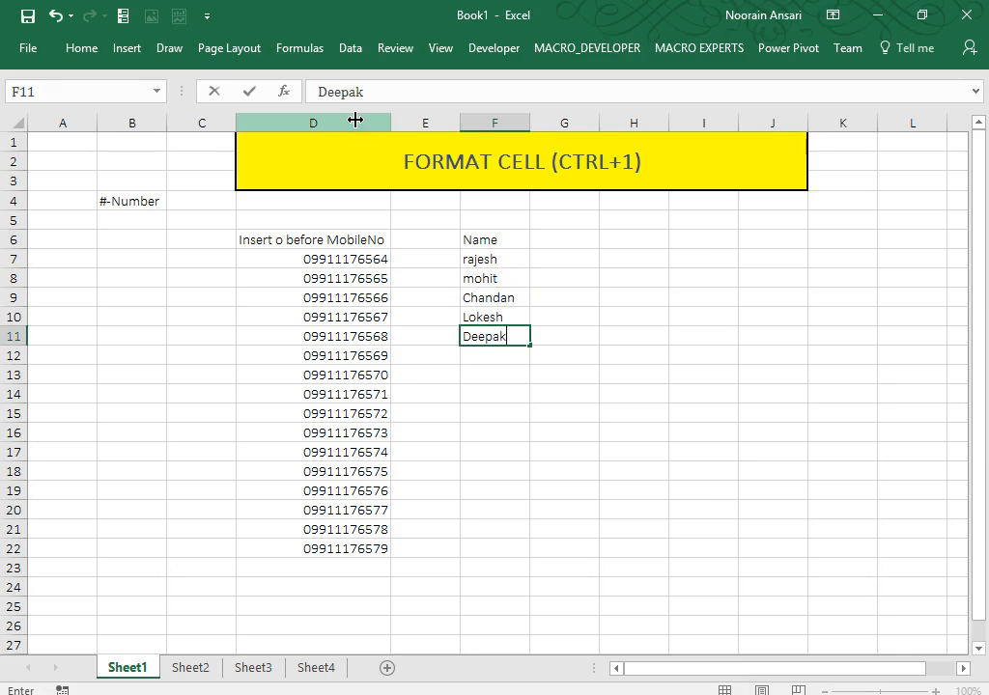
key("Return")
type("Varun")
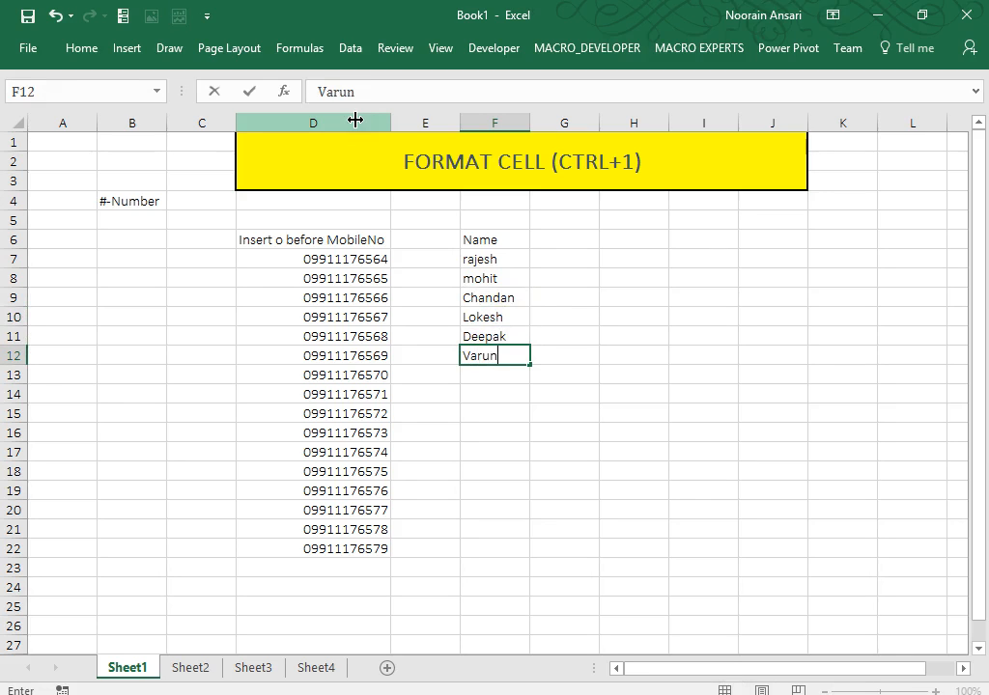
key("Return")
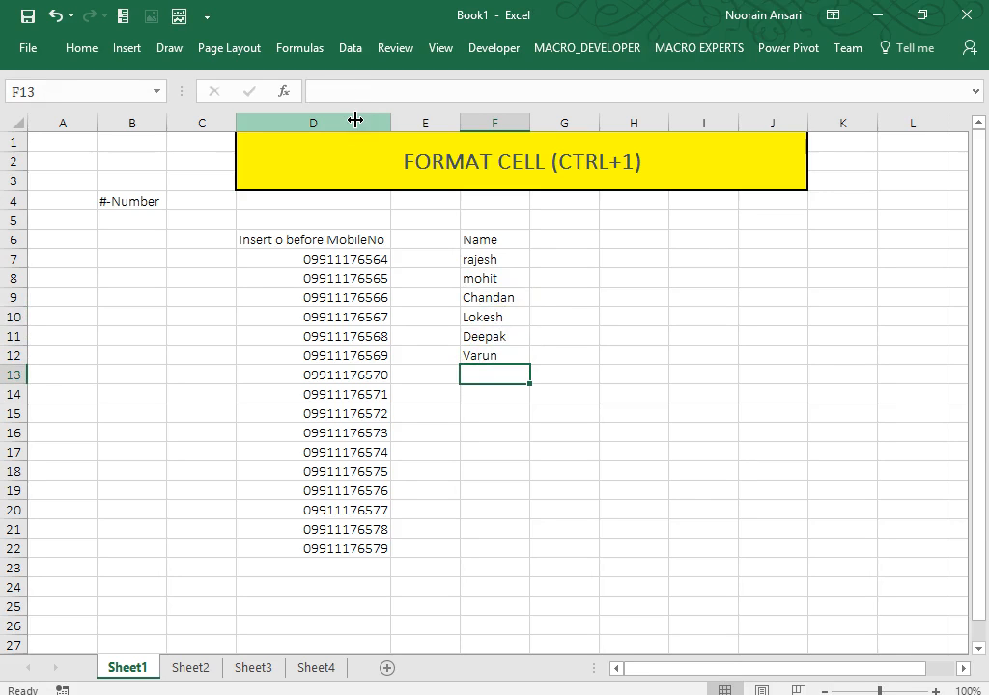
type("Ritesh")
key("Return")
type("Sa")
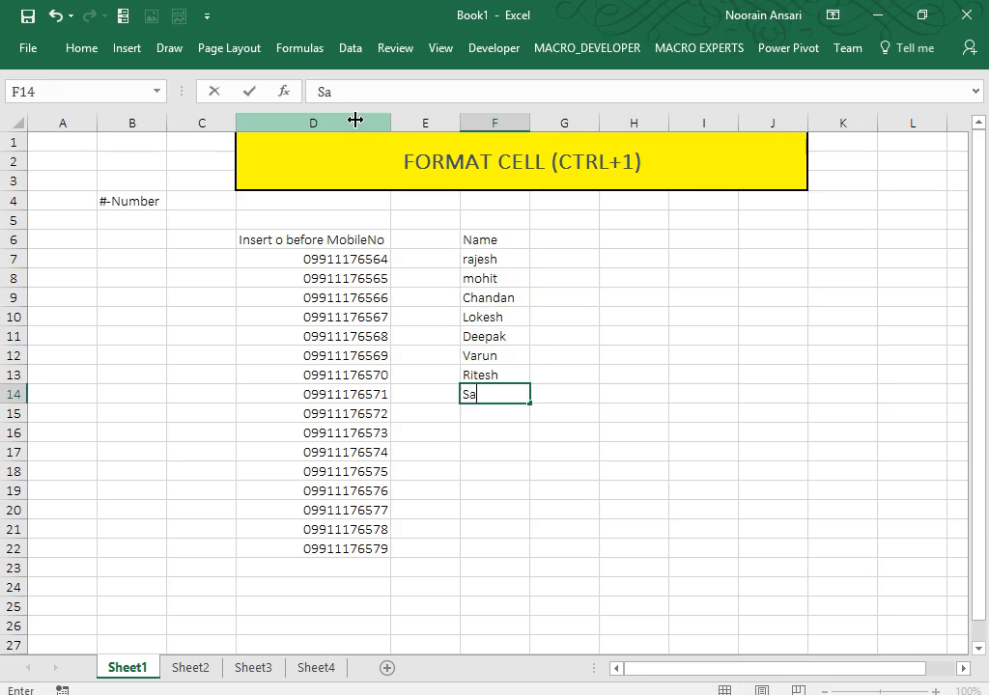
type("njeev")
key("Return")
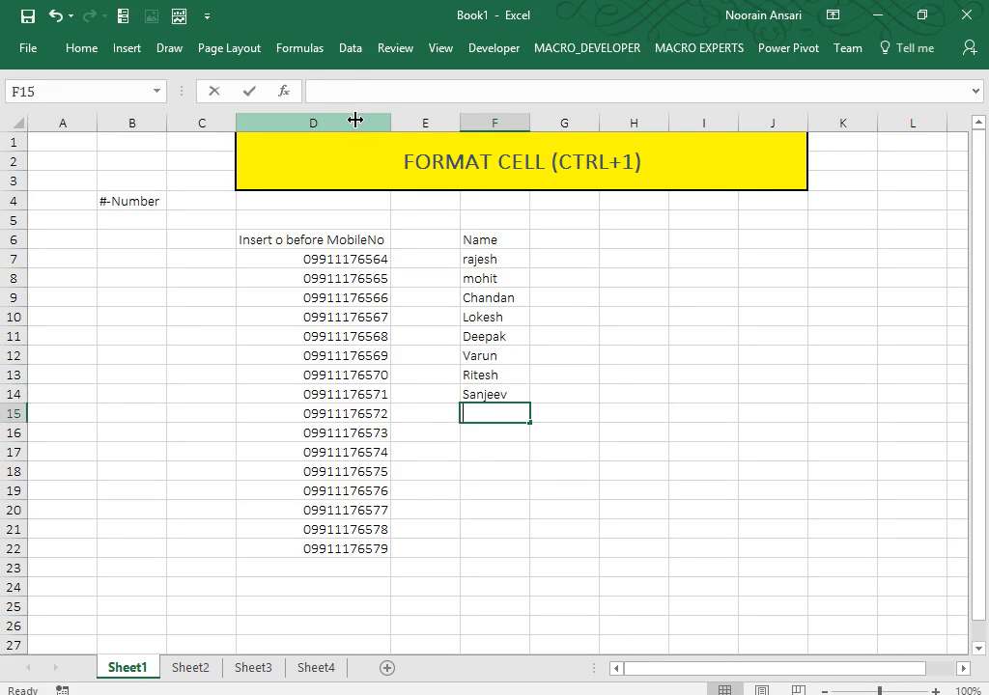
type("Bhupesh")
key("Return")
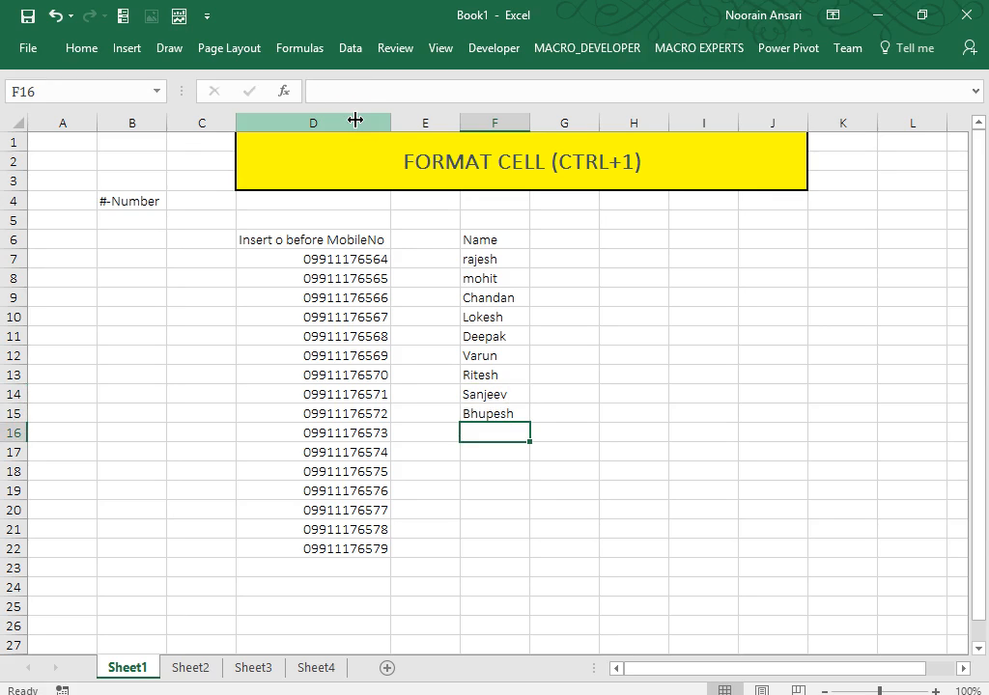
key("ctrl+Up")
key("ctrl+Up")
key("Down")
key("ctrl+shift+Down")
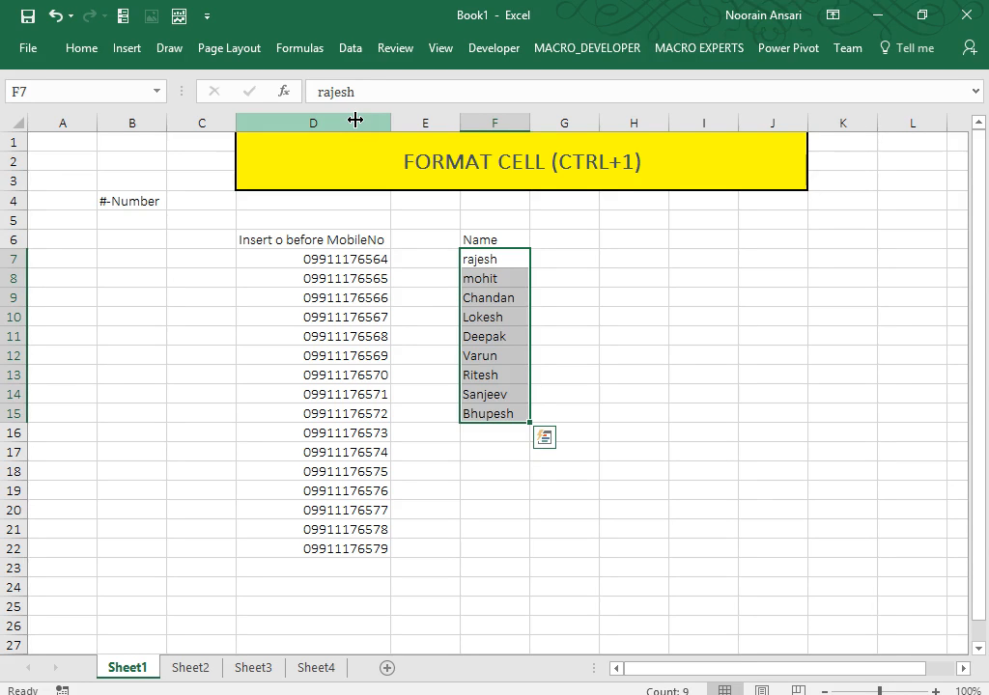
Change the F6 heading to 'Insert Mr. Before Name' and reselect the names below.
key("Up")
key("F2")
key("Left")
key("Left")
key("Left")
key("Left")
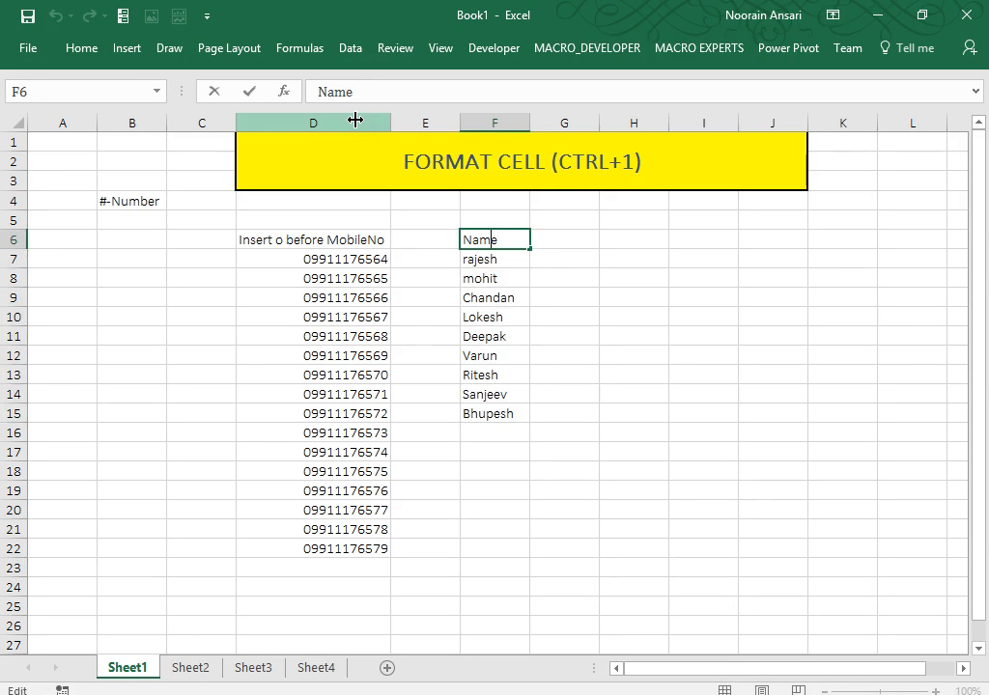
type("Insert M")
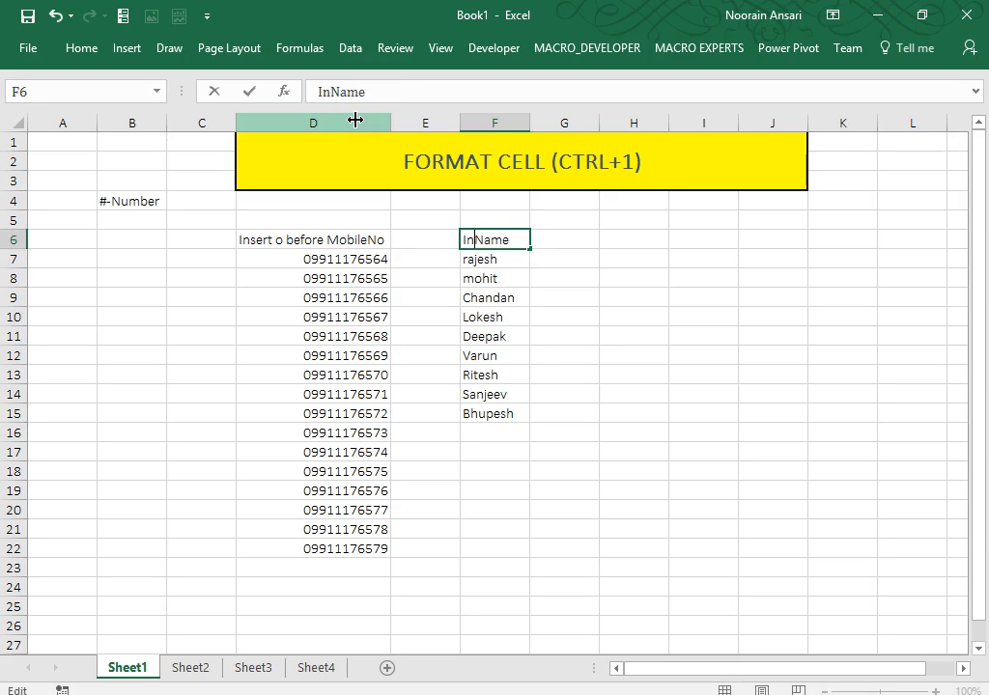
type("r. Before")
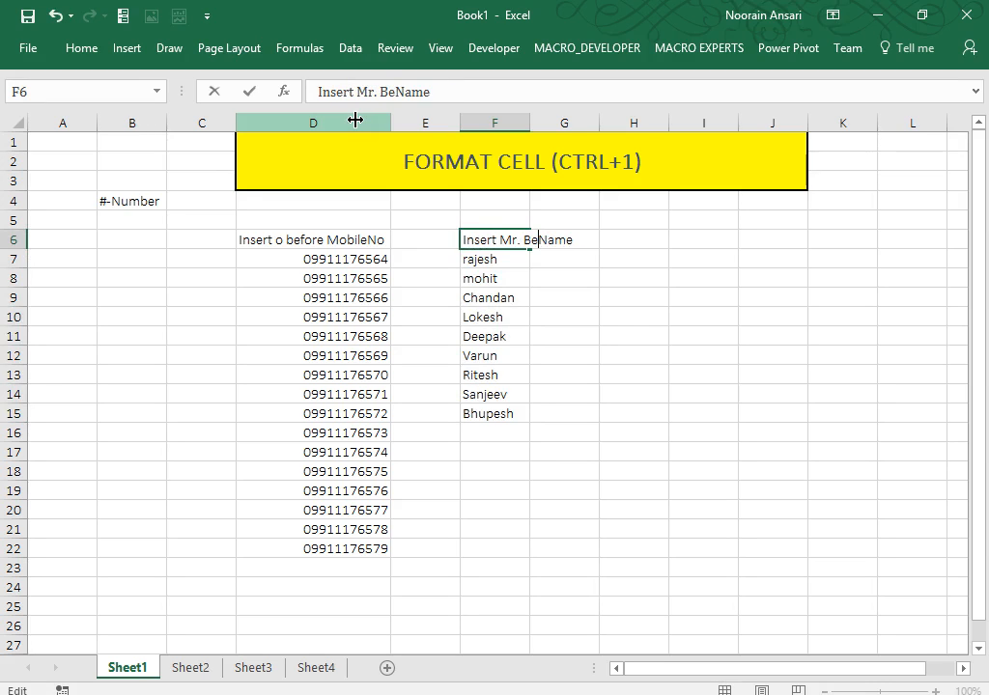
key("Return")
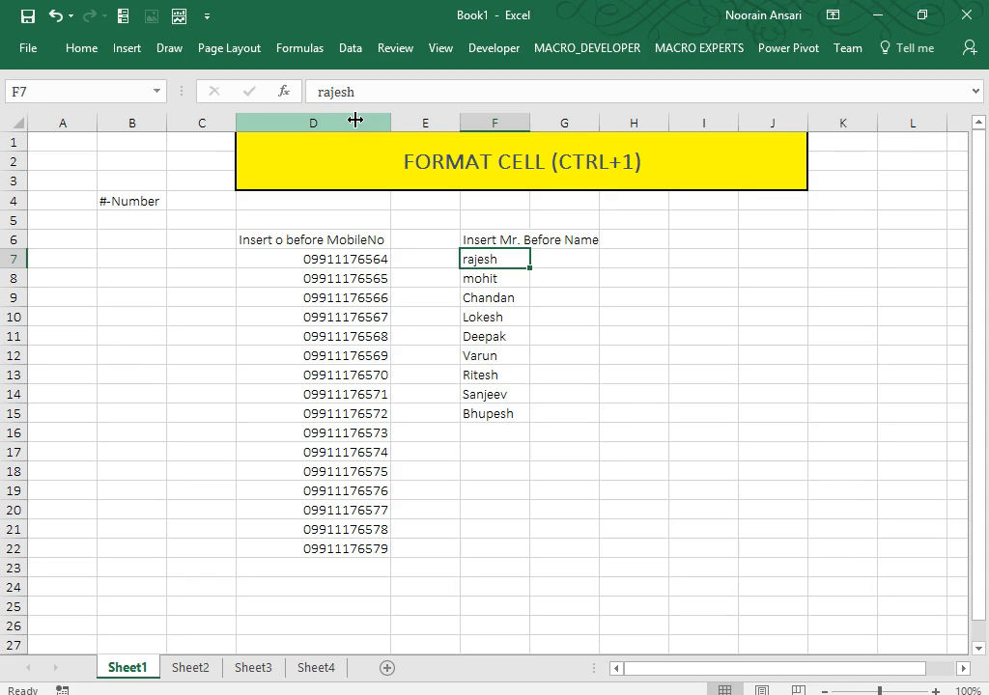
key("shift+Down")
key("shift+Down")
key("shift+Down")
key("shift+Down")
key("shift+Down")
key("shift+Down")
key("shift+Down")
key("shift+Down")
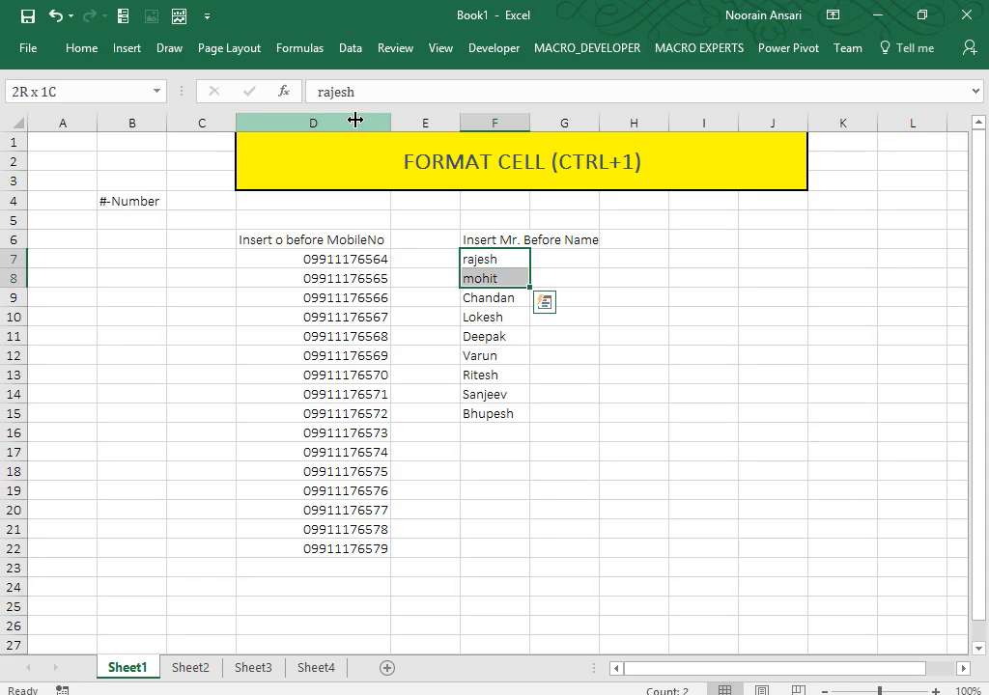
Apply the custom format "Mr. "@ to F7:F15 and widen column F.
key("ctrl+1")
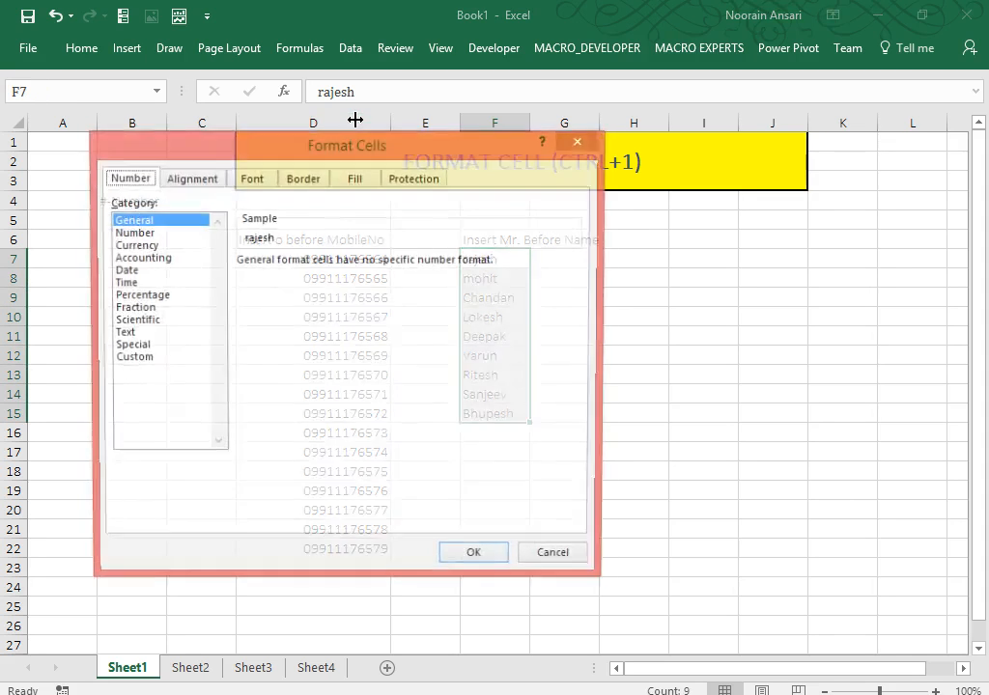
left_click(123, 360)
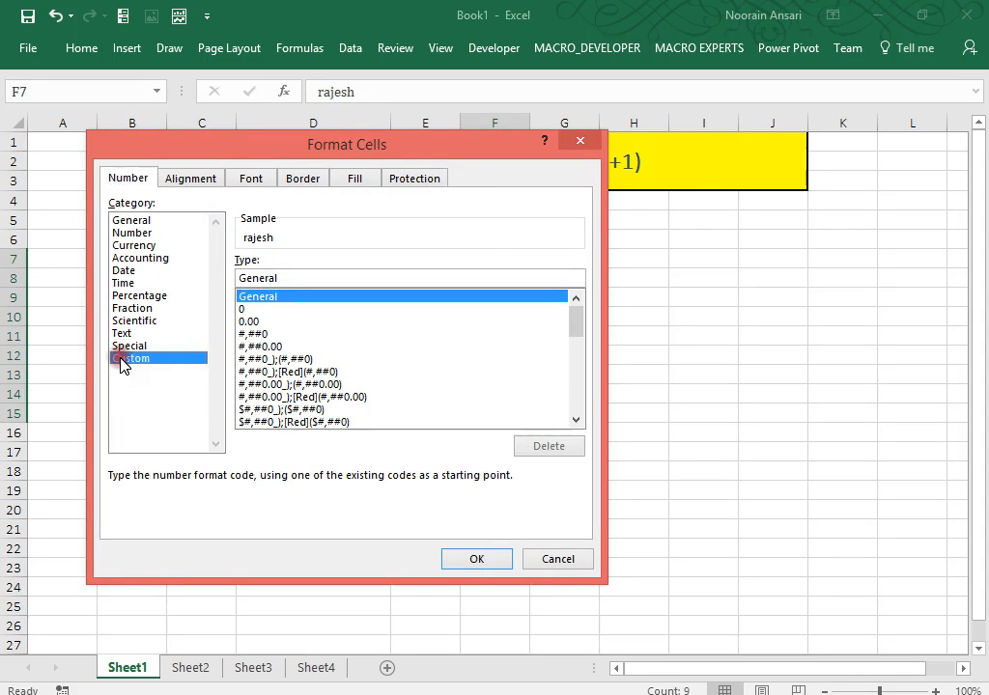
type("\"Mr.")
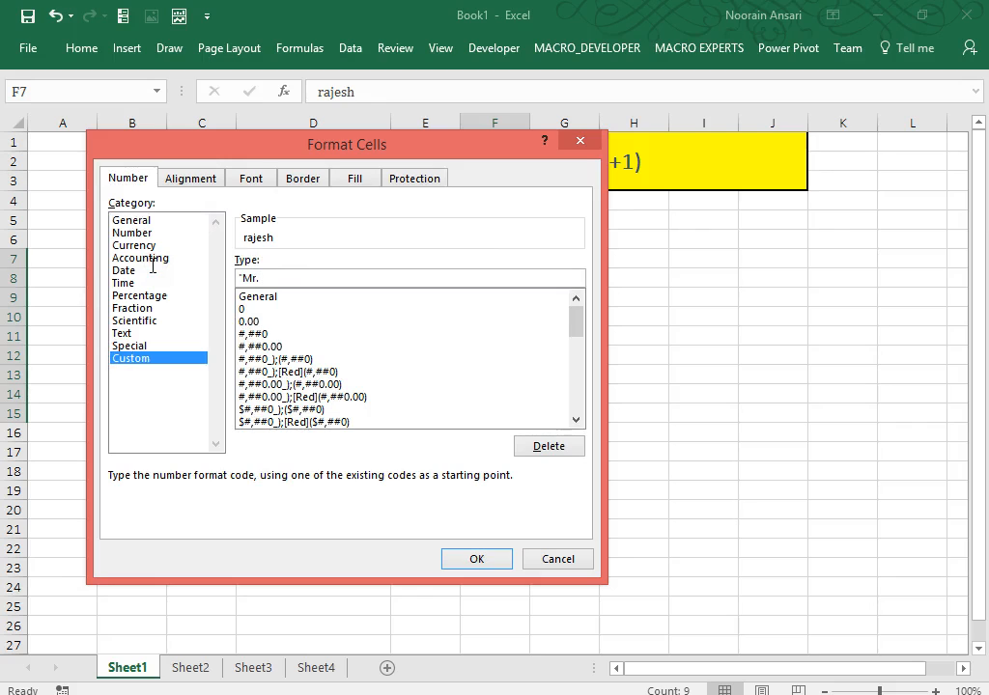
type(" \"@")
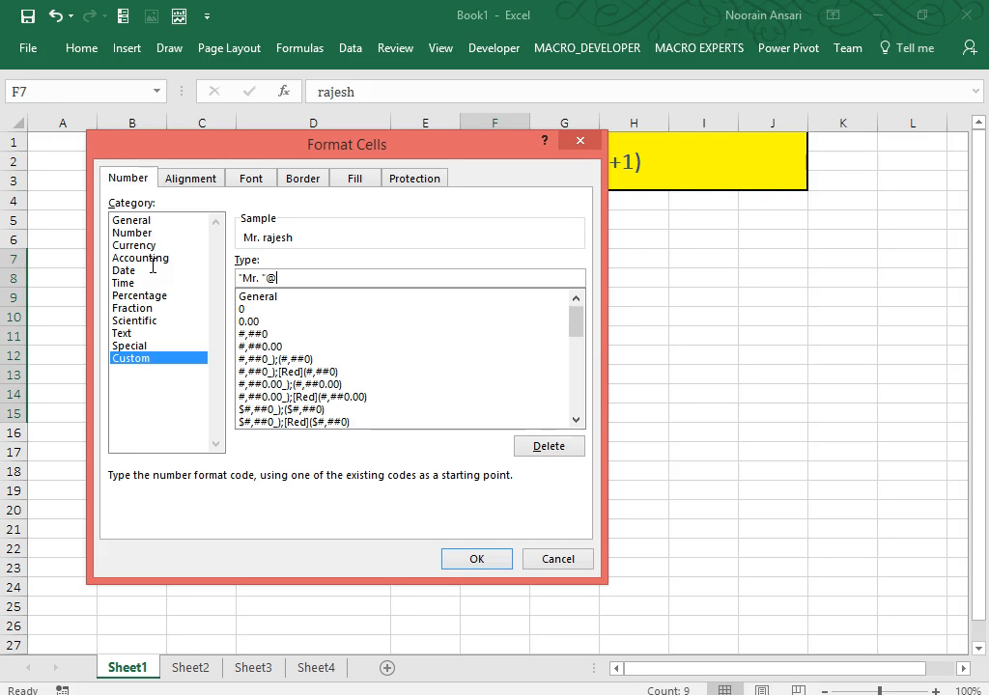
left_click(458, 559)
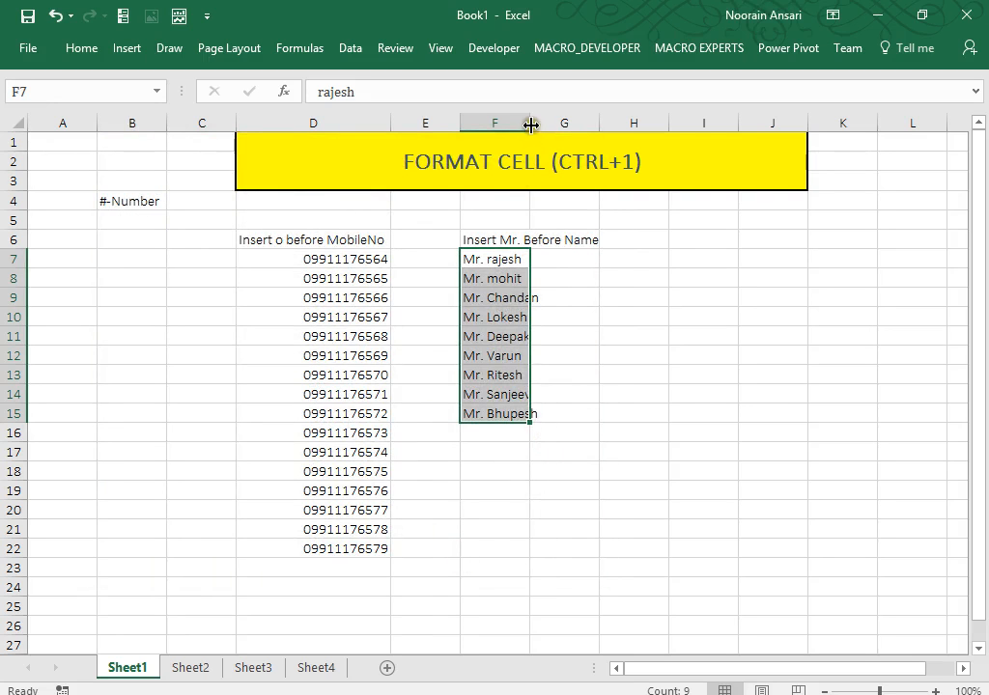
left_click_drag(530, 123, 567, 123)
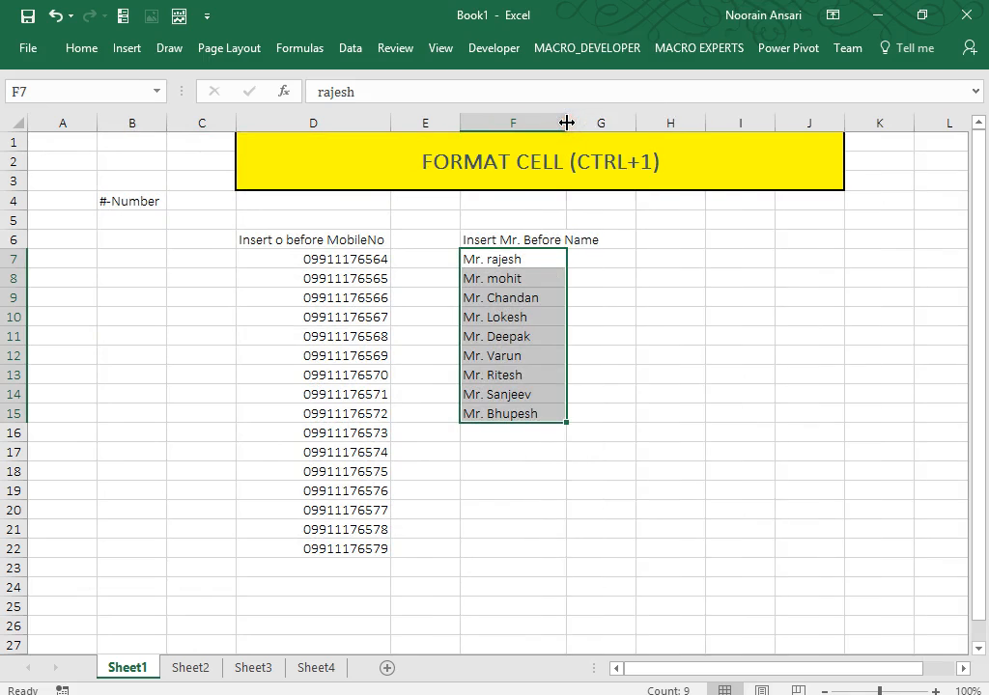
Type the note '@-Other Number' into cell B5.
left_click(114, 216)
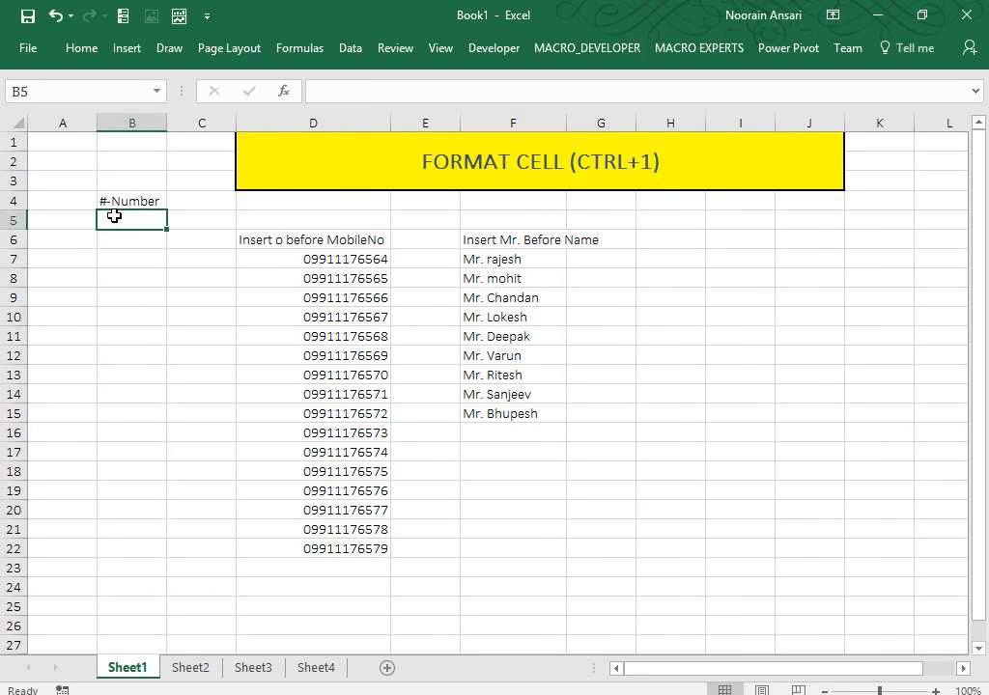
type("@")
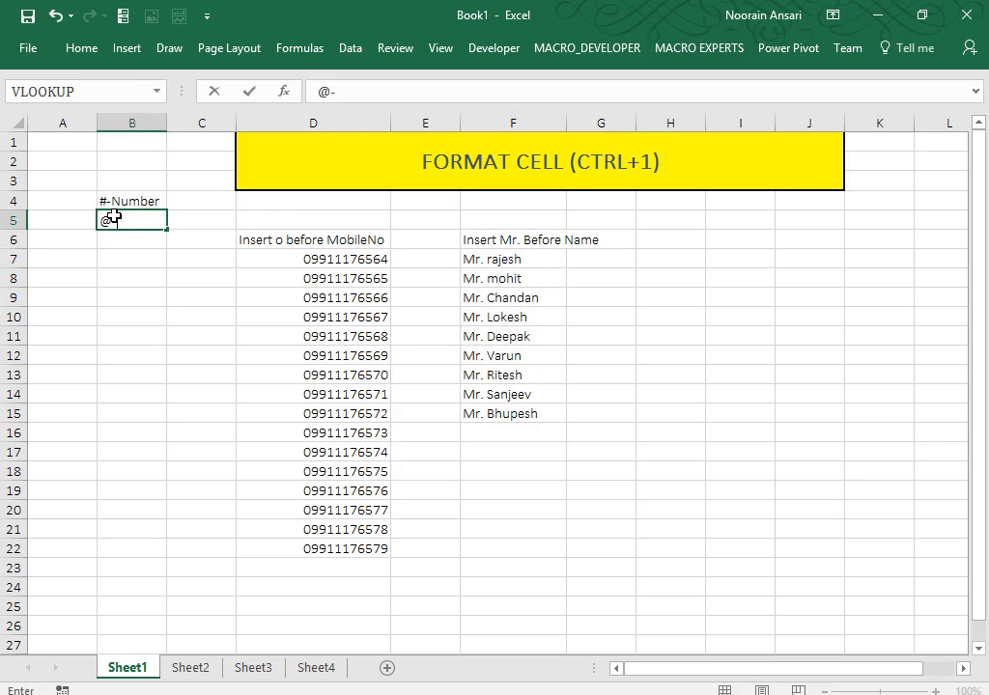
type("-T")
key("BackSpace")
type("Other Number")
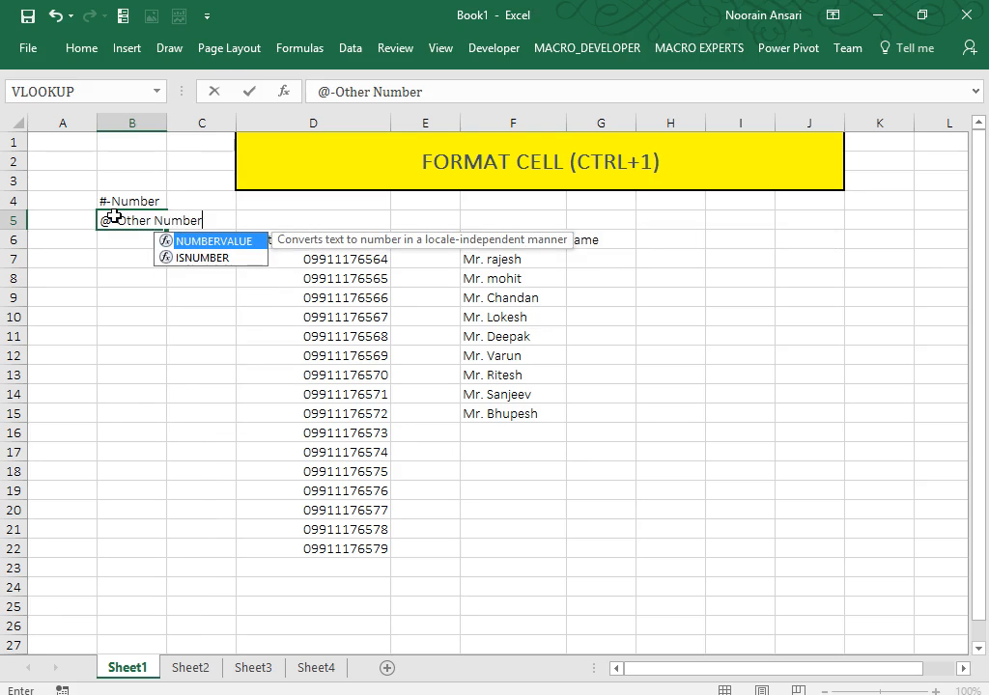
Correct the B5 note to '@-Other than Number(Text)' and select the names in column F.
left_click(314, 87)
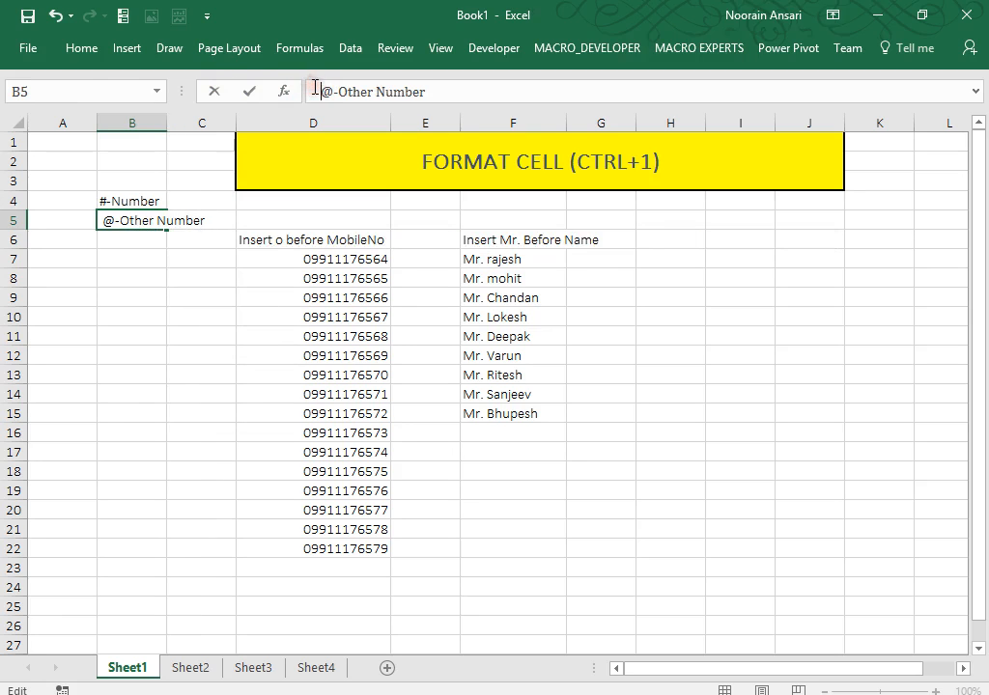
key("Right")
key("Right")
key("Right")
key("Right")
key("Right")
key("Right")
key("Right")
key("Right")
key("Right")
key("Right")
key("Right")
key("Right")
key("Right")
key("Right")
key("Left")
key("Left")
key("Left")
key("Left")
key("Left")
key("Left")
type("than")
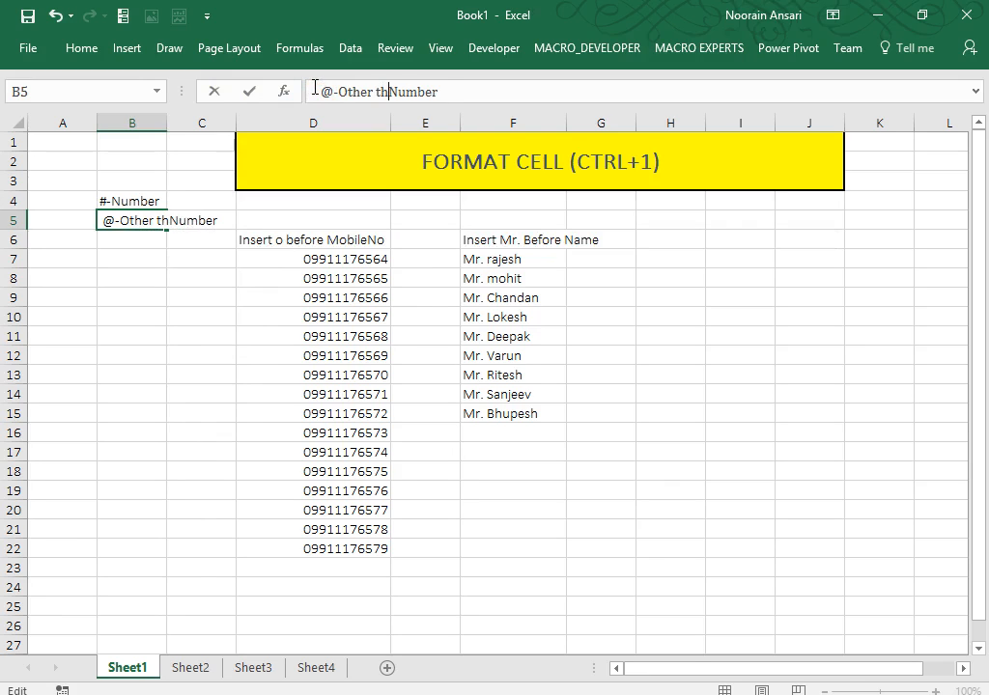
key("Right")
key("Right")
key("Right")
key("Right")
key("Right")
key("Right")
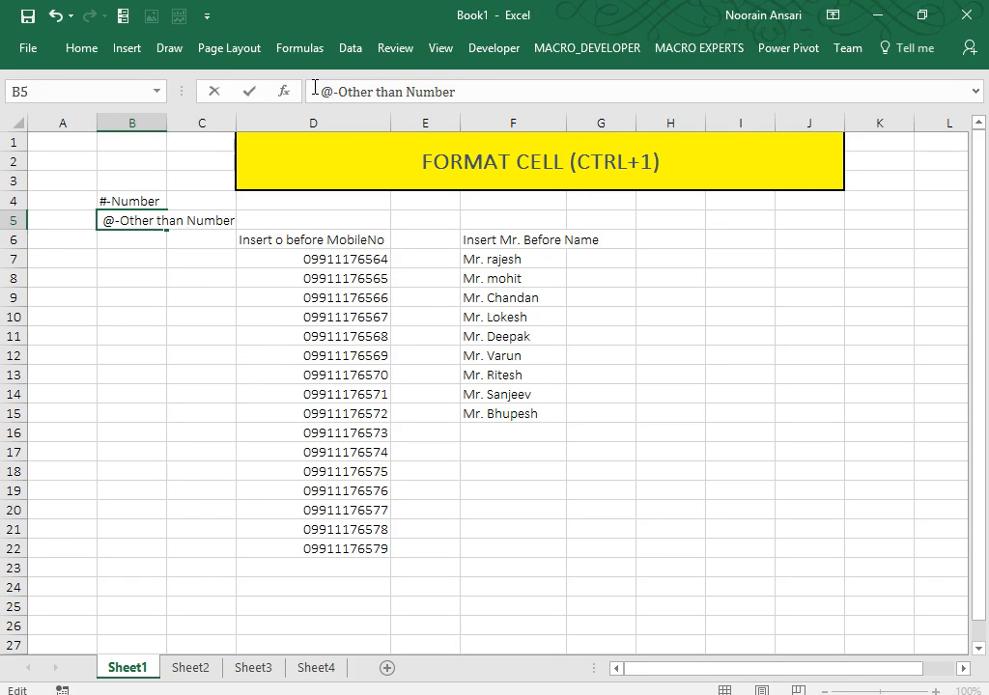
type("(Text)")
key("ctrl+Return")
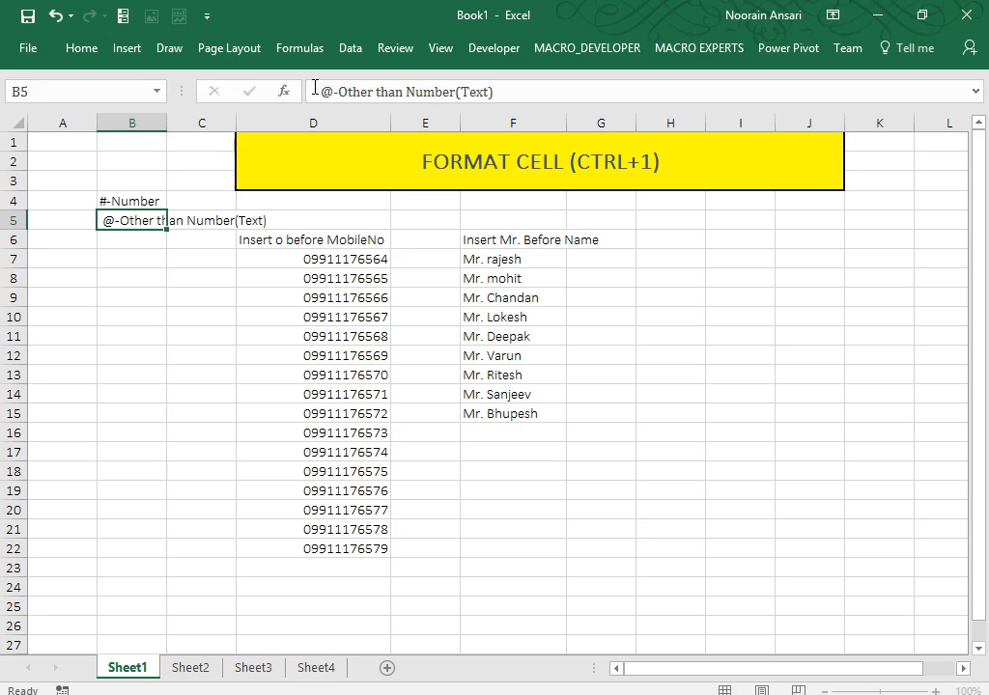
key("Return")
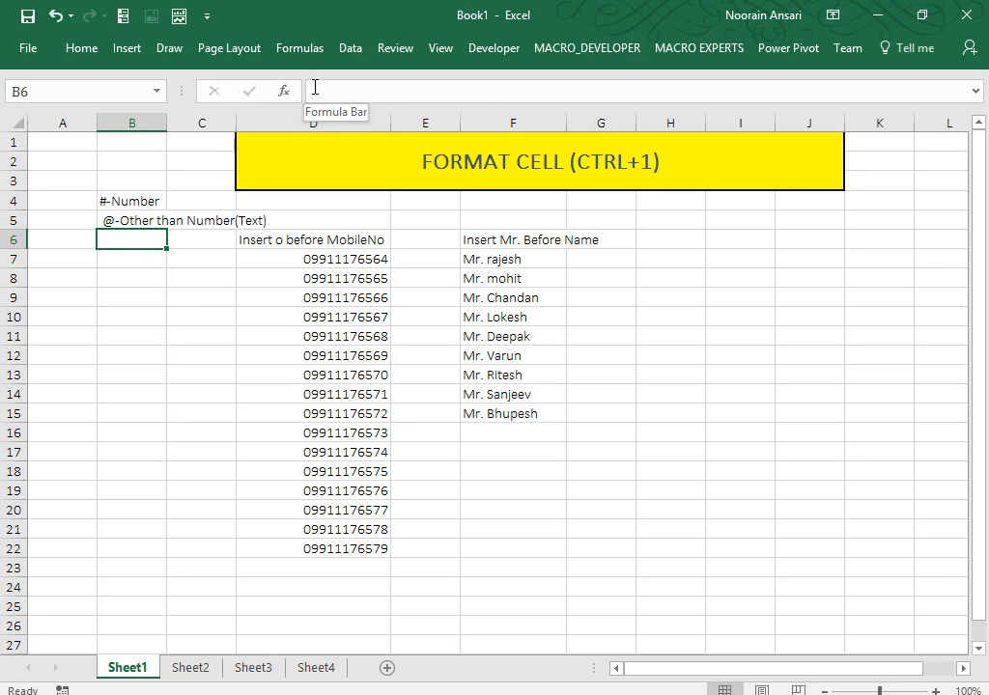
left_click_drag(501, 255, 503, 413)
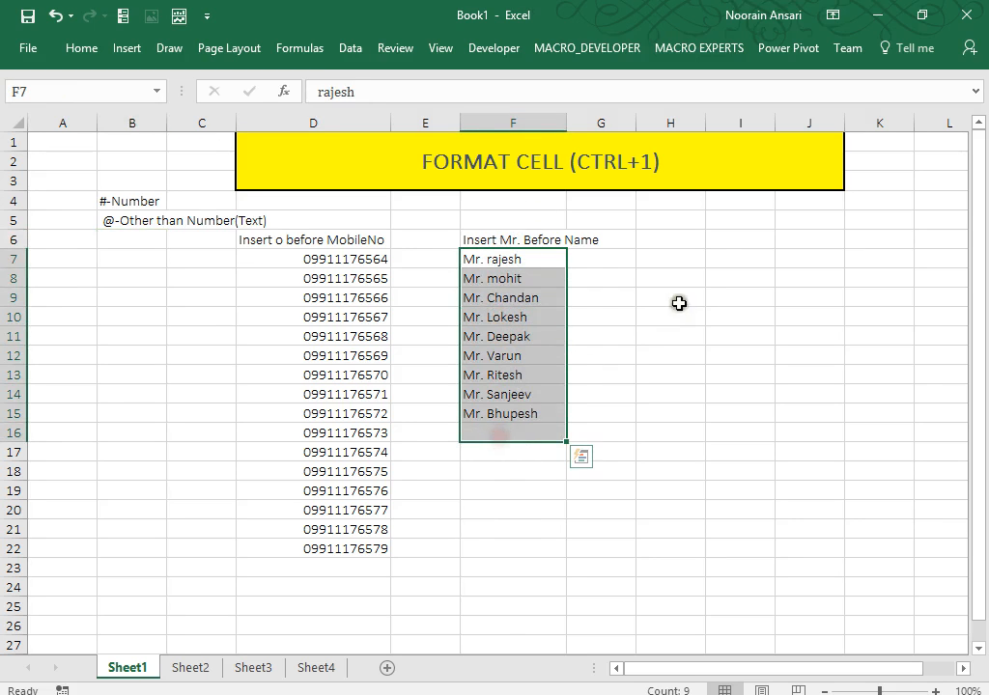
left_click(715, 245)
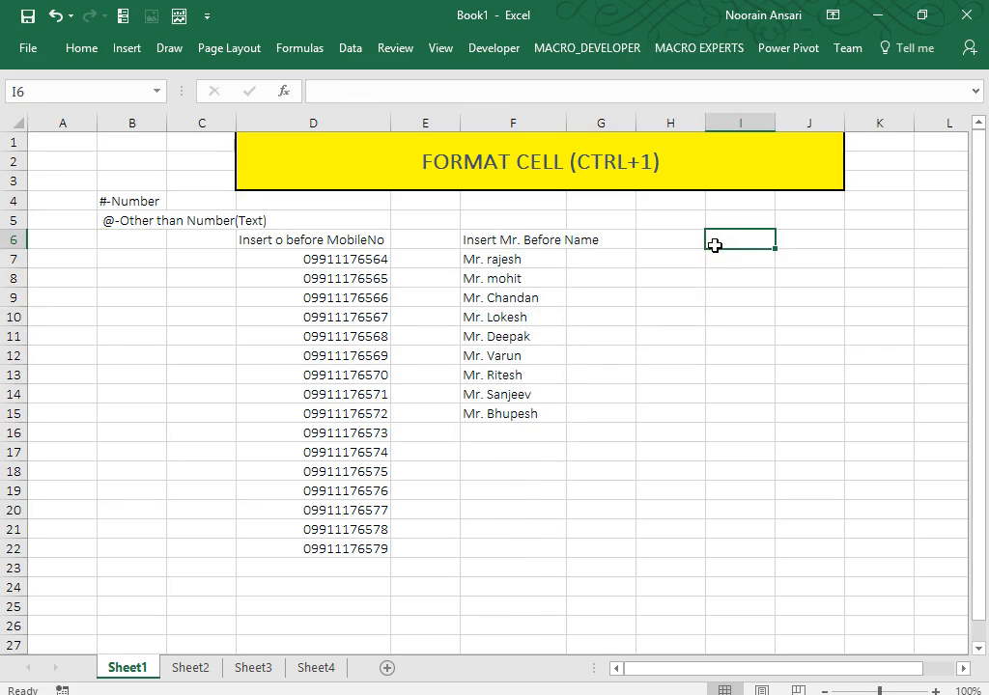
type("Inse")
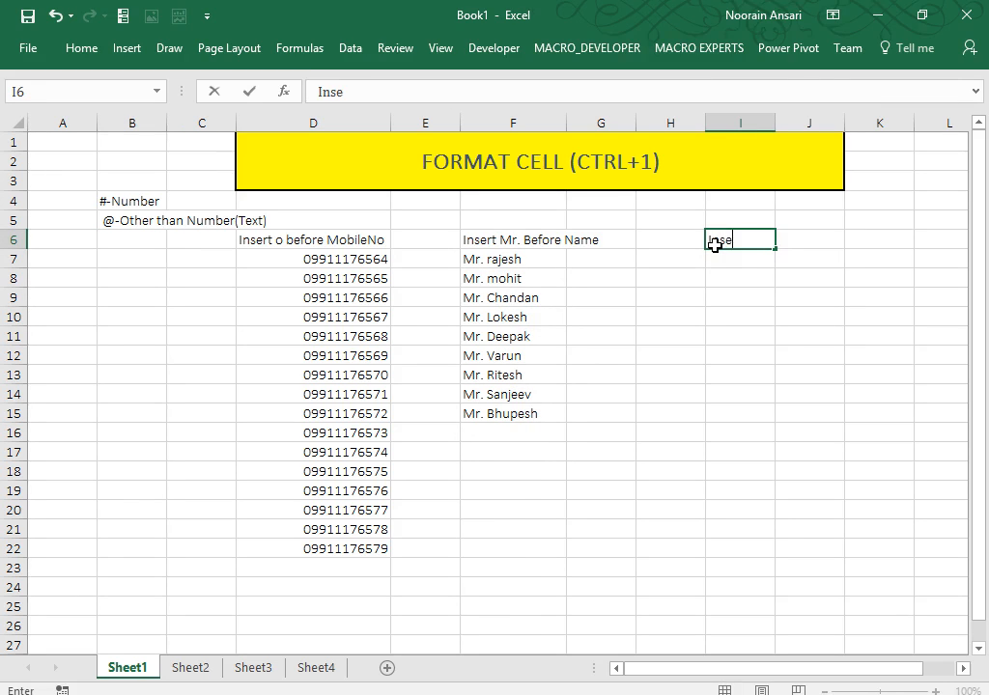
type("rt o")
key("BackSpace")
key("BackSpace")
key("BackSpace")
key("BackSpace")
key("BackSpace")
key("BackSpace")
key("BackSpace")
key("Escape")
key("Up")
key("Up")
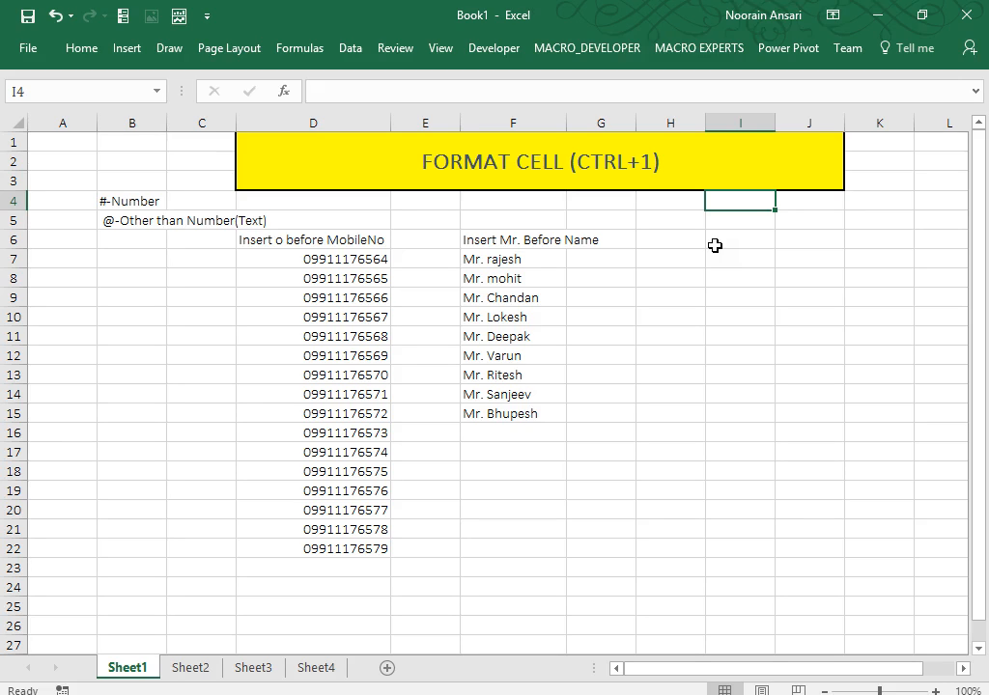
left_click(81, 48)
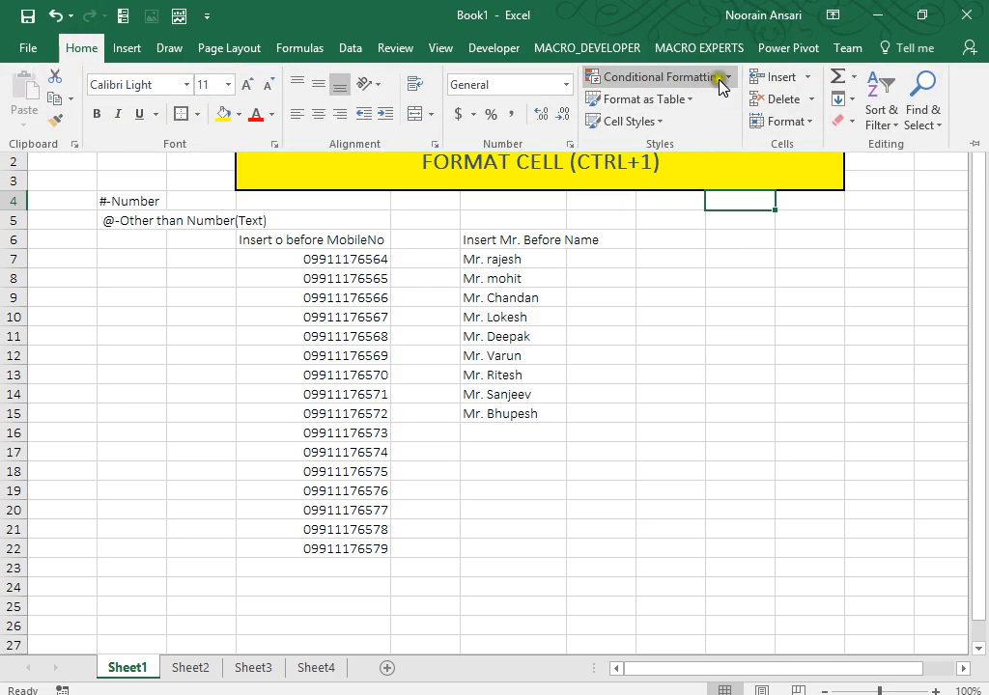
left_click(726, 81)
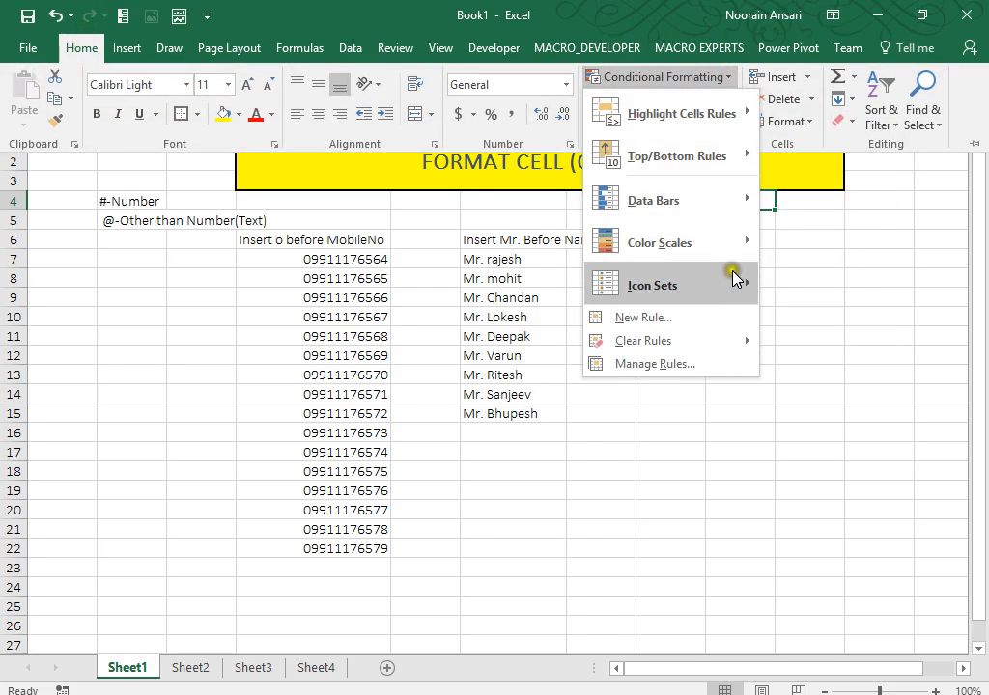
key("Escape")
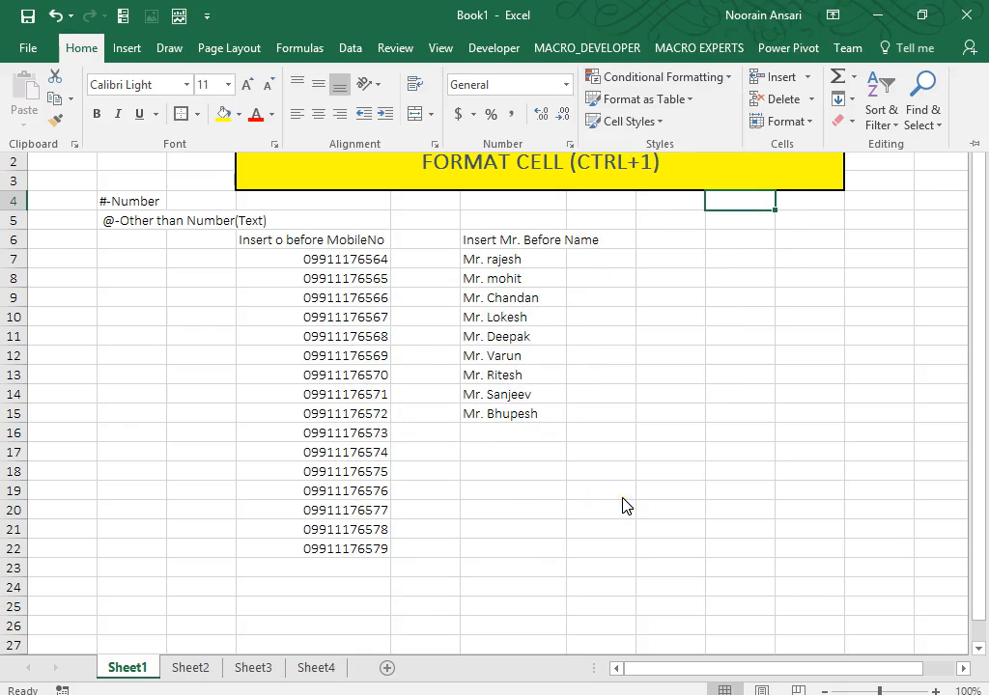
left_click(623, 505)
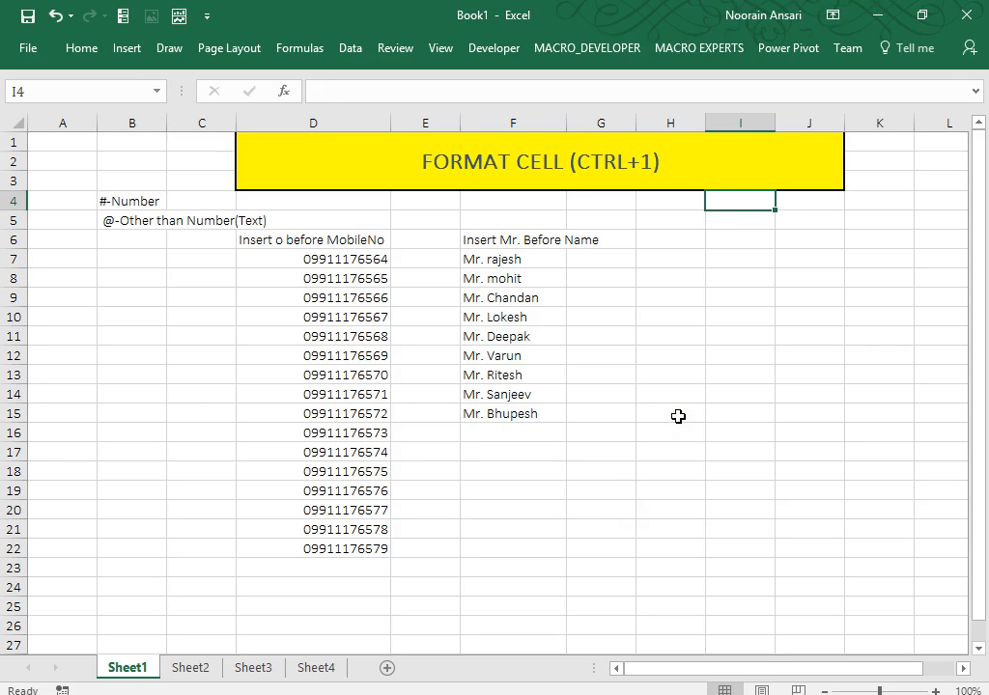
Enter '<100 (Red)' in I4 and '>100(Green) other Blue' in I5, then select I7:I22.
type("<110")
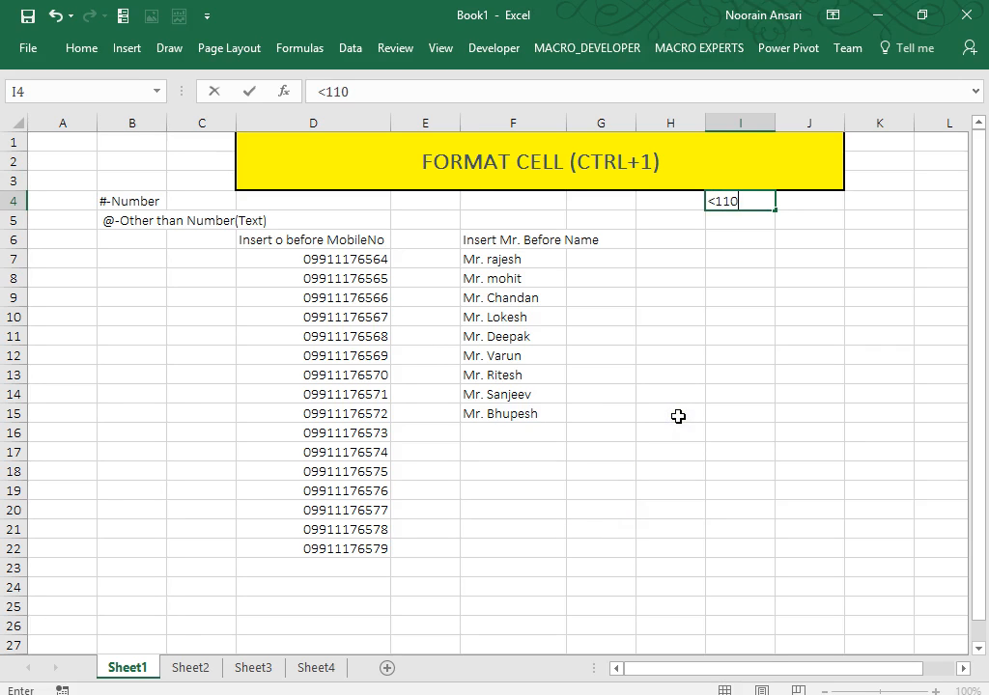
key("BackSpace")
key("BackSpace")
type("00 (Red)")
key("Return")
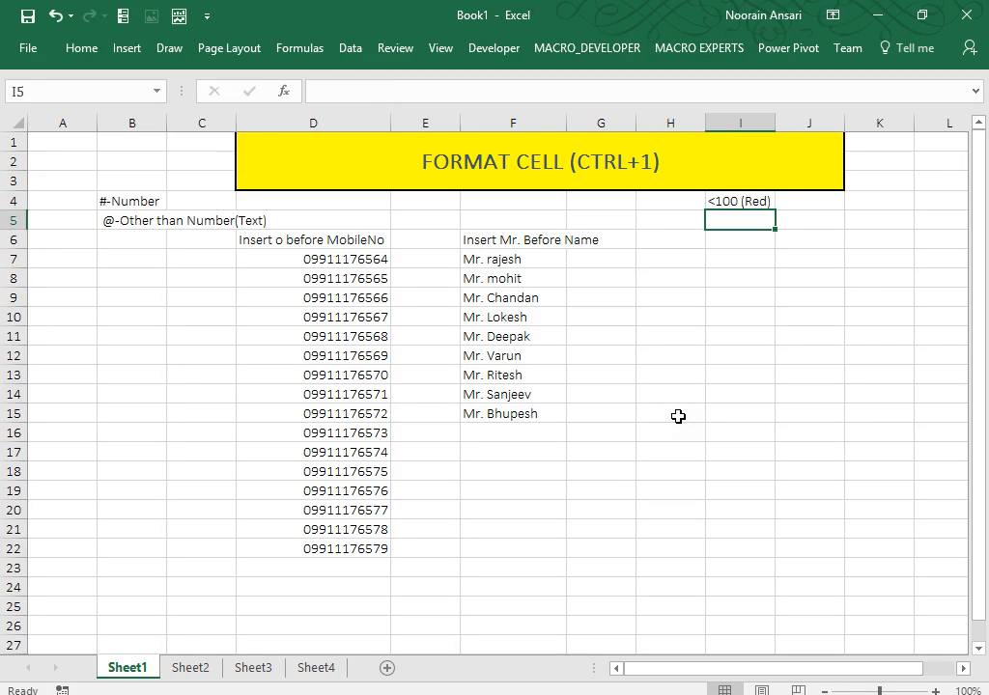
type(">100")
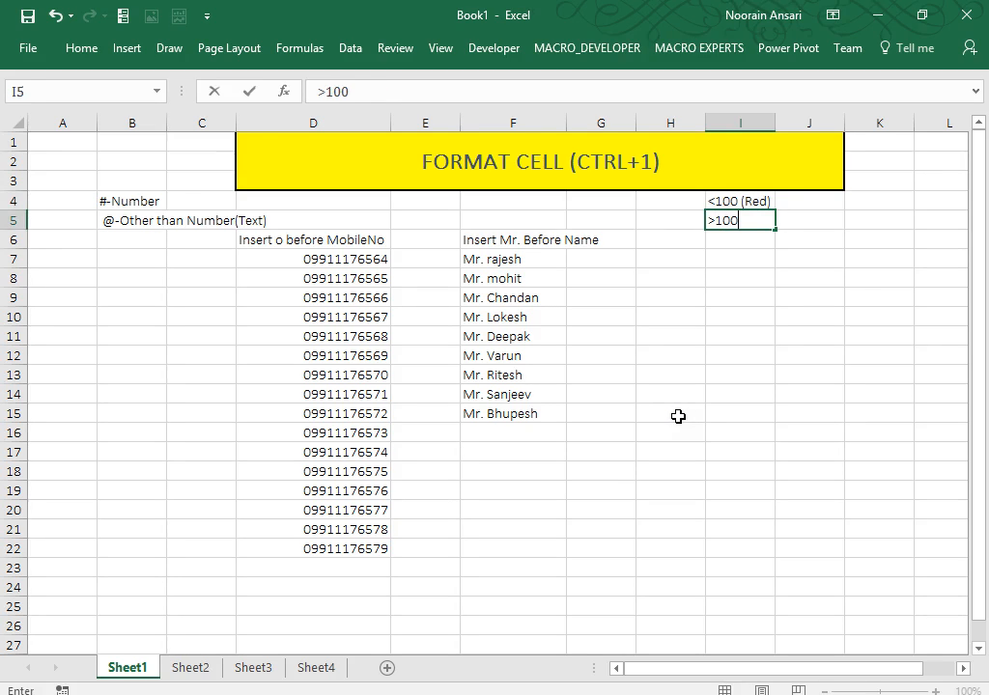
type("(Green")
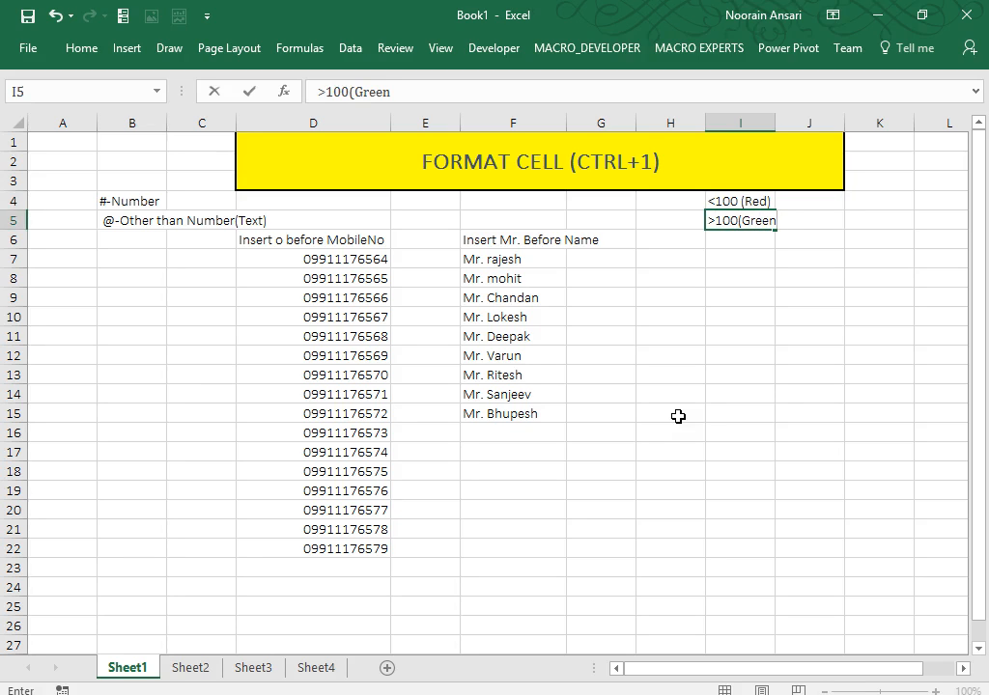
type(") other B")
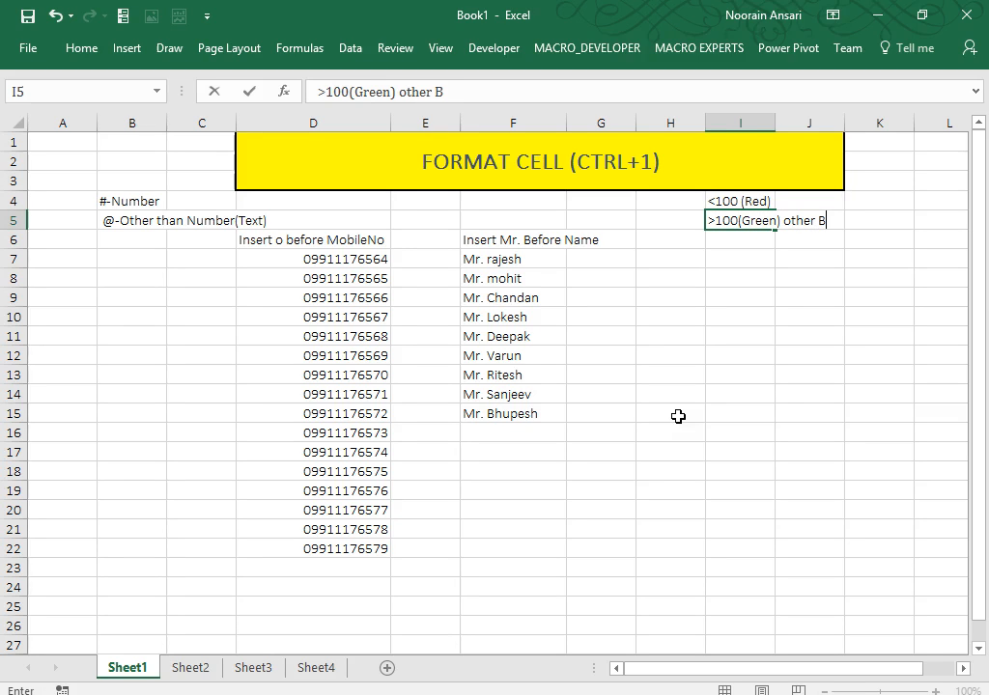
type("lue")
key("Return")
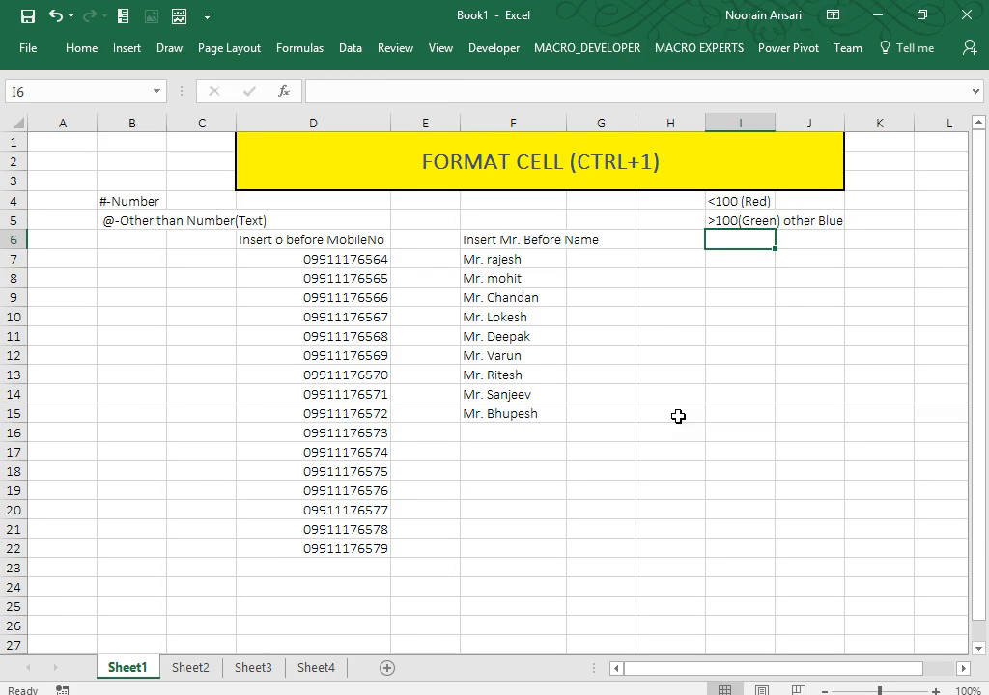
key("Down")
key("shift+Down")
key("shift+Down")
key("shift+Down")
key("shift+Down")
key("shift+Down")
key("shift+Down")
key("shift+Down")
key("shift+Down")
key("shift+Down")
key("shift+Down")
key("shift+Down")
key("shift+Down")
key("shift+Down")
key("shift+Down")
key("shift+Down")
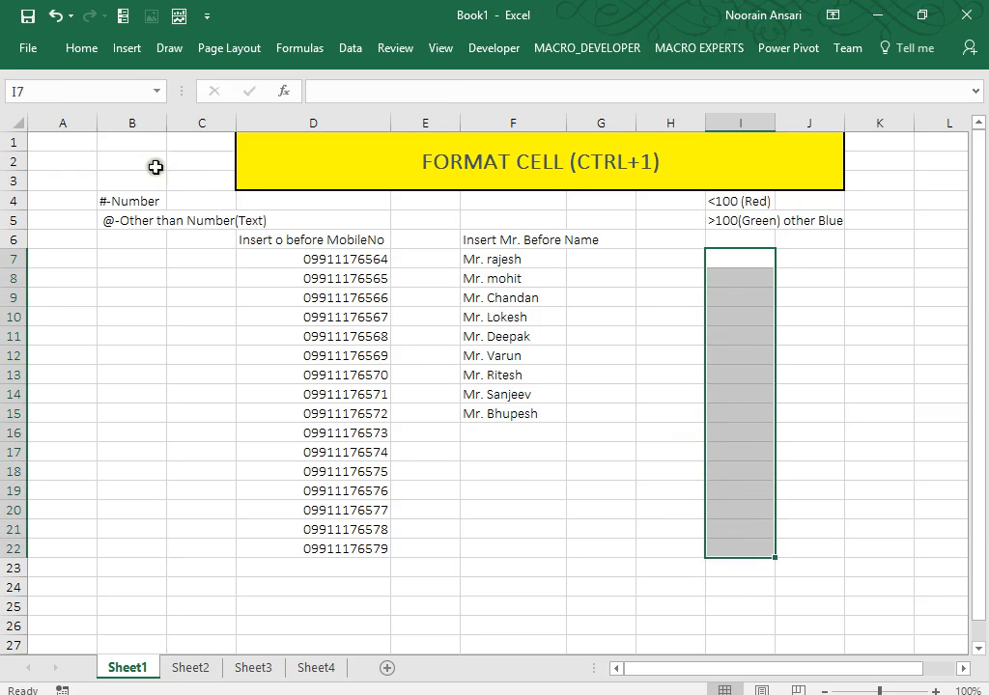
Give every cell in I7:I22 All Borders.
left_click(81, 46)
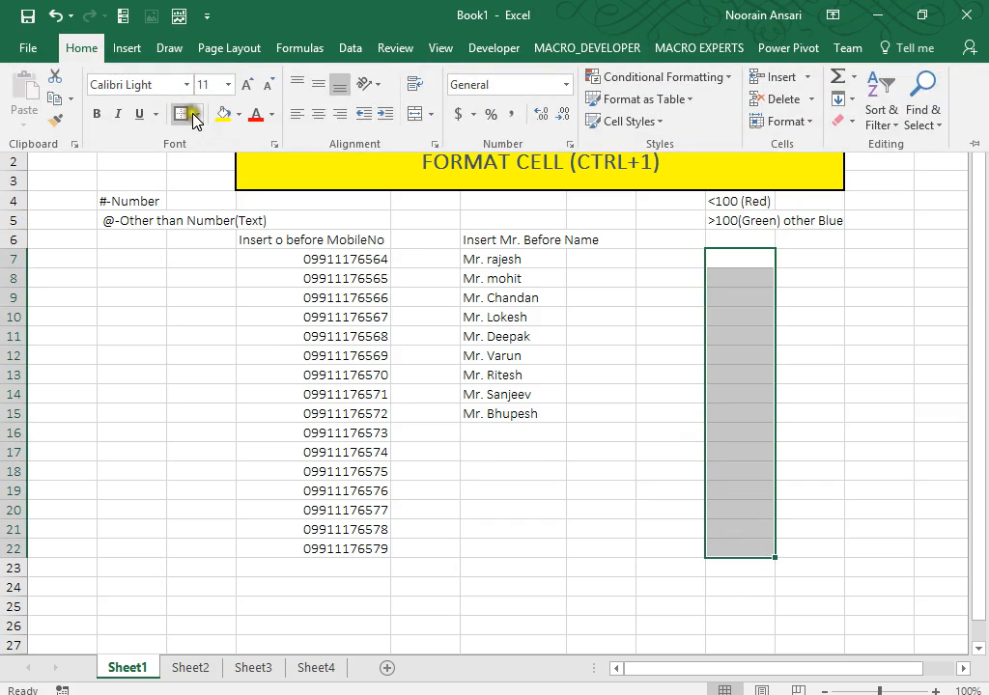
left_click(197, 114)
left_click(206, 281)
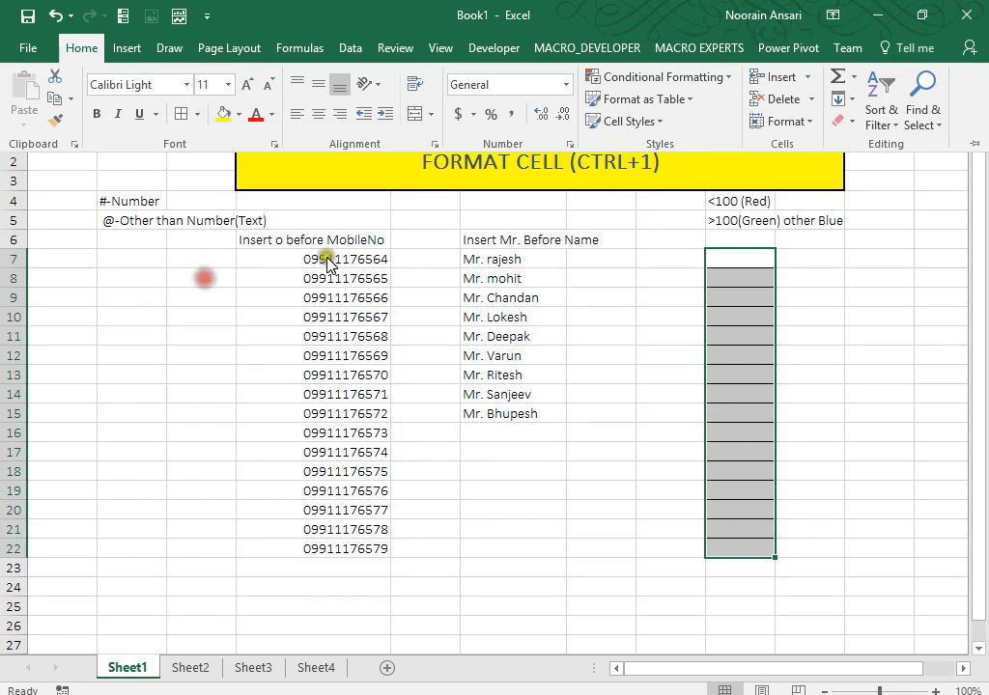
In the Custom number format, replace General with [Green][>100]#.
key("ctrl+1")
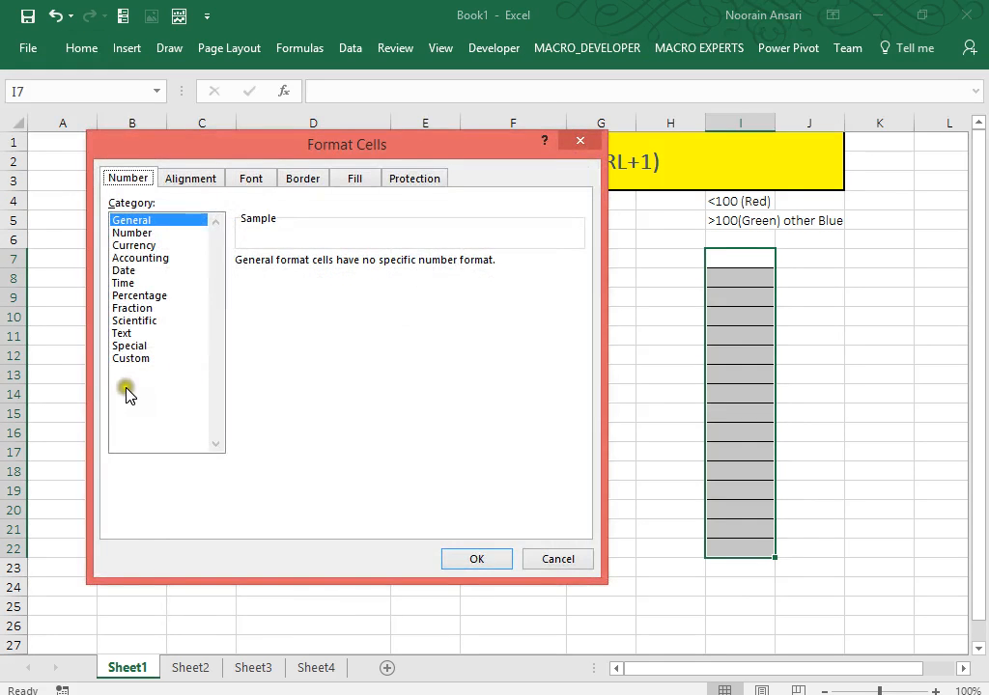
left_click(132, 358)
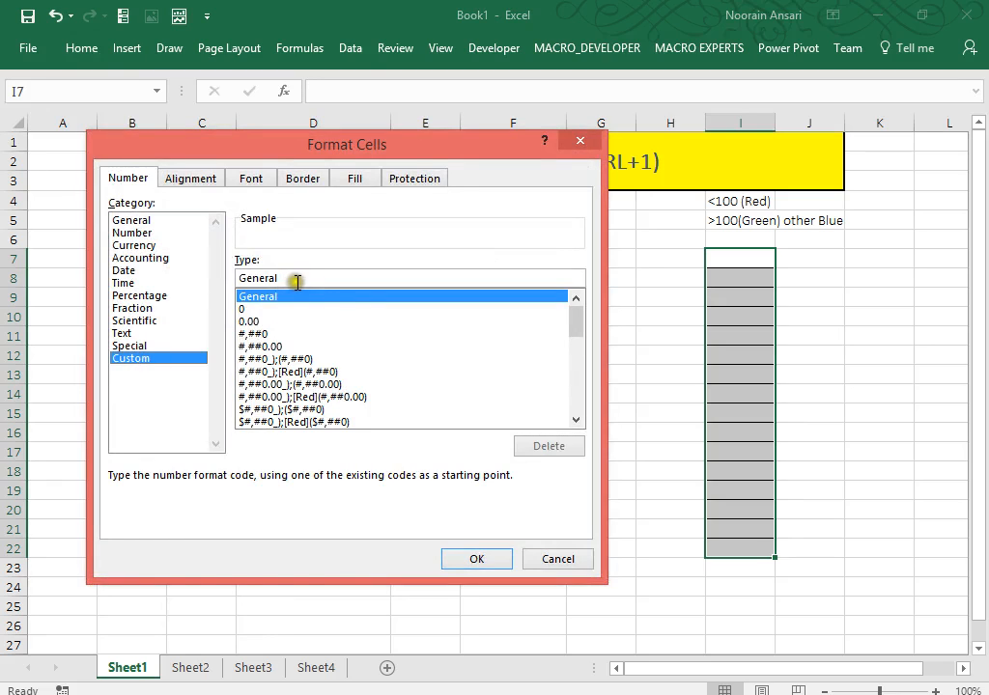
left_click_drag(295, 278, 130, 280)
key("BackSpace")
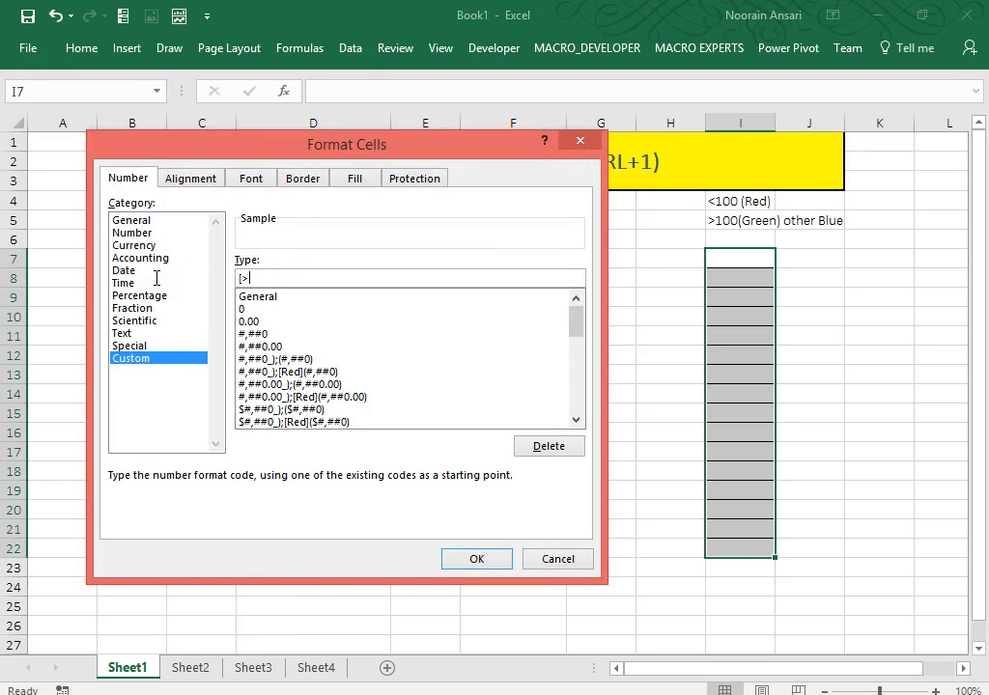
type("[")
type("Red")
type("]")
key("BackSpace")
key("BackSpace")
key("BackSpace")
key("BackSpace")
type("Green][>0]#")
left_click(270, 278)
left_click(288, 278)
type("10")
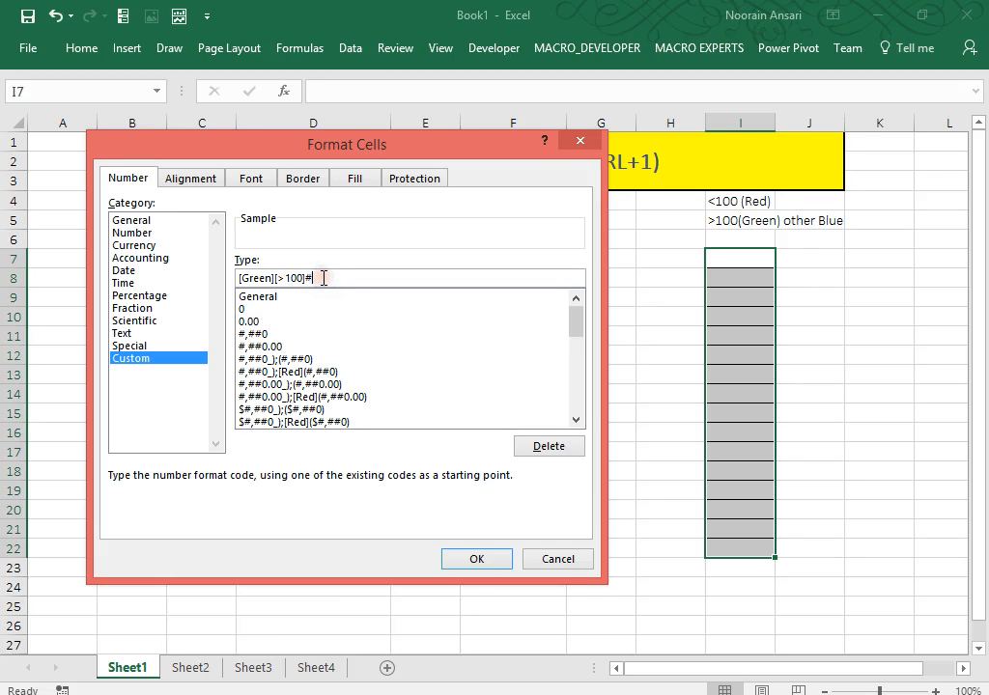
Append the red condition ;[Red][<100]#; to the custom format code.
left_click_drag(604, 579, 615, 625)
left_click_drag(477, 145, 496, 59)
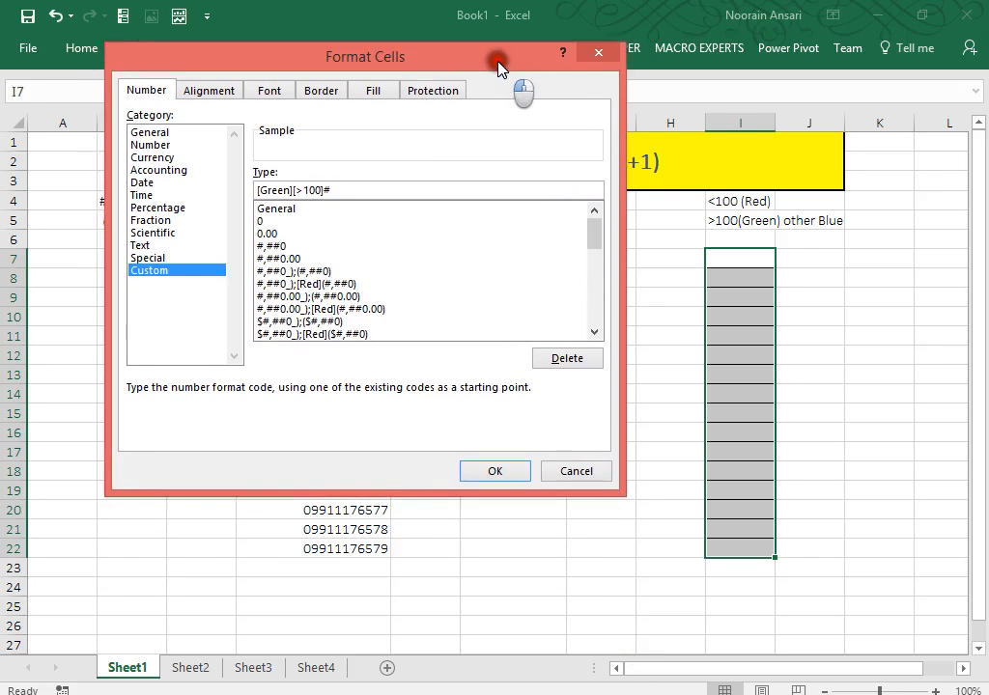
left_click(407, 486)
left_click(406, 558)
left_click(396, 468)
left_click(302, 524)
left_click(258, 417)
left_click(259, 416)
type(";[")
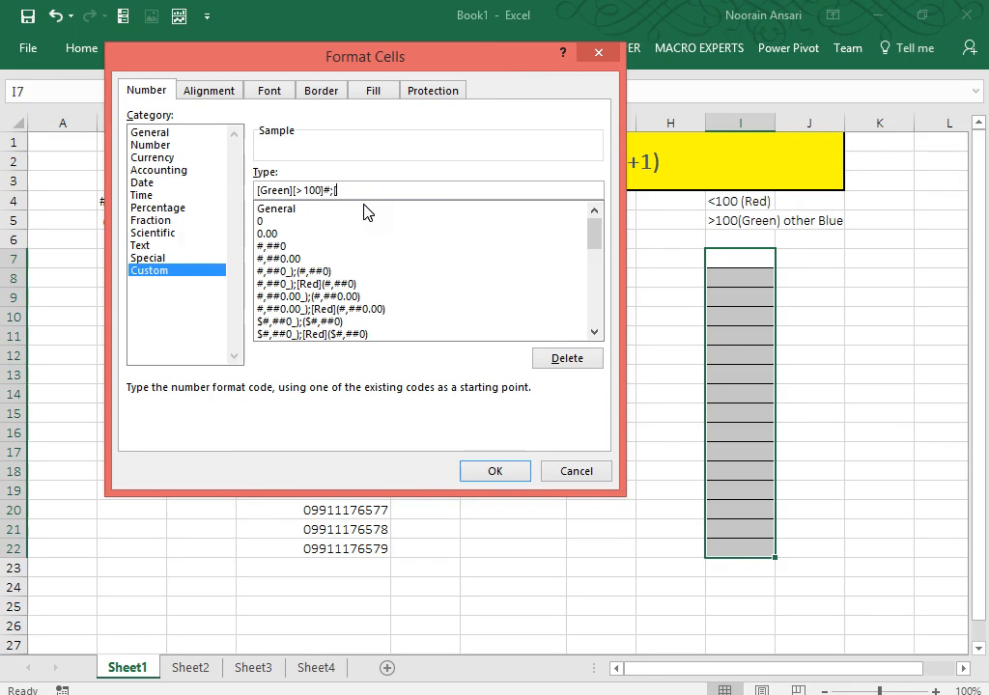
type("Red][<100]#;")
Finish the code with [Blue]@, copy it, and close the dialog without applying.
left_click(333, 190)
left_click(396, 190)
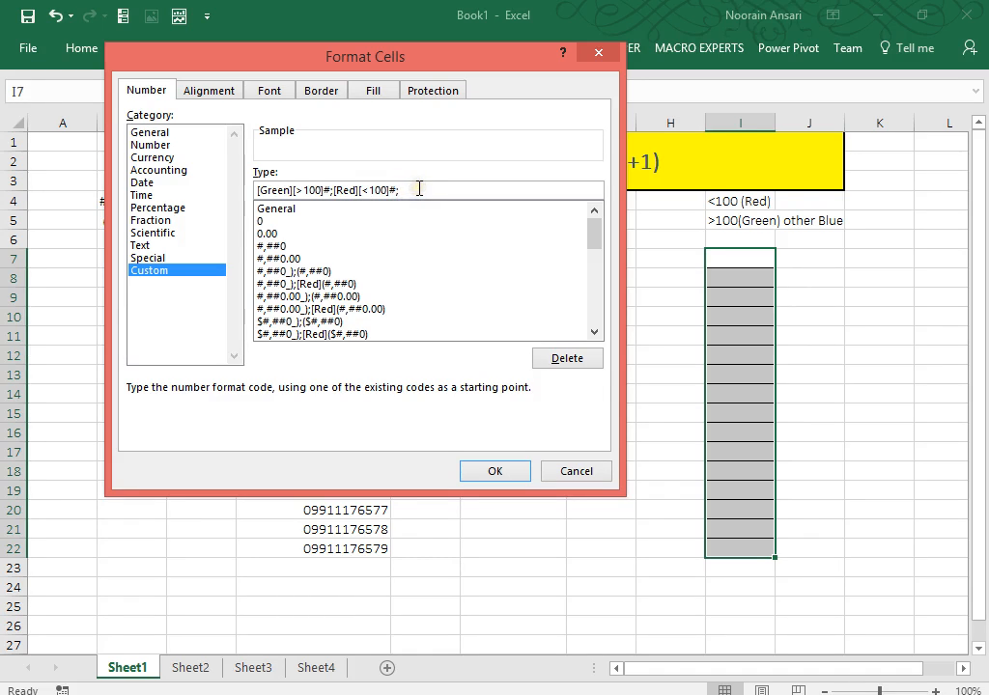
type("[Blue]@")
left_click_drag(448, 190, 205, 165)
key("ctrl+c")
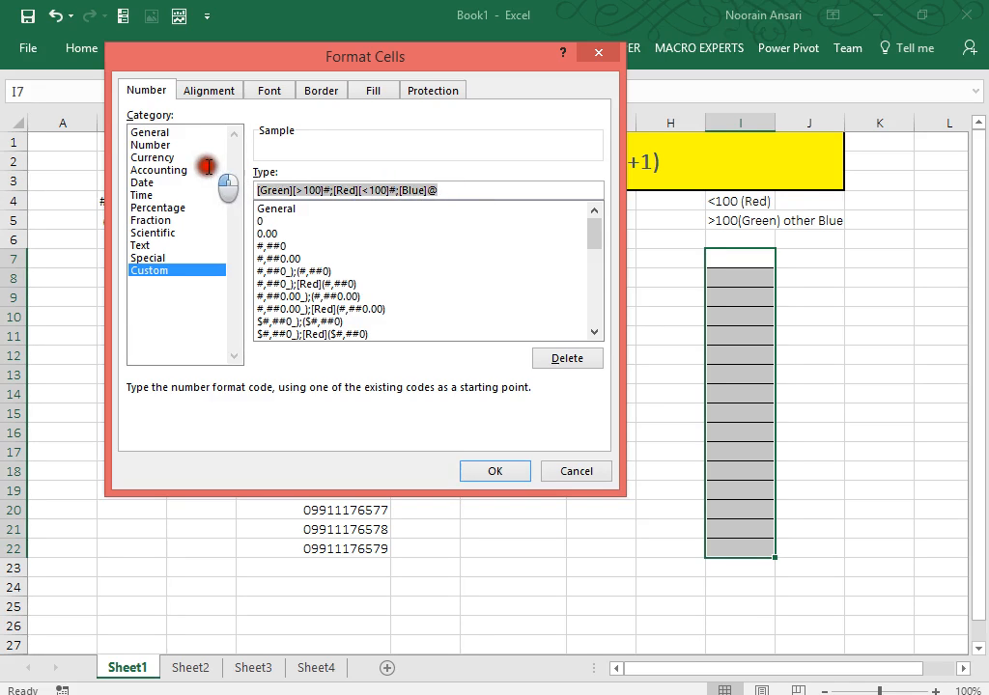
key("Return")
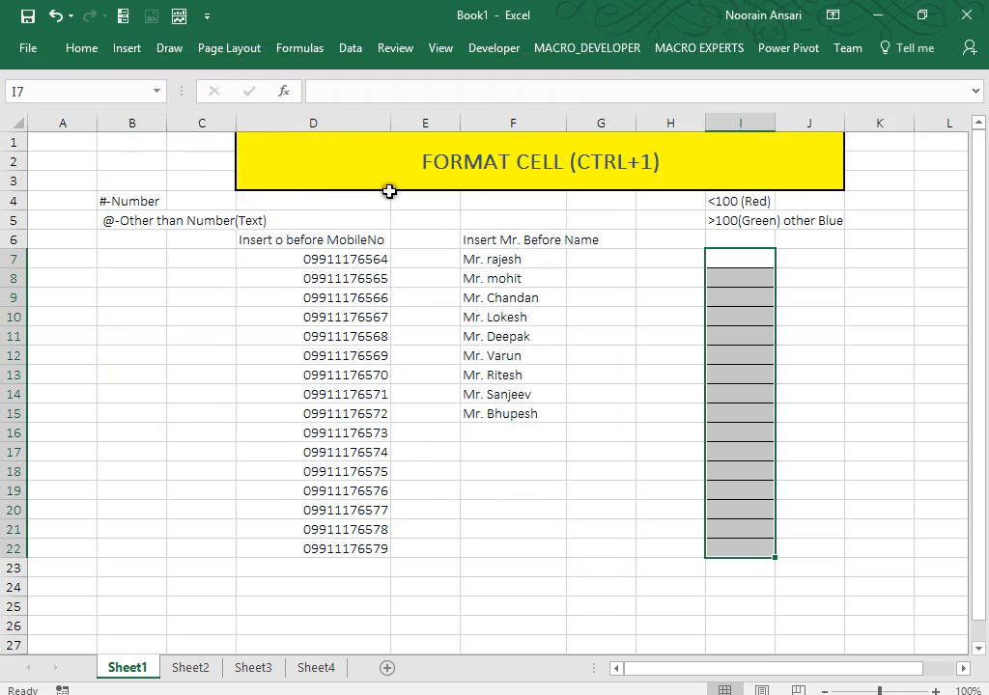
Paste the format code into I6 as a note, then enter and delete a test 123.
left_click(750, 239)
key("ctrl+v")
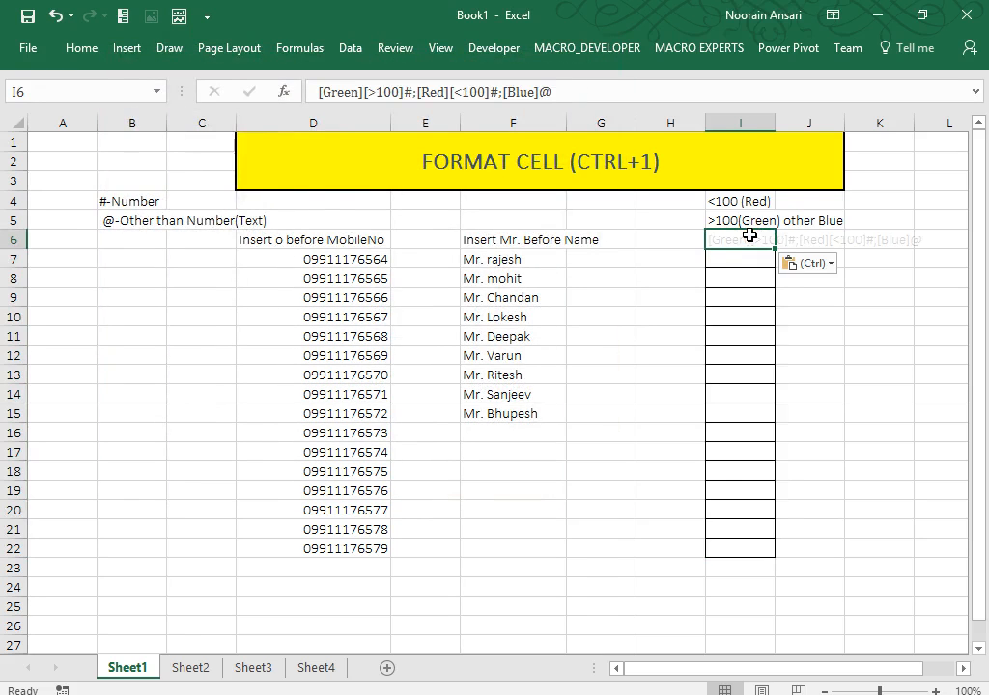
key("Down")
key("Down")
key("Down")
key("Down")
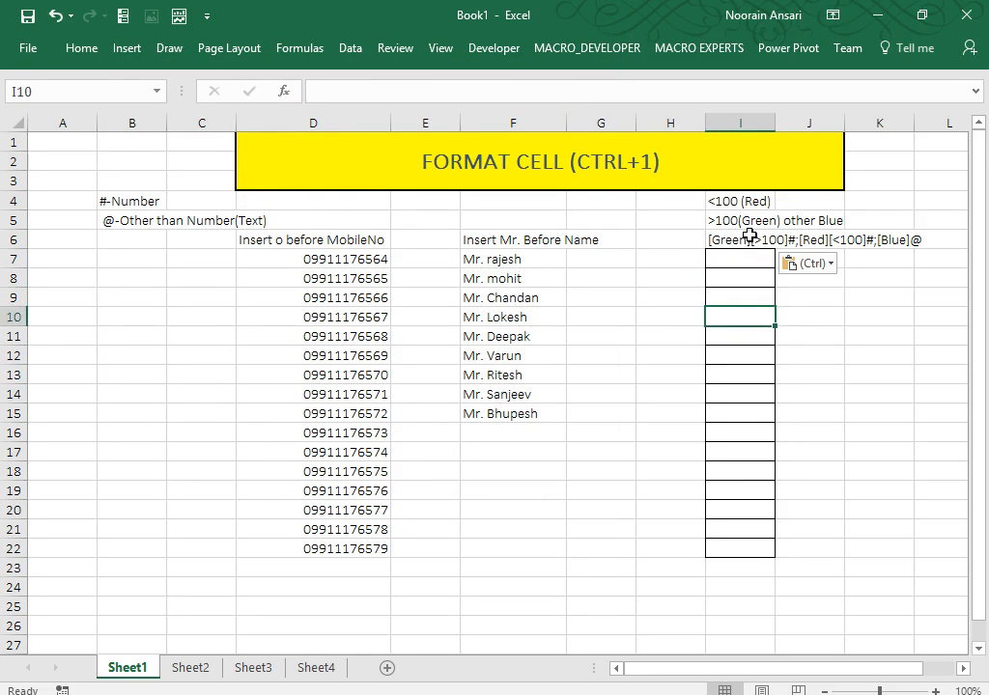
type("123")
key("Return")
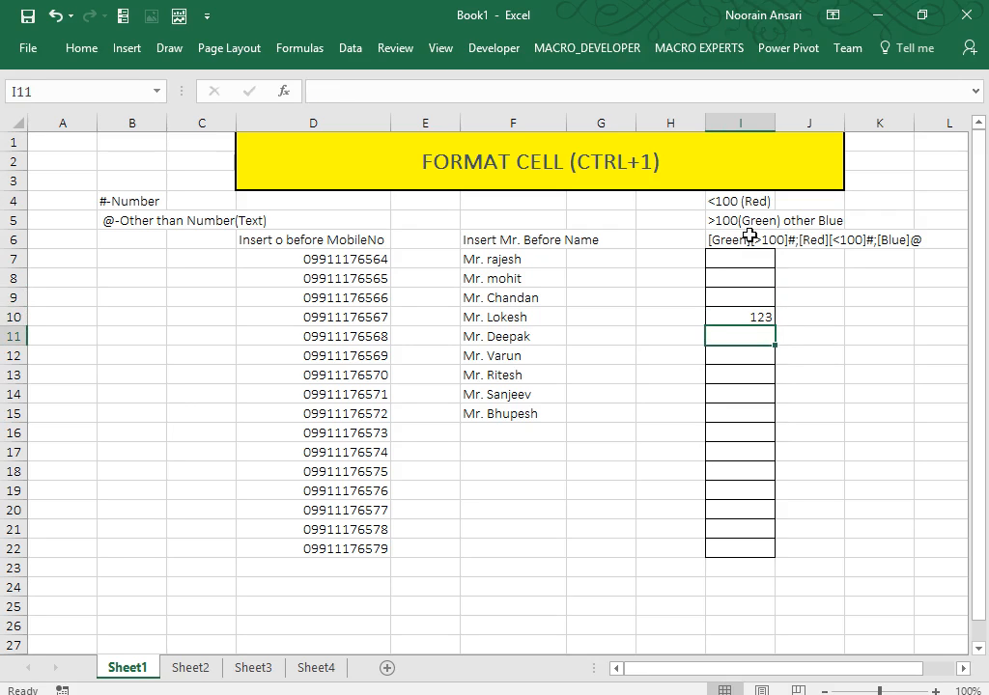
key("Up")
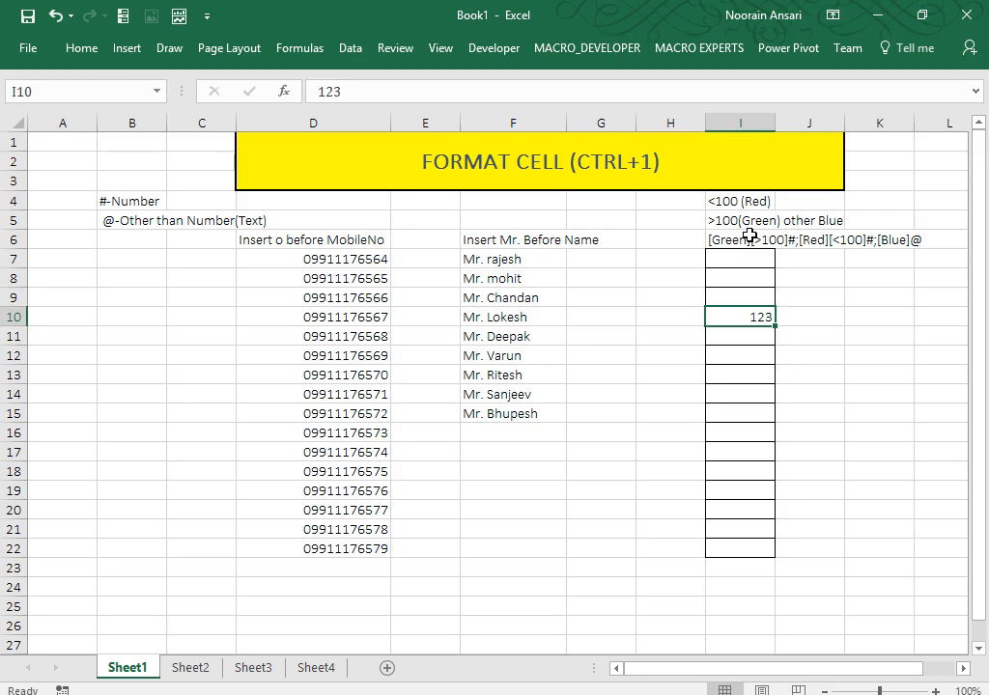
key("Delete")
Apply the custom format [Green][>100]#;[Red][<100]#;[Blue]@ to I7:I22.
key("Up")
key("Up")
key("Up")
key("shift+Down")
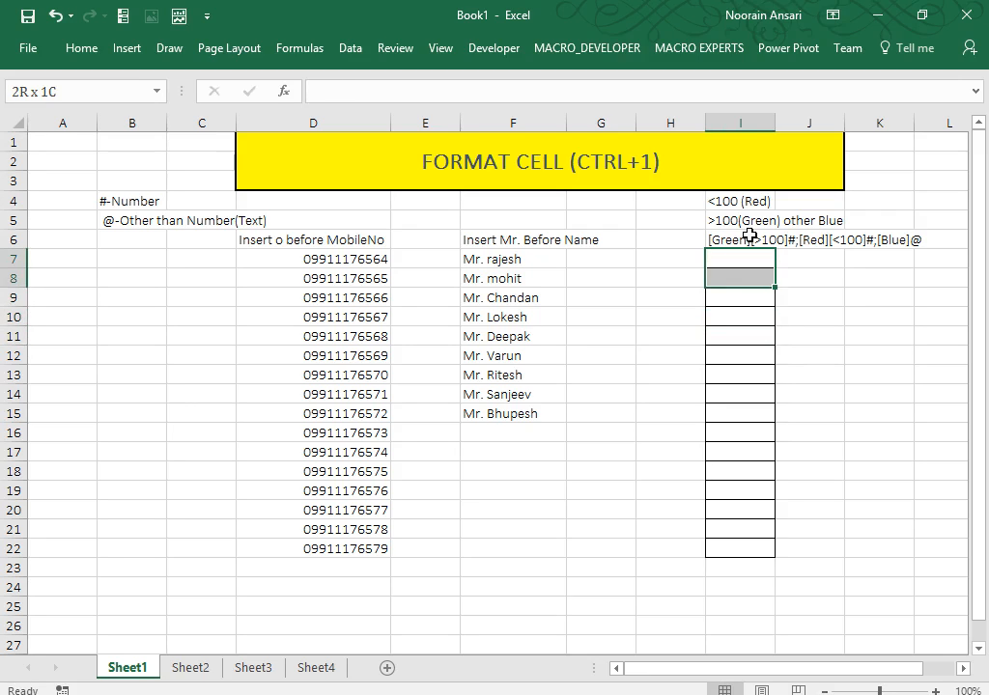
key("shift+Down")
key("shift+Down")
key("shift+Down")
key("shift+Down")
key("shift+Down")
key("shift+Down")
key("shift+Down")
key("shift+Down")
key("shift+Down")
key("shift+Down")
key("shift+Down")
key("shift+Down")
key("shift+Down")
key("Up")
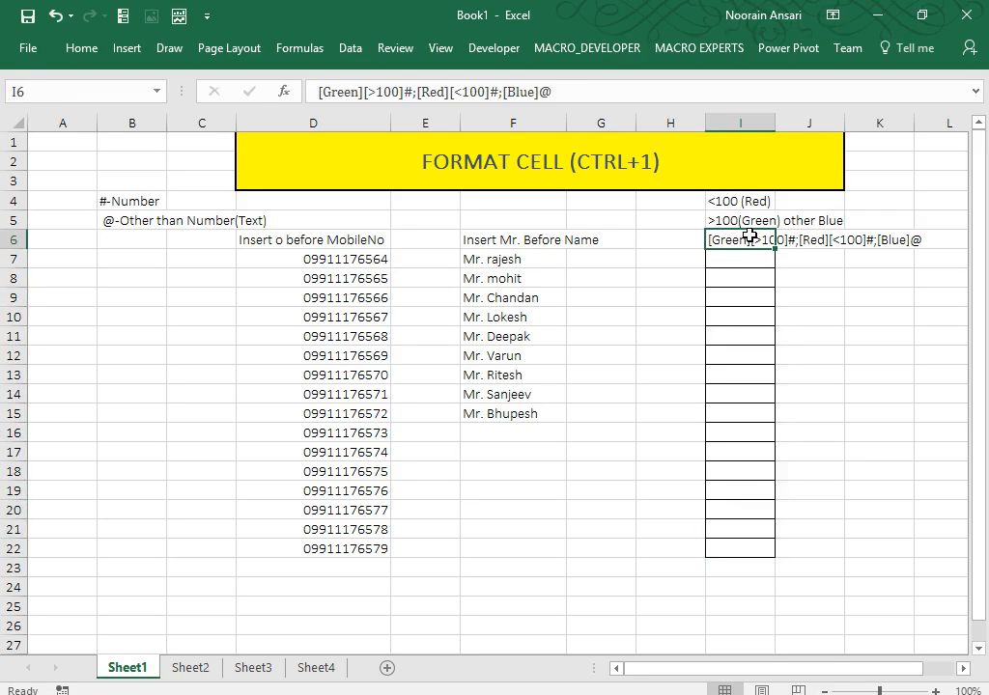
key("Down")
key("shift+Down")
key("shift+Down")
key("shift+Down")
key("shift+Down")
key("shift+Down")
key("shift+Down")
key("shift+Down")
key("shift+Down")
key("shift+Down")
key("shift+Down")
key("shift+Down")
key("shift+Down")
key("shift+Down")
key("shift+Down")
key("shift+Down")
key("shift+Down")
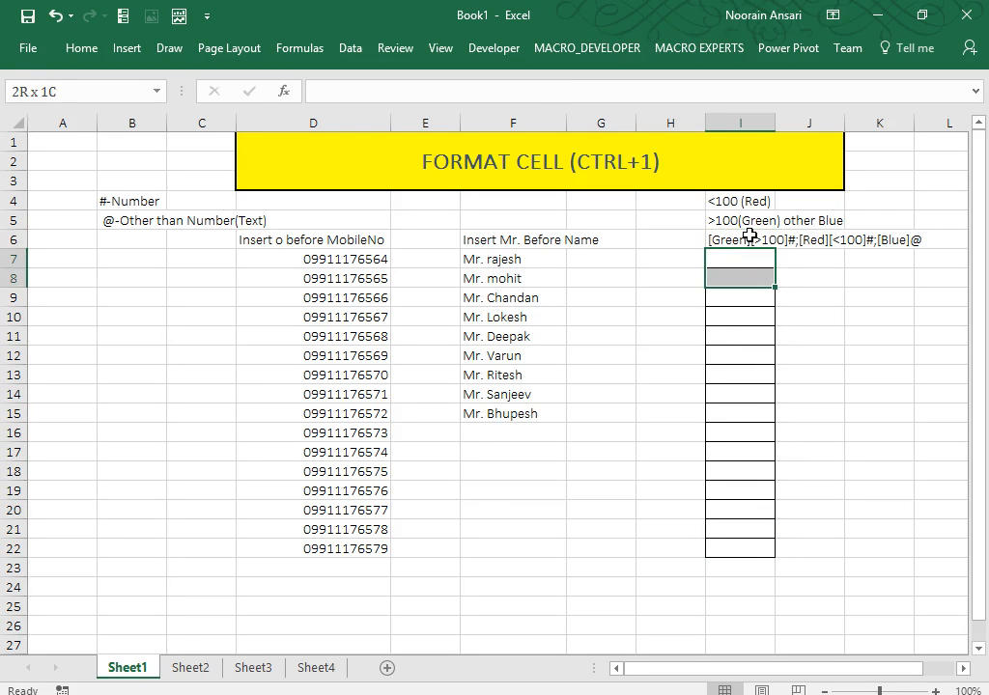
key("shift+Up")
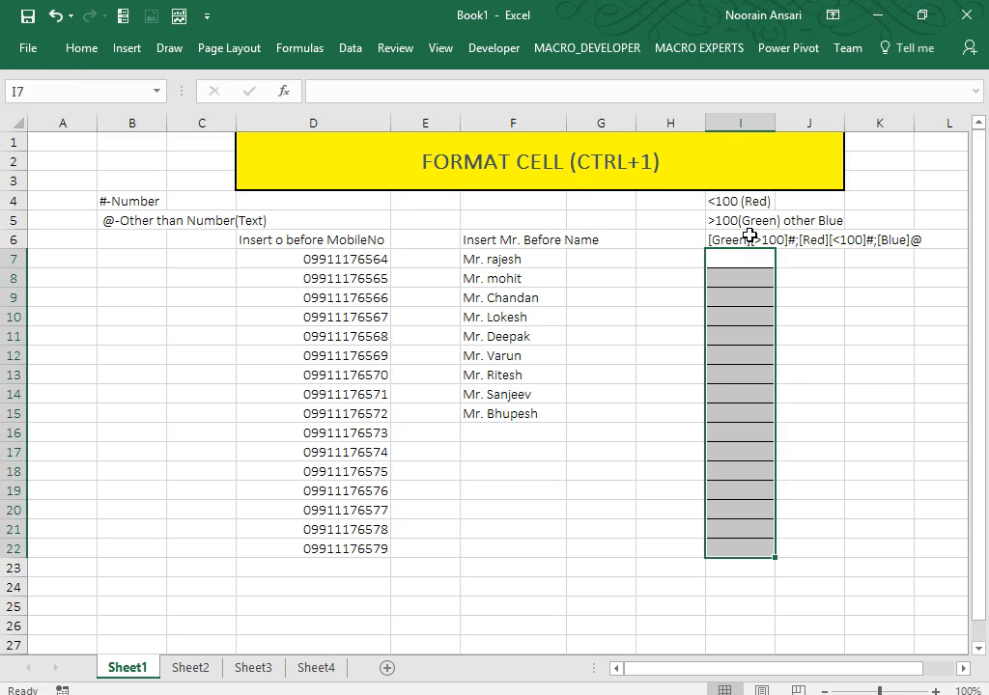
key("ctrl+1")
left_click(152, 270)
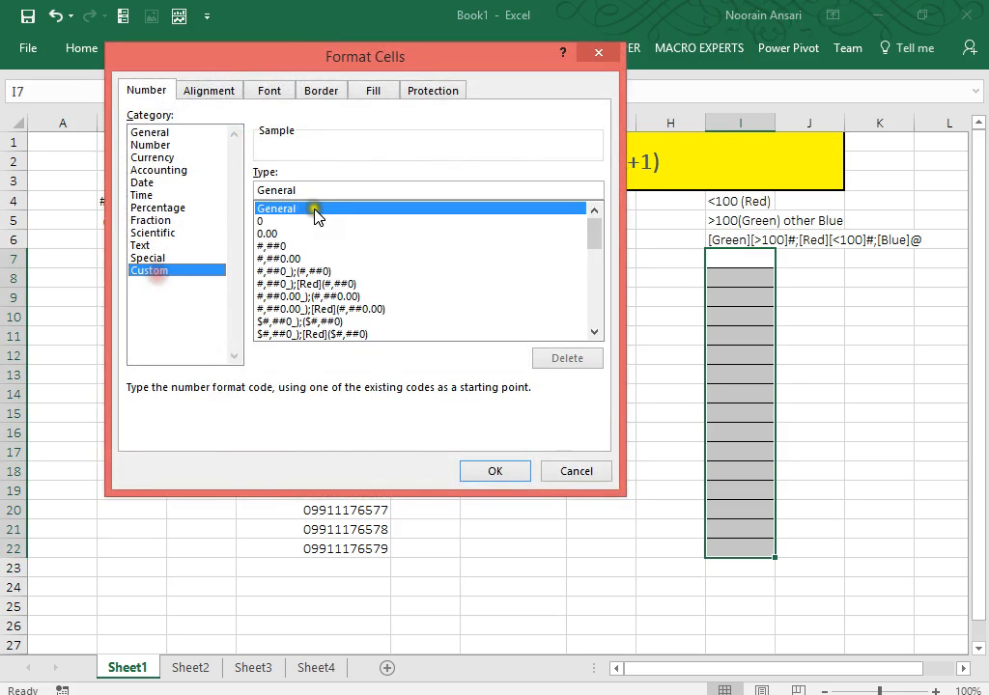
key("ctrl+v")
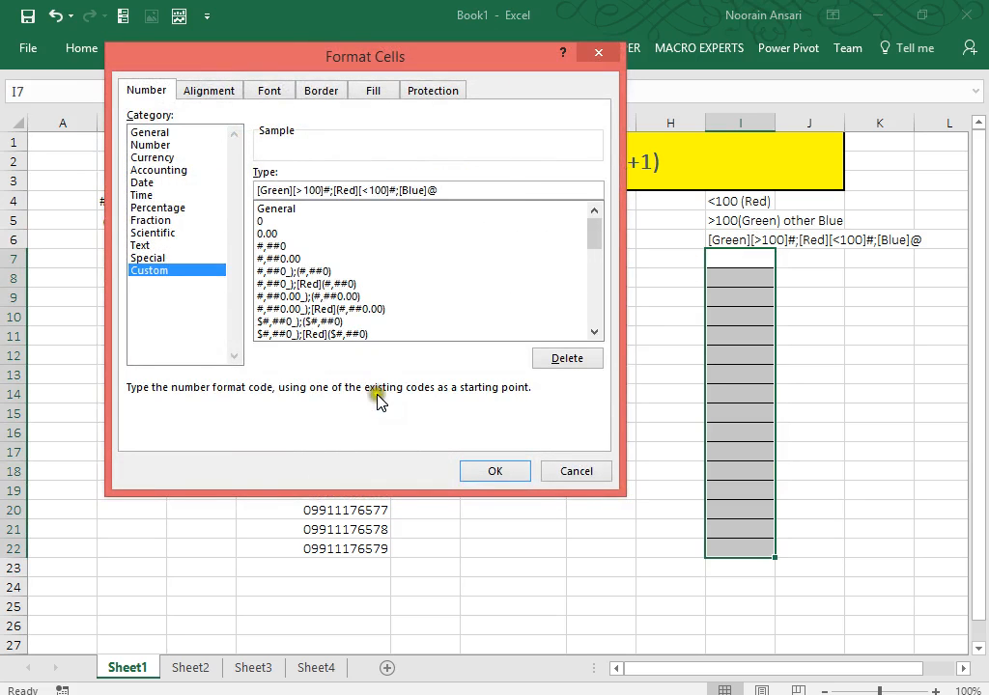
left_click(492, 473)
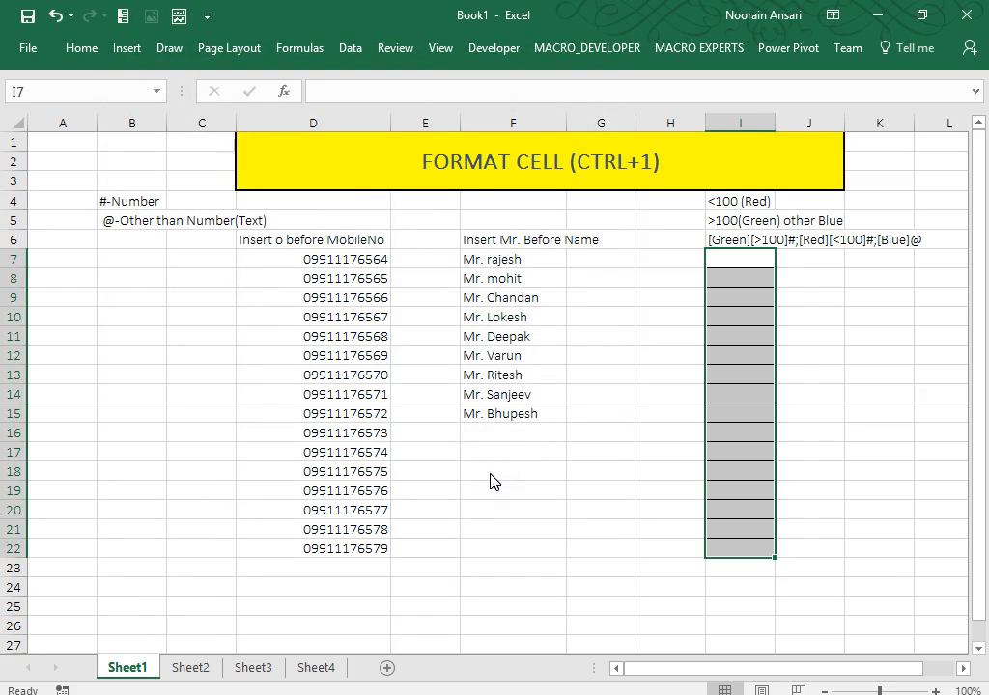
Enter the test numbers 123 in I9 and 34 in I12.
left_click(766, 301)
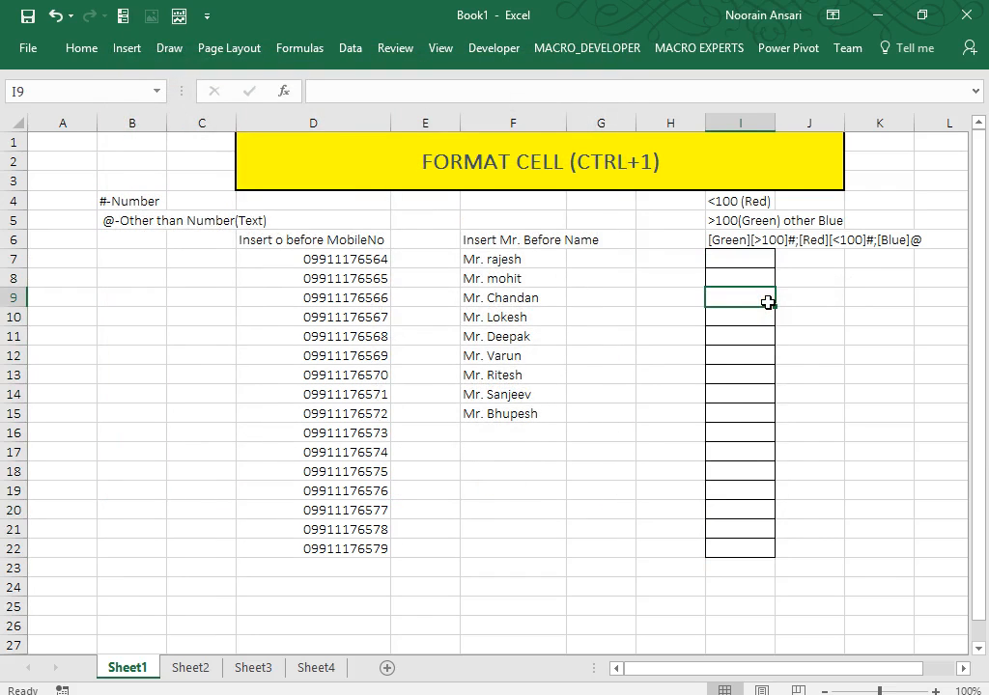
key("Up")
key("Down")
key("Up")
key("Down")
type("123")
key("Return")
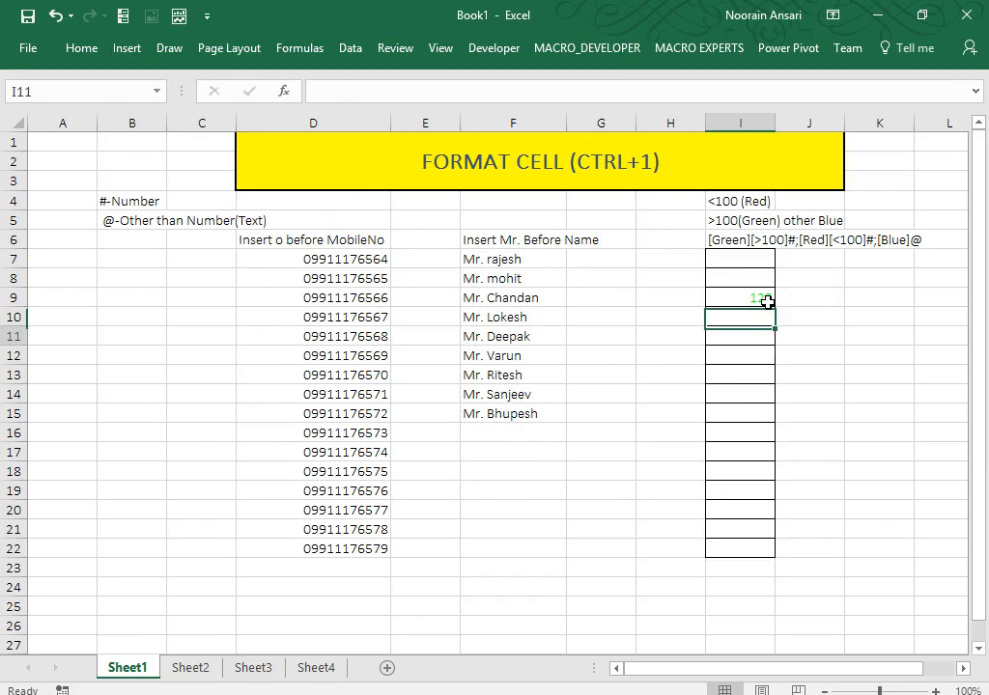
key("Down")
key("Down")
type("34")
key("Return")
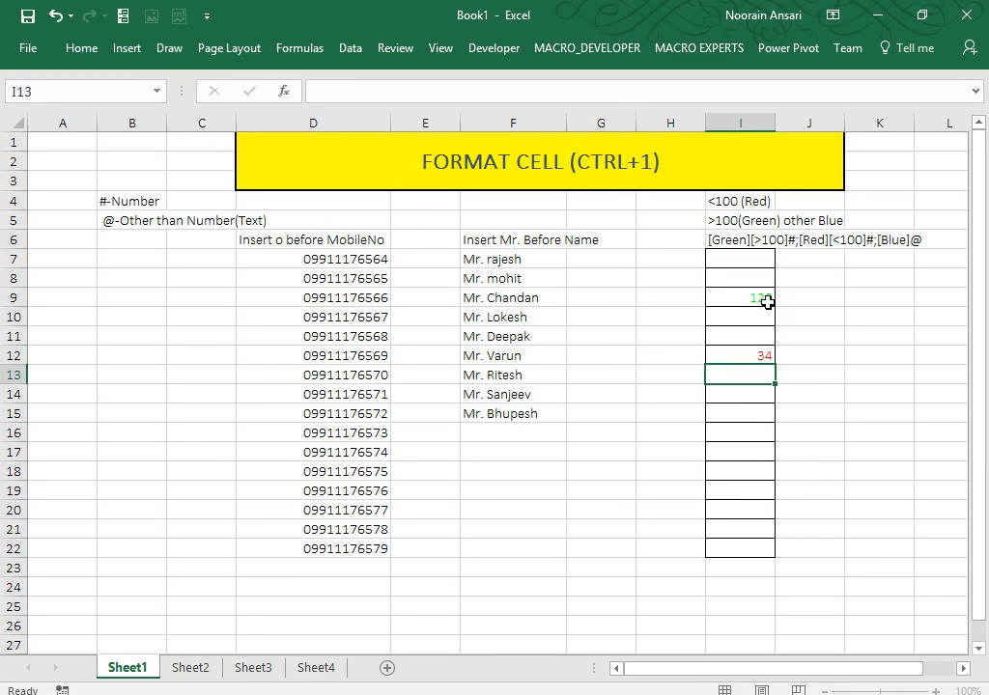
Enter ff, dfsd and dsf in I14, I16, I18, then 54 in I20 and 345 in I21.
key("Down")
type("ff")
key("Return")
key("Down")
type("dfsd")
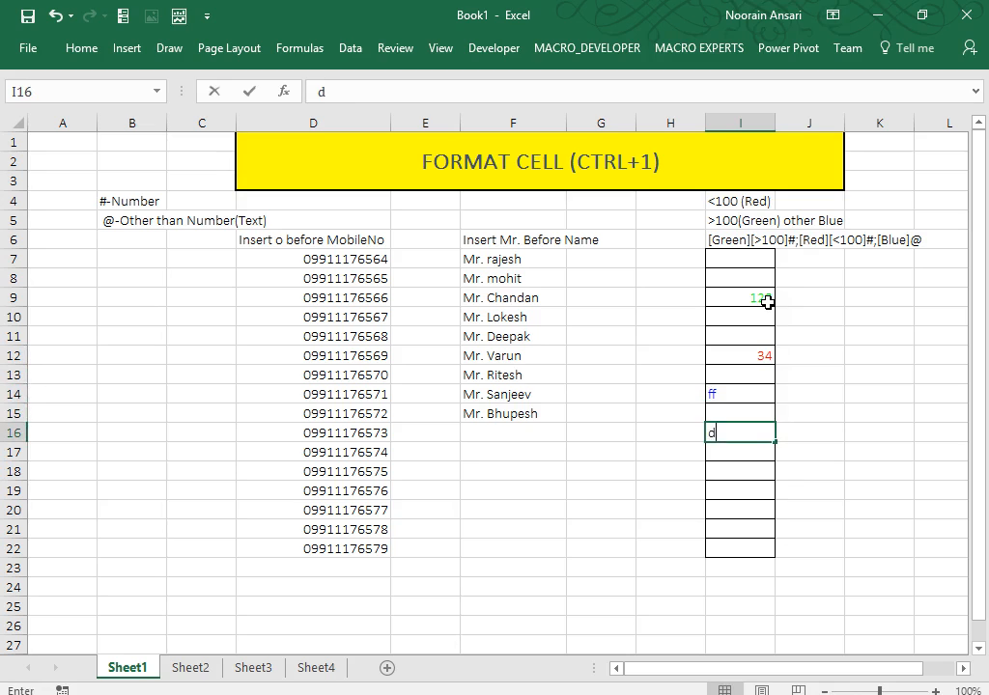
key("Return")
key("Down")
type("dsf")
key("Return")
key("Down")
type("54")
key("Return")
type("345")
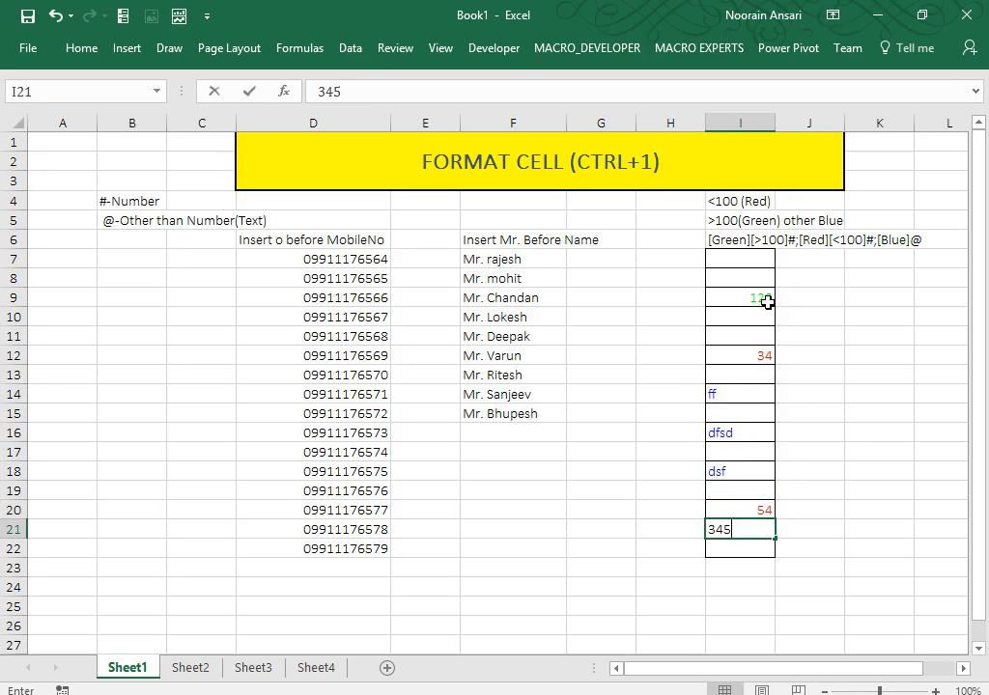
key("Return")
Select the column I test entries from I7 to review their colours.
key("Up")
left_click(768, 302)
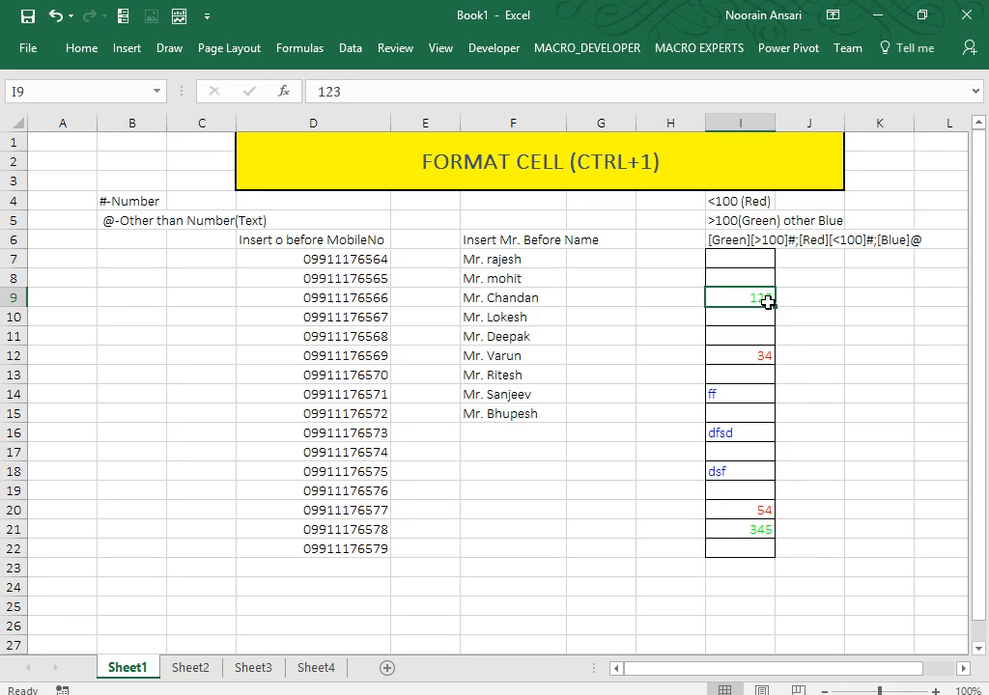
key("Up")
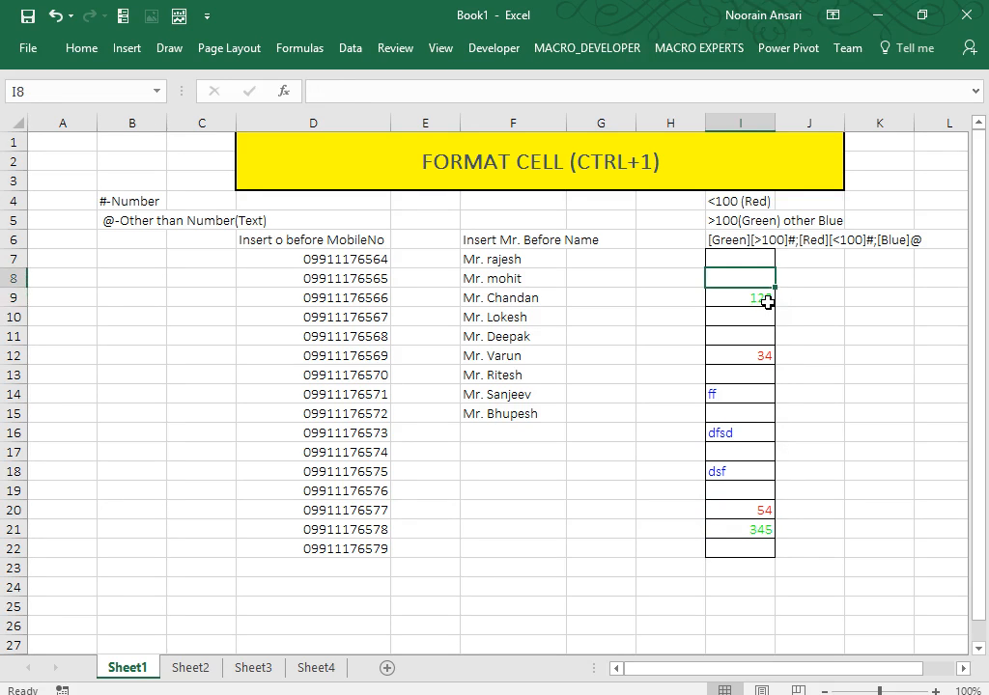
key("Up")
key("shift+Down")
key("shift+Down")
key("shift+Down")
key("shift+Down")
key("shift+Down")
key("shift+Down")
key("shift+Down")
key("shift+Down")
key("shift+Down")
key("shift+Down")
key("shift+Down")
key("shift+Down")
key("shift+Down")
key("shift+Down")
key("shift+Down")
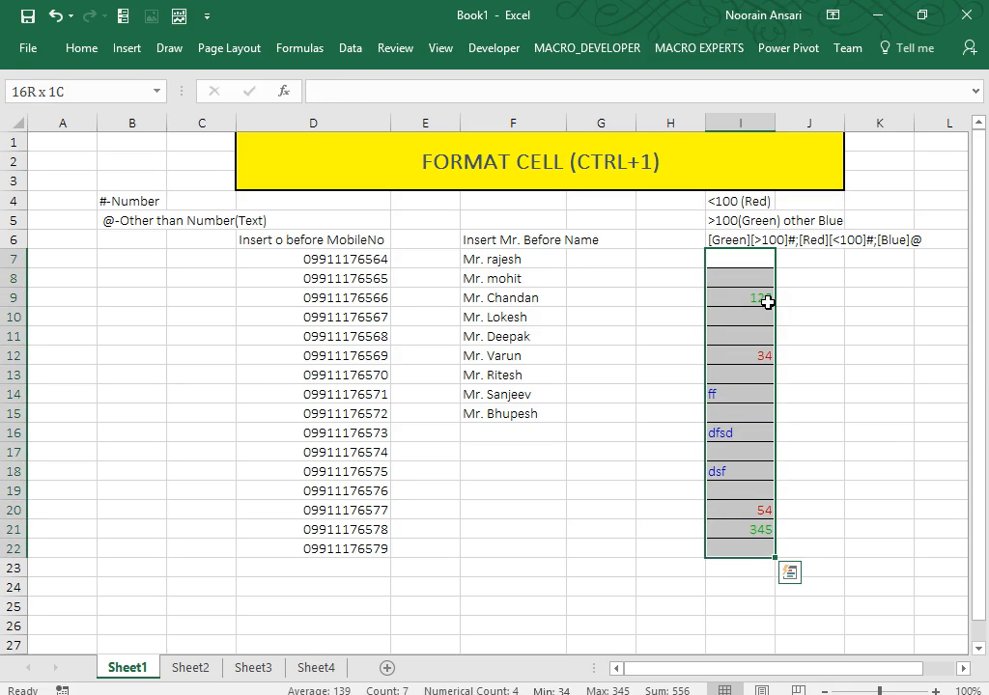
key("Left")
key("Left")
key("Left")
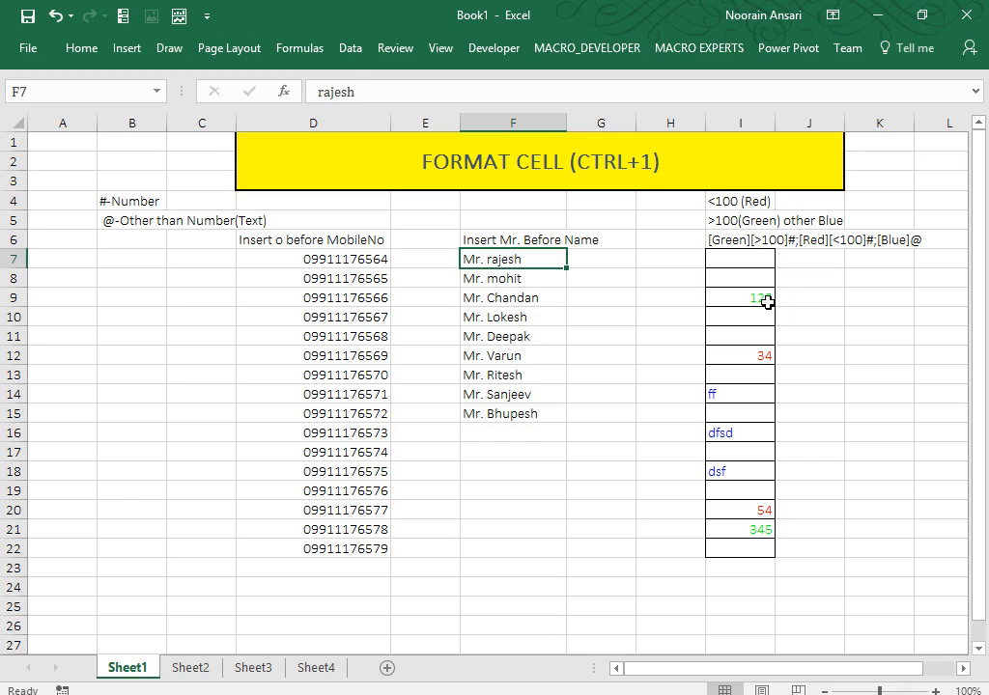
Replace Mr. Deepak in F11 by pasting blank G11 over it and typing Deepa.
key("Right")
key("Down")
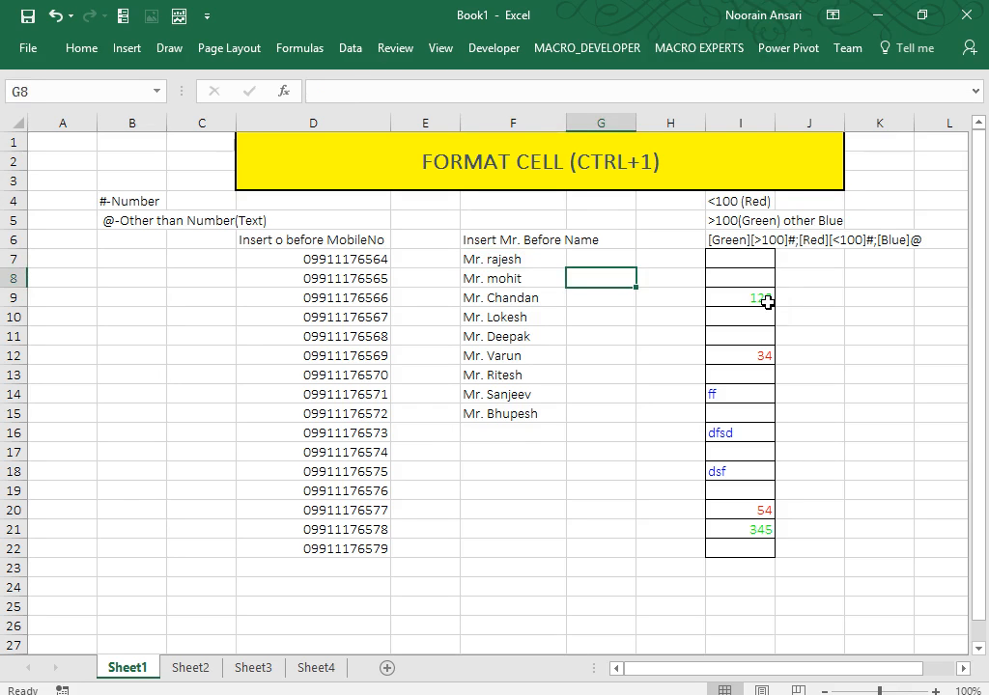
key("Down")
key("Down")
key("Down")
key("Down")
key("Down")
key("Down")
key("Down")
key("Down")
key("Left")
key("Up")
key("Up")
key("Up")
key("Up")
key("Up")
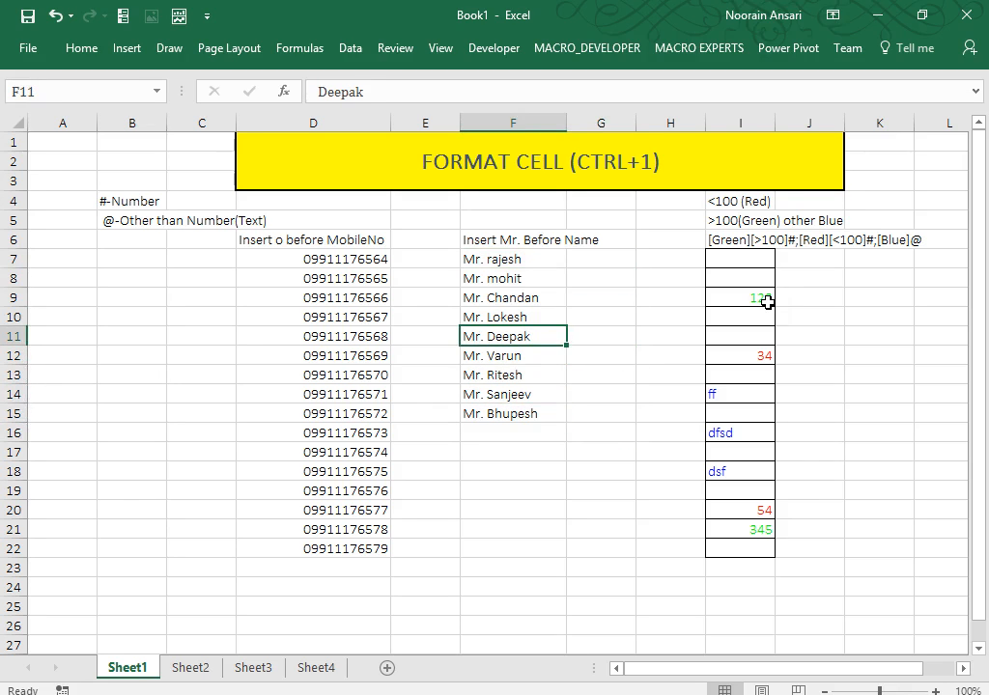
key("Right")
key("ctrl+c")
key("Left")
key("ctrl+v")
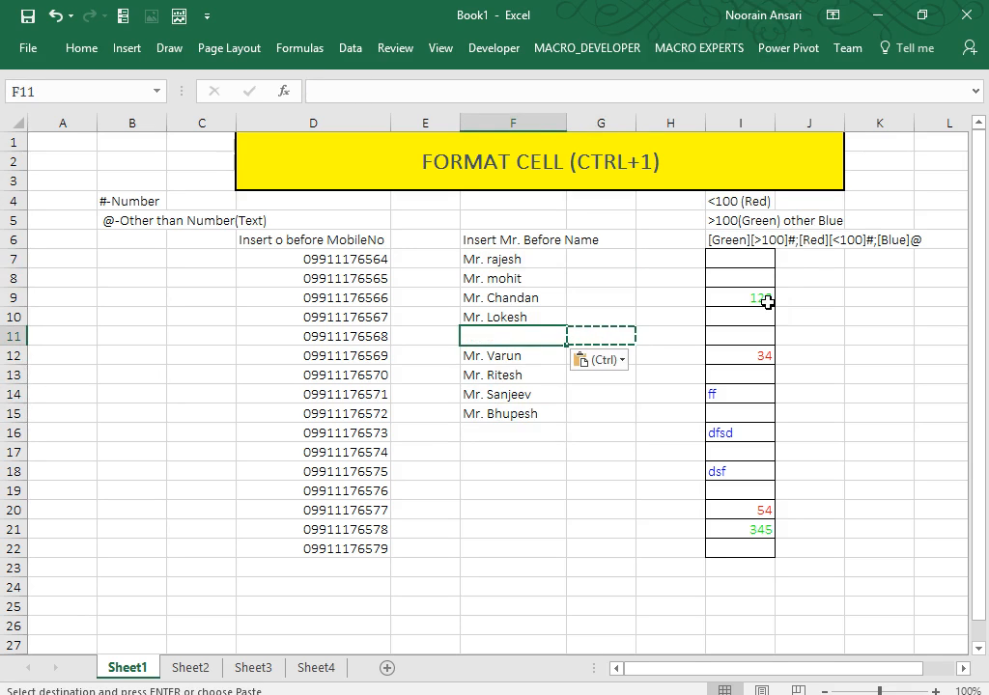
key("Down")
key("Down")
key("Down")
key("Down")
key("Down")
key("Up")
key("Up")
key("Up")
key("Up")
key("Up")
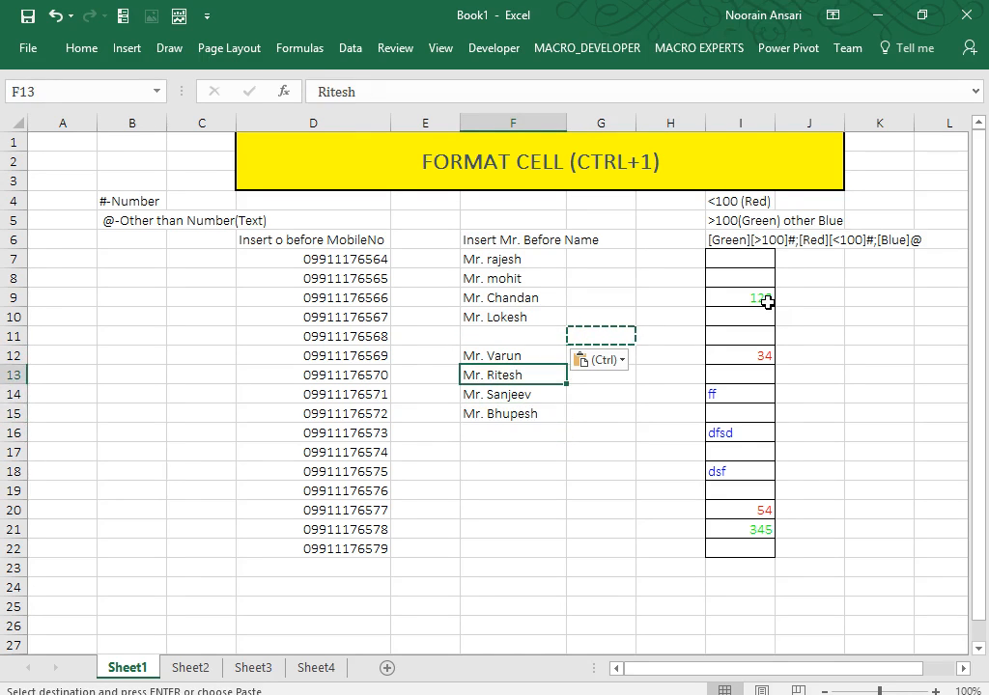
key("Escape")
type("Deepa")
key("Return")
Paste G11's plain formatting onto F11 so Deepa shows without the Mr. prefix.
key("Up")
key("Down")
key("Down")
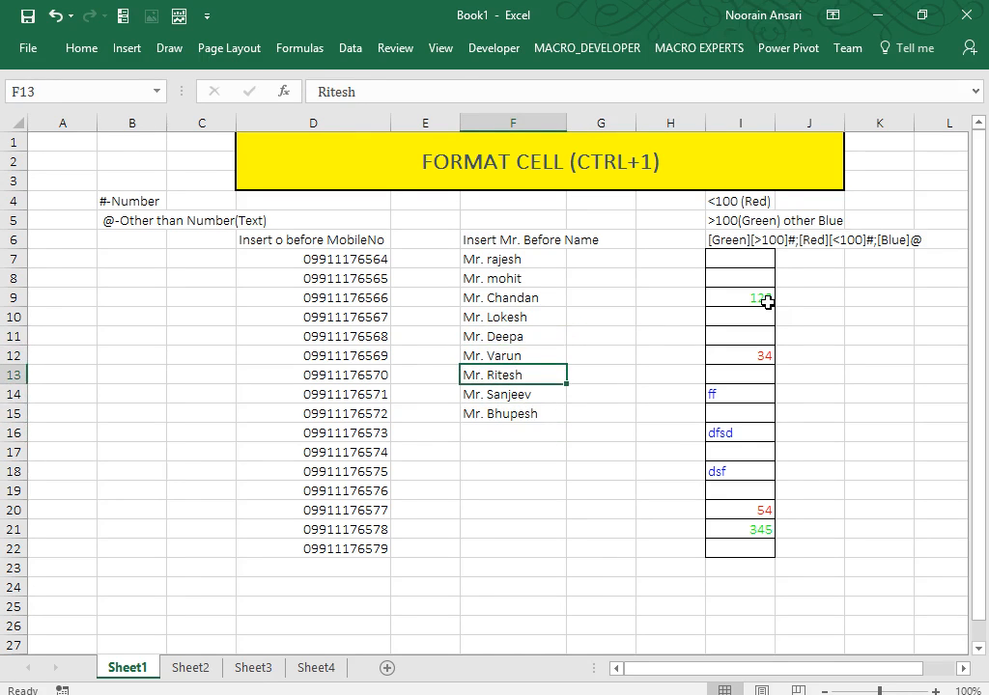
key("Up")
key("Up")
key("Right")
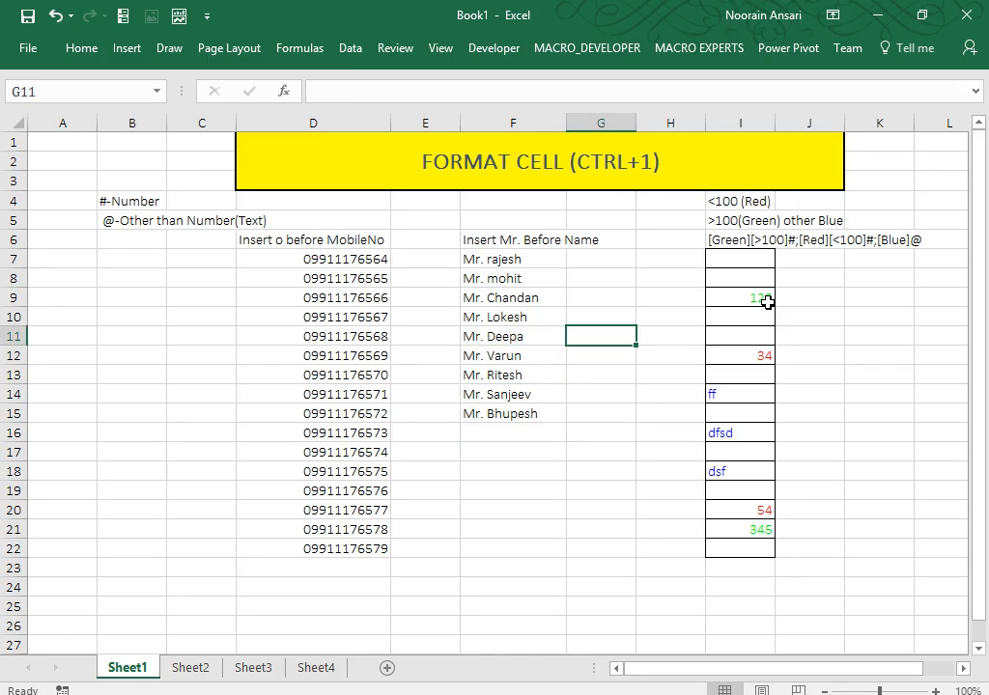
key("ctrl+c")
key("Left")
key("ctrl+alt+v")
key("t")
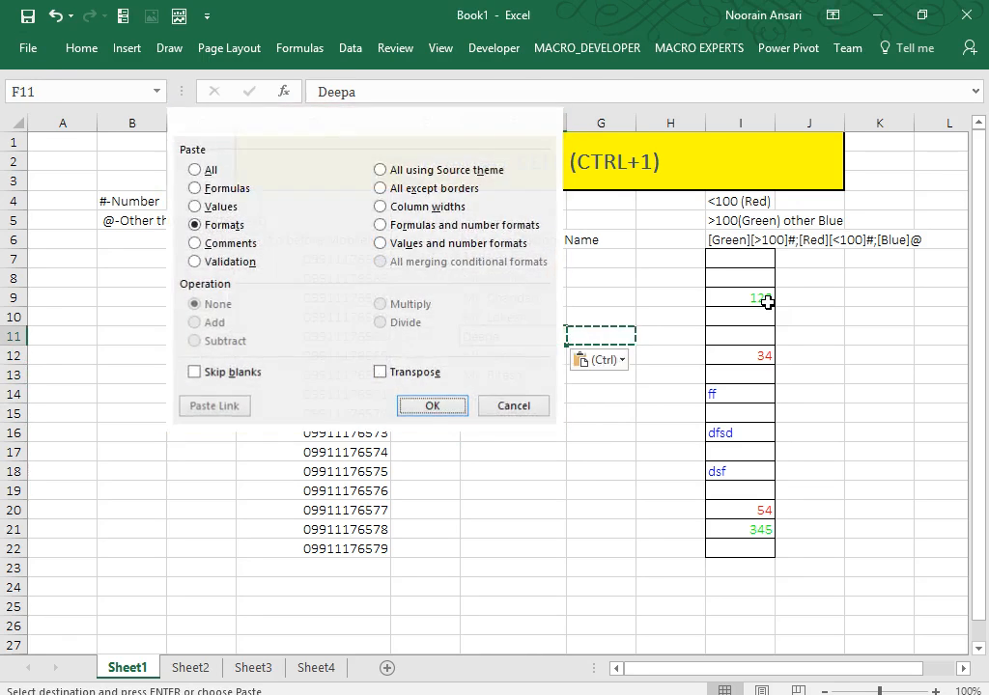
key("Return")
Type neha in F16 and paste G16's plain formatting onto it to drop the Mr. prefix.
key("Down")
key("Down")
key("Down")
key("Down")
key("Down")
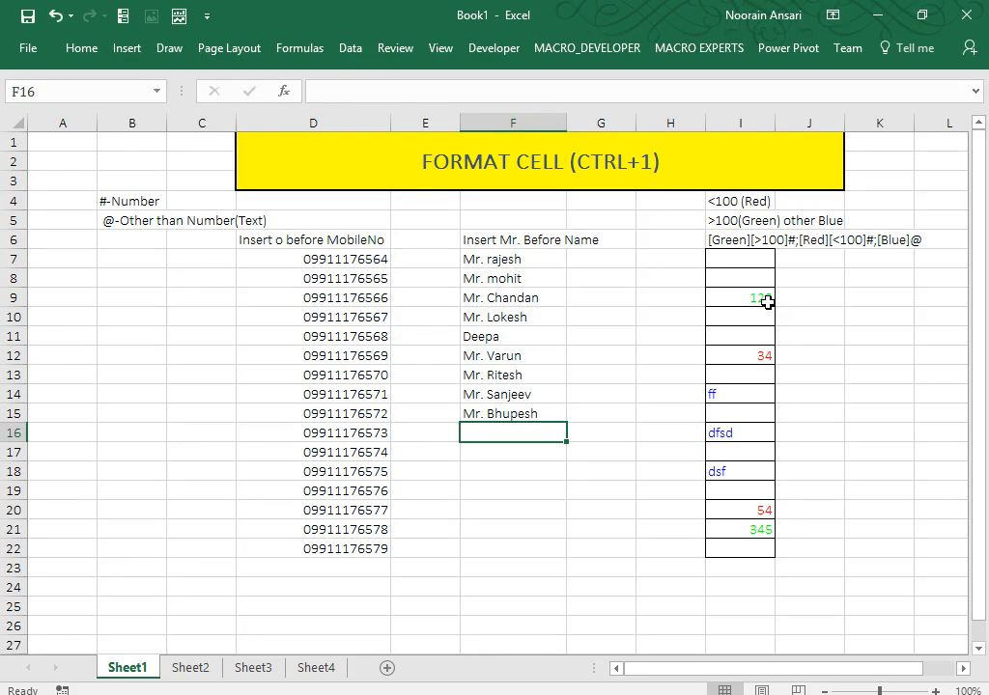
type("neha")
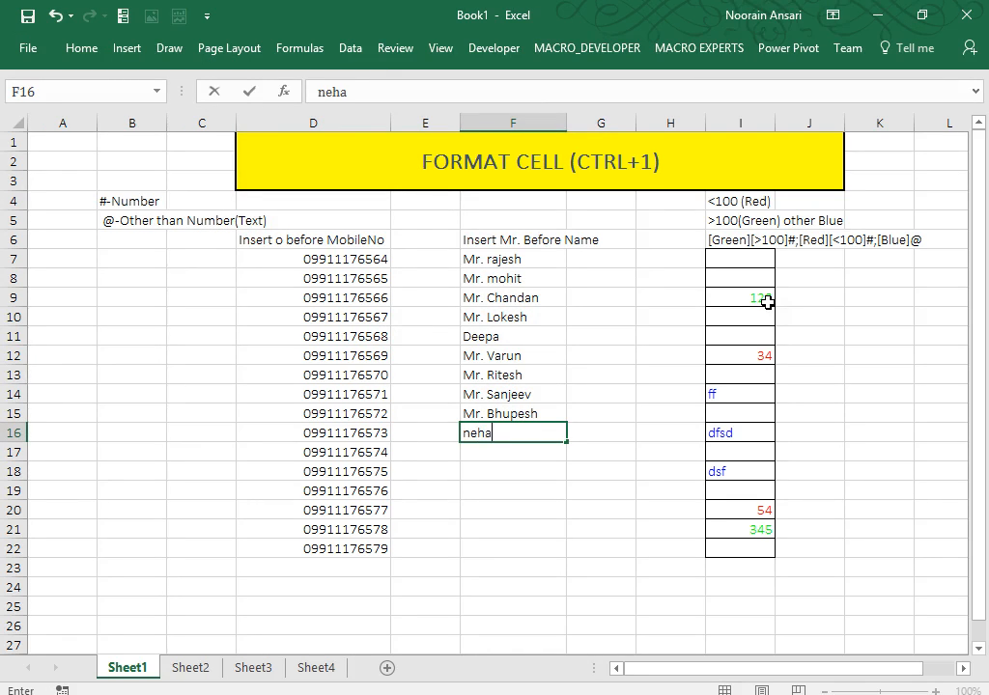
key("Return")
key("Up")
key("Right")
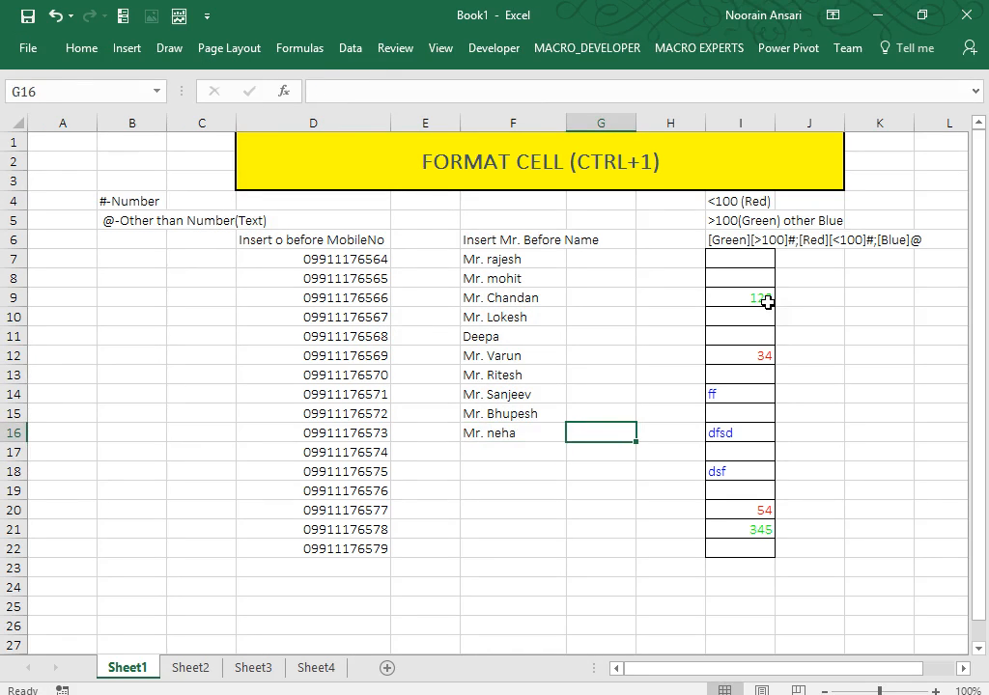
key("ctrl+c")
key("Left")
key("ctrl+alt+v")
key("t")
key("Return")
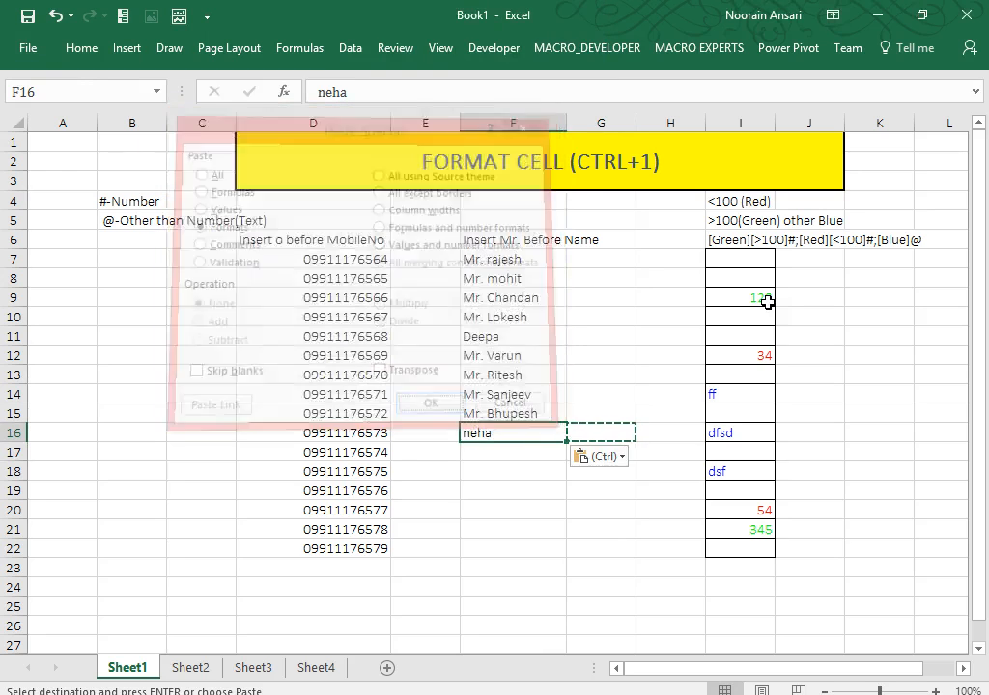
key("Escape")
key("Up")
key("Up")
key("Up")
key("Up")
key("Up")
key("Up")
key("Up")
key("Up")
key("Up")
key("Right")
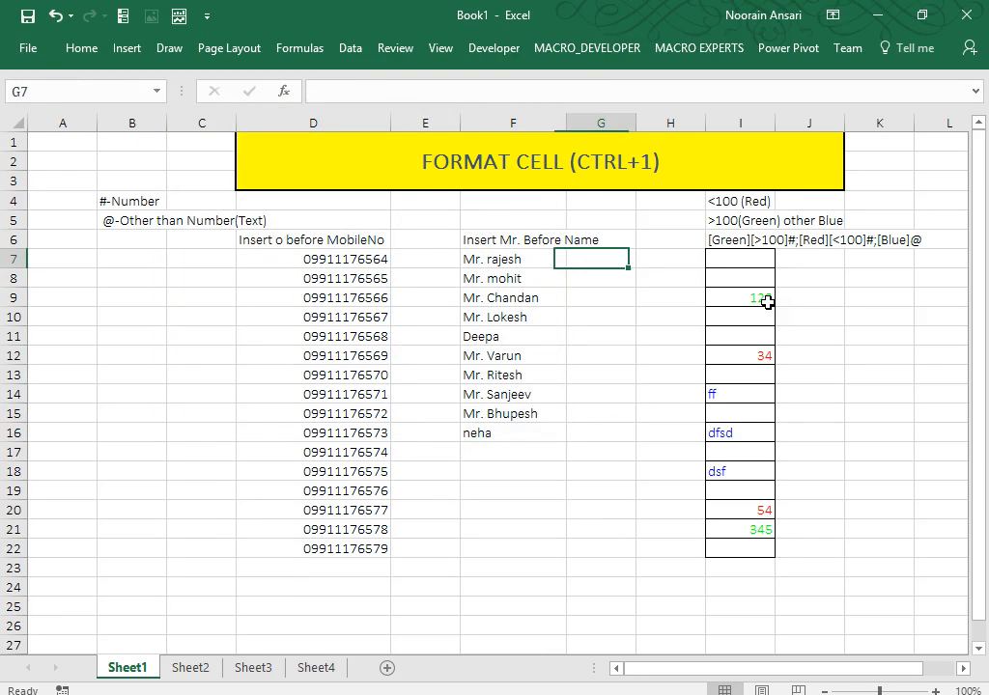
Enter Male in G7:G10 and Female in G11 beside Deepa.
type("Male")
key("ctrl+Return")
key("shift+Down")
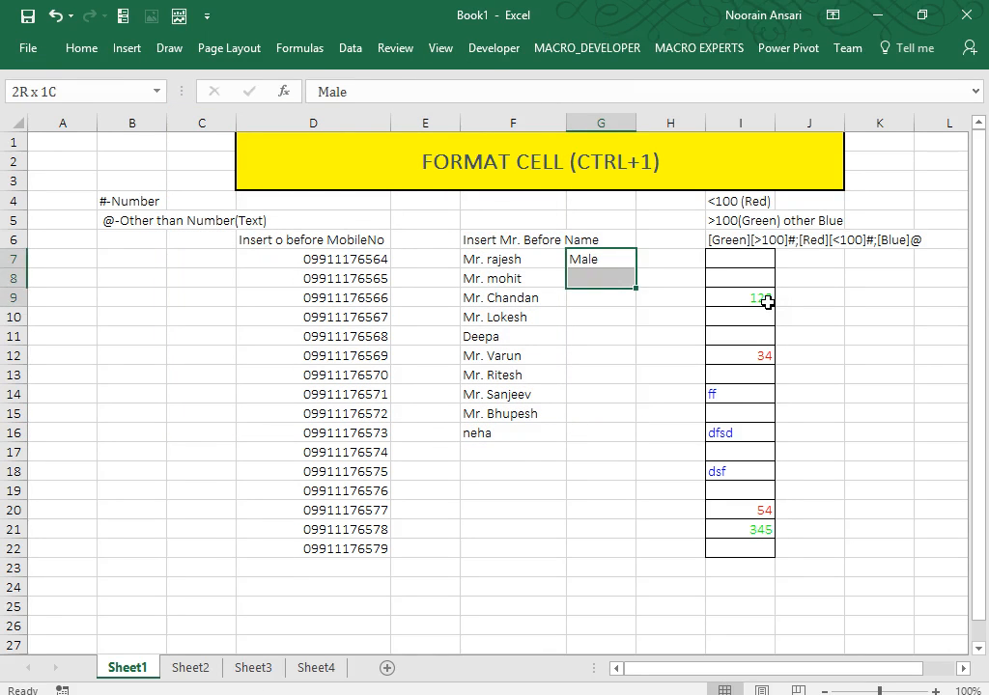
key("shift+Down")
key("shift+Down")
key("ctrl+d")
key("ctrl+Down")
key("Down")
type("F")
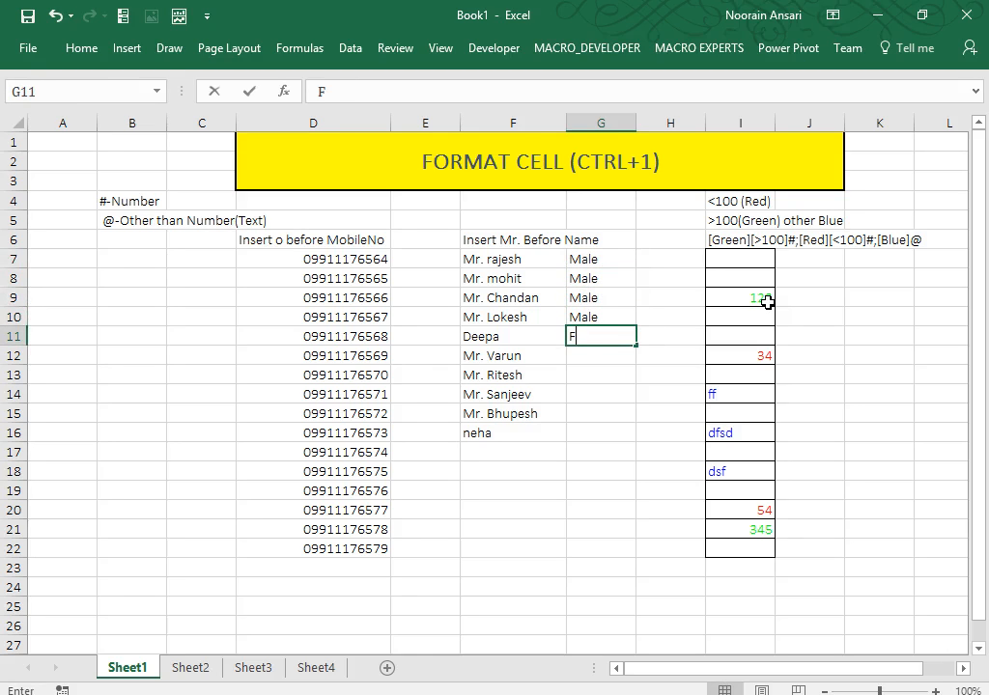
type("emale")
key("Return")
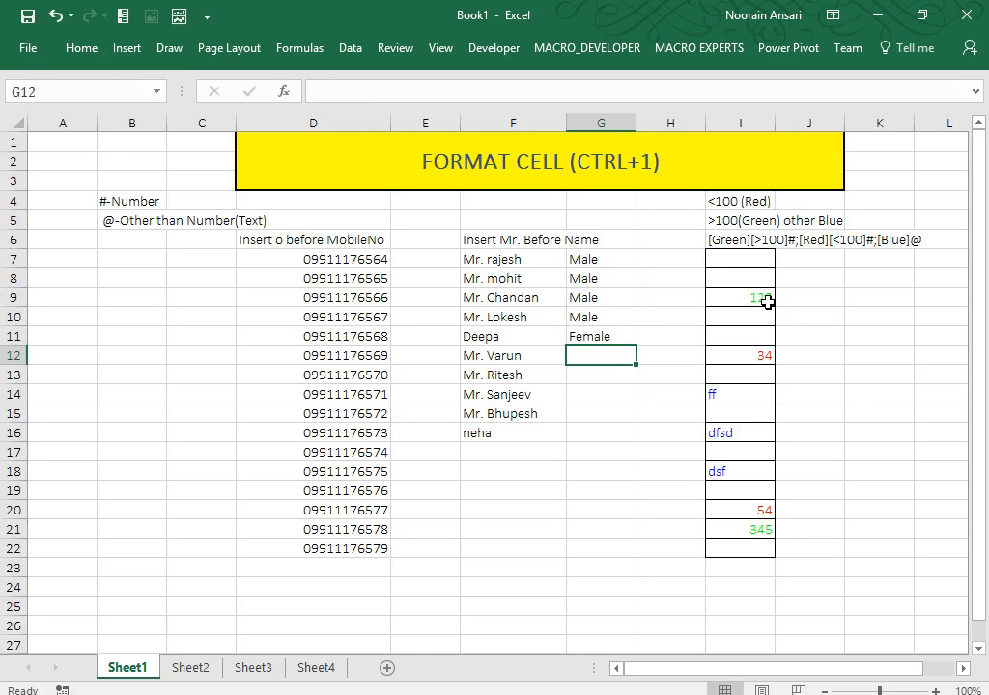
Enter Male in G12:G15 and Female in G16 beside neha, then select the headers.
type("Male")
key("ctrl+Return")
key("shift+Down")
key("shift+Down")
key("shift+Down")
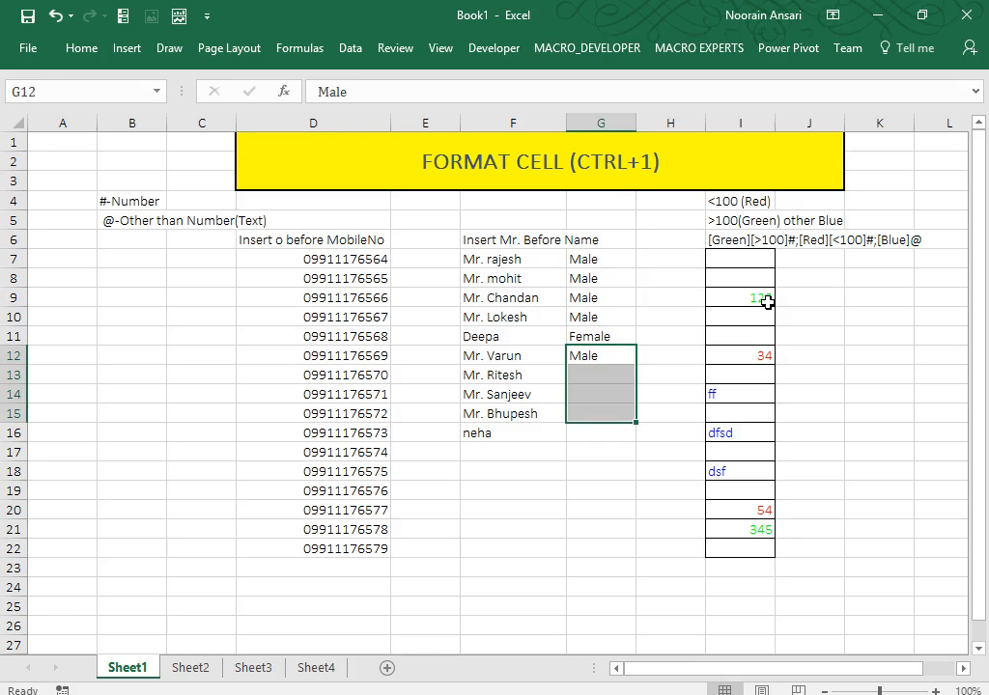
key("ctrl+d")
key("Down")
key("Down")
key("Down")
key("Down")
type("Female")
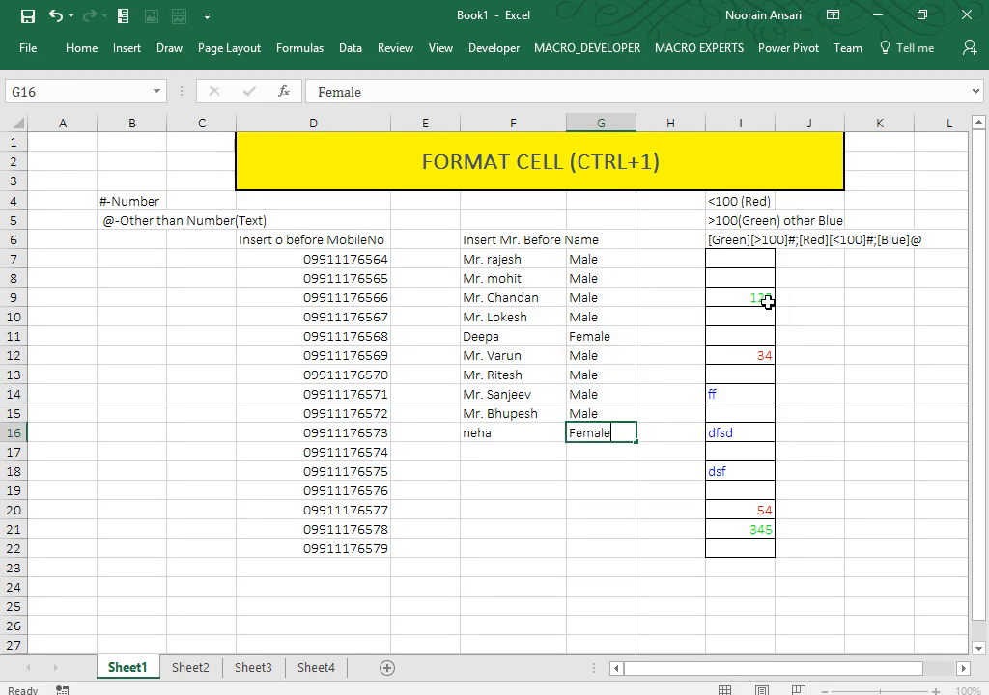
key("ctrl+Return")
key("ctrl+Up")
key("Up")
key("shift+Left")
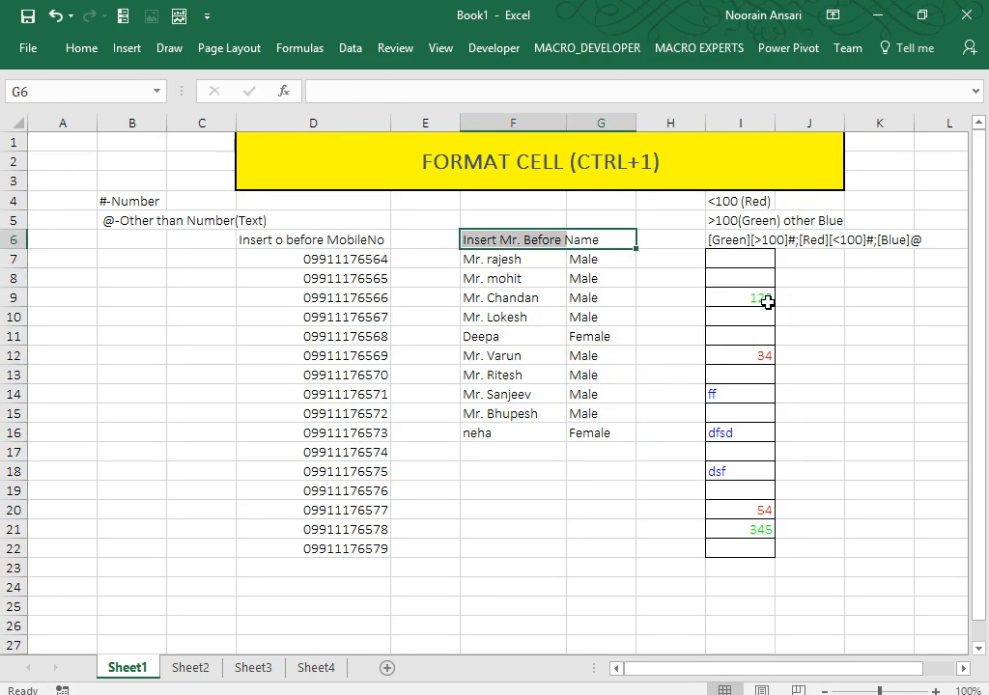
Add AutoFilter to the table and filter it to show only Female rows.
key("alt+d")
key("f")
key("f")
key("Down")
key("Up")
key("alt+Down")
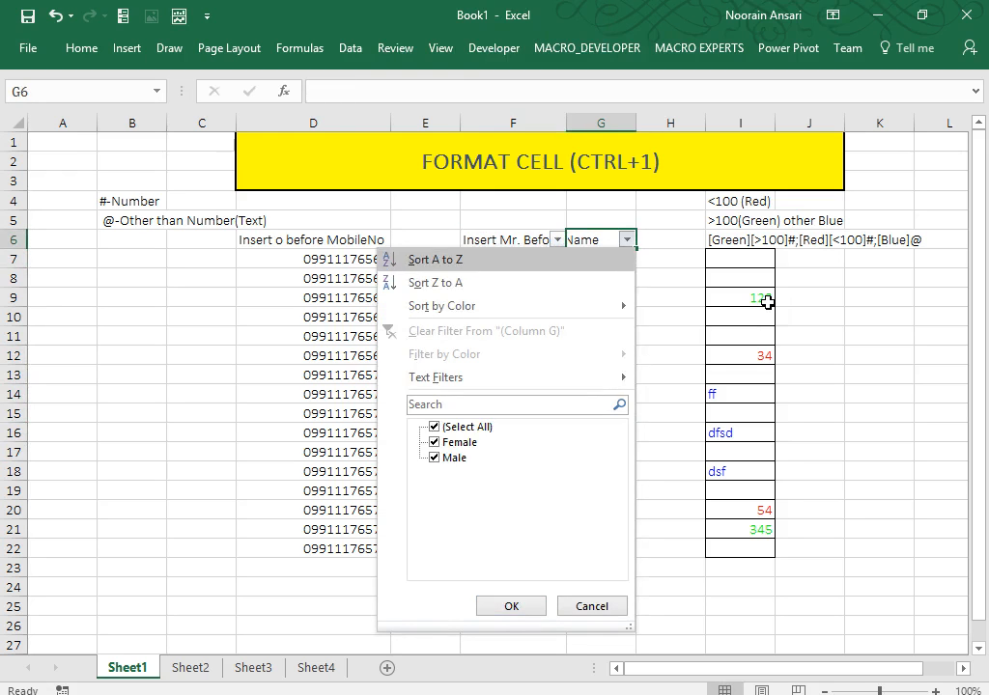
key("Down")
key("Down")
key("Down")
key("Down")
key("Down")
key("Down")
key("Down")
key("space")
key("Return")
key("Down")
key("Left")
key("shift+Down")
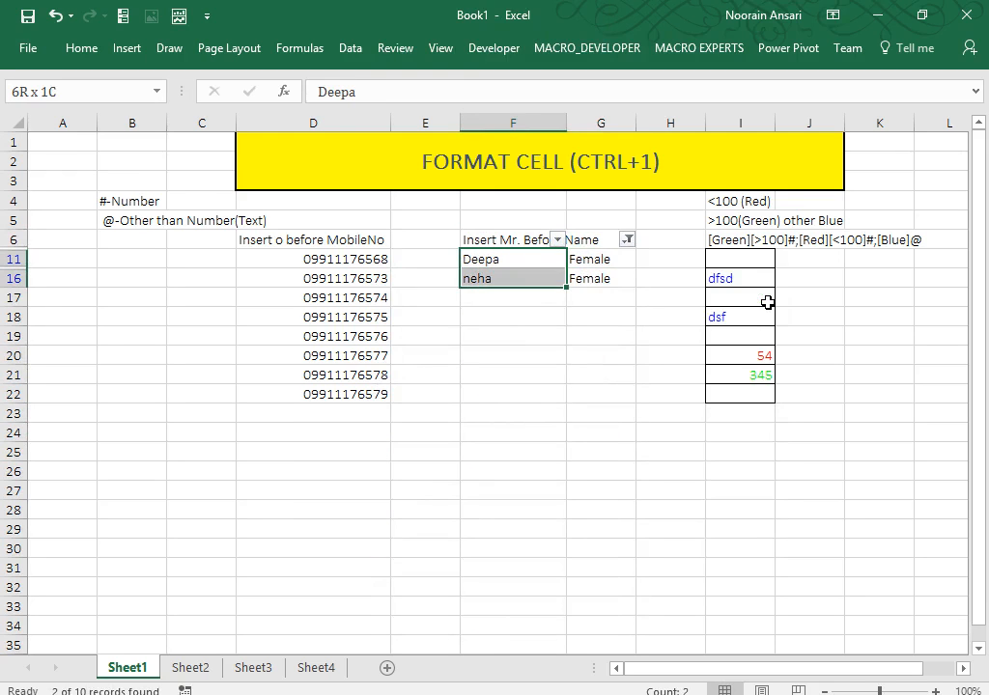
Give the filtered names the custom format "Mrs. "@ to show Mrs. Deepa and Mrs. neha.
key("ctrl+1")
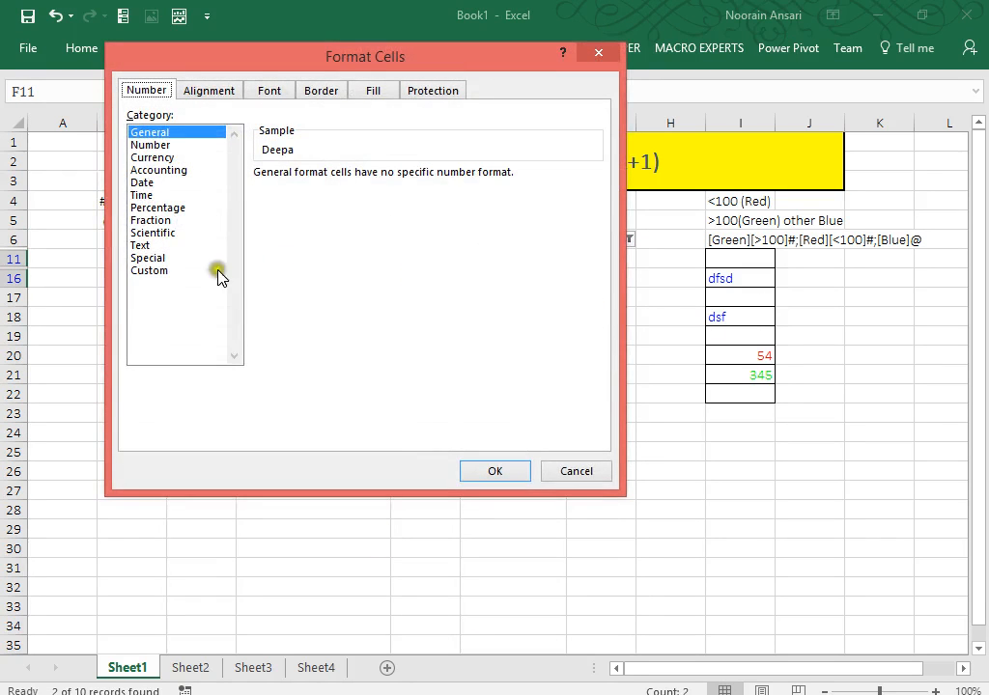
left_click(154, 270)
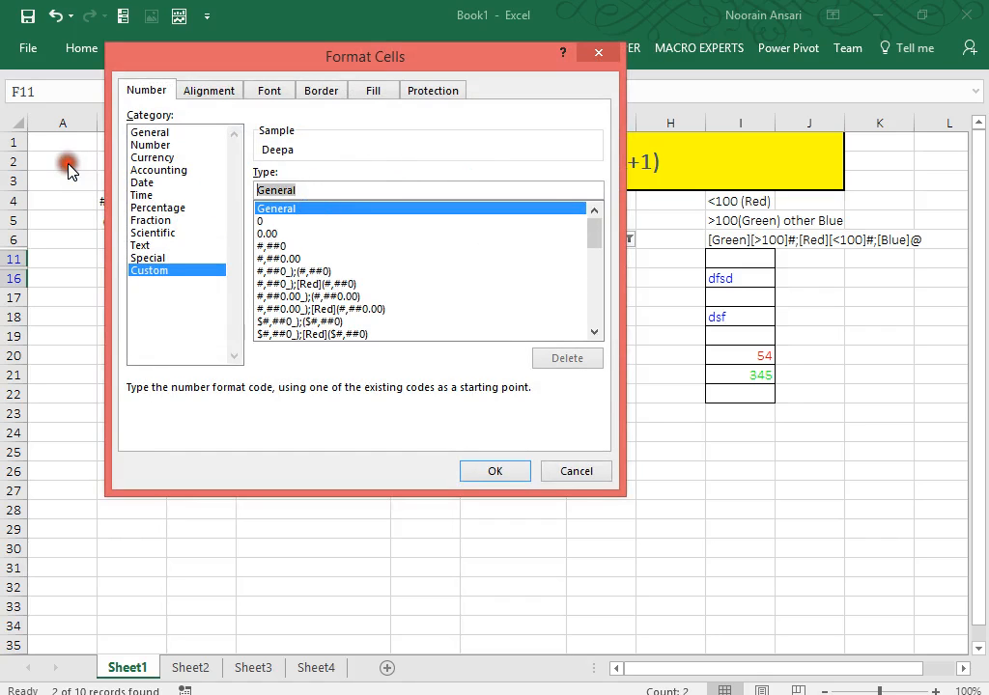
type("\"Mrs")
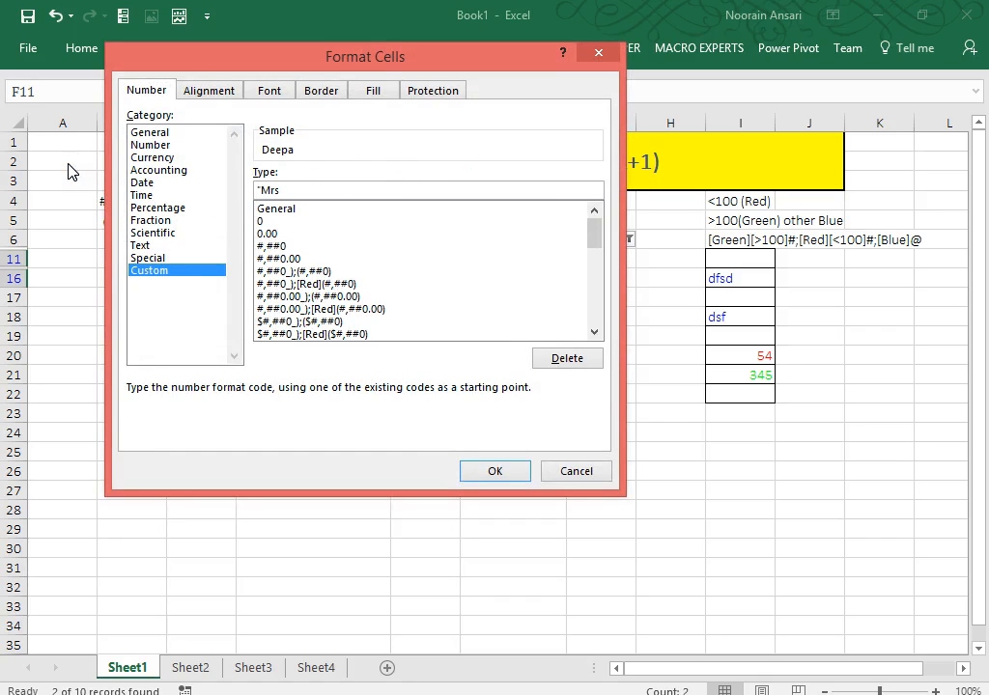
type(". \"@")
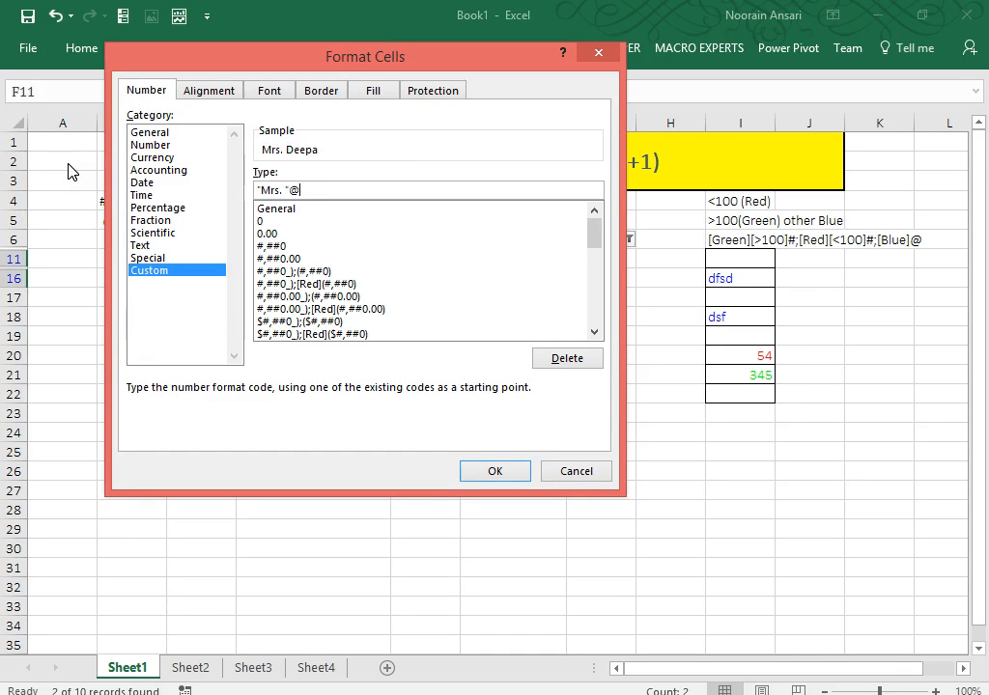
left_click(487, 471)
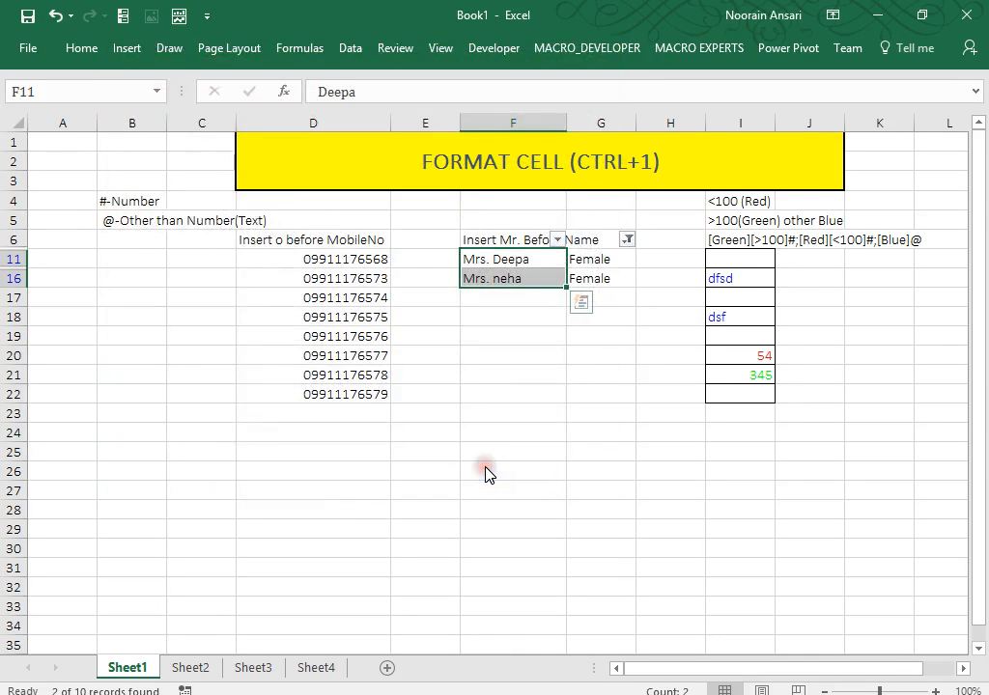
key("Up")
key("alt+d")
Remove the filter and give F7:F16 the custom format @" Kumar" to append Kumar.
key("f")
key("f")
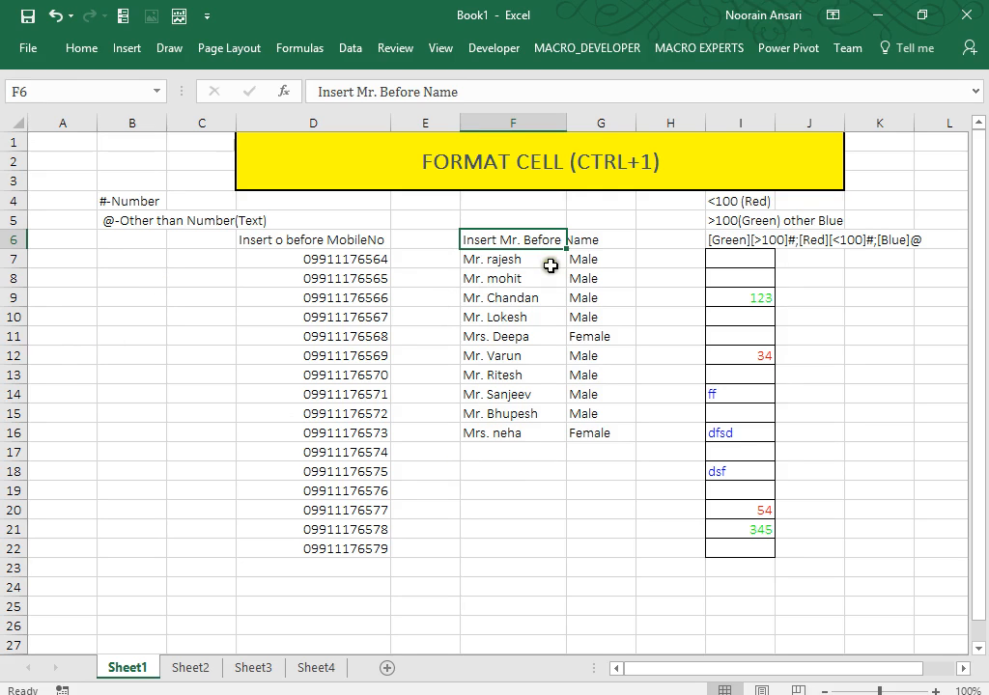
left_click_drag(550, 266, 517, 426)
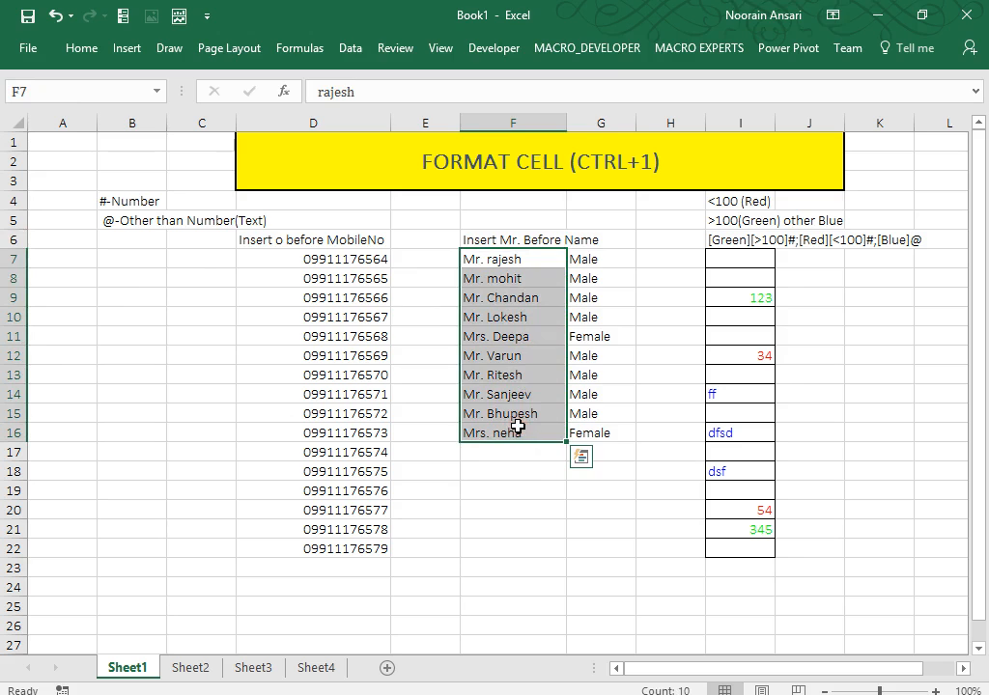
key("ctrl+1")
left_click(156, 271)
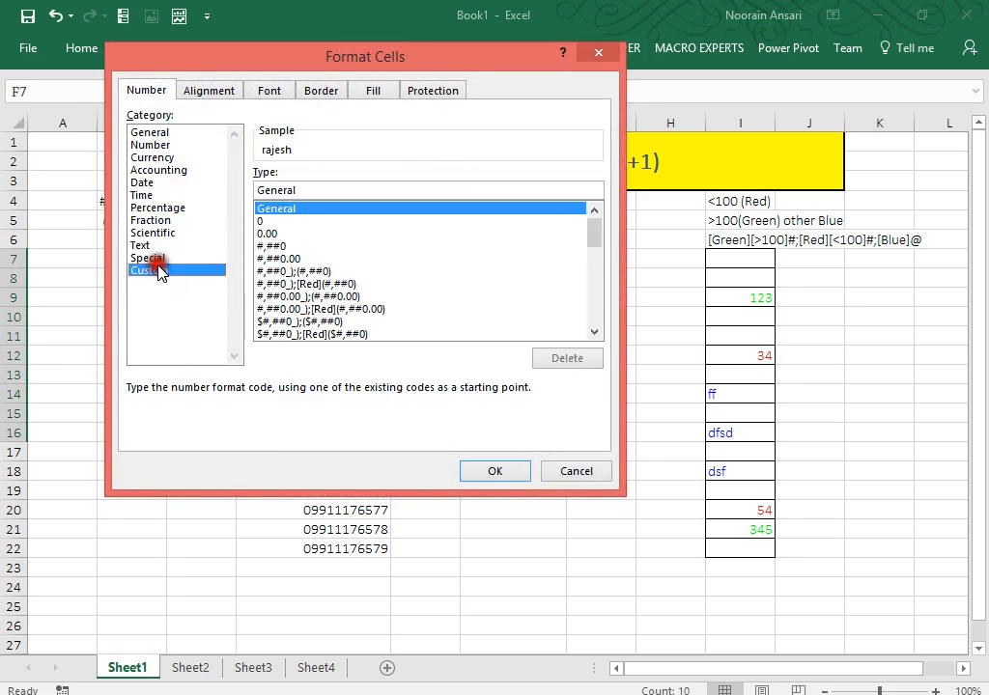
left_click_drag(322, 189, 201, 163)
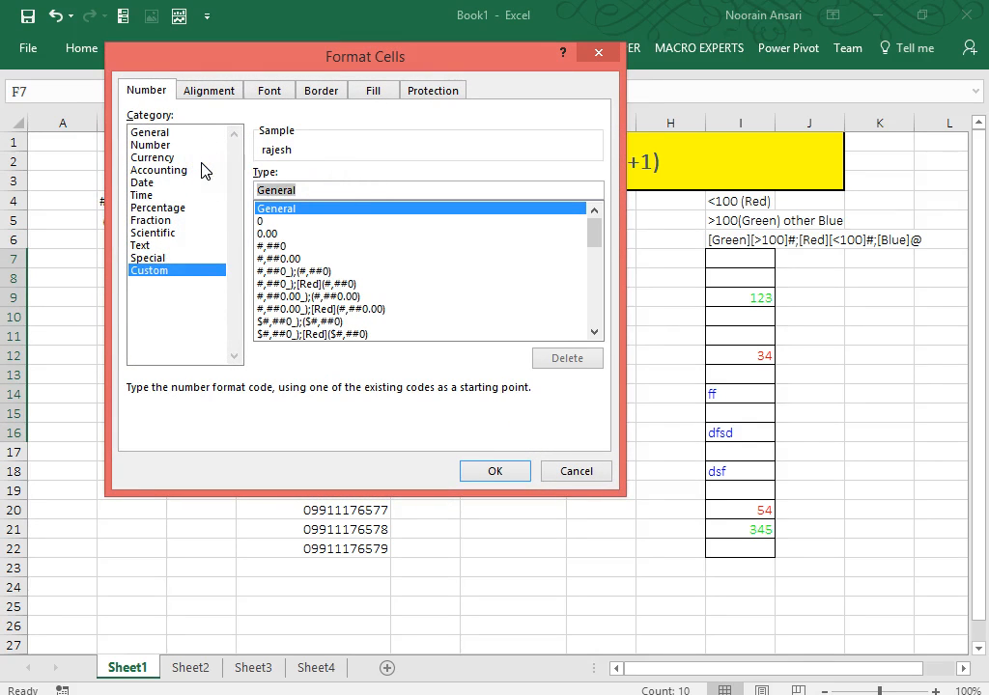
type("@")
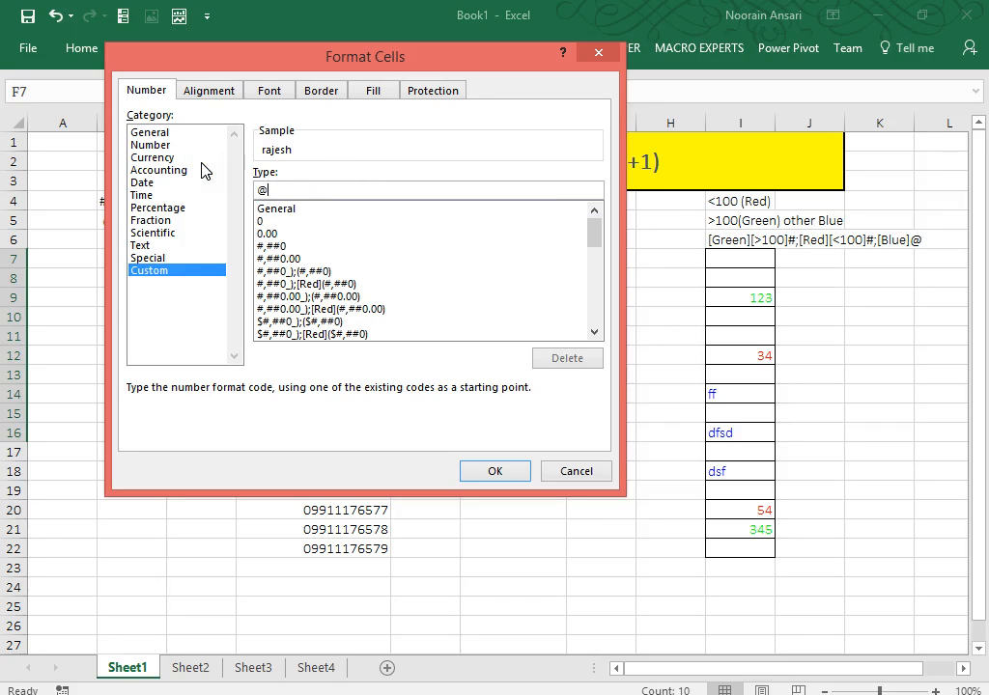
type("\" Kumar\"")
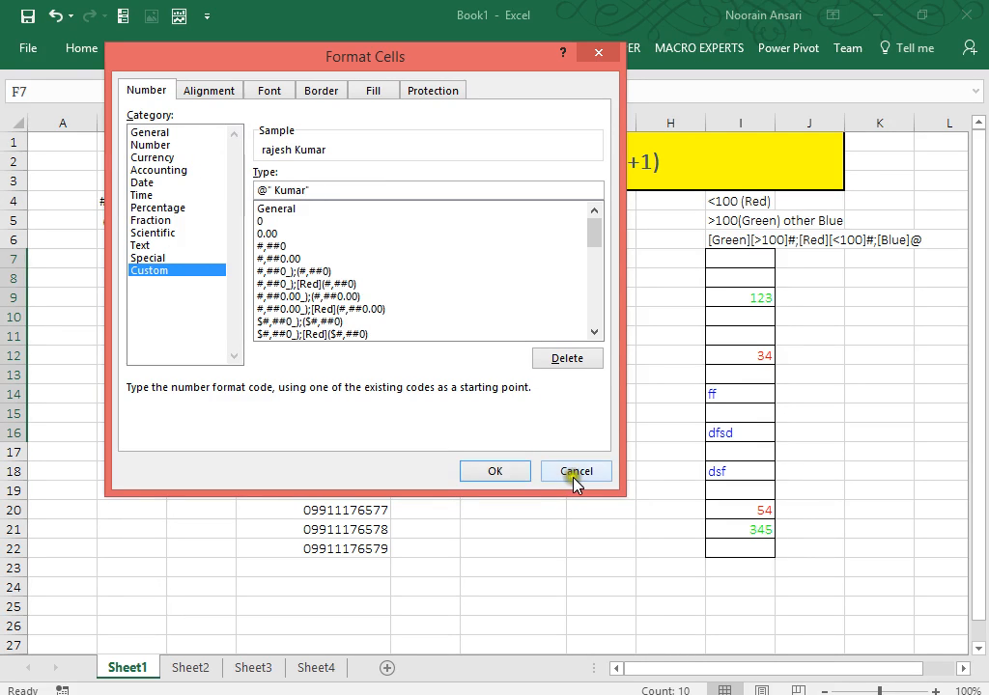
left_click(495, 471)
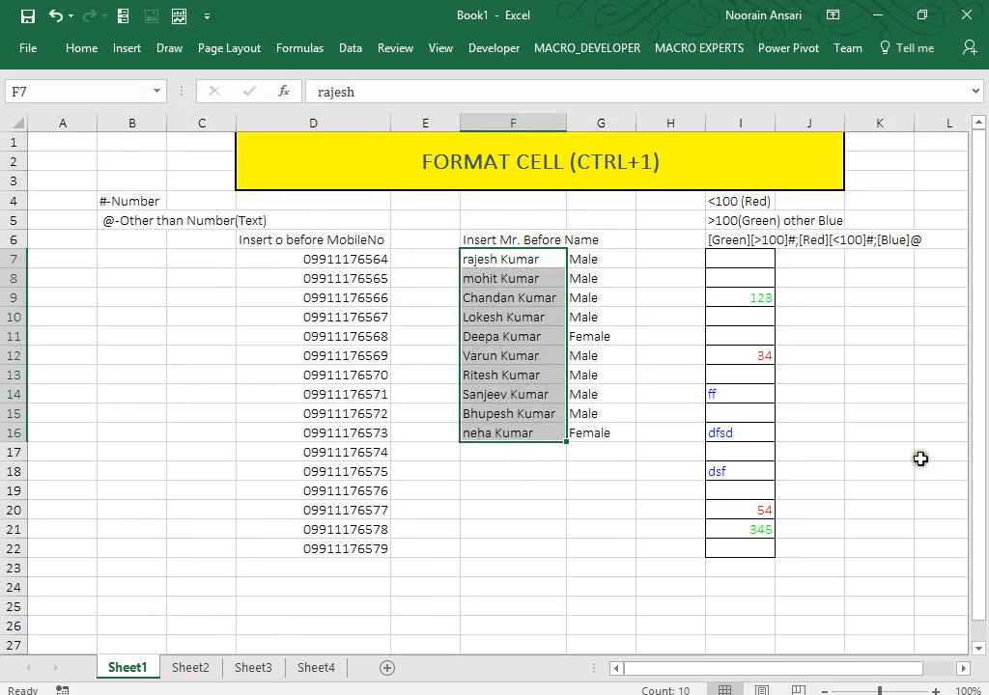
left_click(532, 611)
Select row 25 and apply a blue fill across its full width.
key("shift+space")
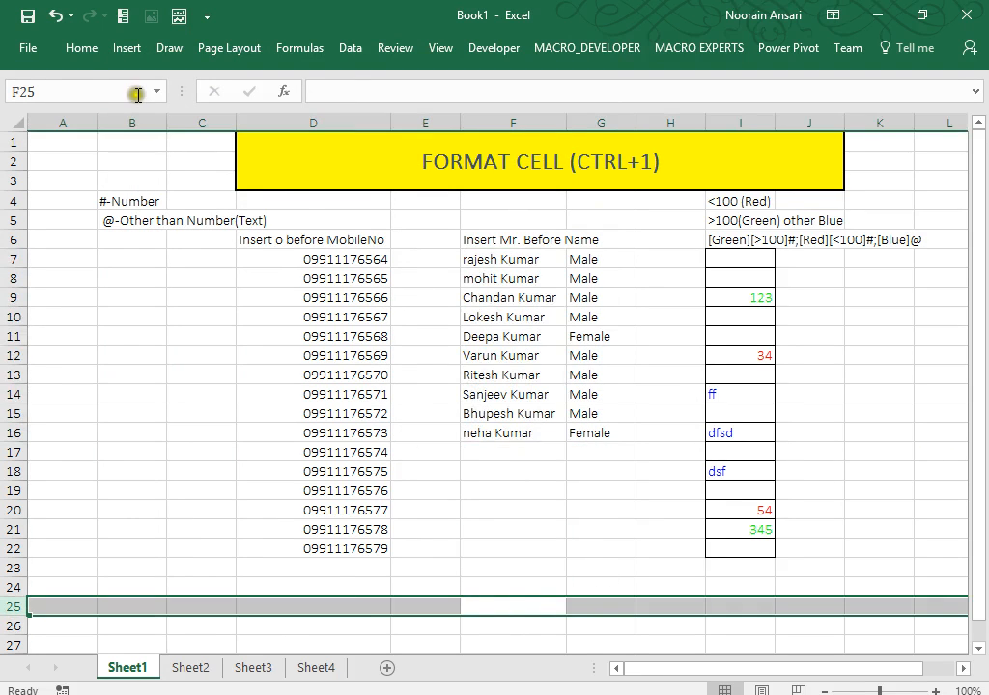
left_click(81, 47)
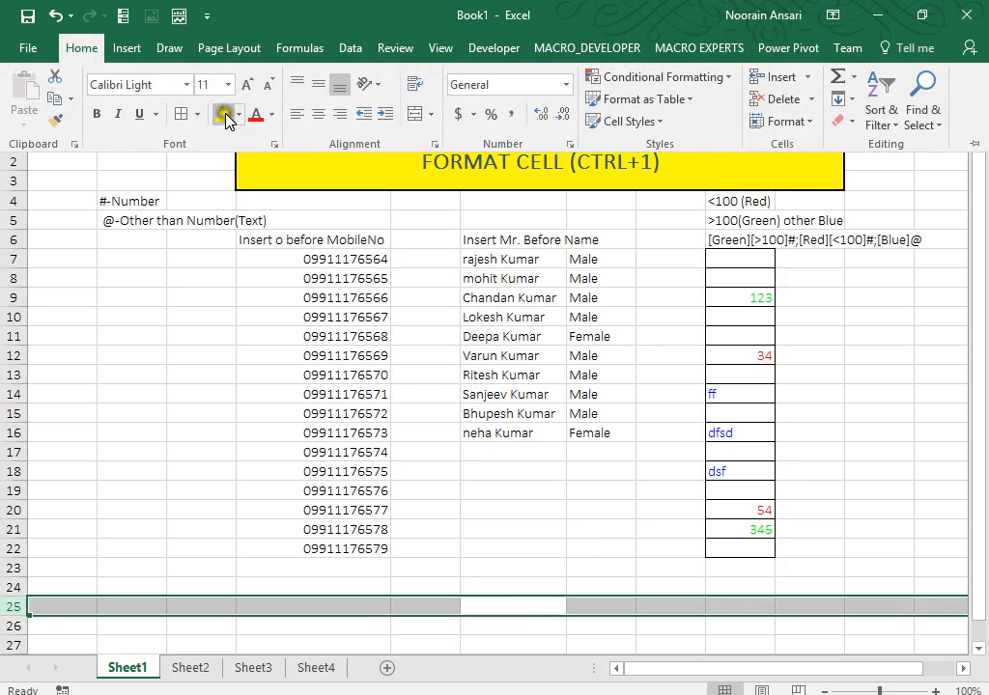
left_click(238, 114)
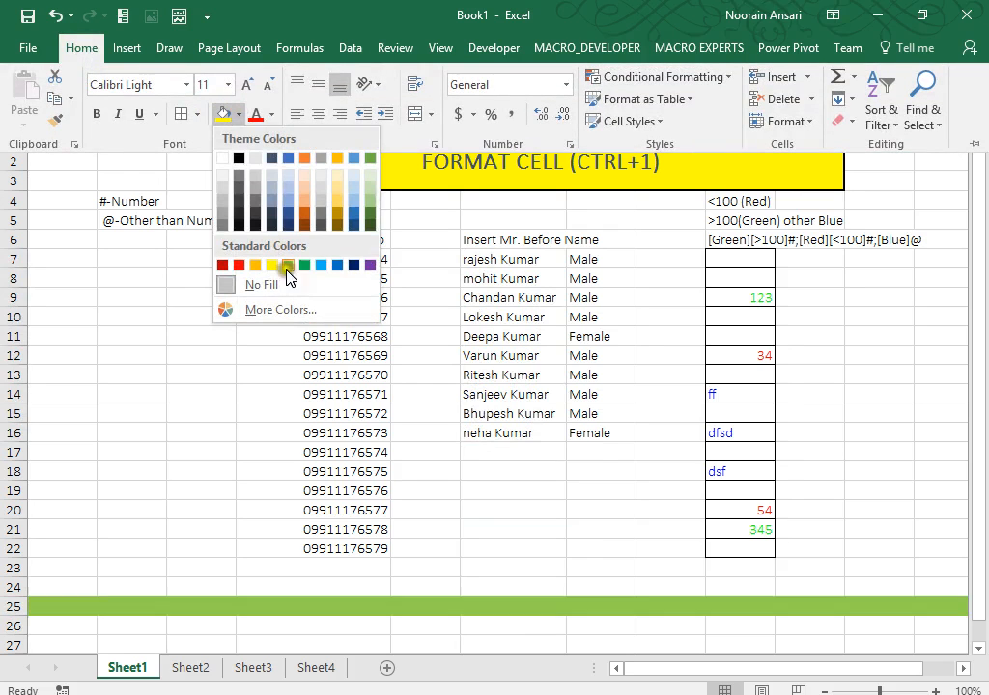
left_click(319, 265)
key("ctrl+F1")
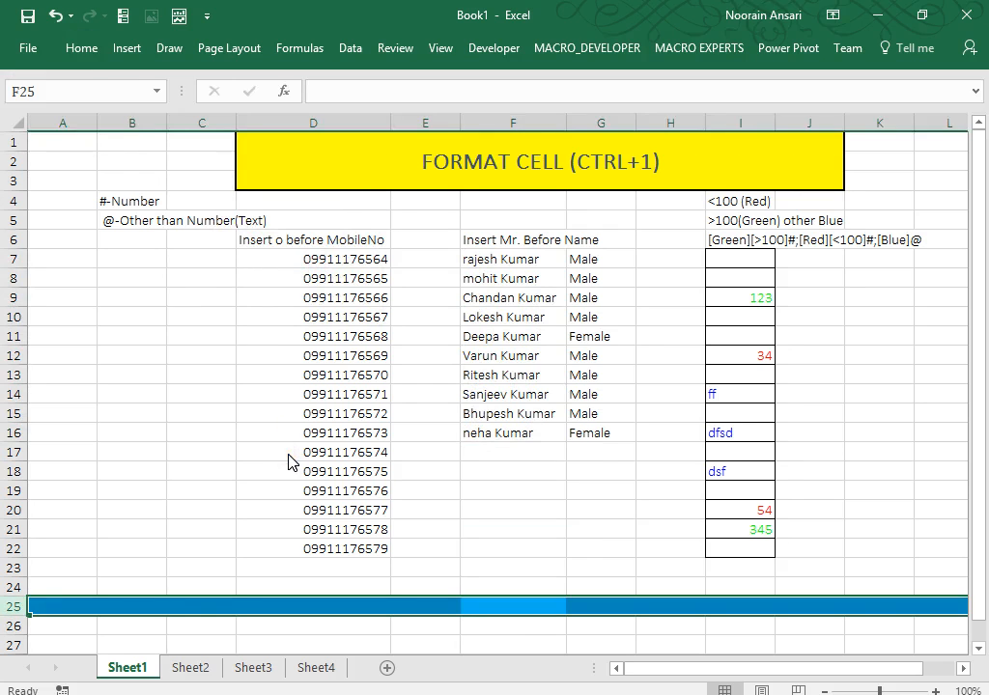
key("Down")
key("Down")
key("Down")
key("Down")
key("Down")
key("Down")
key("Down")
key("Down")
key("Down")
key("Down")
key("Down")
key("Up")
key("Up")
key("Up")
key("Up")
key("Up")
key("Up")
key("Up")
key("Up")
key("Up")
key("Up")
key("Up")
key("Up")
key("Up")
key("Up")
key("Up")
key("Up")
key("Up")
key("Up")
key("Up")
key("Up")
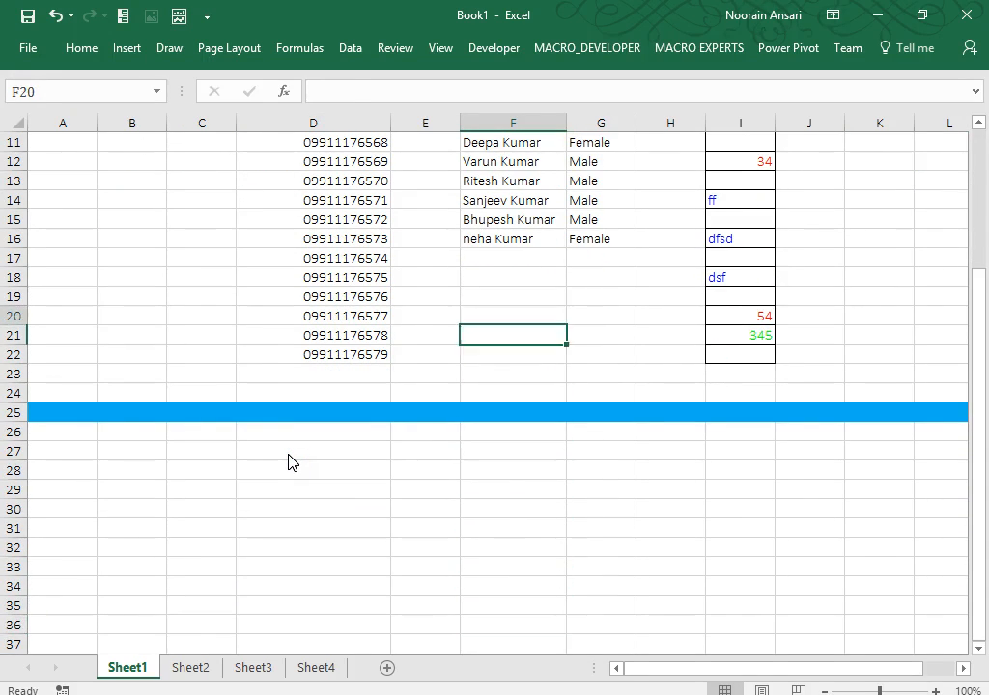
Type the heading 'Enter Only Positive Value' into cell M6.
key("Up")
key("Right")
key("Right")
key("Right")
key("Right")
key("Right")
key("Right")
key("Right")
key("Right")
key("Right")
key("Left")
key("Left")
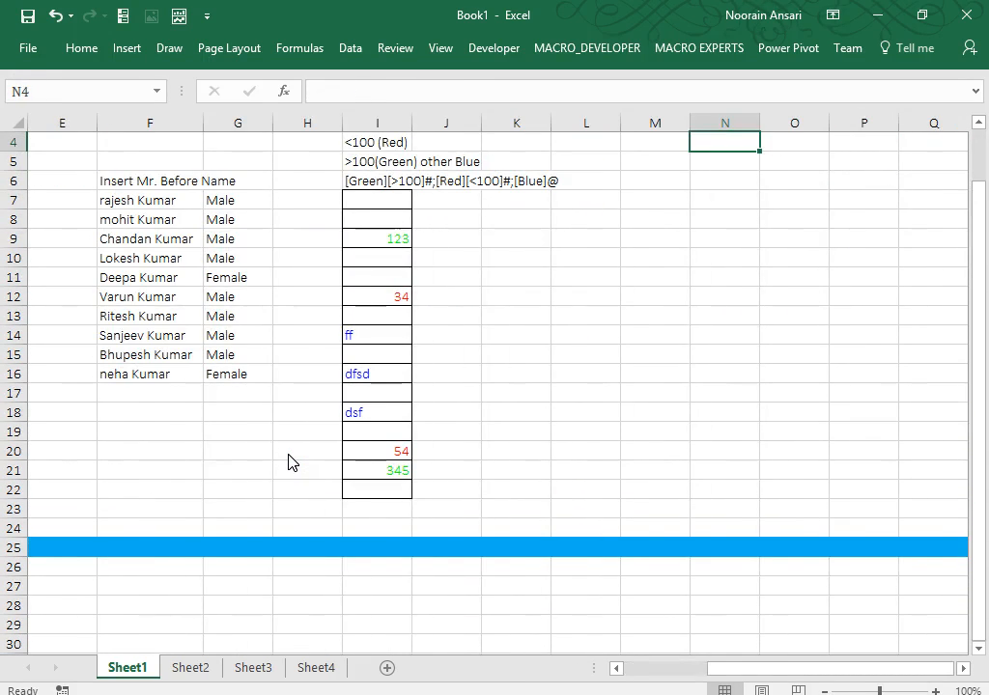
key("Down")
key("Down")
key("Left")
key("Right")
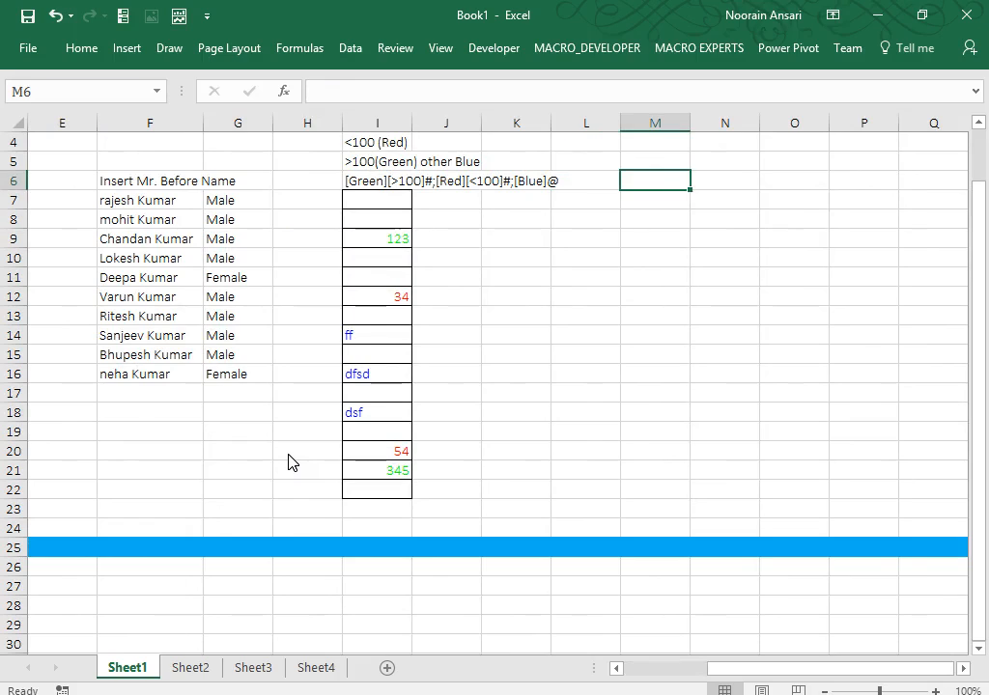
key("Down")
key("Up")
type("Ent")
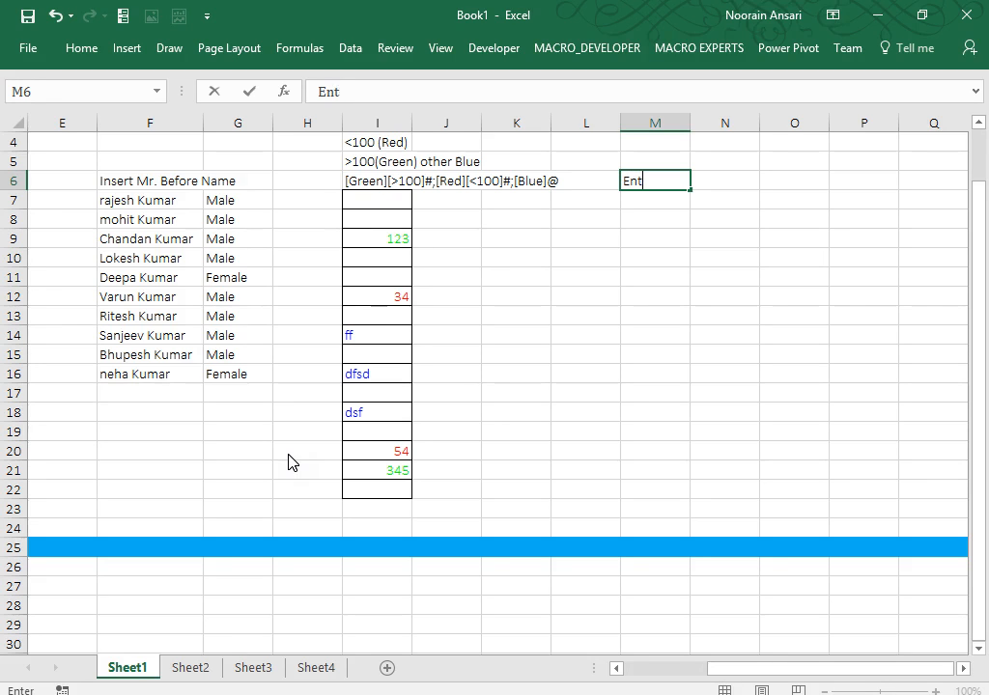
type("er Only Psoi")
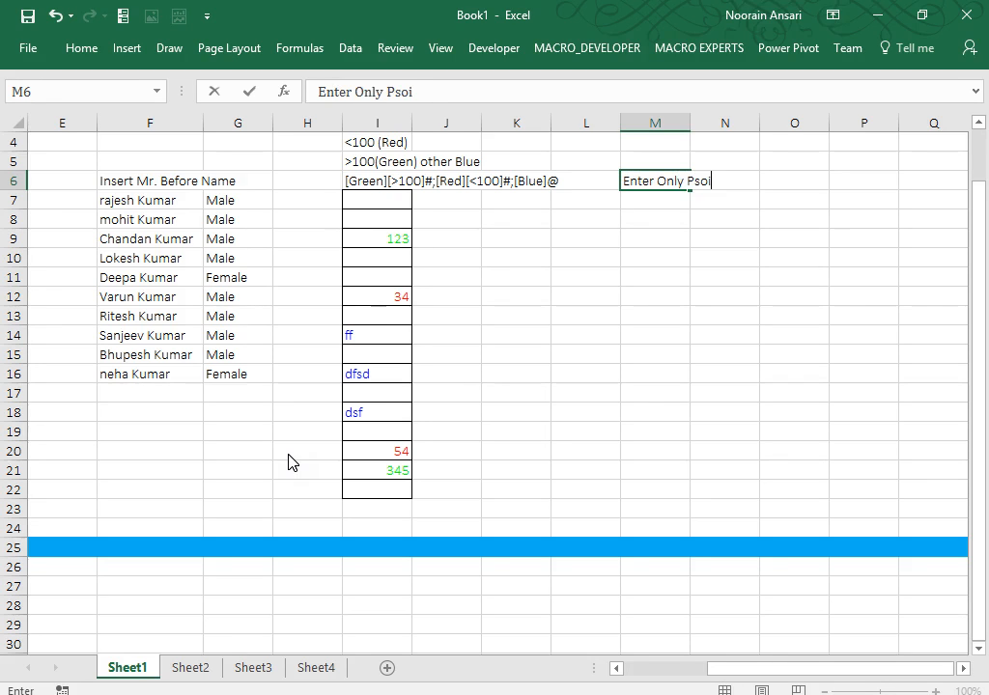
key("BackSpace")
key("BackSpace")
key("BackSpace")
type("ositive  Value")
key("Return")
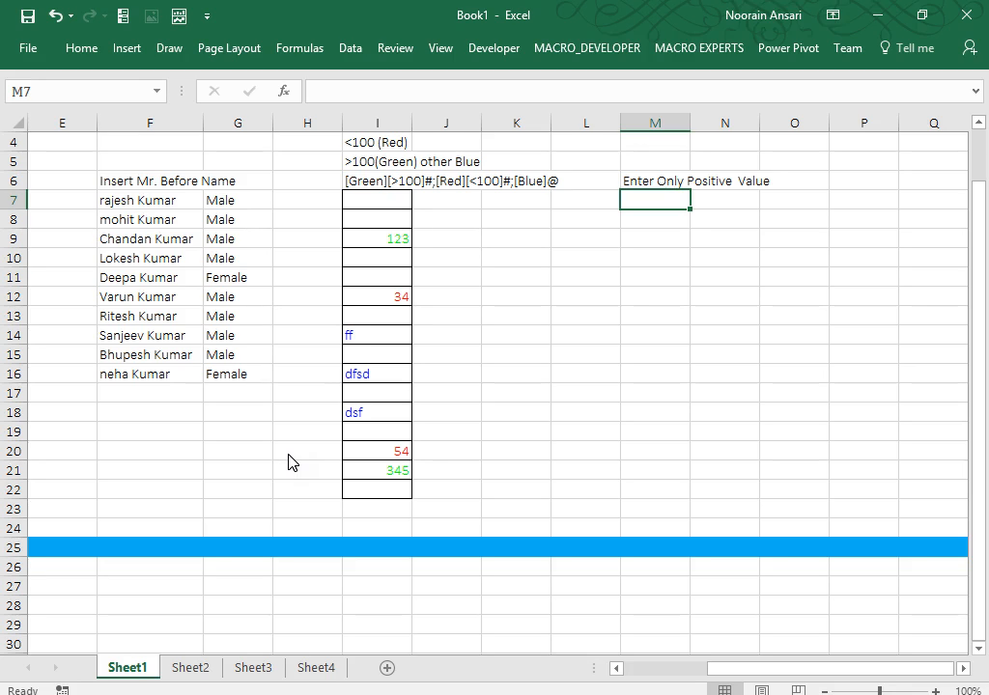
key("Up")
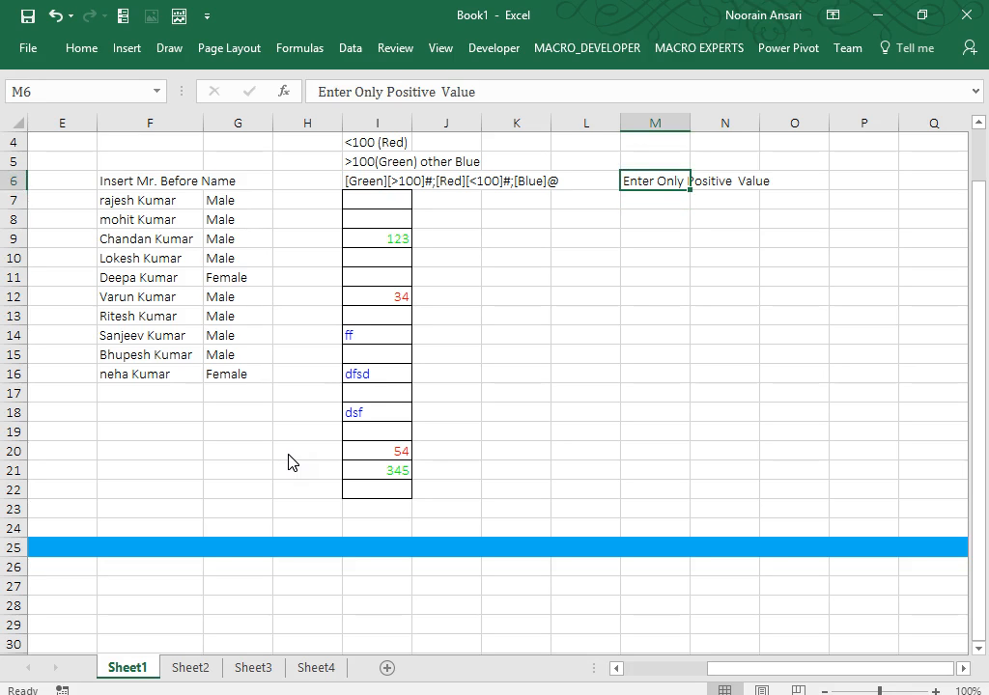
Make the M6 heading bold with a blue fill and widen column M to fit.
key("ctrl+b")
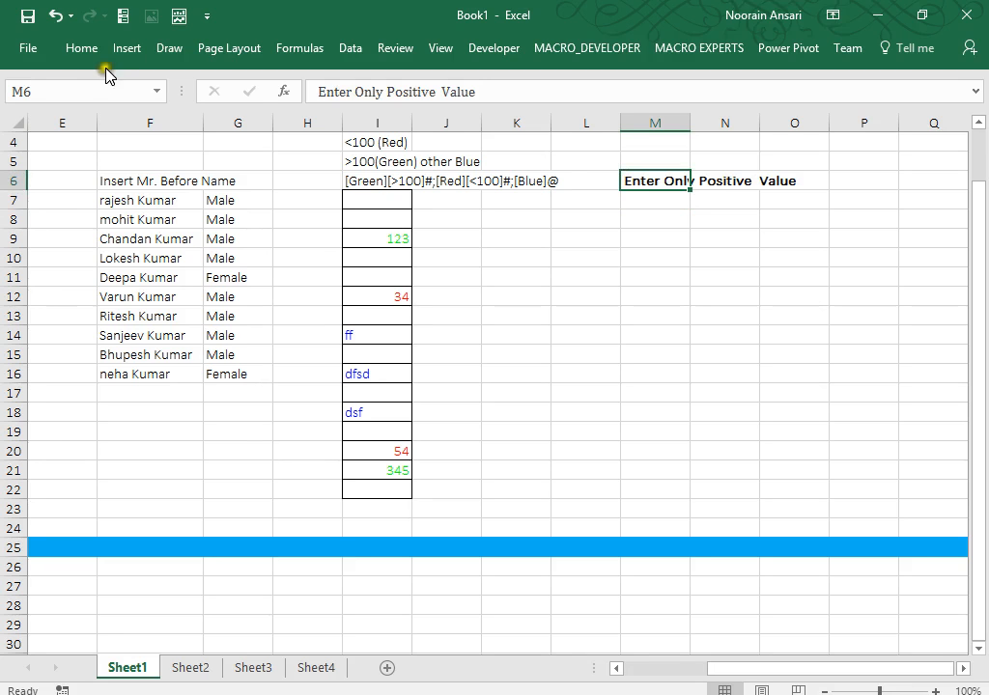
left_click(80, 47)
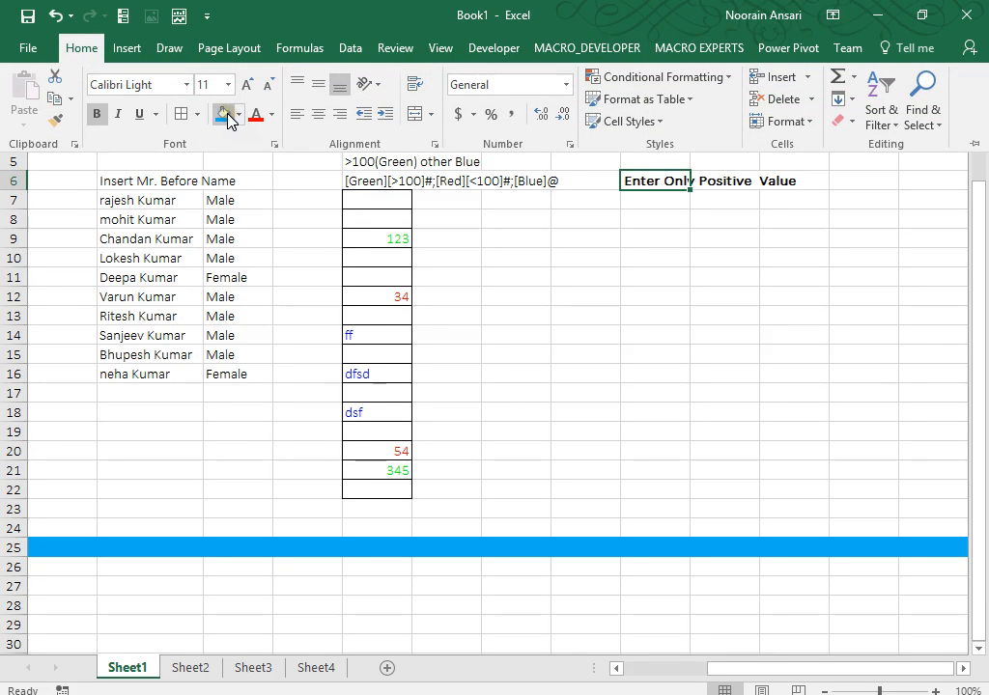
left_click(227, 115)
left_click_drag(690, 122, 802, 123)
Add borders to M8:M22 and open Format Cells for those cells.
left_click(700, 232)
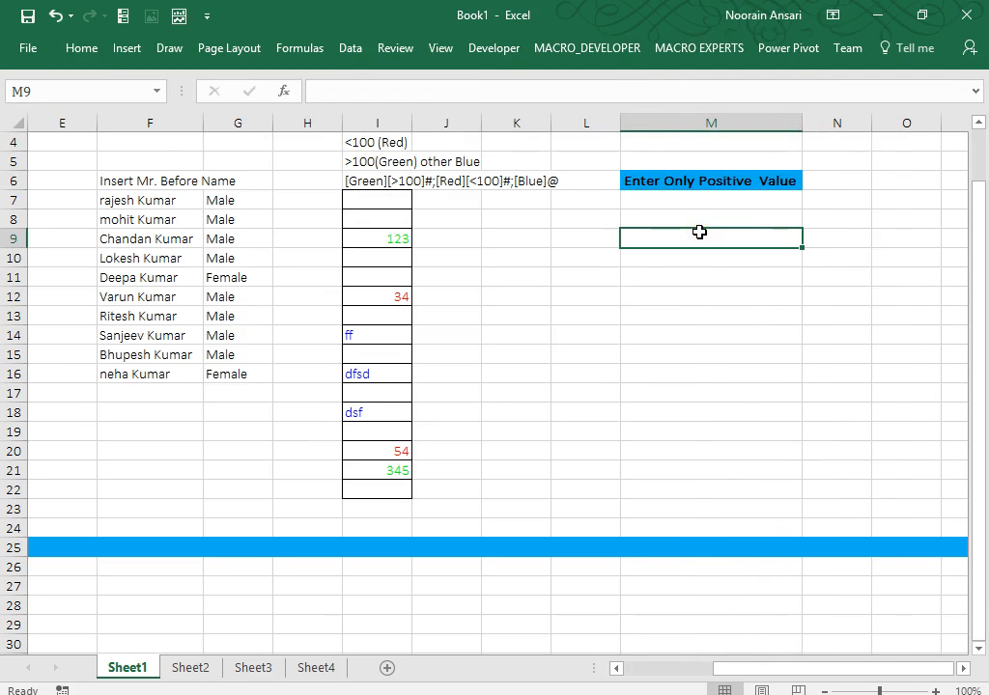
key("Up")
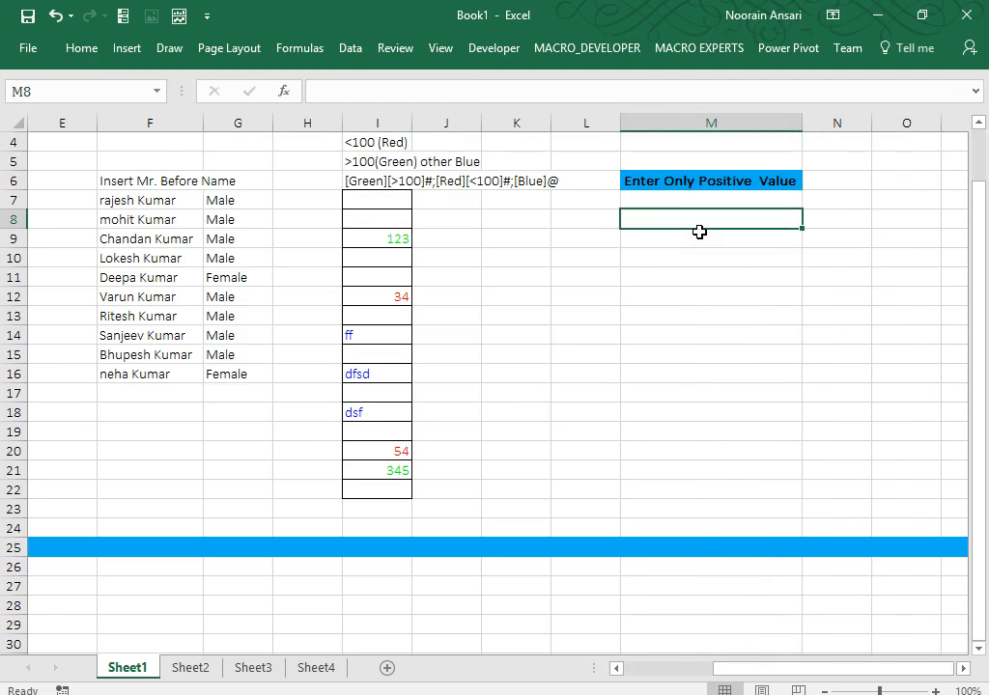
key("shift+Down")
key("shift+Down")
key("shift+Down")
key("shift+Down")
key("shift+Down")
key("shift+Down")
key("shift+Down")
key("shift+Down")
key("shift+Down")
key("shift+Down")
key("shift+Down")
key("shift+Down")
key("shift+Down")
key("shift+Down")
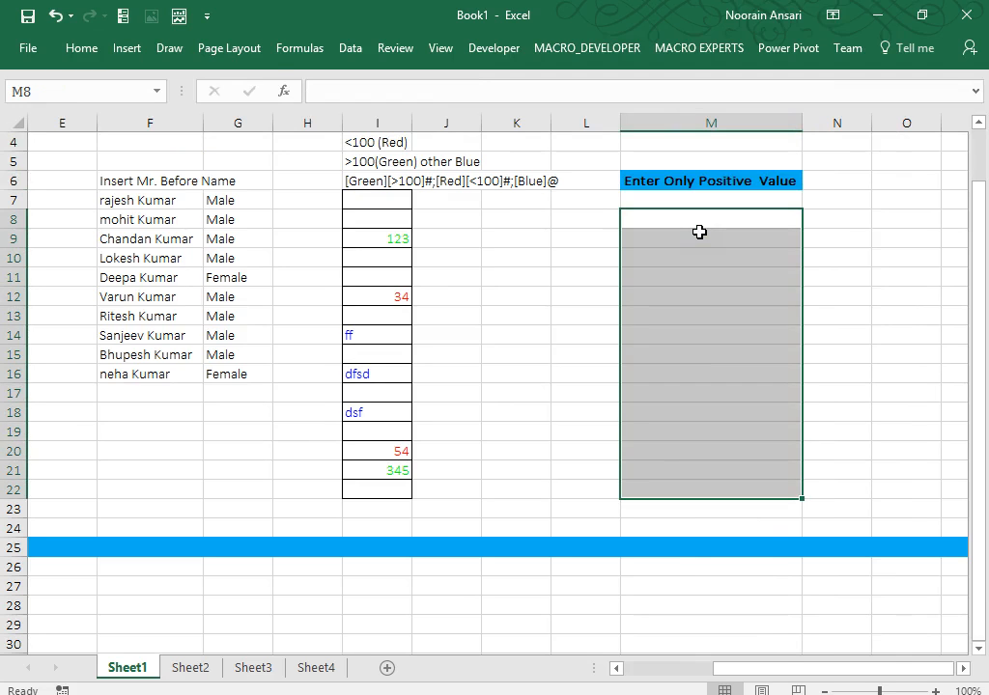
left_click(81, 48)
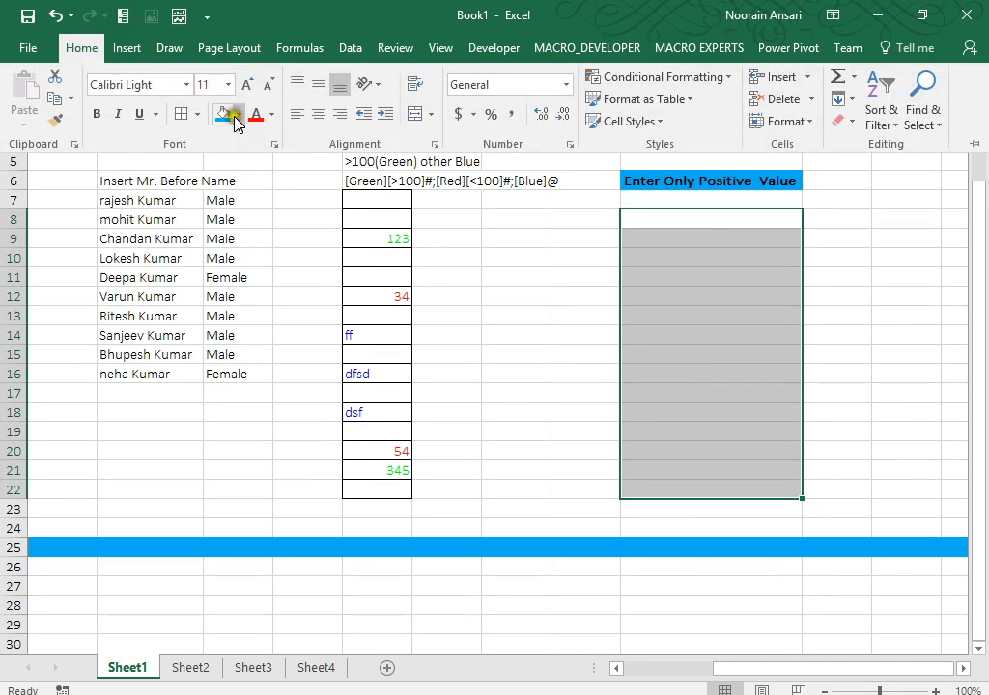
left_click(181, 112)
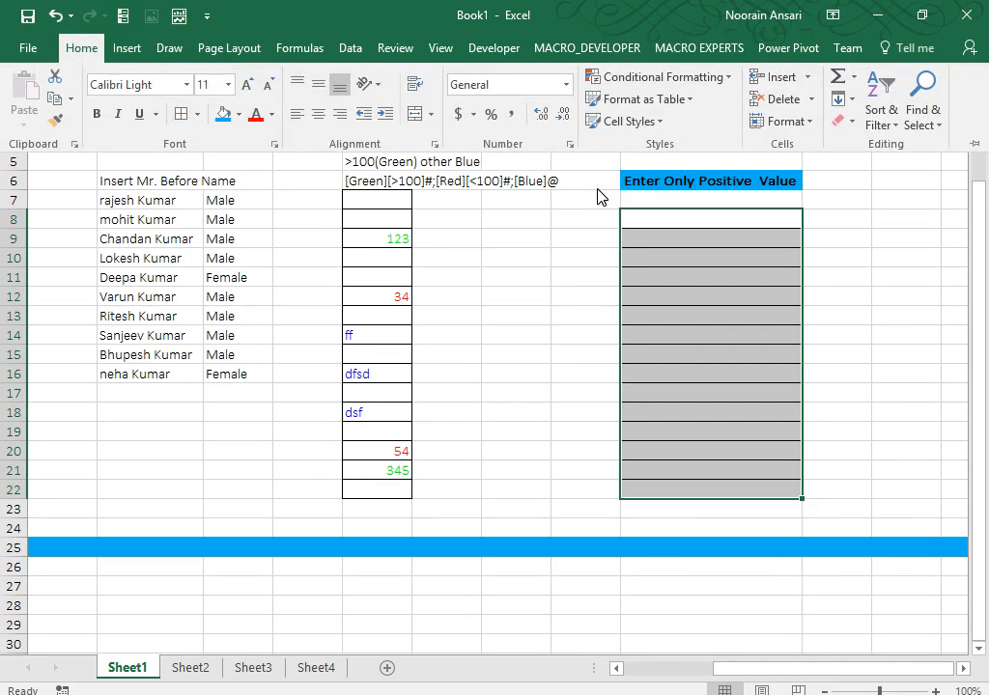
key("ctrl+1")
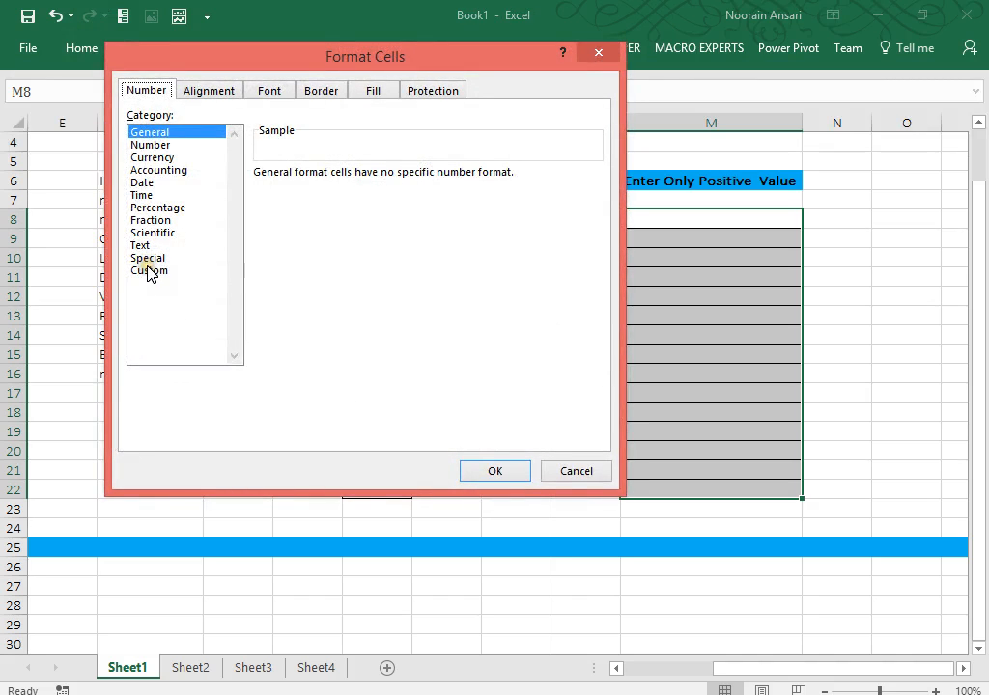
Apply the positives-only custom format [>0]# to M8:M22.
left_click(150, 272)
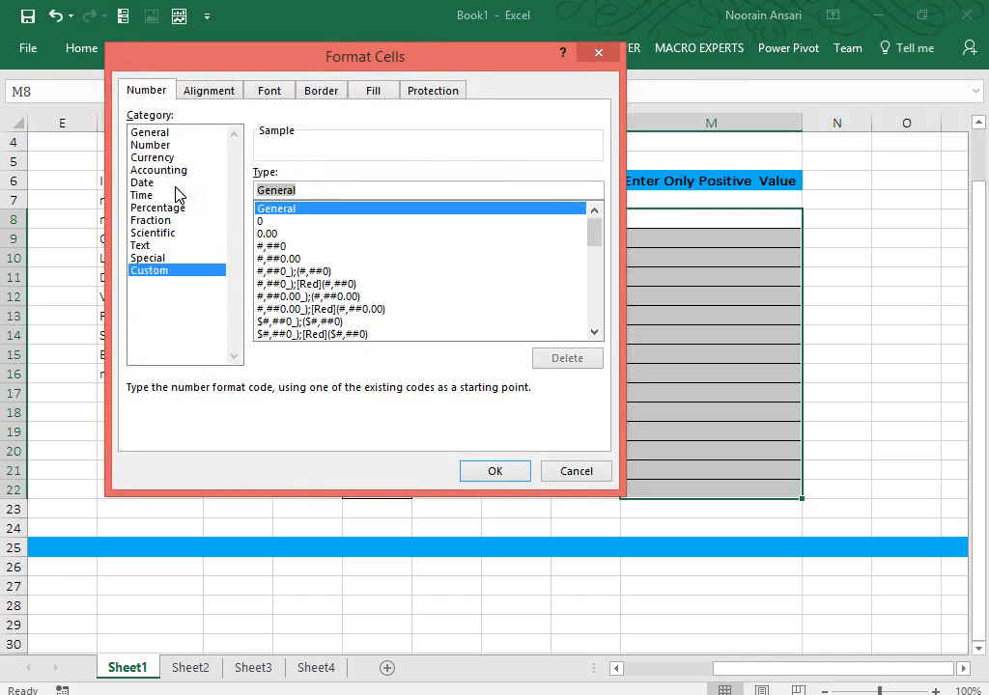
type("[>0]")
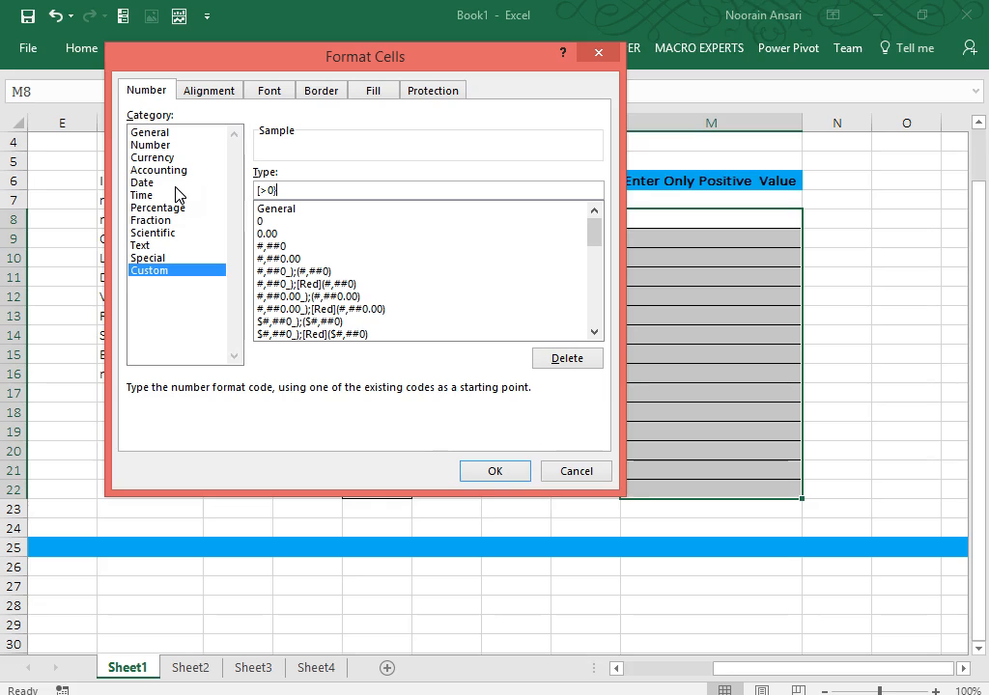
type("#;[Enter Only Positive Value")
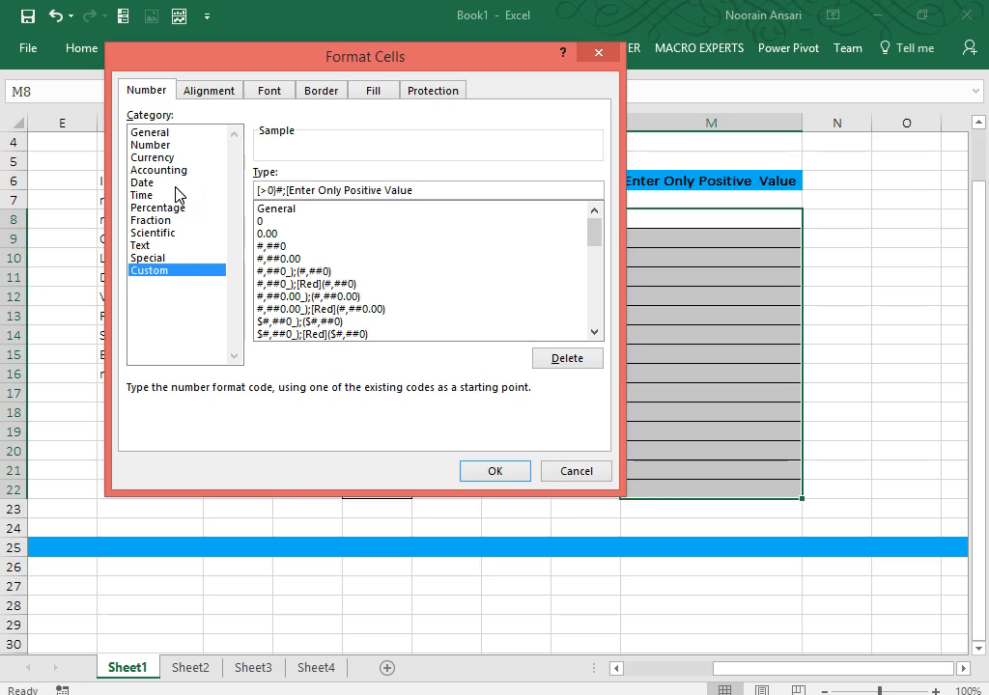
left_click(496, 472)
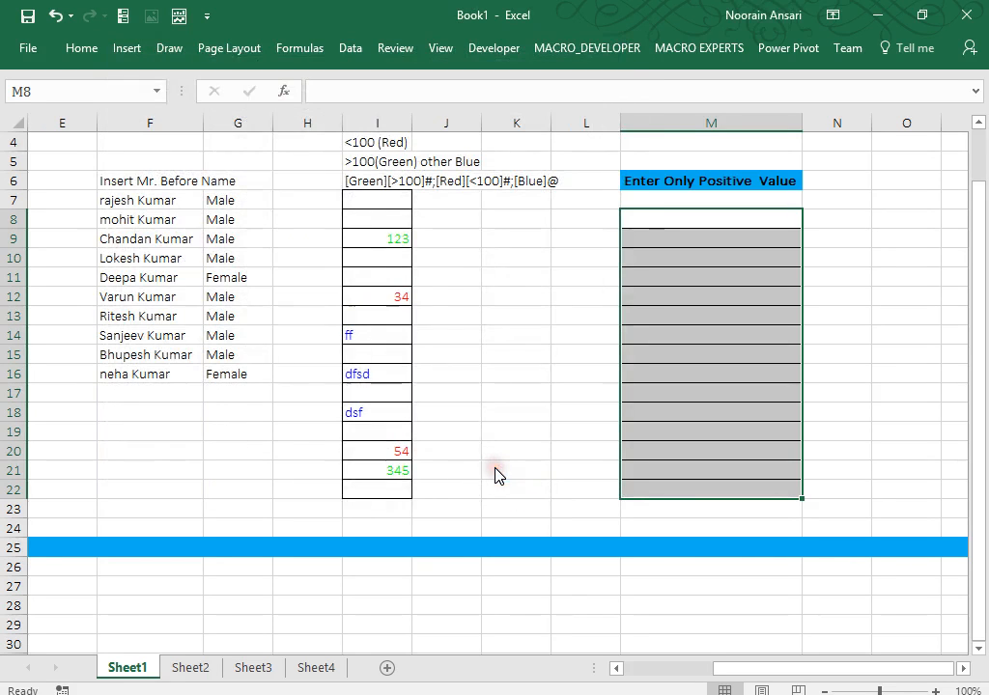
Enter test values 123 in M10 and -21 in M12.
left_click(678, 238)
key("Return")
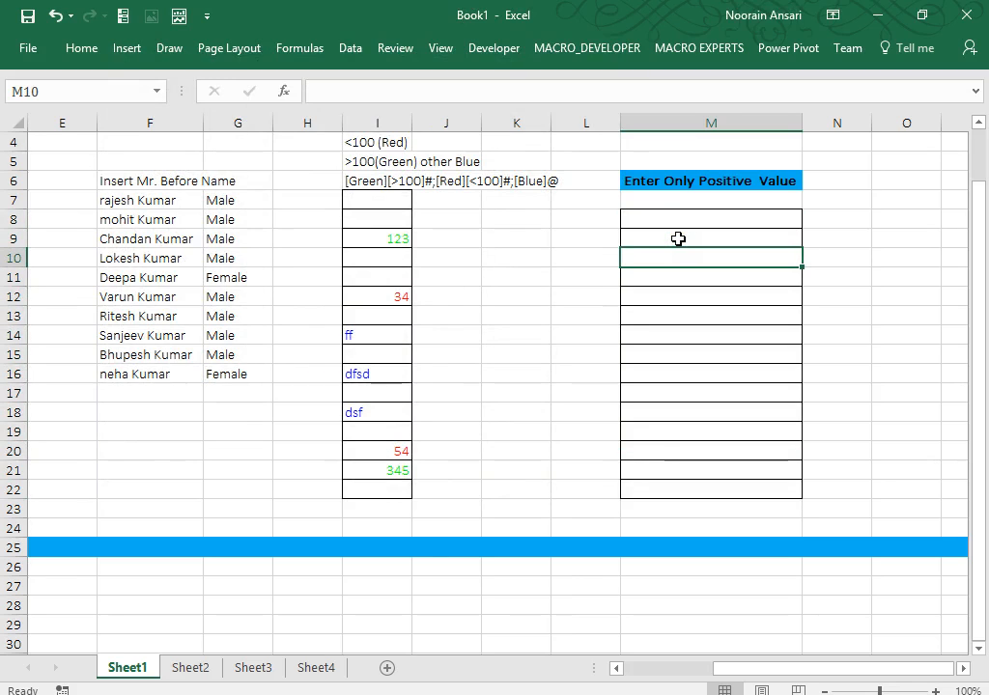
type("123")
key("Return")
key("Return")
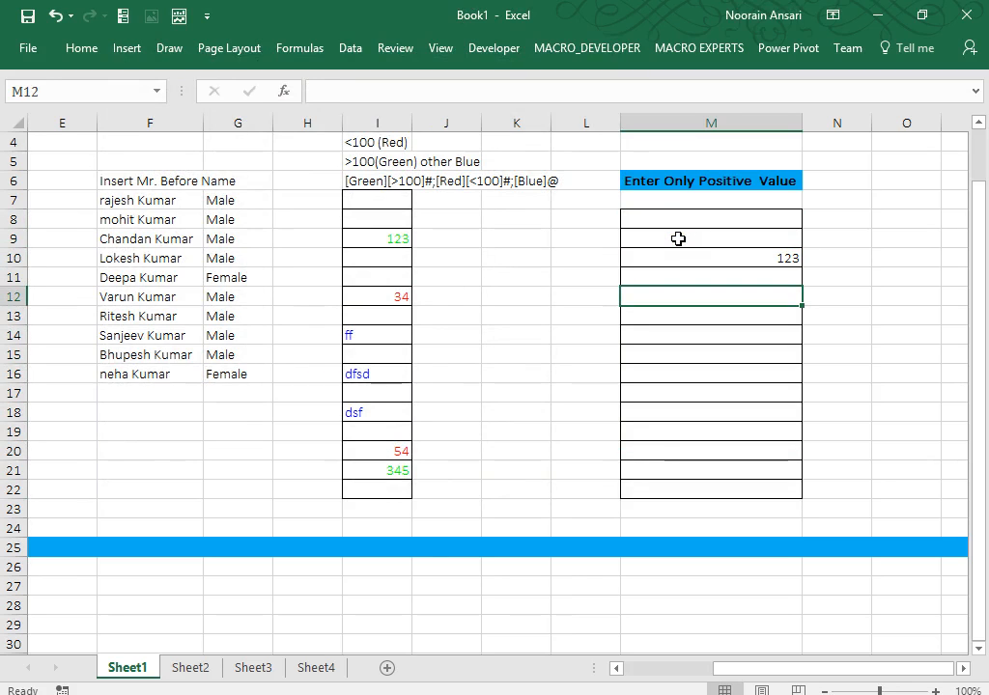
type("-21")
key("ctrl+Return")
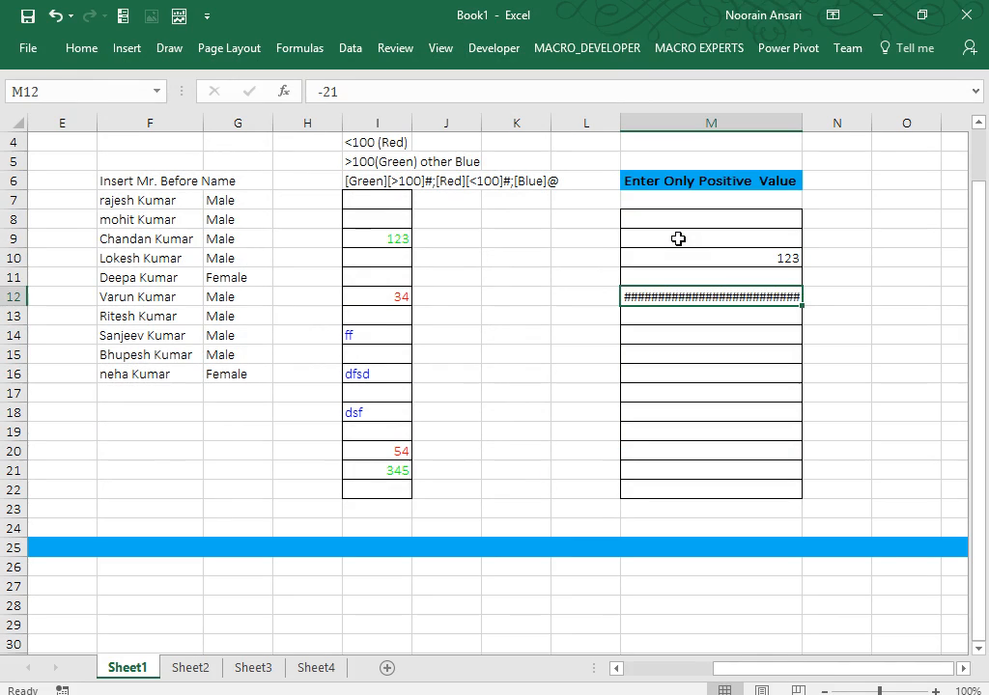
key("Up")
Widen column M and reopen Format Cells for M8:M22.
left_click_drag(809, 119, 855, 123)
key("Up")
key("Up")
key("Up")
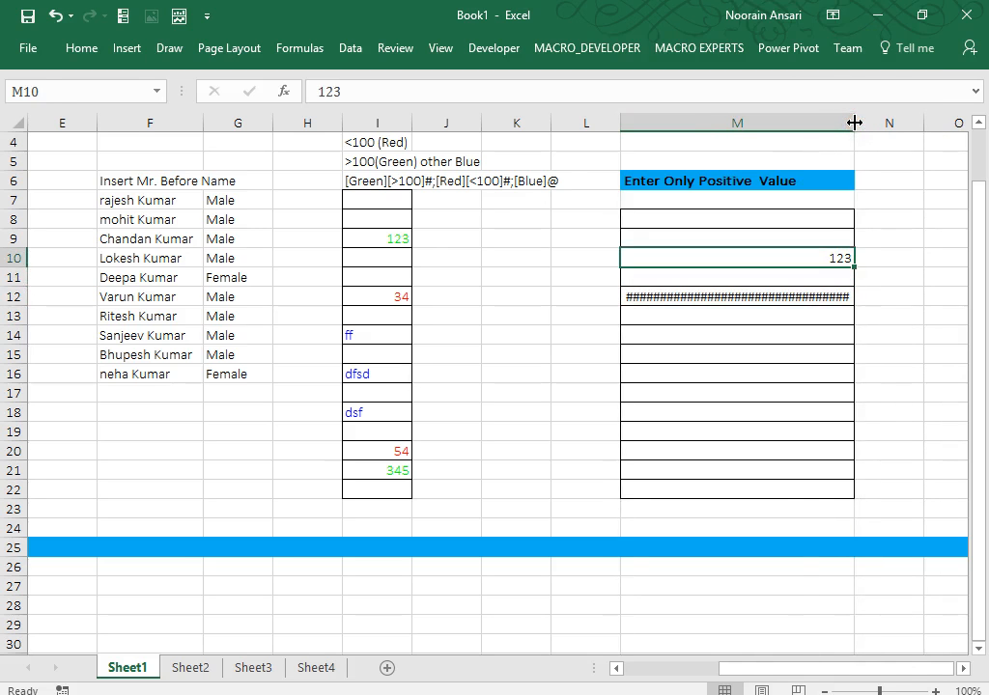
key("shift+Down")
key("shift+Down")
key("shift+Down")
key("shift+Down")
key("shift+Down")
key("shift+Down")
key("shift+Down")
key("shift+Down")
key("shift+Down")
key("shift+Down")
key("shift+Down")
key("shift+Down")
key("shift+Down")
key("shift+Down")
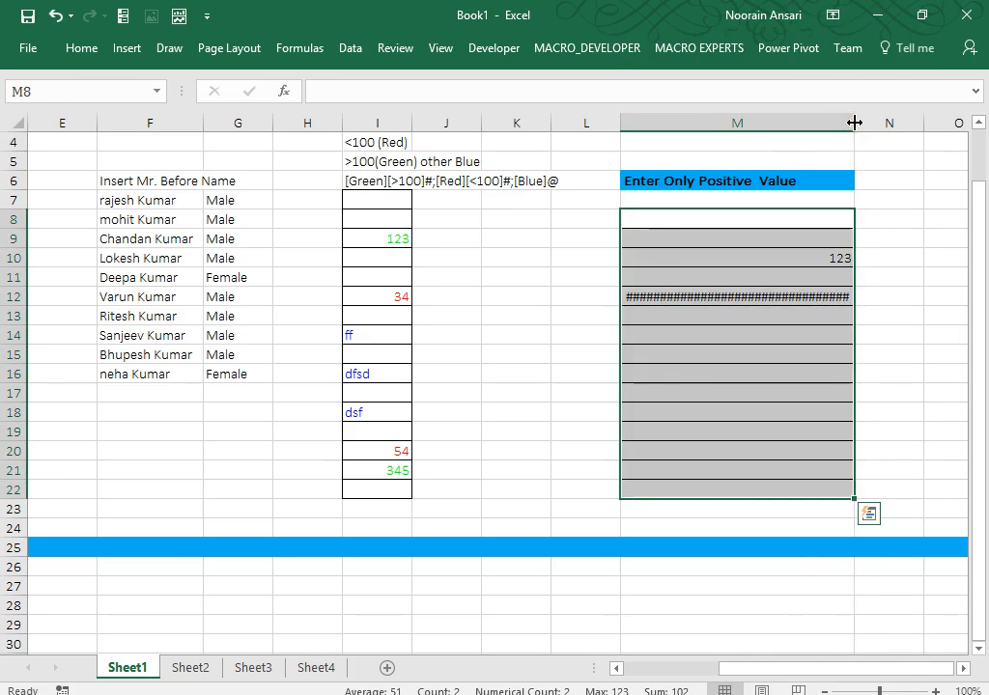
key("ctrl+1")
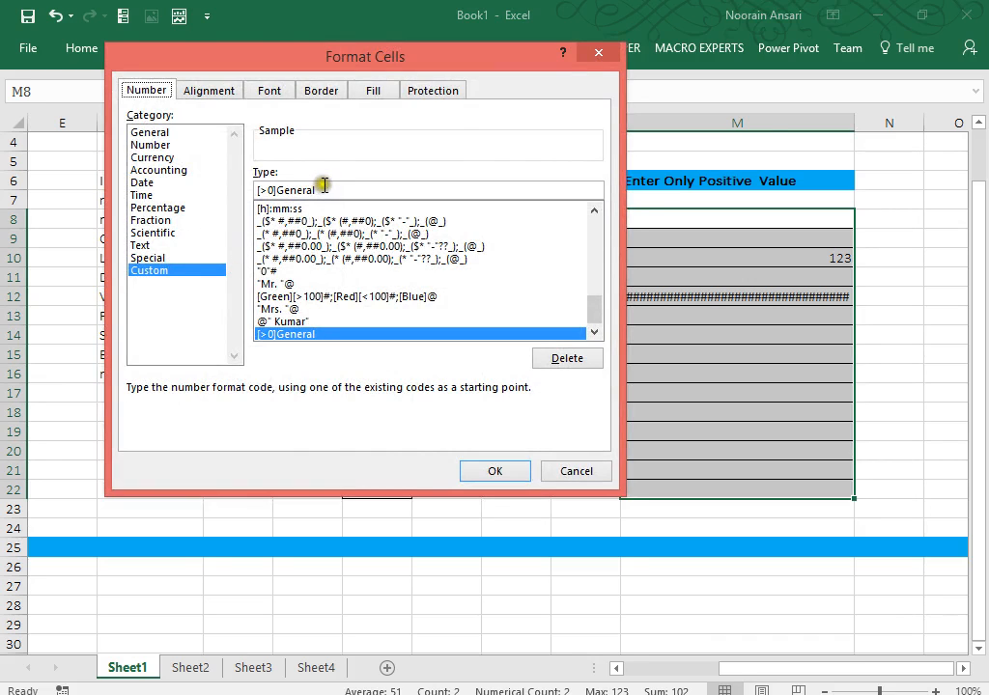
Change the format code to [>0];"Enter Only Positive Value", fixing the invalid-format error.
left_click(278, 189)
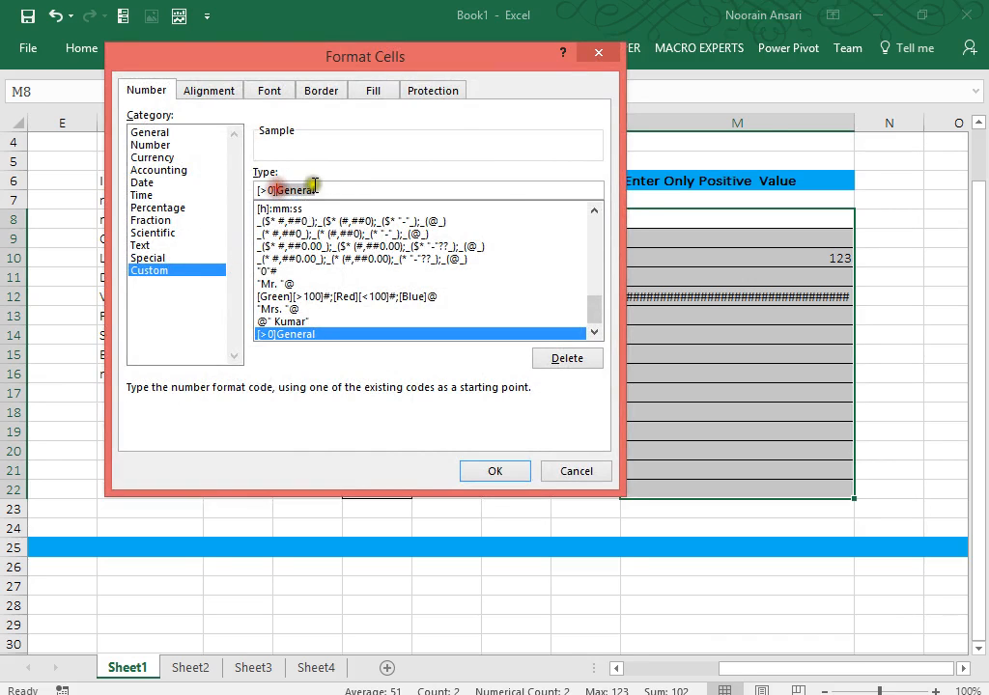
key("Delete")
key("Delete")
key("Delete")
key("Delete")
key("Delete")
key("Delete")
key("Delete")
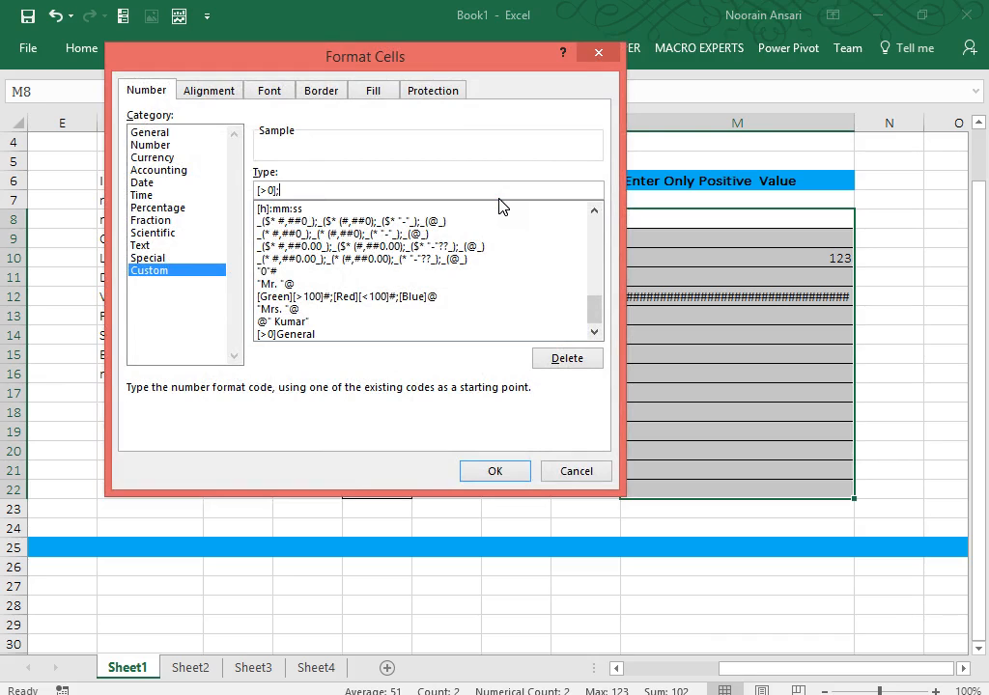
type(";[Enter Only Positive  Value")
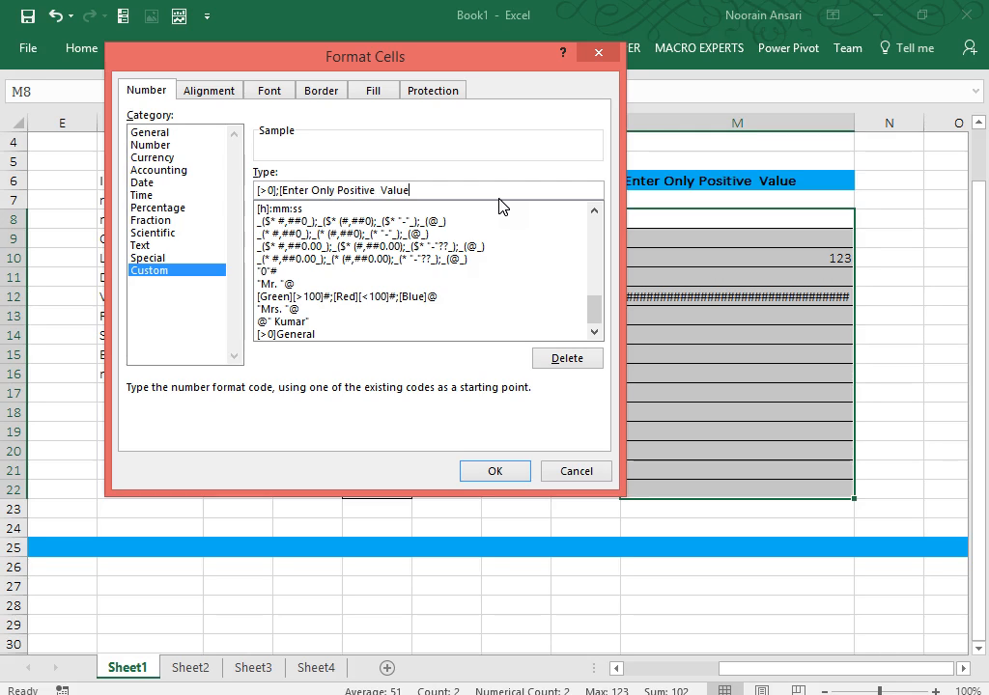
left_click(515, 472)
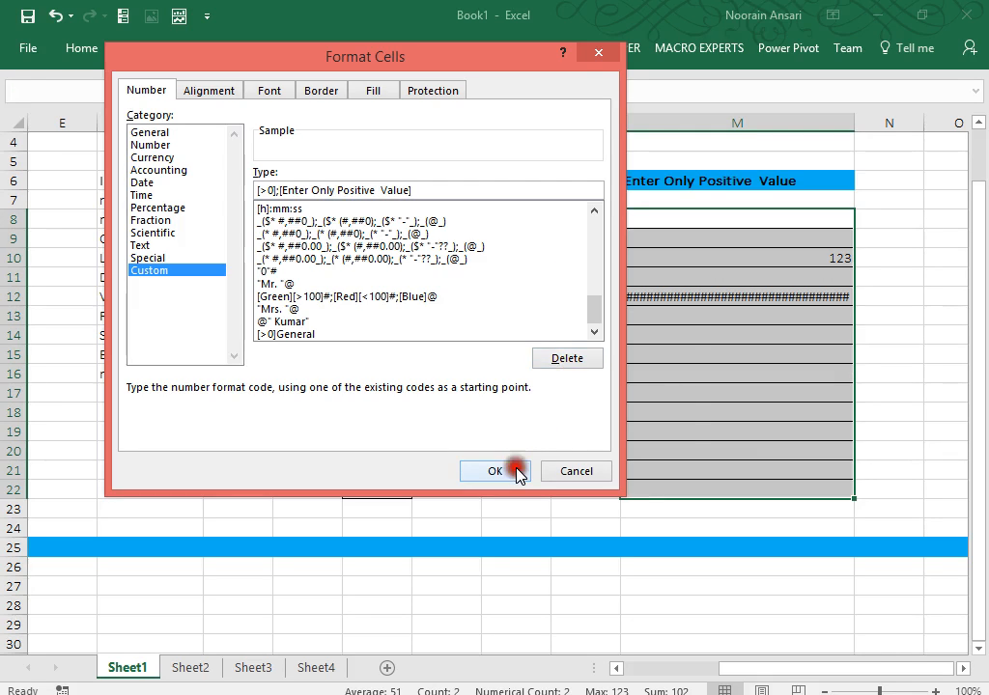
left_click(463, 433)
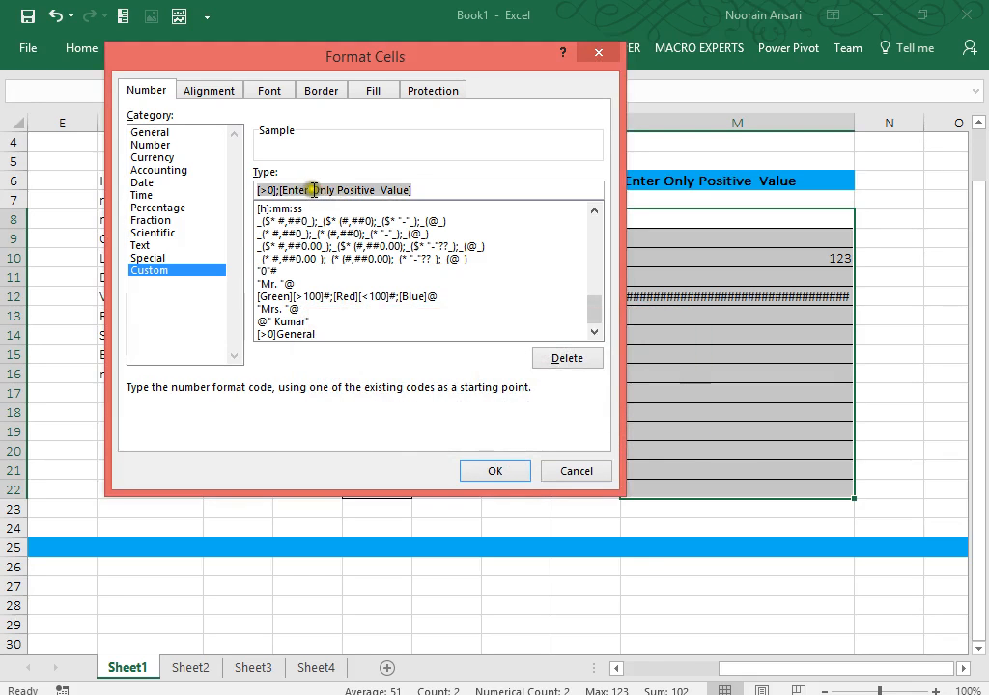
left_click(283, 191)
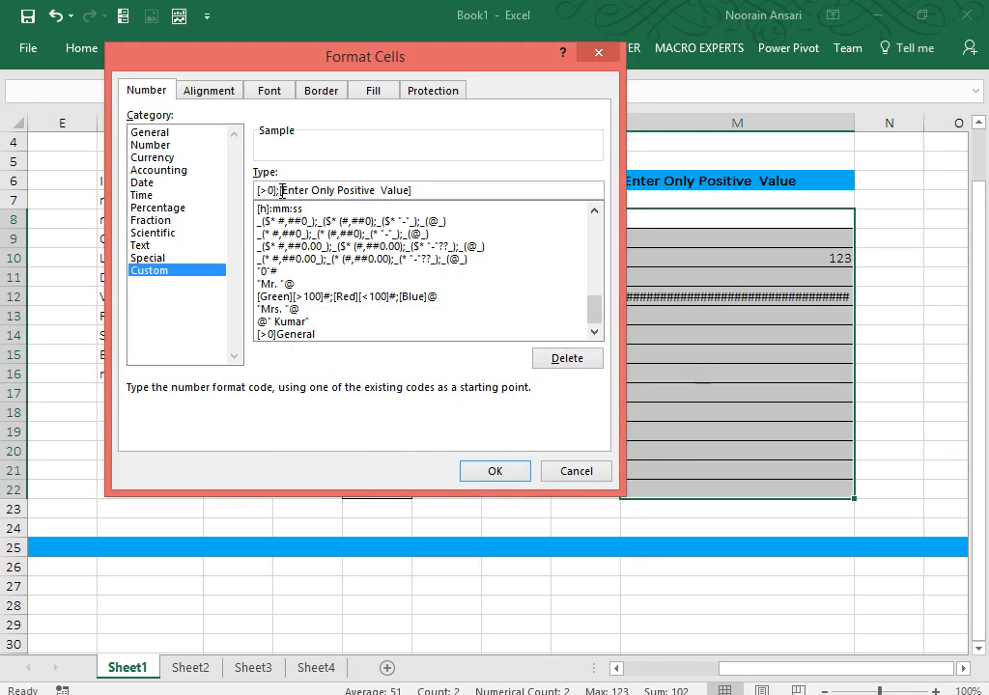
type("\"")
left_click(438, 187)
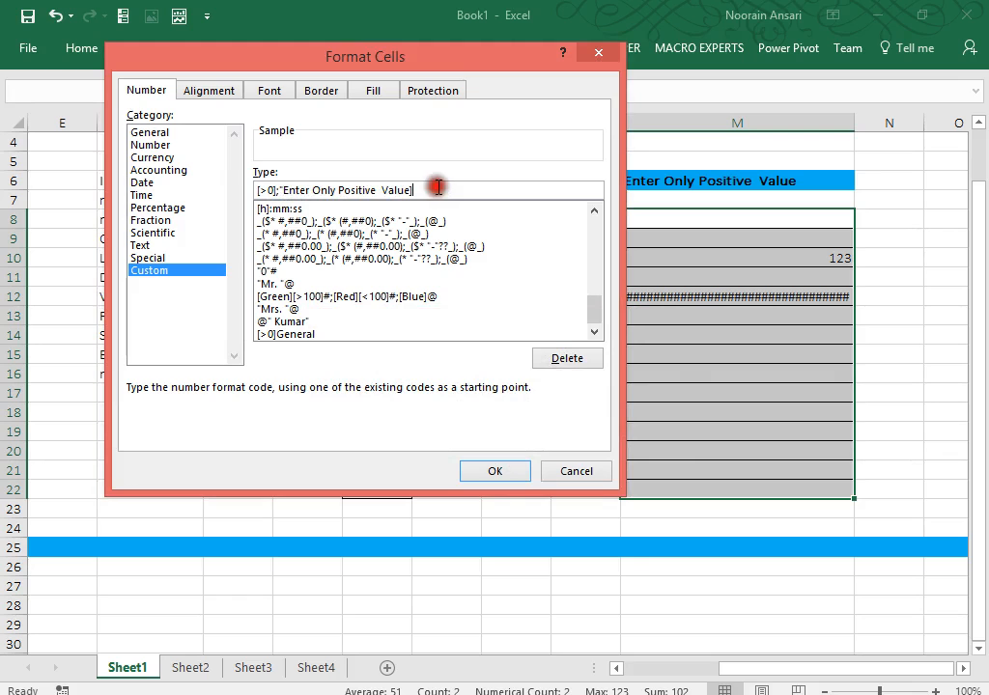
key("BackSpace")
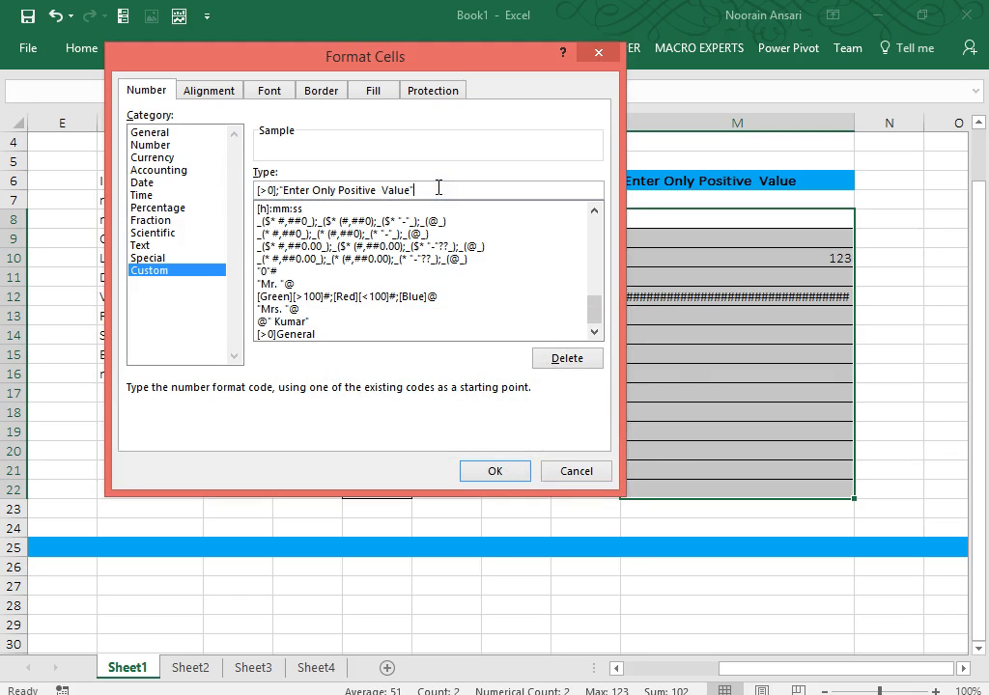
left_click(491, 471)
left_click(742, 366)
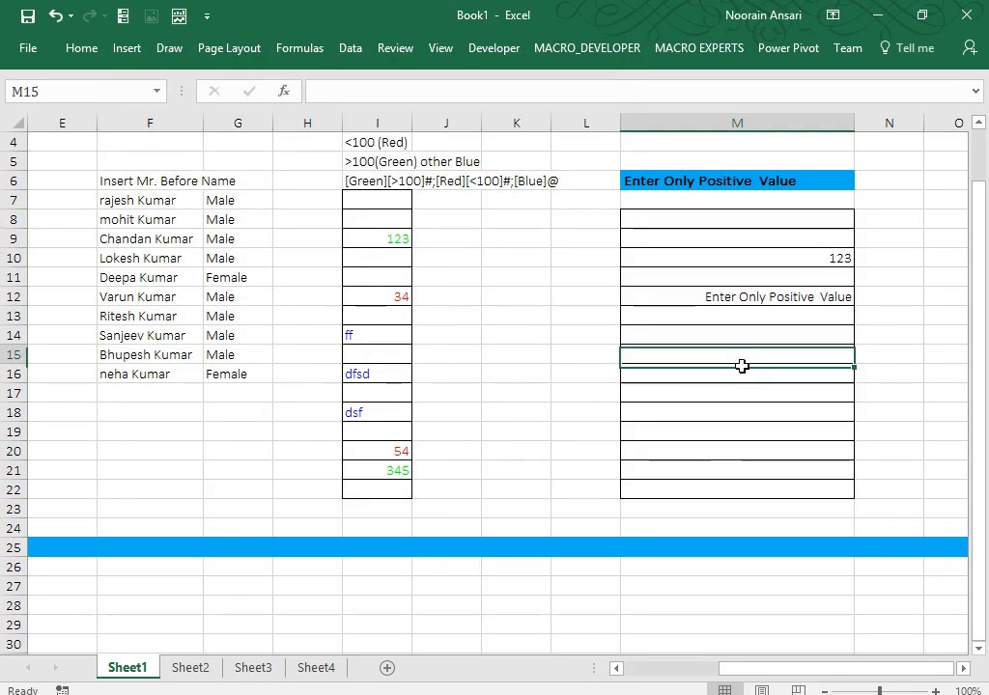
Enter 21 in M14, 34 in M15 and -23 in M17 to test the message.
key("Up")
type("21")
key("Return")
type("34")
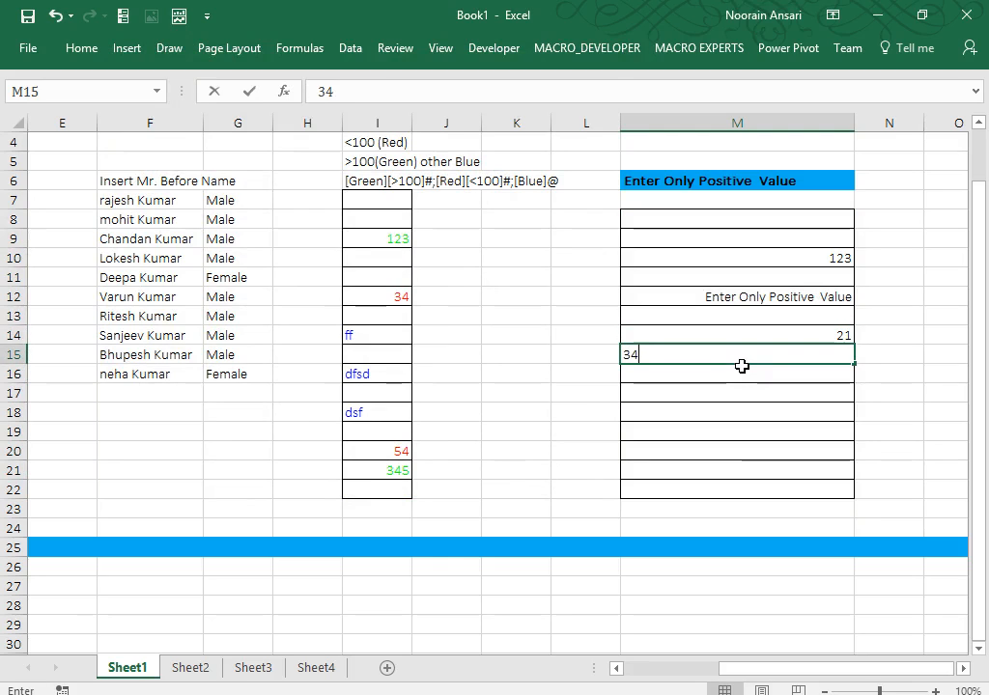
key("Return")
key("Return")
type("-2")
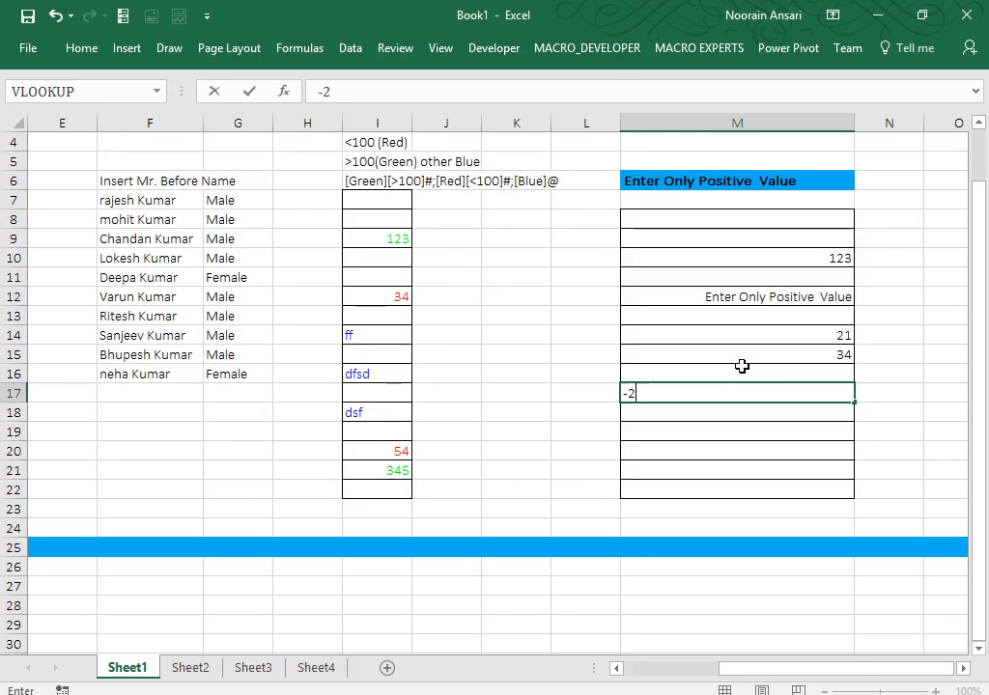
type("3")
key("Return")
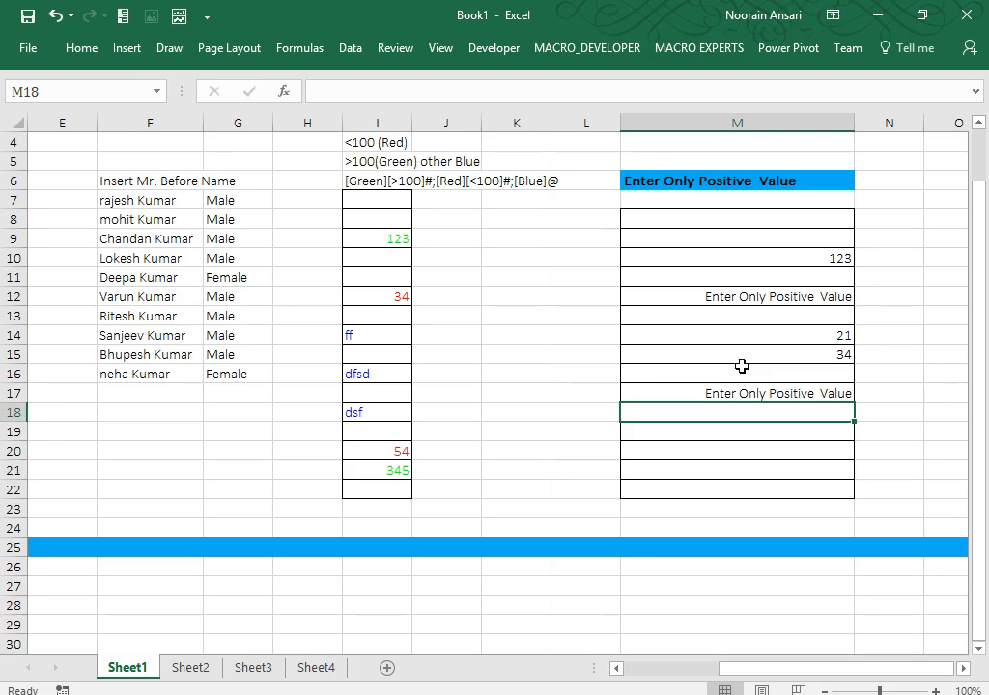
key("Up")
key("Up")
key("Up")
key("Up")
key("Up")
key("Up")
key("Up")
key("Up")
key("Up")
key("Up")
key("Left")
key("Left")
key("Left")
key("Left")
key("Left")
key("Left")
key("Left")
key("Left")
key("Left")
key("Left")
key("Left")
key("Left")
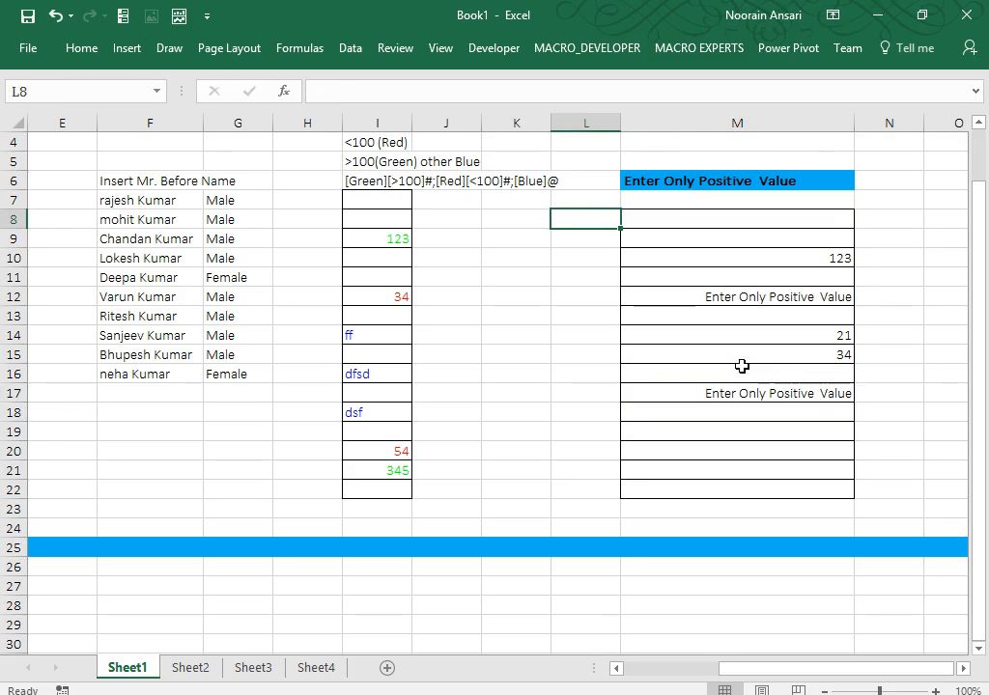
key("Down")
key("Down")
key("Down")
key("Down")
key("Down")
key("Down")
key("Down")
key("Down")
key("Down")
key("Down")
key("Down")
key("Down")
key("Down")
key("Down")
key("Down")
key("Down")
key("Down")
key("Down")
key("Down")
key("Down")
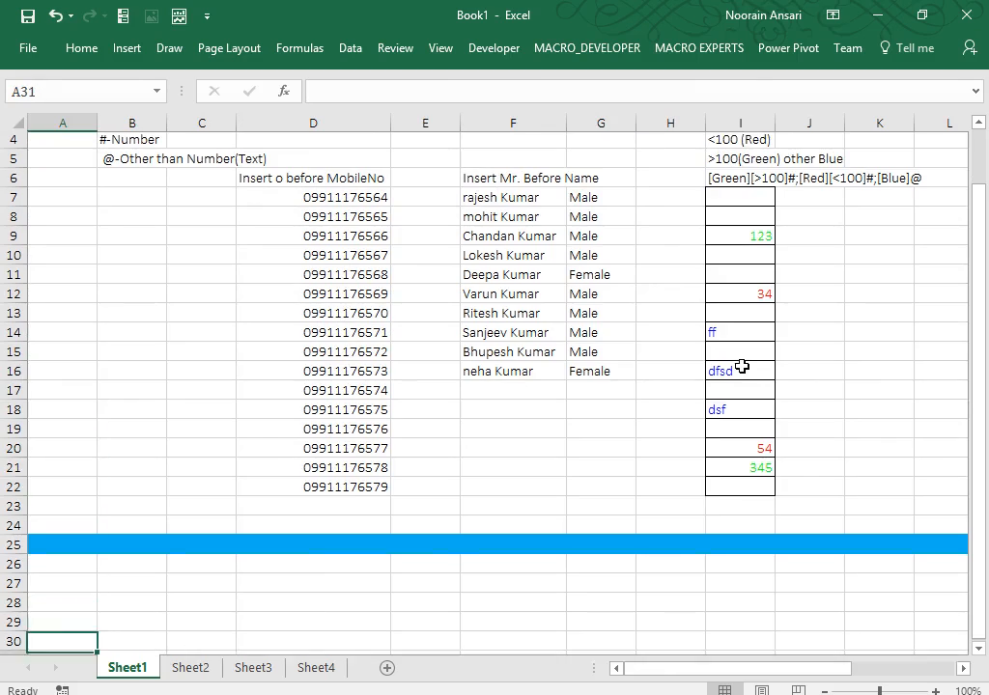
Type the note 'Enter only Positive value' into cell B28.
key("Up")
key("Up")
key("Up")
key("Up")
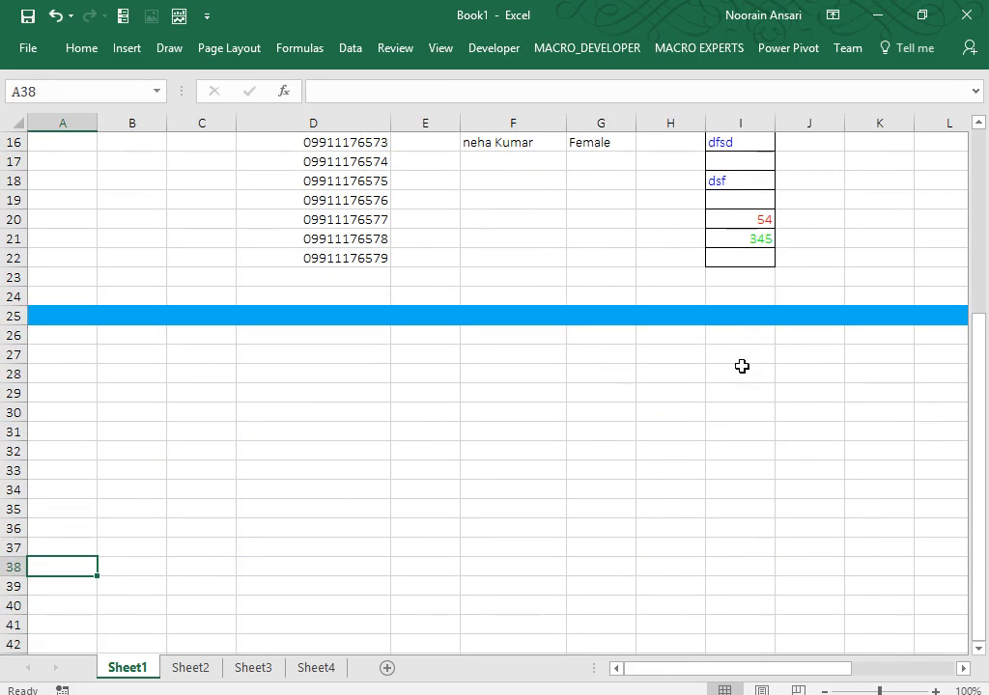
key("Up")
key("Up")
key("Up")
key("Up")
key("Up")
key("Up")
key("Up")
key("Up")
key("Up")
key("Up")
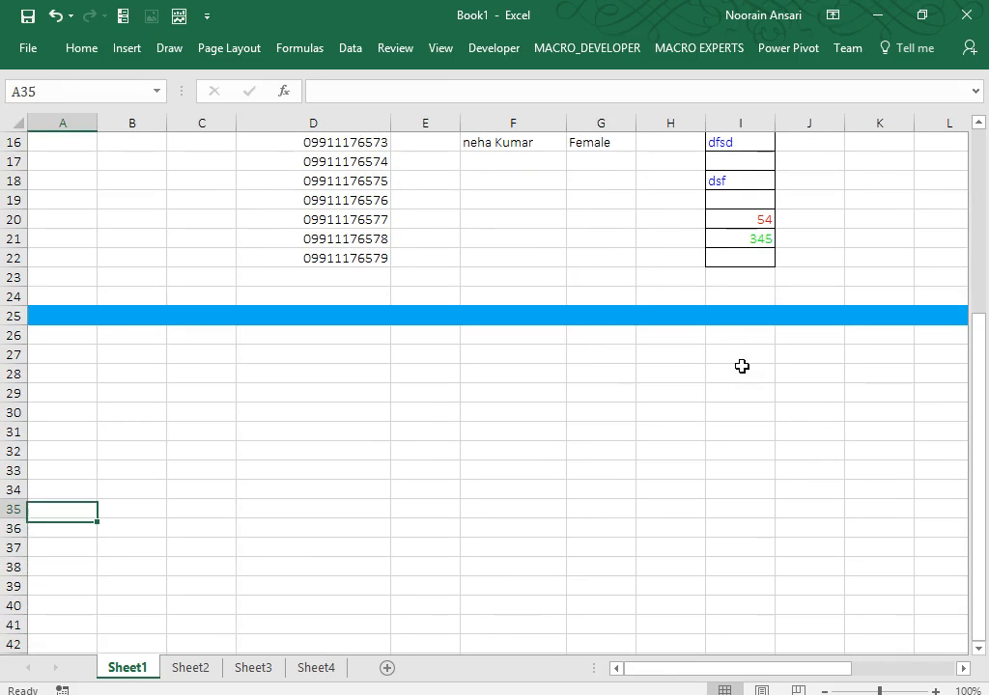
key("Right")
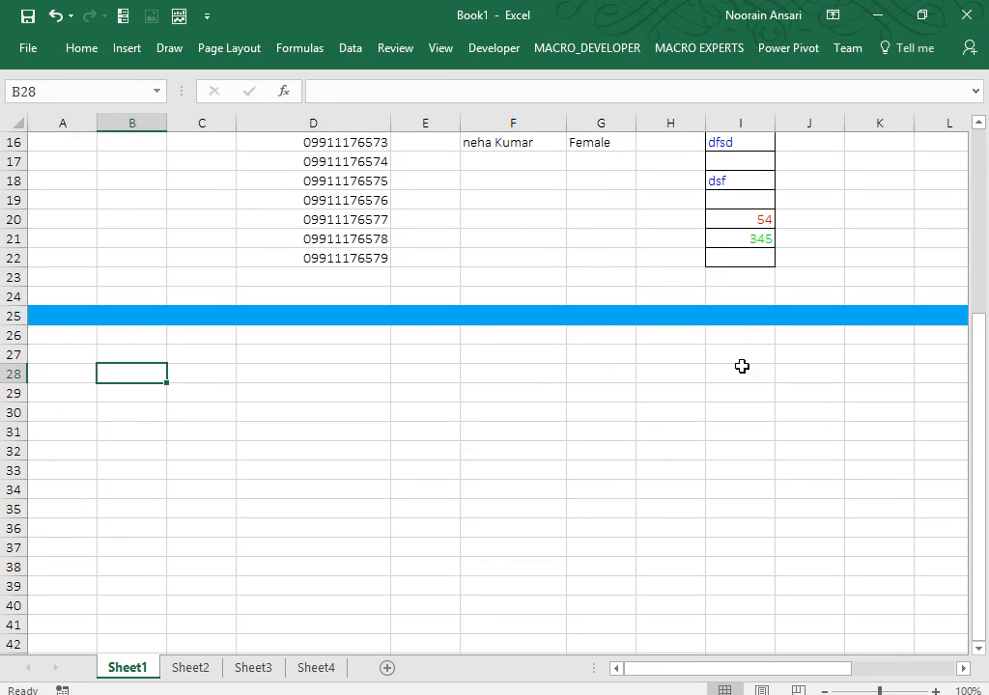
type("Enter on")
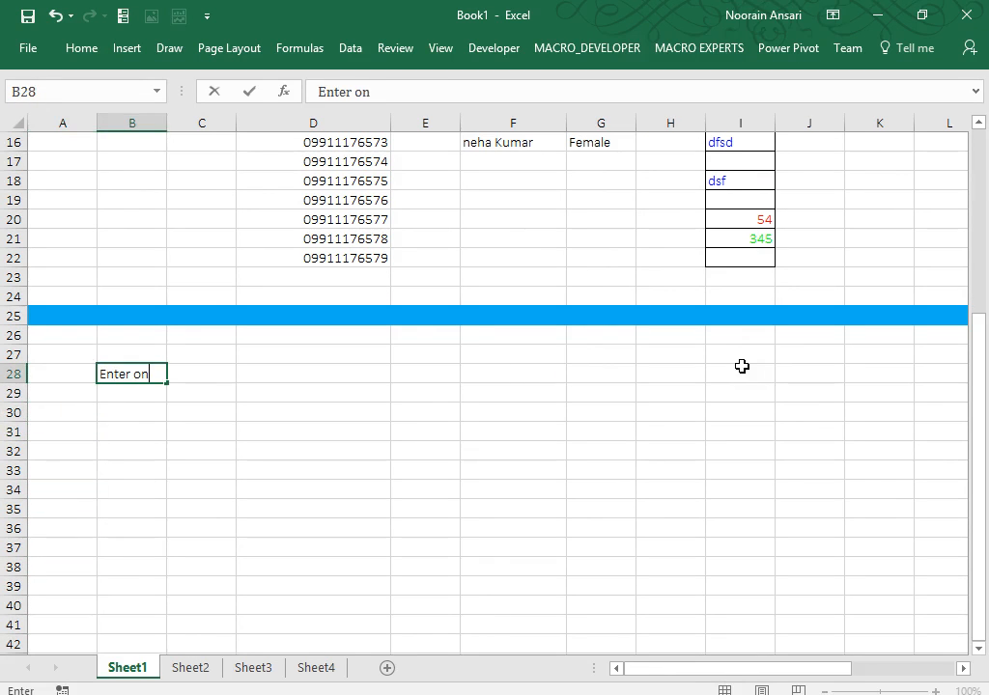
type("ly Positive ")
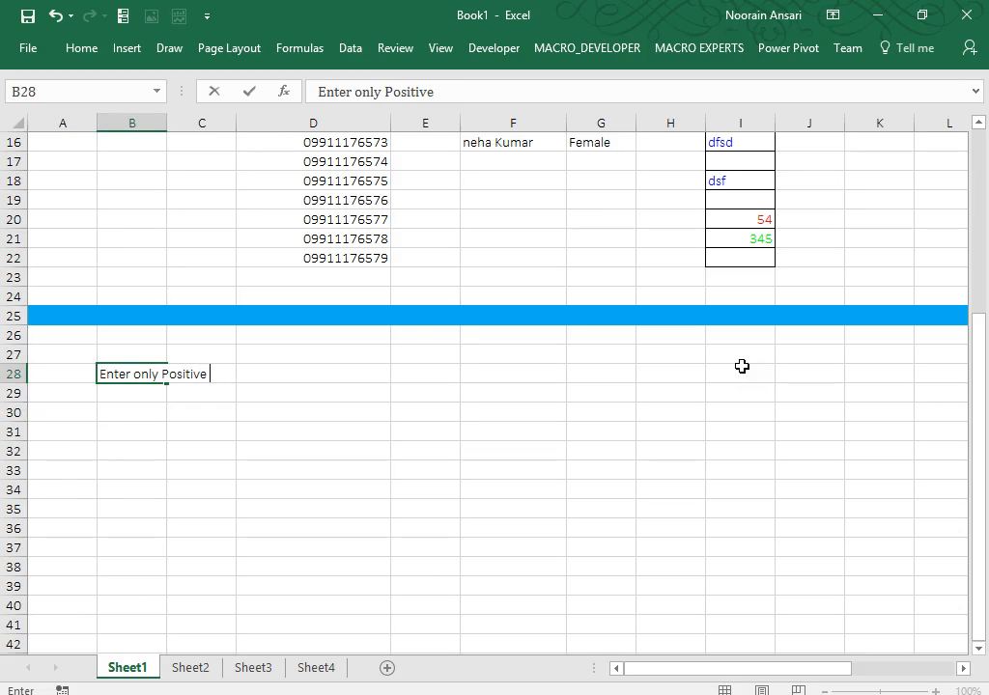
type("value")
key("Return")
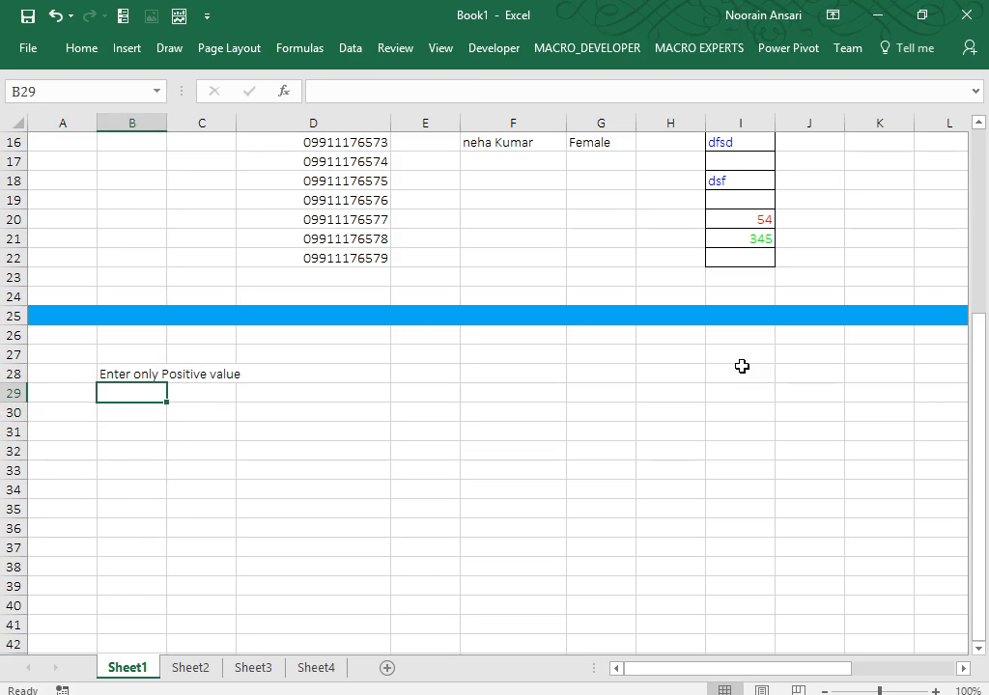
Apply horizontal borders to B30:B43 and open Format Cells for them.
key("Return")
key("shift+Down")
key("shift+Down")
key("shift+Down")
key("shift+Down")
key("shift+Down")
key("shift+Down")
key("shift+Down")
key("shift+Down")
key("shift+Down")
key("shift+Down")
key("shift+Down")
key("shift+Down")
key("shift+Down")
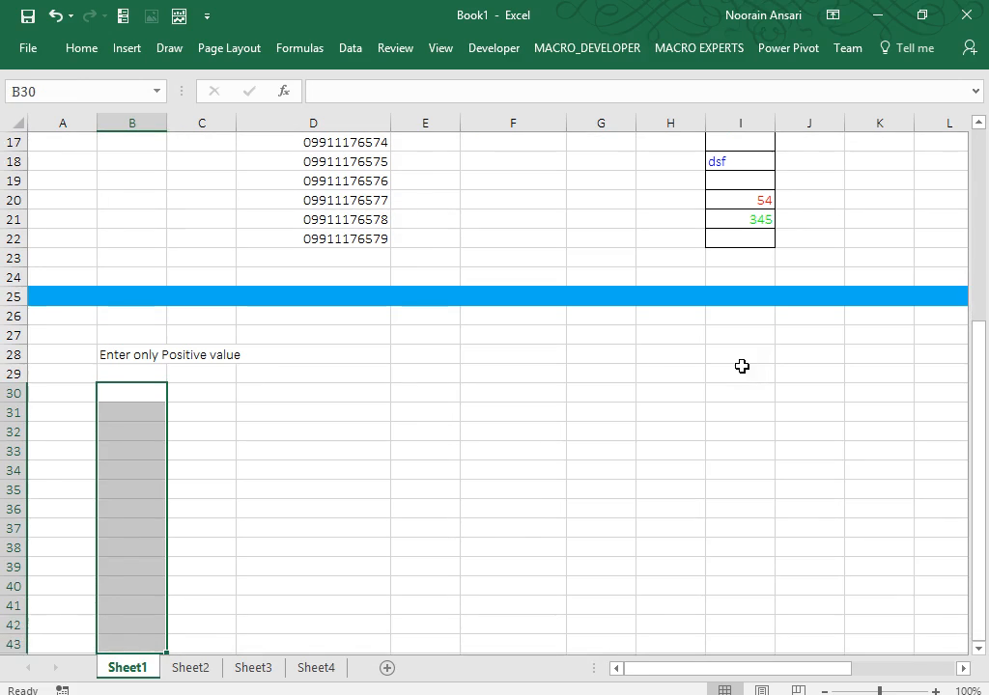
left_click(83, 51)
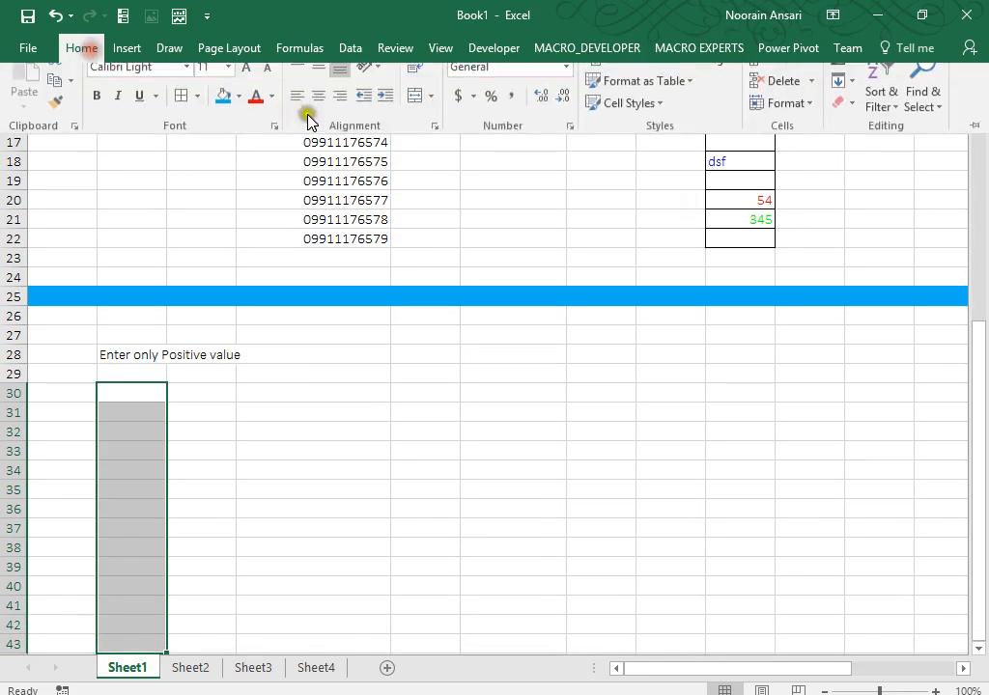
left_click(183, 114)
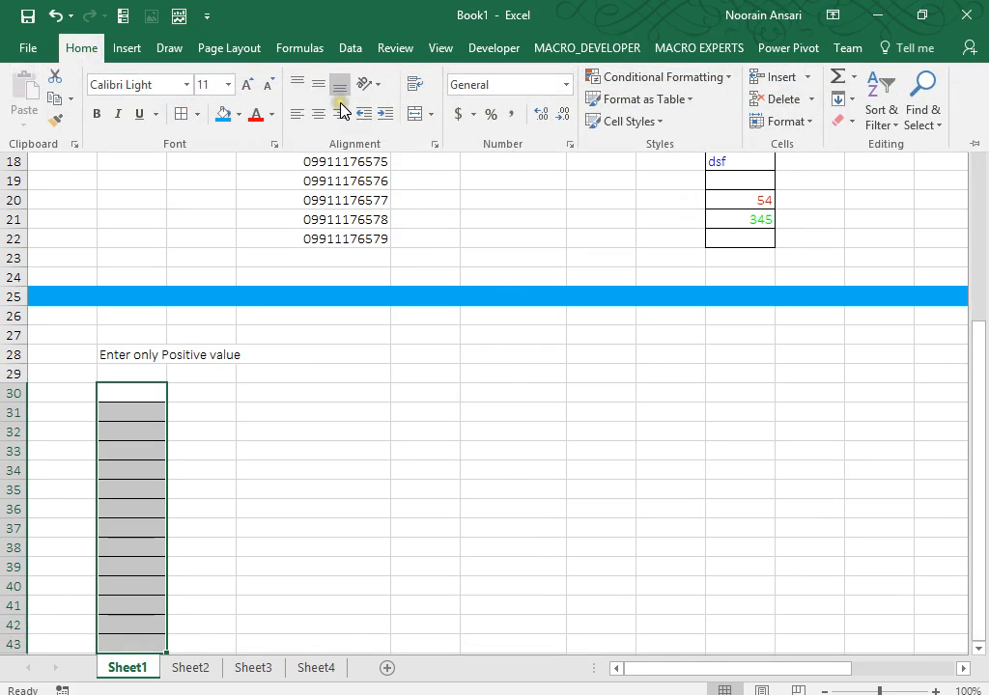
key("ctrl+1")
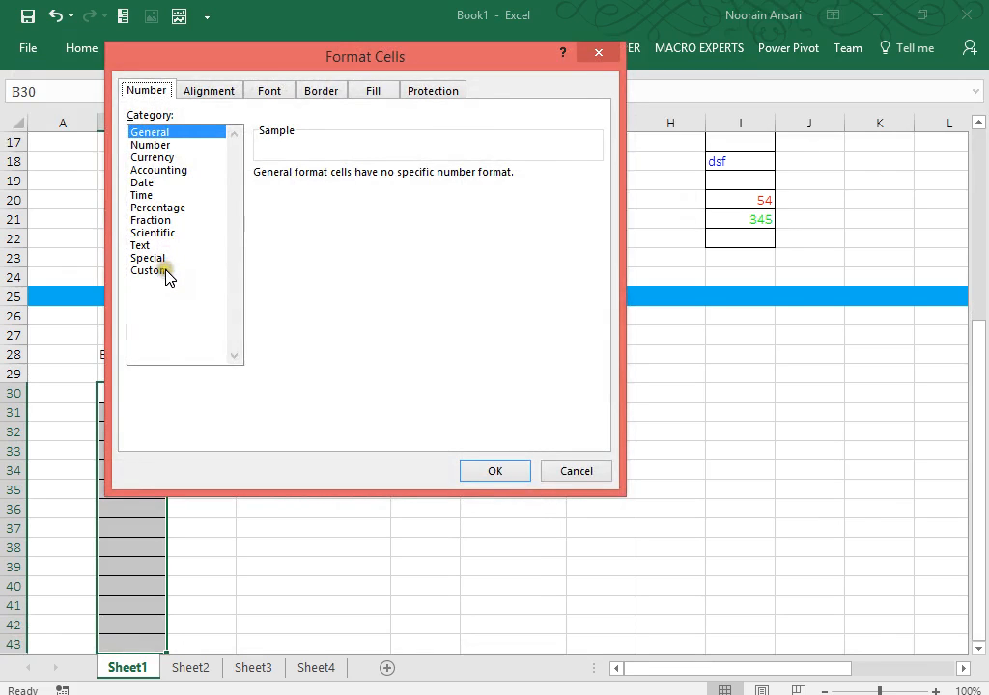
Replace General with the custom format [>0];; on B30:B43 so only positive values show.
left_click(163, 271)
double_click(302, 192)
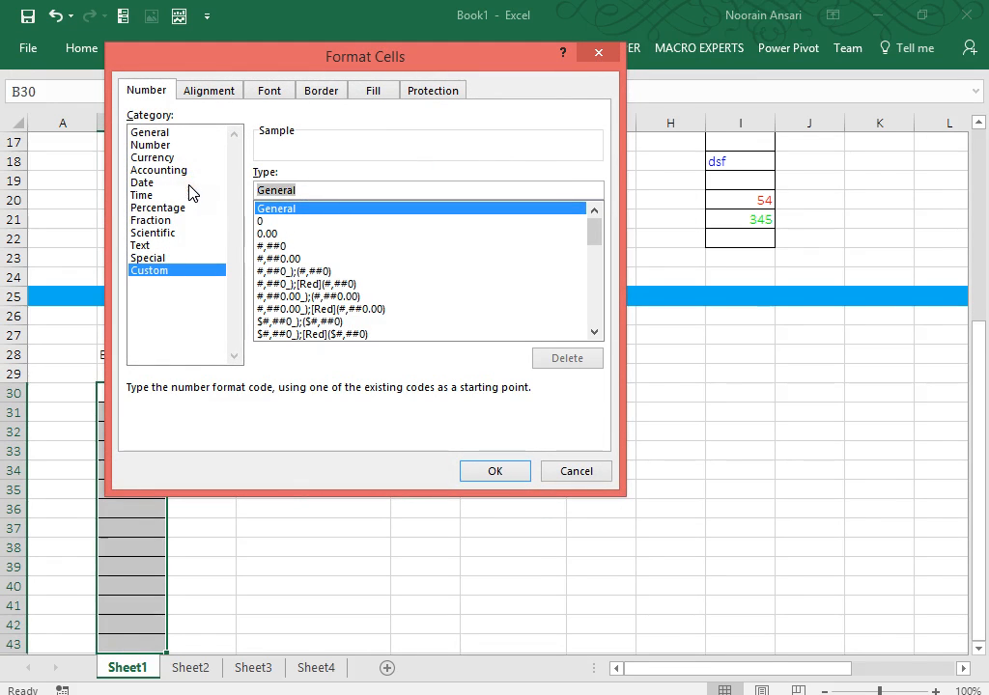
key("BackSpace")
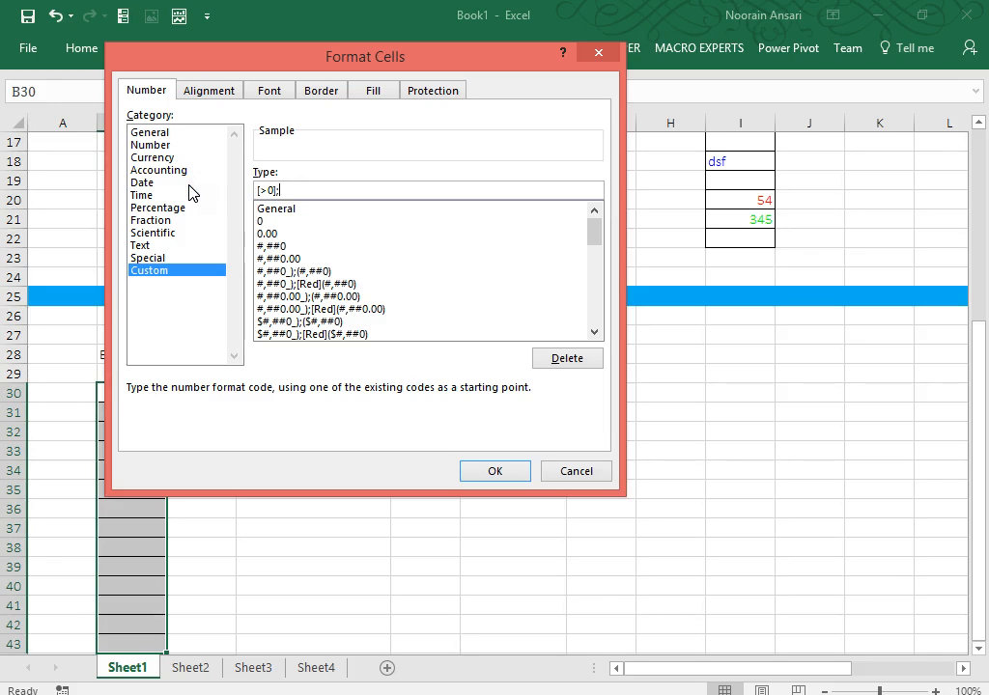
left_click(495, 471)
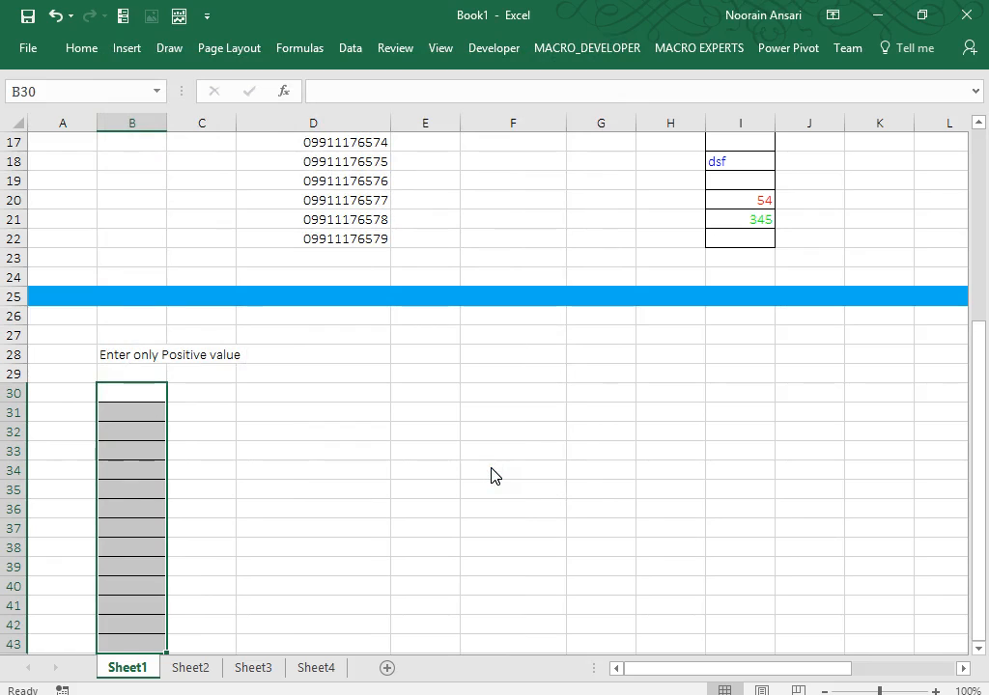
Enter the test values 434, 23, 4 and -53 down column B from B33.
left_click(143, 407)
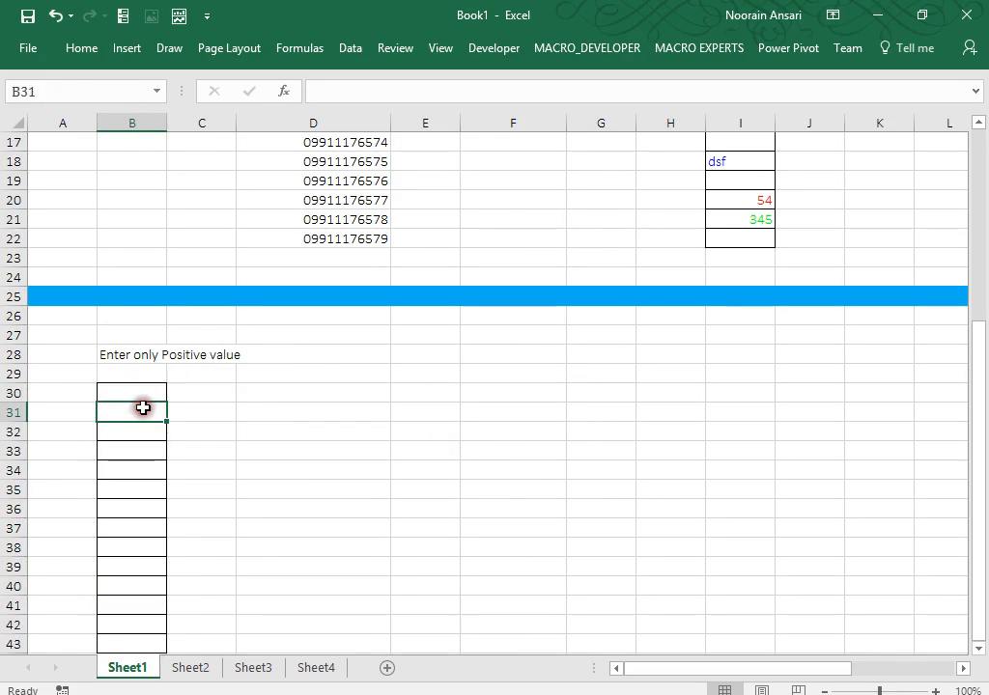
left_click(139, 445)
type("434")
key("Return")
type("23")
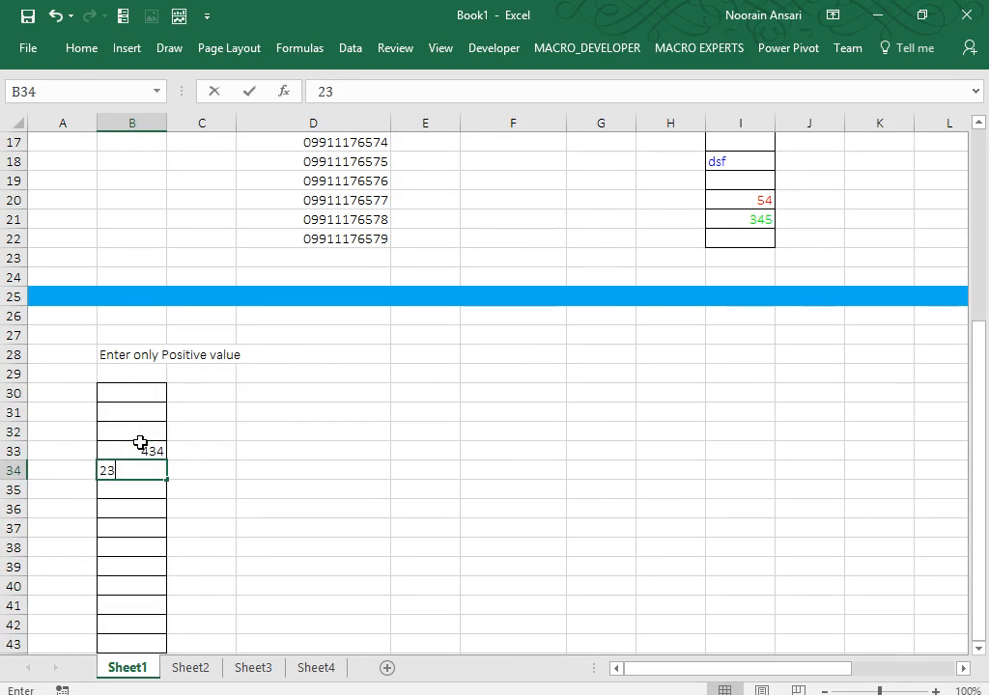
key("Return")
type("4")
key("Return")
type("-53")
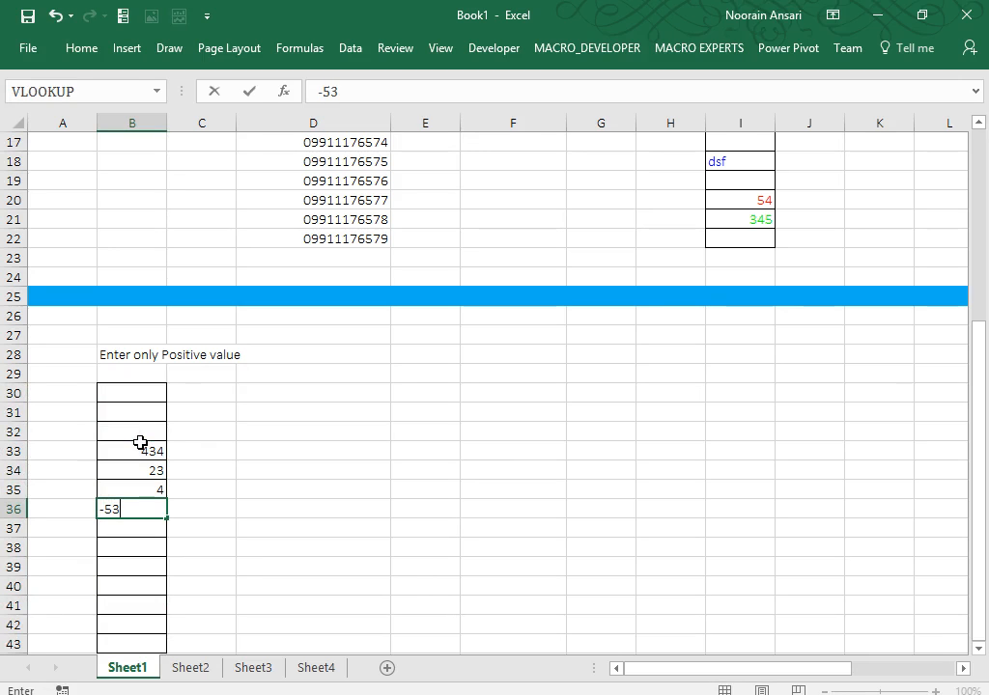
key("Return")
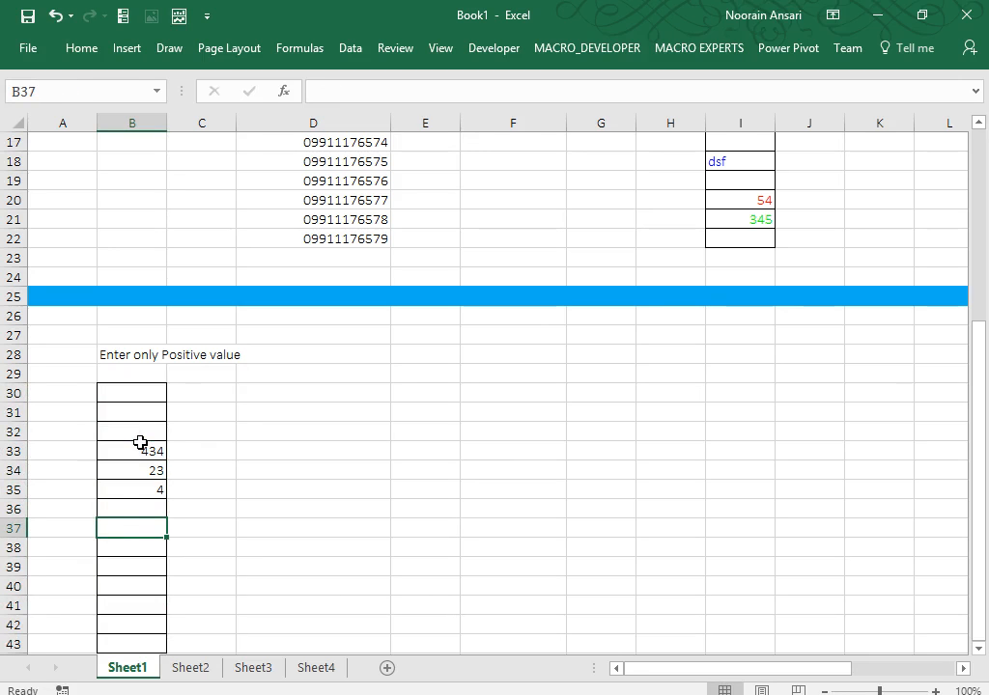
key("Return")
Fix the mistyped entry to -354, add 54, 34 and 4, then return to the top.
type("-3r")
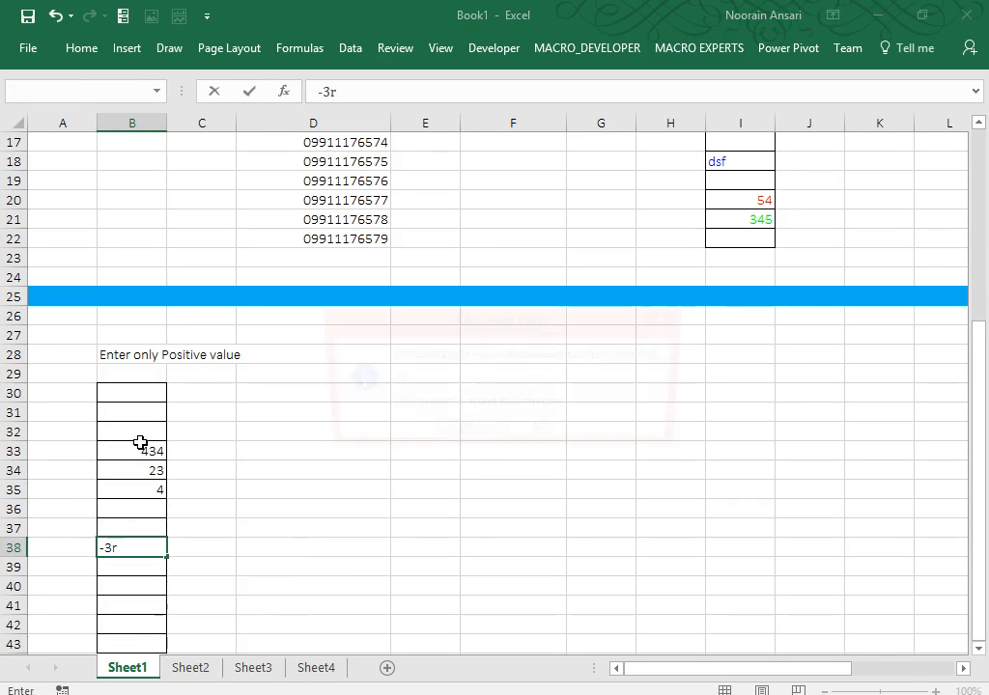
key("Escape")
key("Right")
key("Escape")
key("Right")
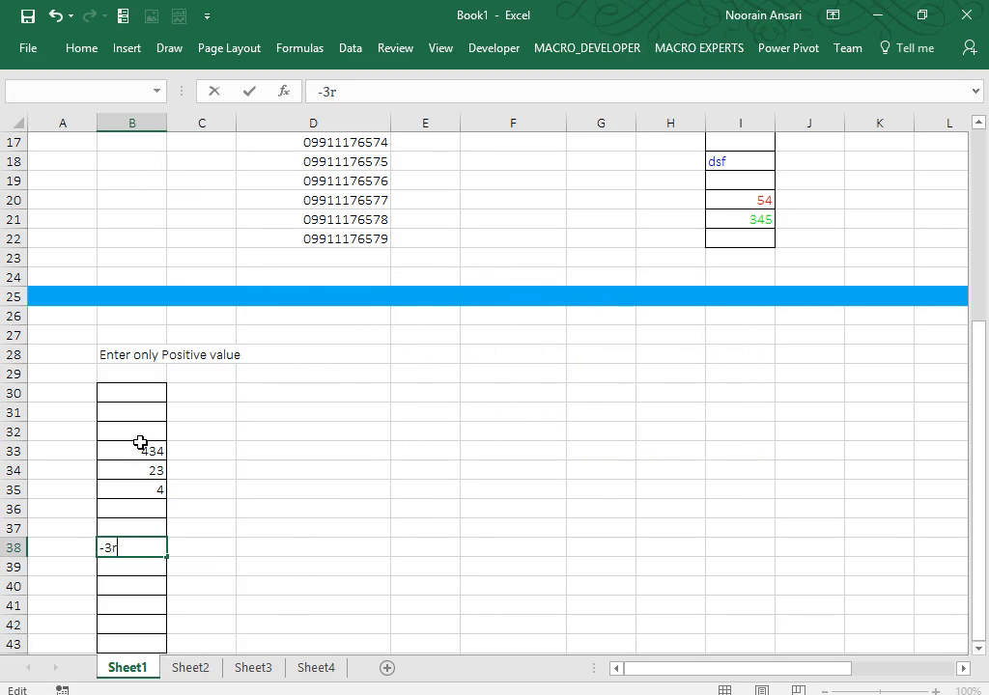
key("BackSpace")
type("54")
key("Return")
key("Return")
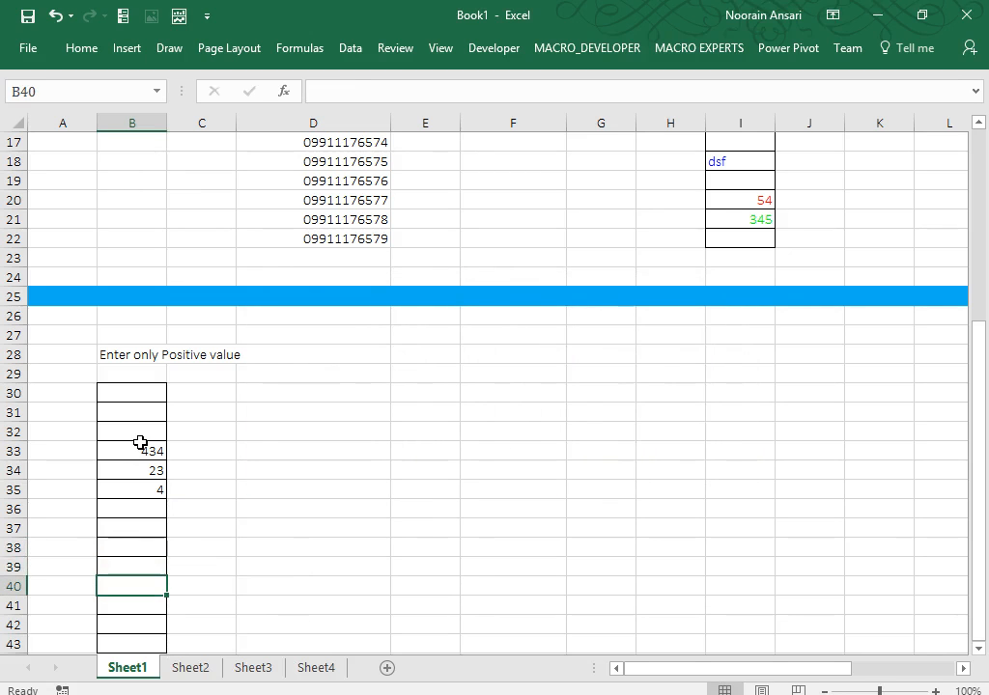
type("54")
key("Return")
type("34")
key("Return")
type("4")
key("Return")
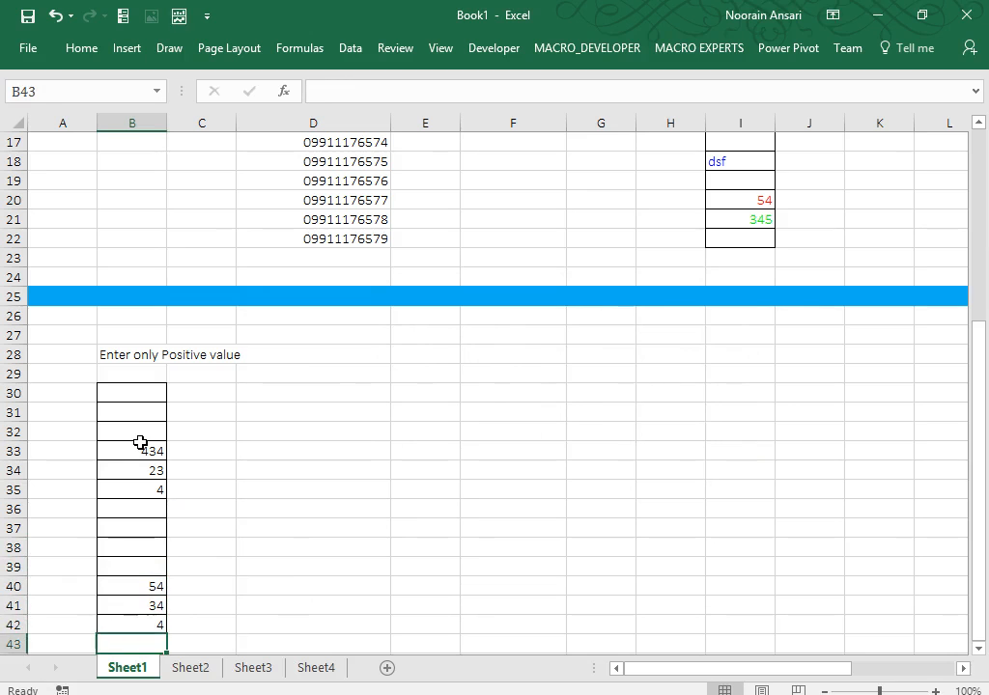
key("Up")
key("Up")
key("Up")
key("Up")
key("Up")
key("Up")
key("Up")
key("ctrl+Up")
key("ctrl+Up")
key("ctrl+Up")
key("ctrl+Up")
key("ctrl+Up")
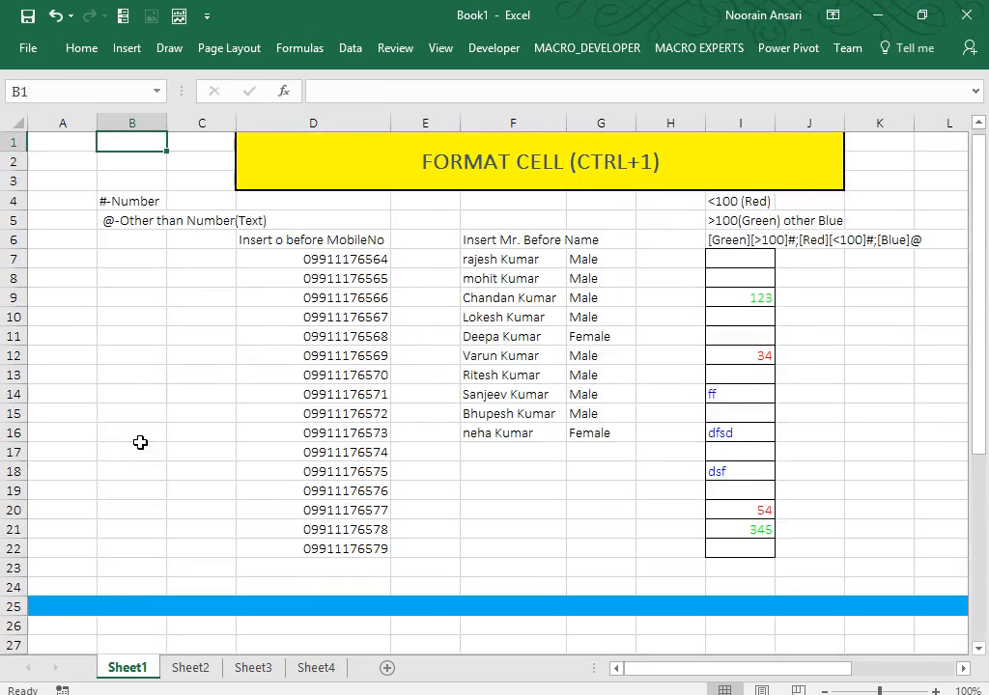
Copy the entire worksheet and paste it into Sheet2.
key("ctrl+a")
key("ctrl+c")
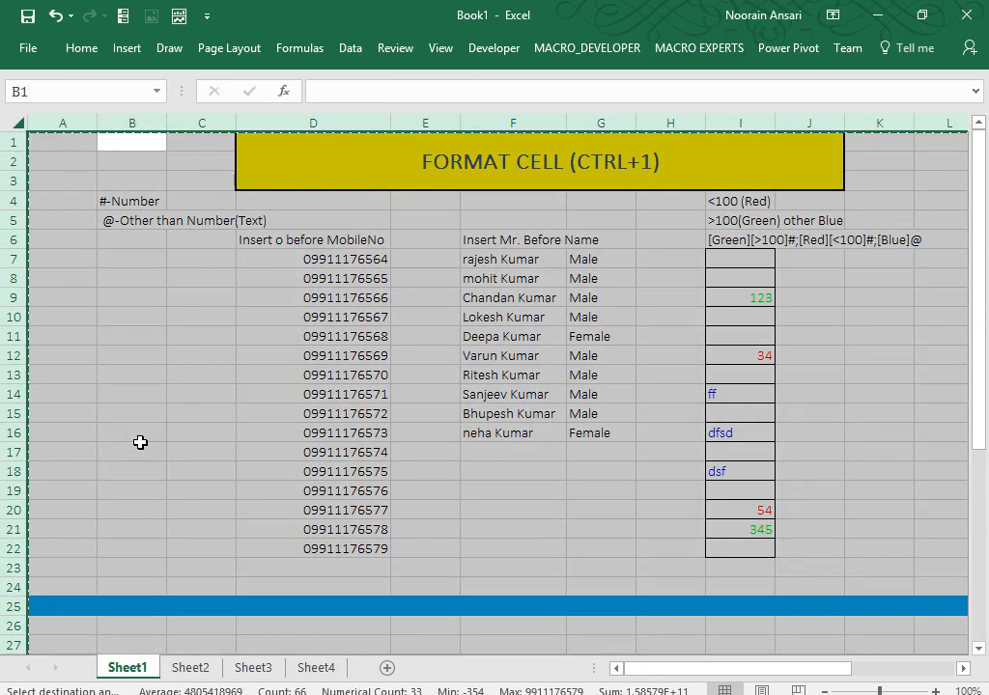
left_click(191, 668)
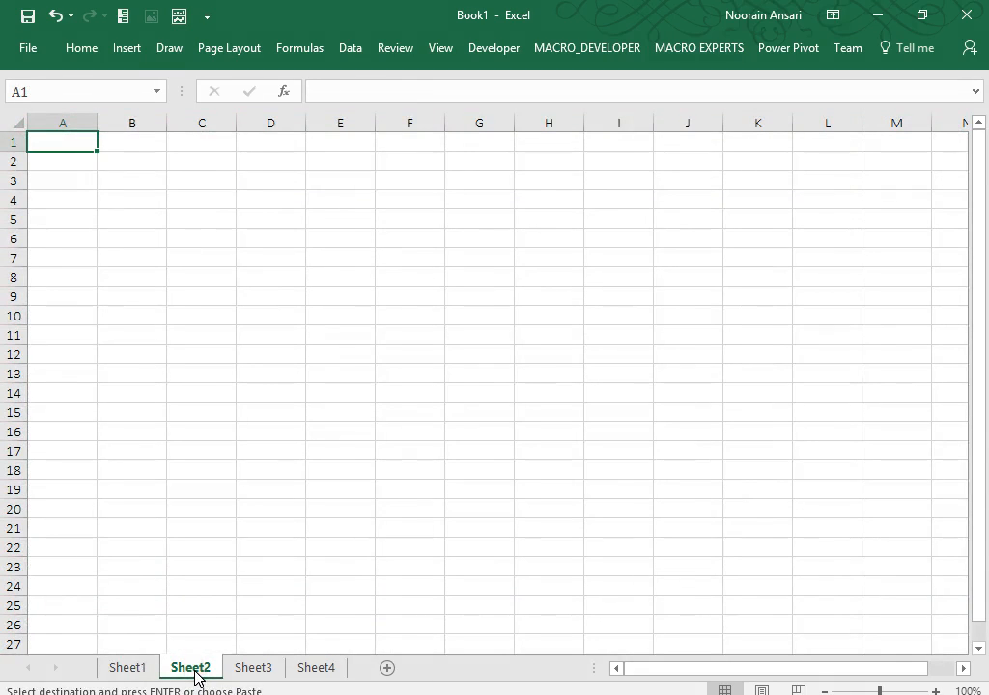
key("ctrl+v")
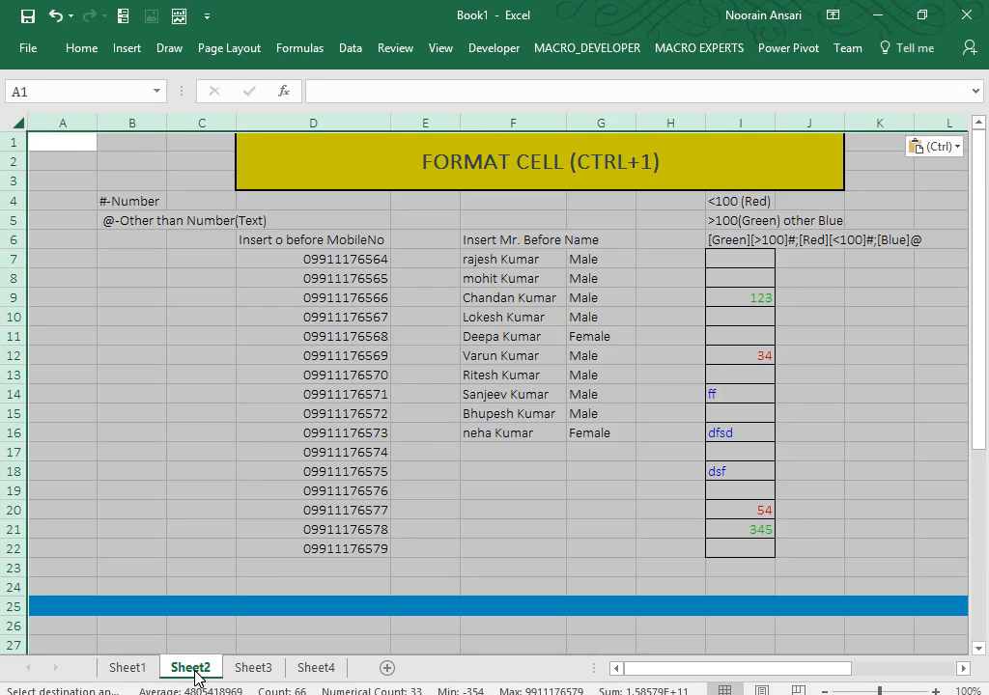
Apply the ;; custom format to hide values, then delete the code to show them again.
key("ctrl+1")
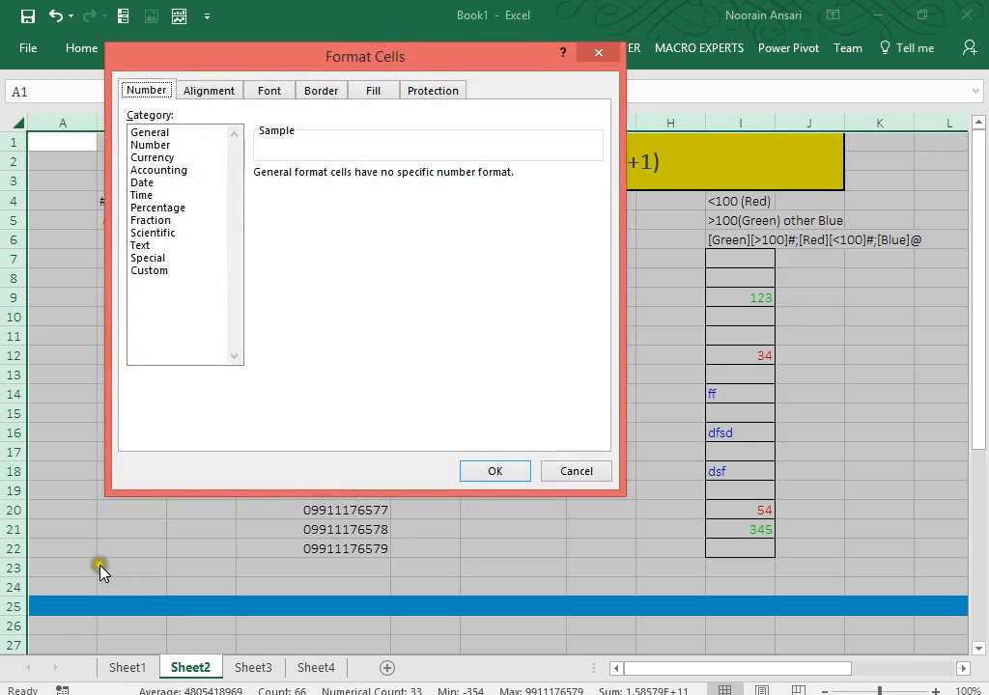
left_click(140, 270)
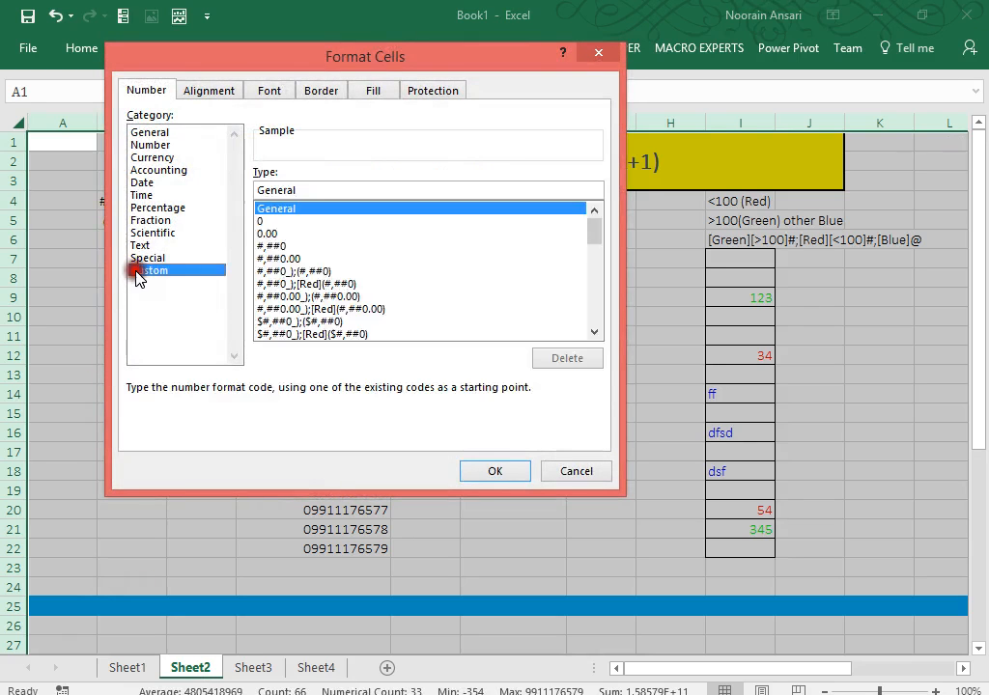
left_click(300, 185)
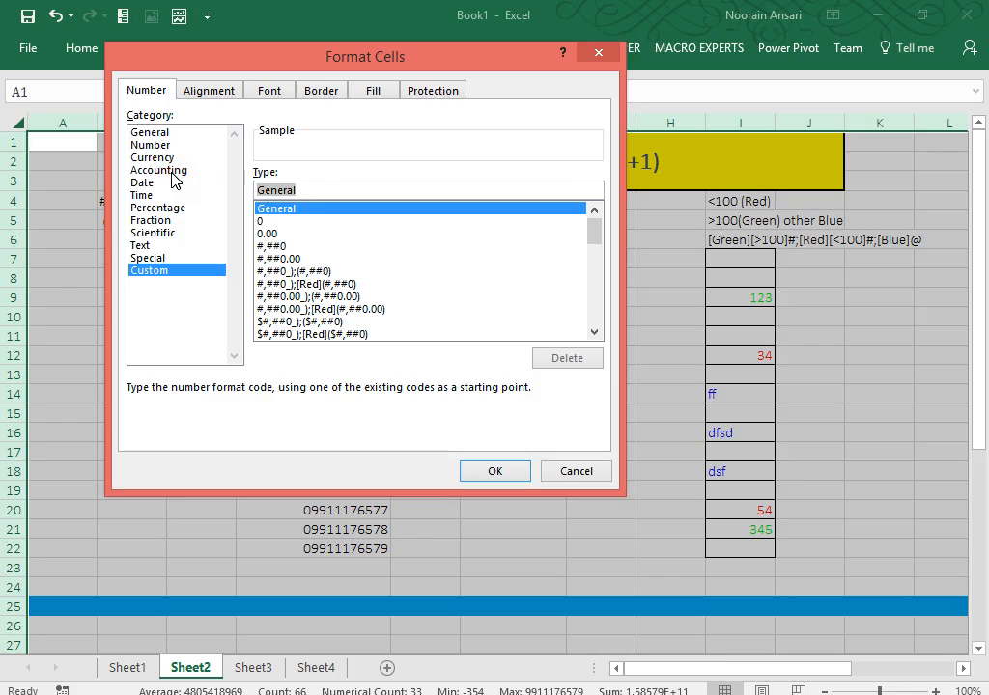
type(";")
left_click(464, 471)
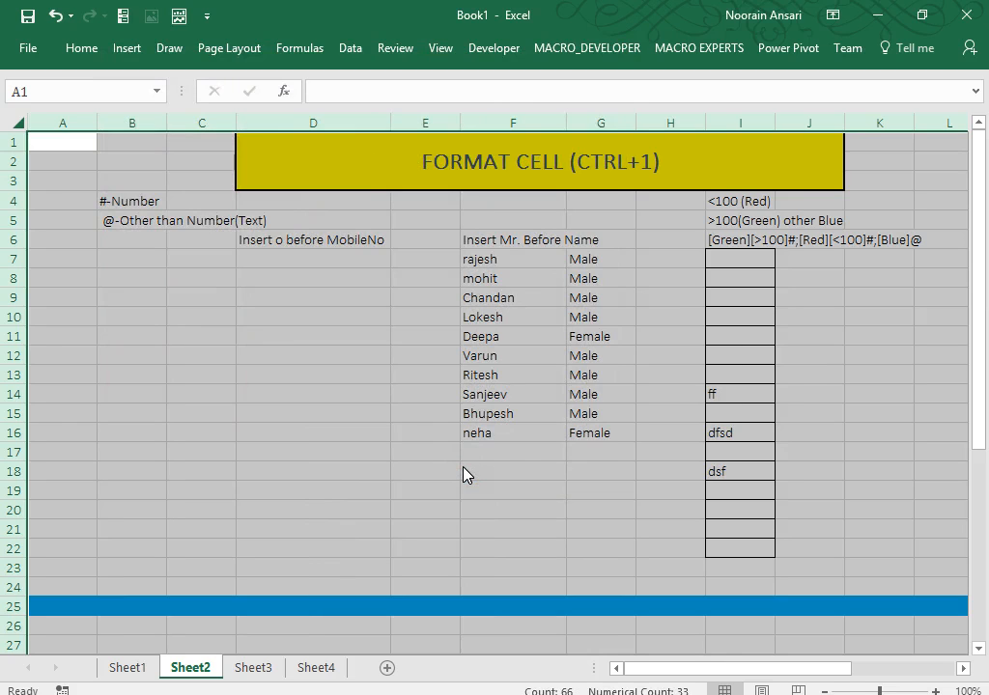
key("ctrl+1")
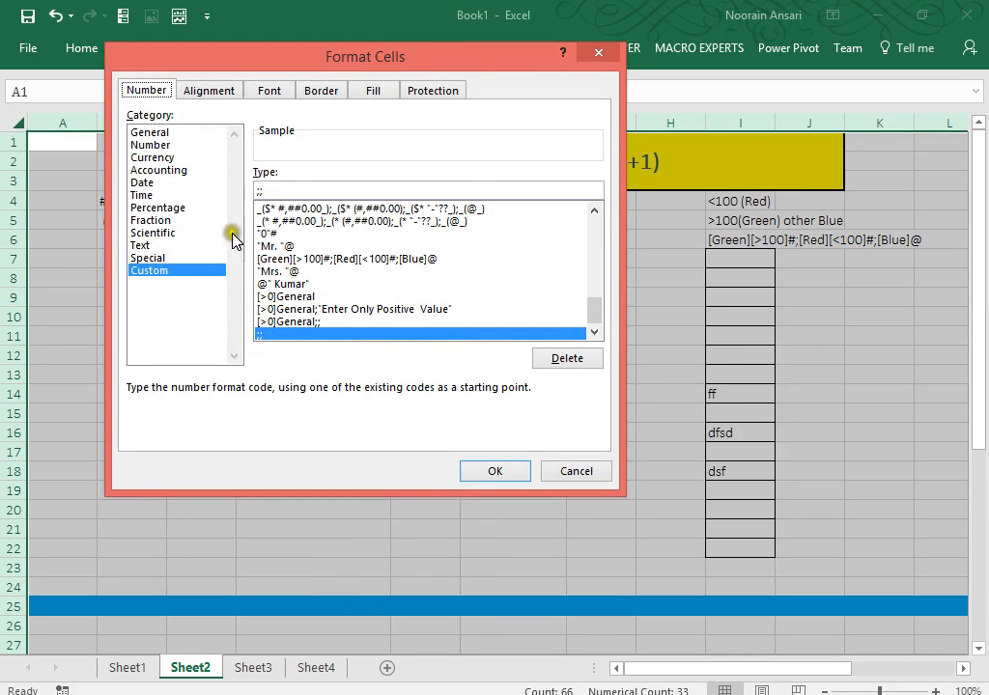
left_click_drag(278, 192, 231, 187)
key("BackSpace")
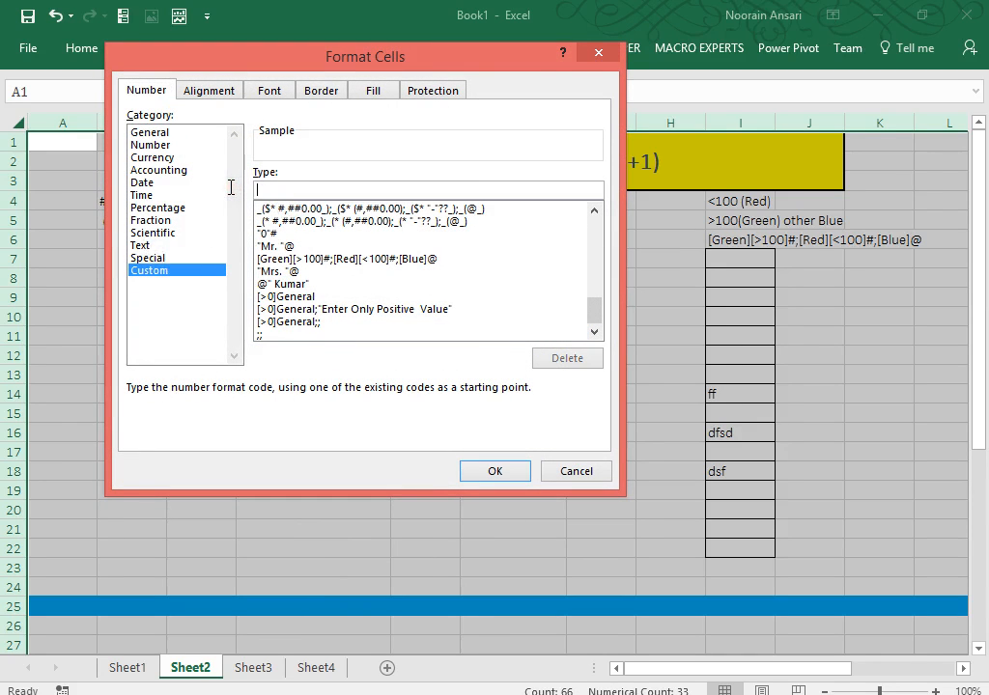
key("Return")
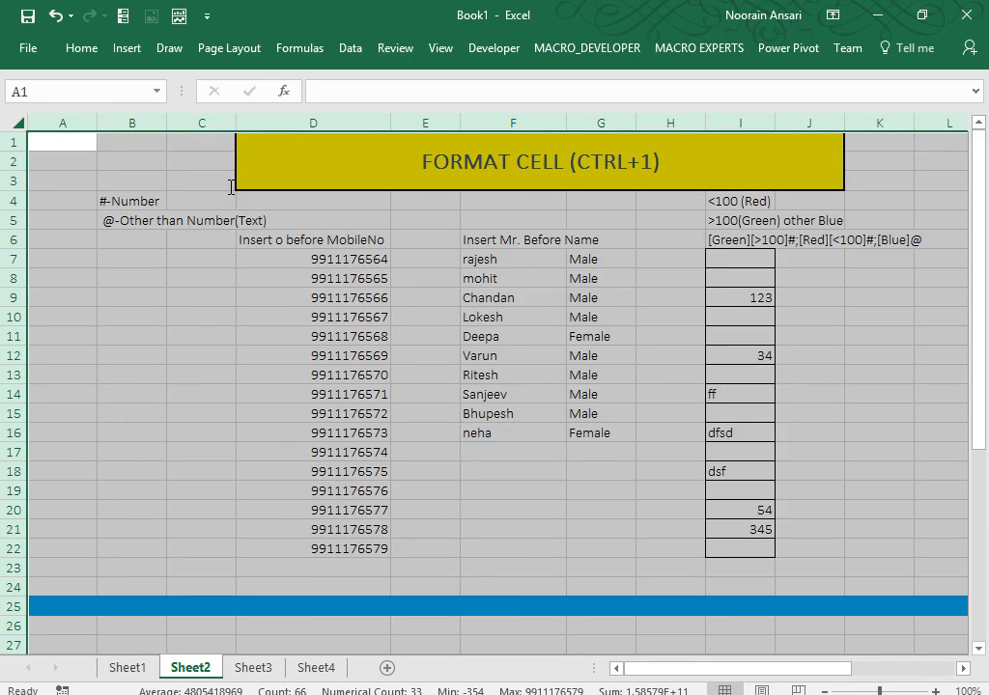
Hide all Sheet2 contents with the ;;; custom format, then remove it to restore the data.
key("ctrl+1")
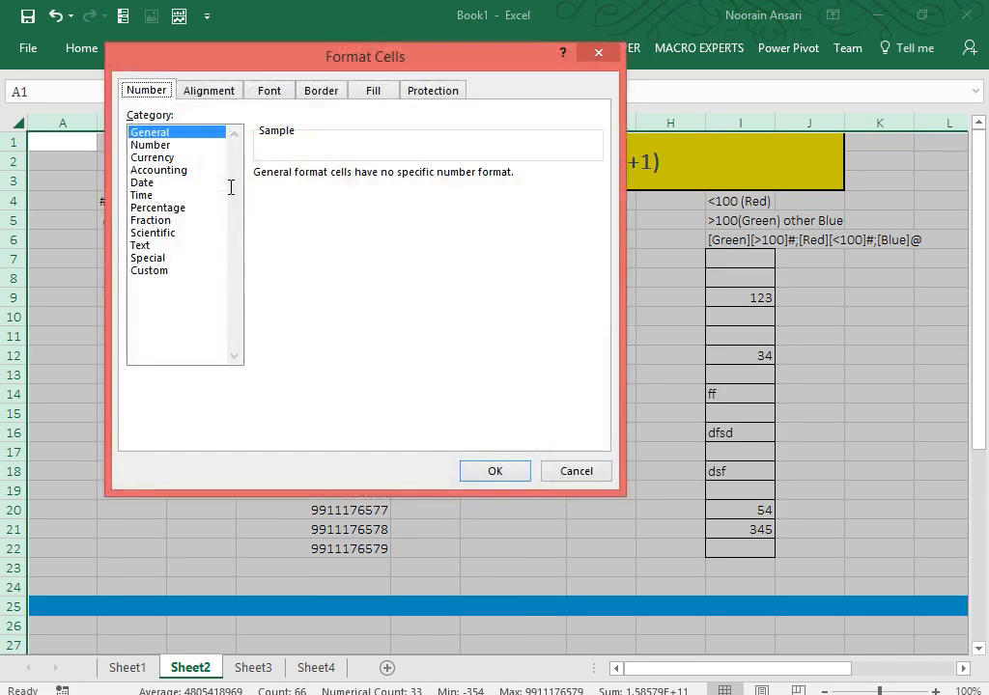
left_click(149, 270)
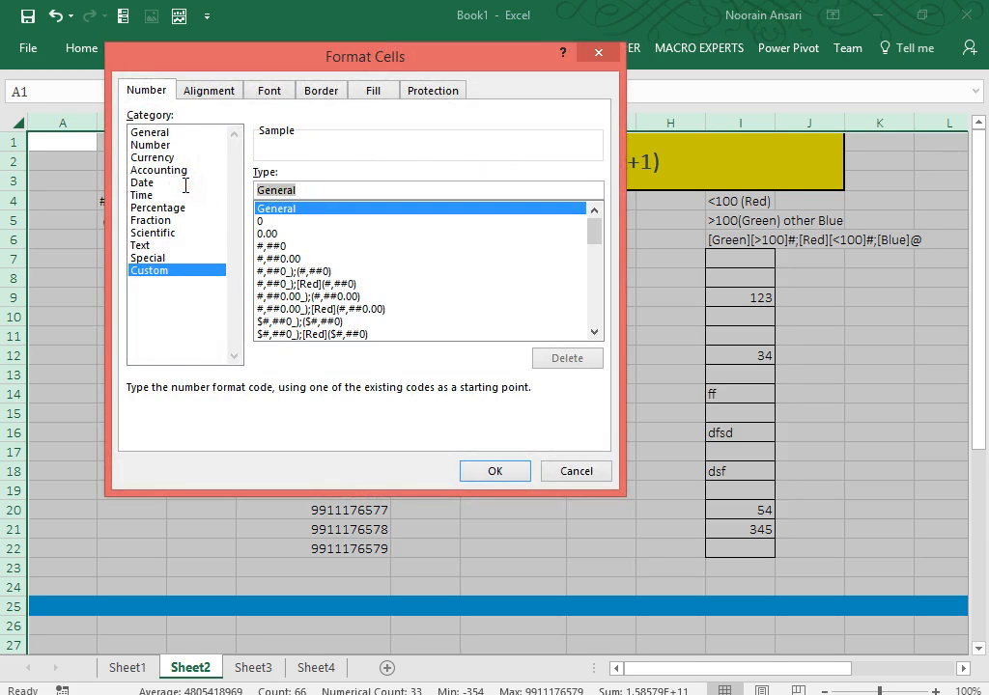
type(";;;")
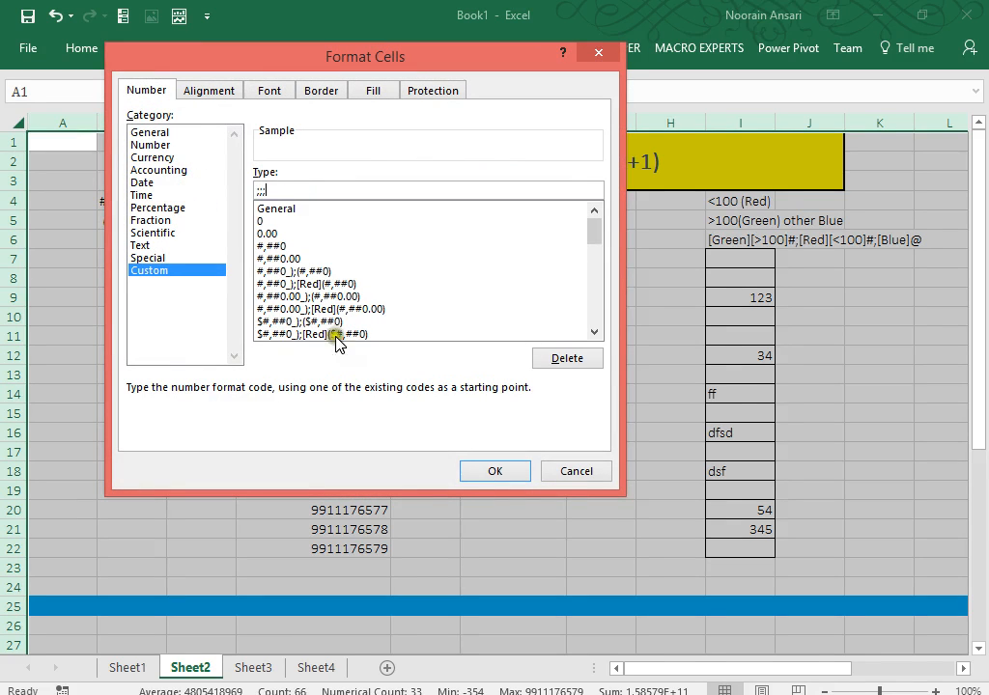
left_click(492, 471)
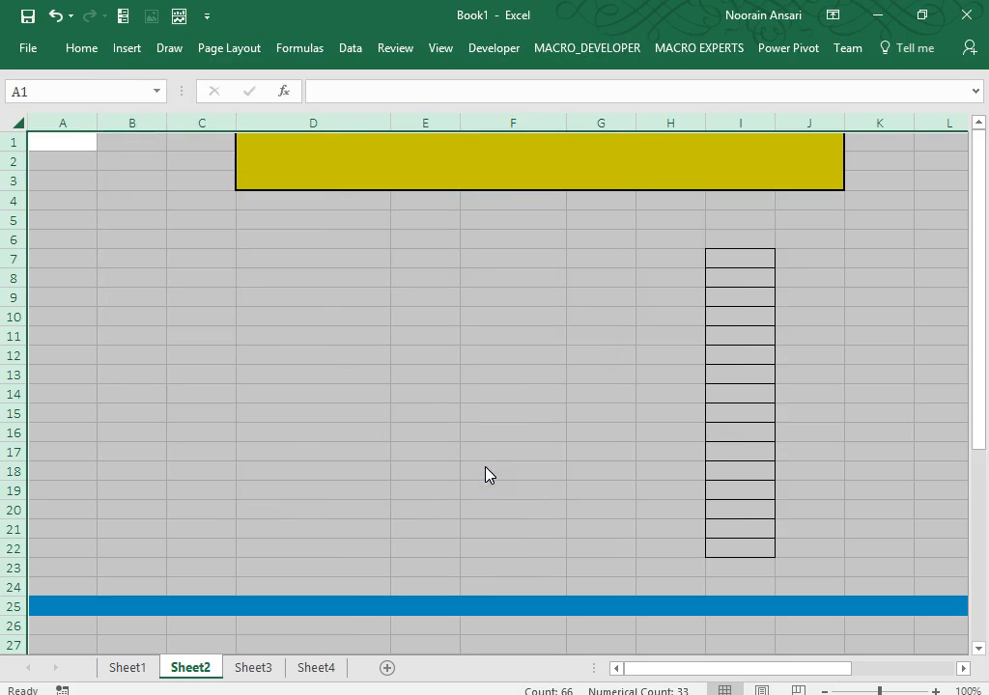
key("ctrl+1")
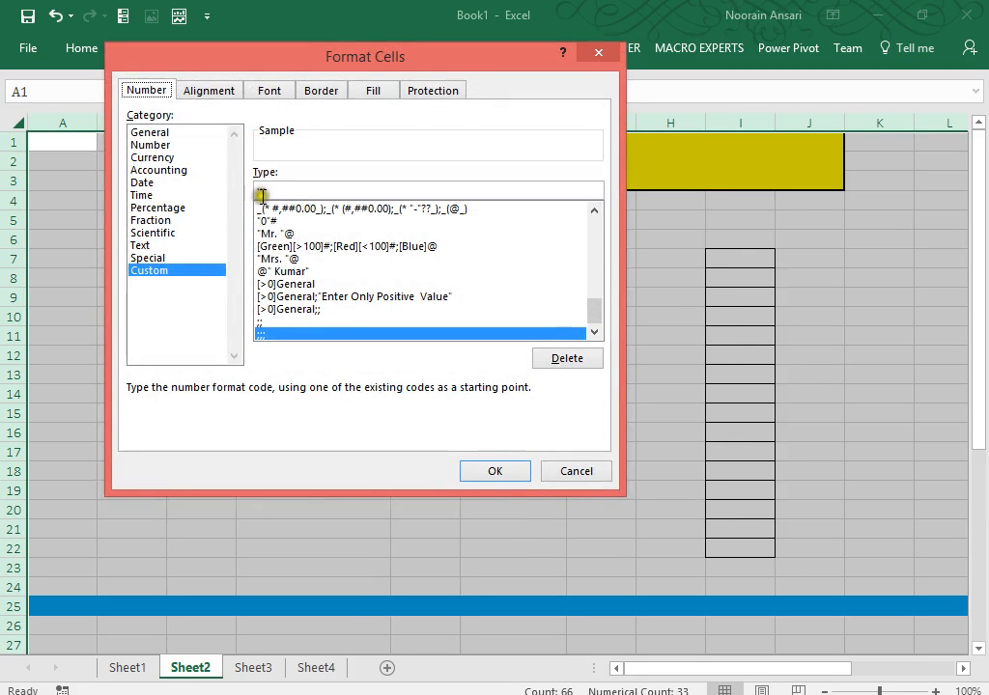
left_click_drag(262, 195, 230, 190)
key("BackSpace")
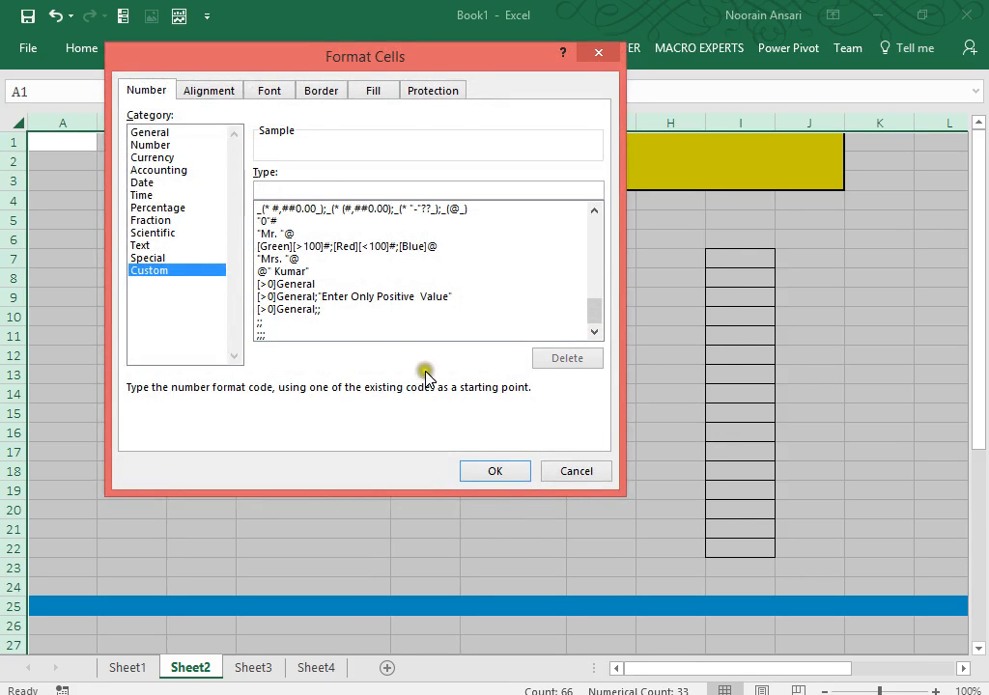
left_click(482, 472)
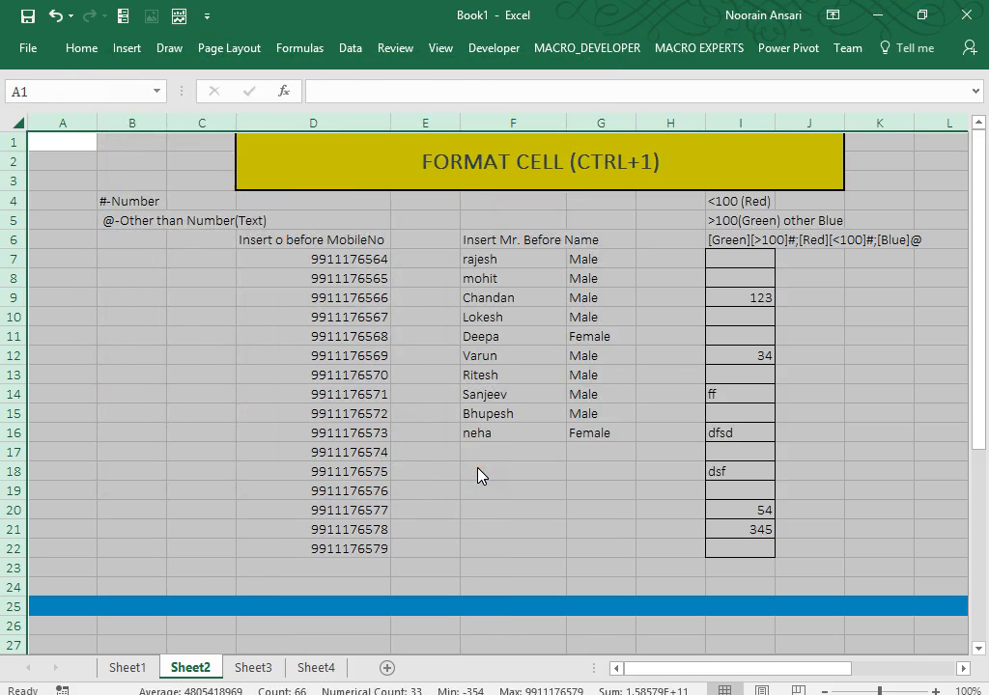
left_click(480, 473)
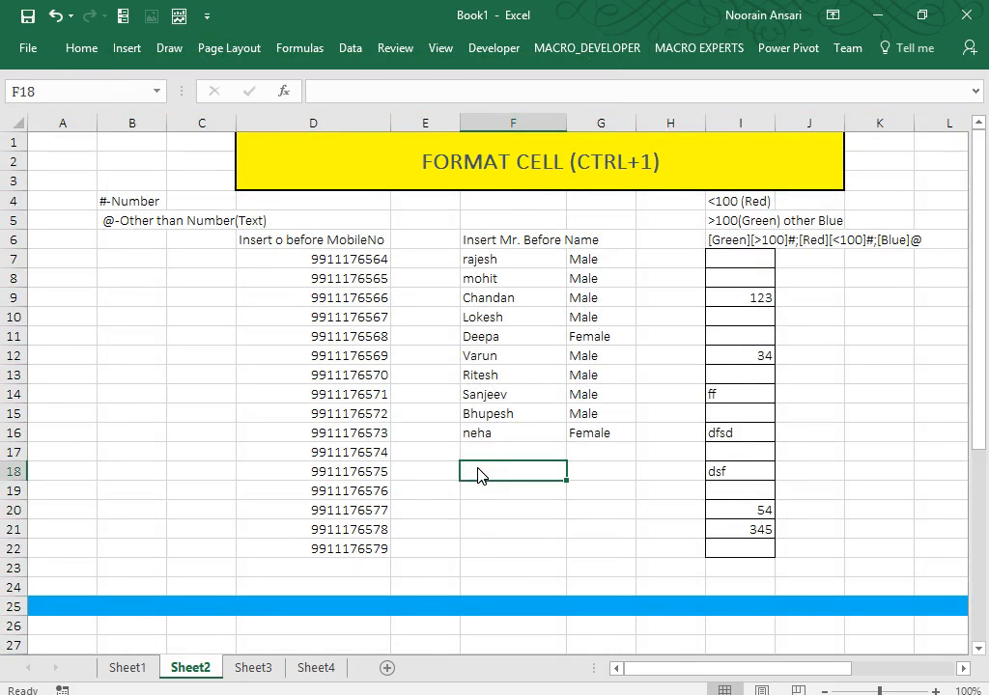
On Sheet1, enter '; or ;;' in B8 and 'Number' in C8.
left_click(137, 667)
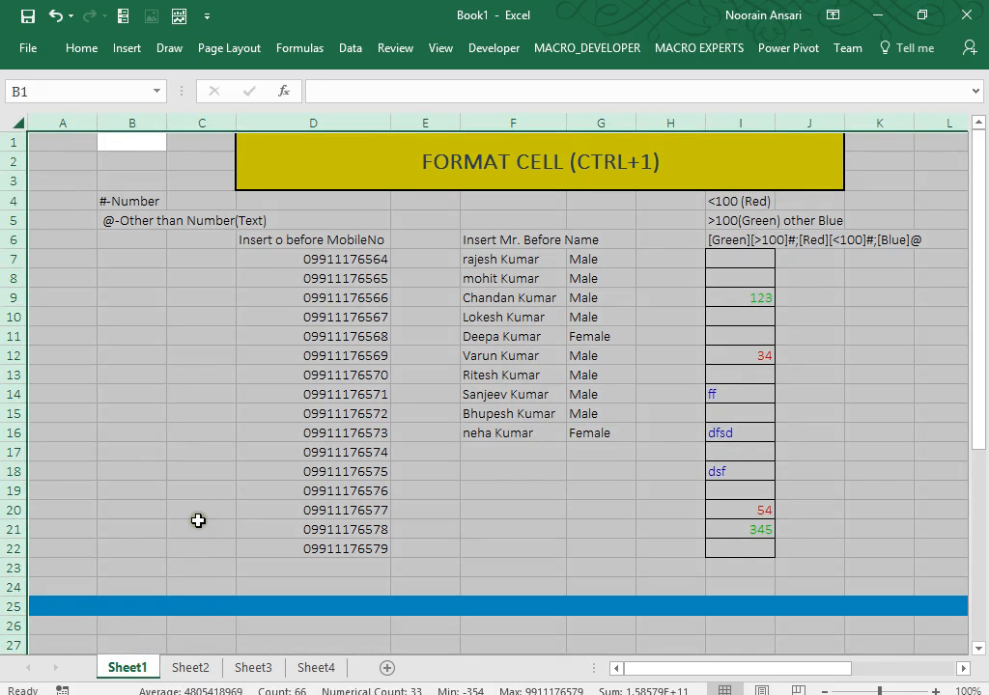
left_click(198, 521)
key("Down")
key("Up")
key("Up")
key("Up")
key("Up")
key("Up")
key("Up")
key("Up")
key("Up")
key("Up")
key("Up")
key("Up")
key("Up")
key("Up")
key("Up")
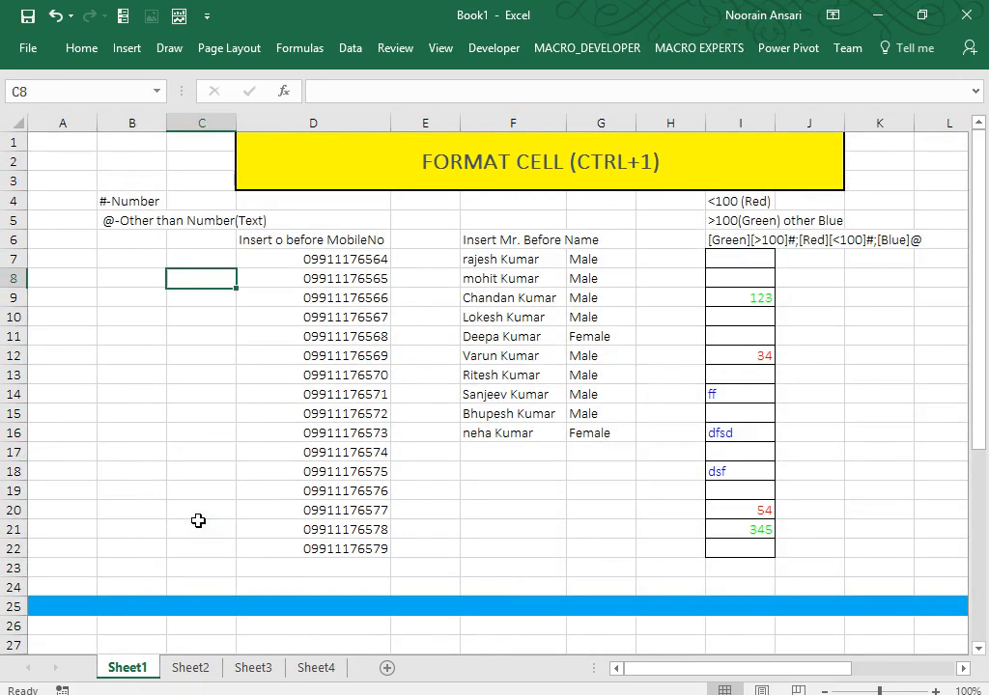
key("Left")
type("; or")
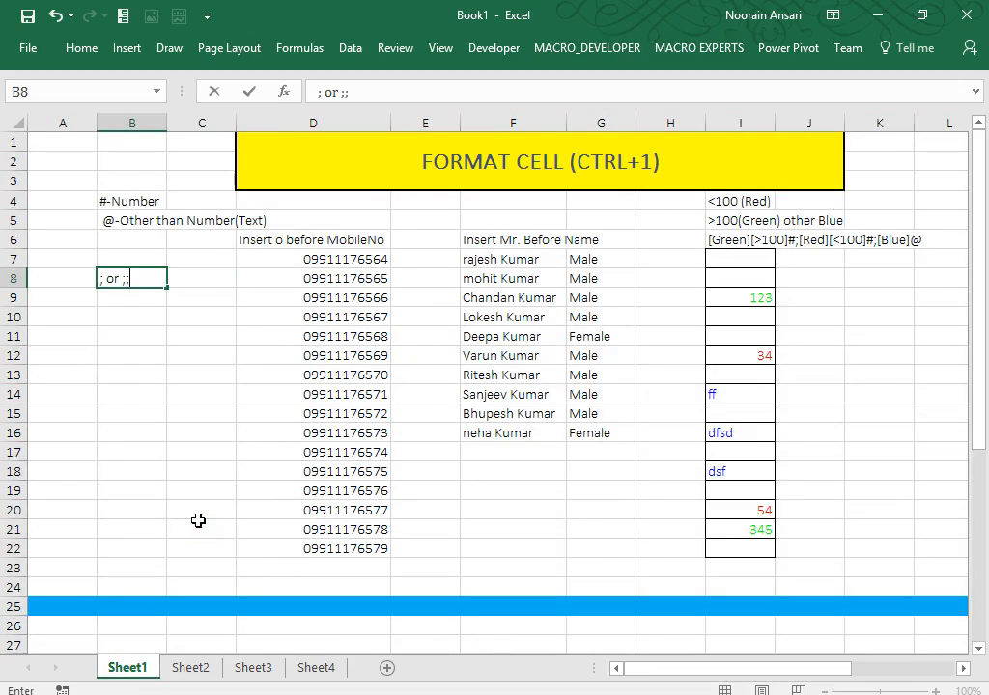
key("Right")
type("Nm")
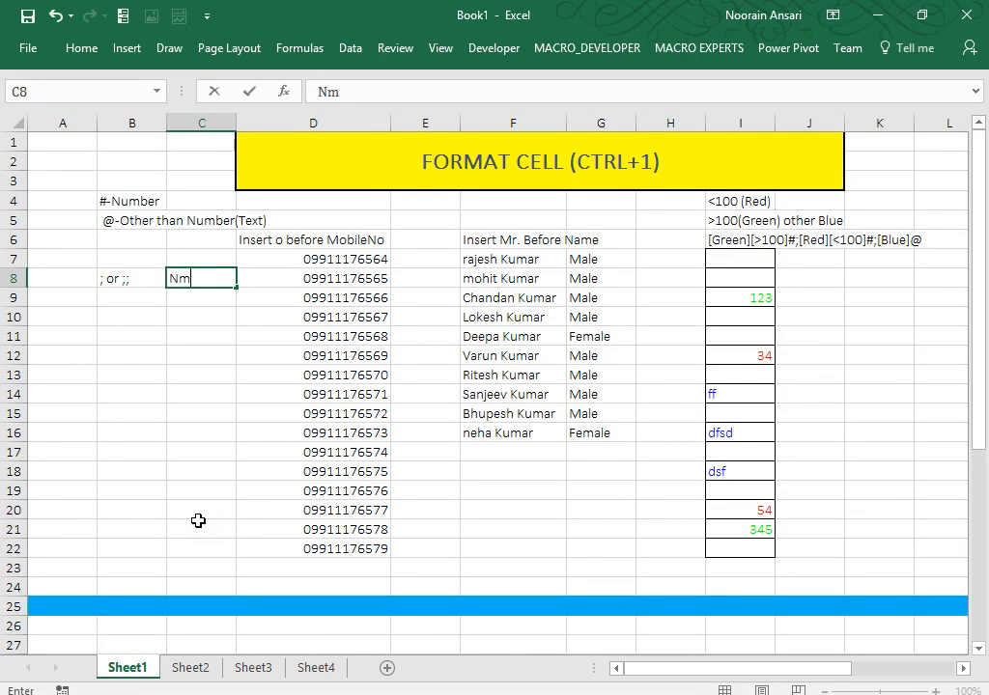
key("BackSpace")
type("umber")
key("Return")
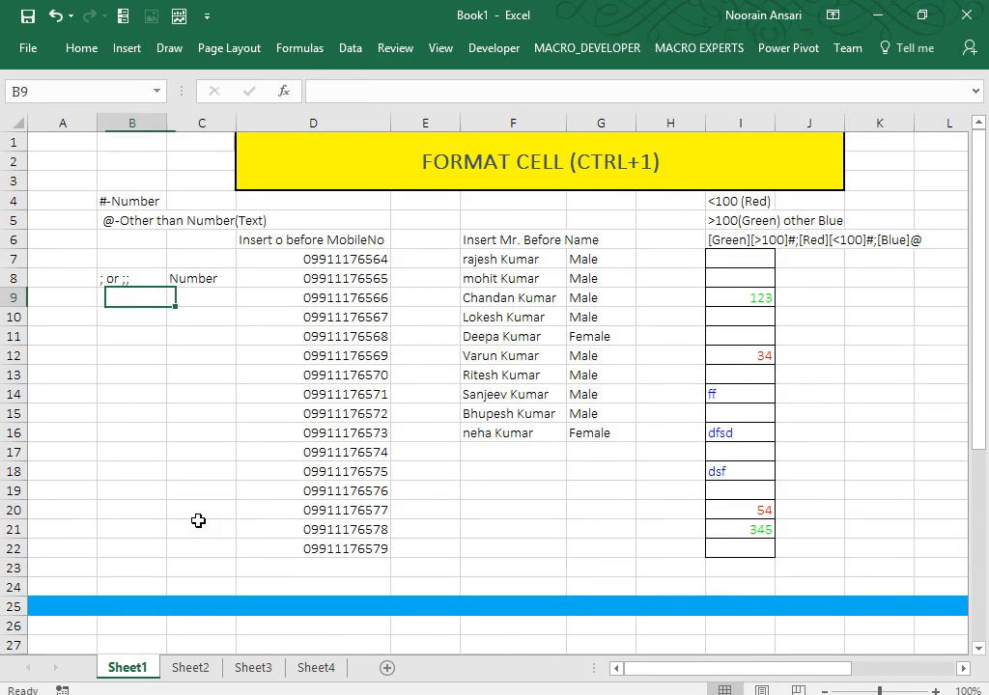
Enter ';;;' in B9 and 'Number & text' in C9.
type(";;;")
key("ctrl+Return")
key("Right")
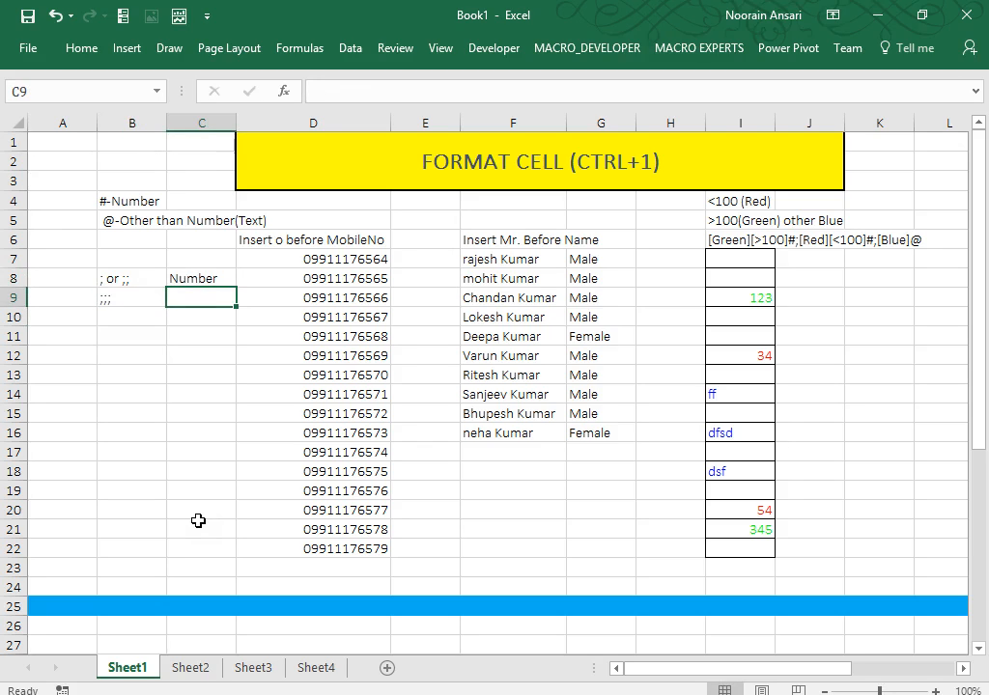
type("Numer")
type("b")
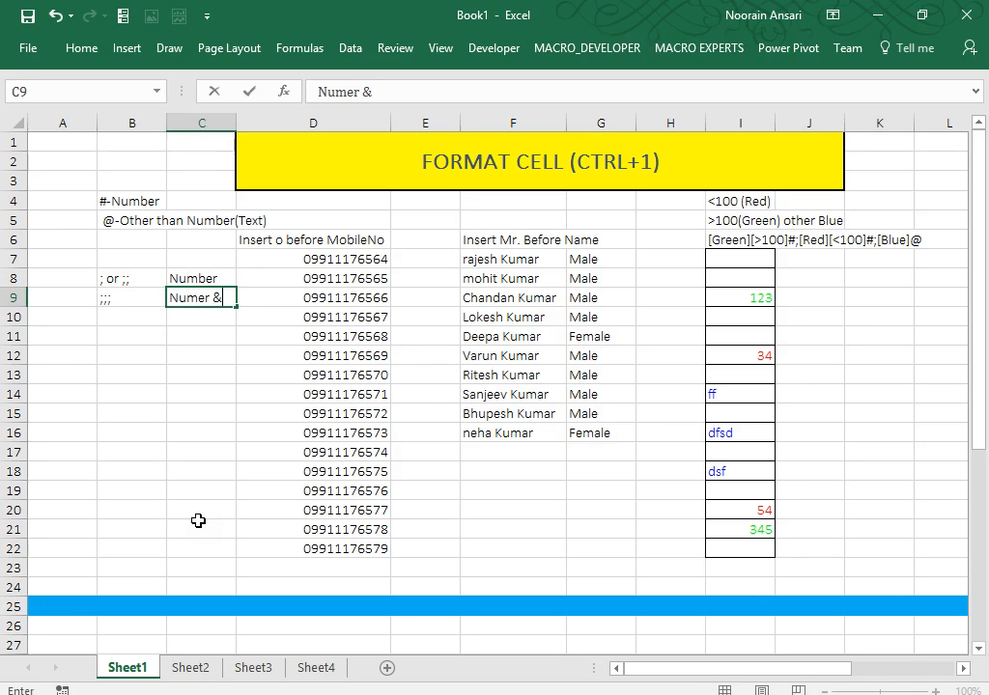
key("BackSpace")
key("BackSpace")
type("ber & text")
key("Return")
key("Down")
key("Down")
key("Down")
key("Down")
key("Down")
key("Down")
key("Down")
key("Down")
key("Down")
key("Down")
key("Down")
key("Down")
key("Down")
key("Down")
key("Down")
key("Down")
key("Down")
key("Down")
key("Down")
key("Down")
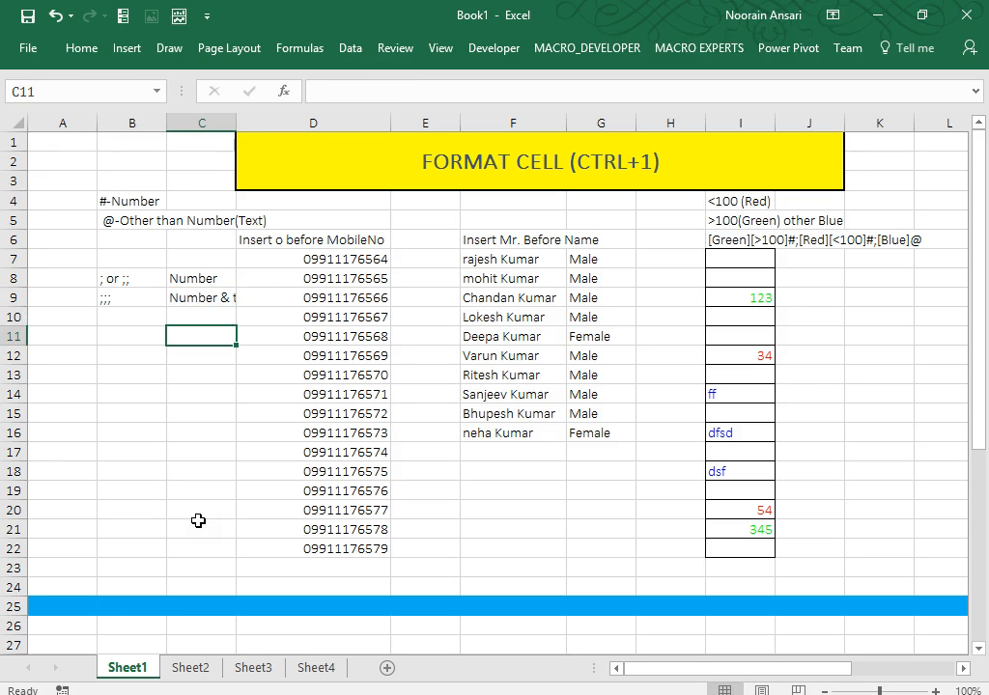
Enter the formula =RANDBETWEEN(-20,100) in cell D30.
key("Up")
key("Up")
key("Up")
key("Up")
key("Up")
key("Up")
key("Up")
key("Up")
key("Up")
key("Up")
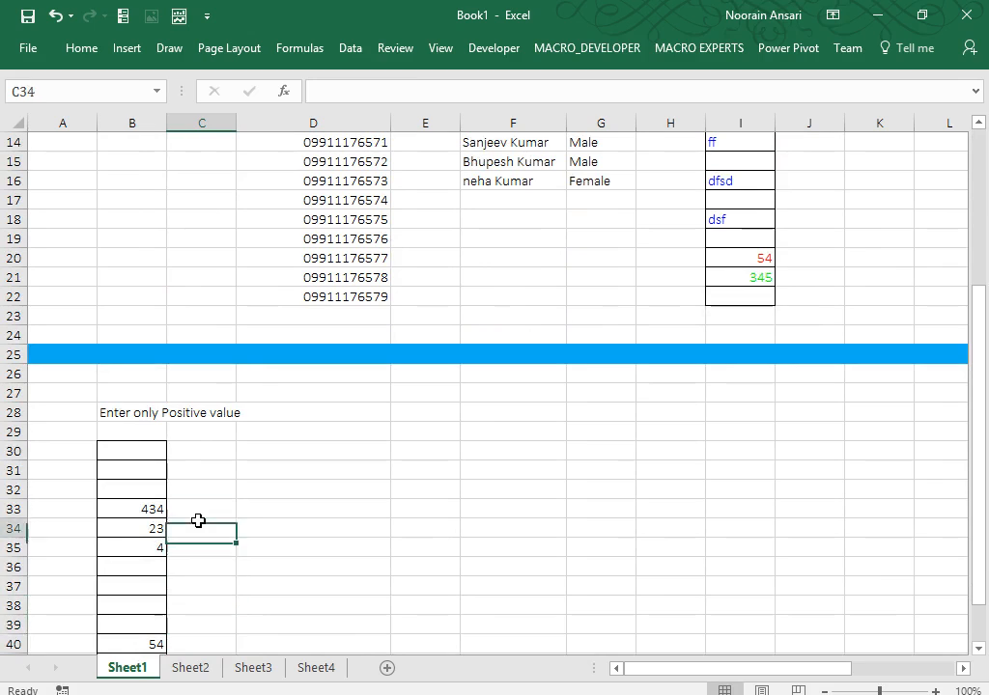
key("Right")
key("Right")
key("Down")
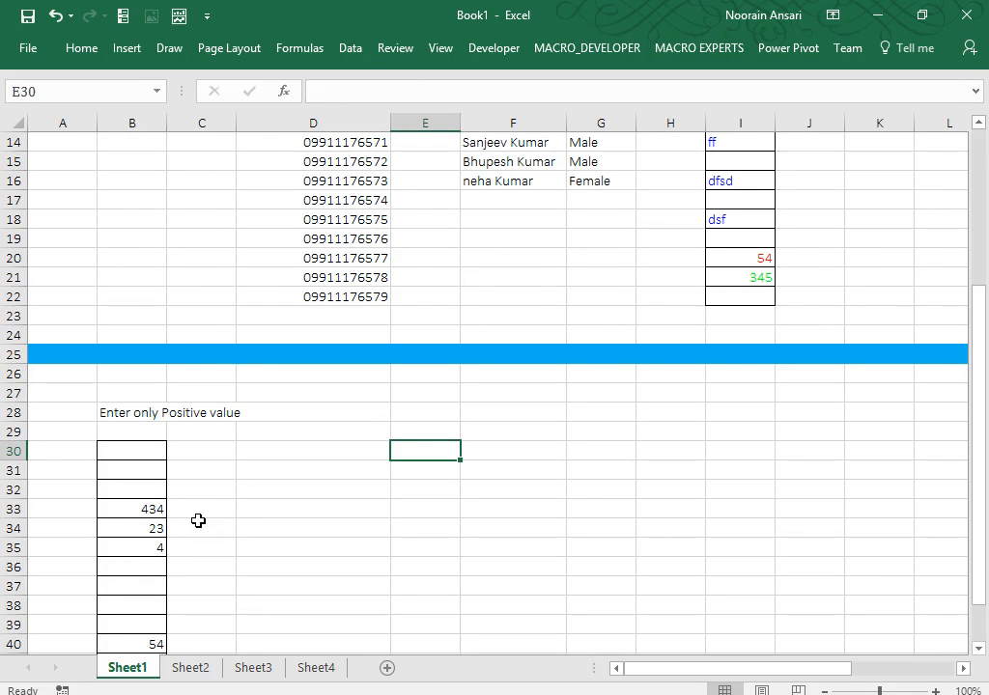
key("Left")
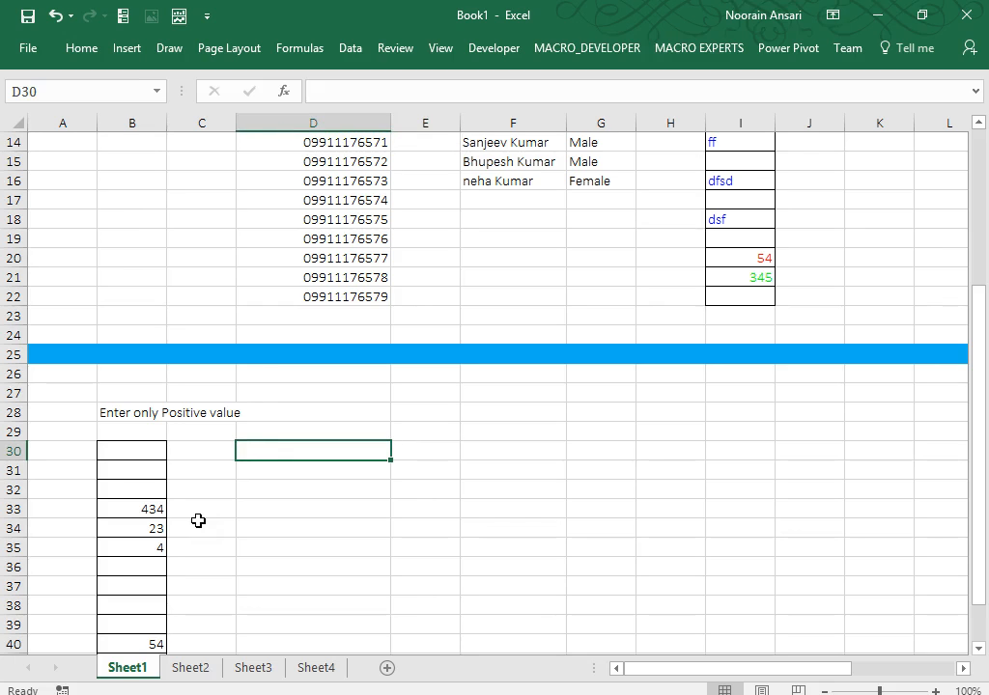
type("=randb")
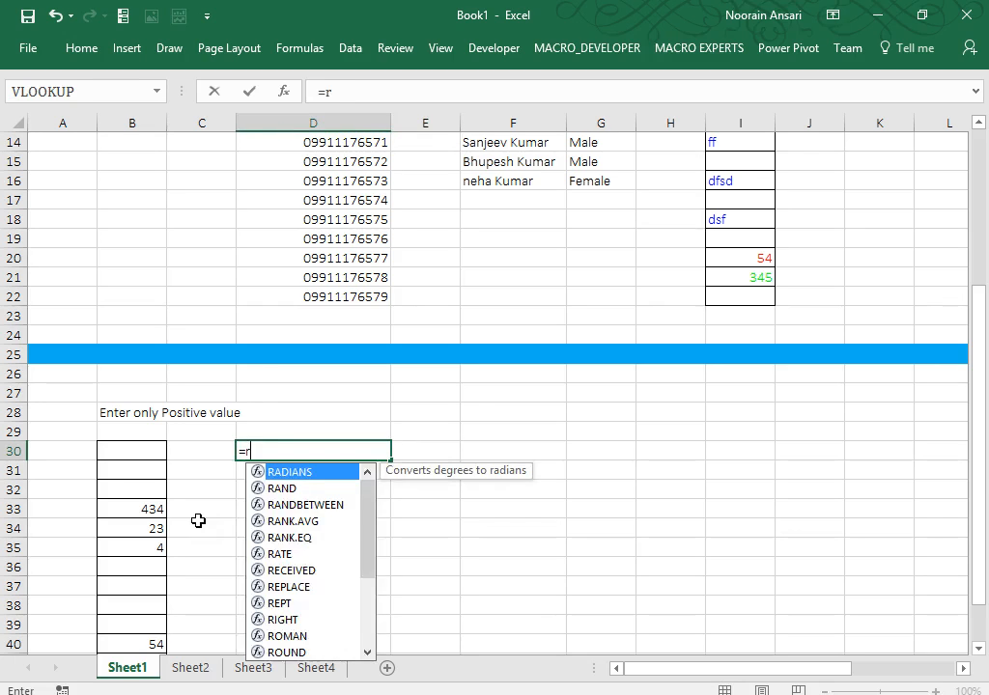
key("Tab")
type("1,1")
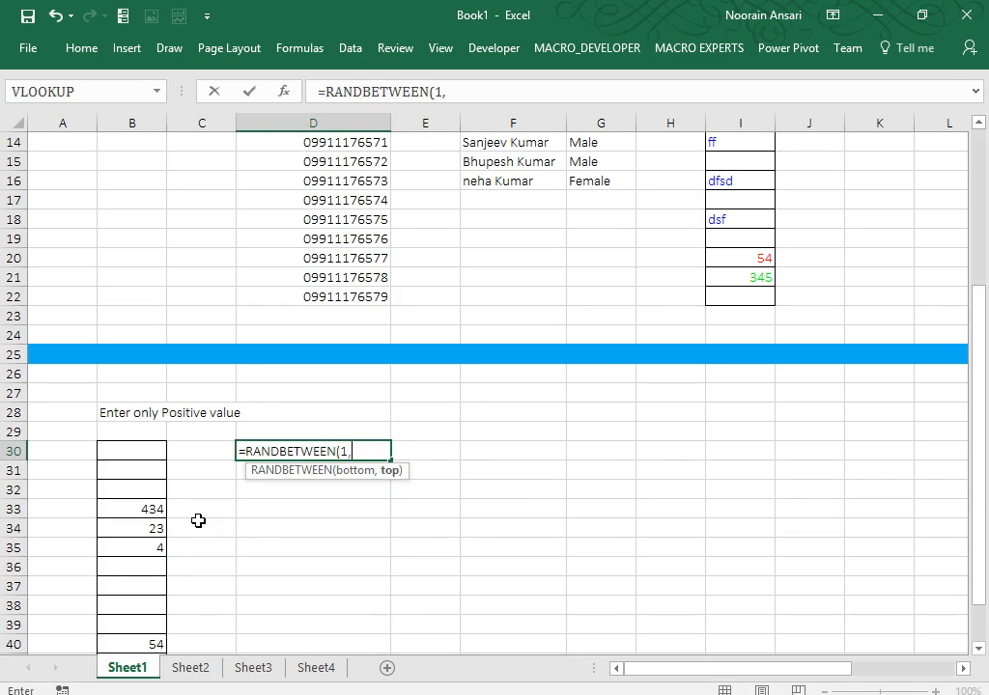
key("BackSpace")
key("BackSpace")
key("BackSpace")
type("-")
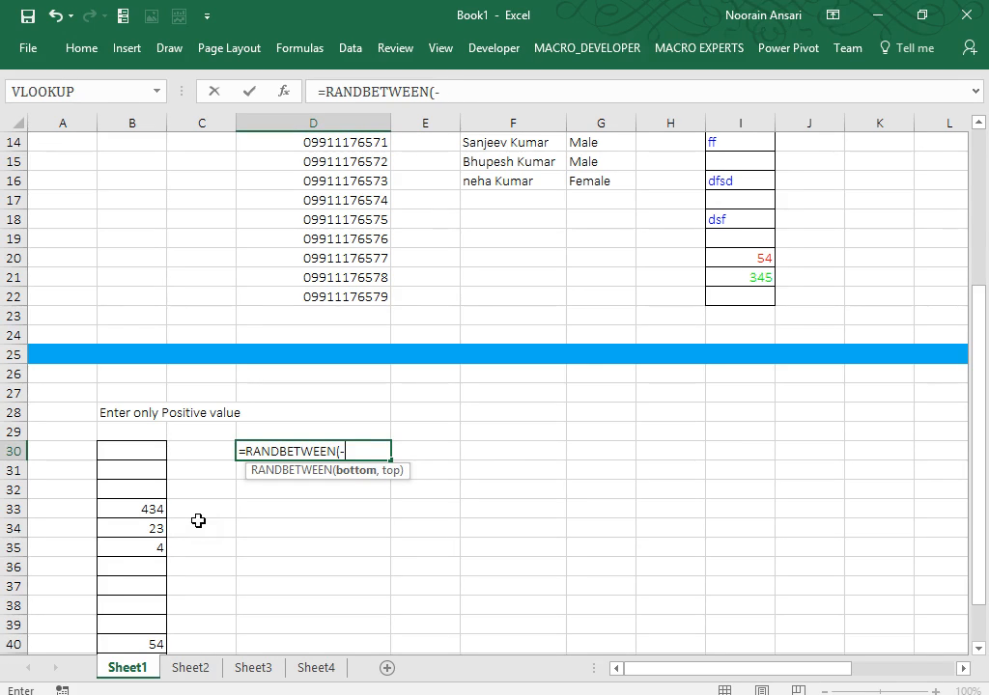
type("20,100)")
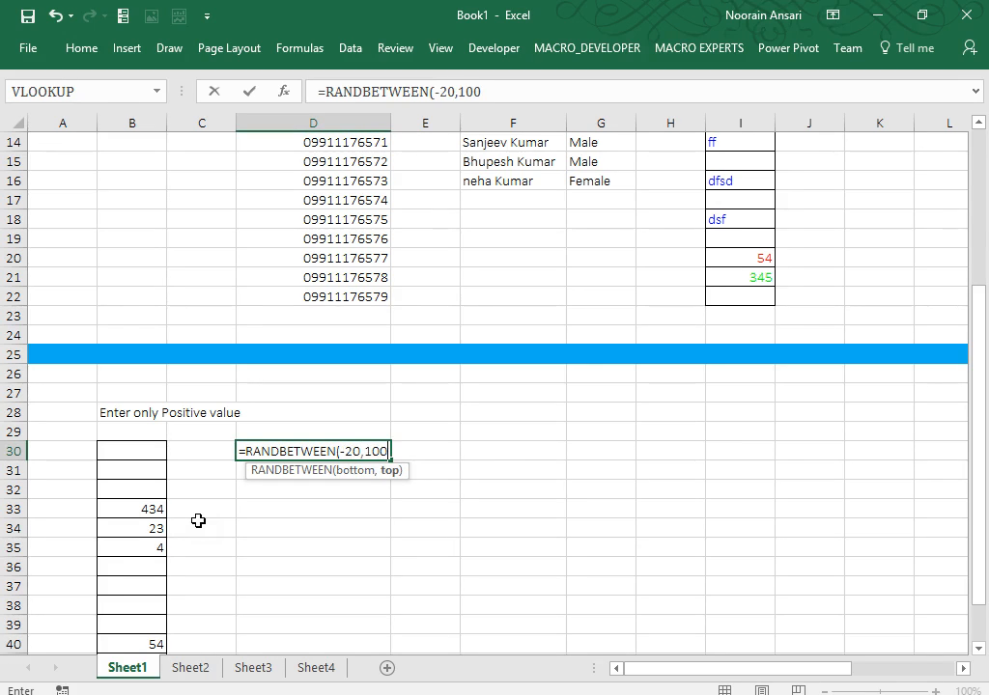
key("ctrl+Return")
Fill the RANDBETWEEN formula down to row 43 and across to column J, then recalculate.
key("shift+Down")
key("shift+Down")
key("shift+Down")
key("shift+Down")
key("shift+Down")
key("shift+Down")
key("shift+Down")
key("shift+Down")
key("shift+Down")
key("shift+Down")
key("shift+Down")
key("shift+Down")
key("shift+Down")
key("shift+Down")
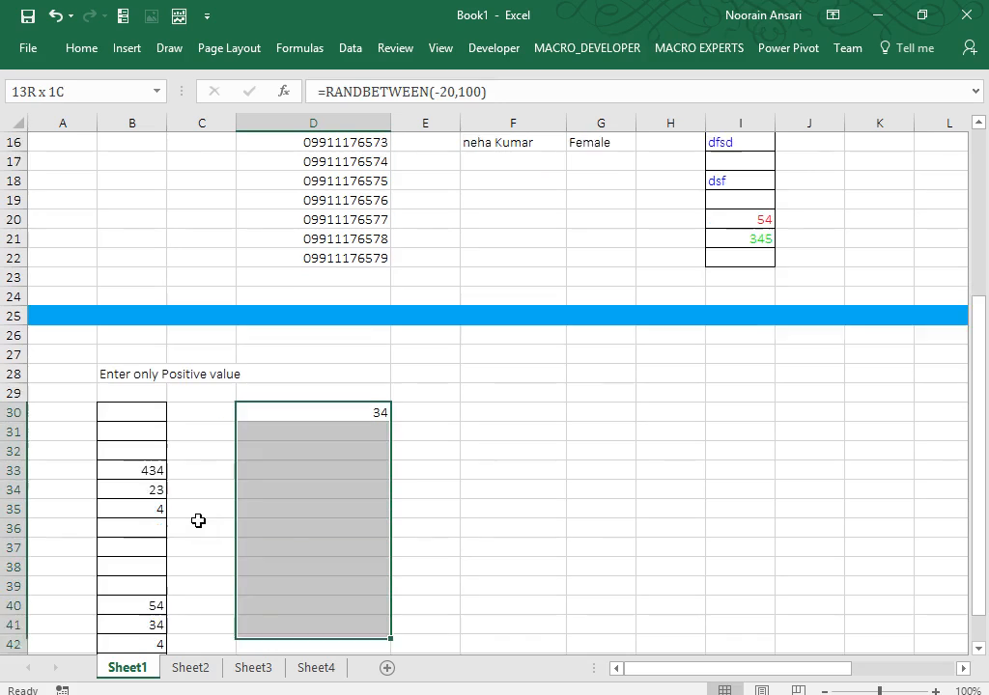
key("shift+Up")
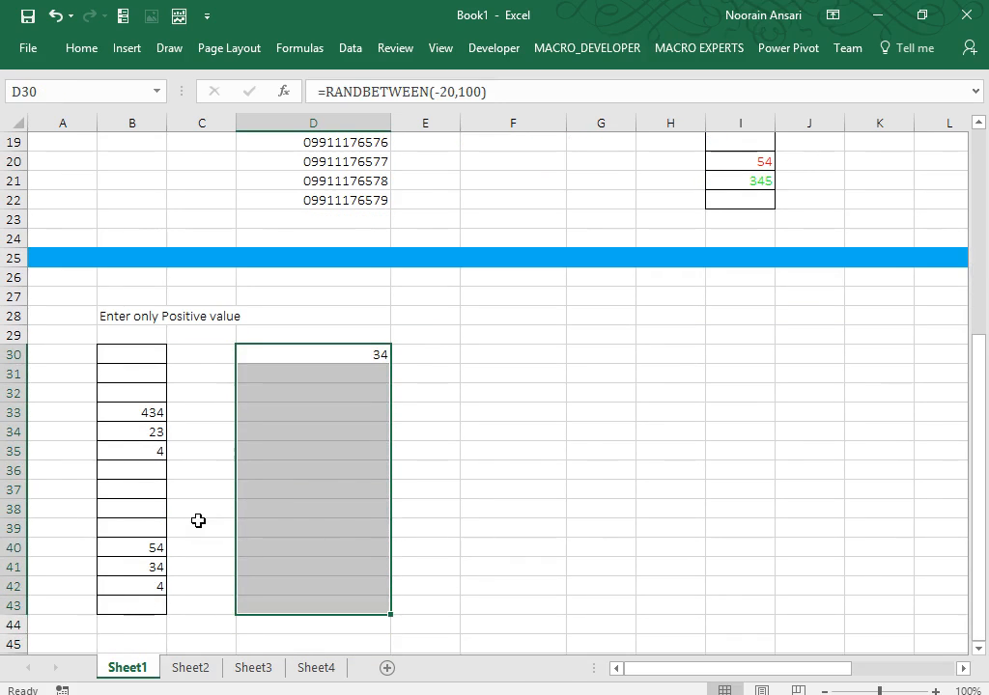
key("ctrl+d")
key("shift+Right")
key("shift+Right")
key("shift+Right")
key("shift+Right")
key("shift+Right")
key("shift+Right")
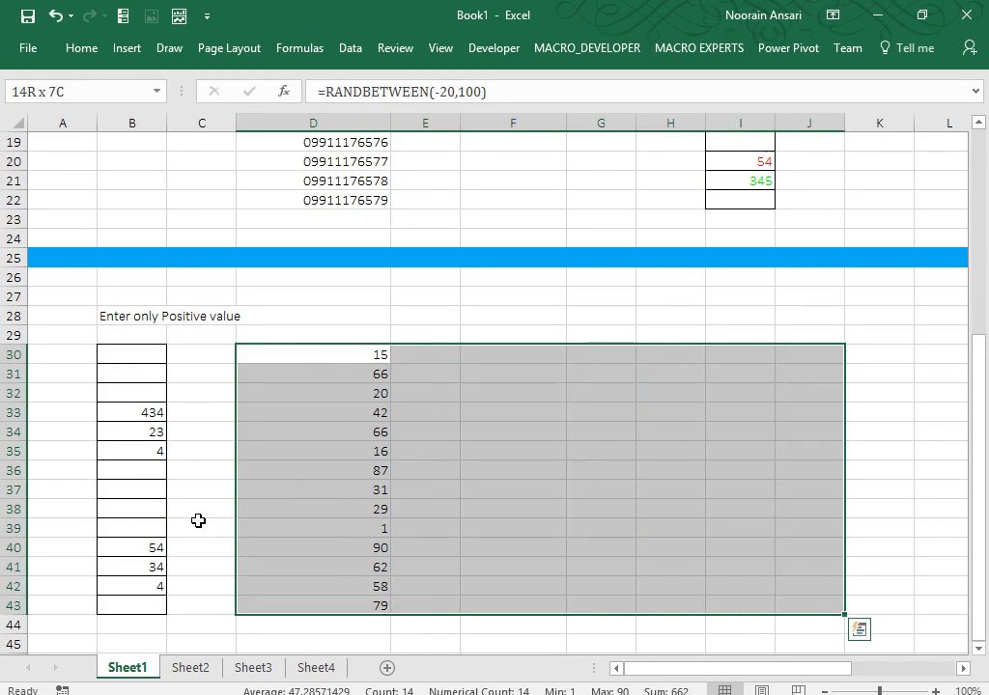
key("ctrl+r")
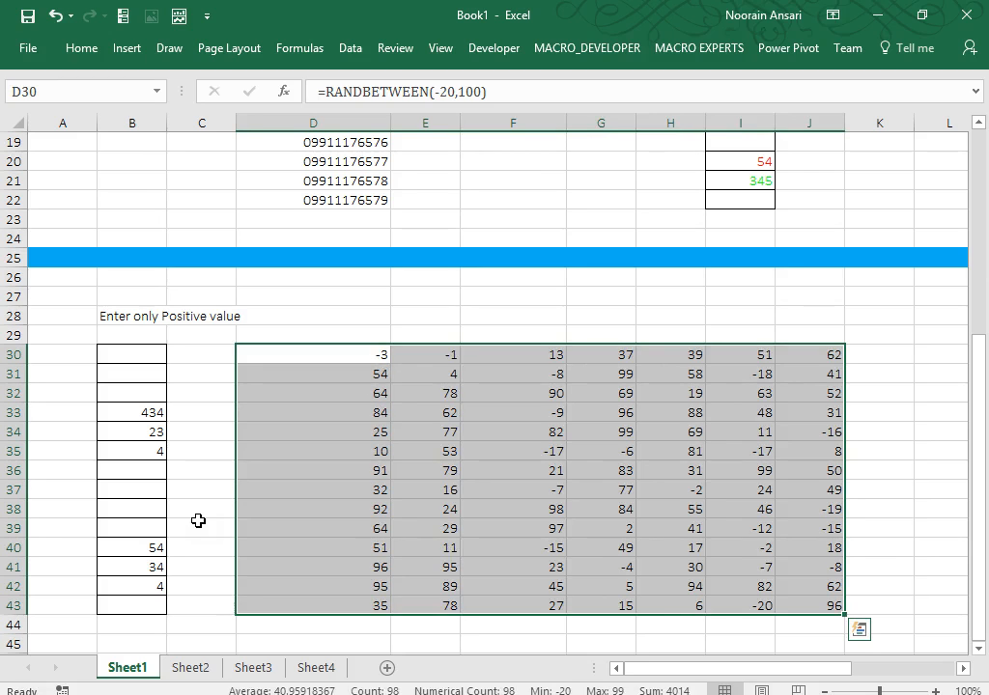
key("Up")
key("Down")
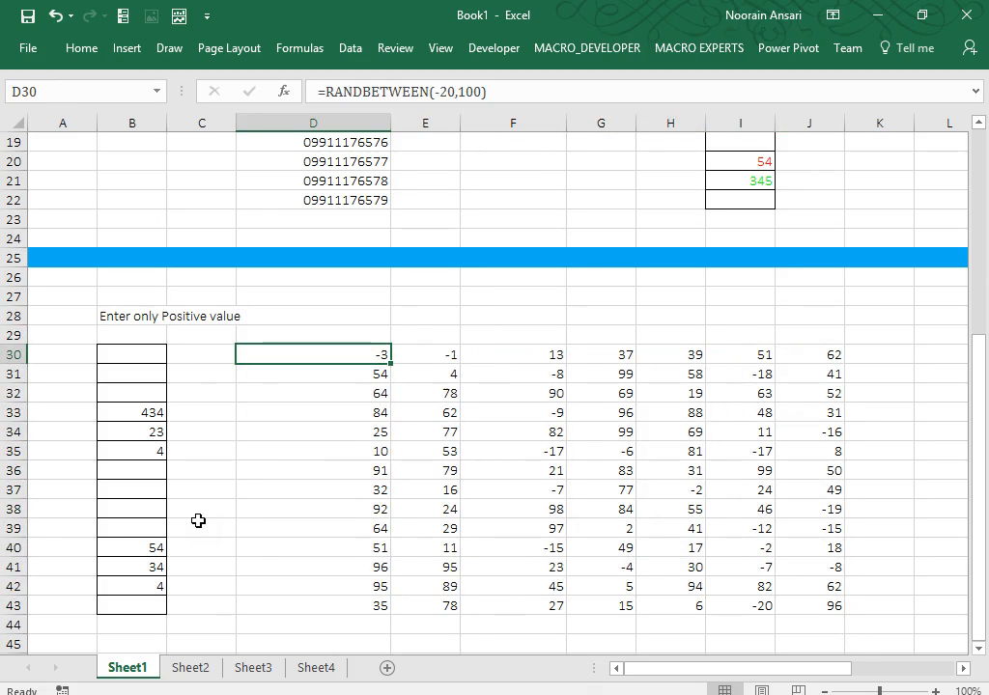
key("F2")
key("Return")
key("Up")
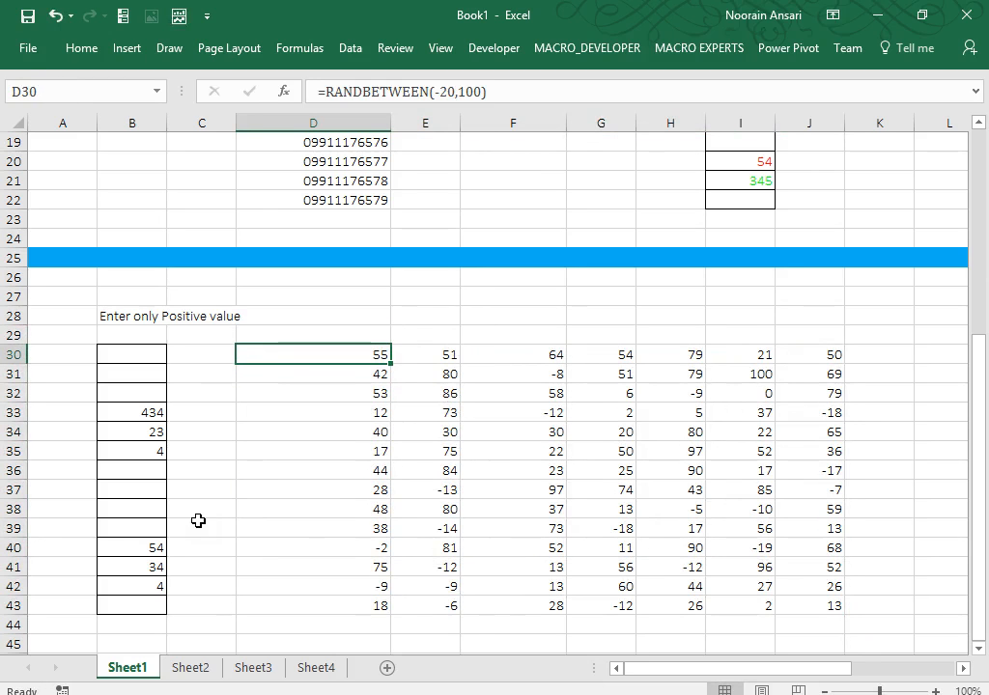
Copy D30:J43 and paste it back as plain values to fix the numbers.
key("Return")
key("Up")
key("ctrl+shift+Right")
key("ctrl+shift+Down")
key("ctrl+c")
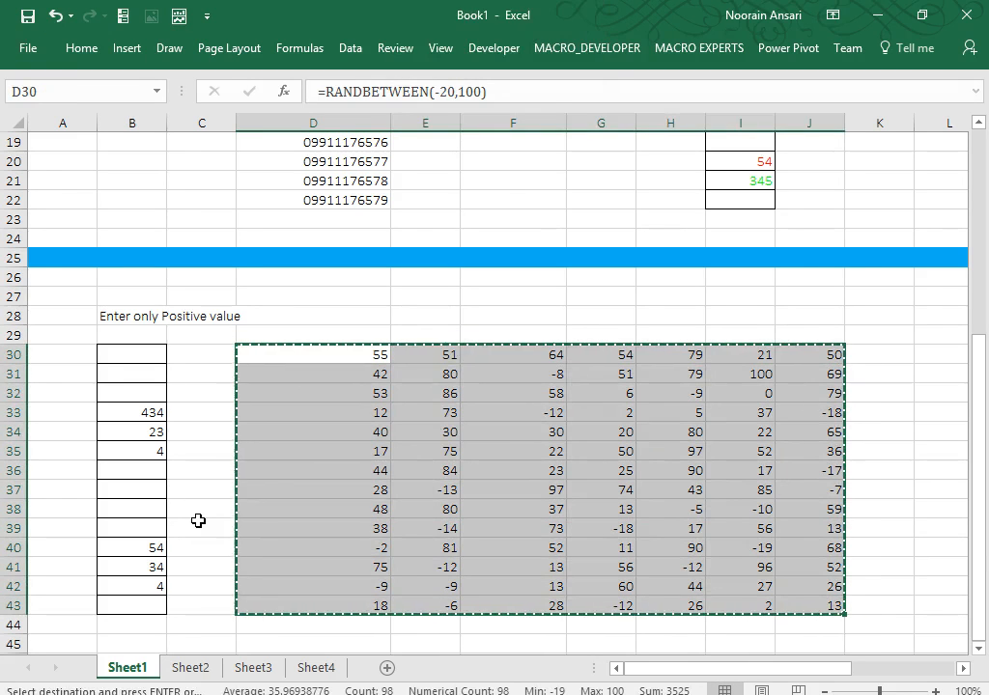
key("ctrl+alt+v")
key("v")
key("Return")
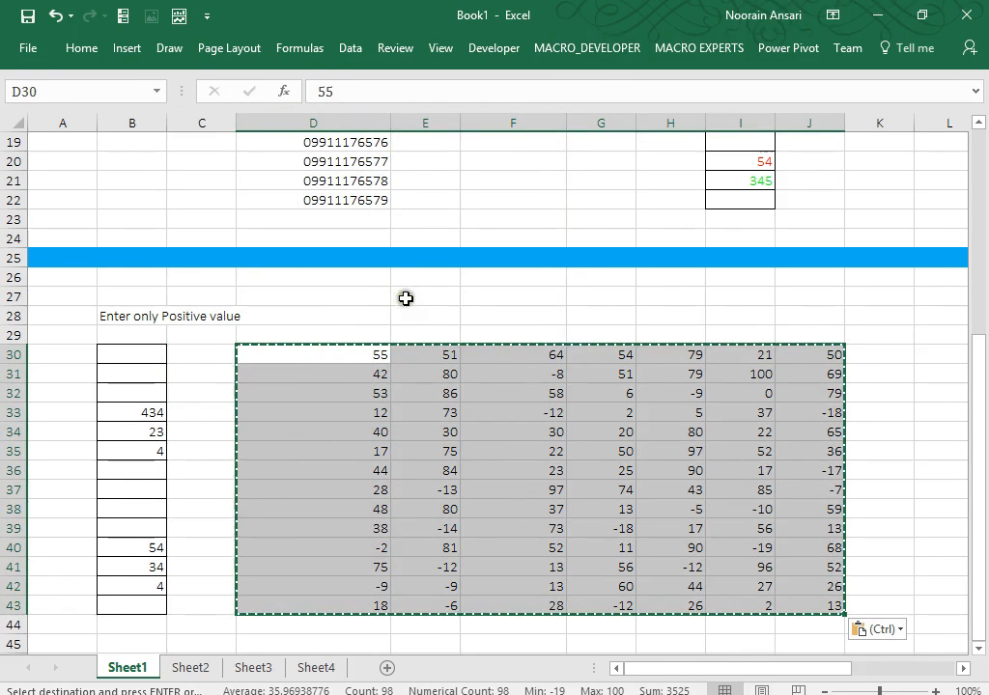
Merge and centre cells E27:H27.
left_click_drag(404, 299, 691, 297)
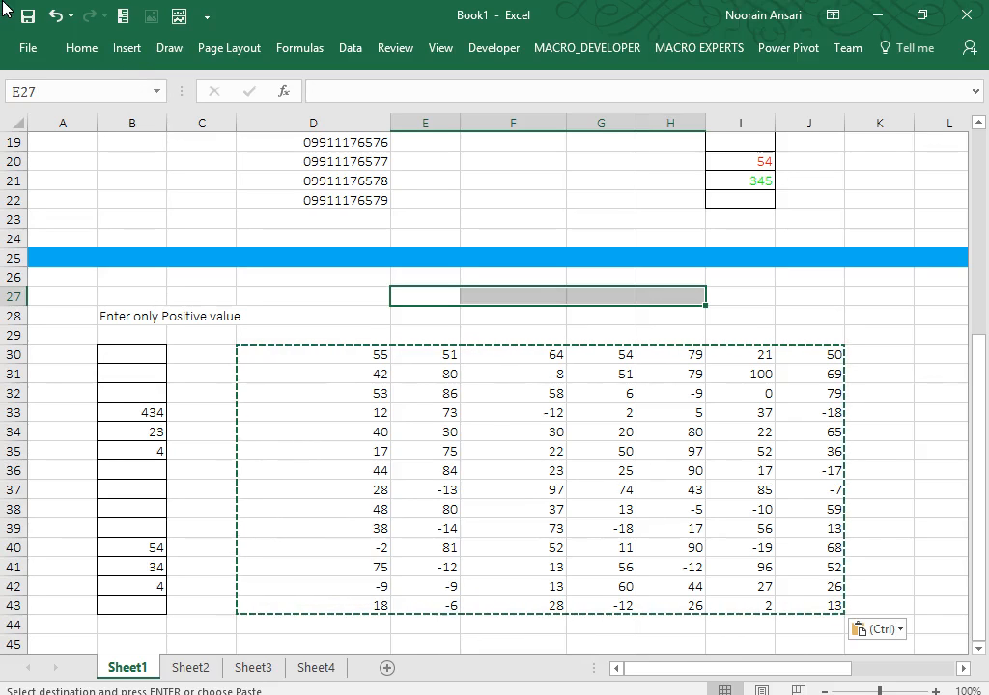
left_click(75, 49)
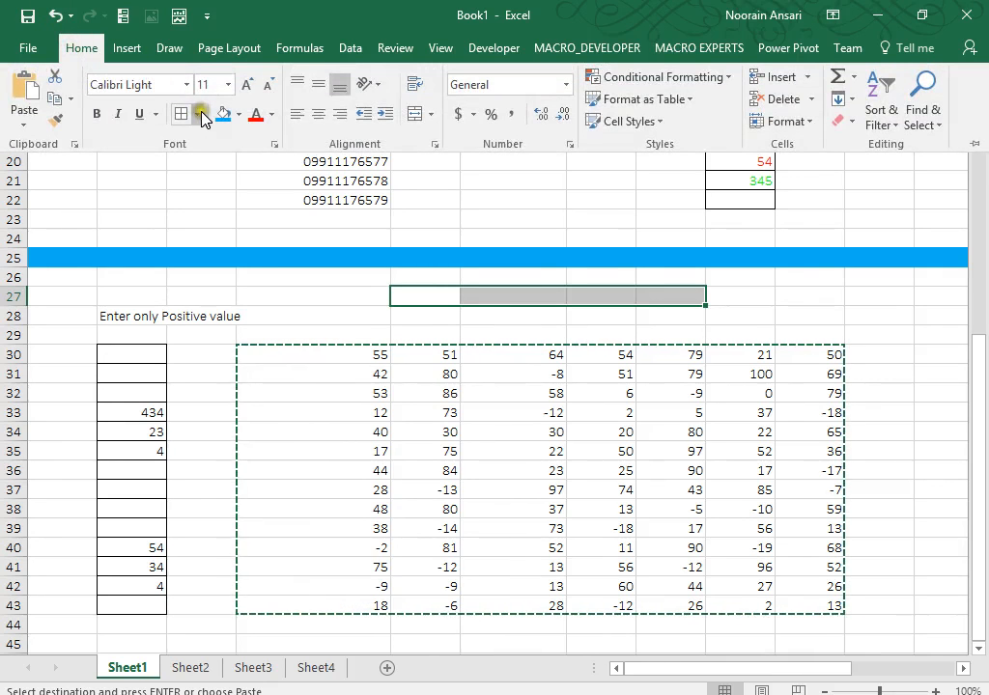
left_click(413, 116)
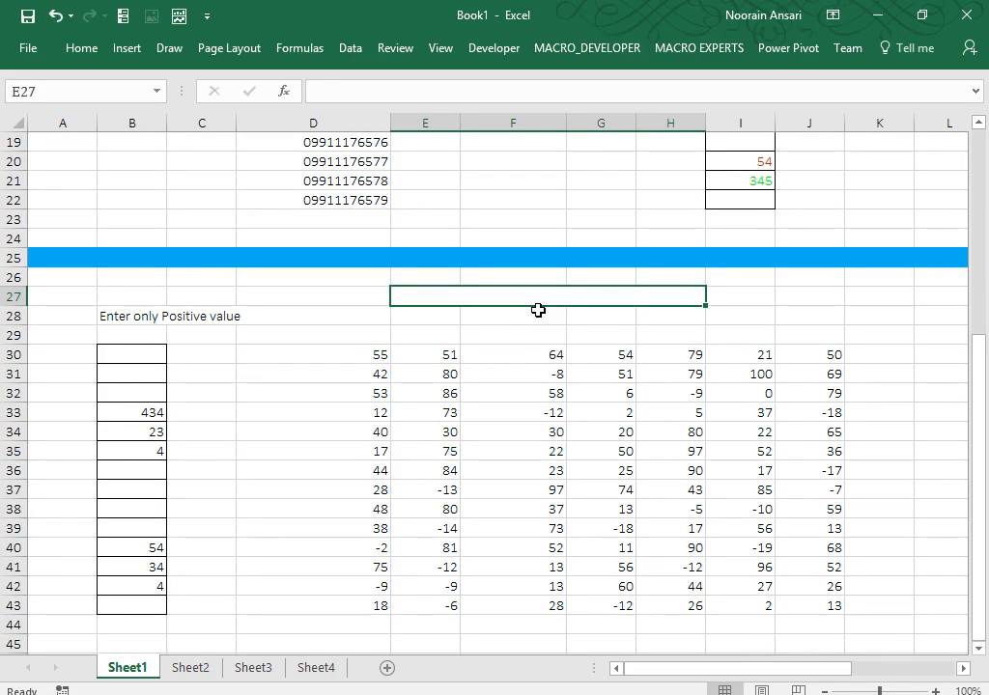
Type the note 'negative value should be in brack with red color' into the merged cell.
type("net")
key("BackSpace")
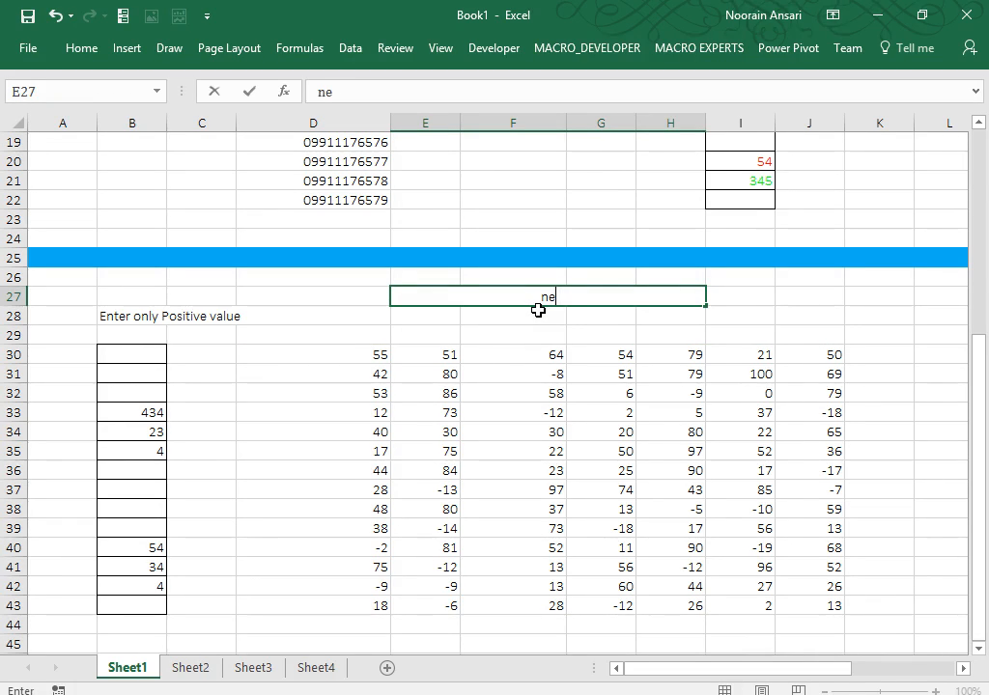
type("gatv")
key("BackSpace")
key("BackSpace")
type("tive")
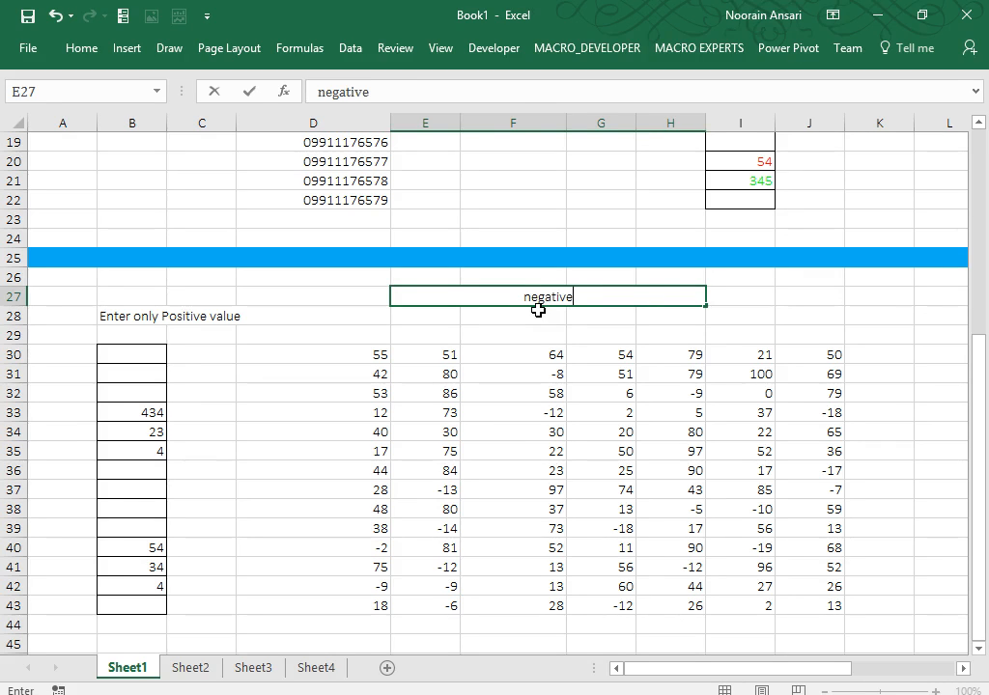
type(" value should be in")
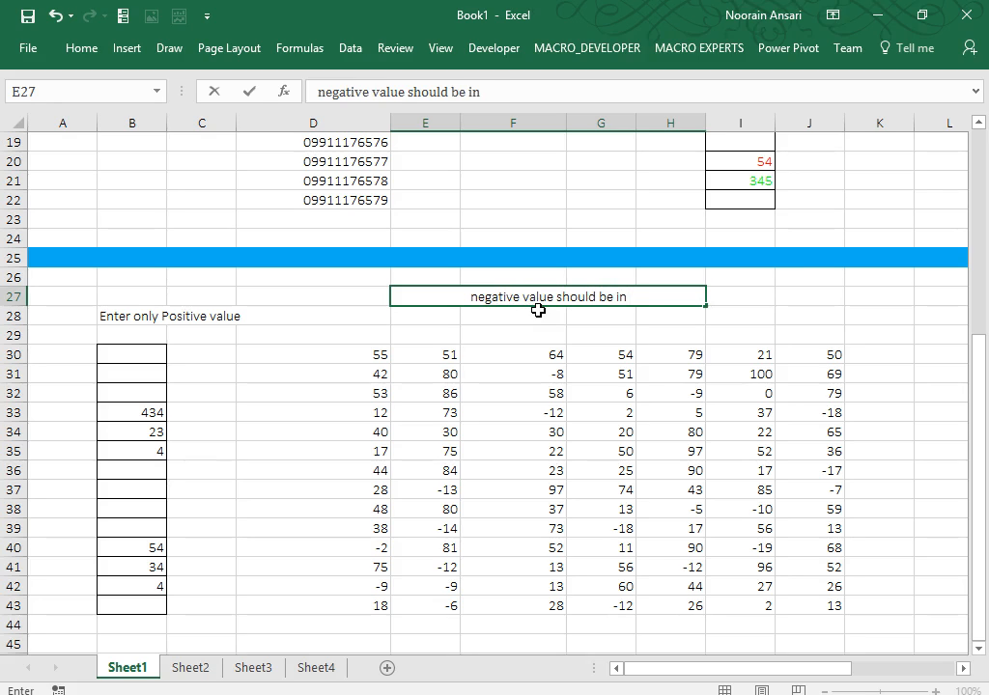
type("bra")
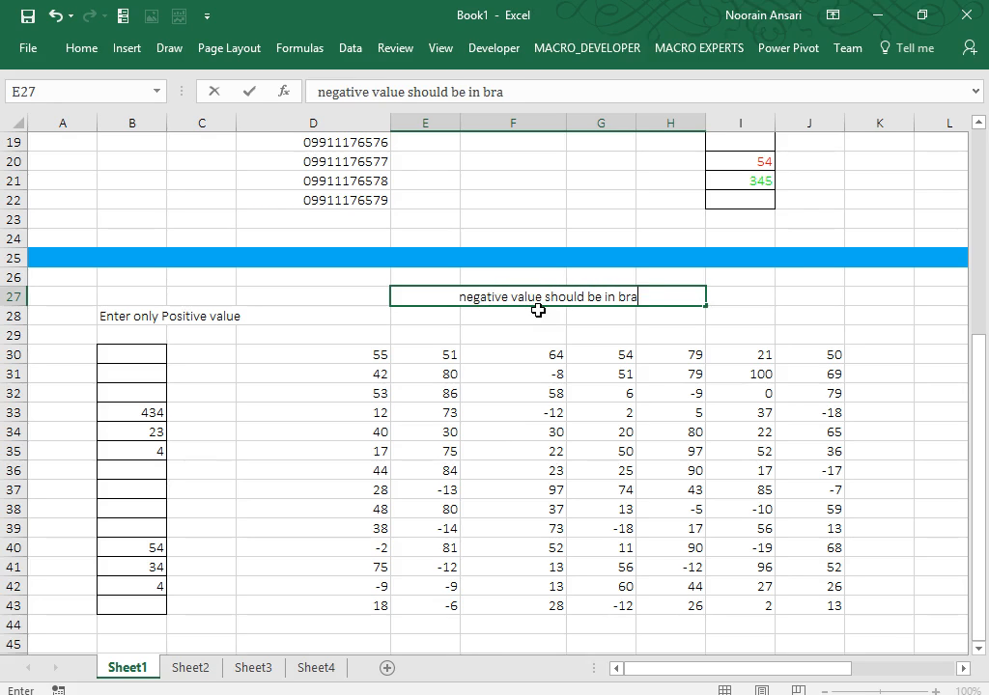
type("ck with r")
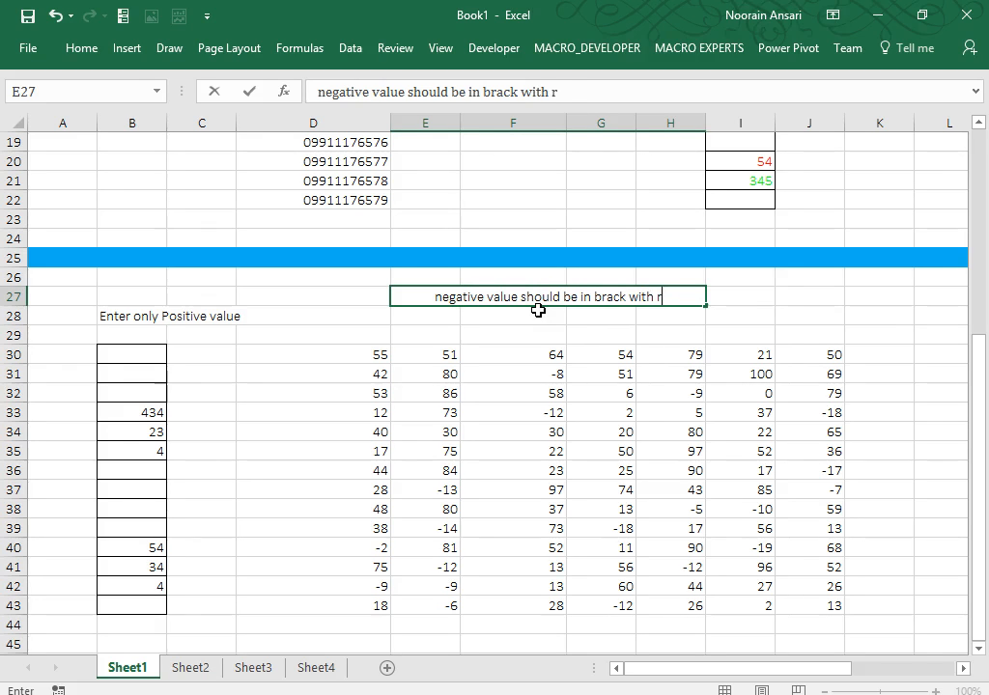
type("ed color")
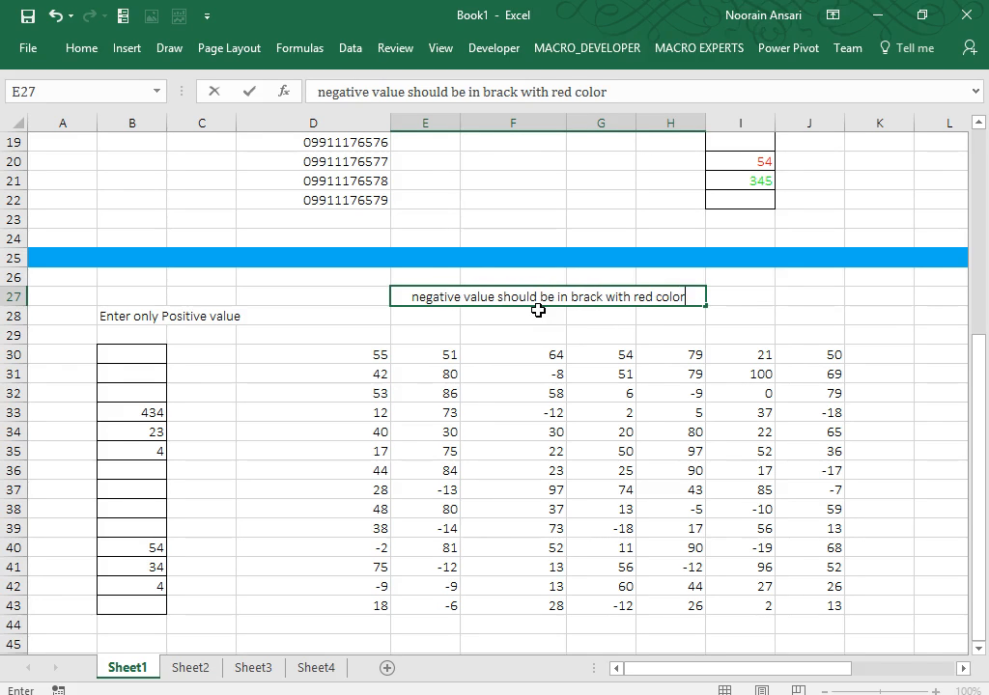
key("Return")
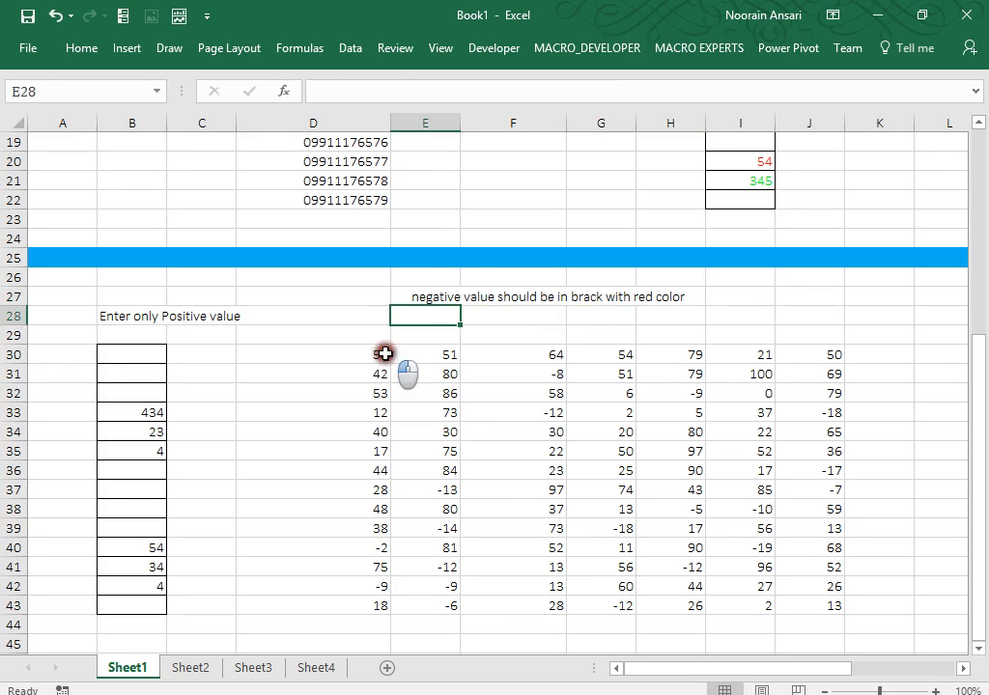
Apply the custom format [>0]#;[Red](-#) to D30:J43 so negatives appear red in parentheses.
left_click_drag(384, 352, 821, 603)
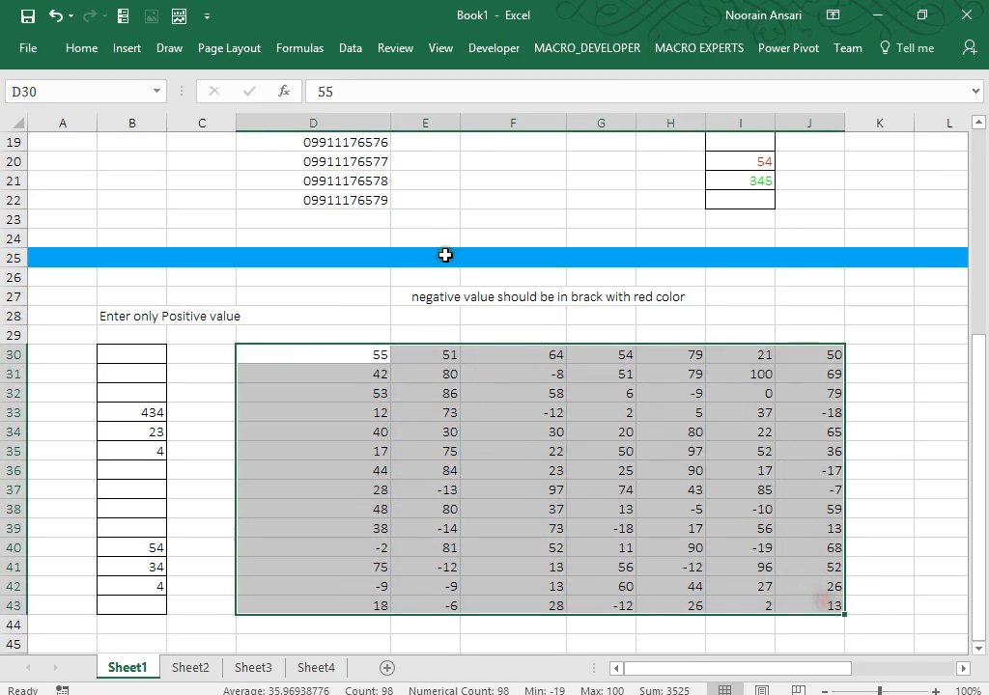
left_click(77, 50)
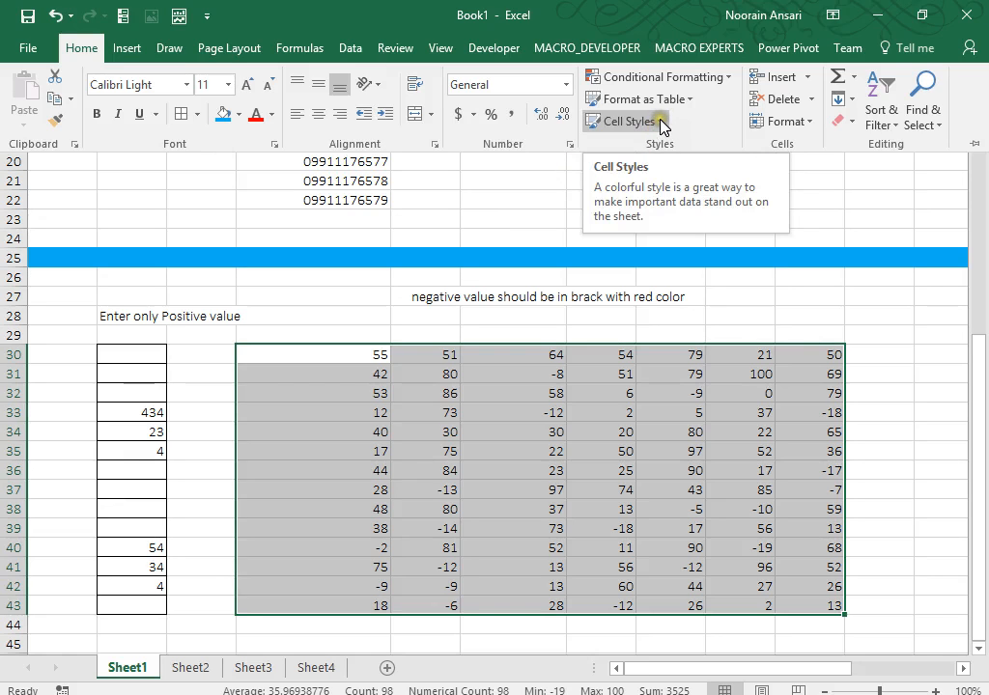
left_click(726, 78)
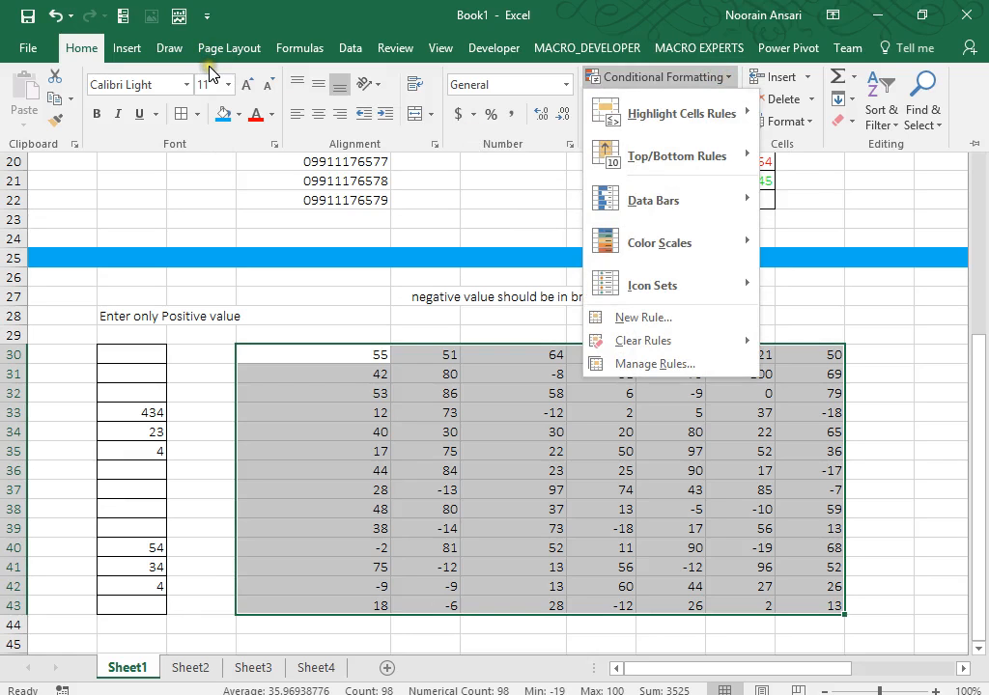
key("ctrl+F1")
key("ctrl+1")
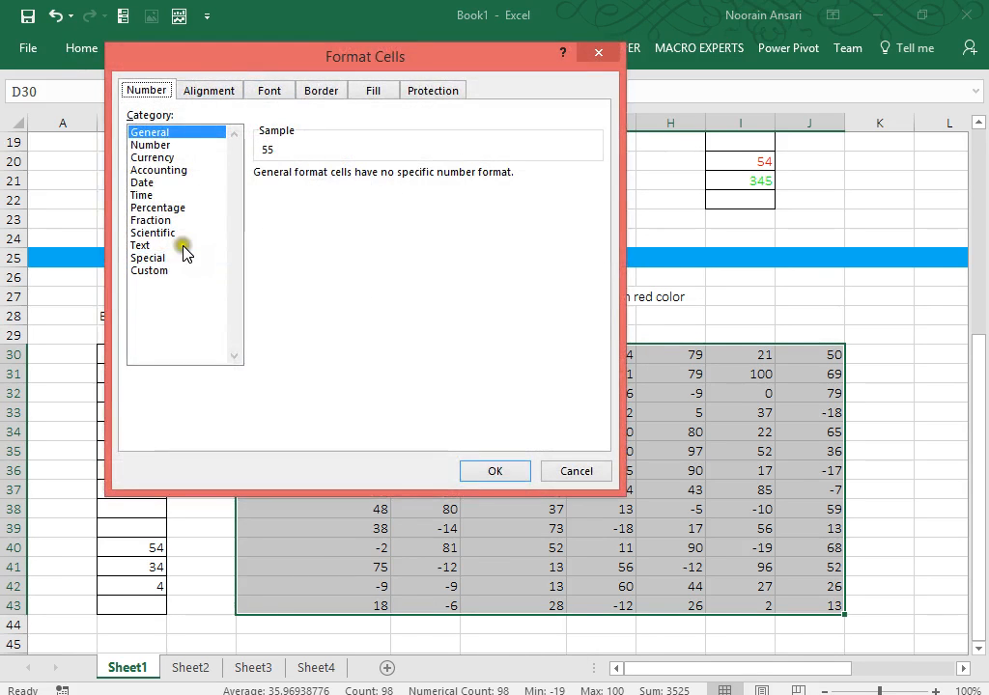
left_click(146, 269)
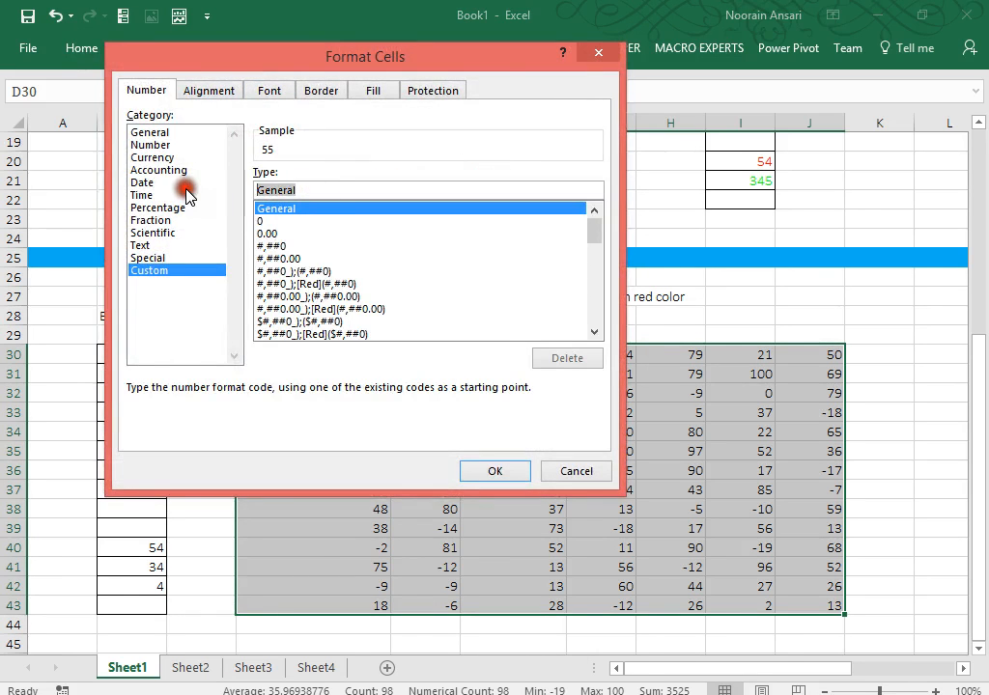
key("BackSpace")
type("[>0")
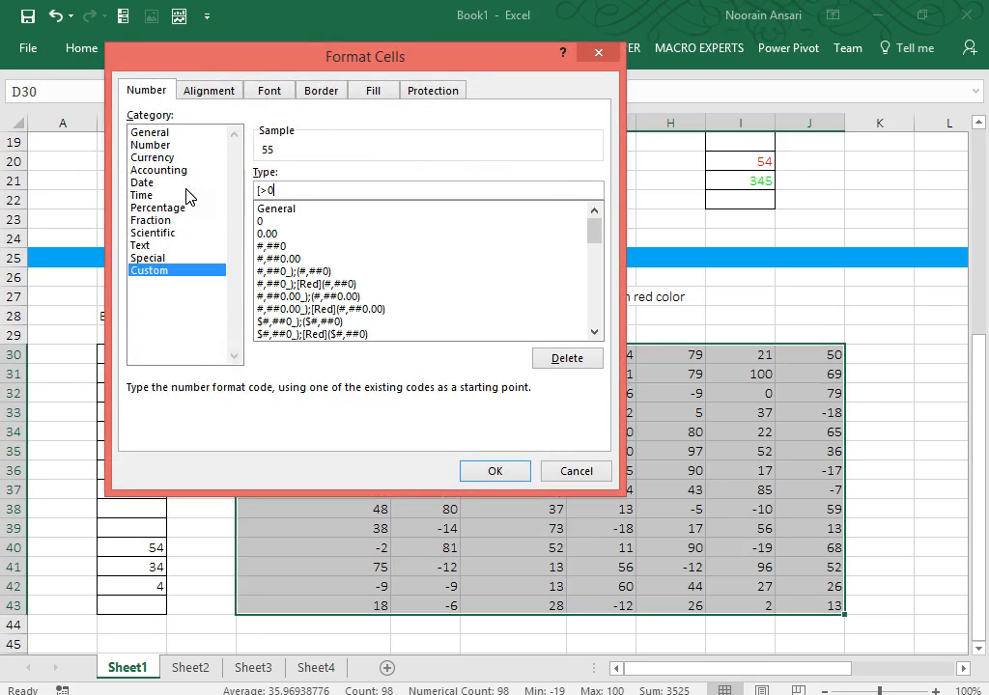
type("]#;[Red](-#)")
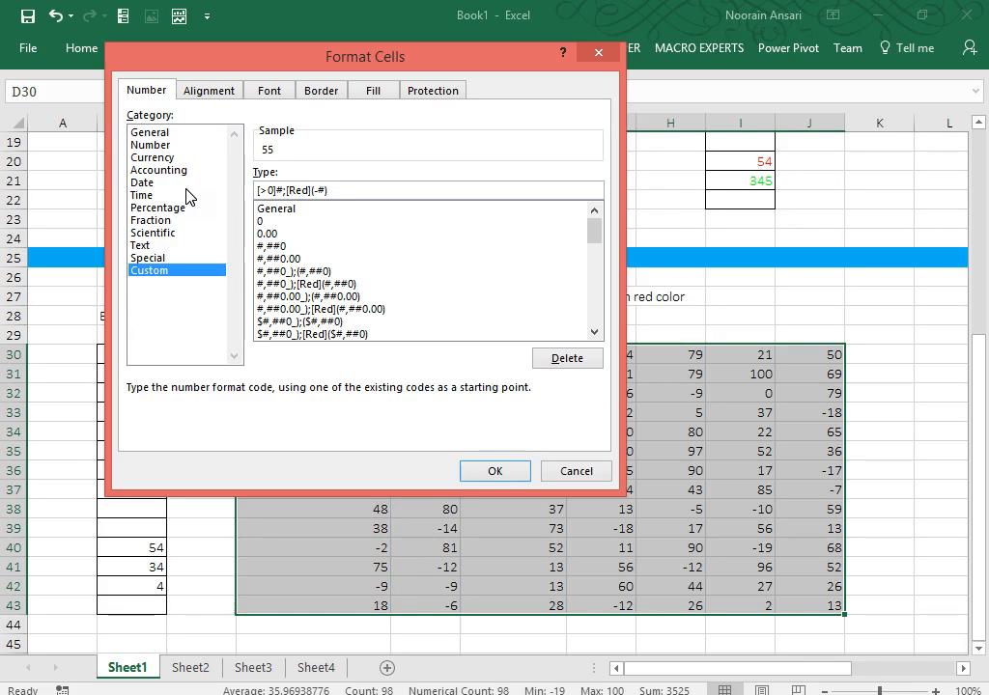
left_click(476, 473)
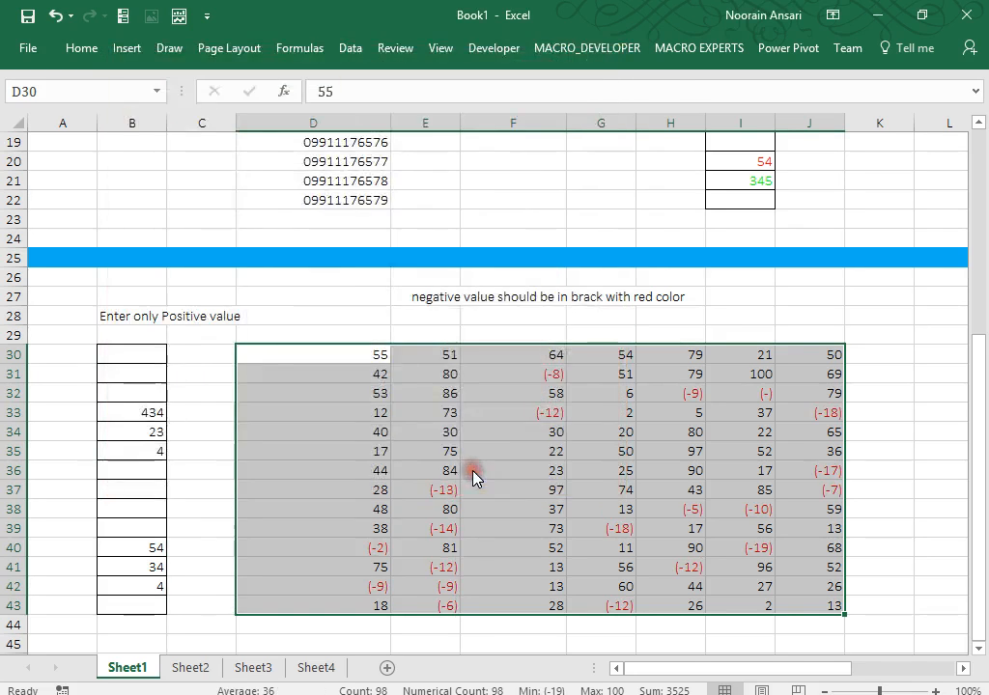
left_click(881, 505)
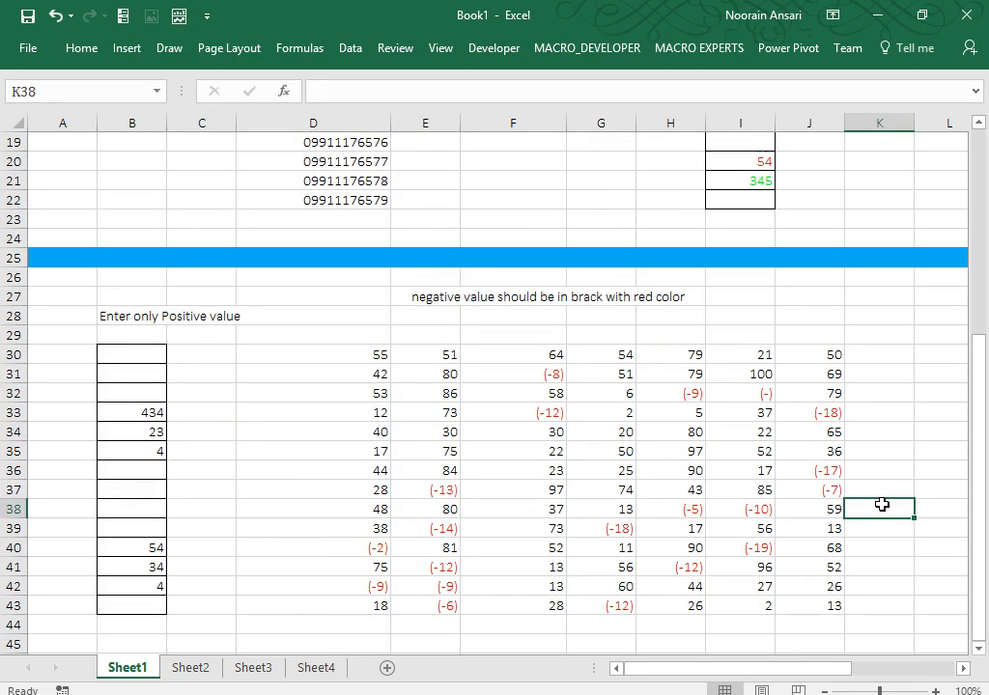
Type the heading 'Always in 10 Digit' into cell M28.
key("Up")
key("Up")
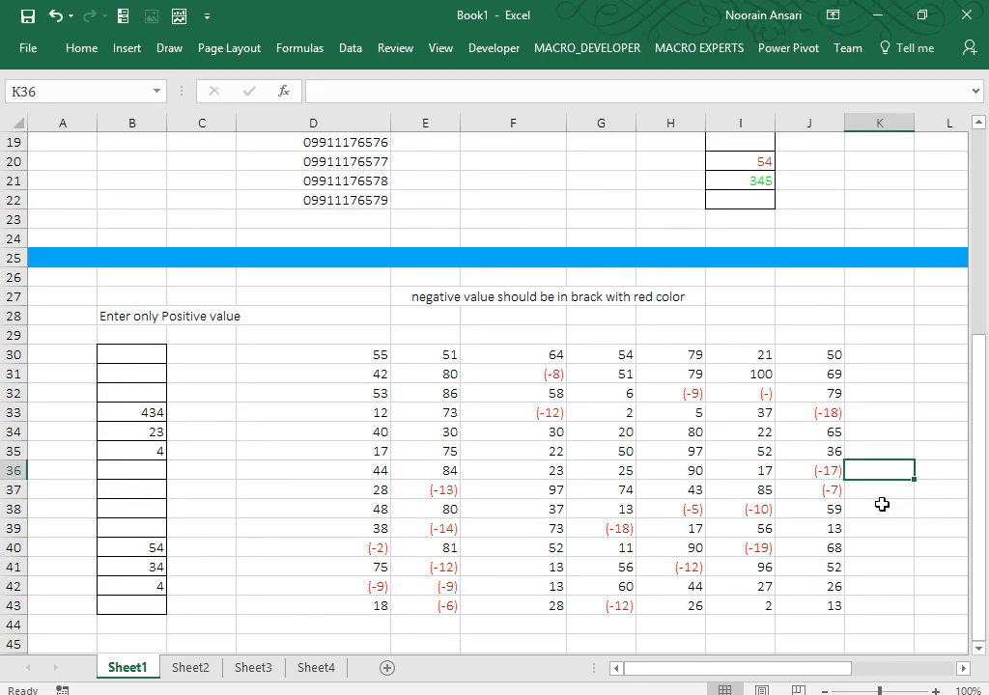
key("Up")
key("Up")
key("Up")
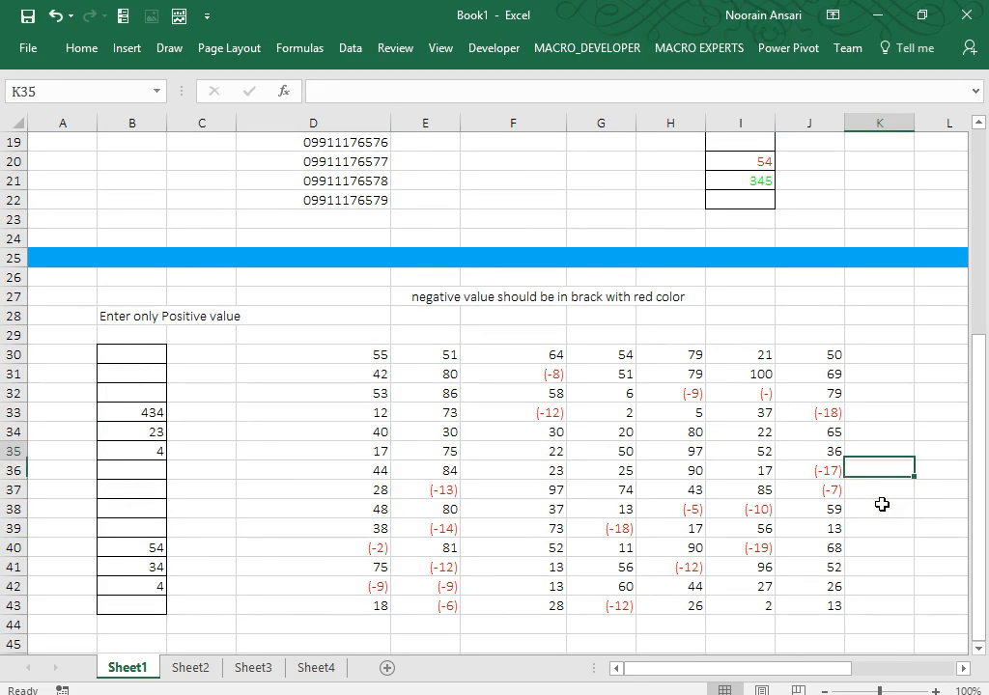
key("Right")
key("Right")
key("Right")
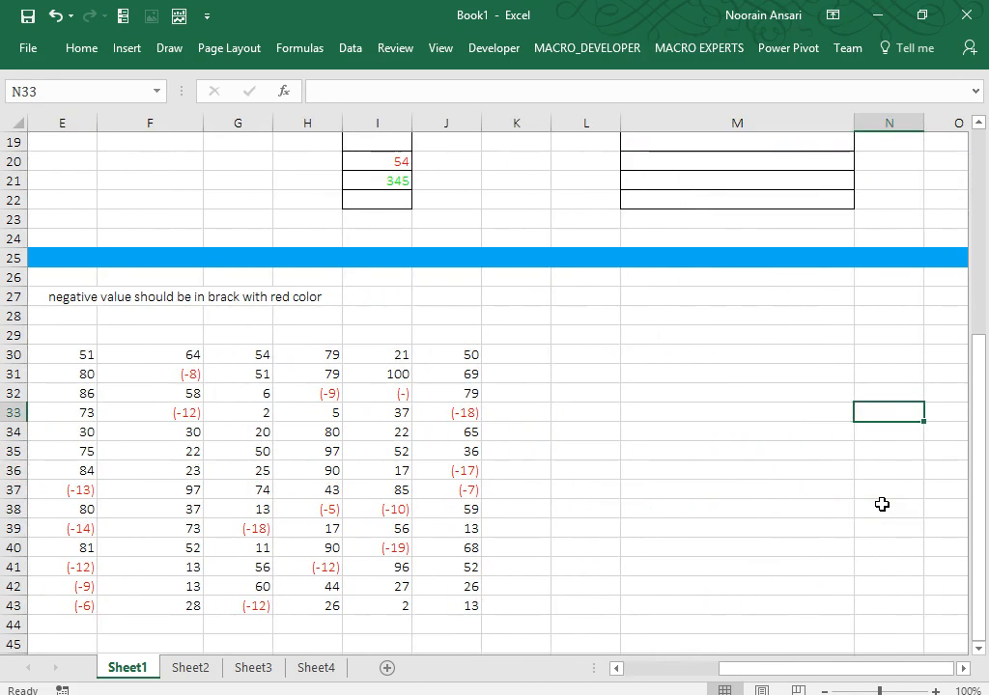
key("Left")
key("Up")
key("Up")
key("Up")
key("Up")
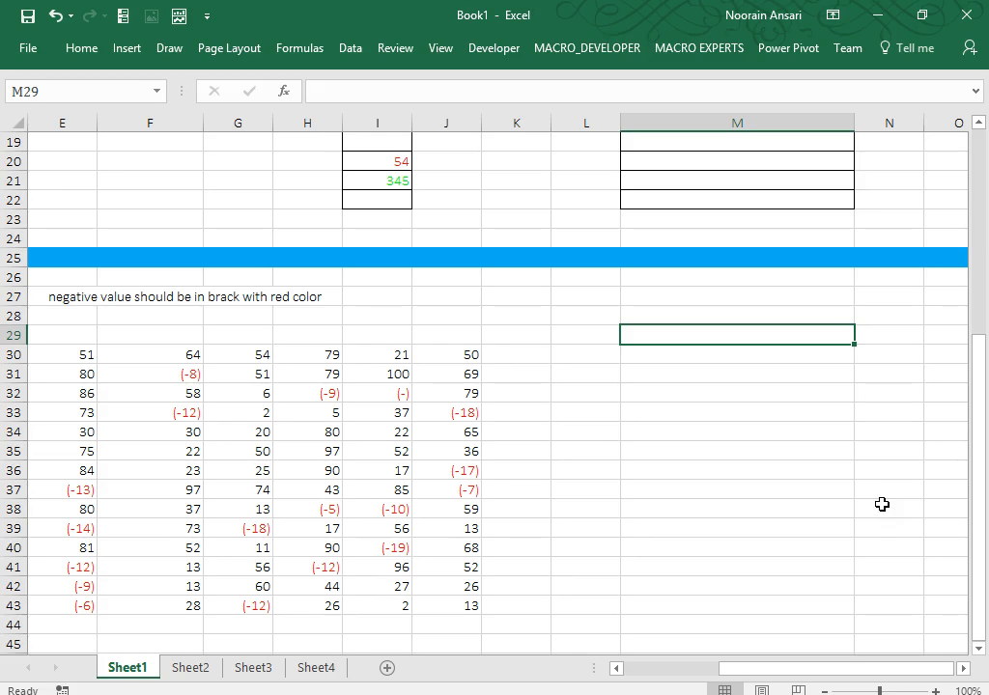
key("Up")
type("Alwys")
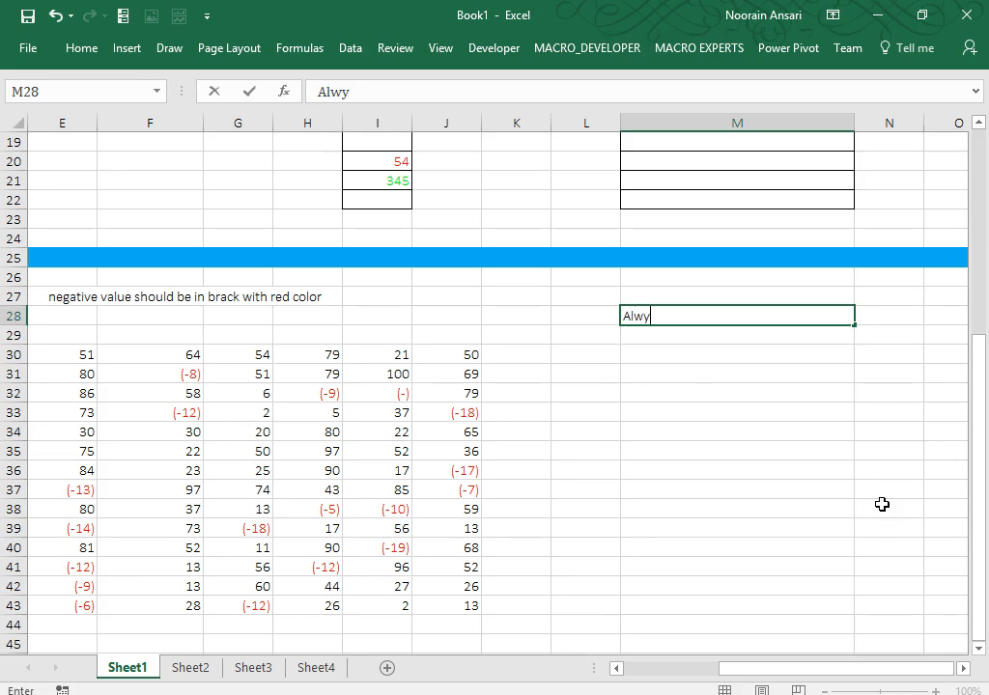
key("BackSpace")
key("BackSpace")
type("ays in 10 ")
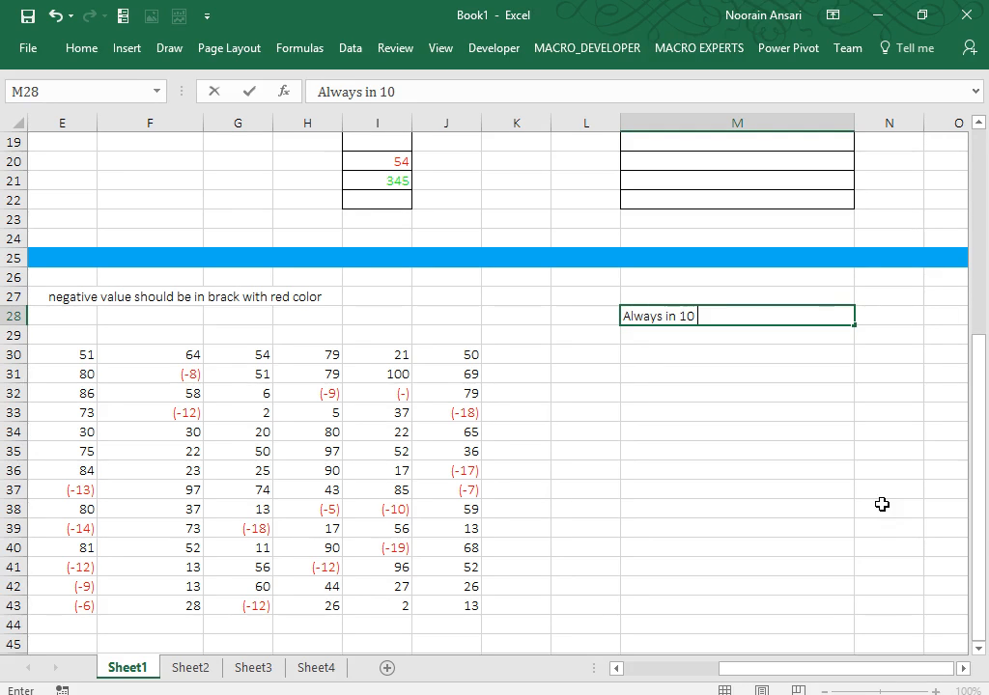
type("Digit")
key("ctrl+Return")
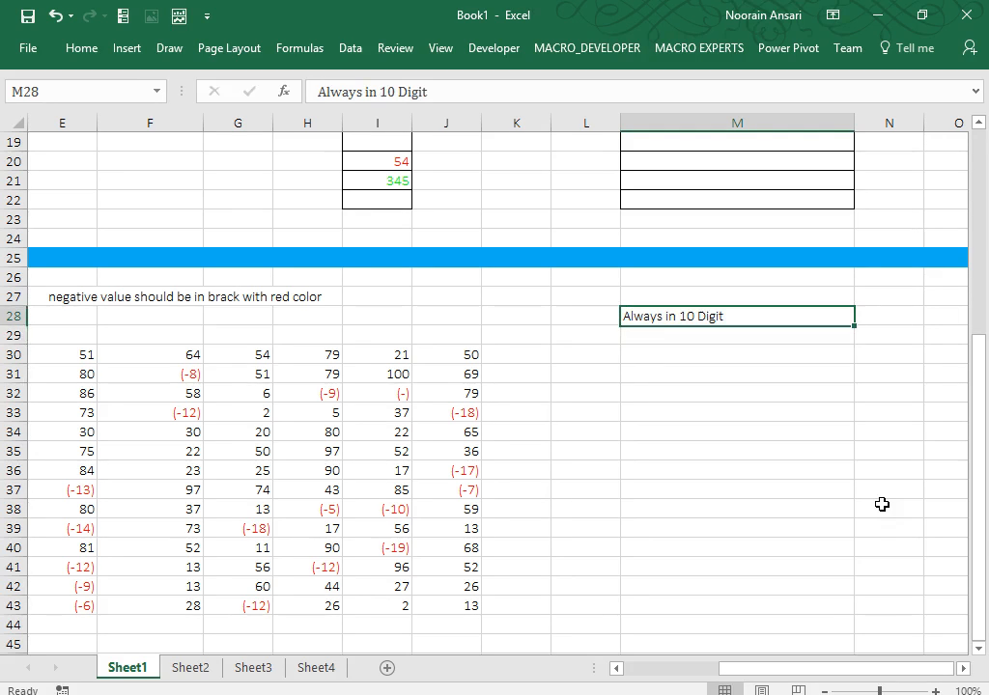
Make the M28 heading bold with a blue fill.
key("ctrl+b")
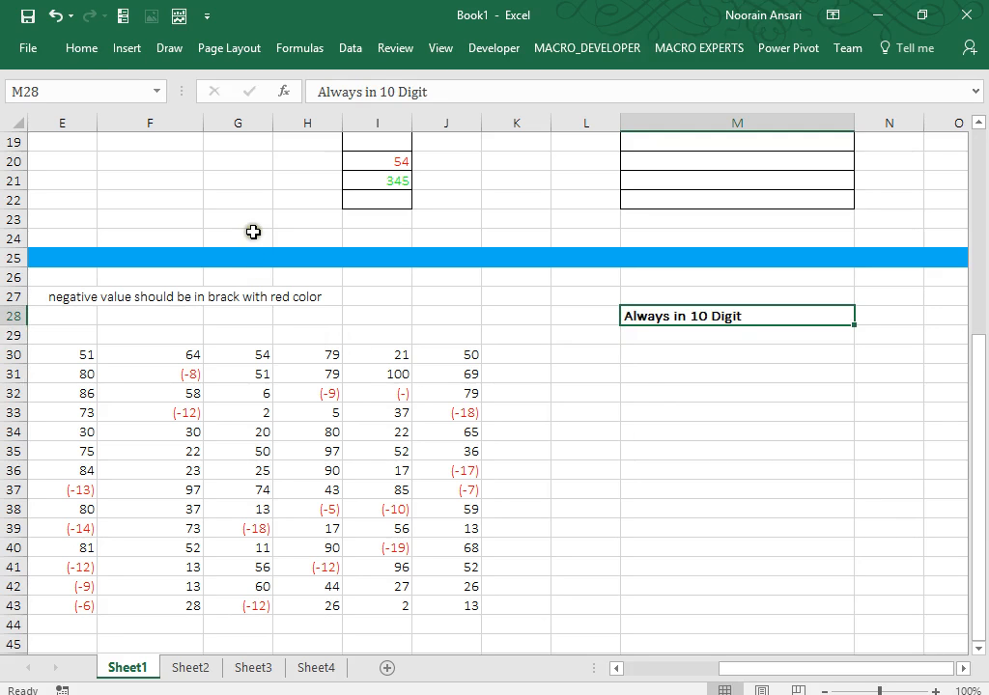
left_click(90, 48)
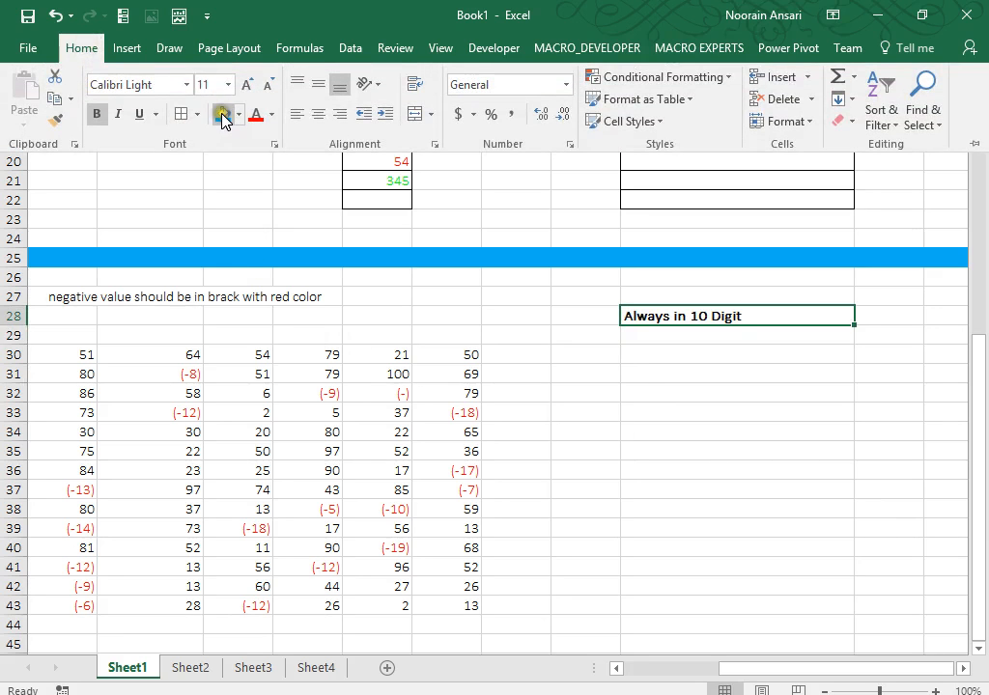
left_click(223, 114)
left_click(629, 354)
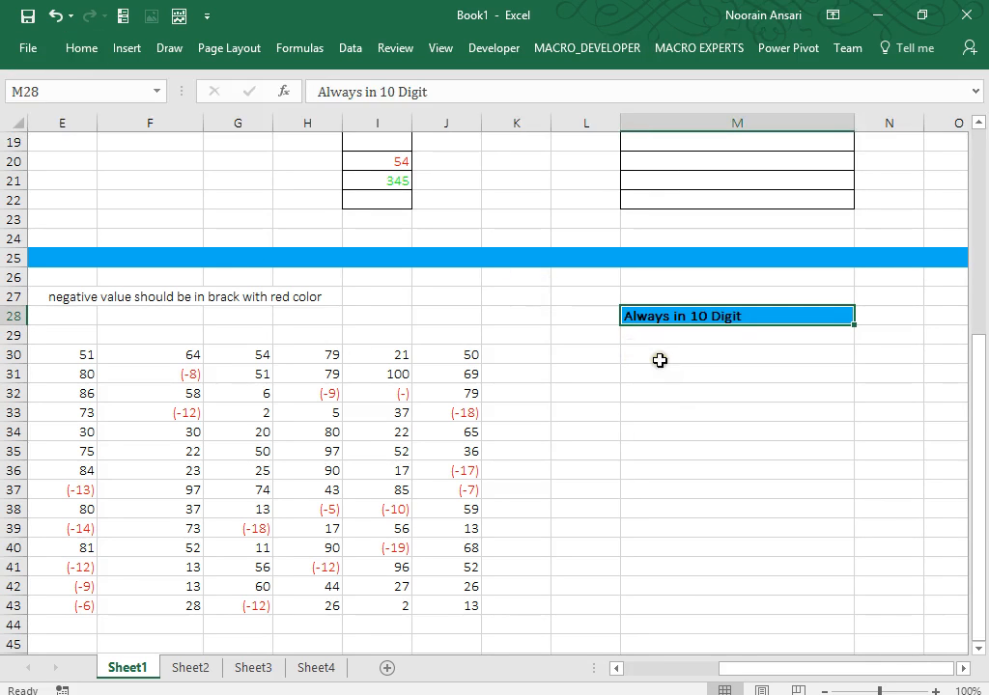
left_click_drag(658, 357, 660, 360)
key("shift+Down")
key("shift+Down")
key("shift+Down")
key("shift+Down")
key("shift+Down")
key("shift+Down")
key("shift+Down")
key("shift+Down")
key("shift+Down")
key("shift+Down")
key("shift+Down")
key("shift+Down")
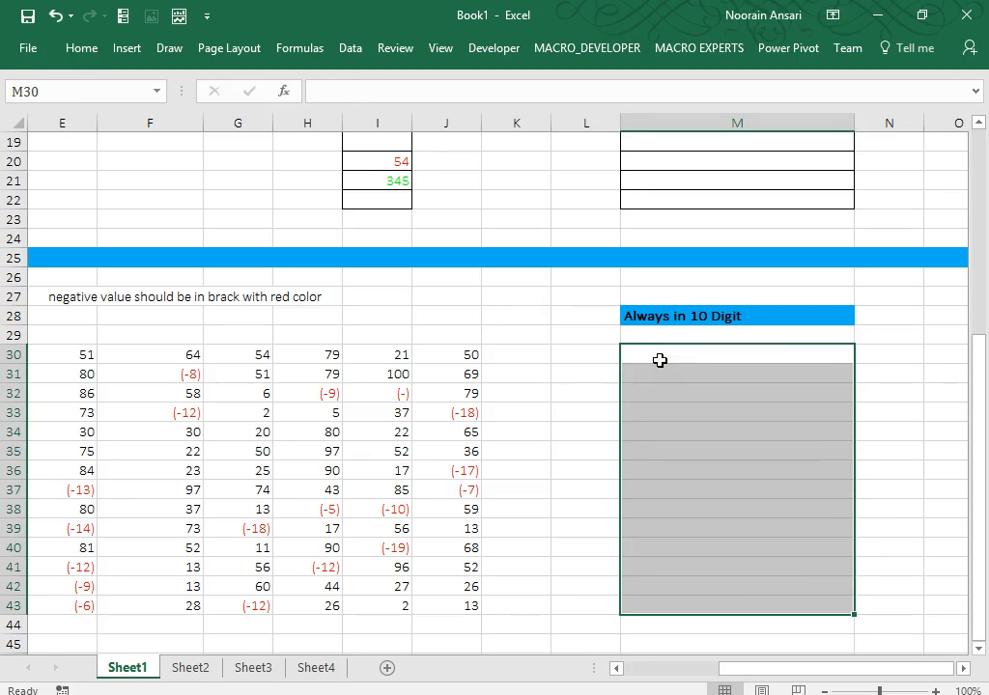
type("=")
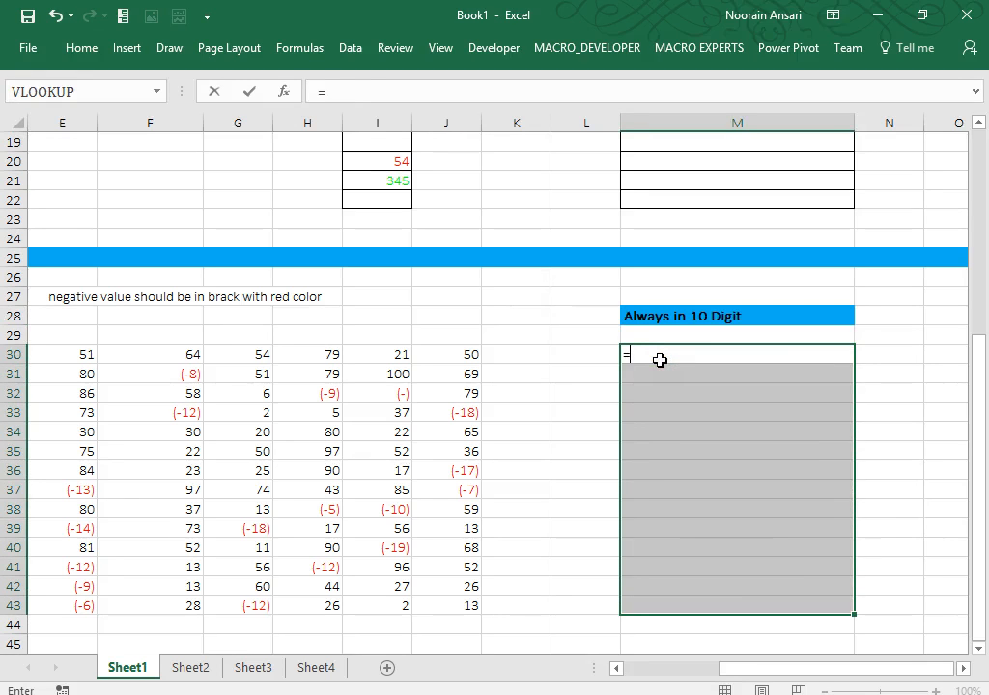
key("Escape")
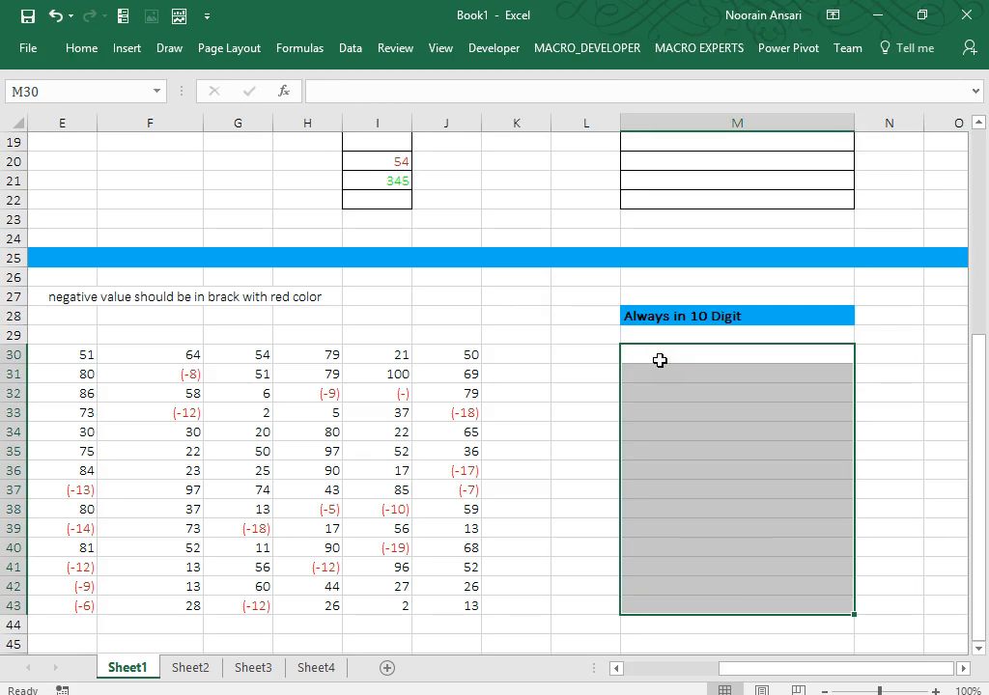
key("ctrl+1")
left_click(156, 273)
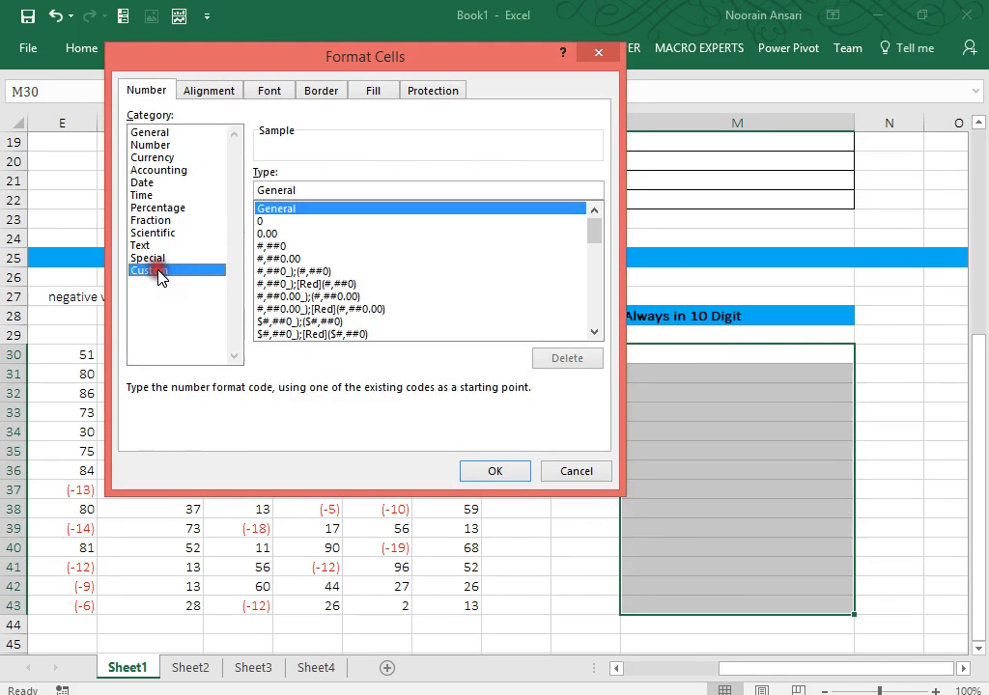
left_click_drag(309, 188, 177, 189)
type("1")
key("BackSpace")
type("00")
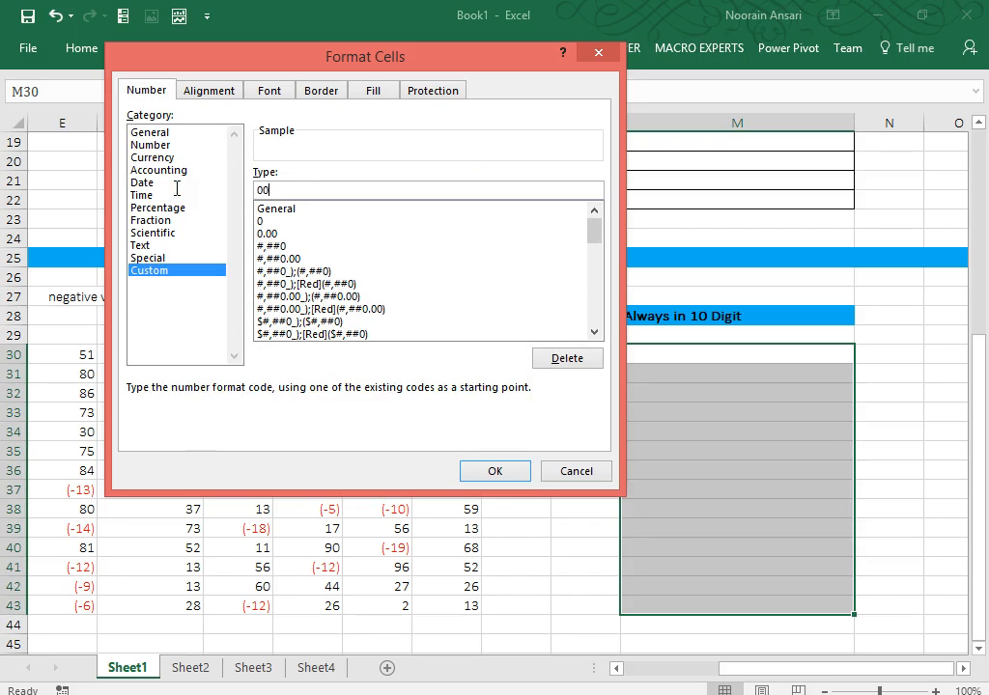
type("00000000")
key("Return")
key("Down")
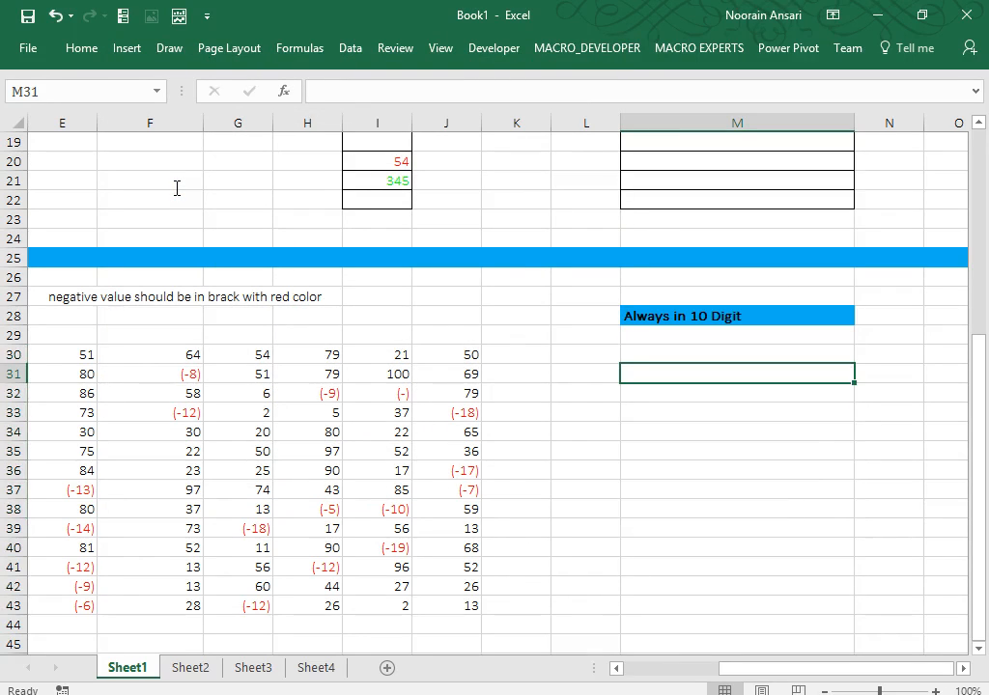
type("123")
key("Return")
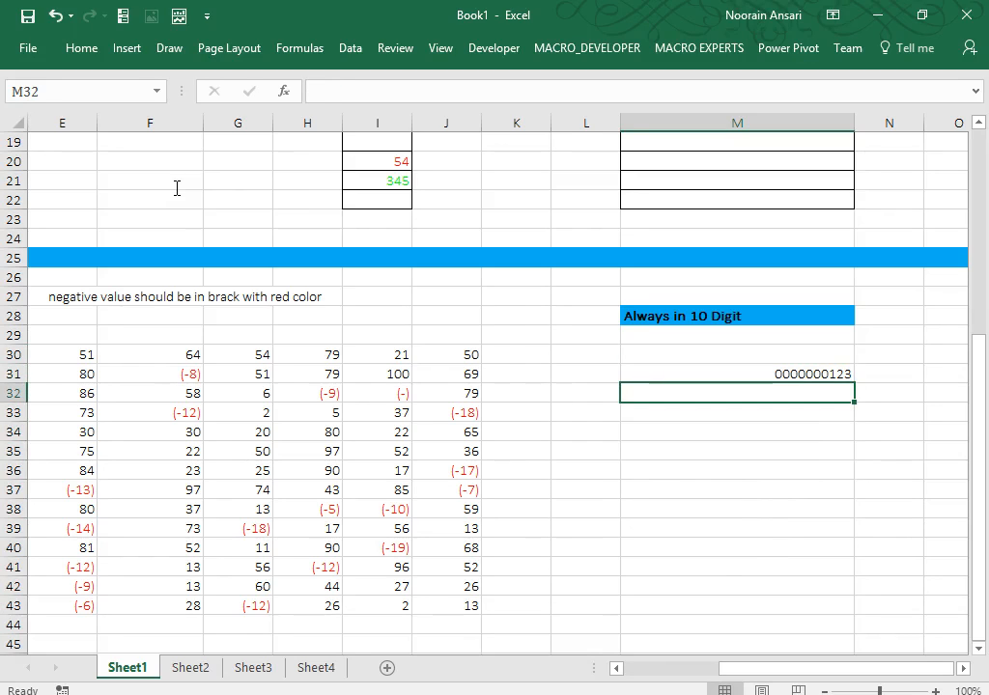
type("1234567")
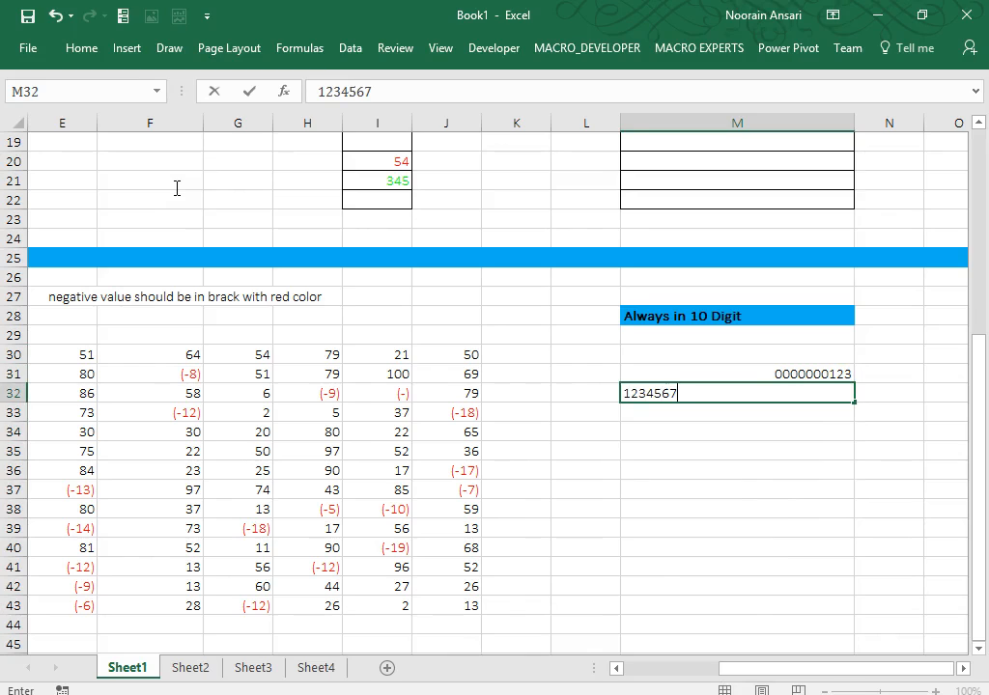
type("89")
key("Return")
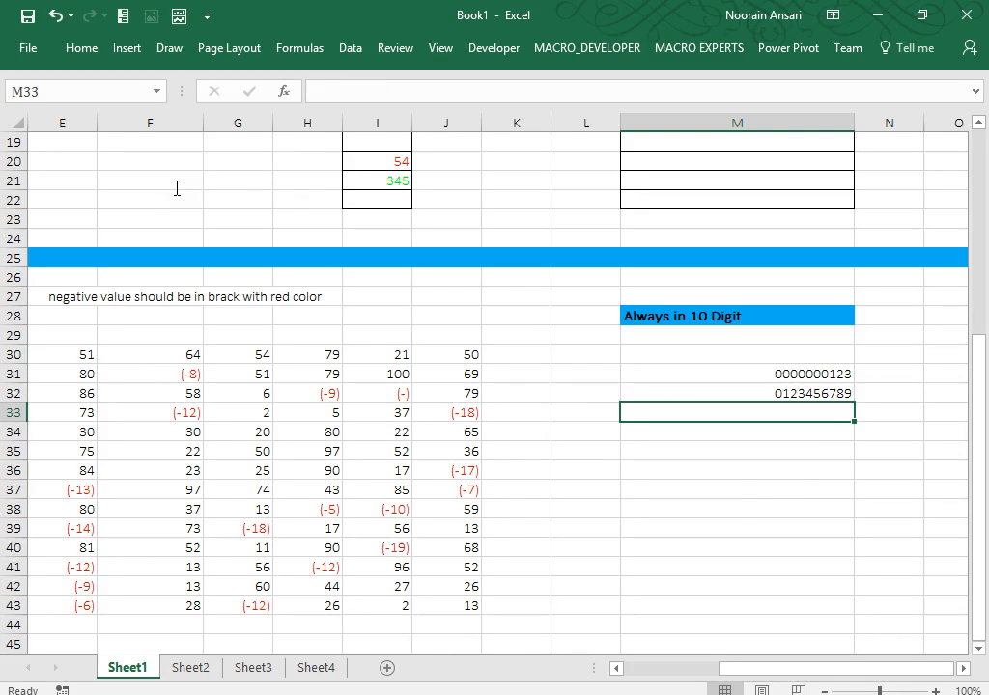
type("23456")
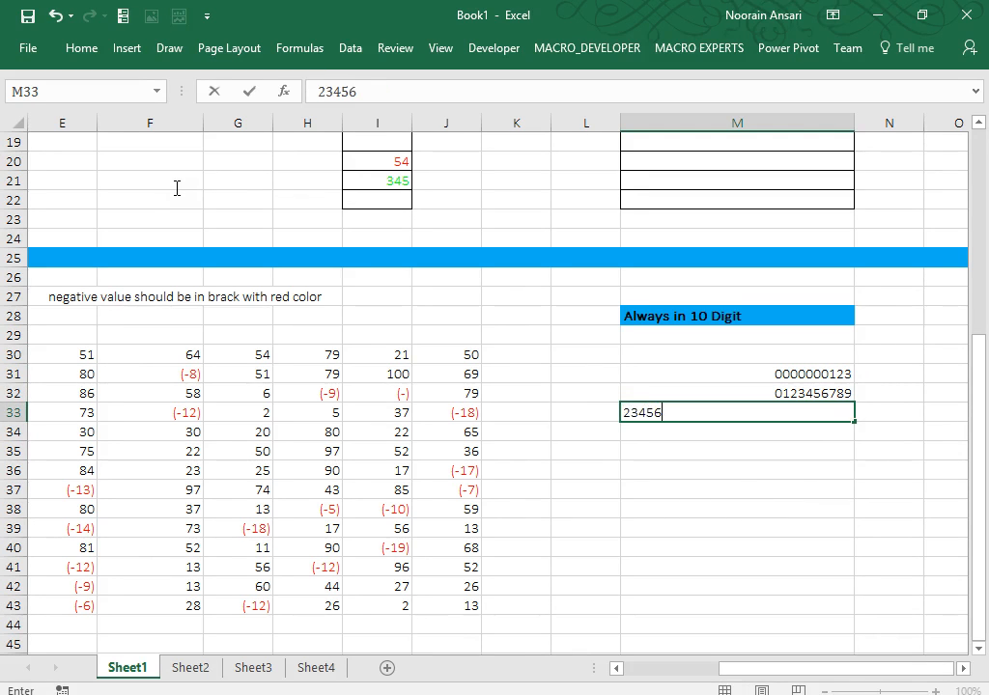
key("Return")
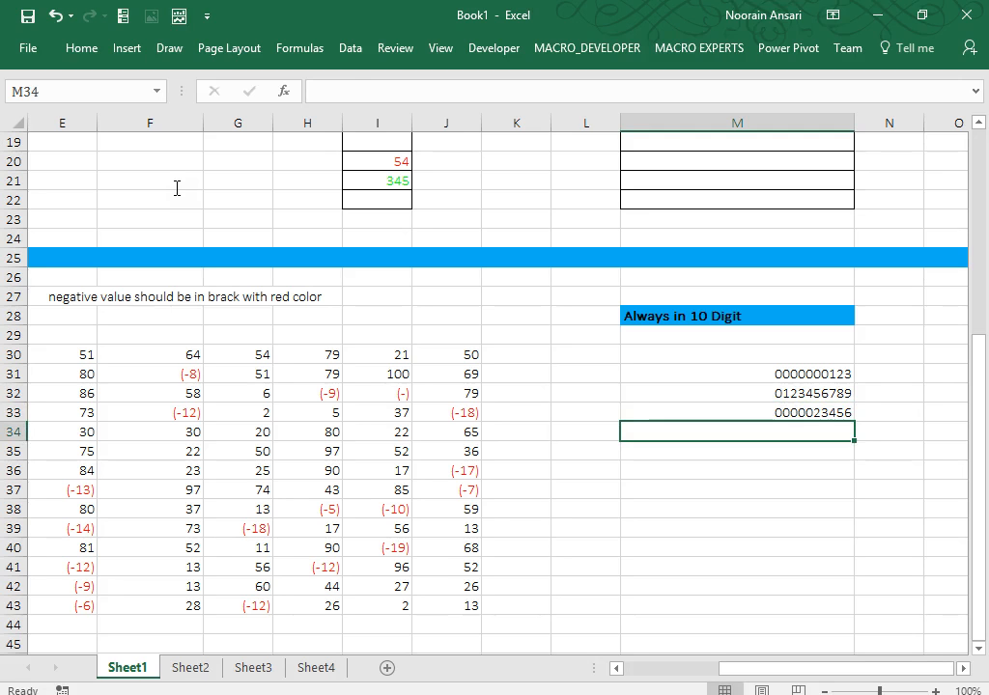
key("Up")
key("Up")
key("Up")
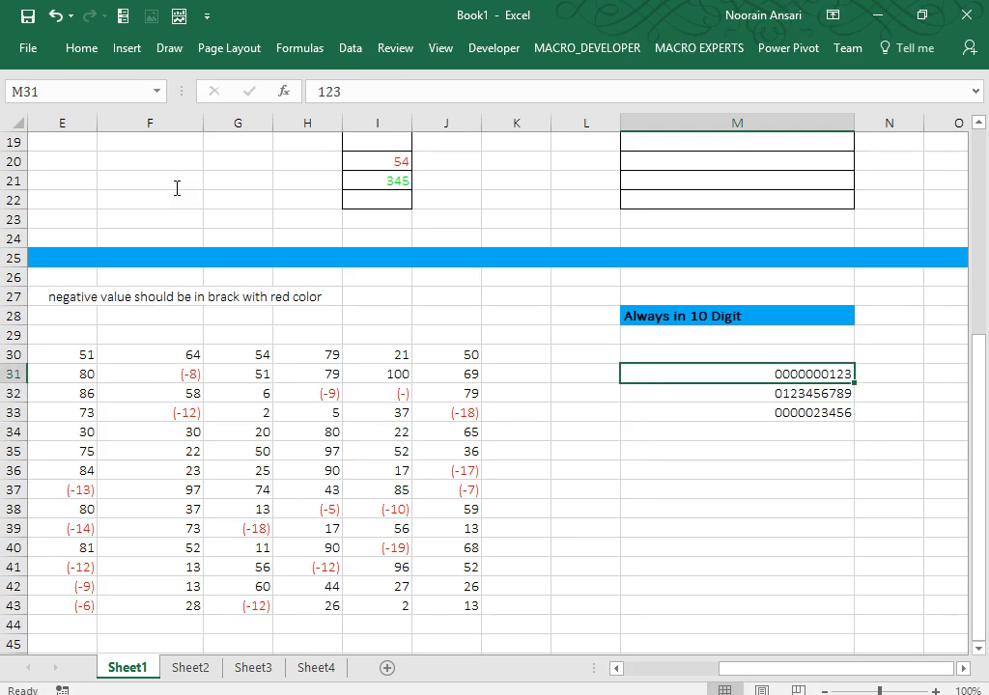
key("Right")
key("Right")
key("Right")
key("Right")
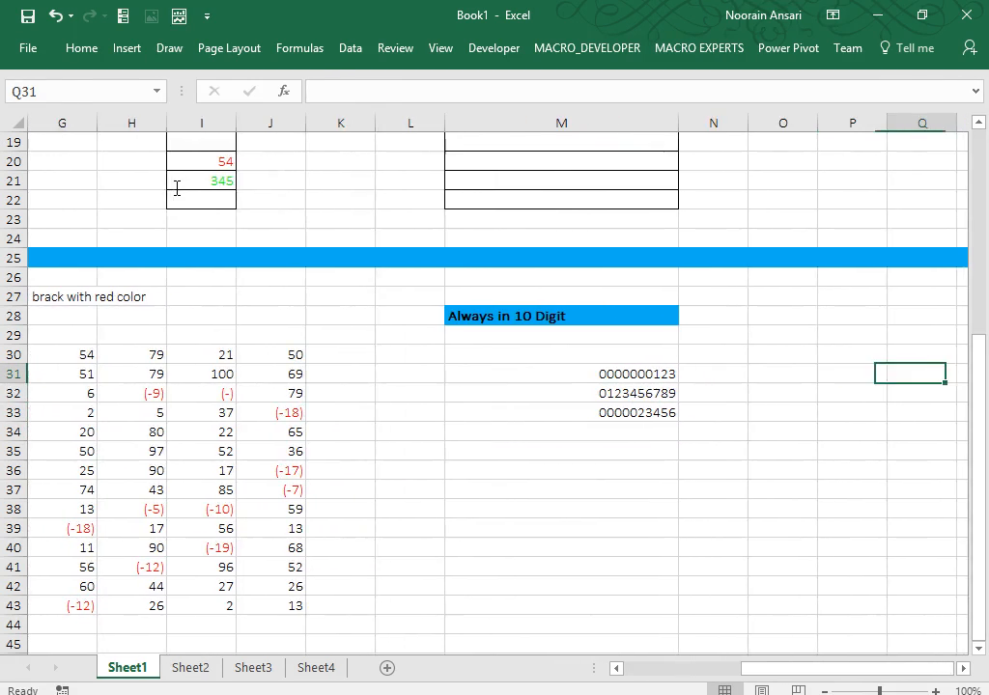
Type the labels Remark.... in P28 and Details.... in P29.
key("Up")
key("Up")
key("Left")
key("Up")
type("Rem")
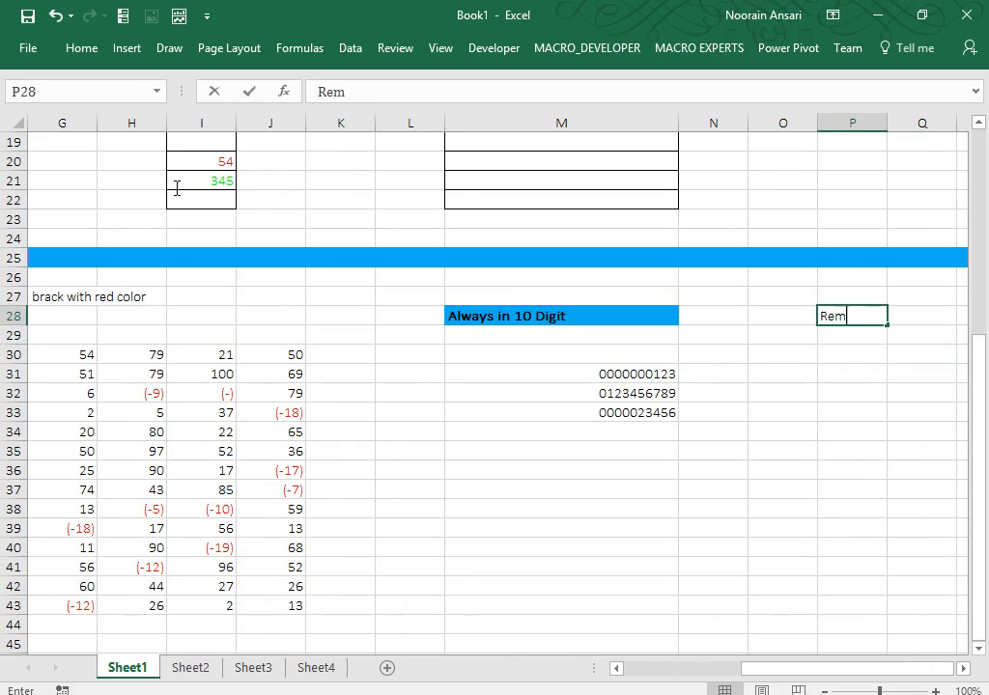
type("ark....")
key("Return")
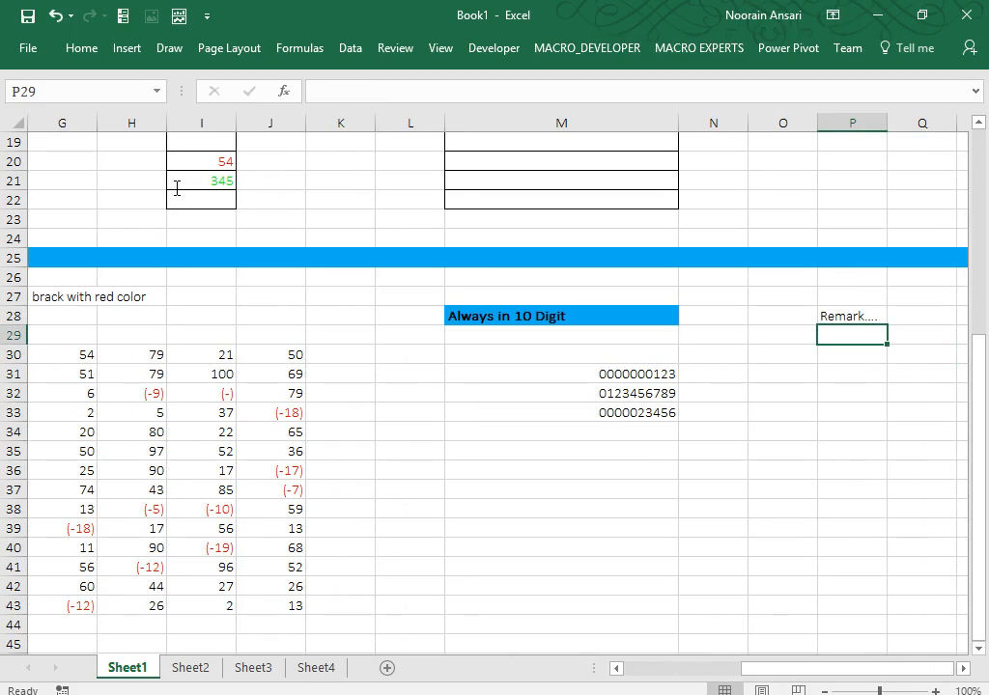
type("Detail")
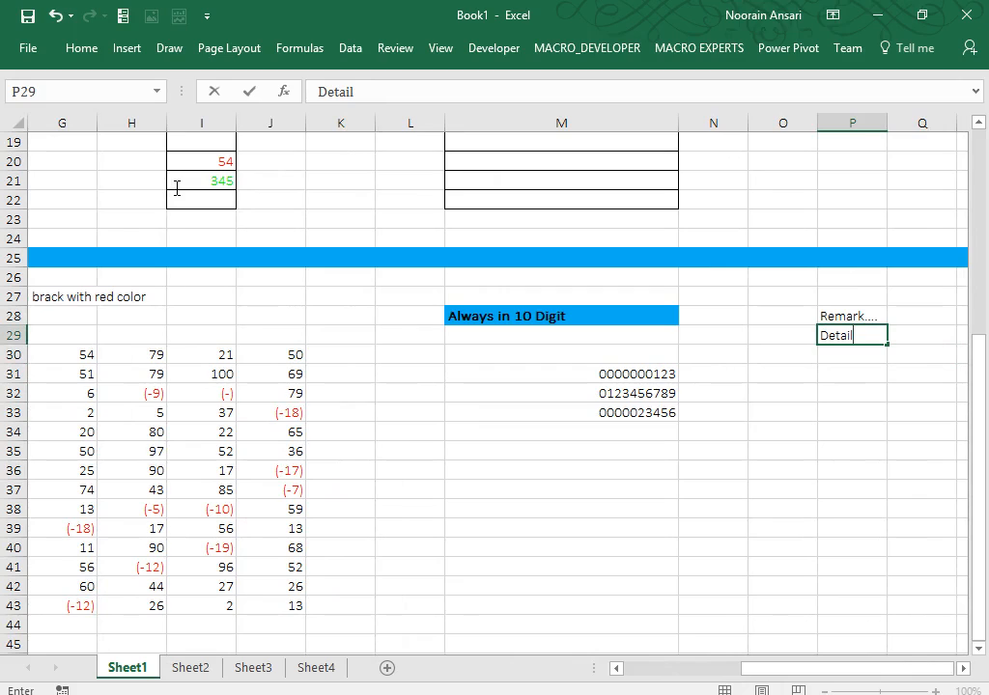
type("s....")
key("Return")
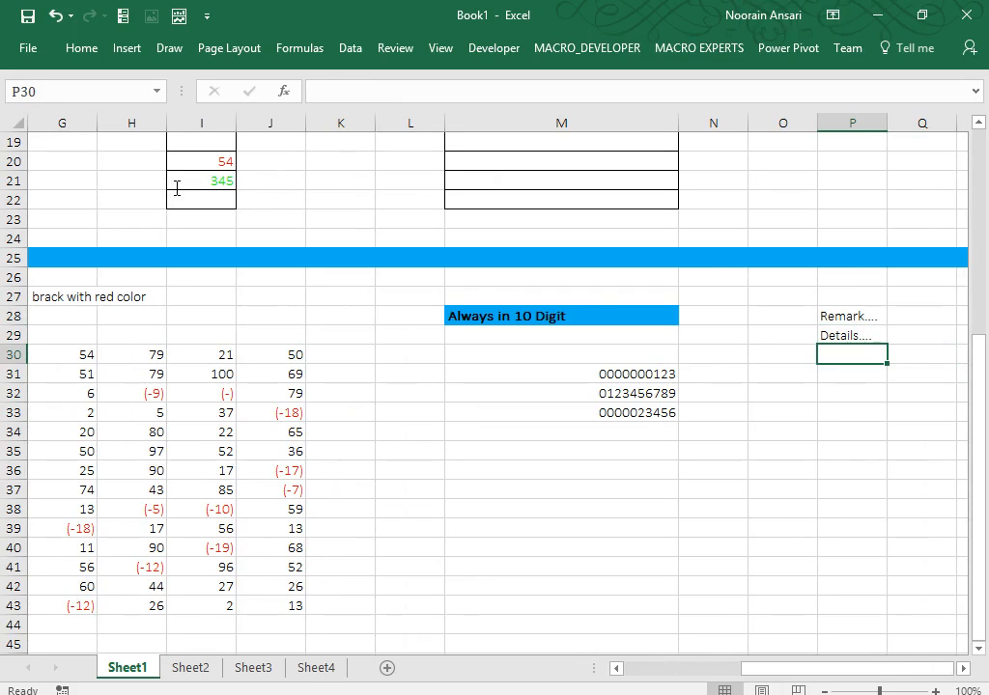
Select P30:P42 and start entering the custom format code @* in place of the existing one.
key("Down")
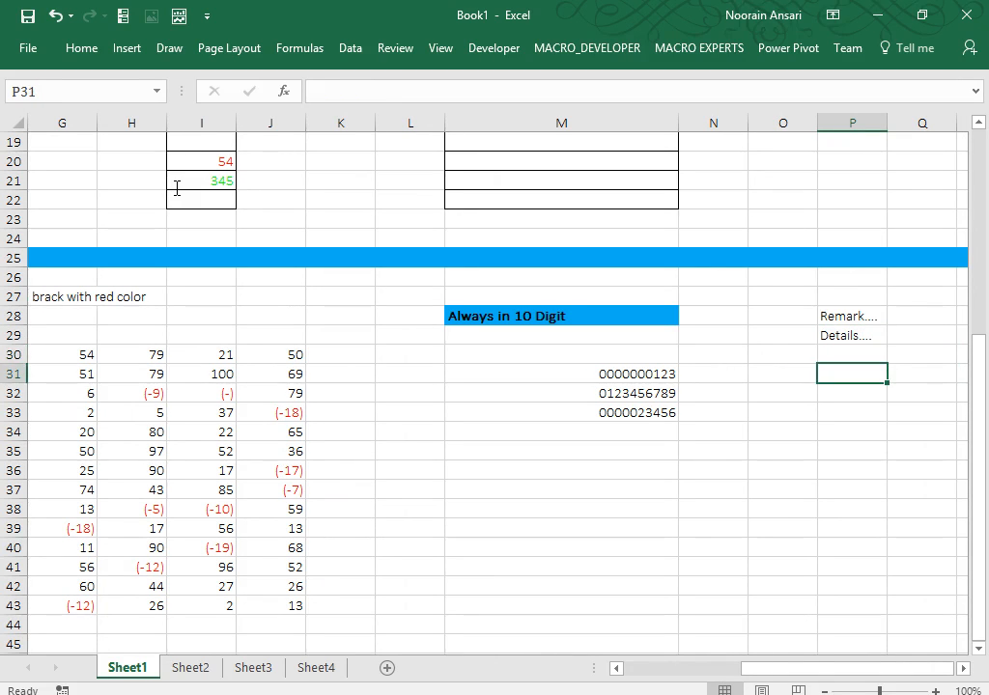
key("Up")
key("shift+Down")
key("shift+Down")
key("shift+Down")
key("shift+Down")
key("shift+Down")
key("shift+Down")
key("shift+Down")
key("shift+Down")
key("shift+Down")
key("shift+Down")
key("shift+Down")
key("shift+Down")
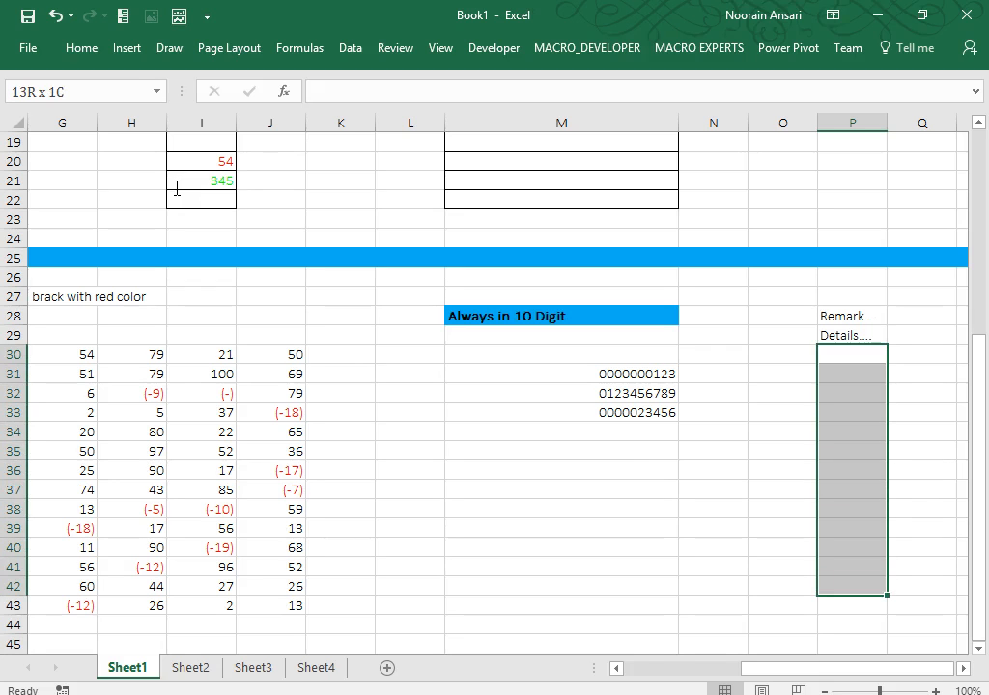
left_click(81, 46)
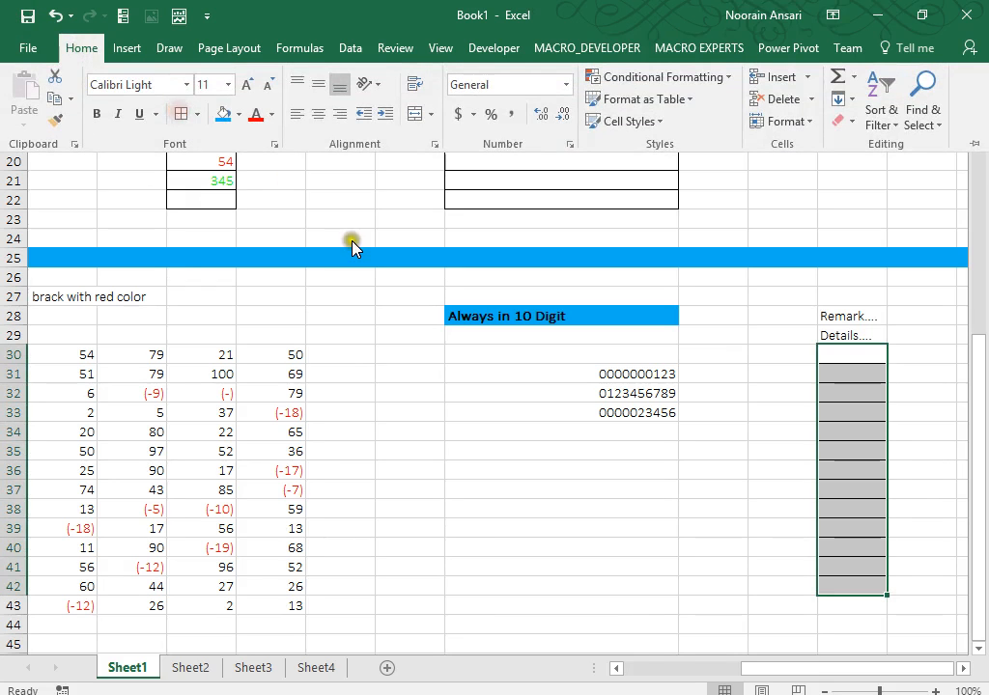
key("ctrl+1")
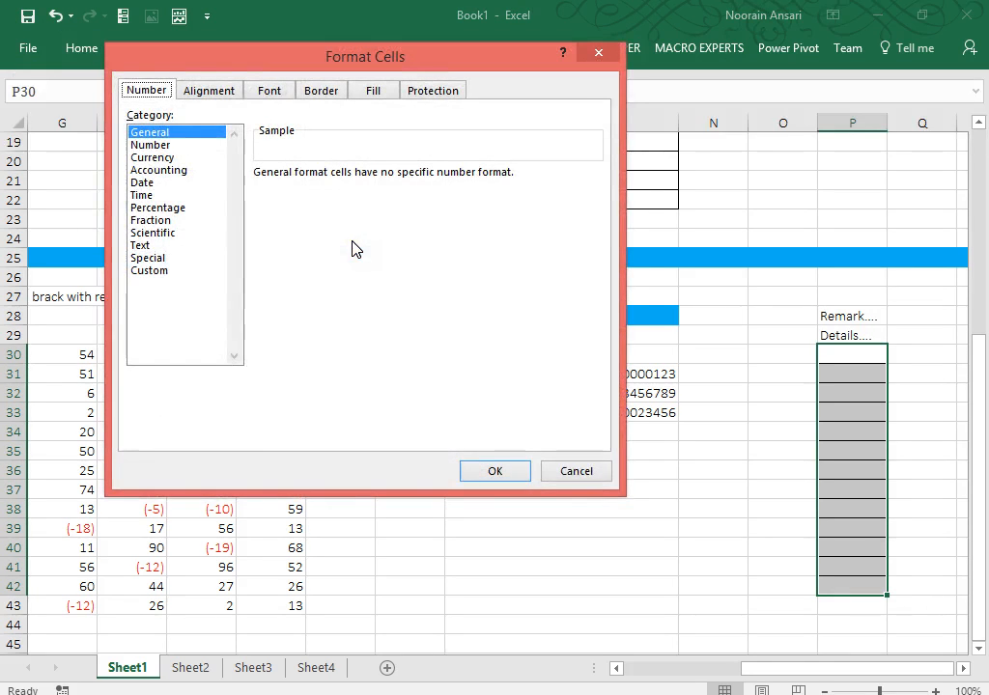
left_click(152, 270)
left_click_drag(311, 188, 178, 176)
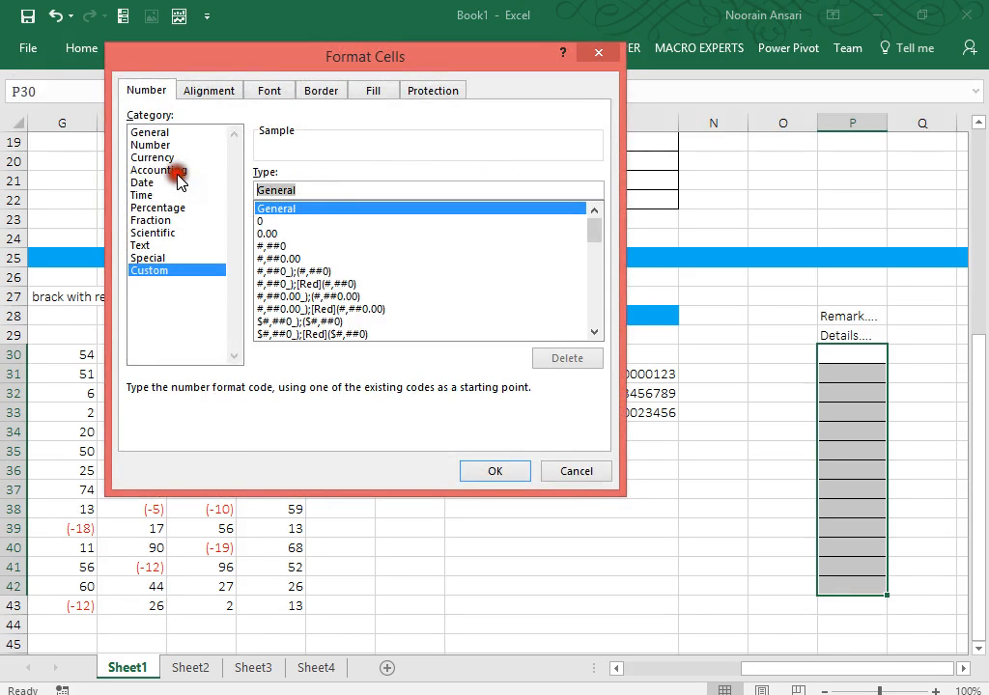
type("@")
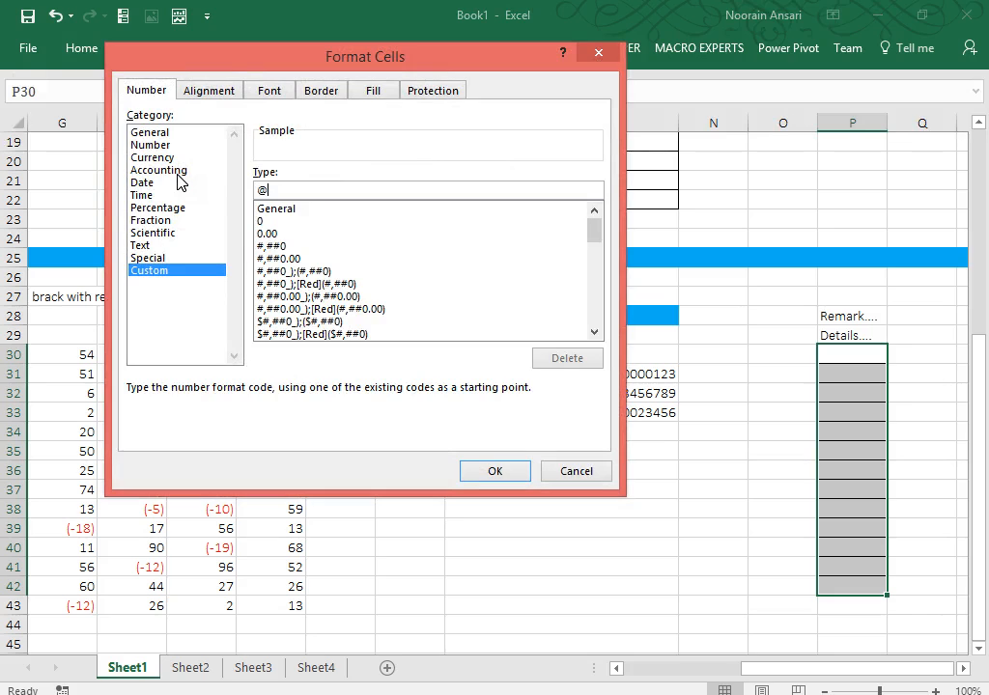
type("*")
Apply the dot-leader format, widen column P, and enter Details in P32.
left_click(494, 473)
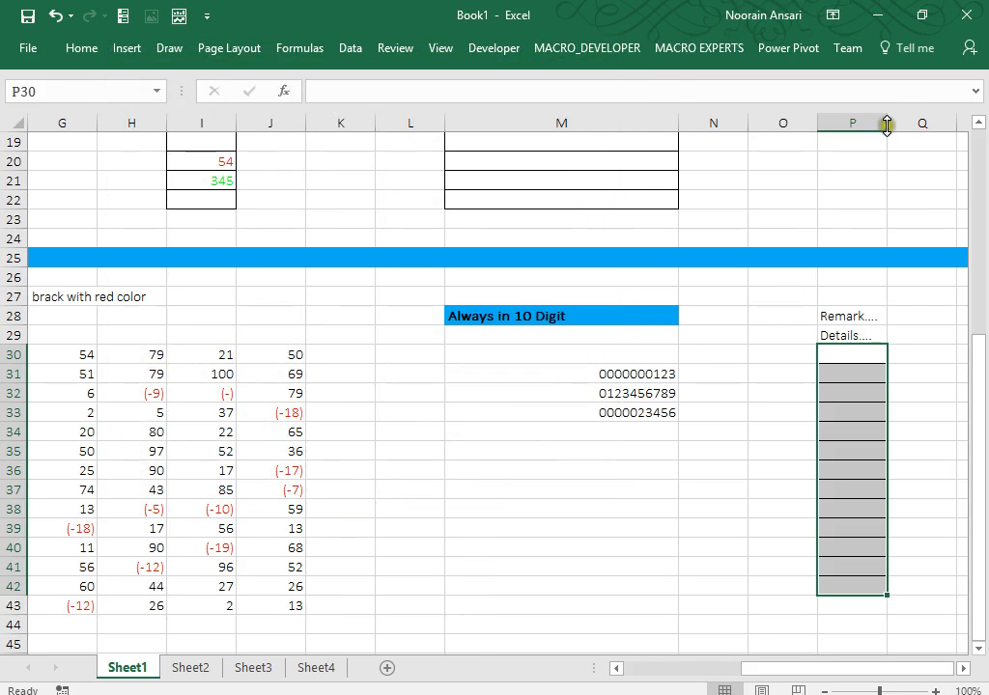
left_click_drag(885, 125, 913, 124)
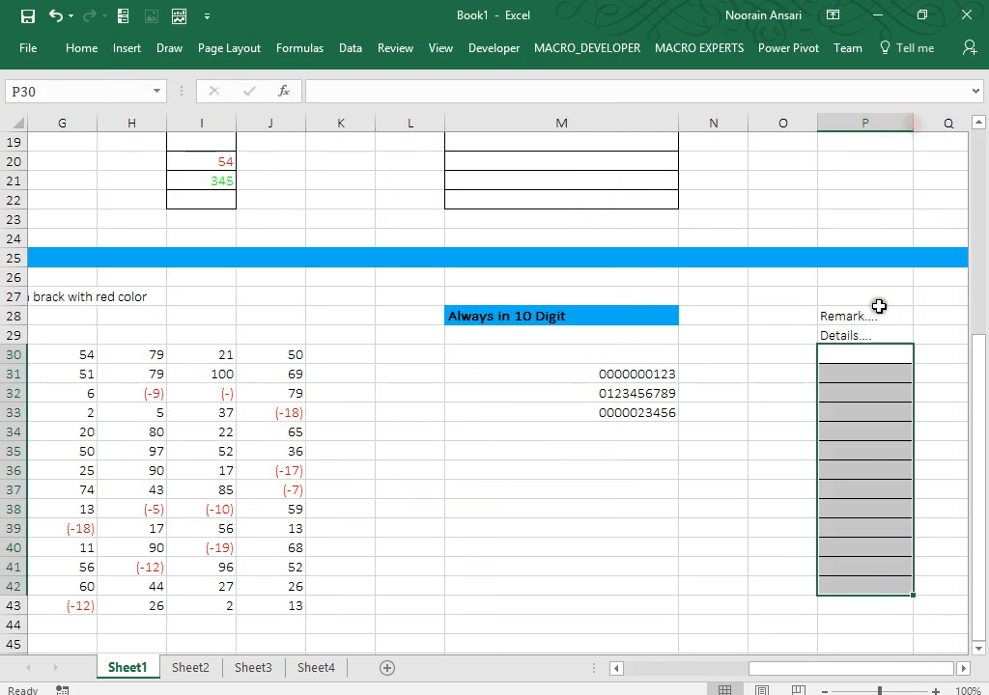
left_click(850, 391)
type("Details")
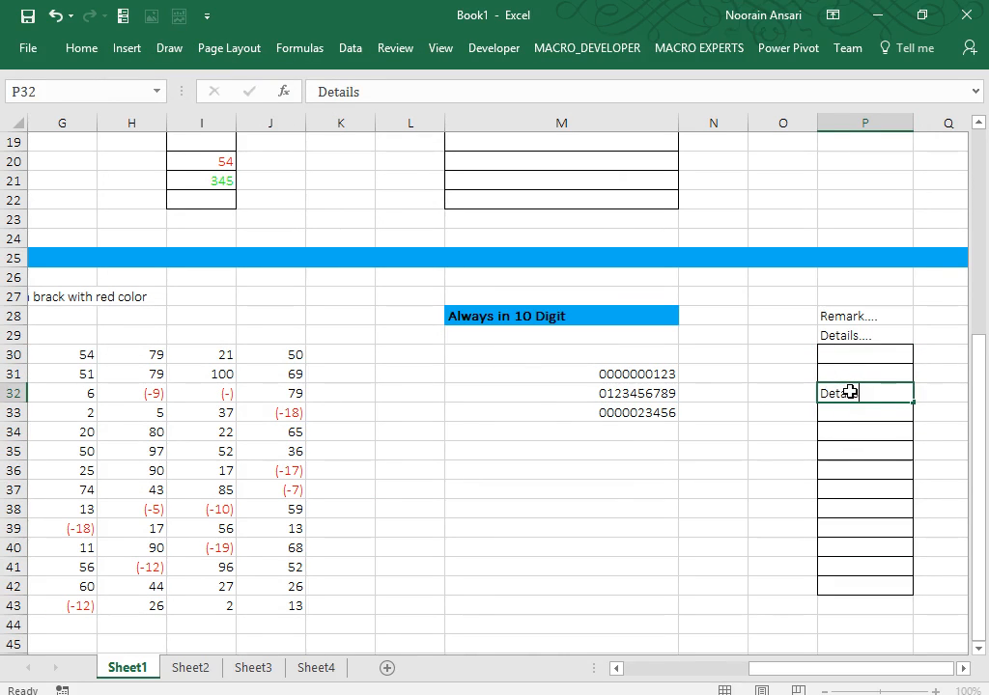
key("Return")
Enter Remark in P33 and Definition in P36, each padded with trailing dots.
type("Remark")
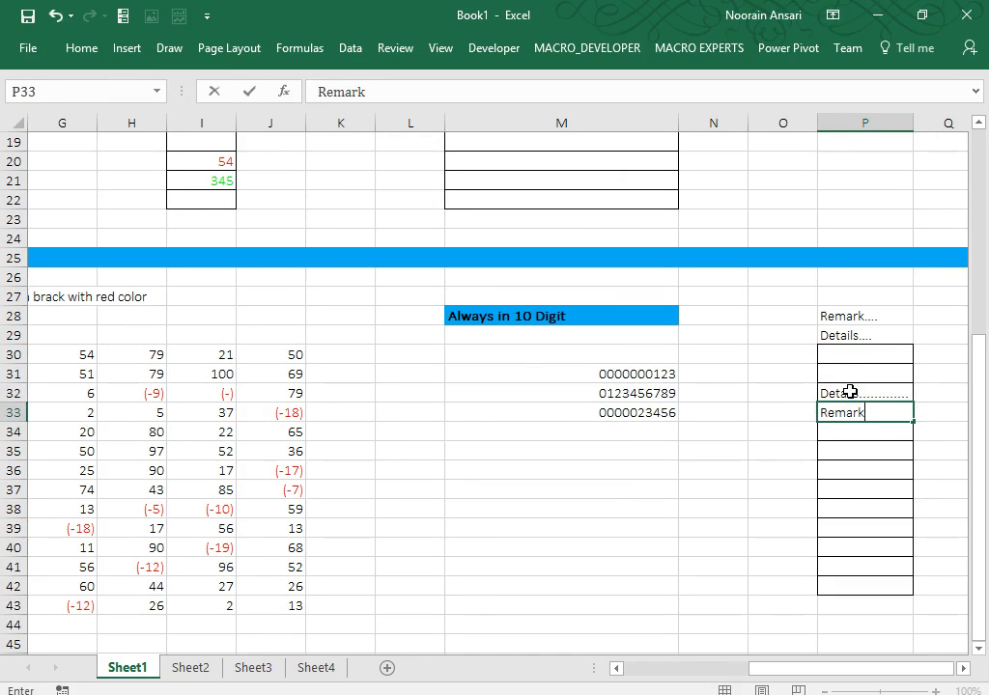
key("Return")
key("Down")
key("Down")
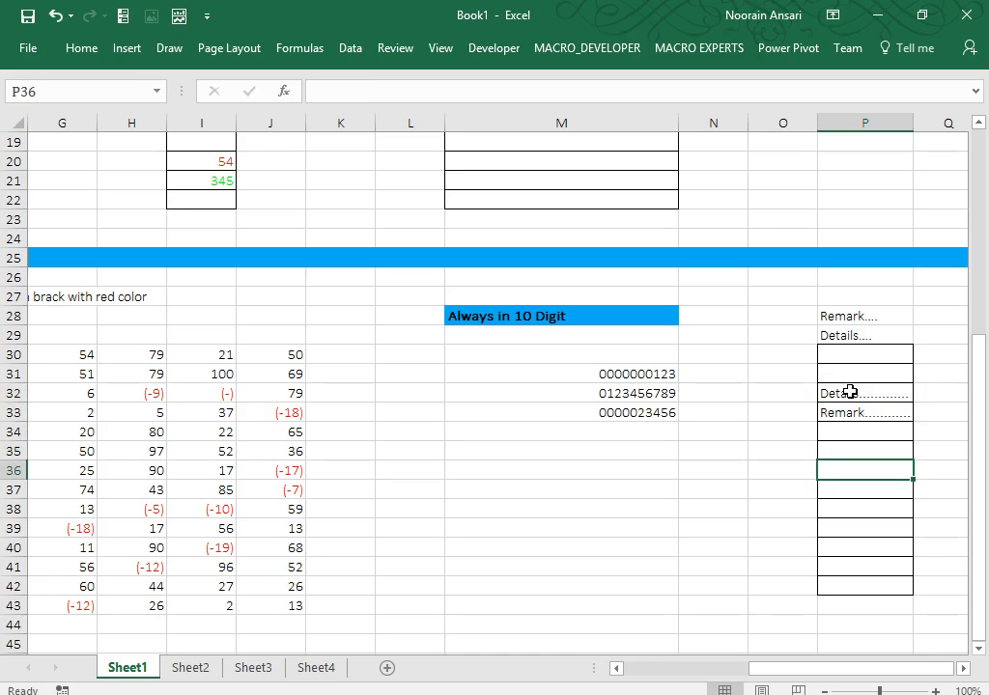
type("Defin")
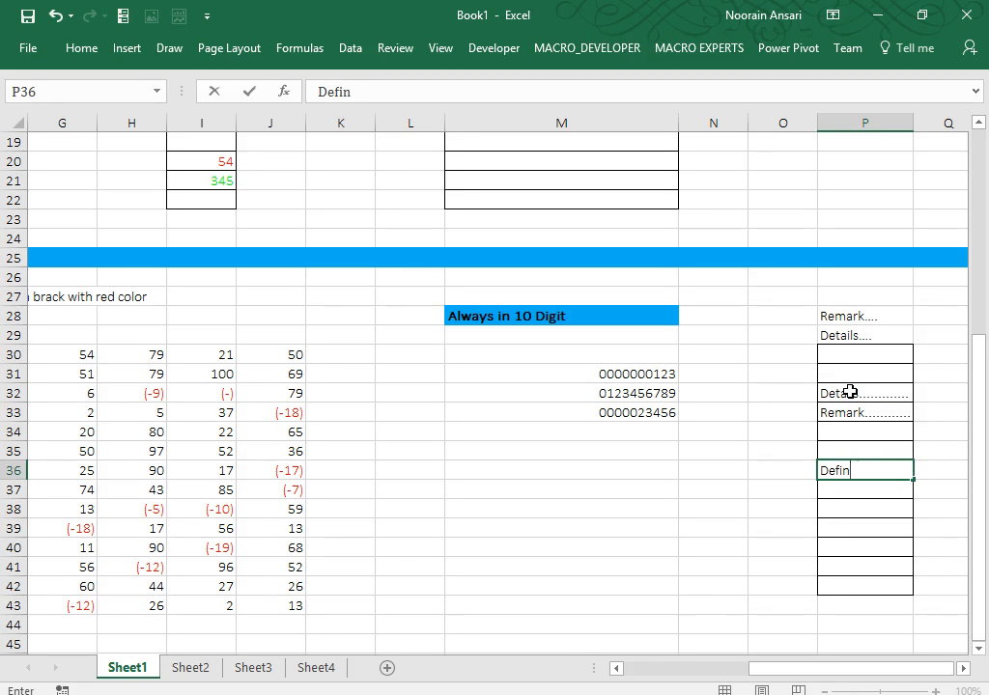
type("ition")
key("Return")
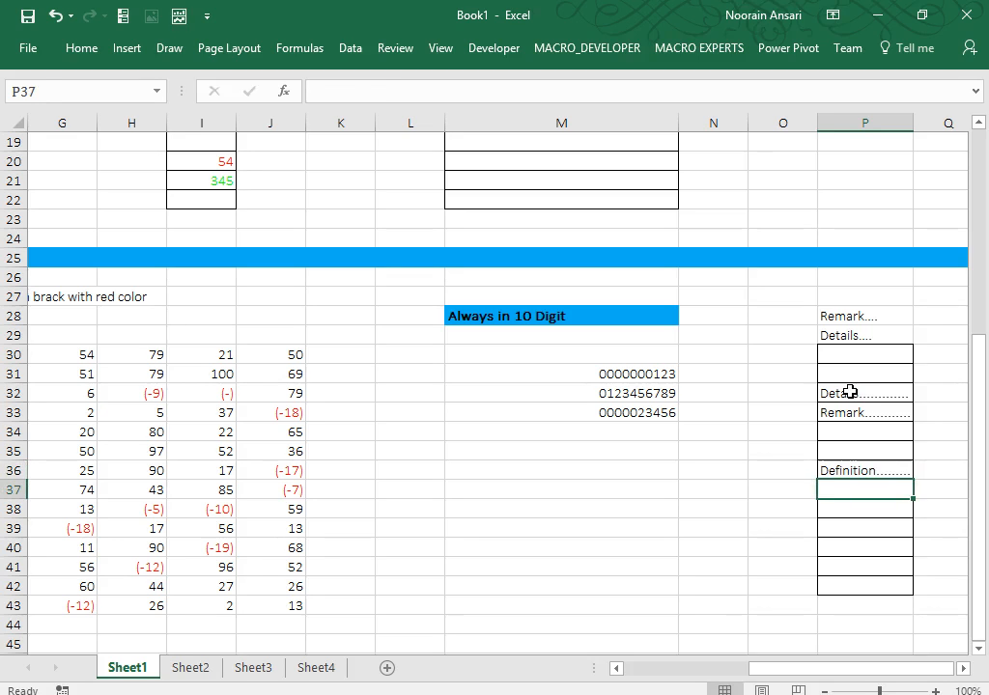
key("Up")
key("Down")
key("Down")
key("Down")
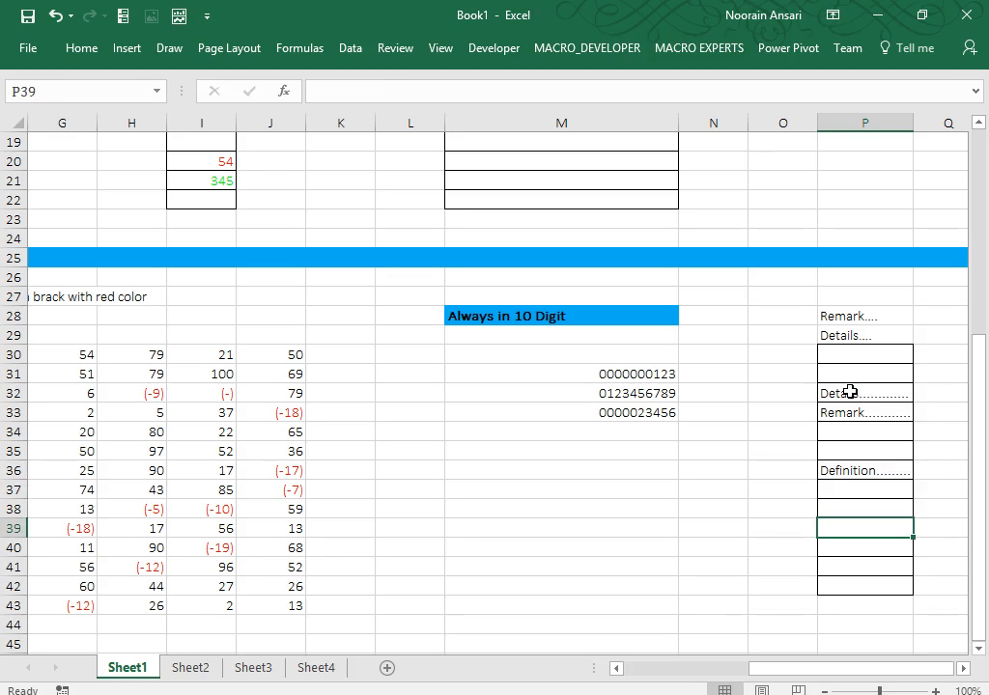
key("Up")
key("Up")
key("Up")
key("Up")
key("Up")
key("Up")
key("Up")
key("Up")
key("Up")
key("Up")
key("Down")
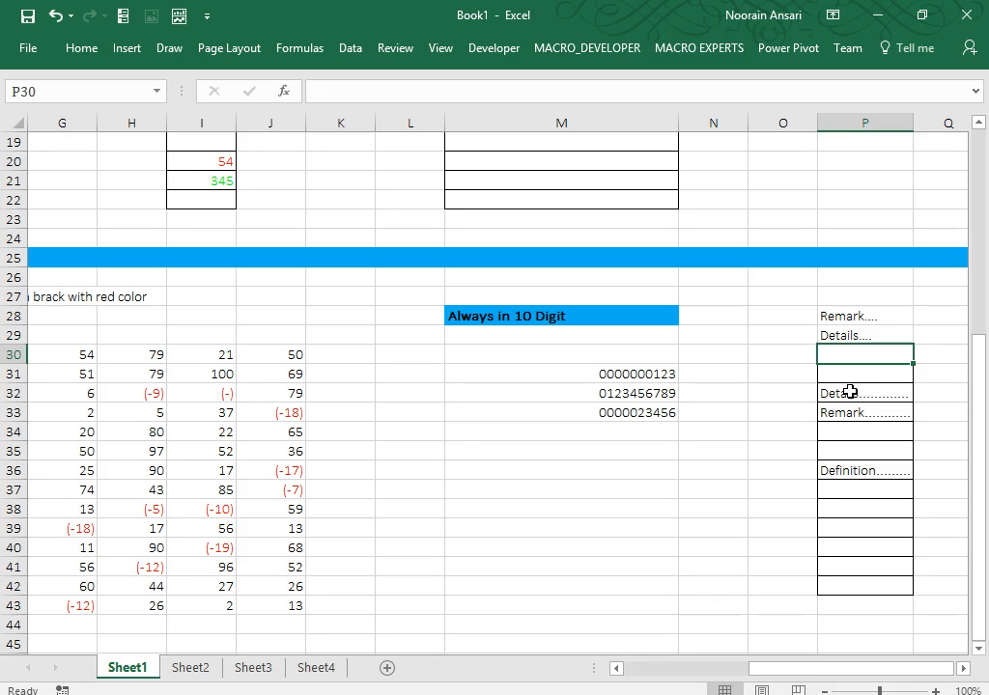
Select row 46 and fill it blue, matching the separator band on row 25.
key("Down")
key("Down")
key("Down")
key("Down")
key("Down")
key("Down")
key("Down")
key("Down")
key("Down")
key("Down")
key("Down")
key("Down")
key("Down")
key("Down")
key("Down")
key("Down")
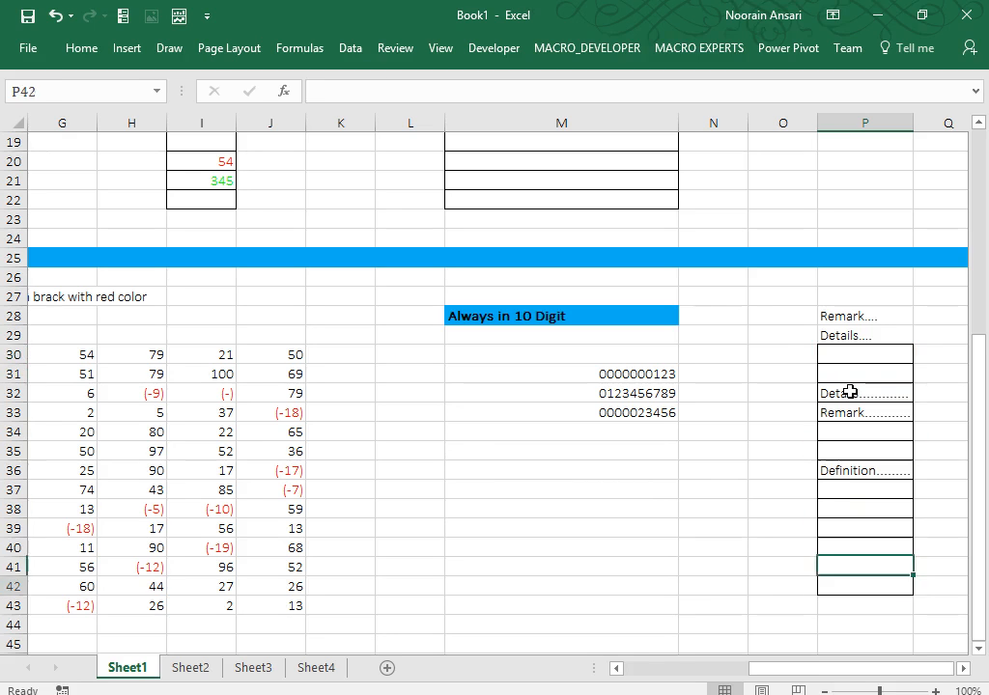
key("Left")
key("Left")
key("Left")
key("Left")
key("Left")
key("Left")
key("Left")
key("Left")
key("Left")
key("Left")
key("Left")
key("Left")
key("Left")
key("Left")
key("Left")
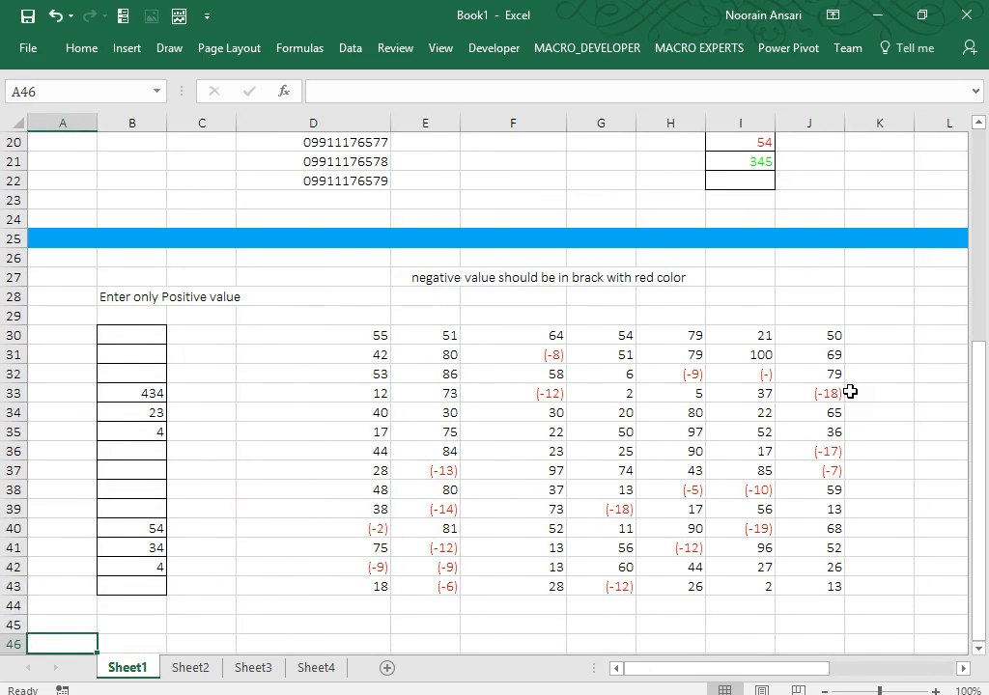
key("Right")
key("ctrl+shift+Right")
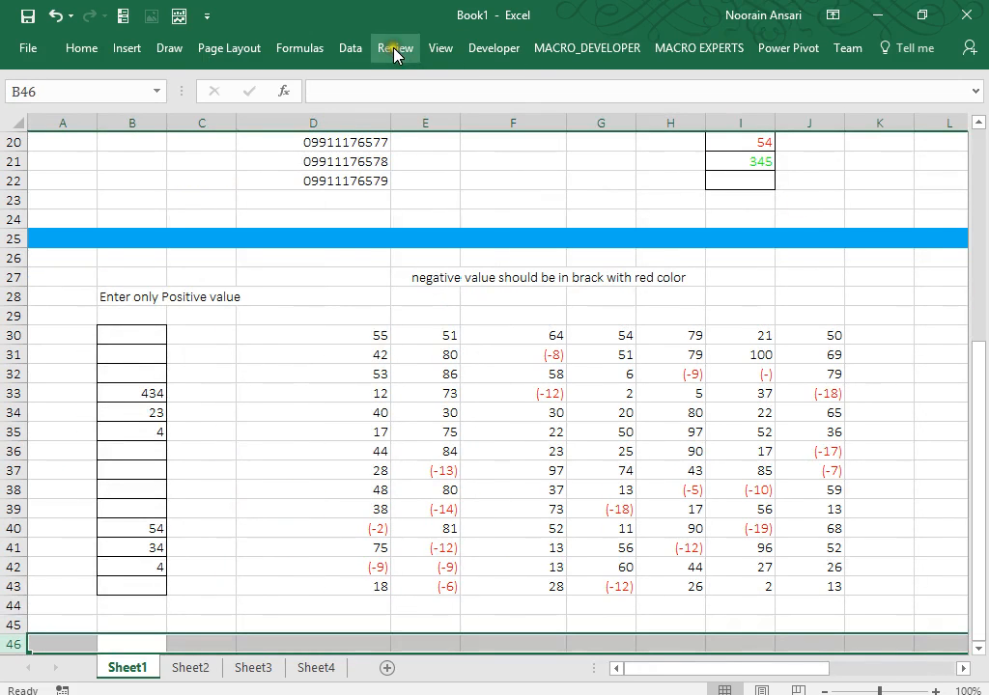
left_click(92, 50)
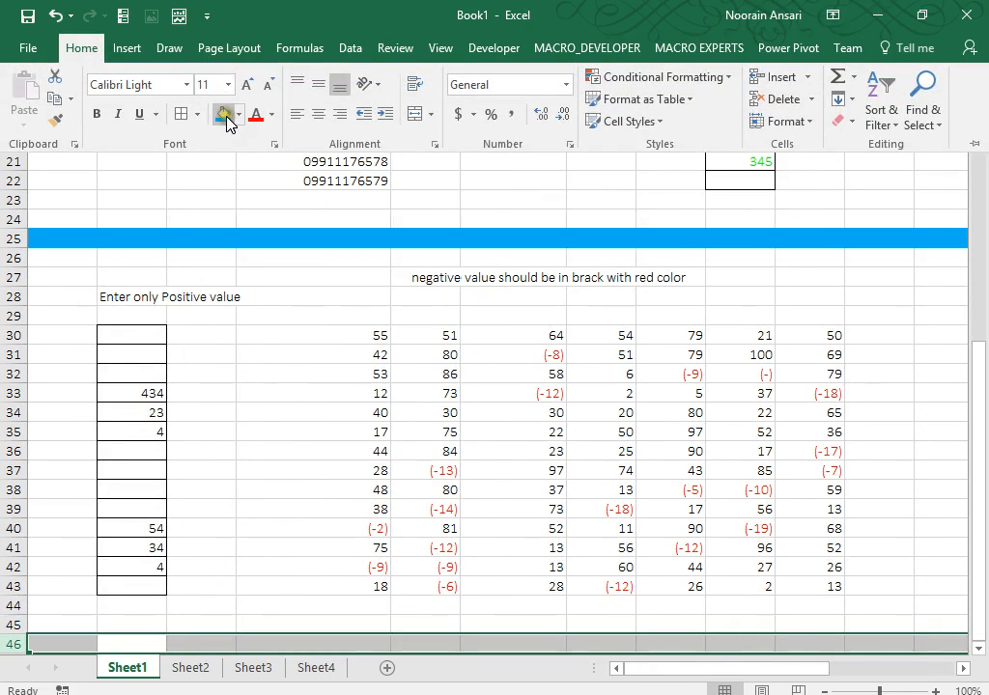
left_click(223, 114)
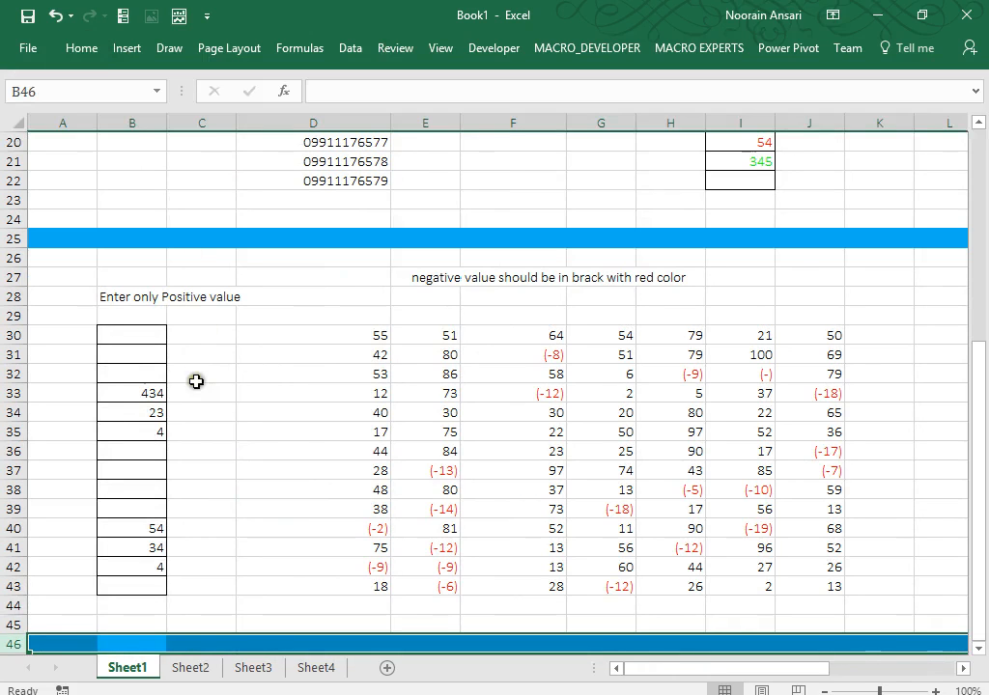
left_click(239, 434)
key("Down")
key("Down")
key("Down")
key("Down")
key("Down")
key("Down")
key("Down")
key("Down")
key("Down")
key("Down")
key("Down")
key("Down")
key("Down")
key("Down")
key("Down")
key("Down")
key("Down")
key("Down")
key("Down")
key("Down")
key("Down")
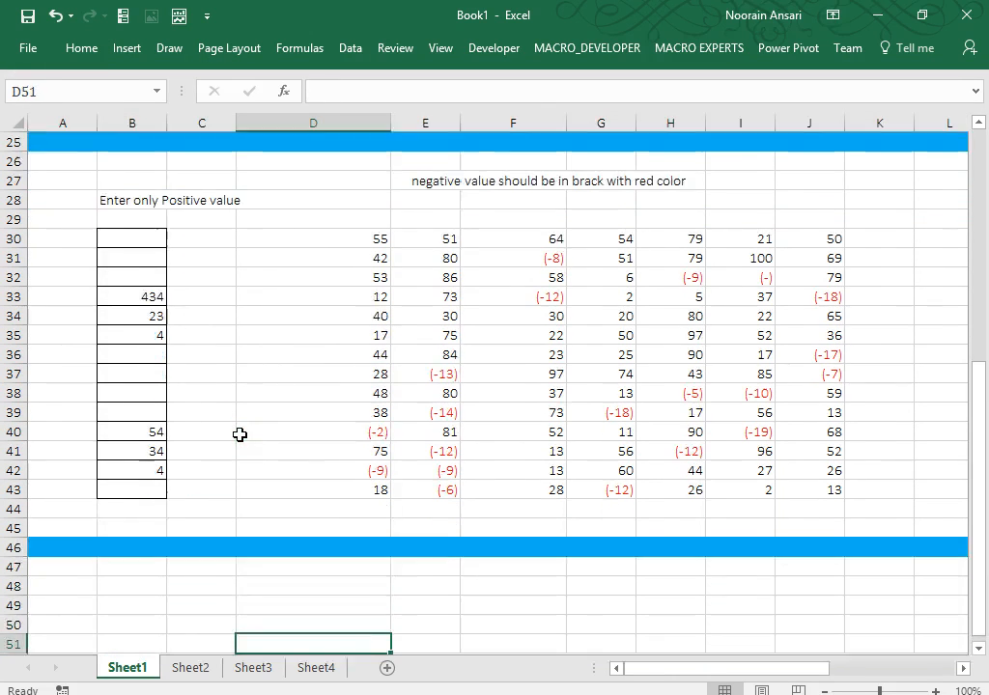
key("Up")
key("Up")
key("Up")
key("Up")
key("Up")
key("Up")
key("Up")
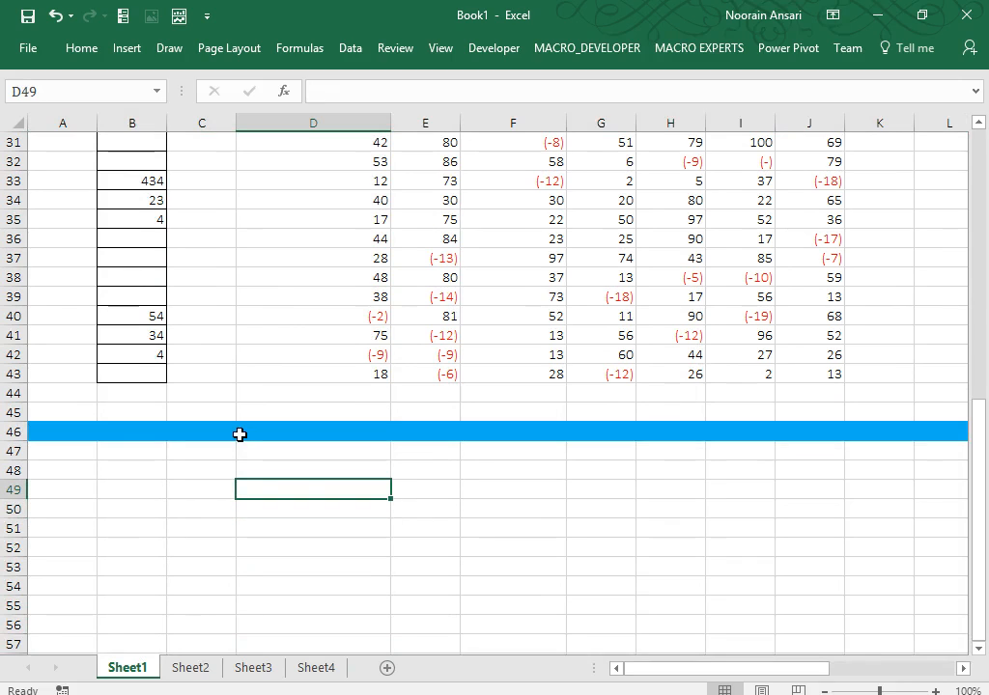
Enter today's date in D49 and fill a =D49+1 next-day formula down to D61.
key("ctrl+semicolon")
key("Return")
type("=")
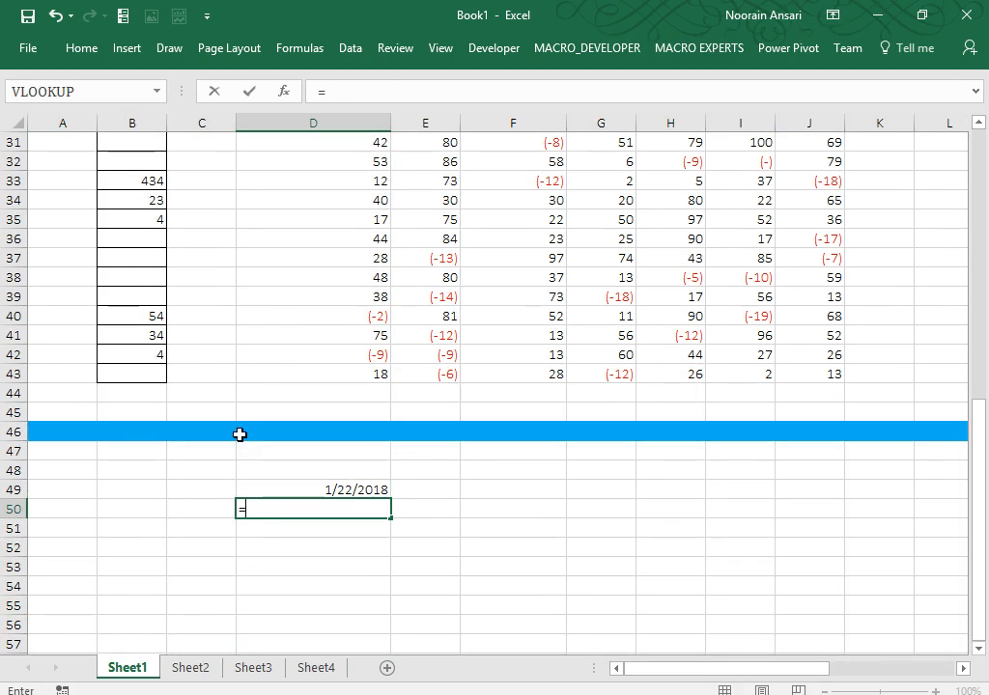
key("Up")
type("+1")
key("Return")
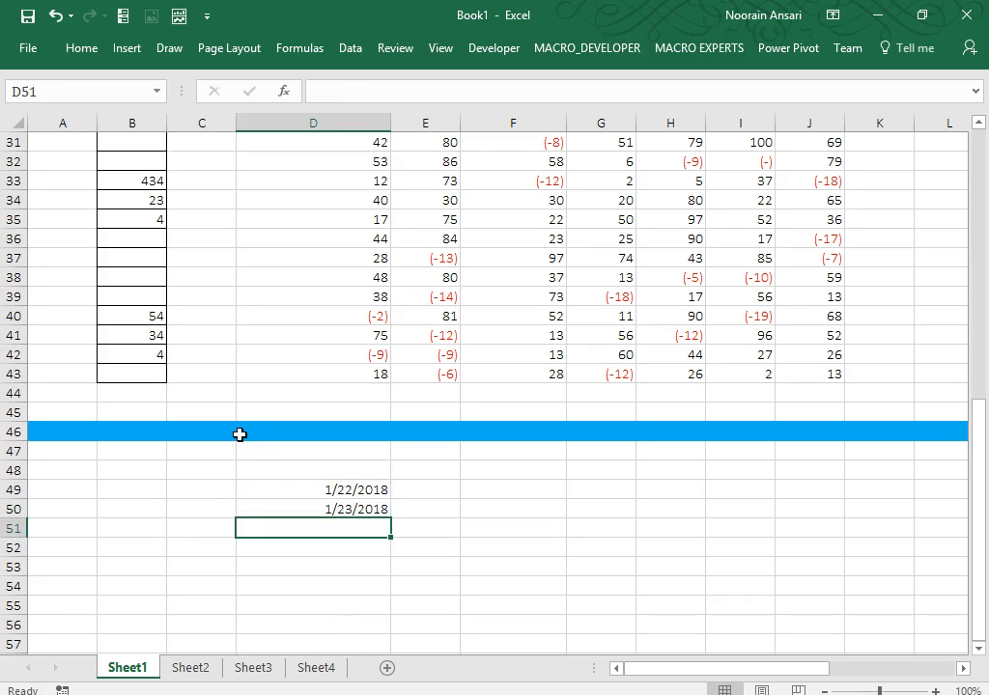
key("Up")
key("shift+Down")
key("shift+Down")
key("shift+Down")
key("shift+Down")
key("shift+Down")
key("shift+Down")
key("shift+Down")
key("shift+Down")
key("shift+Down")
key("shift+Down")
key("shift+Down")
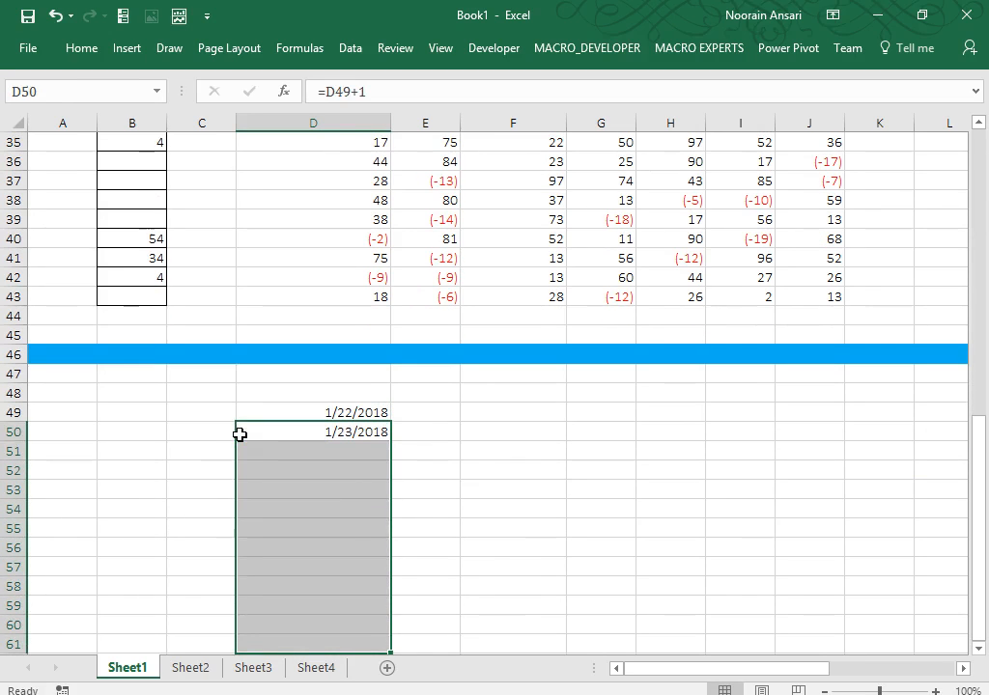
key("ctrl+d")
key("Up")
key("ctrl+shift+Down")
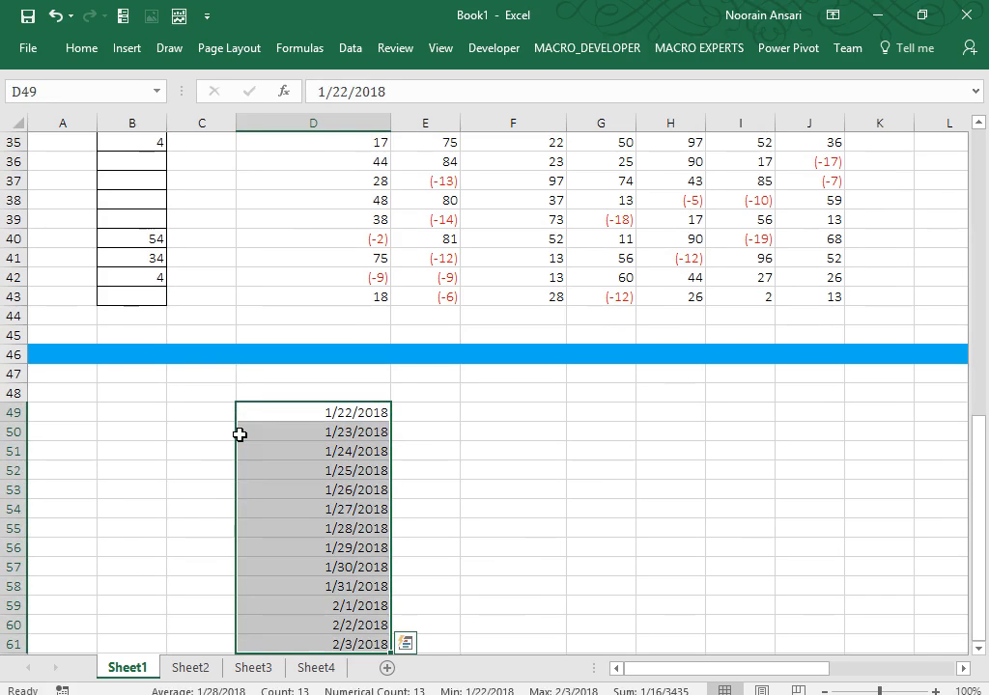
Apply the custom format dddd to D49:D61 so the dates show weekday names.
key("ctrl+1")
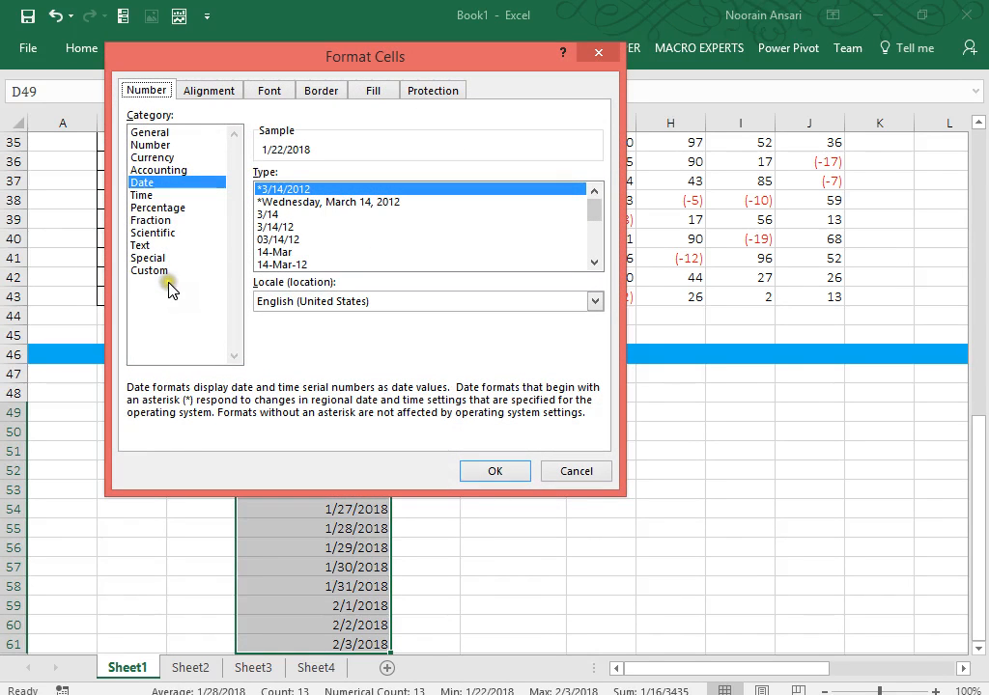
left_click(161, 274)
left_click_drag(301, 191, 257, 190)
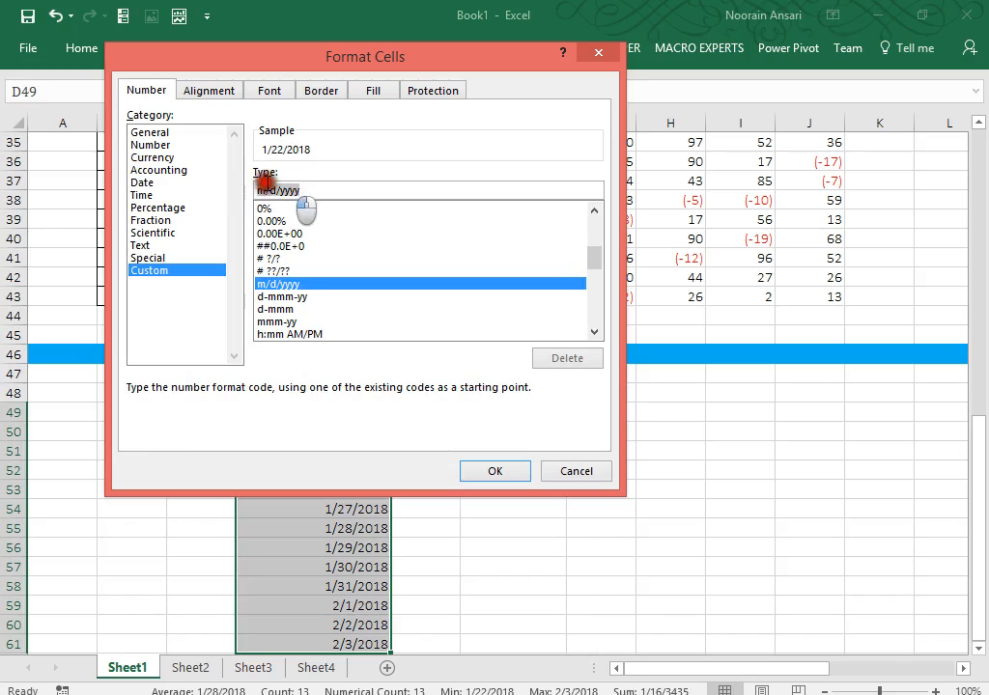
type("ddd")
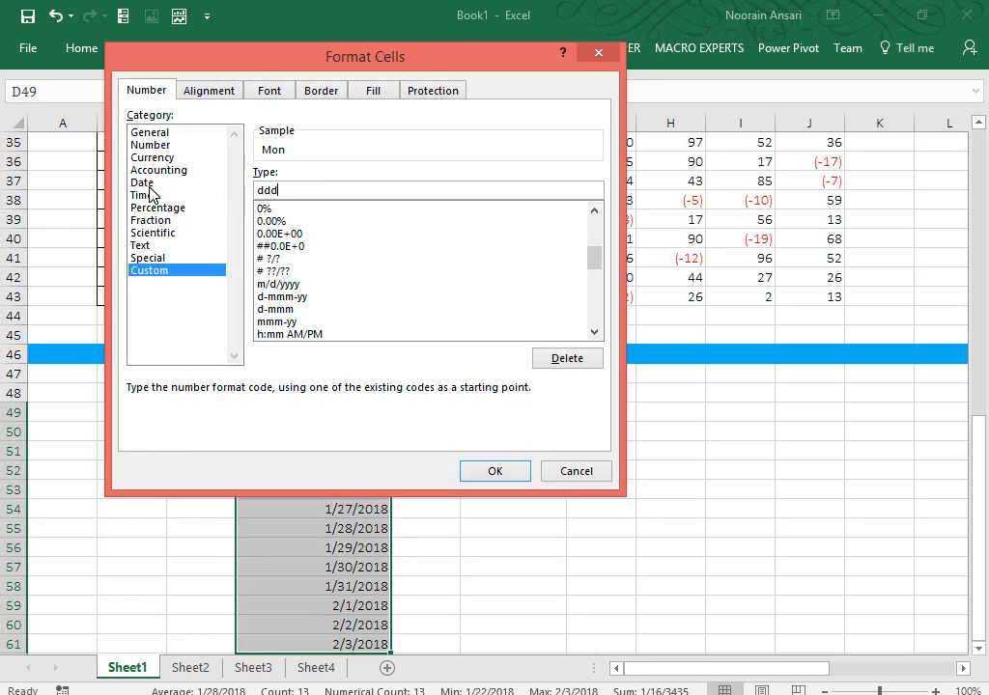
type("d")
key("Return")
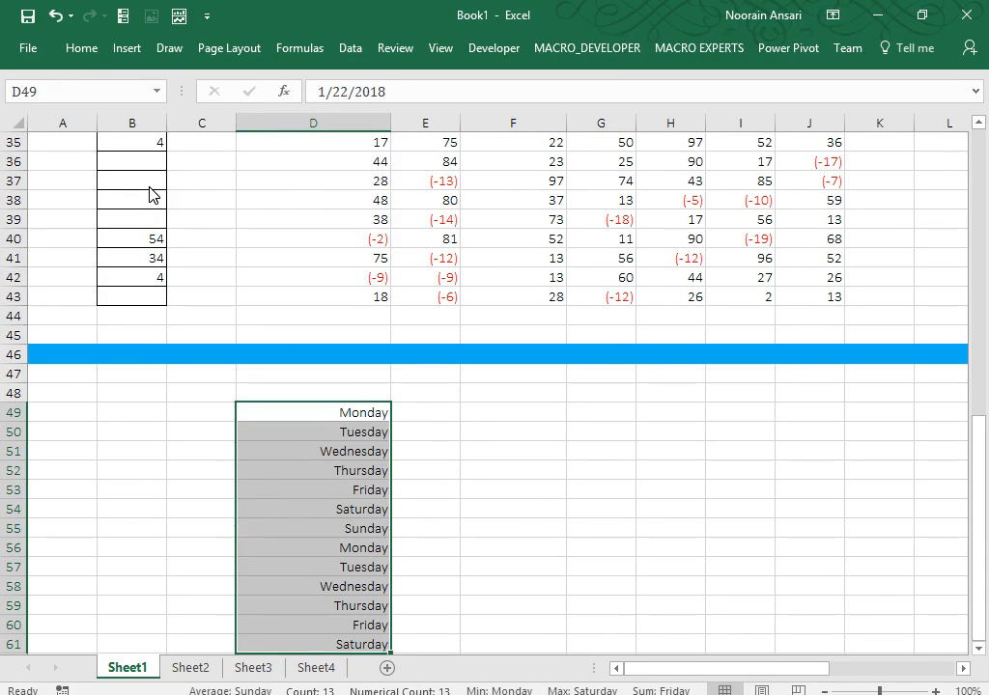
key("Up")
key("Right")
key("Right")
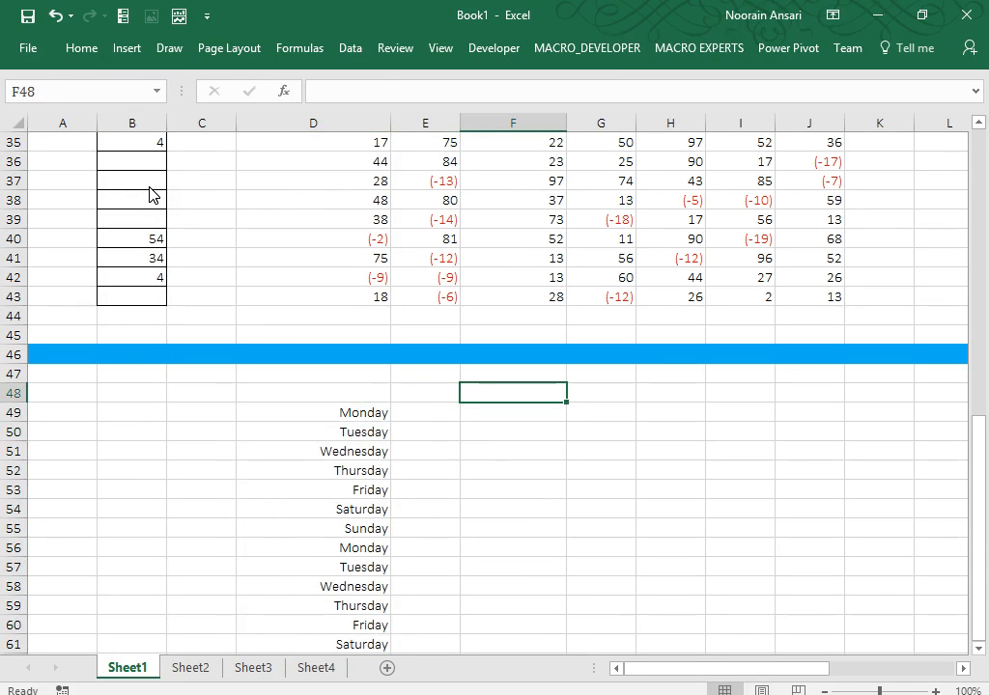
Enter 11223334, 22545445, 33545444 and 44445465 in F49:F52.
key("Down")
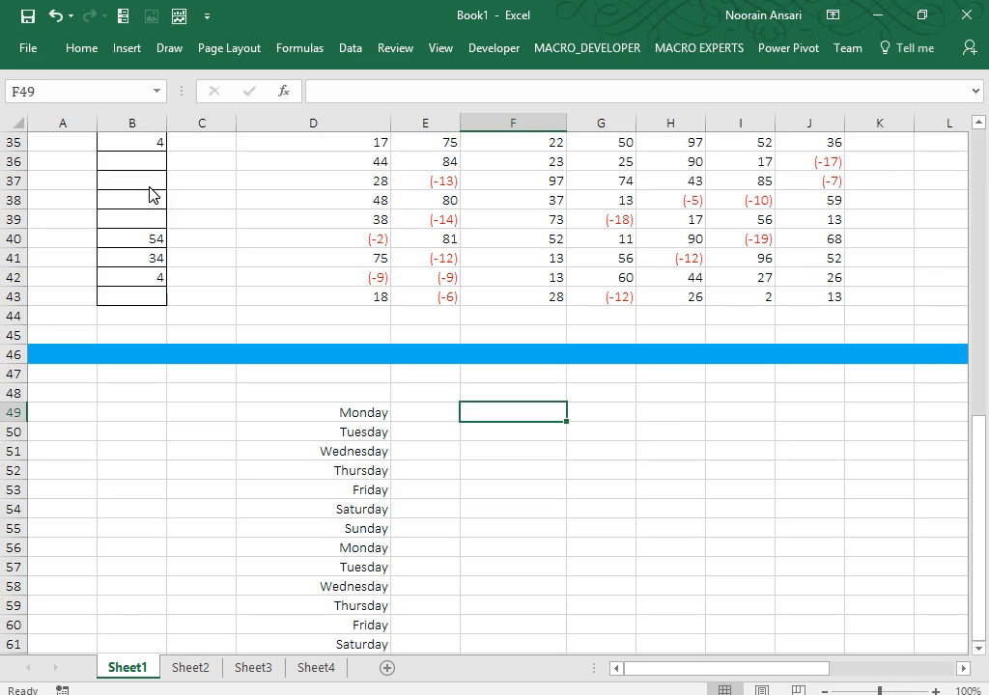
type("1122")
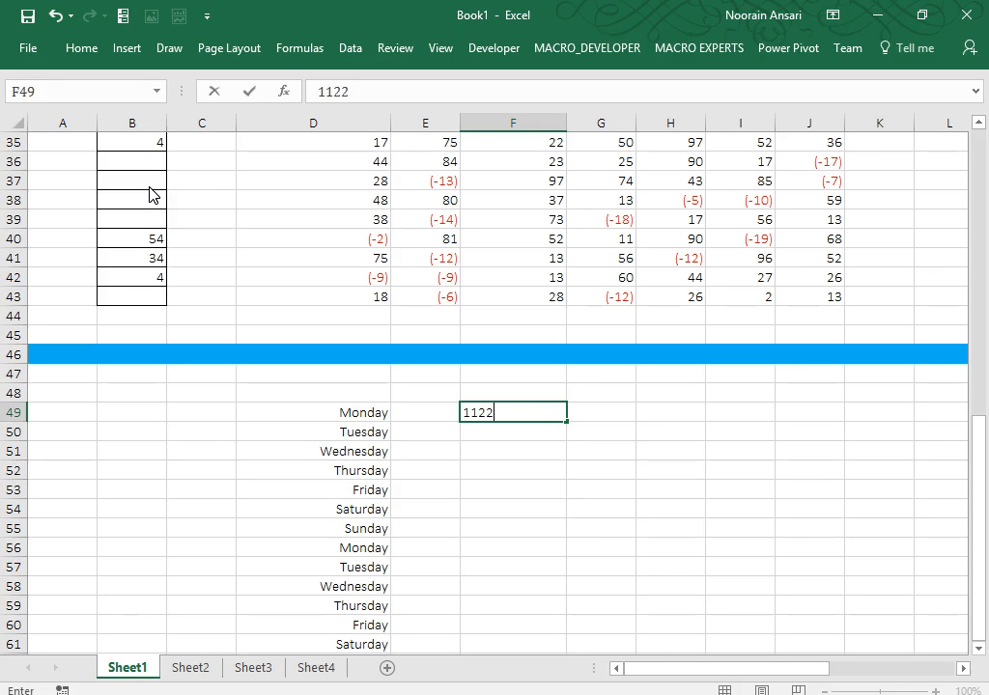
type("3334")
key("Return")
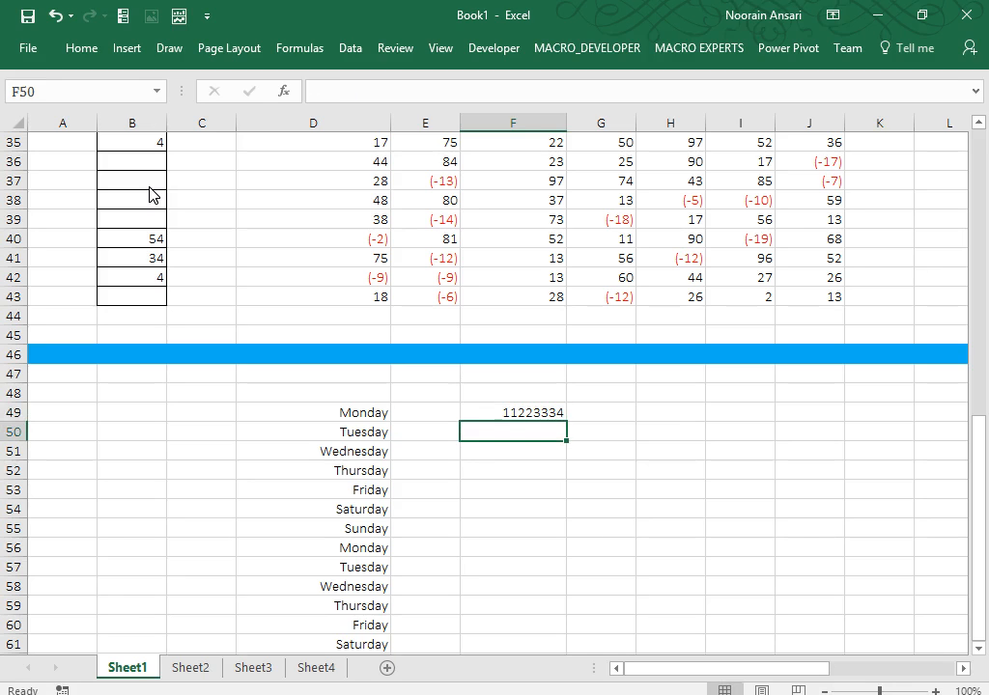
type("225")
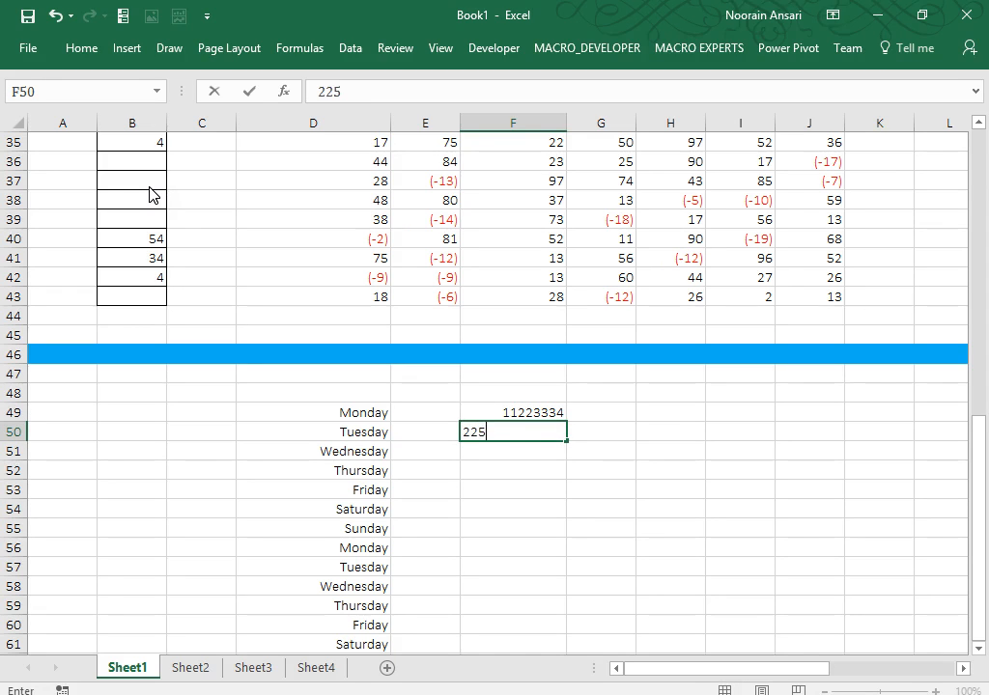
type("4544")
key("Return")
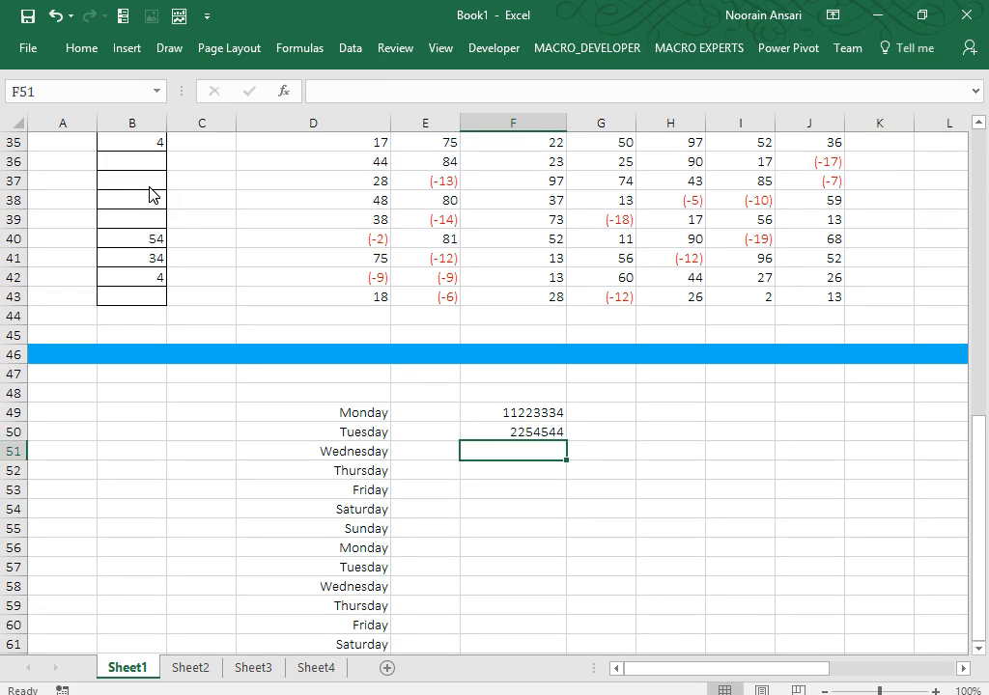
key("Up")
key("F2")
type("5")
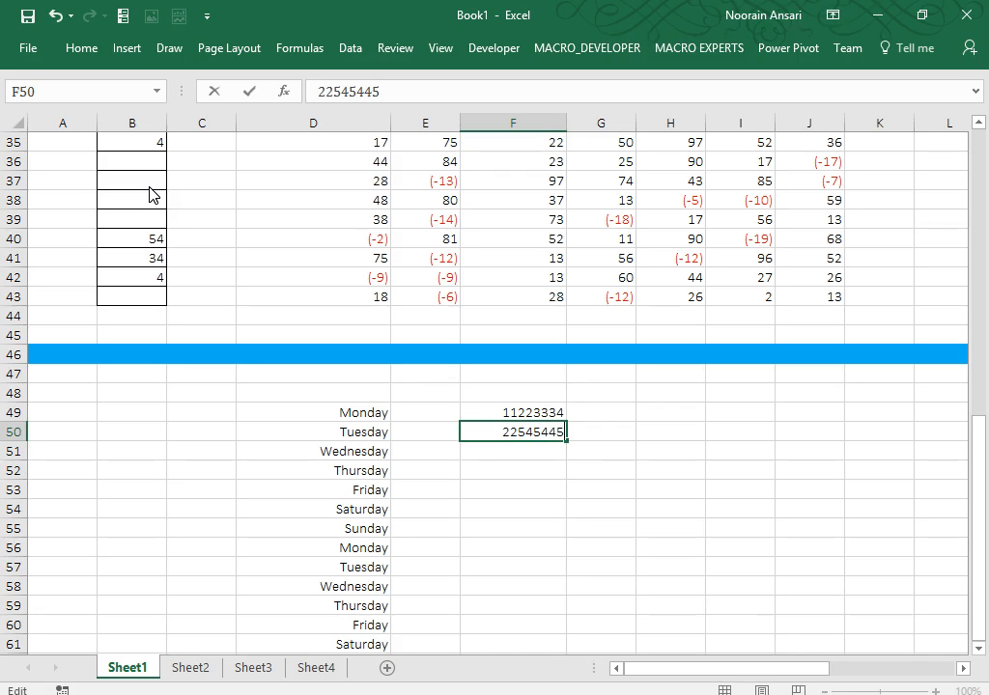
key("Return")
type("3")
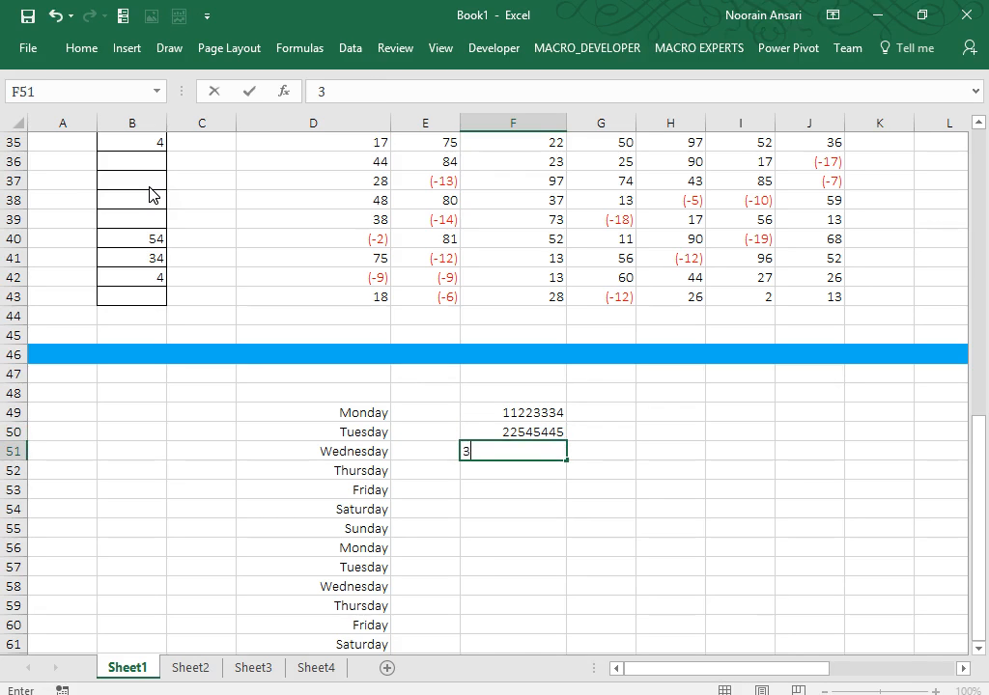
type("354544")
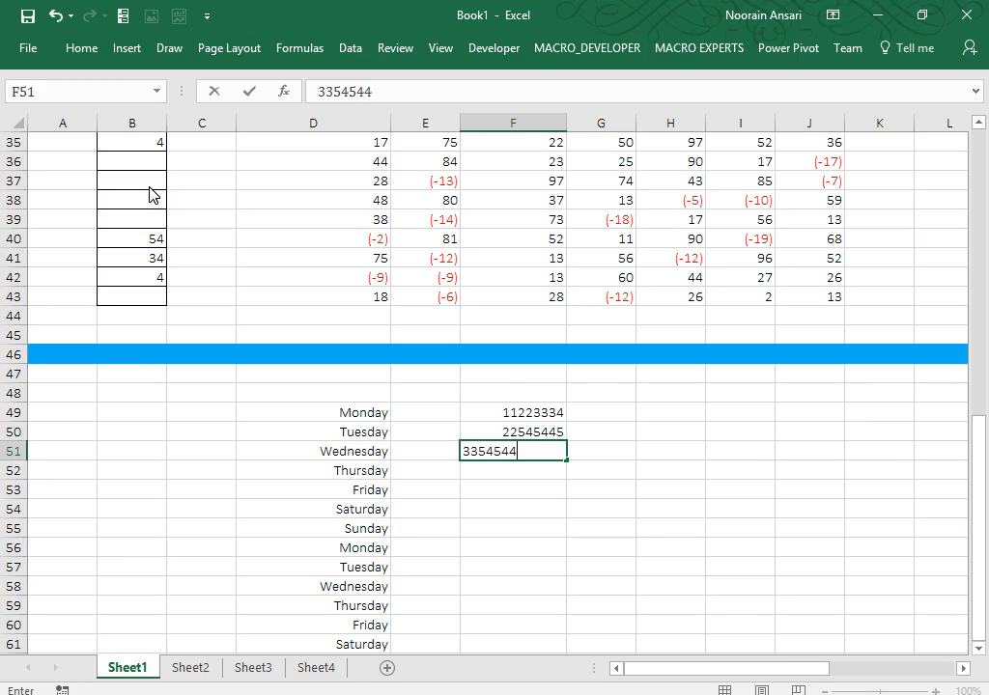
type("4")
key("Return")
type("4")
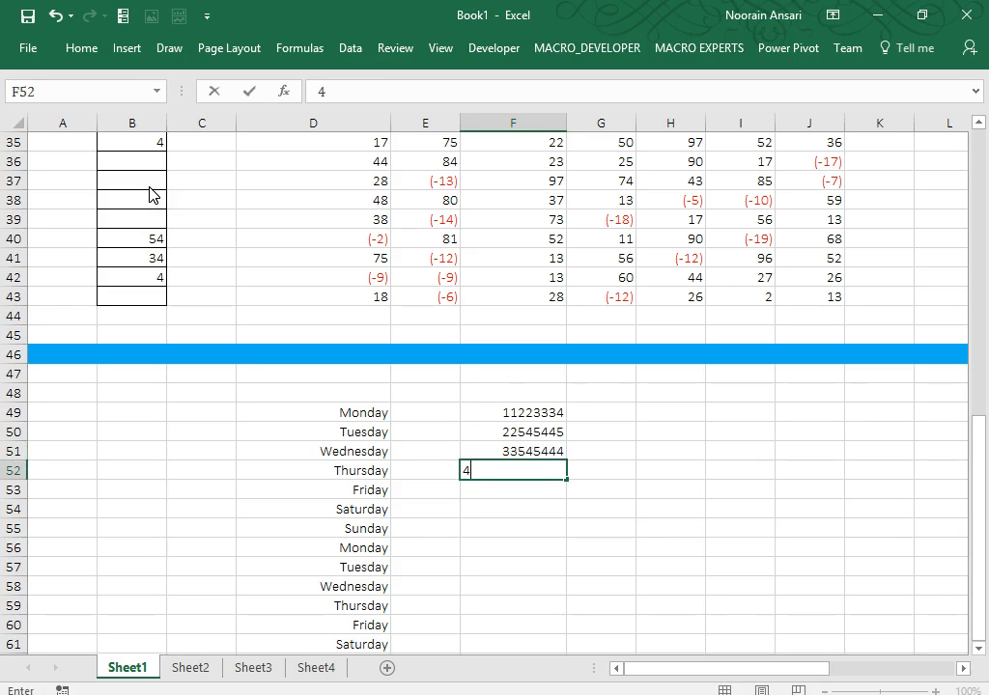
type("4445465")
key("Return")
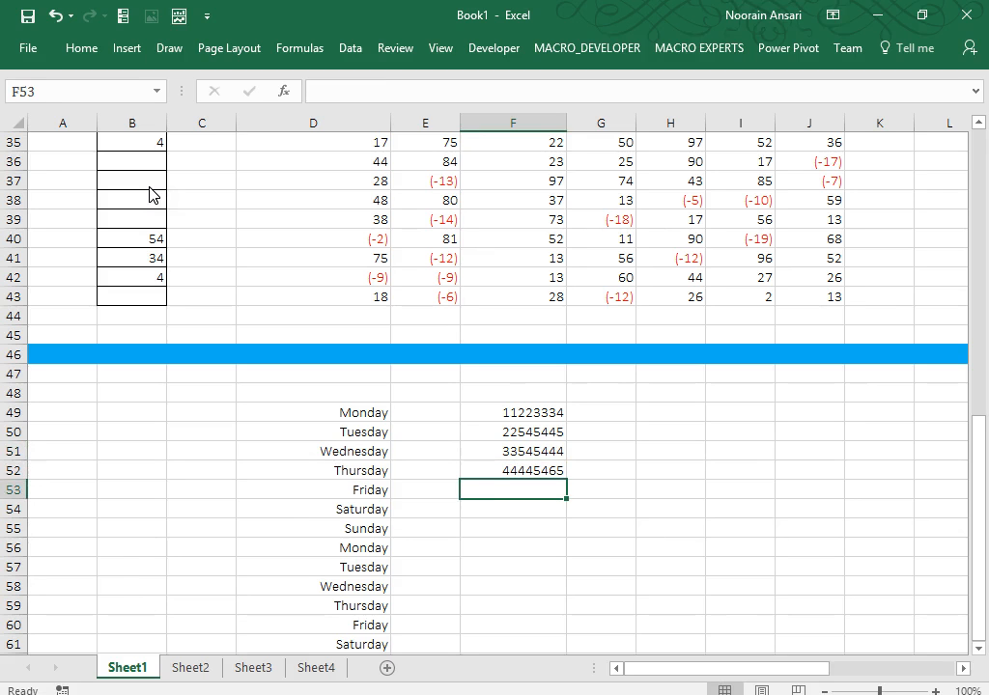
Copy F49:F52 into F53:F56, then copy F49:F56 into F57:F64.
key("Up")
key("Up")
key("Up")
key("Up")
key("shift+Down")
key("shift+Down")
key("shift+Down")
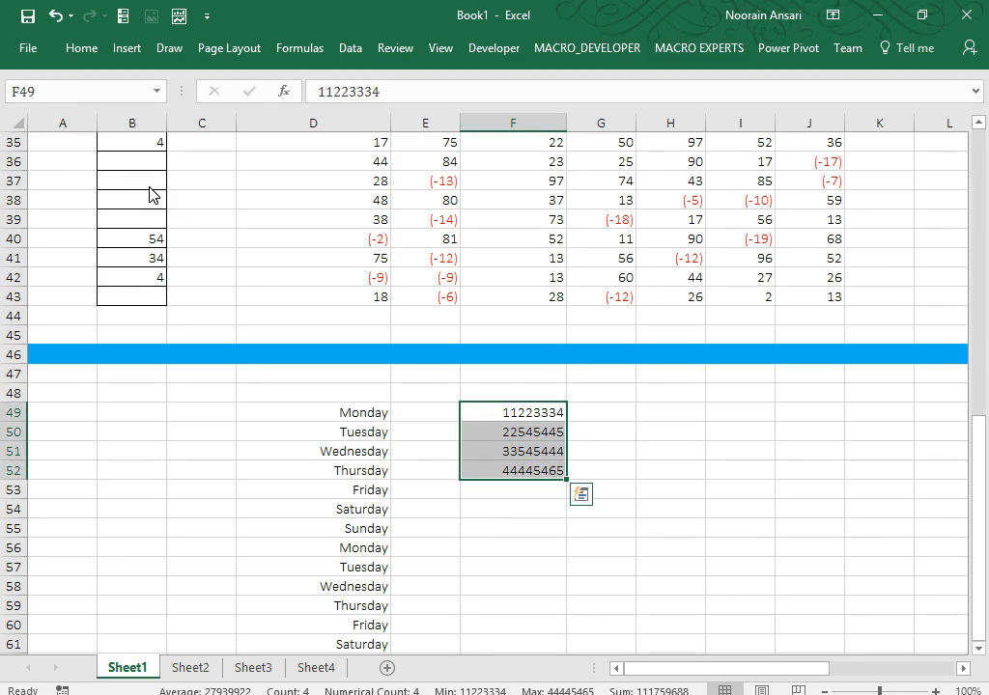
key("ctrl+c")
key("Down")
key("Down")
key("Down")
key("Down")
key("ctrl+v")
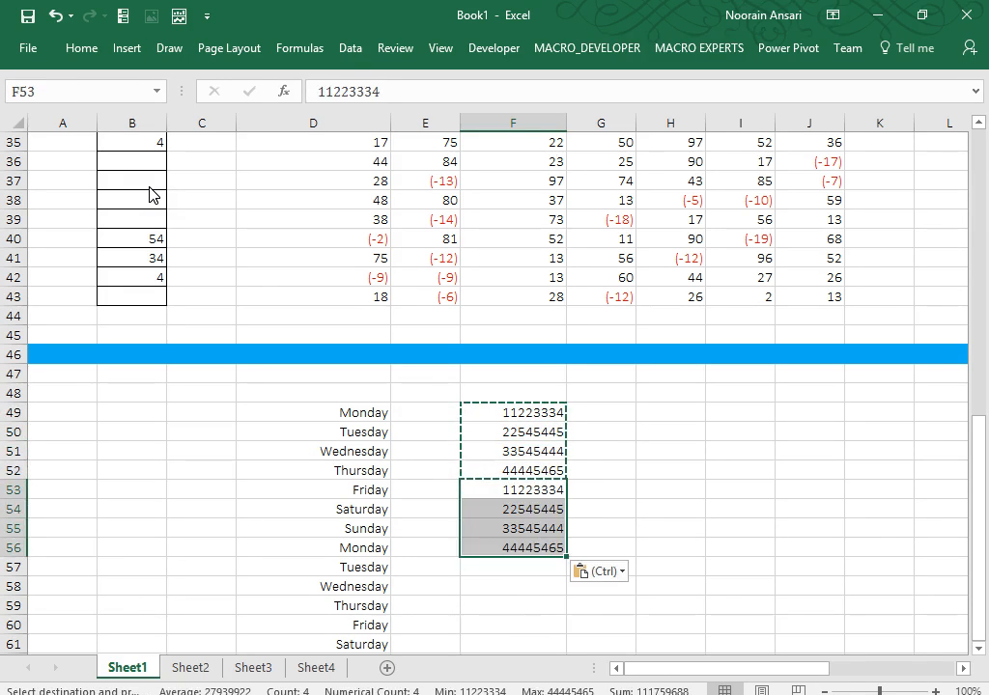
key("Up")
key("Up")
key("Up")
key("Up")
key("Down")
key("Up")
key("ctrl+shift+Down")
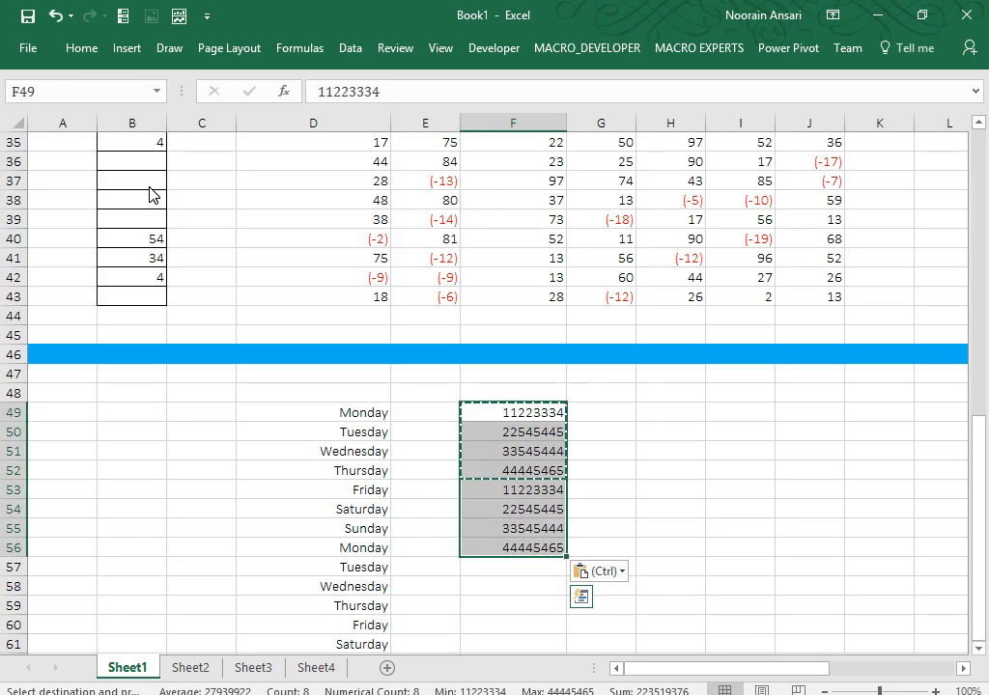
key("ctrl+c")
key("Down")
key("Down")
key("Down")
key("Down")
key("Down")
key("Down")
key("Down")
key("Down")
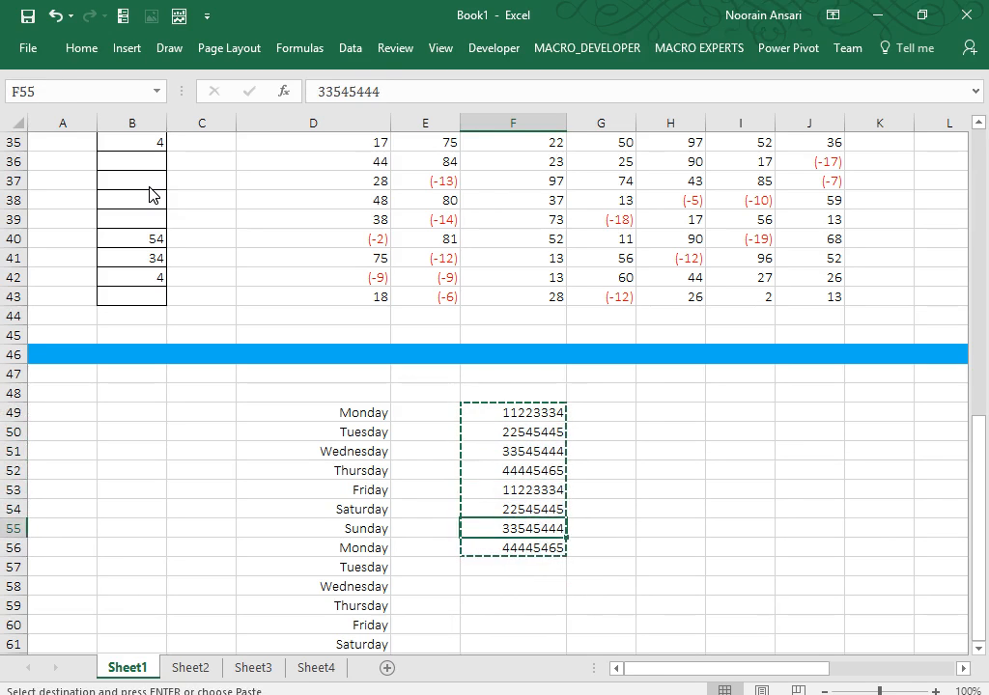
key("ctrl+v")
key("Escape")
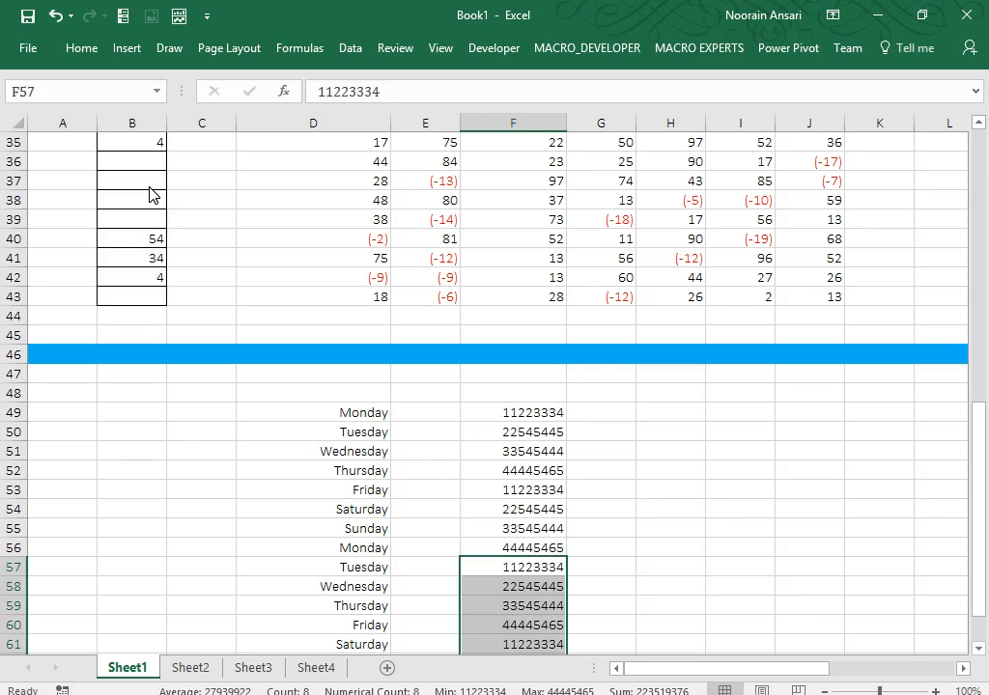
Select F49:F64 and bring up the Format Cells dialog for it.
key("ctrl+Up")
key("ctrl+shift+Down")
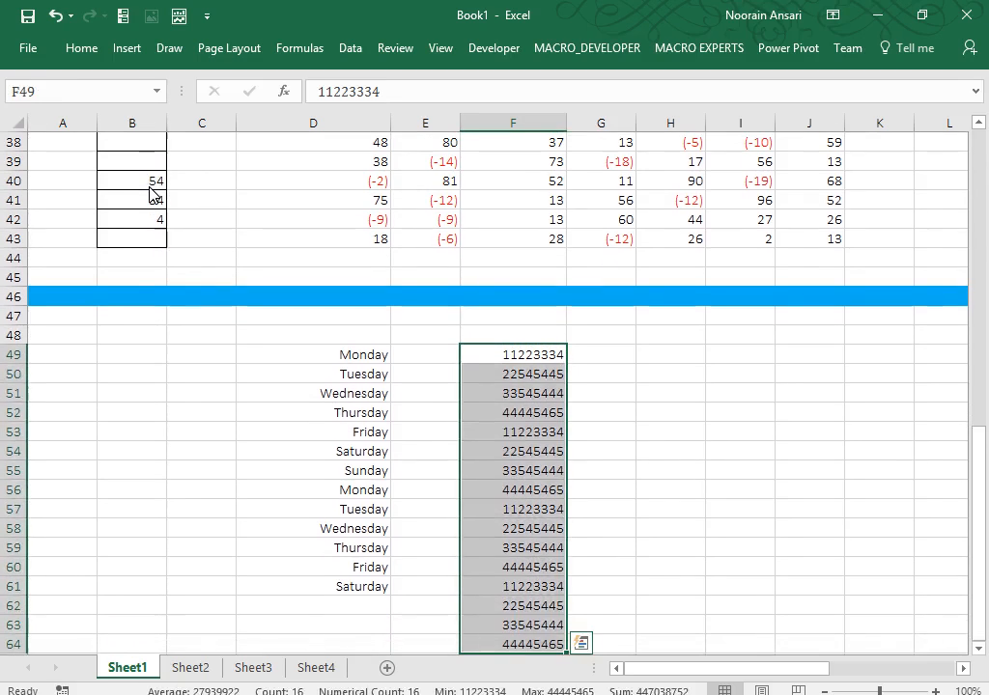
key("ctrl+1")
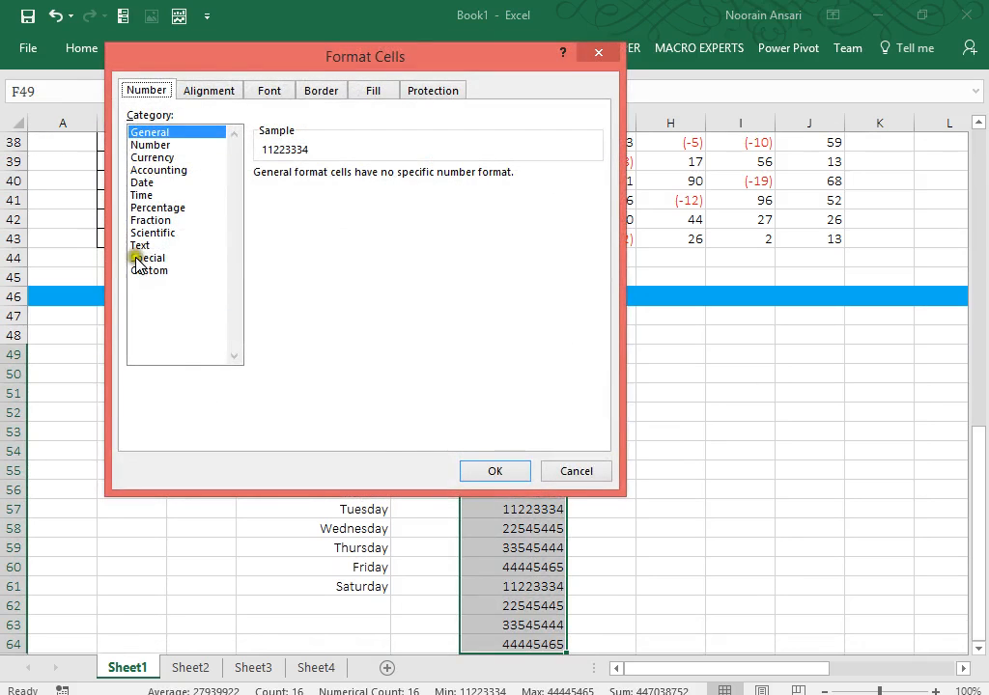
Apply the custom format (0##)-###### to F49:F64 and return to the top of the sheet.
left_click(147, 271)
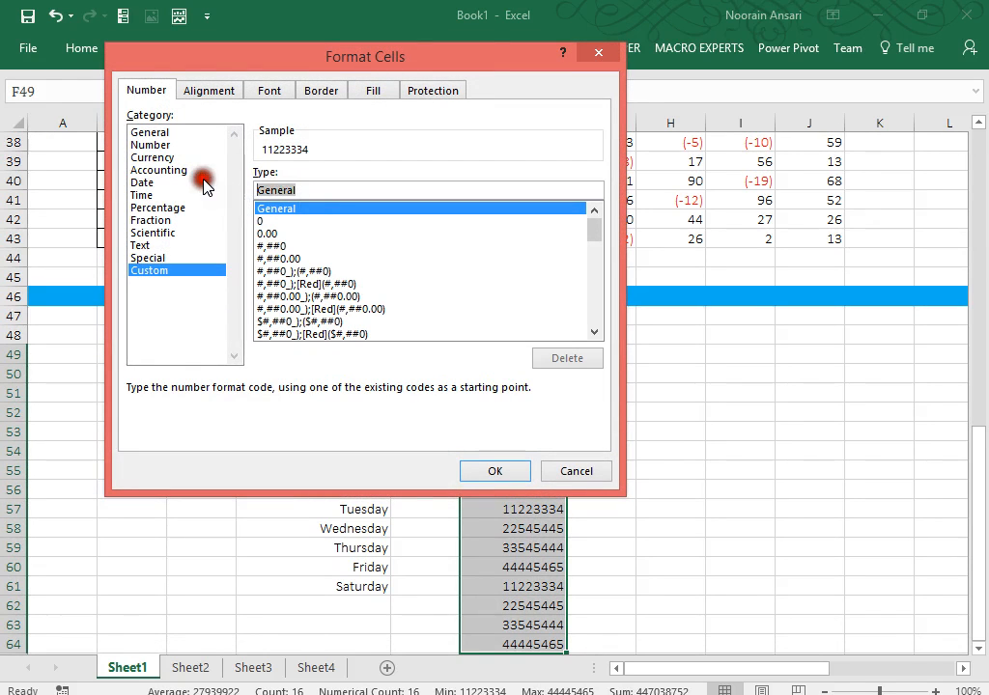
type("(")
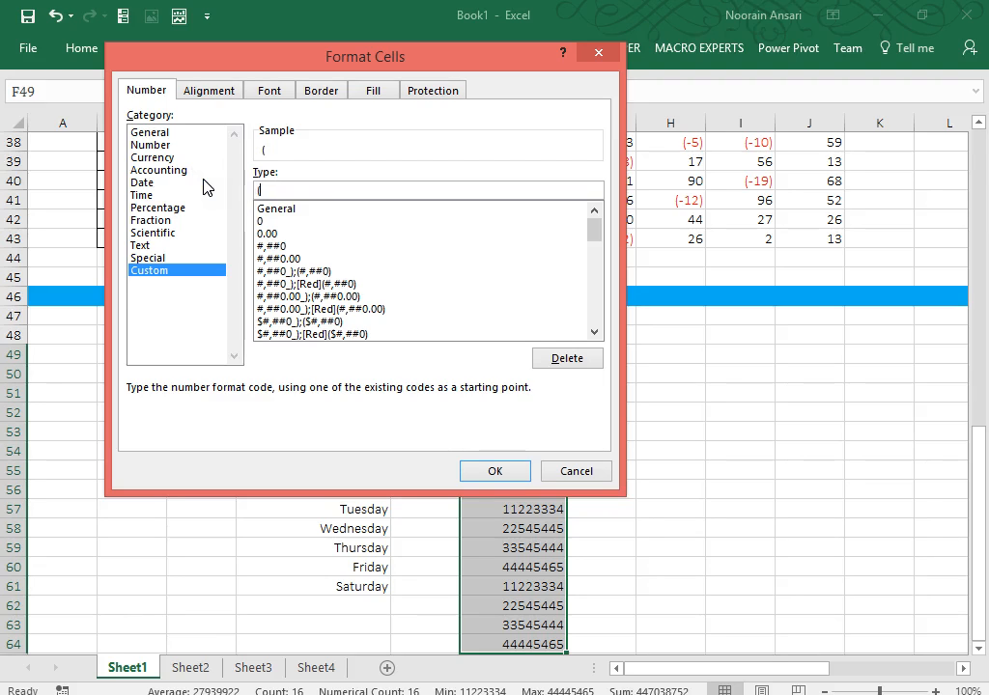
type("0##)-")
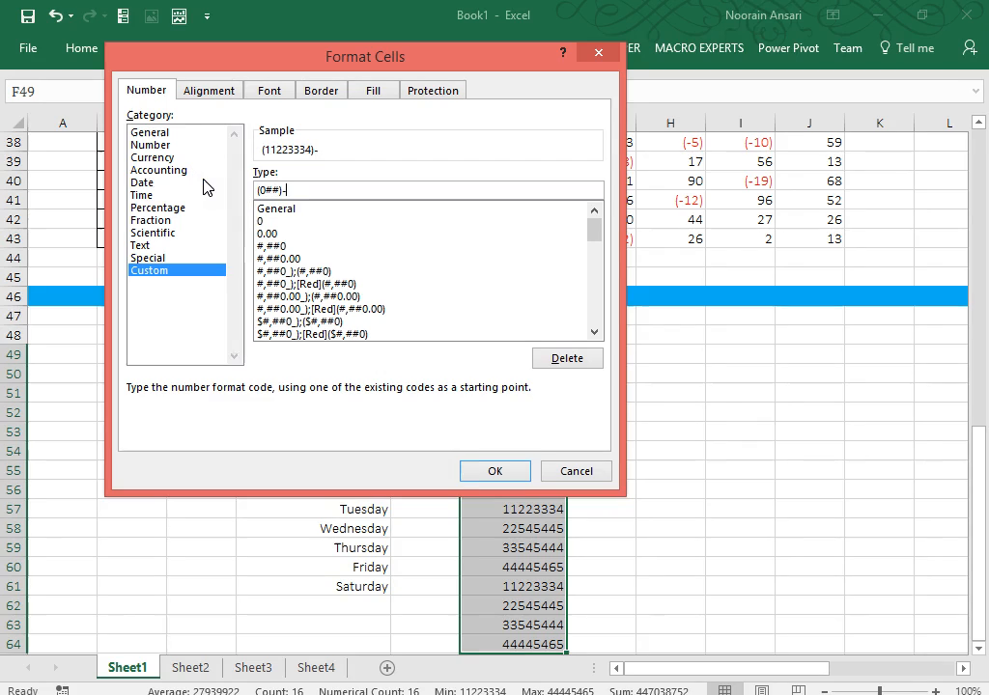
type("######")
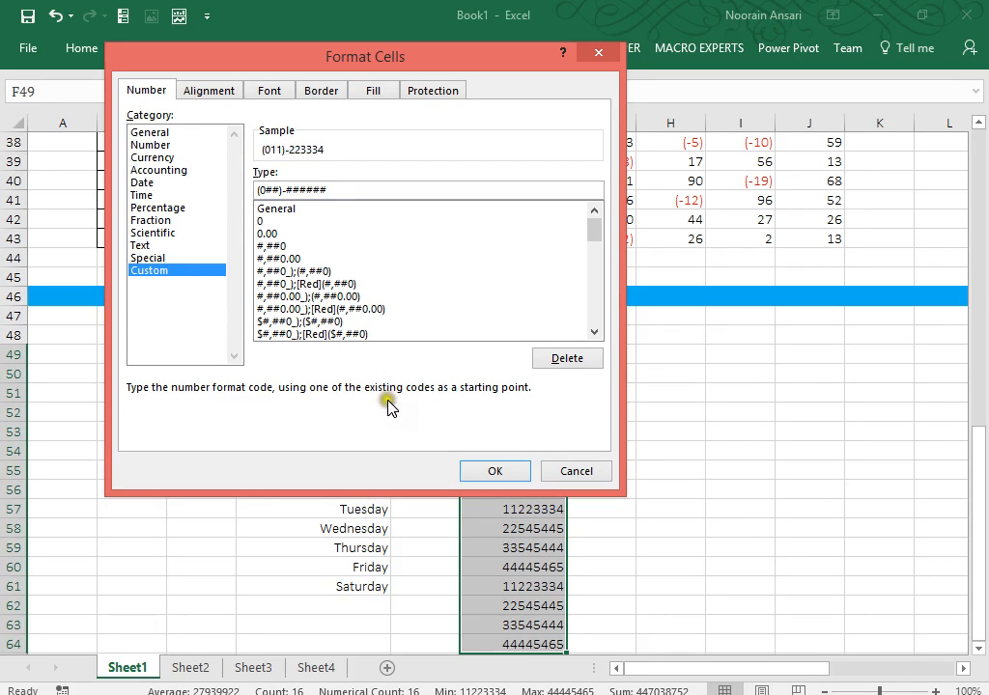
left_click(497, 471)
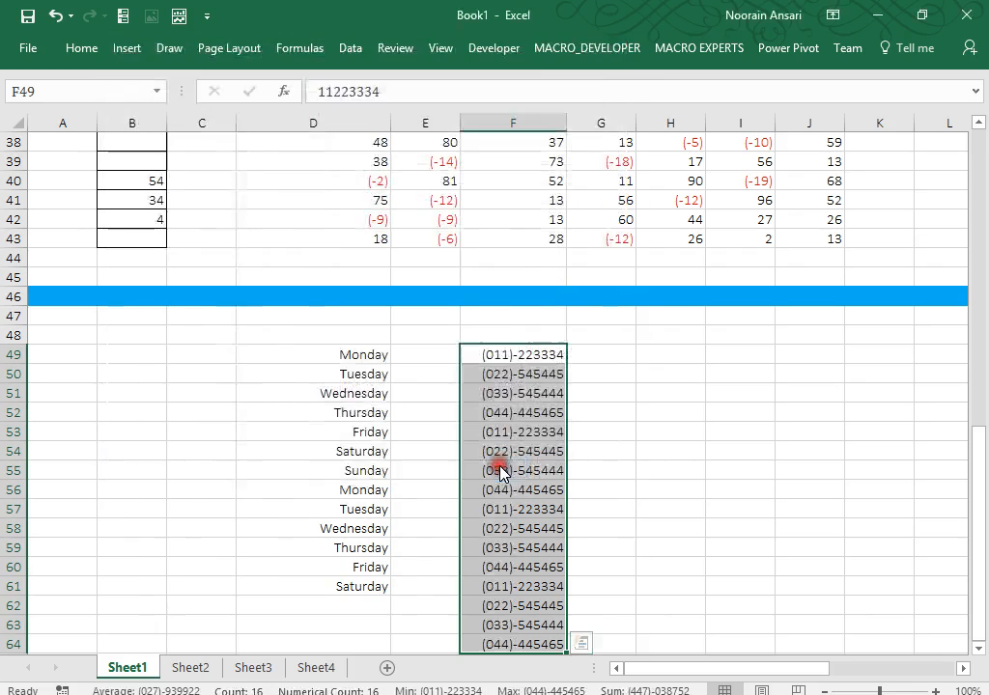
left_click(663, 450)
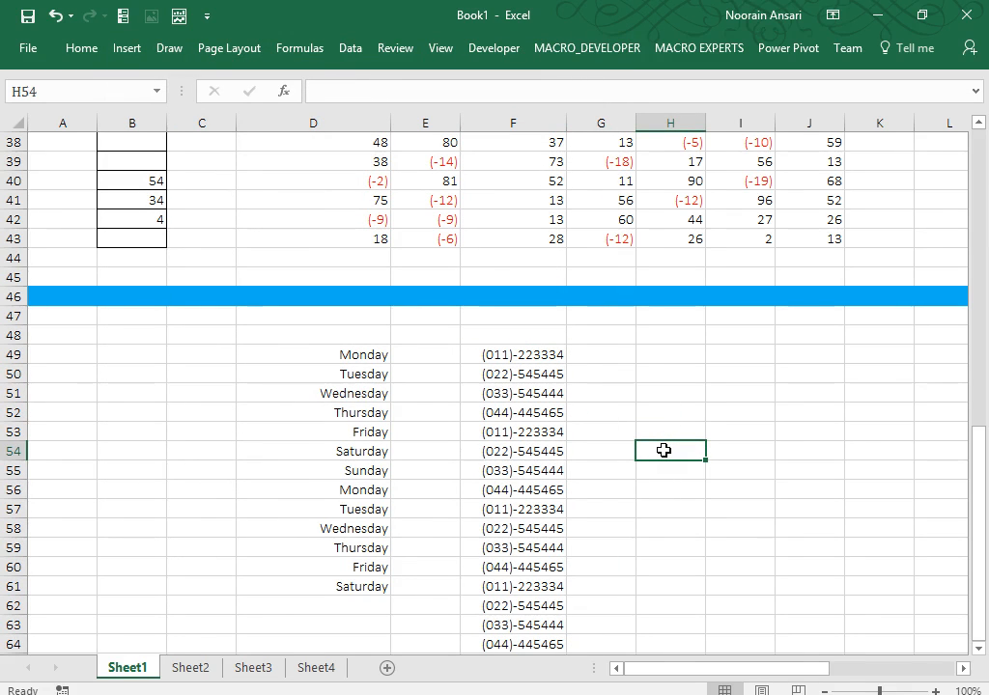
key("ctrl+Up")
key("ctrl+Up")
key("ctrl+Up")
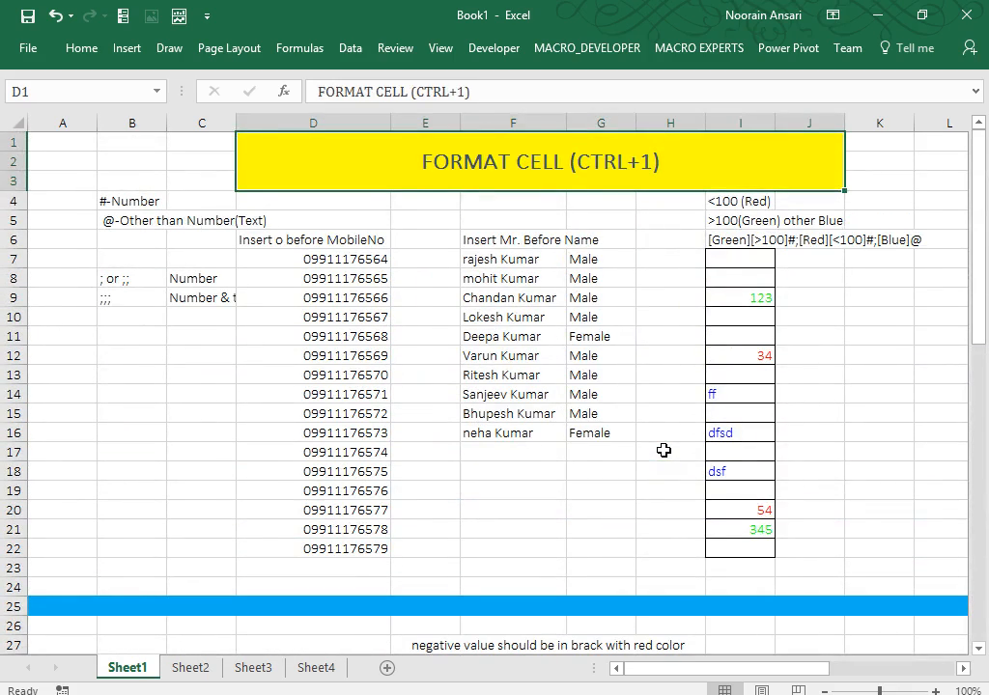
key("Right")
key("Right")
key("Right")
key("Right")
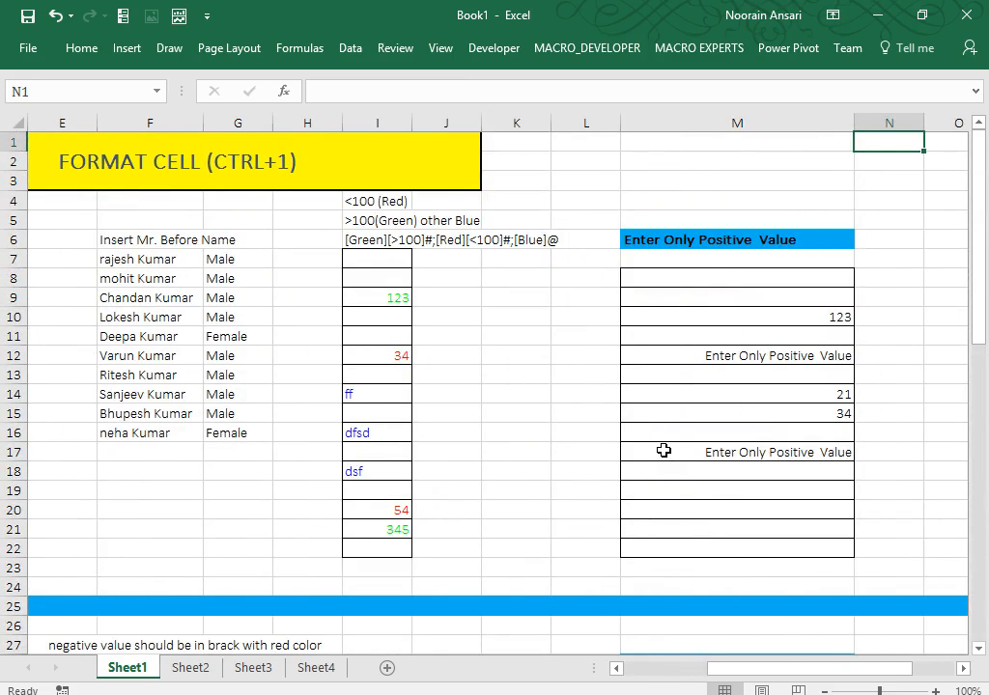
key("Left")
key("Left")
key("Left")
key("Left")
key("Left")
key("Left")
key("Left")
key("Right")
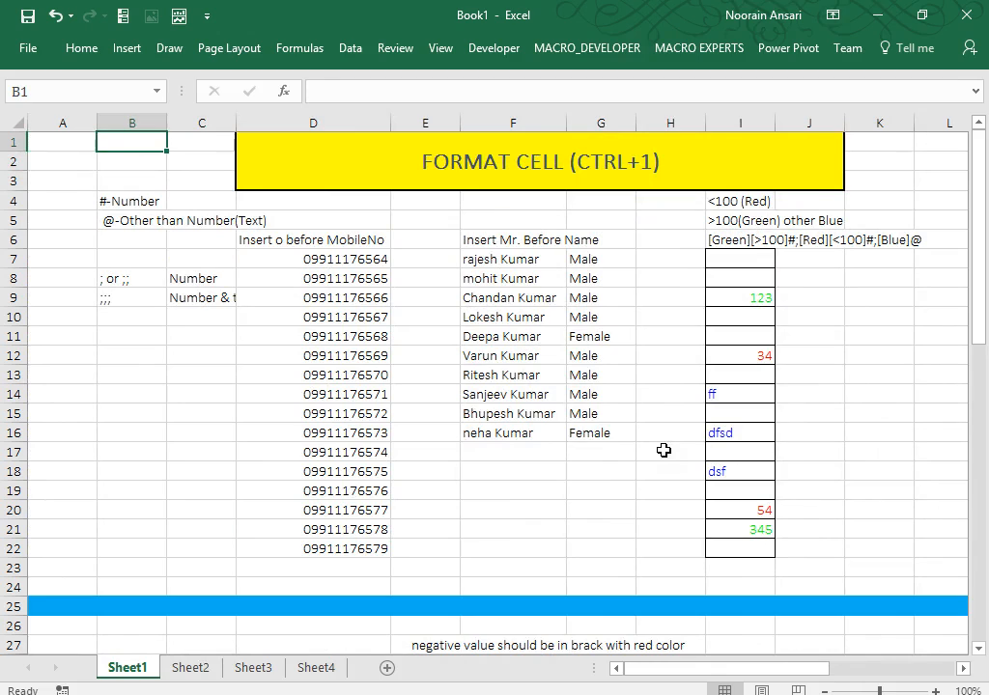
key("Down")
key("Down")
key("Down")
key("Down")
key("Down")
key("Down")
key("Down")
key("Down")
key("Down")
key("Down")
key("Down")
key("Down")
key("Down")
key("Down")
key("Down")
key("Down")
key("Down")
key("Down")
key("Down")
key("Down")
key("Up")
key("Up")
key("Up")
key("Up")
key("Up")
key("Up")
key("Up")
key("Up")
key("Up")
key("Up")
key("Up")
key("Up")
key("Up")
key("Up")
key("Up")
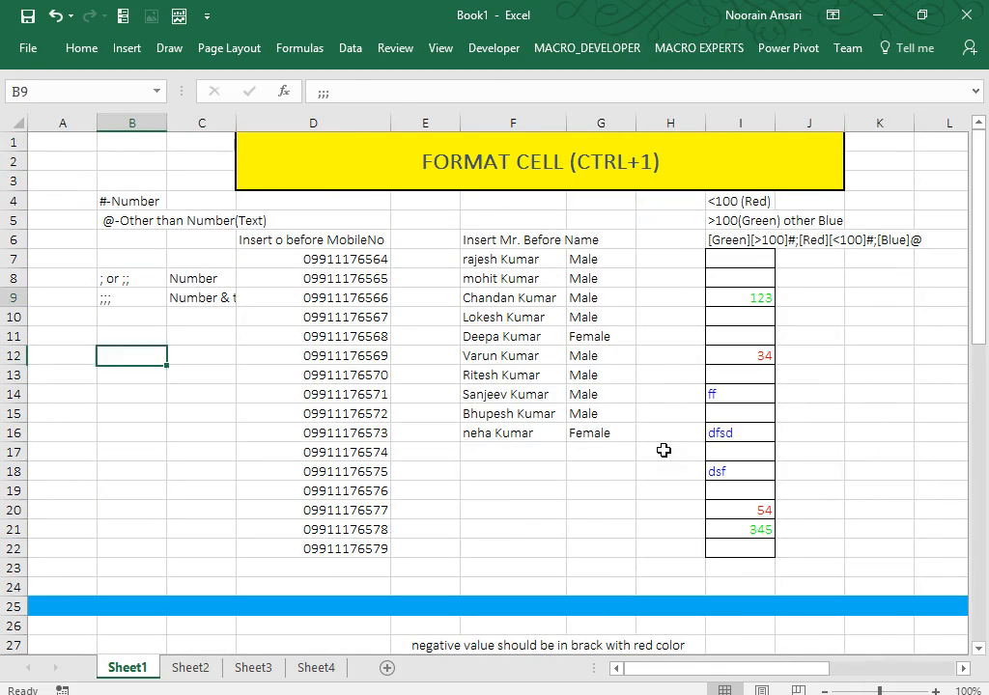
key("Up")
key("Up")
key("Up")
key("Up")
key("Up")
key("Up")
key("Up")
key("Up")
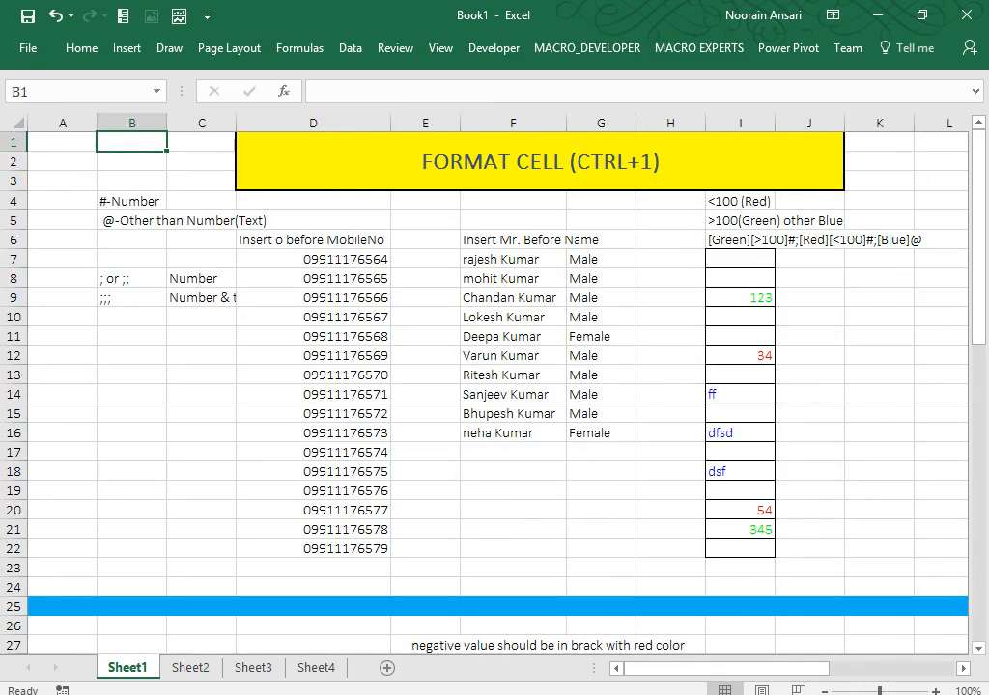
Rename Sheet3 to HomeTask and select cell D6 on it.
right_click(252, 667)
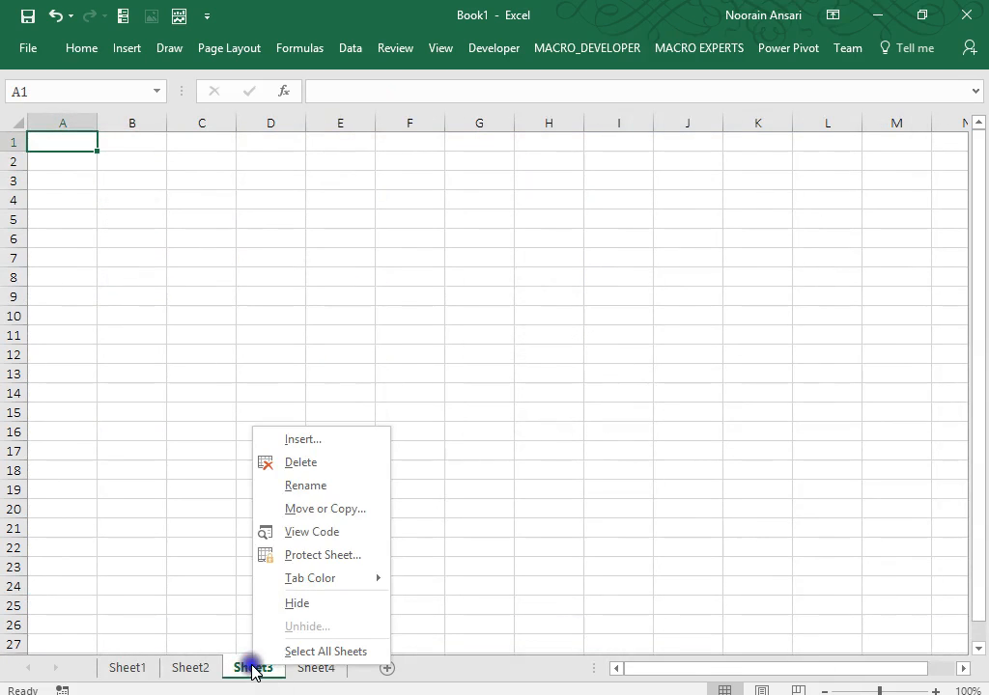
left_click(301, 487)
type("Hom")
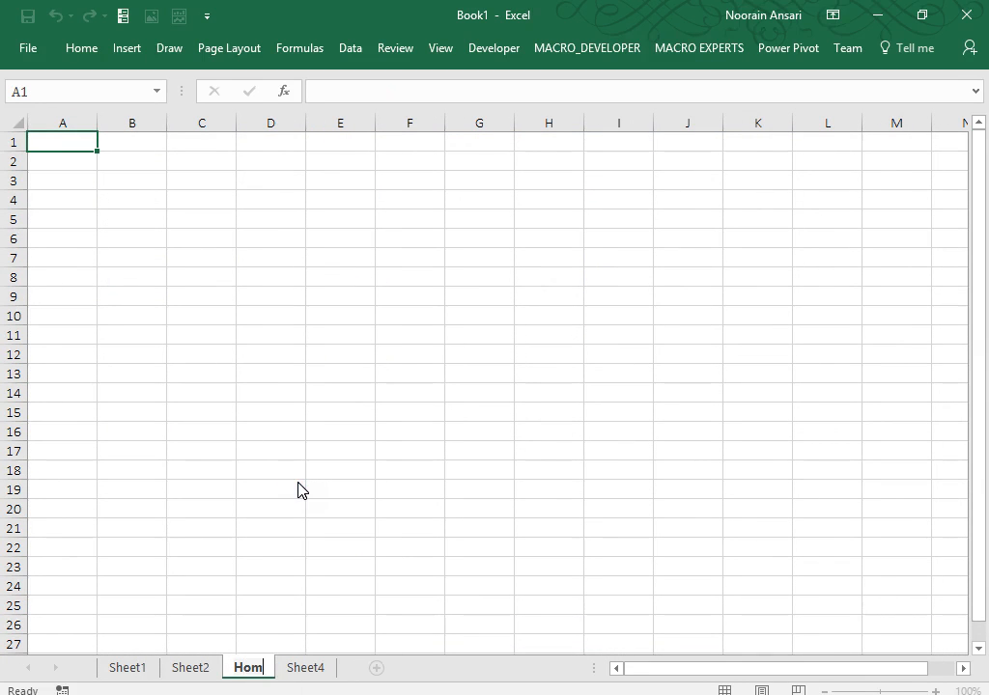
type("eTask")
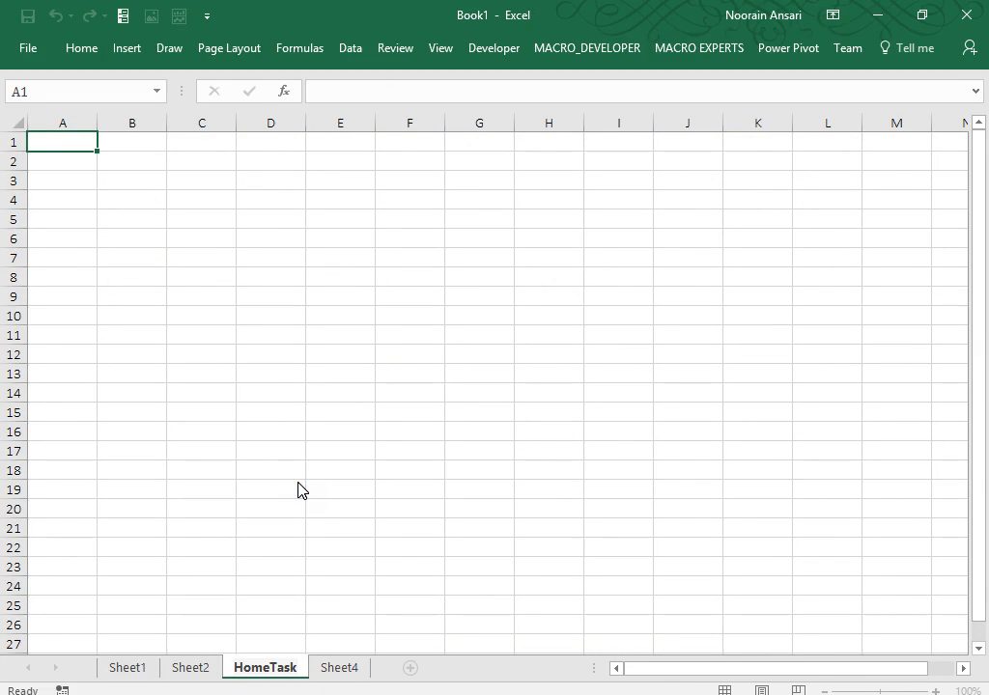
left_click(270, 321)
left_click(274, 272)
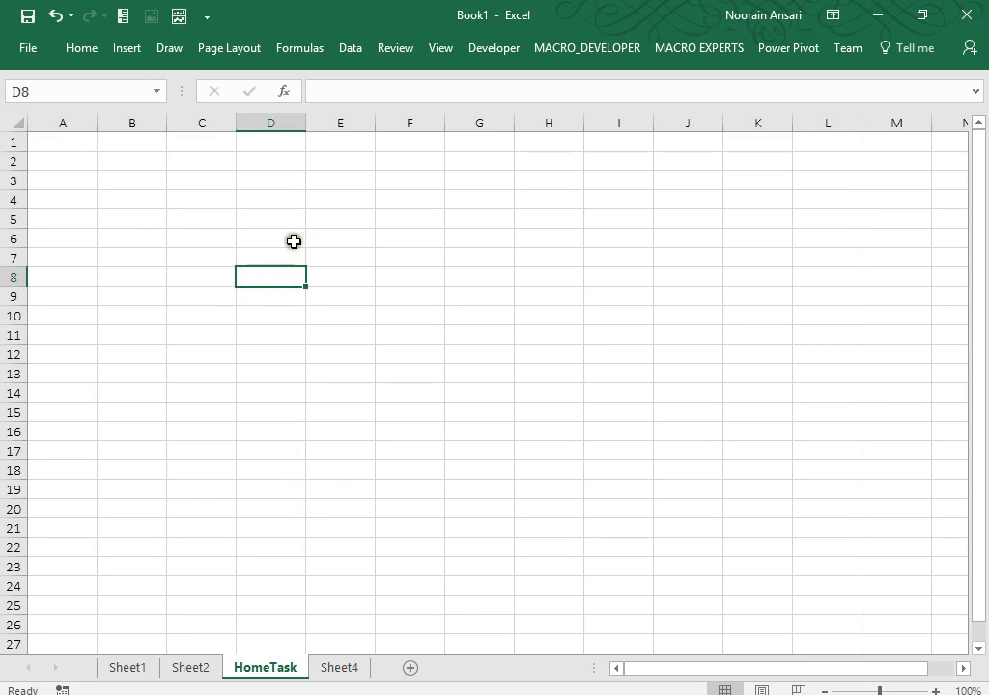
left_click(294, 241)
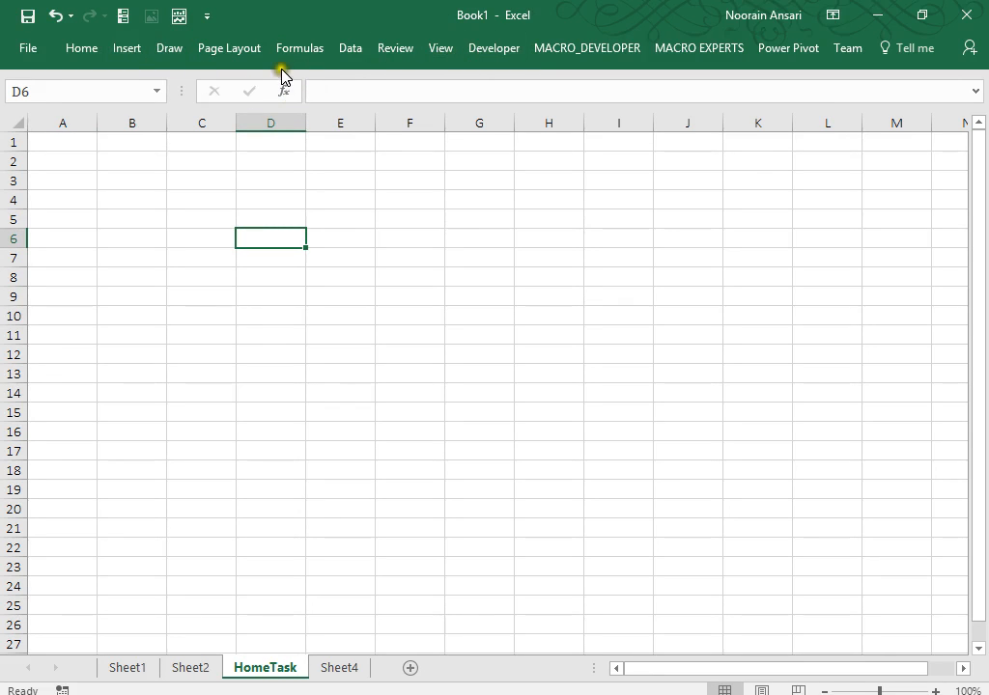
Open Insert > Object on the Create from File tab and browse for a file.
left_click(89, 50)
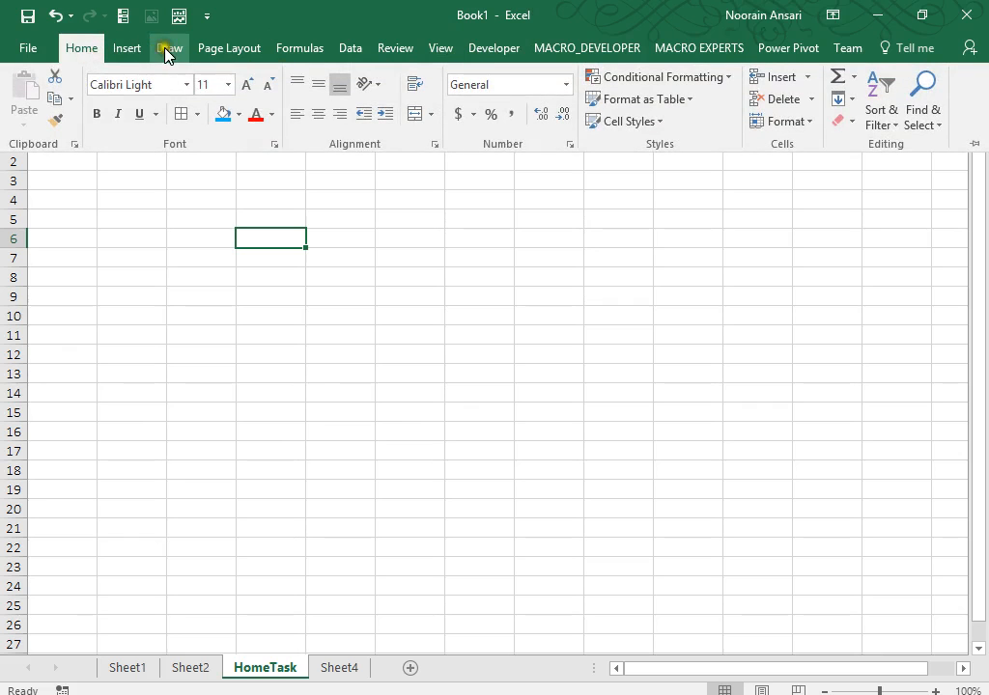
left_click(126, 49)
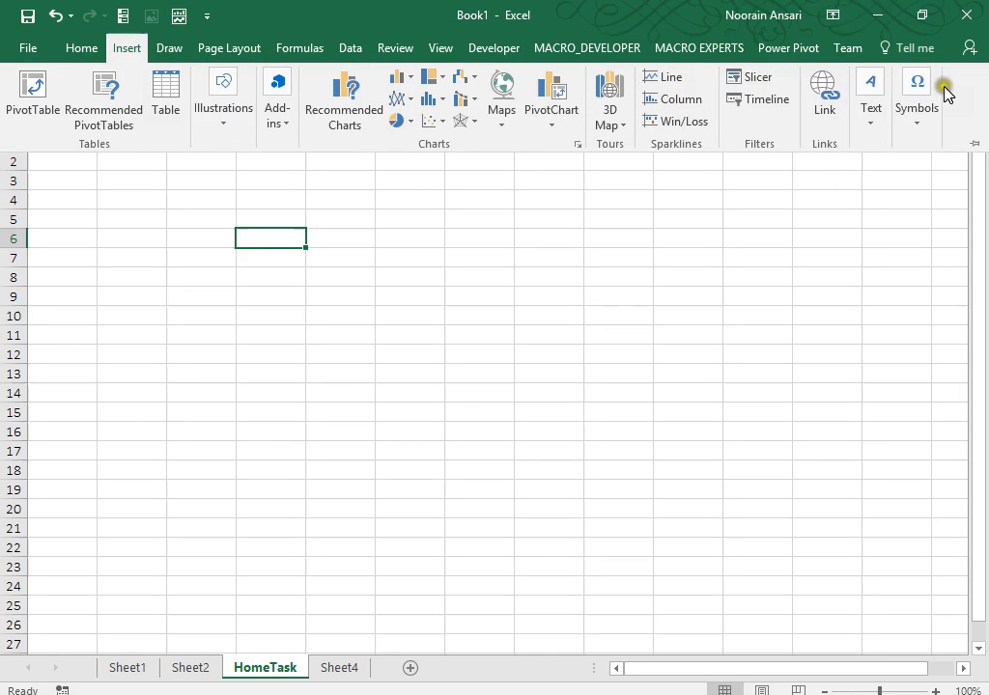
left_click(869, 123)
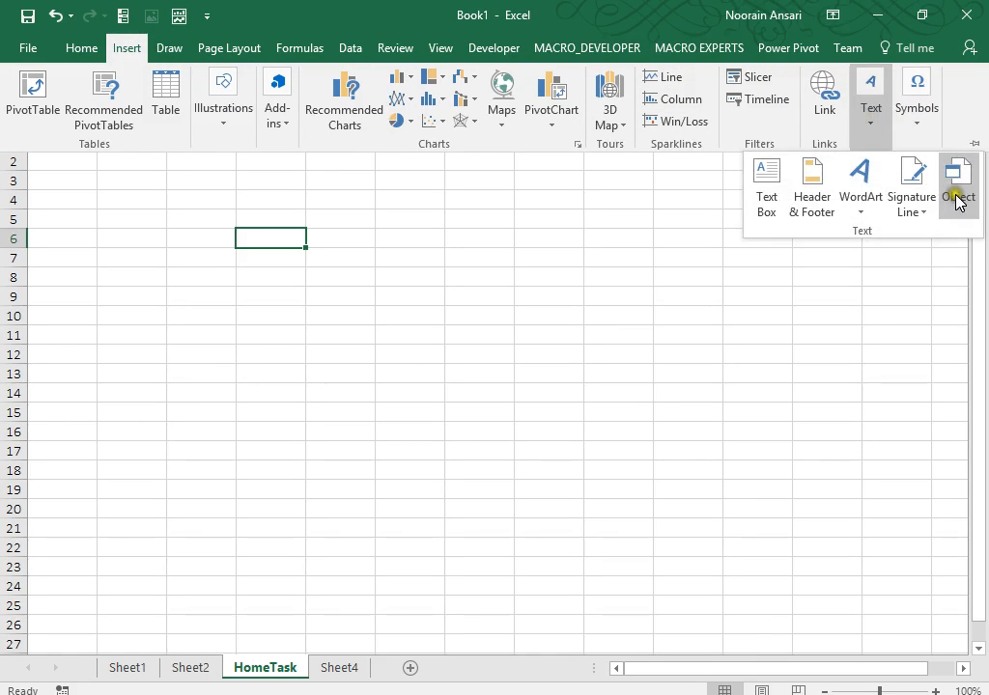
left_click(957, 193)
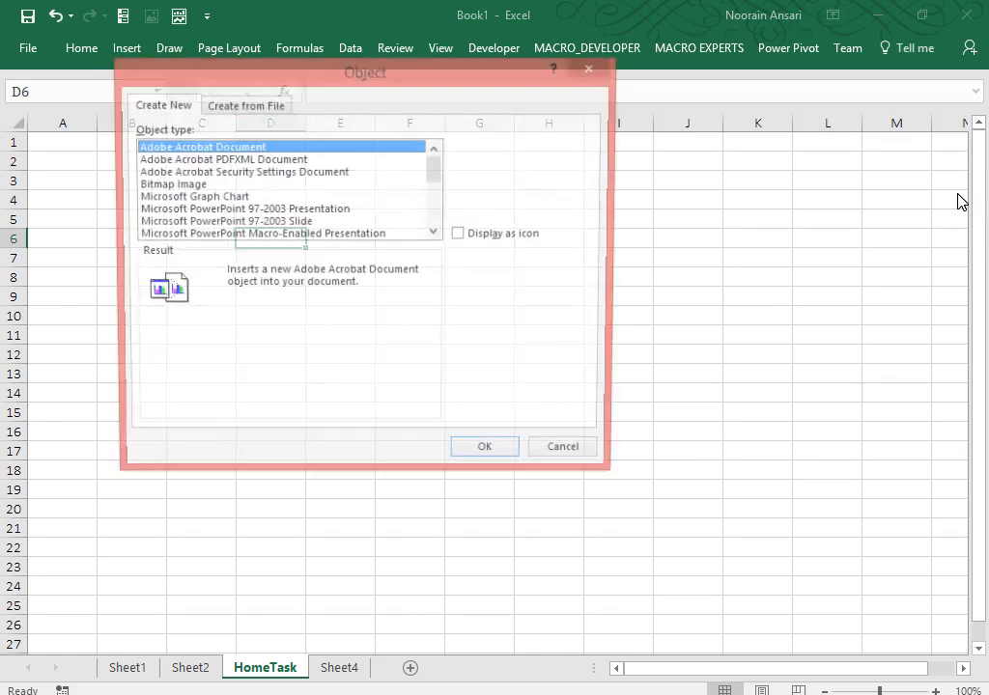
left_click(263, 105)
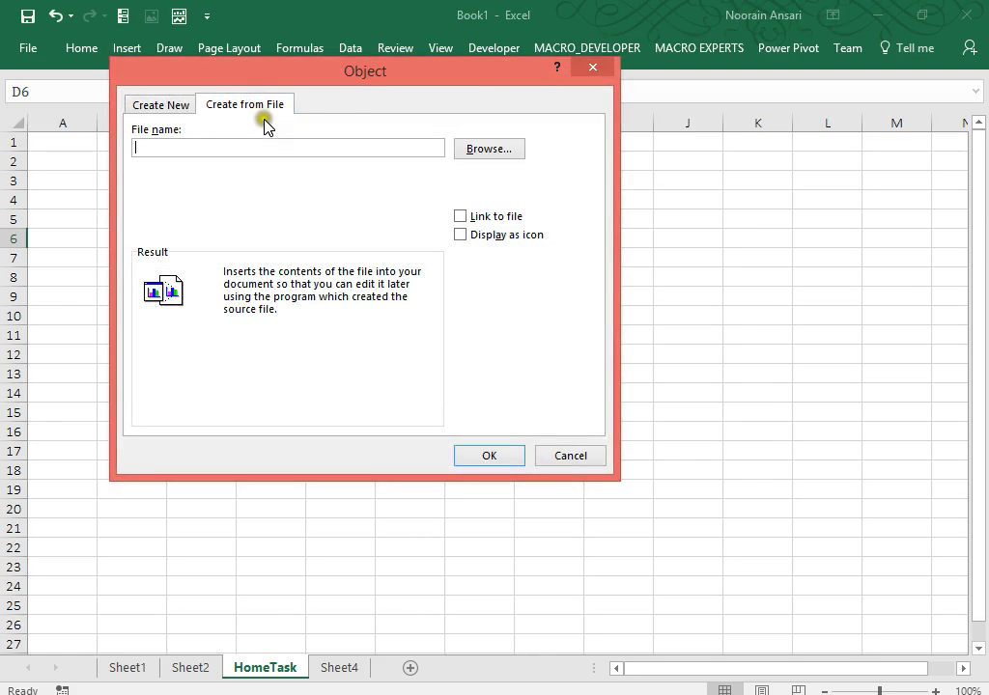
left_click(477, 159)
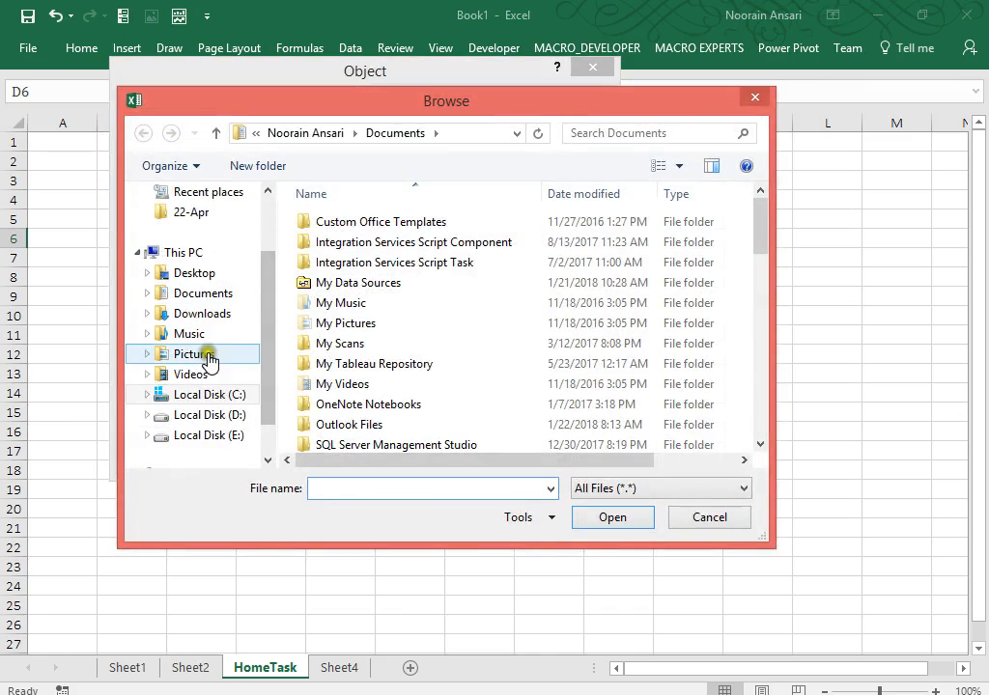
Pick Custom_Format.docx from D:\MAATI\Excel_Training\Custom Formating and tick Display as icon.
left_click(225, 416)
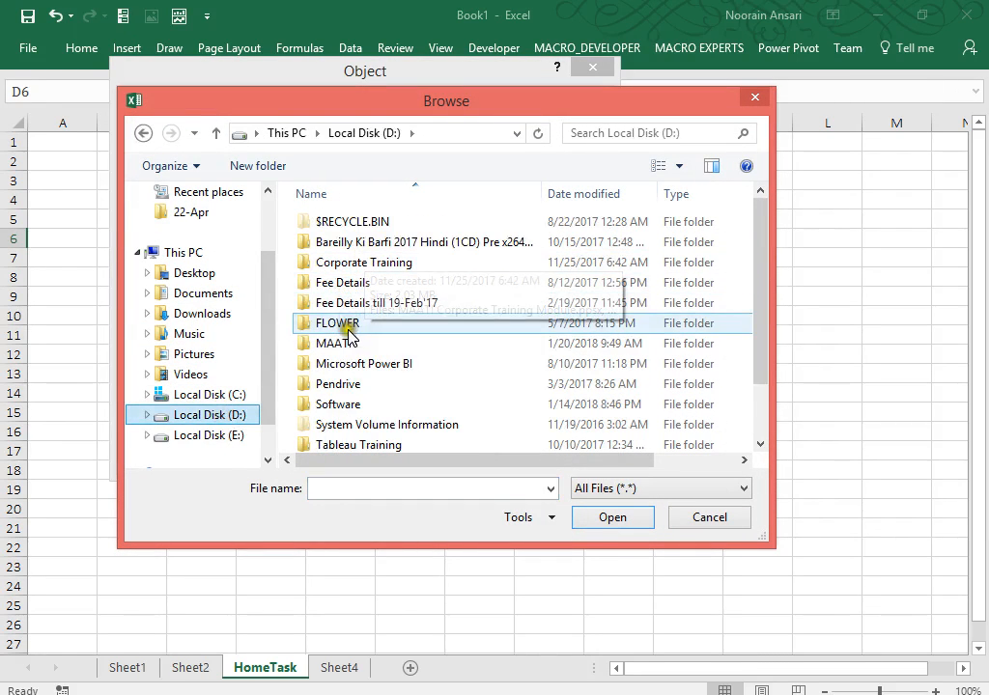
double_click(343, 348)
left_click(345, 285)
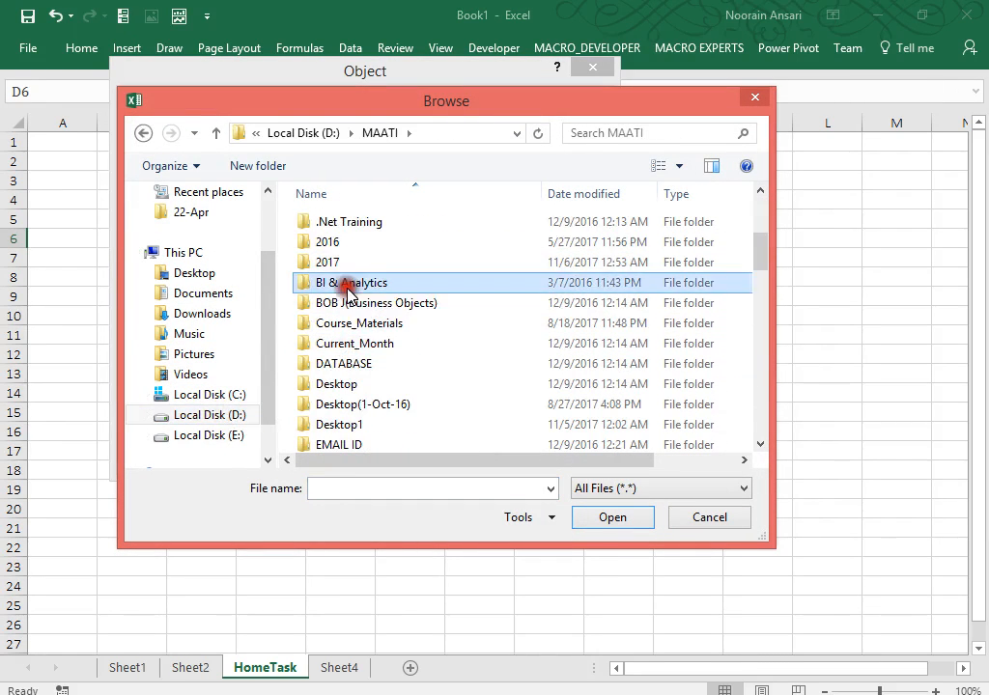
key("e")
key("e")
key("e")
key("Return")
key("Down")
key("Down")
key("Down")
key("Down")
key("Down")
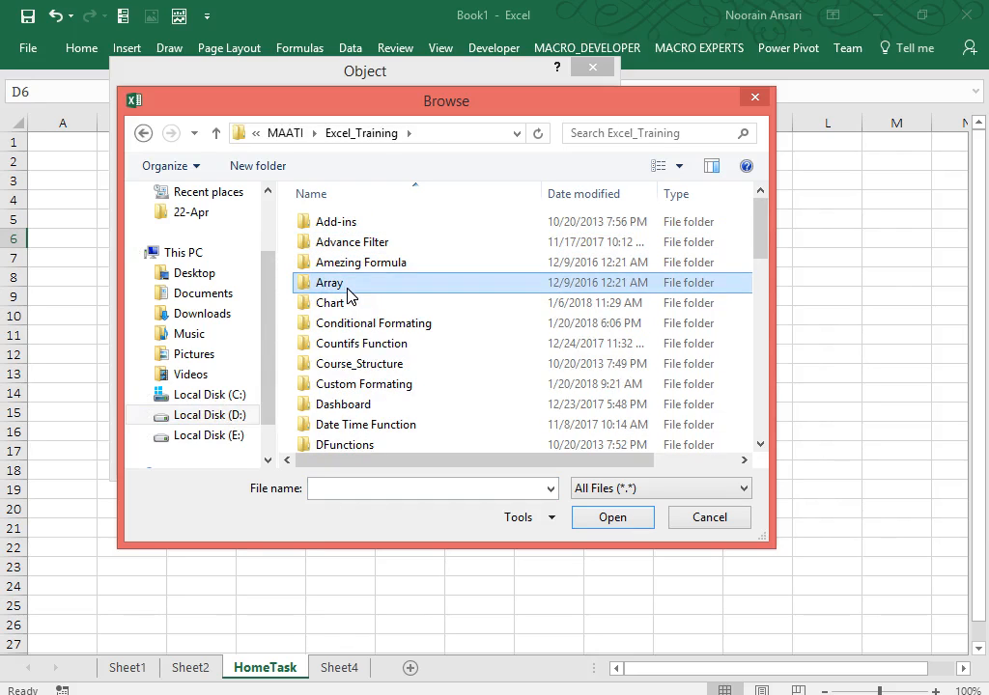
key("Down")
key("Down")
key("Down")
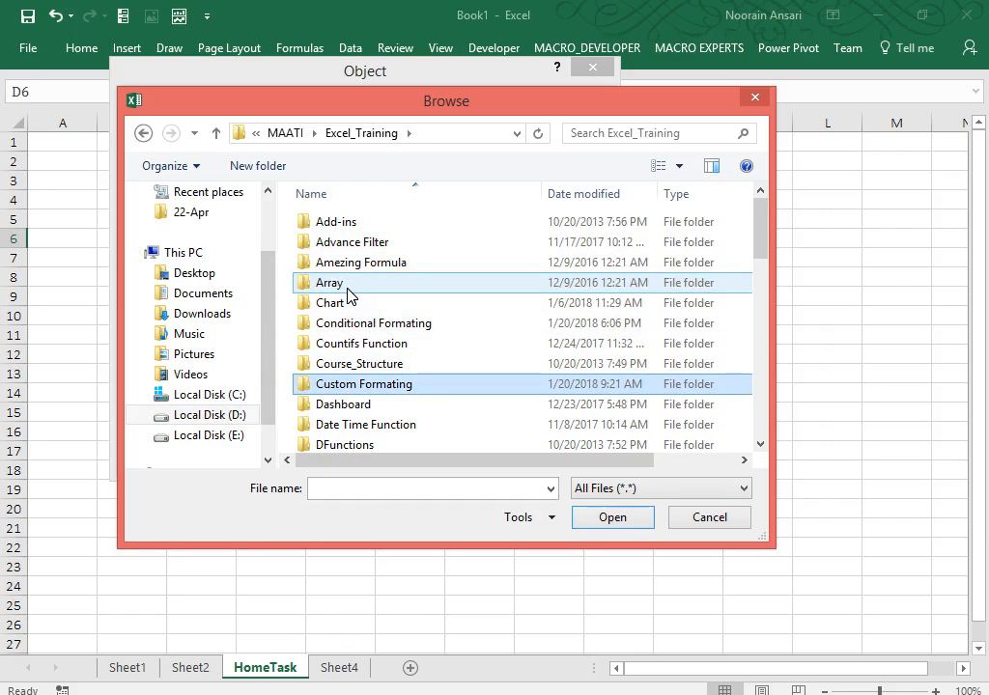
key("Up")
key("Up")
key("Down")
key("Down")
key("Return")
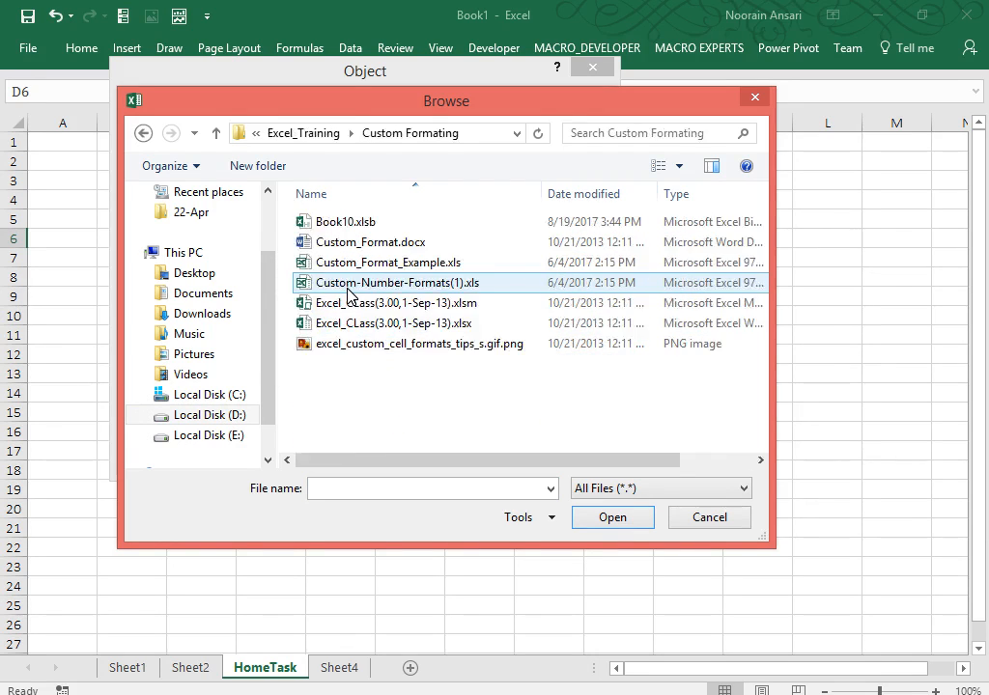
left_click(413, 242)
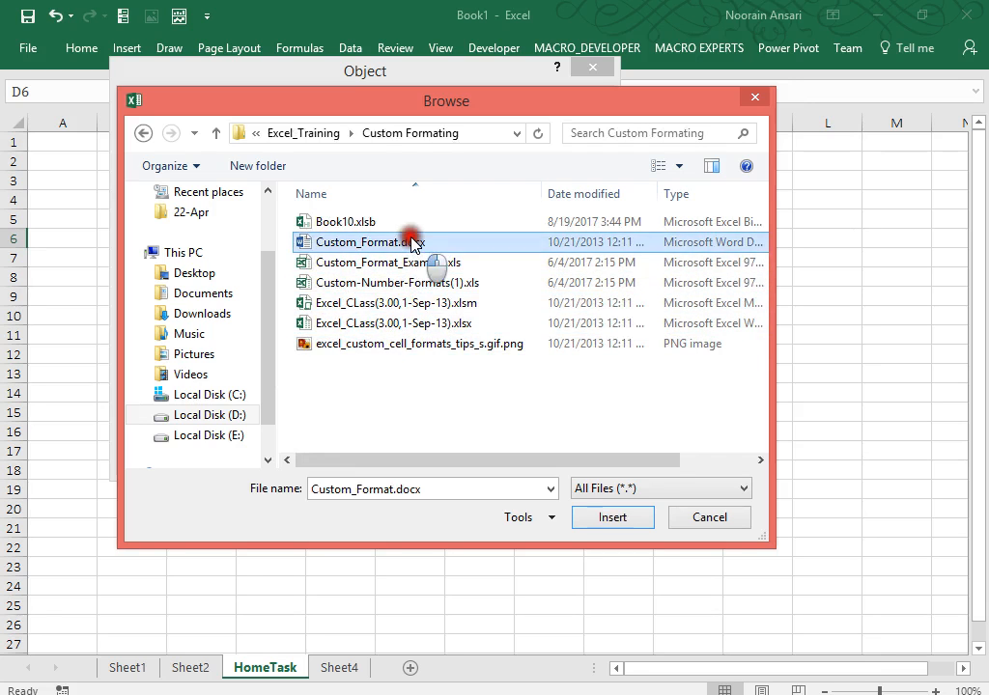
double_click(413, 241)
left_click(461, 235)
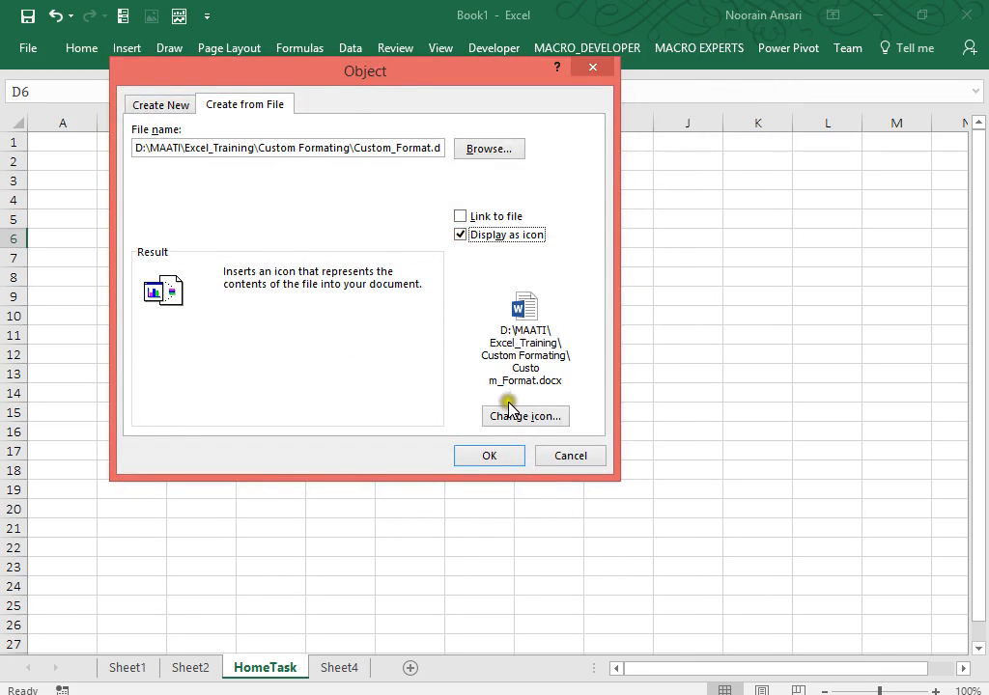
Caption the icon 'Appko Meri Kasam-1' and insert the Word document at D6.
left_click(509, 414)
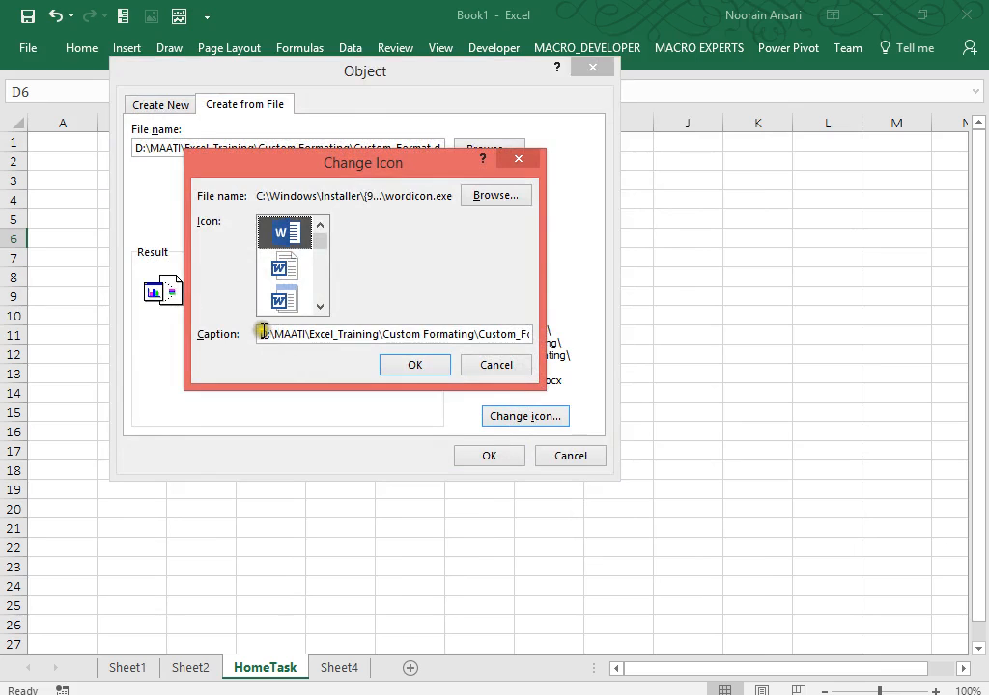
left_click_drag(261, 332, 784, 377)
key("Delete")
type("App")
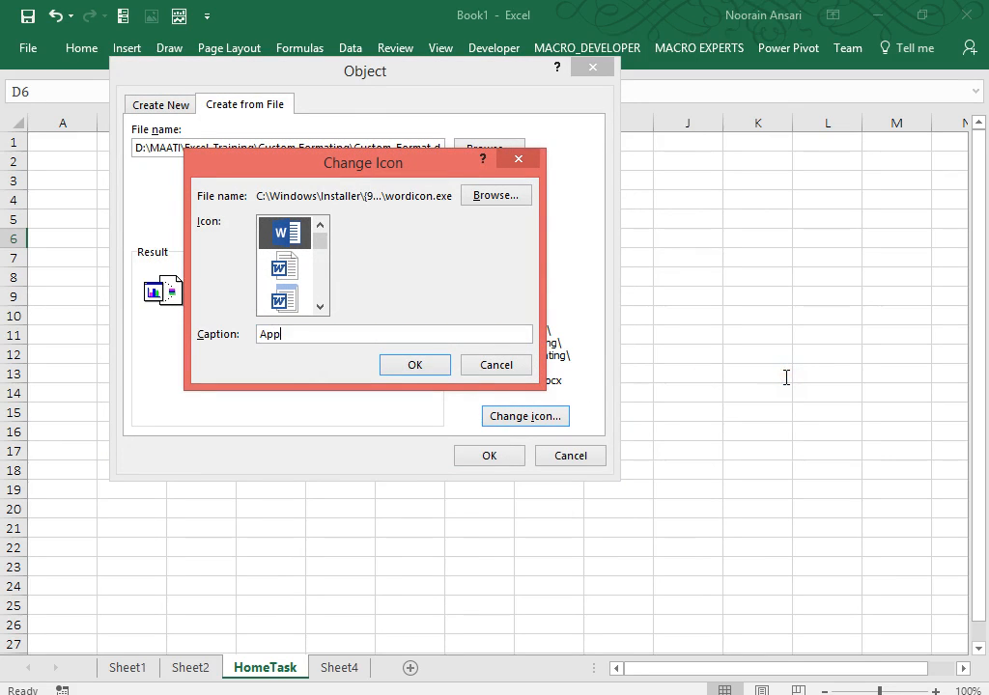
type("ko Meri Kasam-1")
left_click(417, 366)
left_click(492, 456)
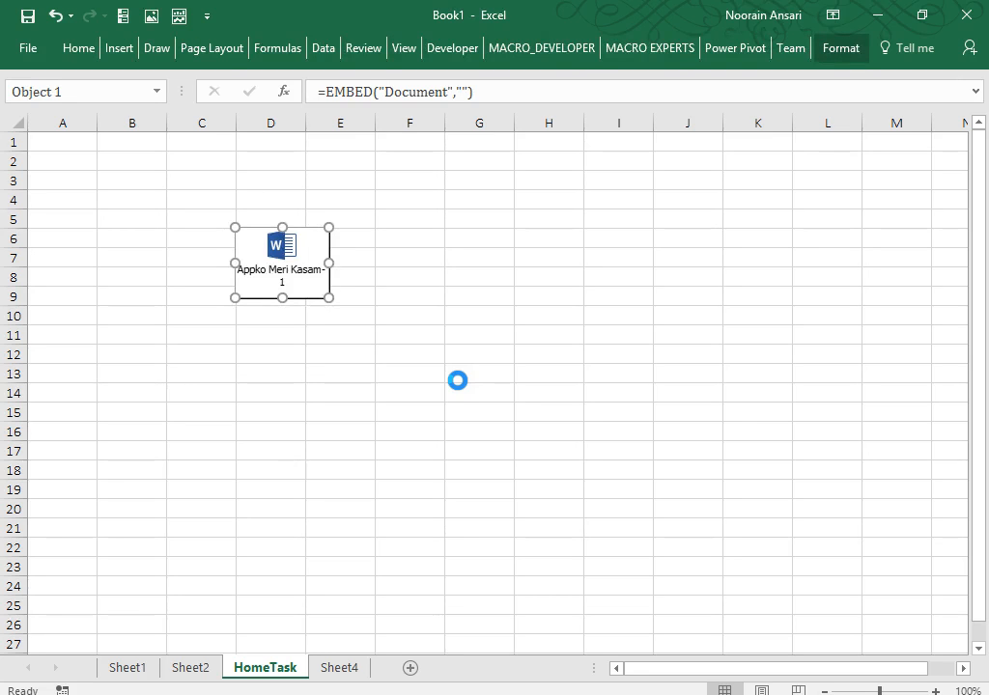
Deselect the Word icon, select cell D10, and show the Insert ribbon.
left_click(256, 353)
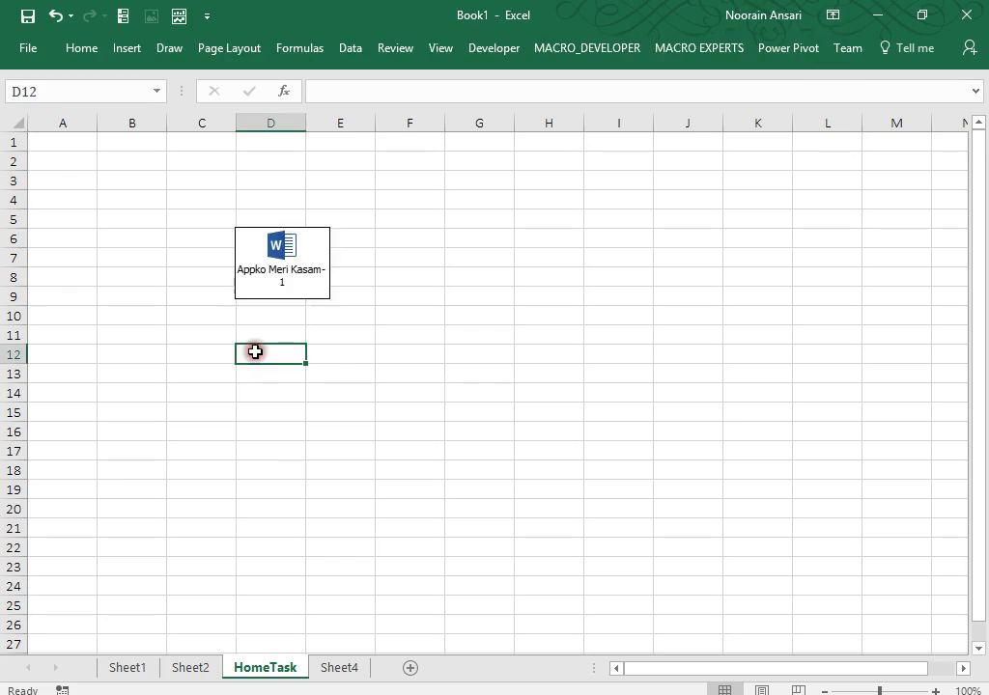
left_click(272, 317)
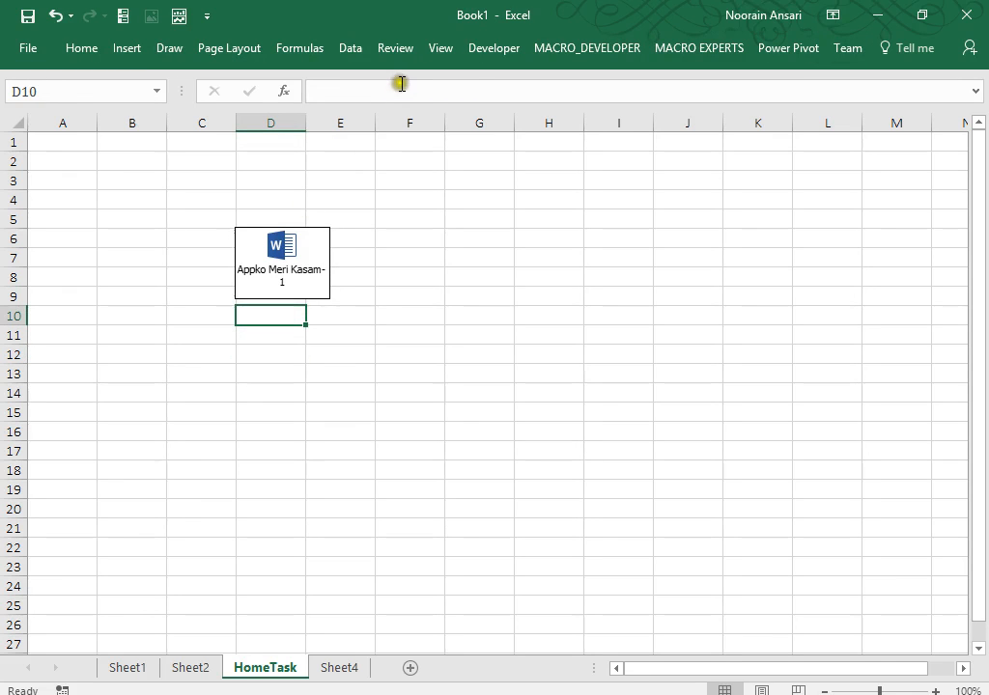
left_click(295, 49)
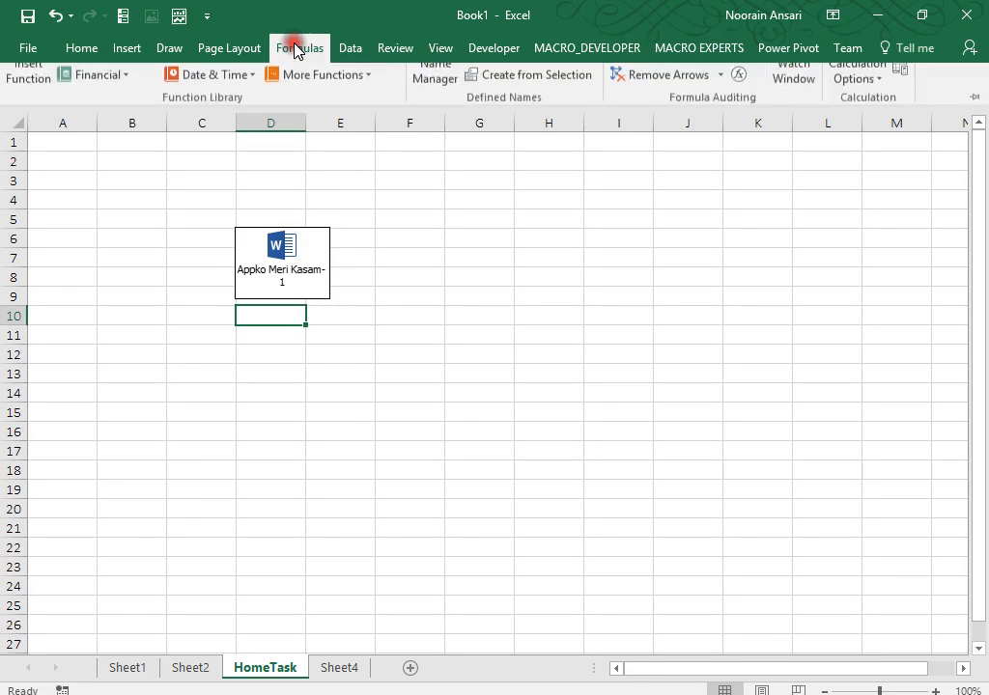
left_click(94, 52)
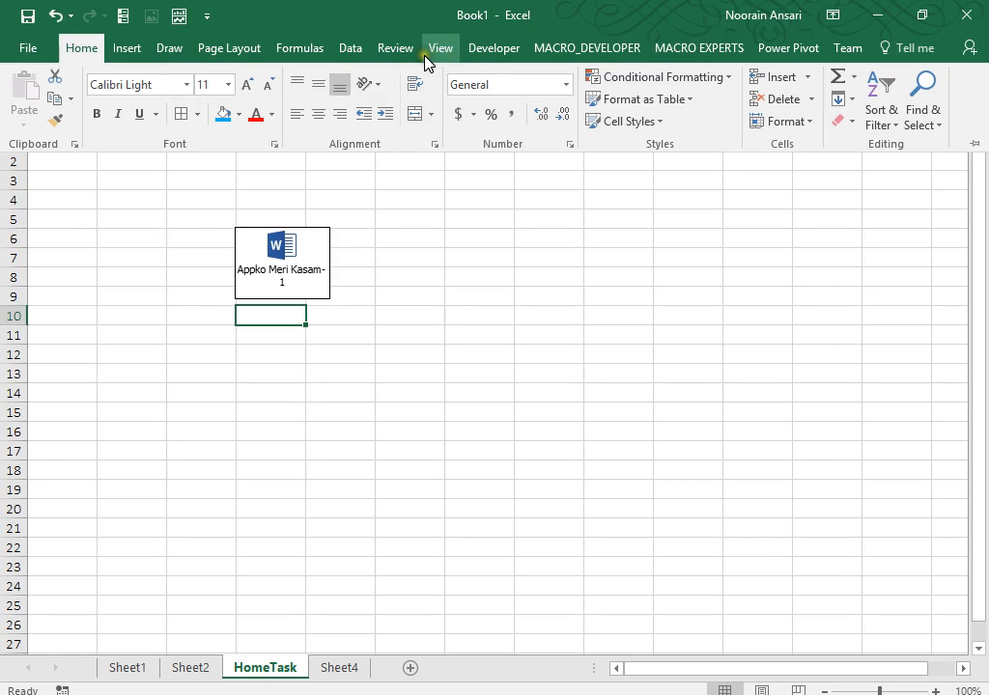
left_click(131, 57)
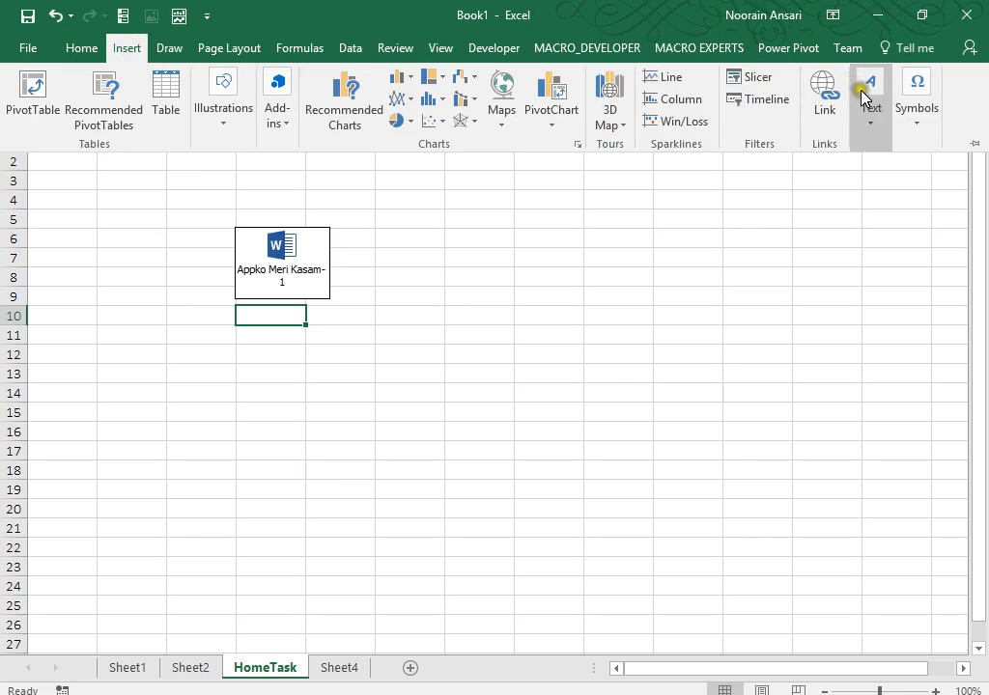
Choose Custom_Format_Example.xls as the object to embed from file, displayed as an icon.
left_click(871, 128)
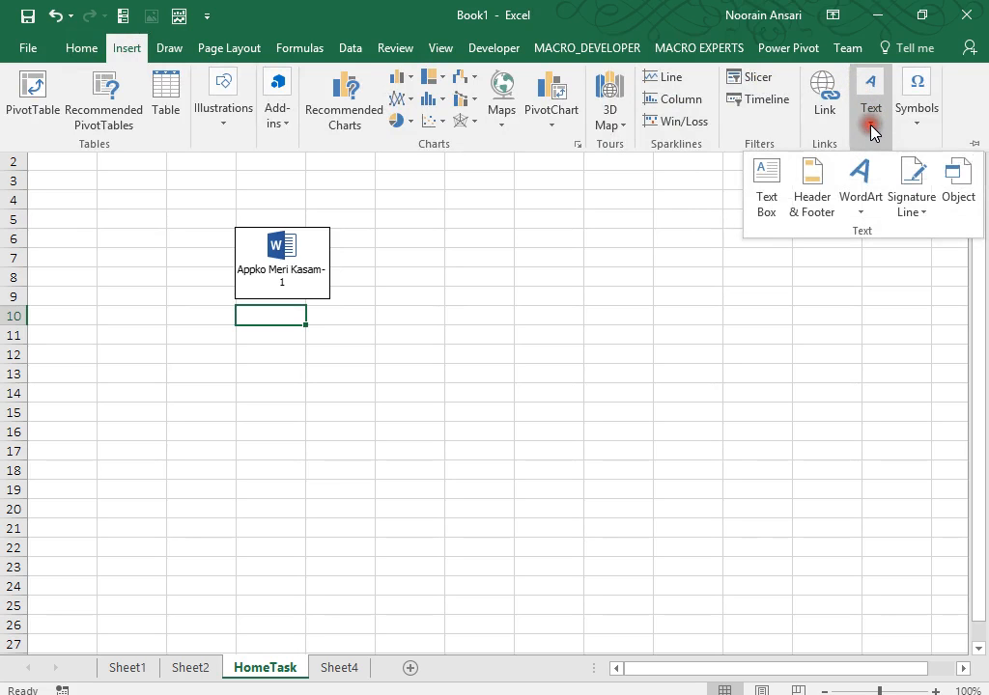
left_click(956, 183)
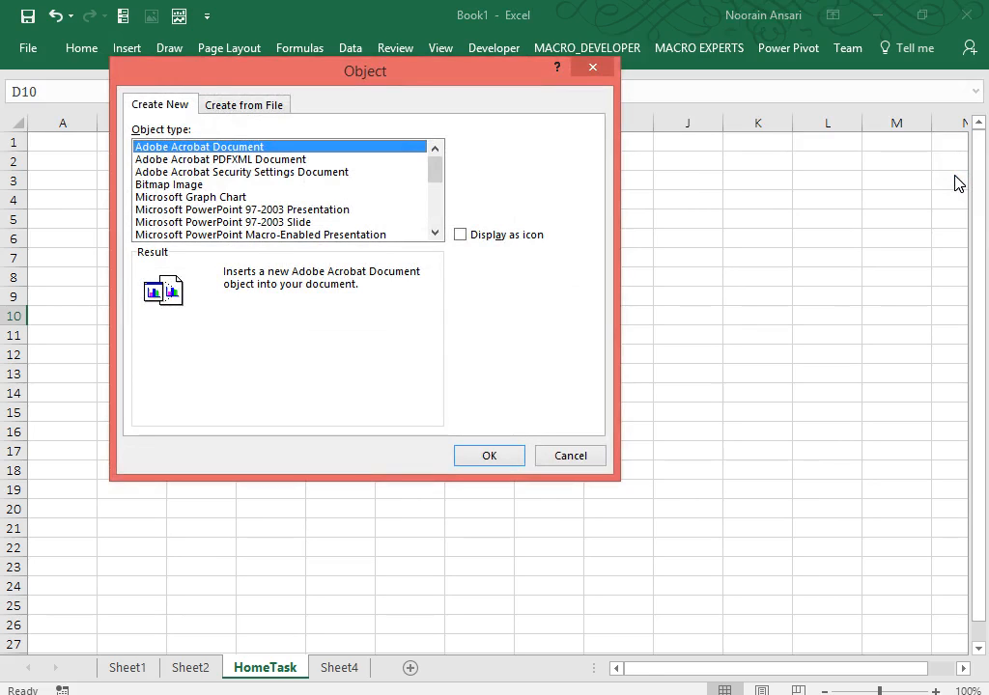
left_click(247, 105)
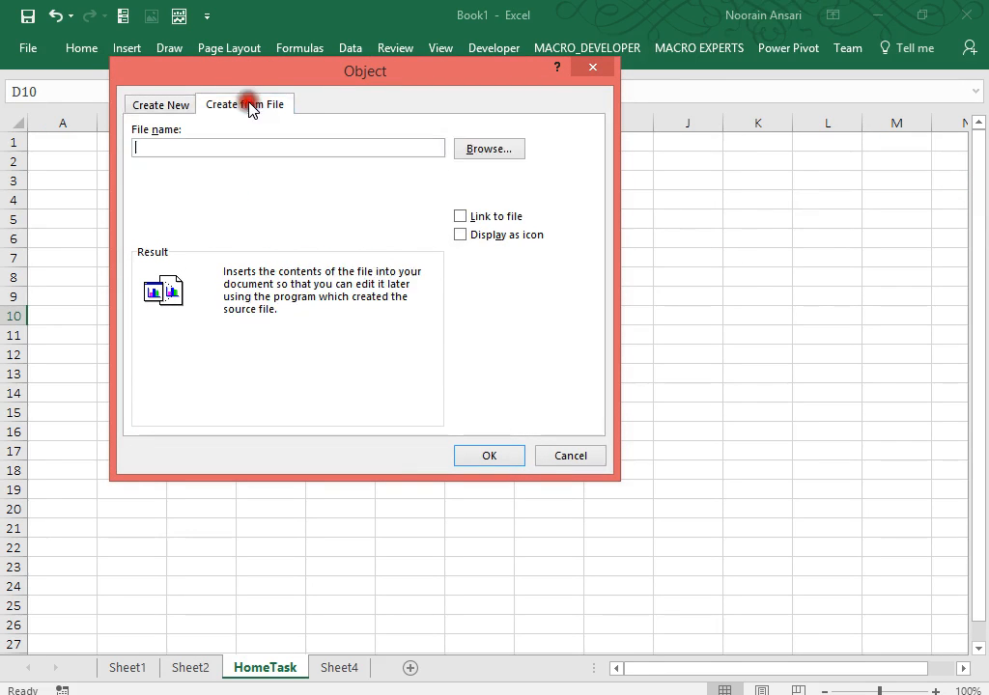
left_click(478, 151)
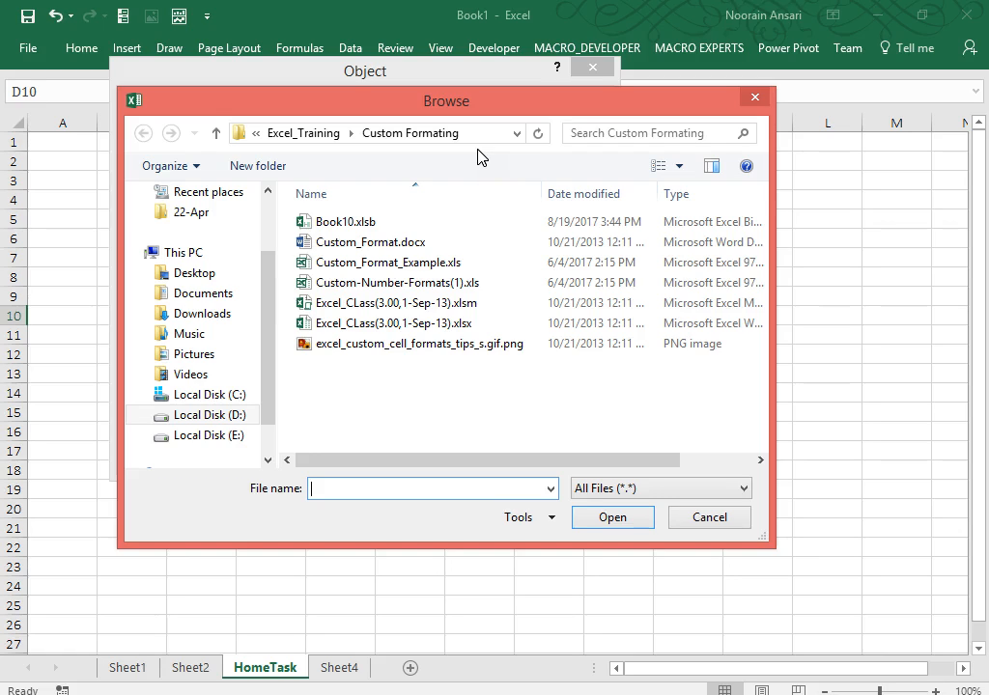
left_click(398, 263)
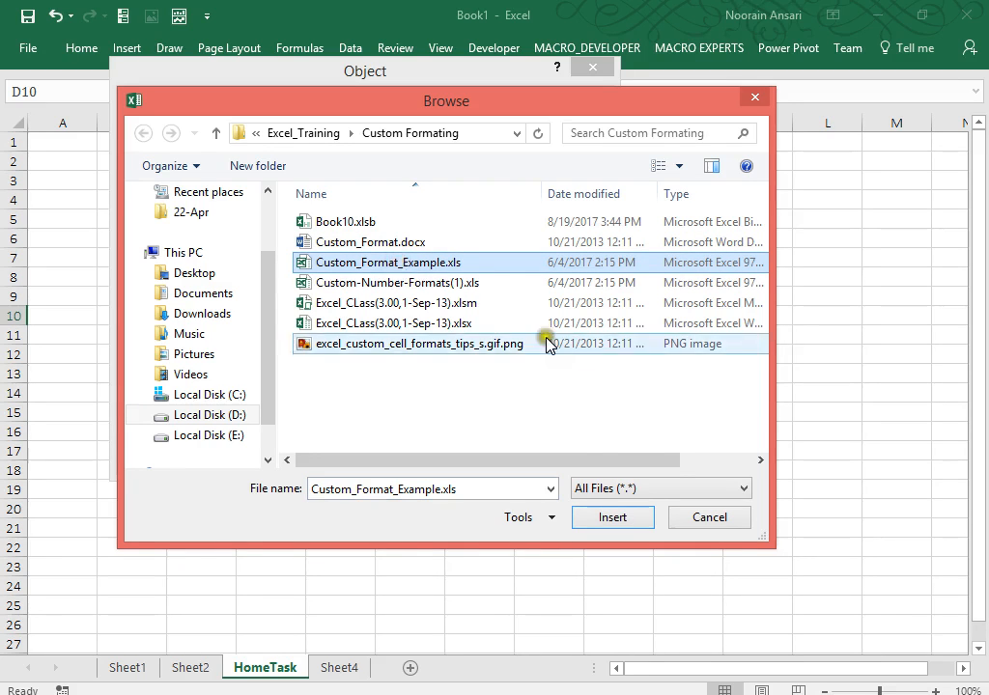
left_click(610, 517)
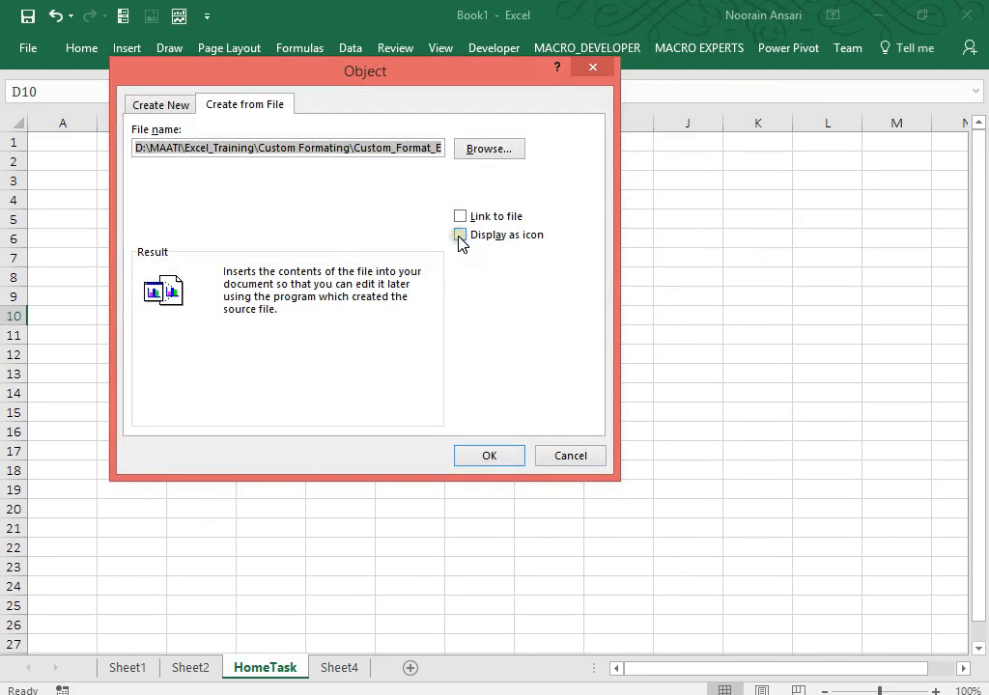
left_click(460, 235)
Caption the icon 'Appko Meri Kasam-2' and insert the workbook at D10.
left_click(525, 415)
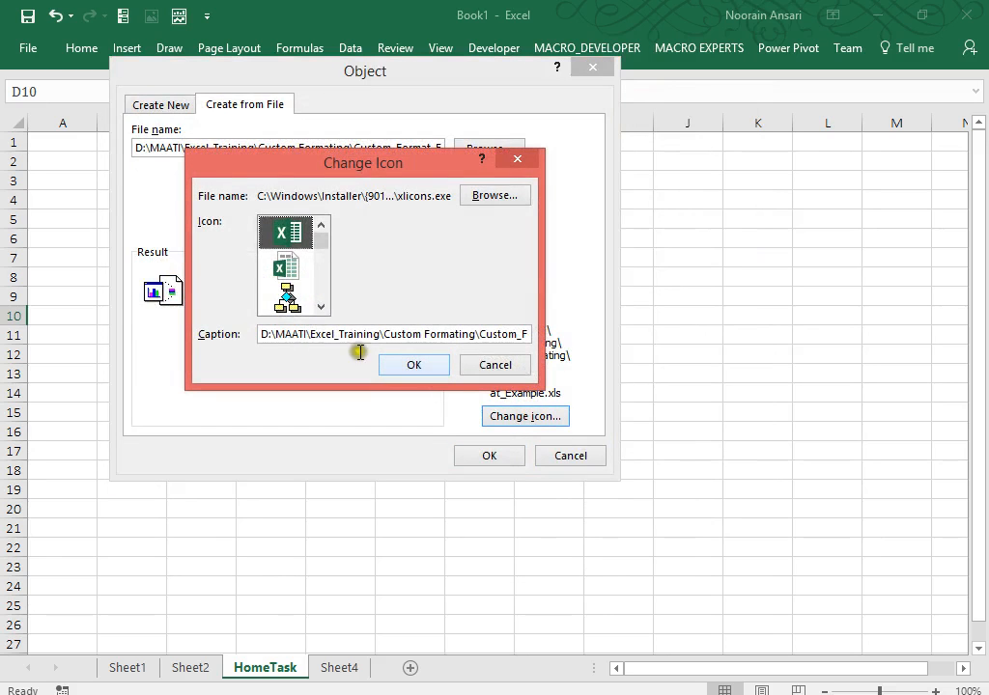
left_click_drag(263, 334, 660, 372)
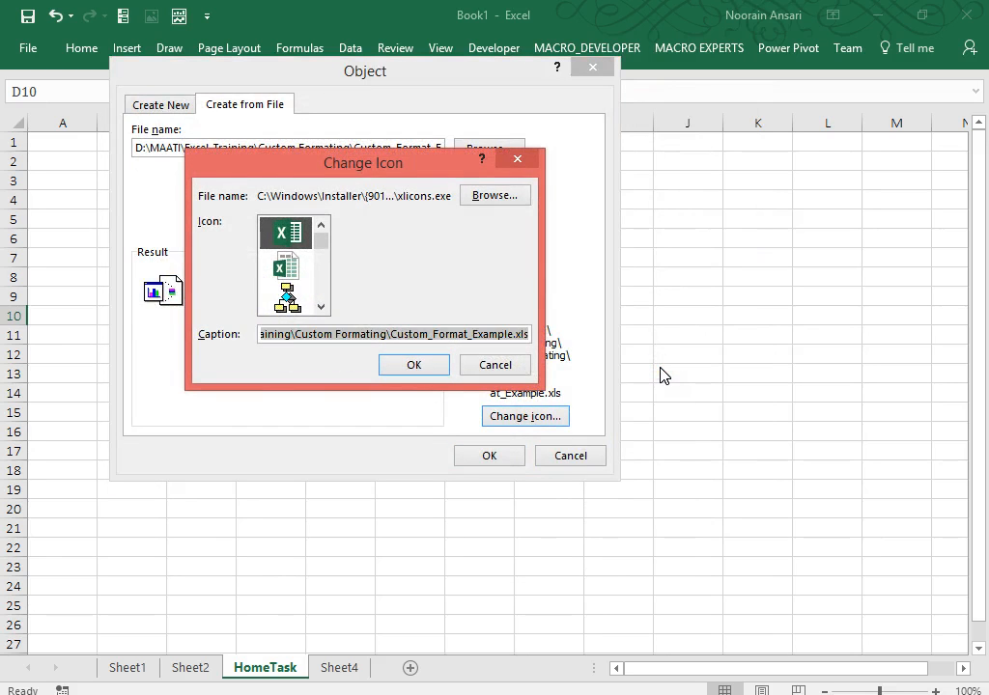
key("BackSpace")
type("Appko")
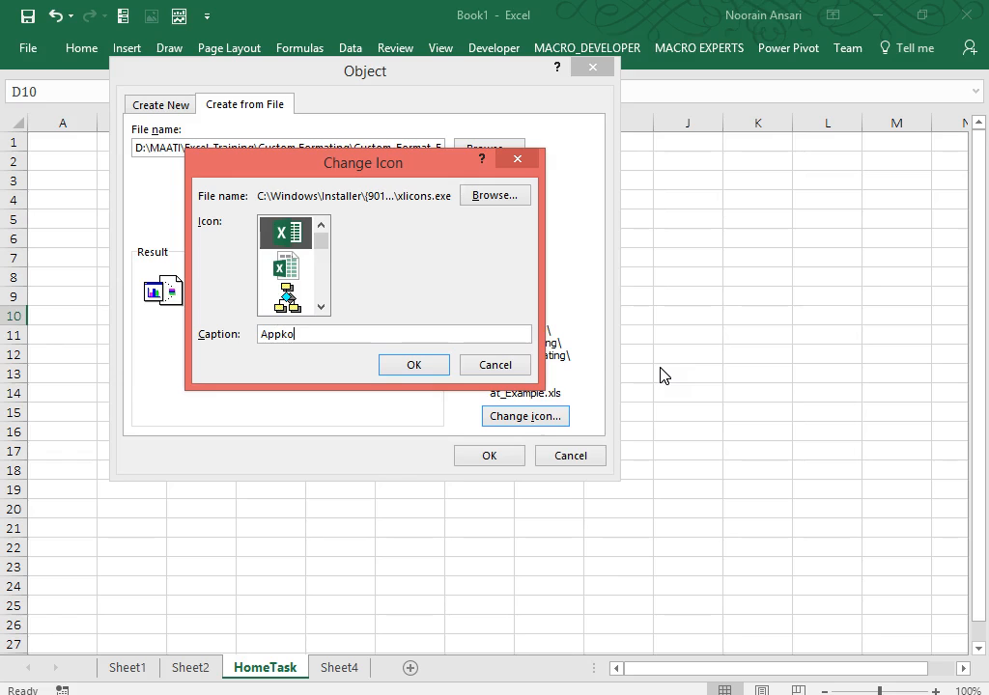
type(" Meri Kasam-2")
key("Return")
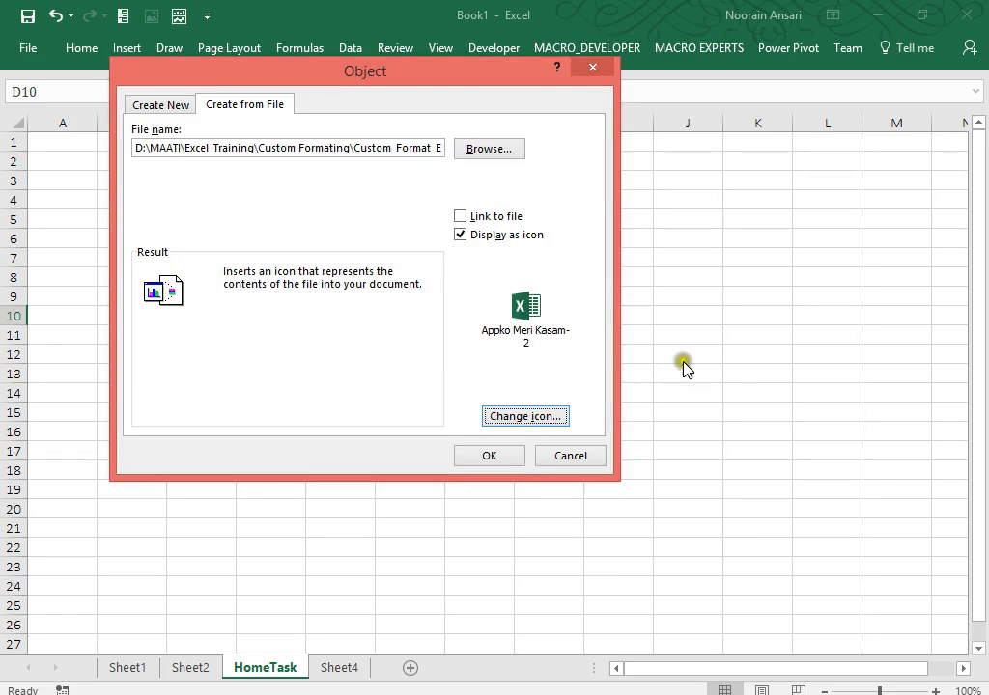
left_click(514, 456)
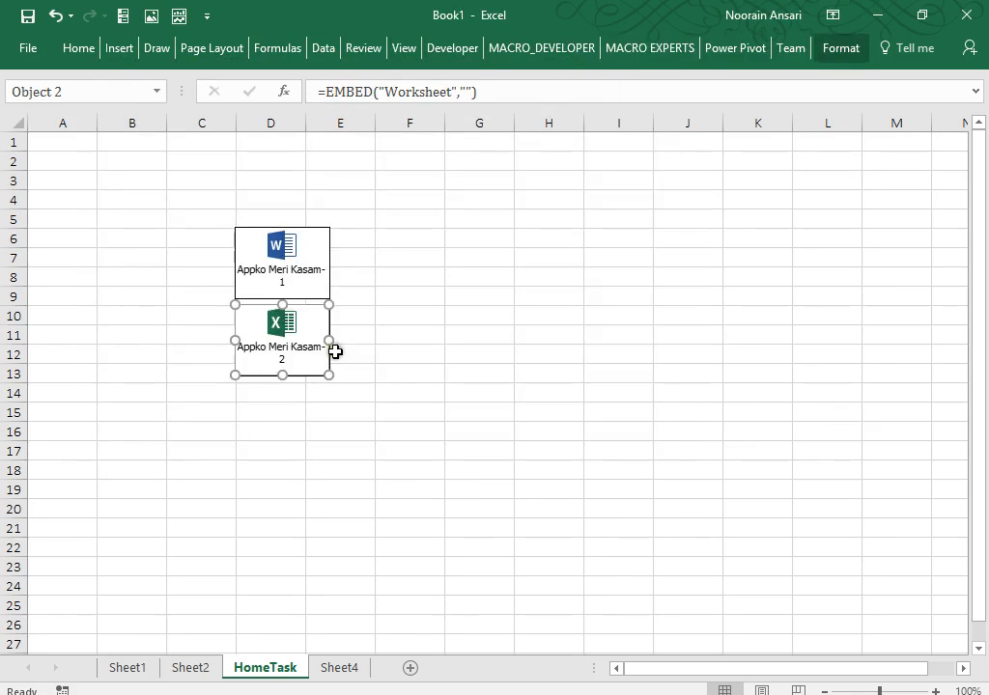
left_click(280, 413)
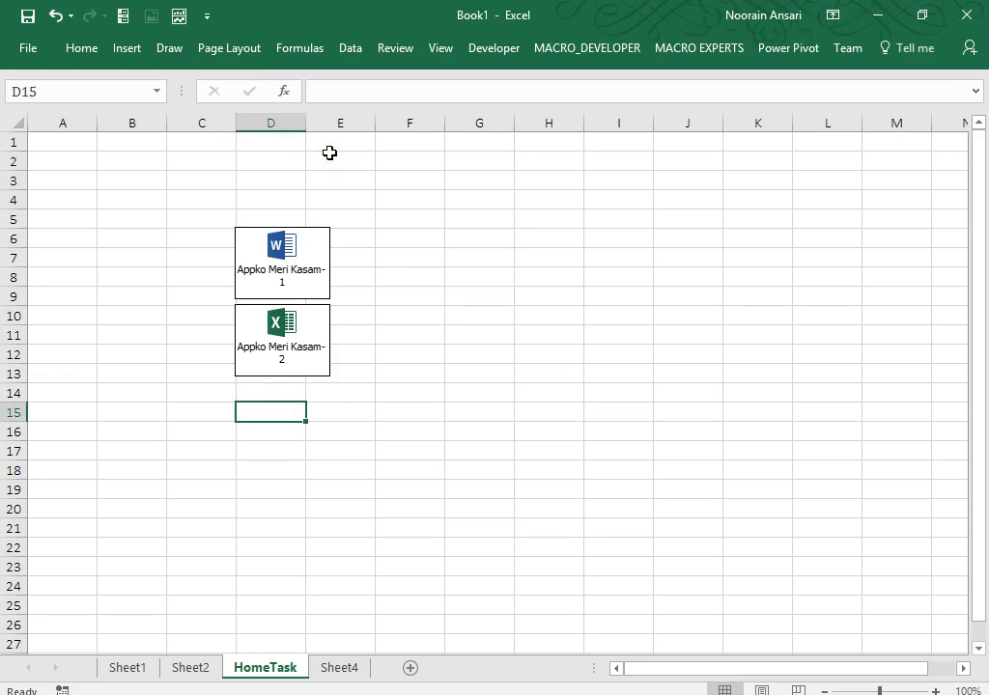
left_click(266, 388)
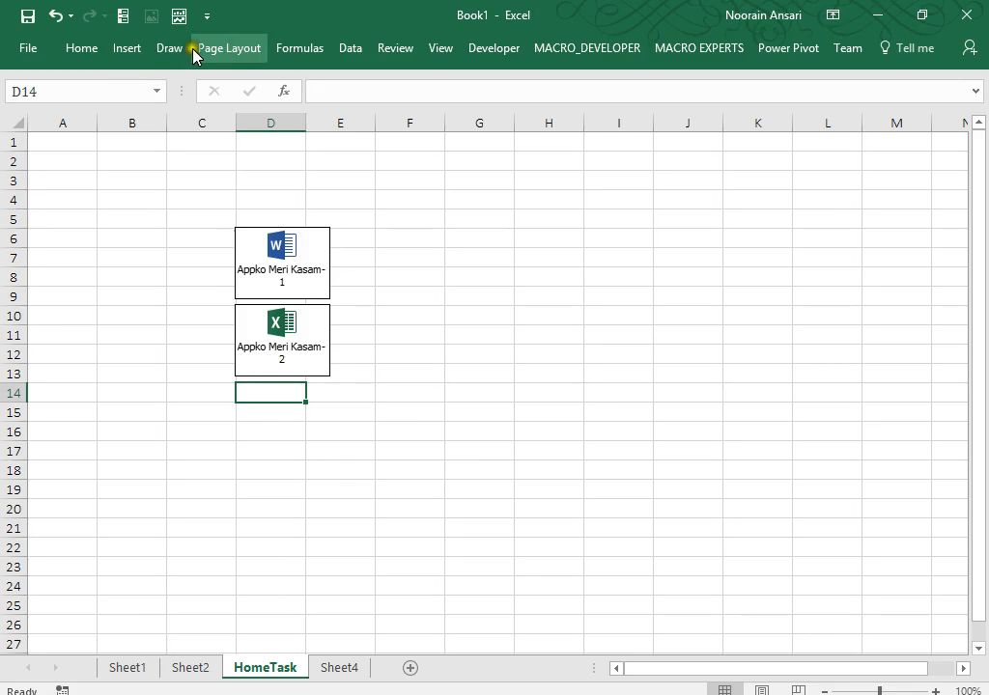
Choose Custom-Number-Formats(1).xls as the object to embed from file, displayed as an icon.
left_click(127, 44)
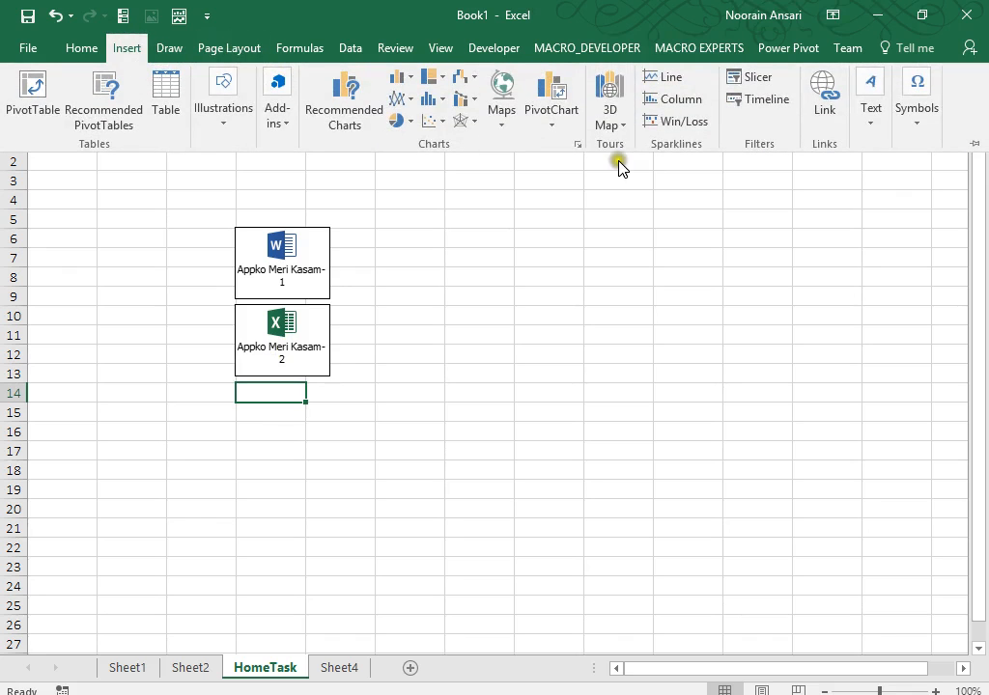
left_click(870, 122)
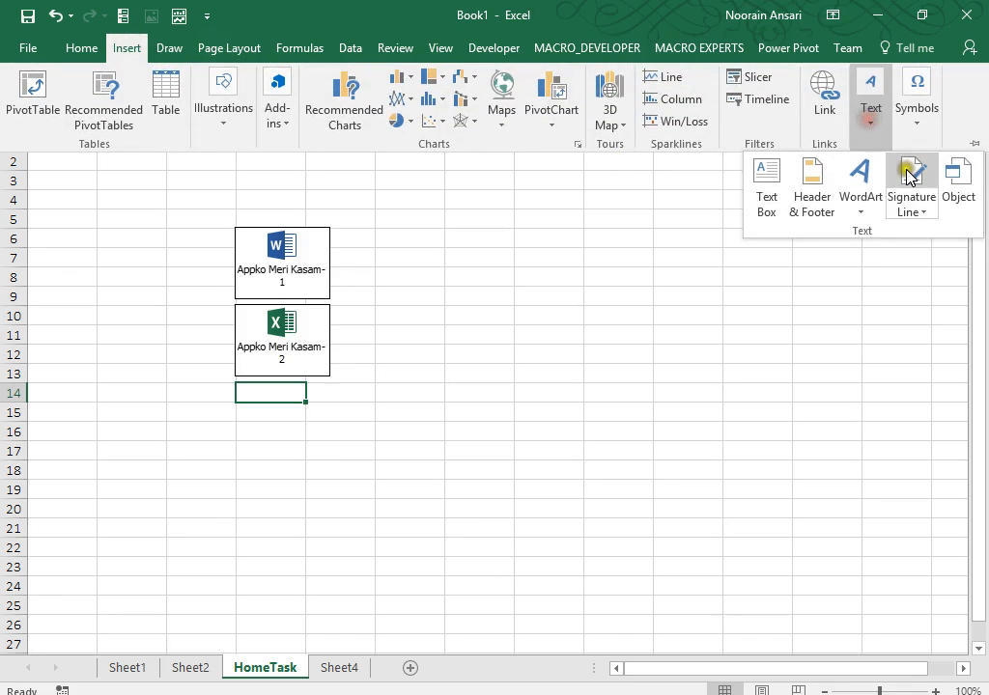
left_click(959, 196)
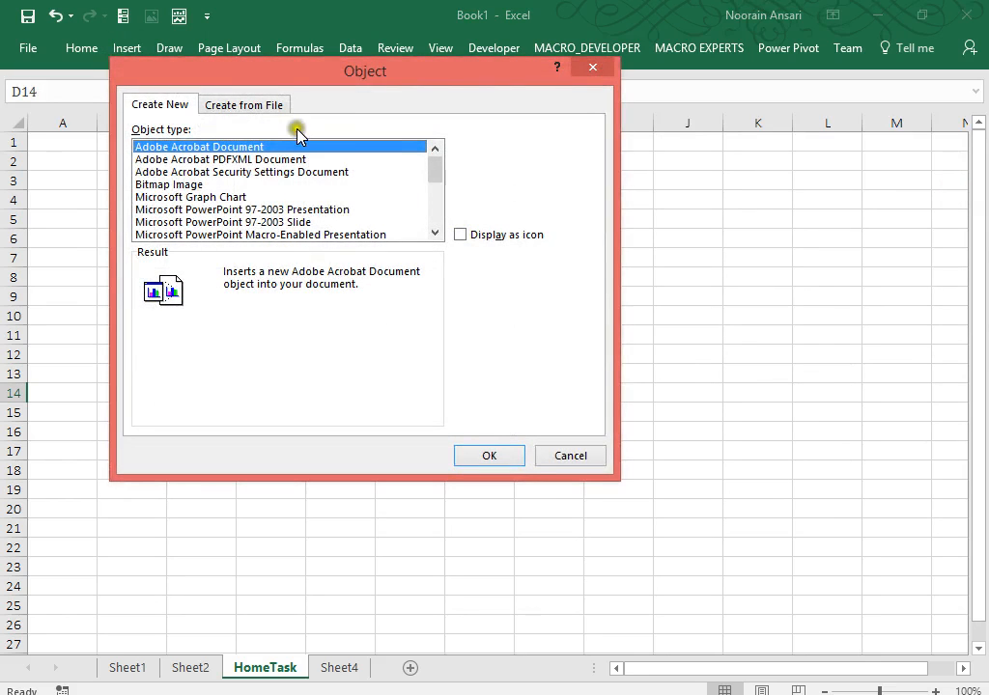
left_click(280, 103)
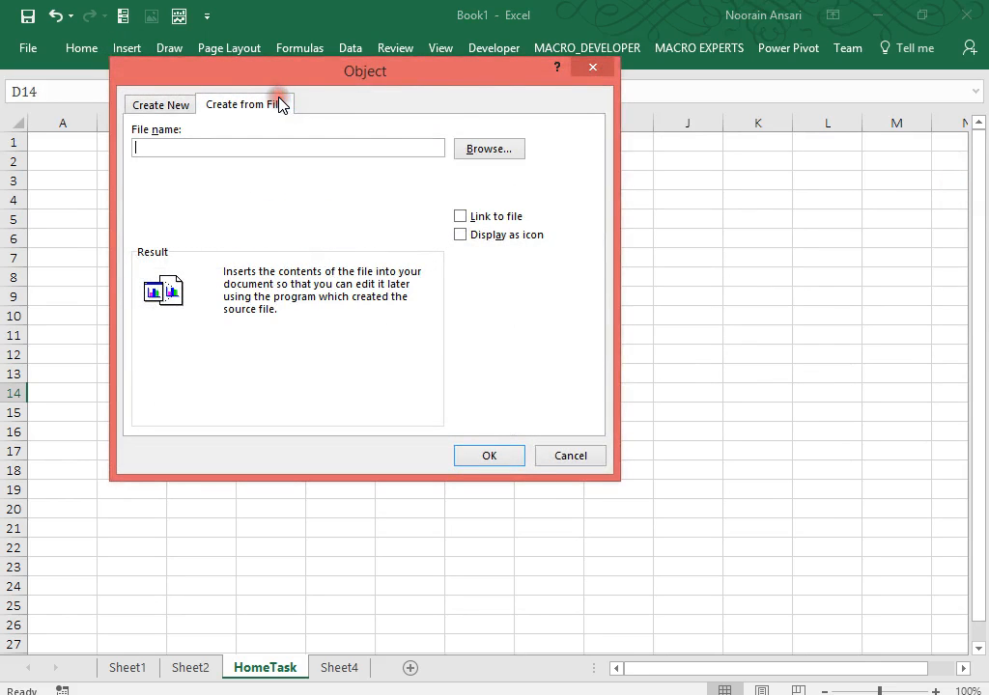
left_click(468, 148)
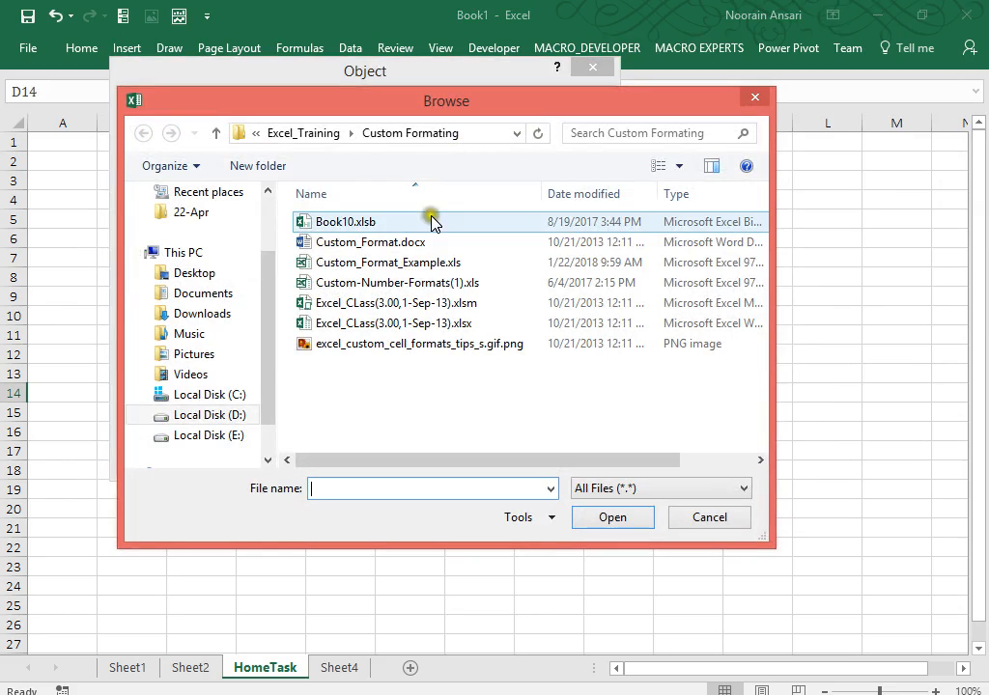
double_click(435, 282)
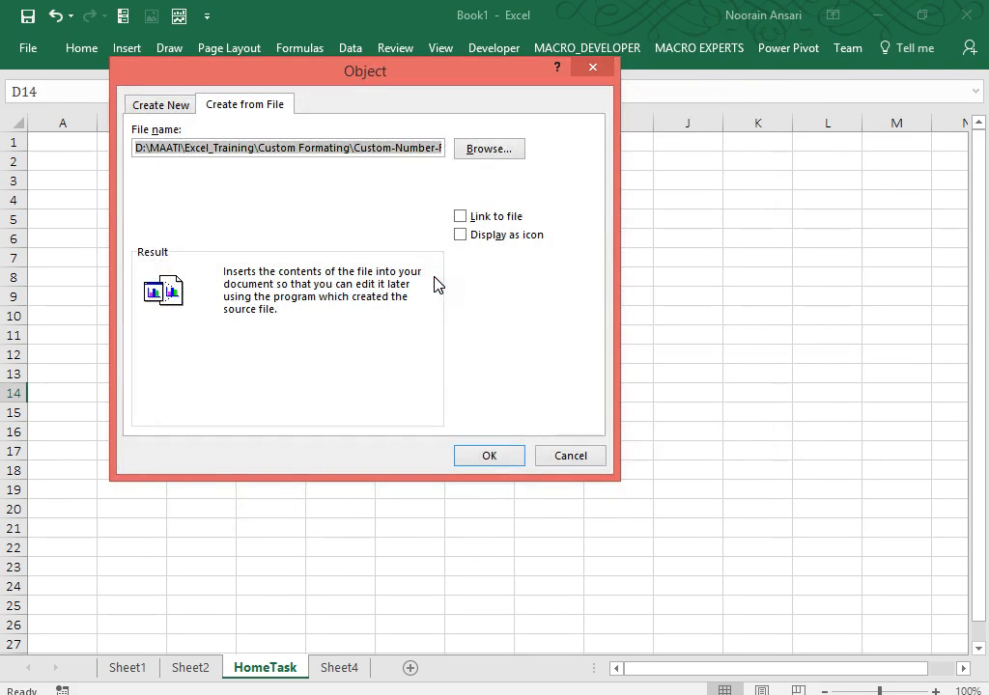
left_click(461, 236)
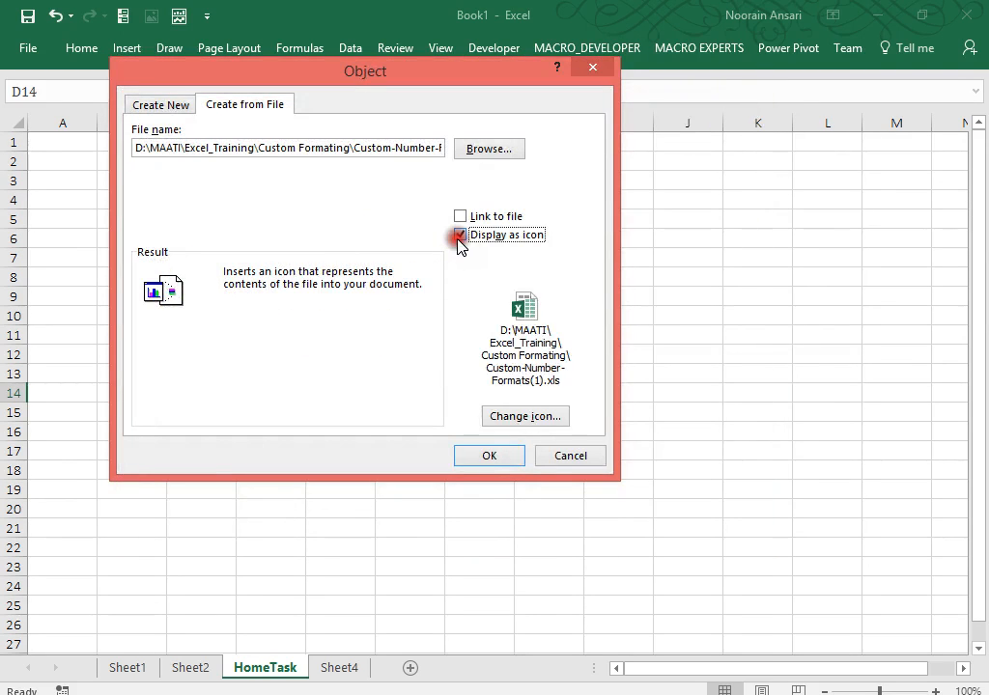
Caption the icon 'Appko Meri Kasam-3', insert it at D14, and select D19.
left_click(524, 417)
left_click_drag(263, 334, 552, 327)
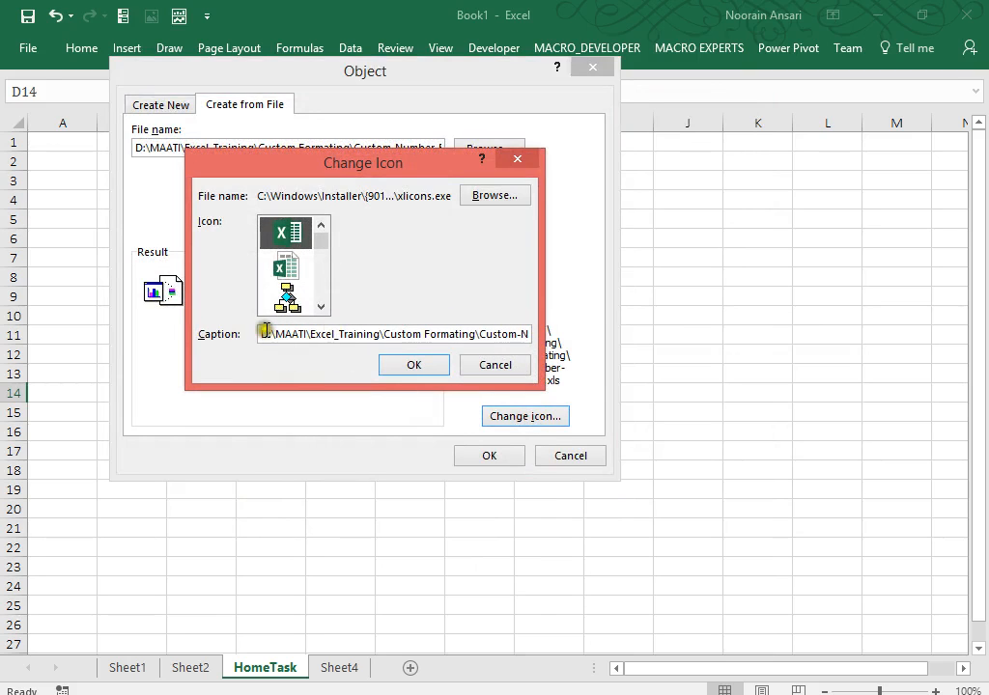
left_click_drag(264, 335, 656, 364)
key("BackSpace")
type("Ap")
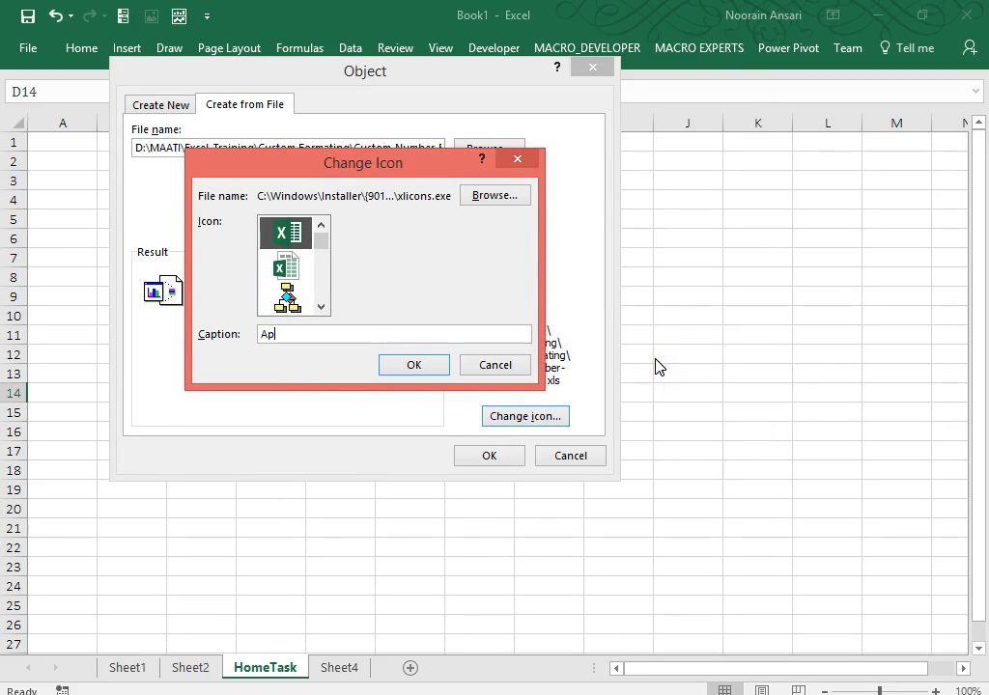
type("pko  Mer")
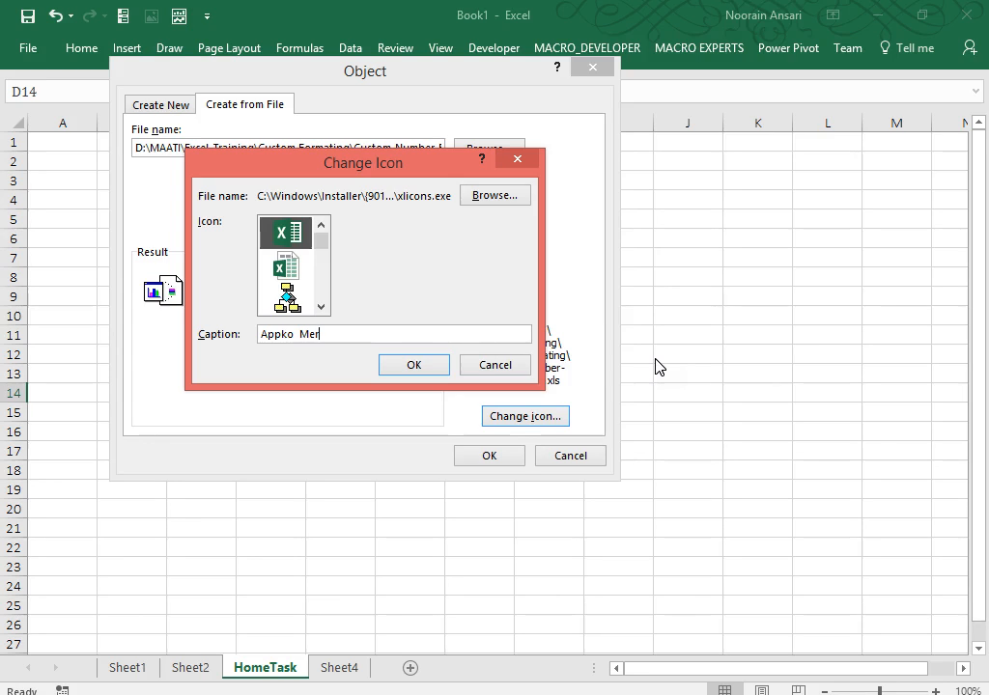
left_click(654, 371)
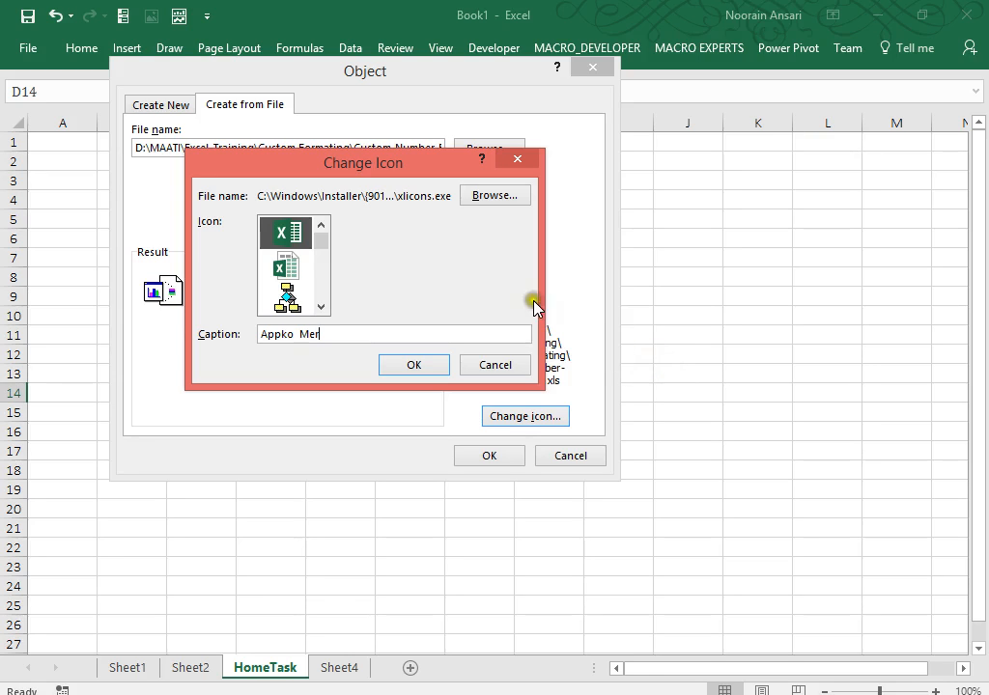
type("i Kasam-3")
left_click(422, 368)
left_click(489, 455)
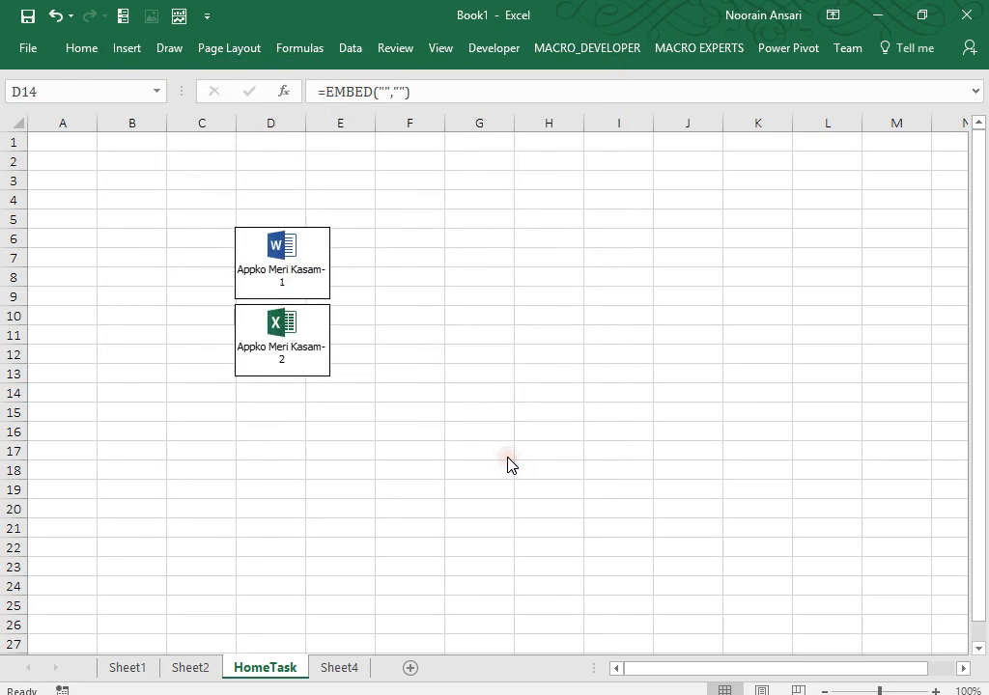
left_click(265, 482)
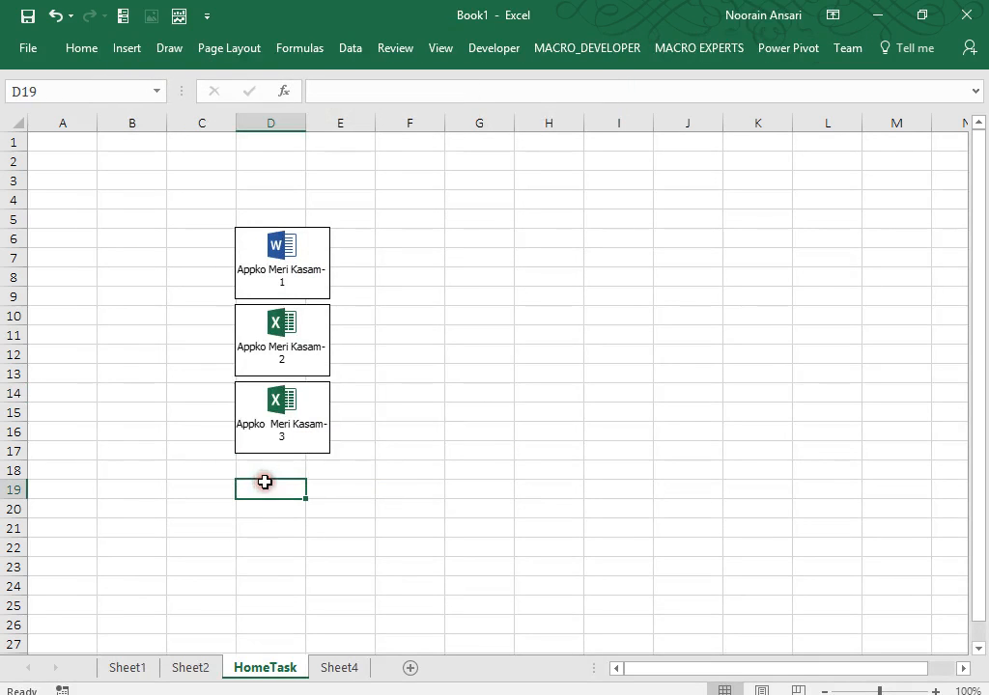
Choose excel_custom_cell_formats_tips_s.gif.png as the existing file to embed as a new object.
left_click(141, 50)
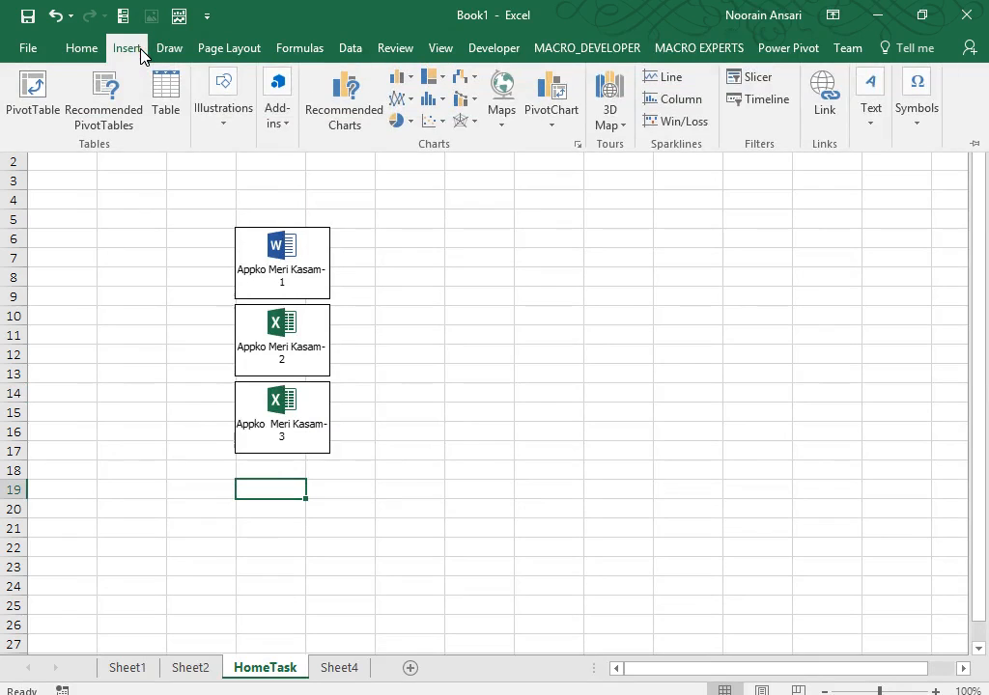
left_click(871, 121)
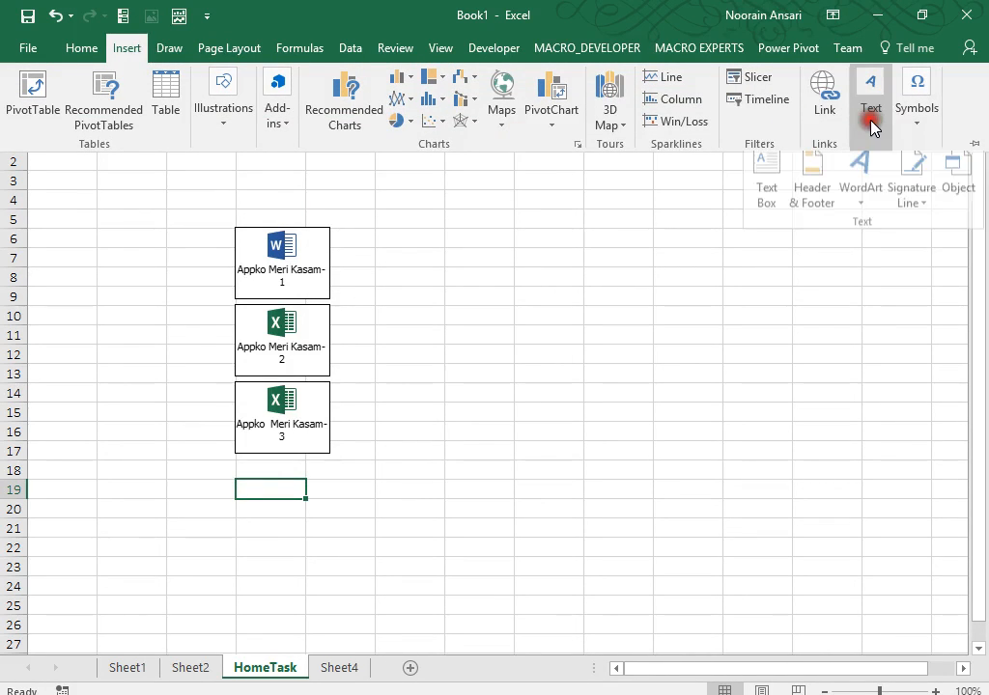
left_click(956, 188)
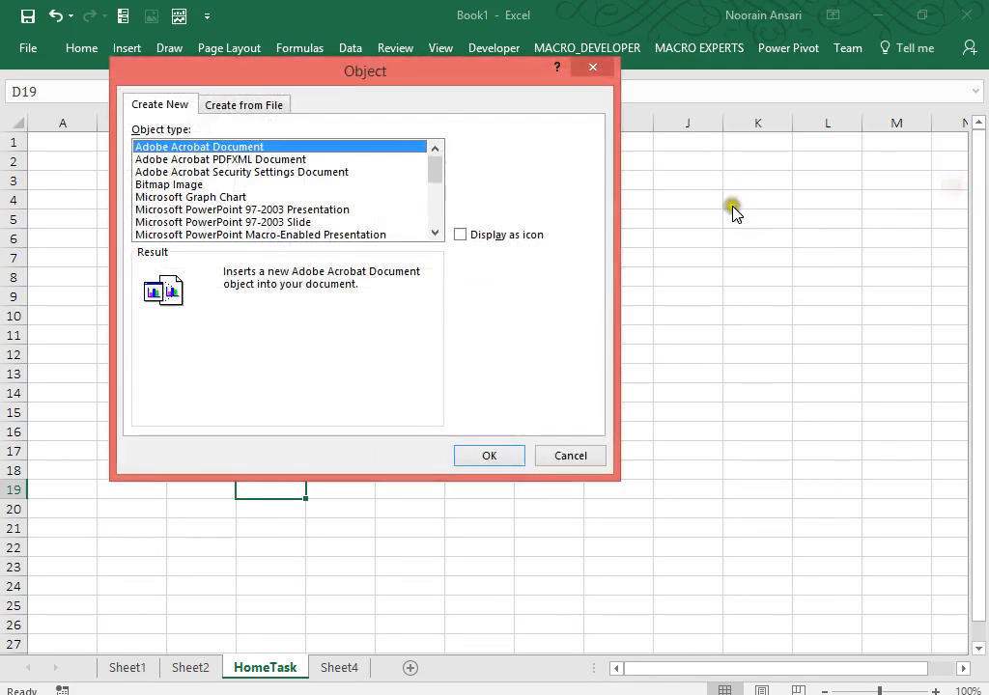
left_click(269, 106)
left_click(499, 150)
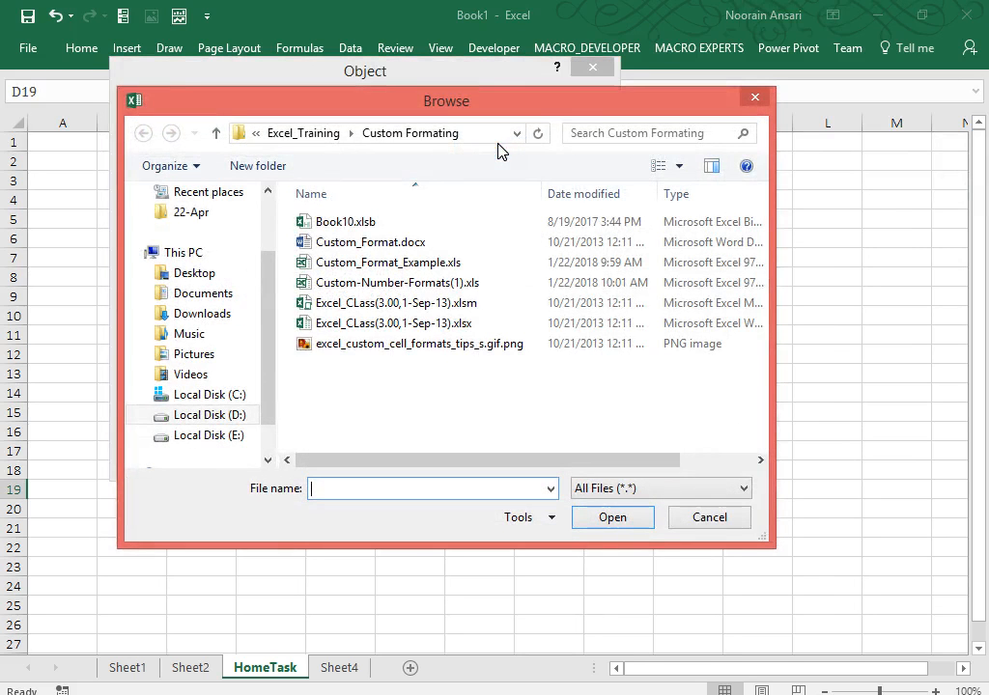
left_click(395, 347)
double_click(395, 346)
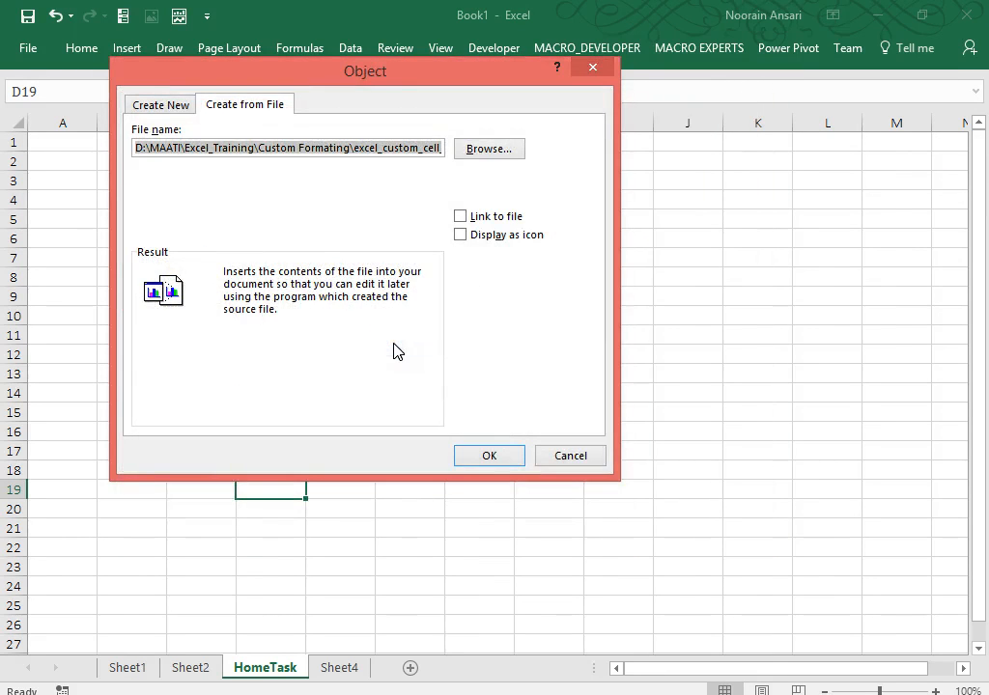
Show it as an icon captioned 'Appko Meri kasam-4' and insert it below the third icon.
left_click(461, 235)
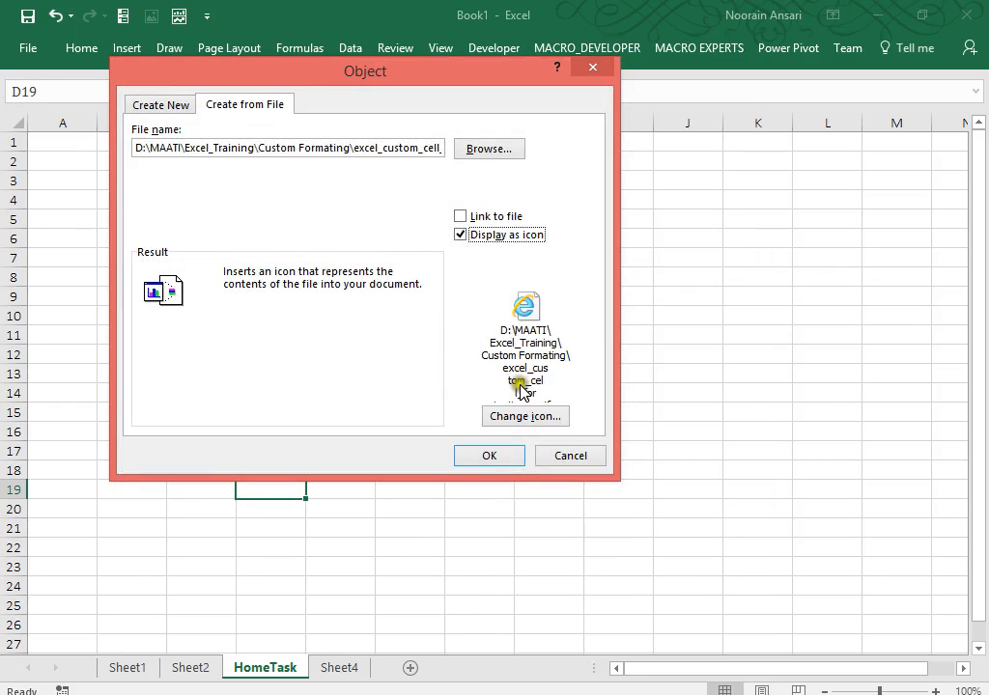
left_click(519, 416)
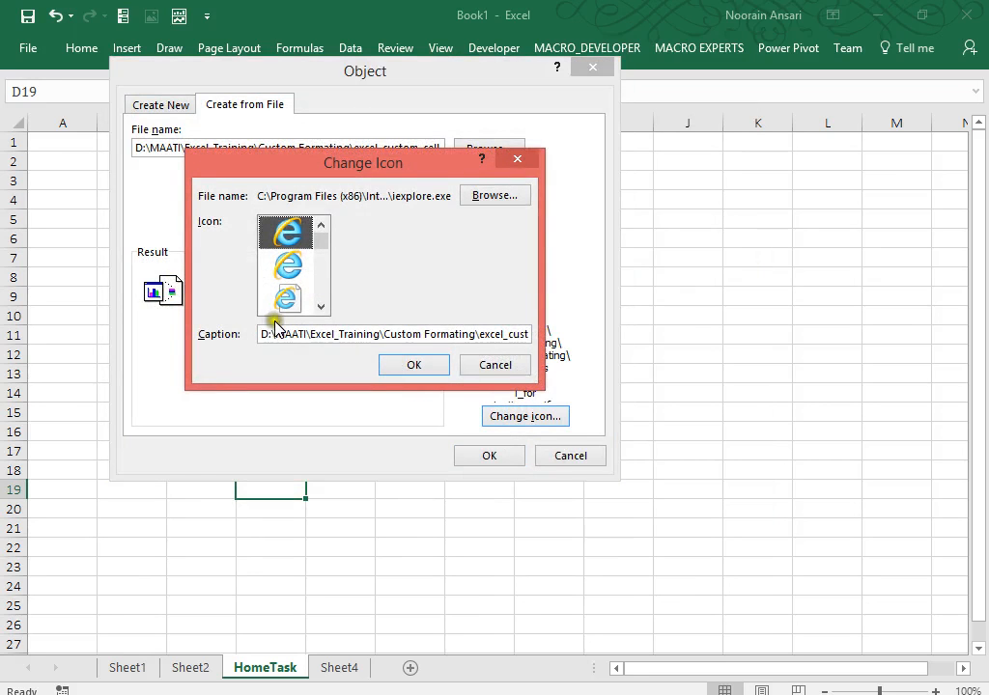
left_click_drag(274, 334, 551, 333)
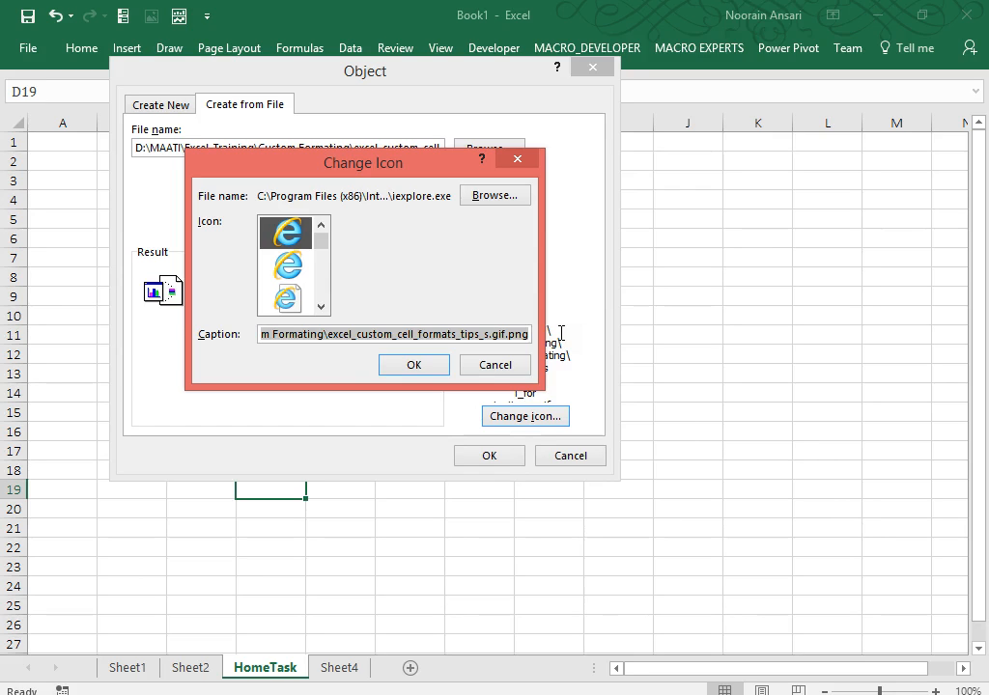
key("BackSpace")
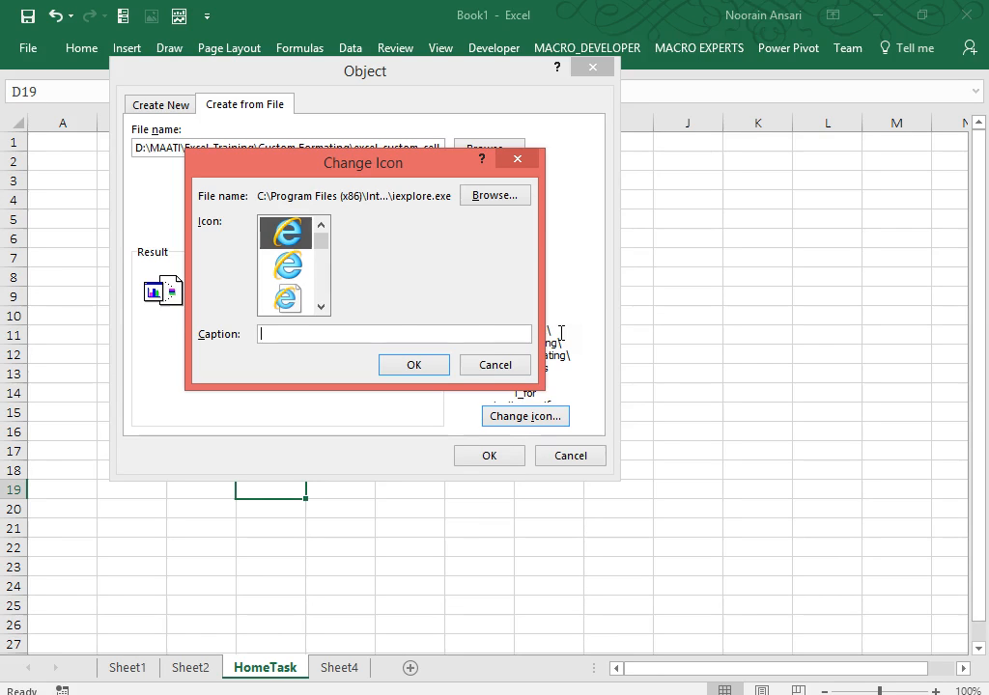
type("N")
key("BackSpace")
type("Appko Meri kasam-4")
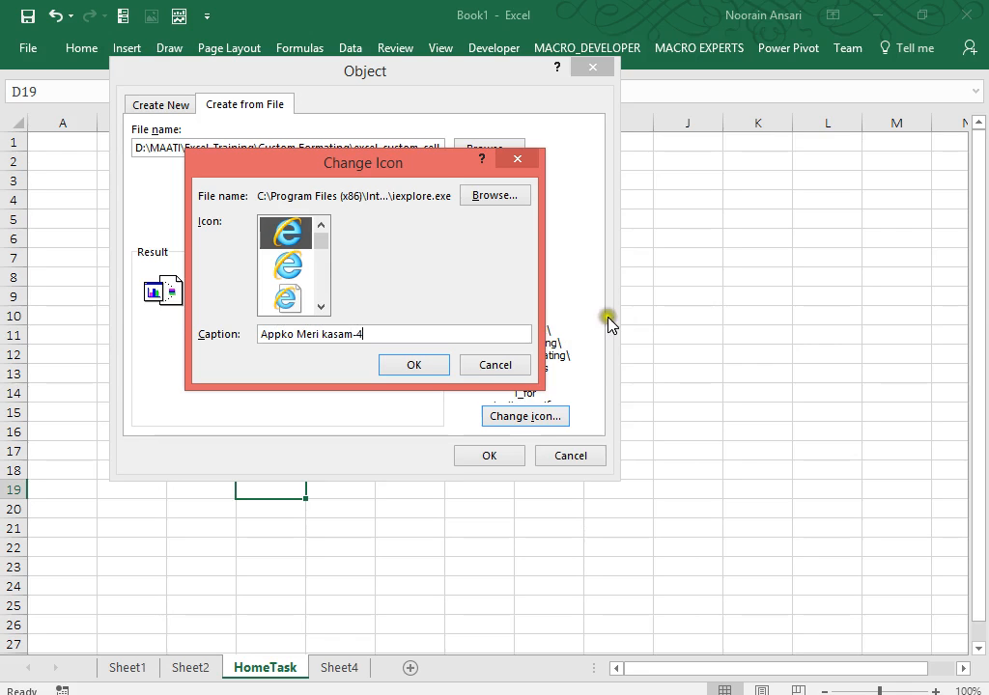
left_click(405, 370)
left_click(481, 458)
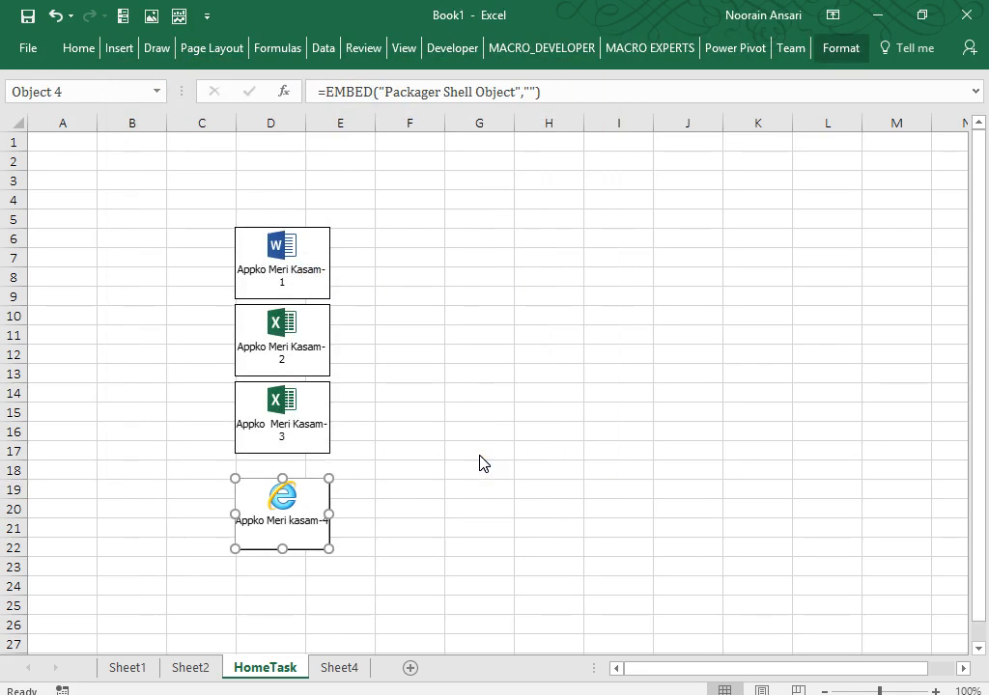
left_click(480, 454)
left_click_drag(203, 221, 362, 577)
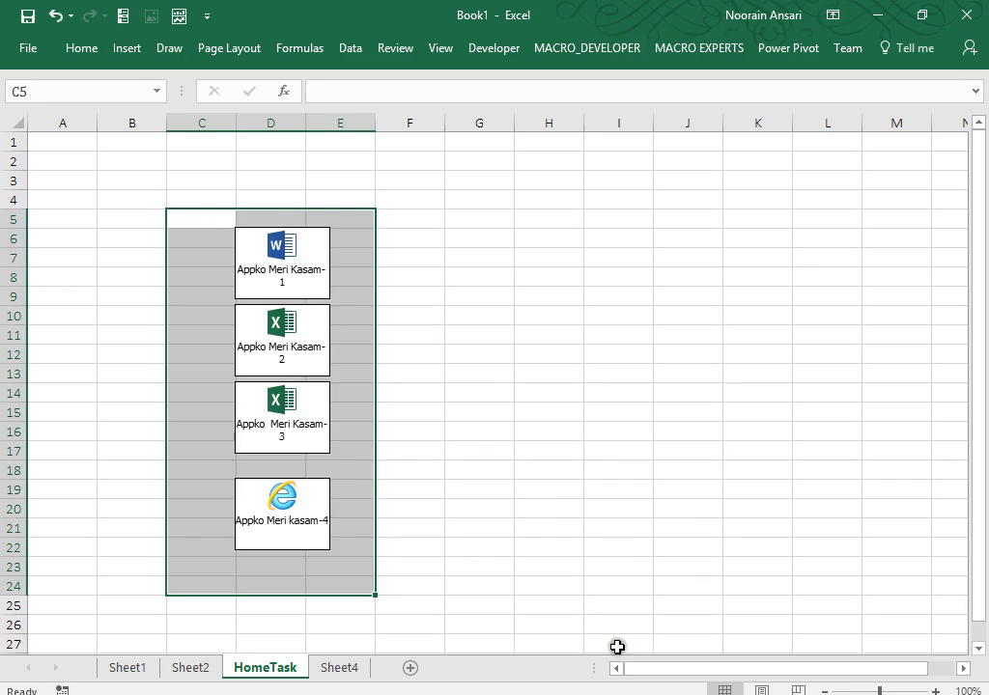
left_click(697, 685)
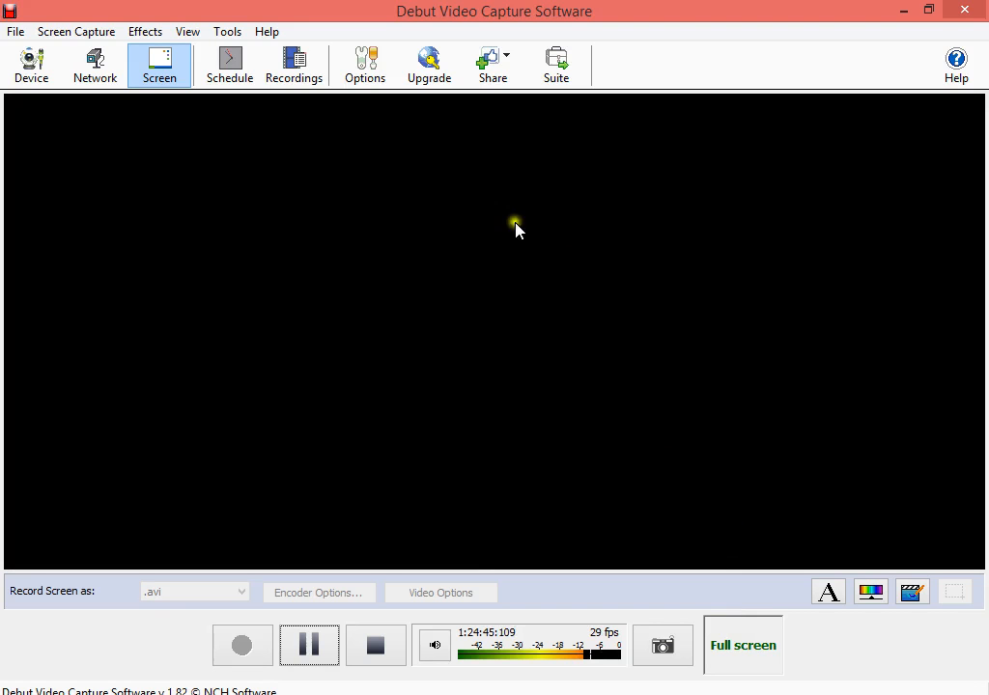